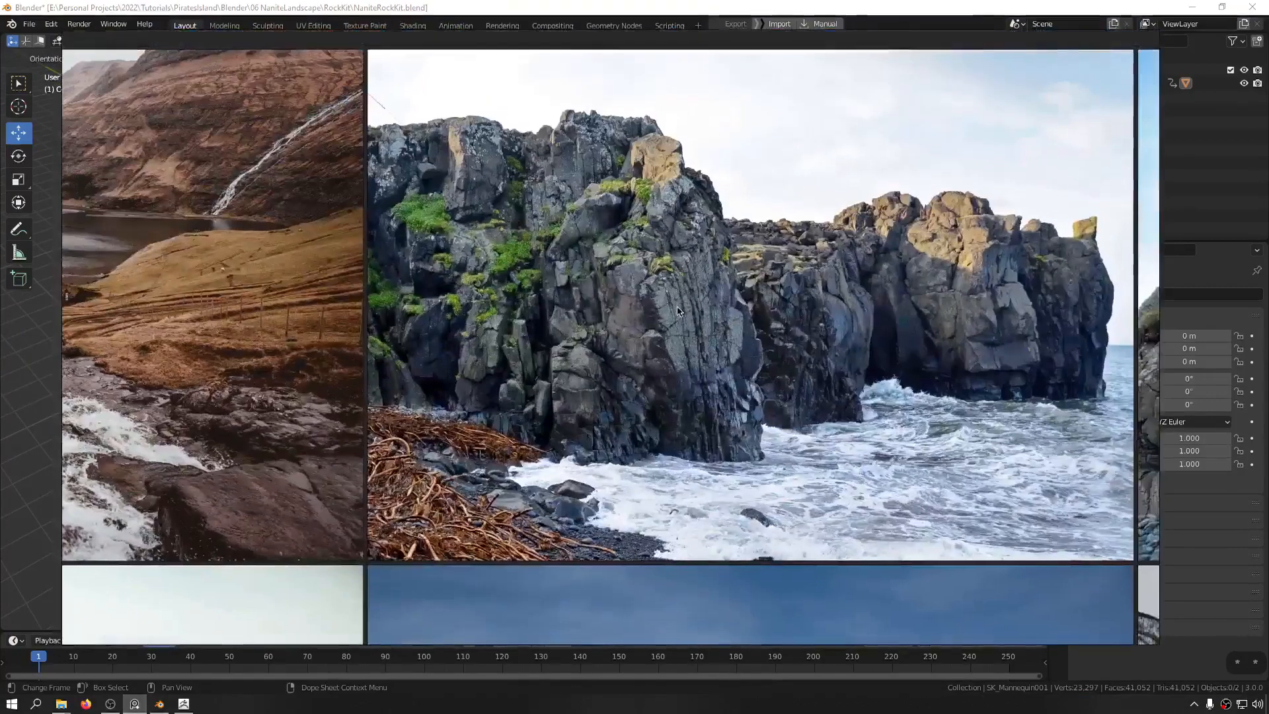
Step: Examine the rock shapes and surface cracks in the coastal cliff reference photo
scroll(654, 297, up, 5)
scroll(568, 281, down, 3)
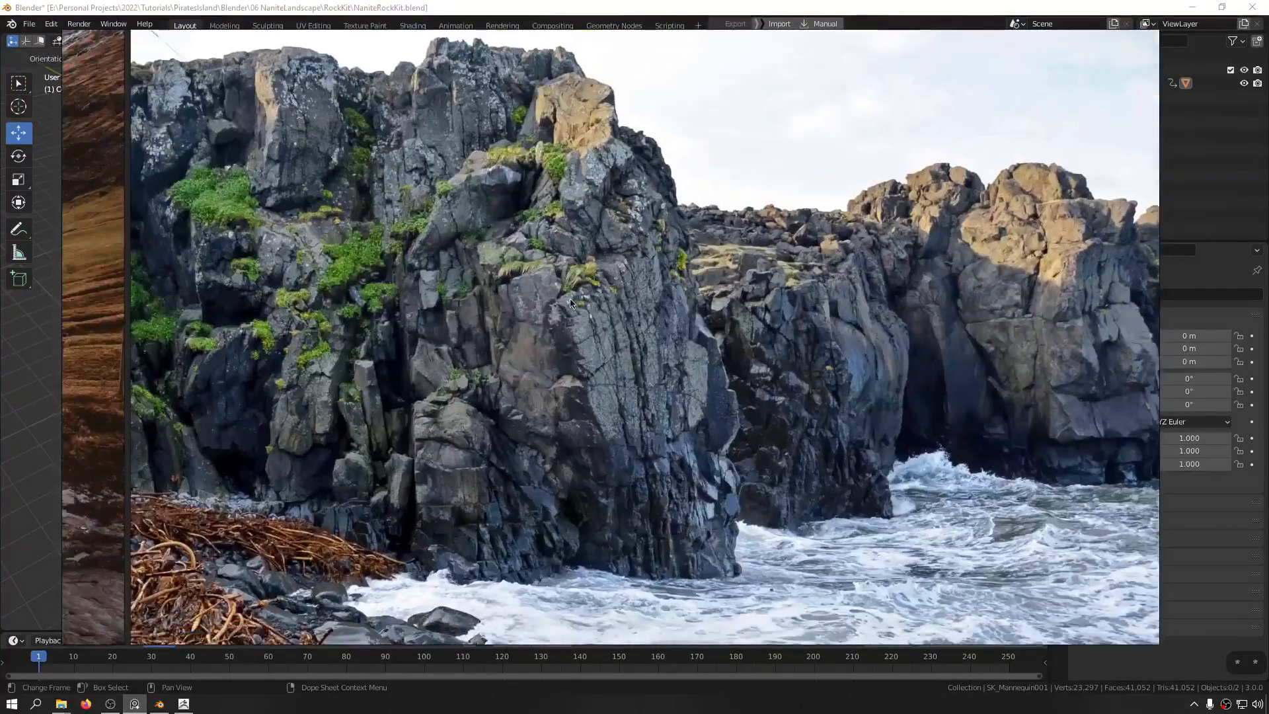
scroll(571, 304, down, 4)
scroll(617, 297, up, 5)
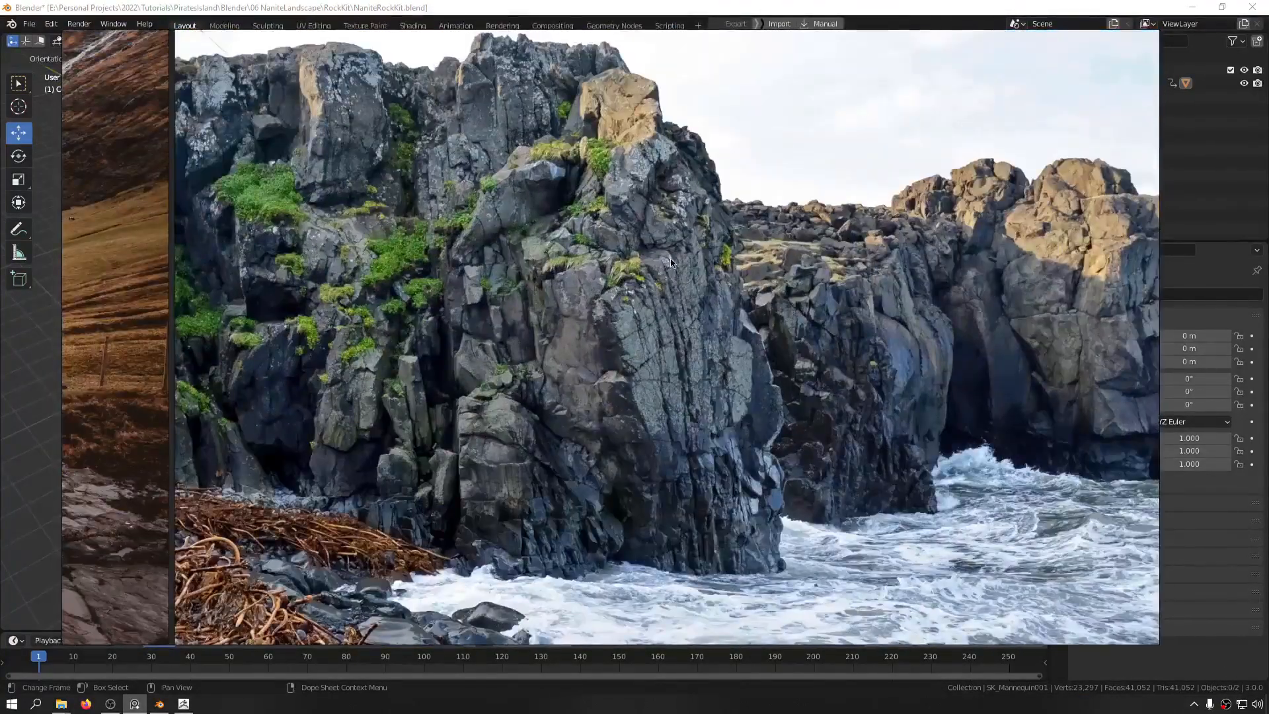
middle_drag(671, 262, 560, 253)
middle_drag(609, 343, 553, 353)
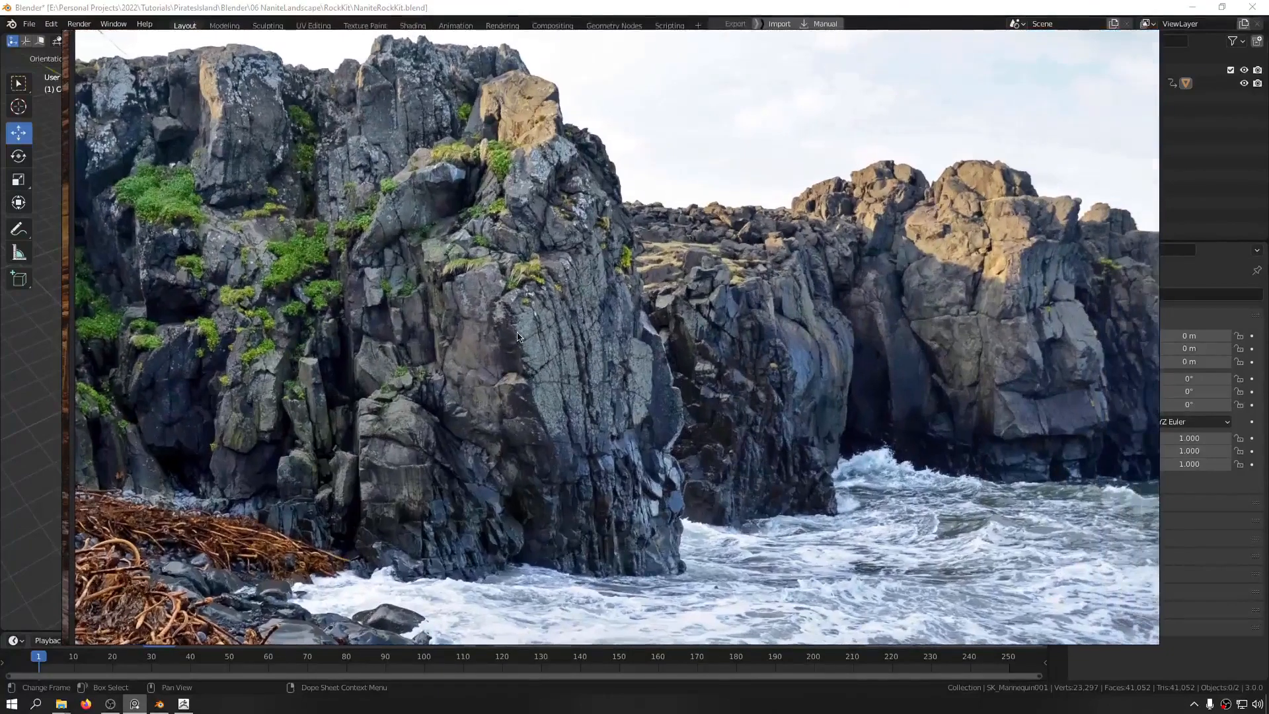
scroll(942, 342, up, 3)
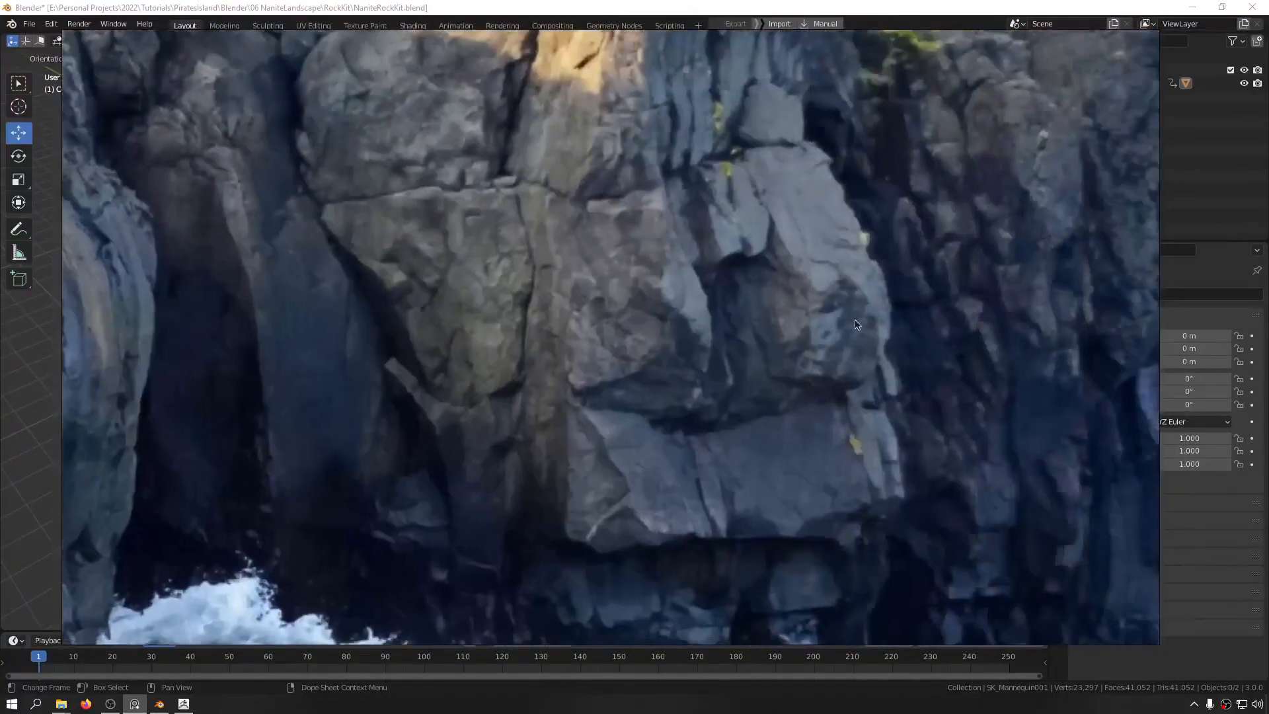
scroll(619, 289, down, 4)
scroll(619, 289, down, 1)
Step: Move the coastal cliff photo out of the image grid into the empty area of the reference board
middle_drag(618, 288, 892, 290)
scroll(872, 292, down, 9)
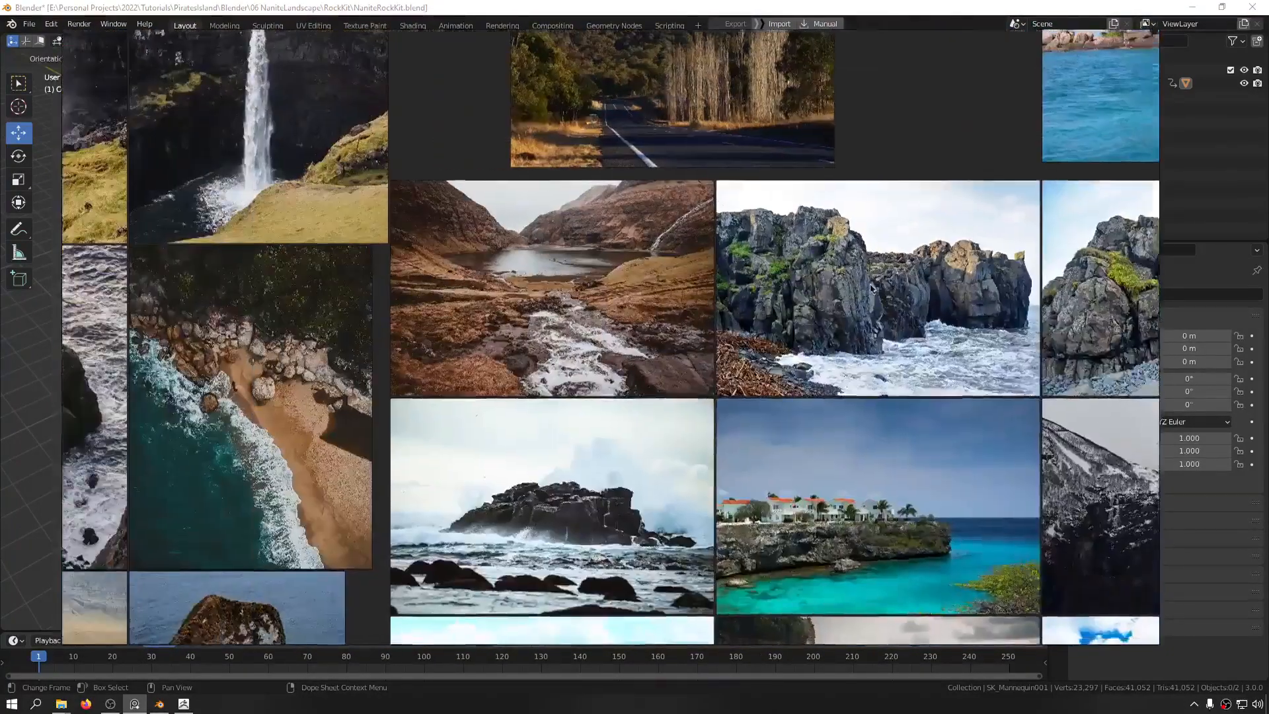
drag(847, 298, 529, 380)
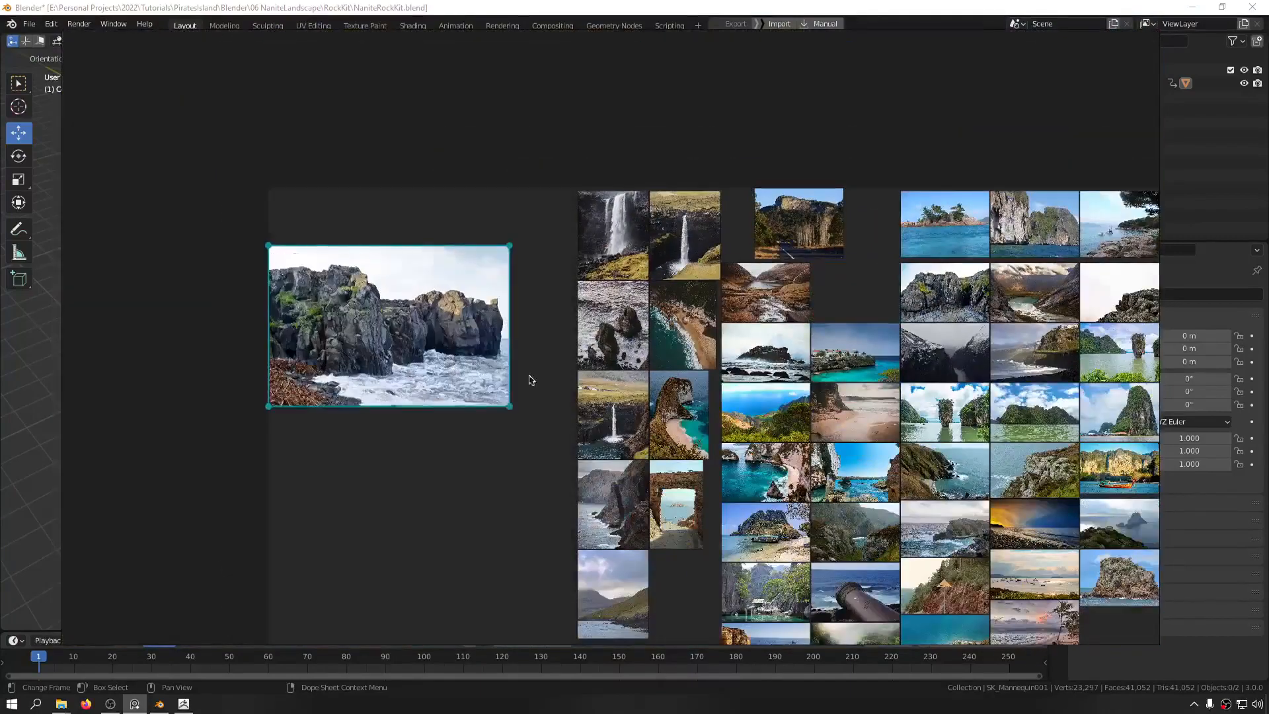
Step: Study the isolated cliff photo, comparing its large overall forms with the medium and small rock details
scroll(413, 313, up, 5)
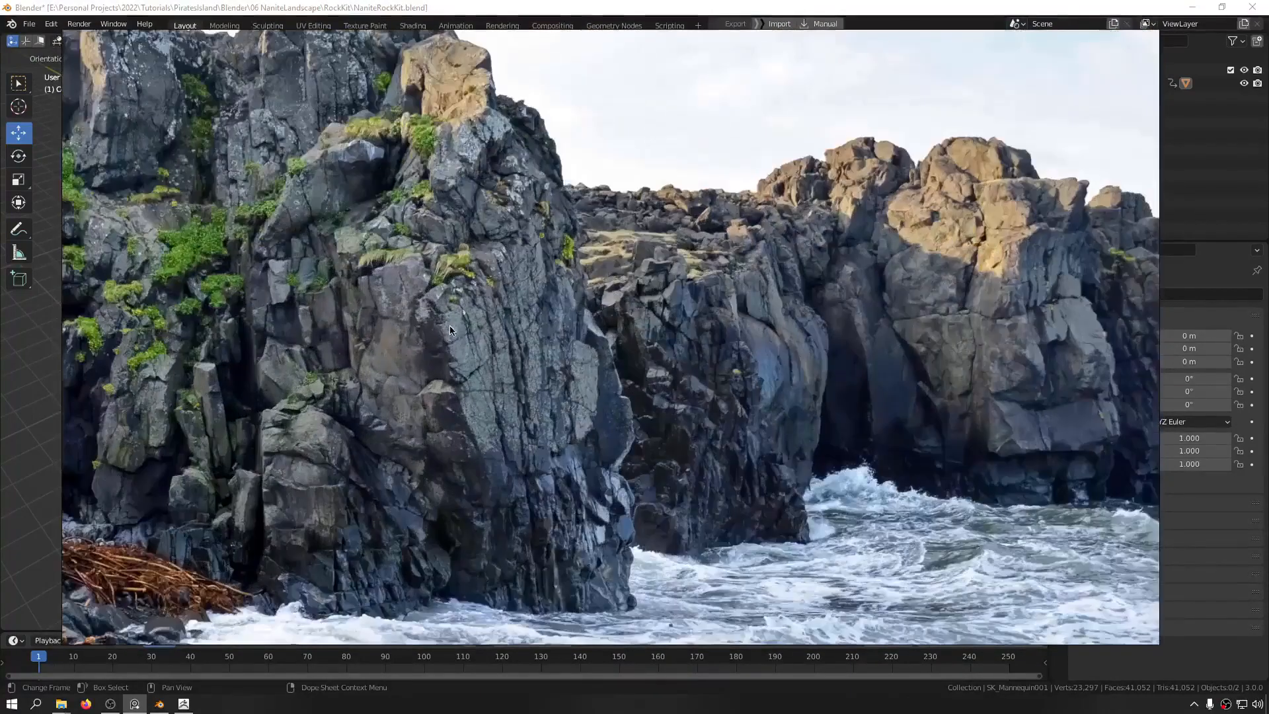
scroll(455, 337, up, 2)
scroll(534, 371, down, 3)
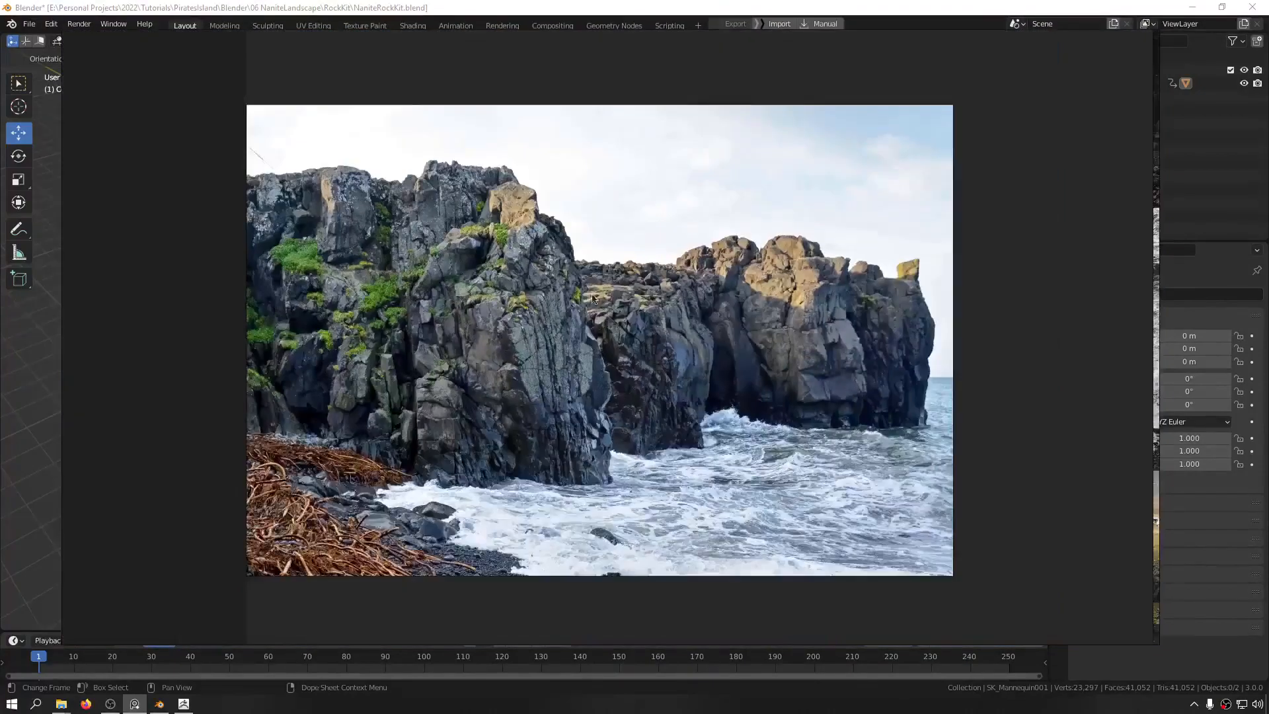
scroll(539, 319, up, 6)
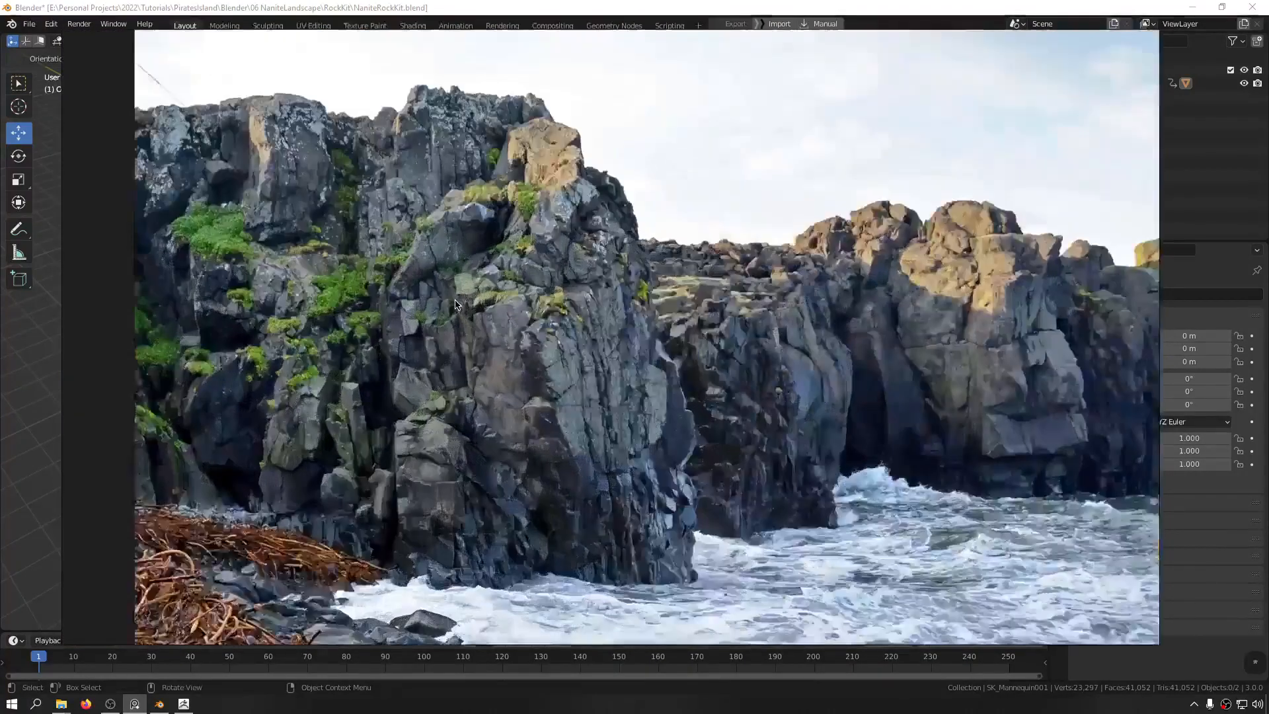
scroll(504, 341, down, 8)
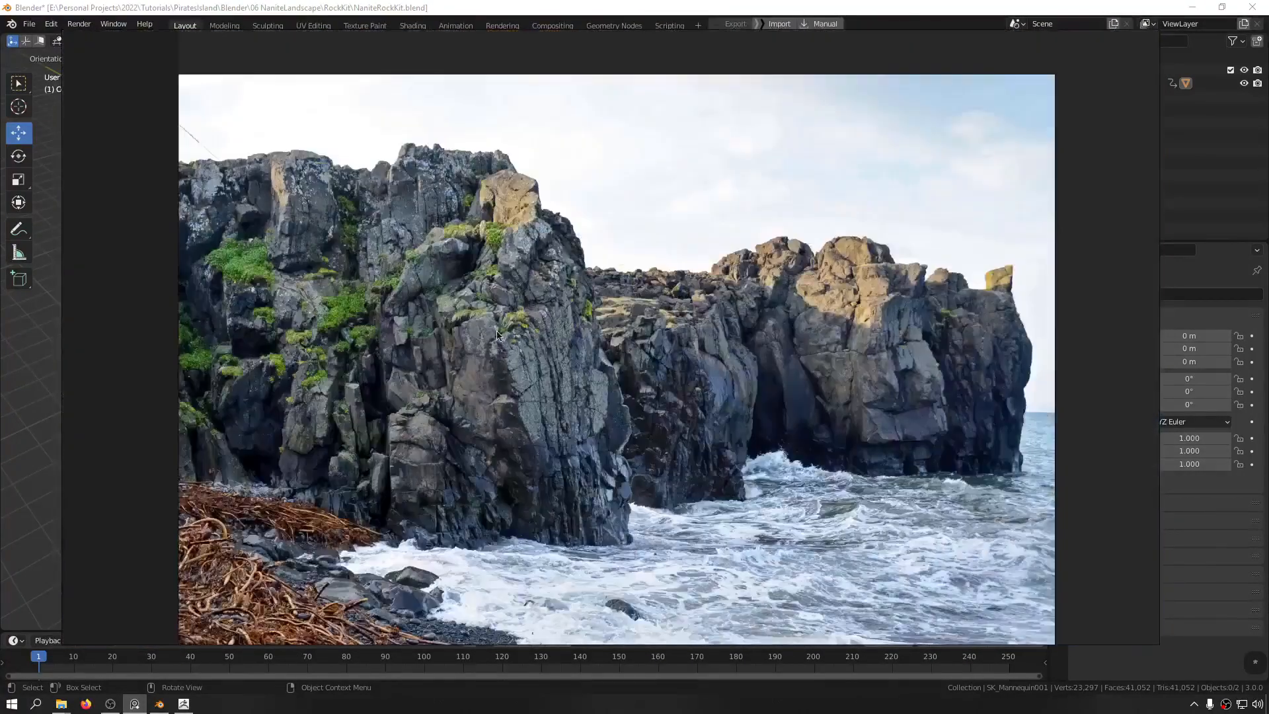
scroll(510, 343, up, 6)
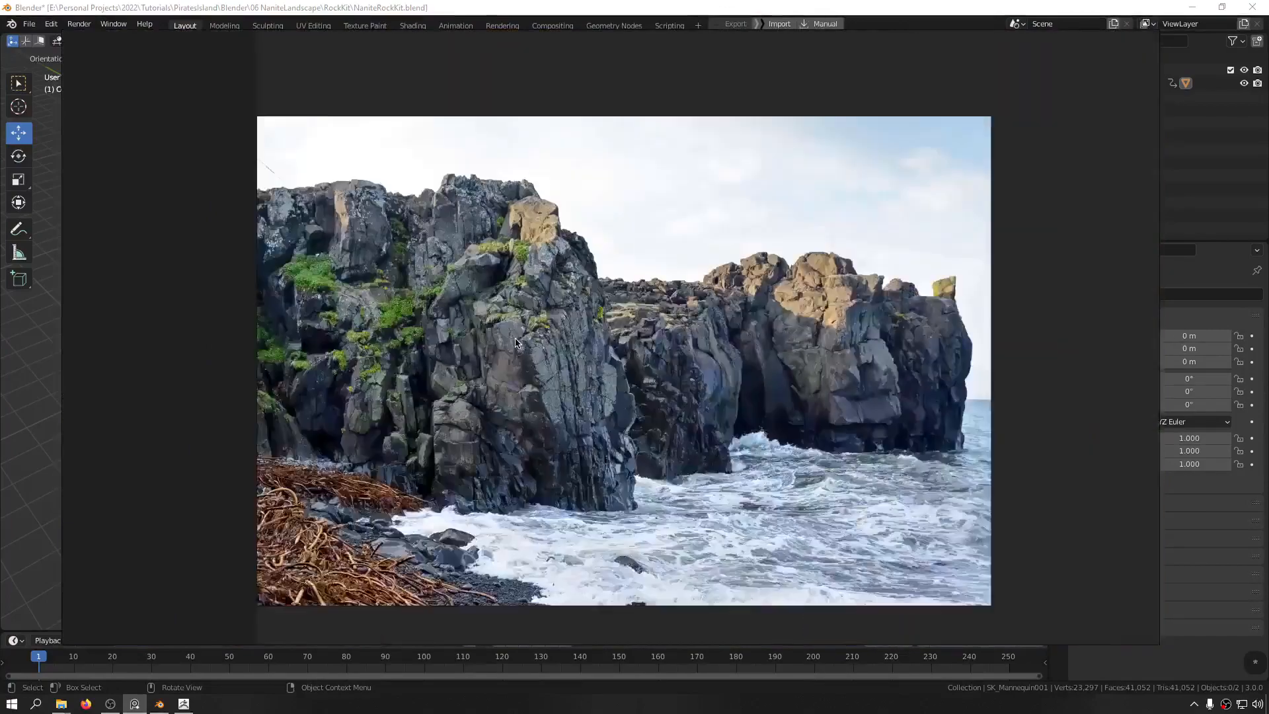
scroll(519, 342, down, 5)
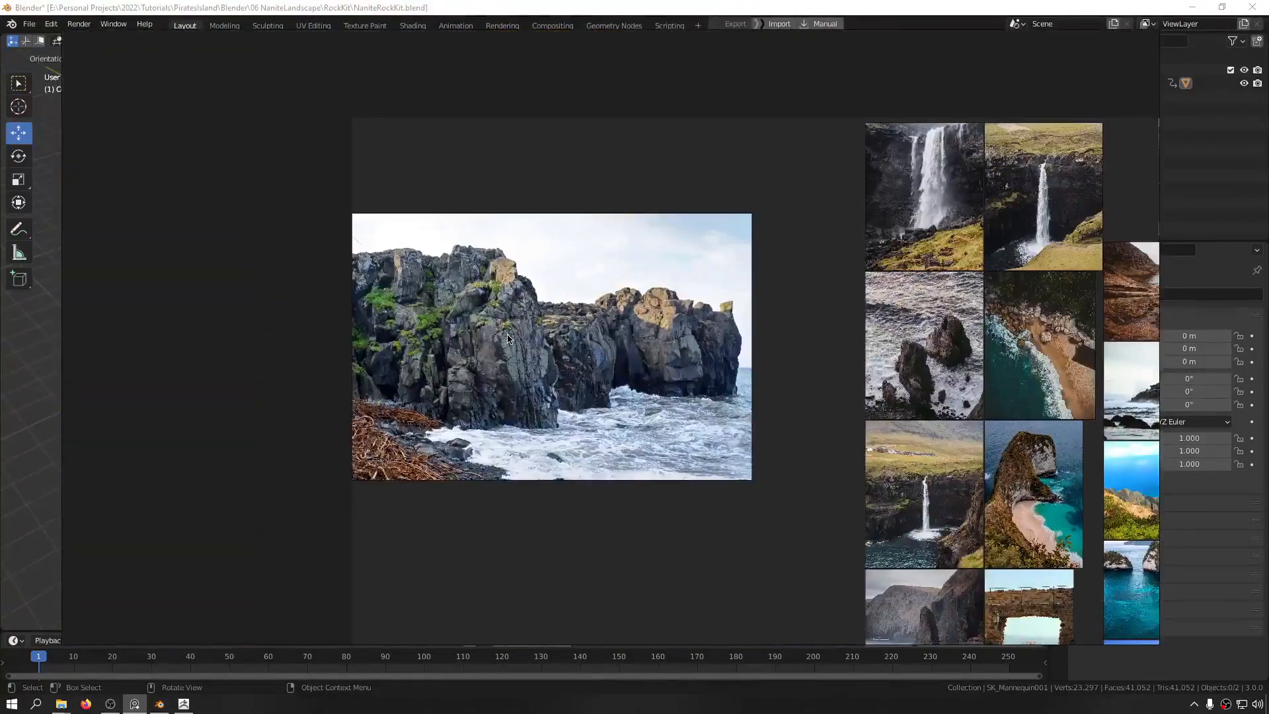
scroll(528, 330, up, 4)
scroll(425, 300, up, 3)
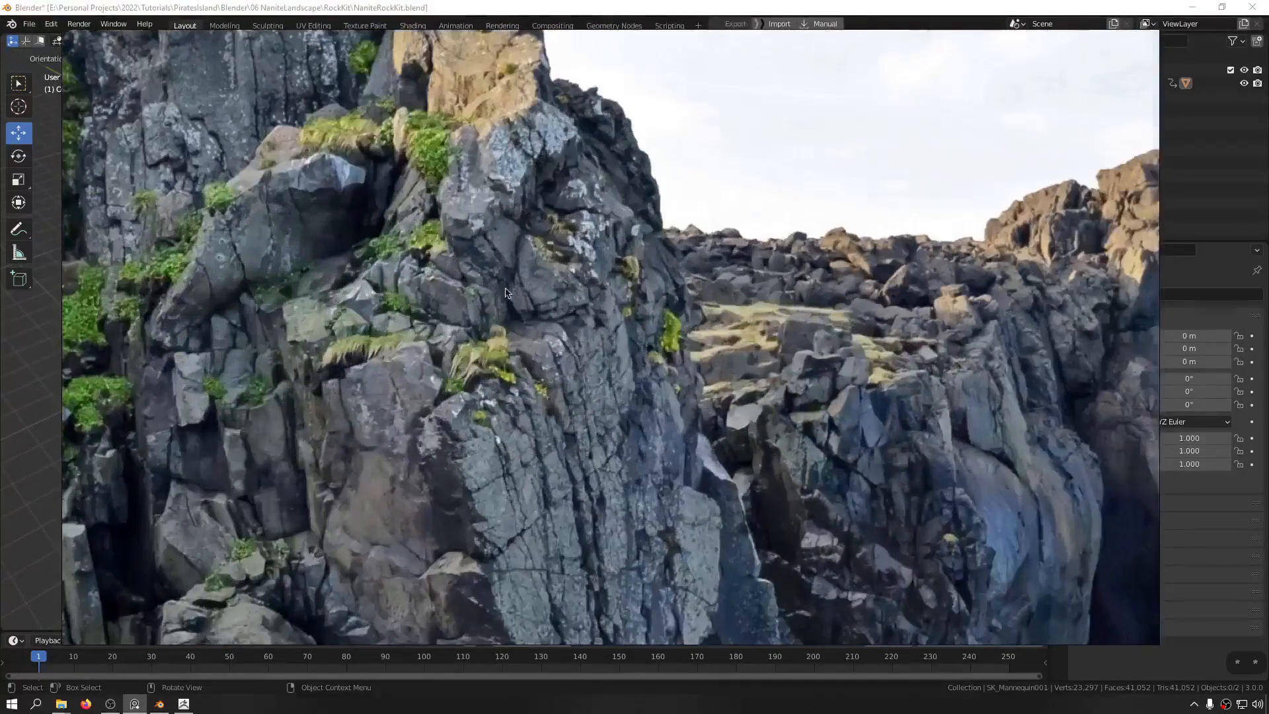
scroll(497, 333, down, 4)
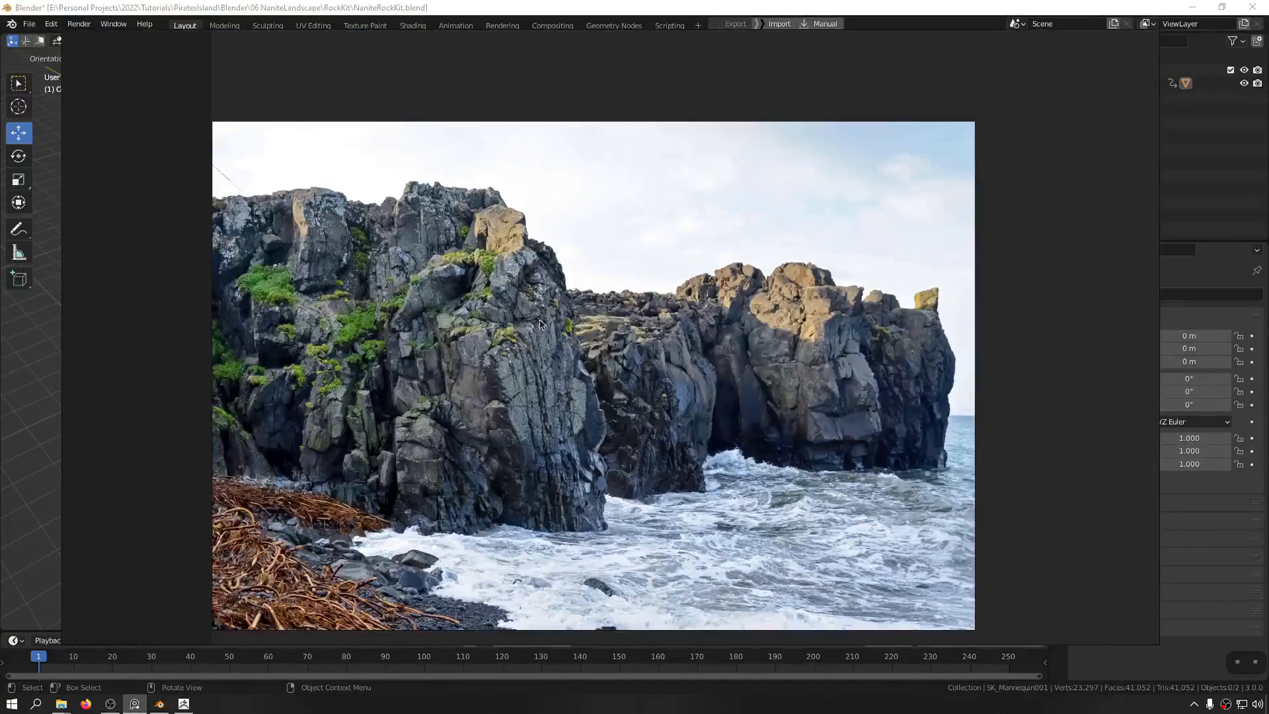
scroll(515, 291, up, 3)
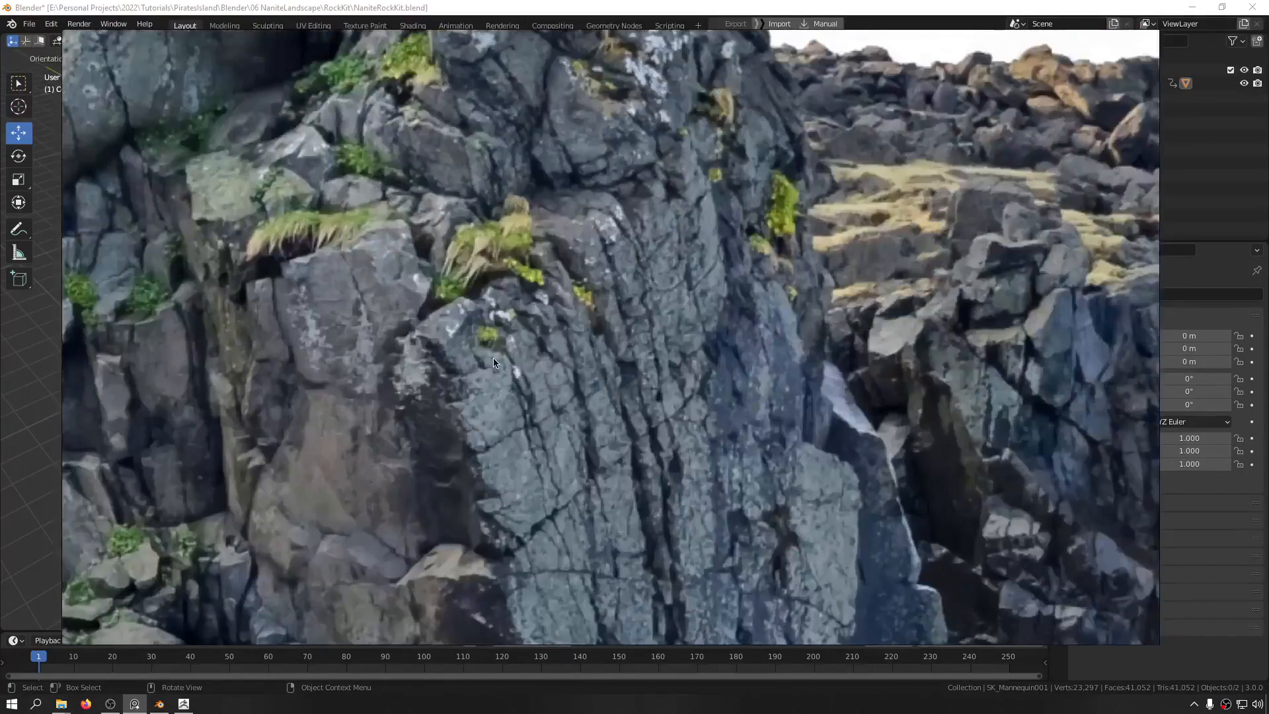
scroll(493, 359, down, 4)
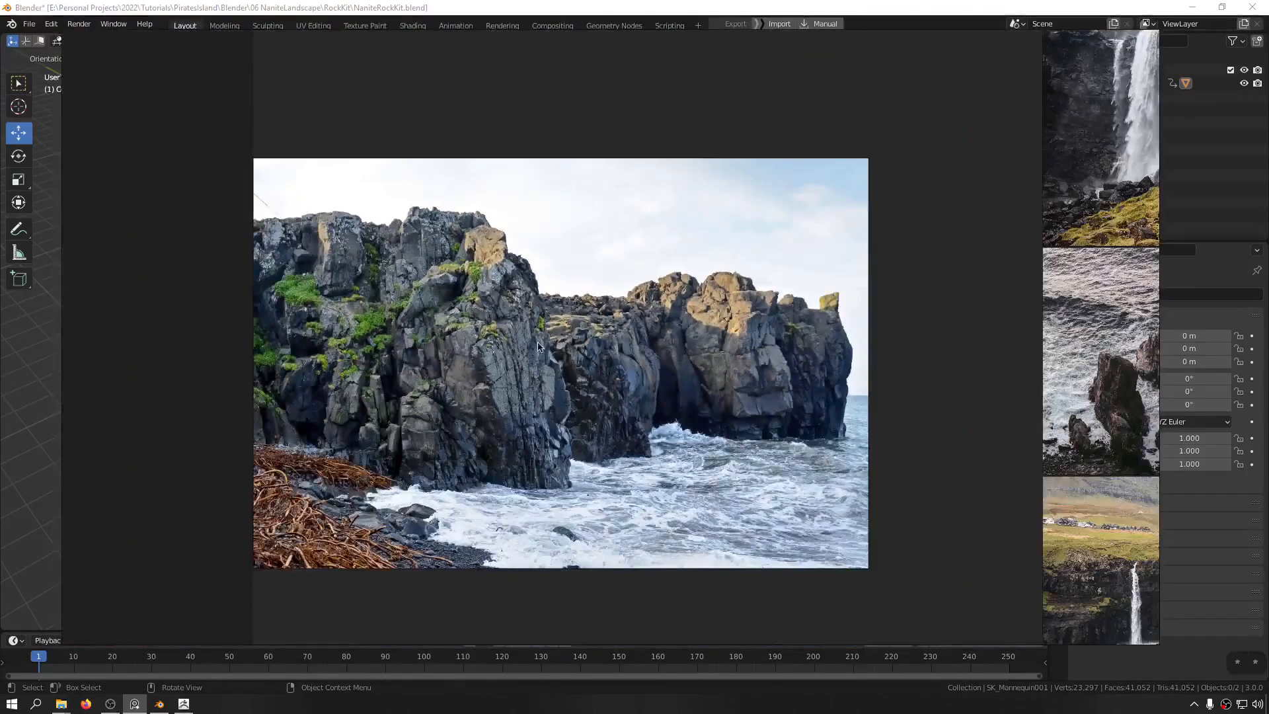
scroll(538, 345, up, 4)
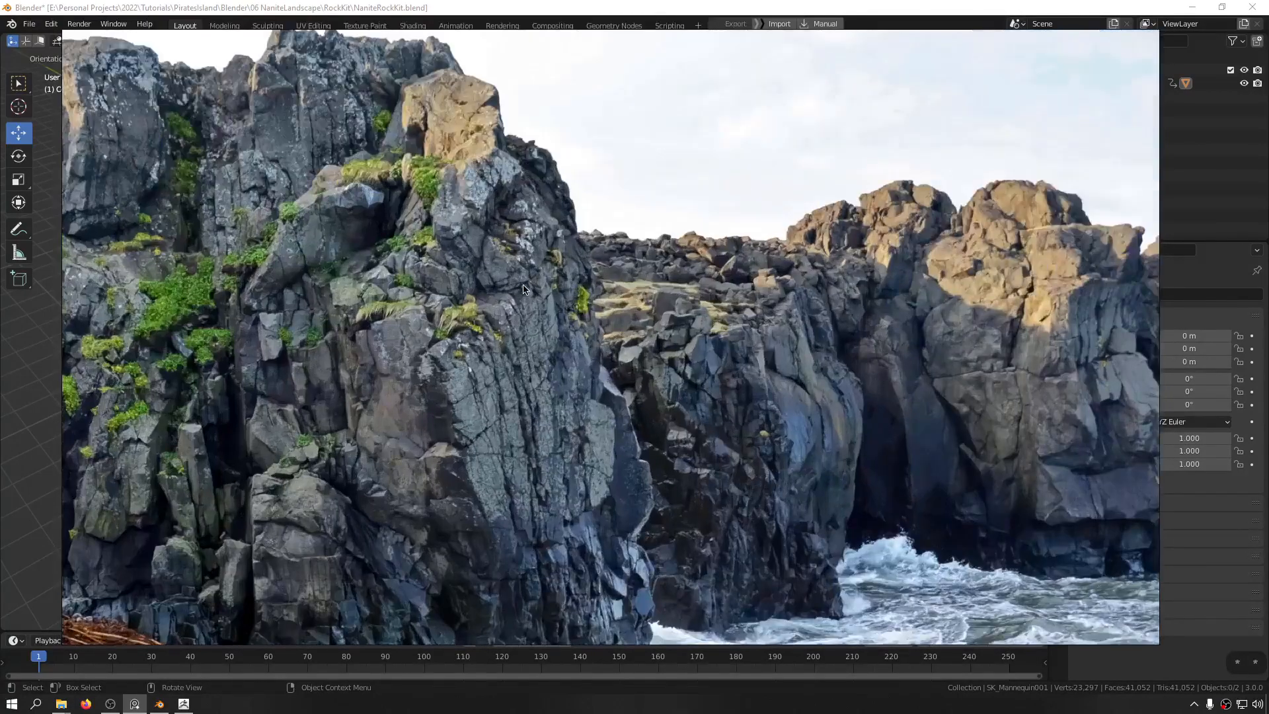
Step: Switch to Blender and add a cube with a size of 8 m at the world origin
key(alt+Tab)
key(shift+a)
mouse_move(529, 284)
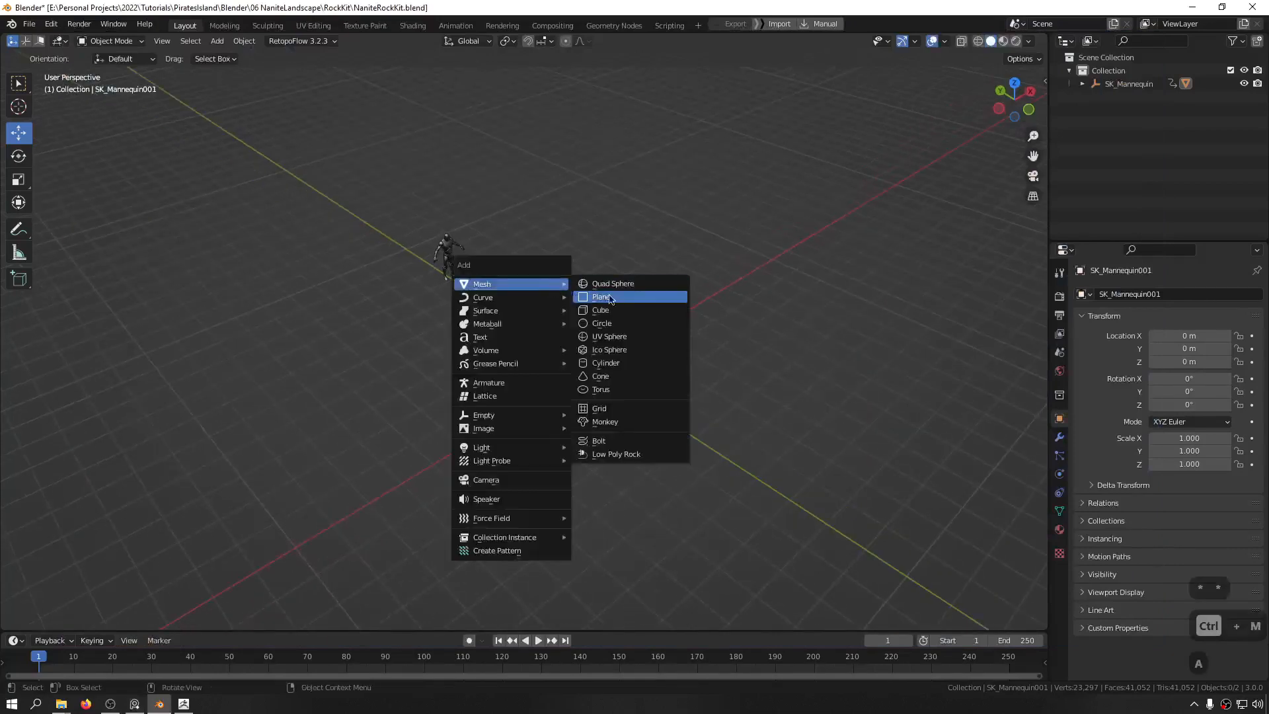
click(627, 310)
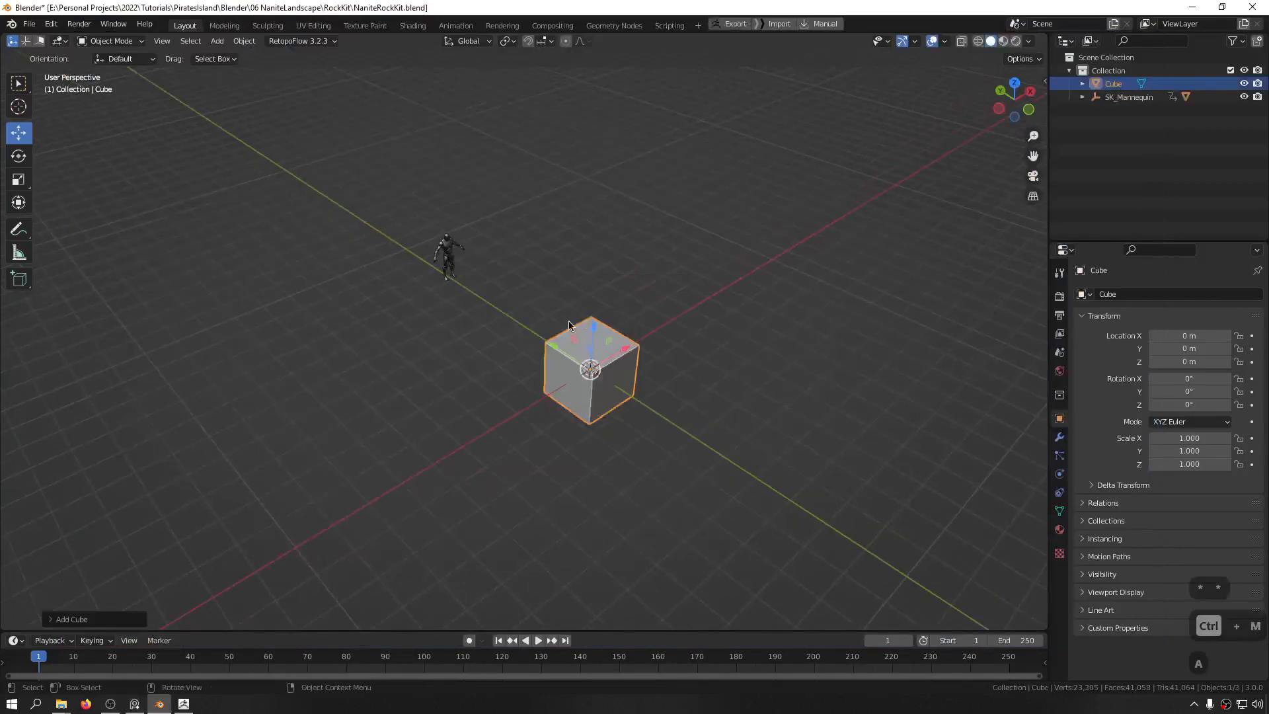
click(68, 619)
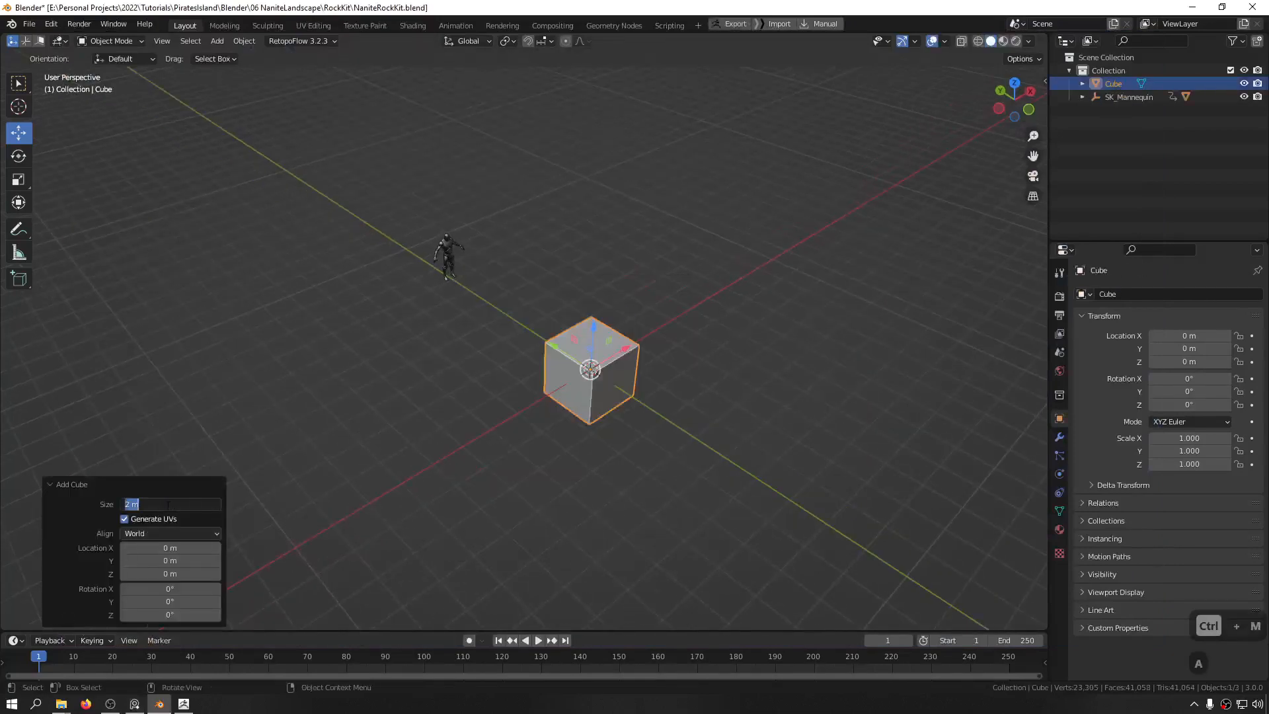
text(8)
key(Return)
Step: Move the 8 m cube along the X axis to about -20.2 m, clear of the origin
middle_drag(510, 426, 685, 308)
scroll(597, 289, down, 2)
middle_drag(583, 344, 555, 373)
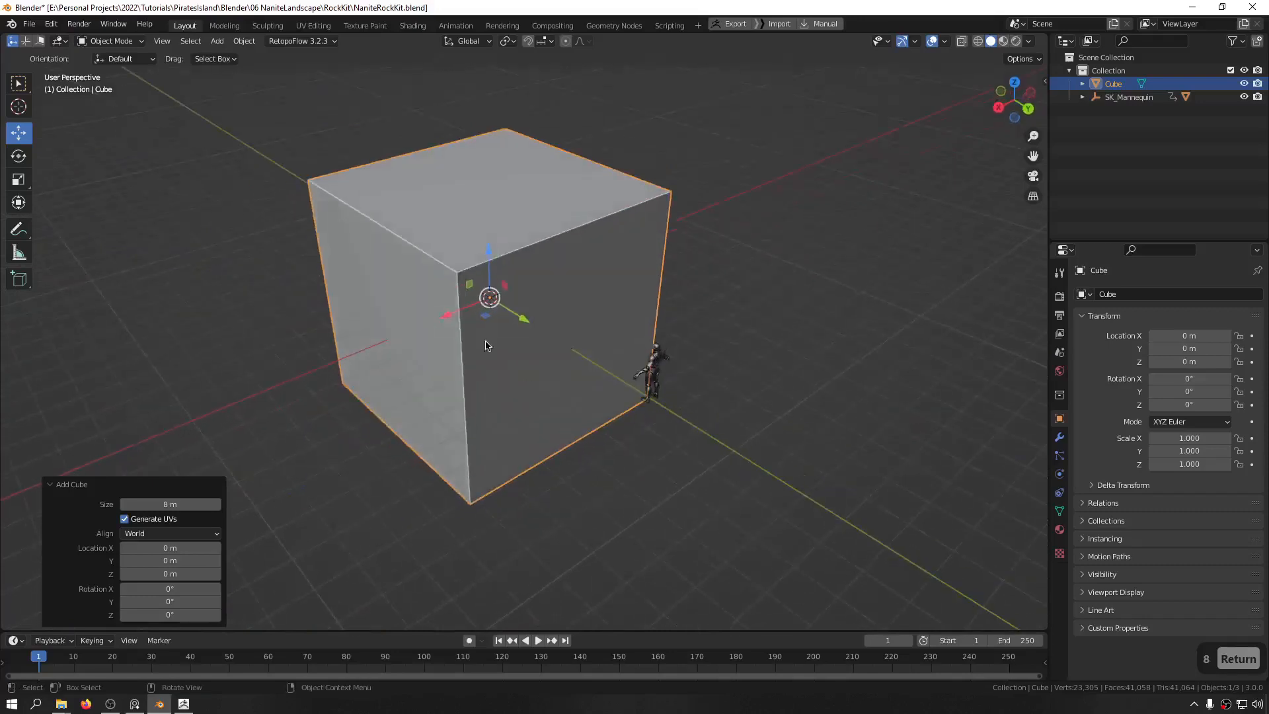
drag(453, 319, 799, 210)
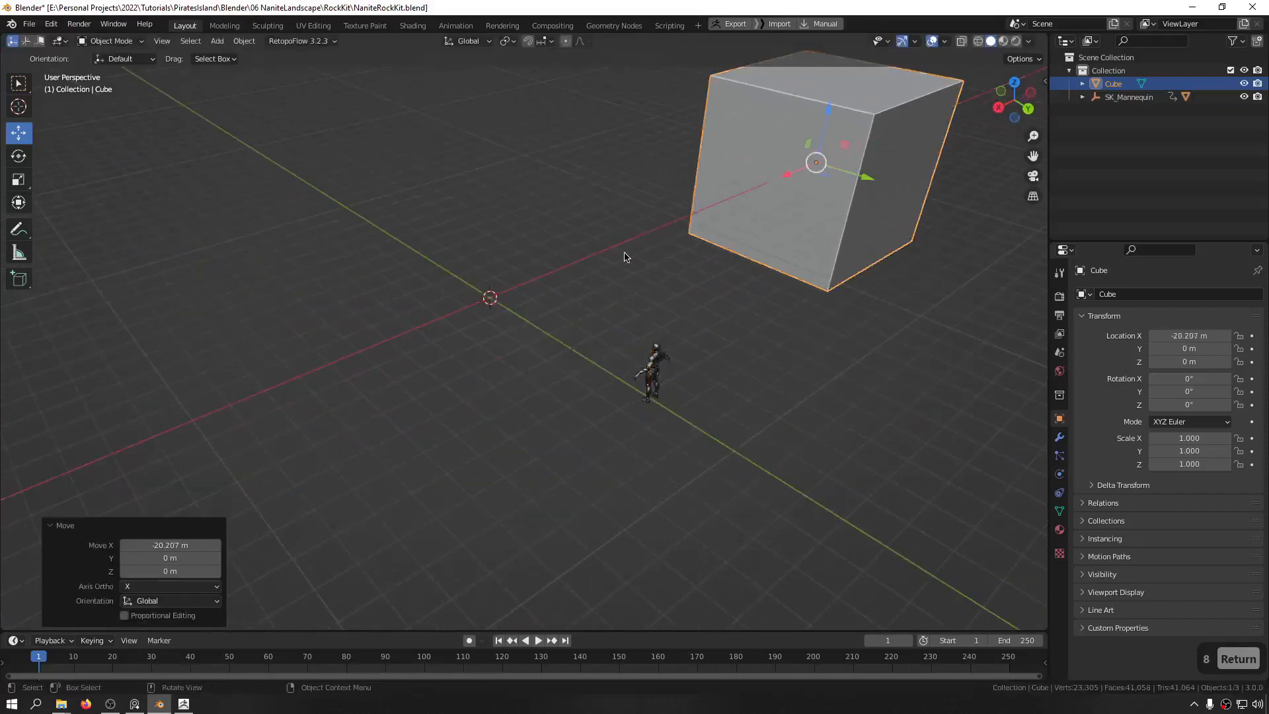
middle_drag(607, 272, 360, 354)
right_click(367, 352)
key(Escape)
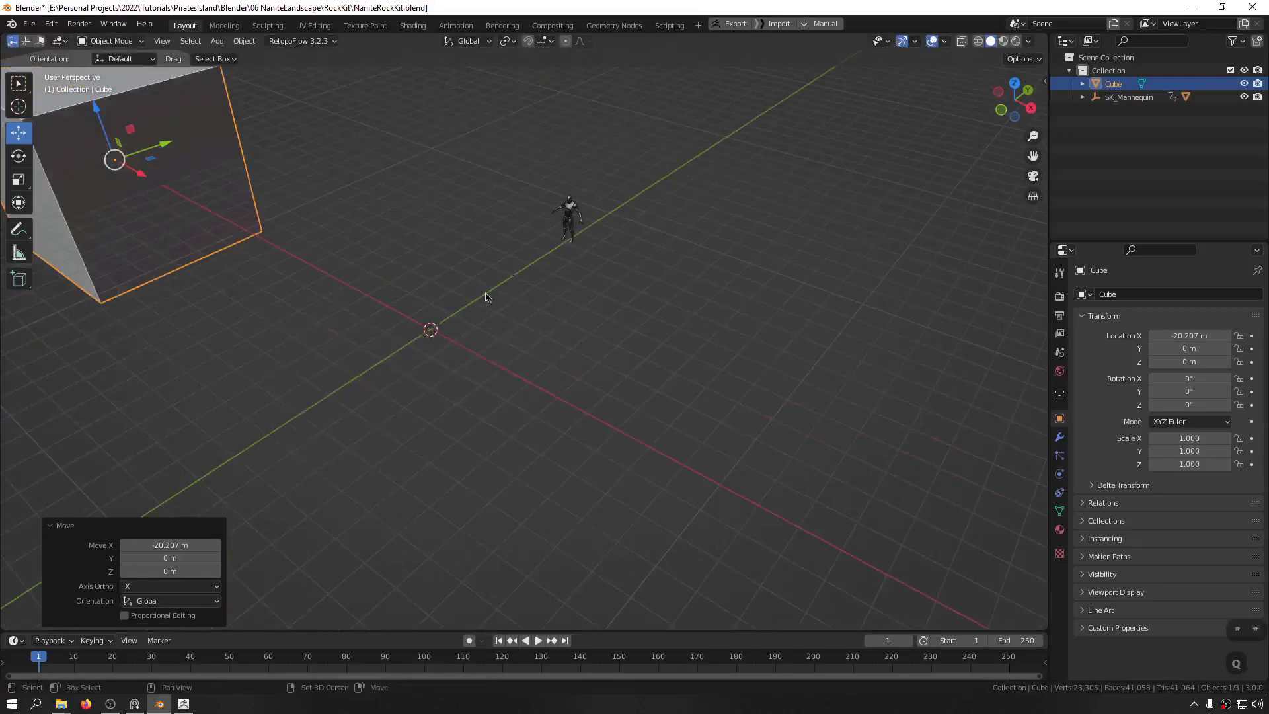
Step: Add a 4 m cube at the origin and move it along the X axis to about -11.2 m
key(shift+a)
mouse_move(393, 277)
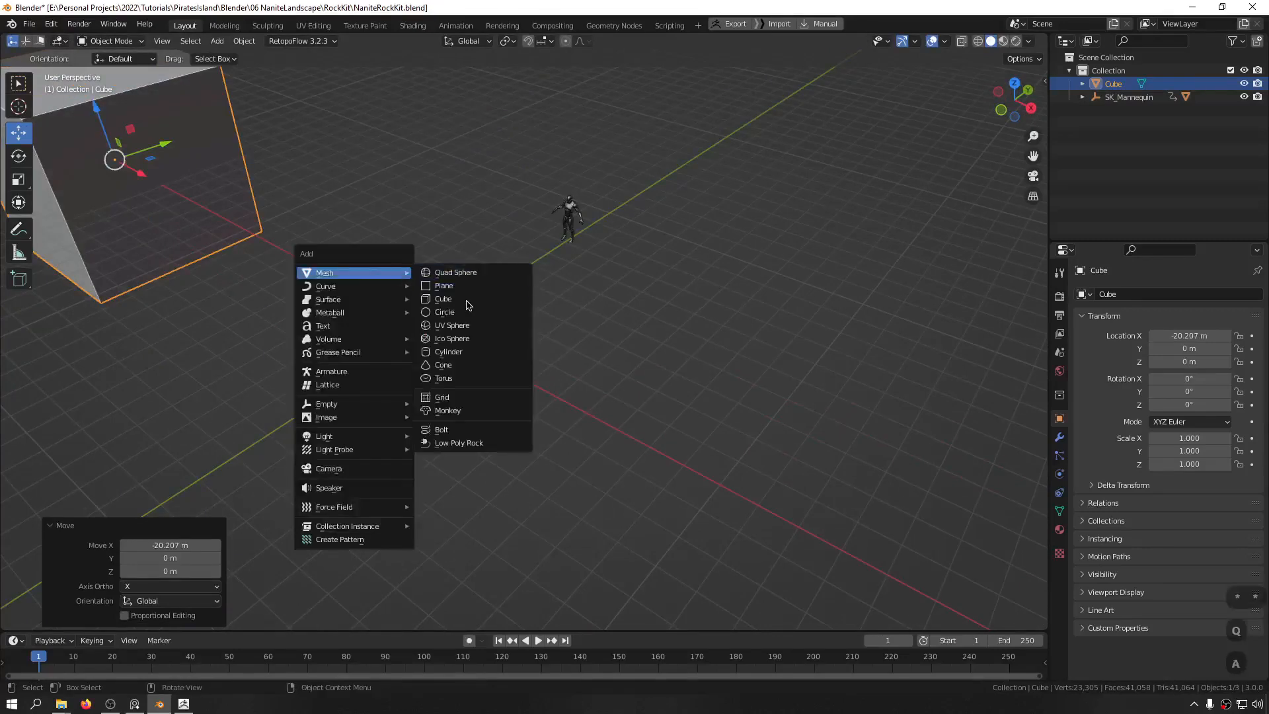
click(467, 301)
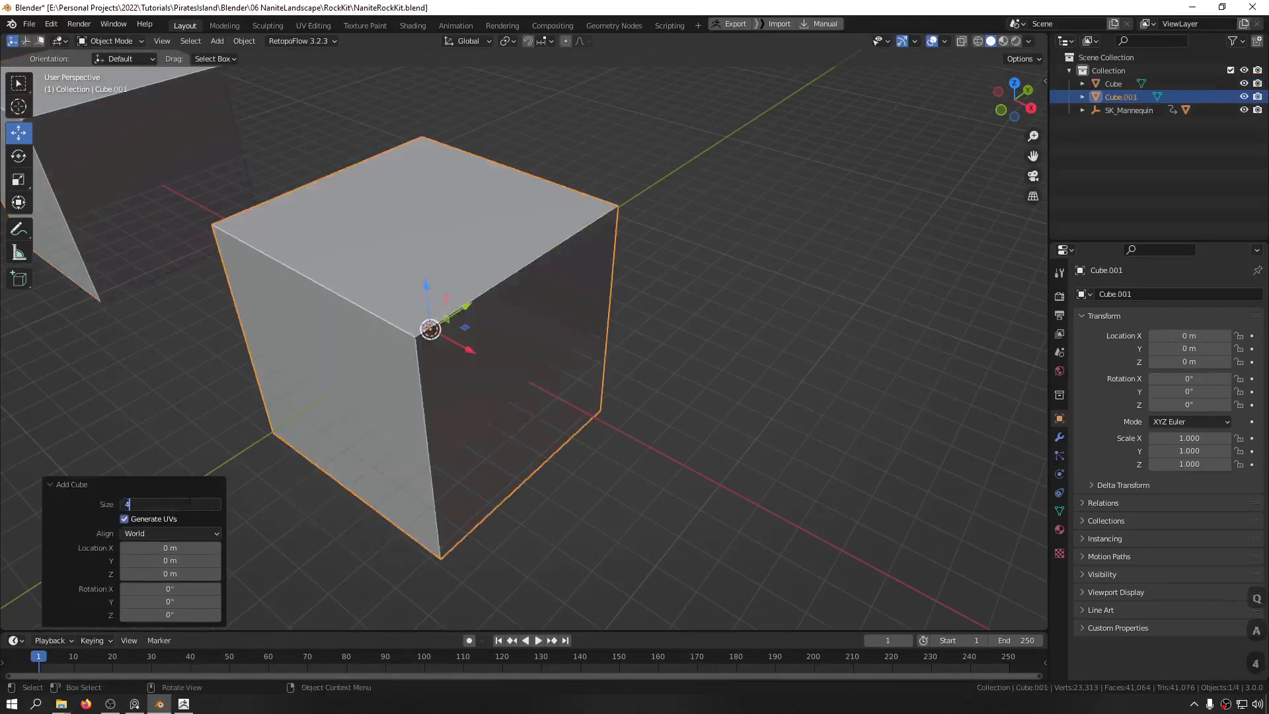
key(Return)
middle_drag(476, 372, 750, 330)
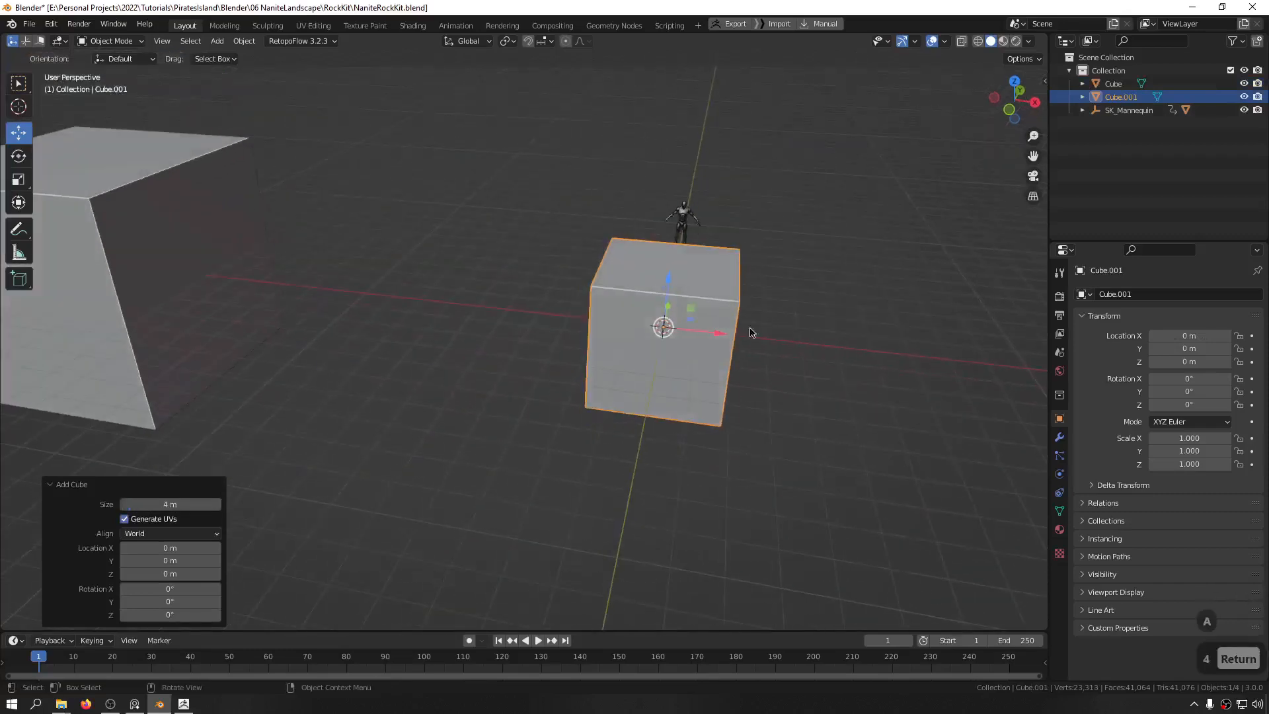
drag(715, 337, 456, 326)
Step: Add a 2 m cube at the origin, move it along the X axis to about -6.5 m, and deselect it
key(shift+a)
mouse_move(661, 322)
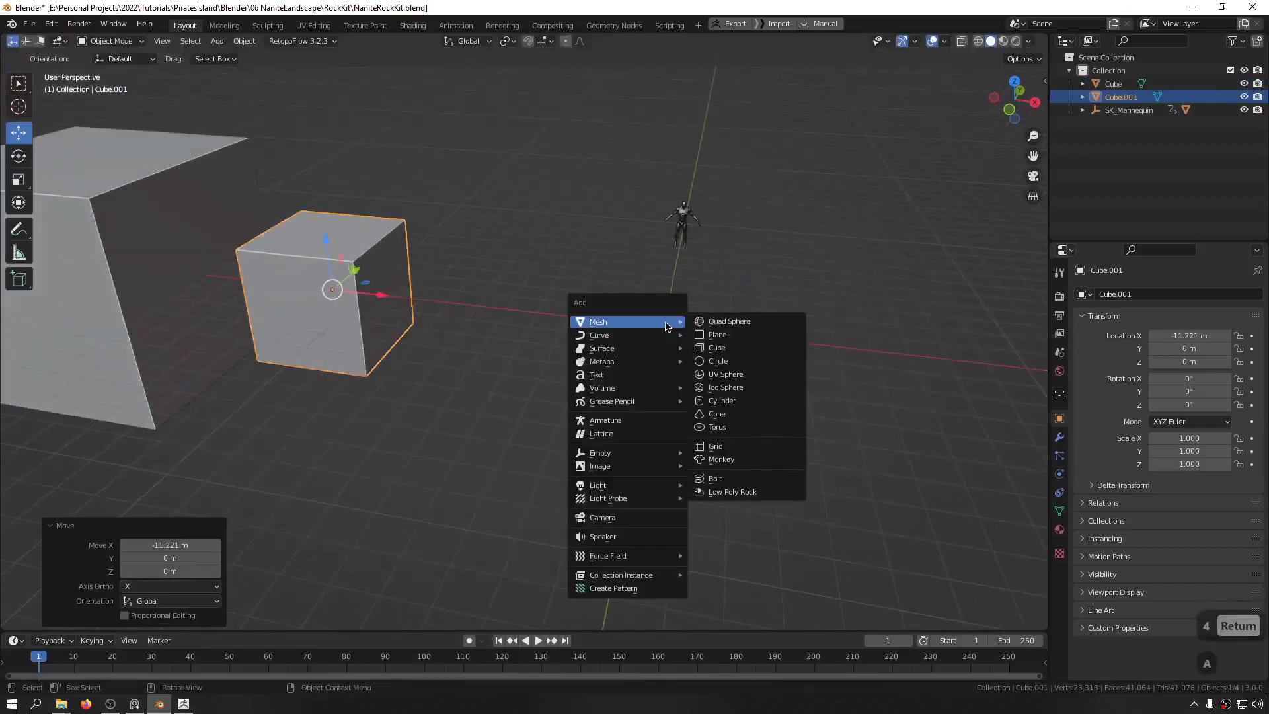
click(719, 348)
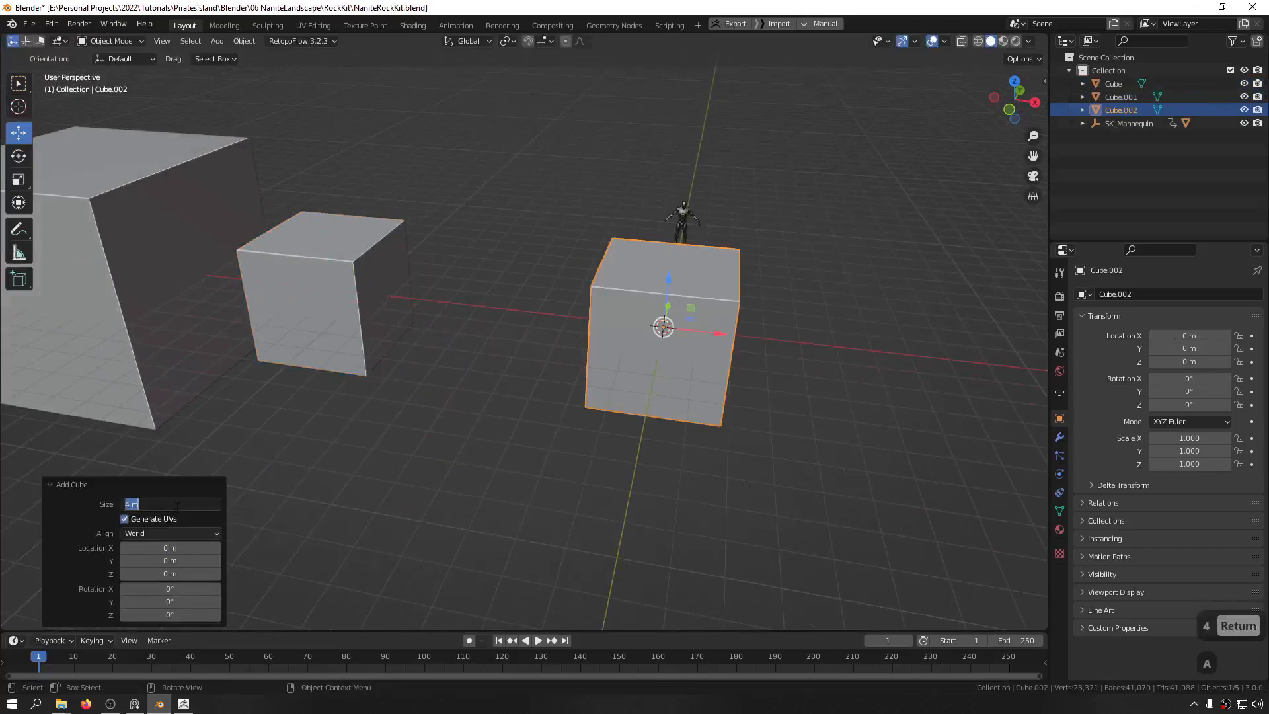
text(2)
key(Return)
drag(712, 334, 502, 340)
click(690, 327)
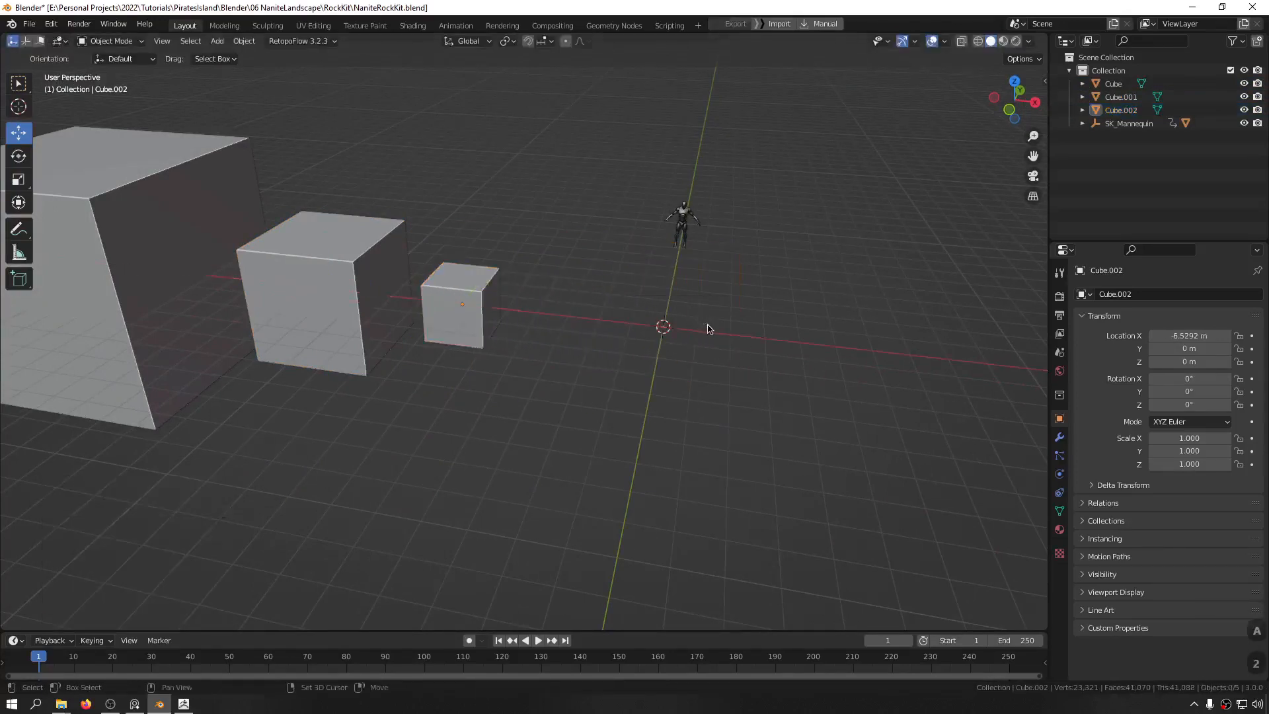
Step: Add a 1 m cube at the origin and move it along the X axis to about -4.2 m
key(shift+a)
mouse_move(708, 324)
click(778, 350)
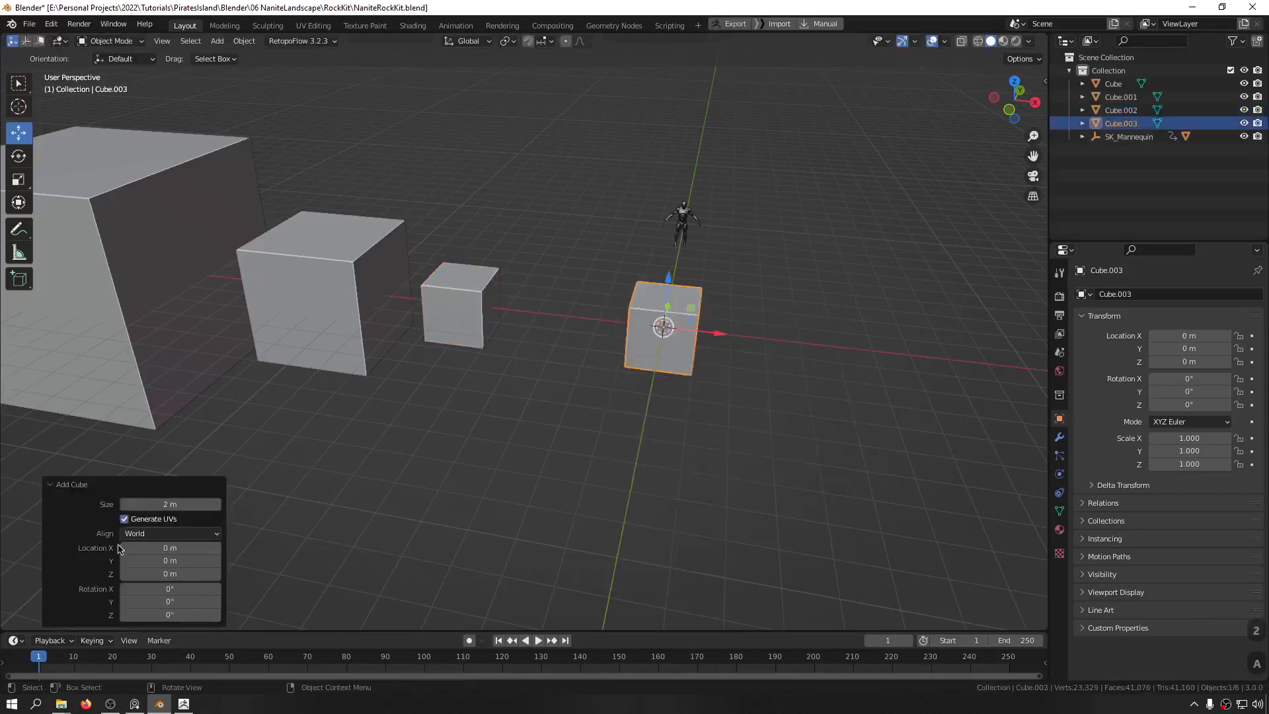
click(170, 504)
text(1)
key(Return)
drag(711, 335, 575, 324)
middle_drag(575, 324, 676, 320)
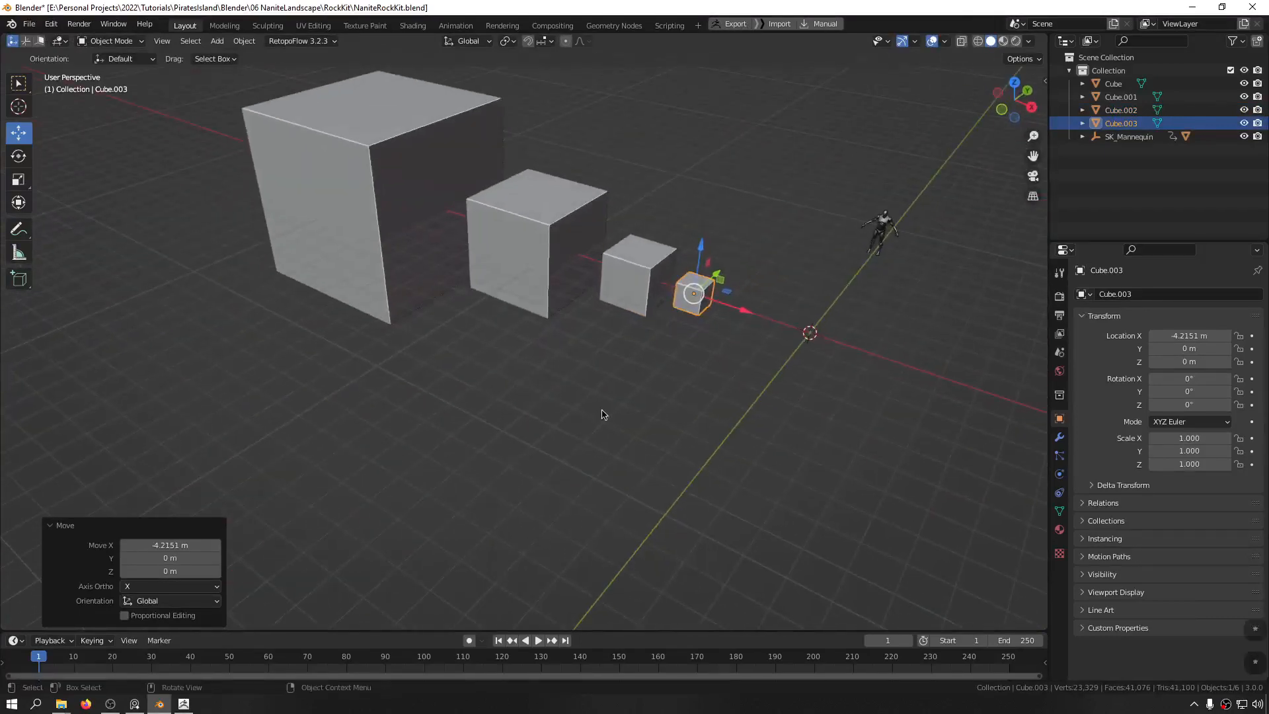
Step: Duplicate the 1 m cube and offset the copy about 1.34 m along the X axis
middle_drag(597, 410, 535, 317)
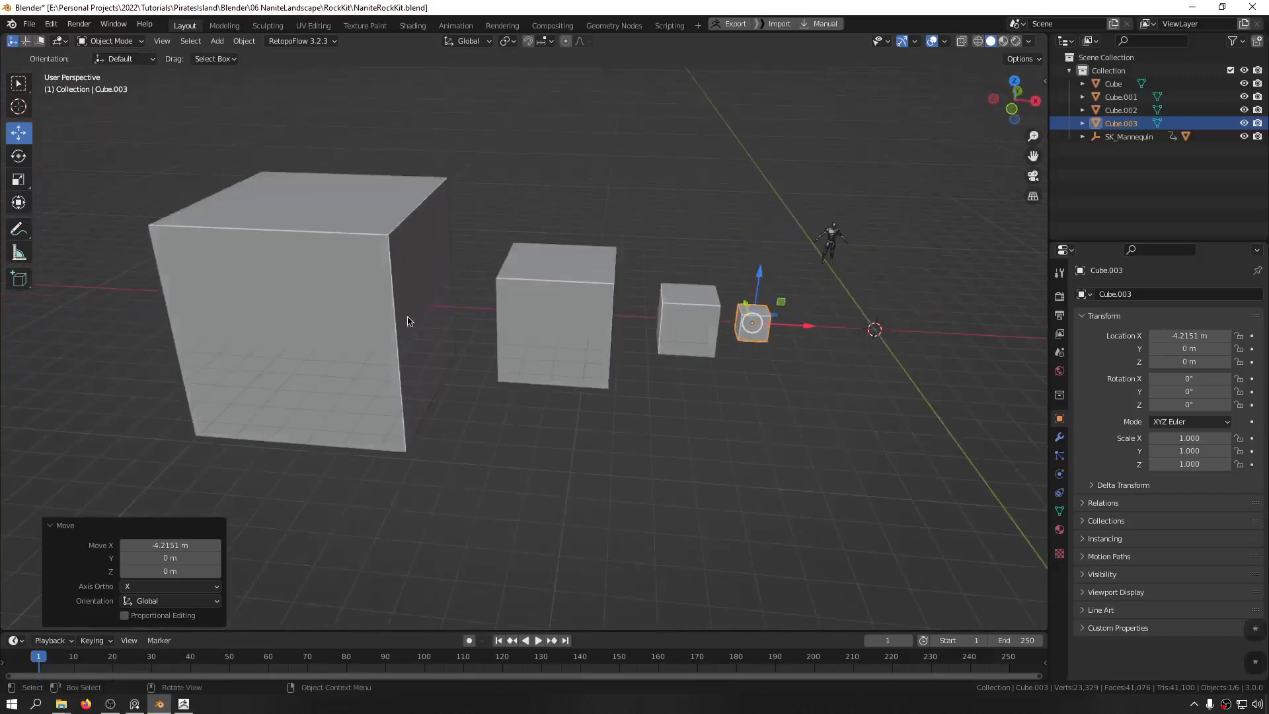
middle_drag(376, 267, 476, 298)
middle_drag(621, 327, 542, 311)
middle_drag(421, 390, 600, 388)
scroll(477, 367, up, 6)
key(shift+d)
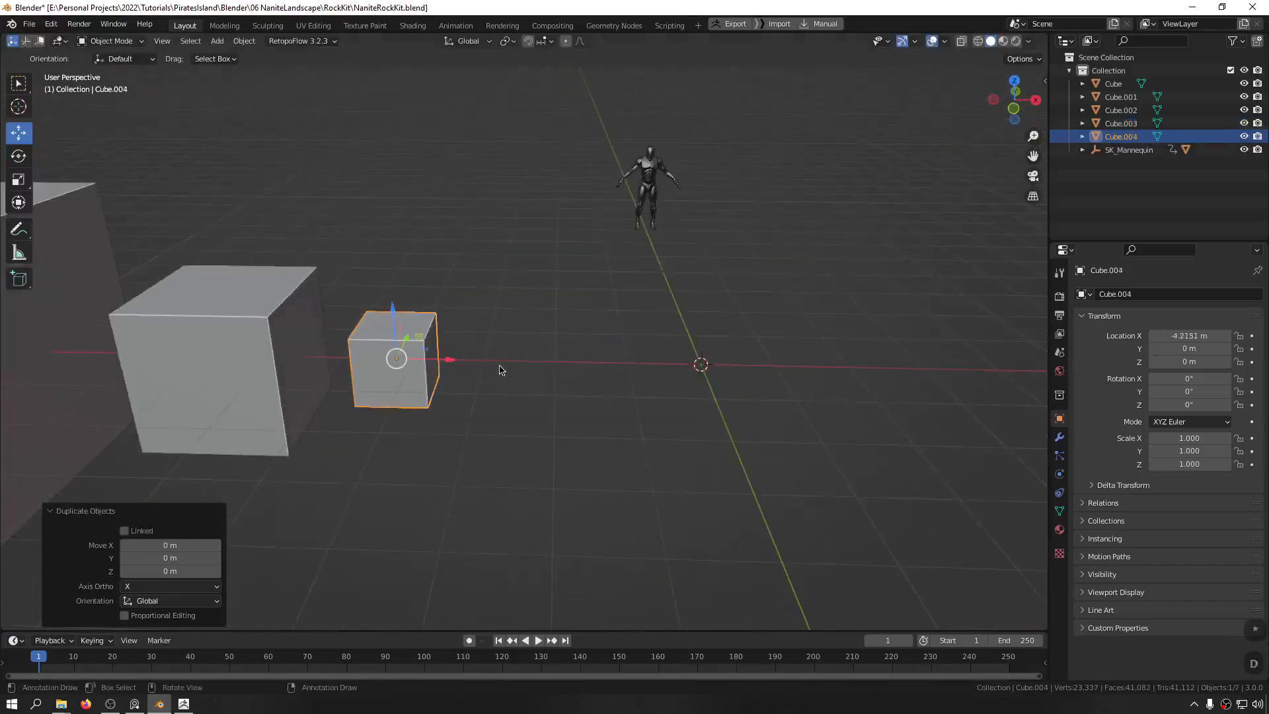
key(x)
click(430, 375)
Step: Move all the cubes together along the Y axis to about 5.65 m, and clear the selection
middle_drag(430, 375, 633, 422)
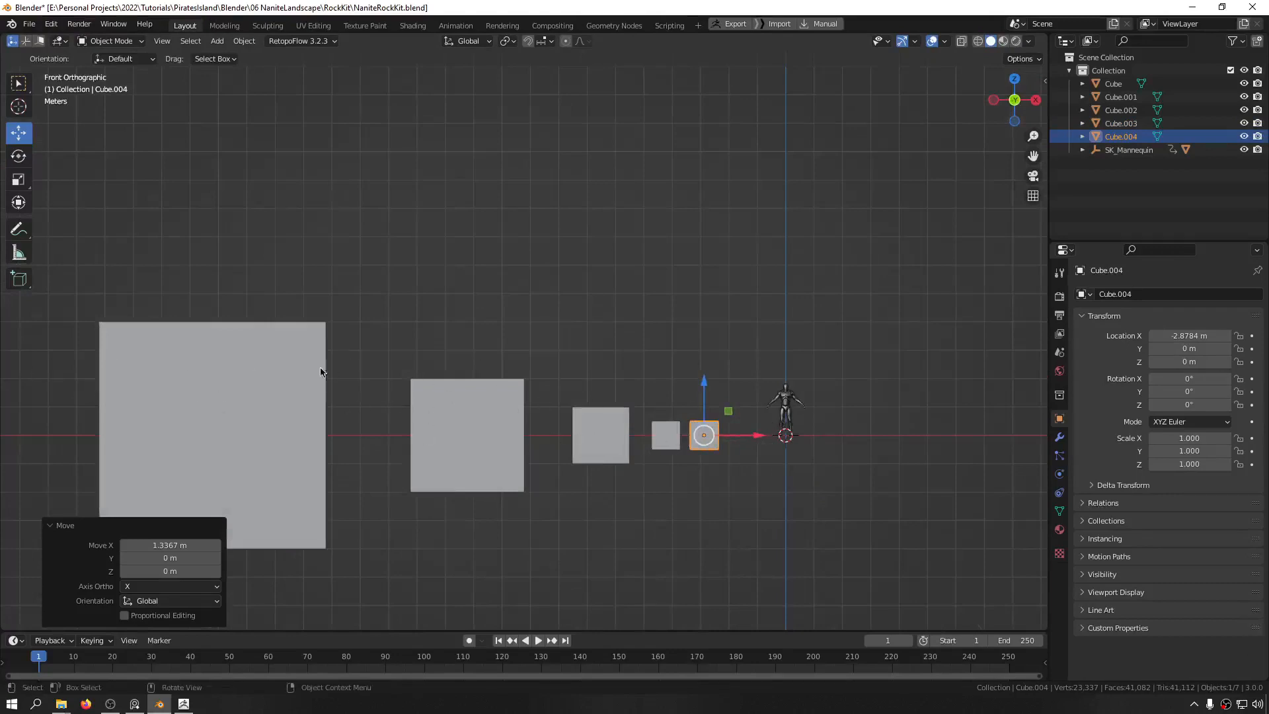
middle_drag(321, 372, 611, 382)
key(a)
middle_drag(776, 378, 663, 400)
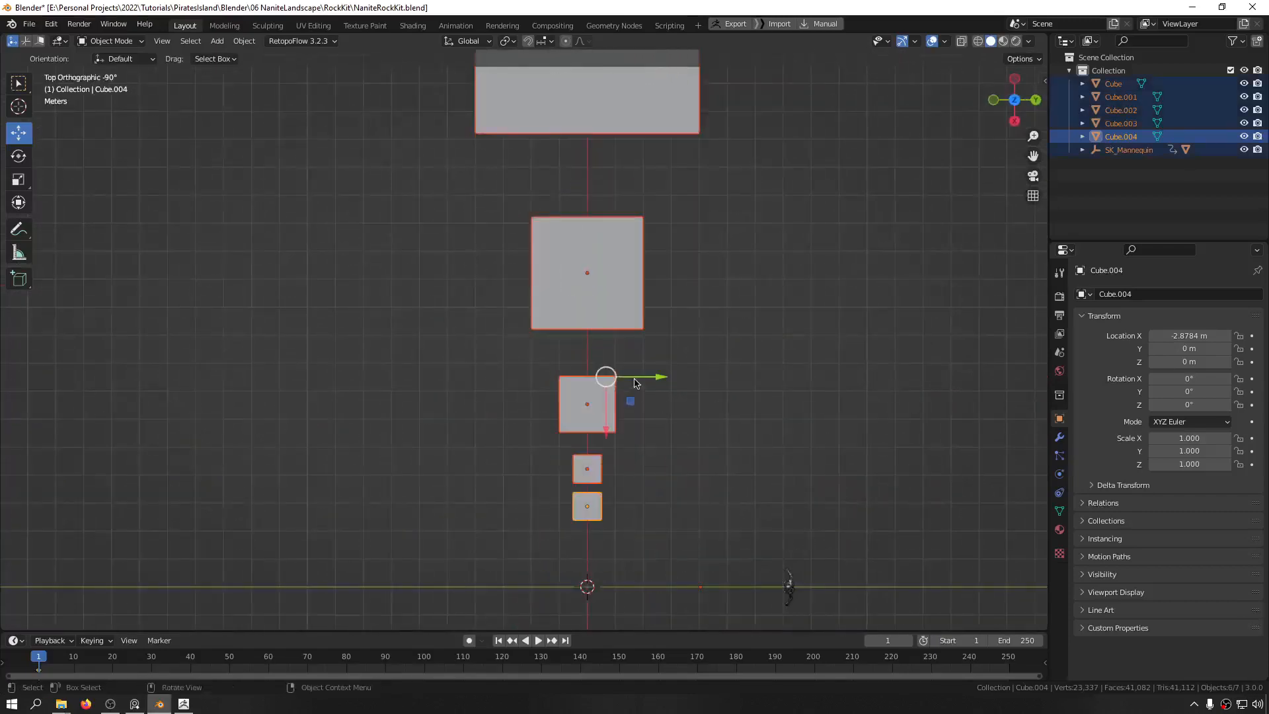
drag(634, 383, 792, 383)
click(770, 380)
scroll(766, 376, down, 2)
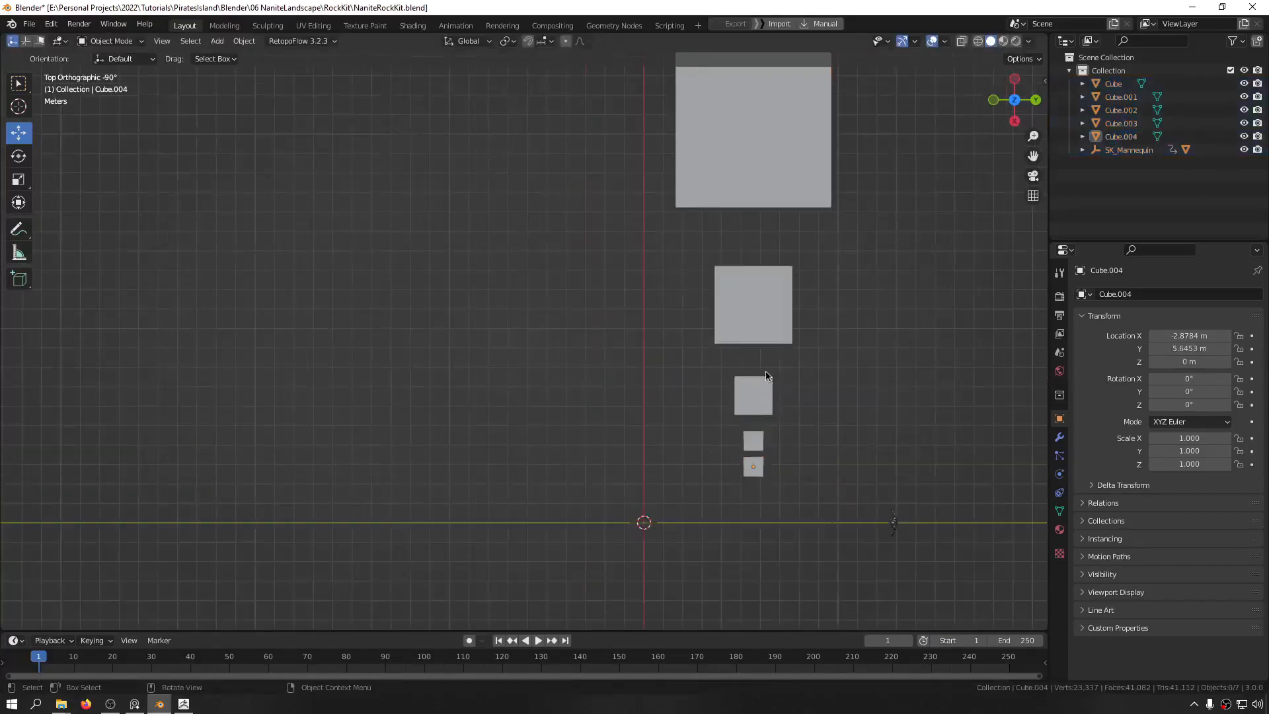
Step: Duplicate the row of five cubes, move the copies along the Y axis to about -5.48 m, and deselect them
drag(882, 151, 667, 473)
key(shift+d)
right_click(590, 345)
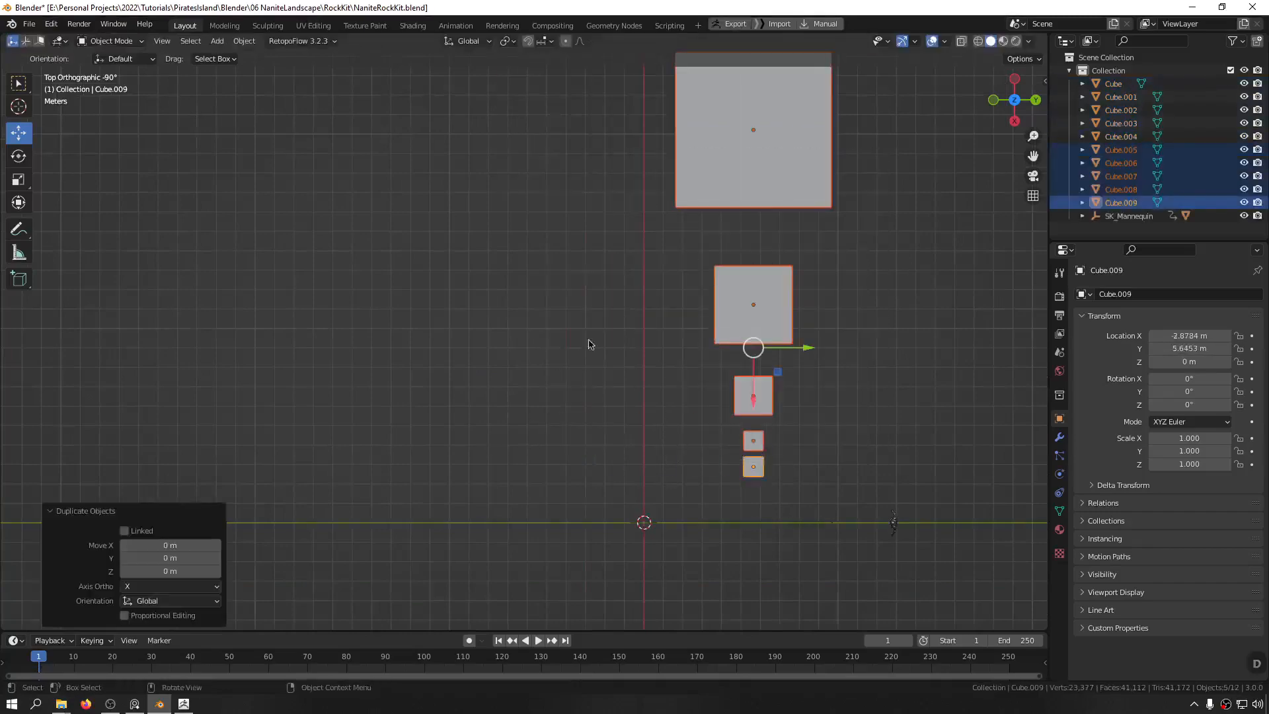
drag(787, 350, 571, 349)
middle_drag(571, 350, 456, 299)
key(alt+a)
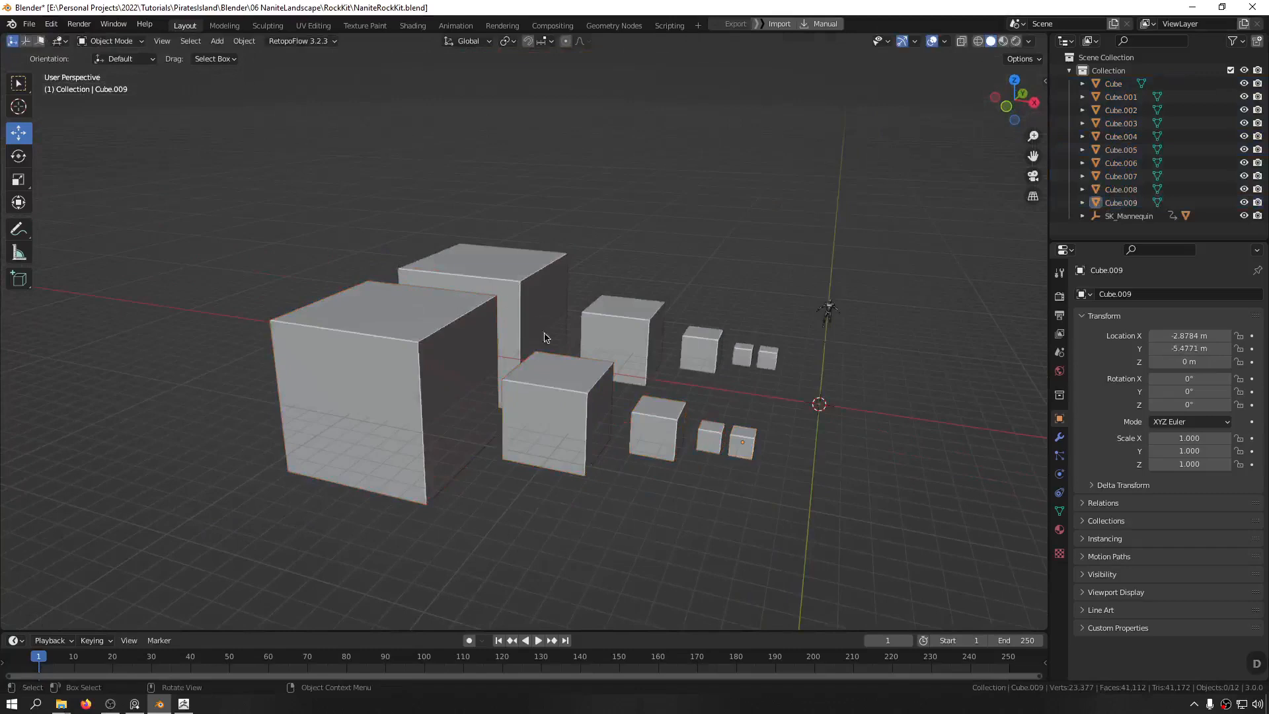
Step: Isolate the largest cube of the duplicated row to inspect it, and return to the full scene
middle_drag(771, 420, 630, 339)
middle_drag(773, 230, 636, 273)
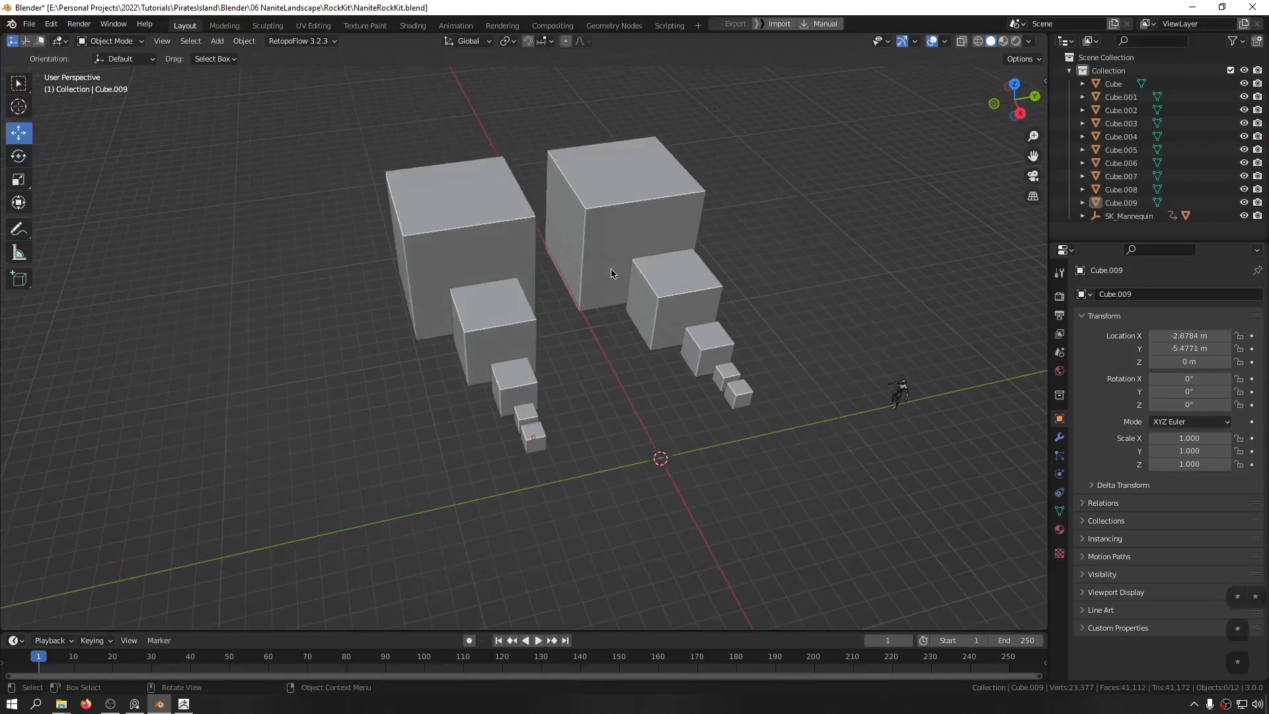
middle_drag(611, 273, 644, 257)
click(430, 251)
key(ctrl+f)
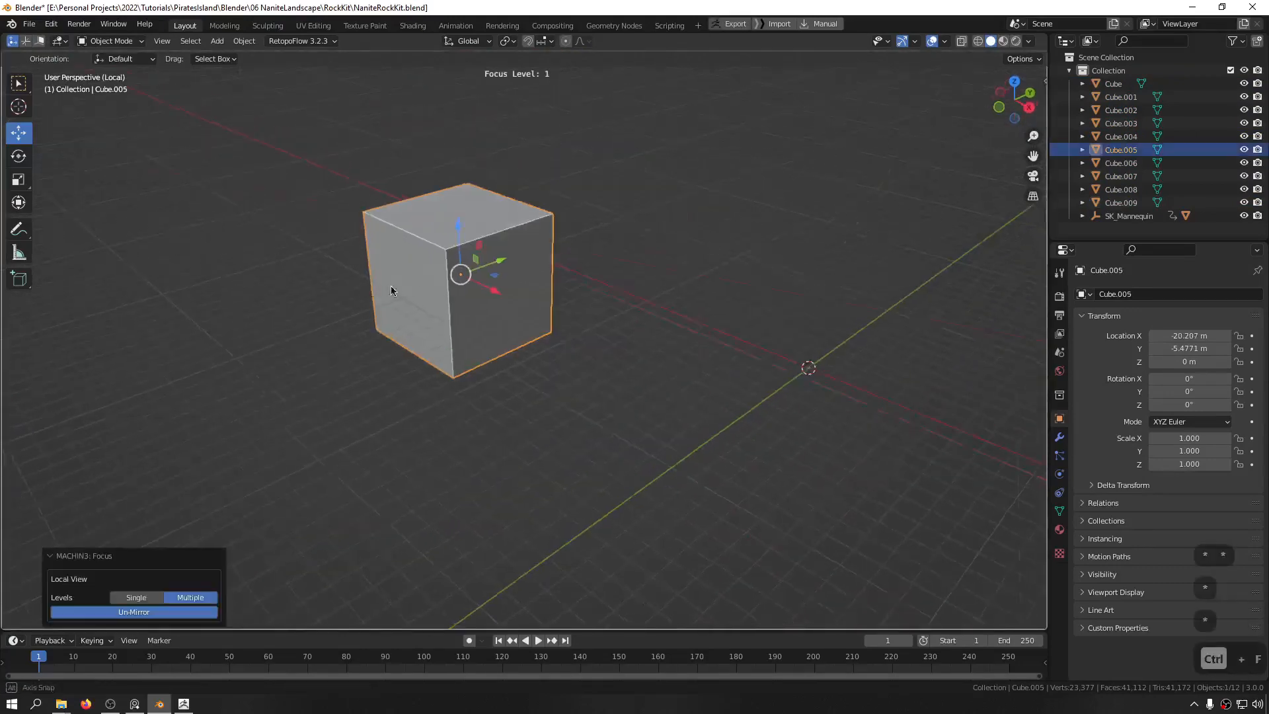
middle_drag(391, 285, 419, 311)
key(ctrl+f)
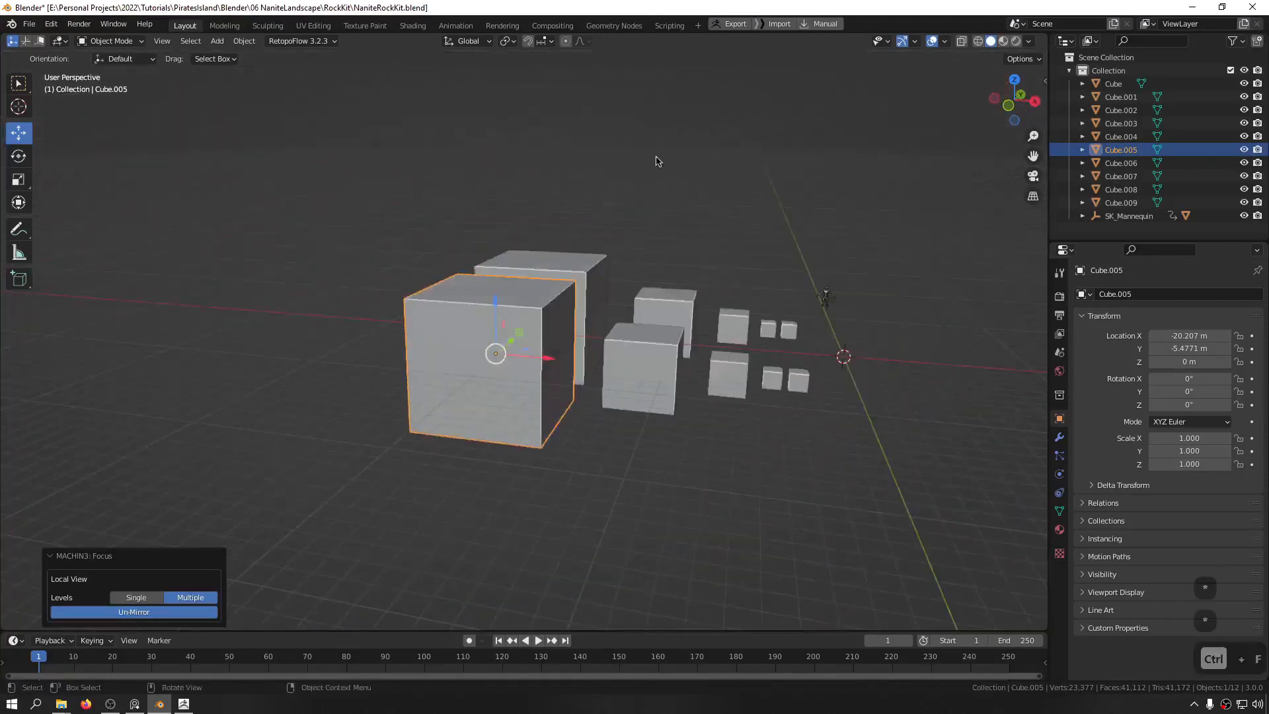
scroll(428, 218, up, 10)
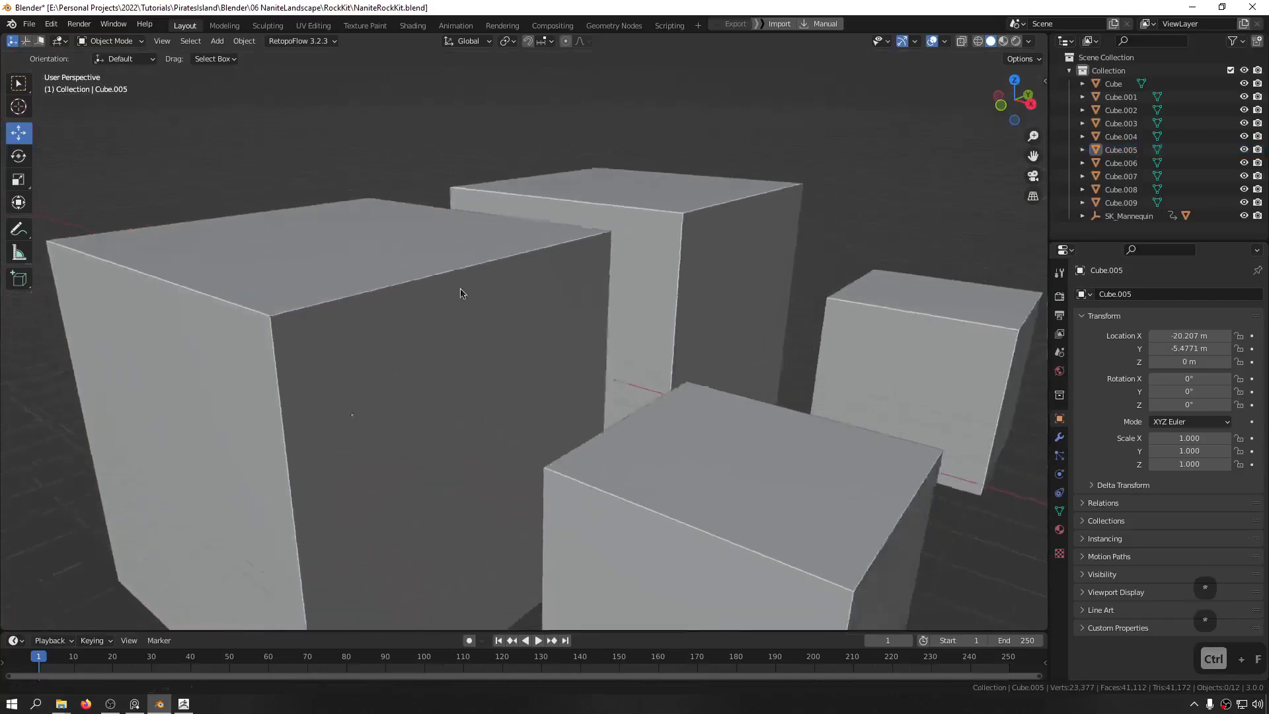
scroll(346, 323, down, 6)
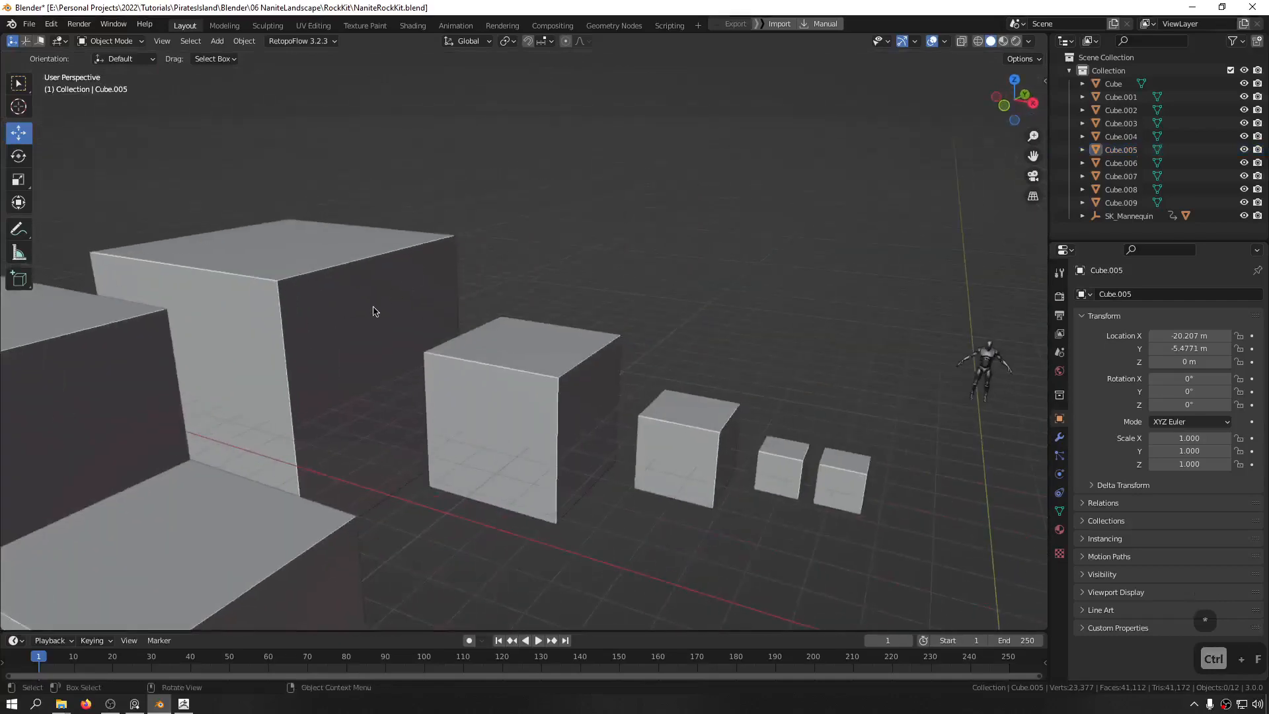
scroll(374, 314, down, 4)
mouse_move(369, 328)
middle_down()
mouse_move(394, 325)
mouse_move(368, 326)
middle_up()
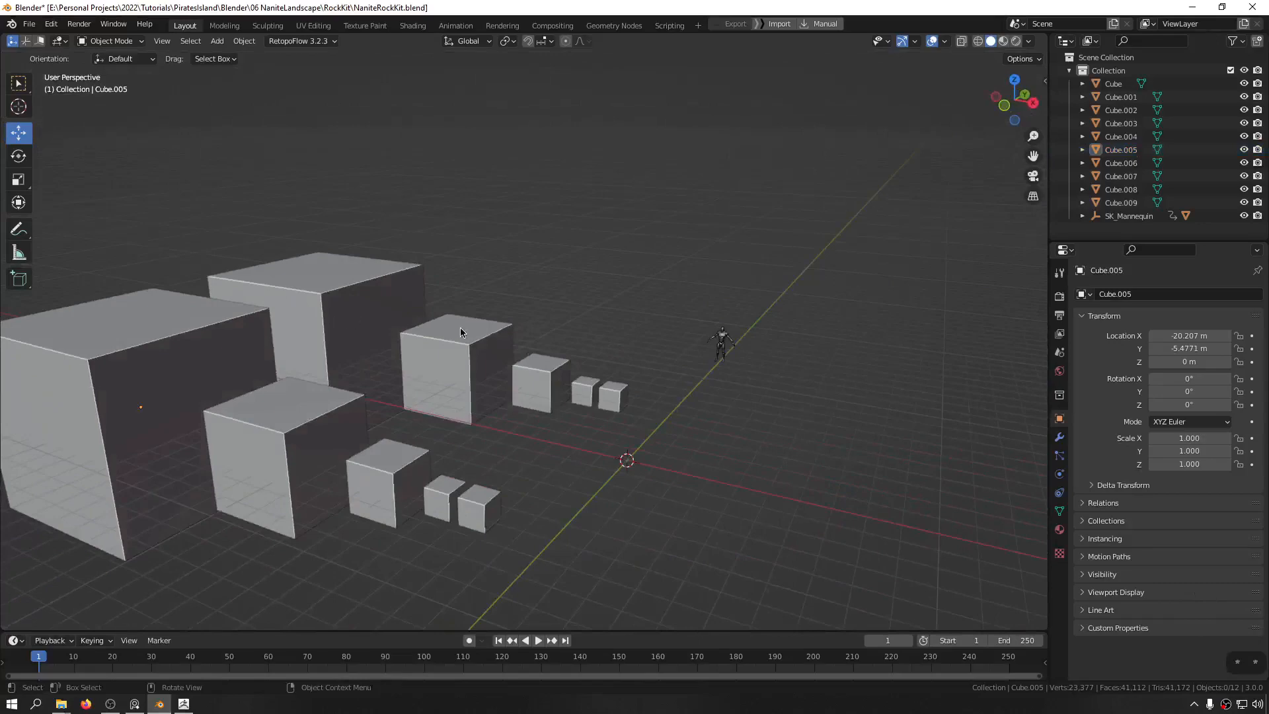
middle_drag(460, 332, 415, 336)
Step: Move both rows of cubes about 13.3 m along the X axis, and deselect them
middle_drag(506, 257, 645, 249)
drag(654, 175, 534, 471)
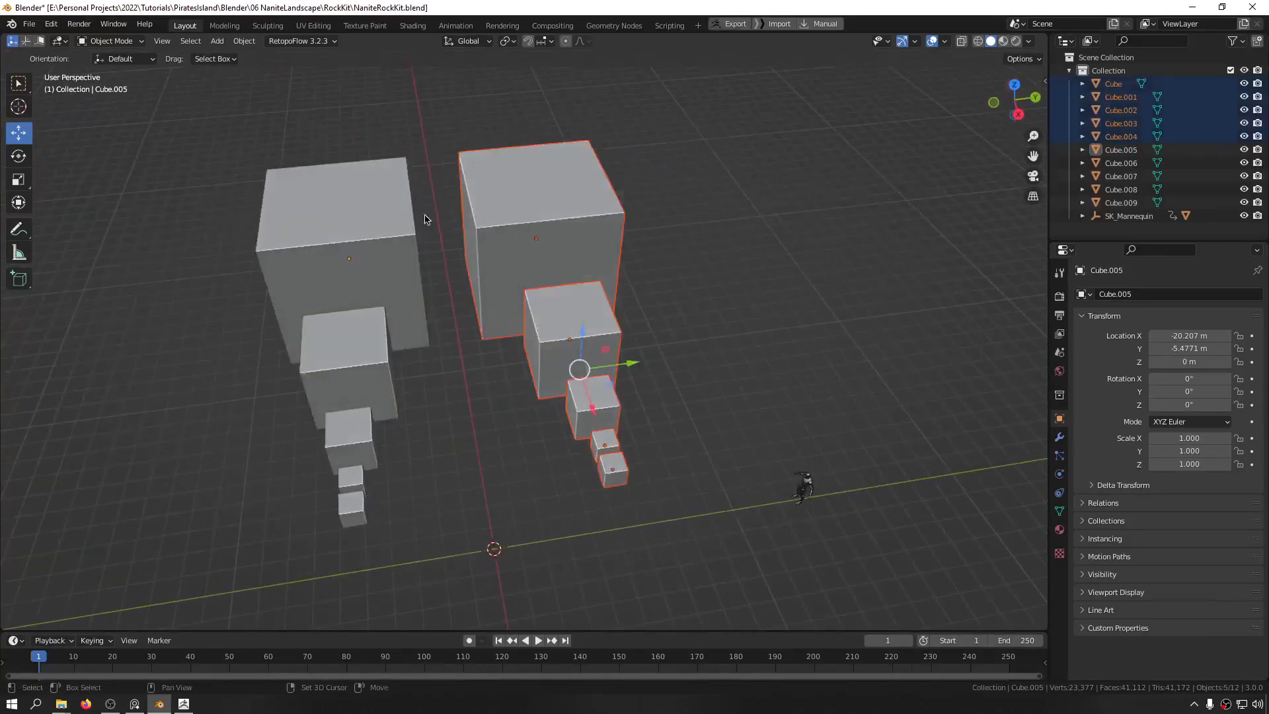
shift+drag(425, 215, 290, 539)
middle_drag(394, 423, 414, 483)
scroll(458, 453, down, 5)
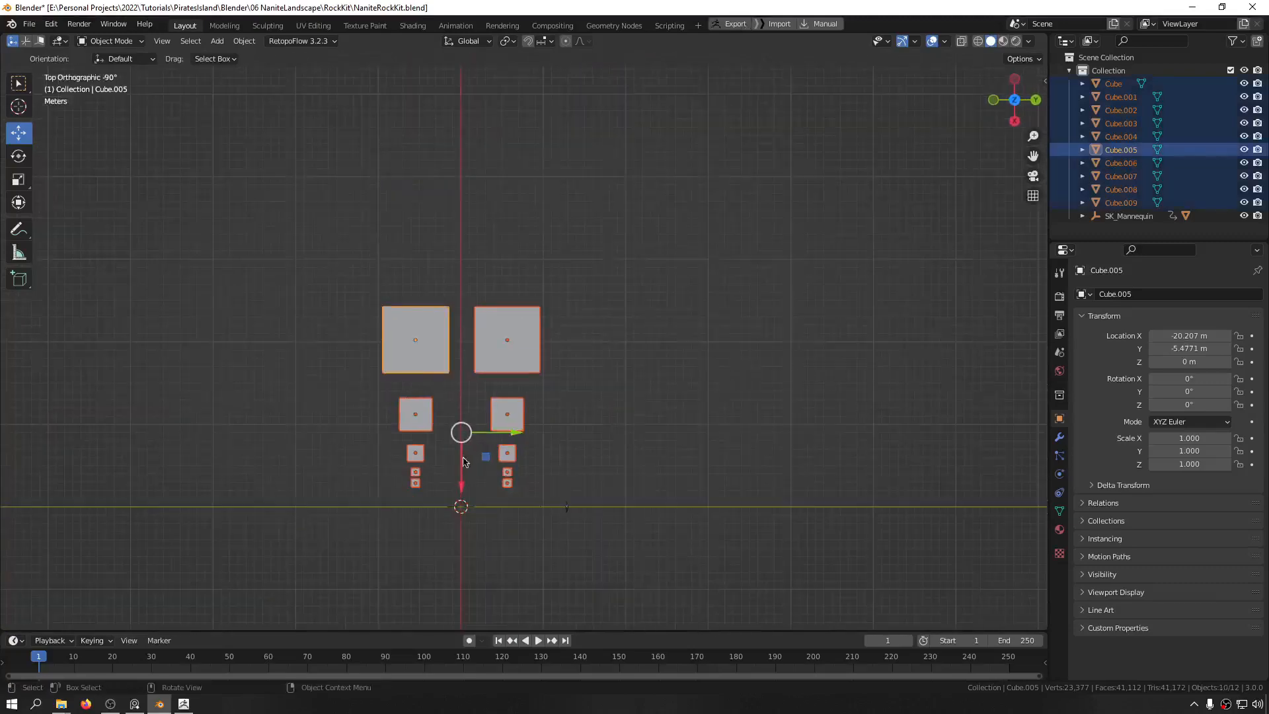
drag(461, 486, 459, 594)
middle_drag(512, 407, 592, 311)
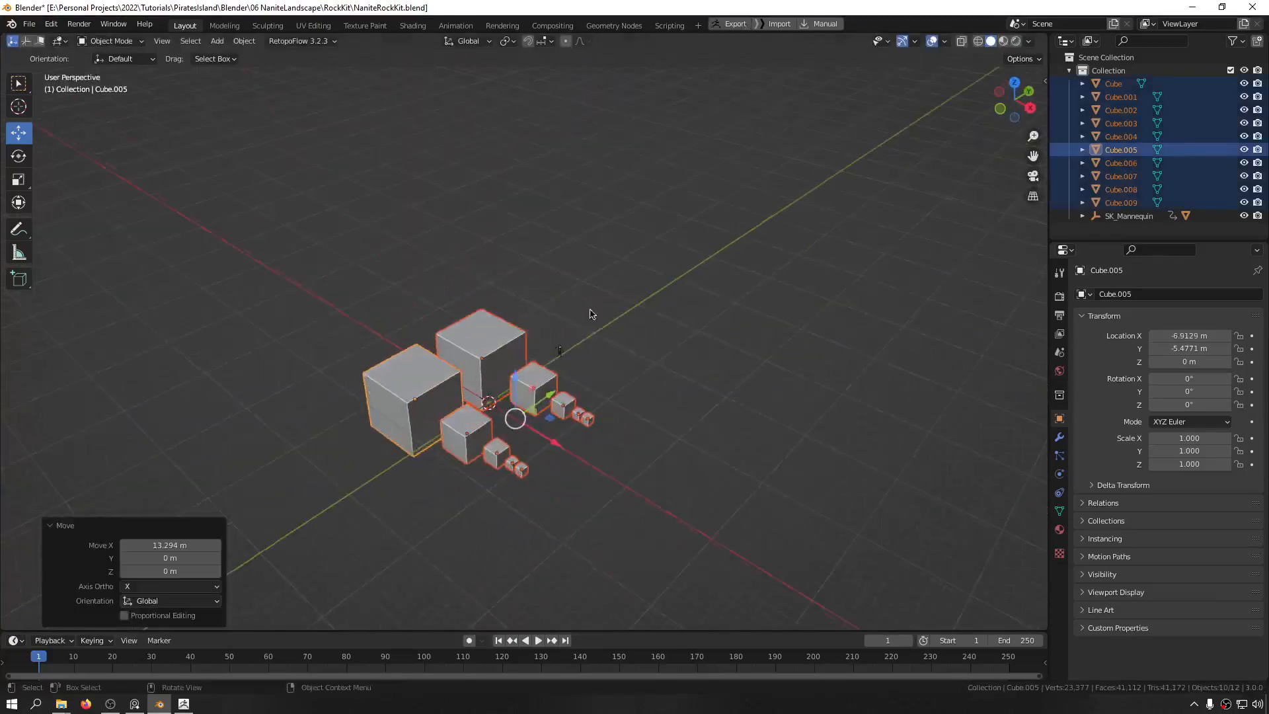
click(591, 316)
Step: Select the largest cube nearest the mannequin and compare its size with the mannequin from several angles
scroll(519, 401, up, 4)
middle_drag(553, 430, 419, 276)
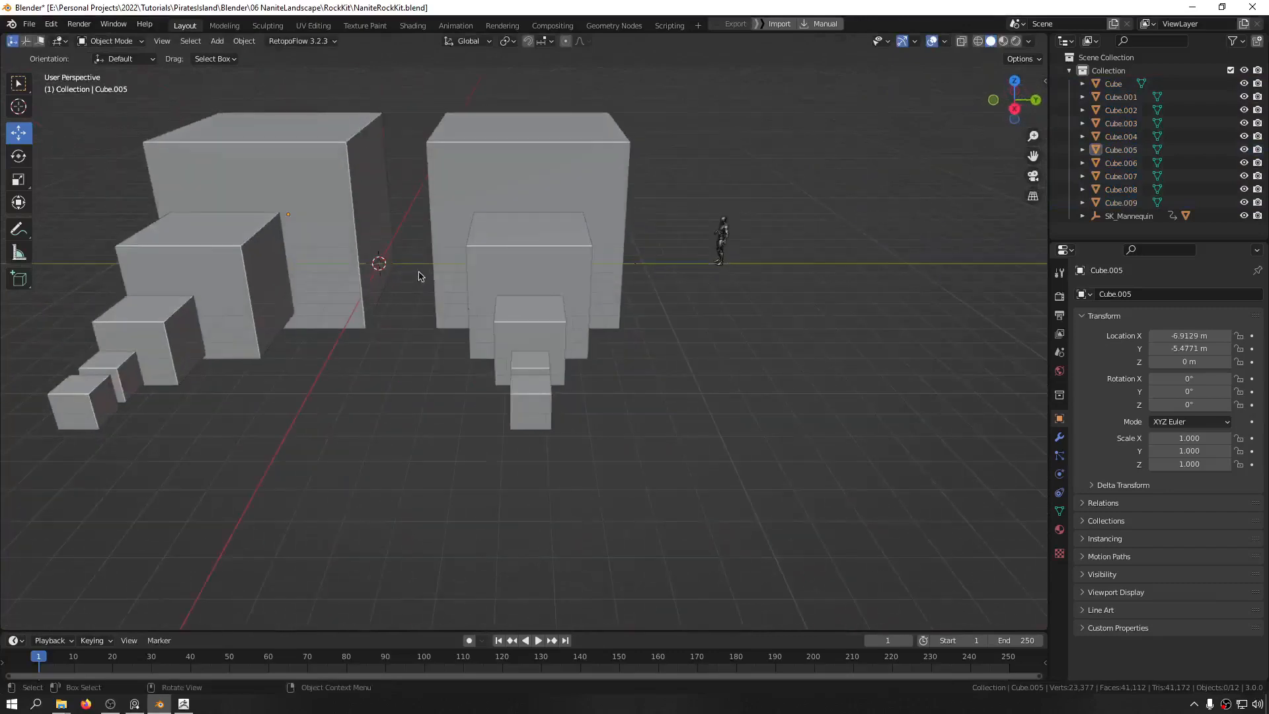
click(722, 240)
click(648, 396)
middle_drag(580, 326, 539, 231)
click(539, 232)
middle_drag(422, 235, 786, 262)
middle_drag(347, 265, 606, 255)
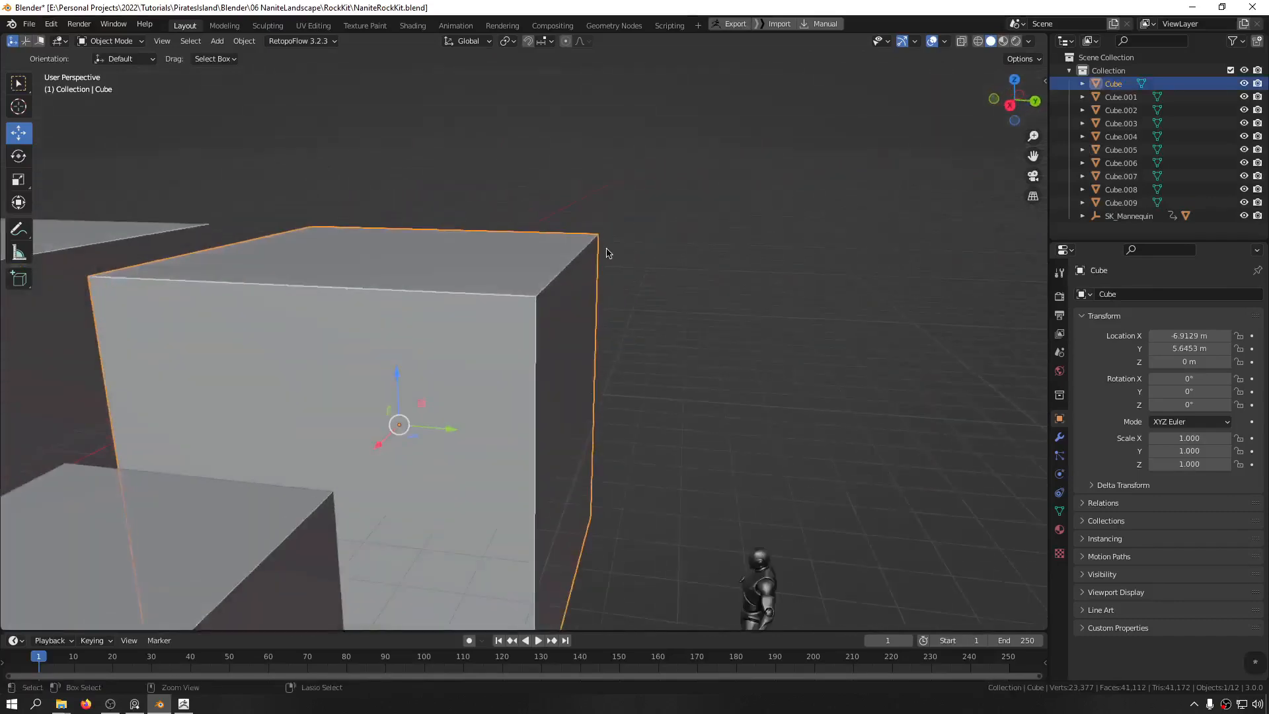
scroll(606, 255, down, 8)
middle_drag(561, 425, 528, 473)
scroll(570, 235, up, 2)
scroll(570, 233, up, 2)
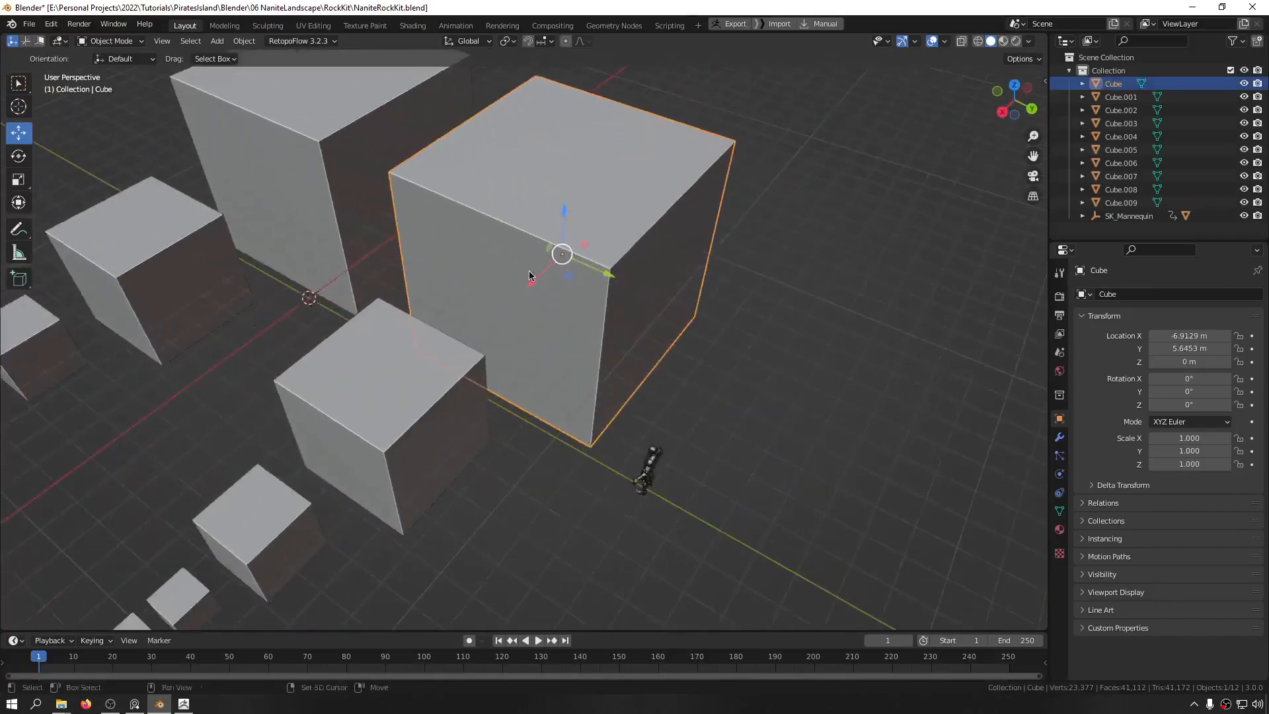
scroll(568, 238, up, 2)
middle_drag(508, 286, 416, 238)
middle_drag(653, 238, 514, 240)
middle_drag(544, 343, 559, 374)
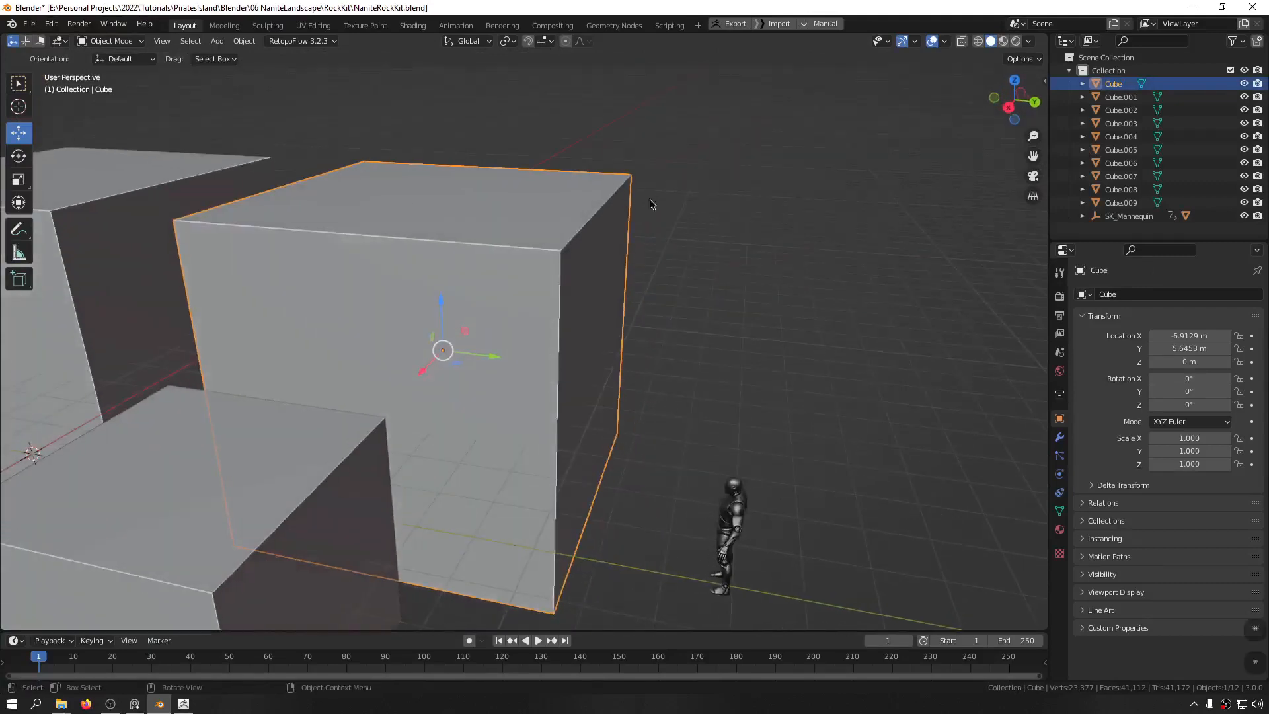
scroll(473, 268, down, 4)
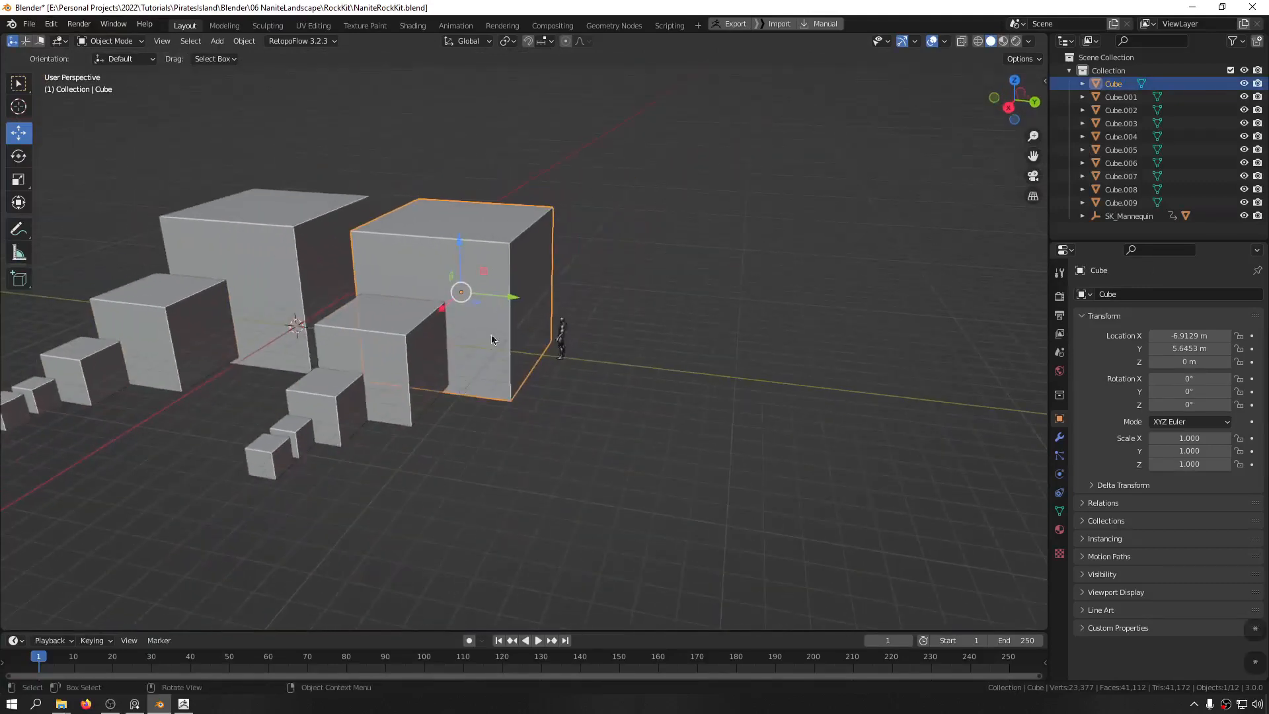
Step: Try stretching the selected largest cube along the Y axis to a scale of about 1.565, and undo it
key(s)
drag(522, 298, 549, 308)
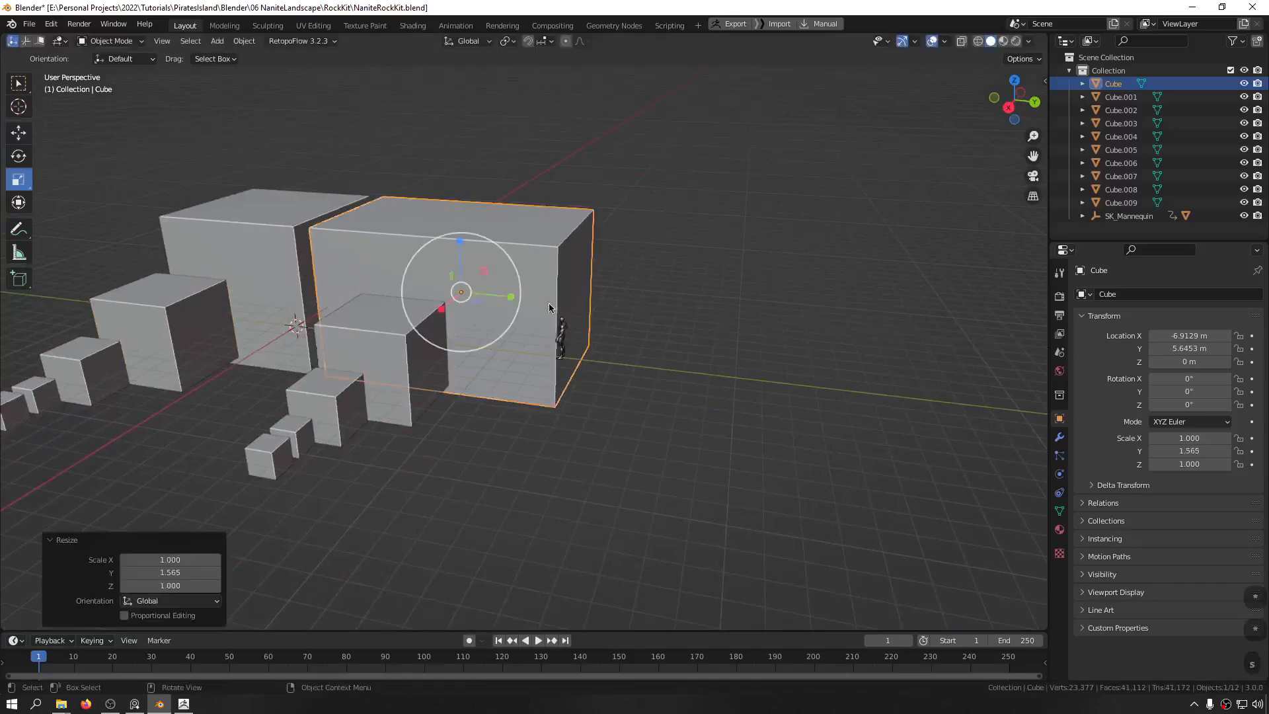
key(ctrl+z)
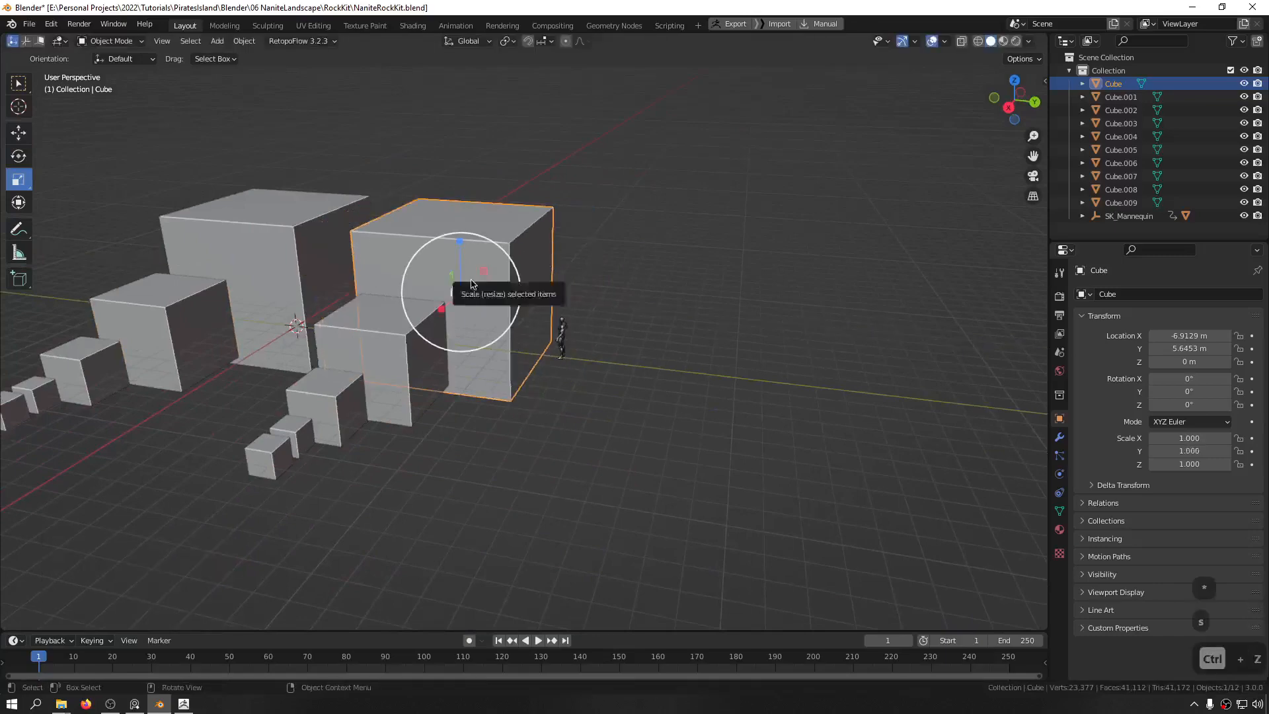
Step: Select every cube in both rows, leaving out the mannequin, and save the file
middle_drag(453, 268, 445, 379)
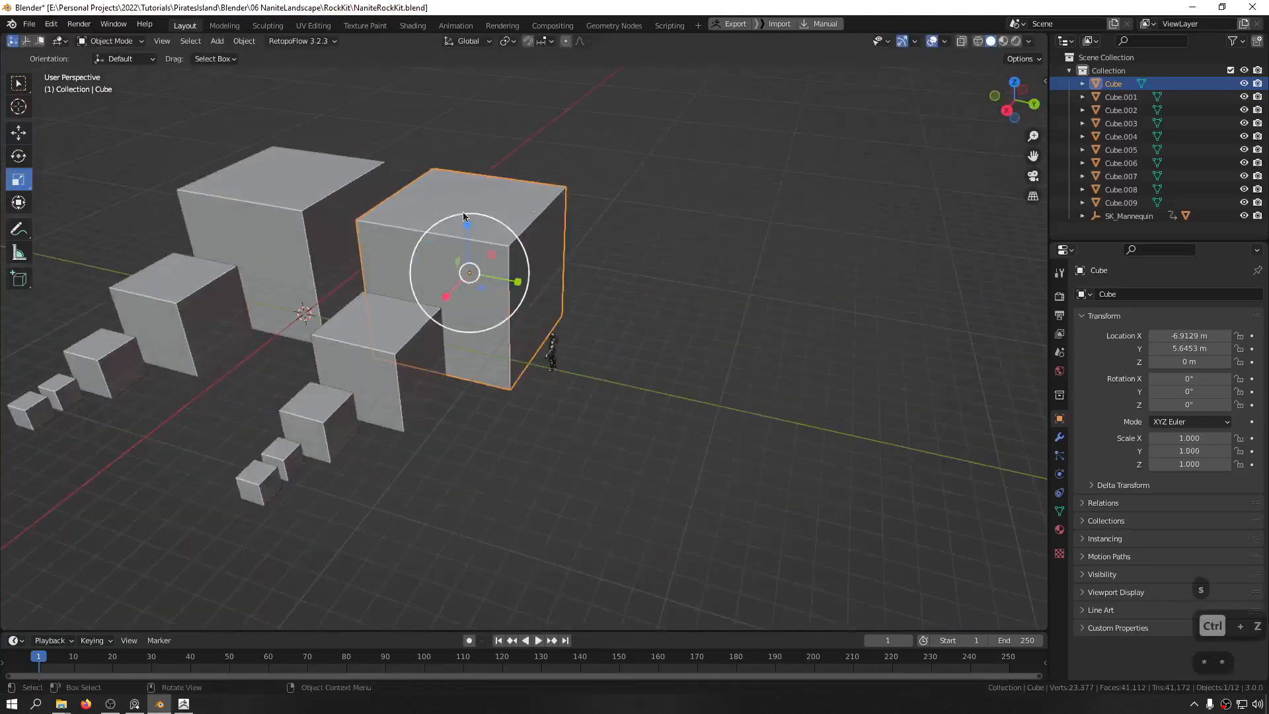
middle_drag(466, 268, 625, 247)
scroll(727, 263, up, 6)
scroll(707, 262, down, 4)
scroll(623, 247, down, 6)
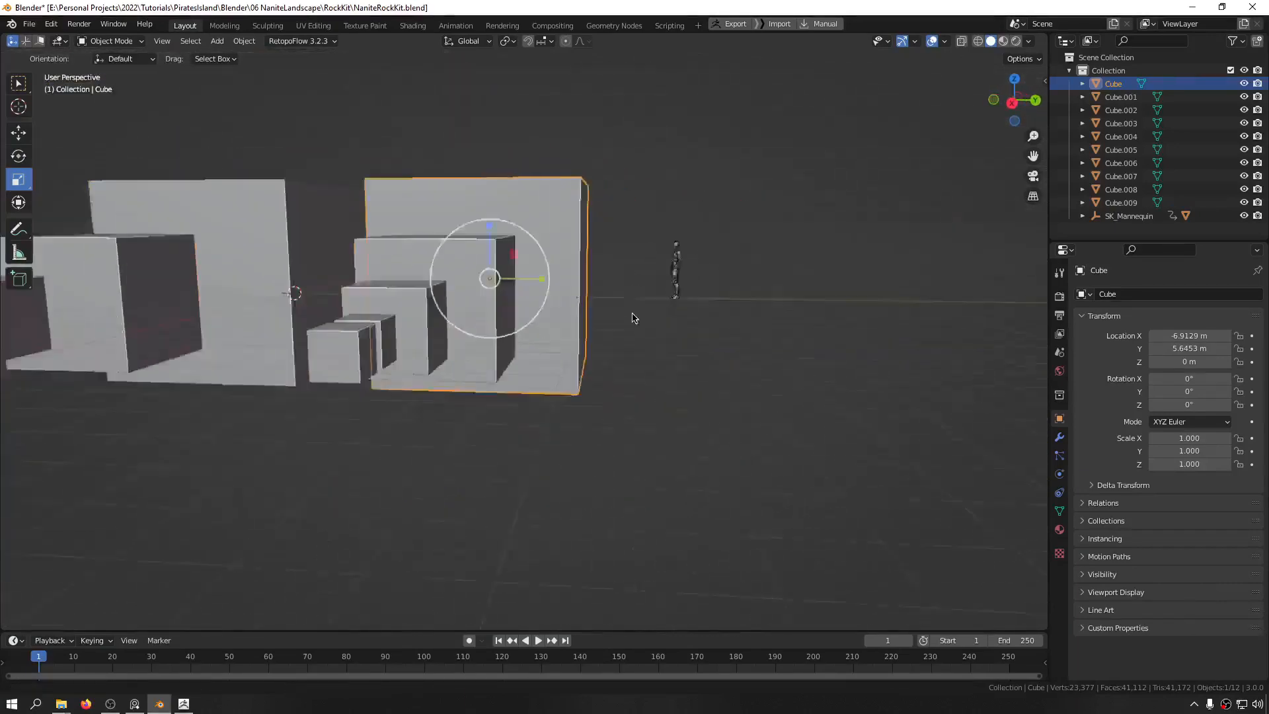
middle_drag(632, 315, 601, 109)
drag(600, 109, 173, 418)
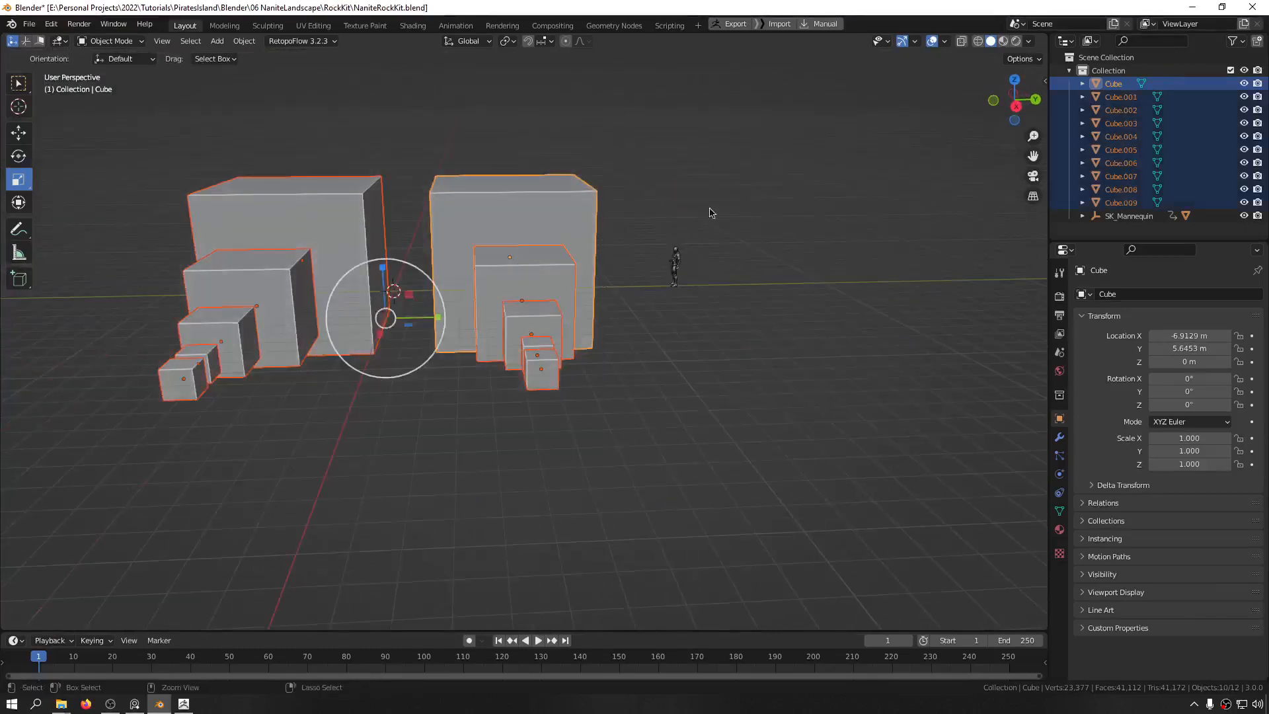
drag(598, 142, 57, 487)
key(ctrl+s)
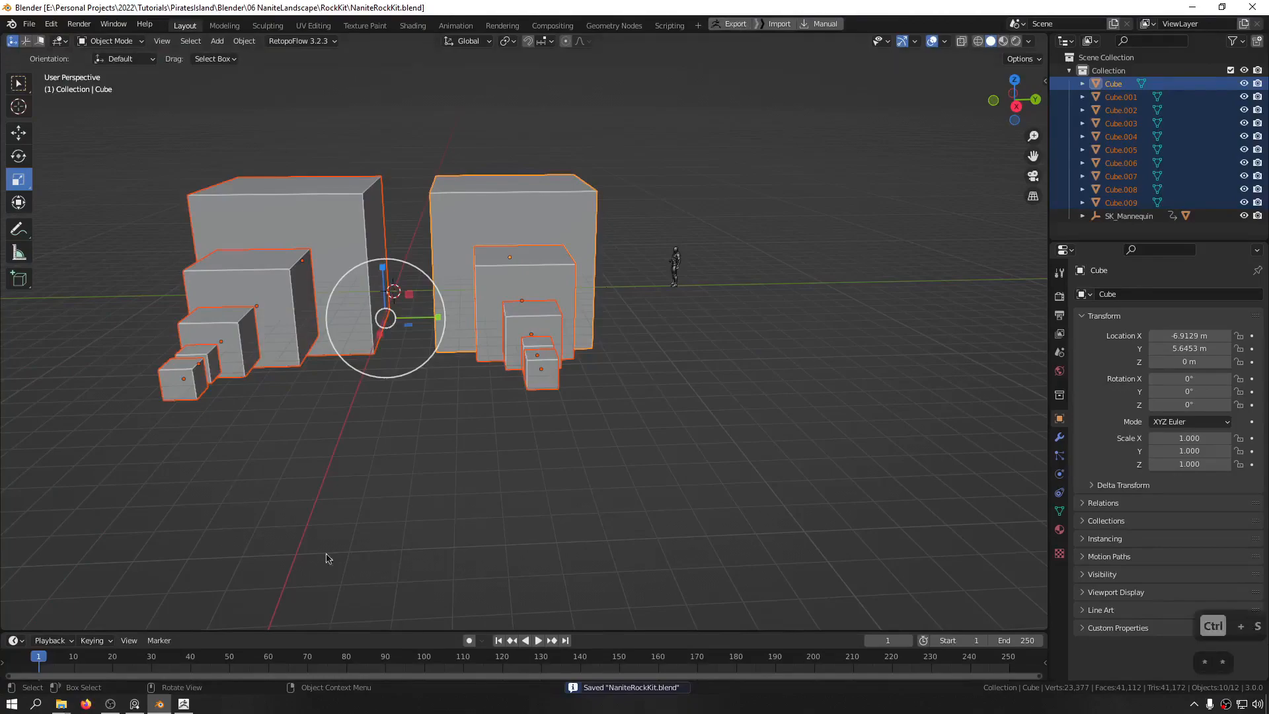
Step: Export the selected cubes to ZBrush through GoZ, and switch to ZBrush
click(186, 703)
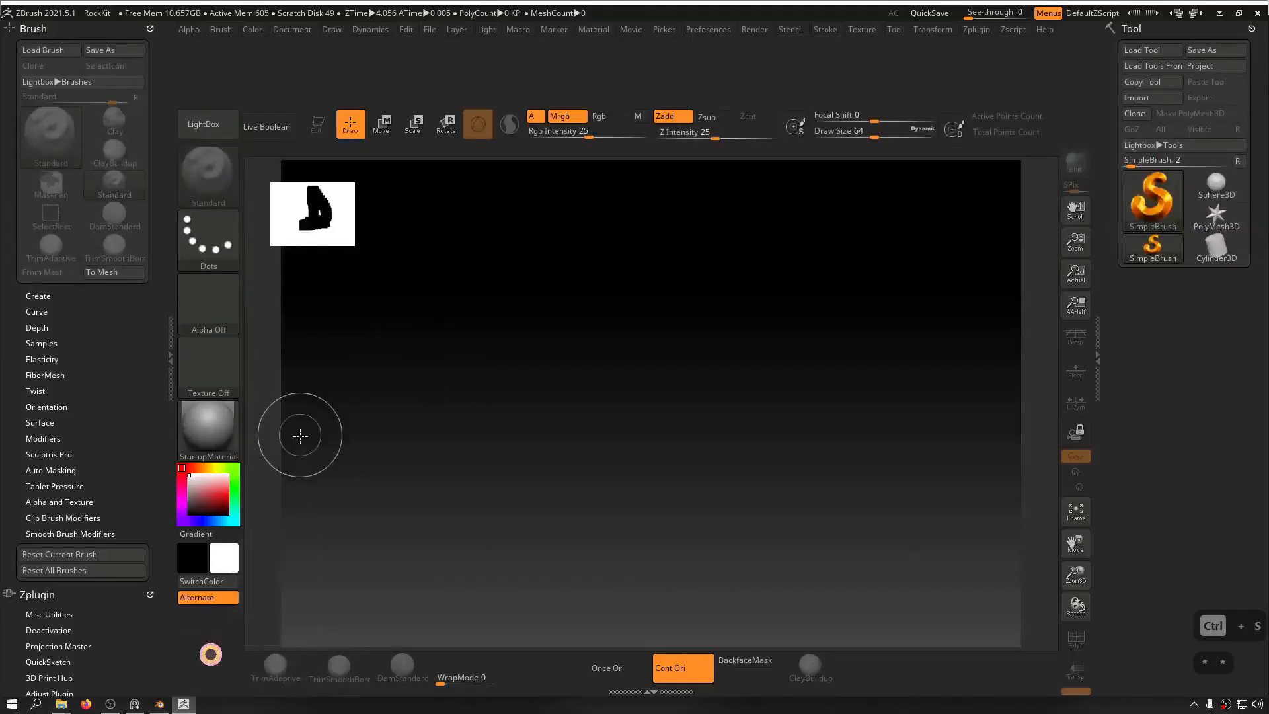
key(alt+Tab)
middle_drag(928, 98, 554, 191)
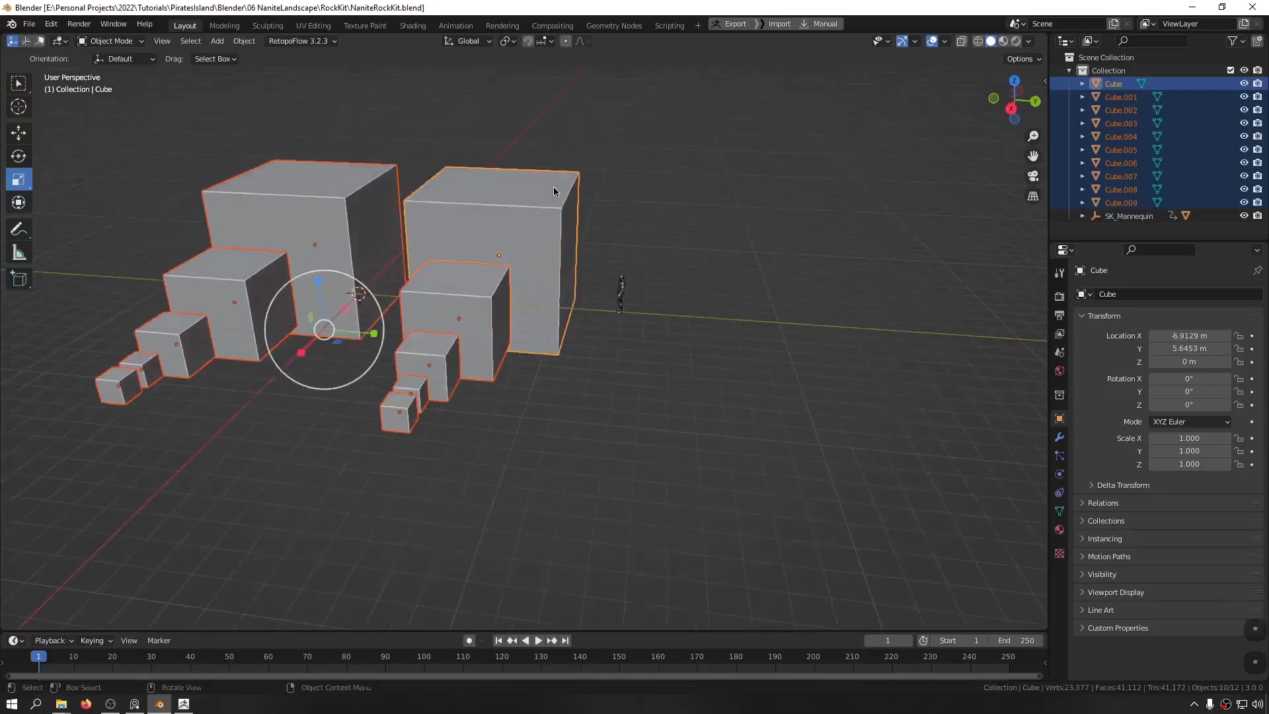
key(w)
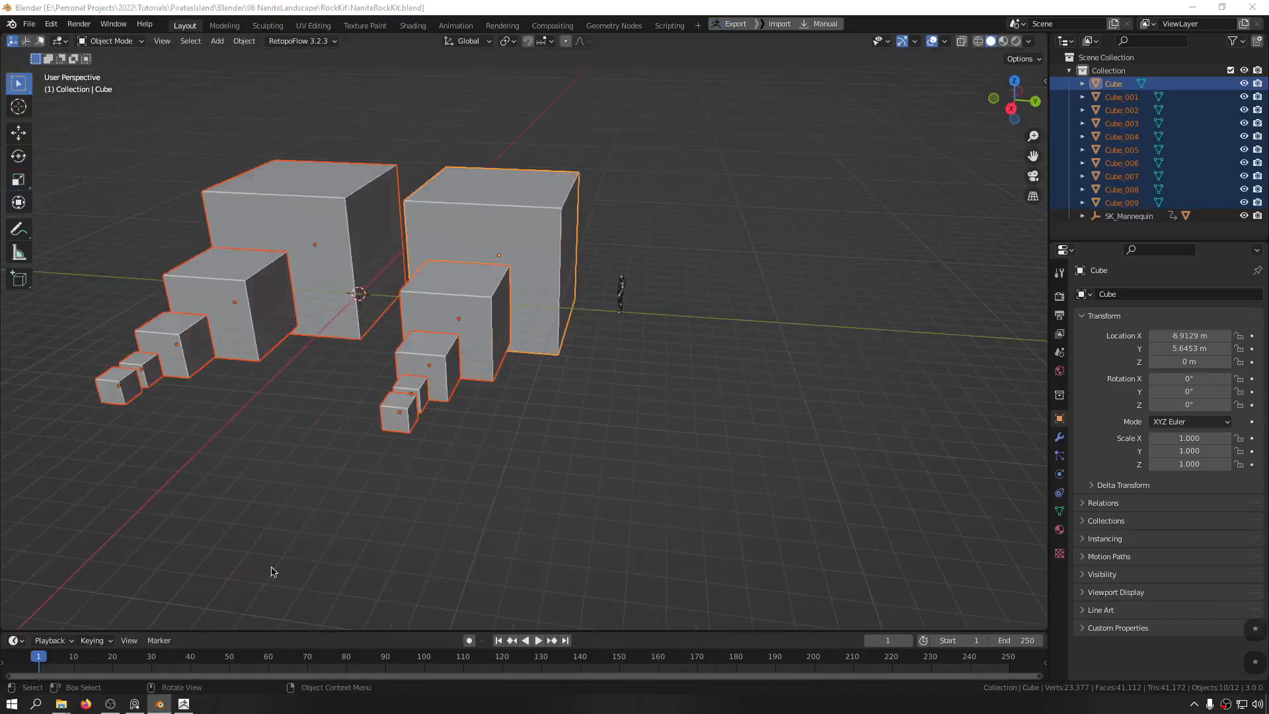
click(183, 703)
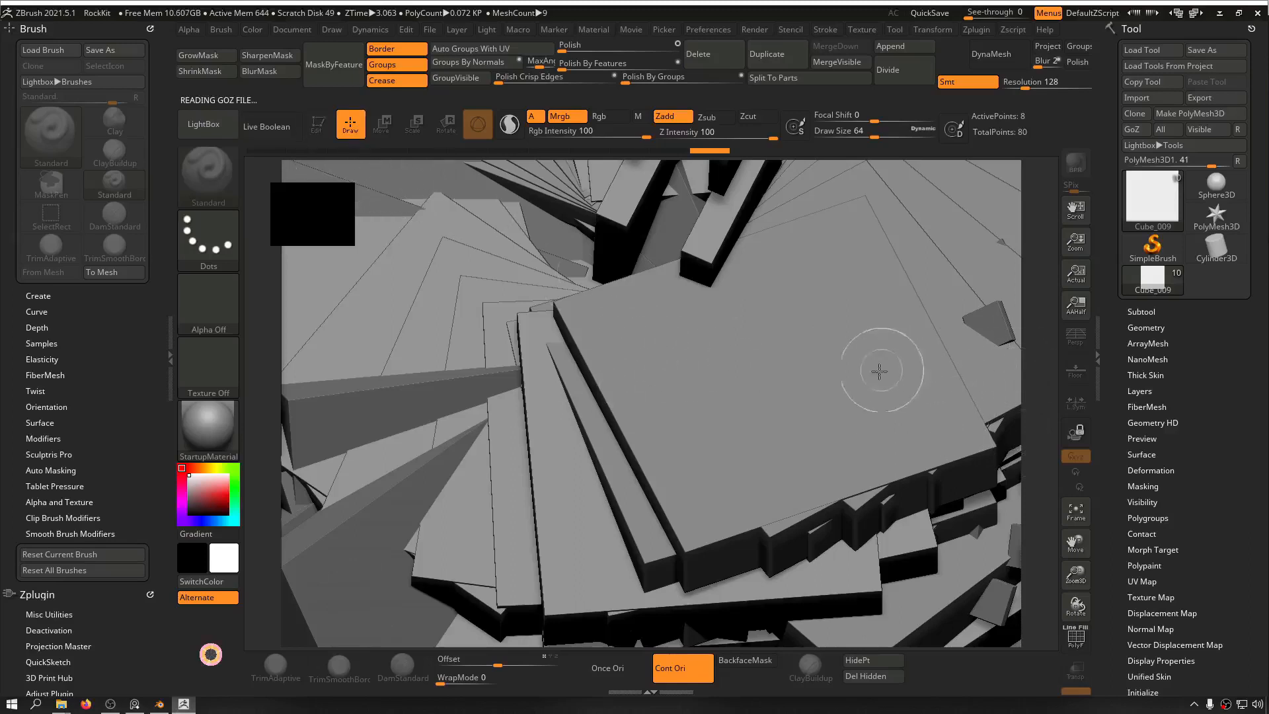
Step: Clear the stray cube strokes from the ZBrush canvas
key(ctrl+n)
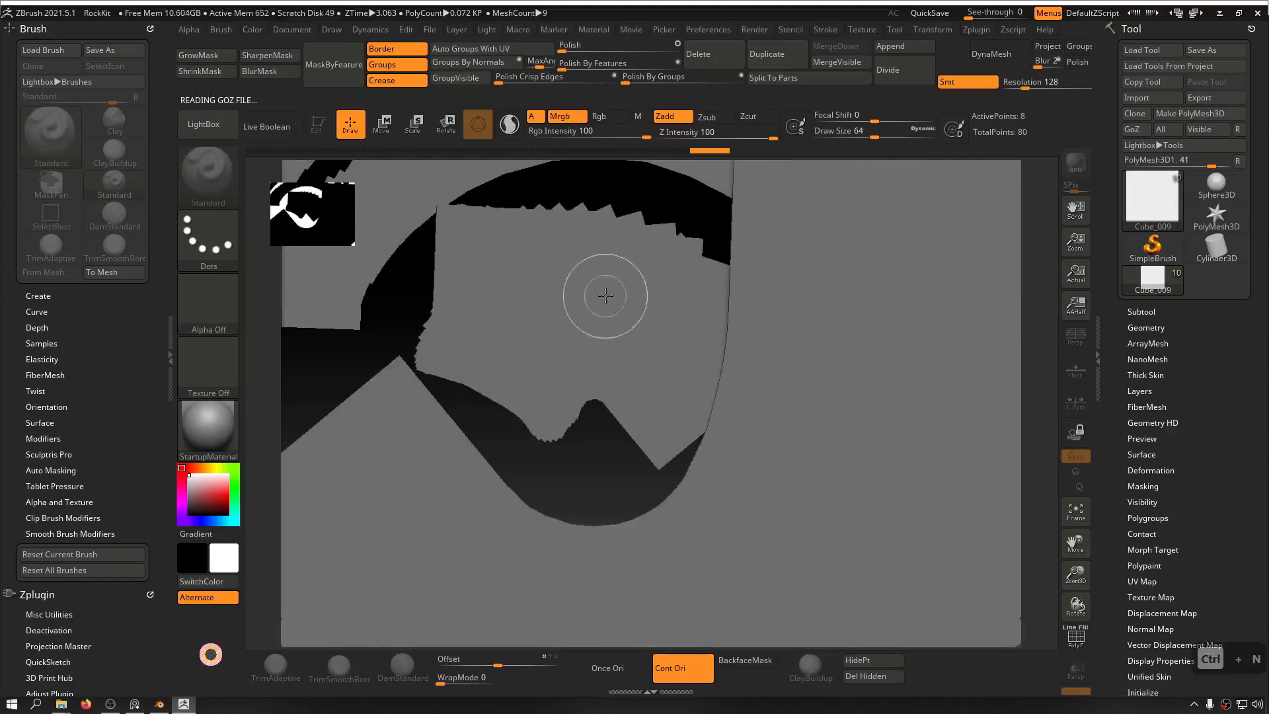
key(ctrl+z)
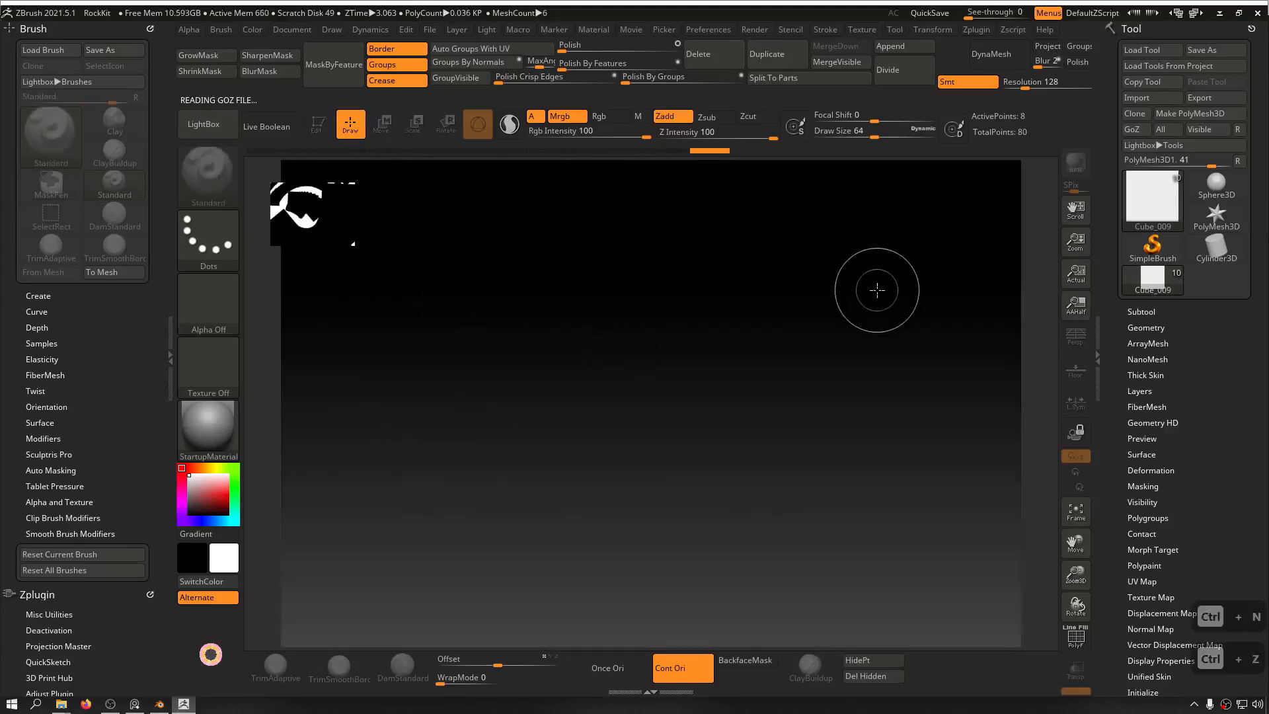
key(ctrl+z)
key(ctrl+n)
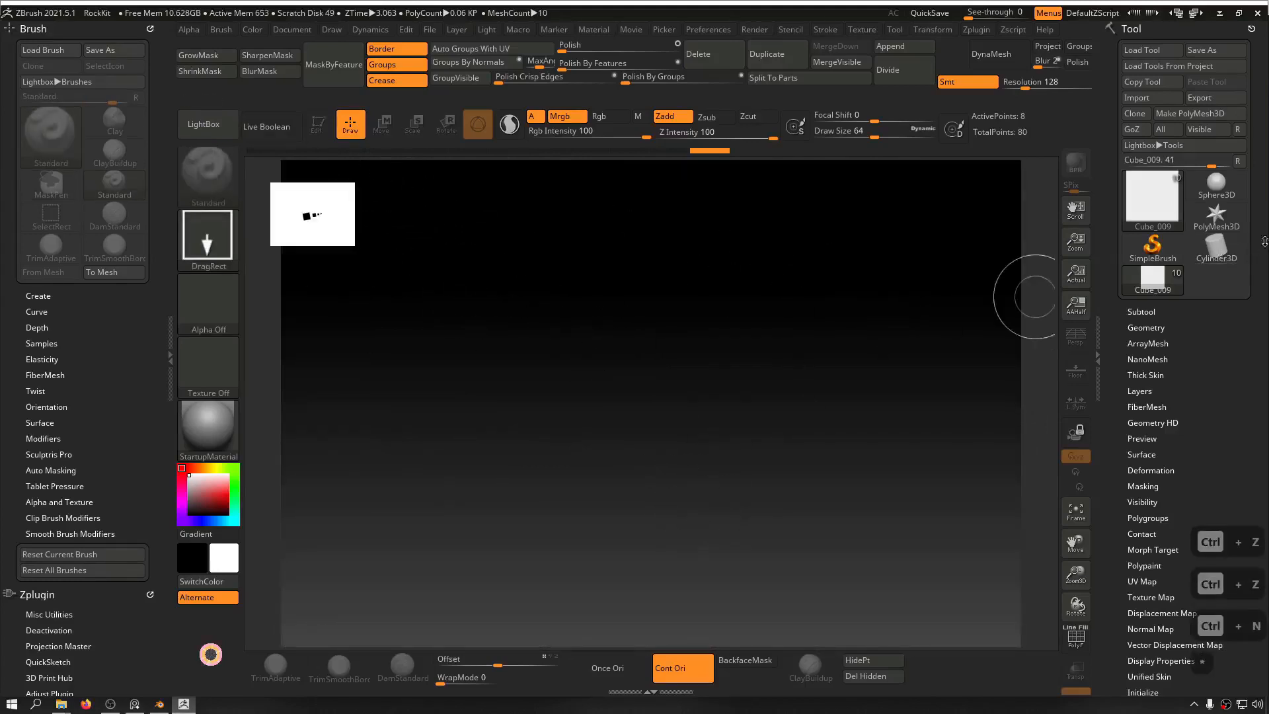
Step: Switch to the Cylinder3D tool and back to the imported Cube_009 tool
click(1216, 247)
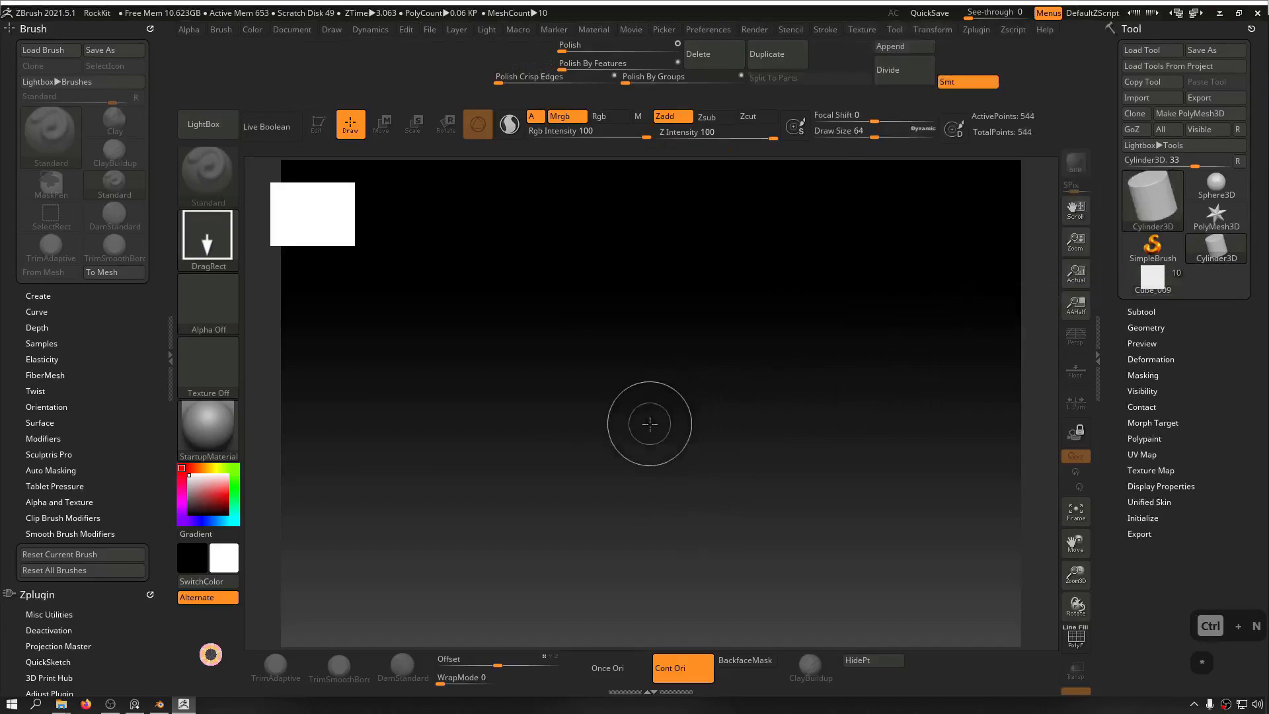
mouse_move(1147, 282)
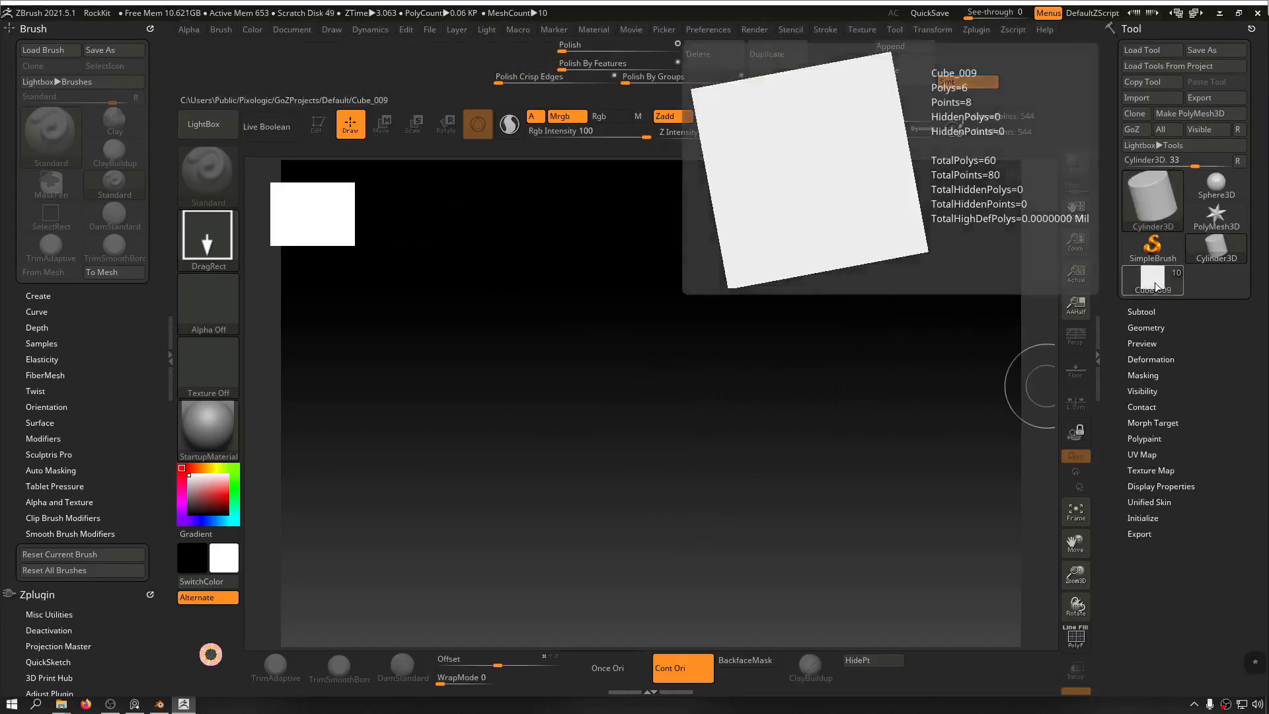
click(1181, 281)
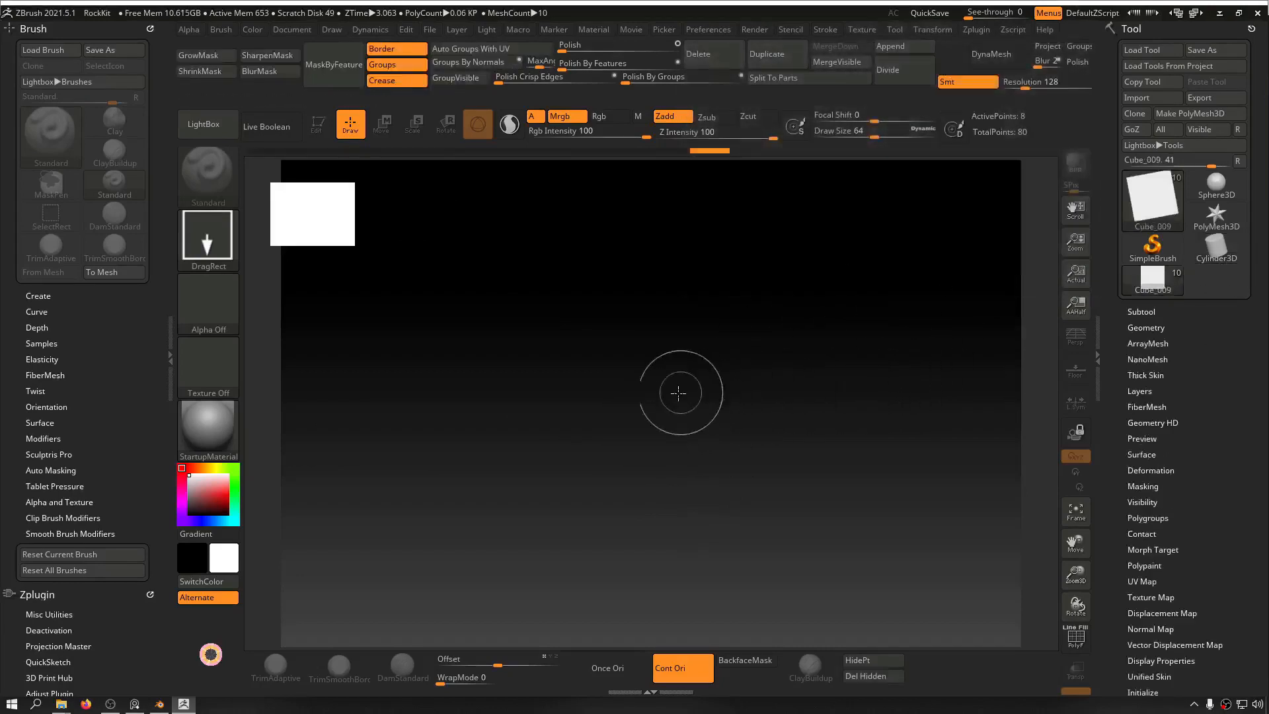
Step: Place the imported Cube_009 tool on the canvas, enable Edit mode, and frame all cubes from an angled view
mouse_move(680, 383)
mouse_down()
mouse_move(656, 212)
mouse_move(339, 175)
mouse_up()
click(325, 132)
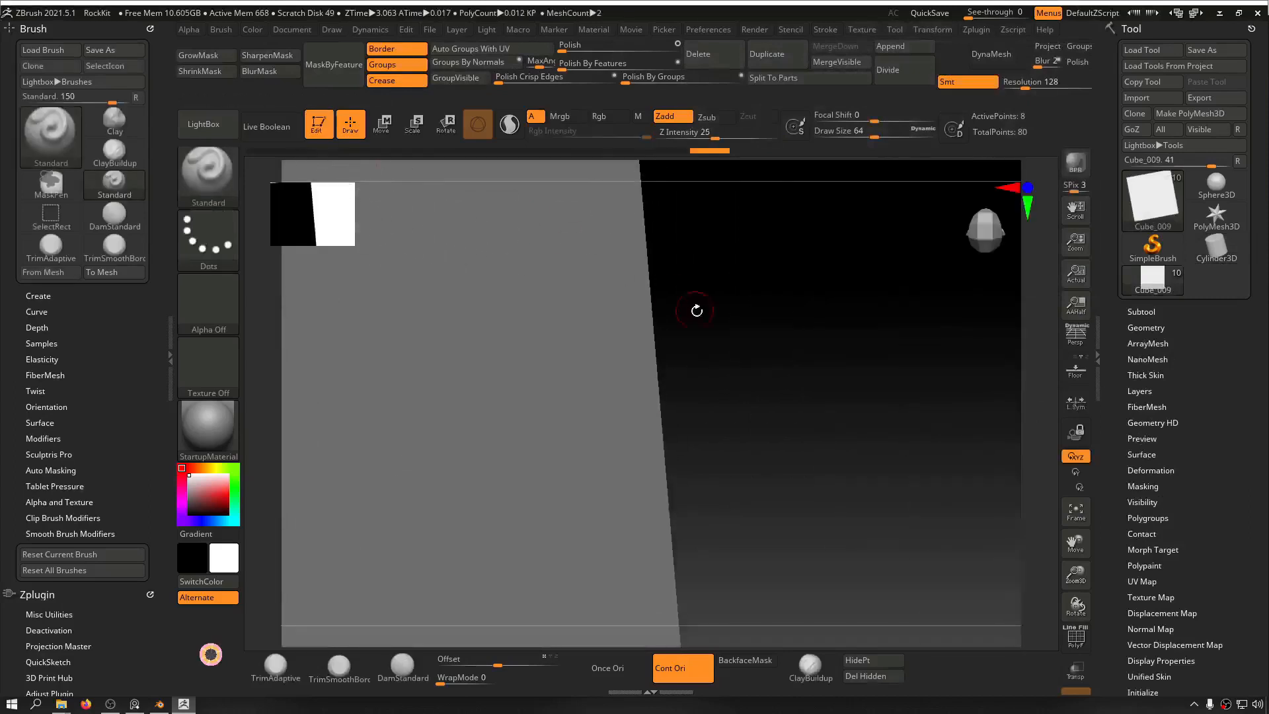
key(f)
drag(595, 258, 795, 291)
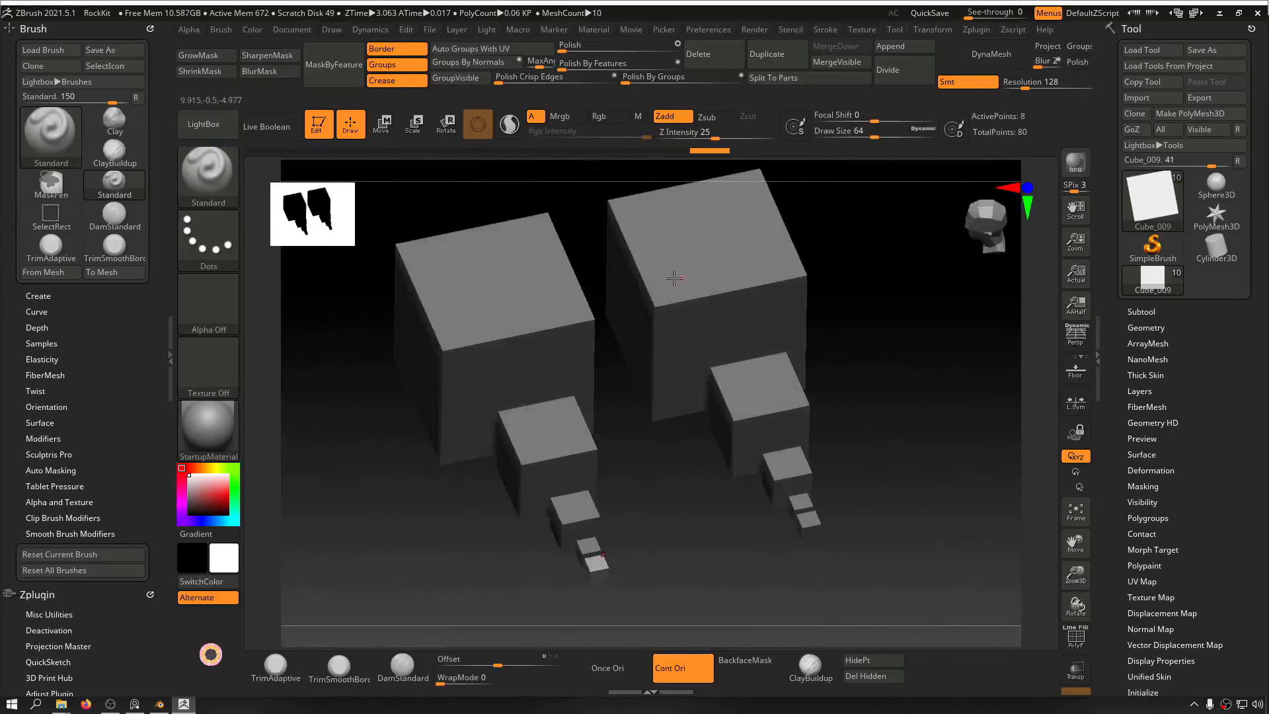
drag(976, 293, 827, 300)
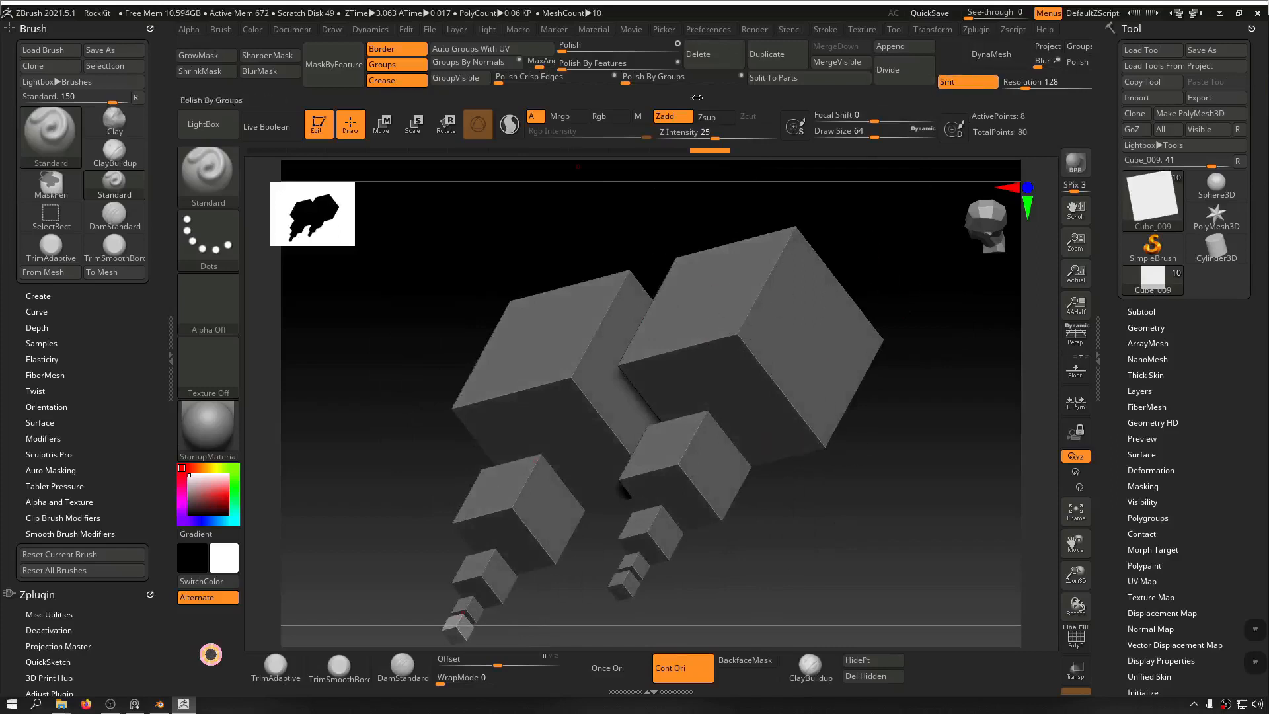
Step: In the subtool list, hide every cube except the active Cube_009 and make the first subtool, Cube, visible
click(1139, 312)
drag(1124, 368, 1125, 341)
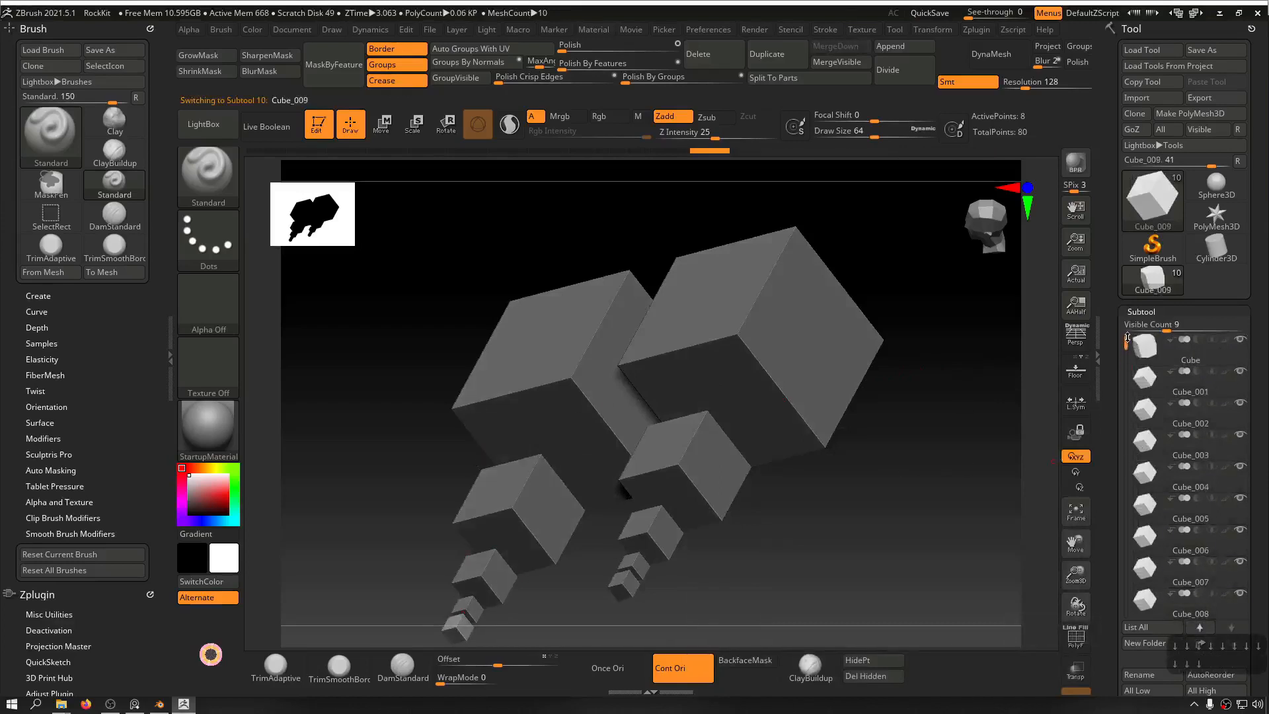
key(shift)
shift+click(1240, 338)
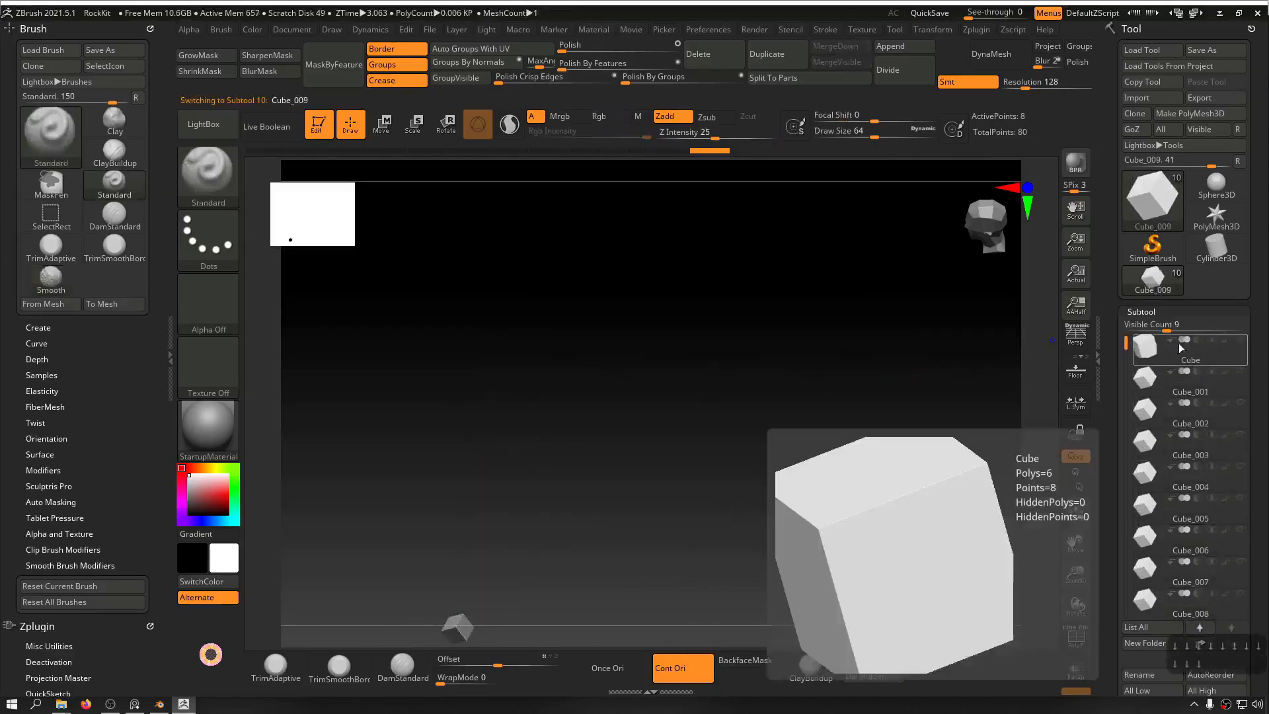
click(1240, 340)
Step: Make the first subtool, Cube, active and frame it in the viewport at a three-quarter angle
key(f)
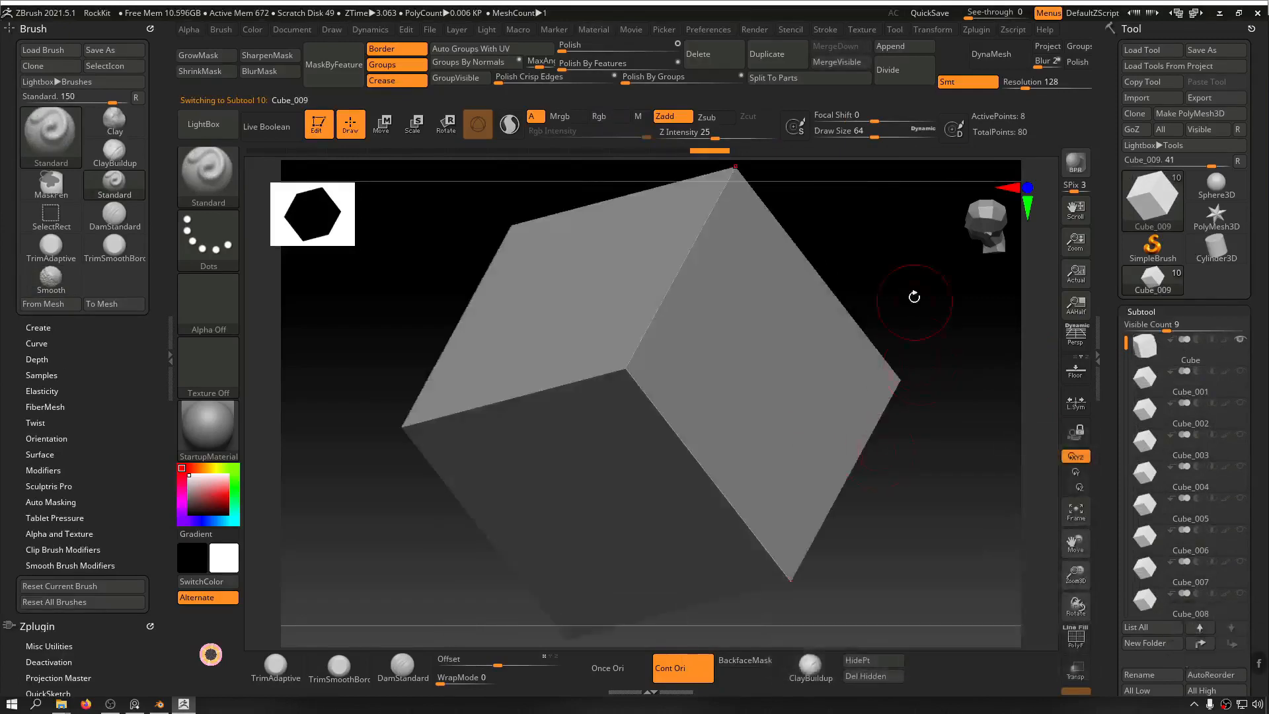
shift+drag(915, 295, 910, 333)
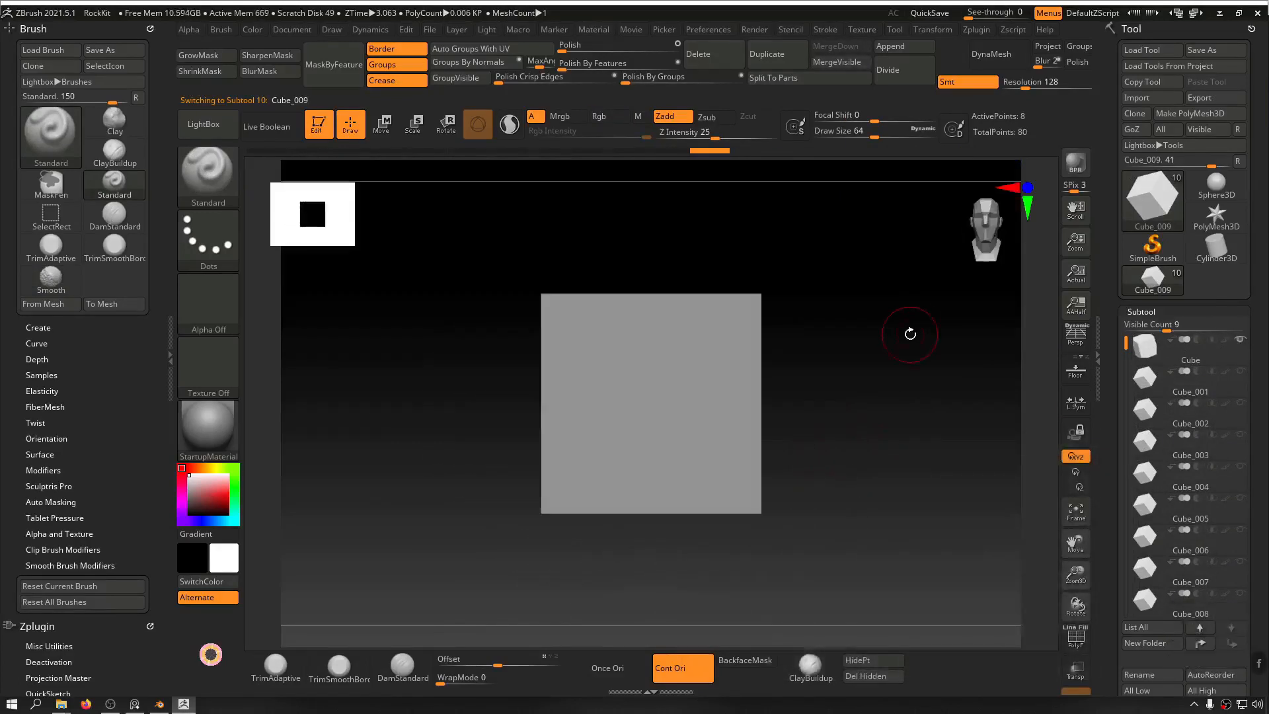
drag(869, 408, 820, 401)
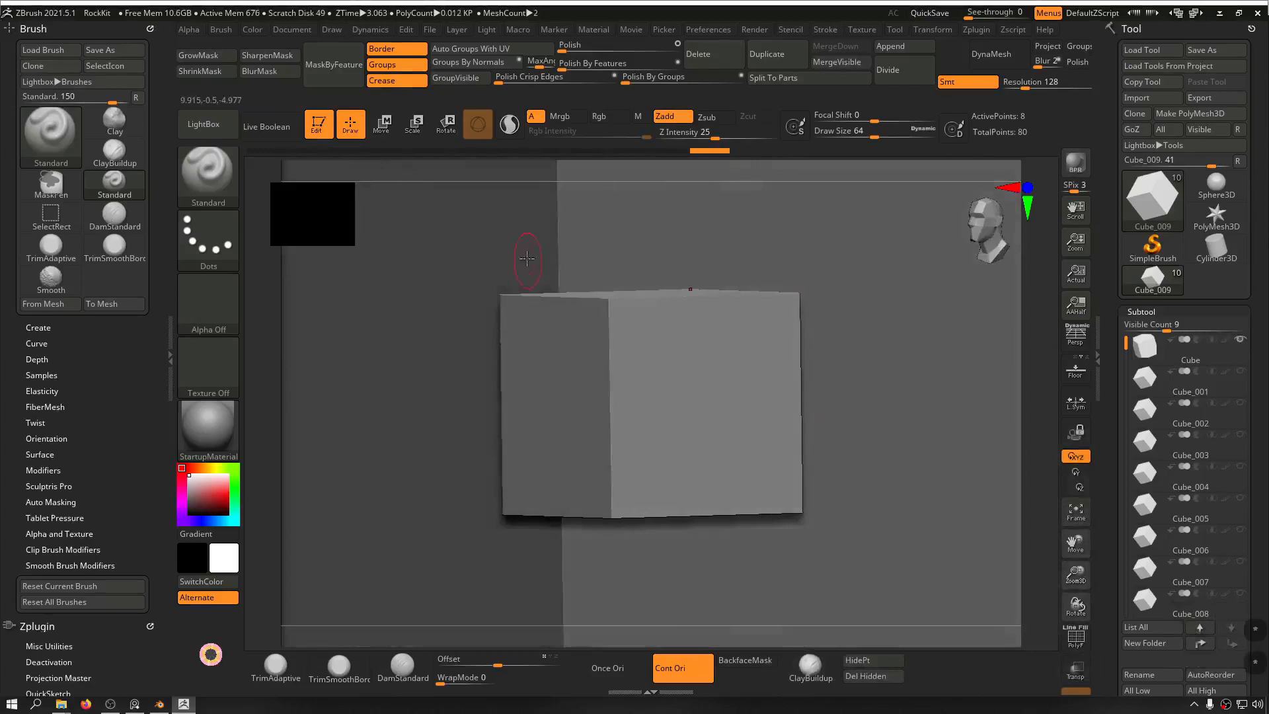
key(f)
drag(1017, 417, 942, 363)
click(1153, 345)
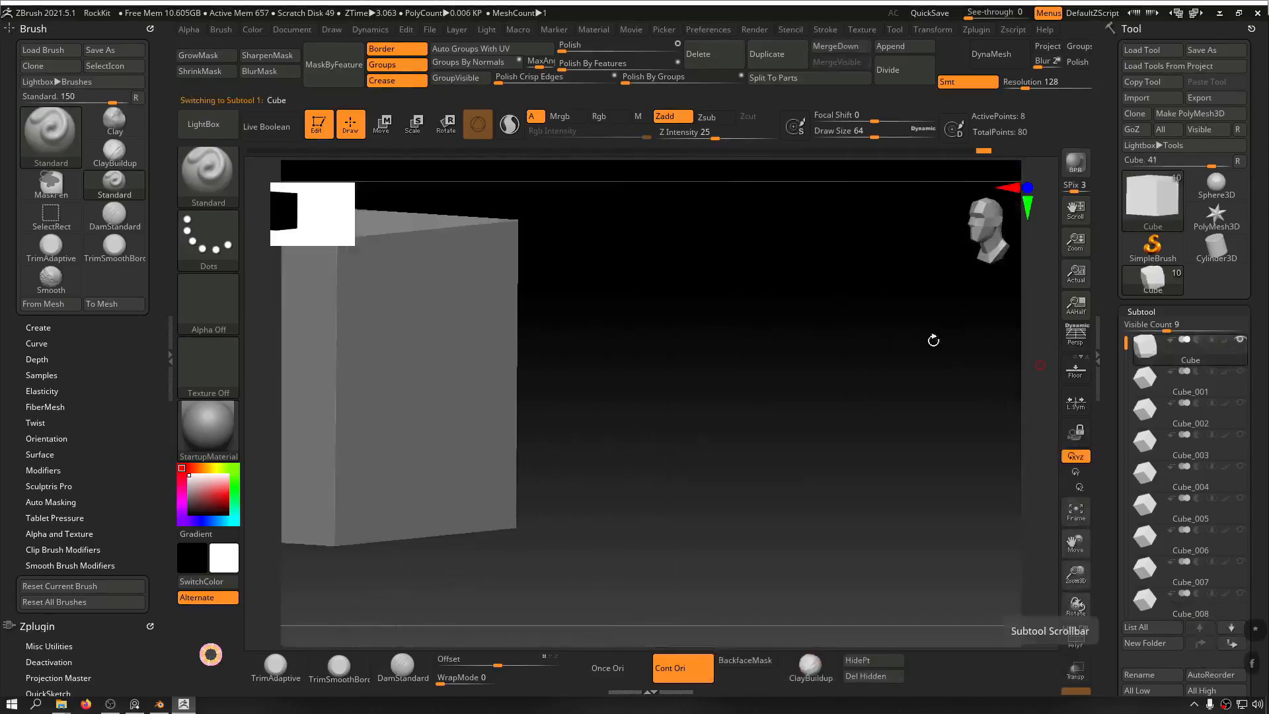
key(f)
drag(968, 393, 843, 324)
alt+drag(843, 323, 923, 346)
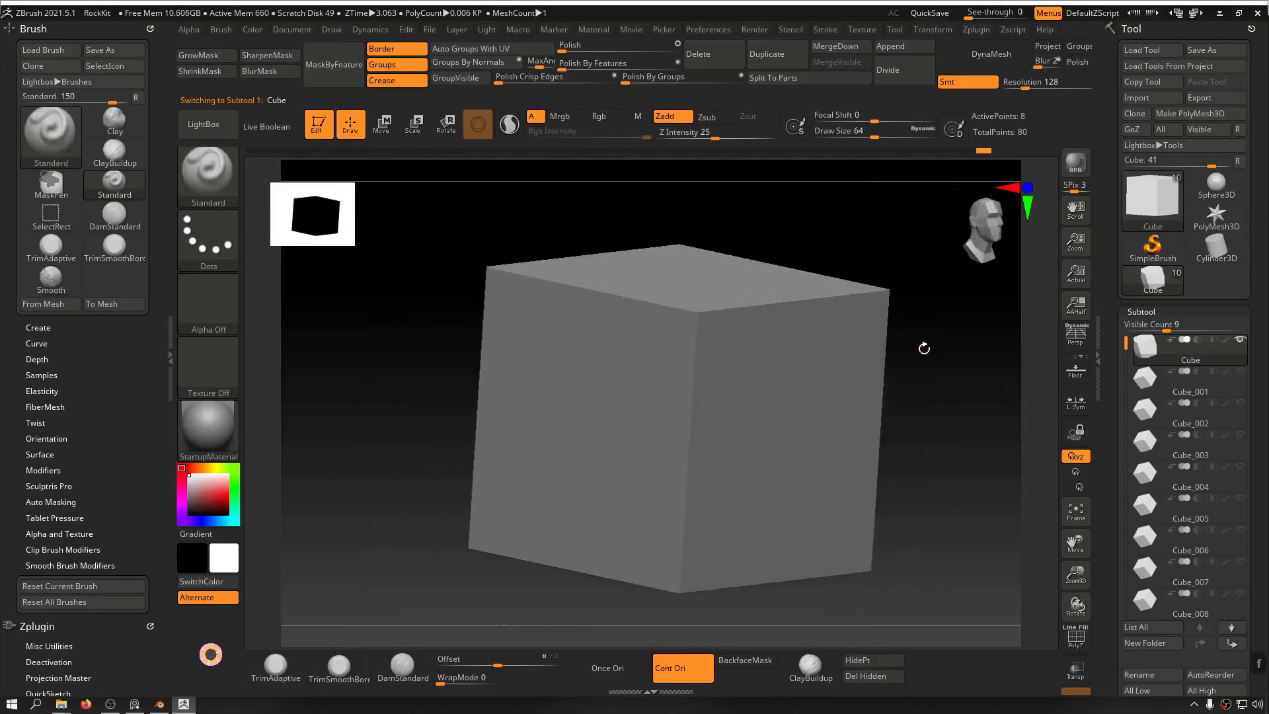
Step: Save the project as RockKit03.zpr in the 02RockKit folder
key(ctrl+s)
mouse_move(815, 259)
alt+mouse_down()
mouse_move(856, 232)
mouse_move(846, 227)
mouse_move(833, 249)
alt+mouse_up()
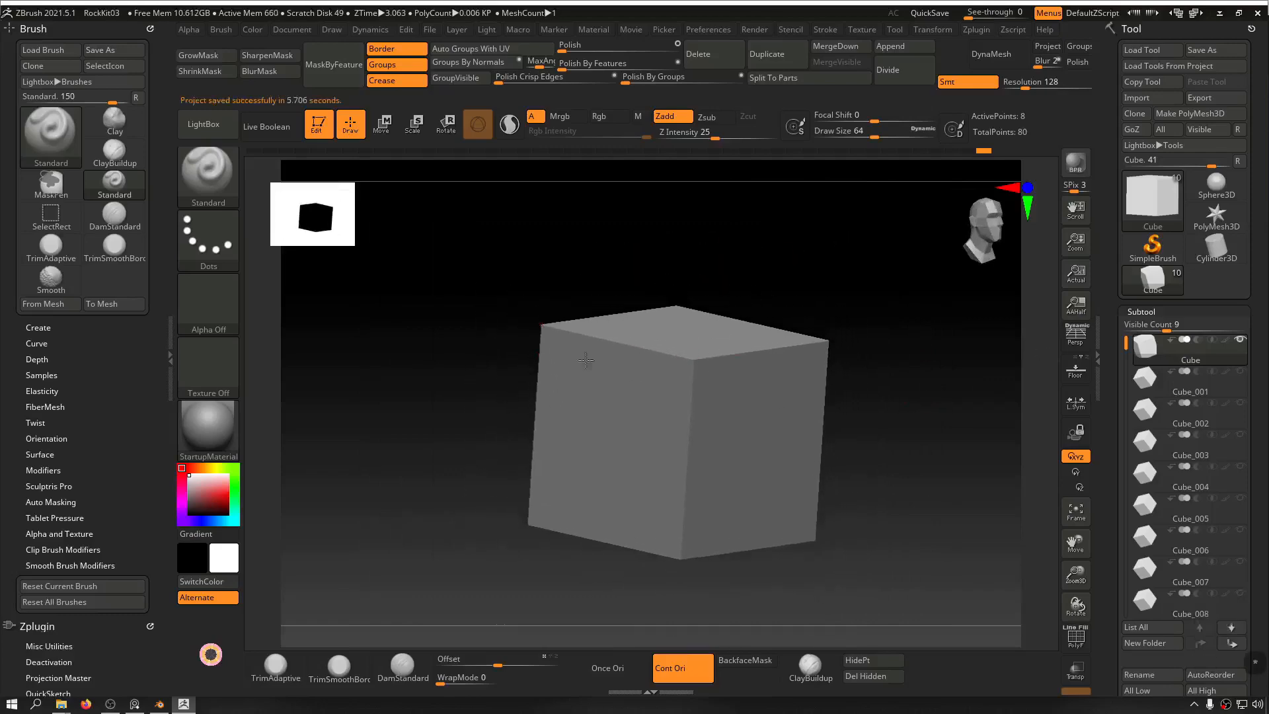
key(ctrl+s)
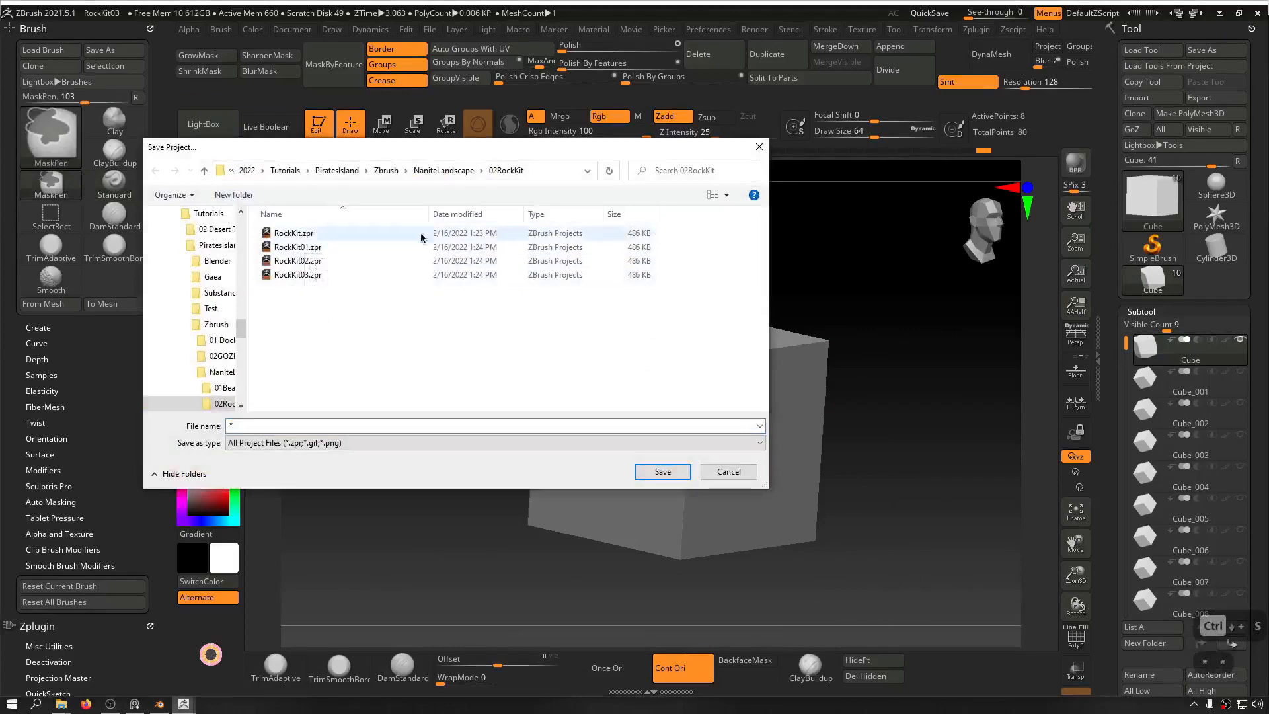
click(759, 147)
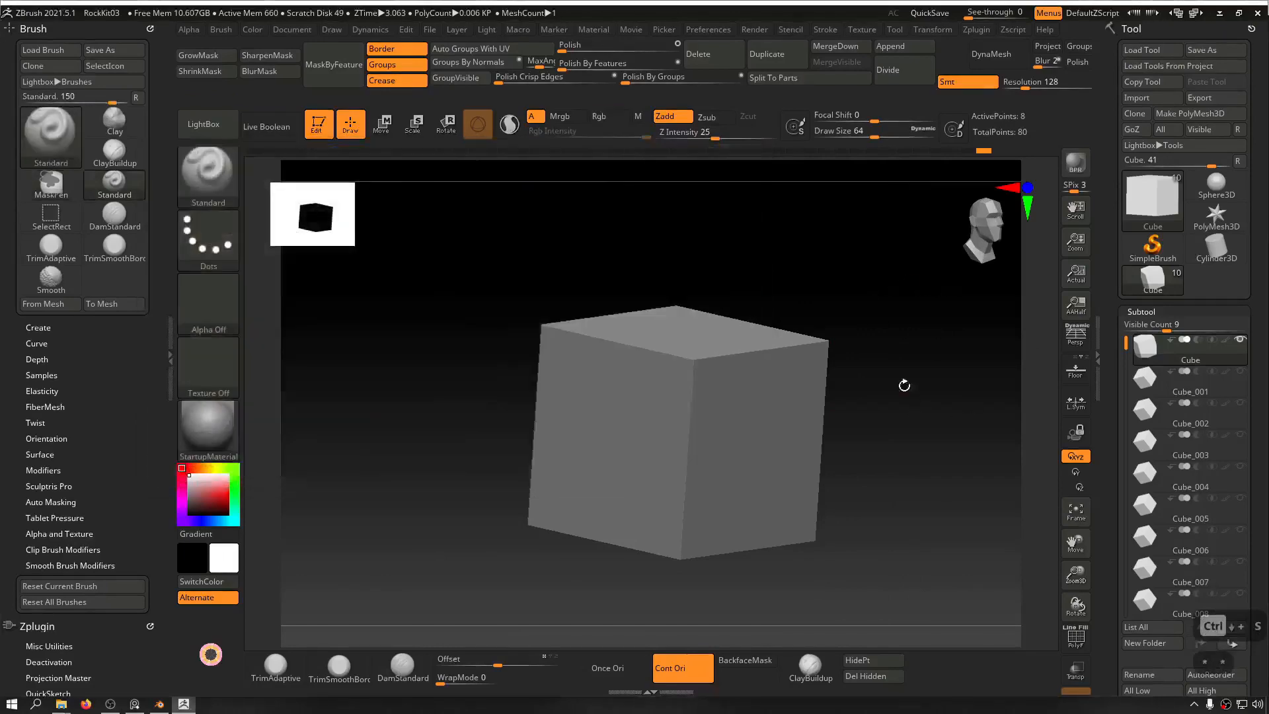
Step: Try DynaMesh at resolution 128 on the Cube subtool, inspect the mesh, and undo the remesh
drag(904, 385, 889, 356)
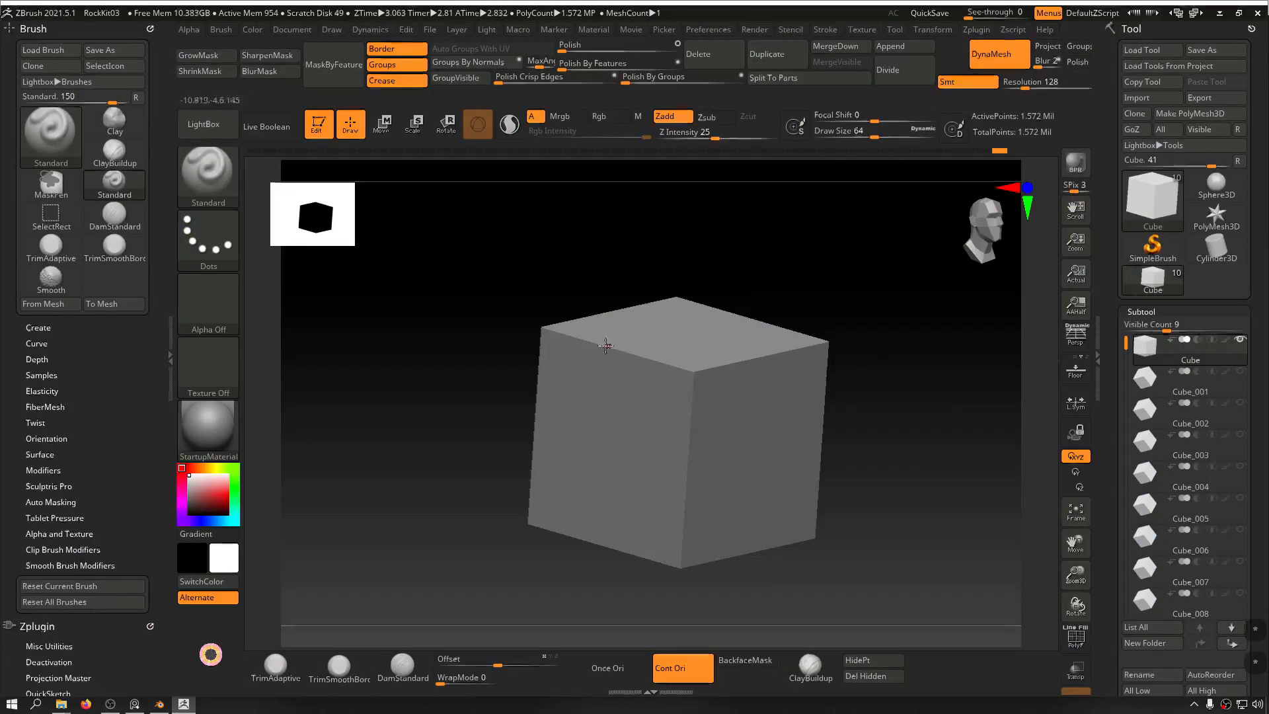
drag(476, 275, 728, 202)
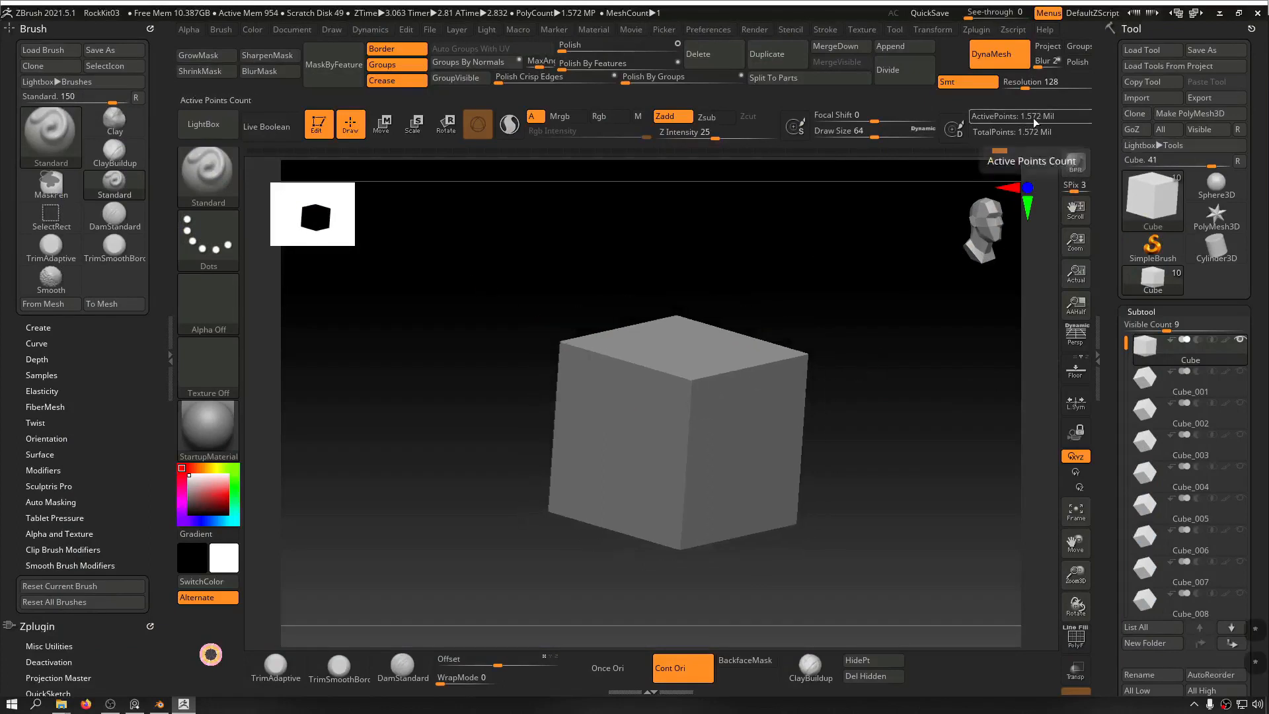
key(ctrl+z)
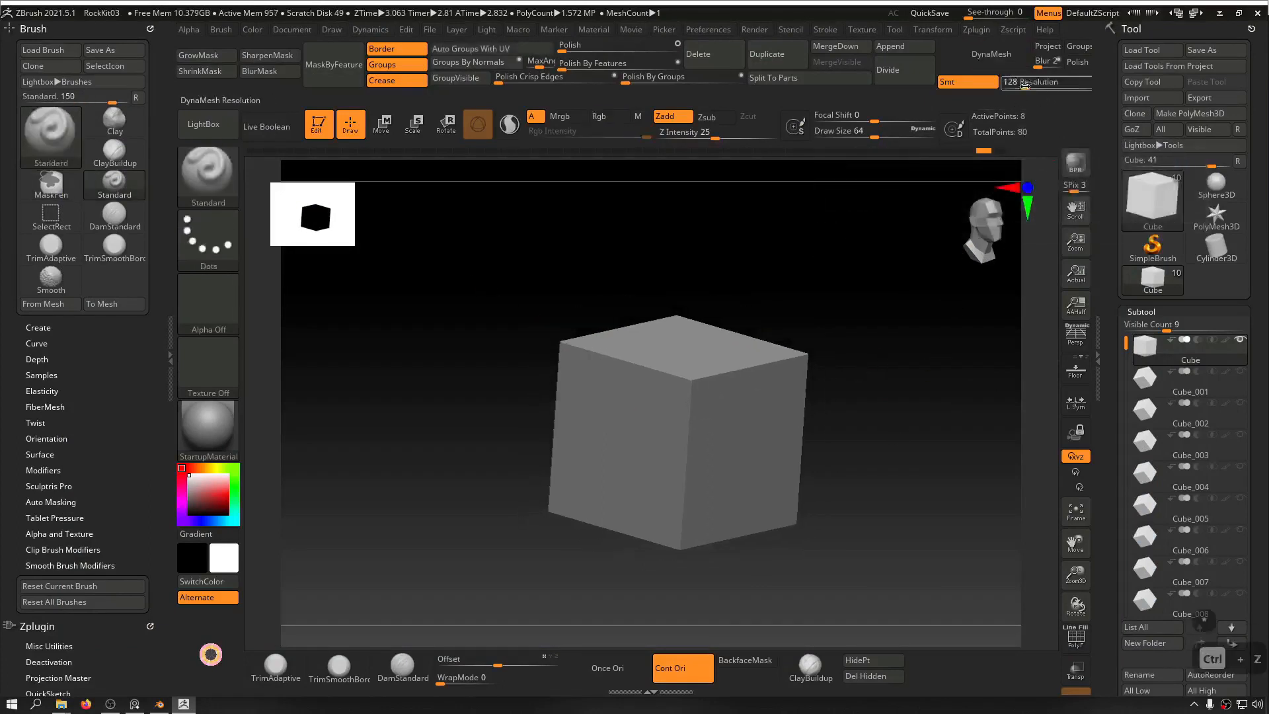
Step: Lower the DynaMesh resolution to 32, remesh the Cube subtool, inspect it, and undo the remesh
drag(1024, 86, 1002, 98)
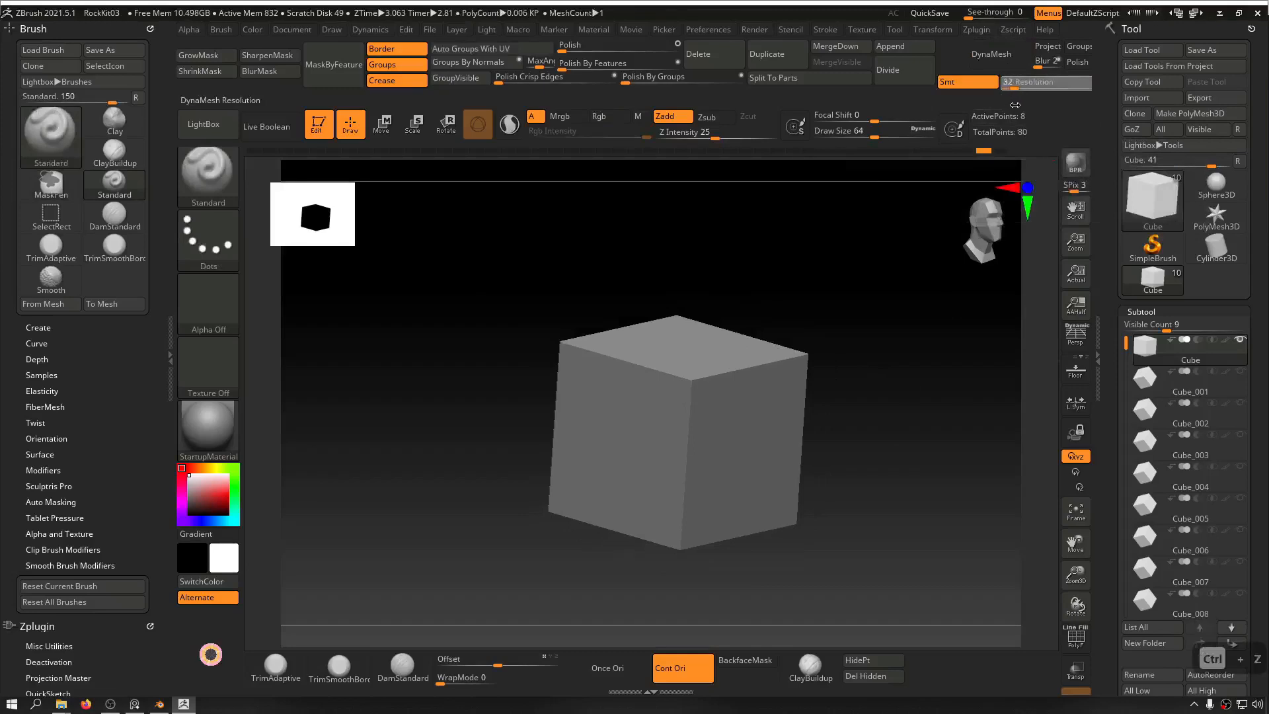
click(991, 54)
drag(902, 273, 717, 284)
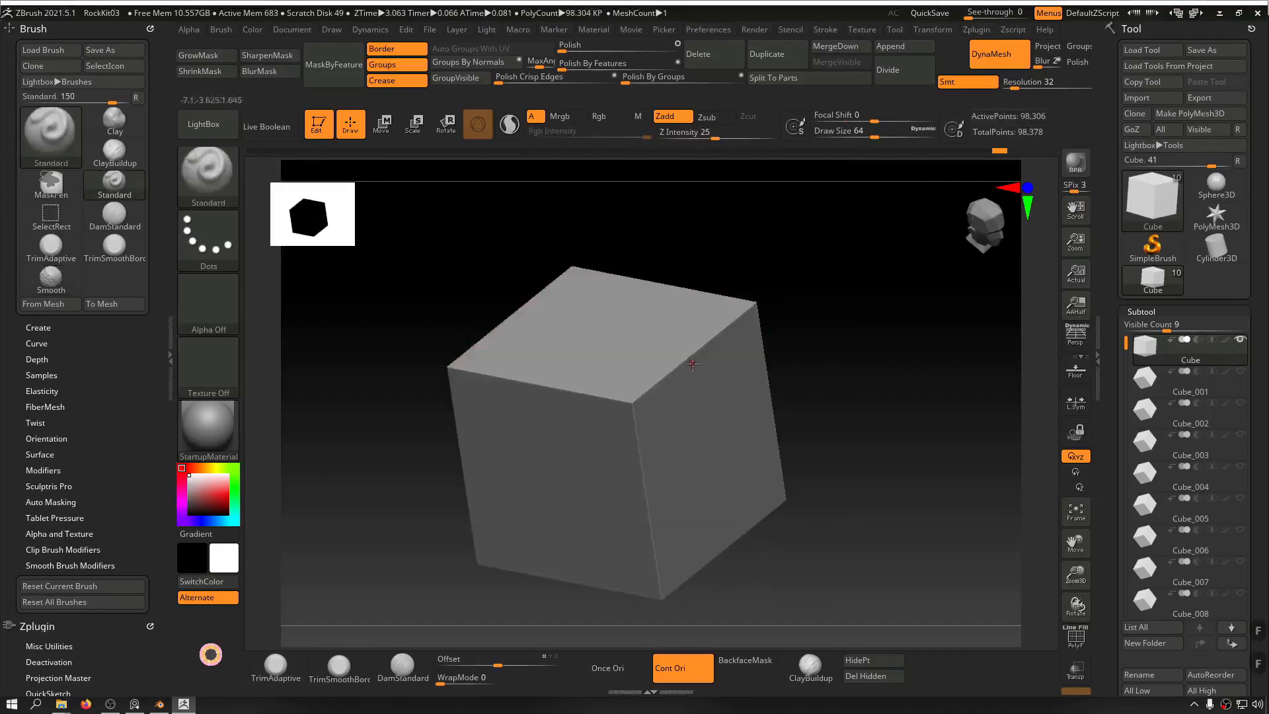
key(ctrl+z)
Step: Readjust the DynaMesh resolution slider, try remeshing the cube once more, and undo that remesh
drag(1026, 82, 1011, 94)
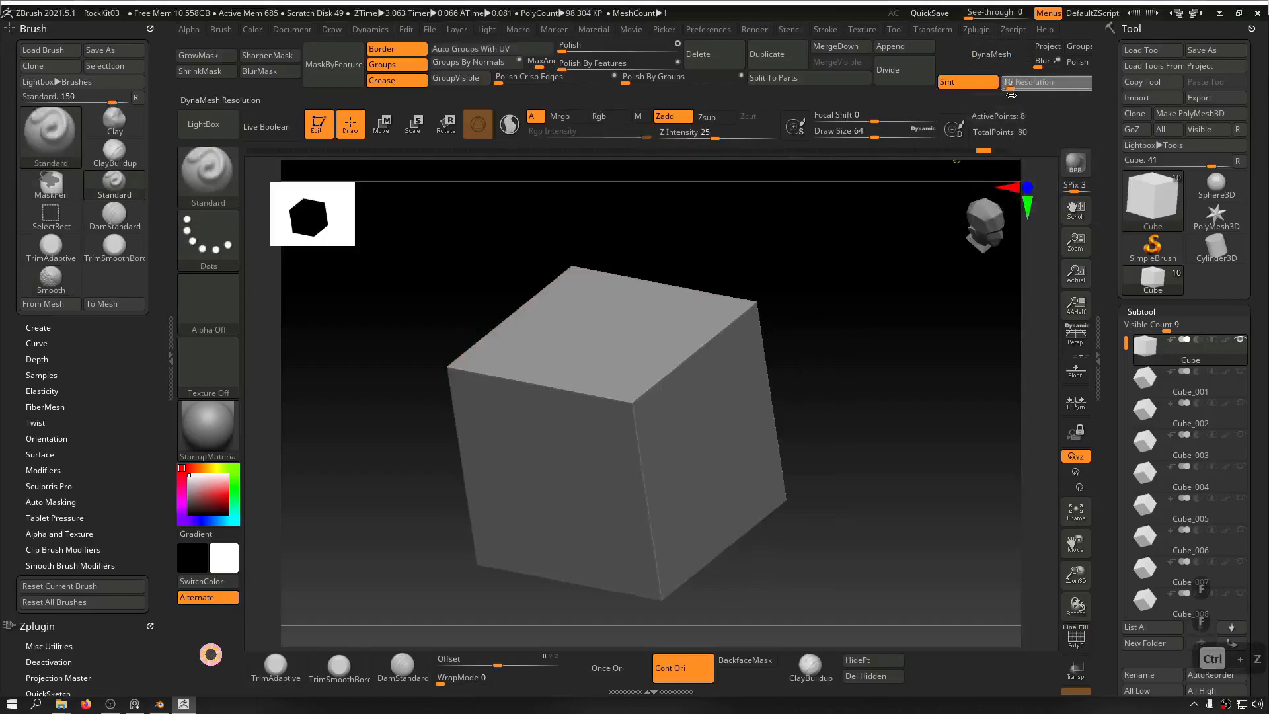
text(32)
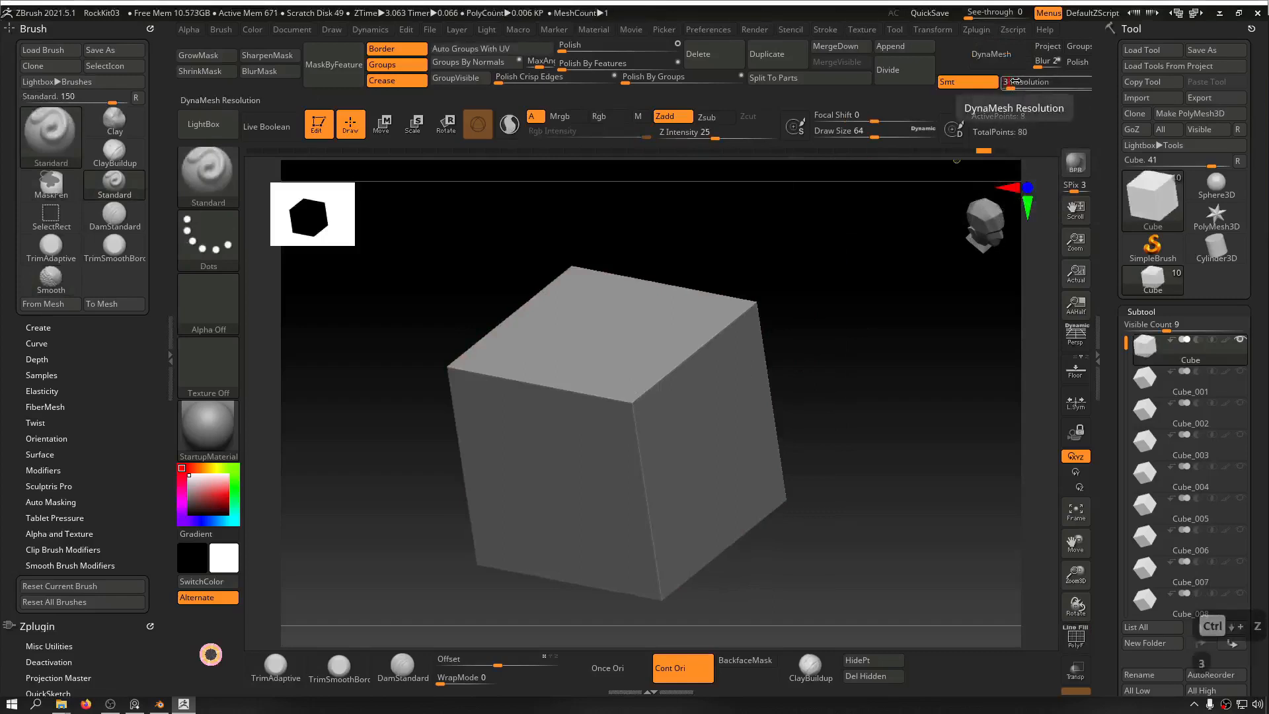
click(976, 60)
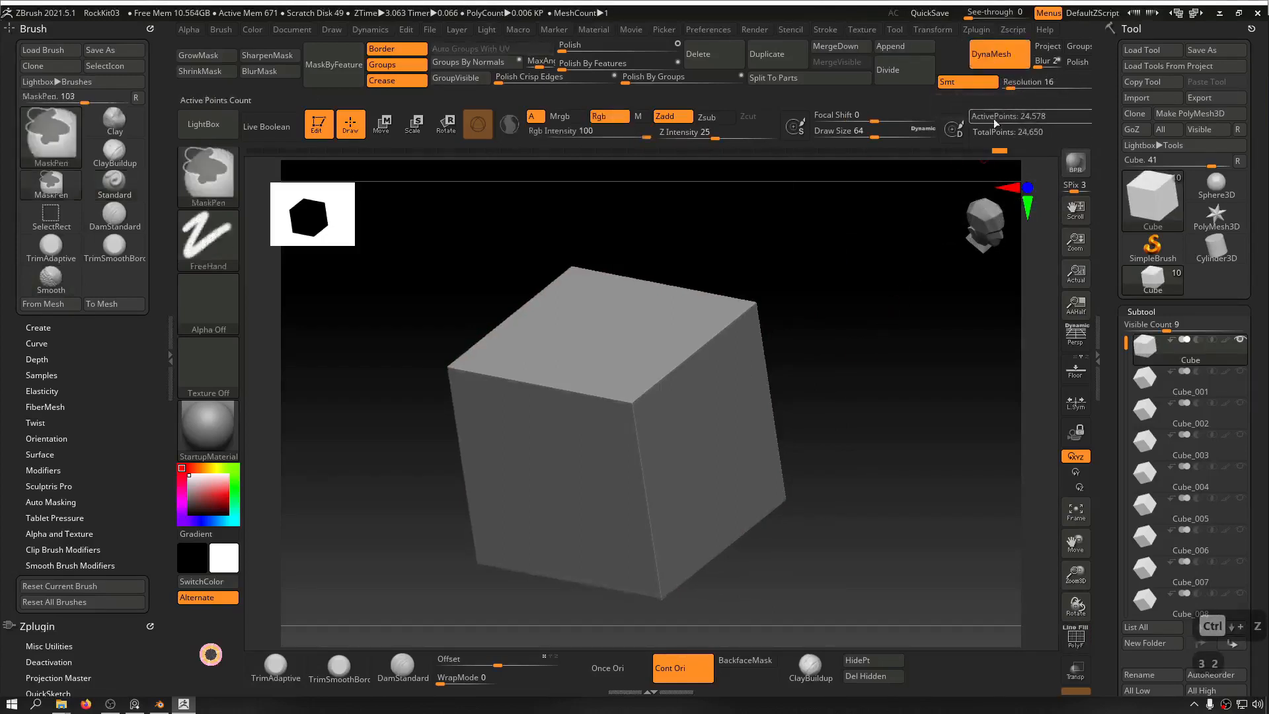
key(ctrl+z)
Step: Set the DynaMesh resolution to 16 and apply DynaMesh to the Cube subtool
text(16)
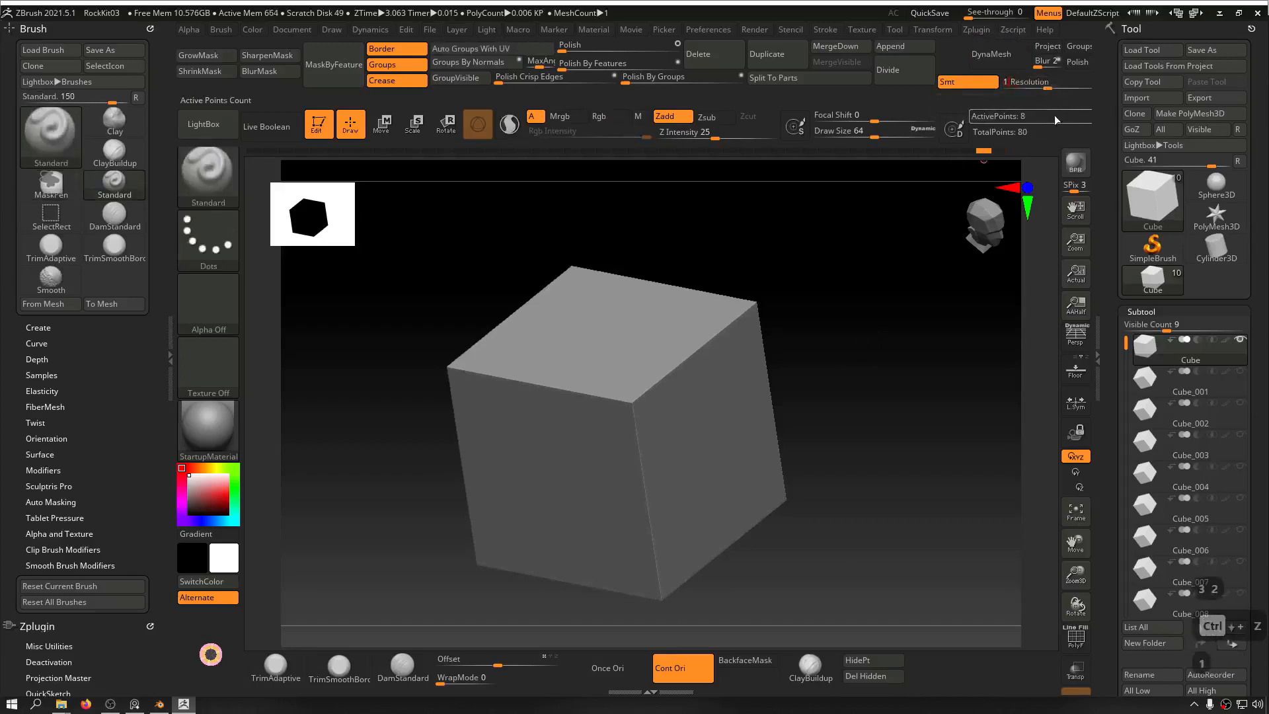
key(Return)
click(976, 55)
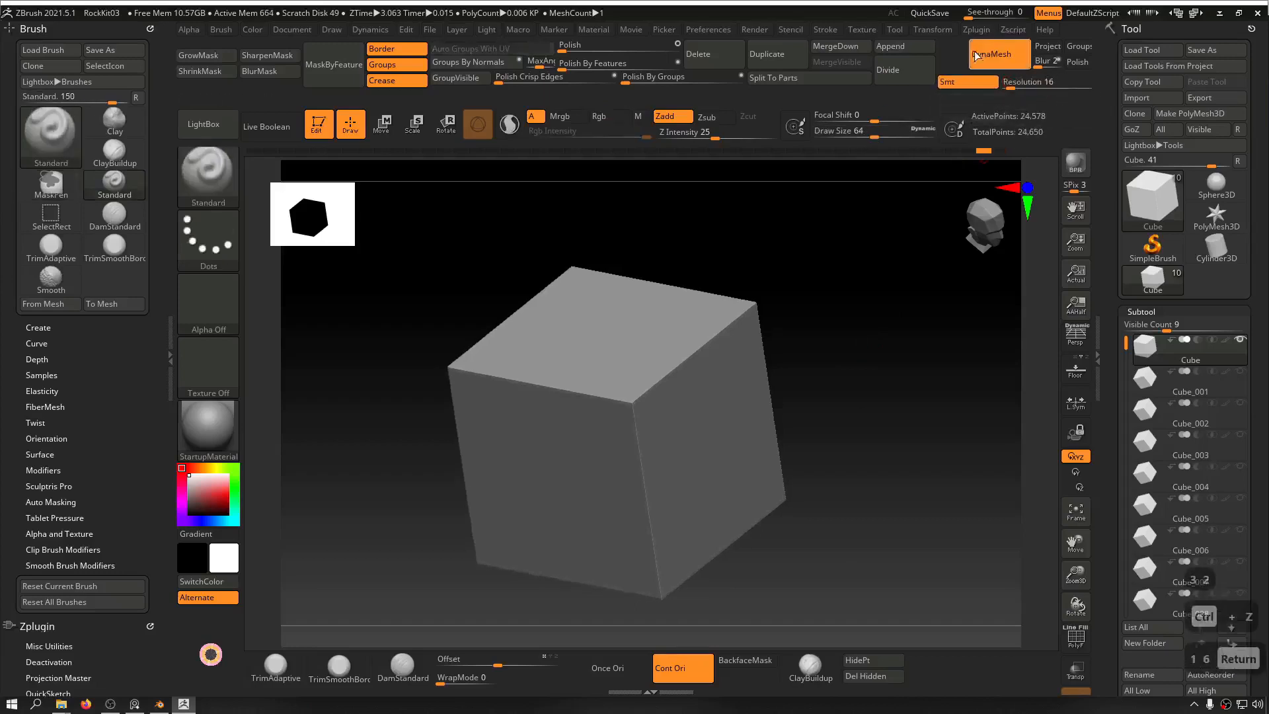
drag(866, 318, 825, 285)
key(f)
key(f)
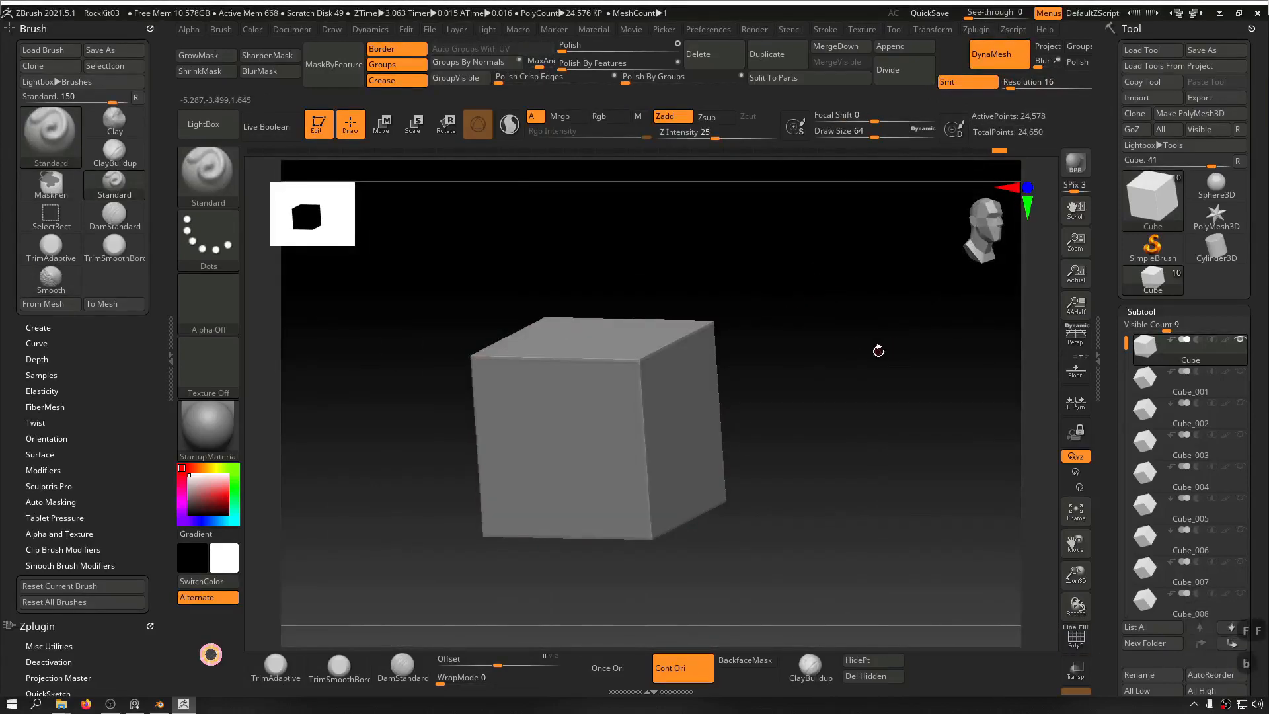
Step: Switch to the Move brush, raise its draw size to 1000, and undo the test pull on the cube
key(b)
key(m)
key(v)
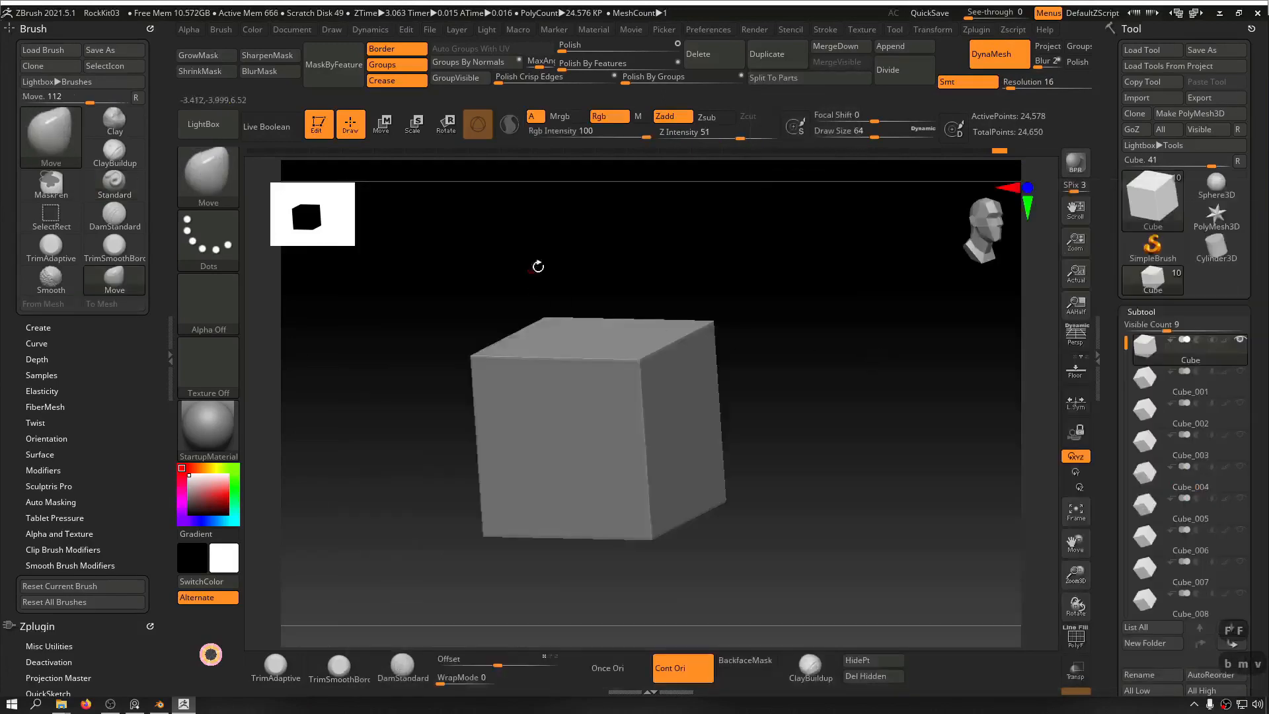
mouse_move(814, 300)
mouse_down()
mouse_move(833, 286)
mouse_move(826, 273)
mouse_up()
mouse_move(668, 280)
mouse_down()
mouse_move(767, 267)
mouse_move(855, 280)
mouse_move(811, 298)
mouse_move(810, 359)
mouse_move(759, 389)
mouse_move(639, 360)
mouse_move(734, 360)
mouse_up()
key(s)
key(ctrl+z)
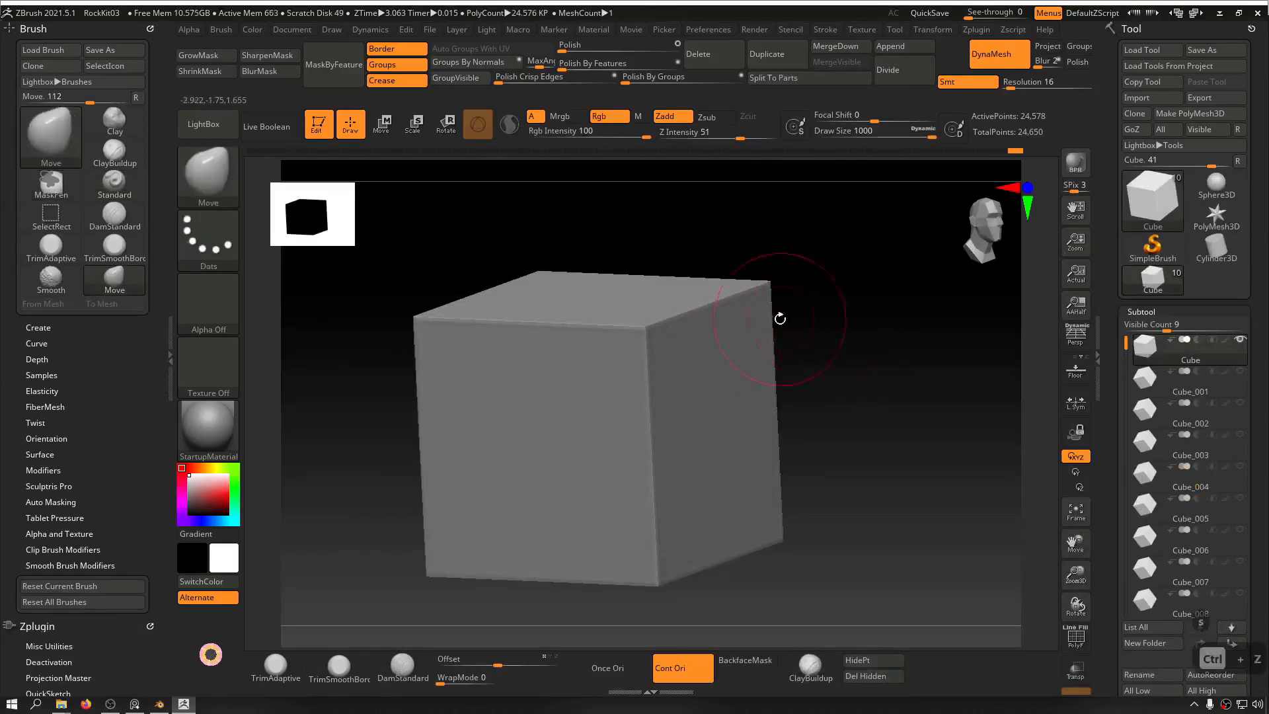
Step: Raise the maximum brush size in the Draw preferences, enlarge the Move brush to about 3575, and undo the test pull
key(s)
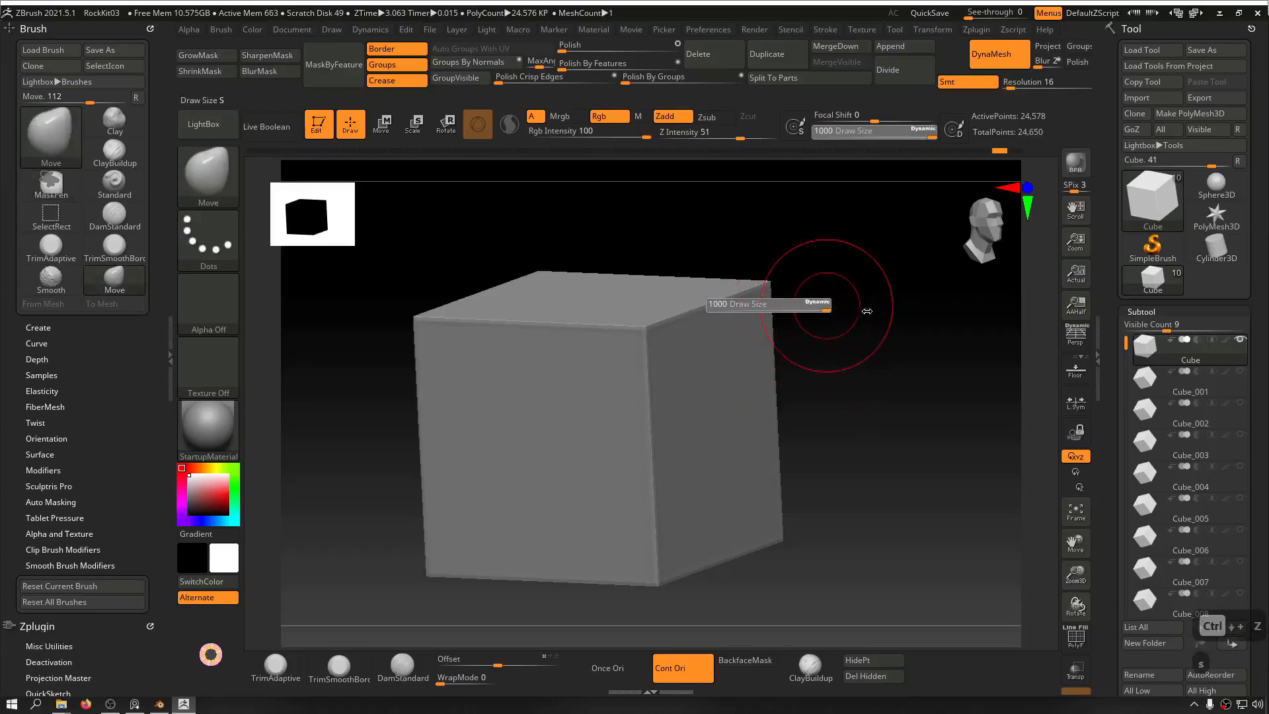
click(704, 30)
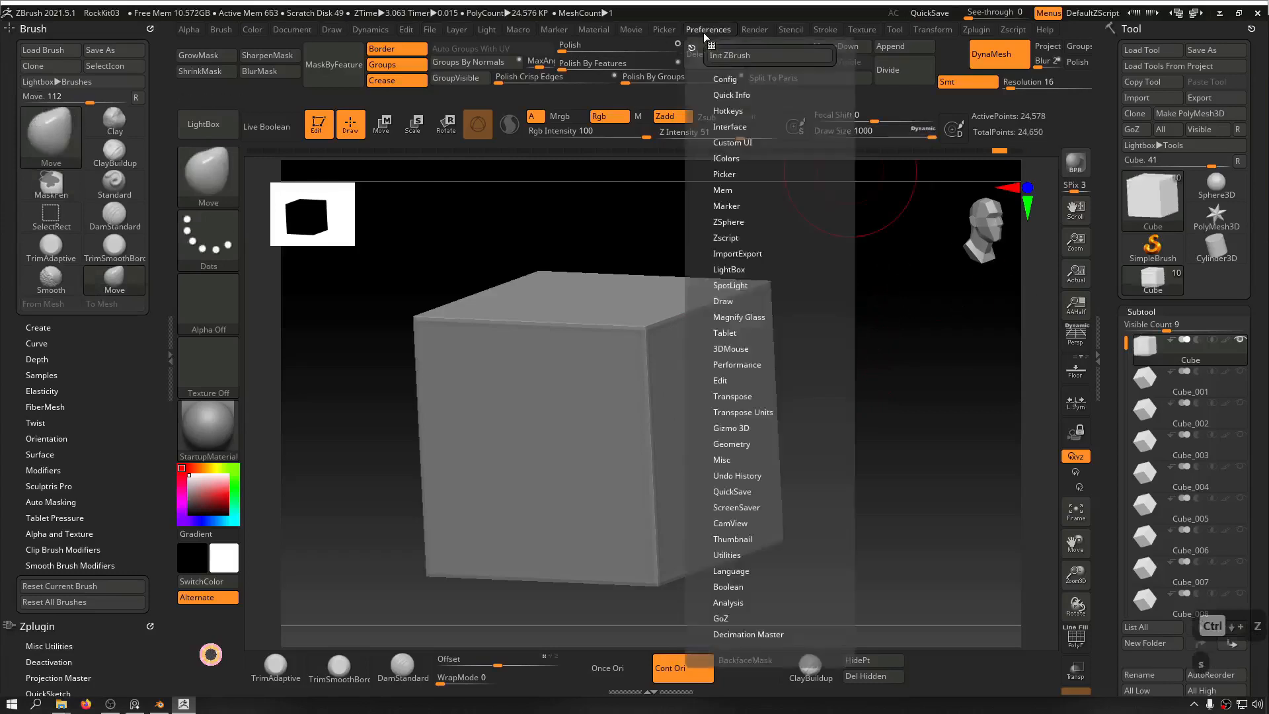
click(725, 302)
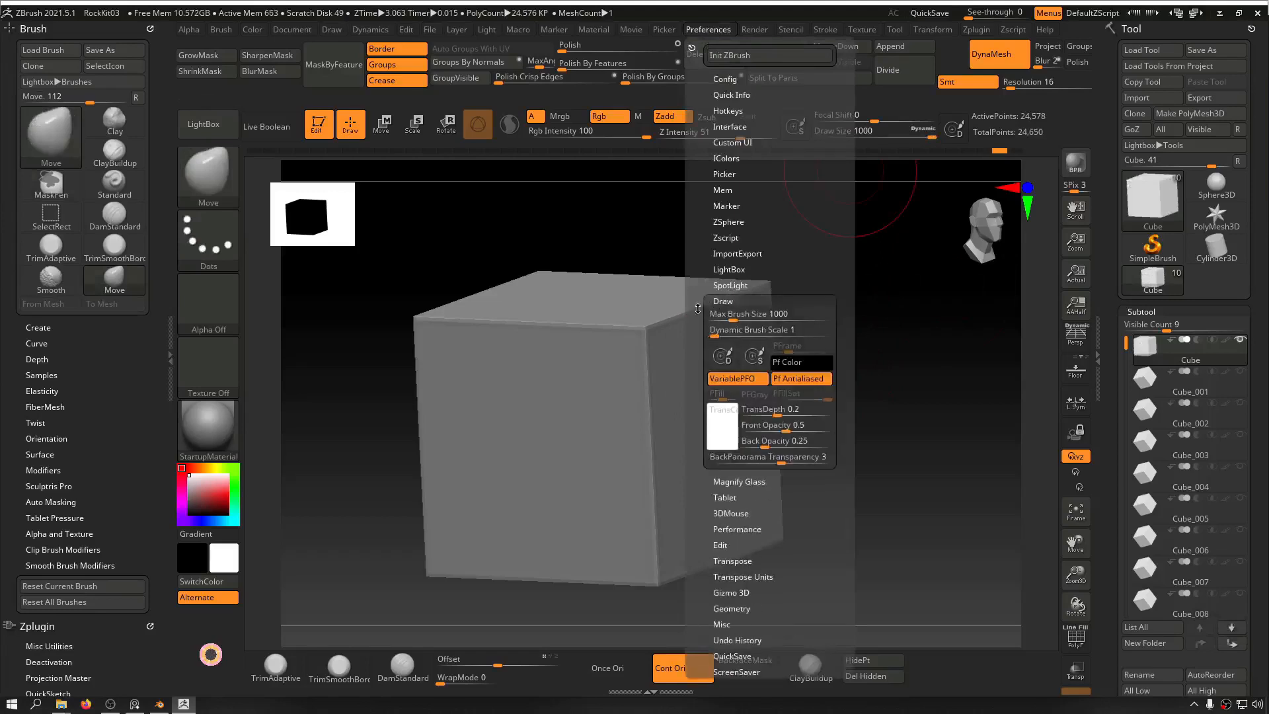
drag(697, 309, 699, 298)
click(731, 308)
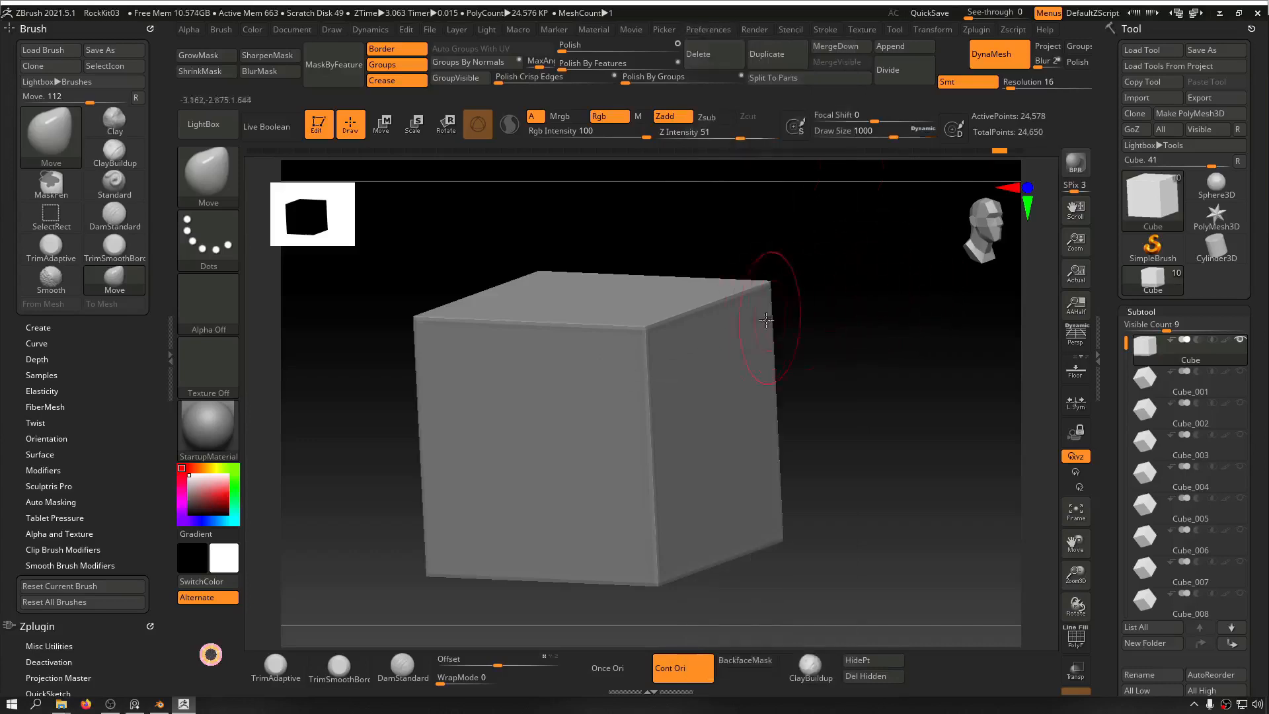
key(s)
drag(818, 335, 850, 333)
drag(710, 353, 887, 342)
key(ctrl+z)
Step: Push the upper and lower parts of the cube's front side inward with the Move brush, working in side view
drag(793, 328, 767, 346)
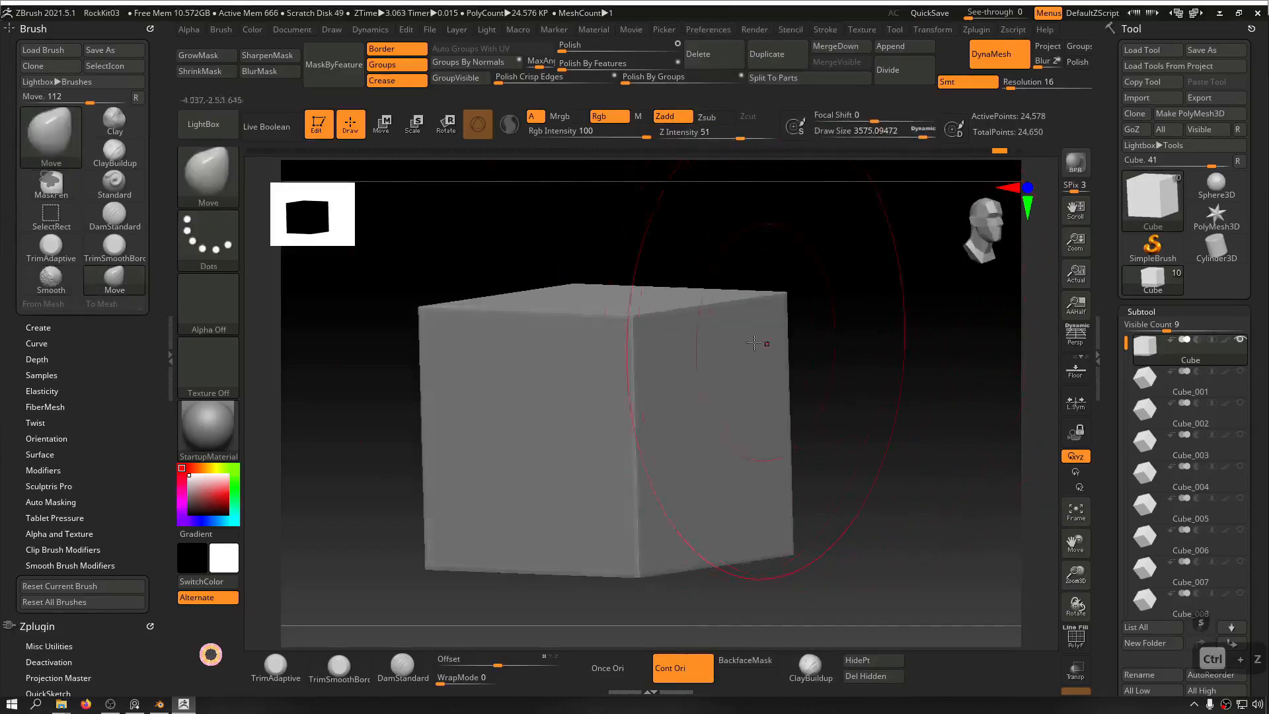
drag(647, 328, 618, 329)
shift+drag(850, 323, 912, 309)
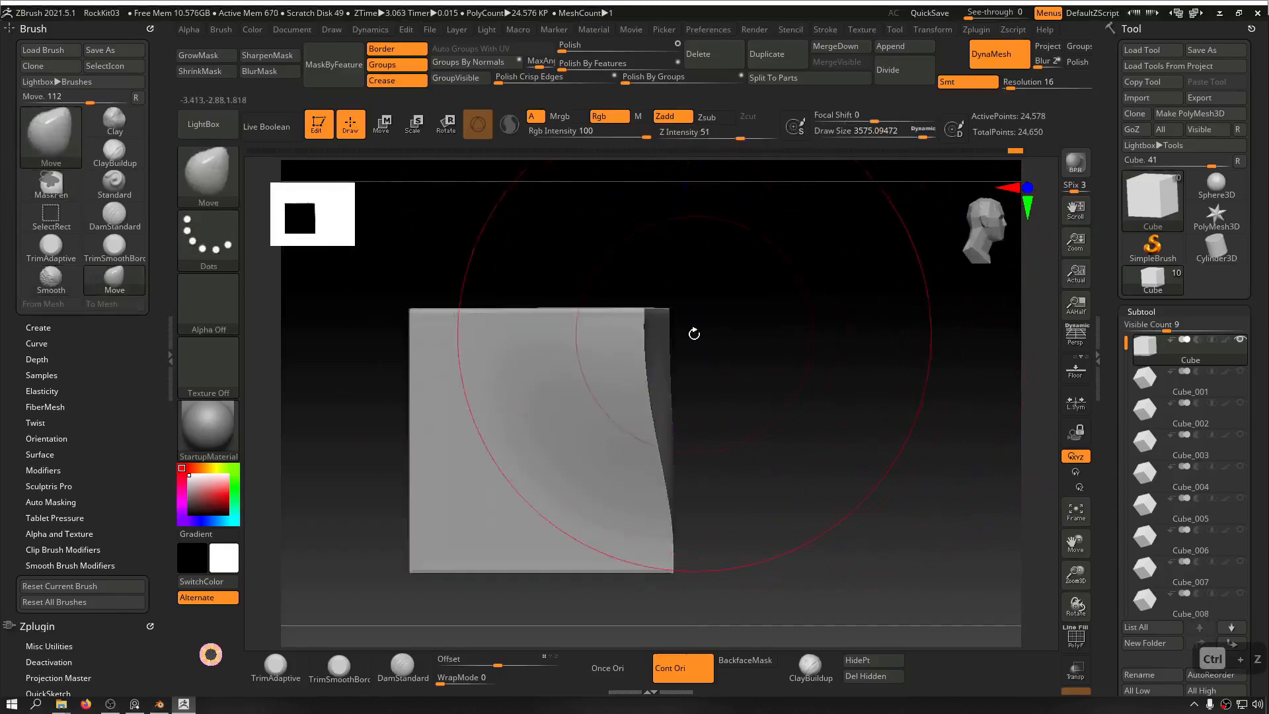
drag(661, 319, 584, 318)
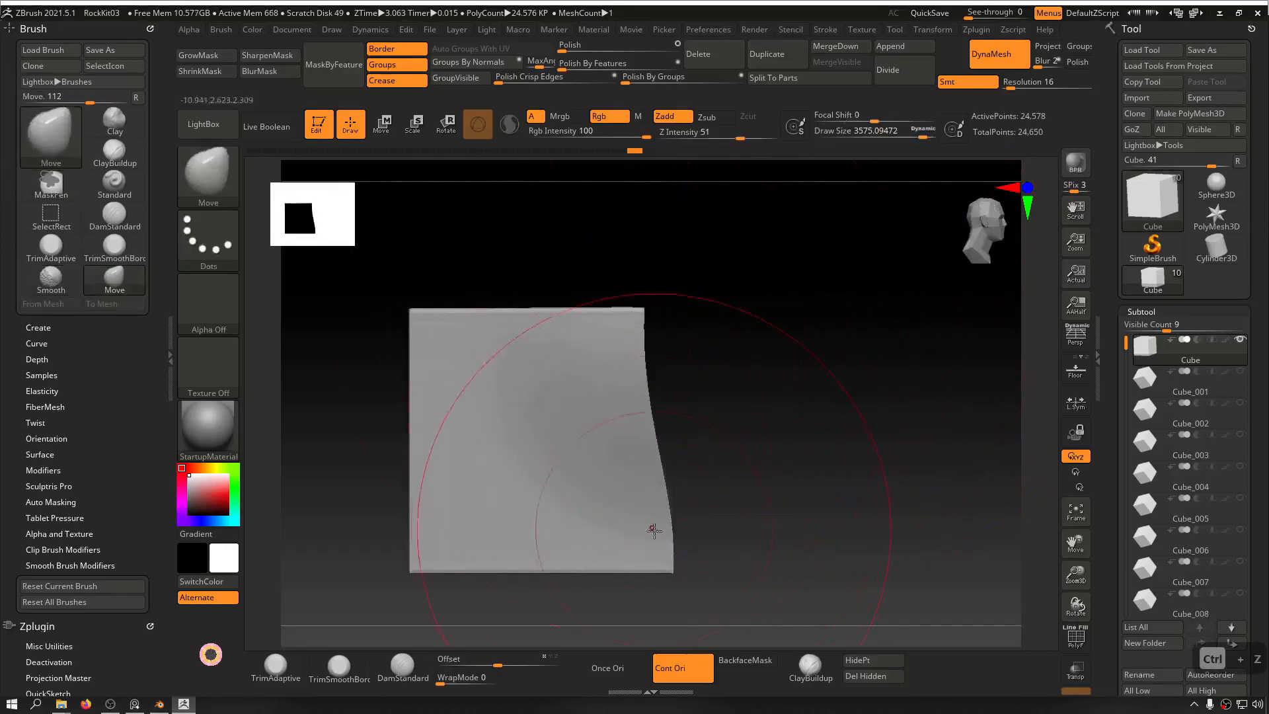
drag(663, 558, 599, 563)
drag(641, 321, 576, 323)
Step: Bend the cube's side and top faces into shallow curves with the large Move brush, working from several view angles
drag(710, 336, 777, 198)
mouse_move(677, 421)
mouse_down()
mouse_move(516, 464)
mouse_move(473, 439)
mouse_move(476, 462)
mouse_move(617, 448)
mouse_move(538, 453)
mouse_move(586, 445)
mouse_move(747, 353)
mouse_move(598, 456)
mouse_move(395, 430)
mouse_move(411, 448)
mouse_move(411, 359)
mouse_move(443, 325)
mouse_up()
drag(651, 320, 777, 365)
drag(590, 401, 589, 384)
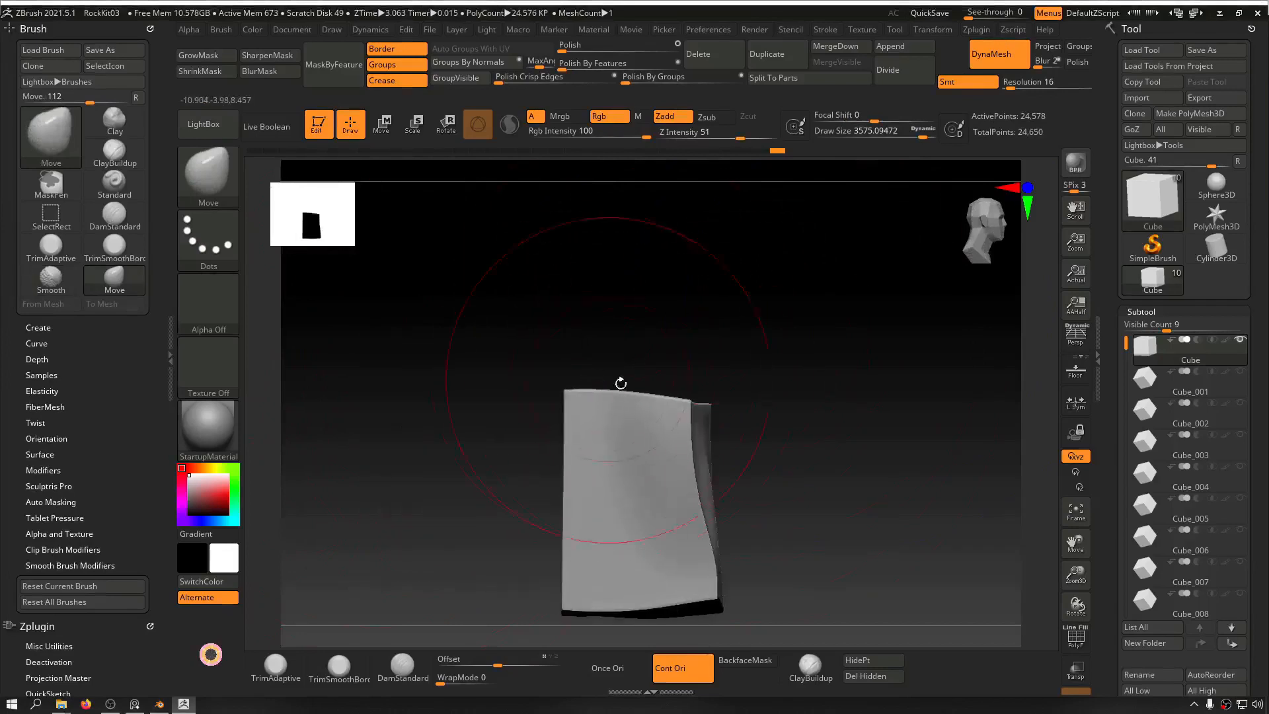
mouse_move(722, 397)
mouse_down()
mouse_move(708, 320)
mouse_move(832, 388)
mouse_move(870, 325)
mouse_move(914, 329)
mouse_move(888, 332)
mouse_move(886, 311)
mouse_move(818, 294)
mouse_move(802, 444)
mouse_move(780, 486)
mouse_up()
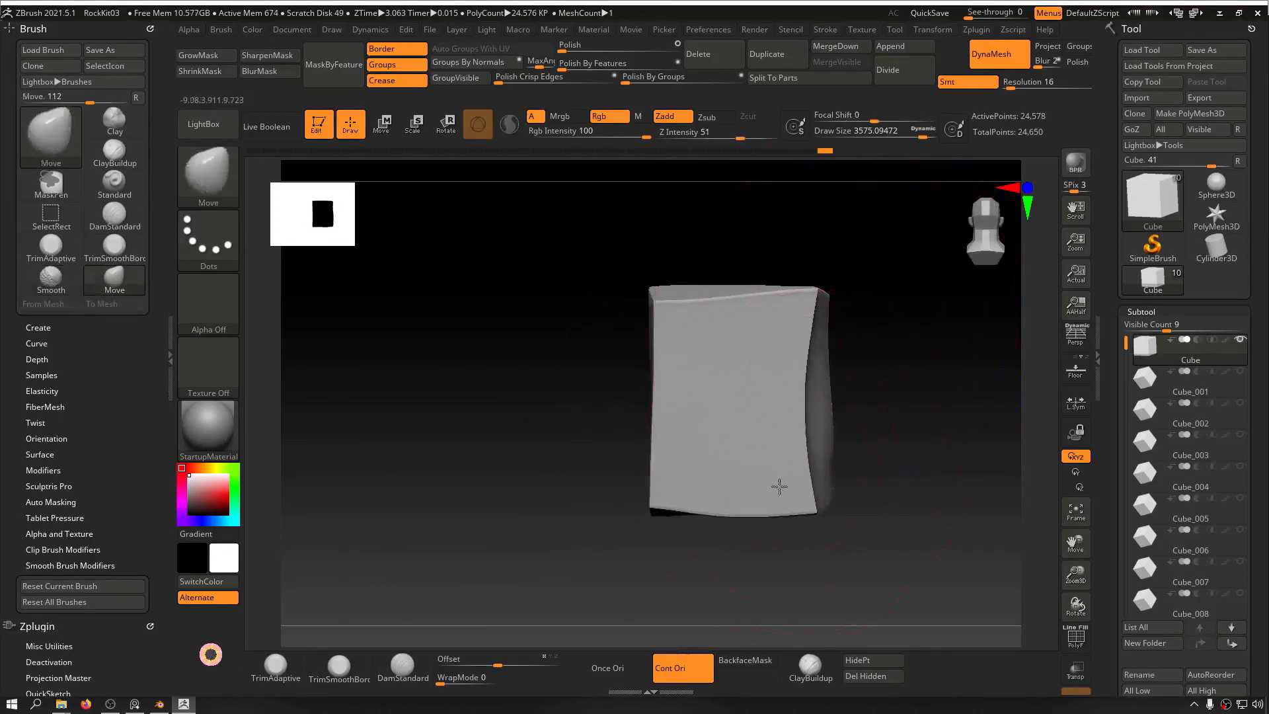
Step: Pinch the cube's vertical sides inward at mid-height and pull its bottom edge down with the Move brush
drag(655, 463, 677, 317)
mouse_move(584, 254)
mouse_down()
mouse_move(793, 244)
mouse_move(773, 305)
mouse_up()
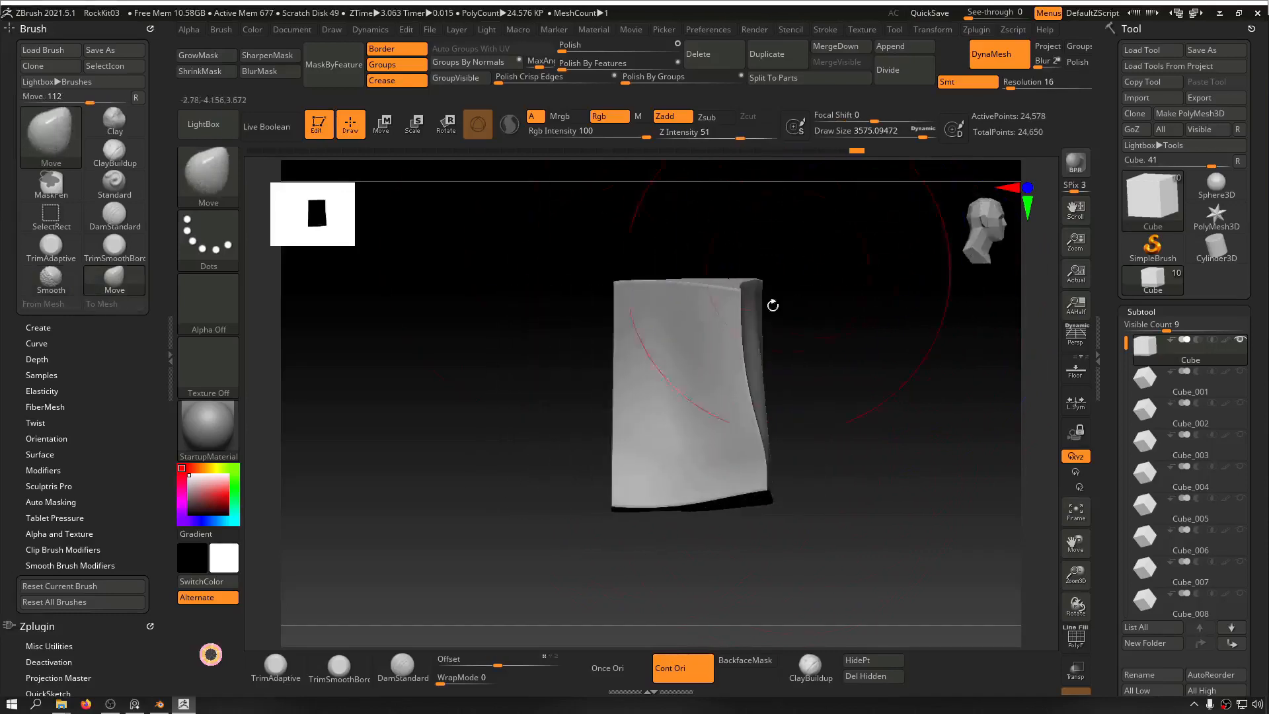
drag(743, 497, 751, 559)
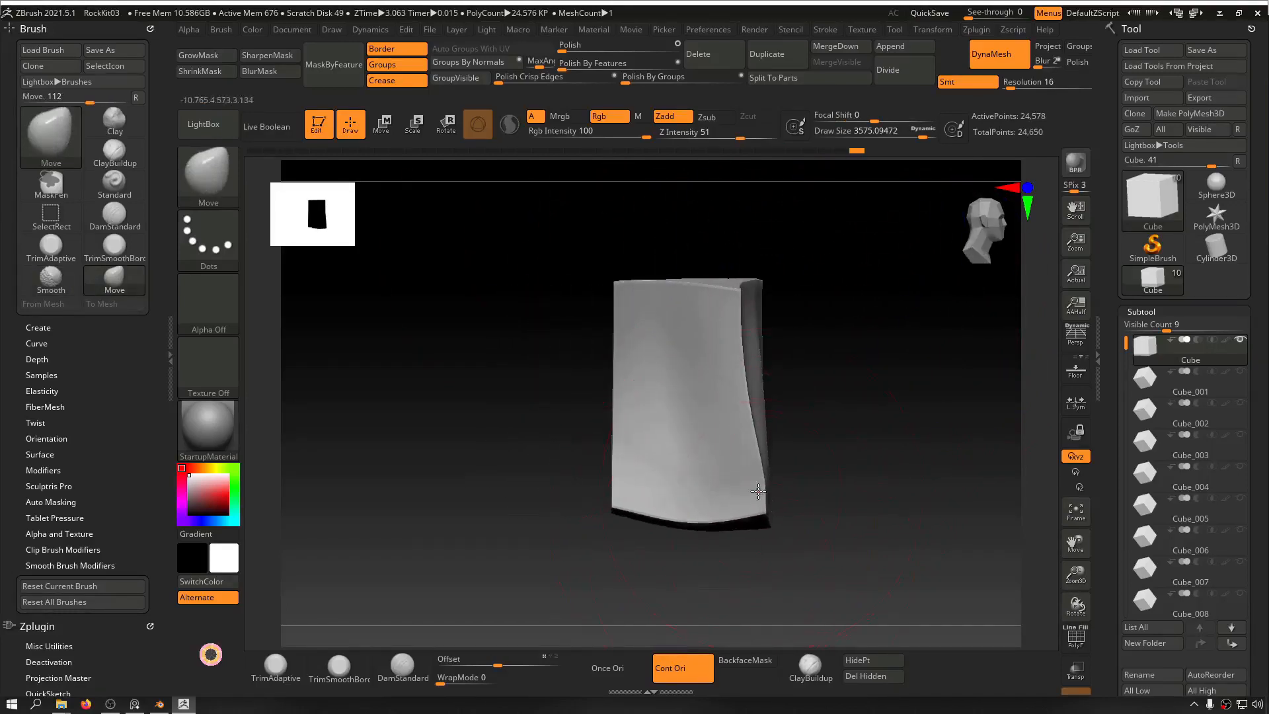
drag(804, 444, 858, 444)
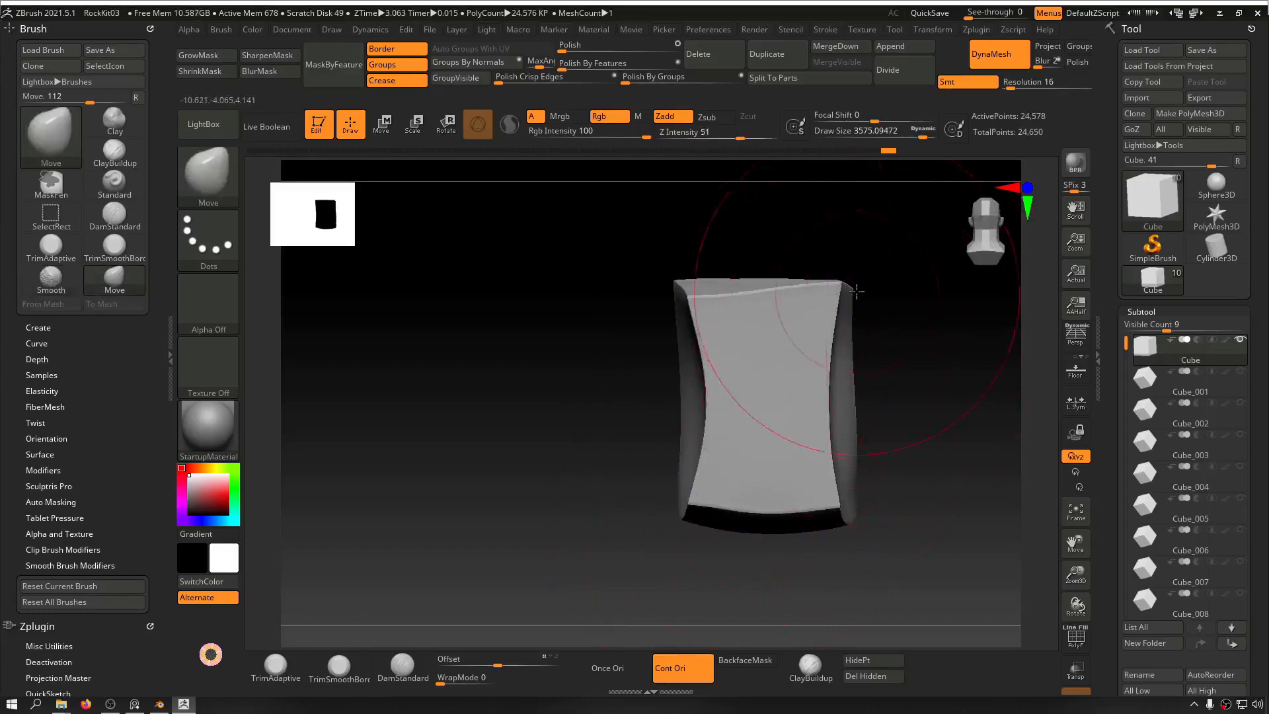
drag(852, 376, 648, 434)
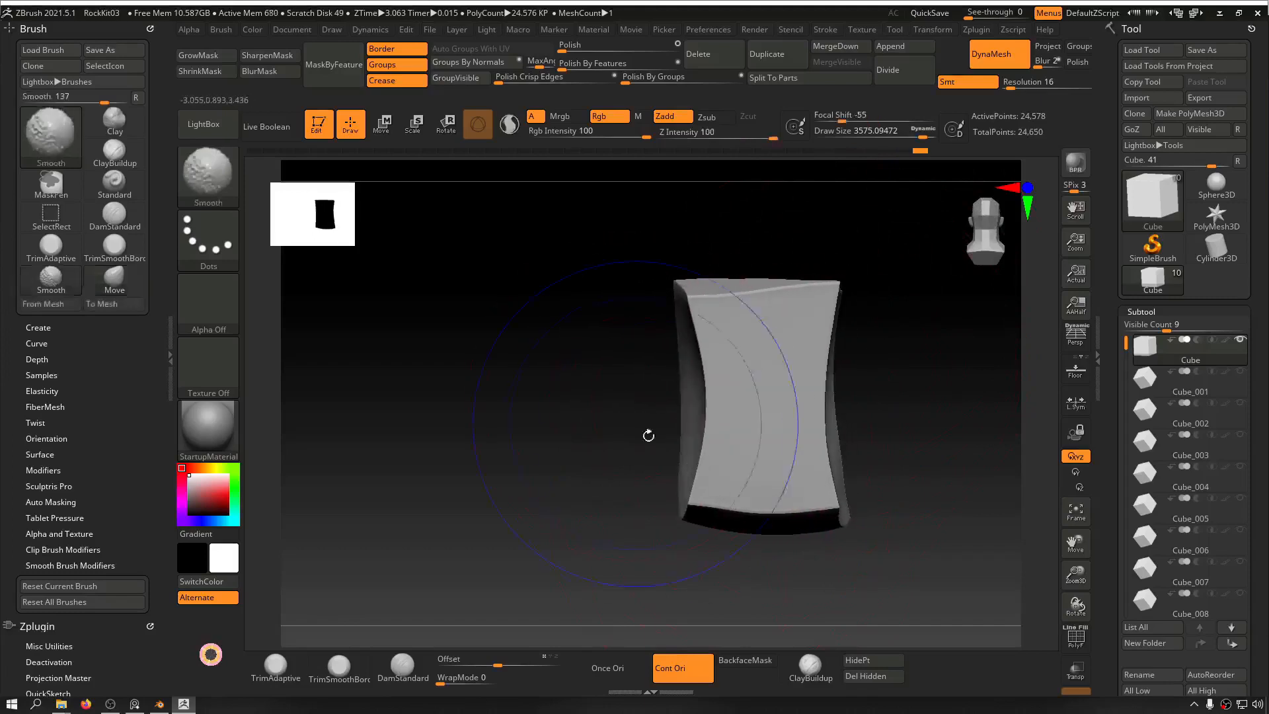
mouse_move(547, 470)
mouse_down()
mouse_move(629, 462)
mouse_move(774, 374)
mouse_move(795, 332)
mouse_move(830, 332)
mouse_move(834, 317)
mouse_move(864, 439)
mouse_move(906, 408)
mouse_move(858, 323)
mouse_move(878, 379)
mouse_move(883, 357)
mouse_up()
Step: Reapply DynaMesh to the reshaped cube at resolution 16, inspecting the polygon wireframe before and after the remesh
key(shift+f)
alt+drag(879, 249, 853, 396)
mouse_move(1012, 435)
alt+mouse_down()
mouse_move(977, 328)
mouse_move(941, 284)
alt+mouse_up()
key(shift+f)
ctrl+drag(908, 265, 933, 615)
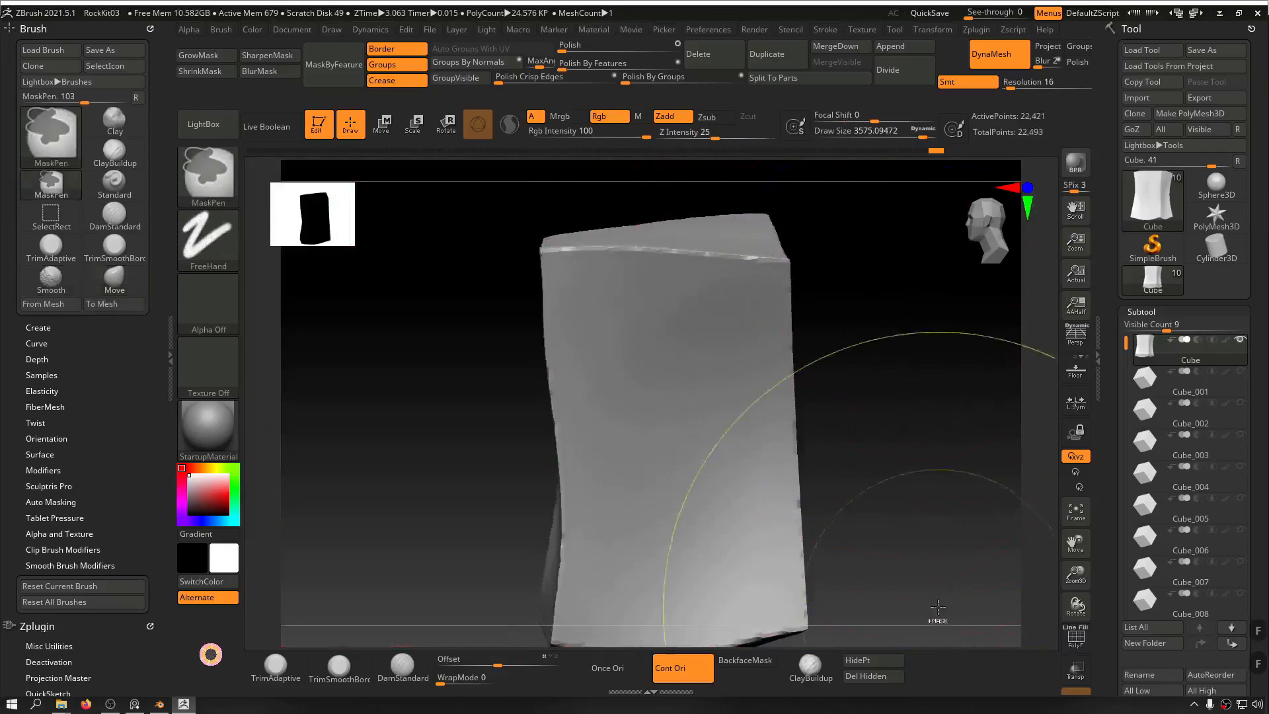
key(shift+f)
alt+drag(914, 320, 983, 605)
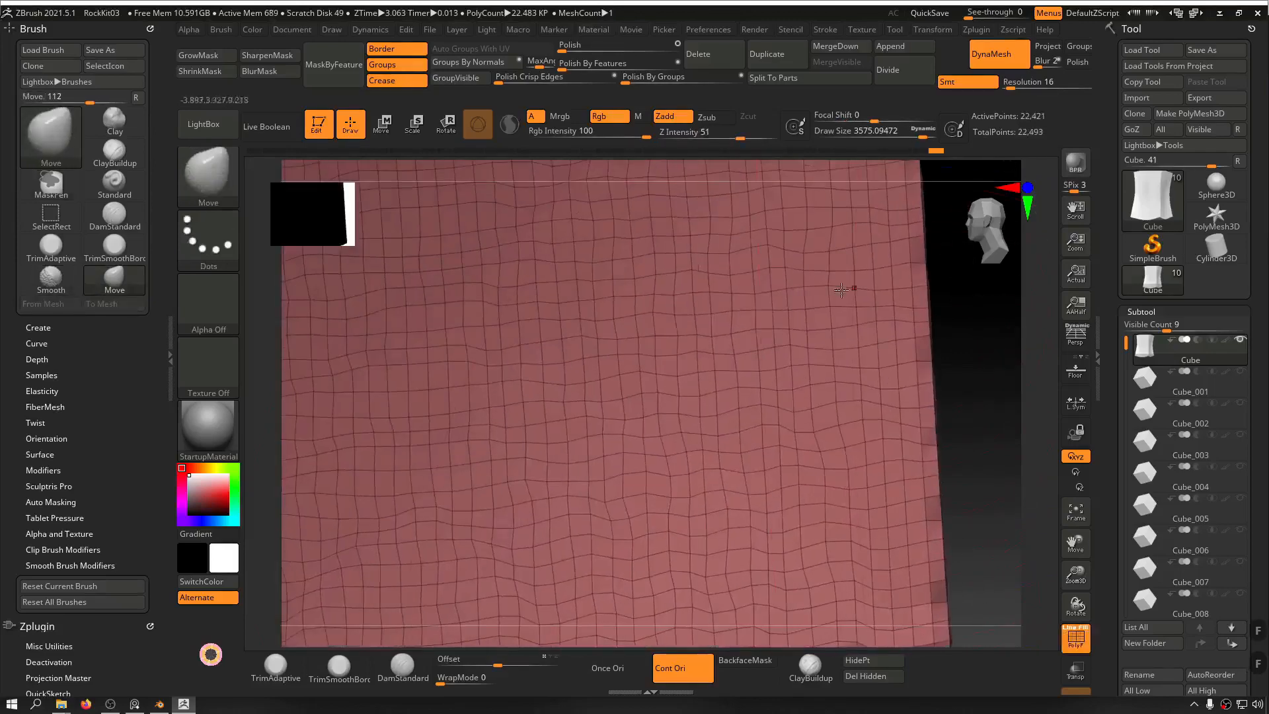
alt+drag(992, 432, 871, 211)
key(shift+f)
mouse_move(911, 289)
mouse_down()
mouse_move(915, 314)
mouse_move(969, 306)
mouse_move(944, 323)
mouse_move(916, 313)
mouse_up()
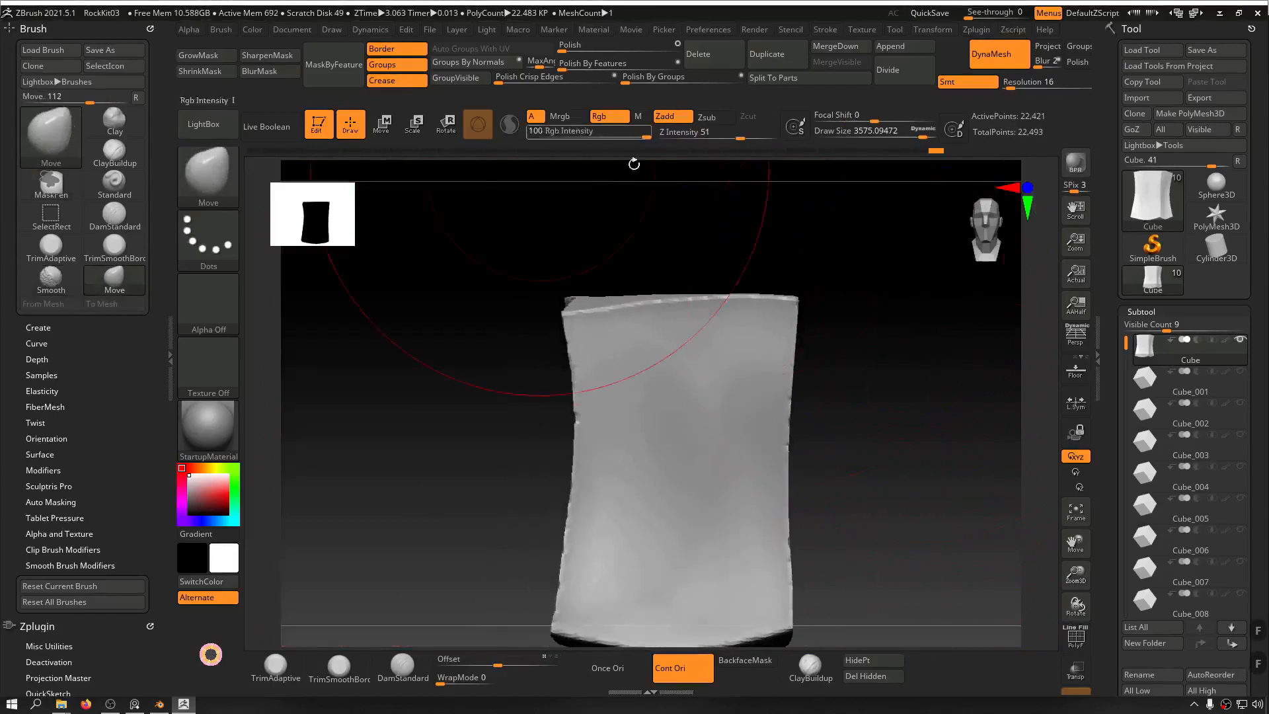
key(ctrl+d)
key(ctrl+d)
drag(492, 290, 614, 295)
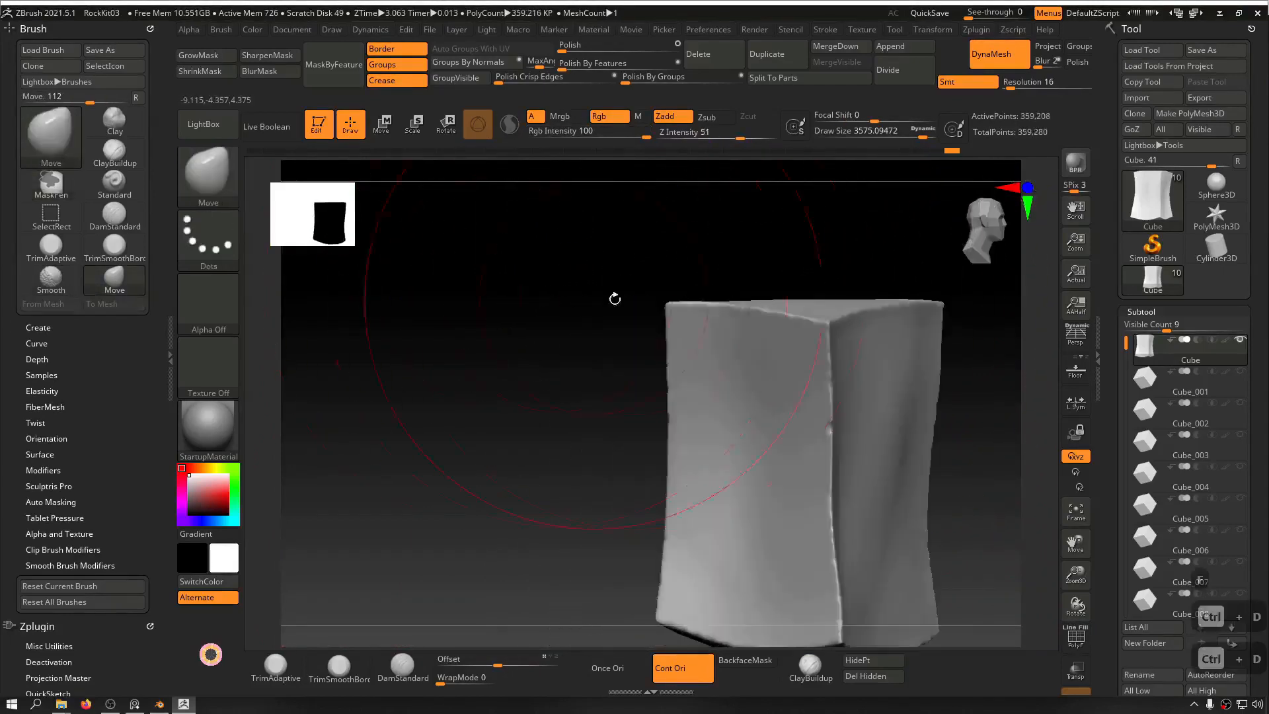
key(ctrl+z)
key(ctrl+z)
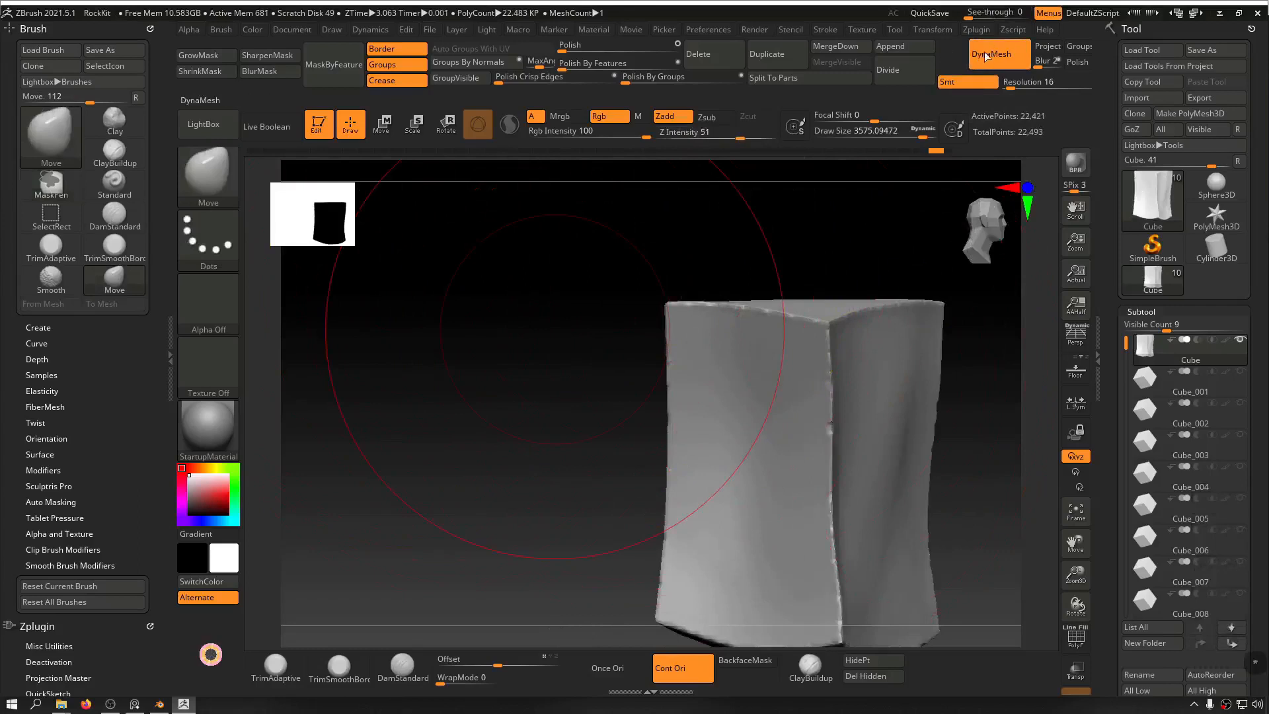
Step: Turn off DynaMesh for the Cube subtool and subdivide its mesh four times
mouse_move(525, 305)
mouse_down()
mouse_move(482, 328)
mouse_move(545, 300)
mouse_move(532, 269)
mouse_move(513, 335)
mouse_move(446, 320)
mouse_move(510, 317)
mouse_up()
key(ctrl+d)
key(ctrl+d)
key(ctrl+d)
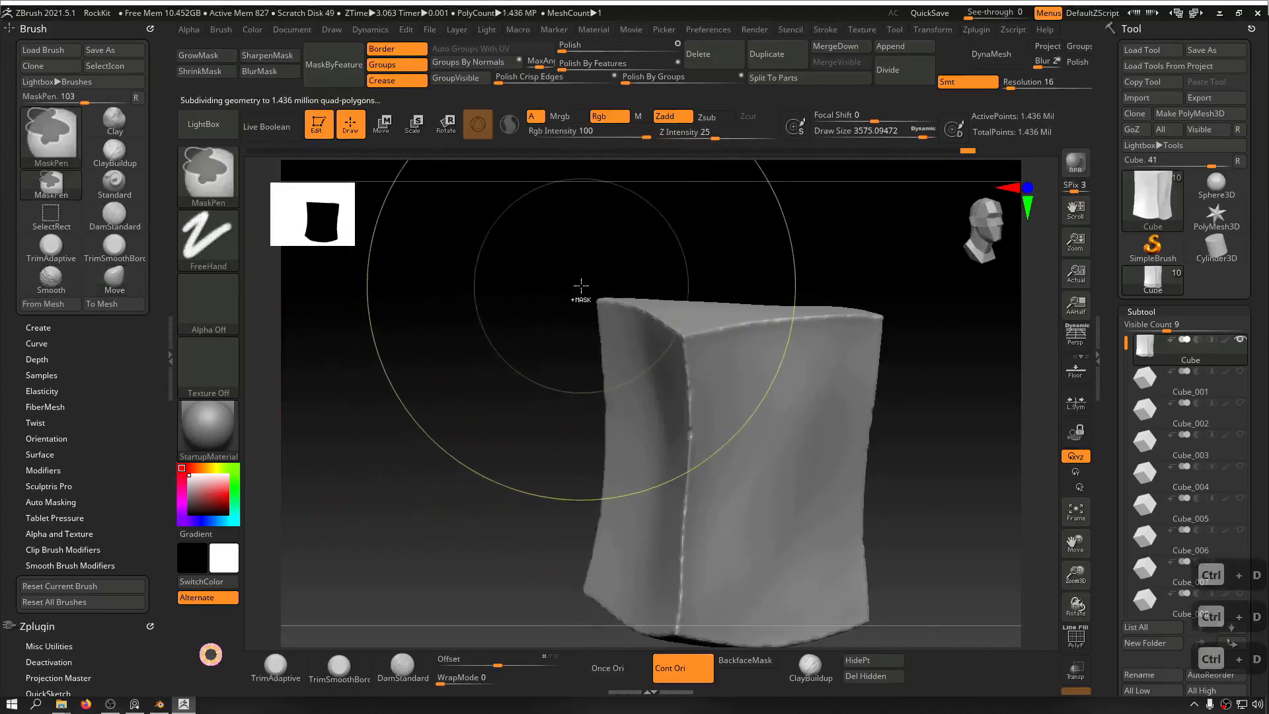
key(ctrl+d)
mouse_move(490, 312)
mouse_down()
mouse_move(448, 301)
mouse_move(419, 354)
mouse_move(379, 360)
mouse_up()
Step: Reduce the draw size to about 484 and inspect the subdivided cube's wireframe density
key(s)
key(shift+f)
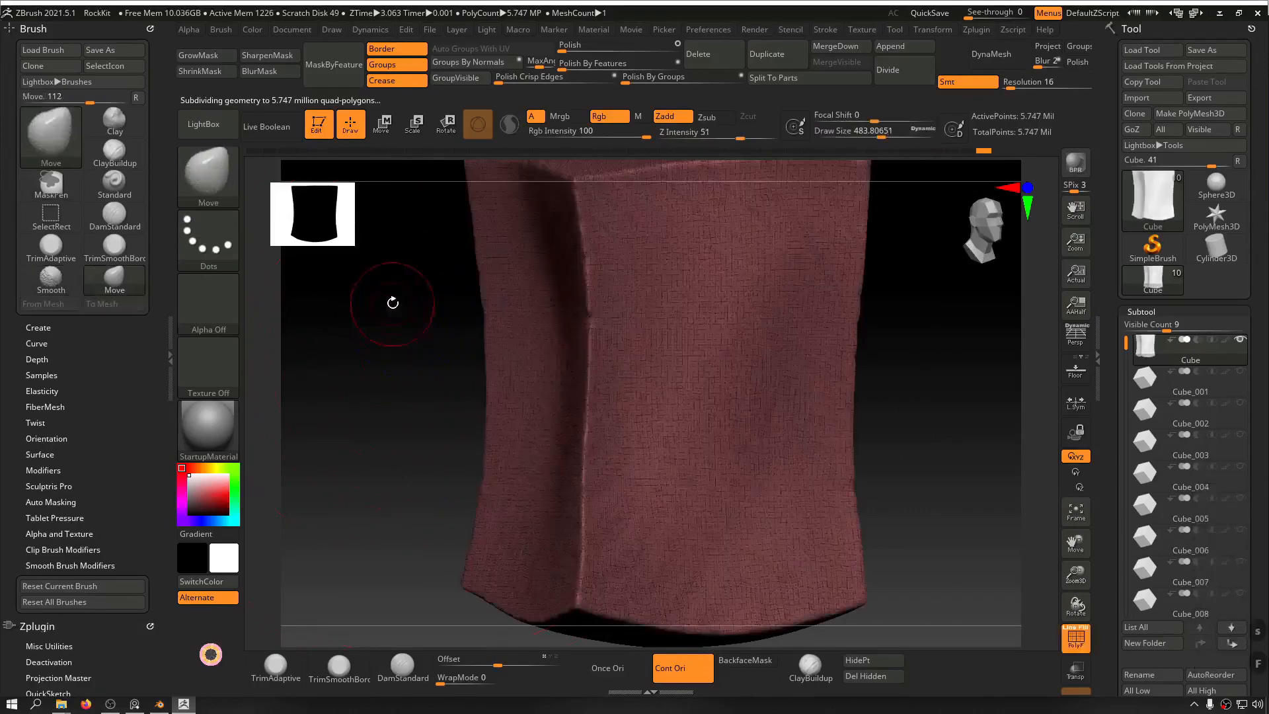
alt+drag(390, 300, 565, 510)
key(f)
key(shift+f)
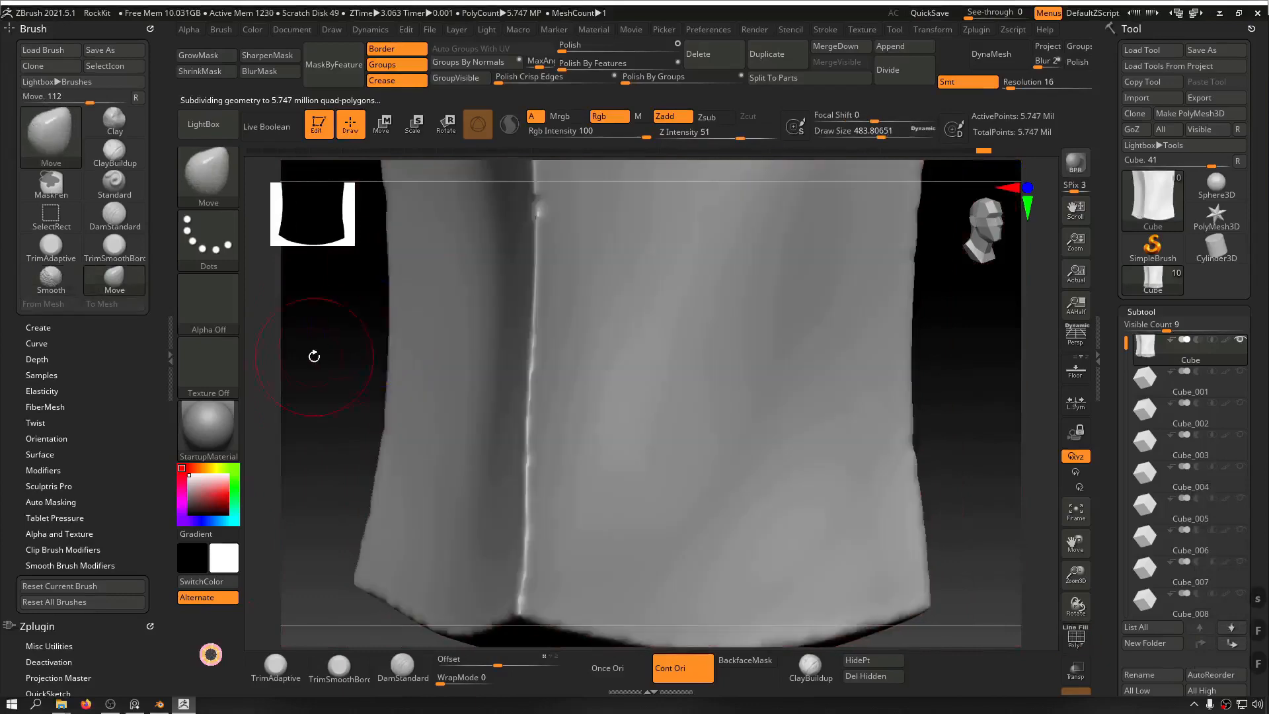
Step: Chip away the block's upper front edge and its adjoining corner with the TrimSmoothBorder brush
click(339, 677)
mouse_move(306, 547)
alt+mouse_down()
mouse_move(291, 445)
mouse_move(331, 350)
mouse_move(311, 350)
mouse_move(328, 342)
alt+mouse_up()
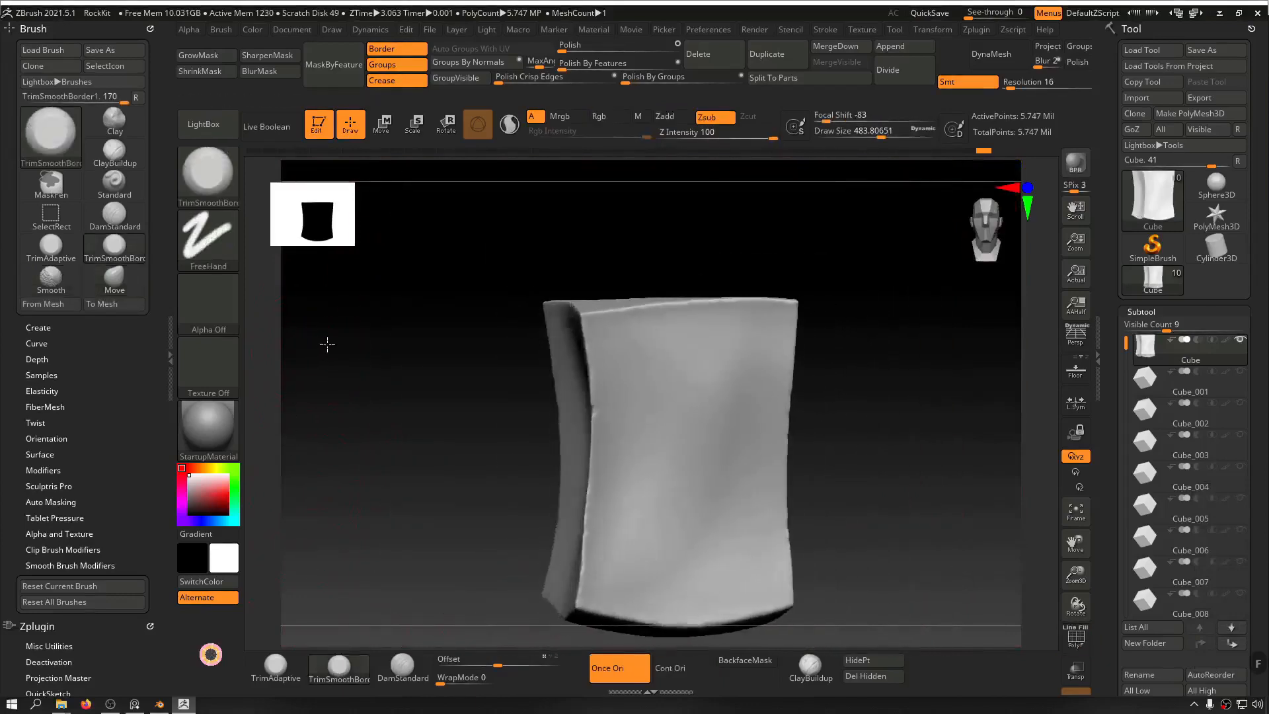
drag(481, 300, 496, 345)
mouse_move(818, 252)
mouse_down()
mouse_move(824, 269)
mouse_move(810, 229)
mouse_move(819, 273)
mouse_move(822, 257)
mouse_up()
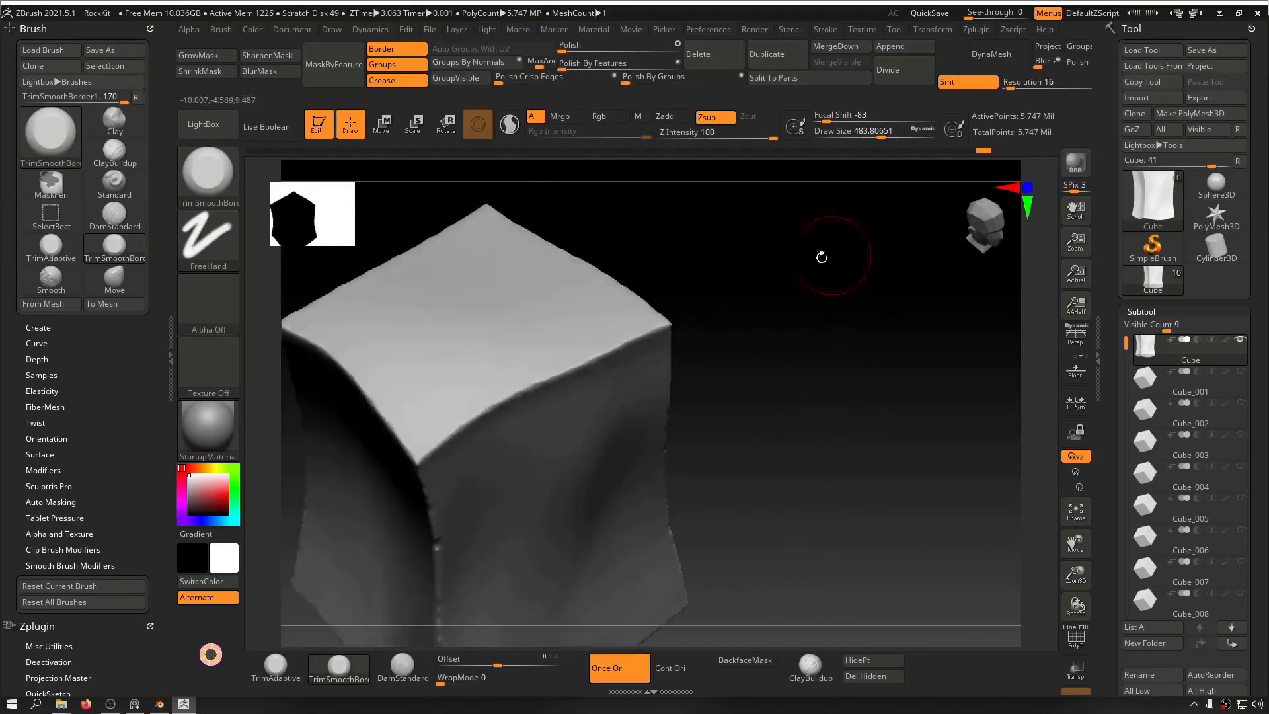
drag(642, 336, 631, 343)
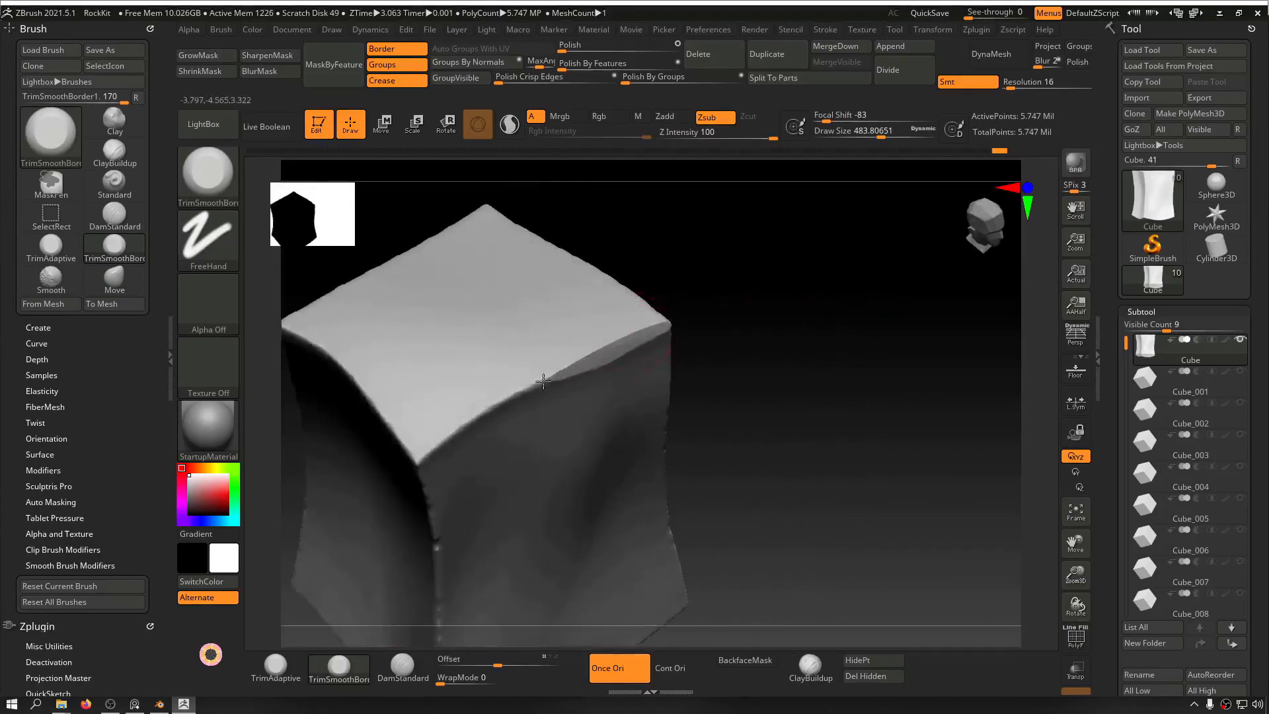
drag(543, 381, 484, 408)
mouse_move(427, 449)
mouse_down()
mouse_move(414, 453)
mouse_move(437, 434)
mouse_up()
drag(720, 316, 743, 290)
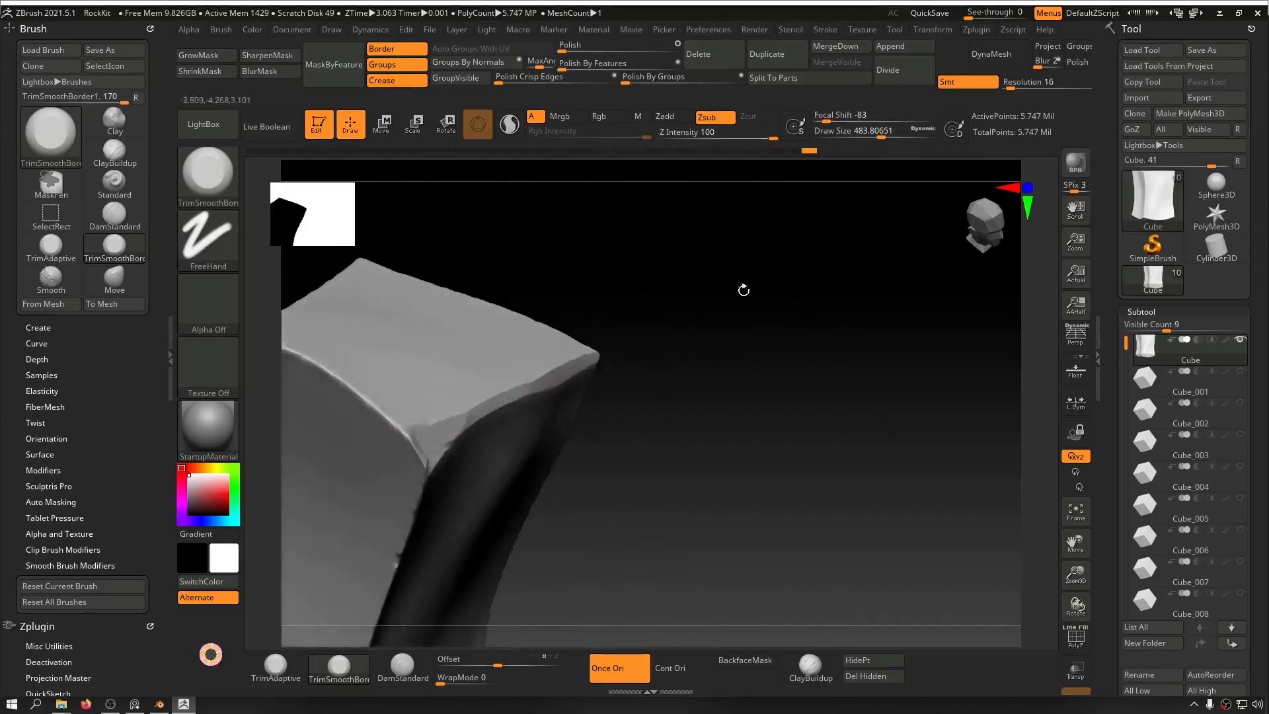
drag(404, 439, 409, 444)
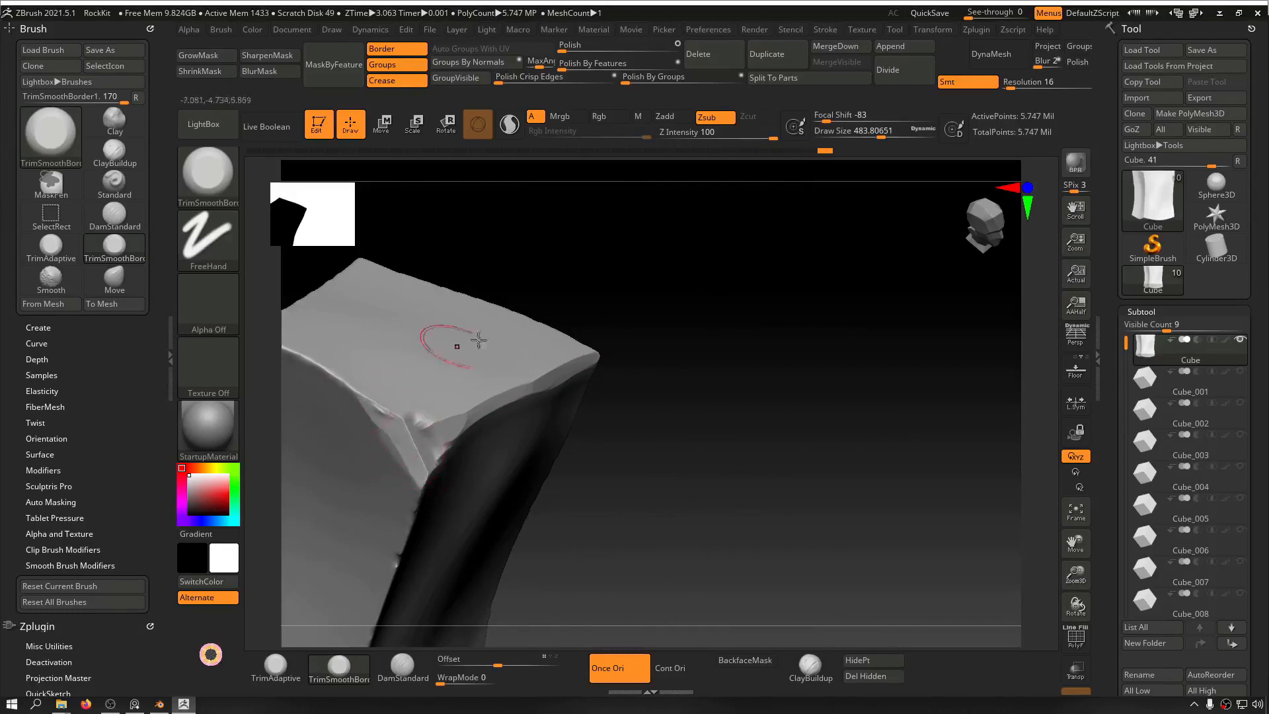
drag(634, 310, 735, 211)
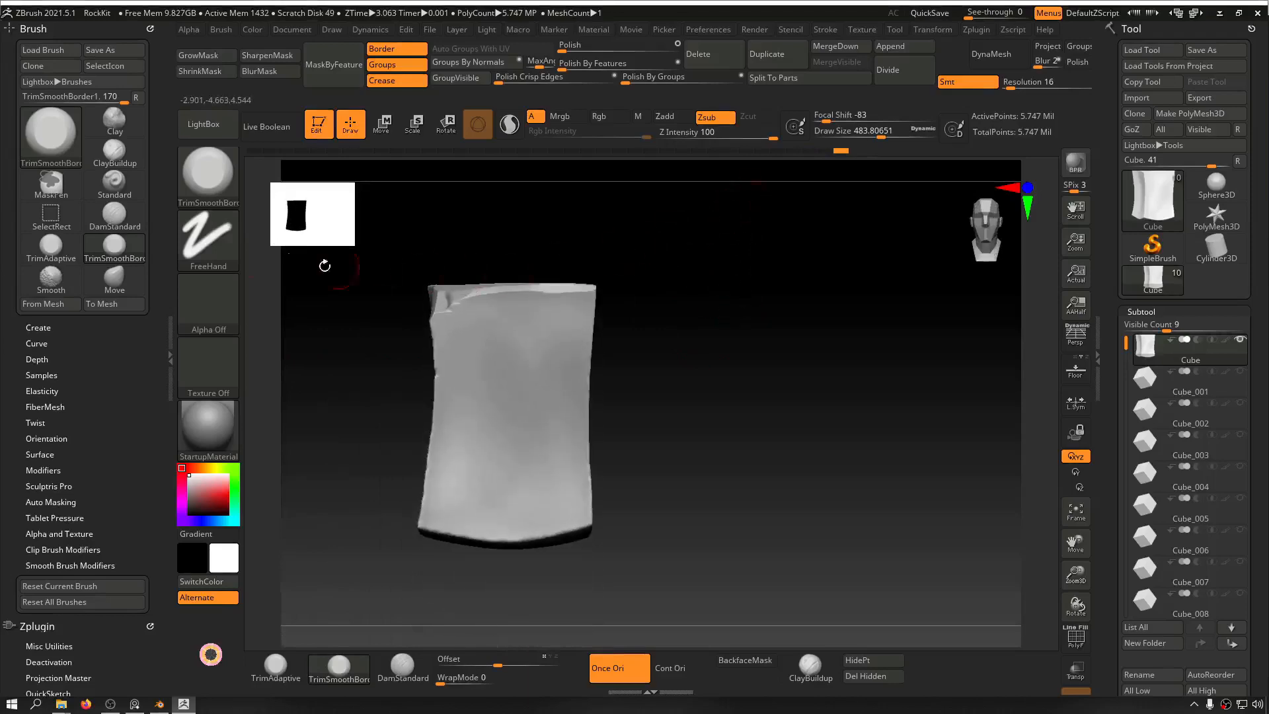
Step: Build up horizontal clay strokes along the upper edge of the block's side face with the ClayBuildup brush, smoothing them lightly
key(b)
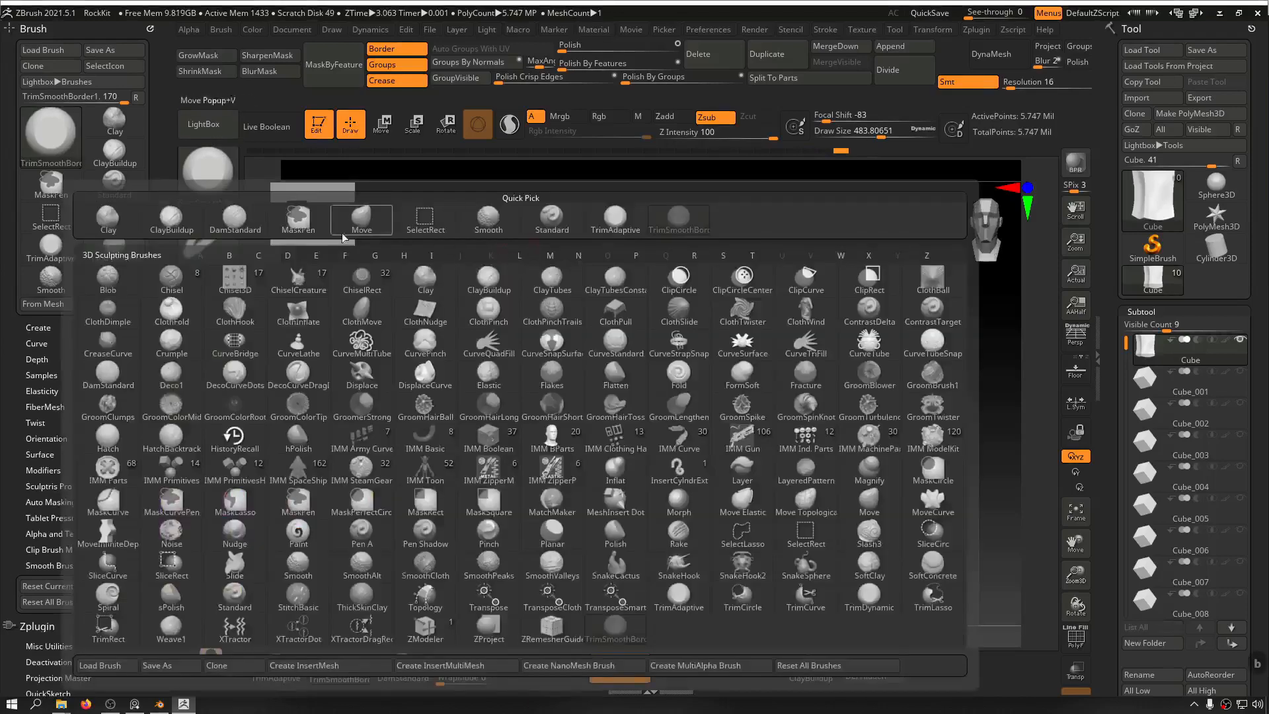
click(173, 227)
mouse_move(708, 261)
mouse_down()
mouse_move(717, 283)
mouse_move(734, 246)
mouse_move(733, 296)
mouse_move(747, 303)
mouse_up()
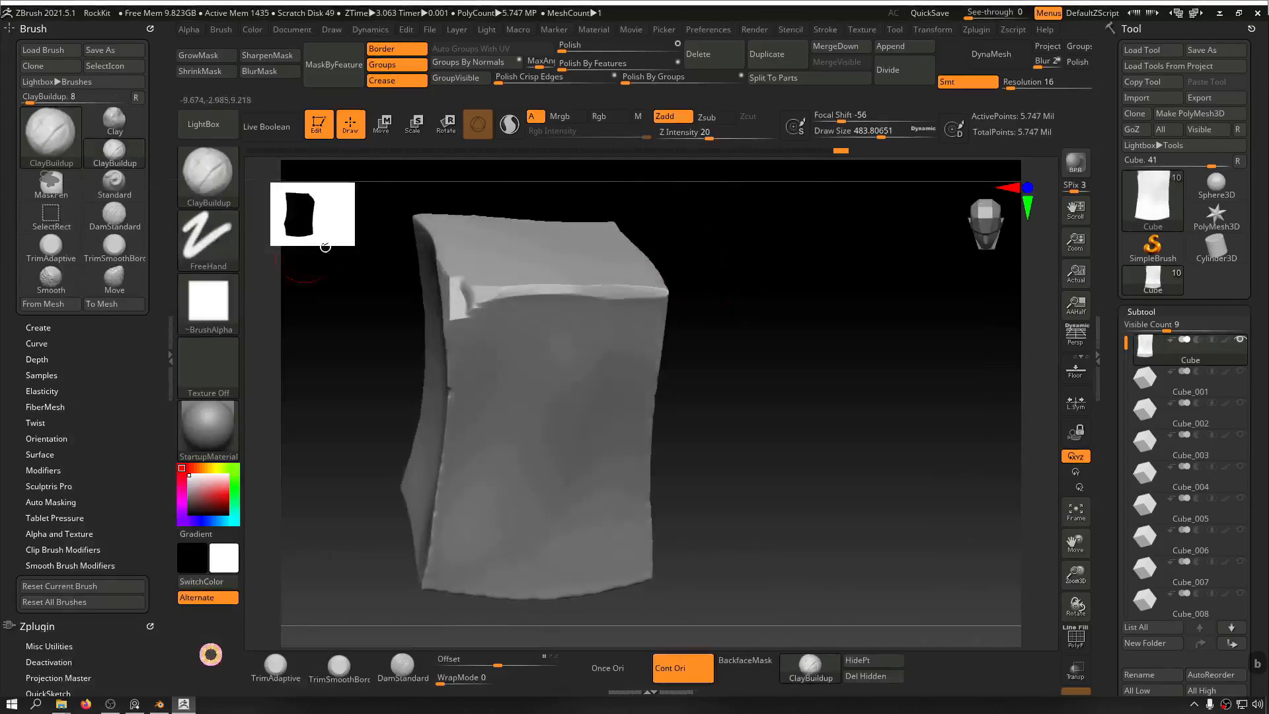
alt+drag(789, 256, 826, 282)
click(196, 192)
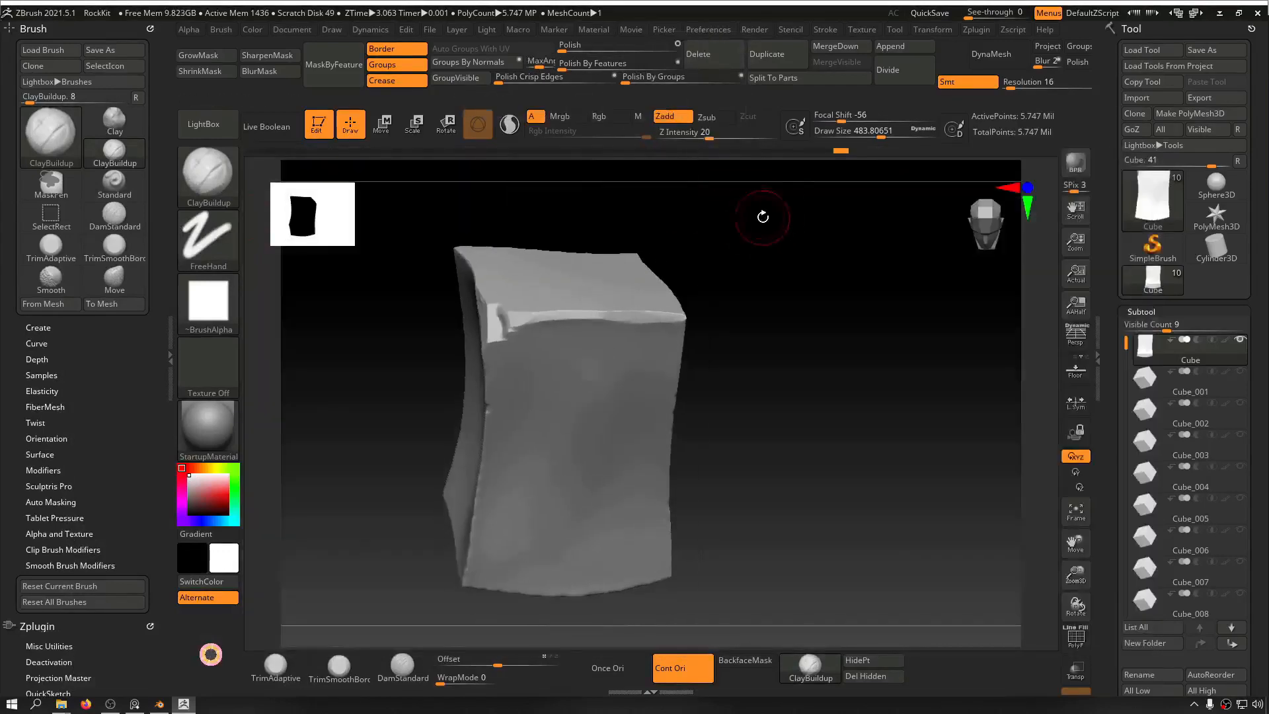
drag(728, 221, 846, 216)
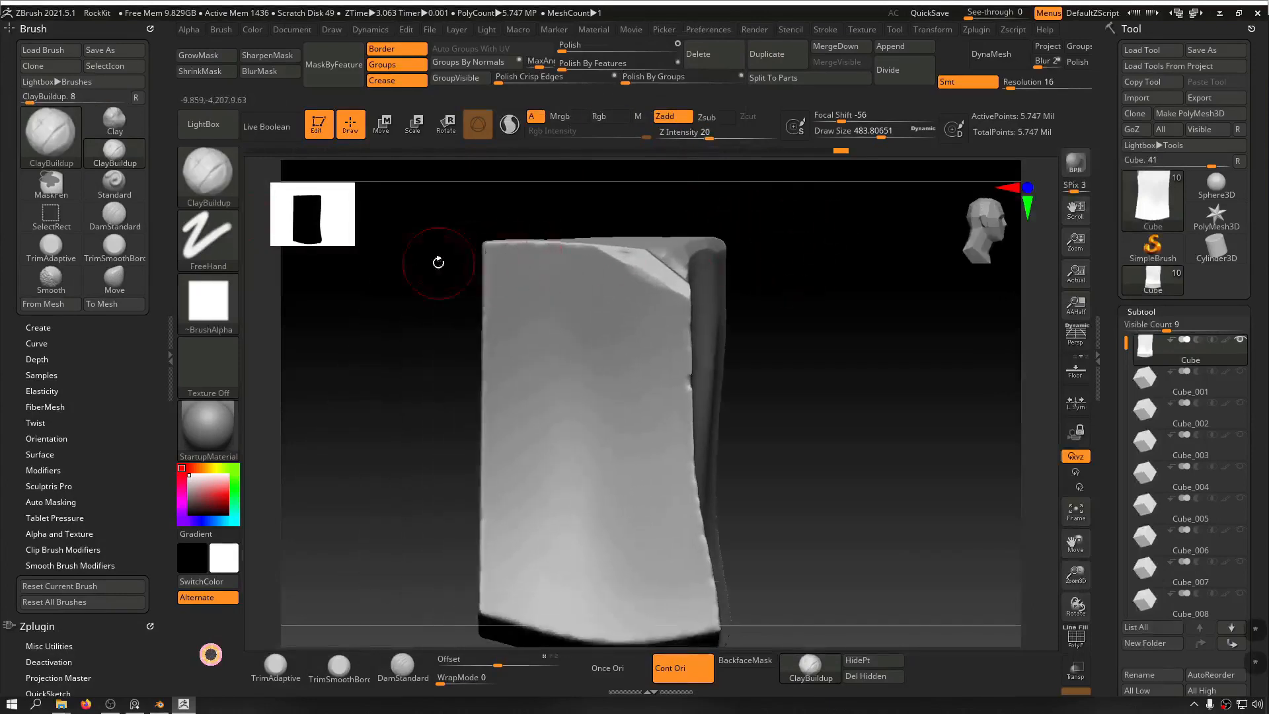
drag(438, 263, 507, 272)
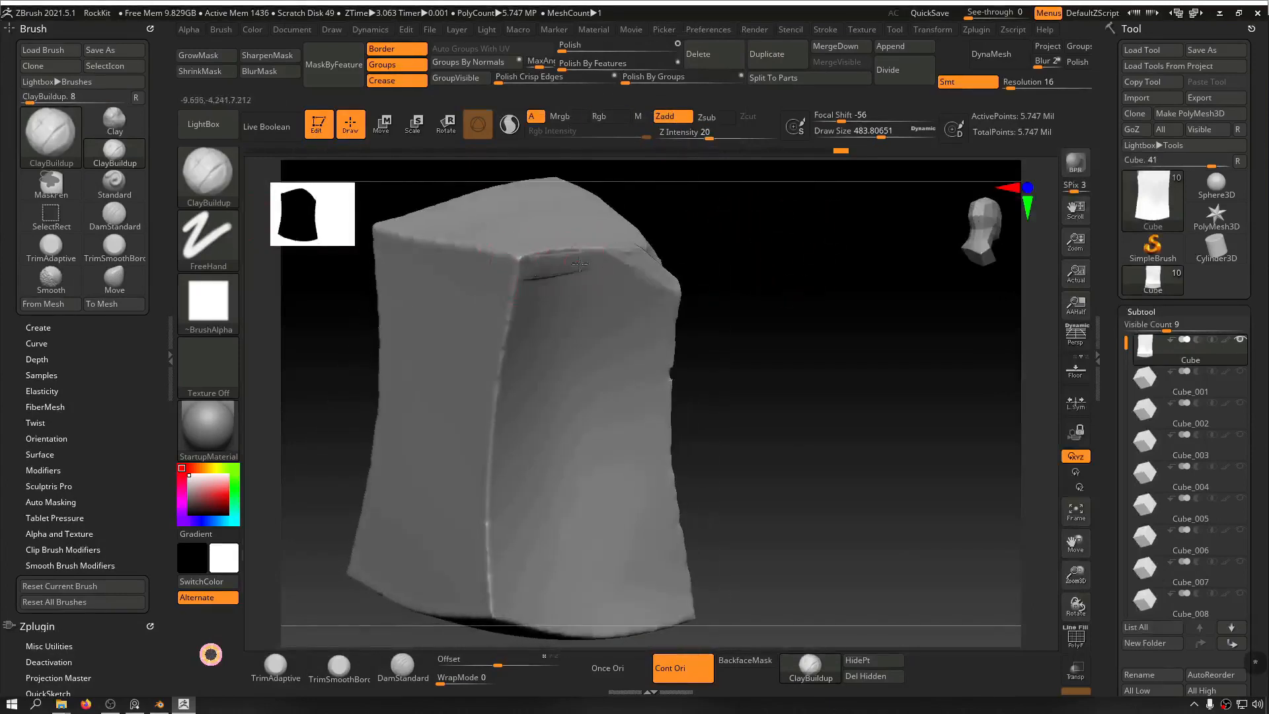
drag(586, 265, 625, 282)
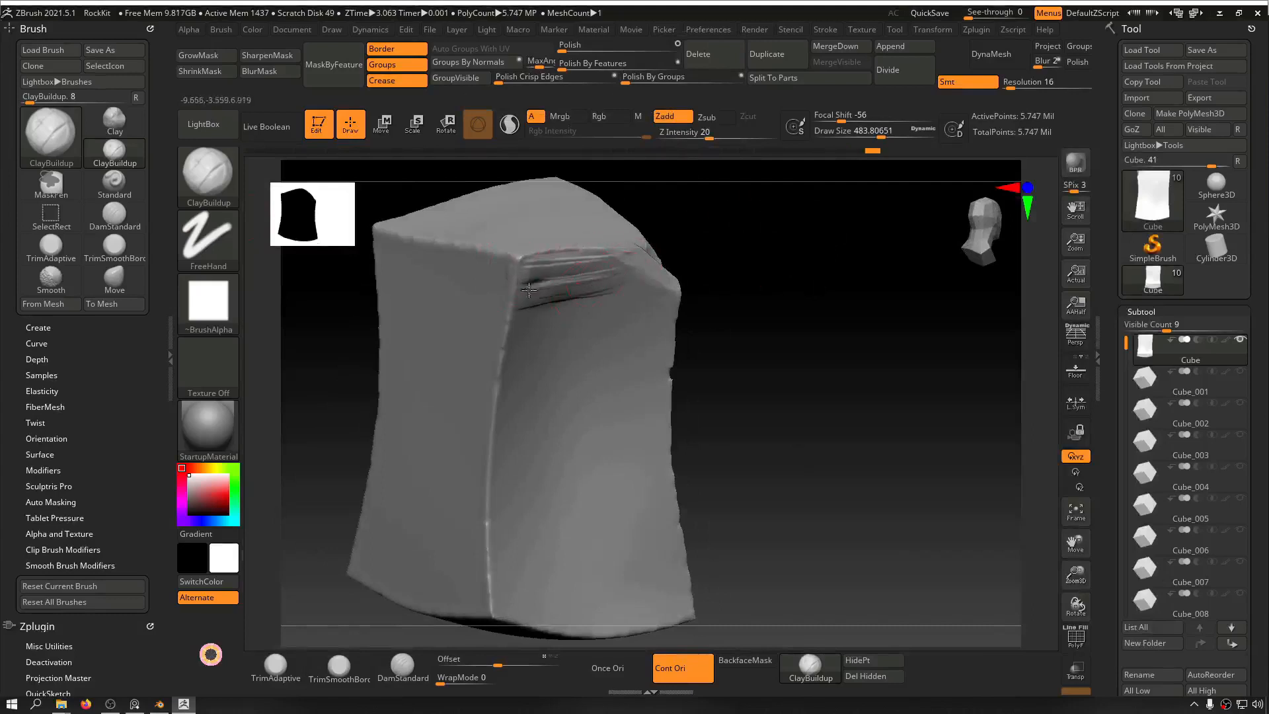
key(shift)
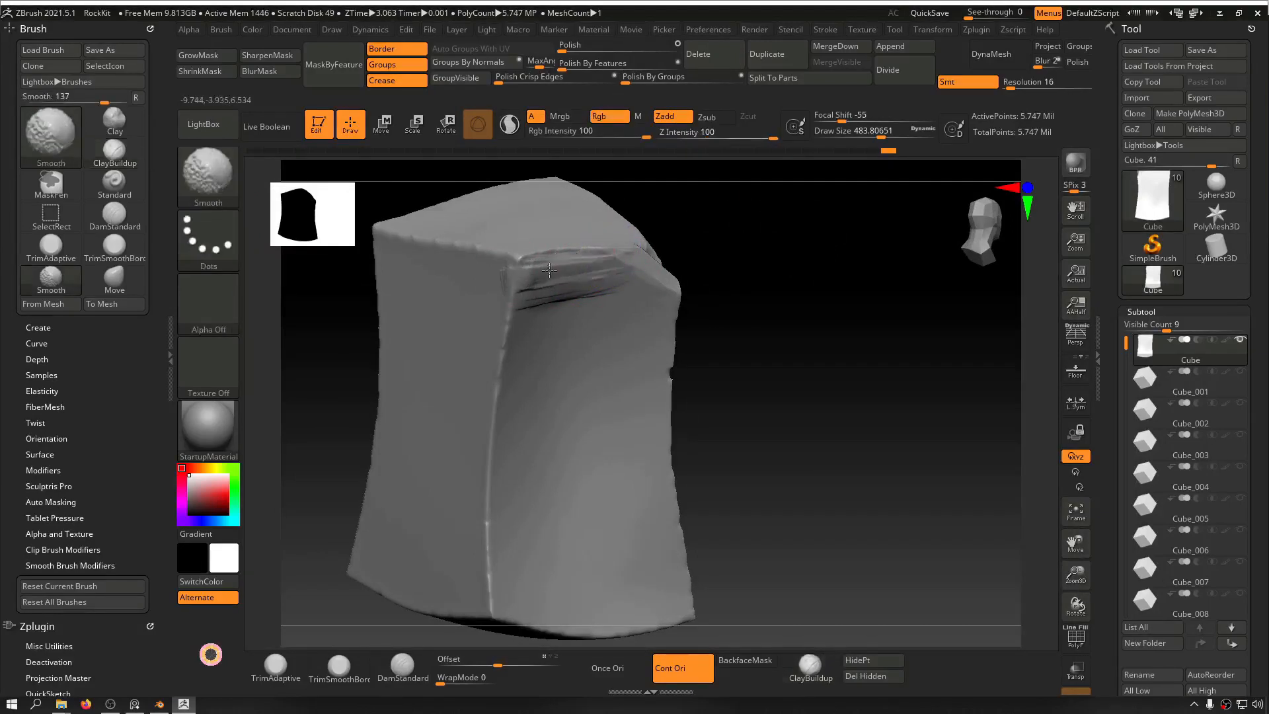
shift+drag(771, 275, 745, 247)
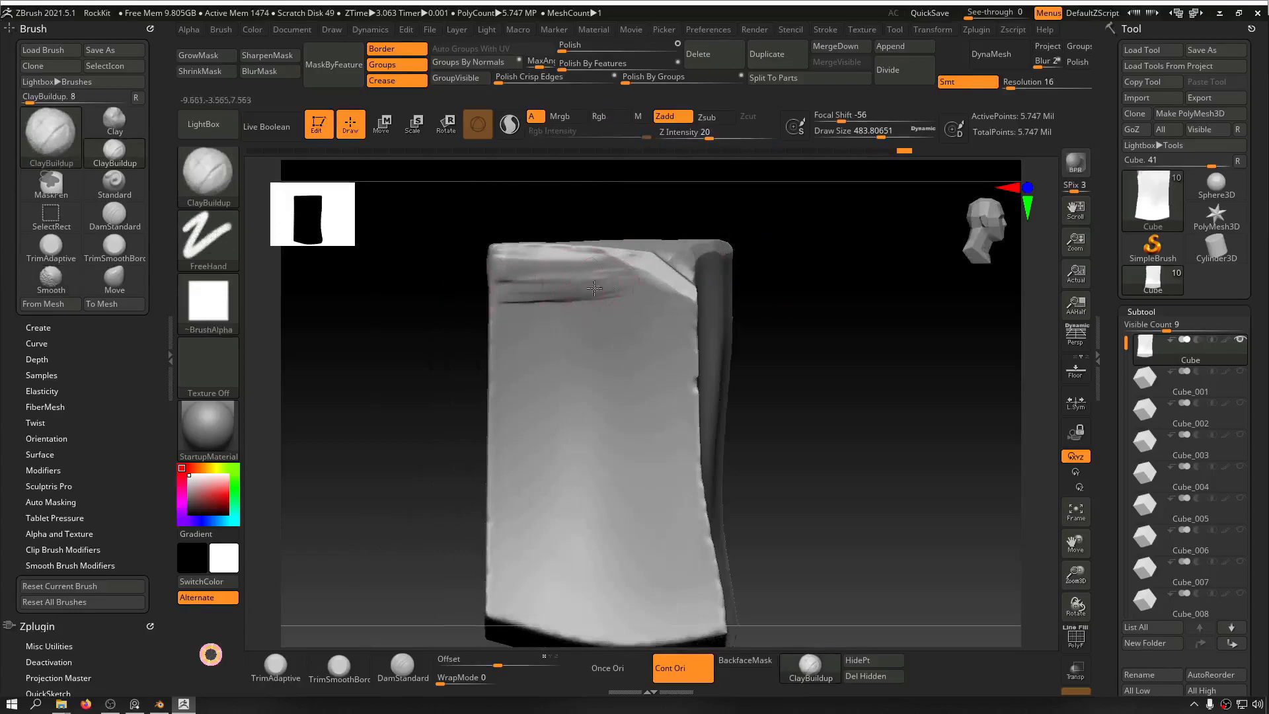
mouse_move(594, 288)
mouse_down()
mouse_move(520, 311)
mouse_move(552, 298)
mouse_up()
Step: Enlarge the ClayBuildup brush to about 988 and build up clay down the upper half of the adjacent vertical edge, smoothing it
key(s)
mouse_move(592, 297)
mouse_down()
mouse_move(505, 317)
mouse_move(567, 271)
mouse_move(497, 291)
mouse_move(506, 330)
mouse_move(477, 374)
mouse_move(499, 426)
mouse_up()
mouse_move(450, 413)
mouse_down()
mouse_move(486, 404)
mouse_move(385, 400)
mouse_move(474, 411)
mouse_move(473, 341)
mouse_up()
key(shift)
drag(473, 274, 496, 241)
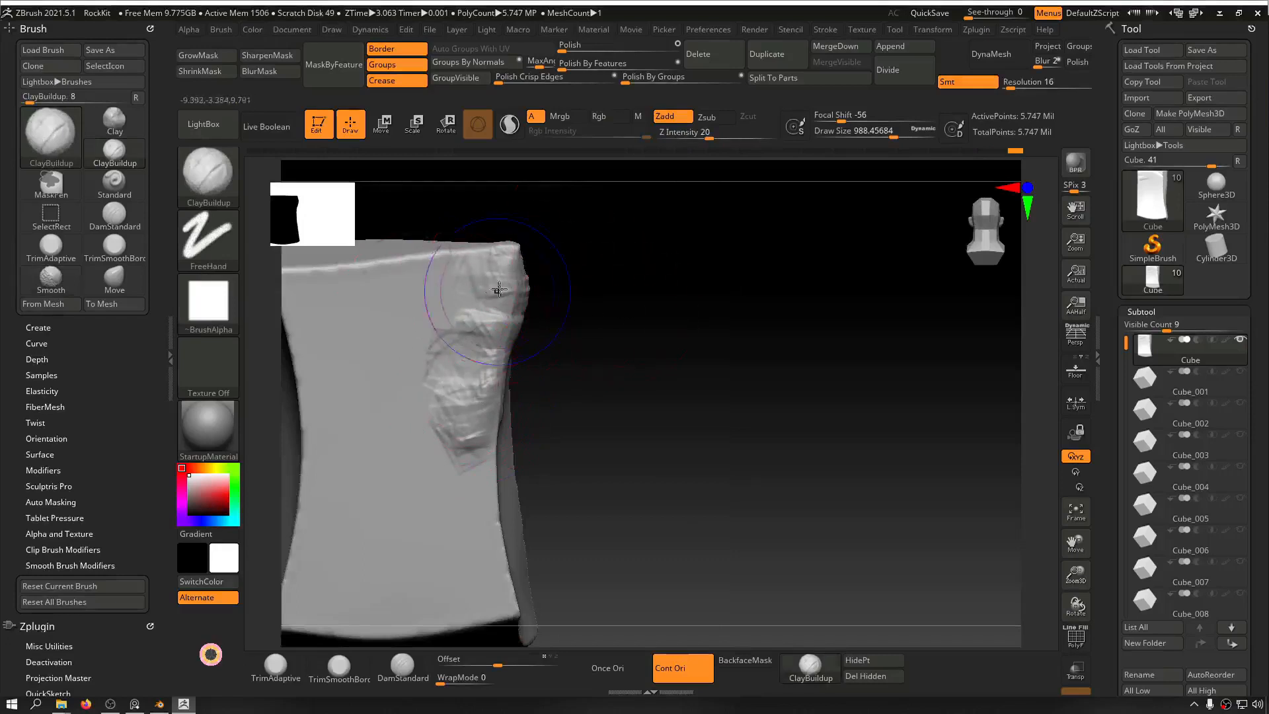
key(shift)
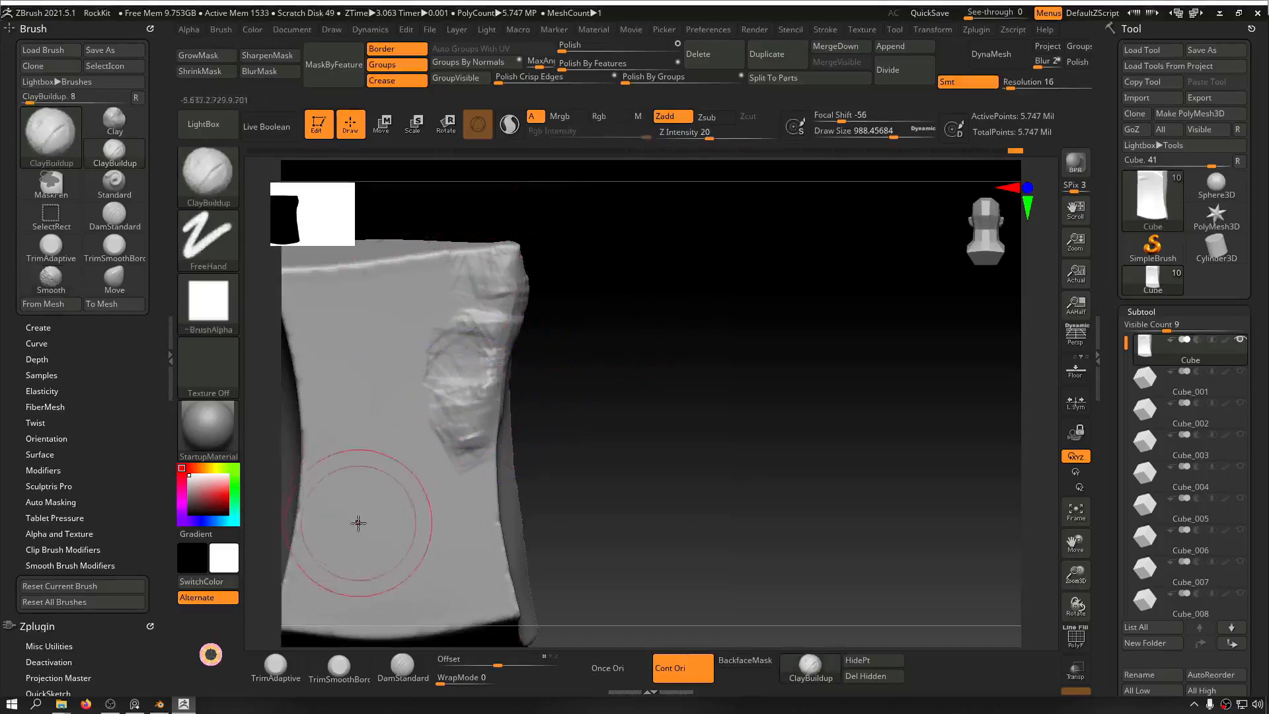
Step: Flatten the built-up clay around the upper corner with the TrimSmoothBorder brush, using Alpha 28 and a draw size of about 615
click(339, 665)
key(s)
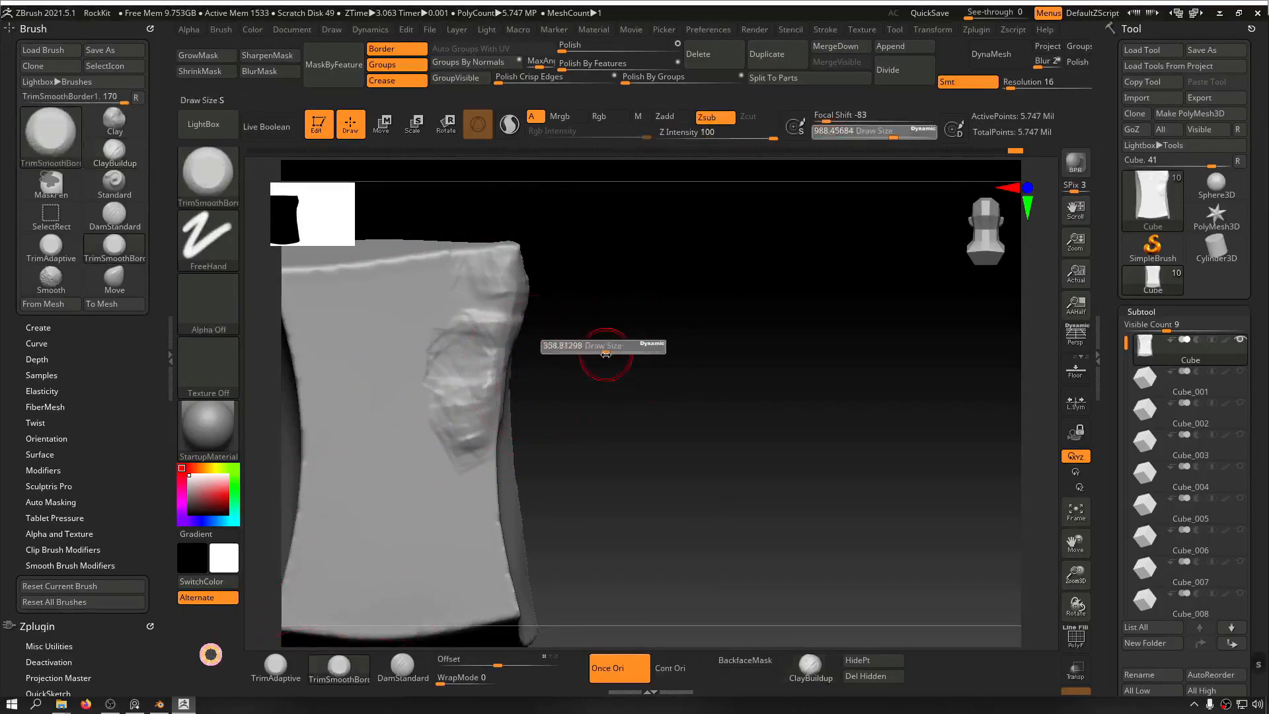
click(213, 315)
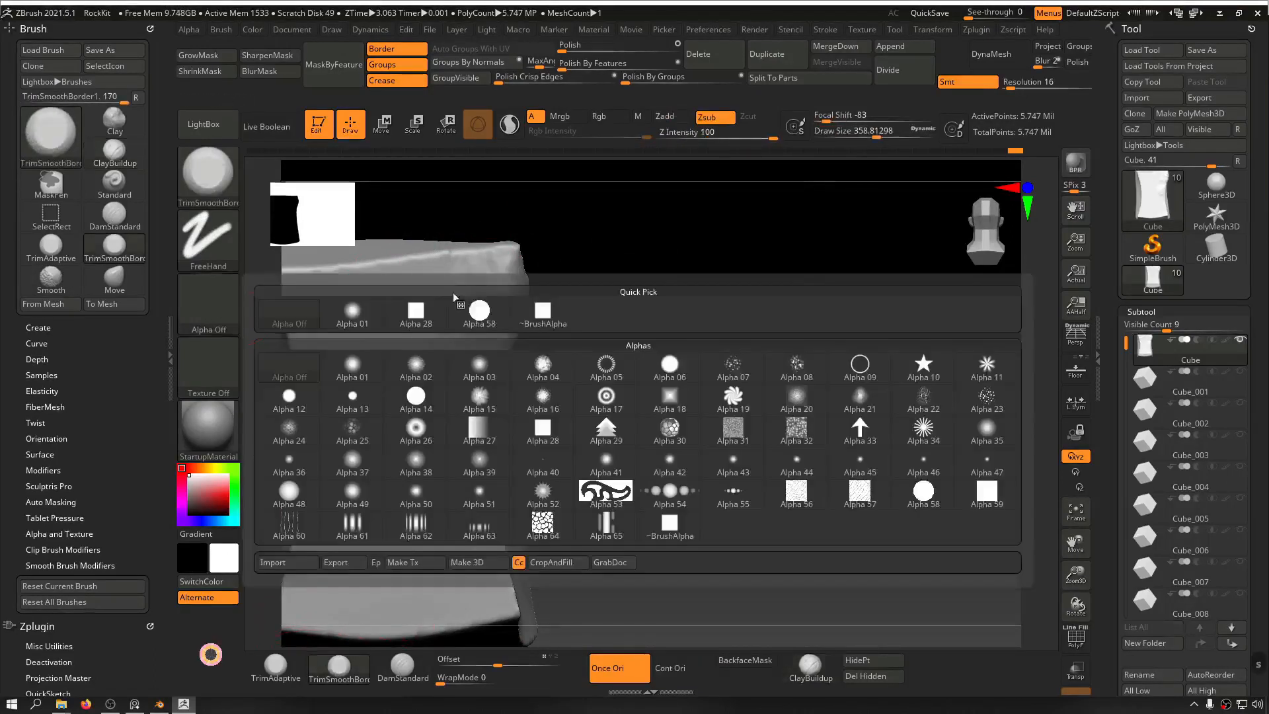
click(417, 318)
key(s)
drag(650, 313, 658, 314)
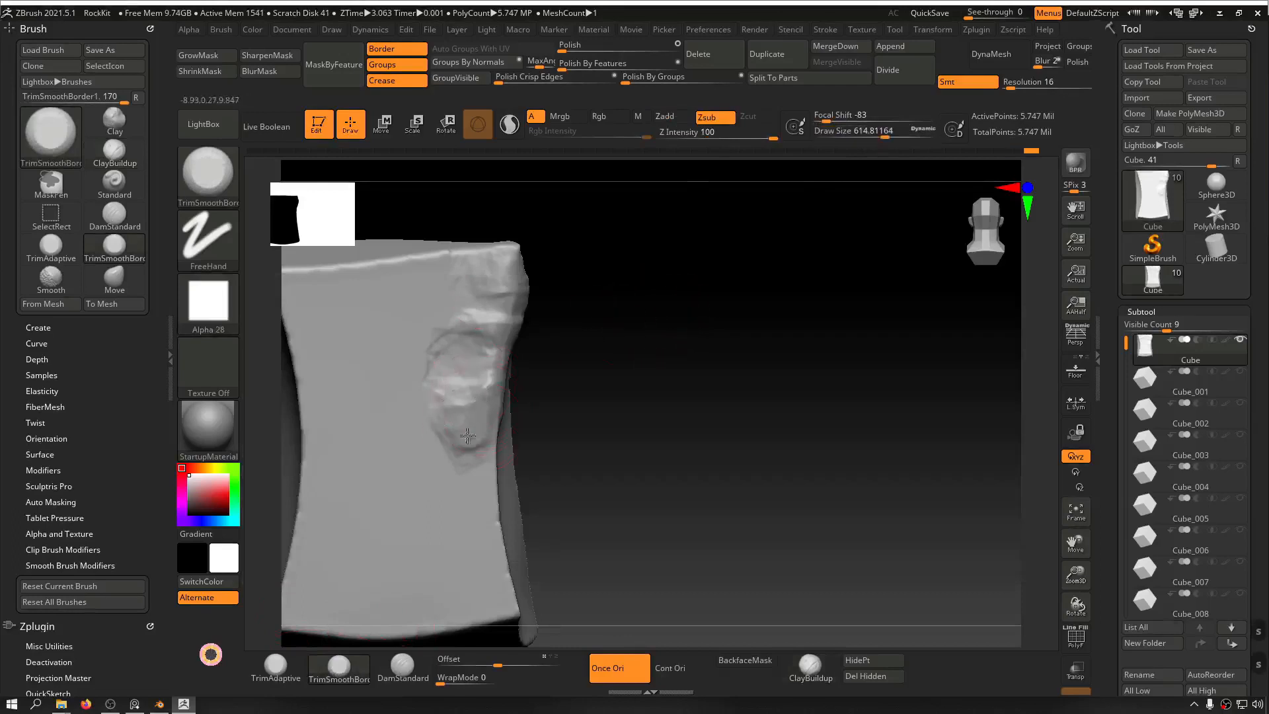
mouse_move(467, 435)
mouse_down()
mouse_move(459, 311)
mouse_move(496, 300)
mouse_move(477, 271)
mouse_move(497, 264)
mouse_move(489, 323)
mouse_move(505, 305)
mouse_up()
mouse_move(625, 286)
mouse_down()
mouse_move(528, 311)
mouse_move(509, 297)
mouse_move(578, 283)
mouse_move(547, 317)
mouse_up()
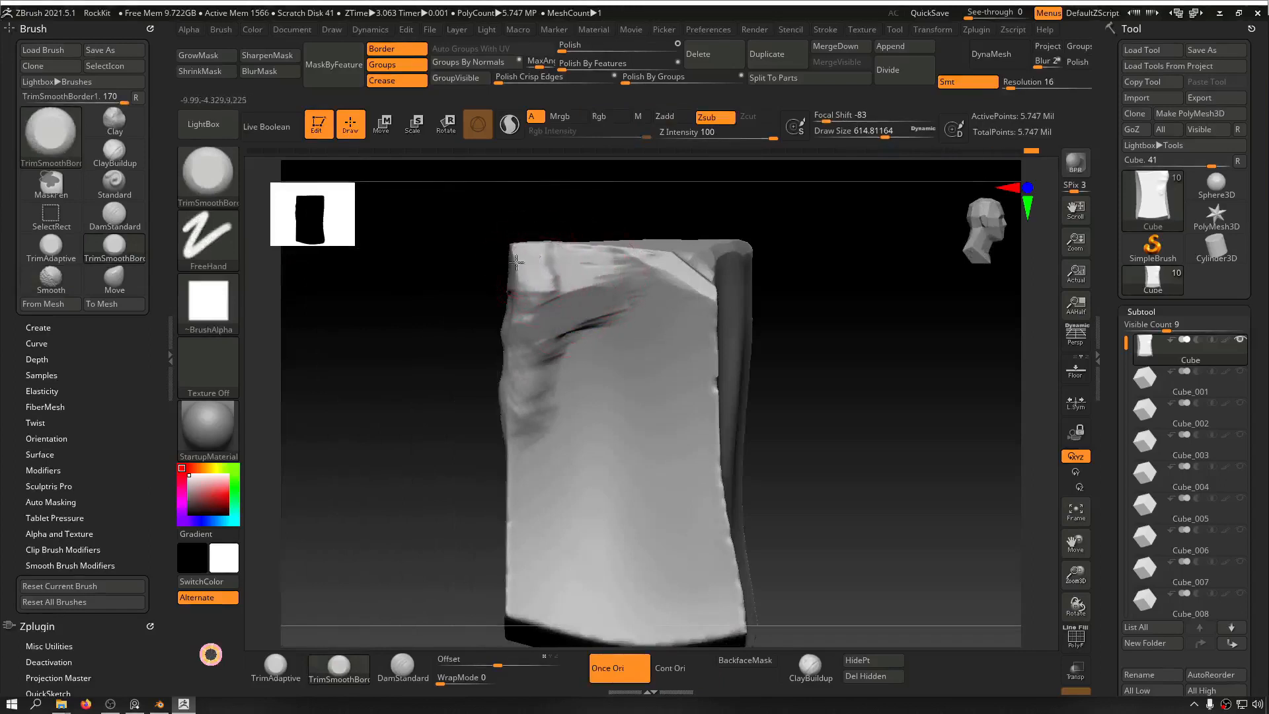
drag(427, 249, 442, 320)
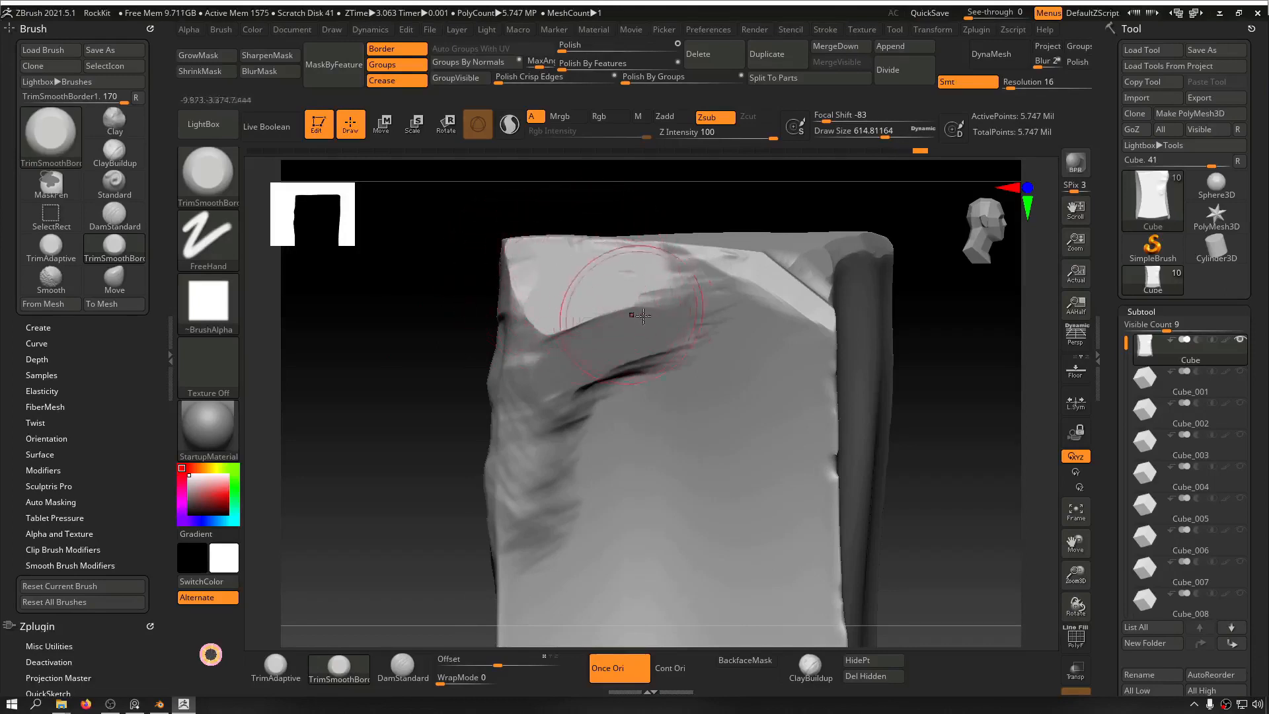
Step: Trim the built-up clay down the upper half of the block's vertical edge into flat facets with the TrimSmoothBorder brush
mouse_move(422, 343)
mouse_down()
mouse_move(345, 371)
mouse_move(438, 314)
mouse_up()
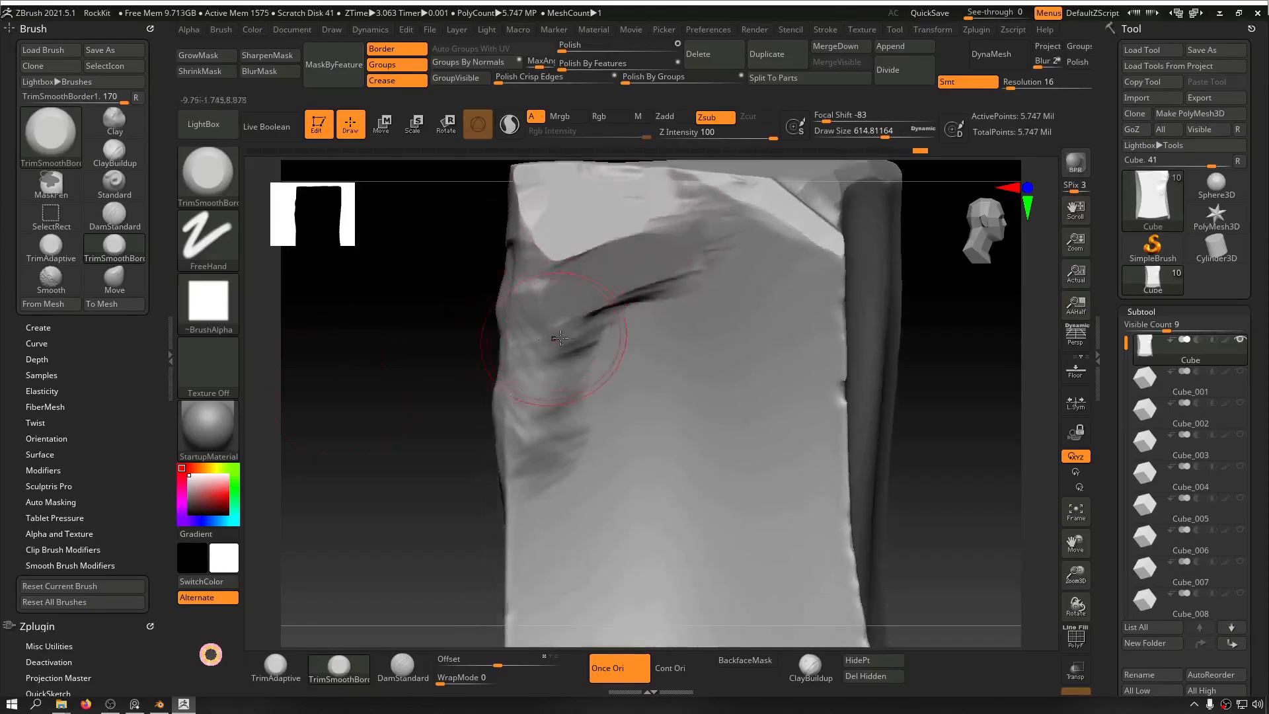
mouse_move(563, 348)
mouse_down()
mouse_move(539, 386)
mouse_move(519, 338)
mouse_move(529, 290)
mouse_move(517, 347)
mouse_move(520, 264)
mouse_up()
drag(396, 336, 459, 312)
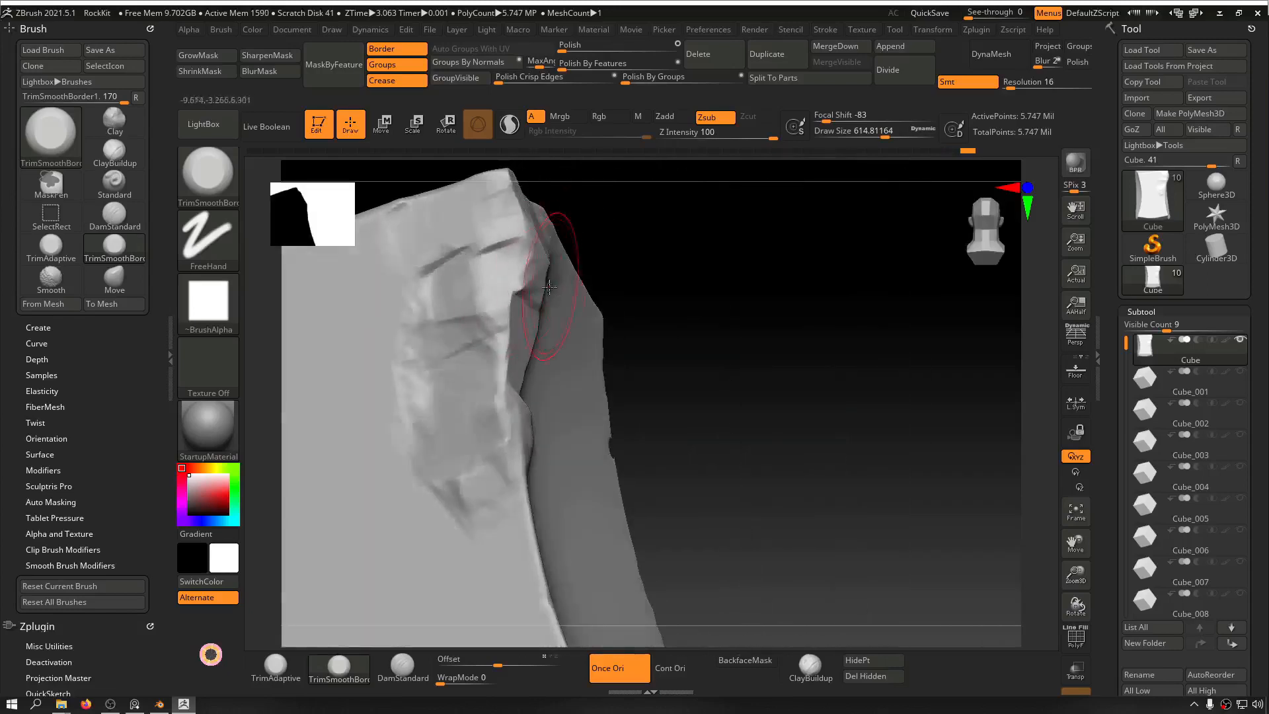
mouse_move(661, 284)
mouse_down()
mouse_move(727, 292)
mouse_move(657, 295)
mouse_up()
mouse_move(450, 310)
mouse_down()
mouse_move(485, 309)
mouse_move(462, 291)
mouse_move(430, 320)
mouse_up()
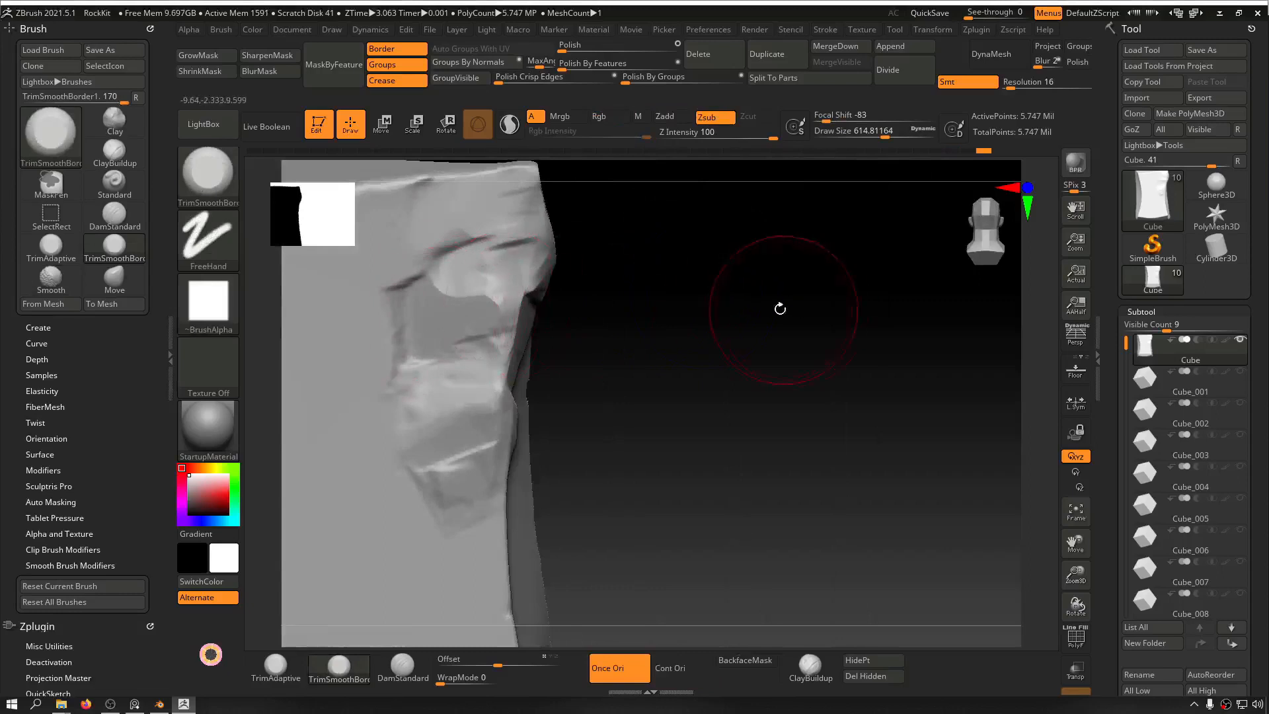
drag(779, 309, 608, 313)
mouse_move(505, 418)
mouse_down()
mouse_move(495, 401)
mouse_move(476, 435)
mouse_move(494, 370)
mouse_move(484, 437)
mouse_move(486, 384)
mouse_up()
key(f)
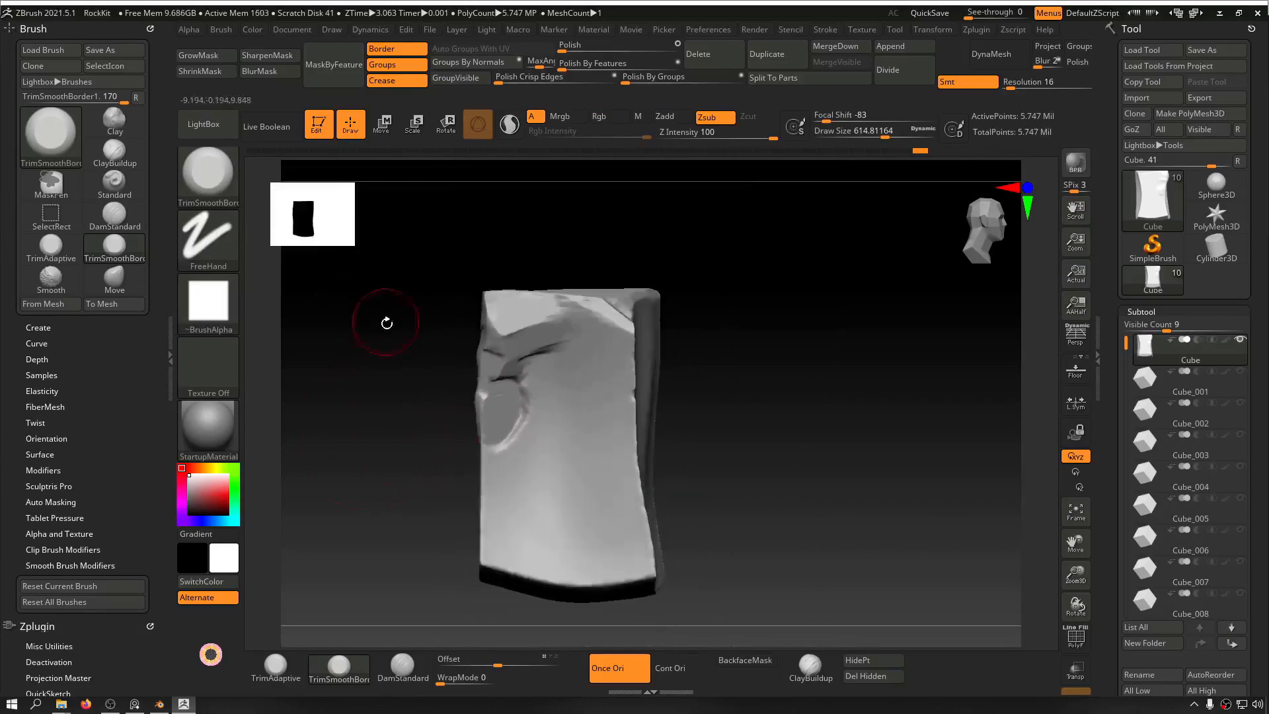
drag(385, 317, 529, 292)
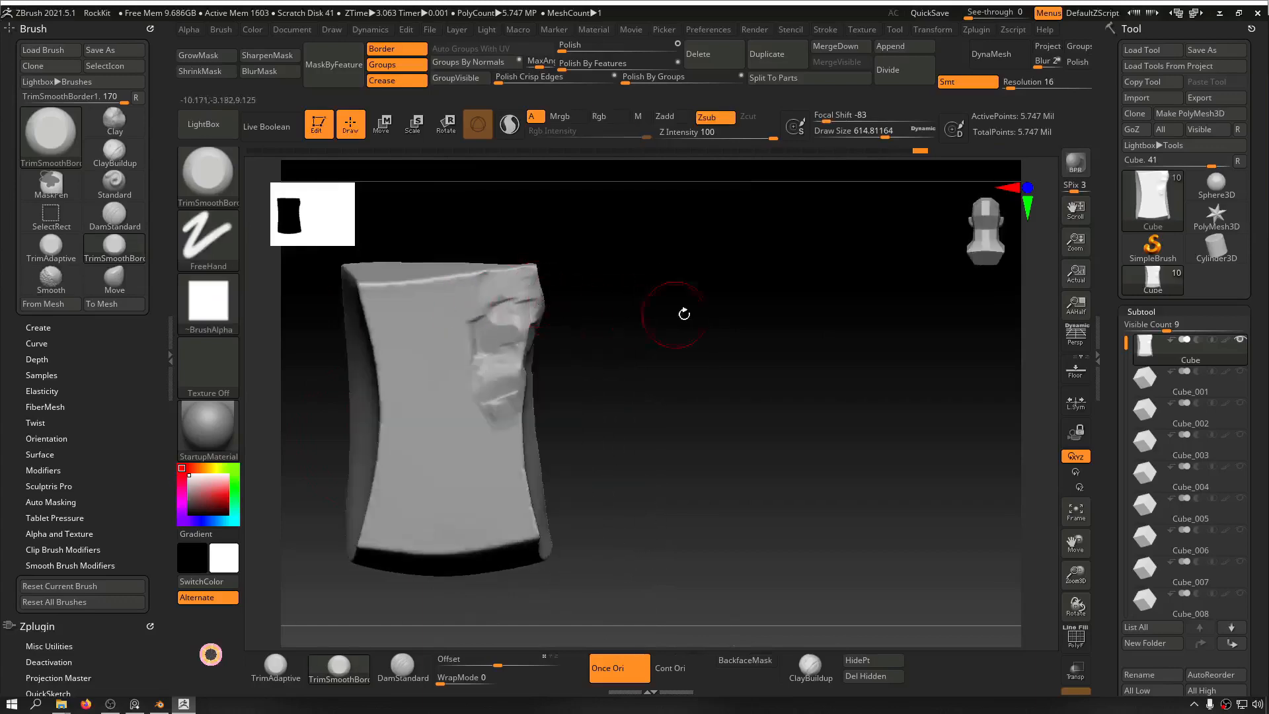
drag(683, 313, 595, 330)
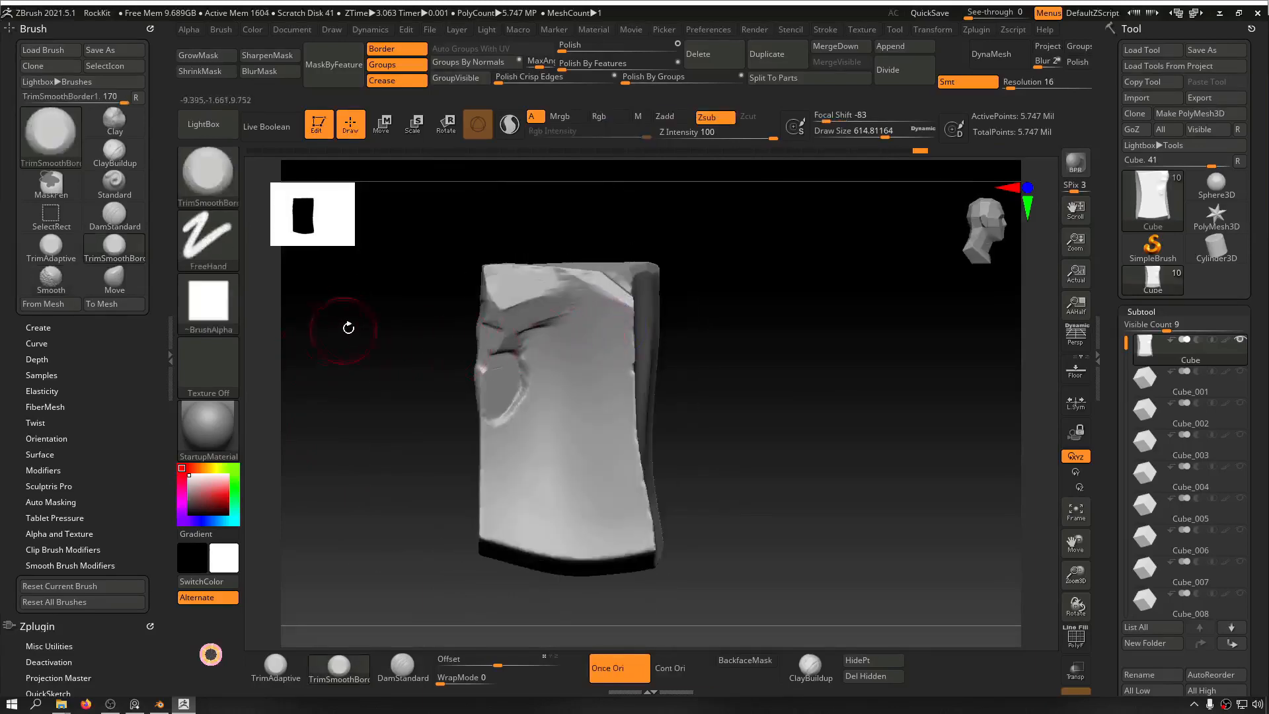
Step: Build up clay across the lower part of the block's narrow face with the ClayBuildup brush at a draw size of about 890
key(b)
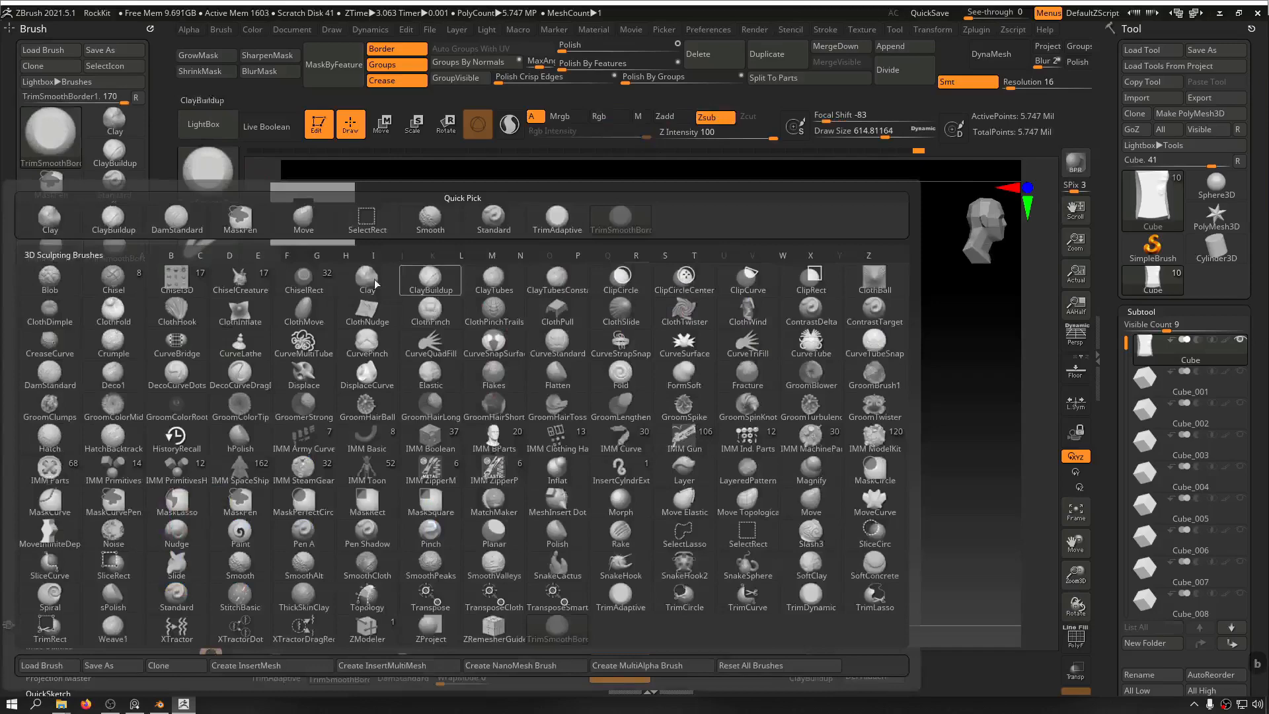
click(113, 218)
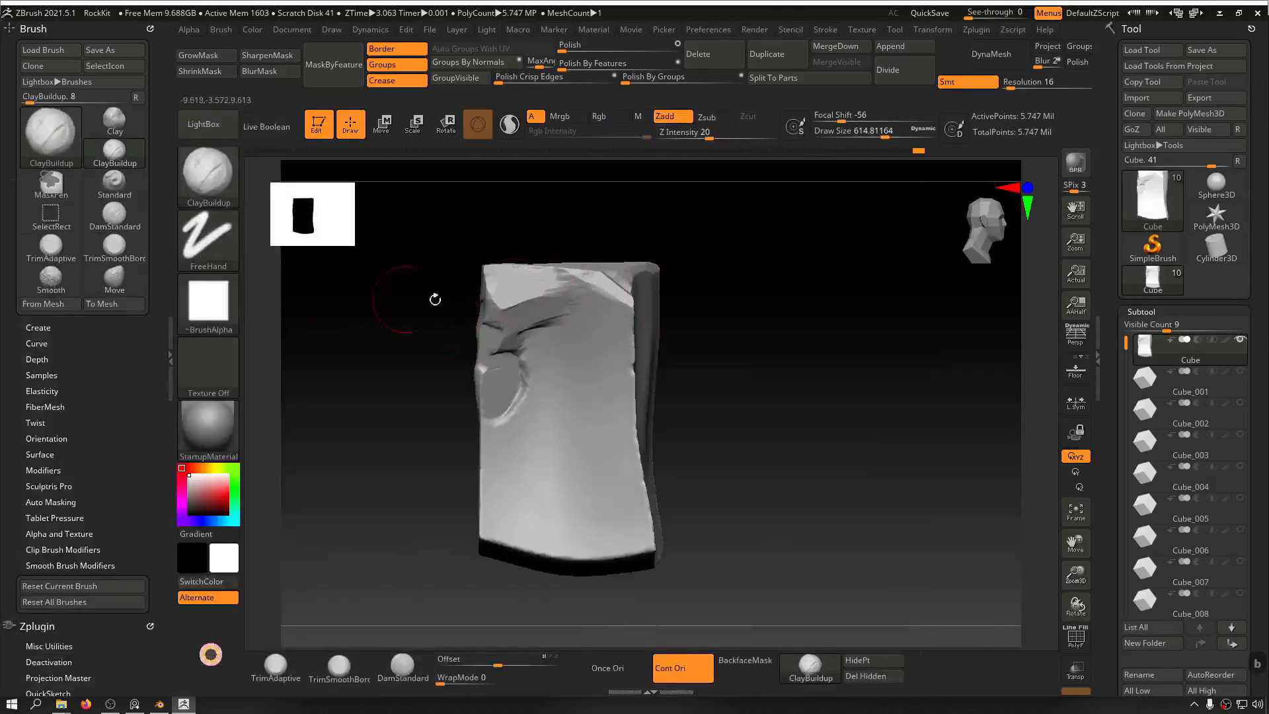
key(b)
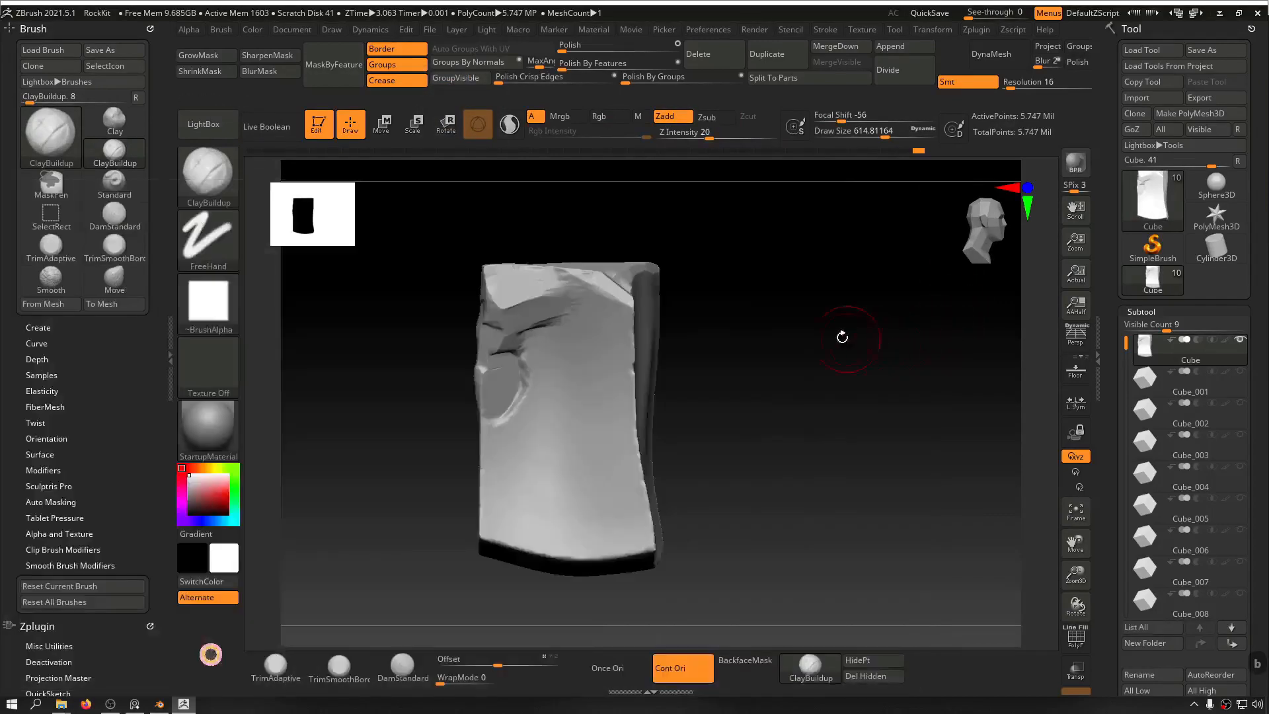
alt+drag(791, 322, 792, 277)
key(s)
drag(765, 349, 777, 290)
mouse_move(621, 453)
mouse_down()
mouse_move(525, 473)
mouse_move(567, 419)
mouse_move(516, 397)
mouse_move(504, 362)
mouse_move(490, 371)
mouse_up()
mouse_move(569, 473)
mouse_down()
mouse_move(585, 492)
mouse_move(633, 496)
mouse_up()
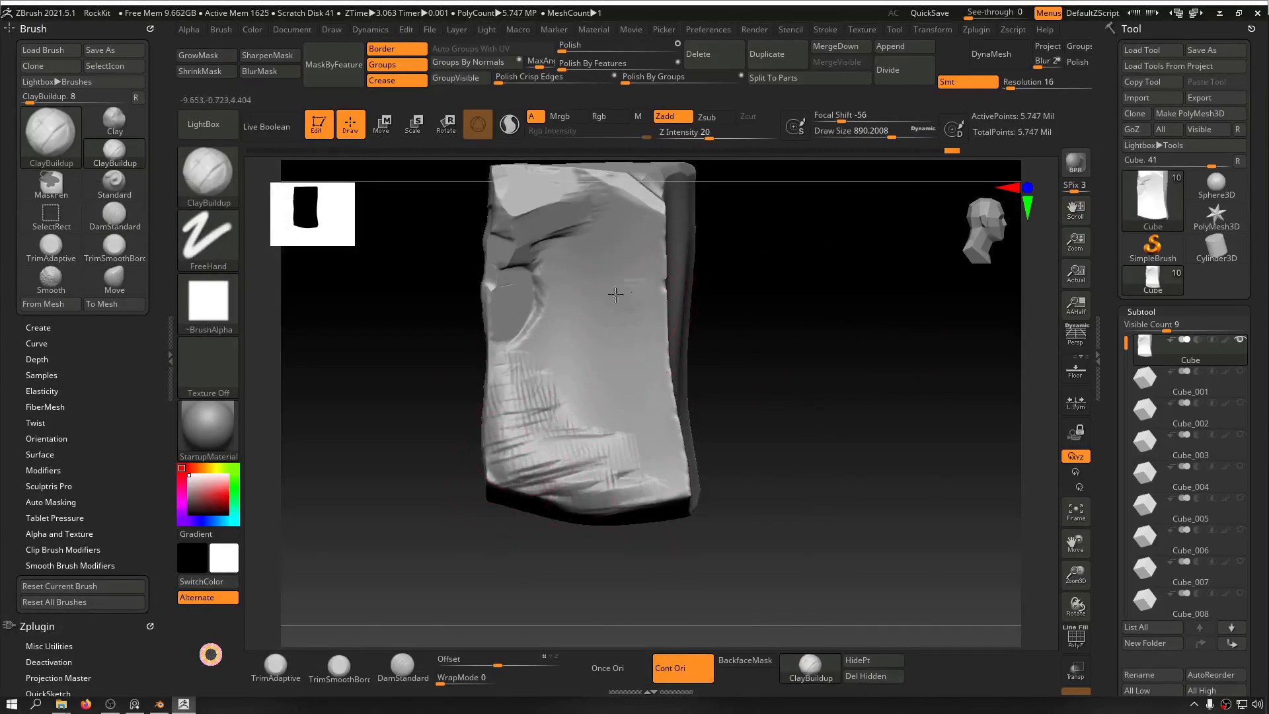
Step: Build up a thick band of clay down the far vertical edge of the narrow face with the ClayBuildup brush
mouse_move(648, 300)
mouse_down()
mouse_move(631, 351)
mouse_move(659, 427)
mouse_up()
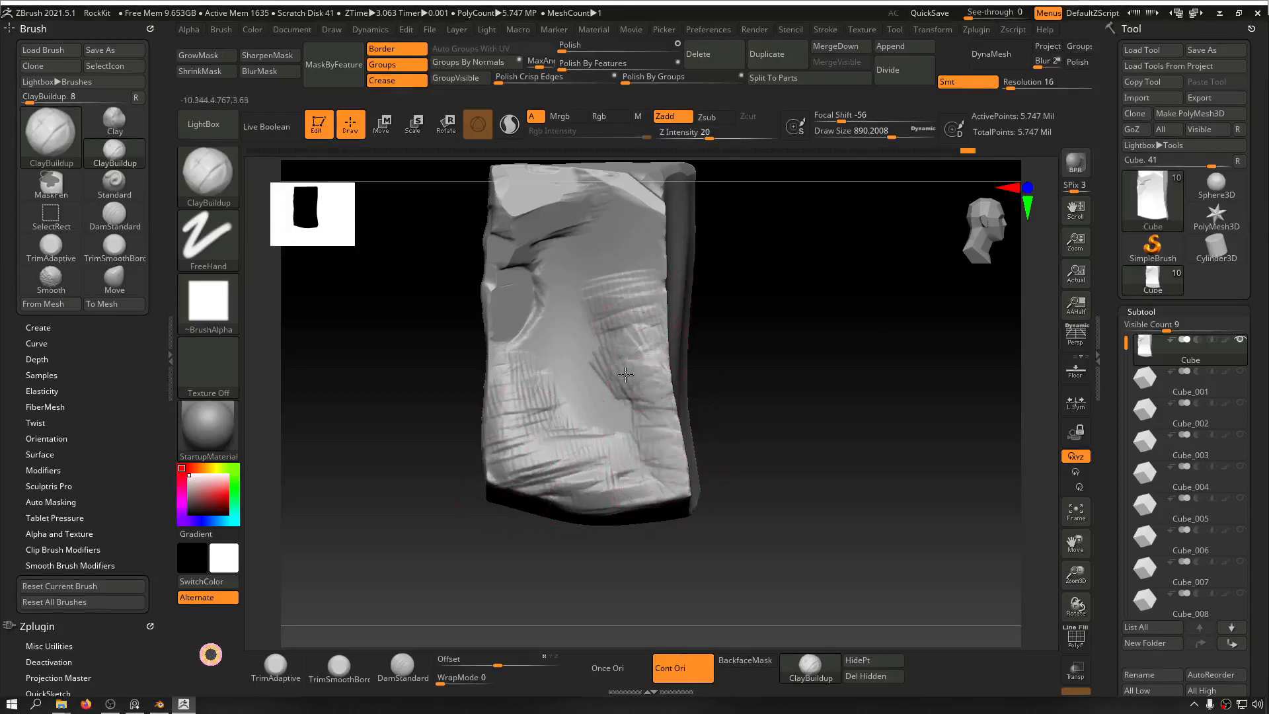
mouse_move(614, 337)
mouse_down()
mouse_move(603, 299)
mouse_move(635, 257)
mouse_move(611, 250)
mouse_move(627, 286)
mouse_move(614, 327)
mouse_move(631, 311)
mouse_move(621, 357)
mouse_move(644, 390)
mouse_move(648, 347)
mouse_move(585, 291)
mouse_move(666, 314)
mouse_up()
mouse_move(774, 302)
mouse_down()
mouse_move(827, 306)
mouse_move(674, 344)
mouse_up()
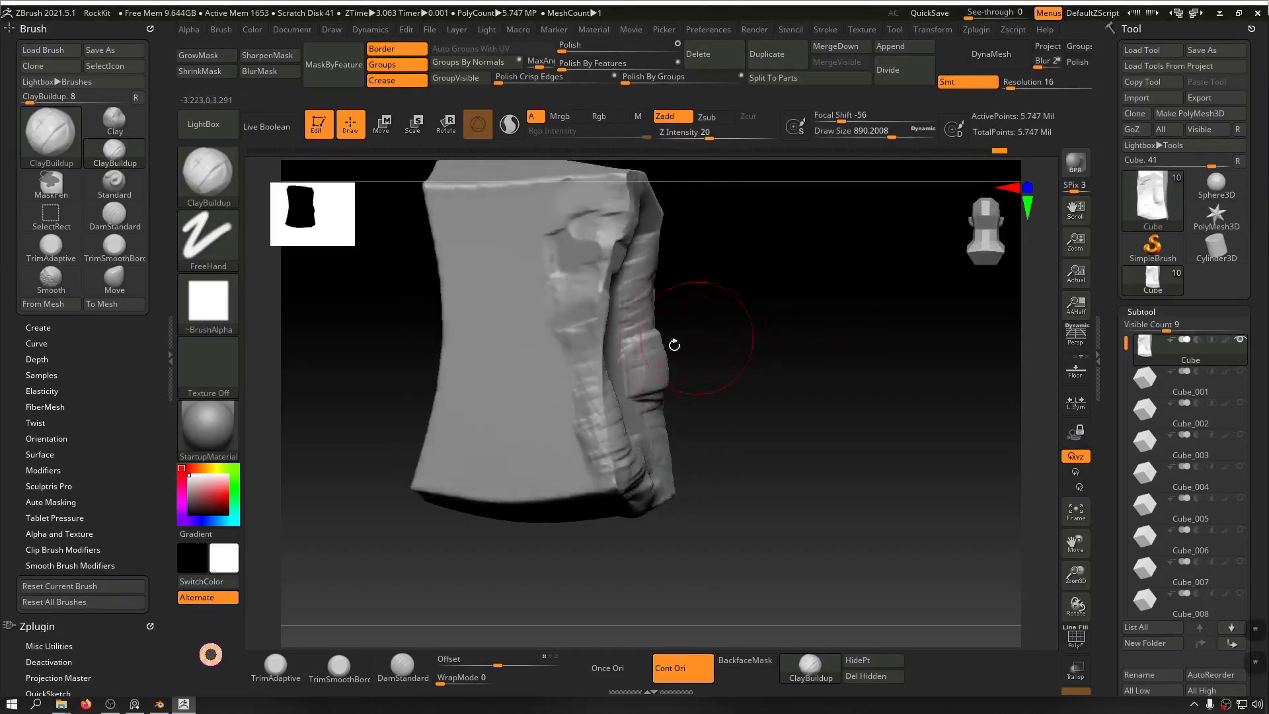
drag(777, 316, 760, 317)
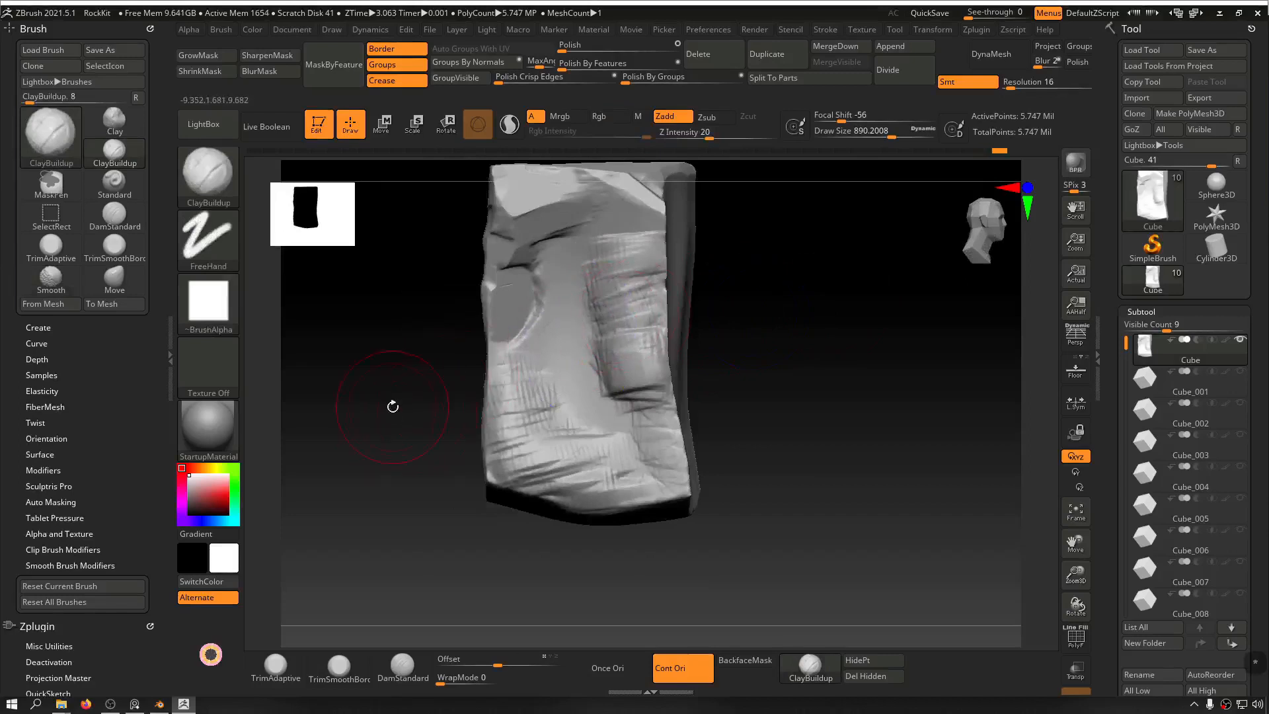
Step: Fill the middle of the narrow face with ClayBuildup strokes and smooth the clay along its far edge
drag(539, 347, 556, 322)
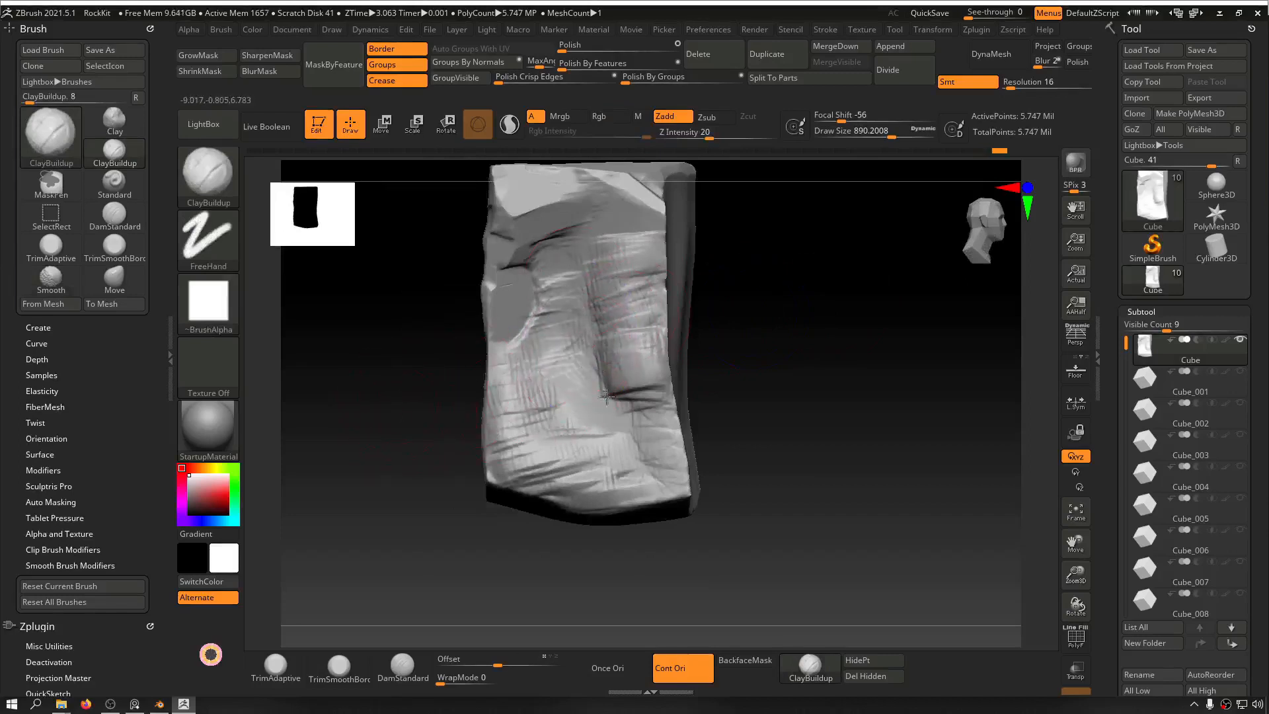
drag(567, 395, 564, 269)
key(shift)
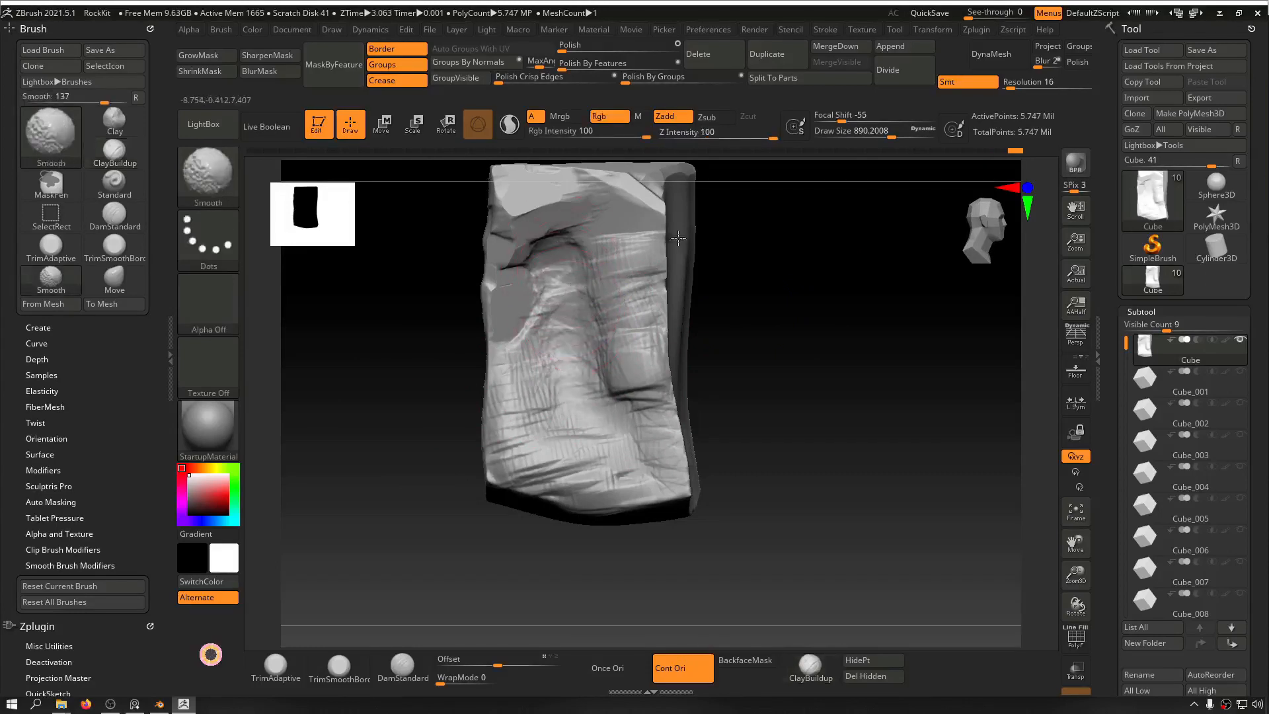
shift+drag(678, 239, 649, 333)
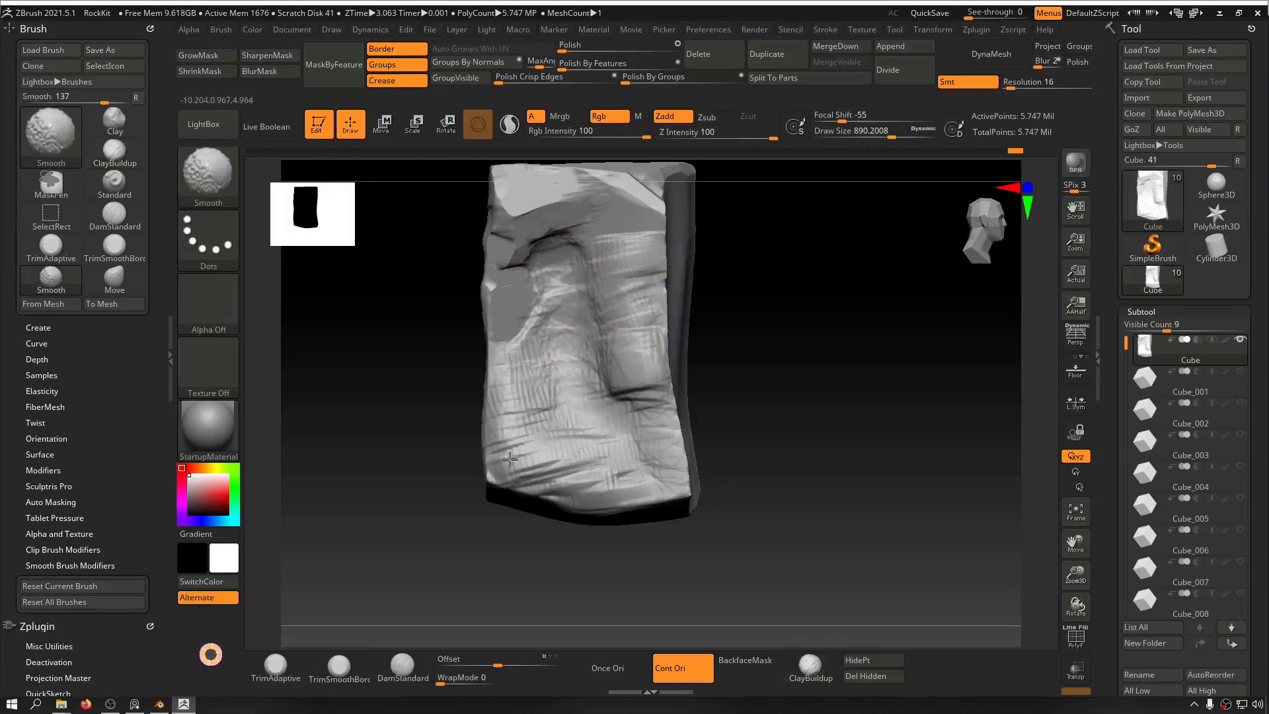
Step: Flatten the raised clay band on the narrow face's far edge into angular planes with the TrimSmoothBorder brush
click(319, 659)
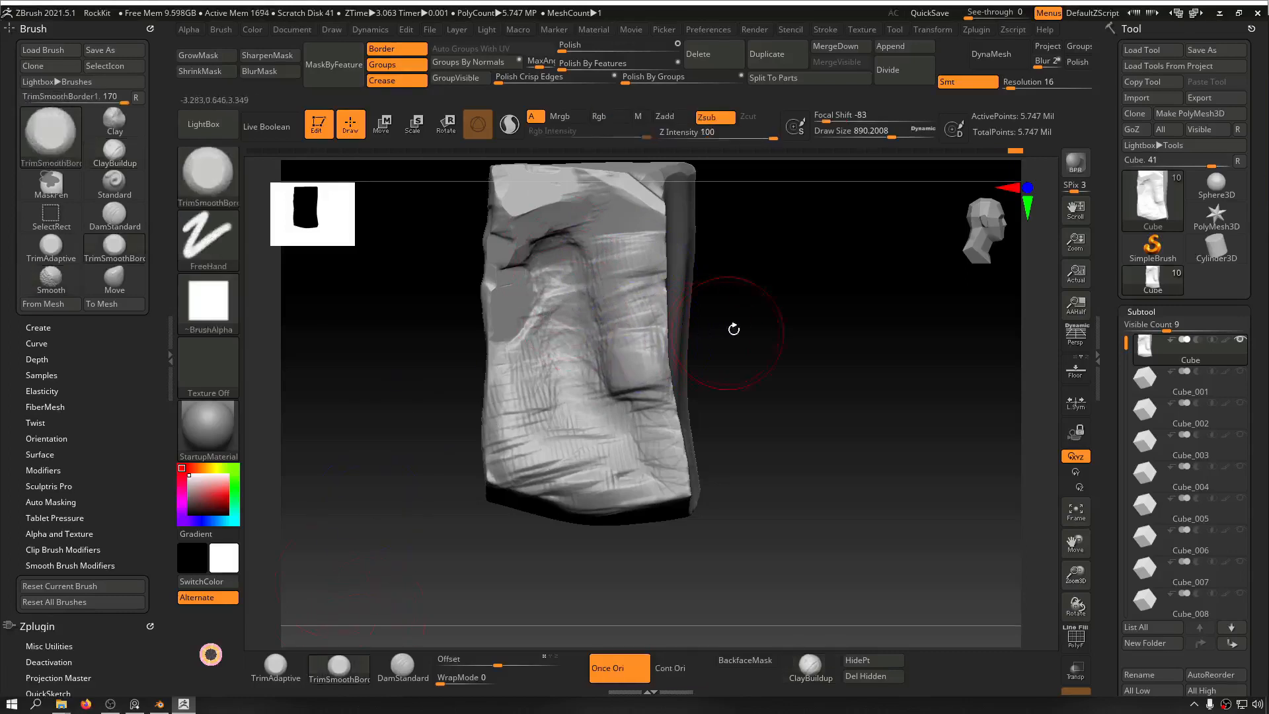
alt+drag(734, 329, 796, 337)
mouse_move(589, 396)
mouse_down()
mouse_move(626, 363)
mouse_move(588, 386)
mouse_up()
drag(775, 310, 756, 331)
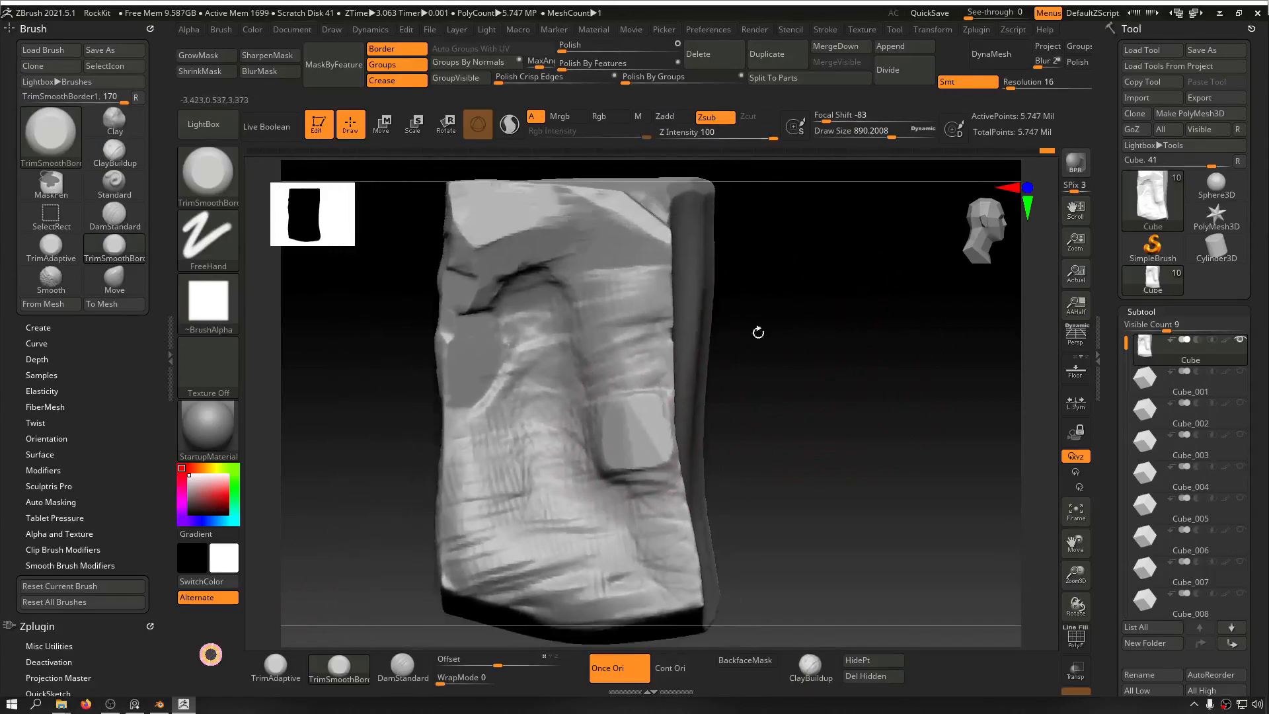
mouse_move(646, 304)
mouse_down()
mouse_move(651, 291)
mouse_move(638, 299)
mouse_up()
drag(727, 290, 787, 286)
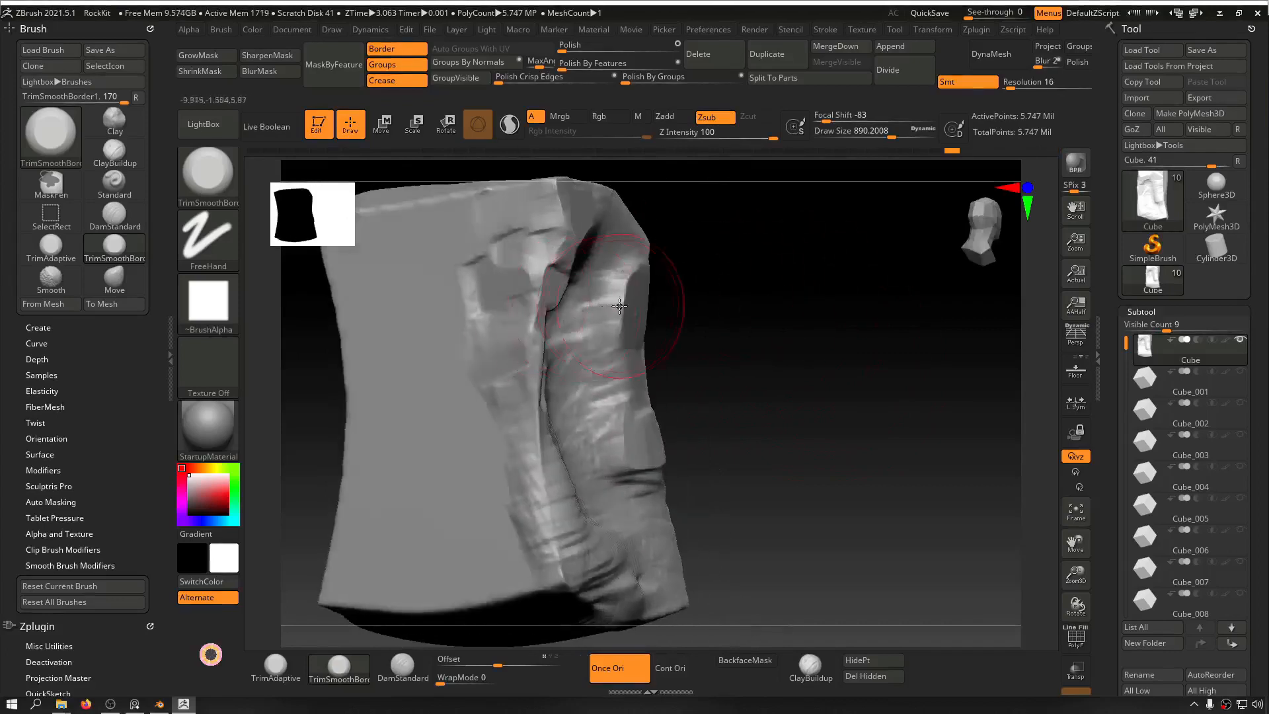
drag(619, 305, 613, 301)
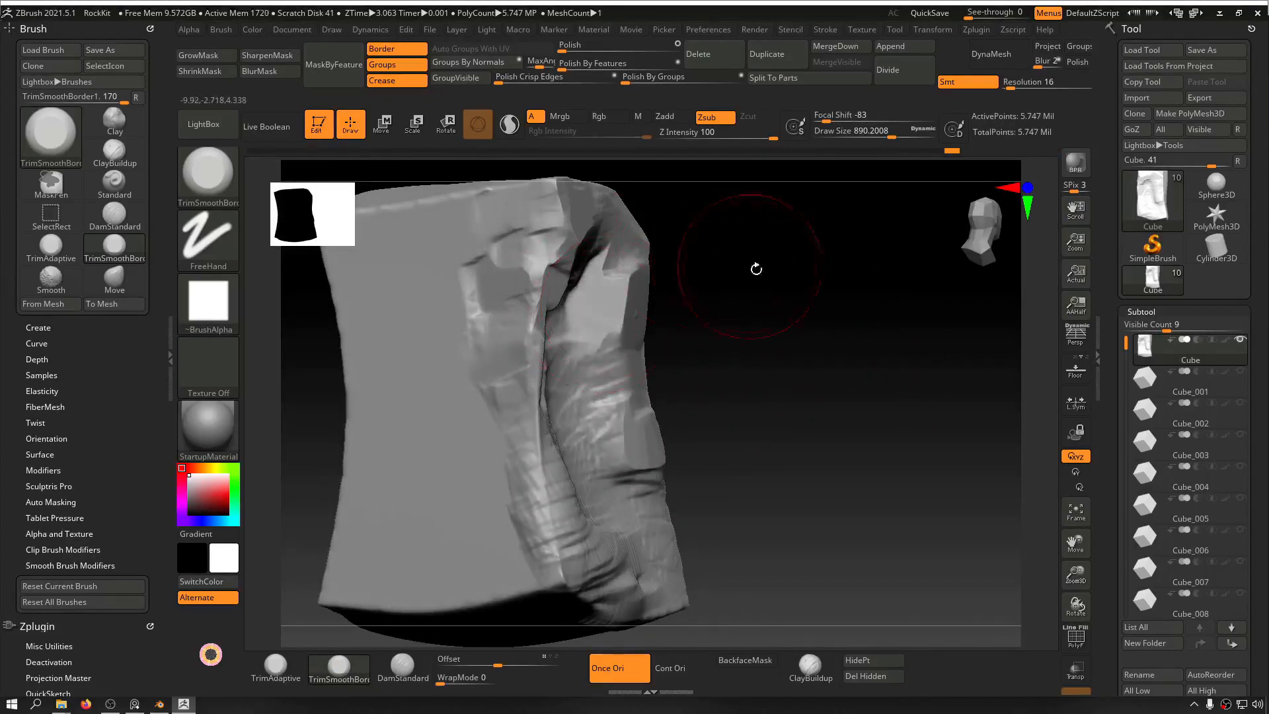
drag(756, 269, 813, 271)
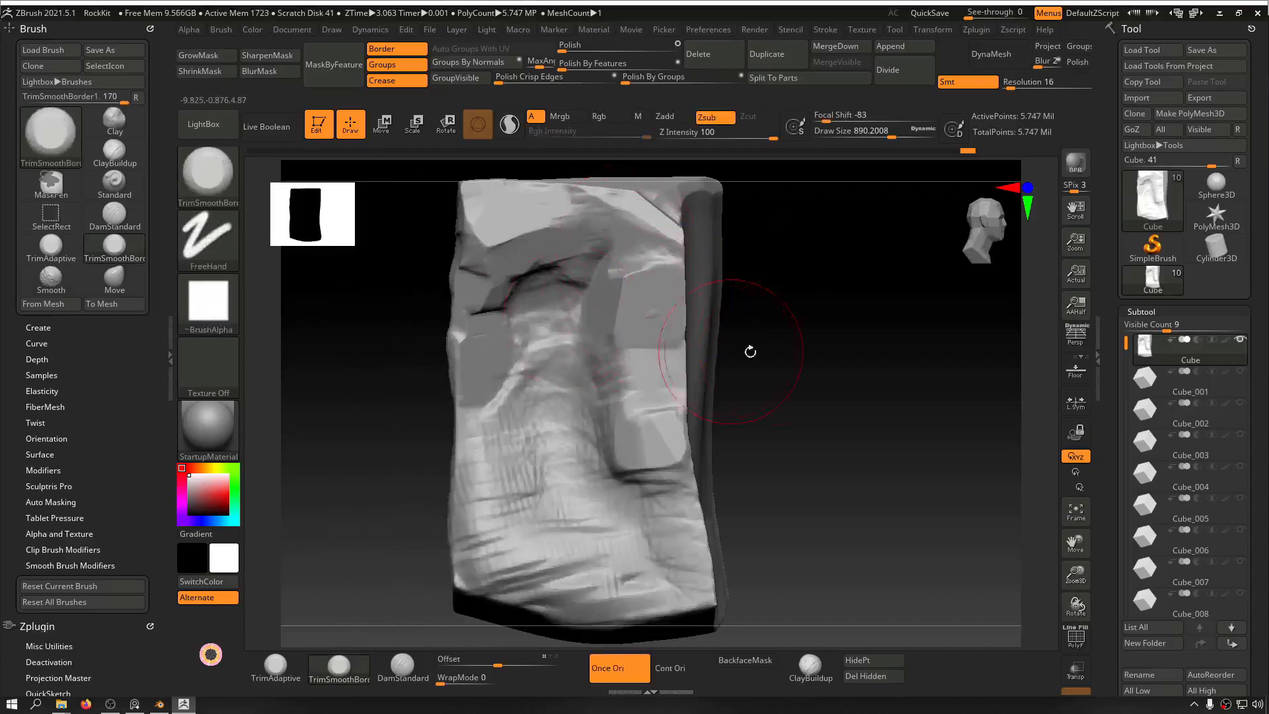
Step: Trim the clay in the middle and lower part of the narrow face into separate flat rock facets
alt+drag(768, 356, 770, 265)
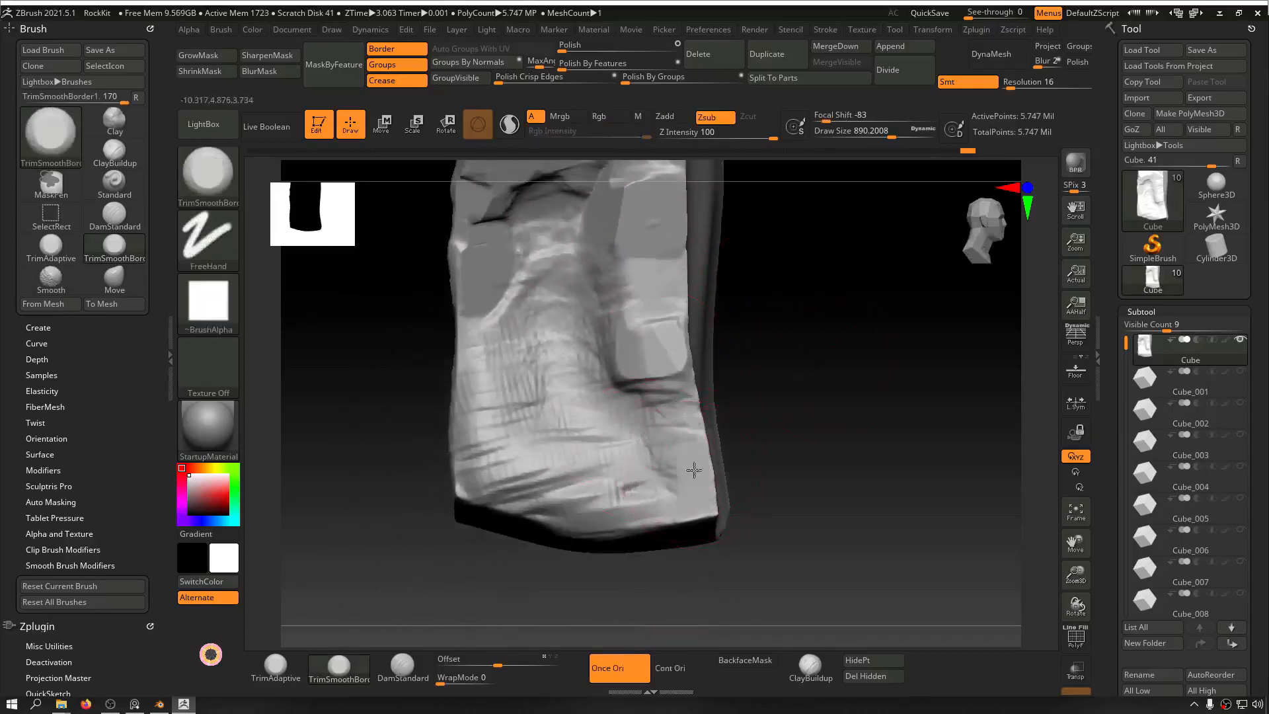
mouse_move(694, 470)
mouse_down()
mouse_move(667, 415)
mouse_move(630, 481)
mouse_move(615, 453)
mouse_up()
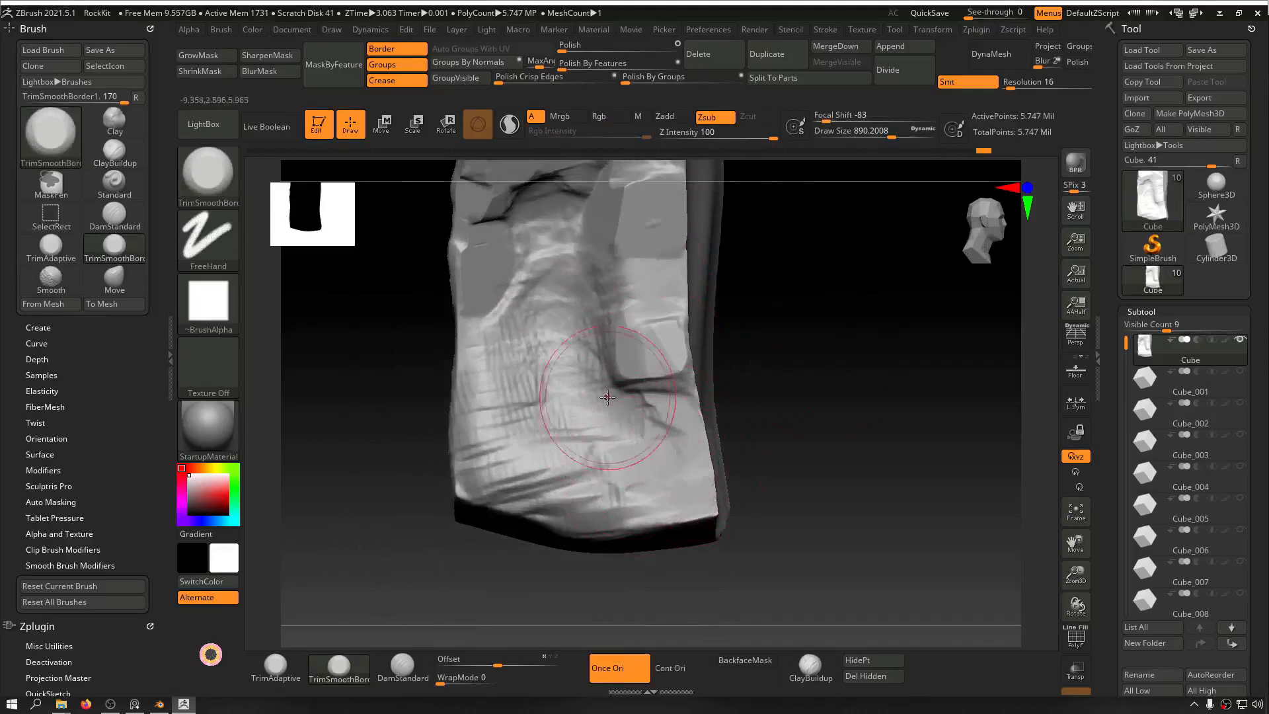
mouse_move(607, 396)
mouse_down()
mouse_move(609, 419)
mouse_move(575, 393)
mouse_move(554, 264)
mouse_move(561, 308)
mouse_up()
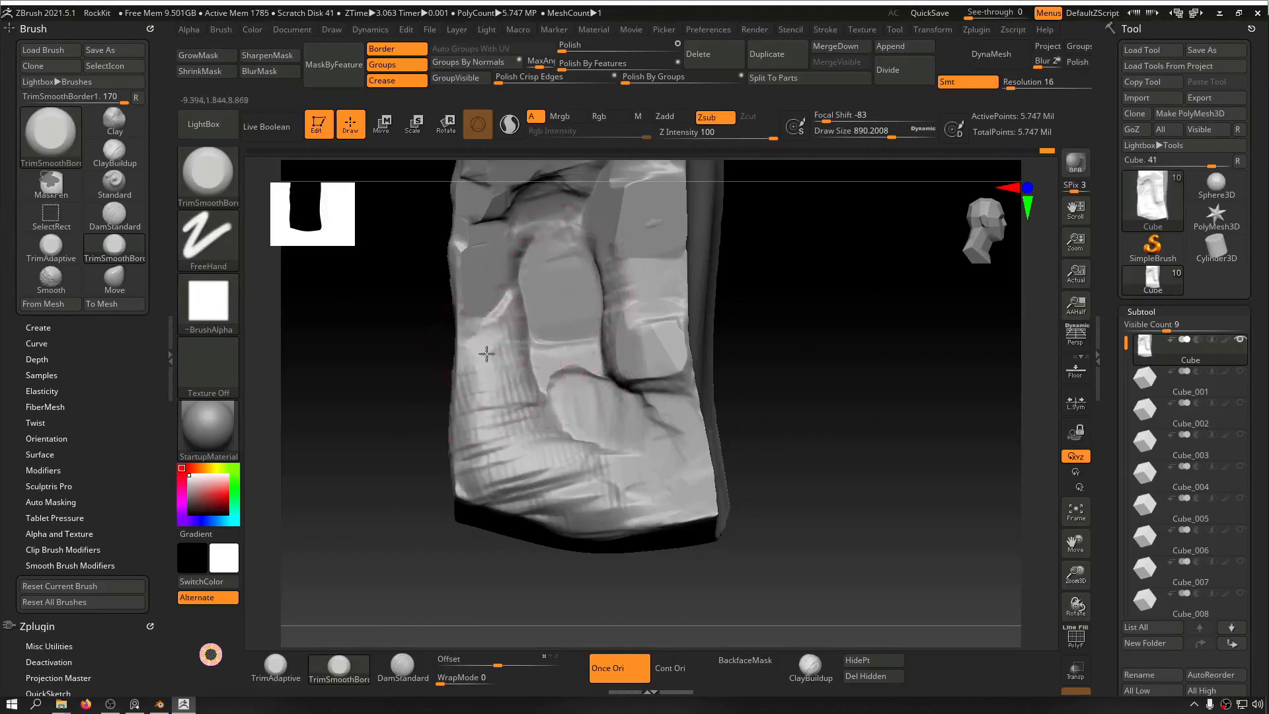
drag(486, 354, 505, 342)
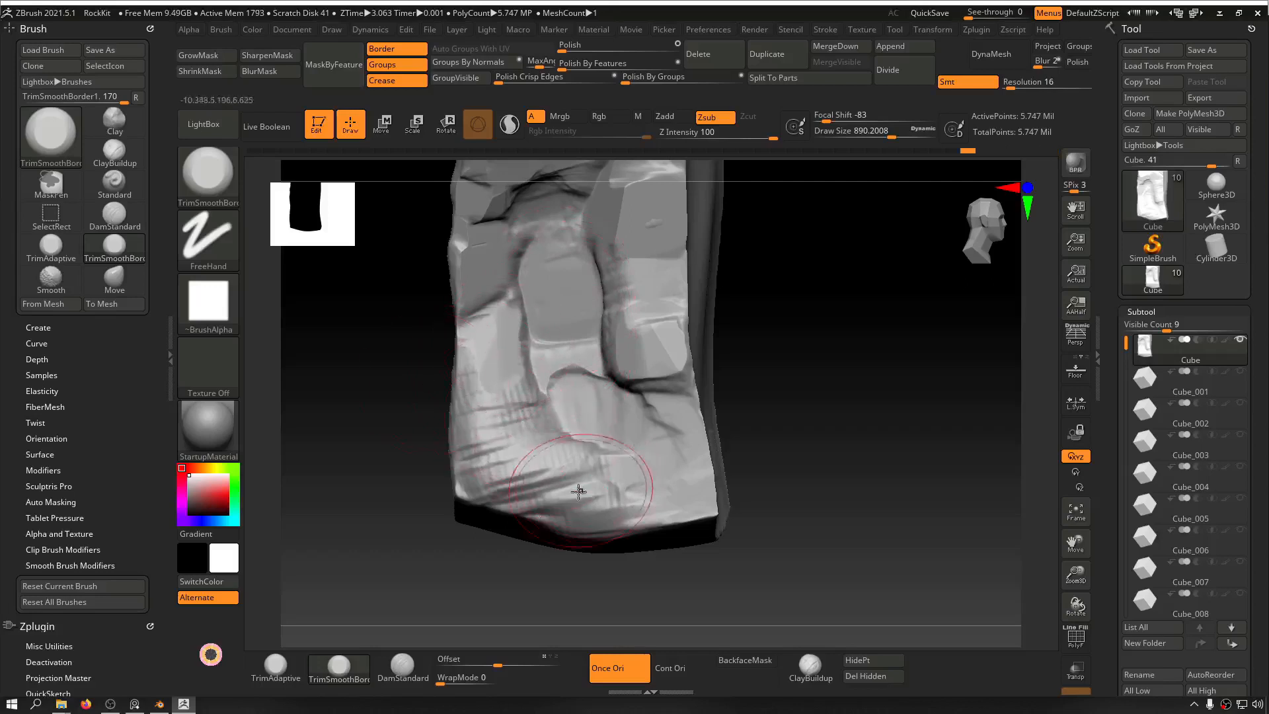
mouse_move(578, 491)
mouse_down()
mouse_move(493, 469)
mouse_move(504, 483)
mouse_up()
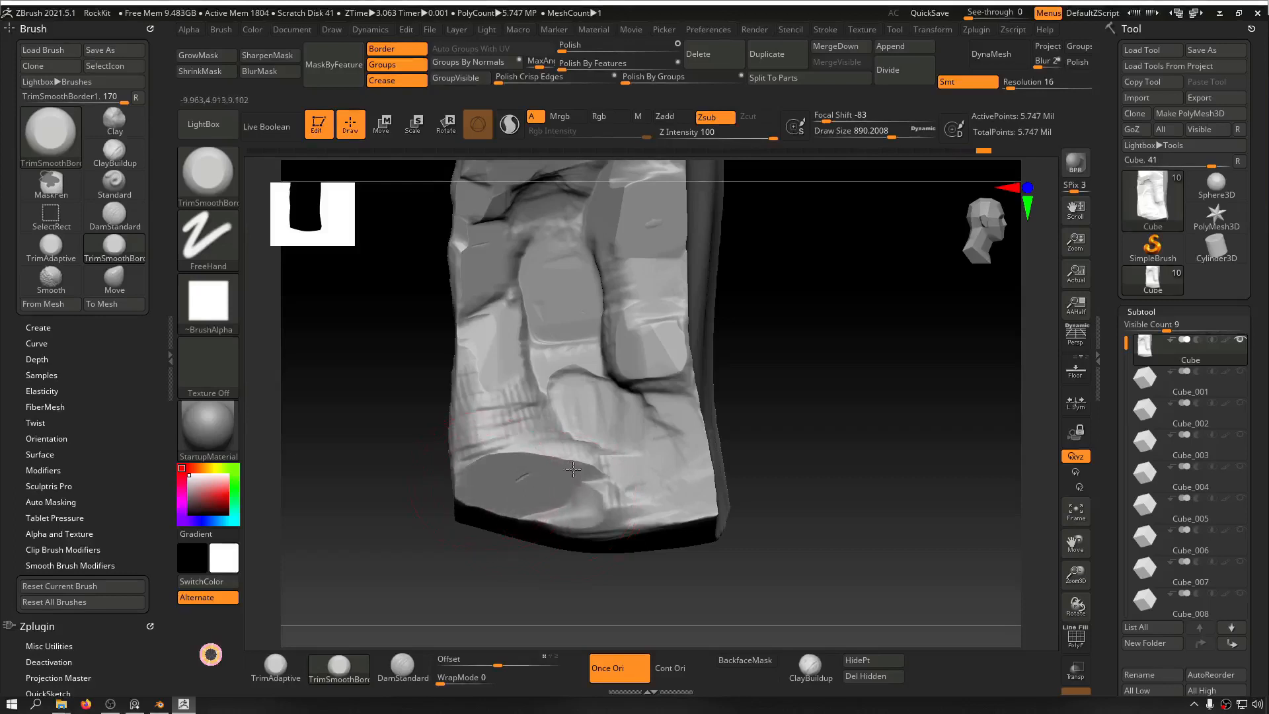
drag(593, 471, 738, 480)
Step: Chip and bevel the bottom edge of the narrow face and its lower corner with the TrimSmoothBorder brush
mouse_move(807, 411)
alt+mouse_down()
mouse_move(759, 351)
mouse_move(767, 303)
mouse_move(787, 394)
mouse_move(829, 325)
mouse_move(886, 335)
mouse_move(872, 388)
mouse_move(901, 396)
mouse_move(862, 304)
alt+mouse_up()
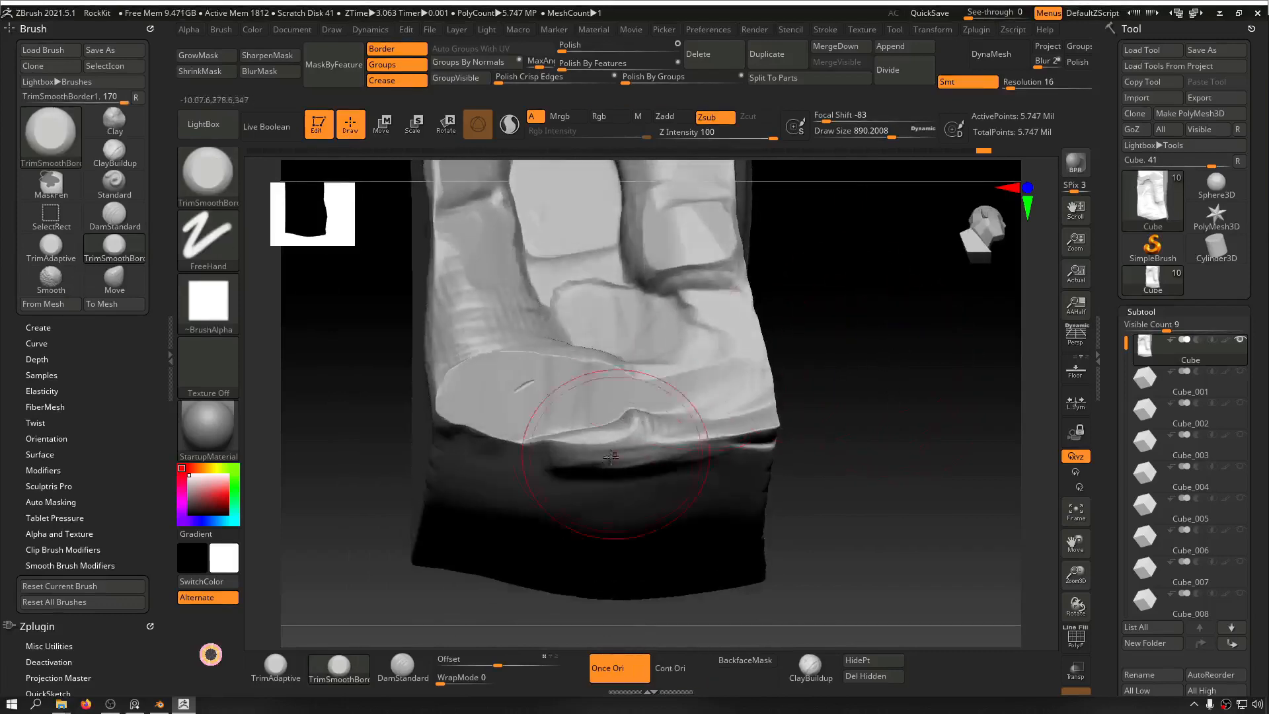
mouse_move(615, 450)
shift+mouse_down()
mouse_move(632, 426)
mouse_move(606, 449)
mouse_move(744, 425)
shift+mouse_up()
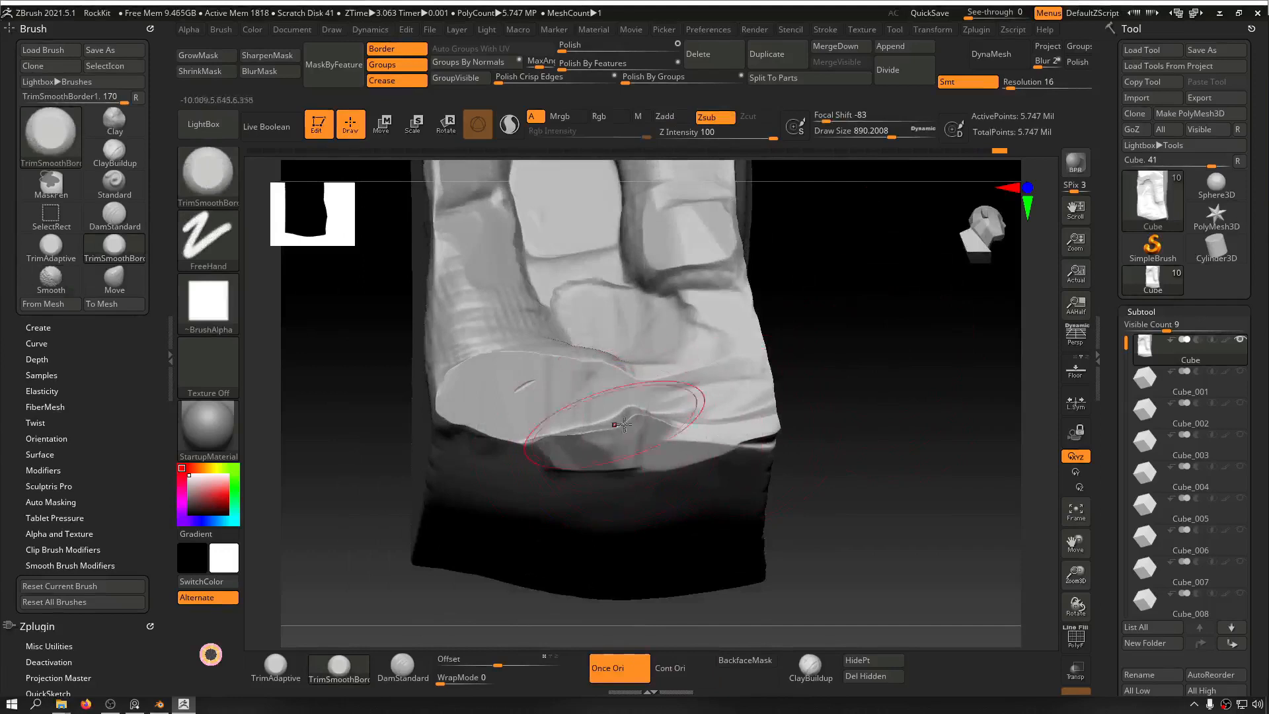
mouse_move(630, 425)
mouse_down()
mouse_move(639, 451)
mouse_move(756, 439)
mouse_up()
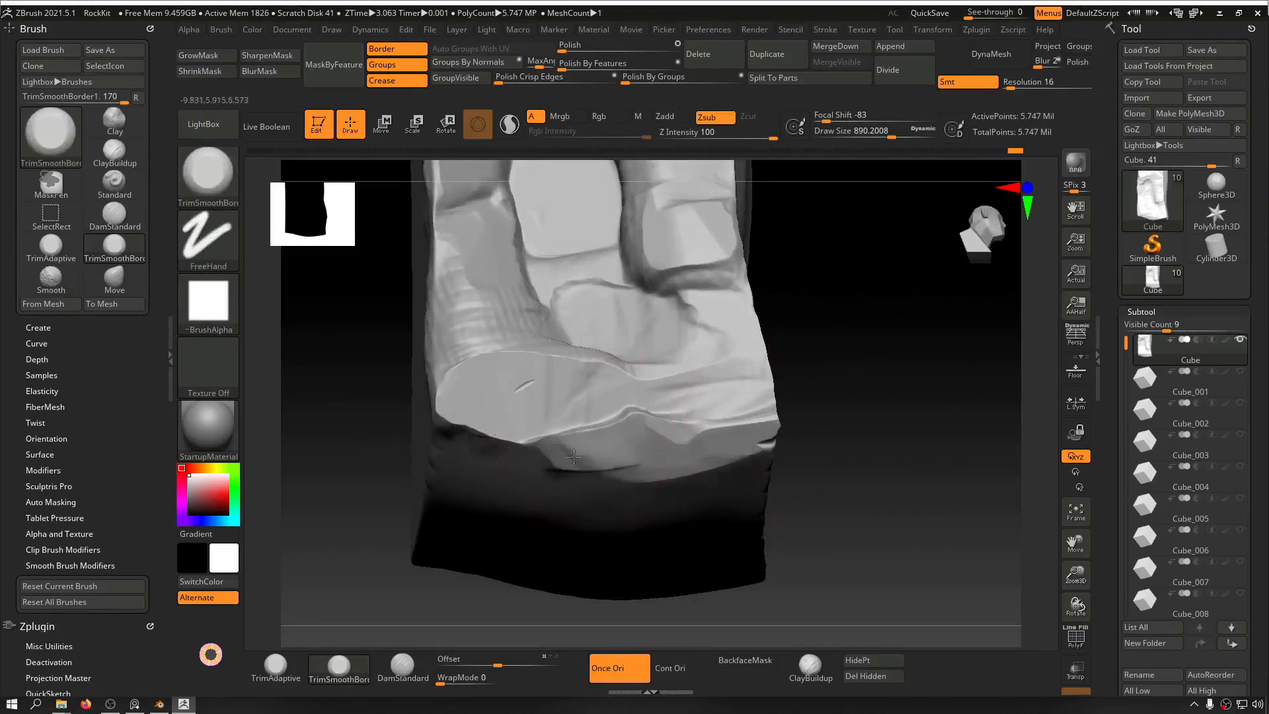
mouse_move(906, 388)
mouse_down()
mouse_move(886, 445)
mouse_move(844, 368)
mouse_move(864, 432)
mouse_up()
mouse_move(559, 484)
mouse_down()
mouse_move(573, 481)
mouse_move(558, 471)
mouse_up()
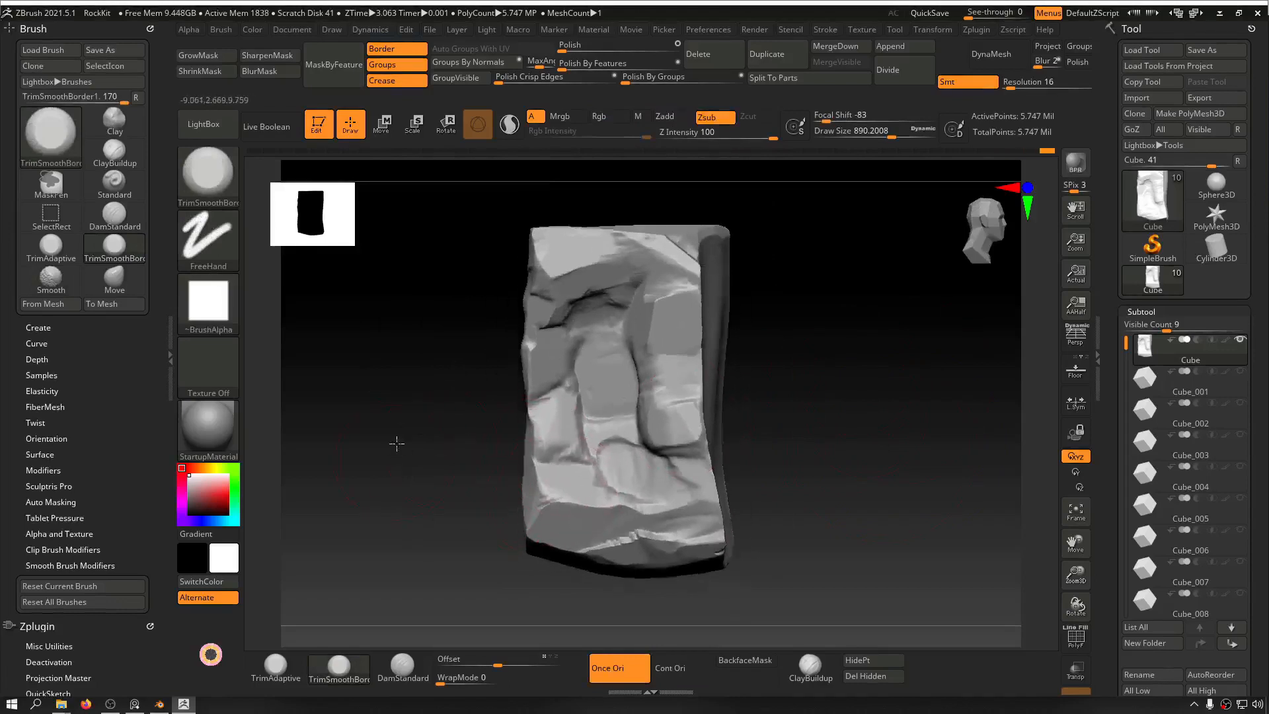
Step: Load the GroundRocks01 brush from the RockBrush folder of the LightBox brush library
mouse_move(397, 445)
mouse_down()
mouse_move(470, 425)
mouse_move(456, 425)
mouse_up()
mouse_move(643, 380)
alt+mouse_down()
mouse_move(652, 354)
mouse_move(733, 360)
mouse_move(754, 376)
mouse_move(668, 396)
mouse_move(700, 382)
mouse_move(740, 329)
mouse_move(651, 339)
alt+mouse_up()
alt+drag(753, 335, 795, 464)
alt+drag(931, 389, 862, 389)
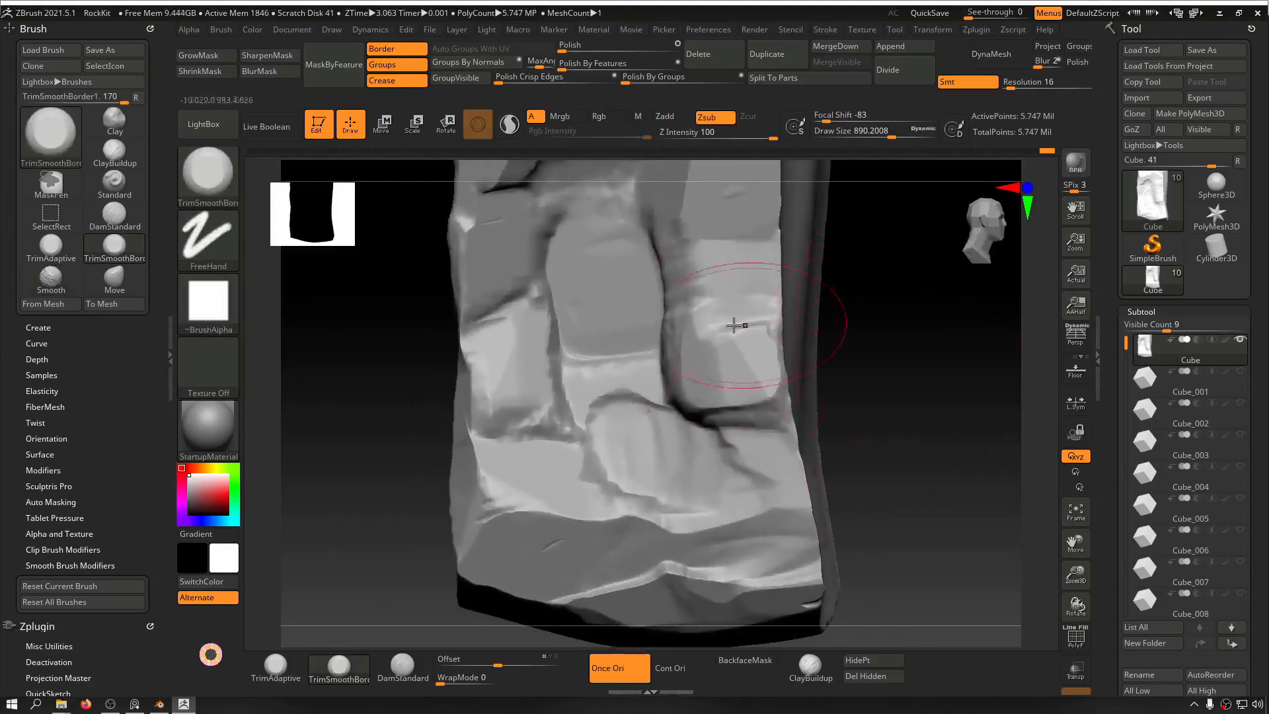
click(202, 125)
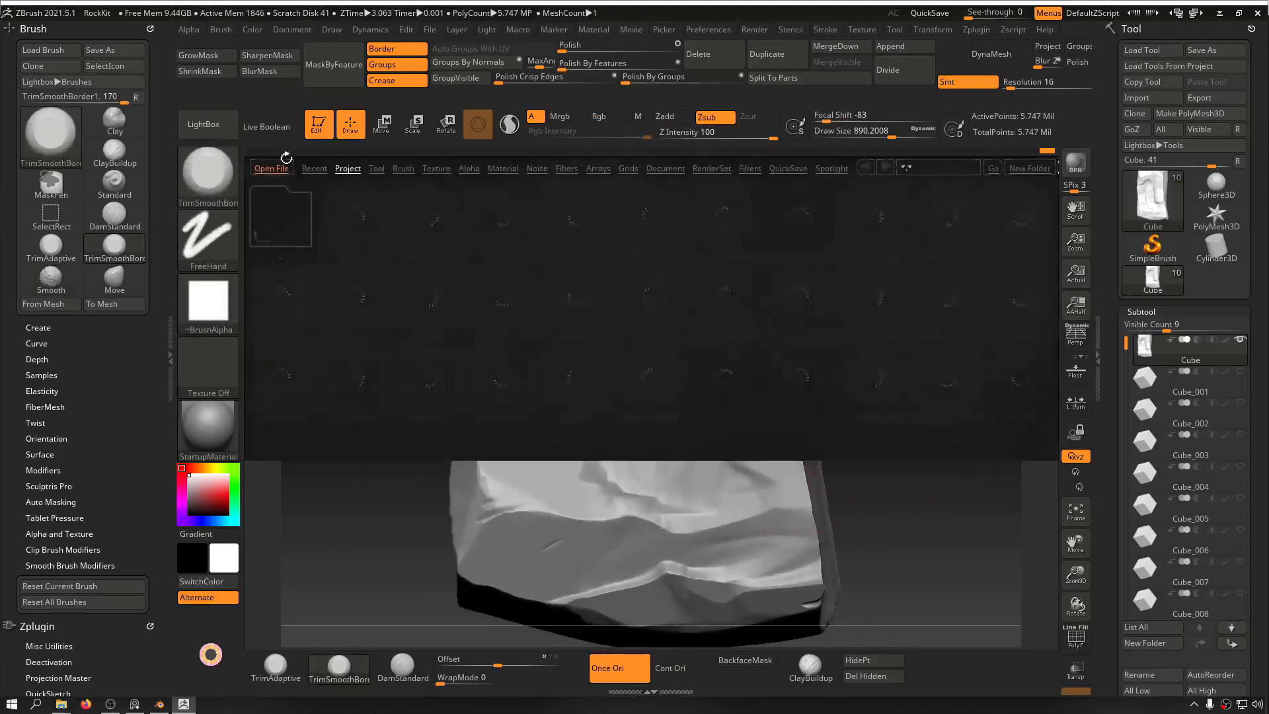
click(403, 167)
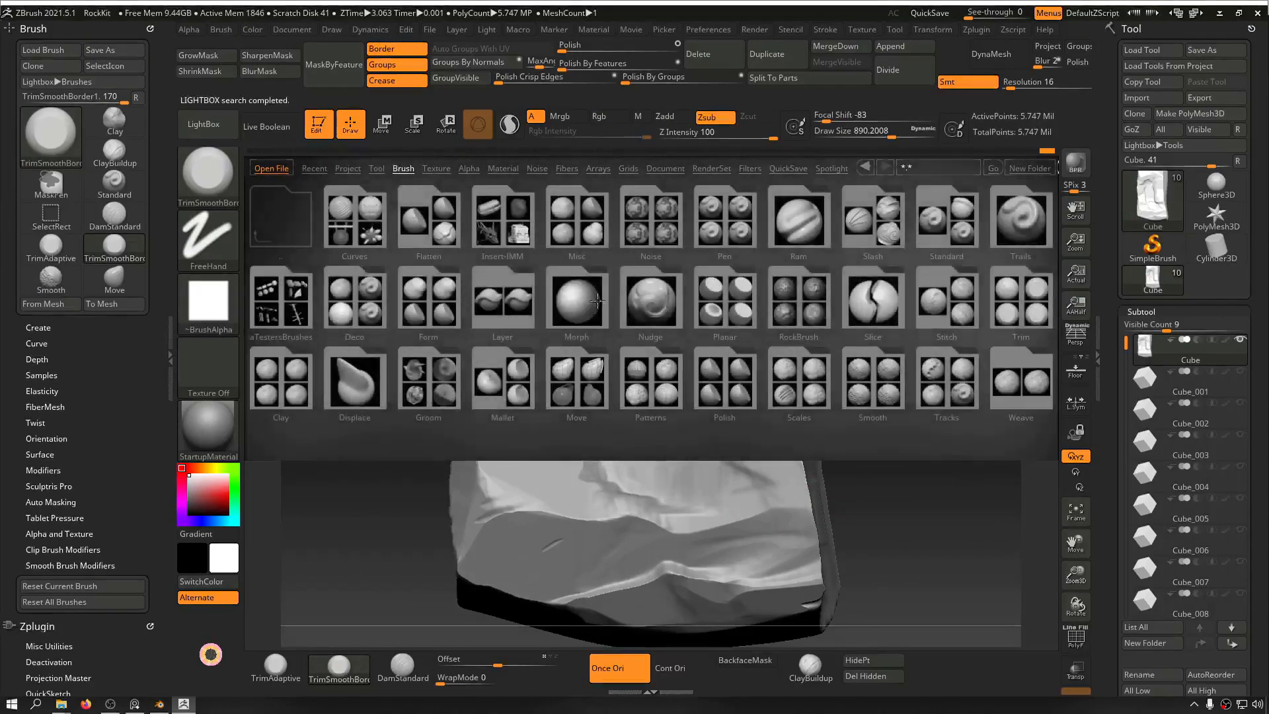
click(787, 304)
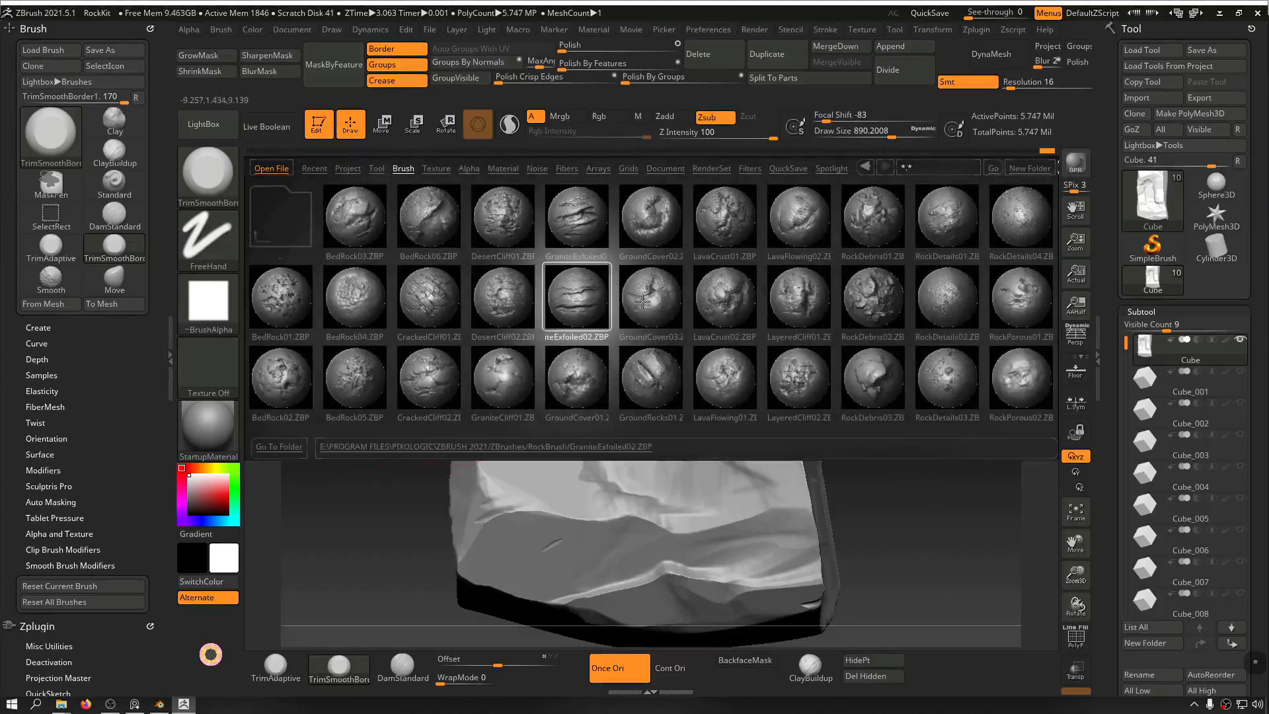
double_click(651, 379)
mouse_move(889, 330)
mouse_down()
mouse_move(948, 328)
mouse_move(822, 304)
mouse_move(864, 298)
mouse_move(828, 290)
mouse_move(784, 324)
mouse_up()
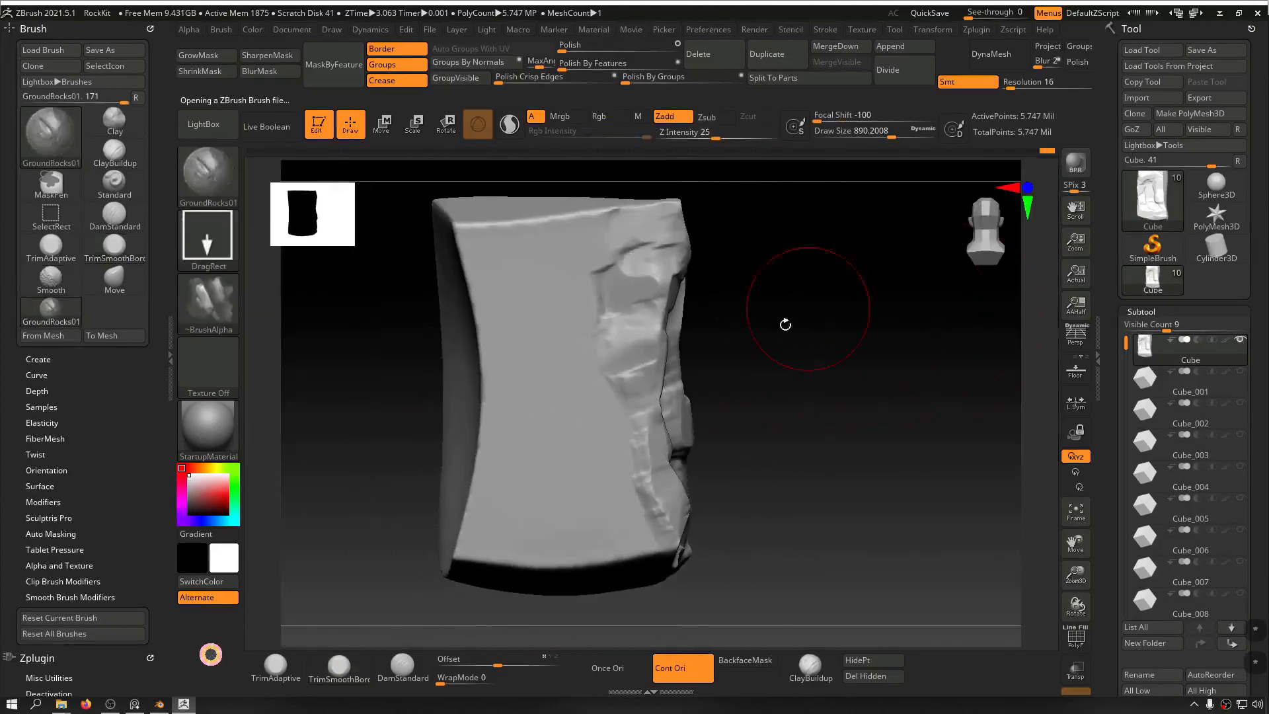
Step: Turn on BackfaceMask and try GroundRocks01 stamps on the smooth face and the adjoining faceted face
click(739, 661)
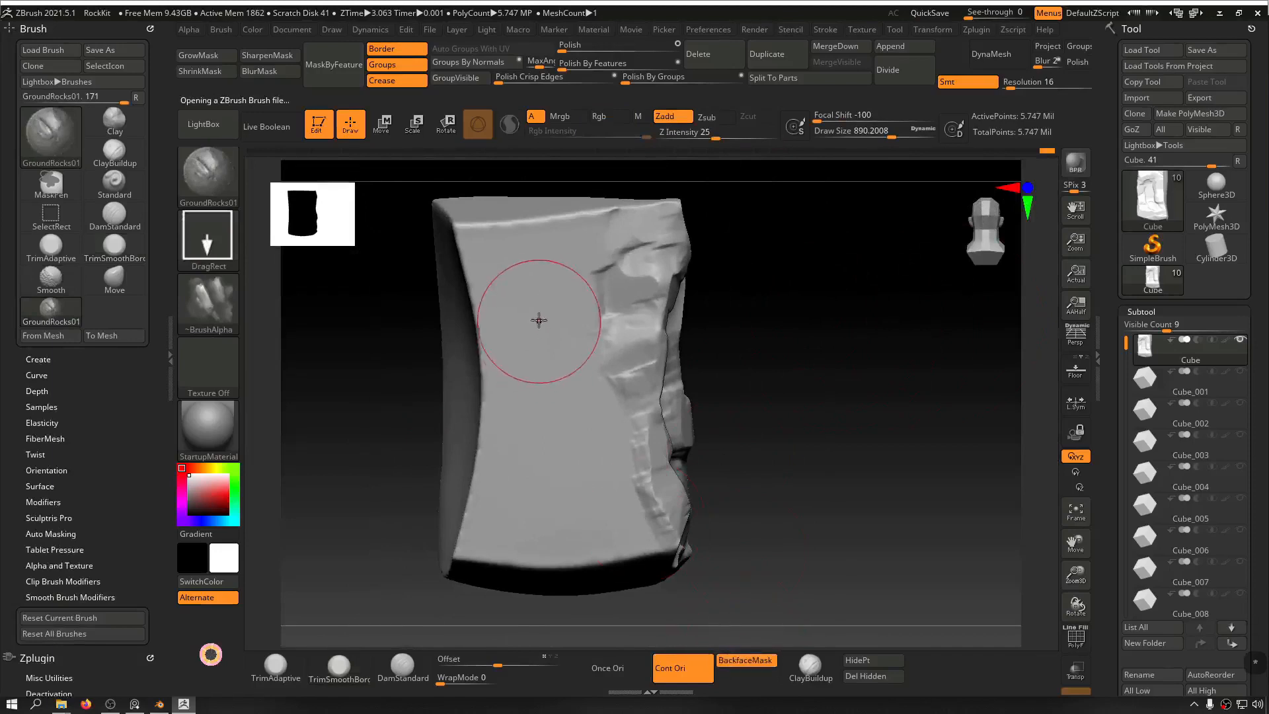
drag(548, 322, 549, 321)
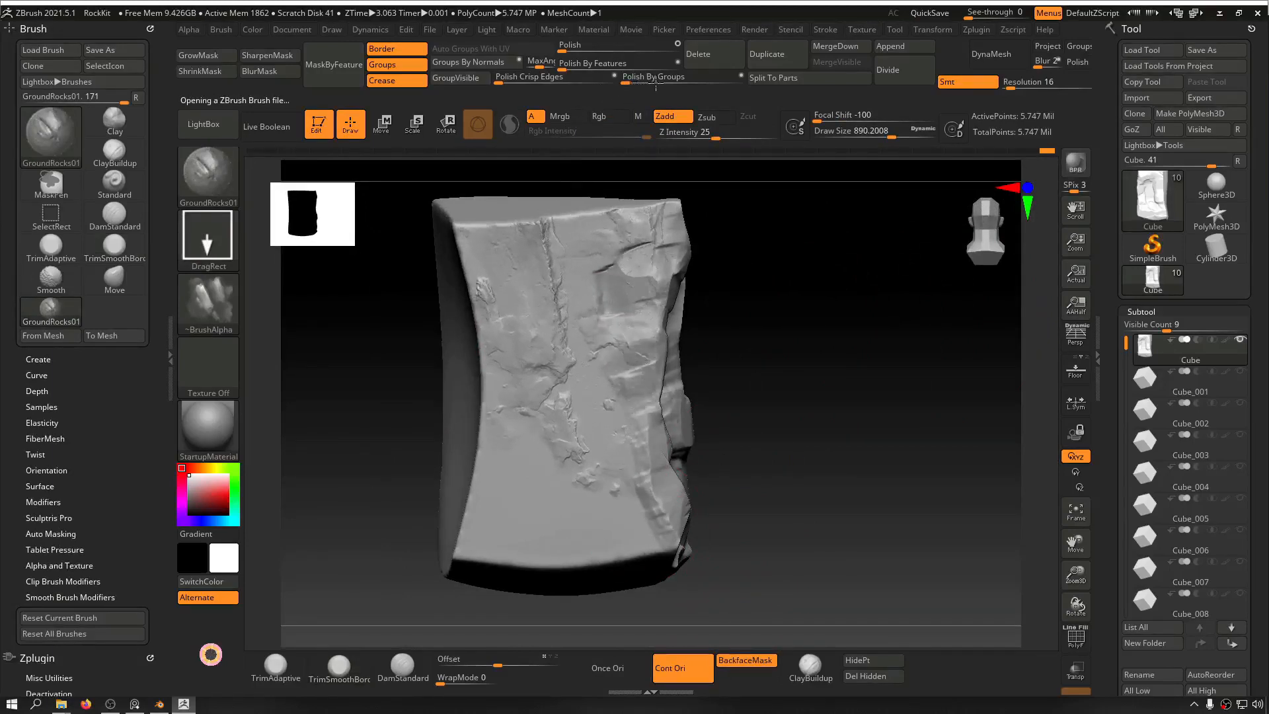
mouse_move(756, 227)
alt+mouse_down()
mouse_move(779, 275)
mouse_move(915, 337)
mouse_move(881, 333)
mouse_move(926, 328)
mouse_move(841, 331)
mouse_move(921, 353)
mouse_move(882, 308)
alt+mouse_up()
mouse_move(720, 311)
alt+mouse_down()
mouse_move(831, 340)
mouse_move(934, 346)
mouse_move(859, 383)
mouse_move(903, 363)
mouse_move(862, 325)
mouse_move(790, 343)
alt+mouse_up()
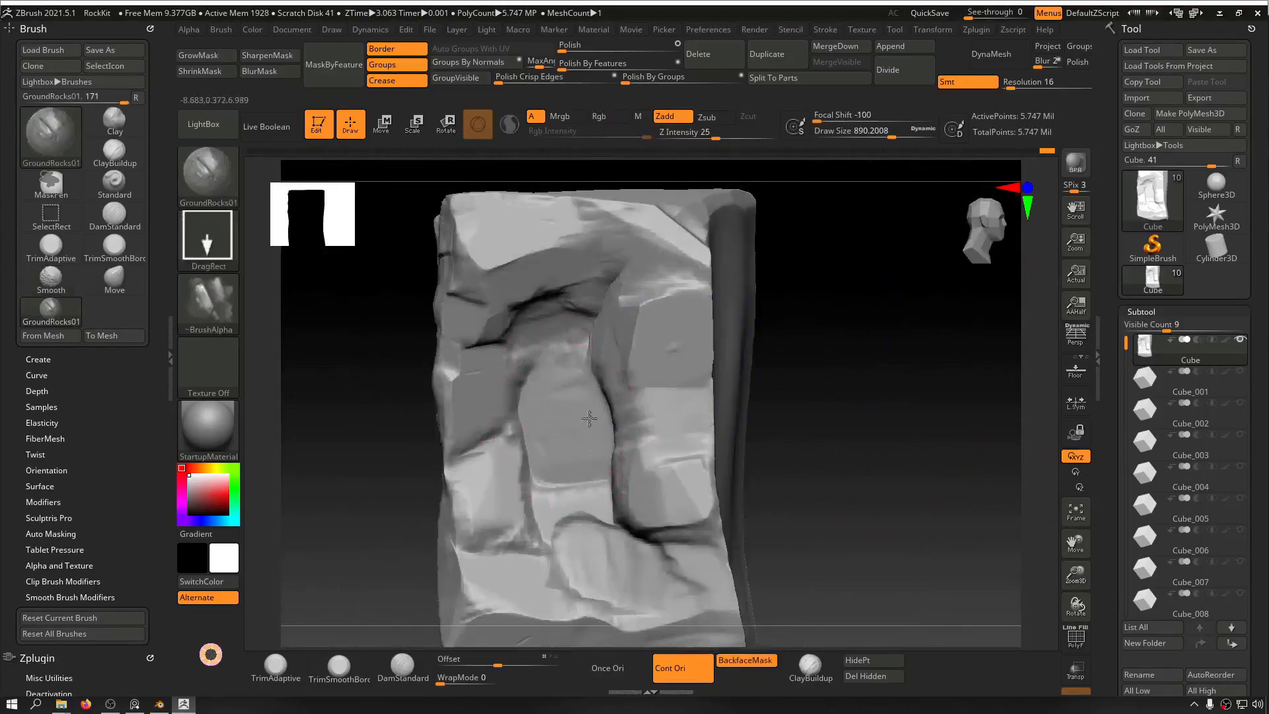
drag(719, 383, 722, 51)
drag(784, 232, 780, 261)
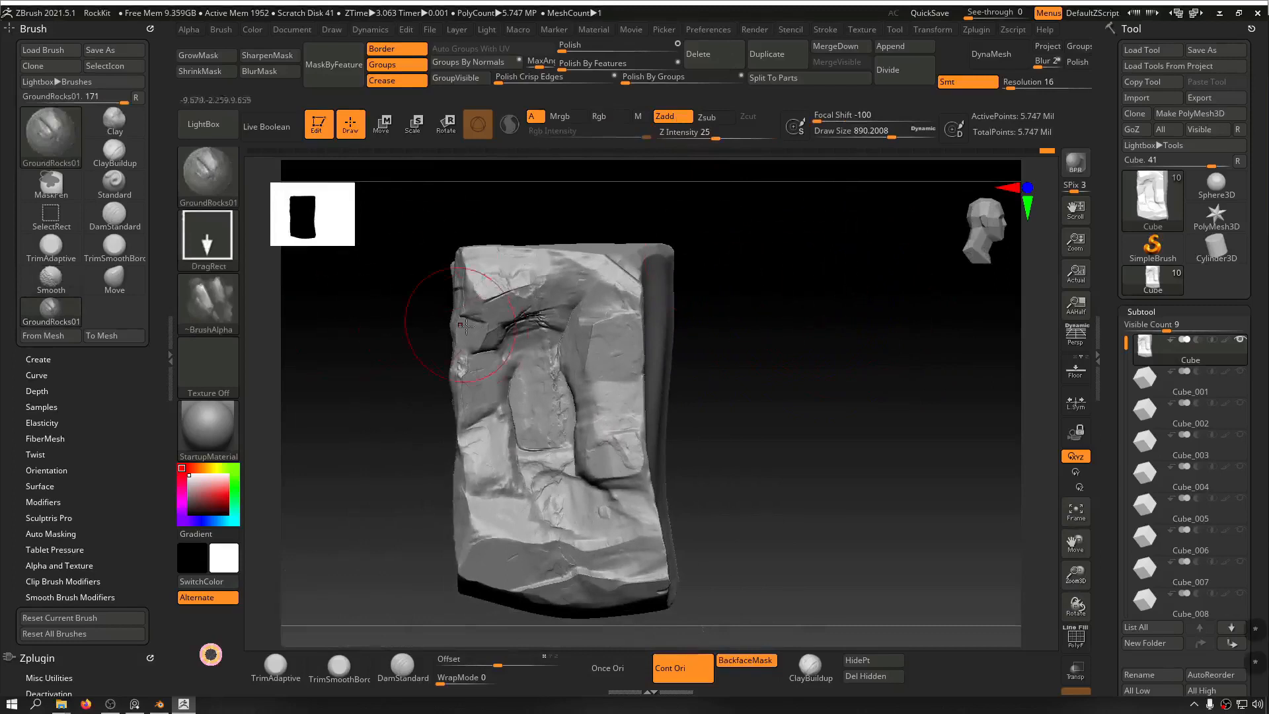
Step: Undo the GroundRocks01 stamps on both faces of the rock
key(ctrl+z)
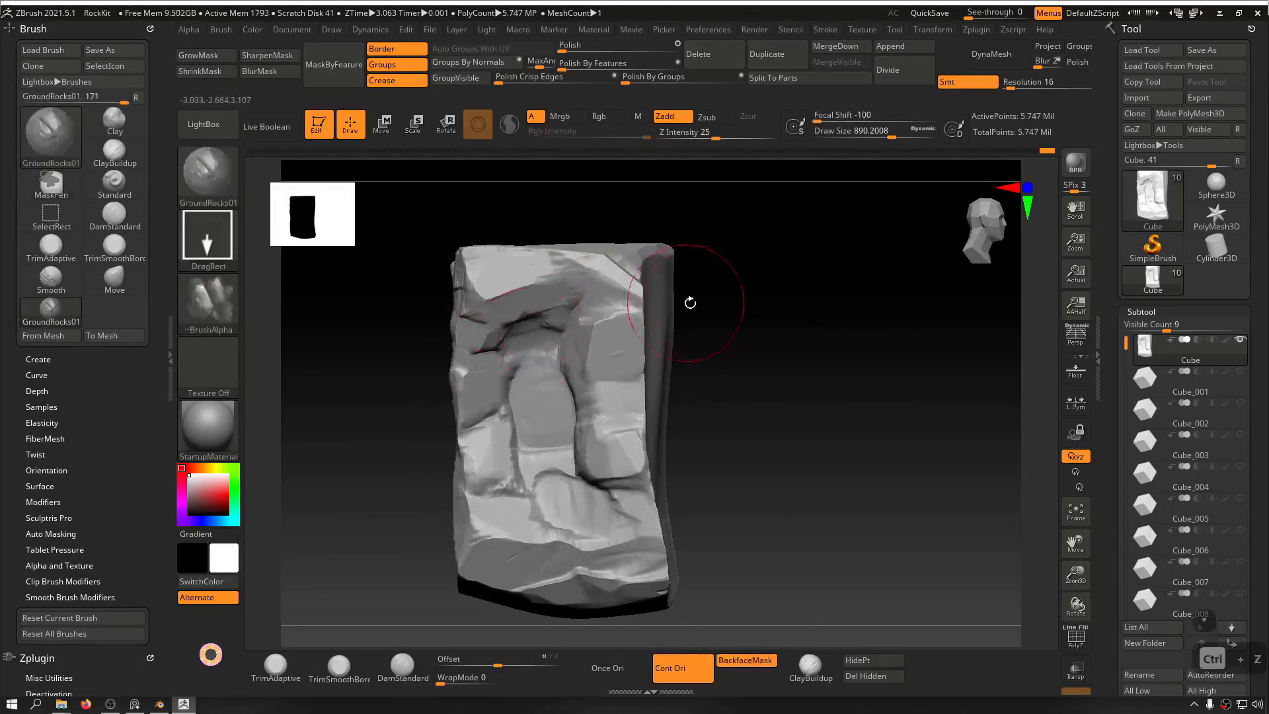
drag(688, 297, 755, 302)
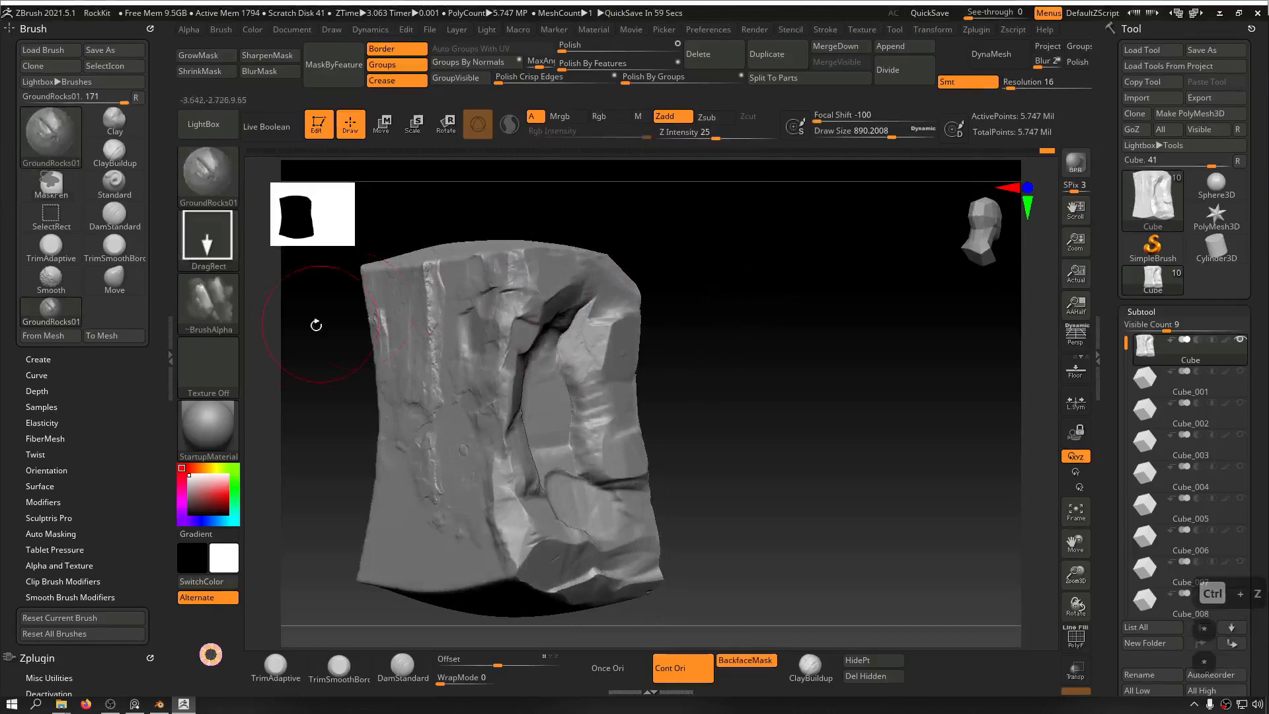
key(ctrl+z)
key(ctrl+z)
key(ctrl+z)
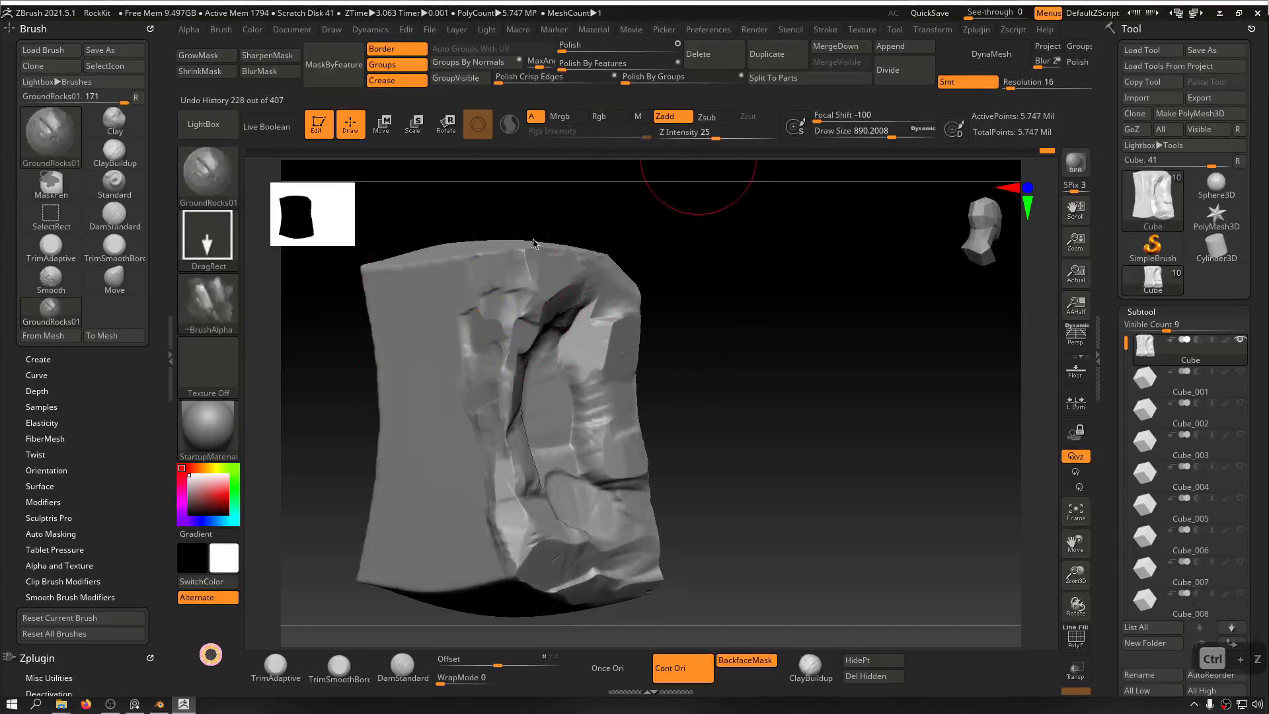
Step: Step further back through the undo history to remove the clay build-up and trimmed facets from the first cube
key(ctrl+z)
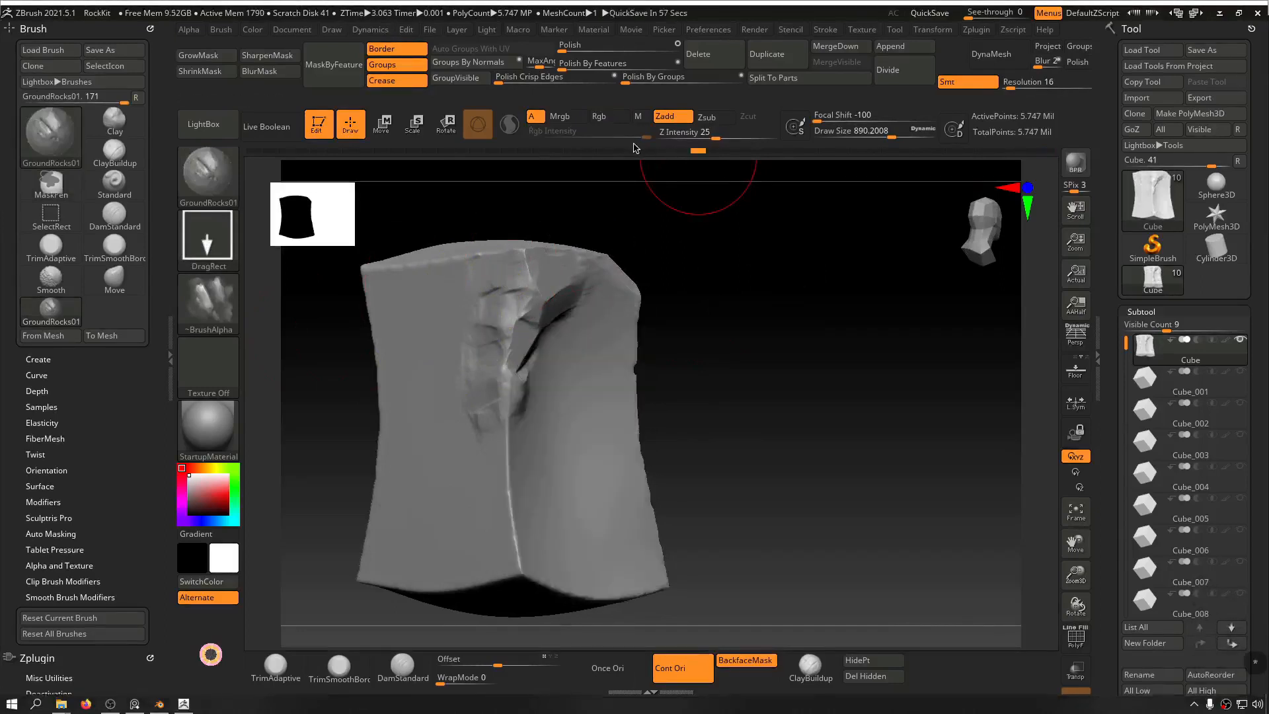
mouse_move(640, 156)
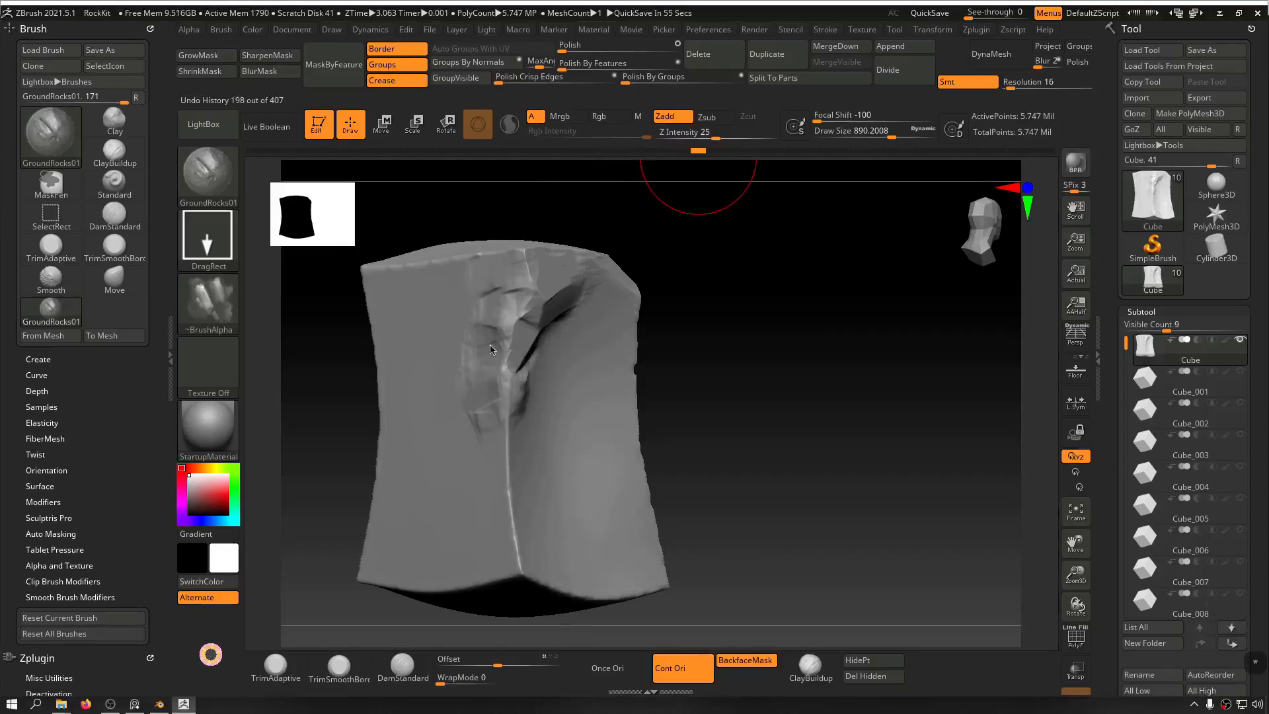
key(ctrl+z)
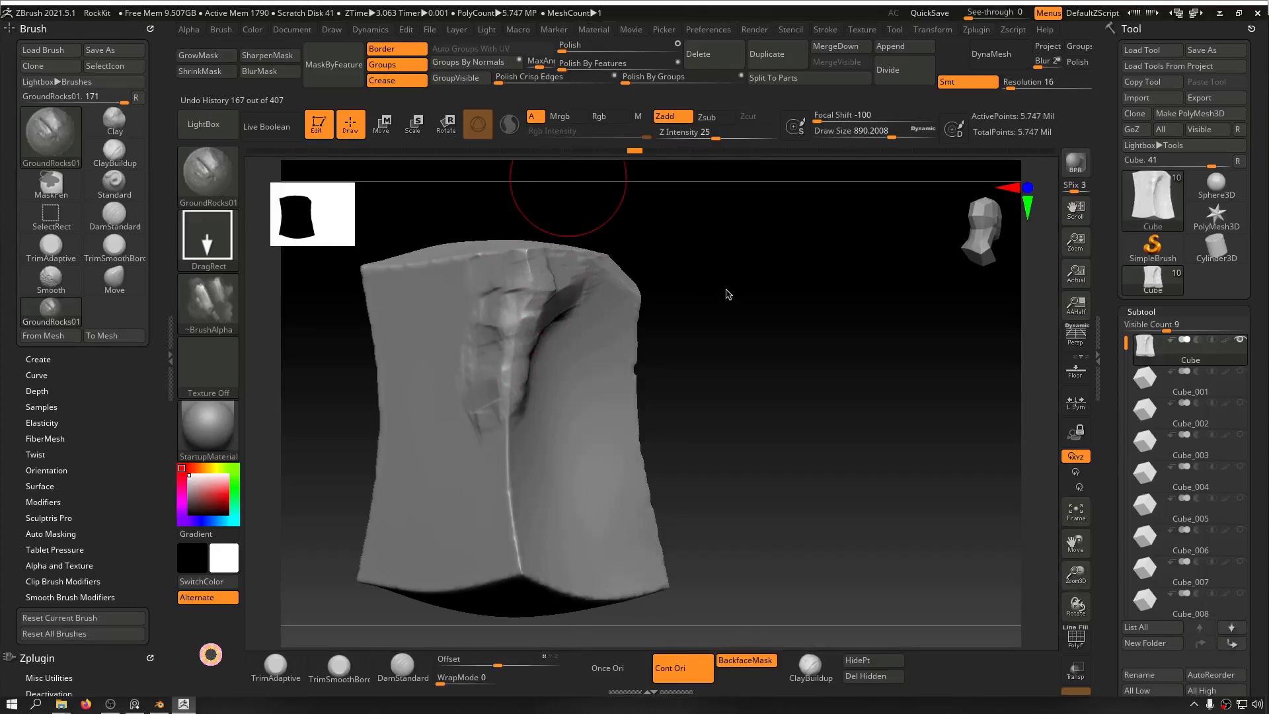
key(ctrl+z)
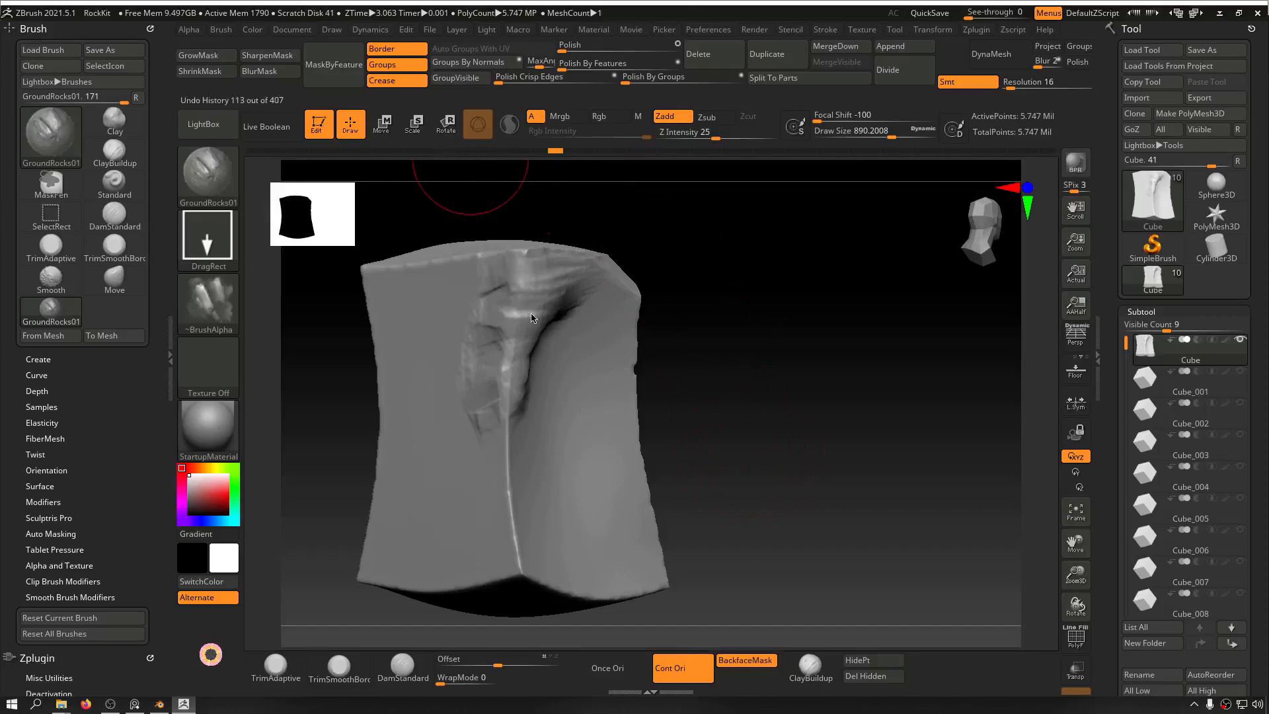
key(ctrl+z)
key(ctrl+z)
key(ctrl+z)
key(ctrl+z)
key(ctrl+z)
mouse_move(803, 280)
mouse_down()
mouse_move(760, 322)
mouse_move(773, 294)
mouse_move(799, 309)
mouse_move(836, 303)
mouse_up()
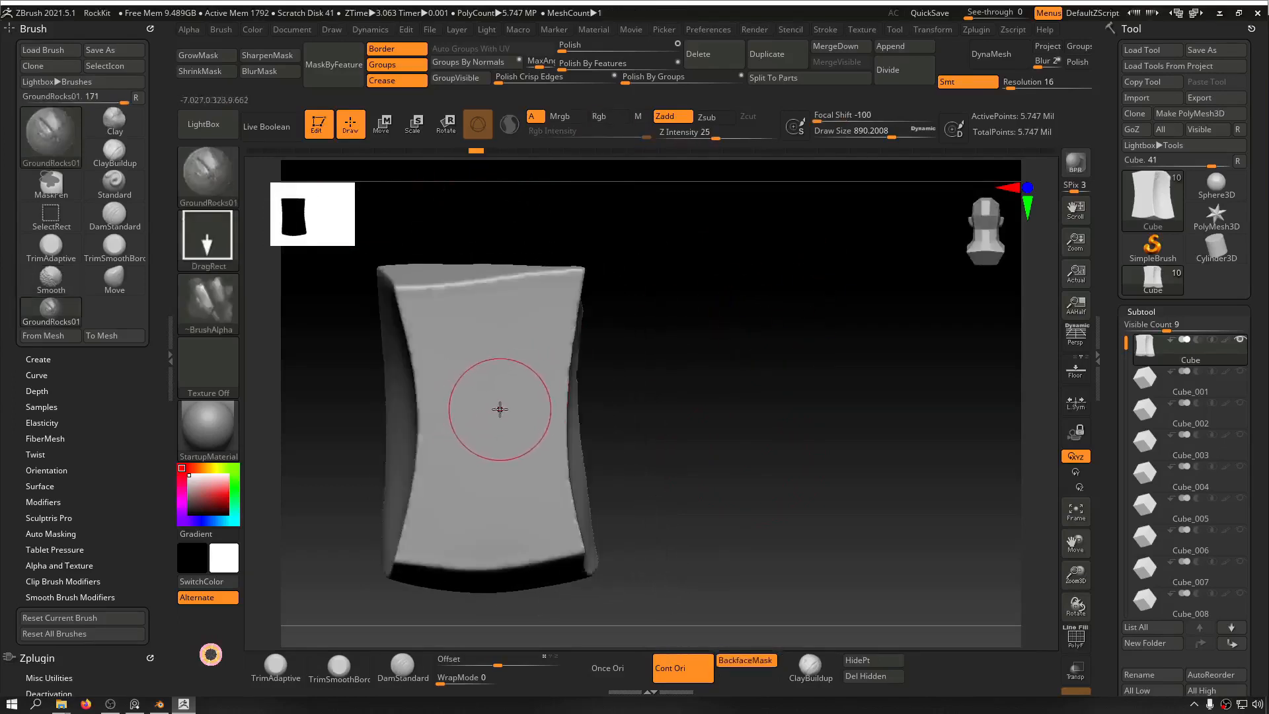
Step: Try a large GroundRocks01 stamp on the smooth face, accept removal of the newer undo history entries, and undo the stamp
mouse_move(525, 430)
mouse_down()
mouse_move(535, 331)
mouse_move(569, 250)
mouse_move(660, 193)
mouse_move(668, 204)
mouse_up()
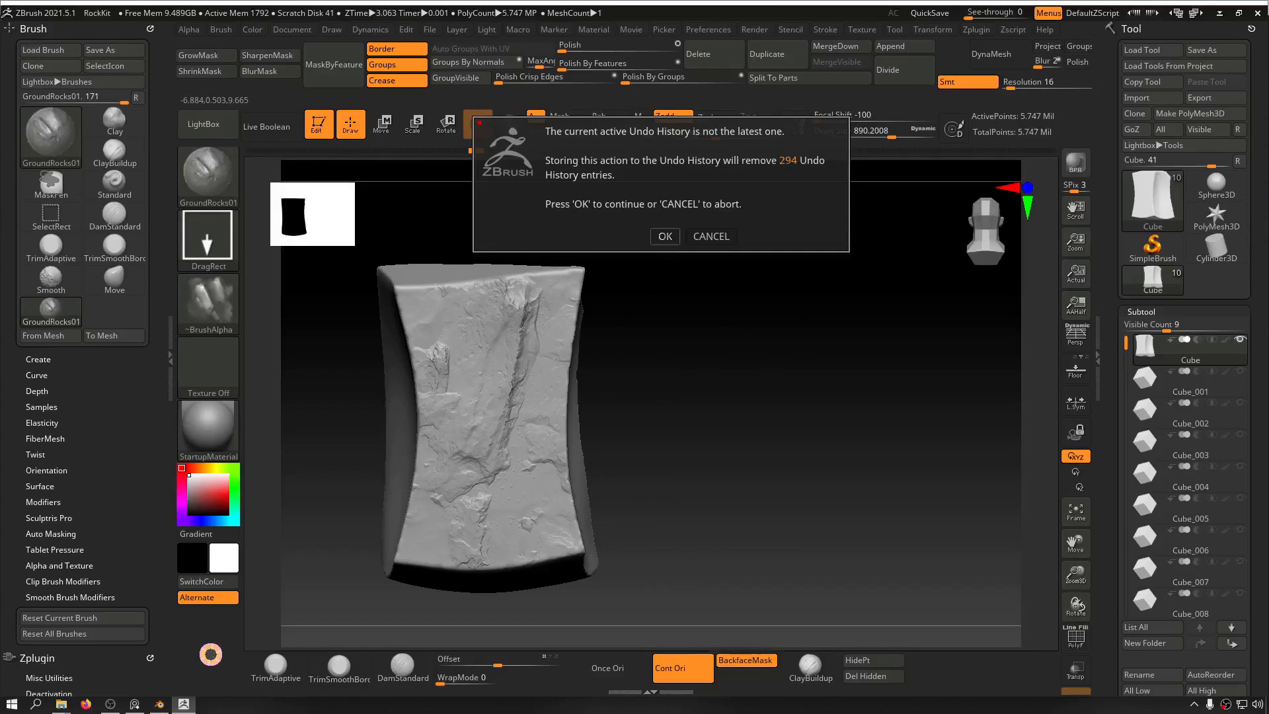
click(666, 235)
mouse_move(730, 231)
ctrl+right_down()
mouse_move(875, 363)
mouse_move(870, 326)
mouse_move(886, 329)
mouse_move(849, 334)
mouse_move(785, 275)
ctrl+right_up()
key(ctrl+z)
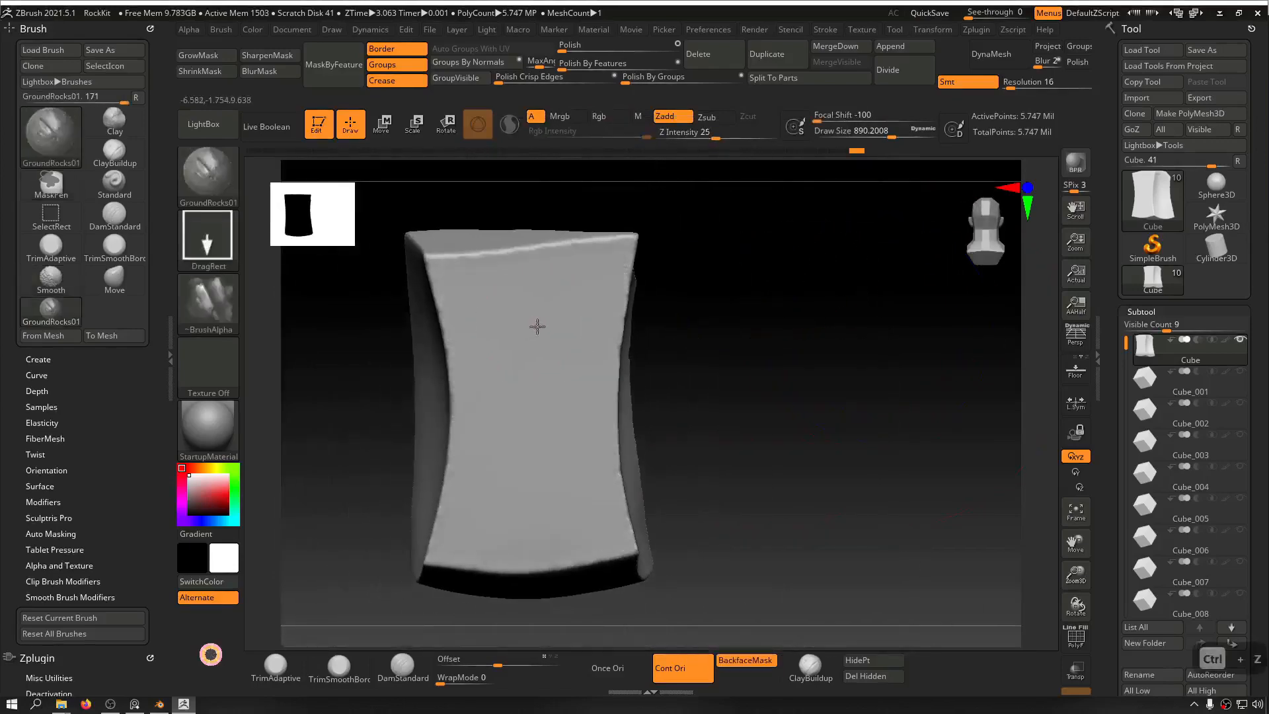
Step: Try layering GroundRocks01 stamps in horizontal bands from the top to the bottom of the face, and undo them
key(ctrl+z)
key(ctrl+z)
key(ctrl+z)
key(ctrl+z)
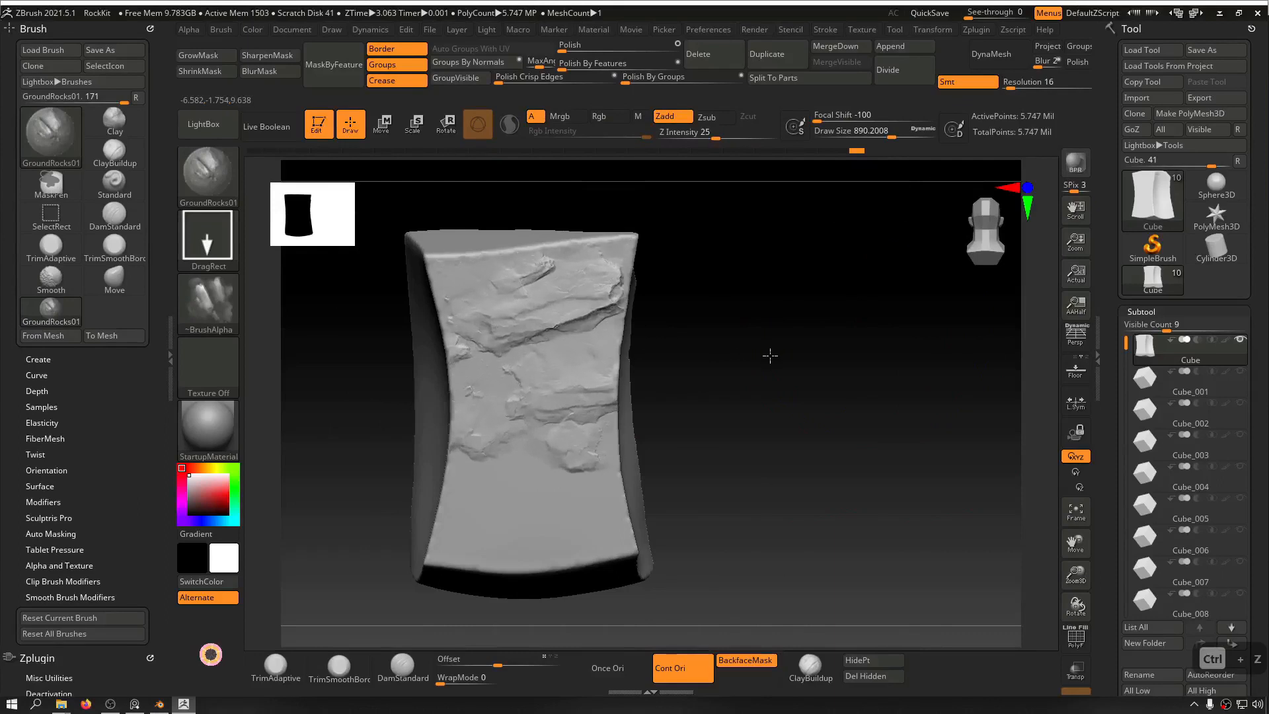
key(ctrl+z)
key(ctrl+z)
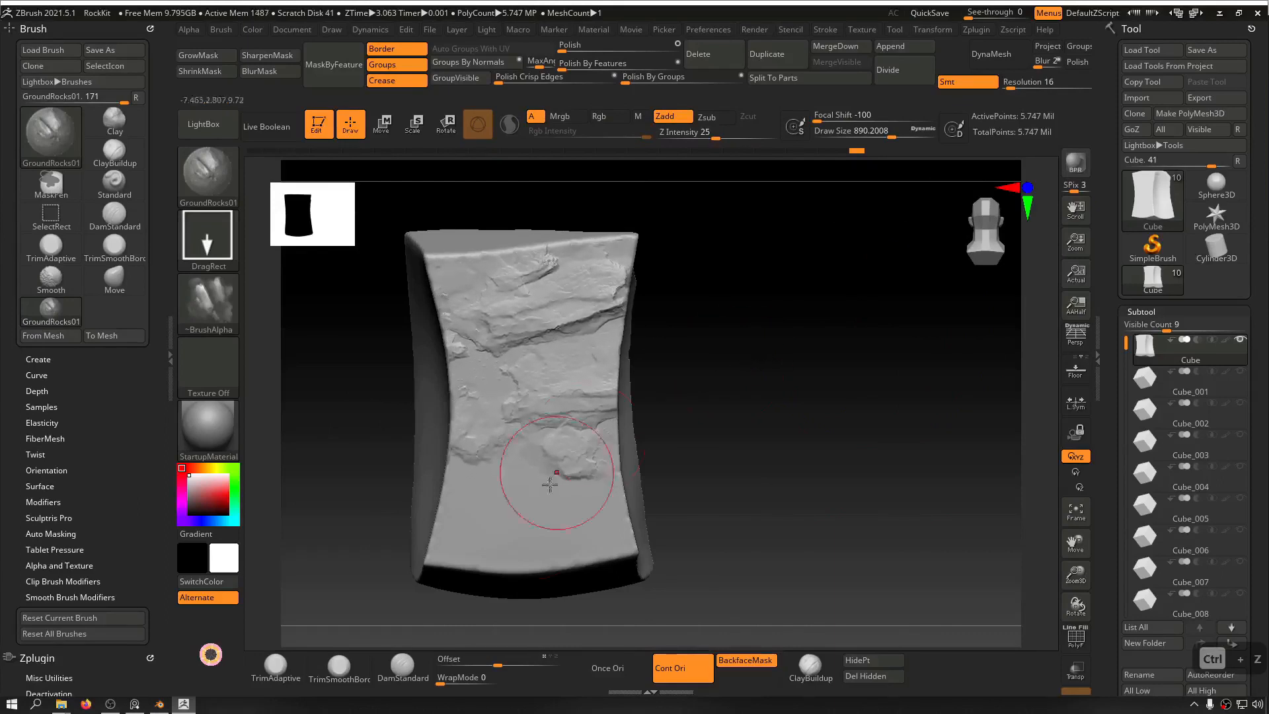
key(ctrl+z)
key(ctrl+z)
key(ctrl+z)
key(ctrl+z)
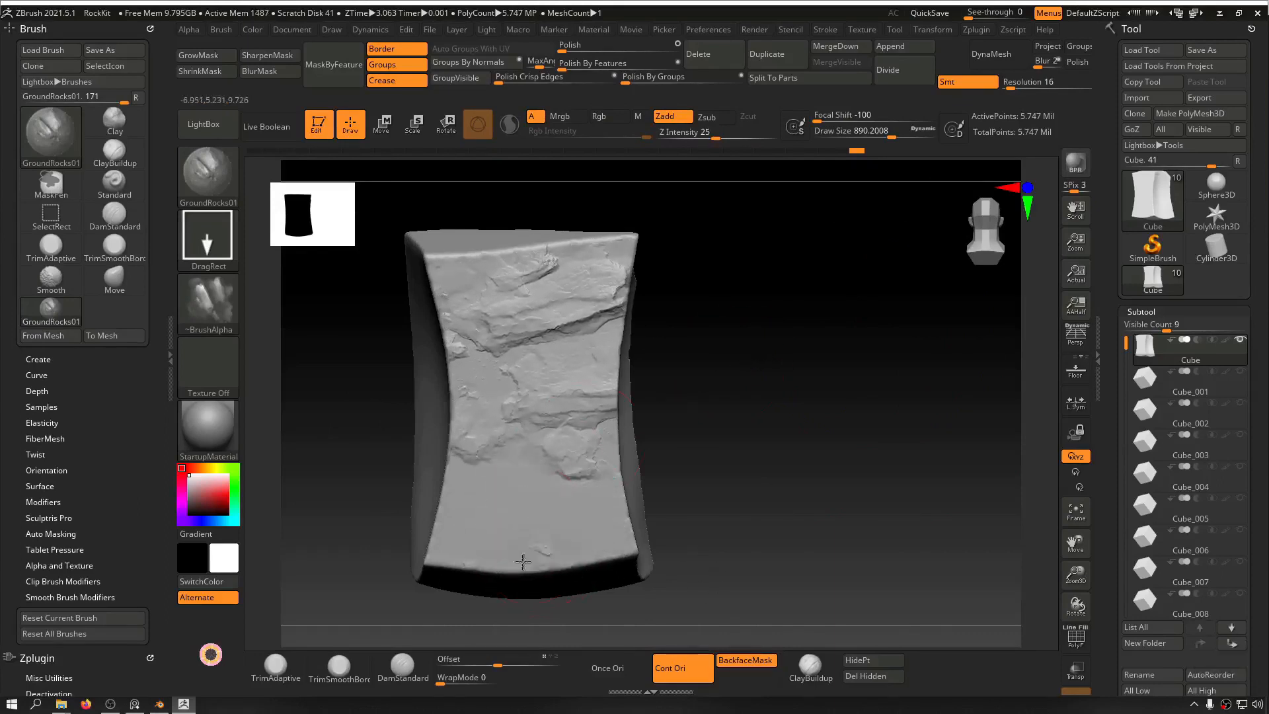
key(ctrl+z)
key(ctrl+z)
key(ctrl+z)
key(ctrl+z)
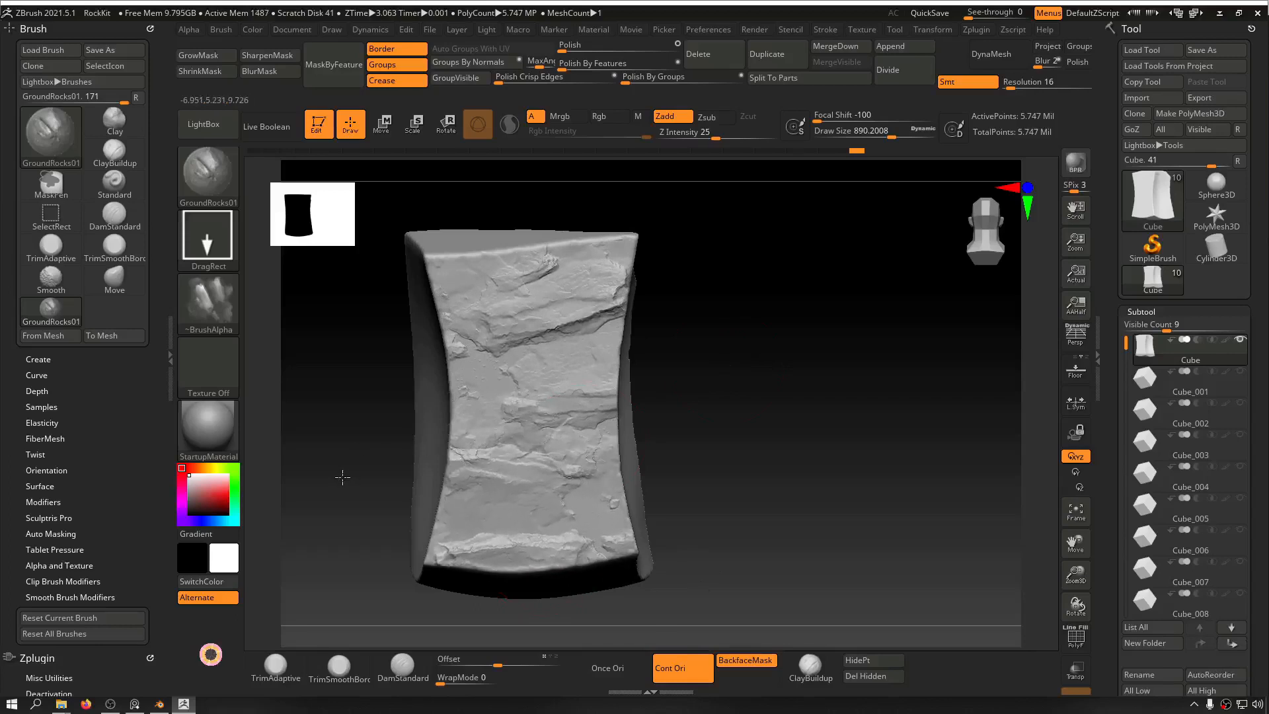
key(ctrl+z)
key(ctrl+z)
mouse_move(735, 349)
mouse_down()
mouse_move(739, 328)
mouse_move(790, 337)
mouse_move(762, 334)
mouse_move(776, 332)
mouse_move(838, 421)
mouse_move(972, 397)
mouse_move(870, 430)
mouse_move(819, 283)
mouse_move(841, 295)
mouse_move(803, 314)
mouse_move(826, 309)
mouse_move(756, 296)
mouse_up()
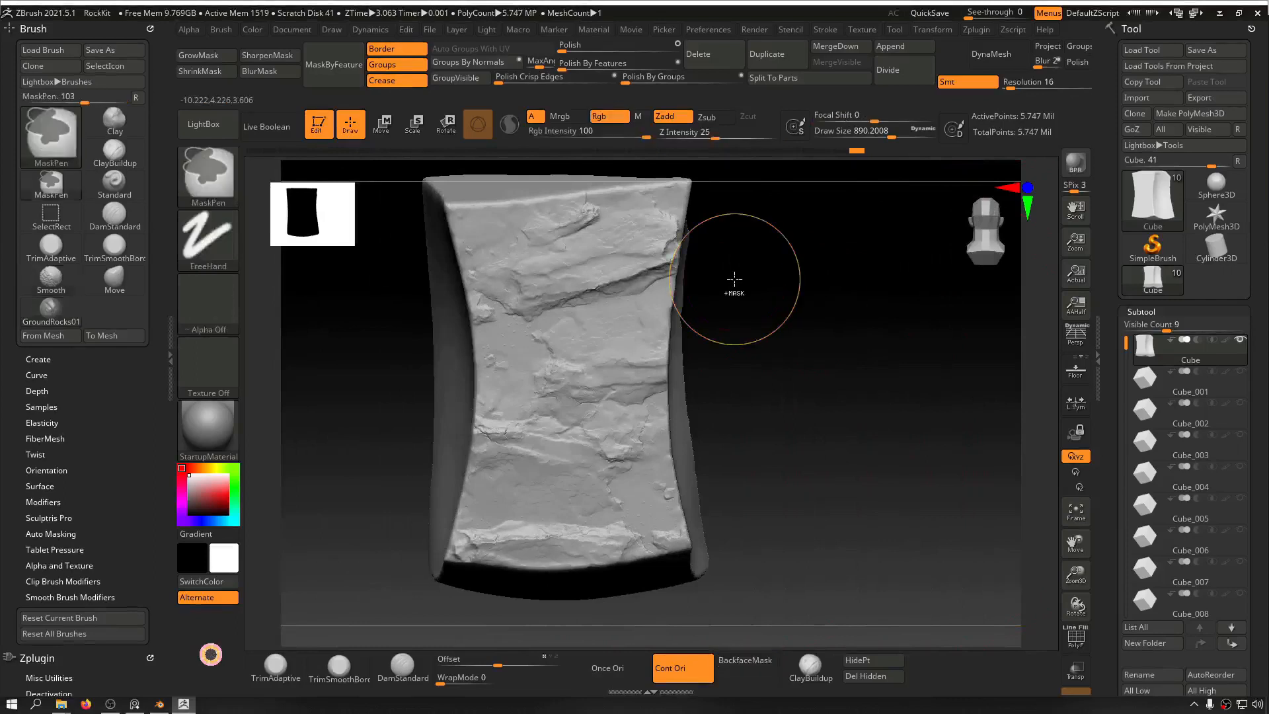
key(ctrl+z)
key(ctrl+z)
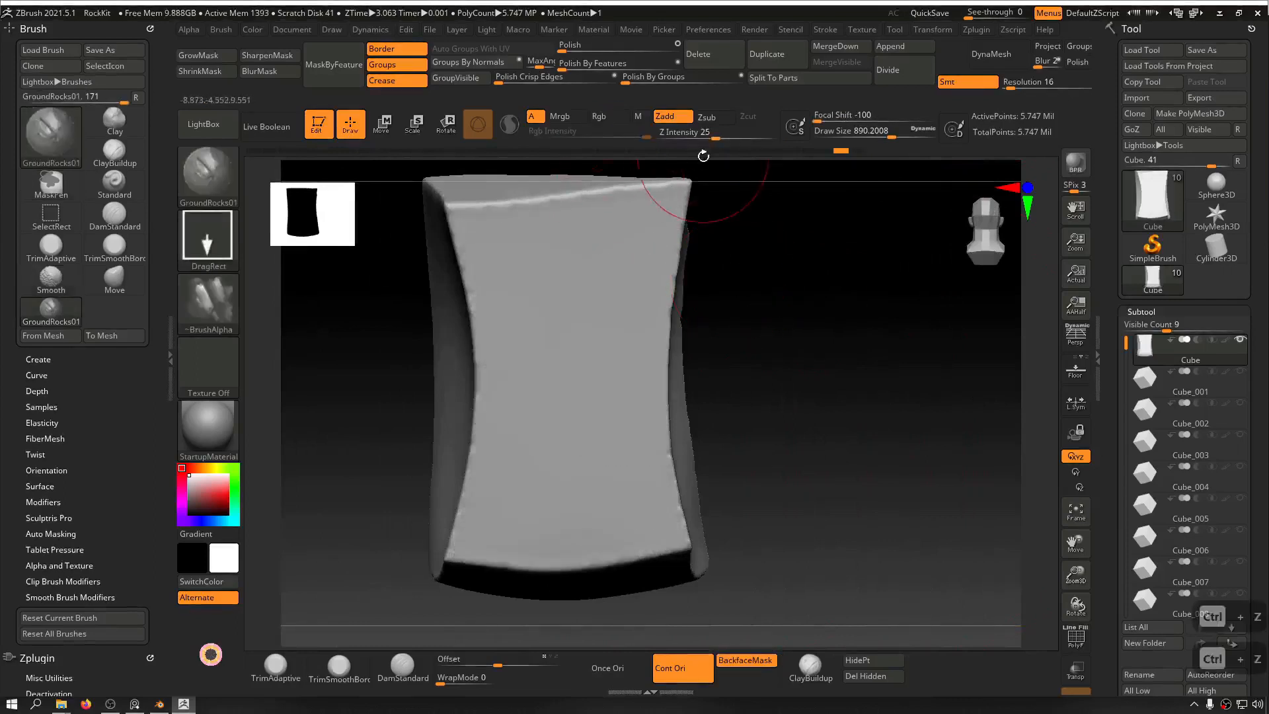
Step: Set the brush's Z Intensity to 39 and stamp GroundRocks01 detail over the upper and middle parts of the face
drag(710, 134, 731, 142)
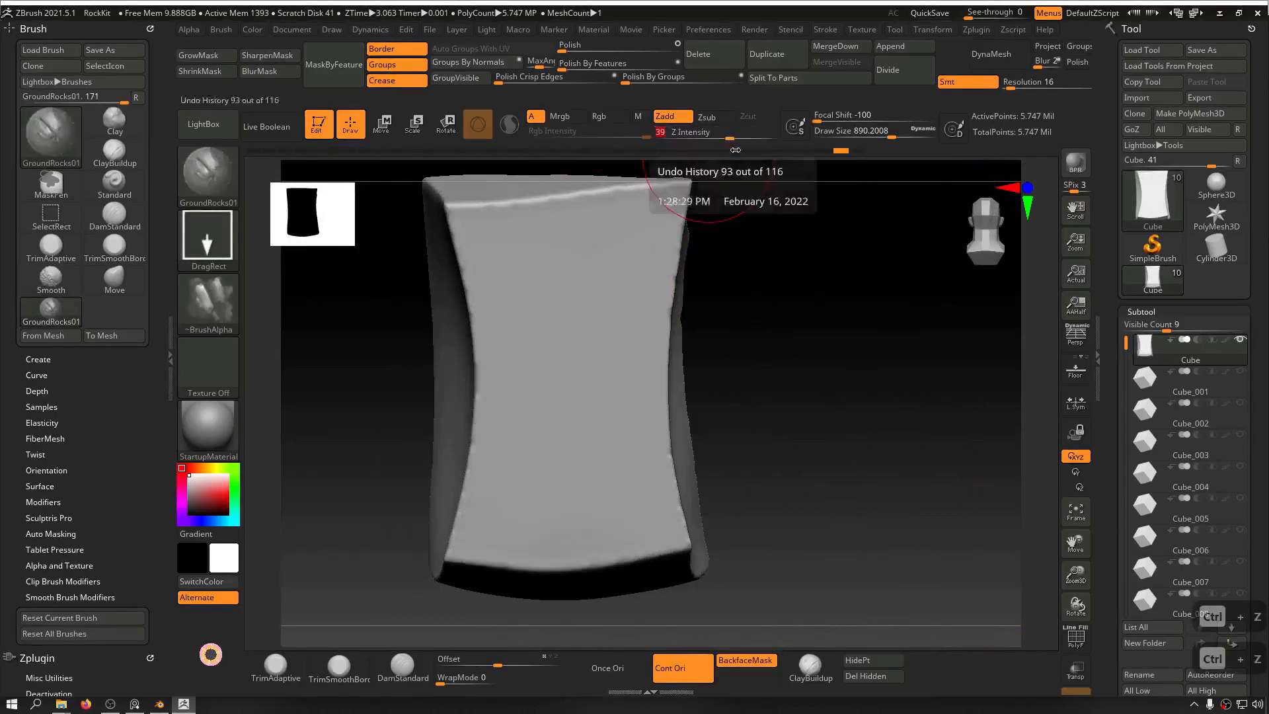
alt+drag(779, 243, 760, 266)
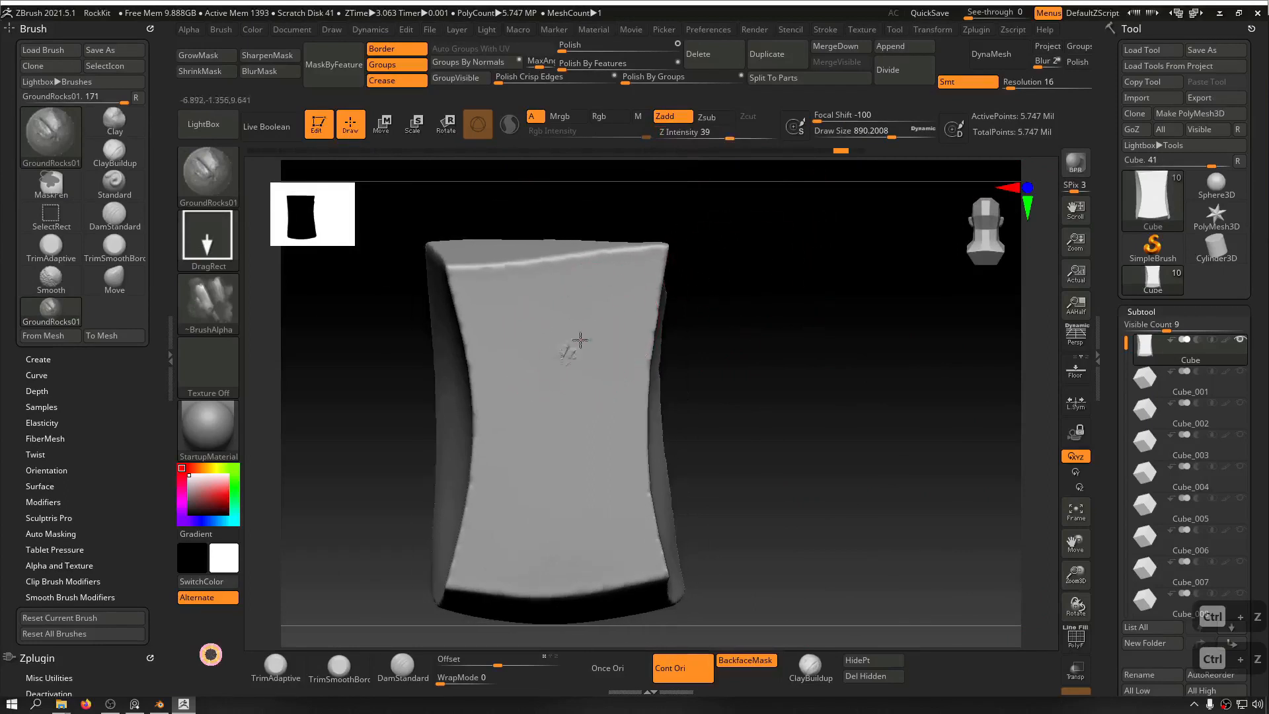
drag(614, 259, 663, 202)
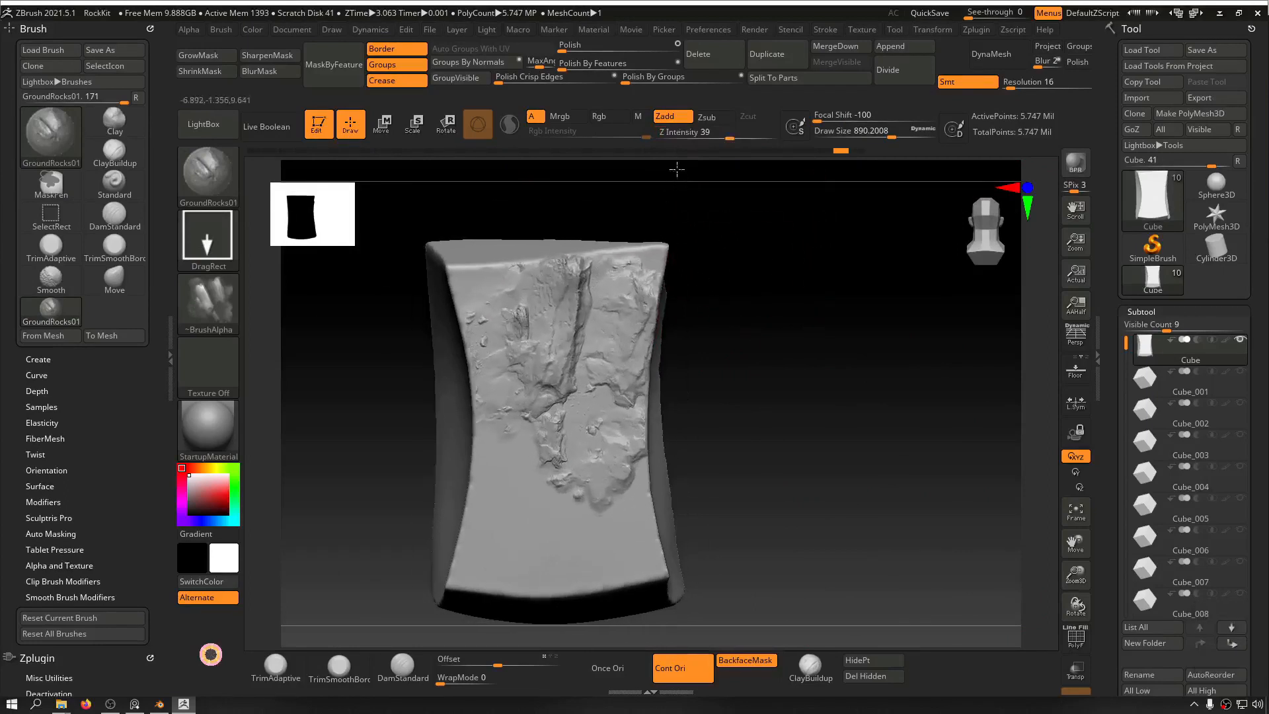
drag(821, 261, 866, 320)
drag(335, 374, 538, 369)
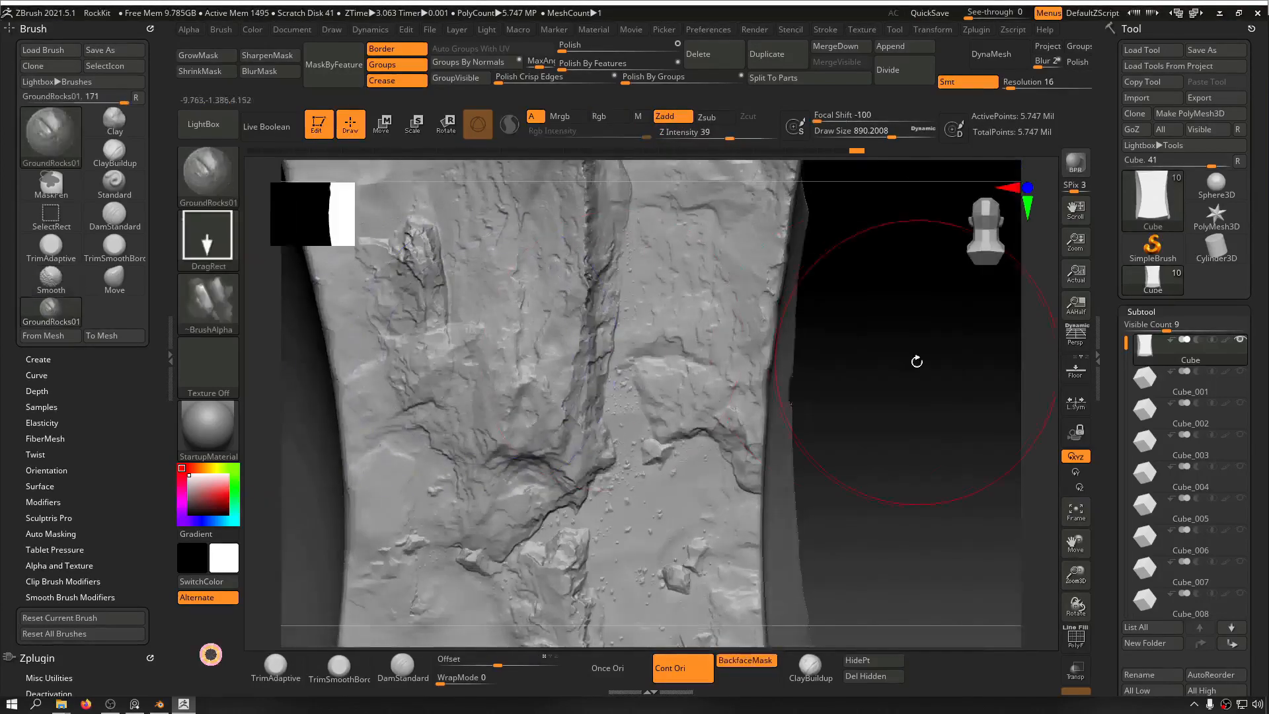
Step: Load the BedRock06 brush from the LightBox brush library
alt+drag(914, 361, 788, 348)
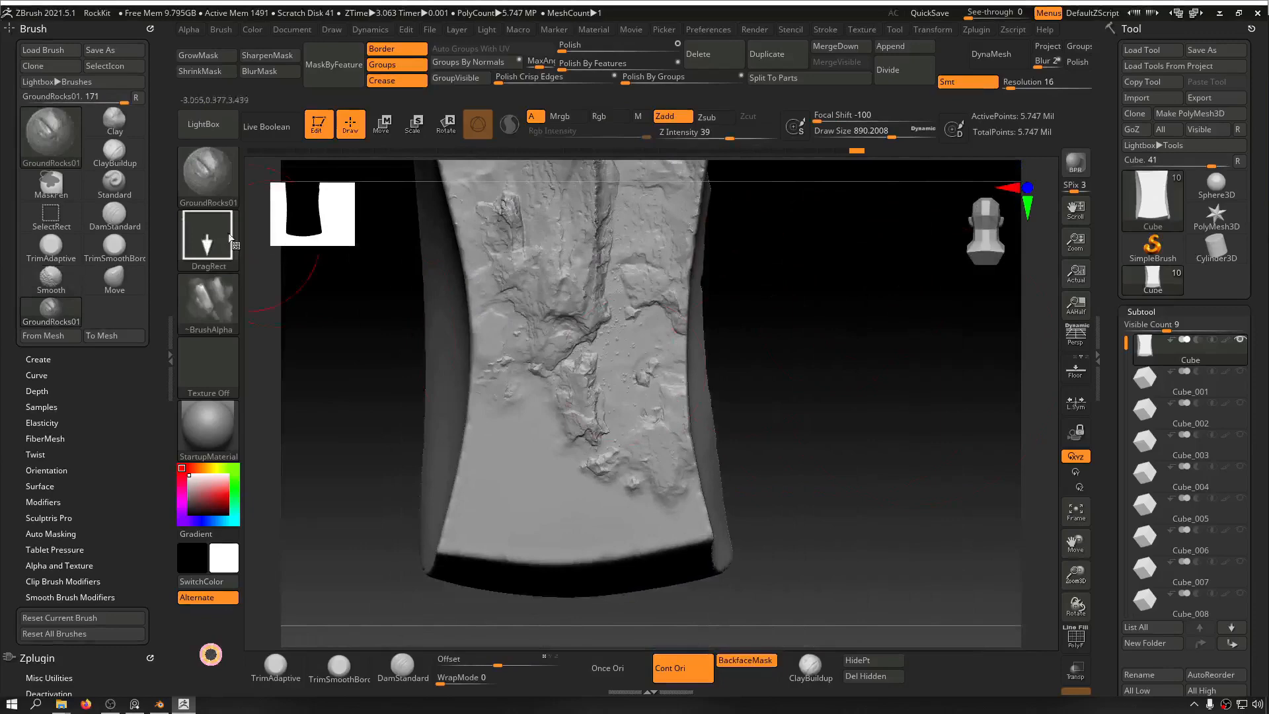
click(202, 124)
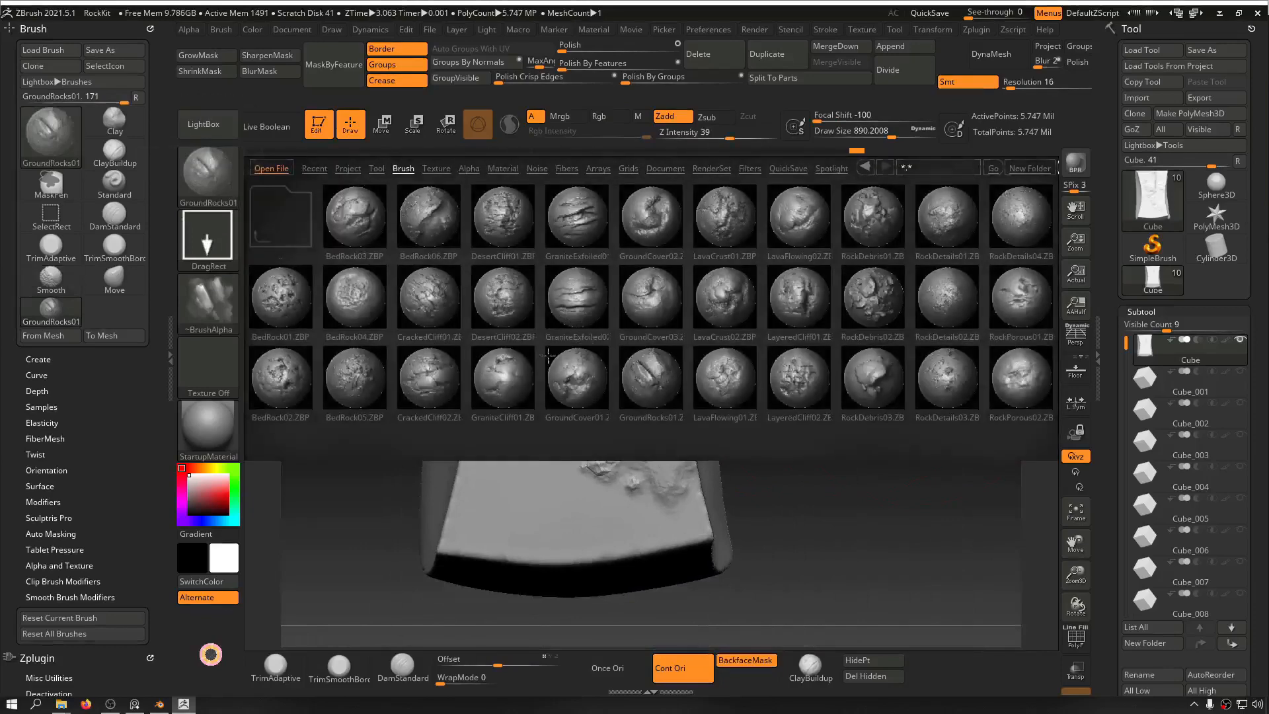
double_click(422, 225)
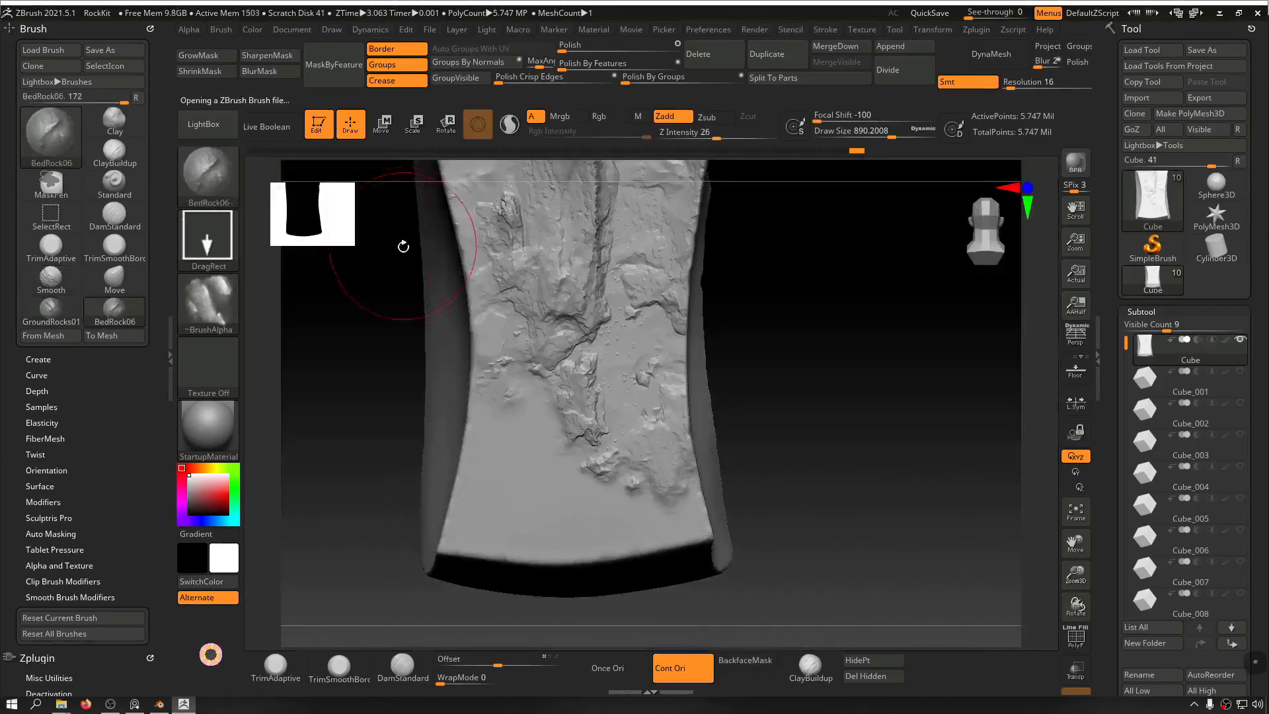
Step: Turn on BackfaceMask and stamp BedRock06 detail over the bare lower part of the face, undoing unwanted stamps
mouse_move(543, 473)
mouse_down()
mouse_move(541, 383)
mouse_move(600, 402)
mouse_move(645, 285)
mouse_up()
key(ctrl+z)
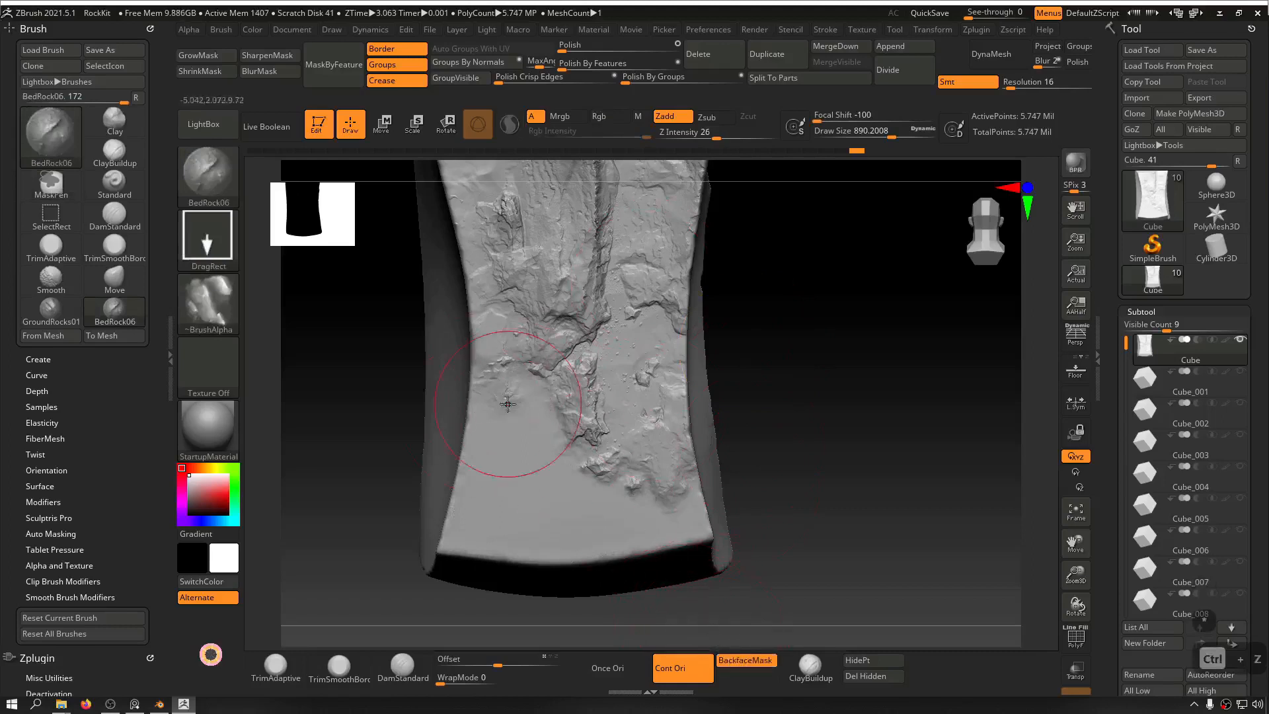
drag(549, 437, 687, 376)
mouse_move(859, 320)
mouse_down()
mouse_move(850, 315)
mouse_move(869, 315)
mouse_move(872, 357)
mouse_move(837, 283)
mouse_move(861, 473)
mouse_up()
key(ctrl+z)
key(ctrl+z)
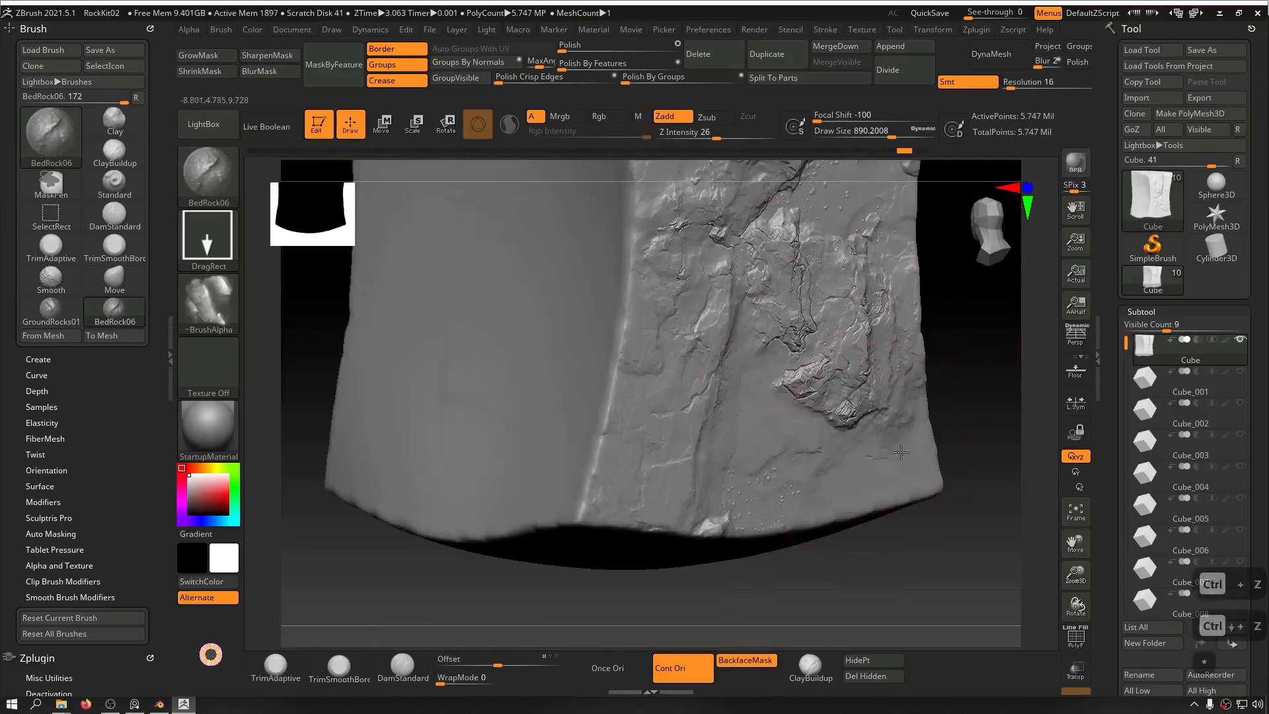
Step: Blend more BedRock06 stamps into the remaining smooth patches in the lower and middle parts of the face
drag(989, 396, 966, 405)
mouse_move(445, 374)
mouse_down()
mouse_move(396, 312)
mouse_move(358, 388)
mouse_up()
mouse_move(903, 366)
alt+mouse_down()
mouse_move(918, 363)
mouse_move(802, 362)
mouse_move(909, 335)
mouse_move(876, 403)
alt+mouse_up()
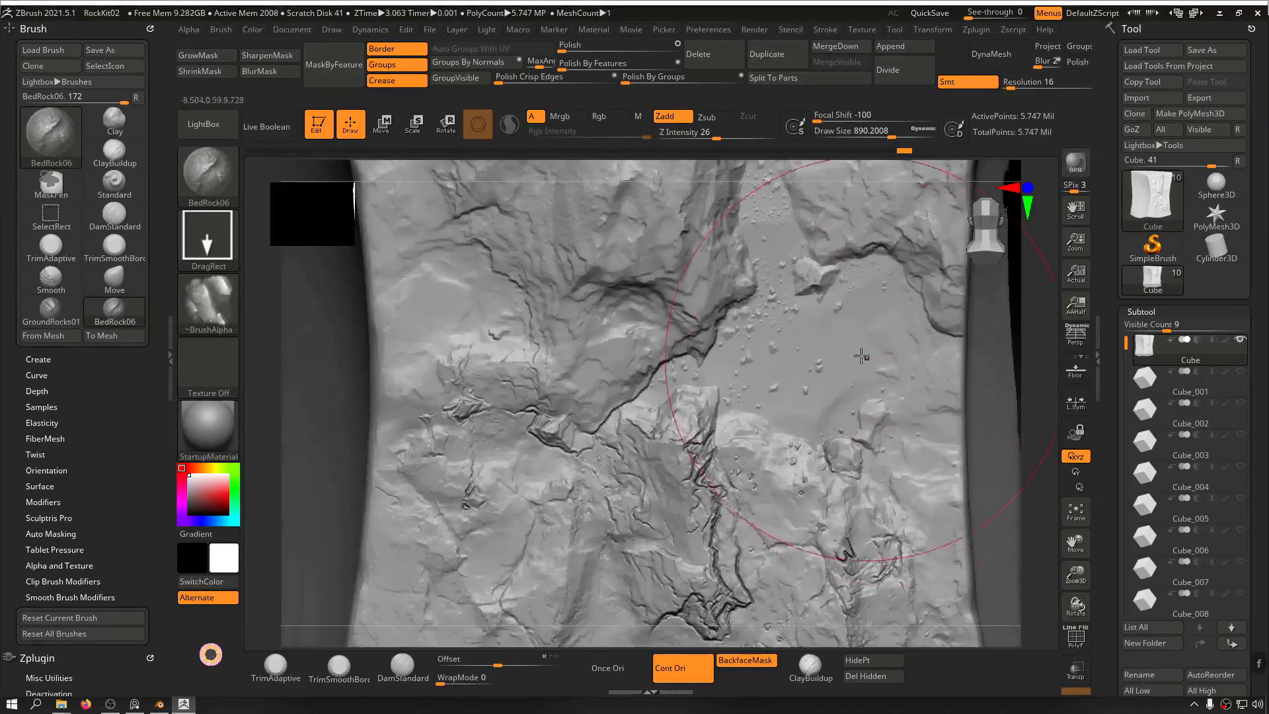
drag(834, 355, 914, 223)
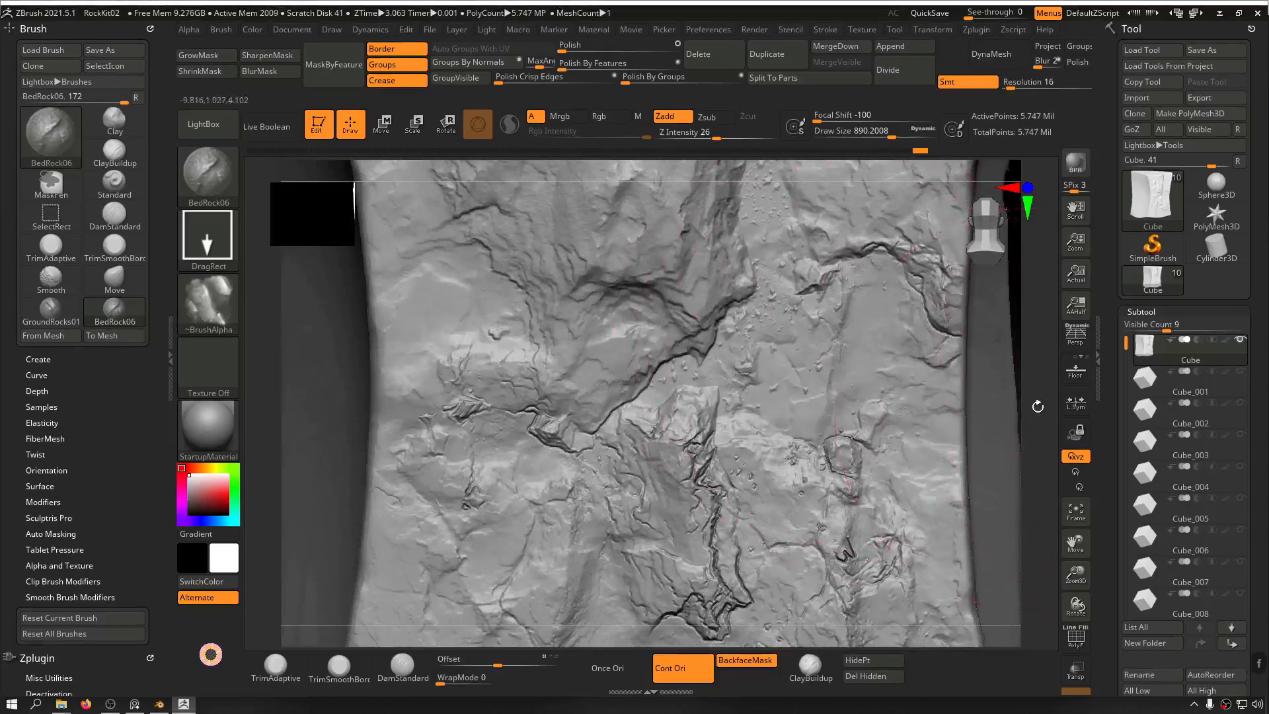
Step: Carve CrackedCliff01 crack patterns in Zsub mode across the whole of another smooth face
mouse_move(1036, 405)
alt+mouse_down()
mouse_move(928, 327)
mouse_move(943, 342)
mouse_move(886, 343)
mouse_move(932, 324)
mouse_move(913, 308)
alt+mouse_up()
key(ctrl+z)
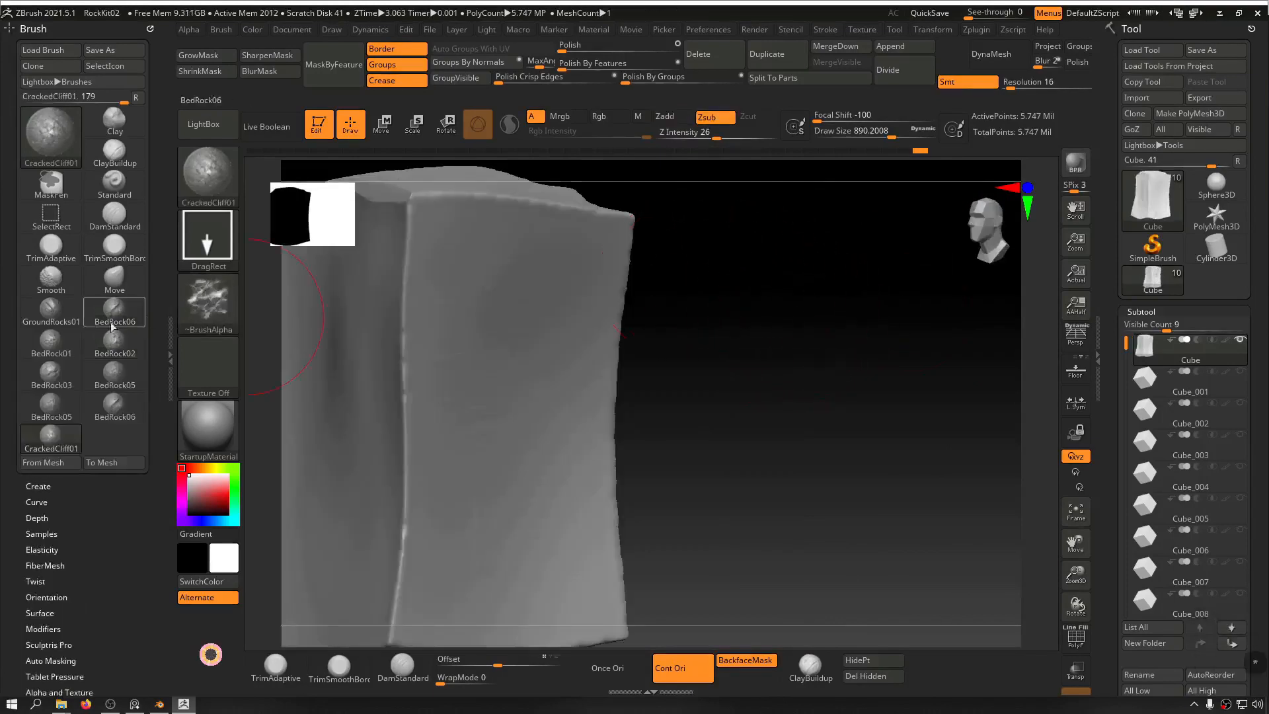
mouse_move(772, 292)
mouse_down()
mouse_move(782, 306)
mouse_move(807, 300)
mouse_move(733, 418)
mouse_move(870, 362)
mouse_move(586, 280)
mouse_move(843, 264)
mouse_up()
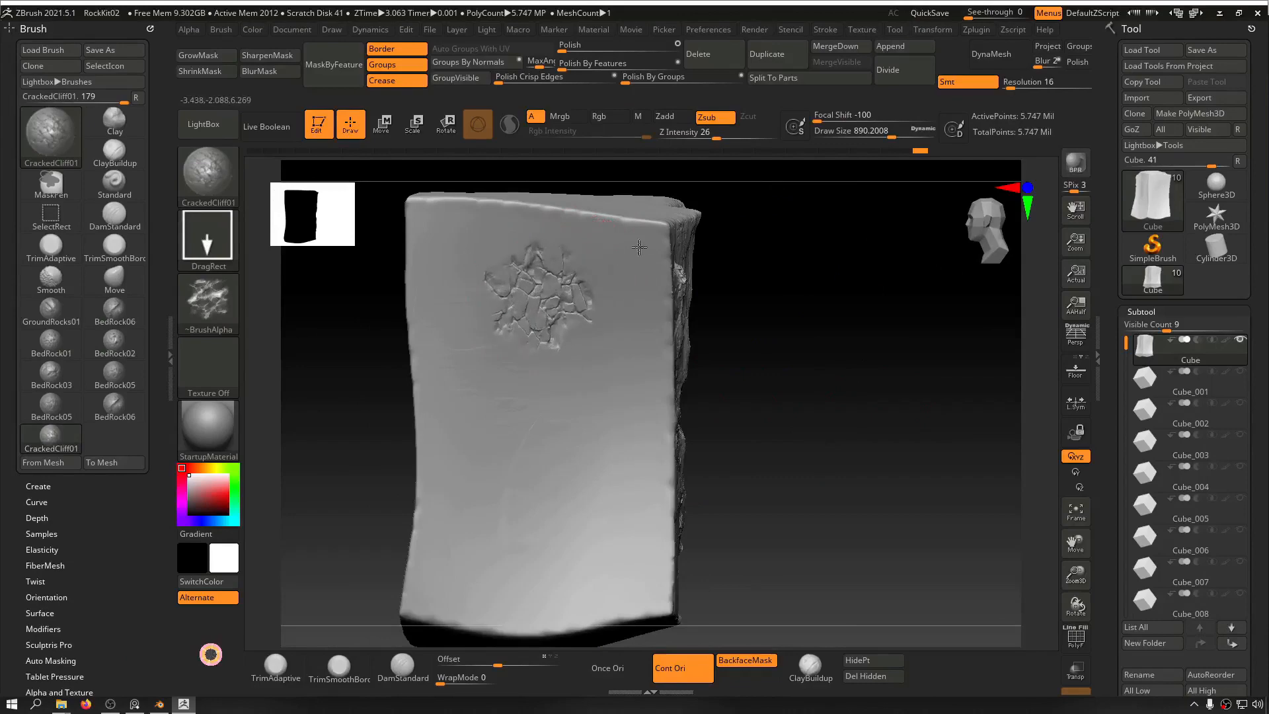
mouse_move(773, 235)
mouse_down()
mouse_move(853, 238)
mouse_move(783, 240)
mouse_up()
alt+drag(845, 246, 846, 305)
drag(513, 501, 622, 605)
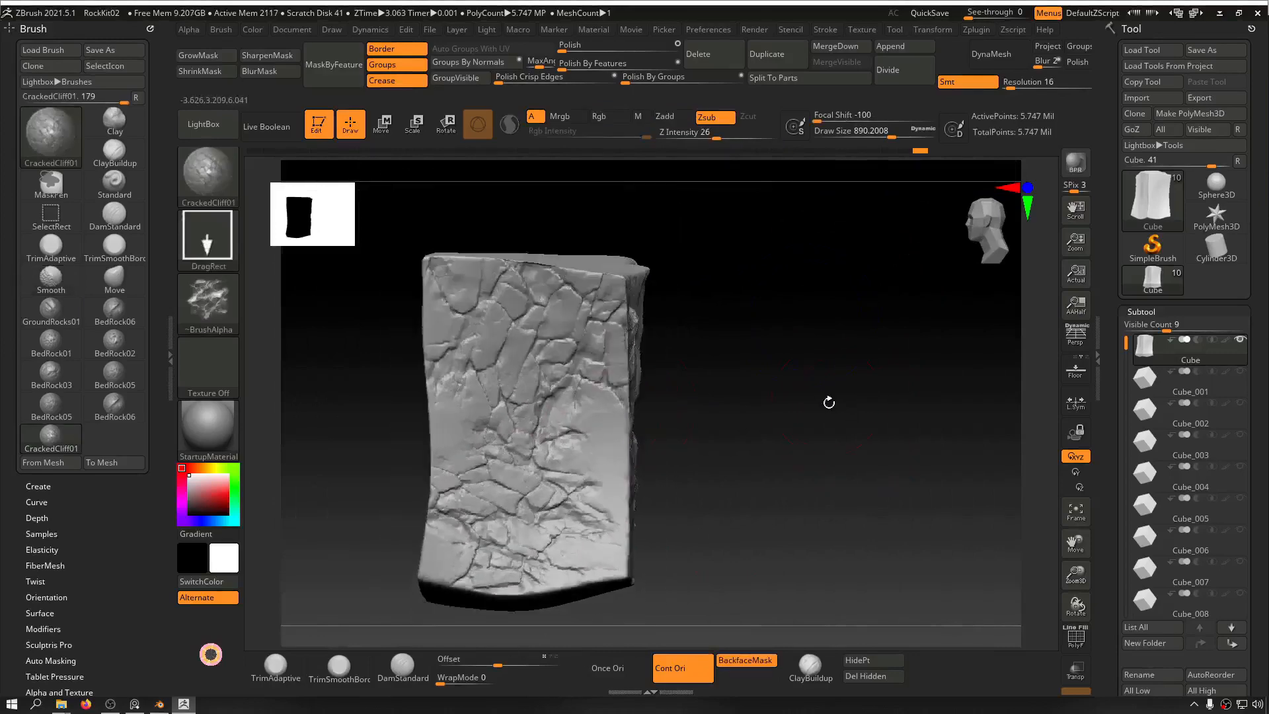
mouse_move(827, 399)
mouse_down()
mouse_move(858, 405)
mouse_move(830, 410)
mouse_move(849, 331)
mouse_move(886, 370)
mouse_move(895, 331)
mouse_move(821, 332)
mouse_move(910, 283)
mouse_move(850, 377)
mouse_move(906, 368)
mouse_move(889, 304)
mouse_move(841, 403)
mouse_up()
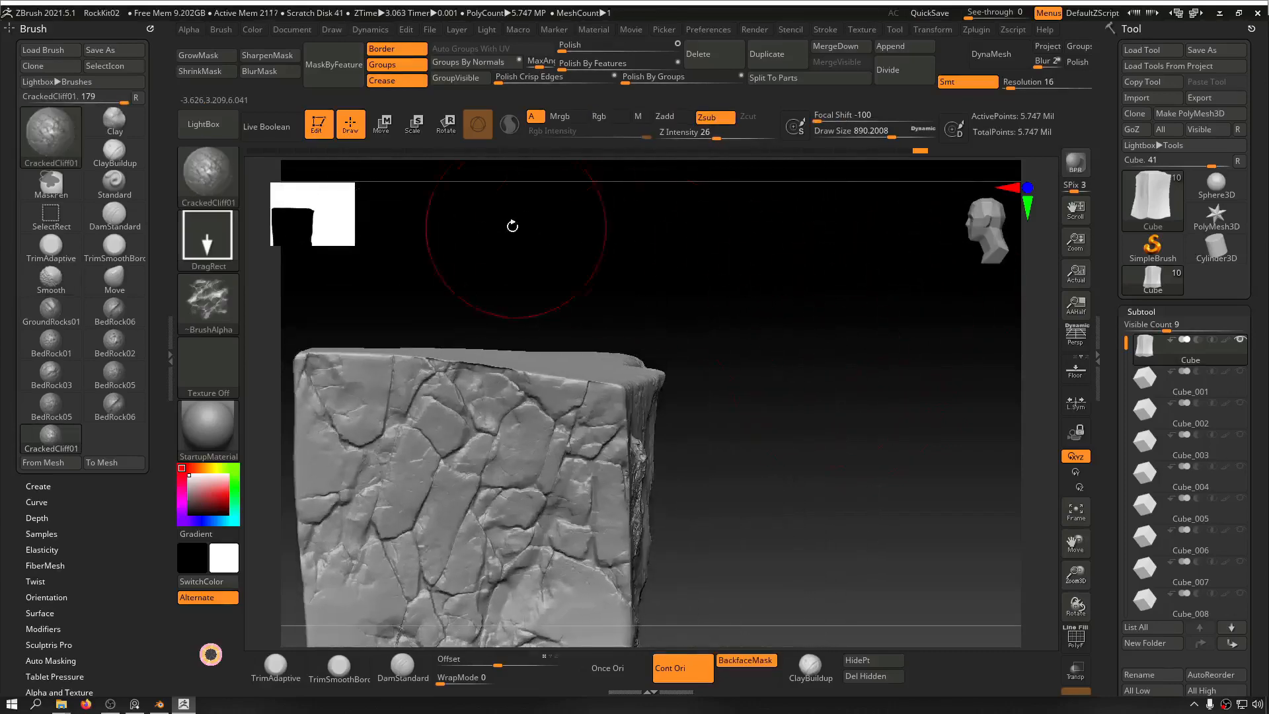
Step: Smooth the upper edge of the cracked face with the Smooth brush at a reduced draw size
alt+drag(513, 226, 633, 278)
key(f)
mouse_move(423, 274)
alt+mouse_down()
mouse_move(426, 349)
mouse_move(646, 212)
mouse_move(646, 260)
mouse_move(343, 317)
mouse_move(488, 269)
mouse_move(300, 286)
mouse_move(341, 413)
alt+mouse_up()
key(s)
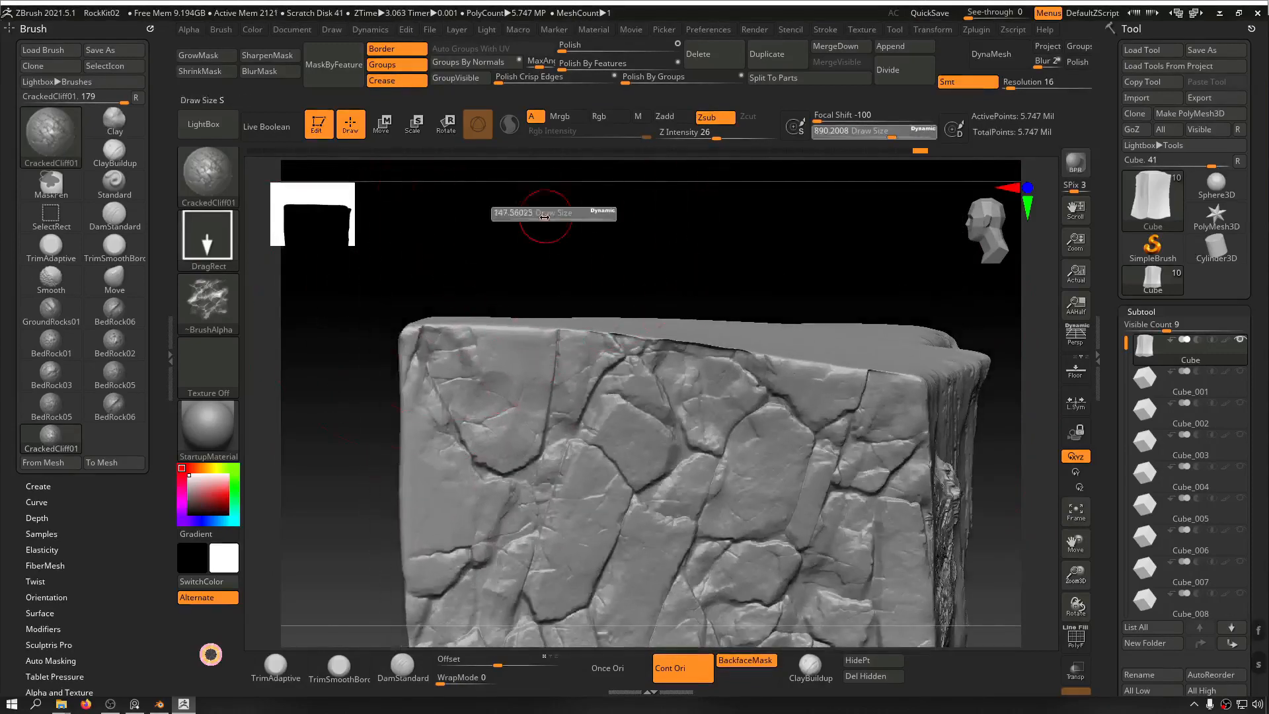
key(shift)
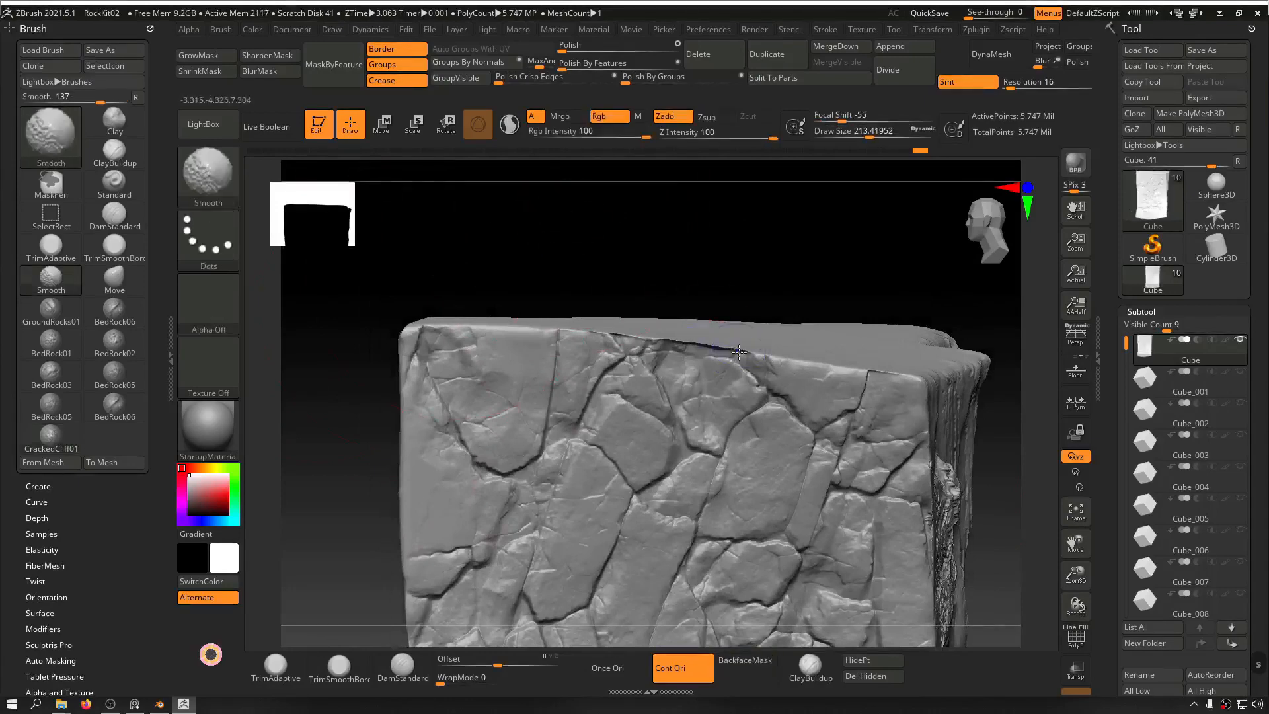
mouse_move(708, 339)
mouse_down()
mouse_move(756, 275)
mouse_move(693, 354)
mouse_up()
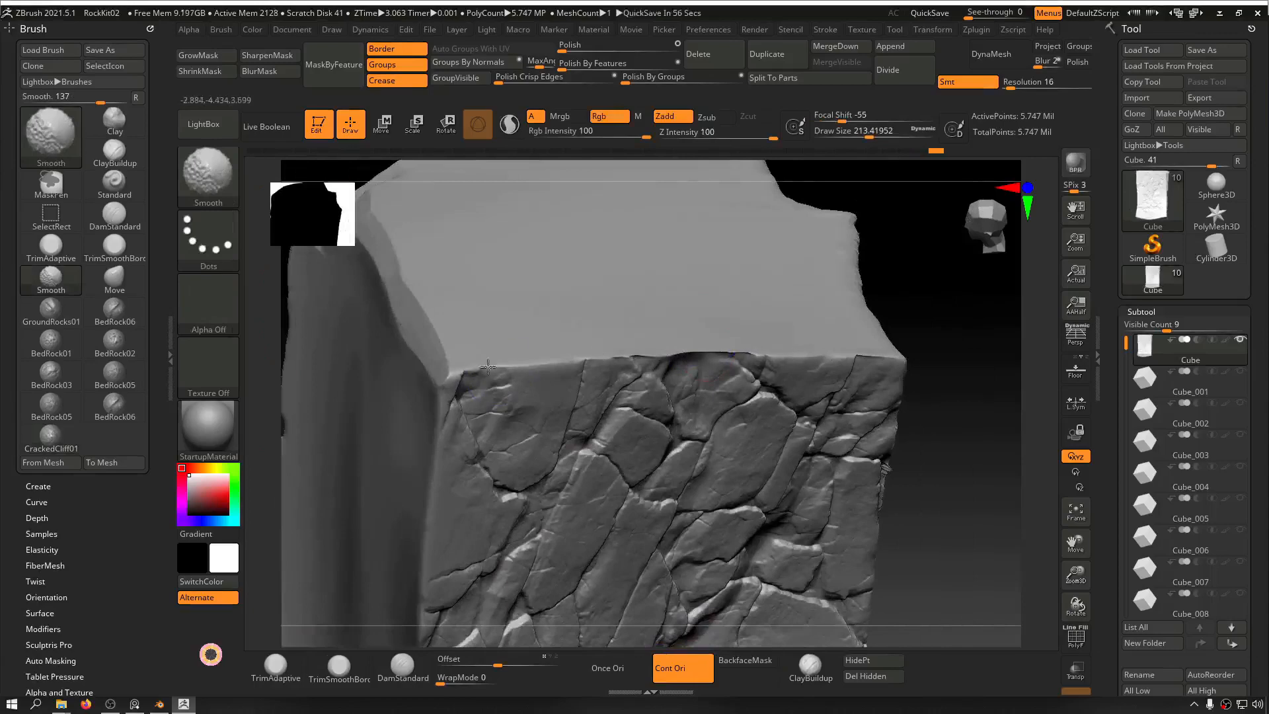
shift+drag(488, 367, 563, 357)
mouse_move(929, 403)
alt+mouse_down()
mouse_move(787, 232)
mouse_move(812, 294)
mouse_move(797, 246)
mouse_move(793, 365)
mouse_move(819, 212)
alt+mouse_up()
Step: Set the draw size to about 716 and stamp CrackedCliff01 cracks into the smooth patches on the lower half of the face
key(s)
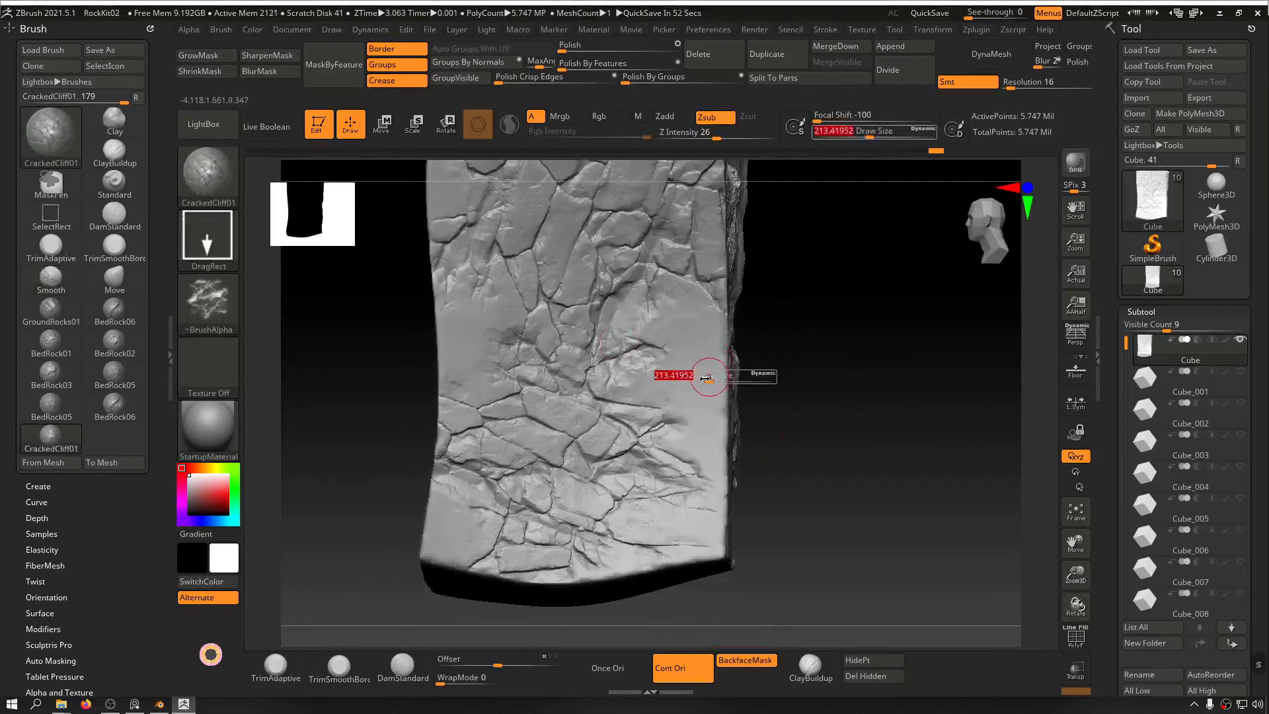
mouse_move(706, 377)
mouse_down()
mouse_move(669, 391)
mouse_move(688, 380)
mouse_up()
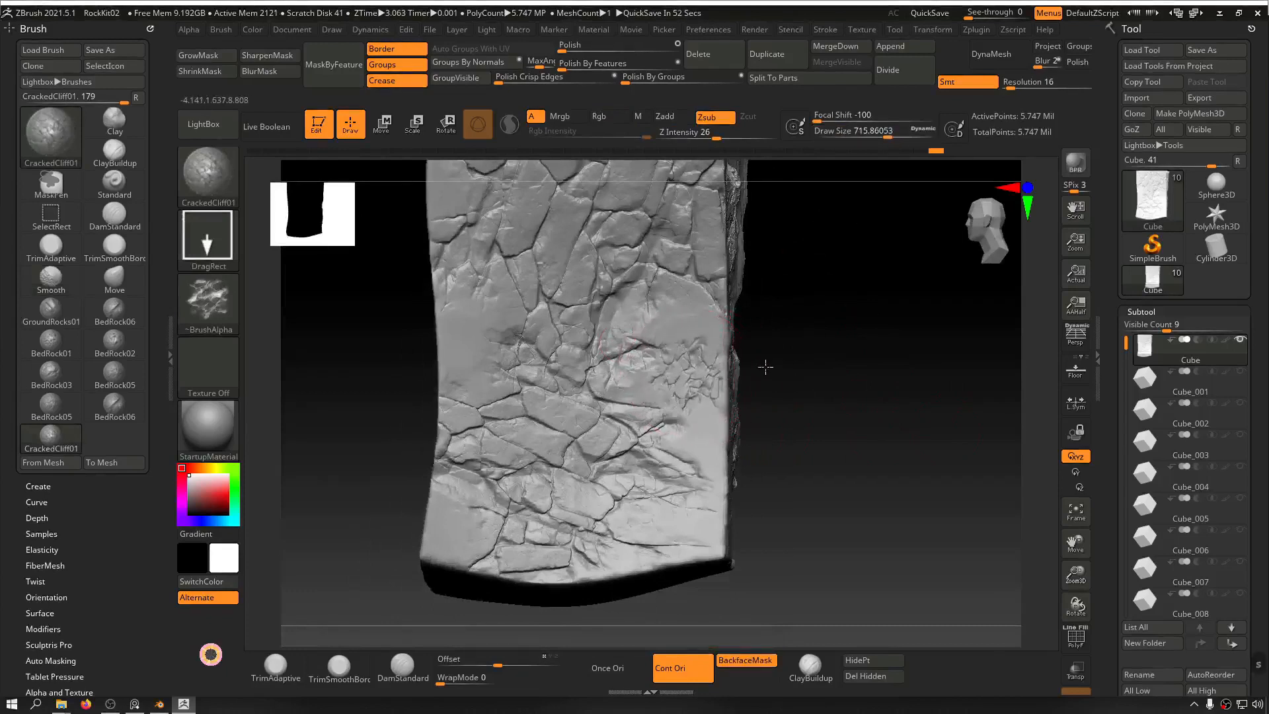
drag(883, 350, 793, 351)
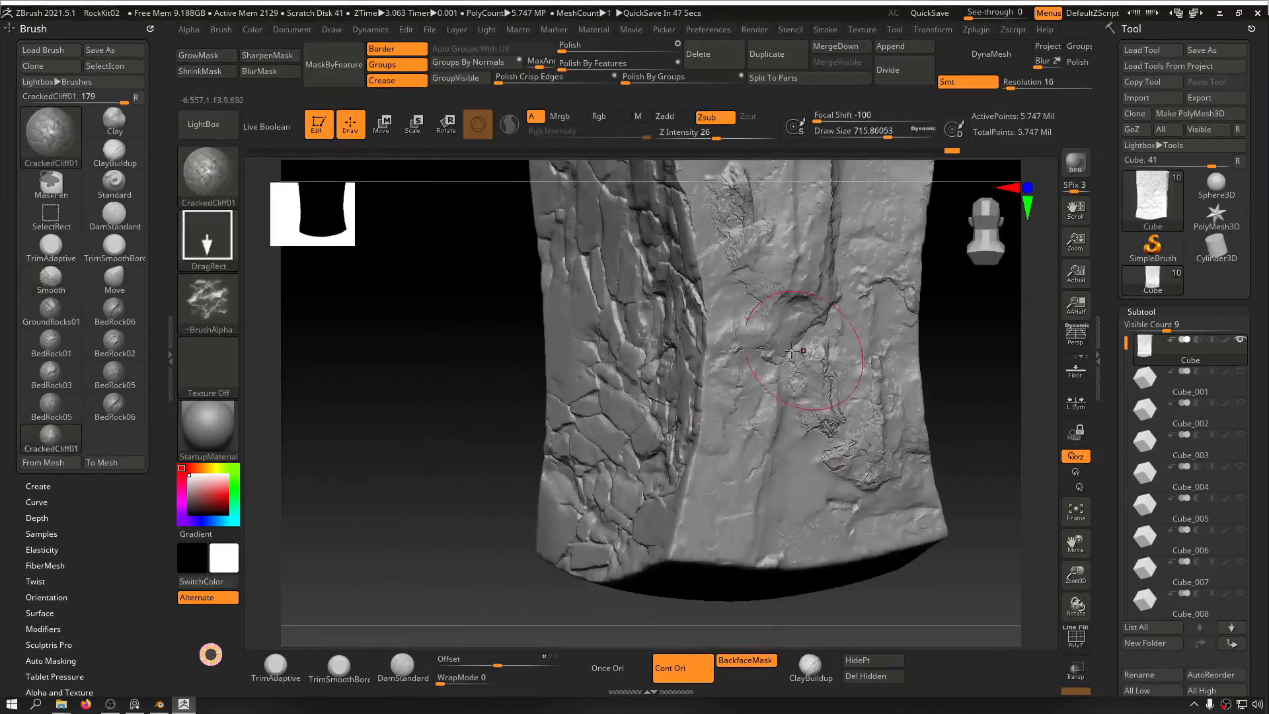
drag(412, 385, 463, 385)
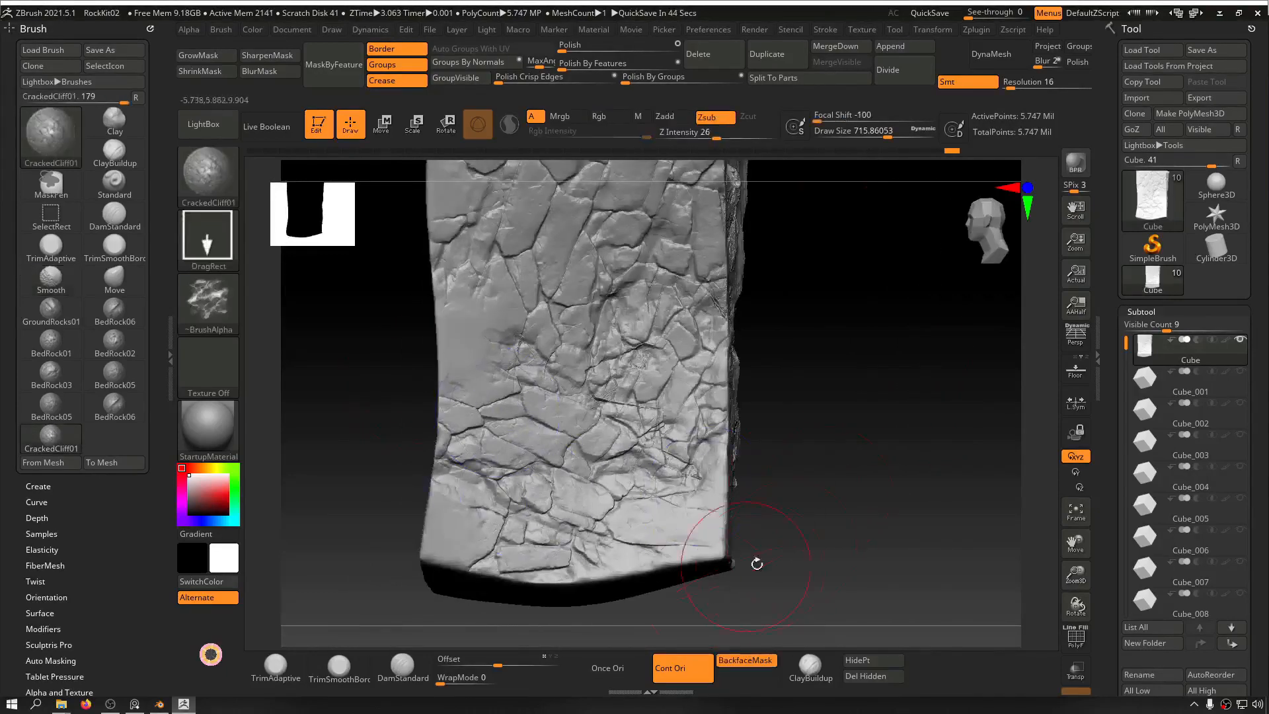
drag(463, 343, 379, 332)
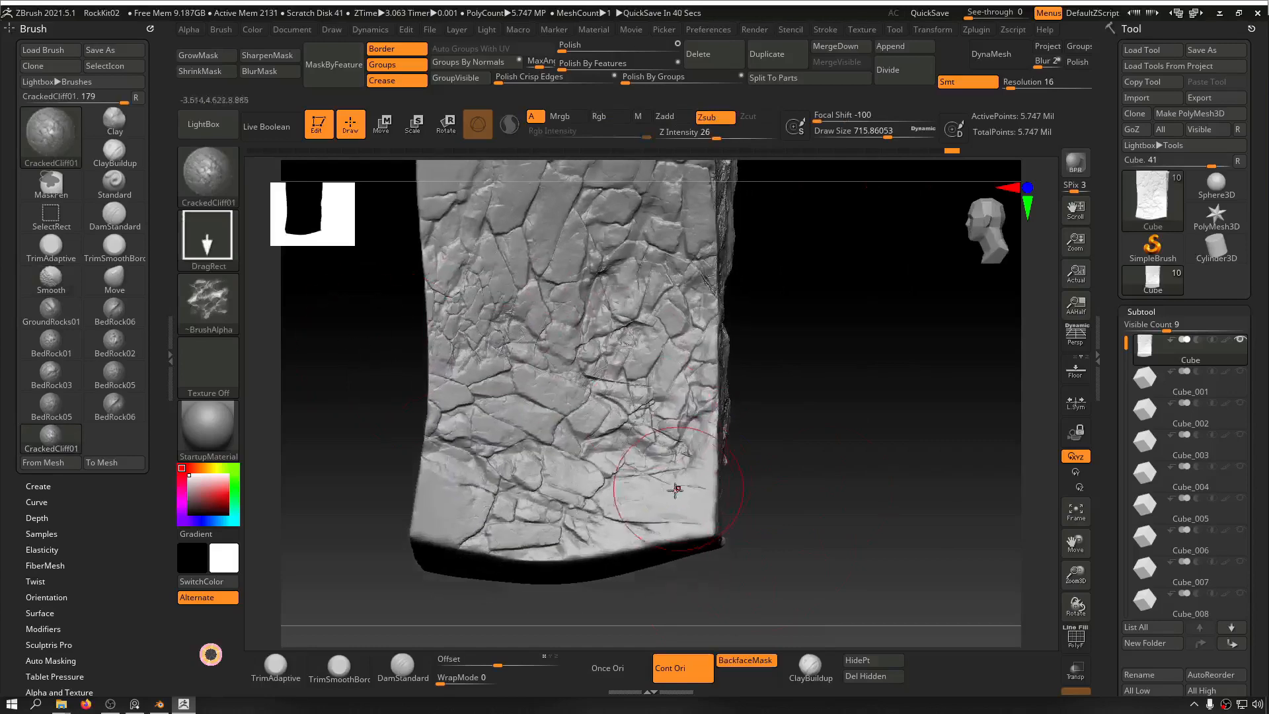
key(ctrl+z)
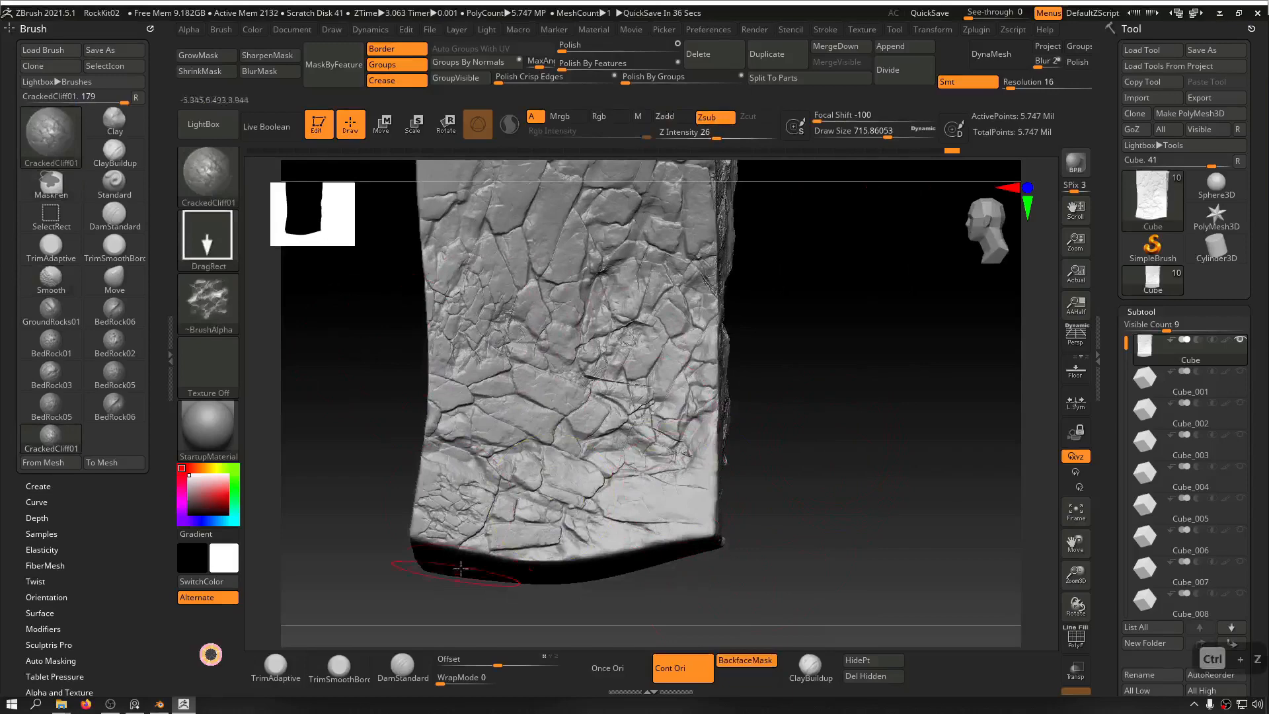
Step: Undo all the CrackedCliff01 stamps on the side face, stepping through the undo history to restore its smooth surface
drag(839, 443, 823, 372)
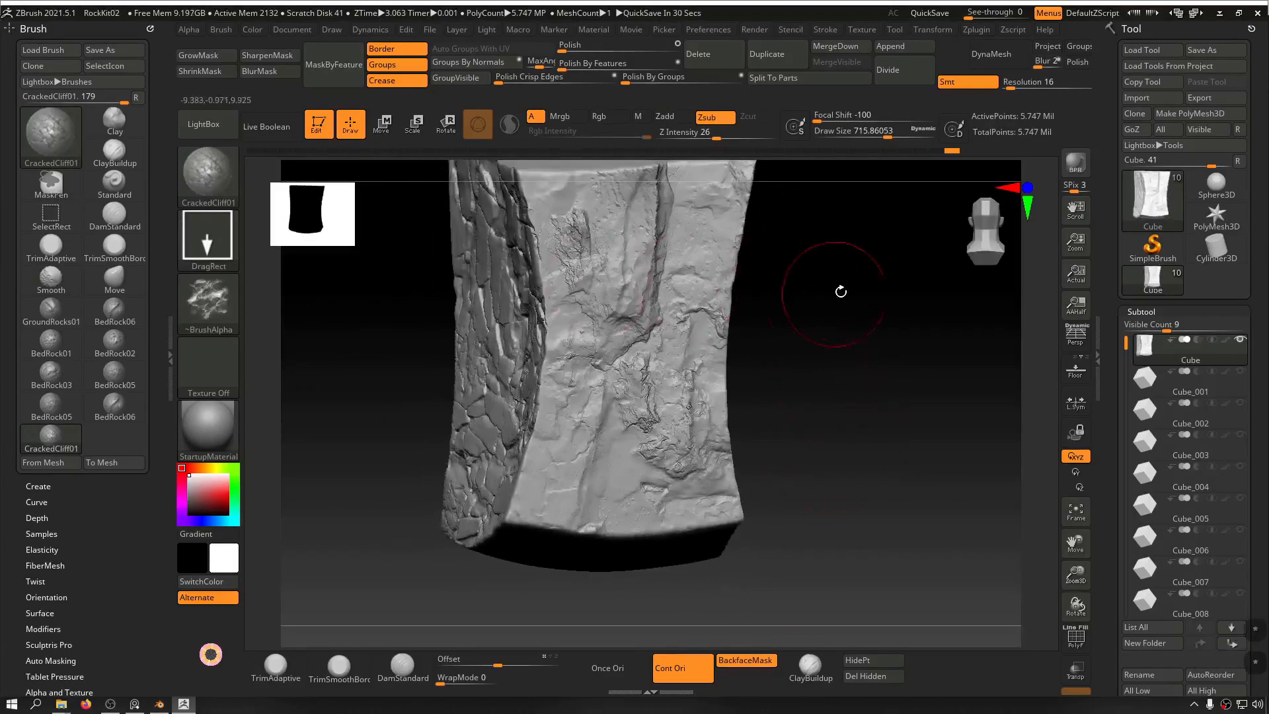
drag(840, 292, 780, 318)
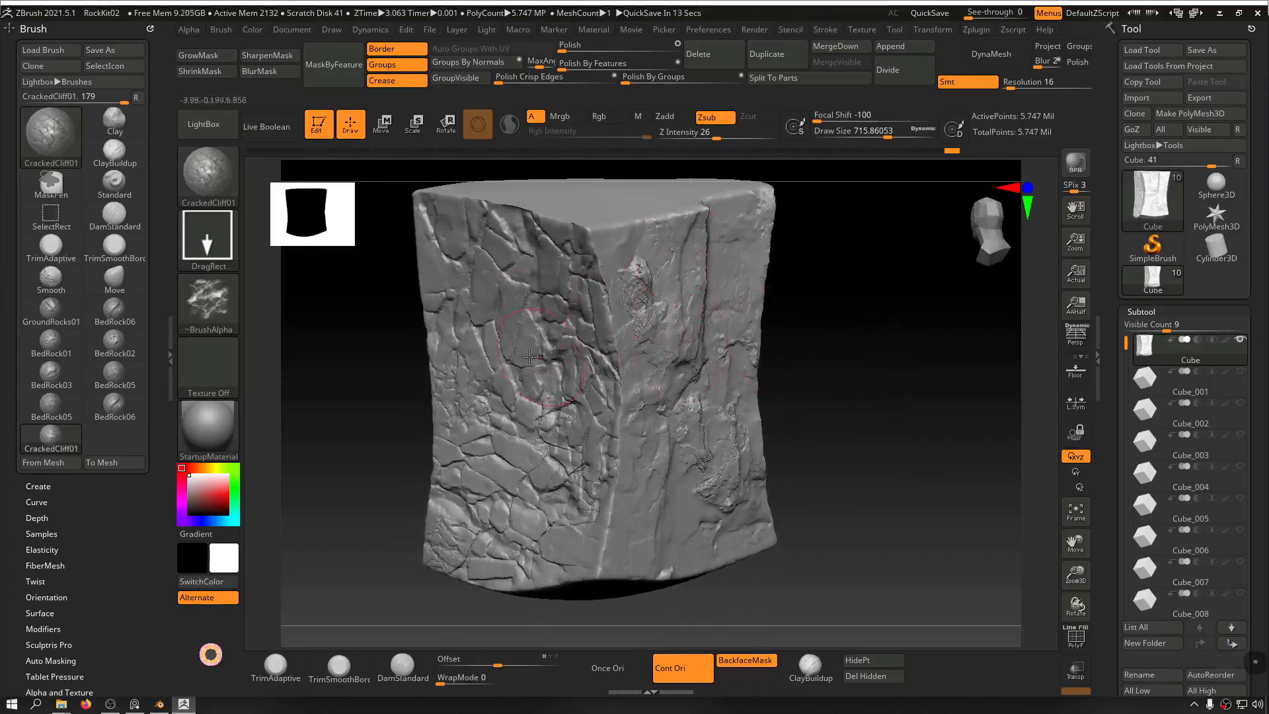
key(ctrl+z)
key(ctrl+z)
key(ctrl+z)
key(ctrl+z)
key(ctrl+z)
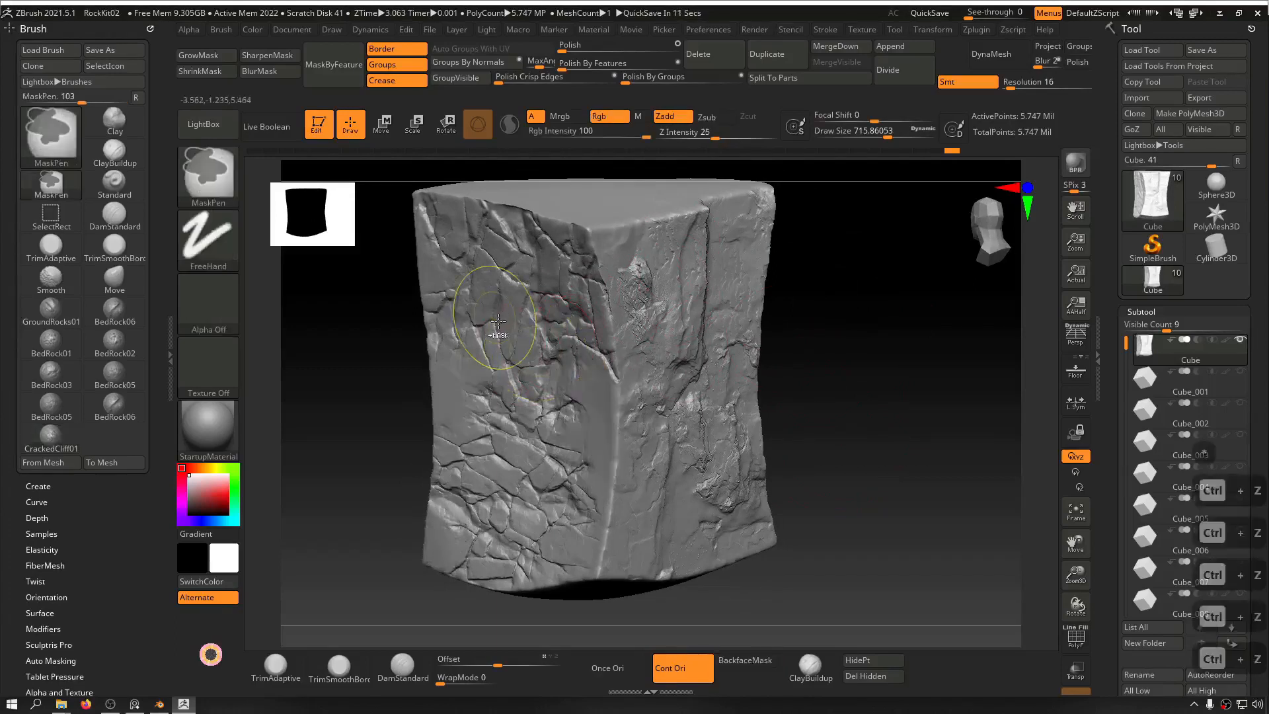
key(ctrl+z)
key(ctrl+z)
key(ctrl+z)
key(ctrl+z)
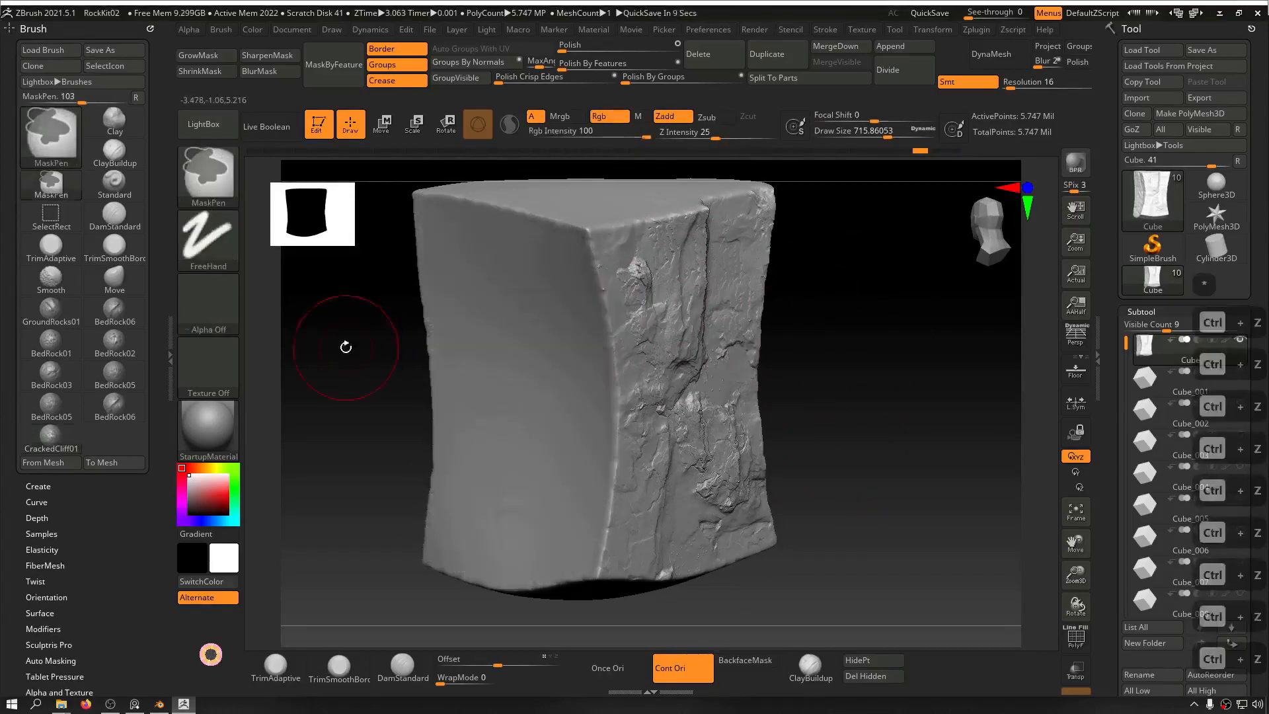
mouse_move(346, 347)
mouse_down()
mouse_move(368, 354)
mouse_move(328, 355)
mouse_up()
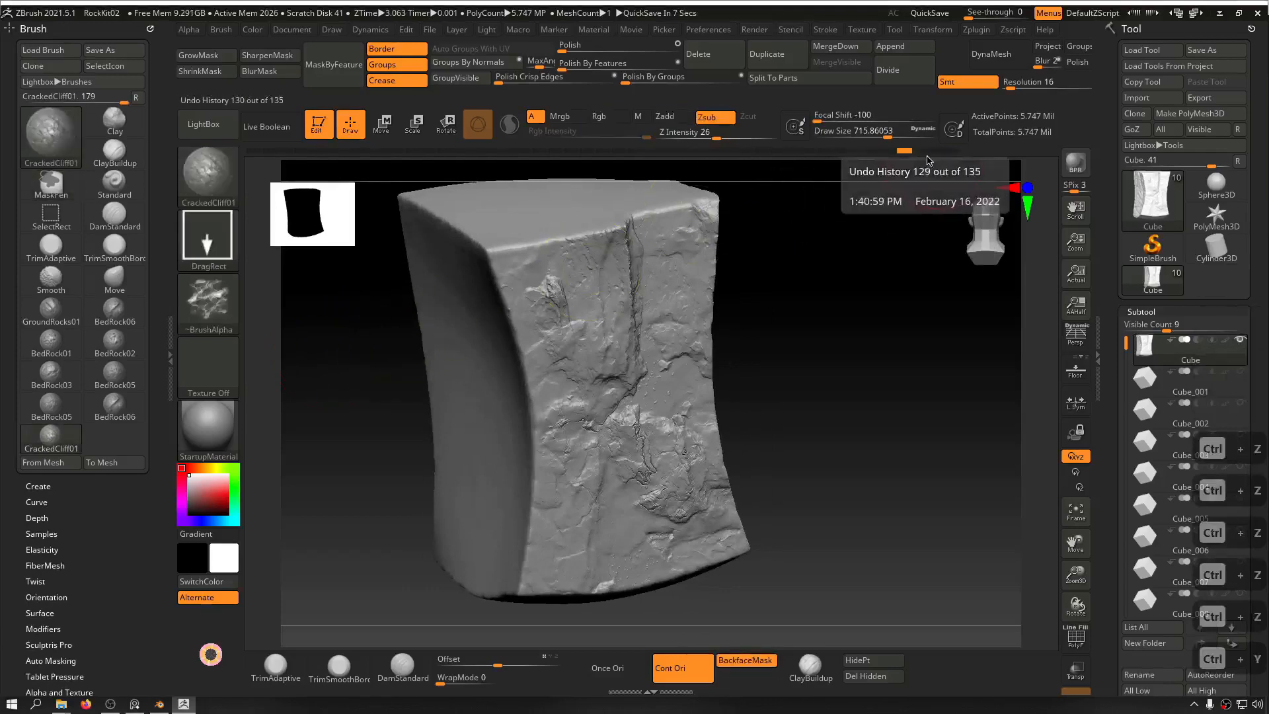
click(929, 156)
key(ctrl+z)
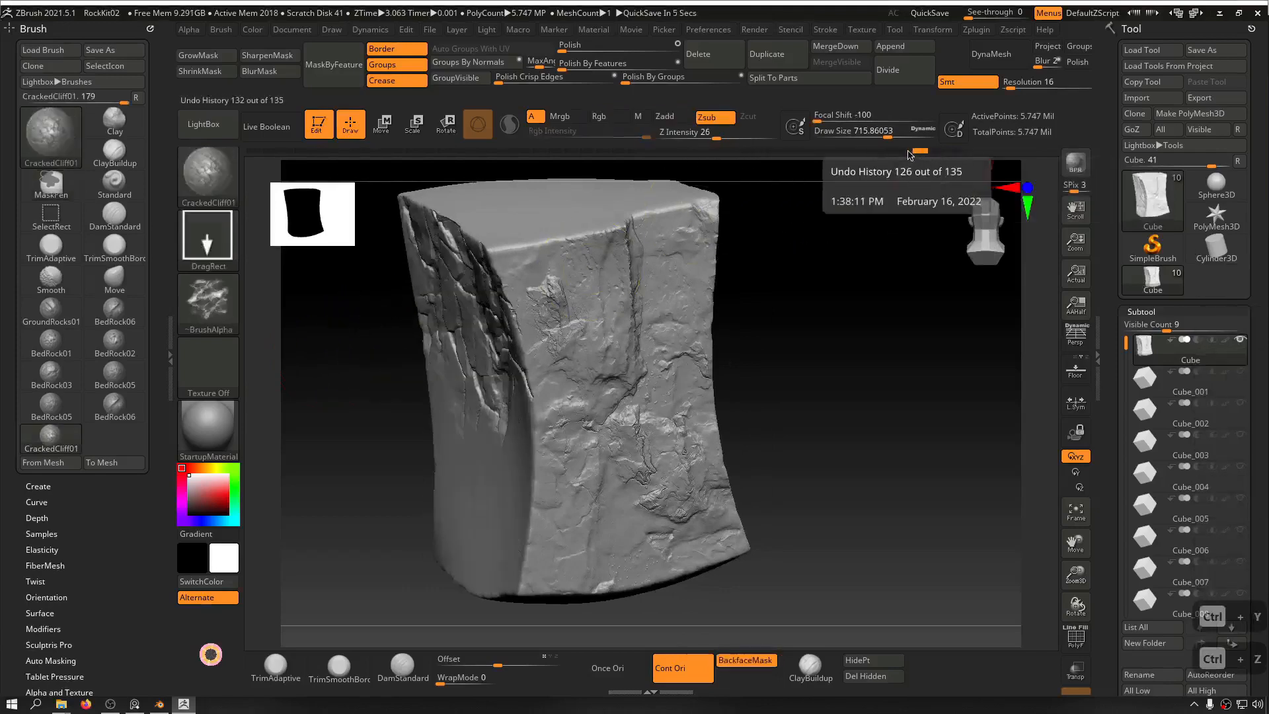
key(ctrl+y)
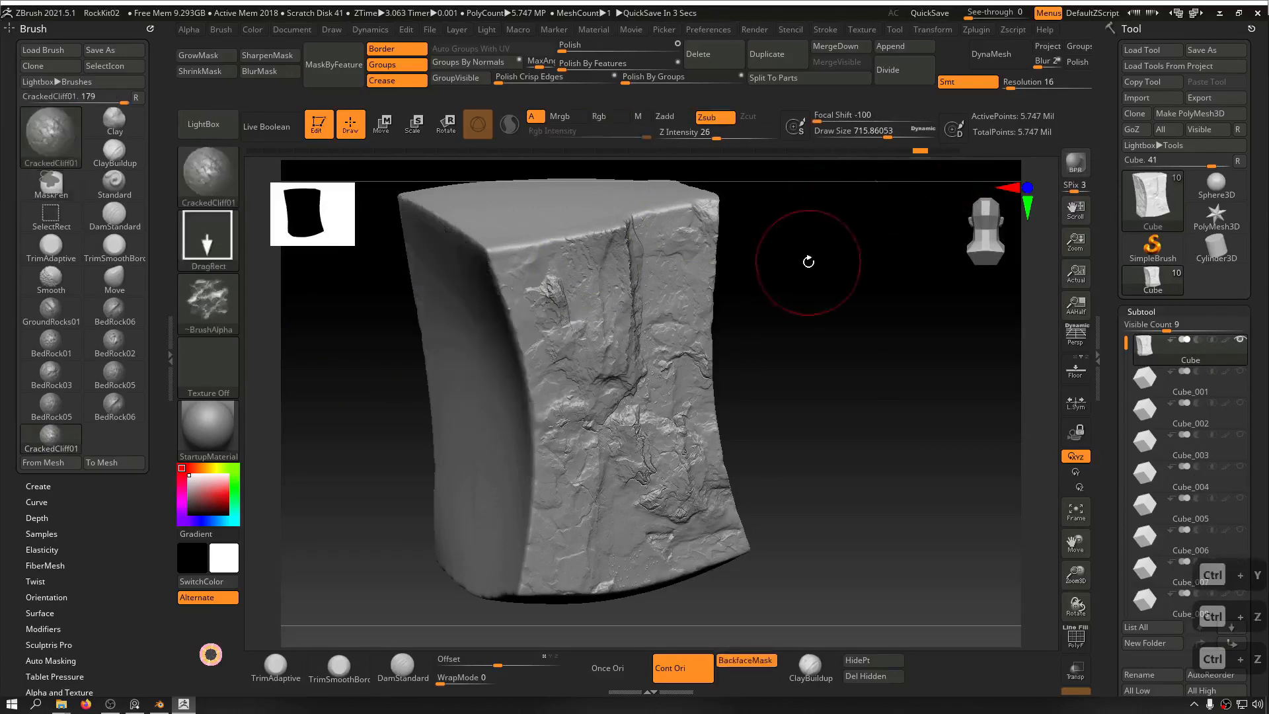
Step: Load the GroundRocks01 brush and stamp rock detail over the cube's smooth top face
drag(808, 262, 844, 252)
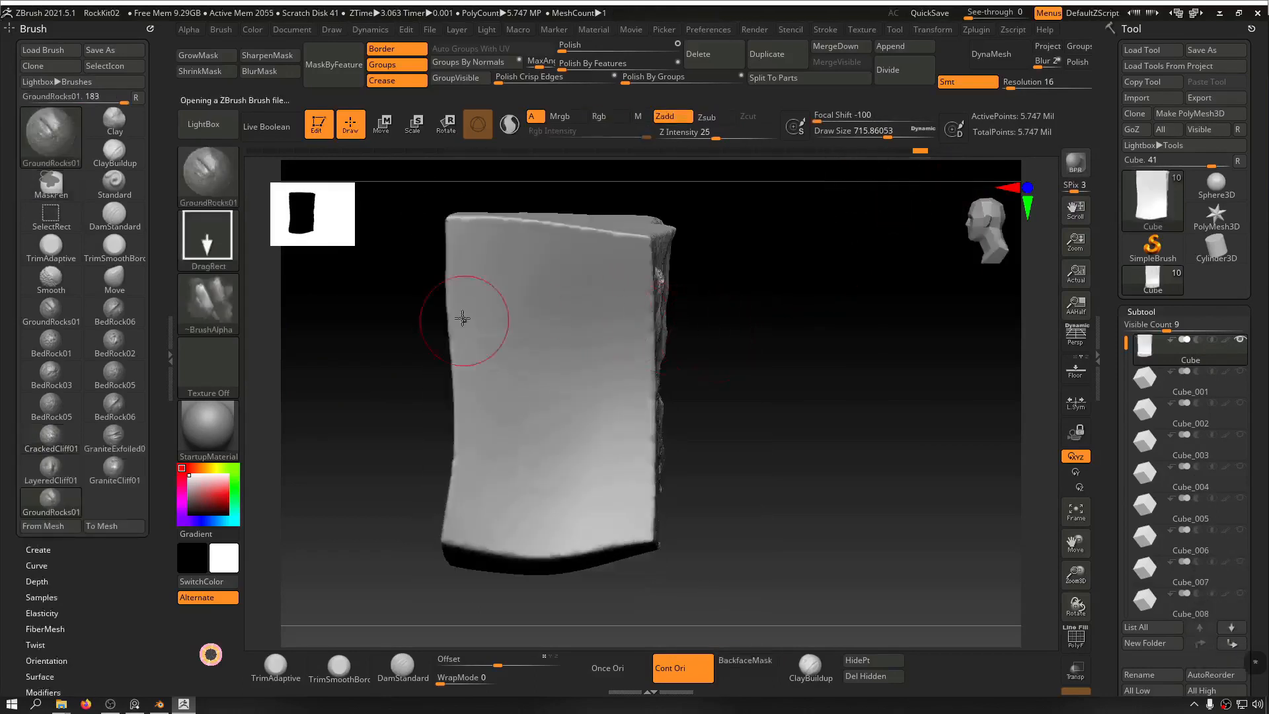
drag(763, 297, 784, 414)
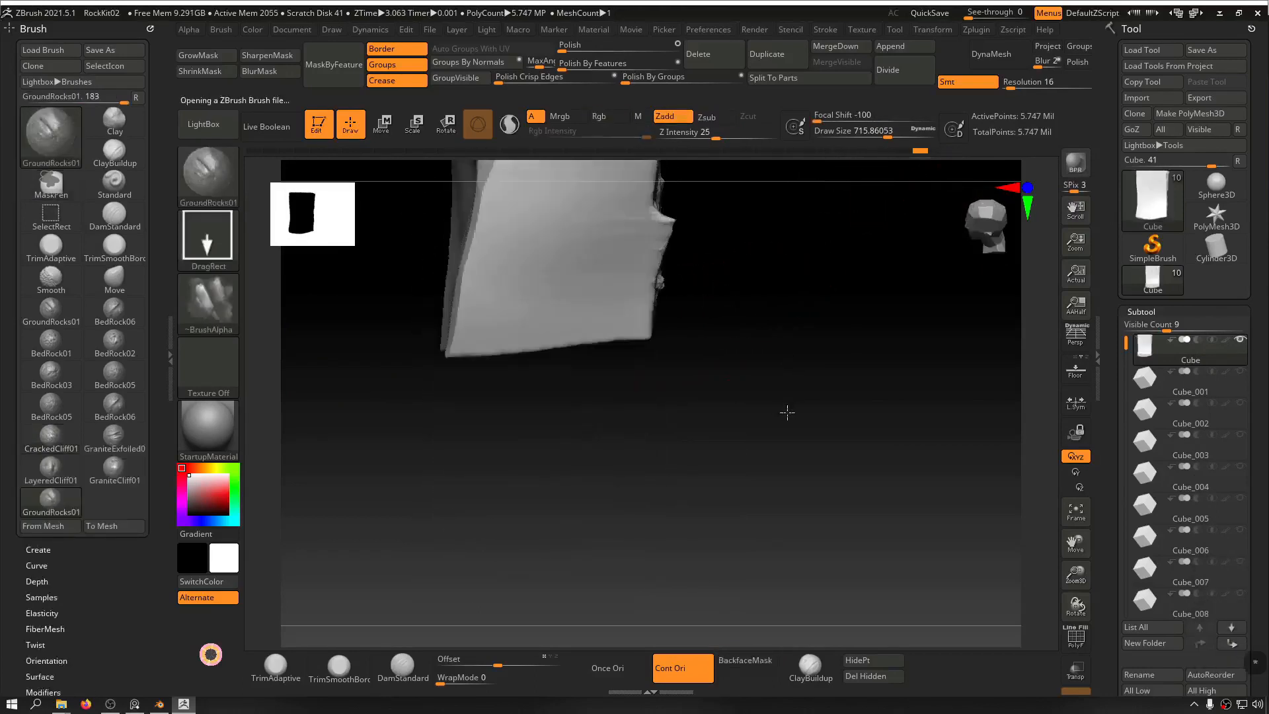
drag(750, 337, 546, 374)
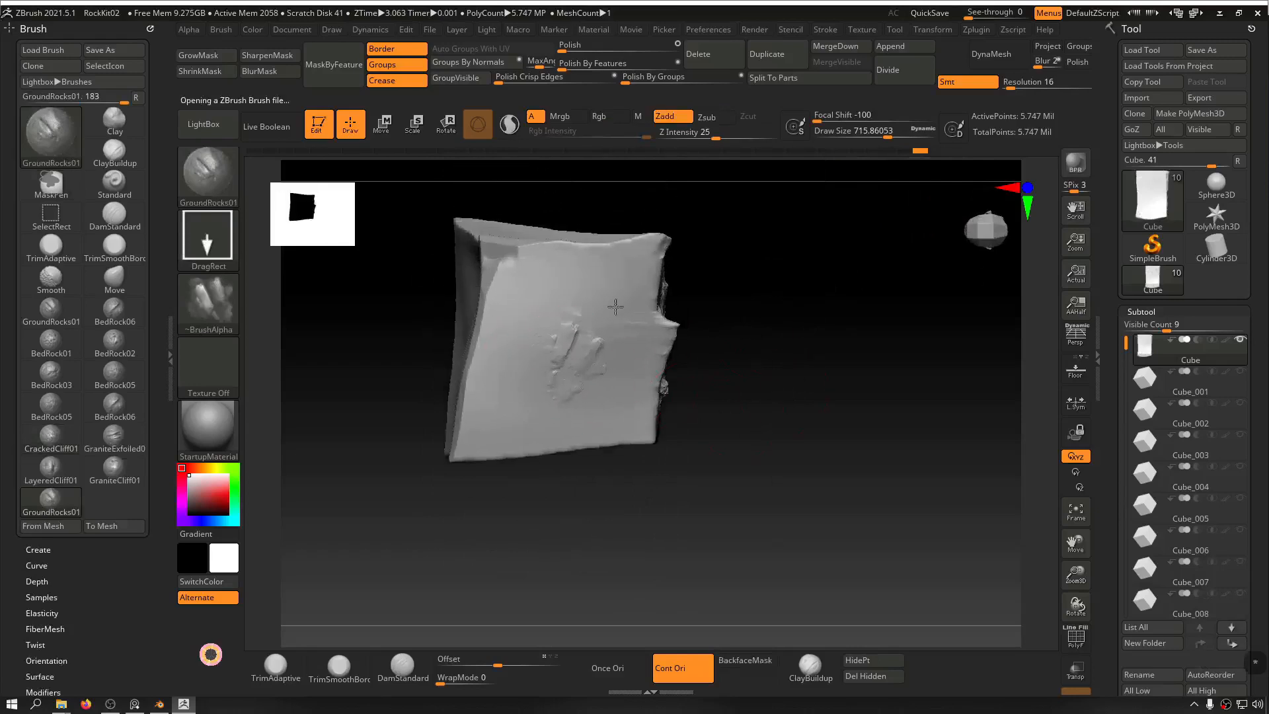
mouse_move(615, 306)
mouse_down()
mouse_move(624, 251)
mouse_move(660, 192)
mouse_move(609, 193)
mouse_move(610, 157)
mouse_up()
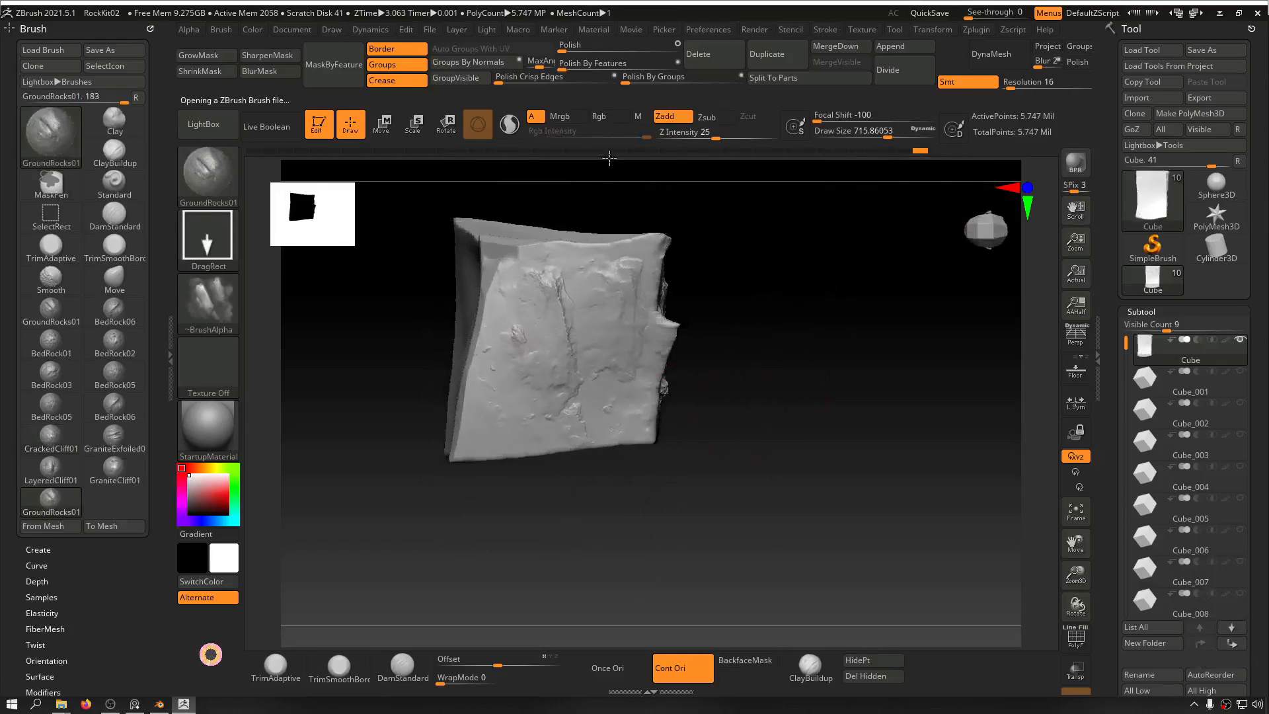
mouse_move(728, 226)
mouse_down()
mouse_move(785, 204)
mouse_move(780, 317)
mouse_move(799, 269)
mouse_move(901, 306)
mouse_move(944, 388)
mouse_move(895, 277)
mouse_move(861, 272)
mouse_move(824, 314)
mouse_move(665, 273)
mouse_up()
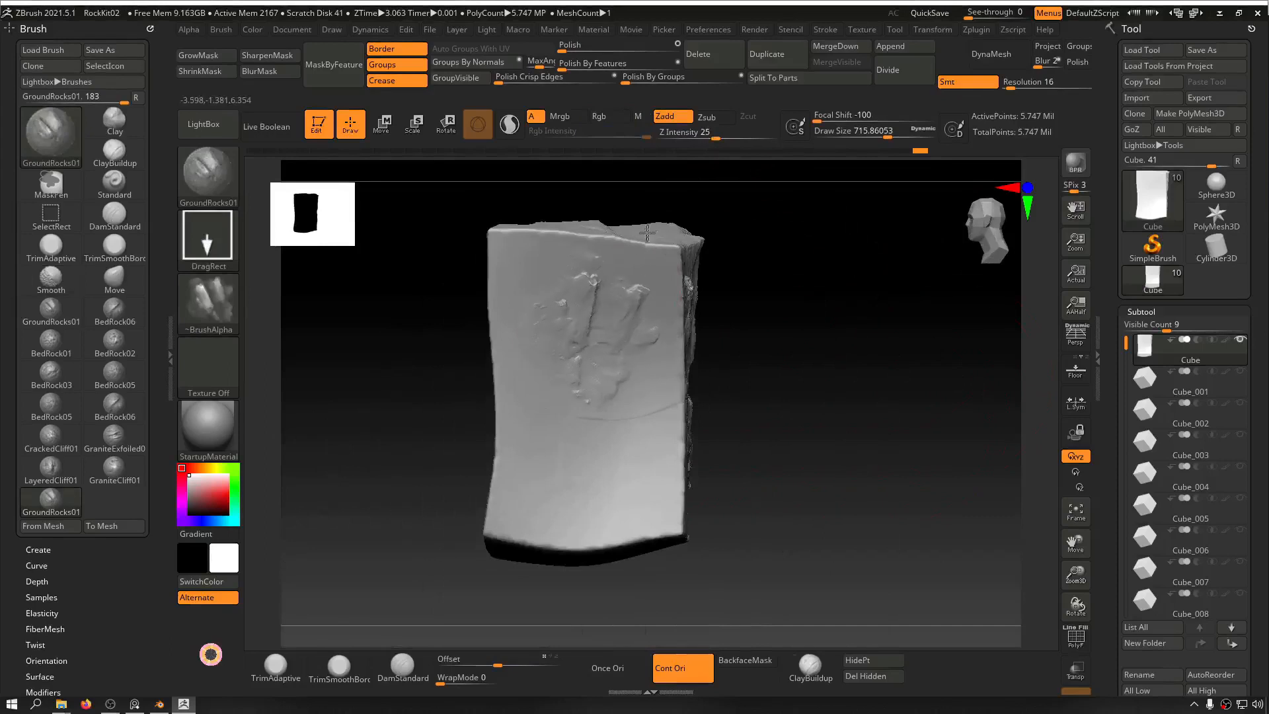
Step: Undo the trial GroundRocks01 stamps on the smooth side face and set the brush's Z Intensity to 34
key(ctrl+z)
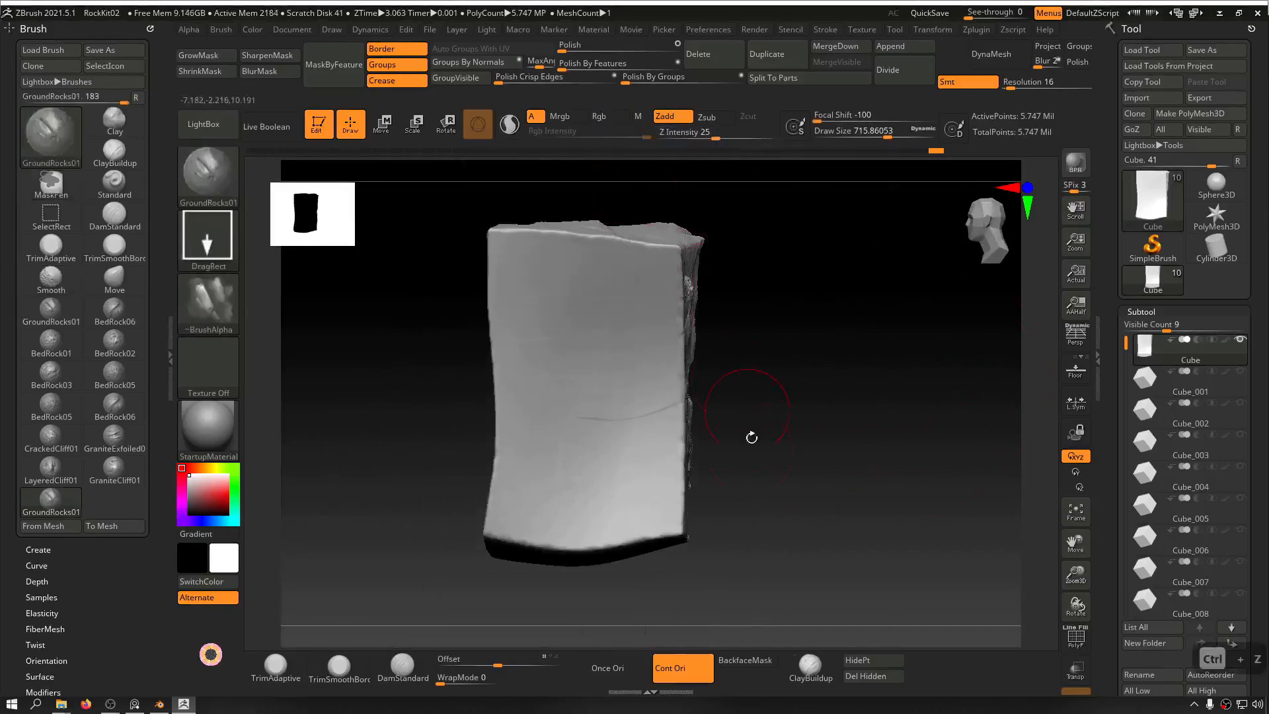
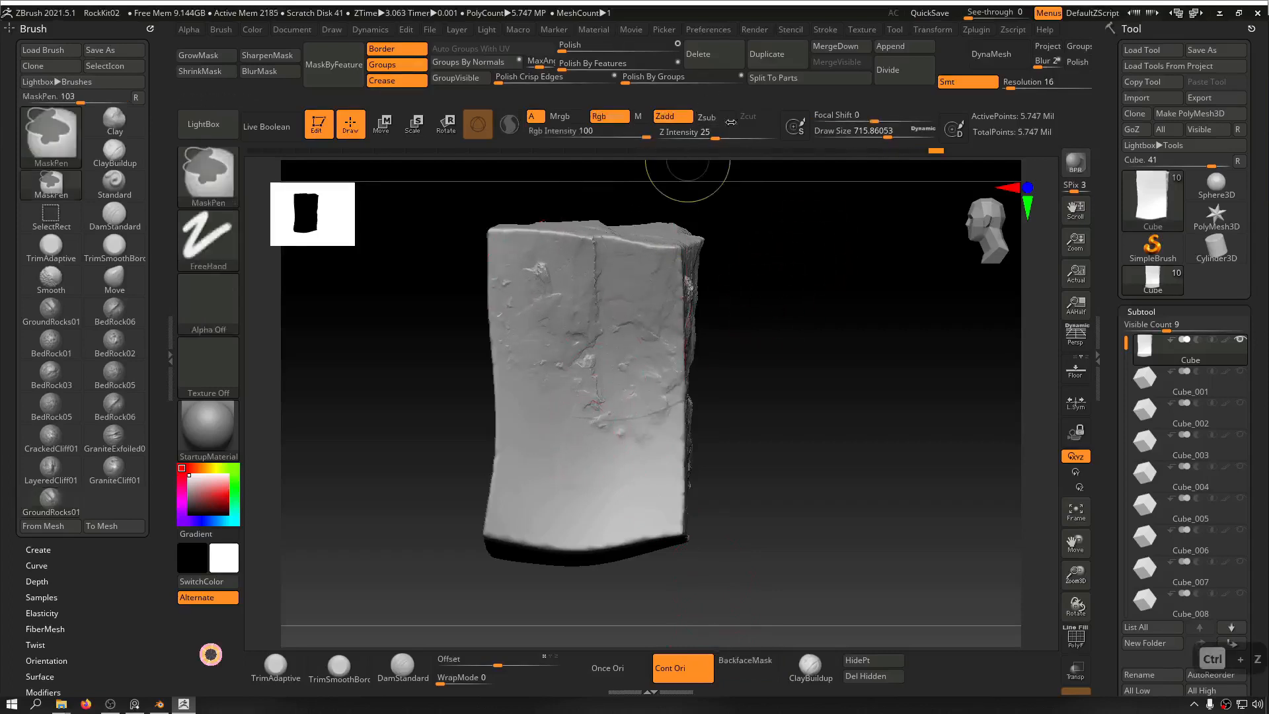
key(ctrl+z)
drag(713, 136, 721, 137)
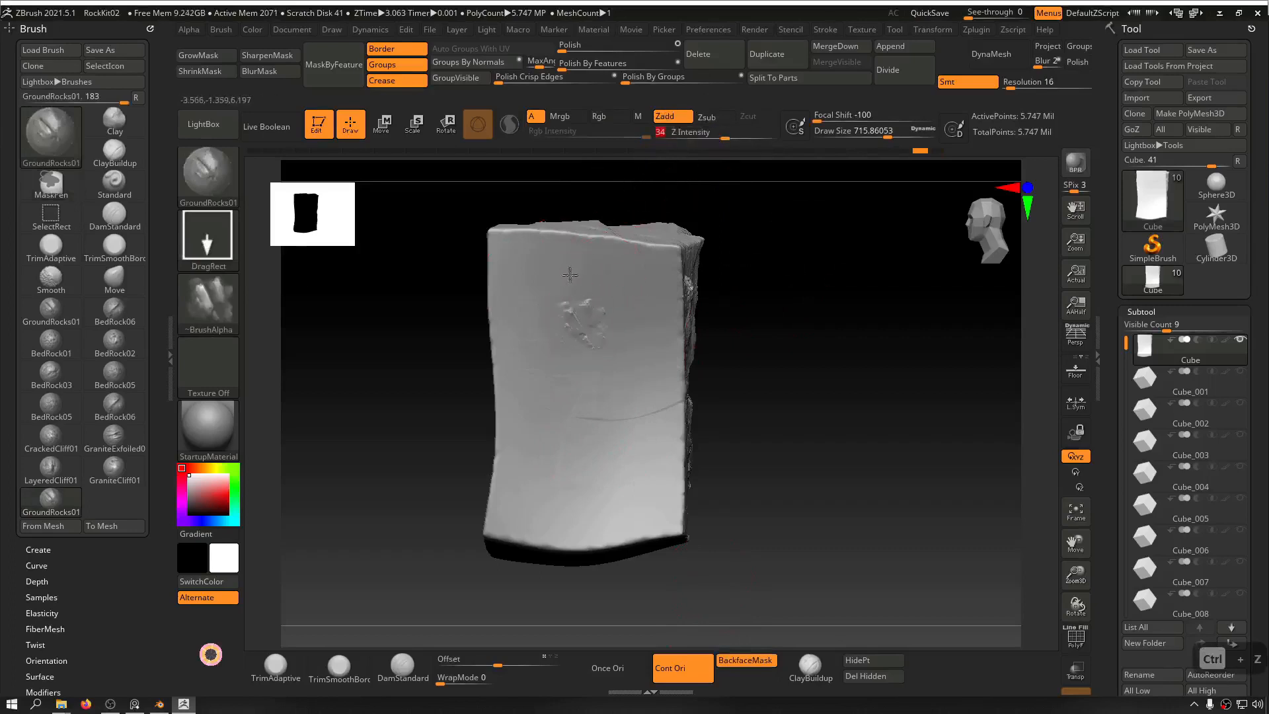
Step: Stamp GroundRocks01 detail over the whole smooth side face with BackfaceMask on
drag(666, 107, 667, 106)
mouse_move(812, 246)
mouse_down()
mouse_move(765, 257)
mouse_move(871, 289)
mouse_move(932, 286)
mouse_move(886, 247)
mouse_move(869, 250)
mouse_move(914, 331)
mouse_move(899, 317)
mouse_up()
mouse_move(567, 471)
mouse_down()
mouse_move(595, 503)
mouse_move(635, 516)
mouse_move(674, 496)
mouse_up()
drag(823, 376, 934, 364)
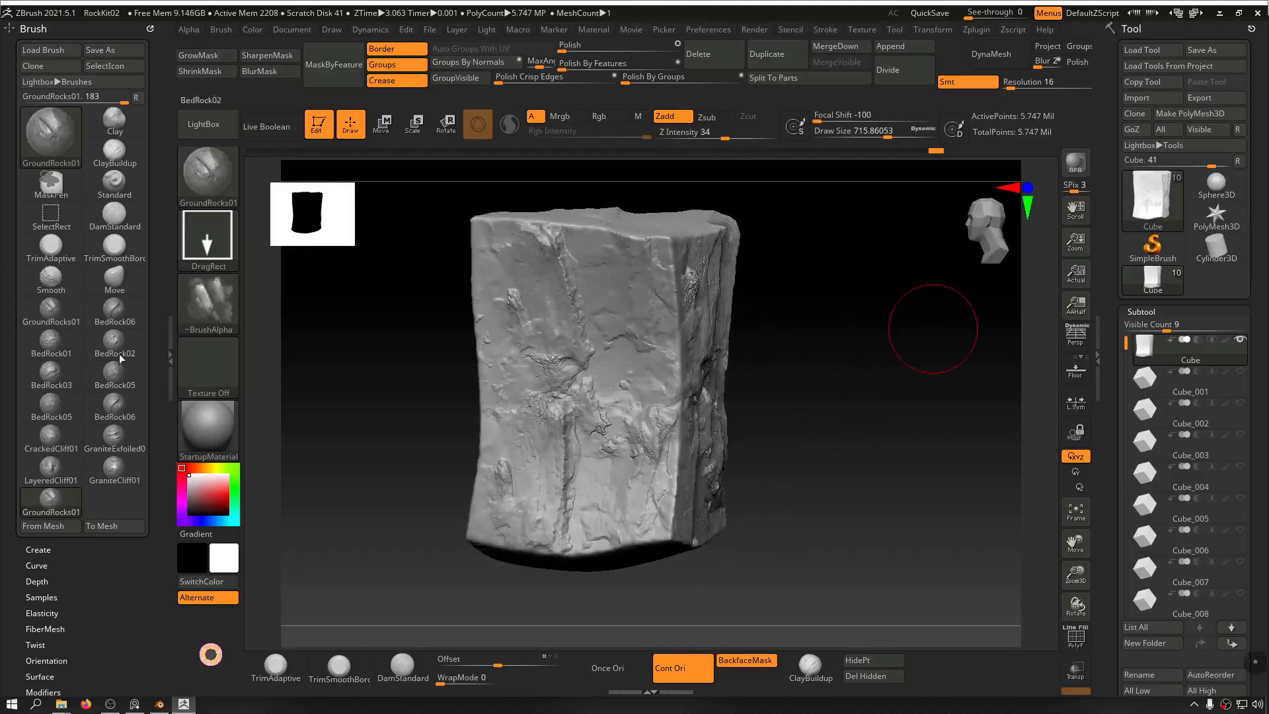
Step: Flatten the vertical corner between the two detailed side faces with TrimSmoothBorder, softening the cut with the Smooth brush
drag(762, 283, 742, 283)
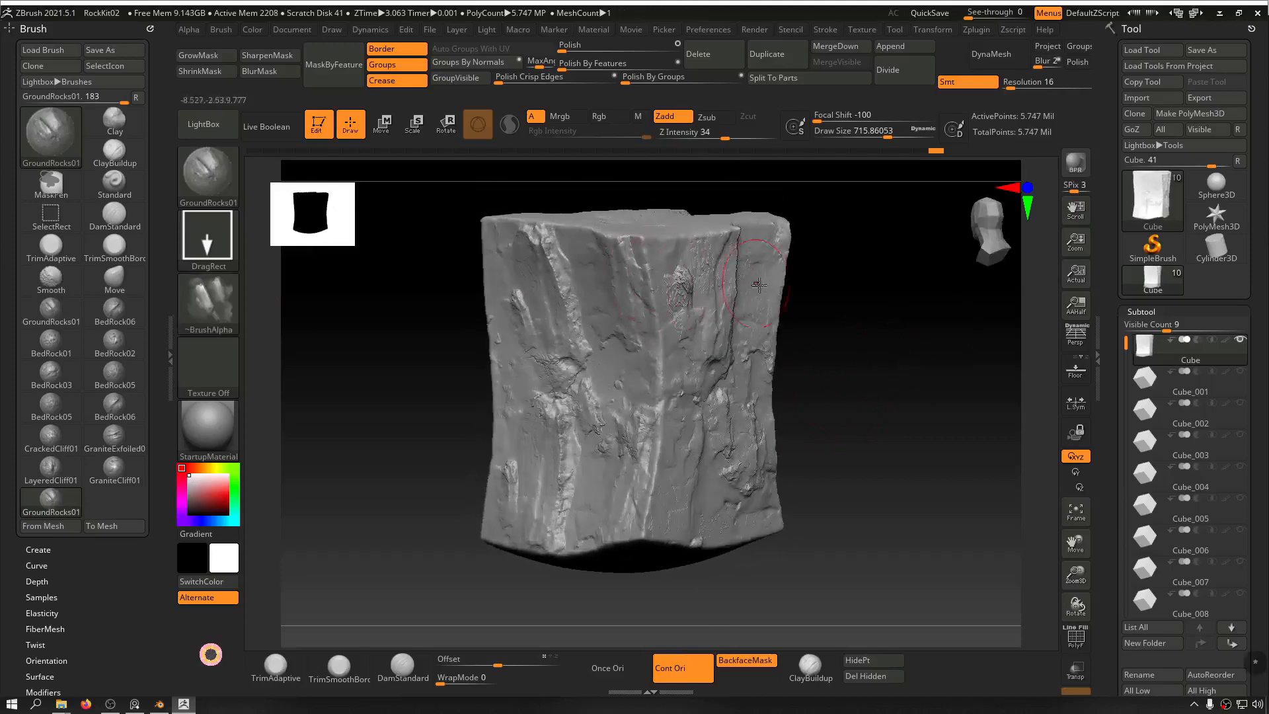
alt+drag(874, 323, 807, 272)
click(342, 665)
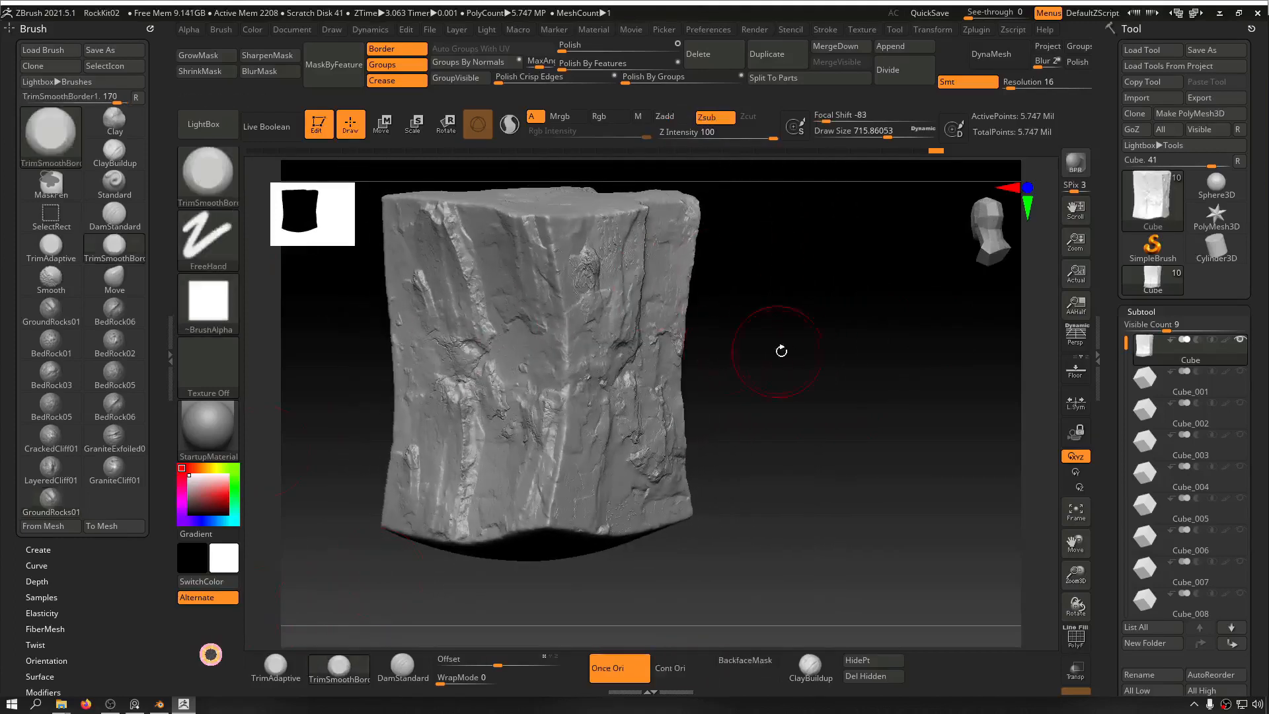
drag(790, 355, 585, 441)
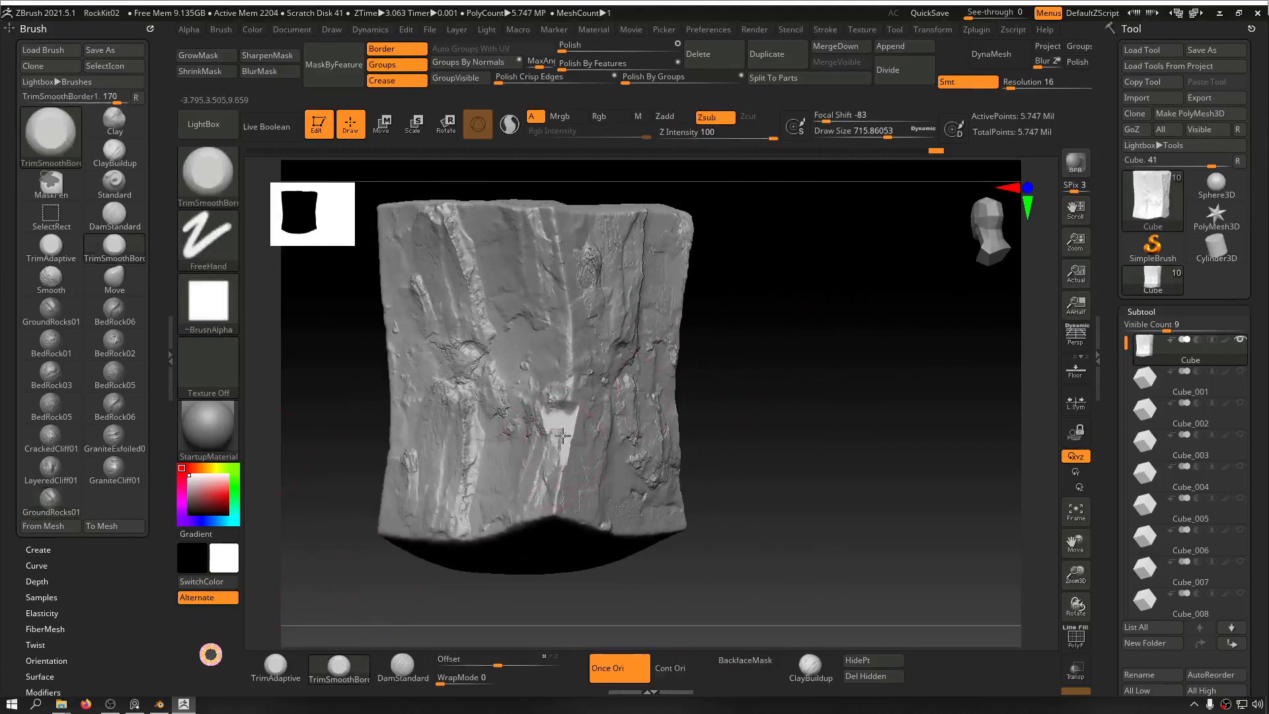
key(shift)
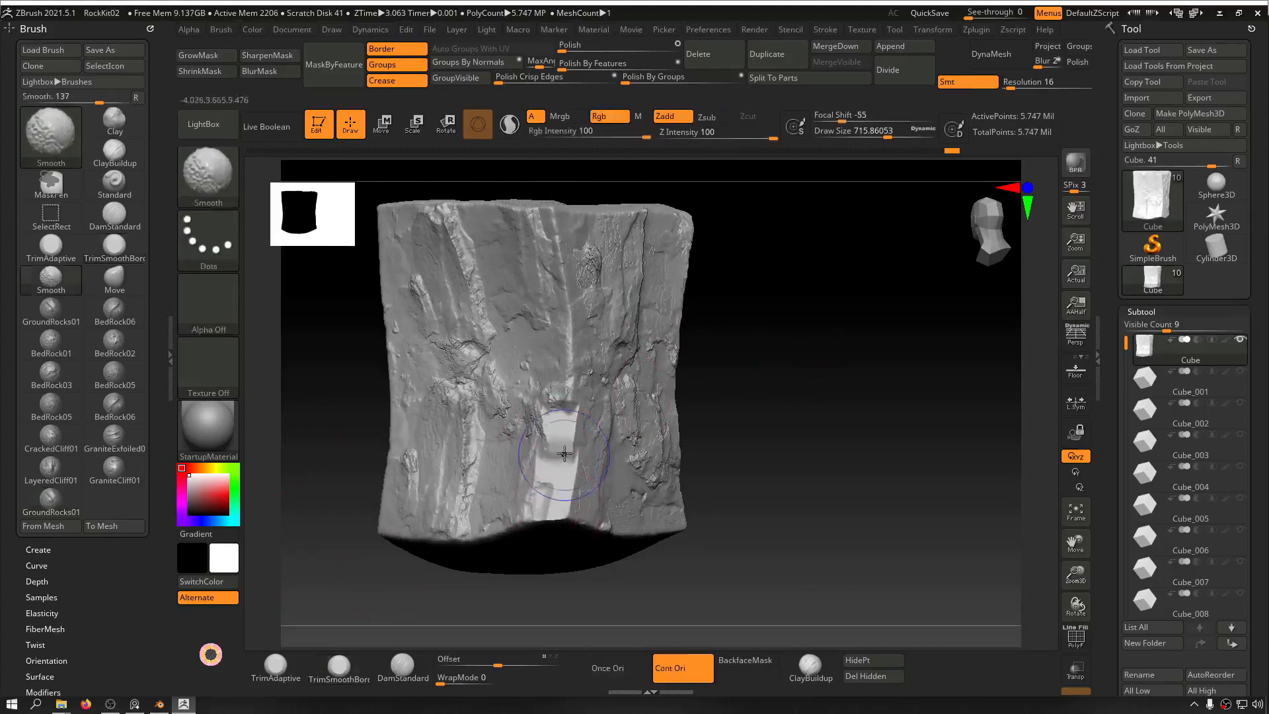
drag(562, 362, 565, 335)
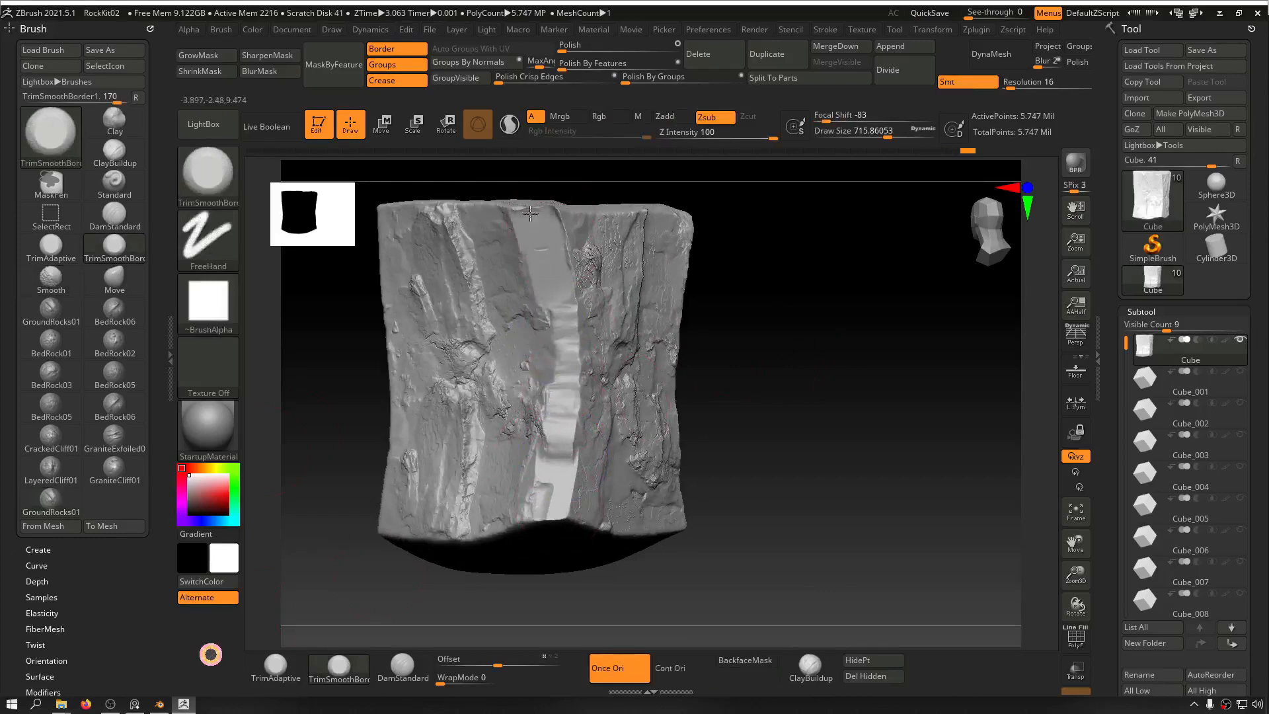
Step: Trim the middle and upper parts of the same vertical corner into a wider, more continuous bevel
drag(561, 353, 567, 375)
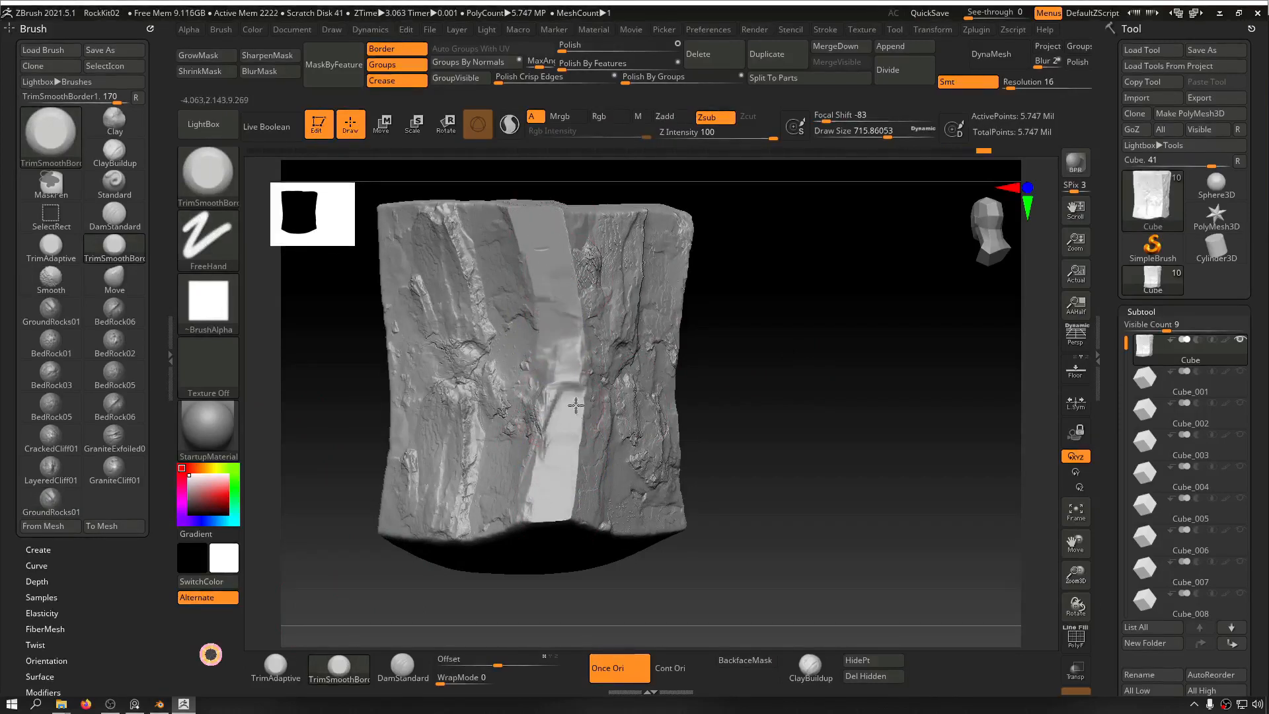
drag(575, 405, 560, 385)
drag(565, 322, 537, 220)
mouse_move(753, 284)
mouse_down()
mouse_move(863, 295)
mouse_move(779, 278)
mouse_up()
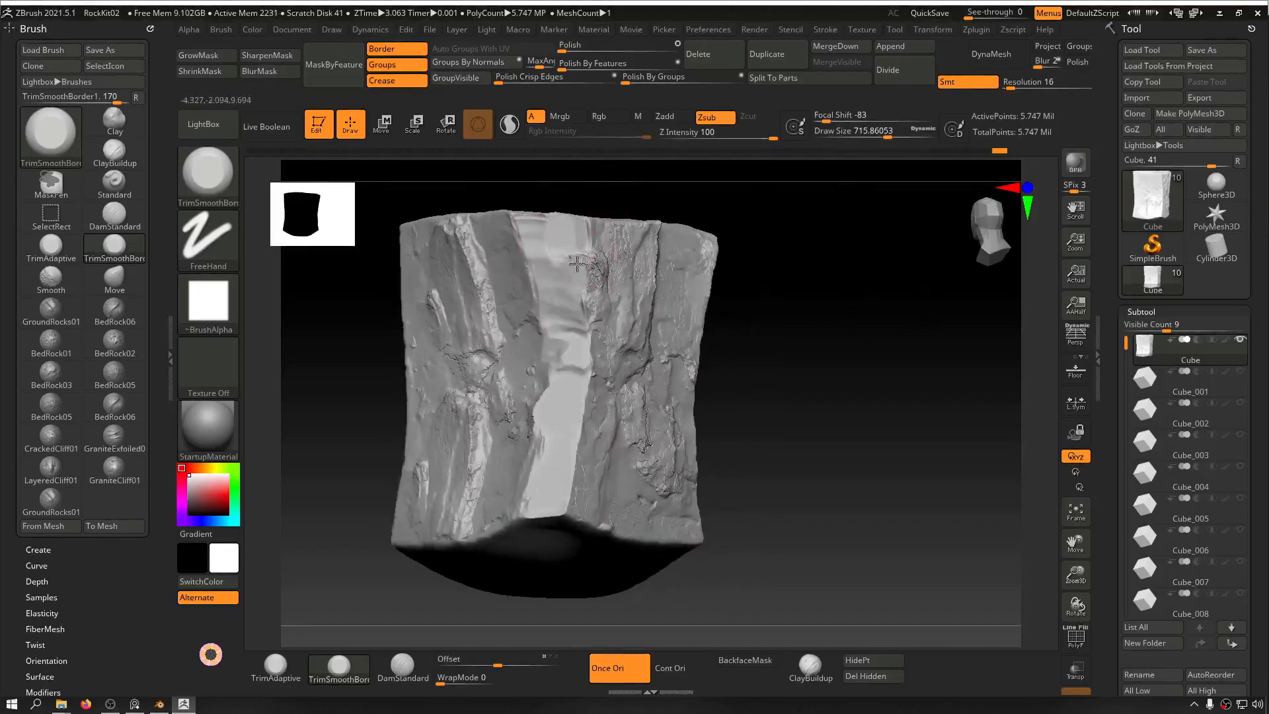
mouse_move(571, 261)
mouse_down()
mouse_move(589, 302)
mouse_move(566, 241)
mouse_up()
Step: Soften the upper part of the trimmed vertical corner between the two detailed side faces with the Smooth brush
drag(867, 276, 878, 374)
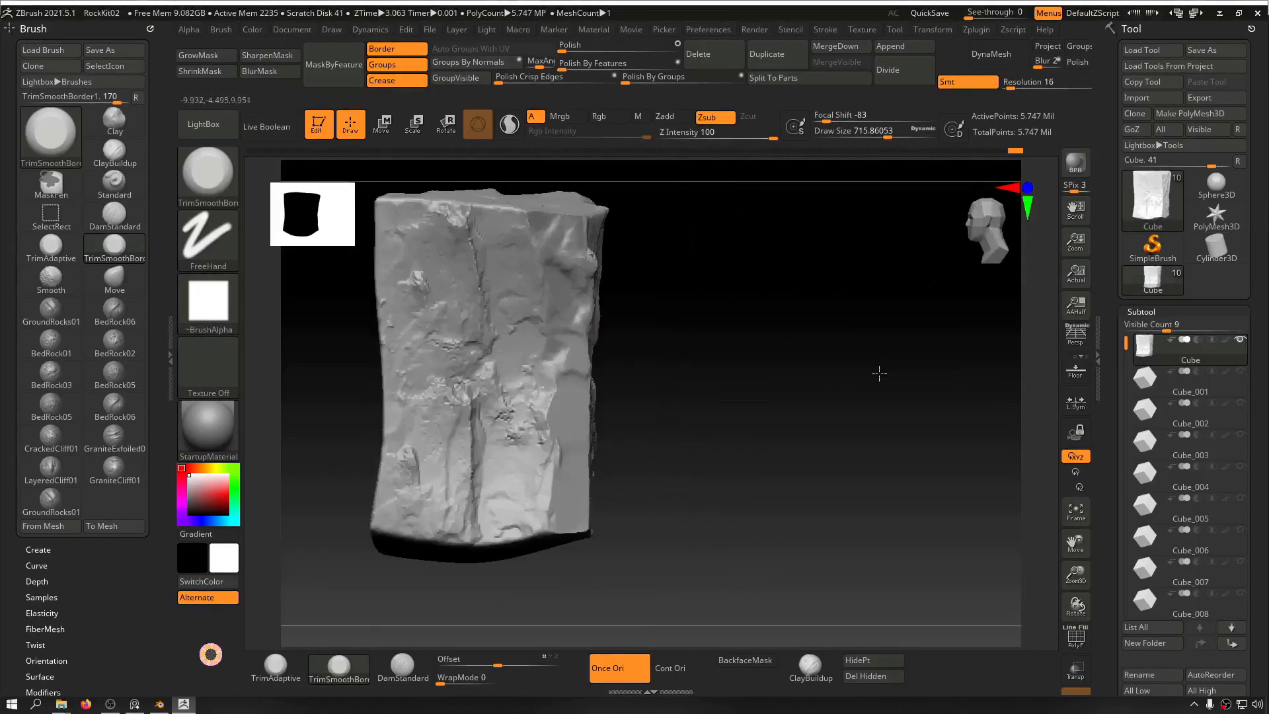
alt+drag(807, 337, 859, 293)
mouse_move(859, 292)
mouse_down()
mouse_move(804, 296)
mouse_move(838, 295)
mouse_up()
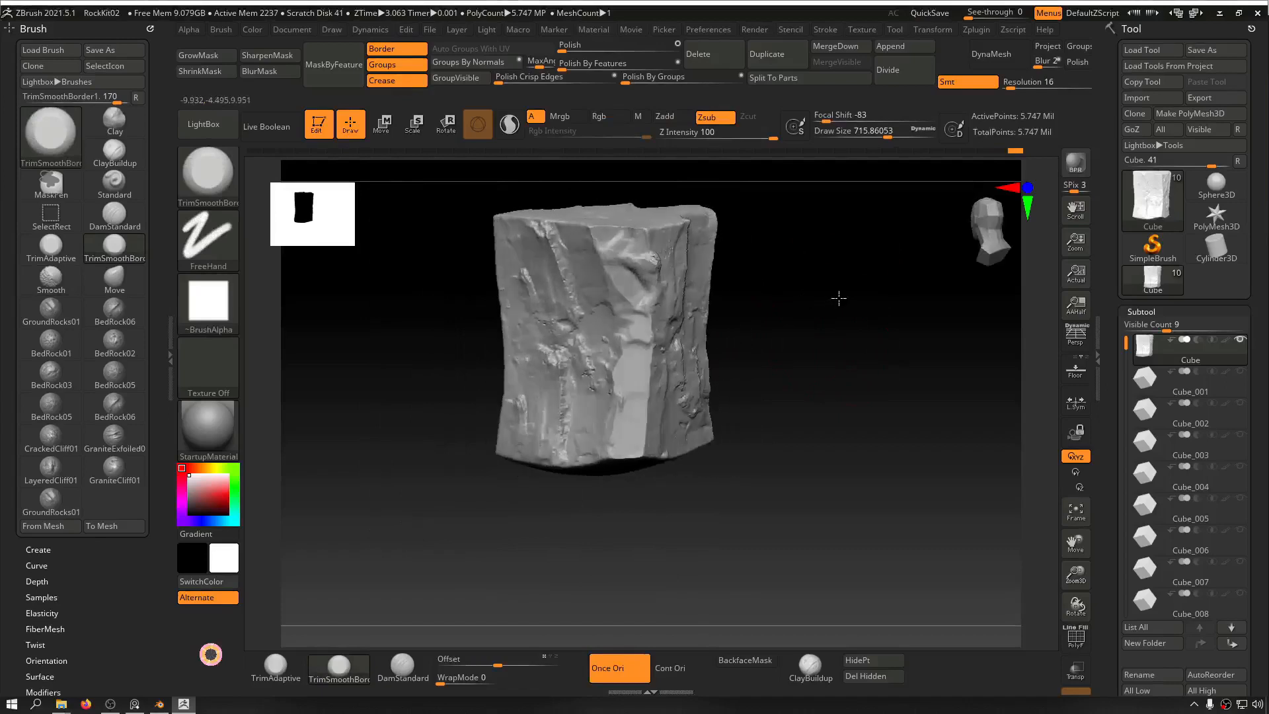
key(shift)
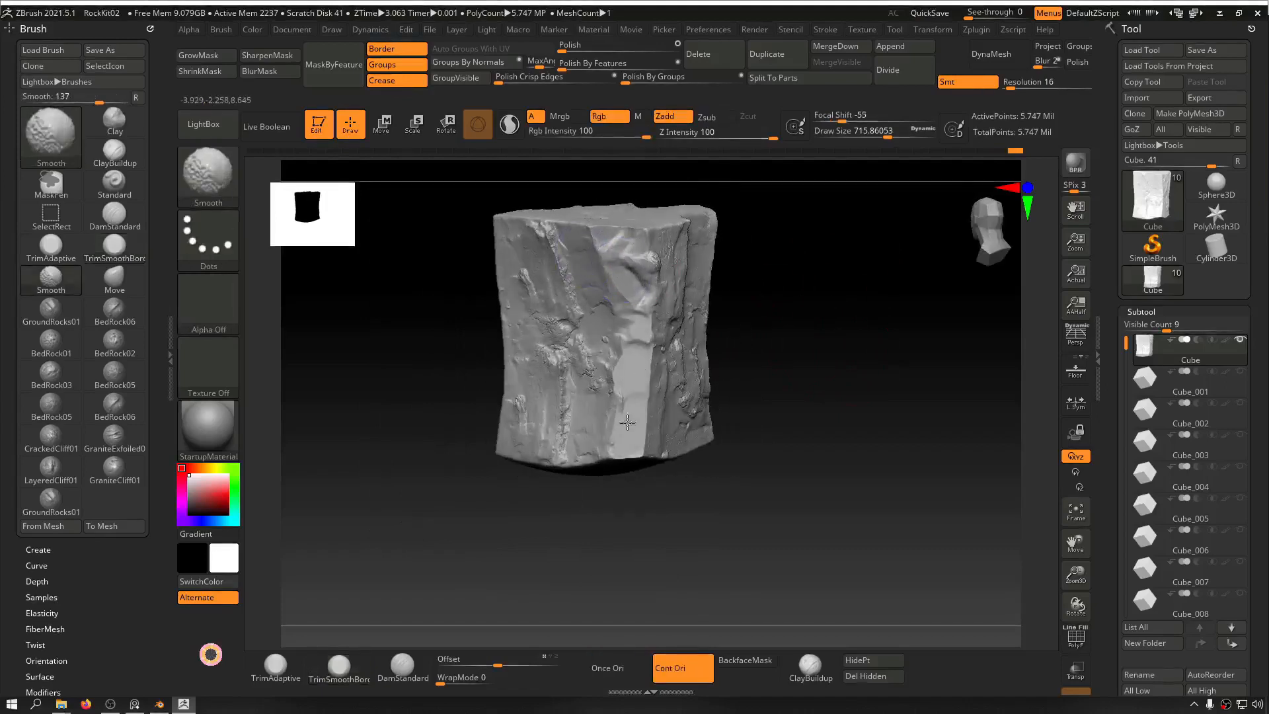
shift+drag(618, 276, 639, 265)
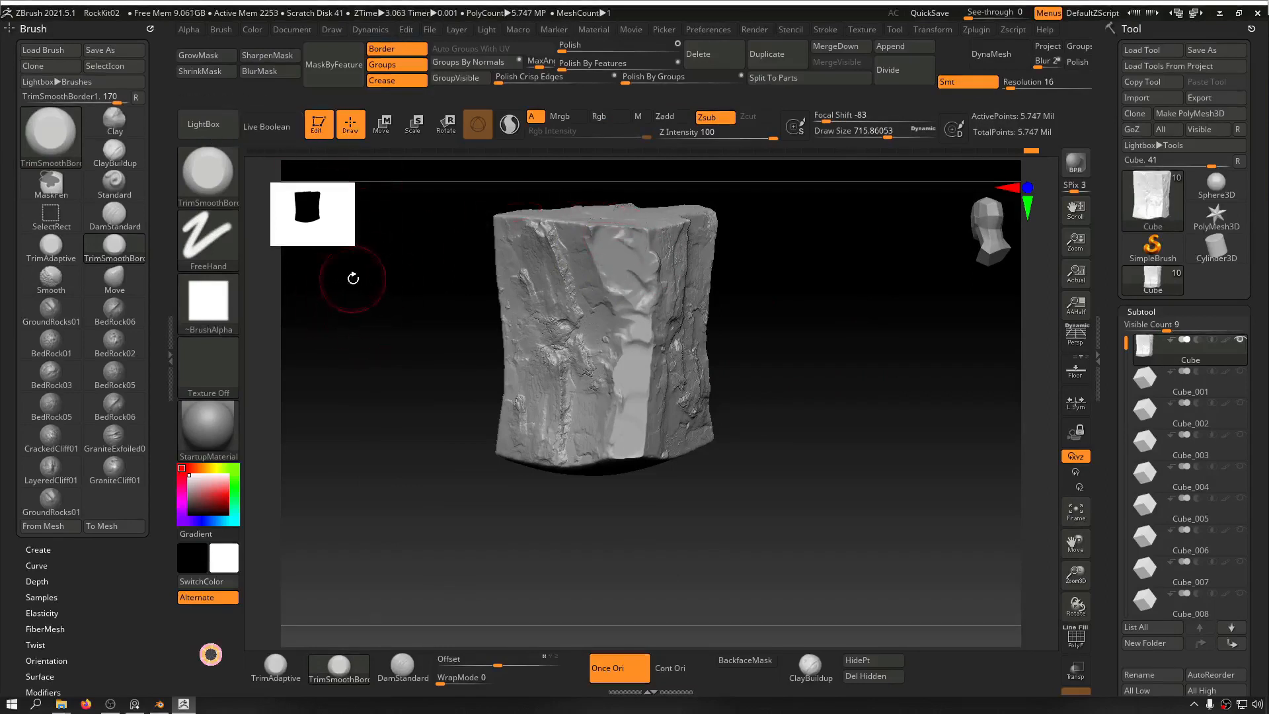
Step: Stamp GroundRocks01 detail onto the upper part of the trimmed vertical corner with BackfaceMask on
click(51, 310)
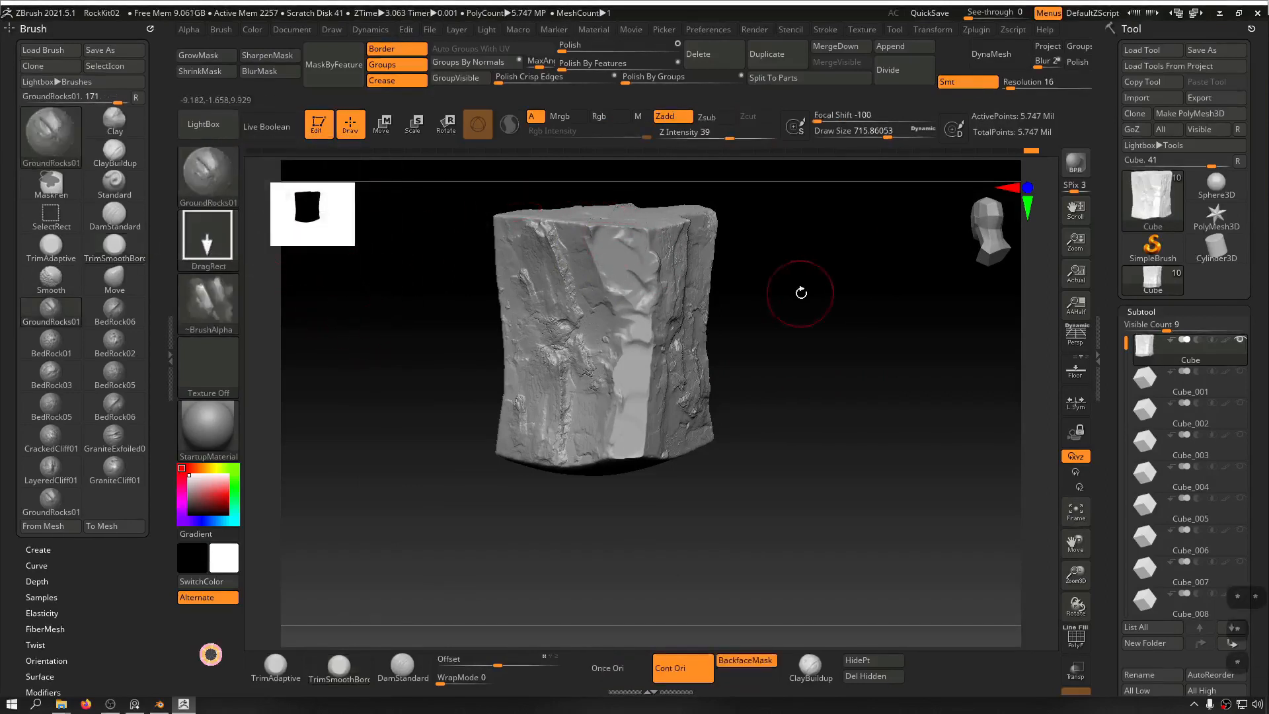
alt+drag(822, 271, 816, 321)
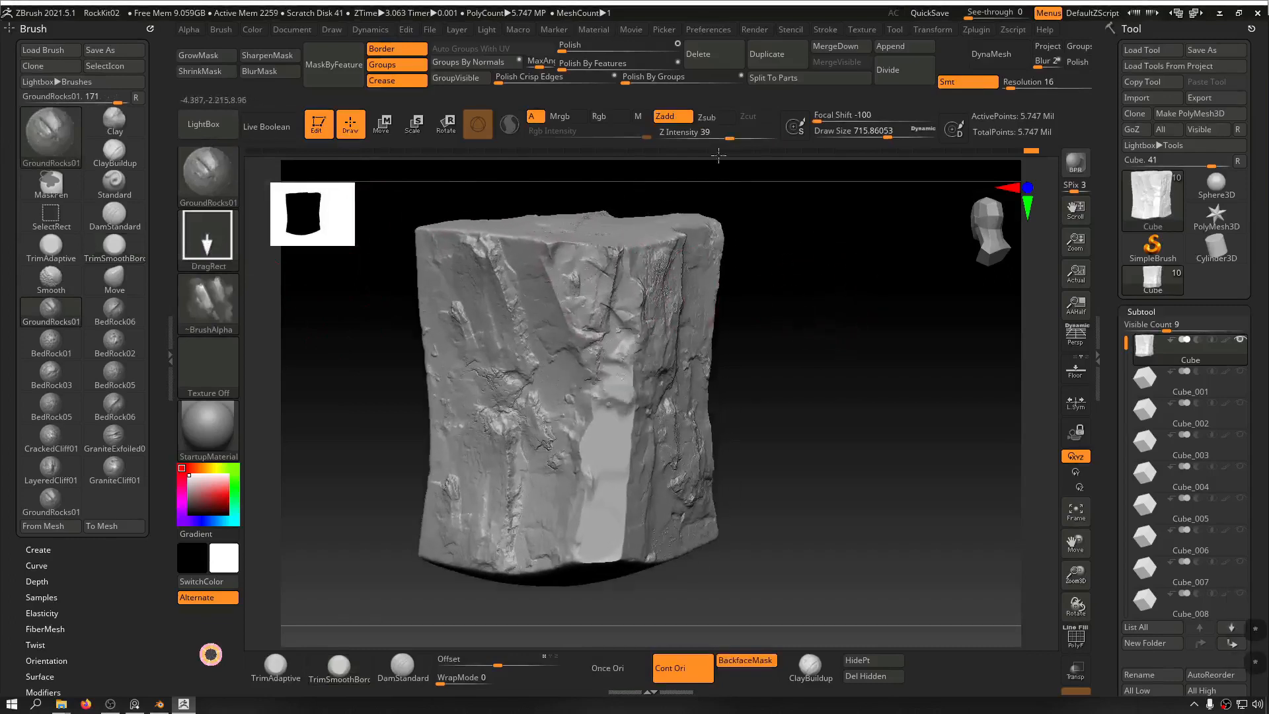
drag(854, 275, 742, 269)
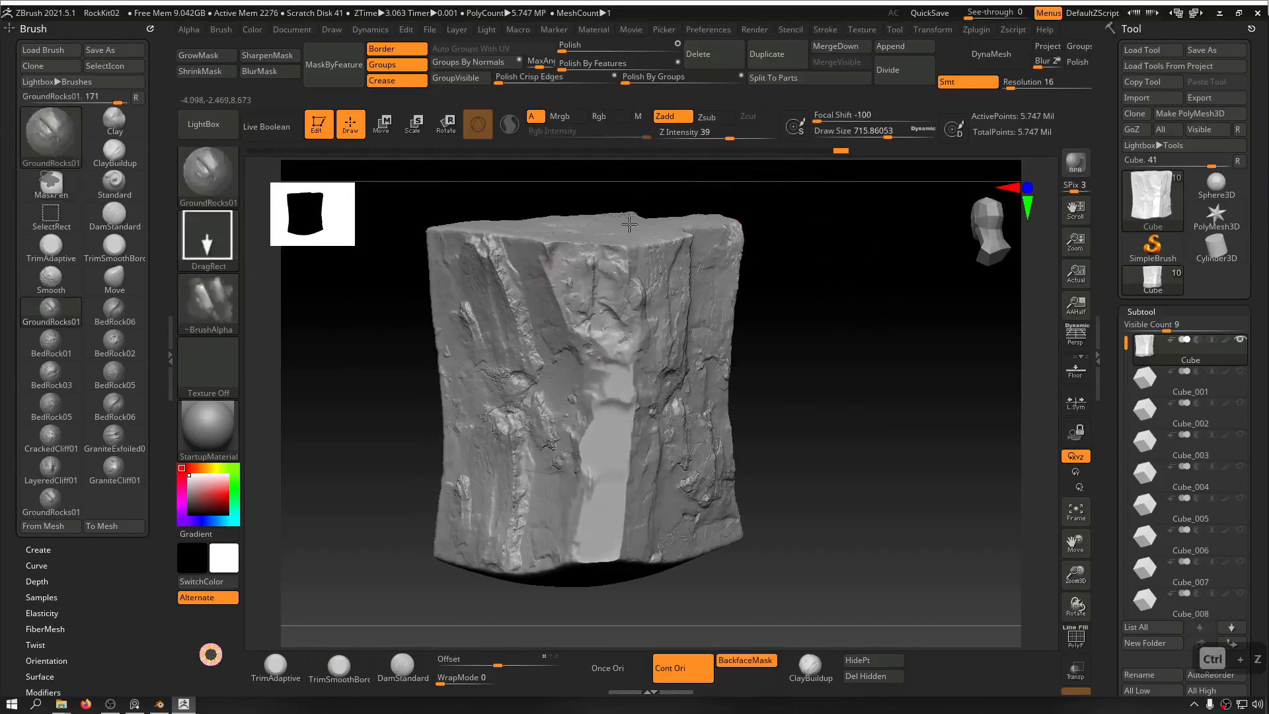
mouse_move(875, 314)
mouse_down()
mouse_move(846, 238)
mouse_move(838, 252)
mouse_move(886, 310)
mouse_move(880, 351)
mouse_move(855, 283)
mouse_move(575, 378)
mouse_up()
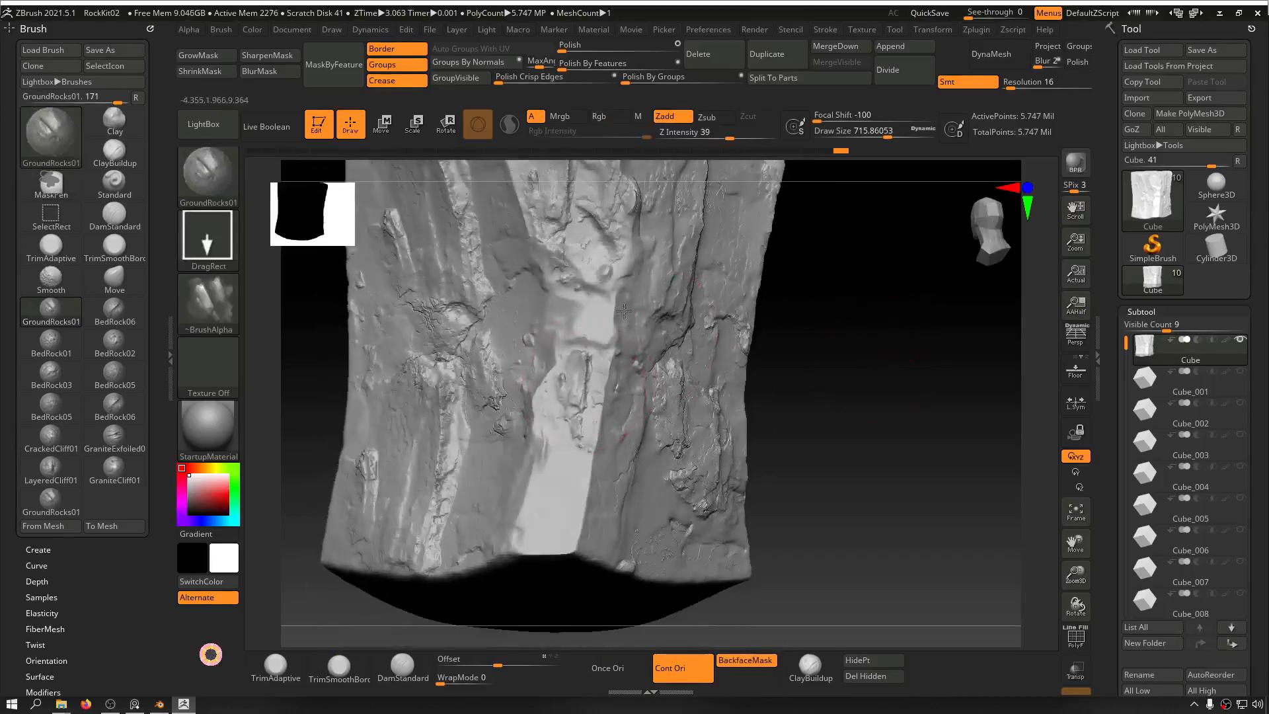
Step: Stamp GroundRocks01 detail onto the lower and middle parts of the same trimmed corner, undoing an unwanted stamp
mouse_move(873, 330)
mouse_down()
mouse_move(886, 299)
mouse_move(890, 321)
mouse_up()
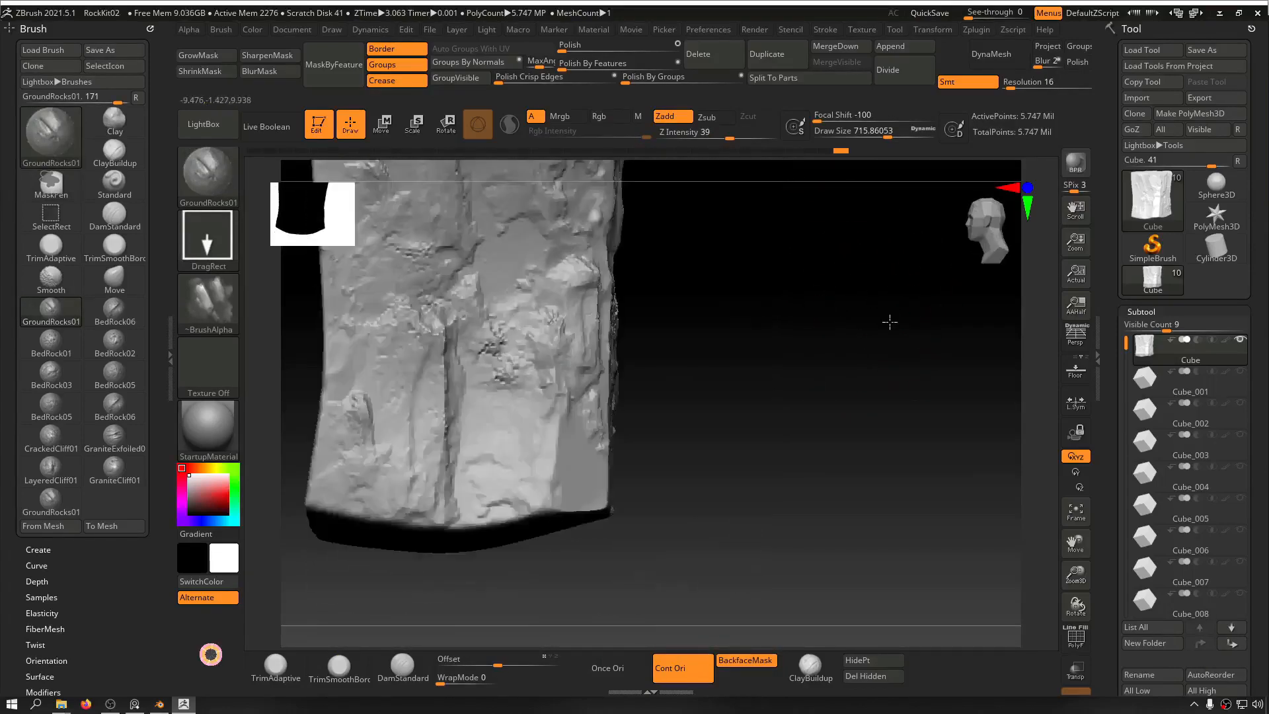
drag(776, 335, 764, 341)
key(ctrl+z)
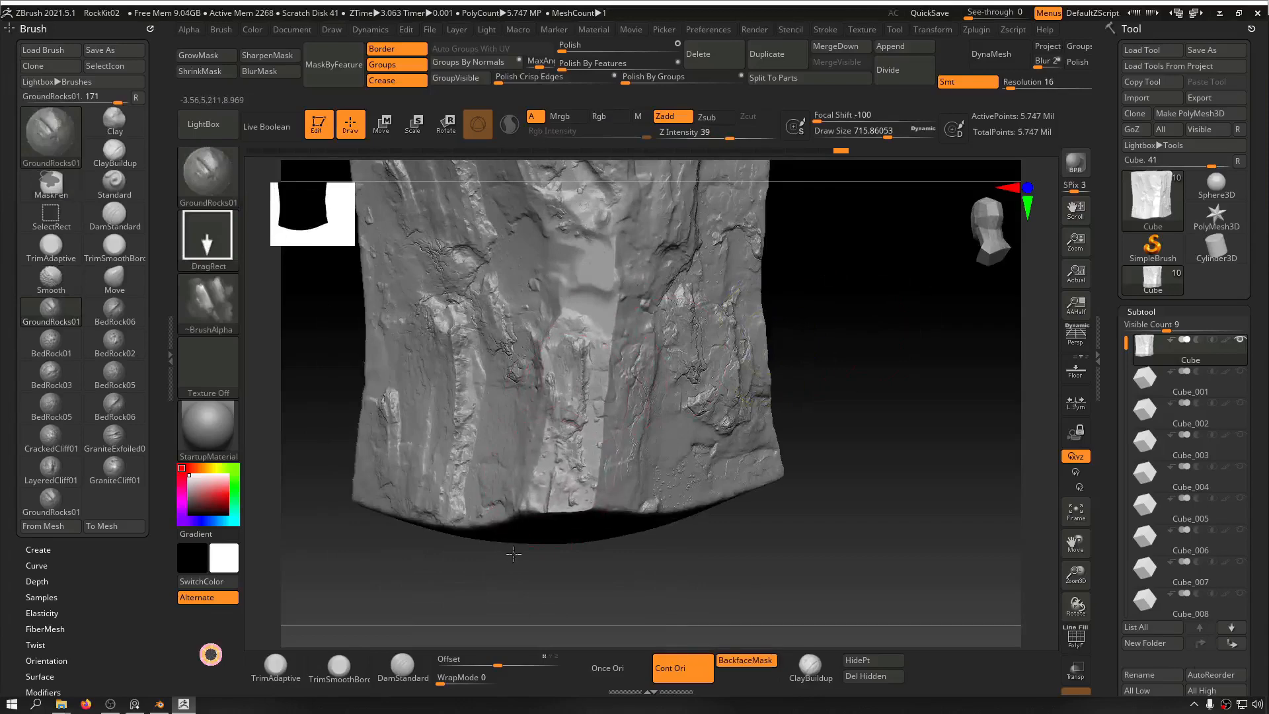
alt+drag(850, 335, 851, 383)
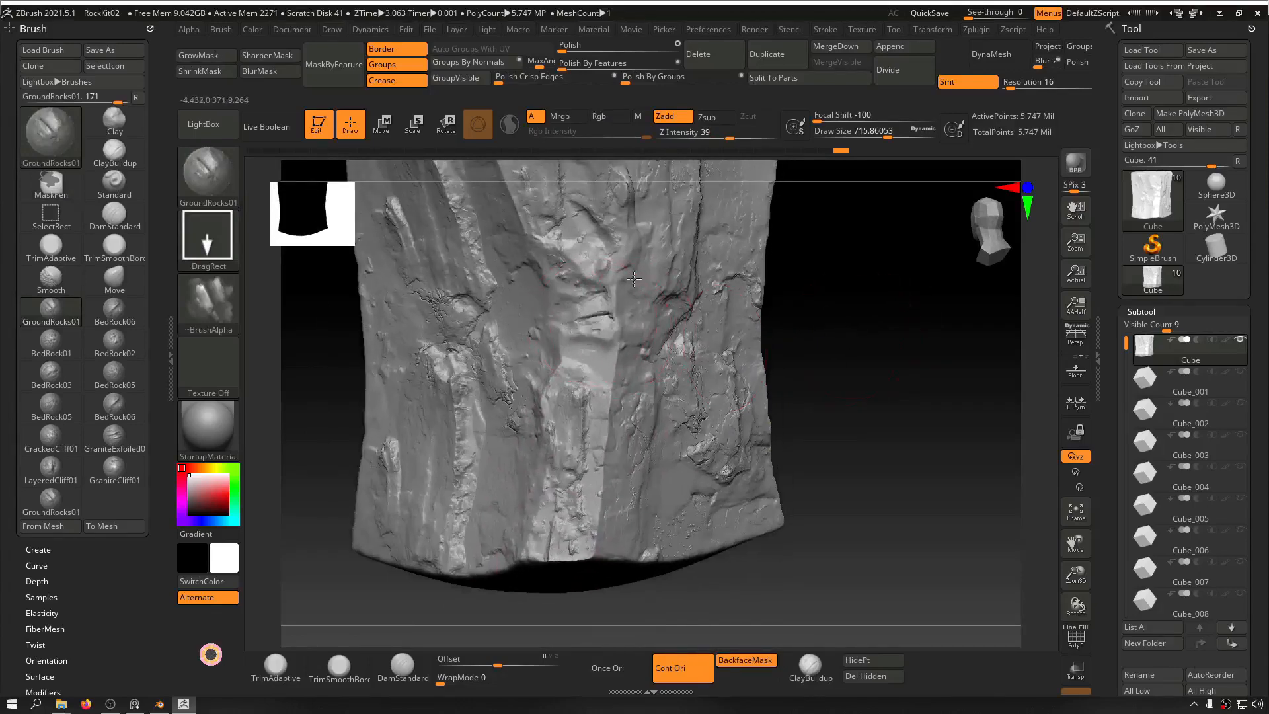
mouse_move(830, 220)
alt+mouse_down()
mouse_move(1018, 339)
mouse_move(1023, 365)
mouse_move(911, 397)
alt+mouse_up()
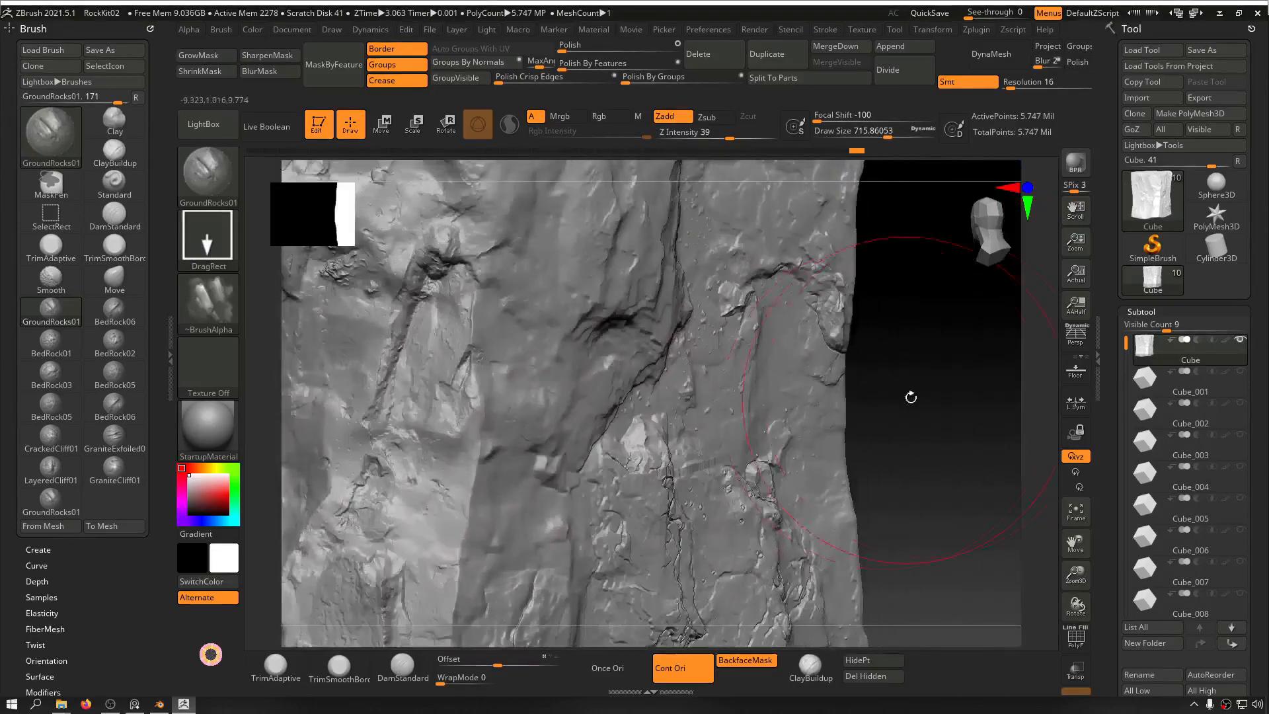
key(f)
mouse_move(850, 260)
mouse_down()
mouse_move(852, 340)
mouse_move(816, 329)
mouse_up()
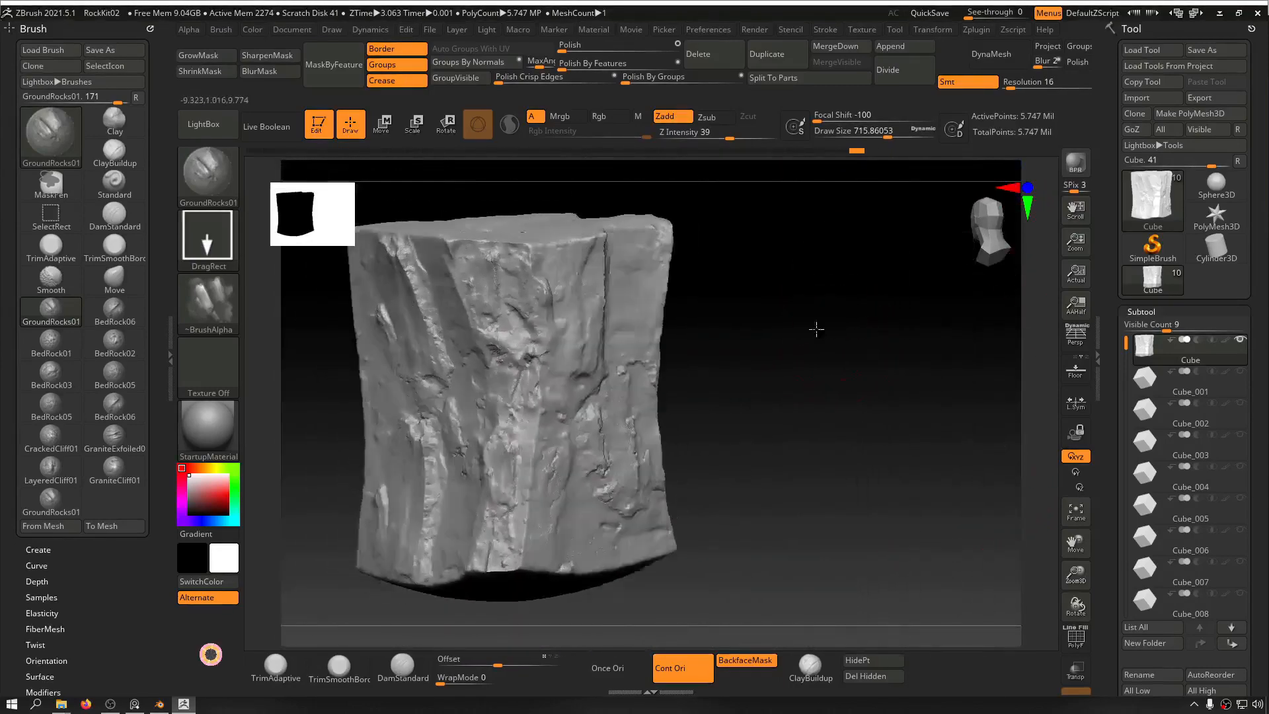
Step: Trim the sharp vertical corner between the two smooth side faces with TrimSmoothBorder at a Draw Size of about 1759
mouse_move(694, 298)
mouse_down()
mouse_move(799, 258)
mouse_move(791, 284)
mouse_move(875, 328)
mouse_move(791, 292)
mouse_up()
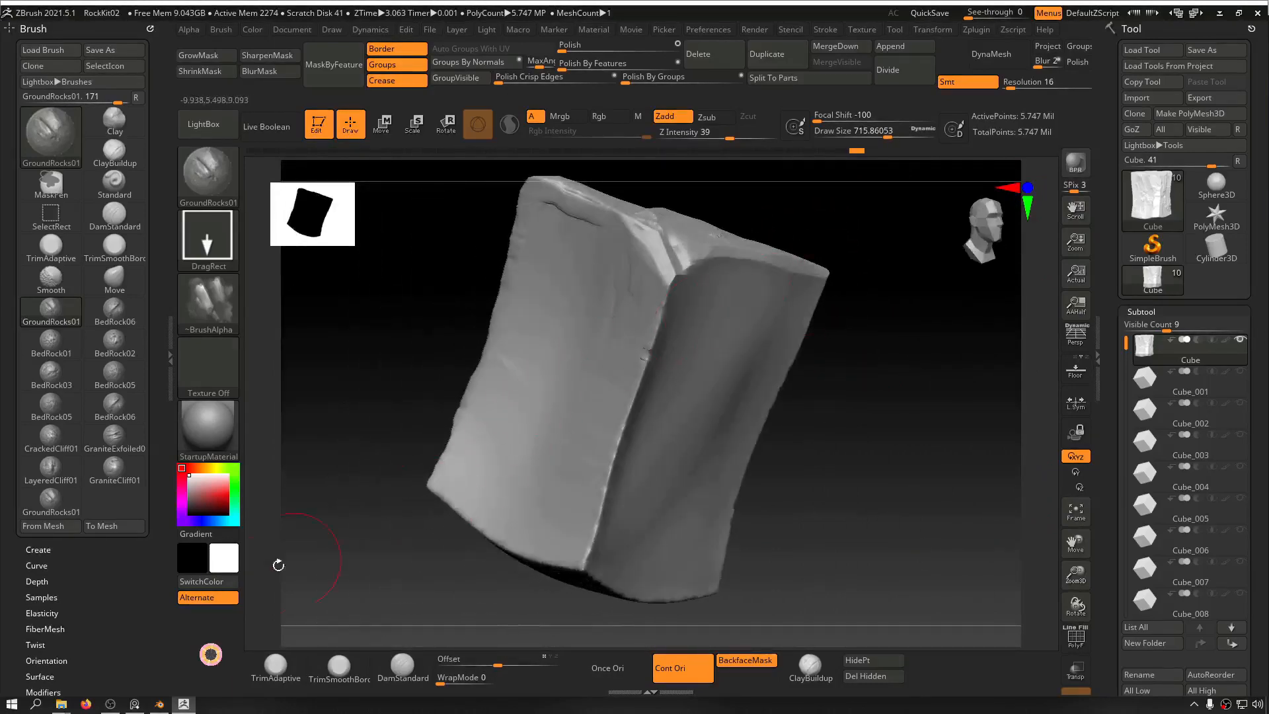
click(337, 666)
drag(405, 371, 403, 346)
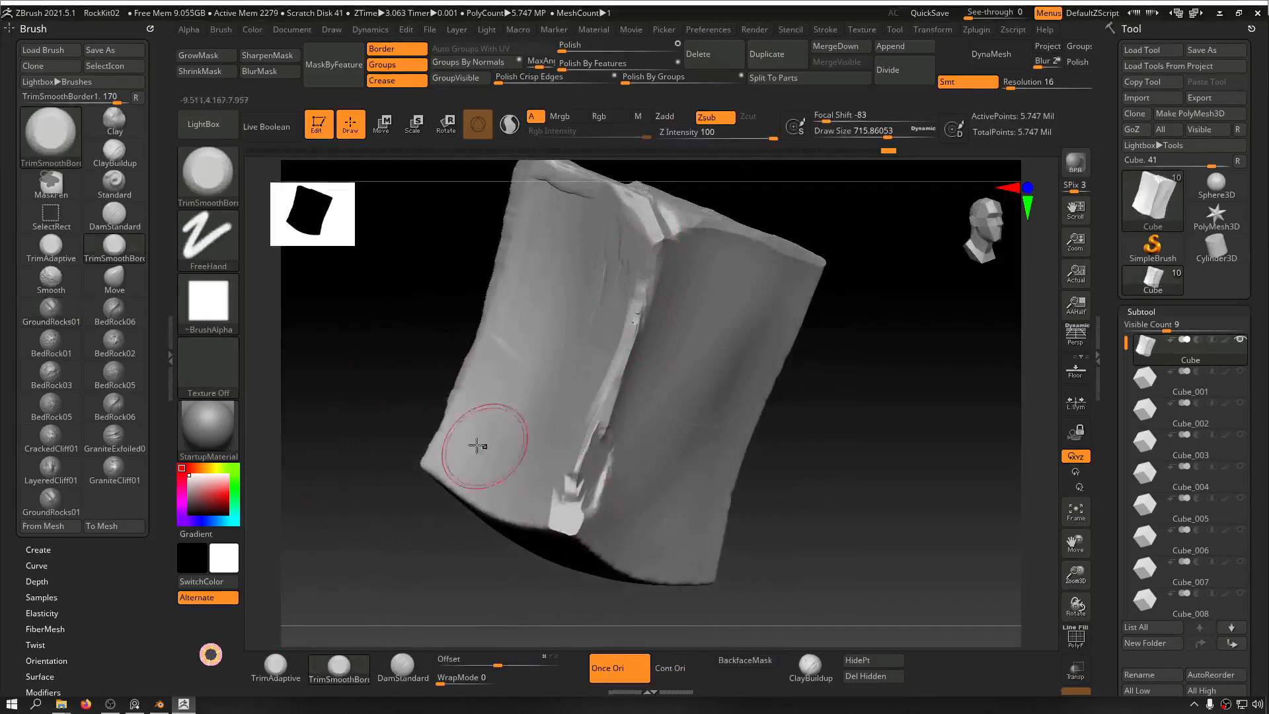
key(s)
drag(347, 428, 365, 427)
mouse_move(623, 345)
mouse_down()
mouse_move(653, 263)
mouse_move(559, 522)
mouse_move(566, 489)
mouse_up()
mouse_move(611, 354)
mouse_down()
mouse_move(635, 199)
mouse_move(665, 221)
mouse_move(654, 311)
mouse_move(693, 245)
mouse_move(623, 199)
mouse_move(681, 239)
mouse_up()
drag(819, 301, 786, 292)
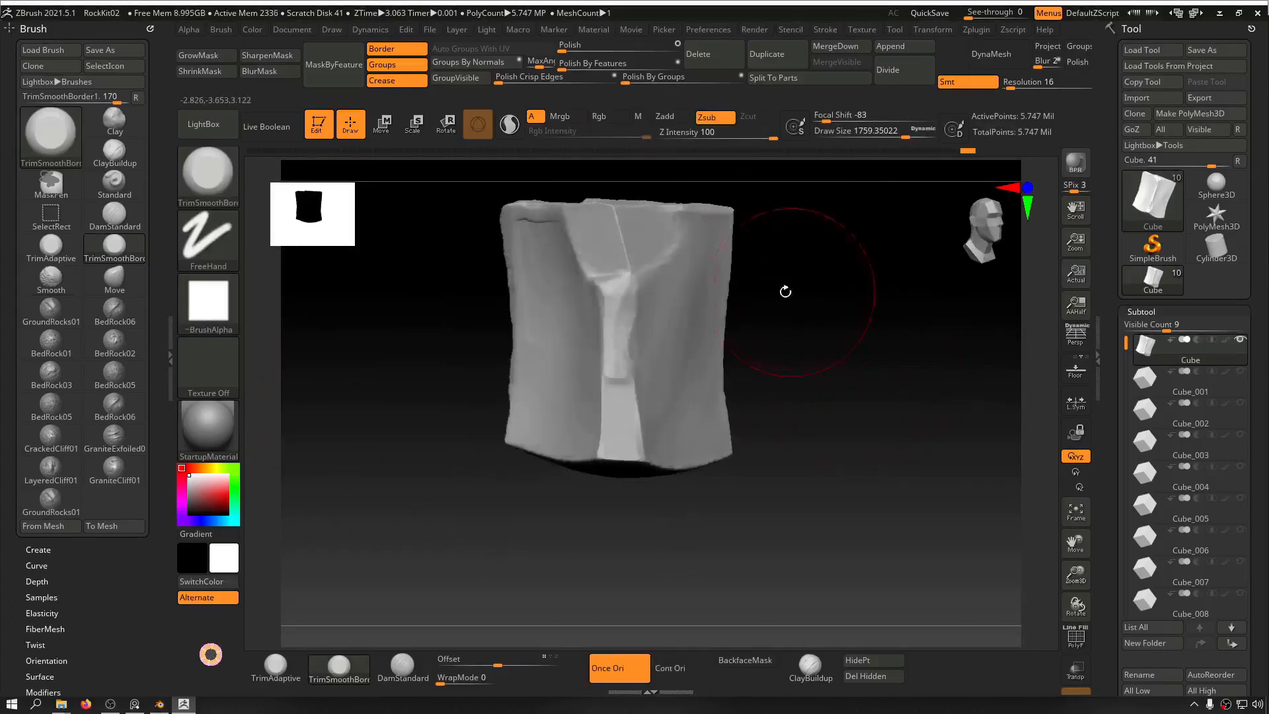
shift+drag(609, 291, 619, 236)
mouse_move(626, 309)
mouse_down()
mouse_move(614, 316)
mouse_move(593, 284)
mouse_move(604, 278)
mouse_up()
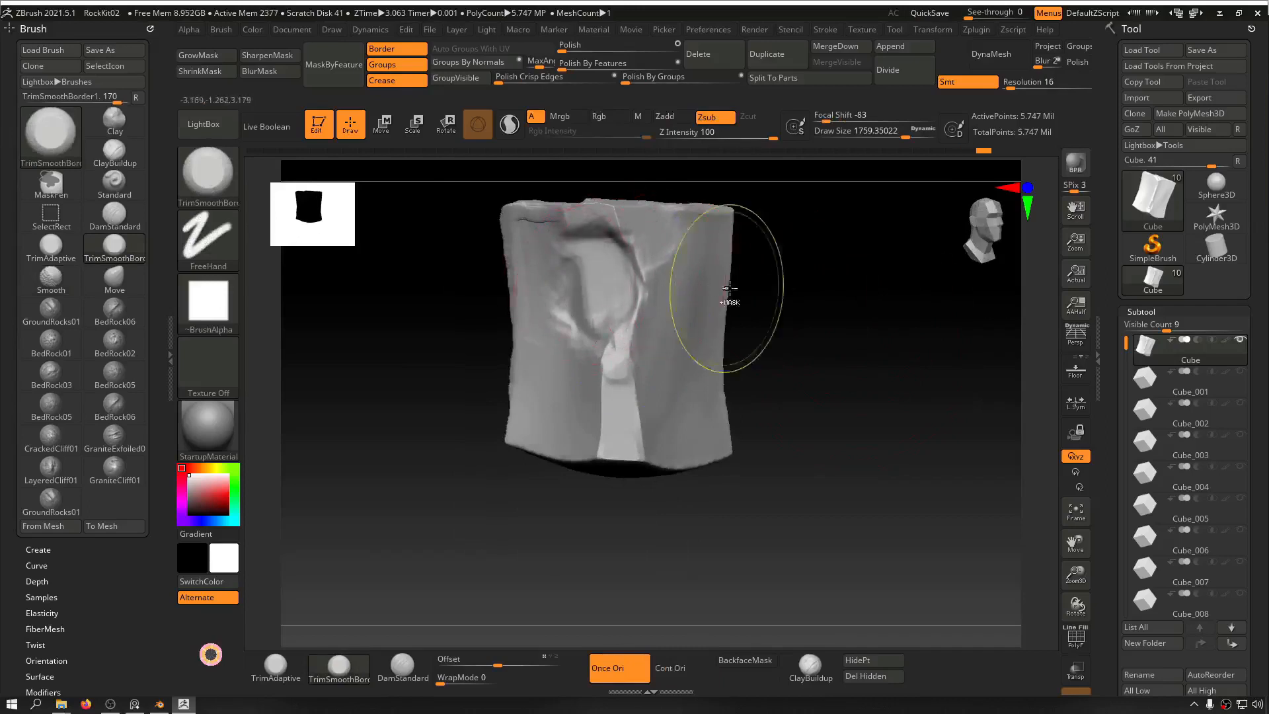
key(ctrl+z)
key(ctrl+z)
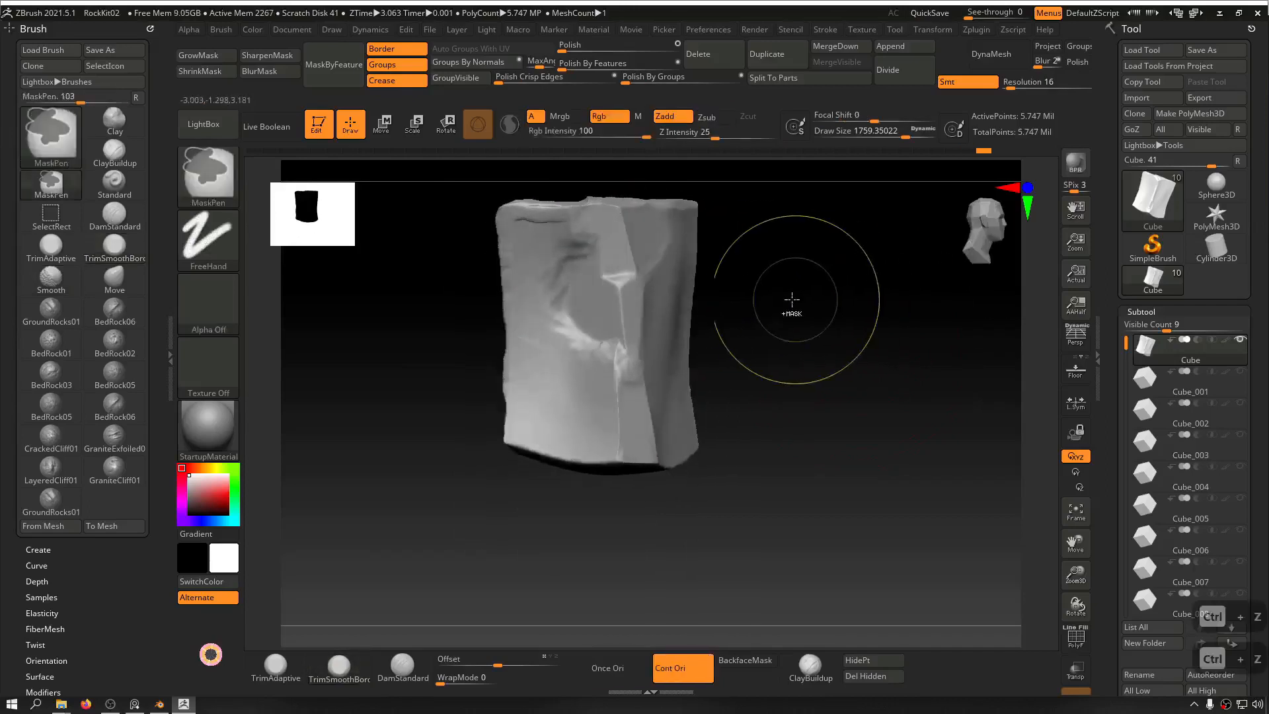
key(ctrl+z)
Step: Chamfer the lower edges and corners of the smooth side faces with TrimSmoothBorder
mouse_move(798, 315)
mouse_down()
mouse_move(806, 289)
mouse_move(826, 300)
mouse_move(872, 376)
mouse_move(880, 319)
mouse_up()
mouse_move(672, 431)
mouse_down()
mouse_move(634, 445)
mouse_move(510, 433)
mouse_move(733, 456)
mouse_move(690, 440)
mouse_up()
mouse_move(865, 437)
mouse_down()
mouse_move(779, 402)
mouse_move(721, 409)
mouse_up()
mouse_move(501, 493)
mouse_down()
mouse_move(551, 415)
mouse_move(747, 423)
mouse_up()
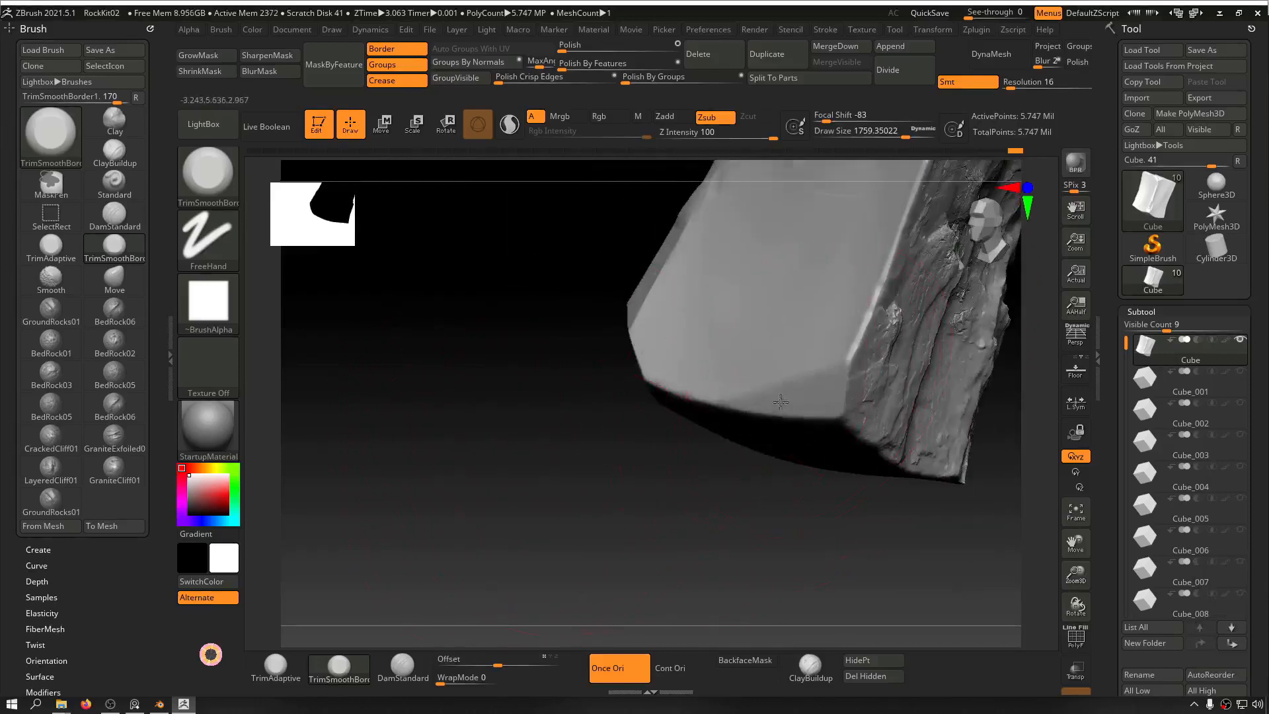
drag(645, 352, 681, 371)
mouse_move(543, 423)
mouse_down()
mouse_move(638, 387)
mouse_move(639, 372)
mouse_up()
drag(517, 477, 762, 377)
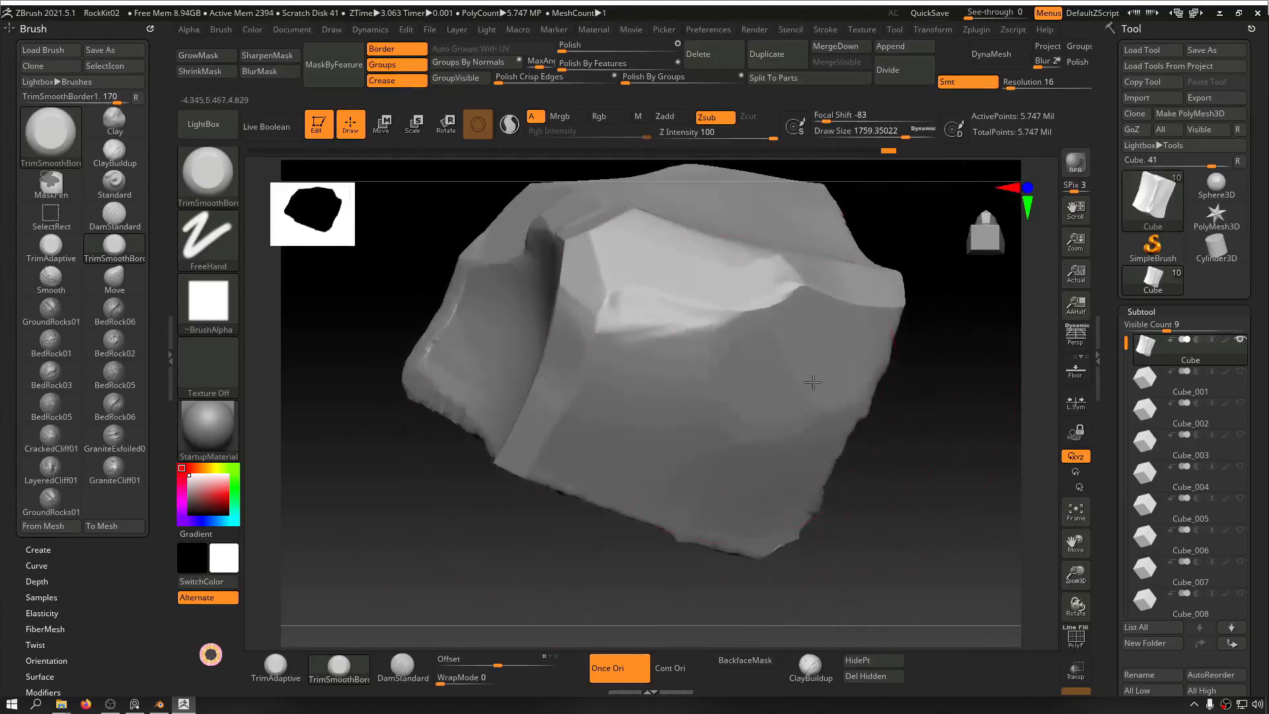
Step: Flatten the underside of the rock into broad planes with TrimSmoothBorder and soften it with the Smooth brush
drag(677, 437, 610, 400)
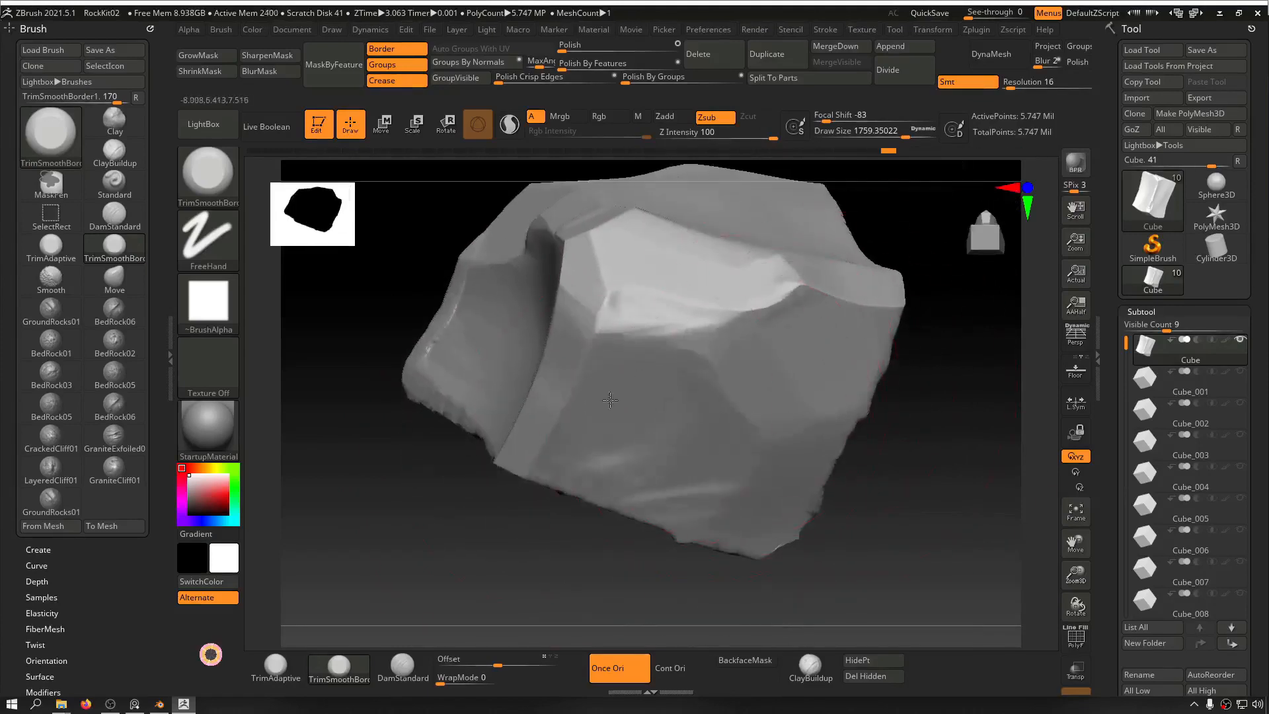
drag(743, 457, 797, 467)
shift+right_drag(728, 554, 641, 524)
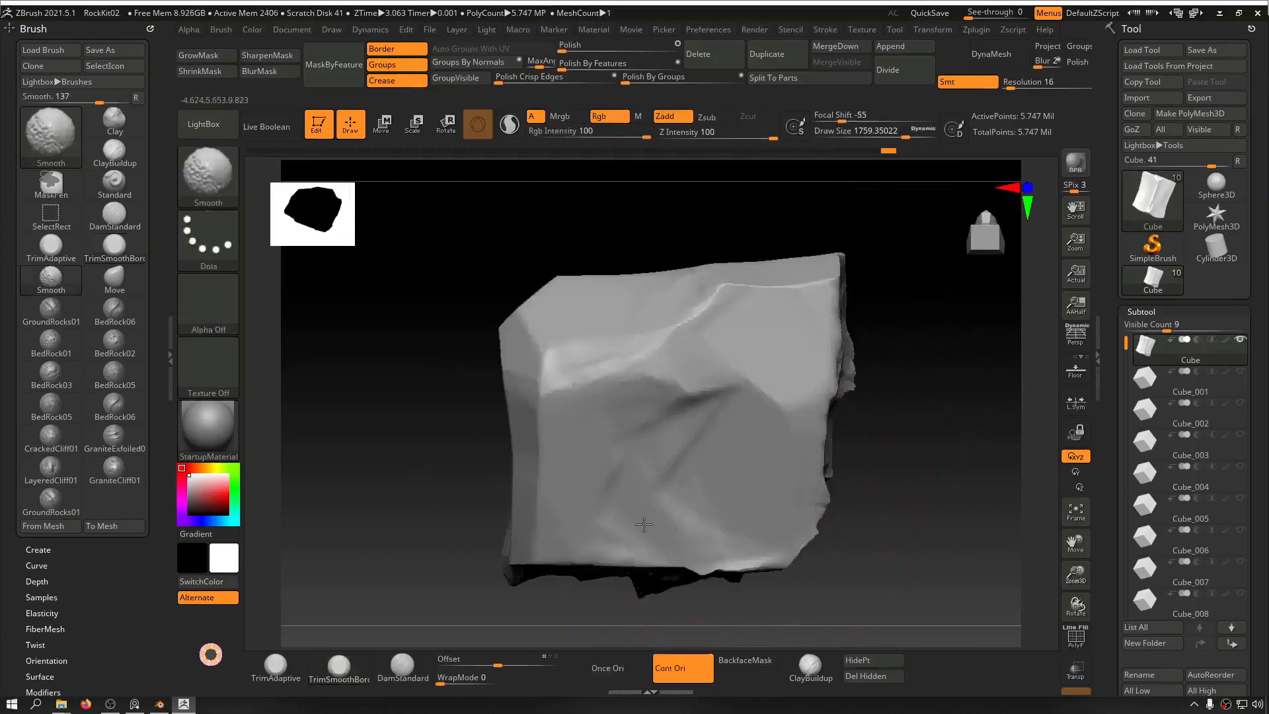
shift+drag(640, 524, 674, 549)
mouse_move(673, 402)
mouse_down()
mouse_move(697, 384)
mouse_move(651, 439)
mouse_move(604, 461)
mouse_up()
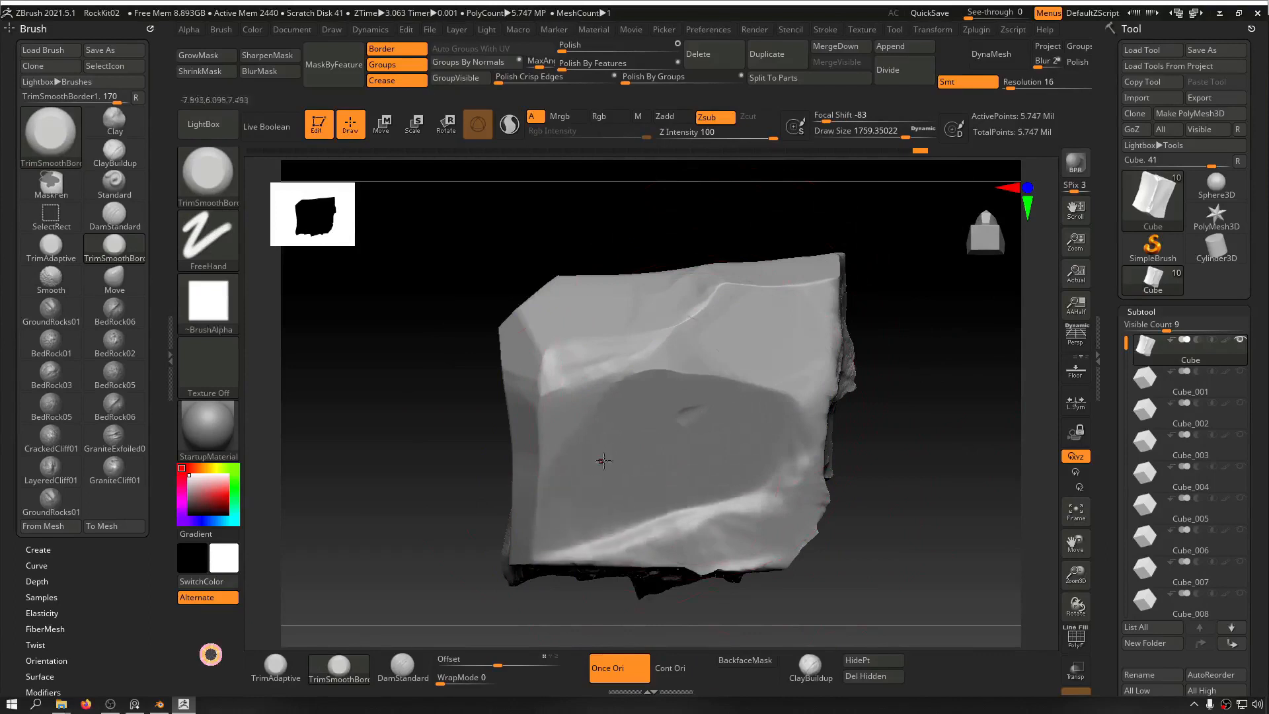
Step: Bevel the full height of the vertical corner between the smooth face and the detailed side face with TrimSmoothBorder
mouse_move(449, 404)
ctrl+right_down()
mouse_move(422, 331)
mouse_move(410, 499)
mouse_move(406, 447)
ctrl+right_up()
mouse_move(406, 447)
alt+right_down()
mouse_move(383, 483)
mouse_move(394, 499)
mouse_move(445, 466)
alt+right_up()
alt+right_drag(370, 368, 351, 482)
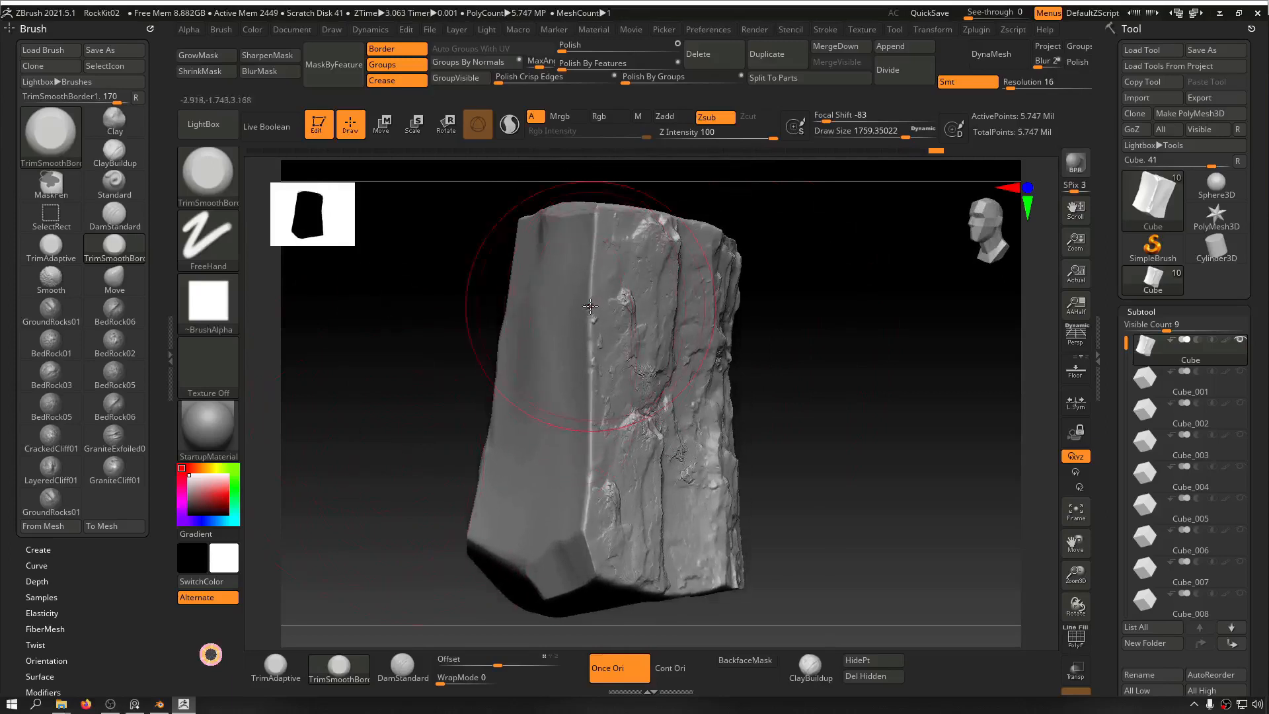
drag(587, 300, 585, 216)
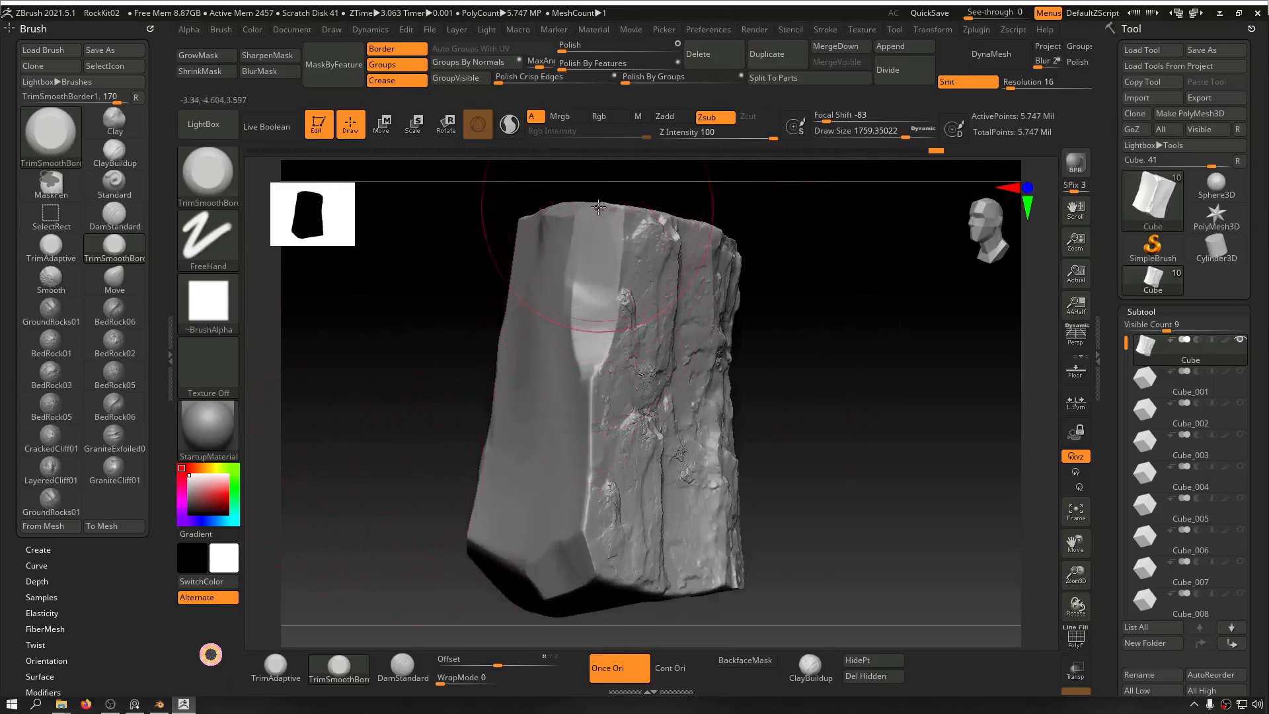
shift+drag(584, 288, 596, 290)
mouse_move(591, 433)
mouse_down()
mouse_move(586, 394)
mouse_move(576, 507)
mouse_move(575, 430)
mouse_up()
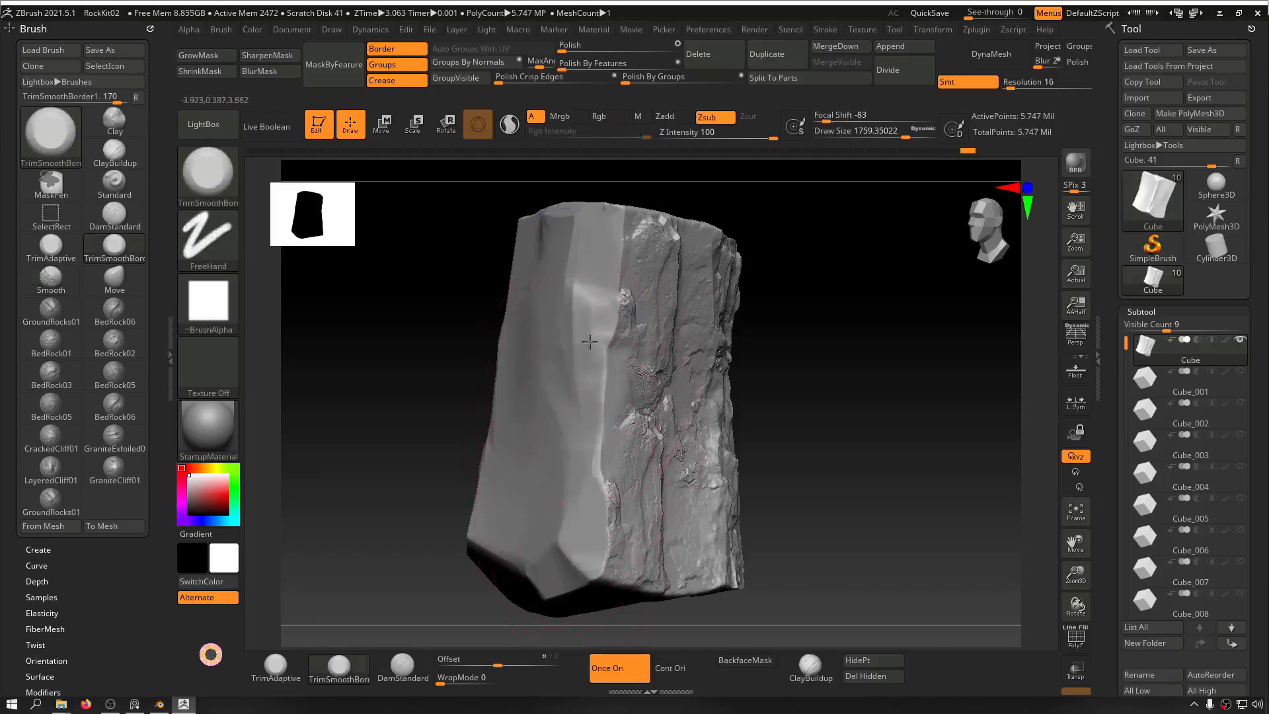
drag(590, 341, 612, 233)
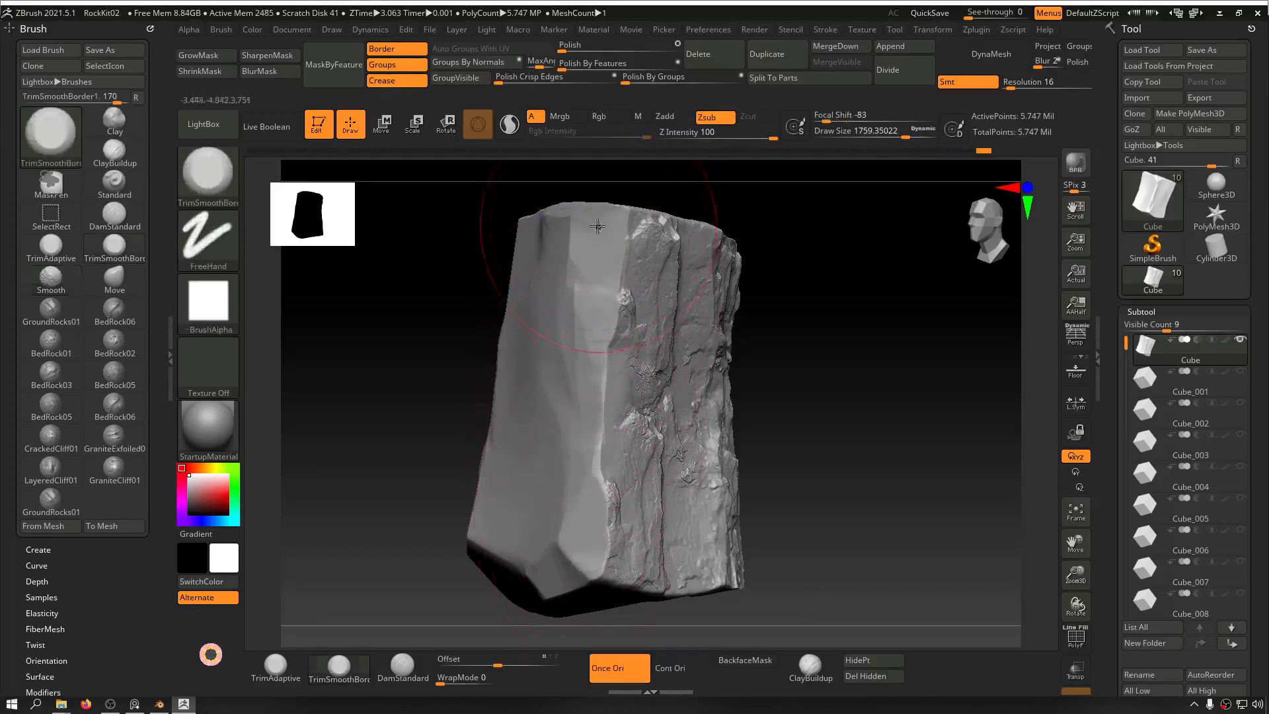
Step: Stamp GroundRocks01 detail across the adjoining smooth side face with BackfaceMask on
drag(793, 278, 850, 277)
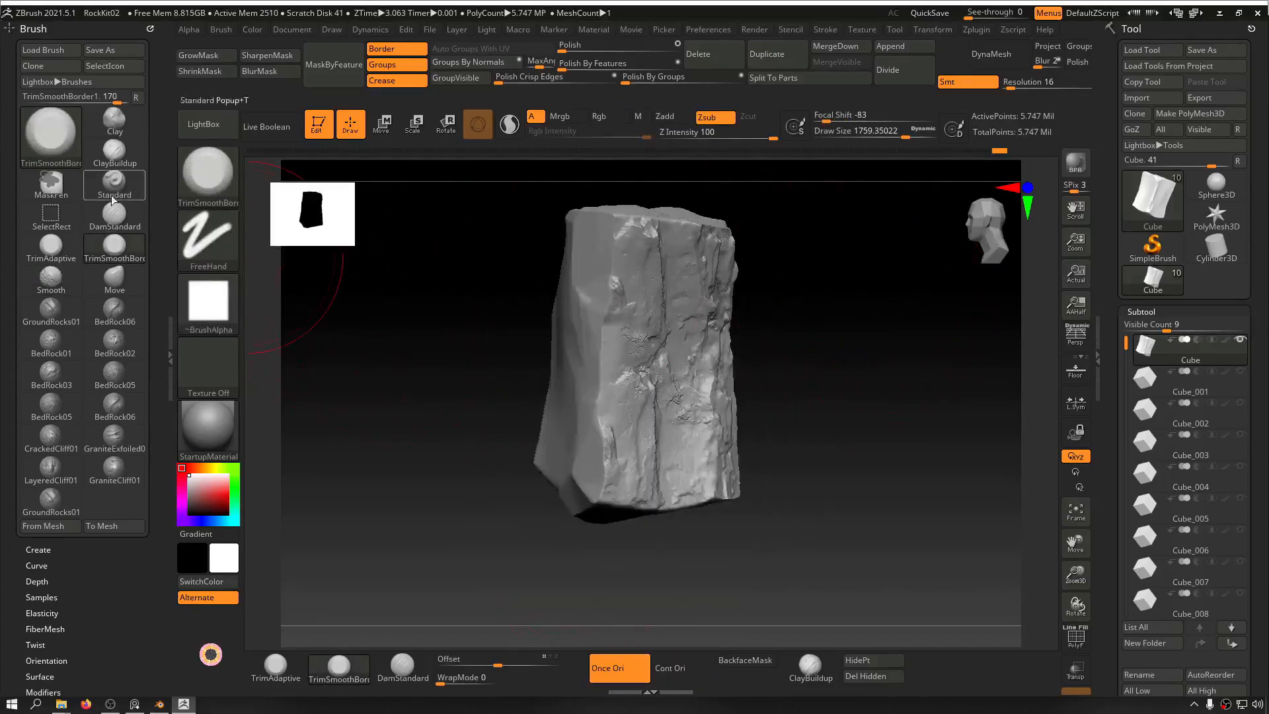
click(43, 311)
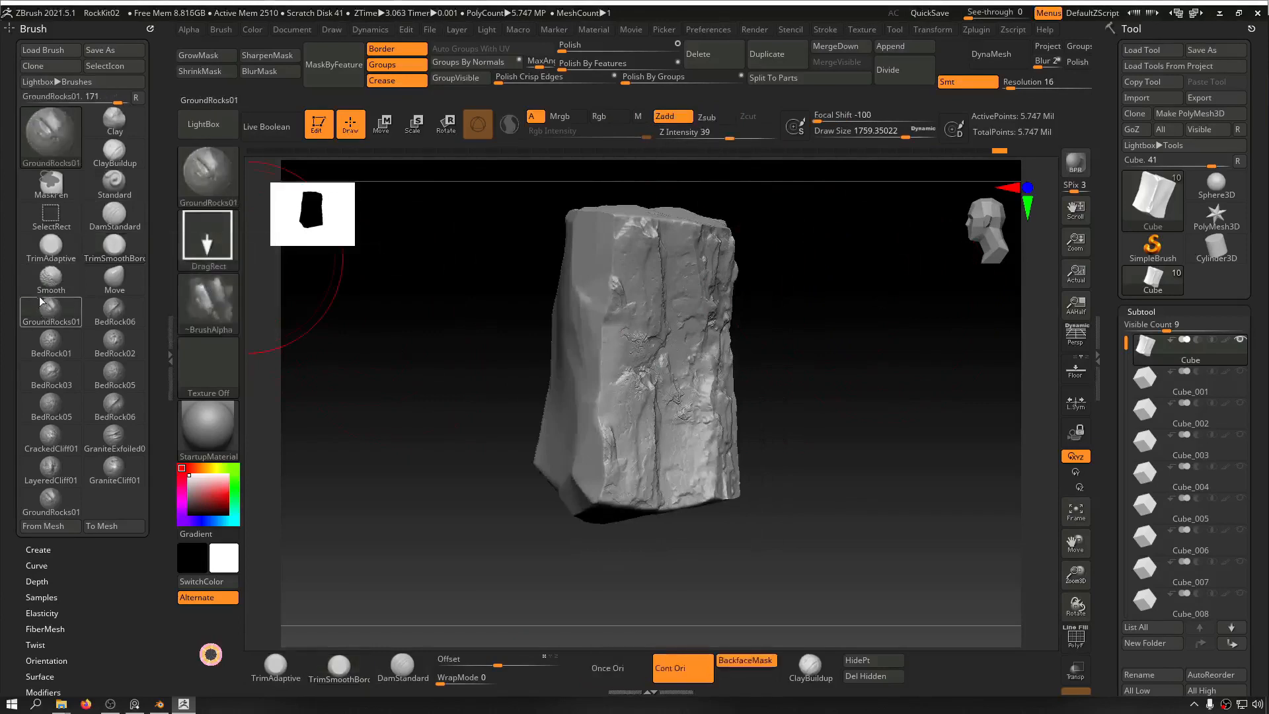
shift+drag(450, 303, 510, 297)
drag(527, 342, 594, 117)
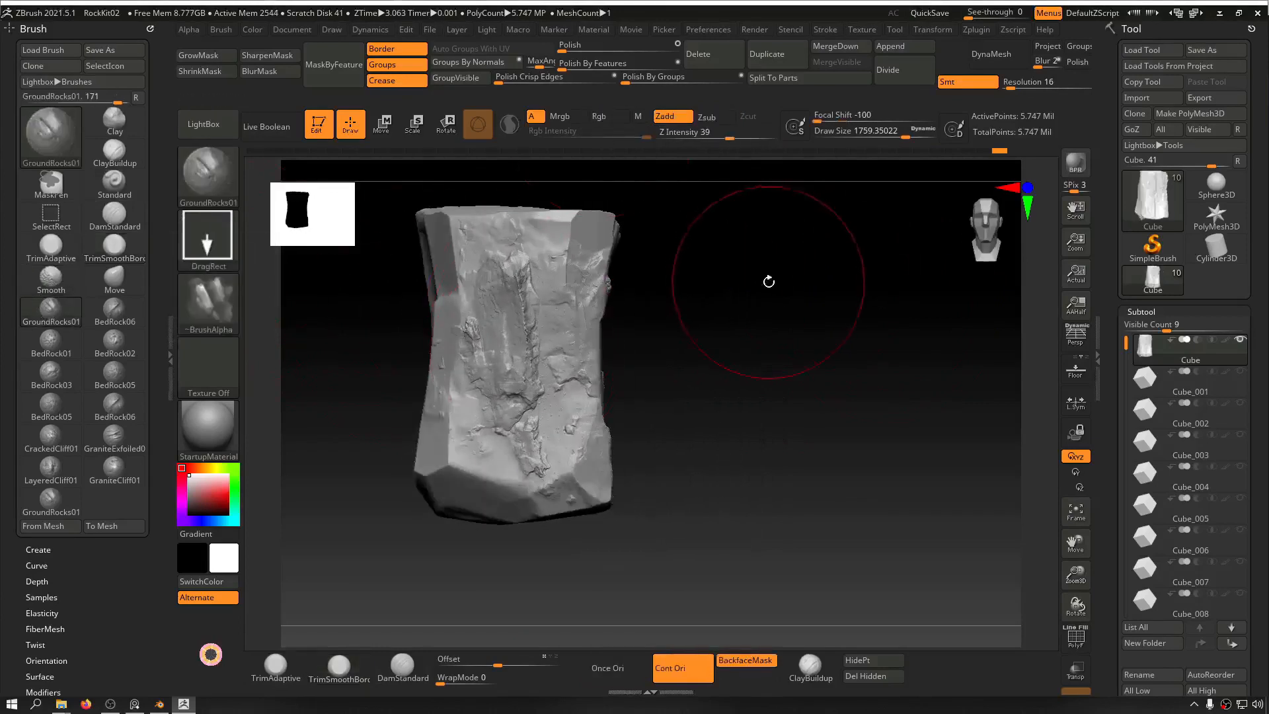
Step: Set the draw size to about 1332 and stamp GroundRocks01 detail over the detailed face's lower bevels and adjoining vertical bevel
alt+drag(769, 282, 1011, 353)
mouse_move(1011, 354)
mouse_down()
mouse_move(915, 345)
mouse_move(854, 400)
mouse_up()
key(s)
drag(584, 303, 578, 302)
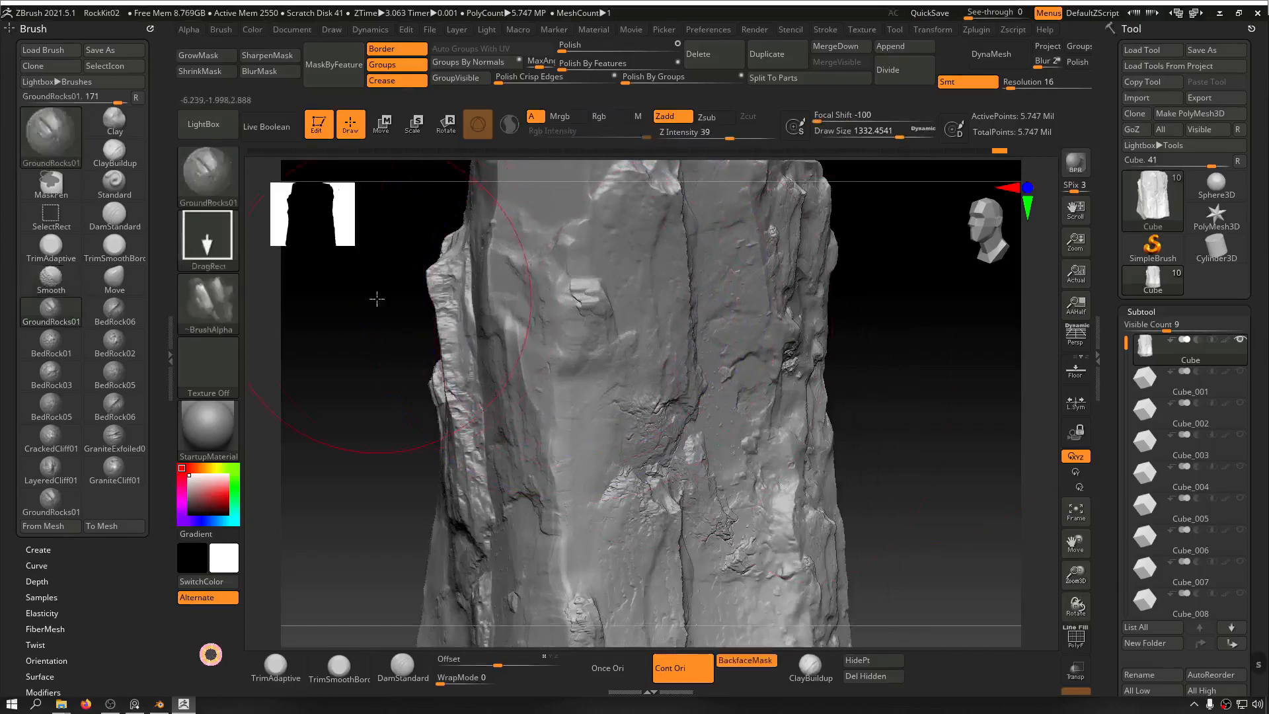
mouse_move(376, 297)
alt+mouse_down()
mouse_move(529, 463)
mouse_move(553, 466)
alt+mouse_up()
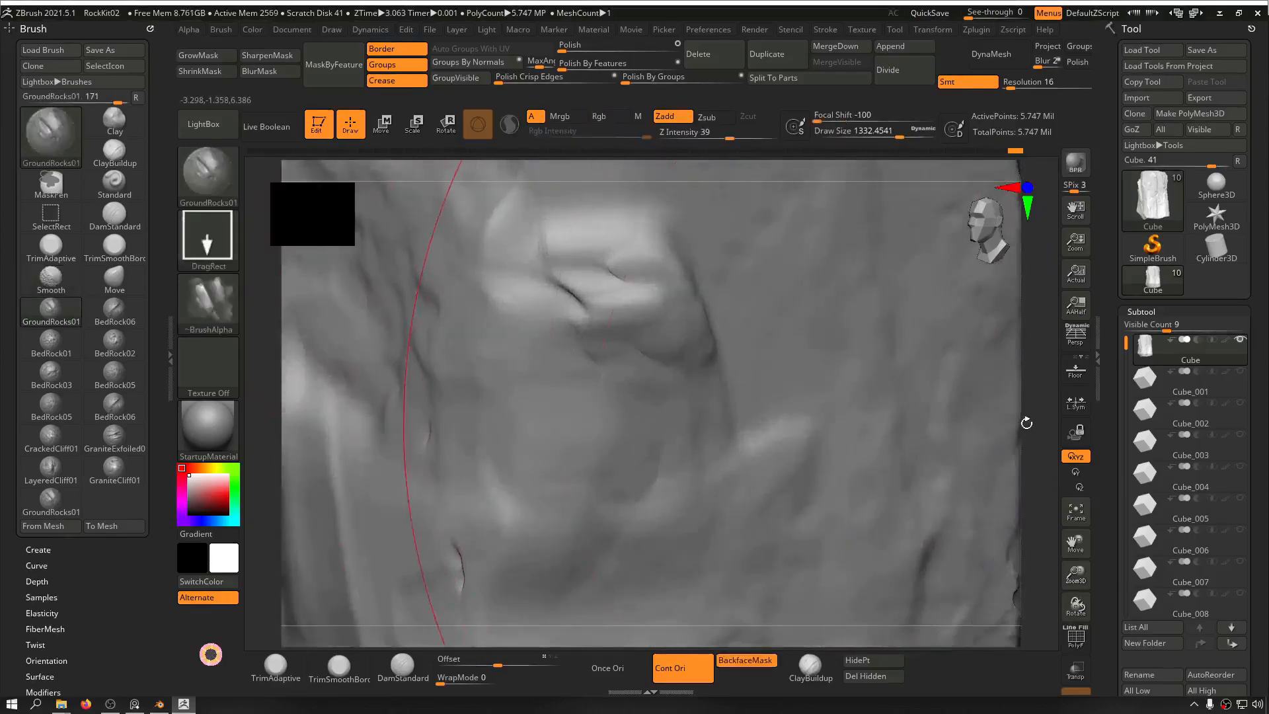
mouse_move(1025, 423)
alt+mouse_down()
mouse_move(913, 333)
mouse_move(439, 405)
mouse_move(325, 516)
mouse_move(385, 331)
mouse_move(406, 343)
alt+mouse_up()
alt+drag(385, 407, 419, 258)
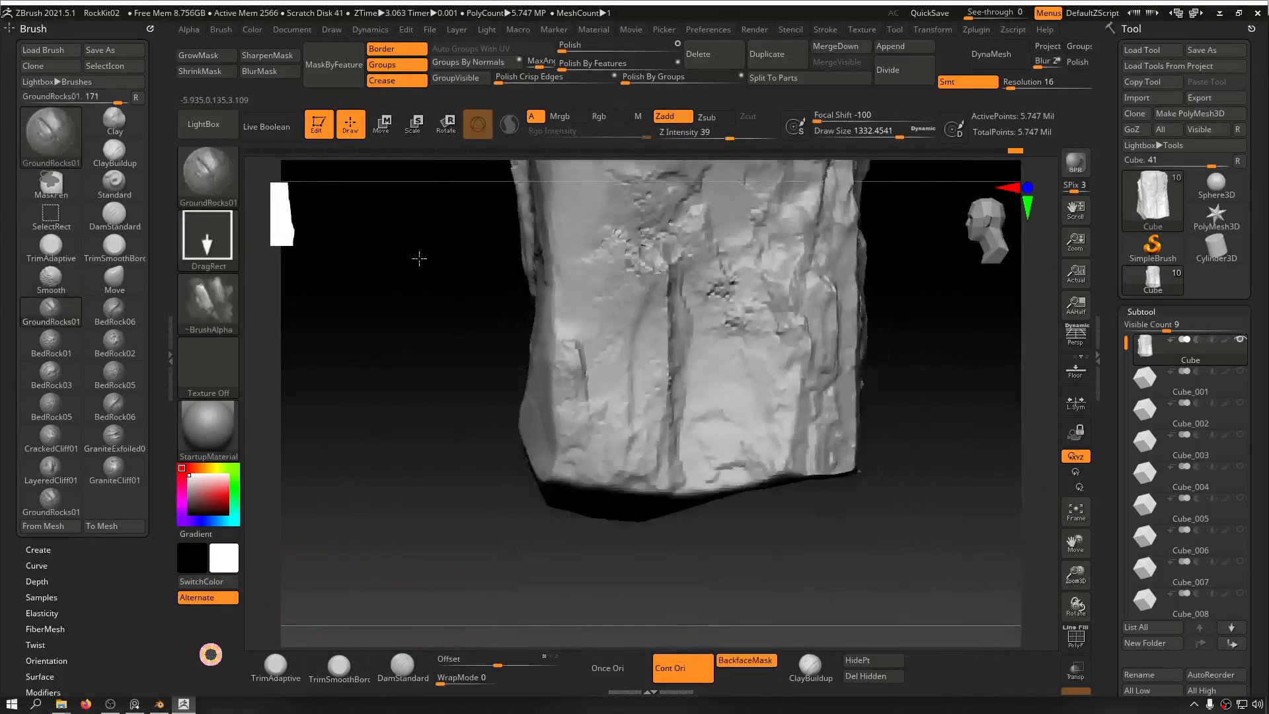
drag(370, 364, 854, 188)
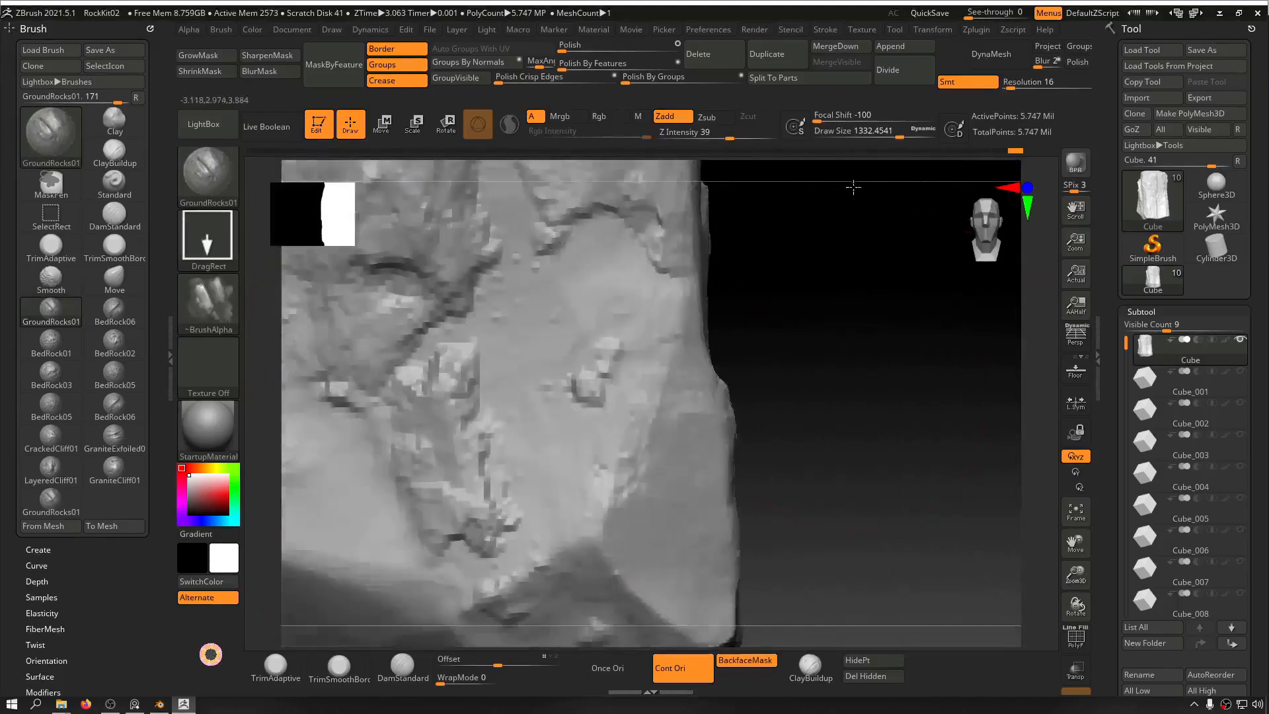
alt+drag(845, 312, 896, 462)
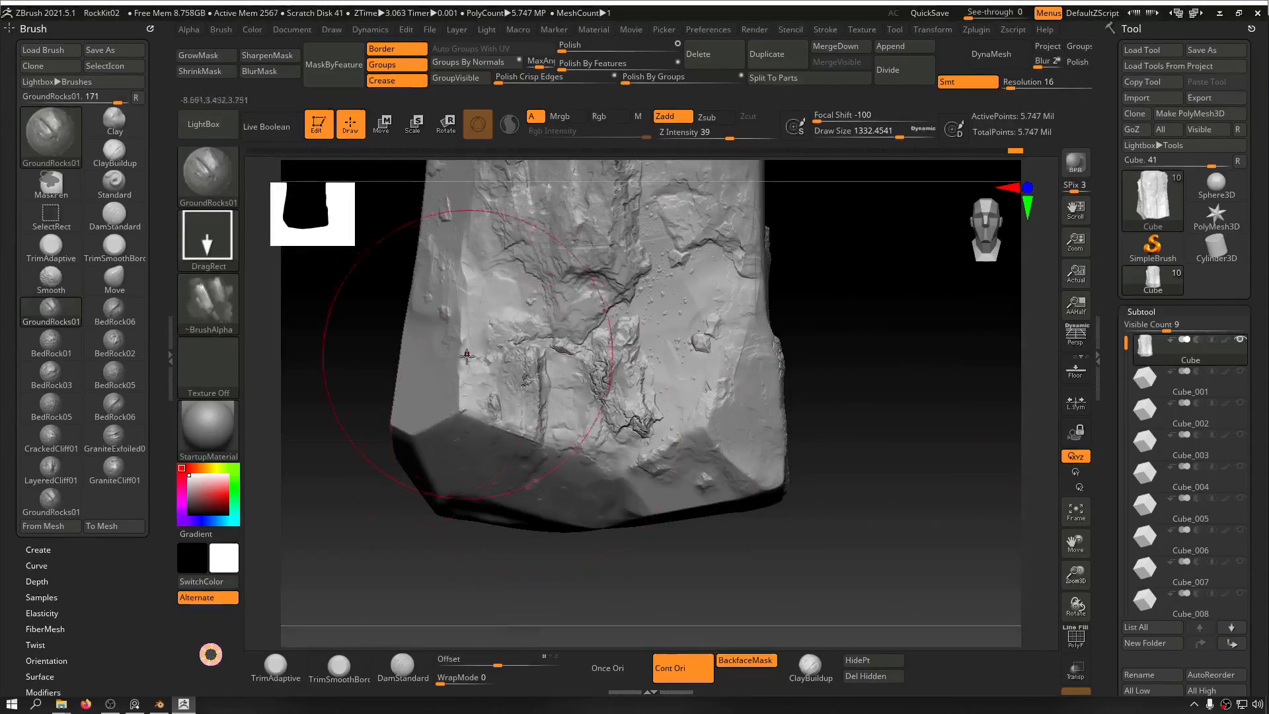
drag(337, 377, 432, 383)
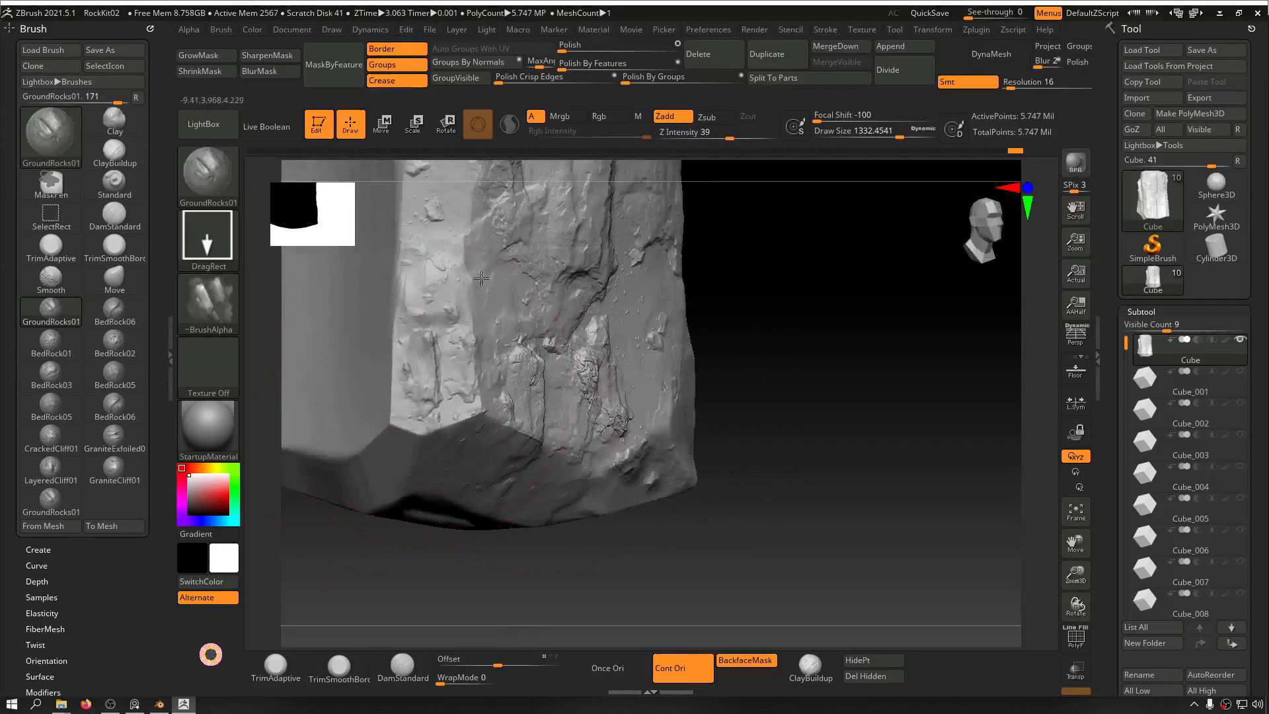
Step: Stamp GroundRocks01 detail along the smooth vertical corner between the two detailed side faces
drag(713, 383, 826, 347)
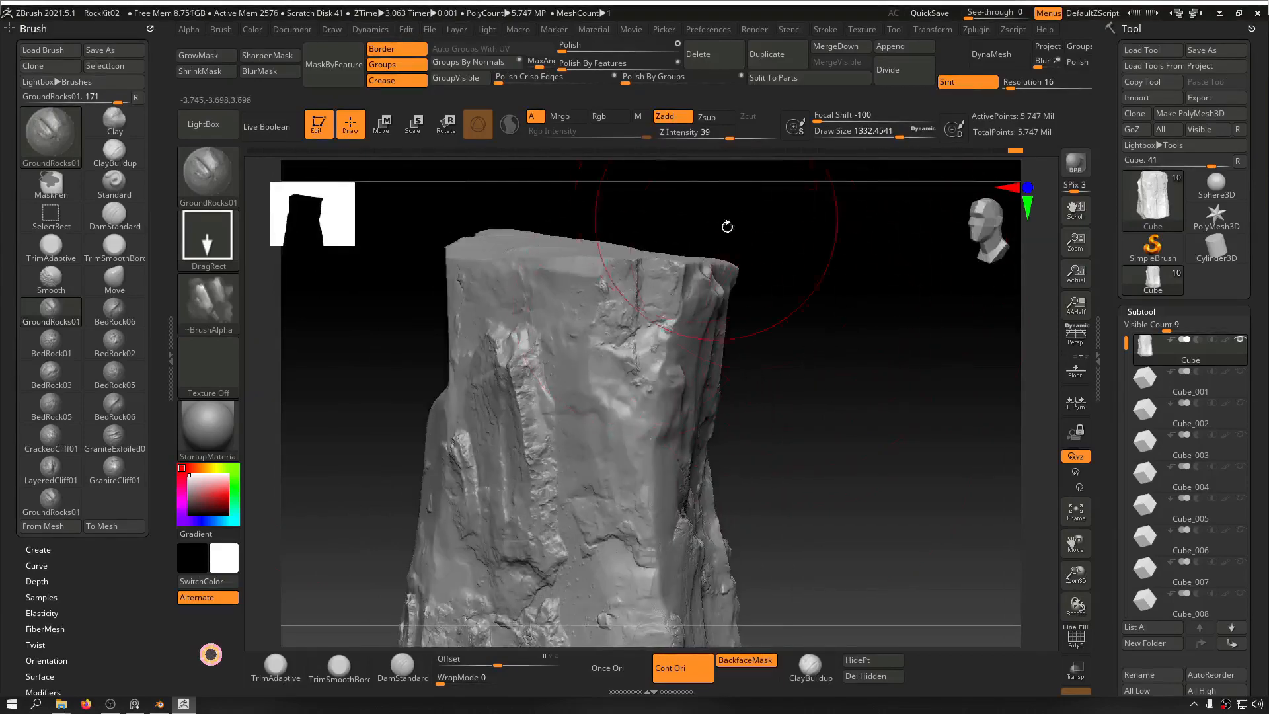
mouse_move(727, 226)
mouse_down()
mouse_move(836, 264)
mouse_move(833, 292)
mouse_move(780, 311)
mouse_up()
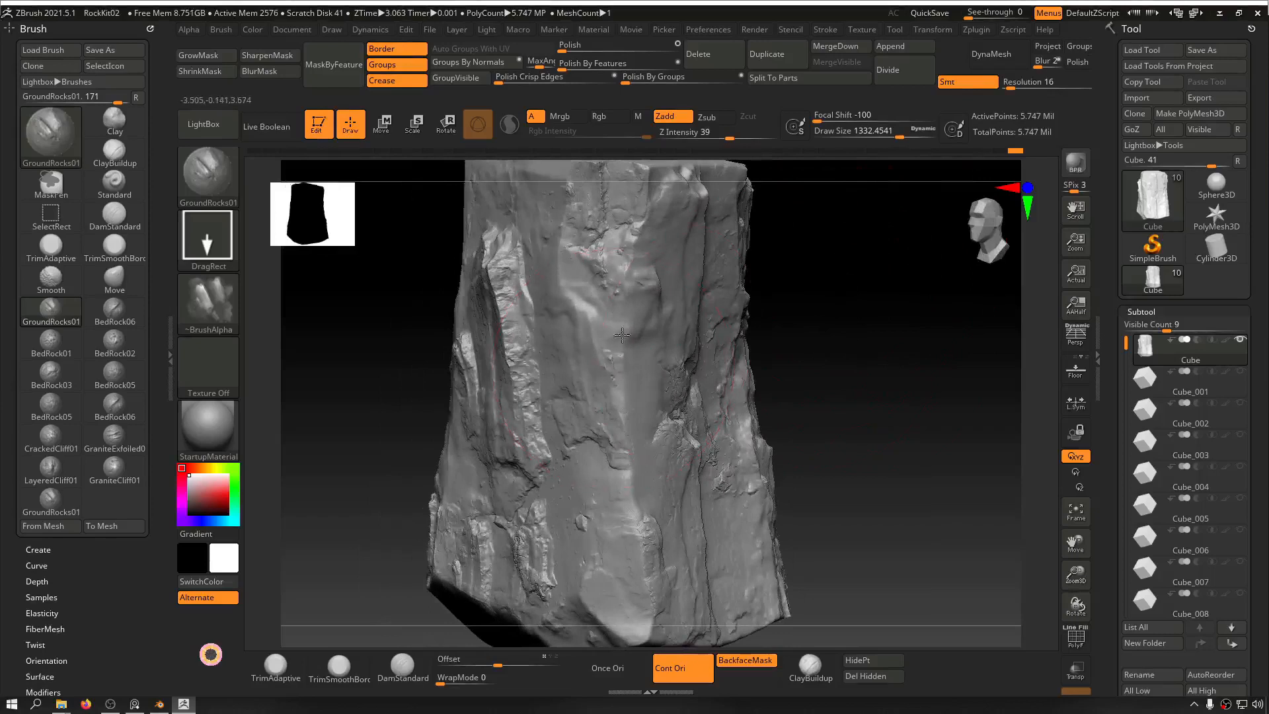
drag(622, 335, 645, 252)
alt+drag(871, 348, 829, 243)
drag(628, 436, 638, 296)
mouse_move(821, 304)
mouse_down()
mouse_move(870, 311)
mouse_move(852, 327)
mouse_up()
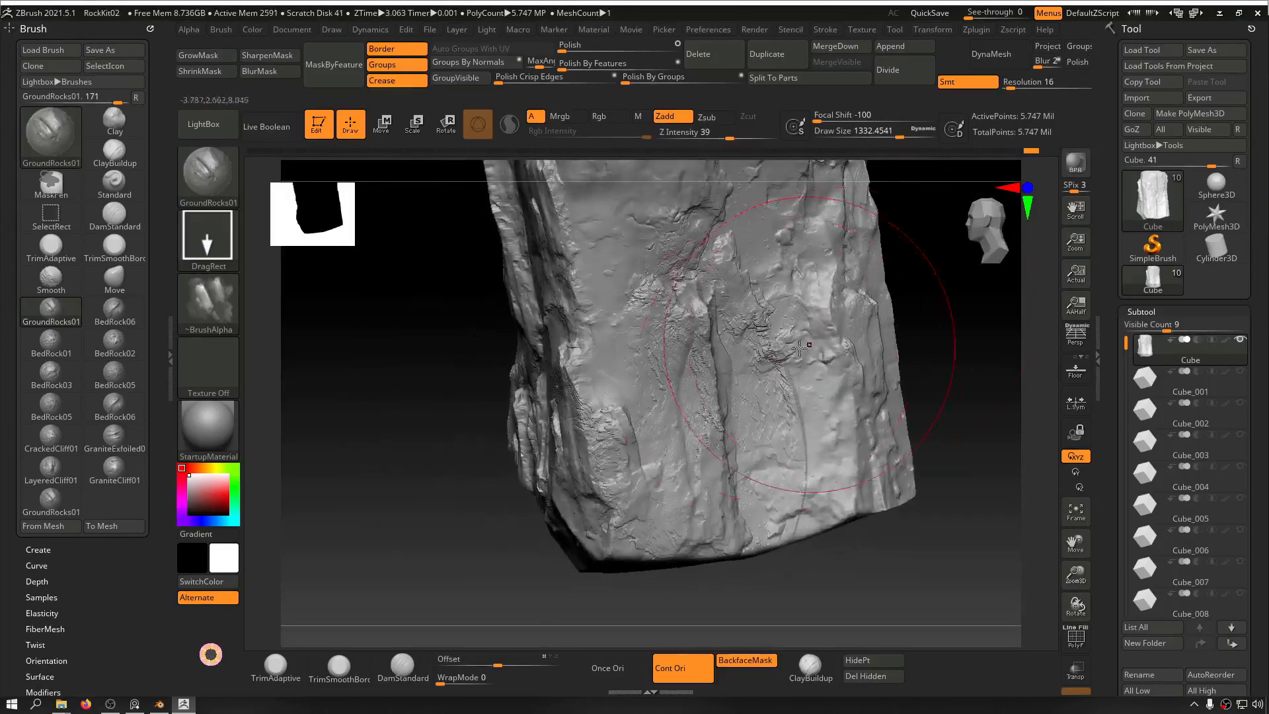
Step: Reduce the draw size to about 236 and soften the harsh stamped detail on the lower side face with the Smooth brush
key(s)
key(shift)
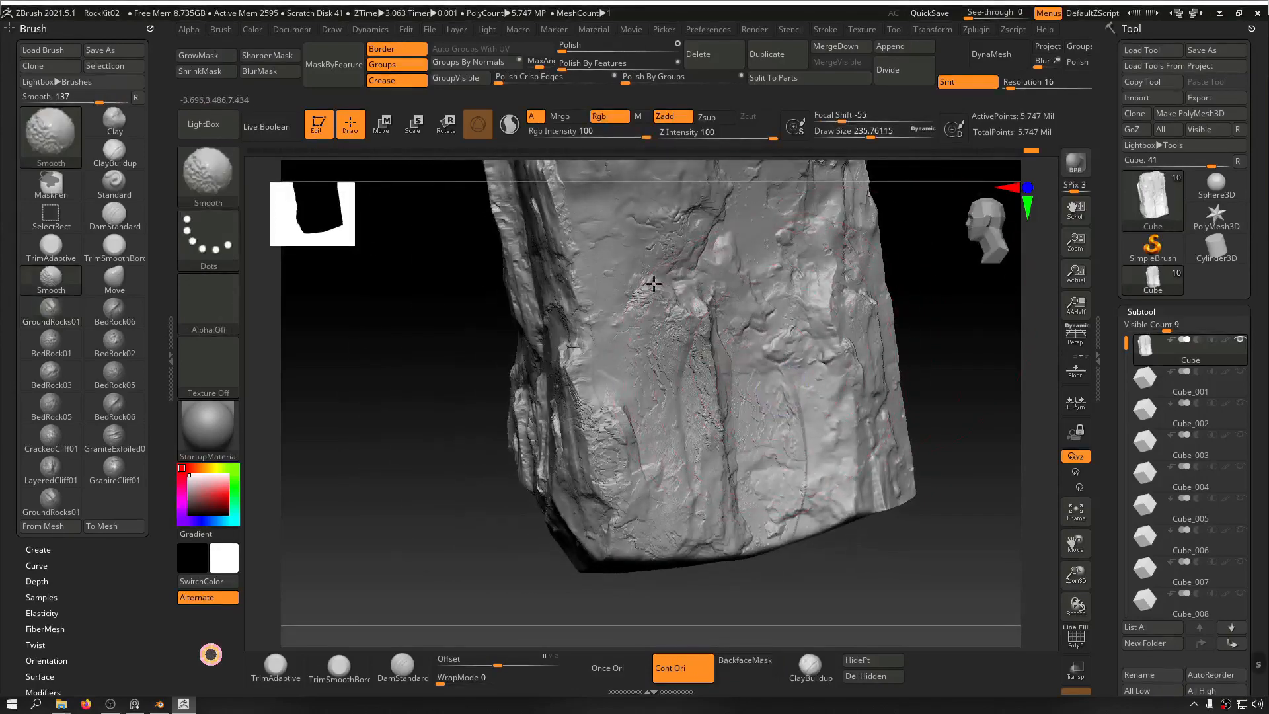
mouse_move(405, 433)
mouse_down()
mouse_move(385, 374)
mouse_move(408, 382)
mouse_move(403, 296)
mouse_up()
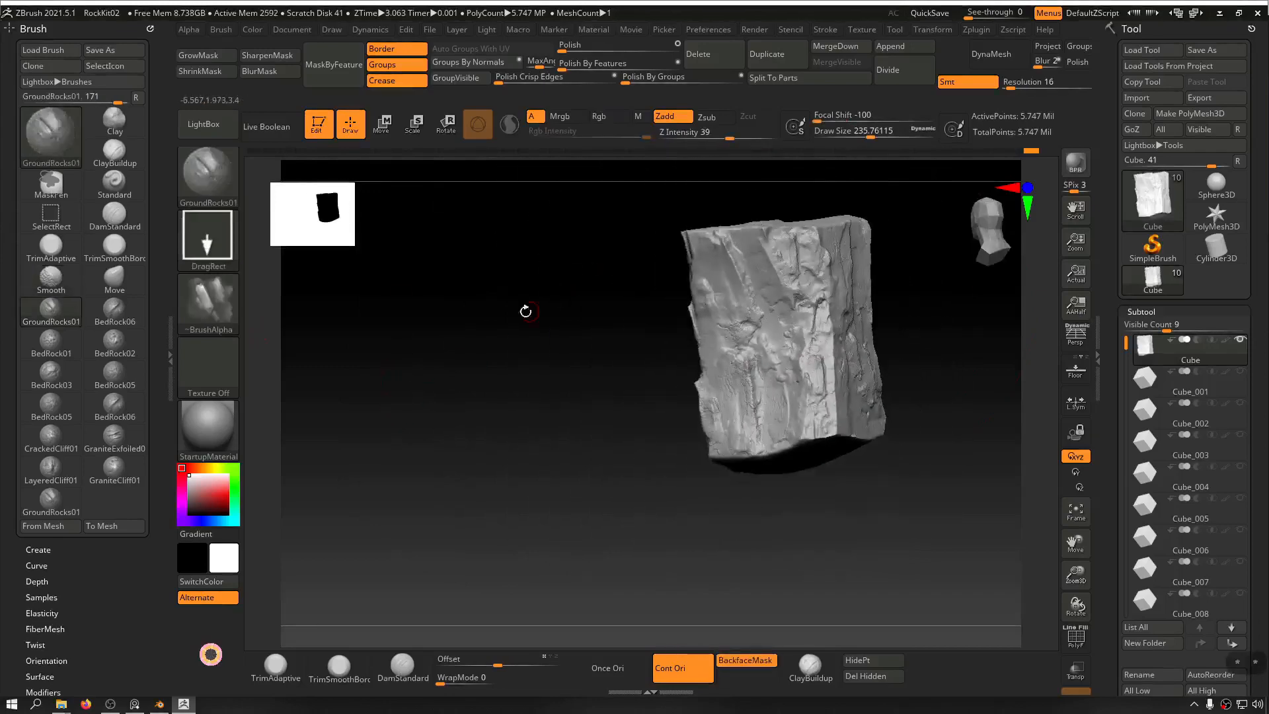
mouse_move(525, 311)
mouse_down()
mouse_move(538, 320)
mouse_move(528, 320)
mouse_up()
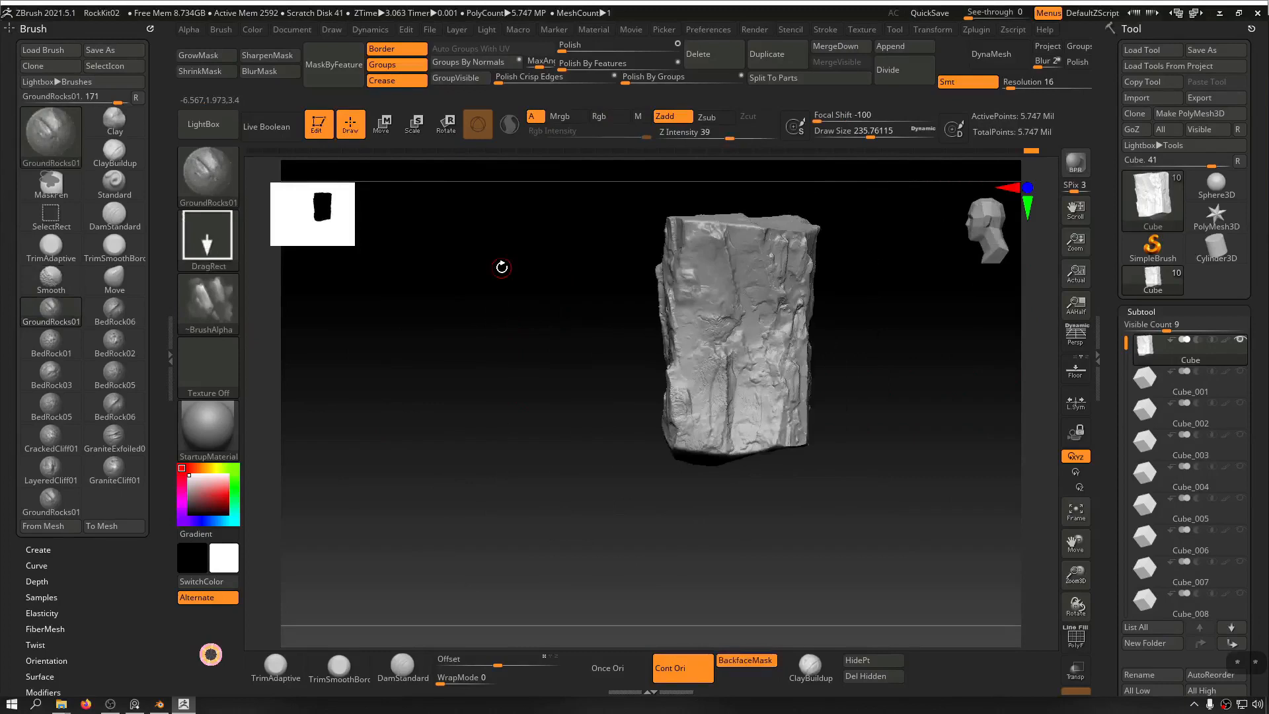
Step: Stamp GroundRocks01 detail over the upper corner facet and the upper and middle areas of the remaining smooth side face
mouse_move(357, 326)
mouse_down()
mouse_move(453, 319)
mouse_move(365, 328)
mouse_move(399, 329)
mouse_move(411, 355)
mouse_move(351, 396)
mouse_move(352, 340)
mouse_up()
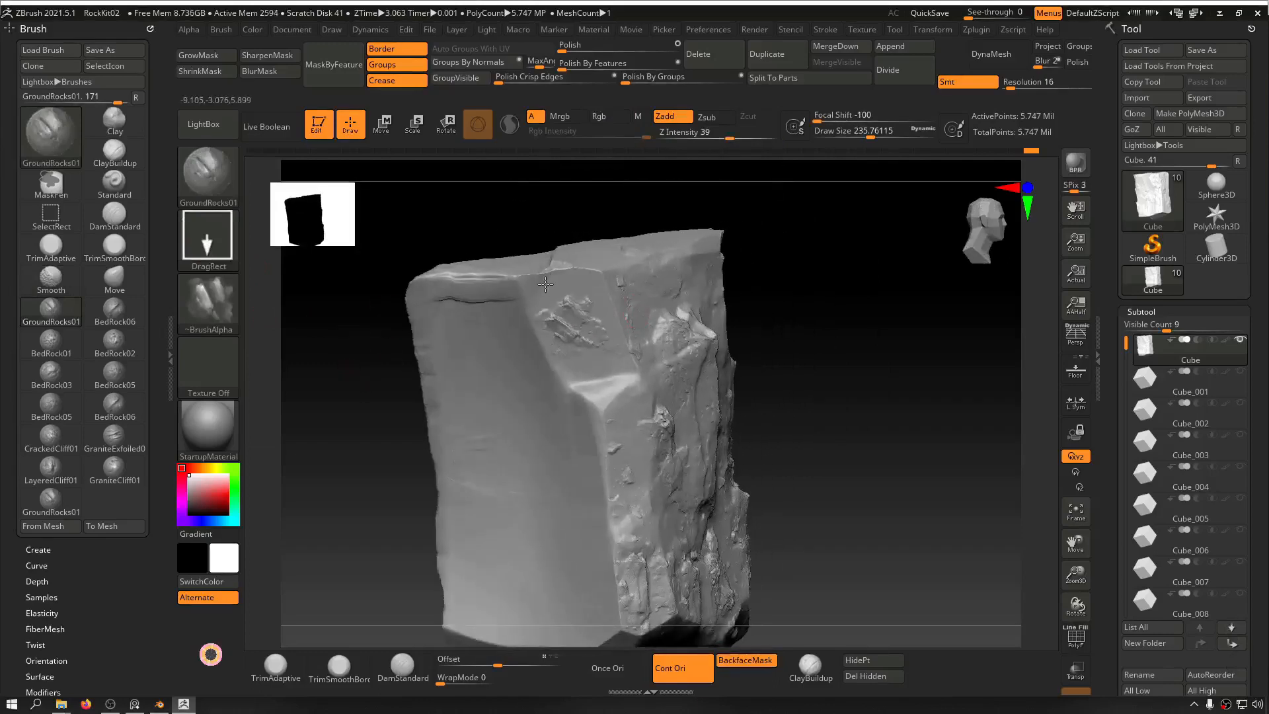
mouse_move(850, 232)
alt+mouse_down()
mouse_move(851, 322)
mouse_move(951, 447)
alt+mouse_up()
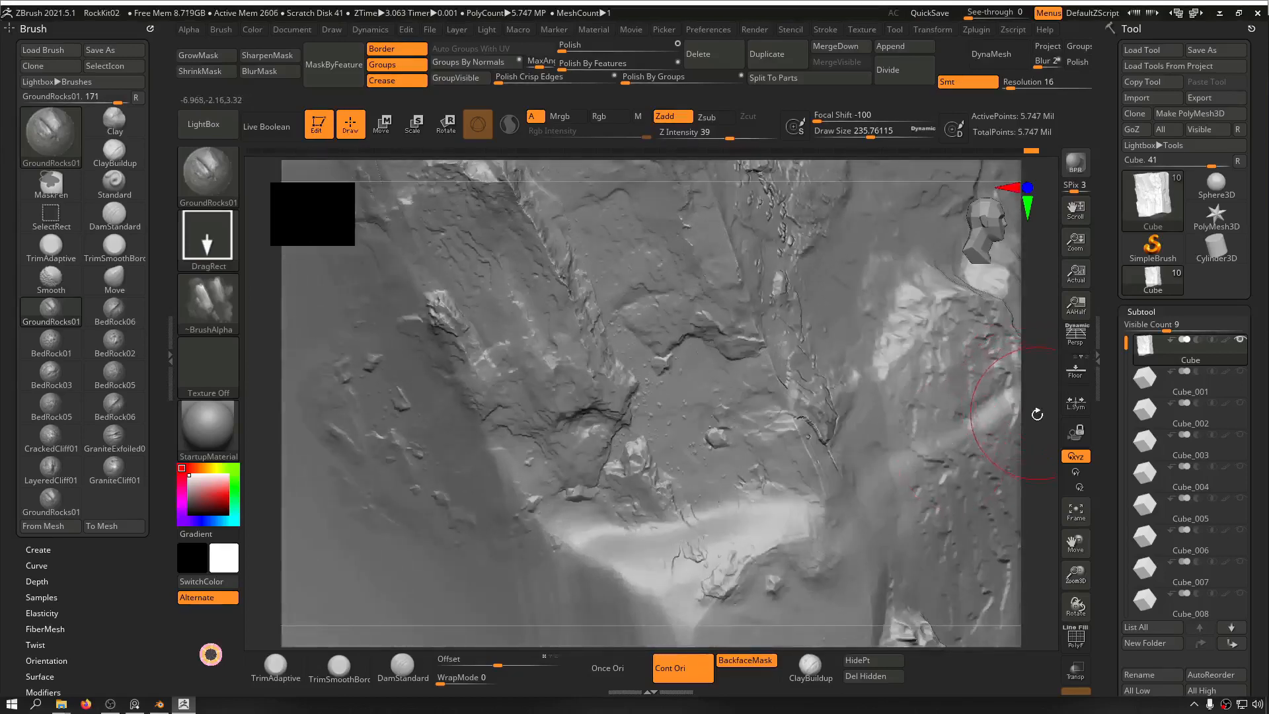
mouse_move(1037, 414)
alt+mouse_down()
mouse_move(948, 294)
mouse_move(852, 283)
mouse_move(833, 253)
mouse_move(784, 348)
mouse_move(793, 249)
mouse_move(793, 292)
mouse_move(780, 298)
alt+mouse_up()
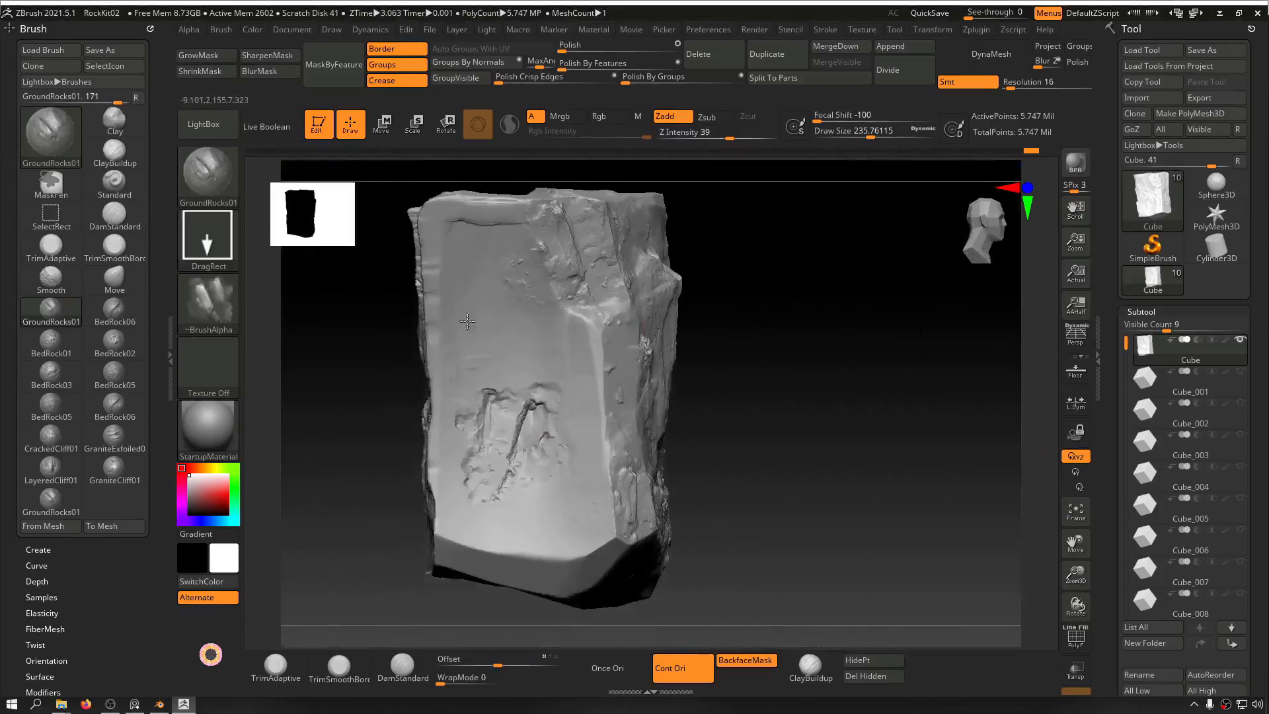
drag(468, 322, 432, 359)
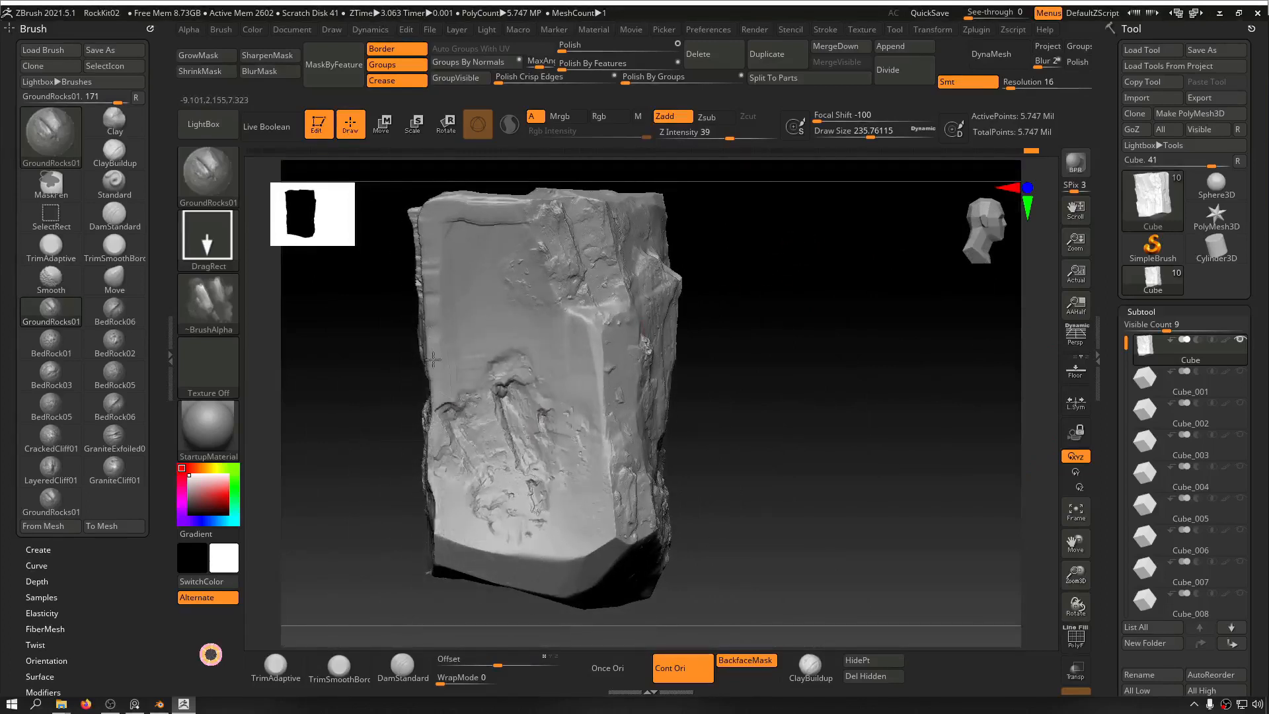
mouse_move(840, 272)
alt+mouse_down()
mouse_move(886, 419)
mouse_move(952, 411)
mouse_move(952, 392)
alt+mouse_up()
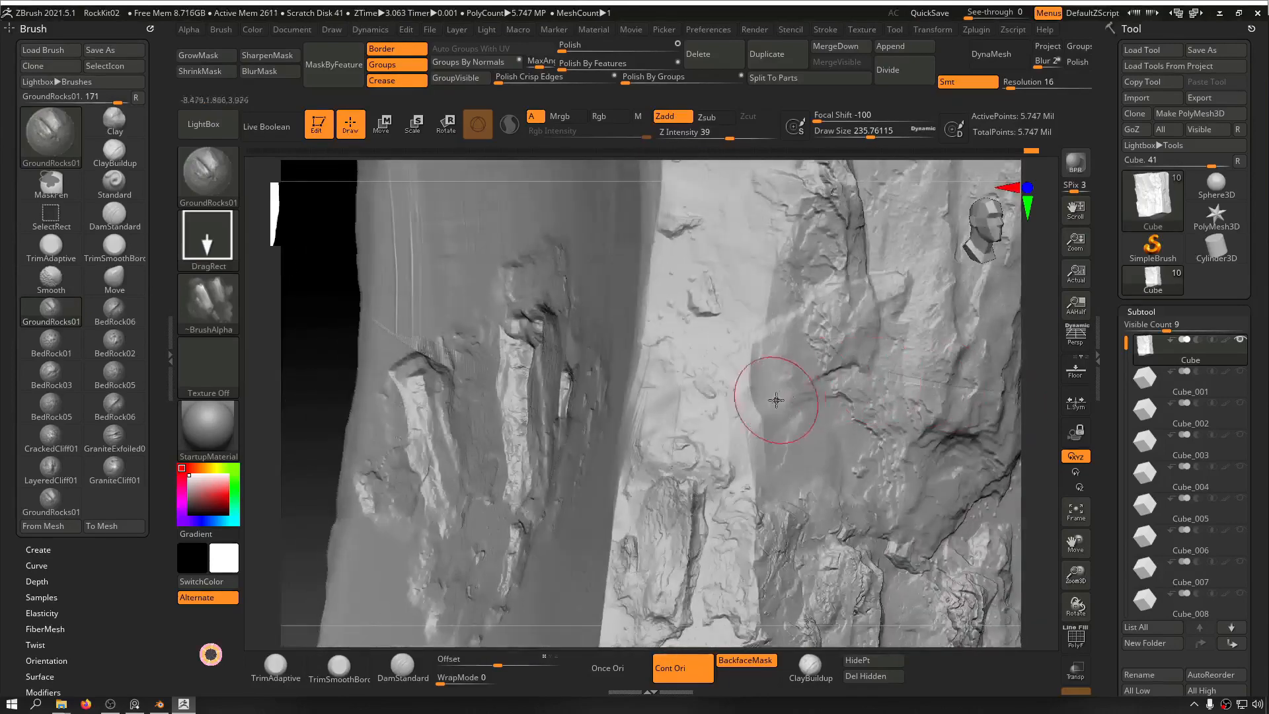
drag(1032, 389, 766, 304)
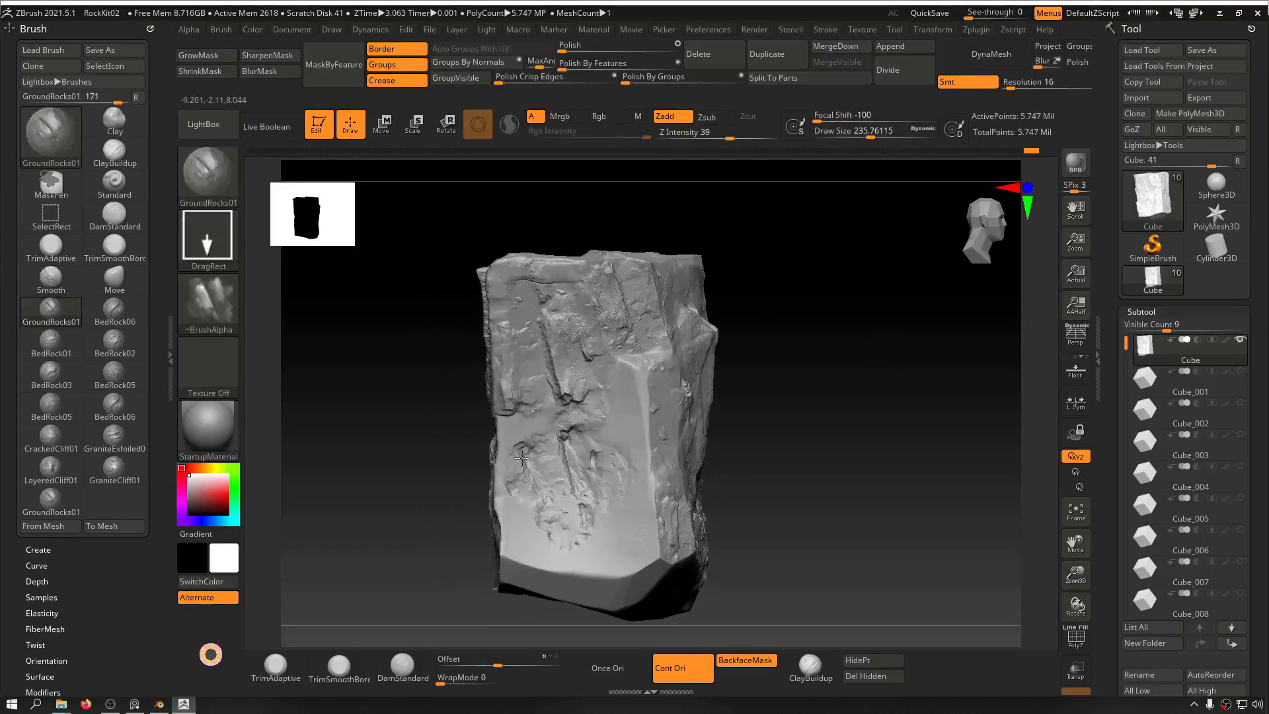
Step: Fill the lower part of that side face and its bottom bevel with GroundRocks01 detail
right_drag(533, 483, 560, 363)
mouse_move(778, 292)
right_down()
mouse_move(759, 379)
mouse_move(770, 286)
mouse_move(821, 394)
mouse_move(850, 368)
mouse_move(606, 345)
mouse_move(952, 366)
mouse_move(934, 354)
mouse_move(887, 368)
mouse_move(921, 368)
mouse_move(902, 342)
mouse_move(713, 489)
right_up()
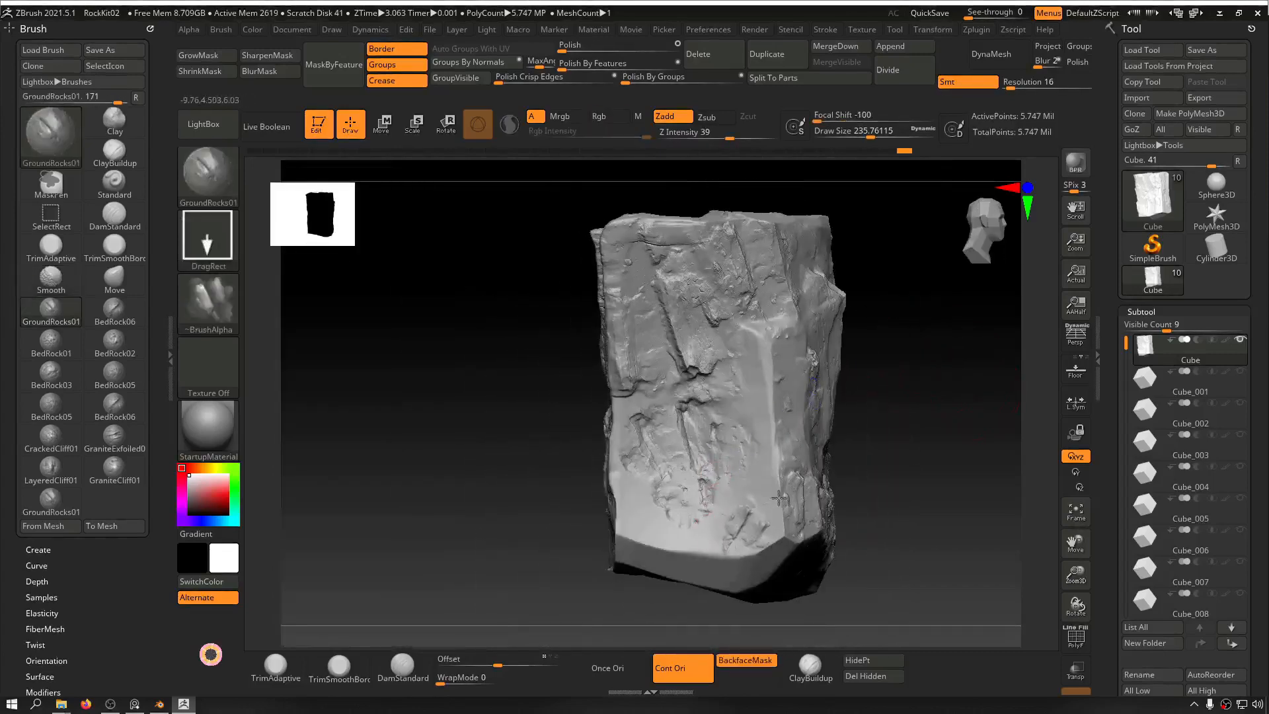
drag(779, 498, 759, 448)
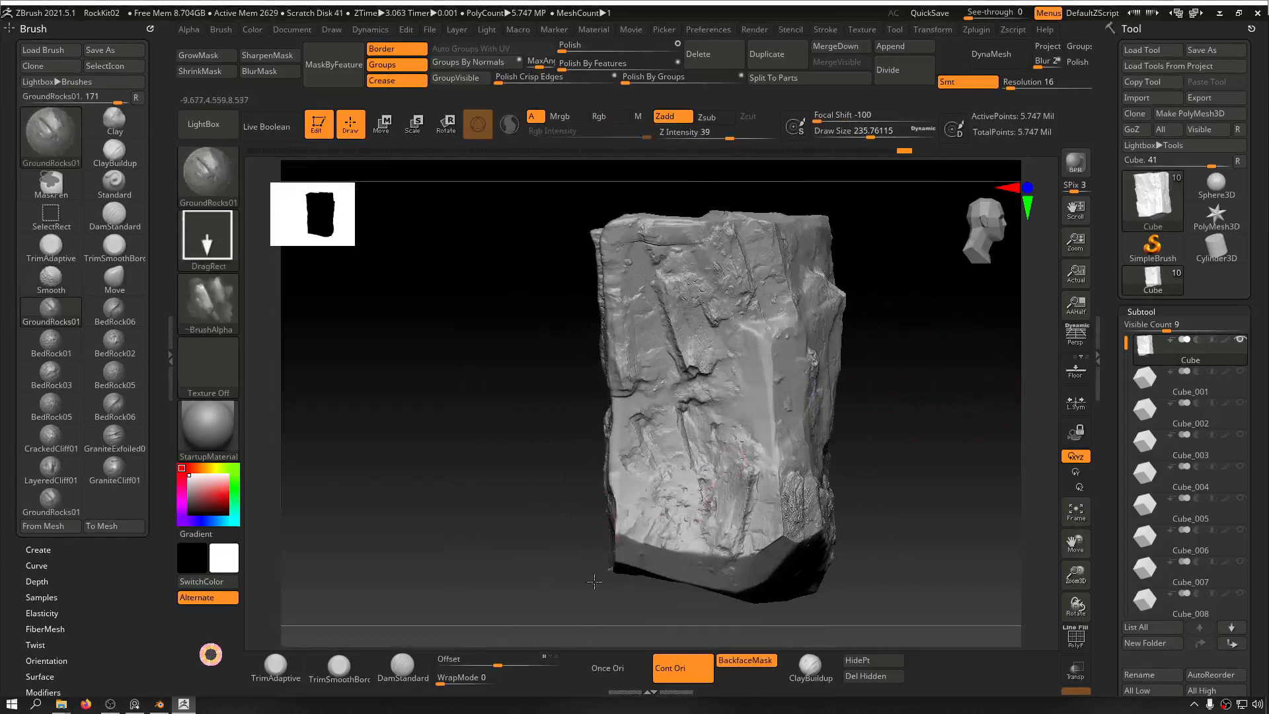
drag(611, 626, 582, 611)
alt+drag(485, 558, 381, 512)
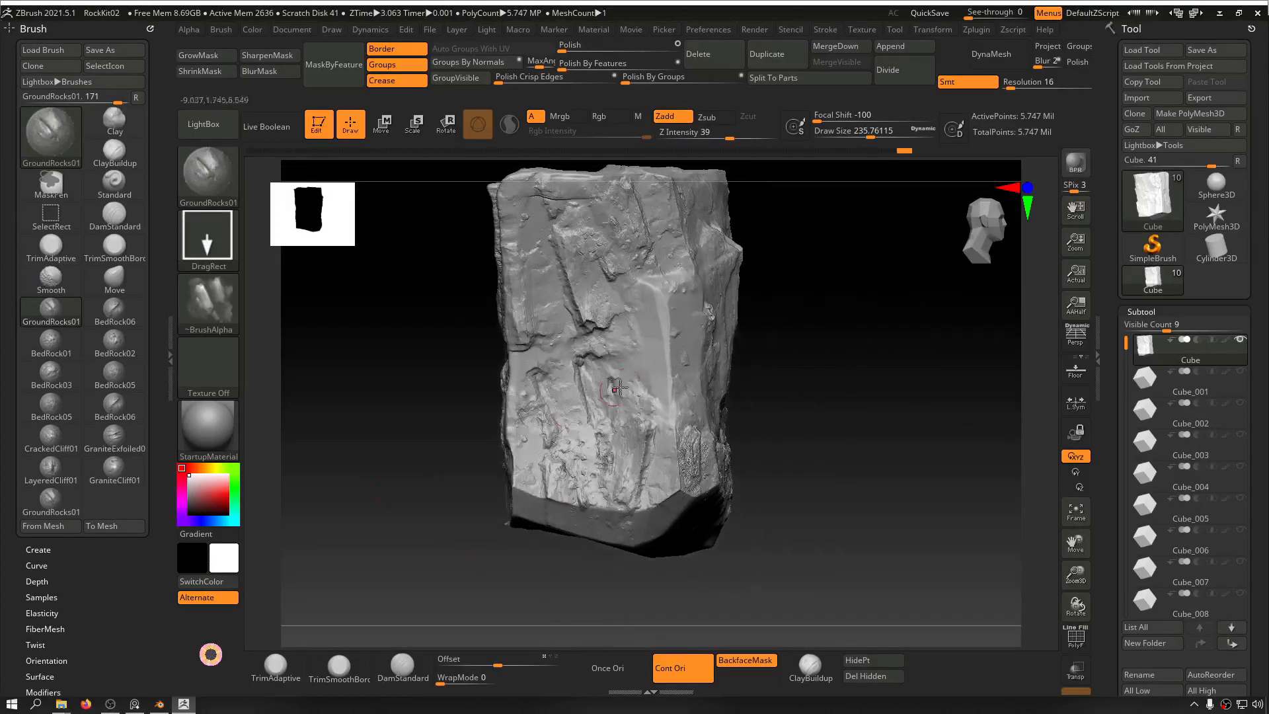
Step: Stamp GroundRocks01 detail along the vertical bevel beside the newly detailed side face
drag(672, 345, 727, 284)
right_drag(951, 323, 842, 326)
drag(843, 326, 805, 337)
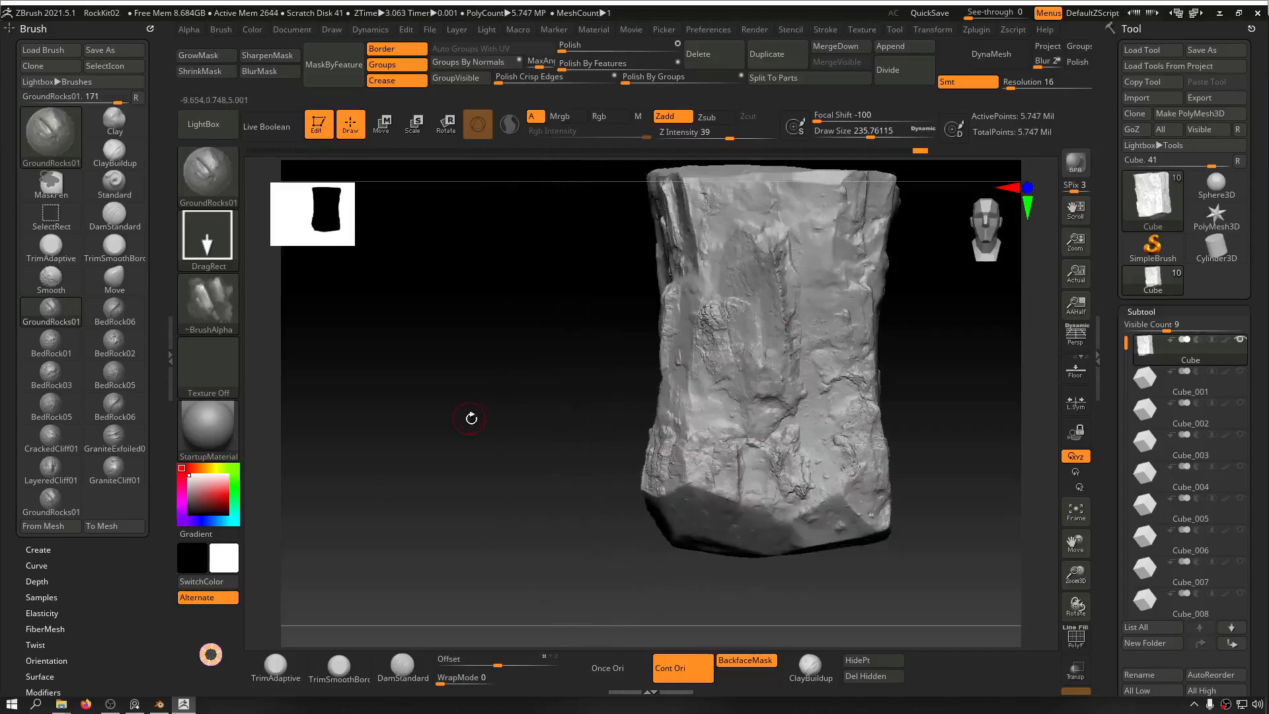
Step: Stamp GroundRocks01 detail across the flat planes of the rock's underside
alt+drag(471, 418, 403, 394)
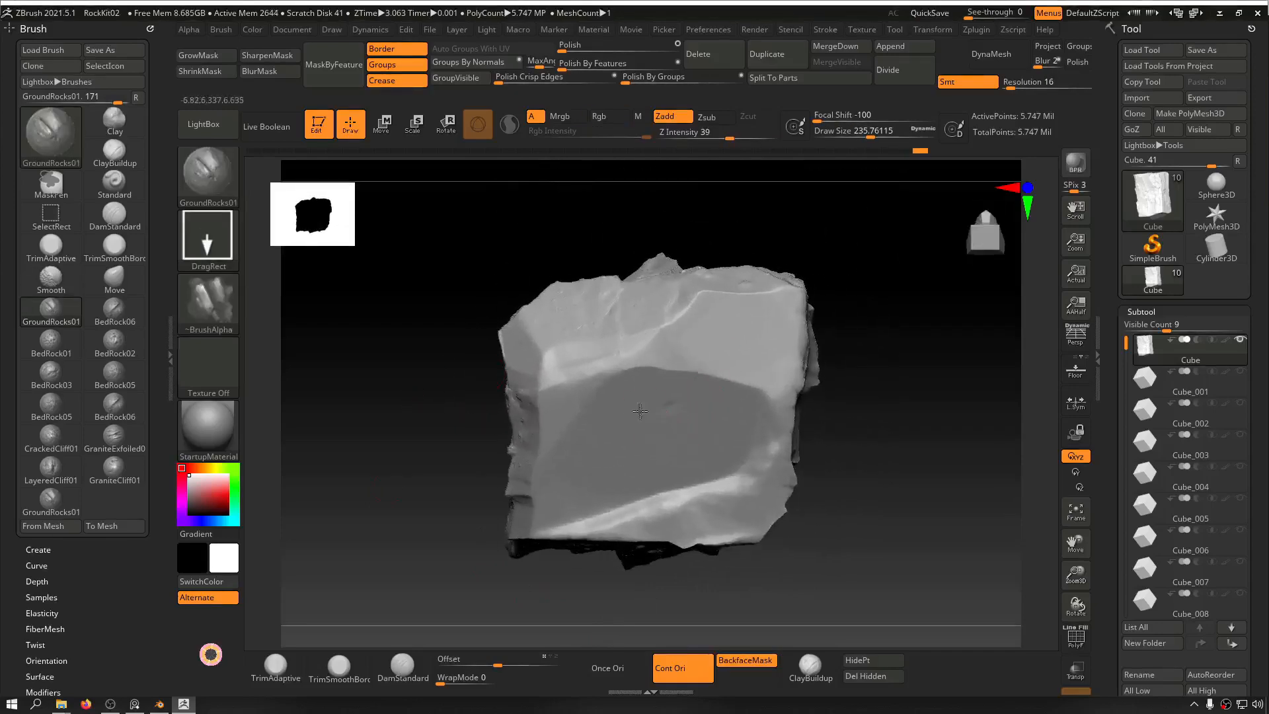
drag(725, 352, 813, 376)
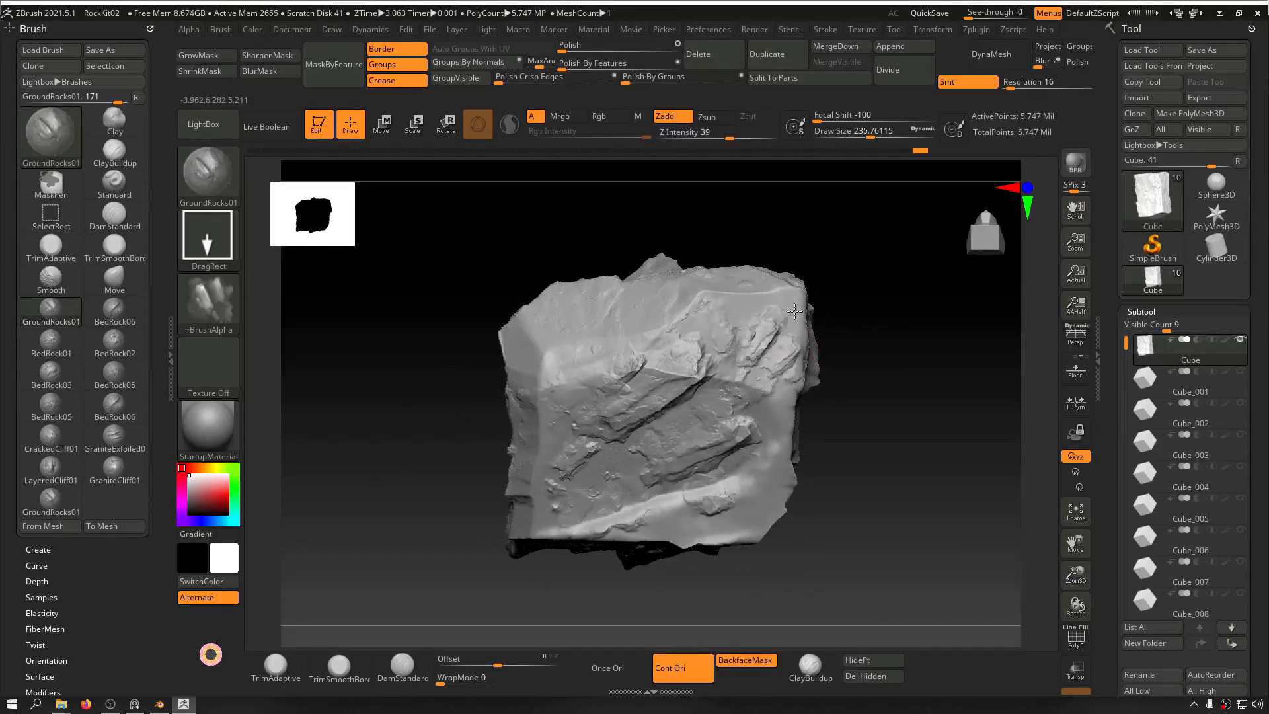
drag(858, 247, 864, 414)
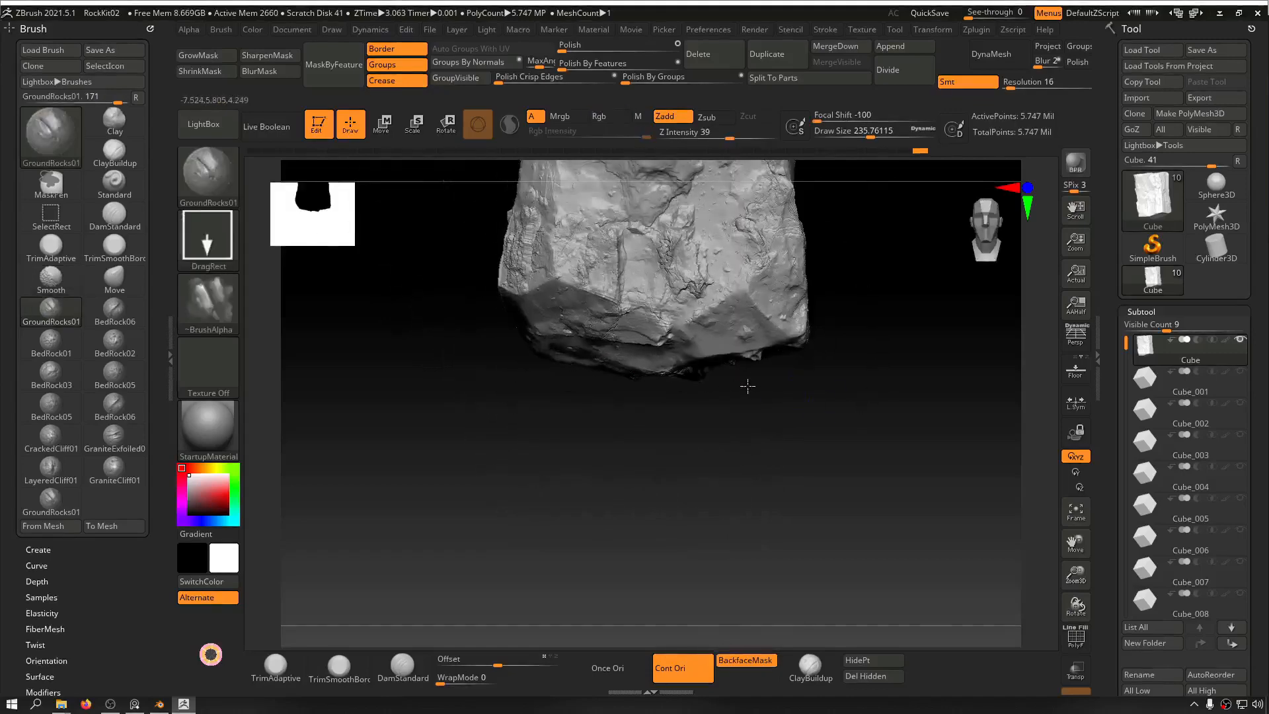
Step: Add GroundRocks01 detail to the rock's lower bevels and soften harsh areas around them with the Smooth brush
drag(722, 421, 644, 409)
key(shift)
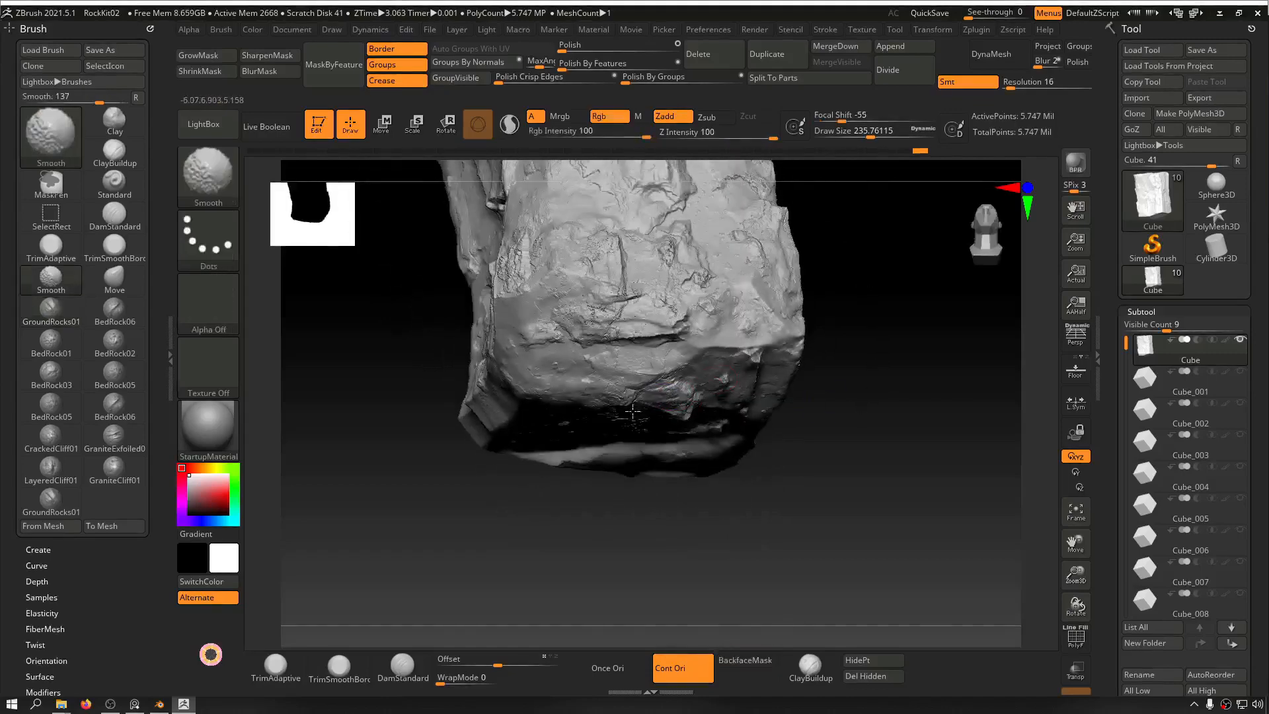
alt+drag(875, 358, 926, 501)
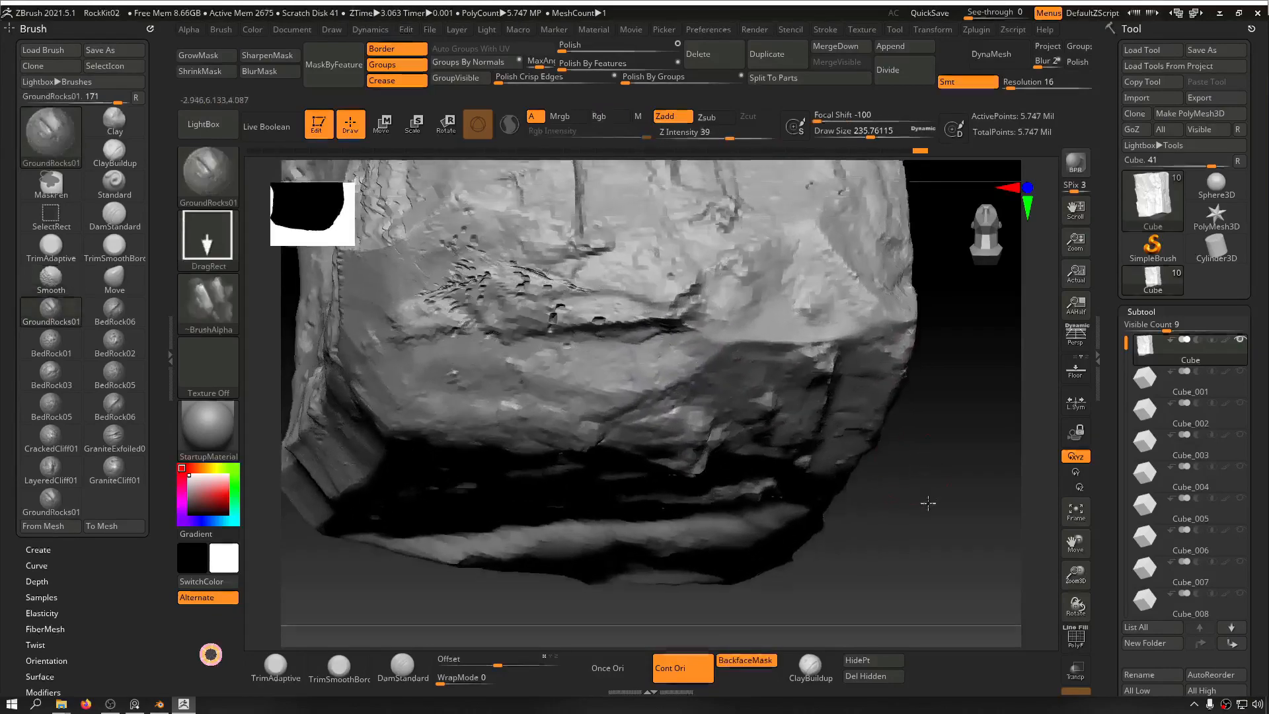
mouse_move(916, 408)
mouse_down()
mouse_move(937, 445)
mouse_move(799, 405)
mouse_up()
key(shift)
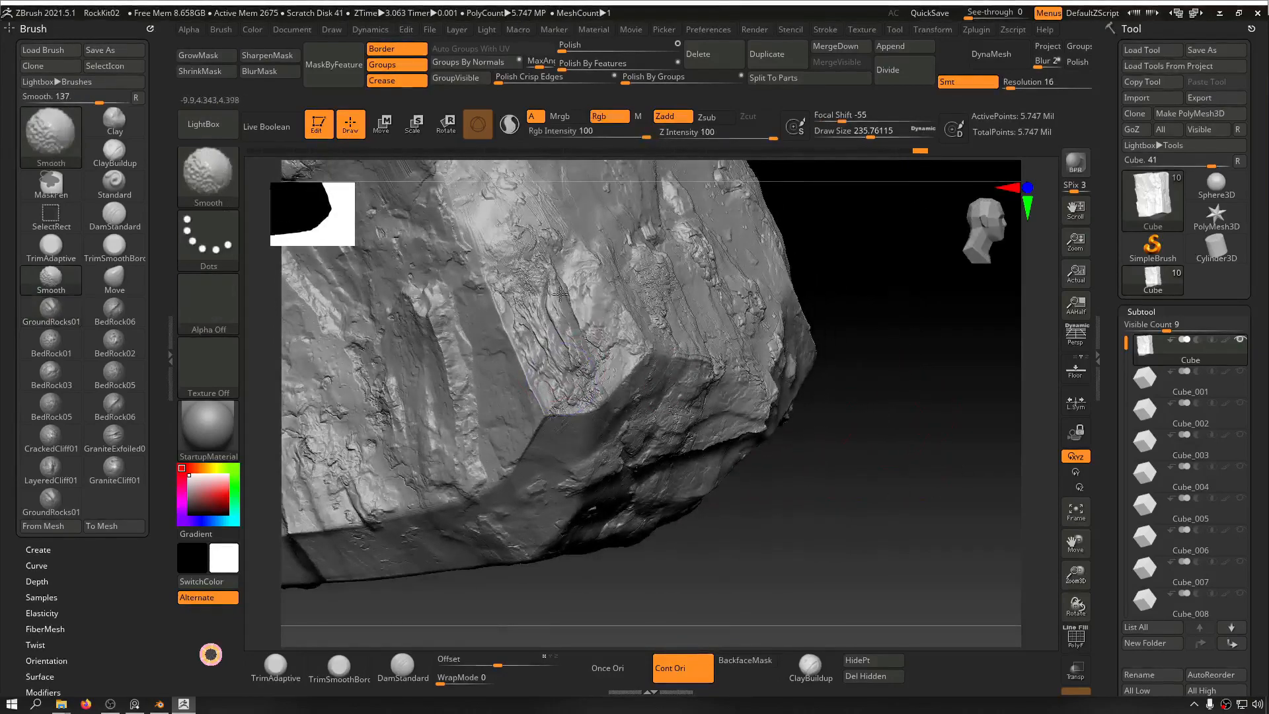
mouse_move(882, 429)
alt+mouse_down()
mouse_move(855, 407)
mouse_move(826, 318)
alt+mouse_up()
mouse_move(826, 317)
mouse_down()
mouse_move(744, 315)
mouse_move(793, 300)
mouse_move(802, 386)
mouse_move(824, 343)
mouse_move(884, 345)
mouse_move(714, 326)
mouse_move(883, 321)
mouse_move(815, 291)
mouse_move(802, 362)
mouse_move(765, 348)
mouse_move(782, 366)
mouse_move(759, 294)
mouse_move(824, 339)
mouse_up()
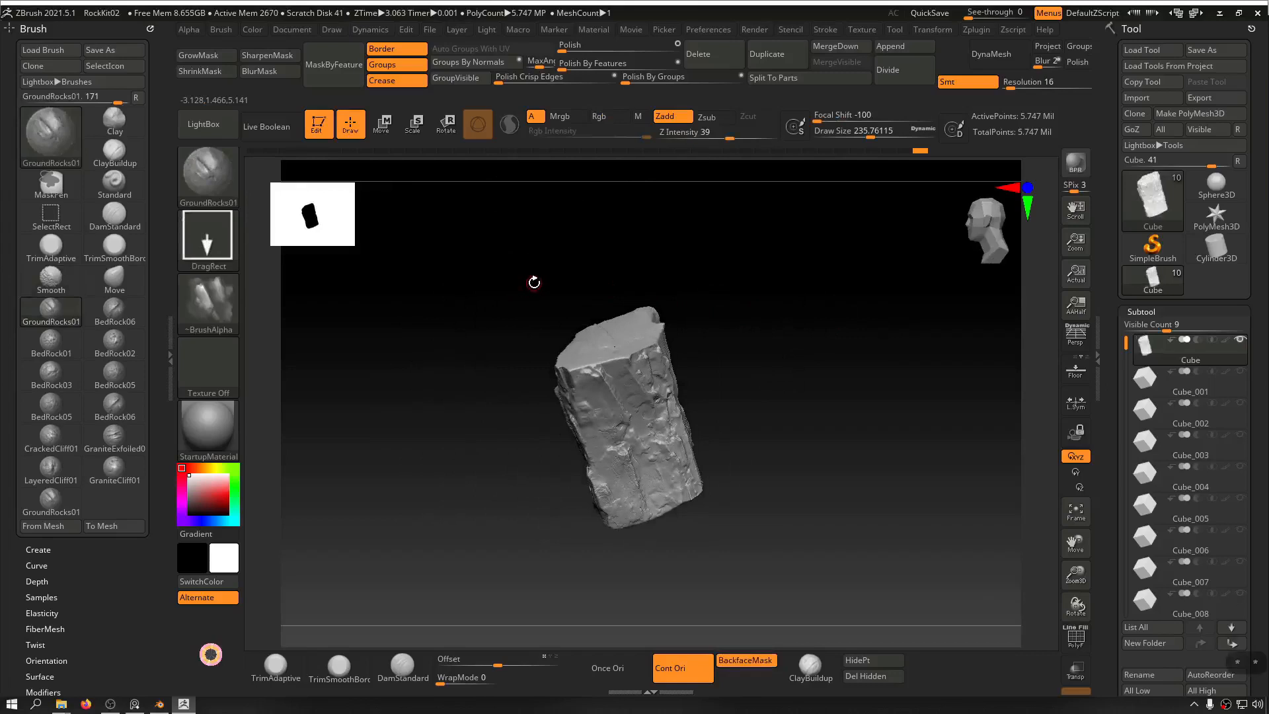
Step: Save the project as RockKit03 and lower the rock to its 22,421-point subdivision level
drag(763, 438, 753, 349)
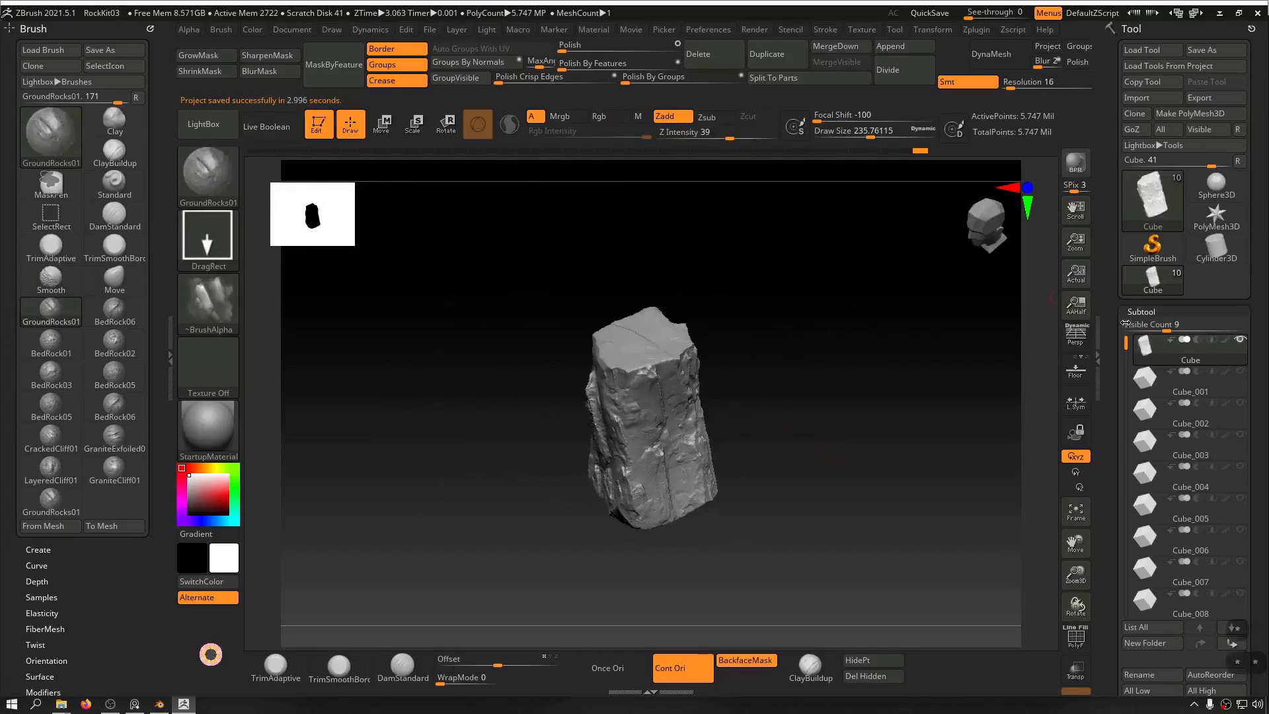
key(shift)
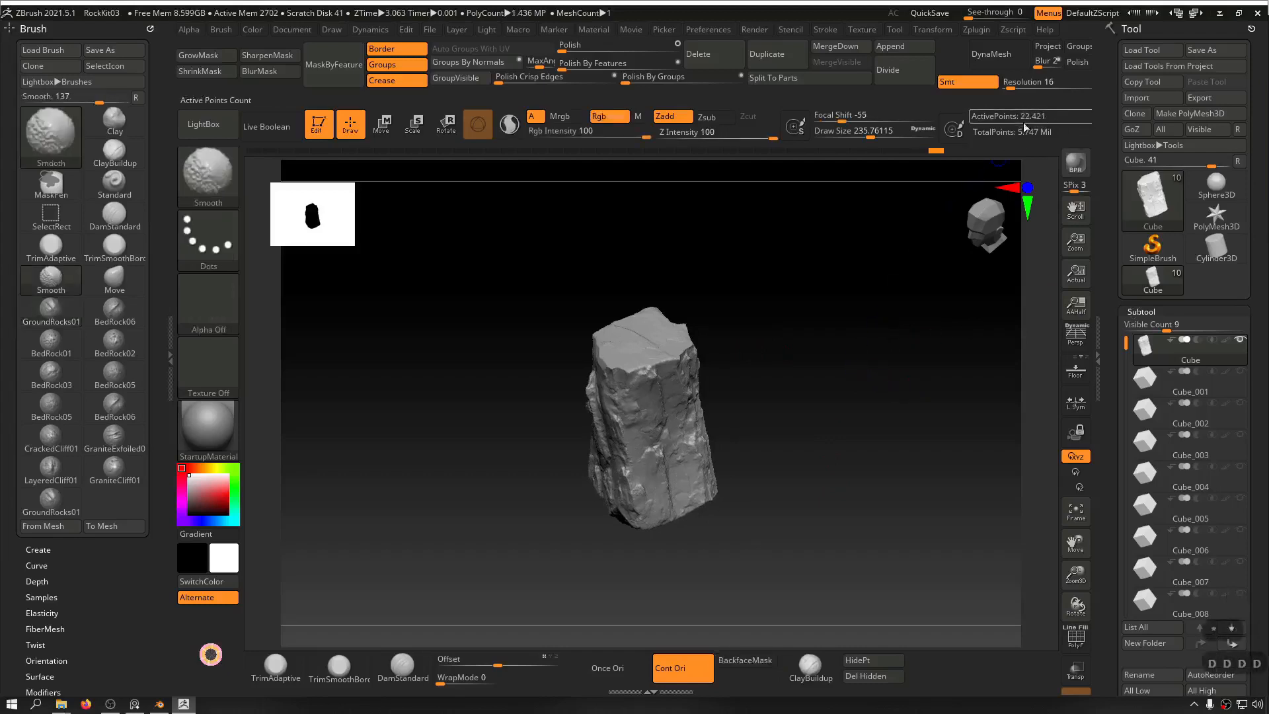
mouse_move(838, 336)
alt+mouse_down()
mouse_move(829, 469)
mouse_move(814, 433)
alt+mouse_up()
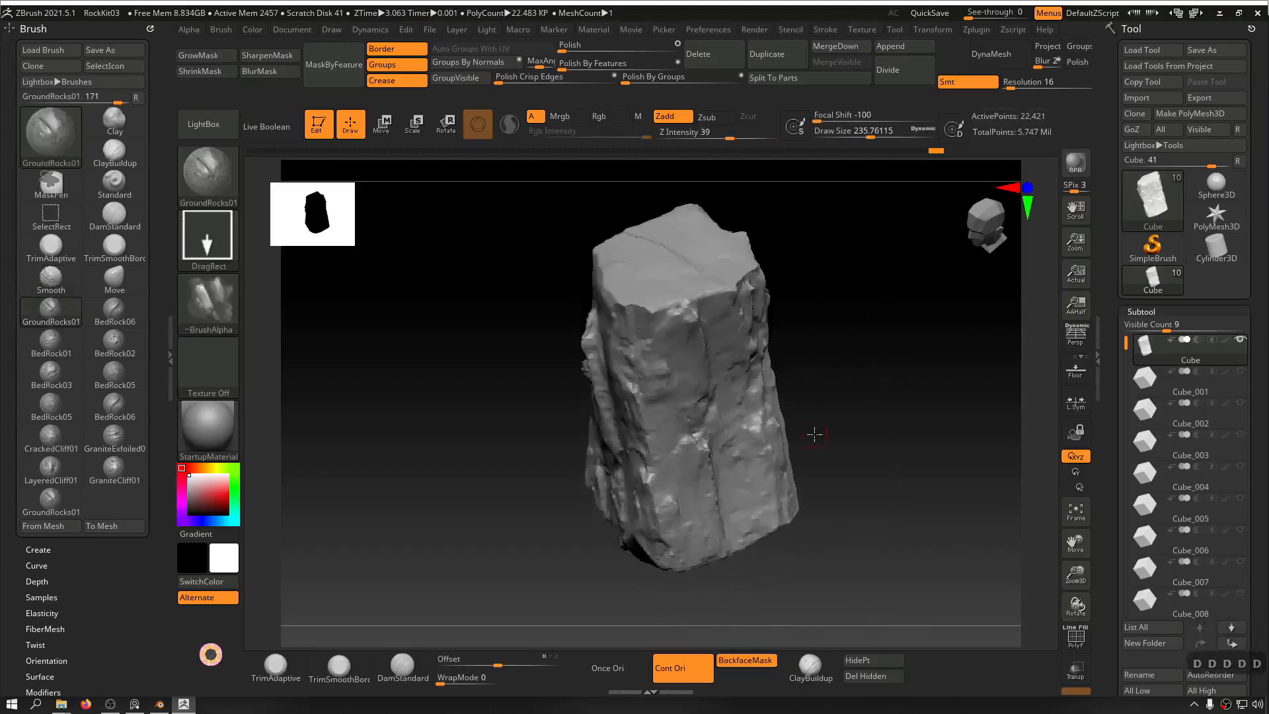
drag(904, 317, 896, 289)
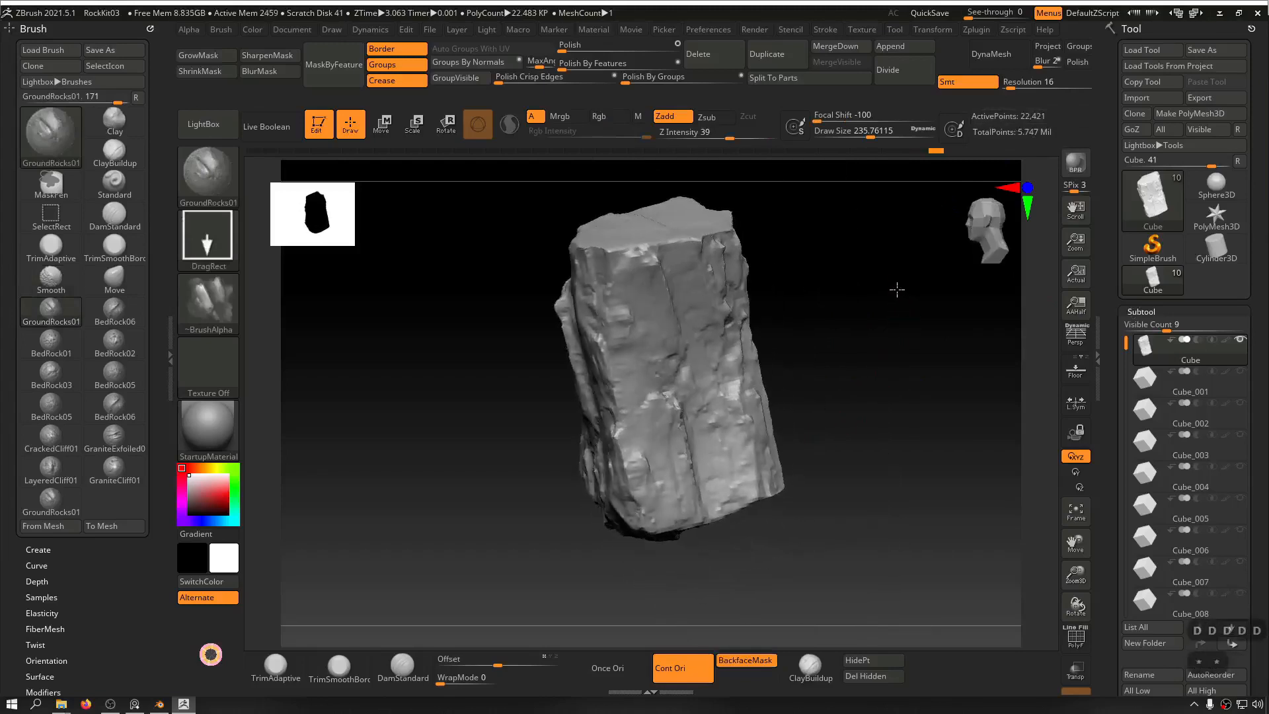
Step: Send the visible subtools out with GoZ and switch to Blender to view the rock kit scene
click(1198, 129)
click(779, 409)
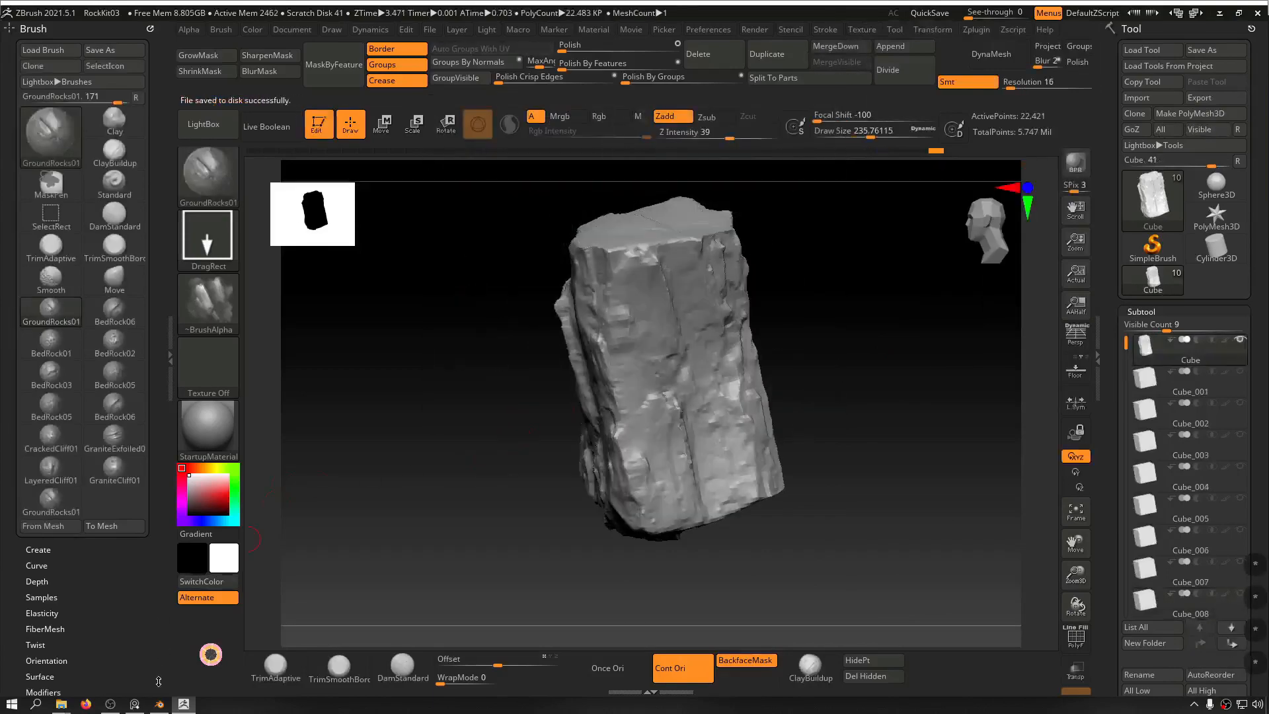
click(159, 704)
middle_drag(468, 309, 513, 310)
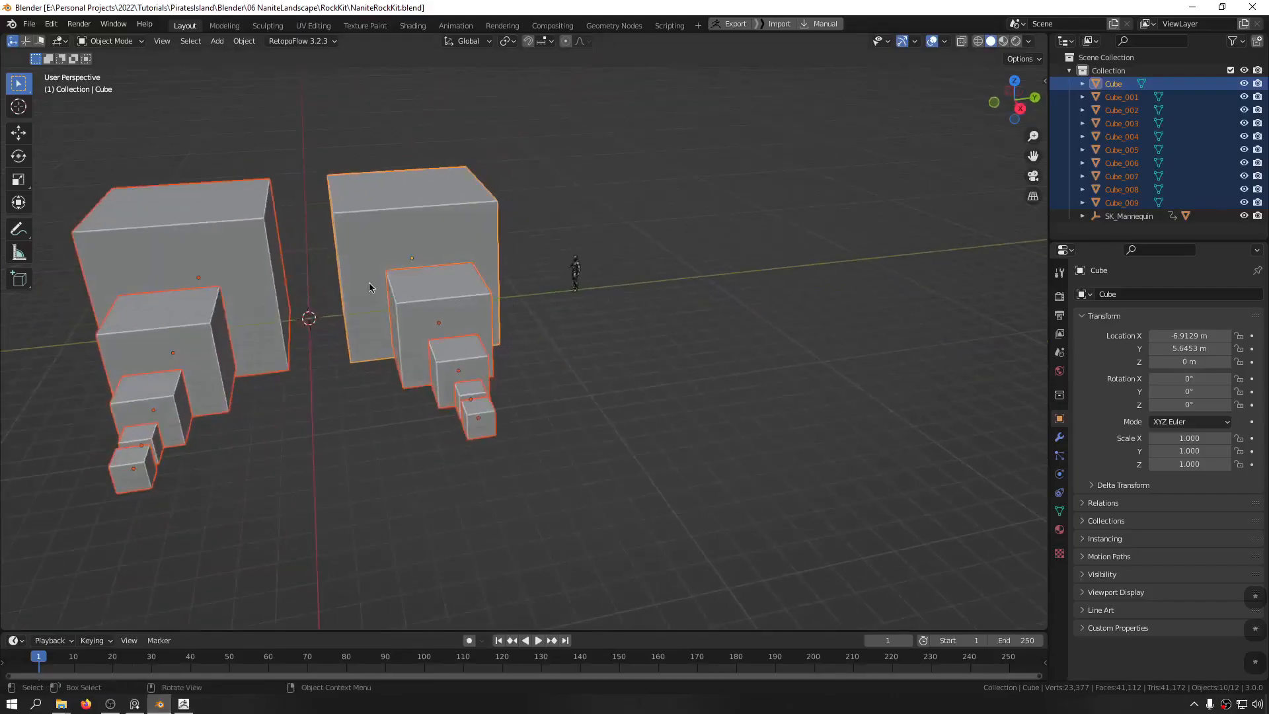
Step: Move all ten kit cubes along the Y axis past the mannequin, then deselect them
scroll(368, 286, down, 6)
key(shift+space)
key(g)
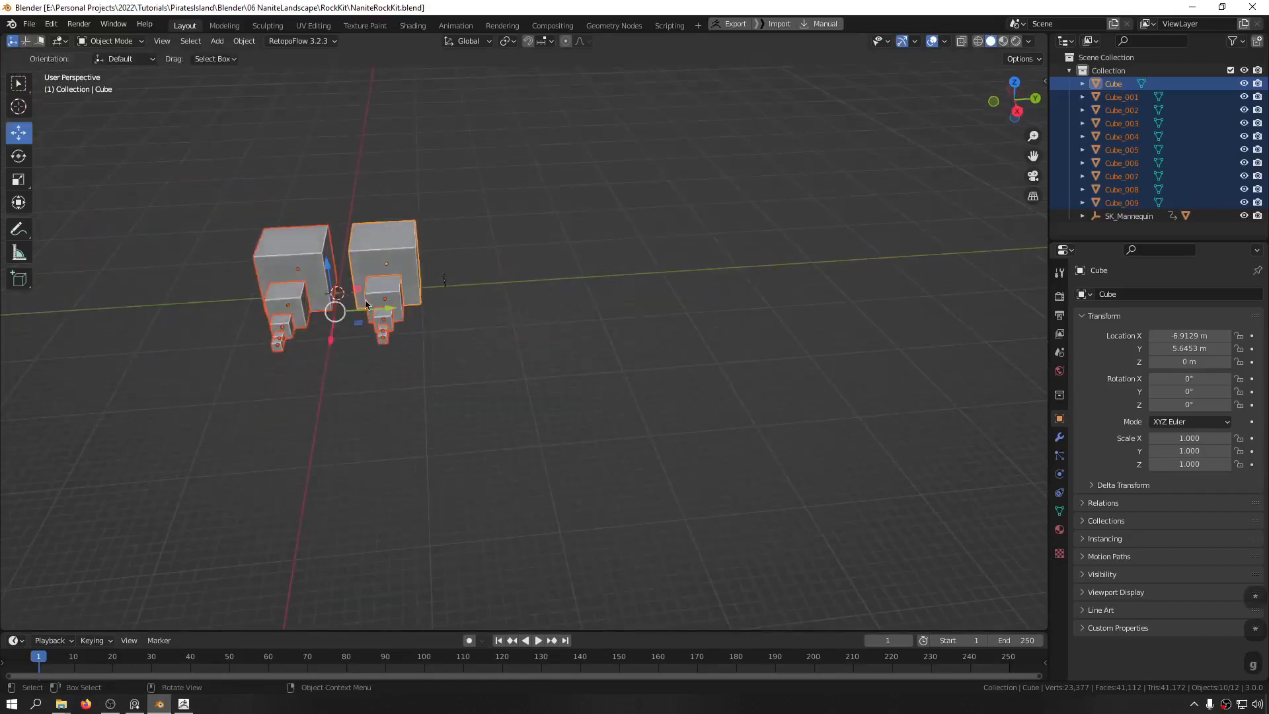
drag(387, 308, 850, 278)
click(321, 228)
middle_drag(321, 236, 615, 333)
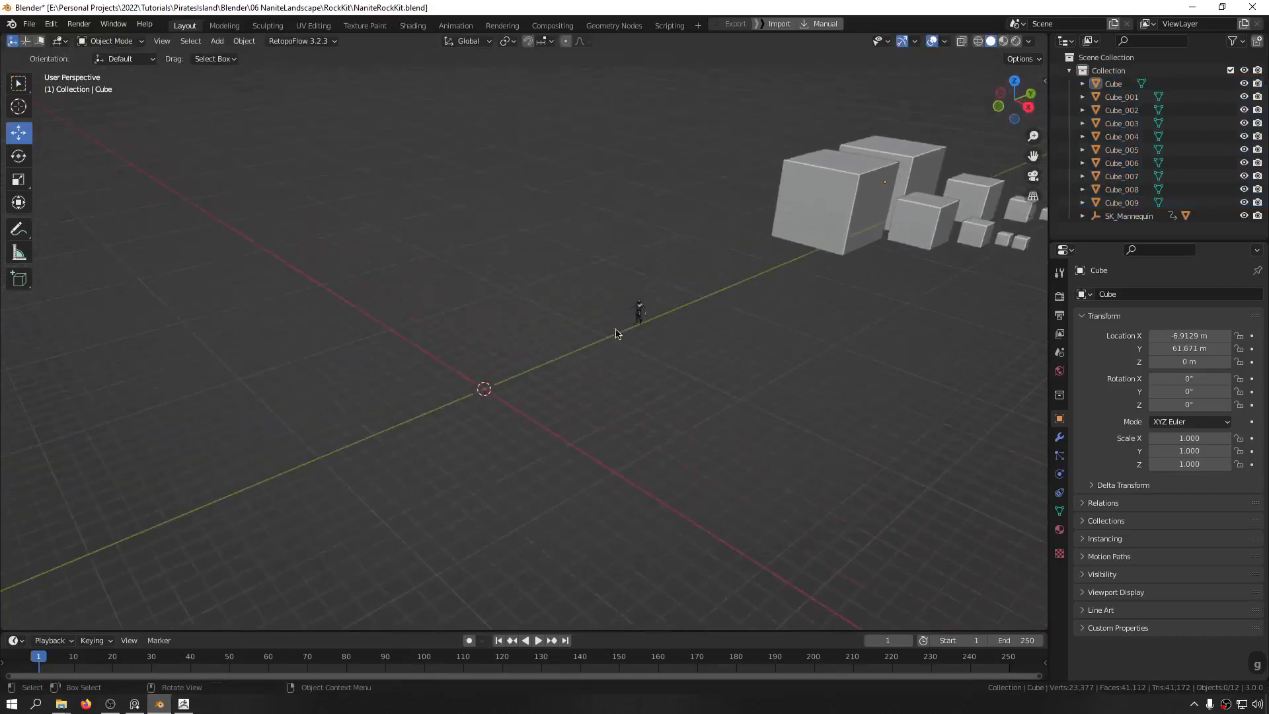
Step: Turn on the GoZ import to bring the sculpted rock into the scene
click(783, 27)
mouse_move(519, 331)
middle_down()
mouse_move(580, 310)
mouse_move(509, 330)
middle_up()
click(654, 213)
Step: Examine the imported rock's surface detail and silhouette up close and from several angles
scroll(492, 279, up, 3)
scroll(491, 284, up, 2)
middle_drag(492, 394, 504, 343)
scroll(504, 343, up, 6)
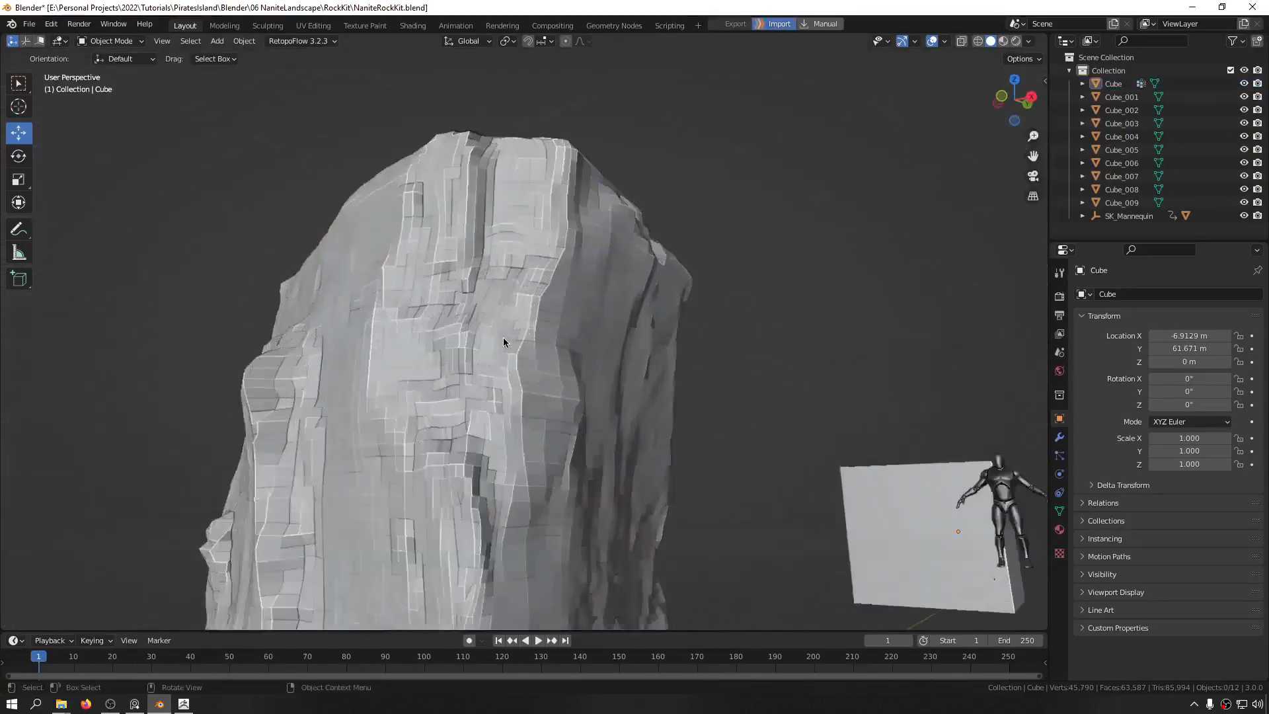
middle_drag(567, 193, 572, 222)
scroll(612, 275, down, 6)
scroll(371, 199, up, 5)
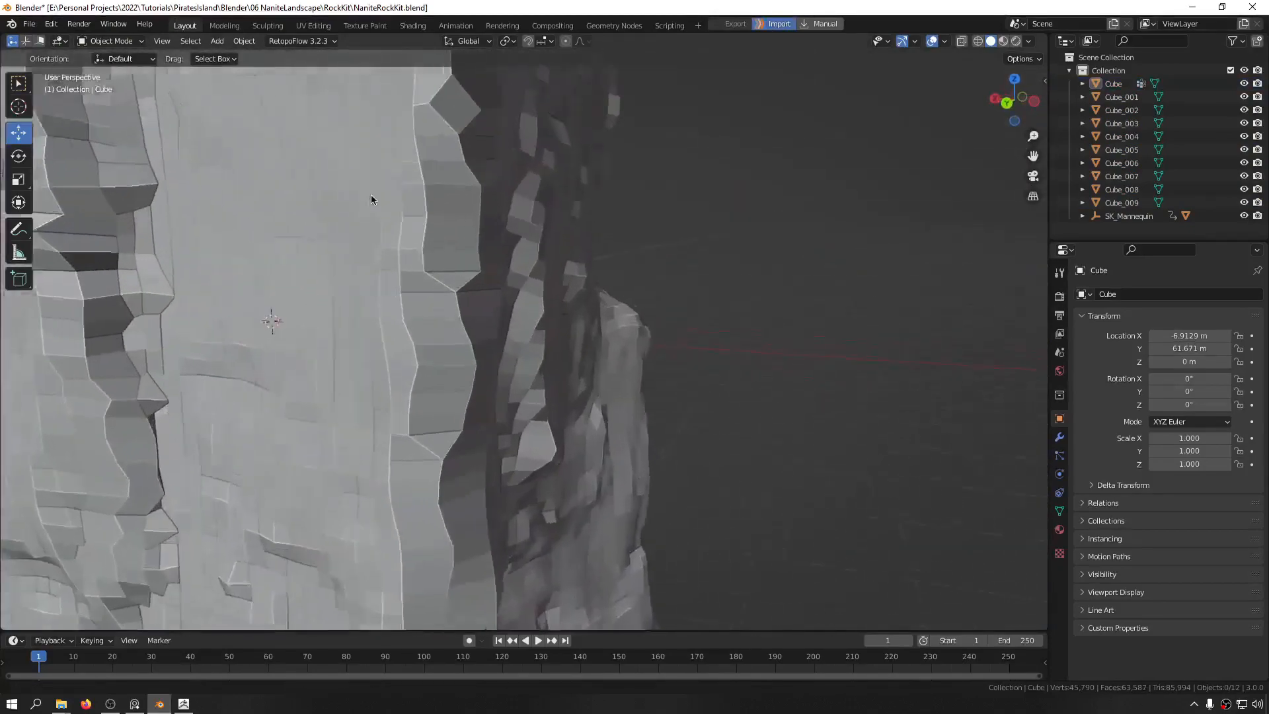
scroll(370, 198, down, 5)
middle_drag(371, 198, 488, 433)
Step: Select the imported rock and inspect its top and sides in relation to the mannequin
click(423, 164)
scroll(424, 164, up, 5)
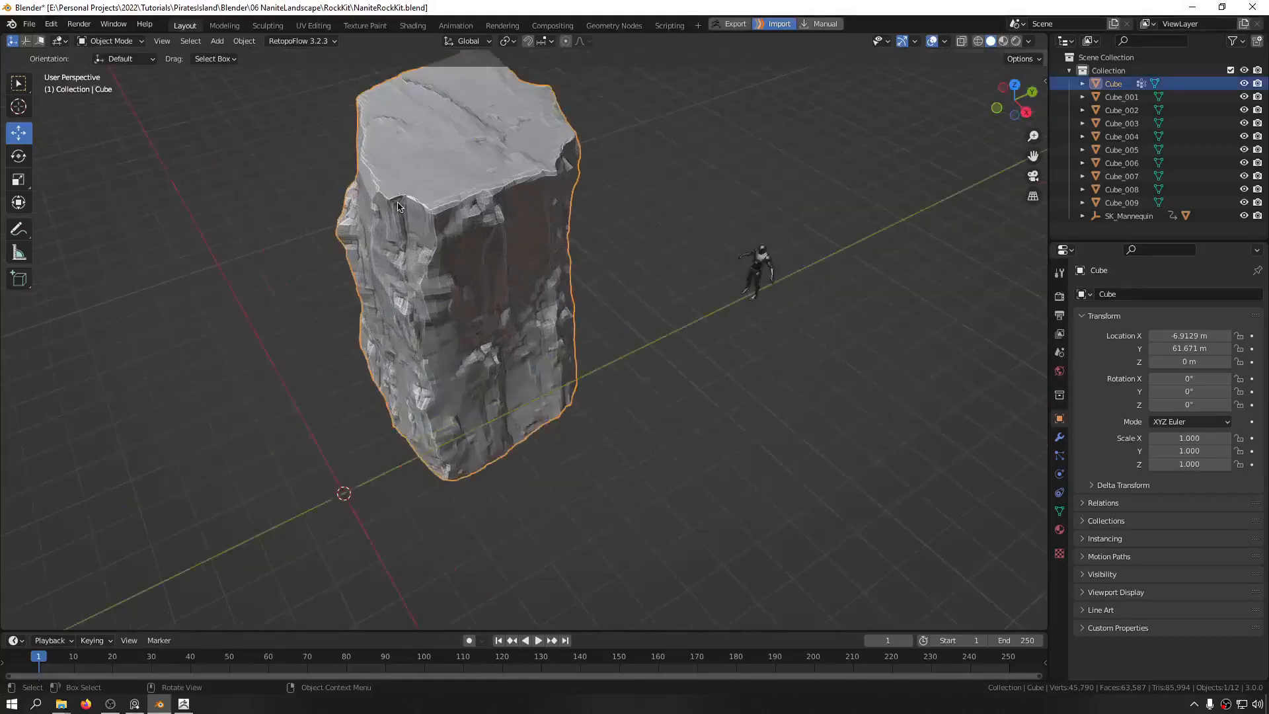
middle_drag(423, 165, 491, 221)
scroll(462, 271, up, 3)
scroll(436, 298, down, 5)
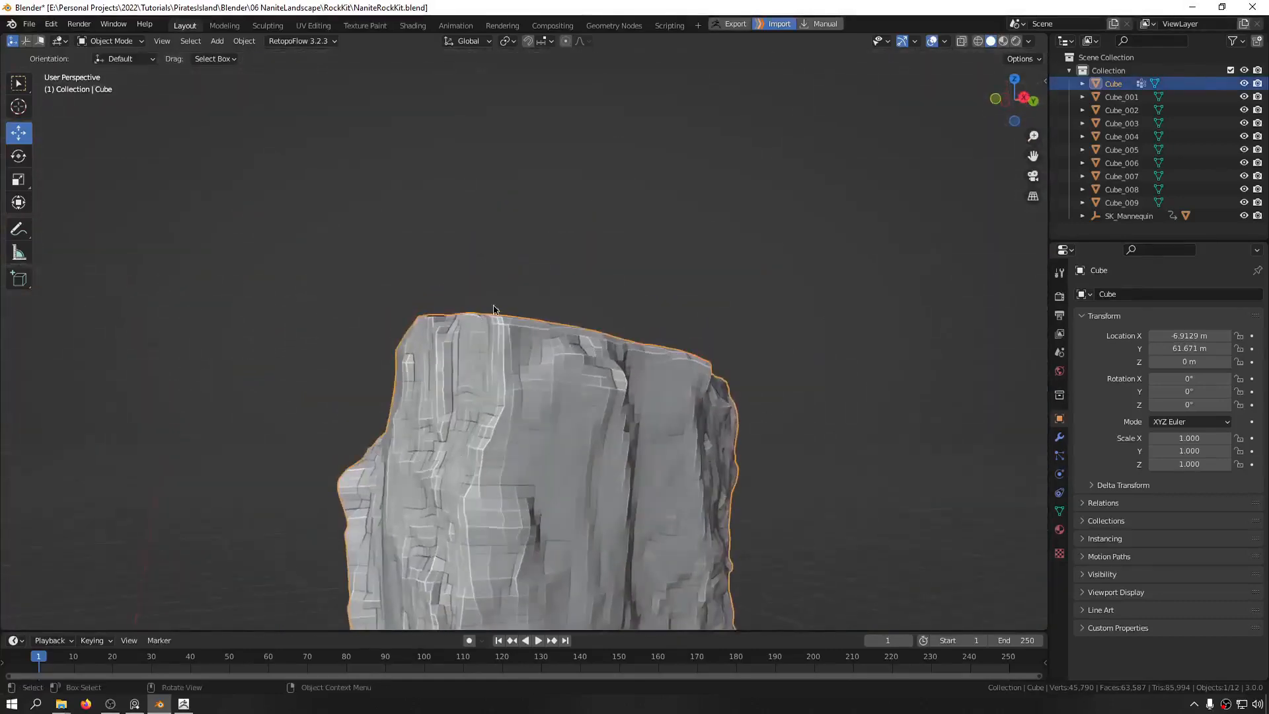
scroll(486, 340, down, 3)
shift+middle_drag(484, 346, 491, 236)
middle_drag(491, 236, 929, 87)
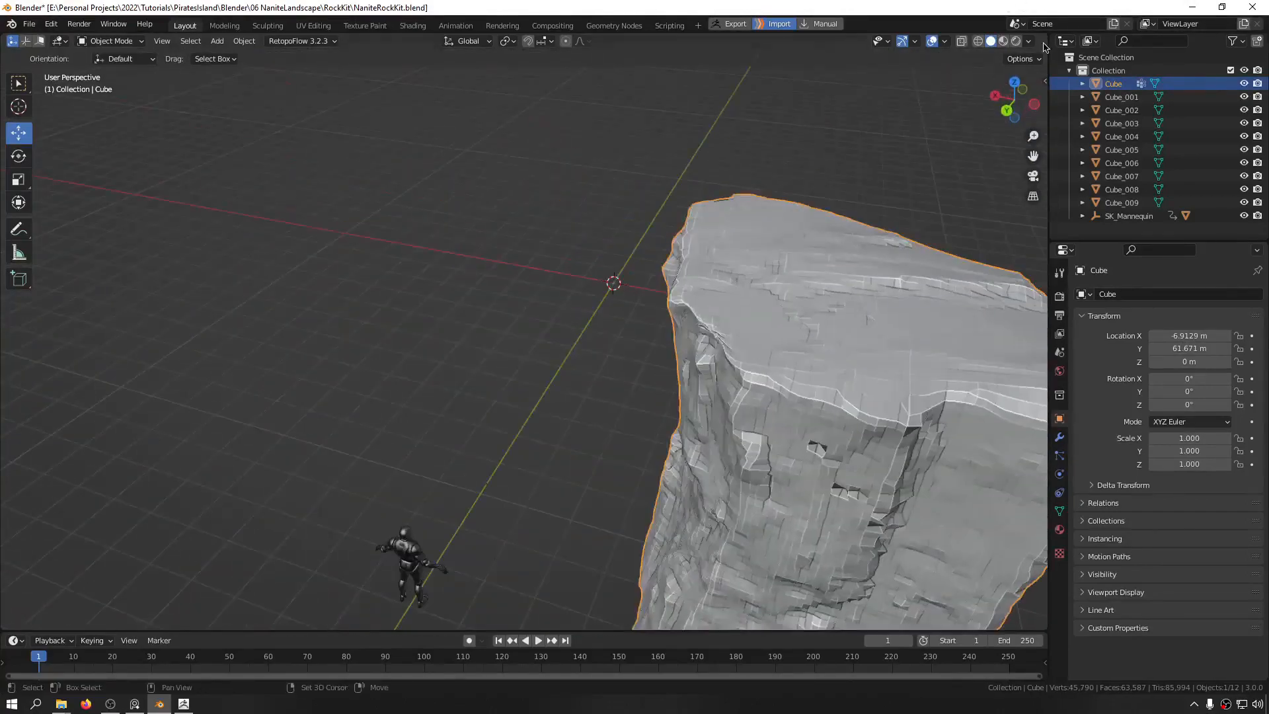
Step: Split the 3D viewport into two side-by-side areas and switch the larger one to the UV Editor
drag(1048, 35, 430, 198)
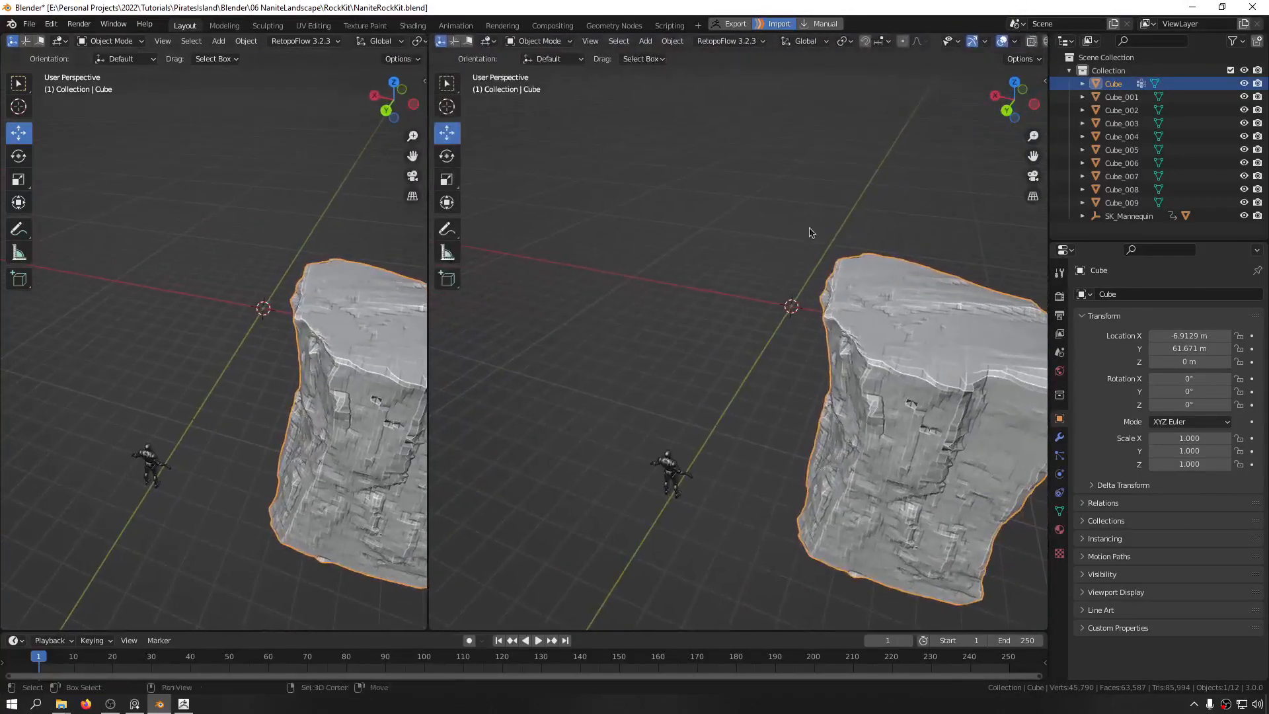
middle_drag(812, 232, 692, 171)
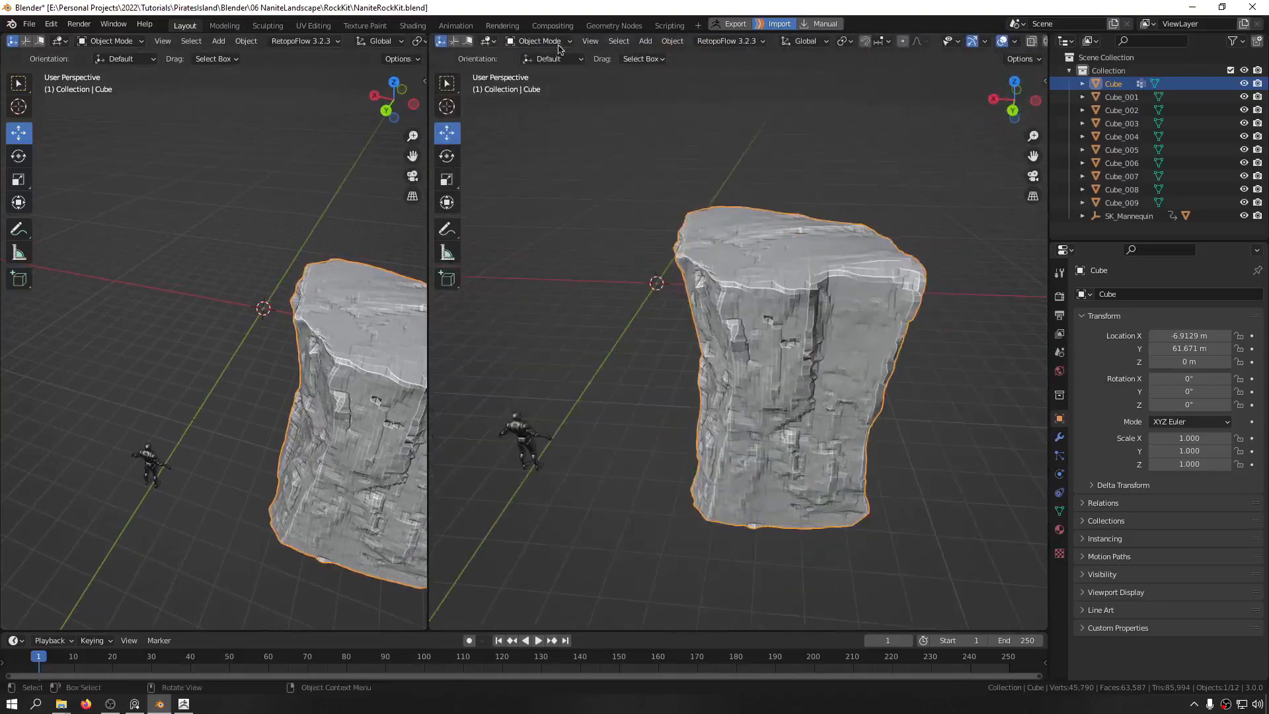
click(487, 46)
click(536, 107)
middle_drag(112, 132, 211, 248)
shift+middle_drag(116, 428, 254, 360)
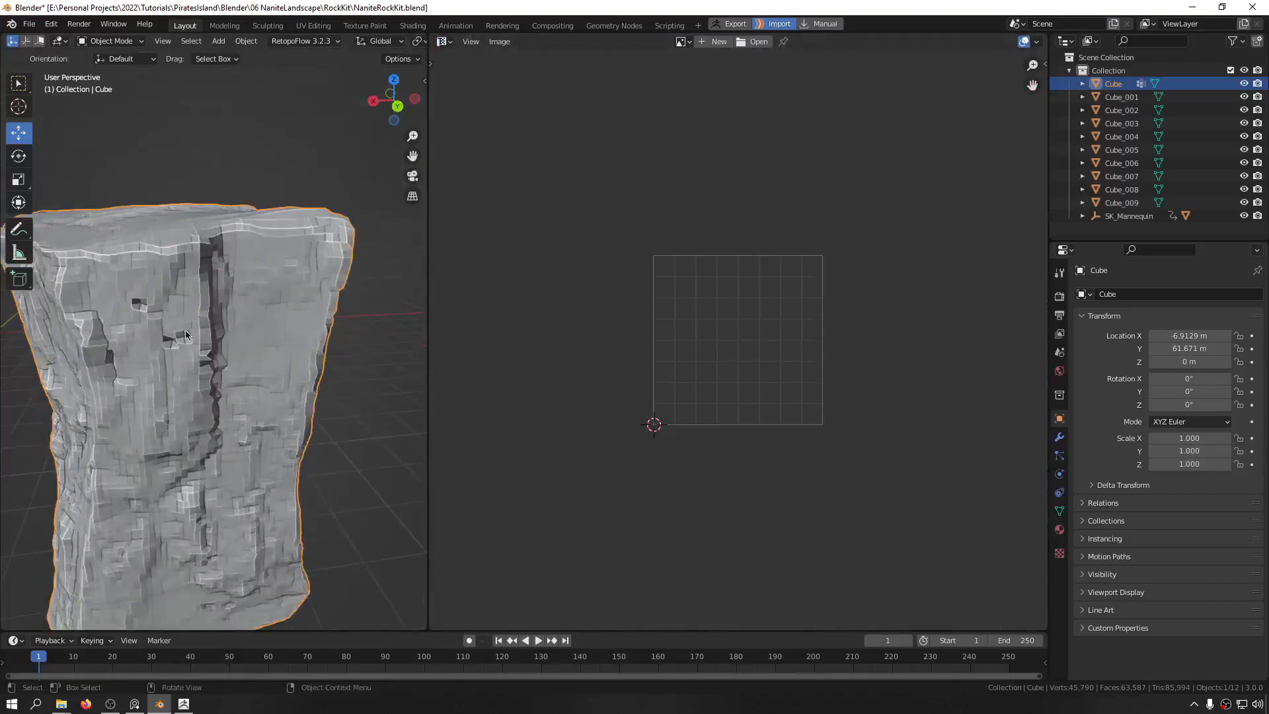
Step: Add a UV map to the rock and, in Edit Mode with edge selection, select an edge at its upper corner
click(1060, 512)
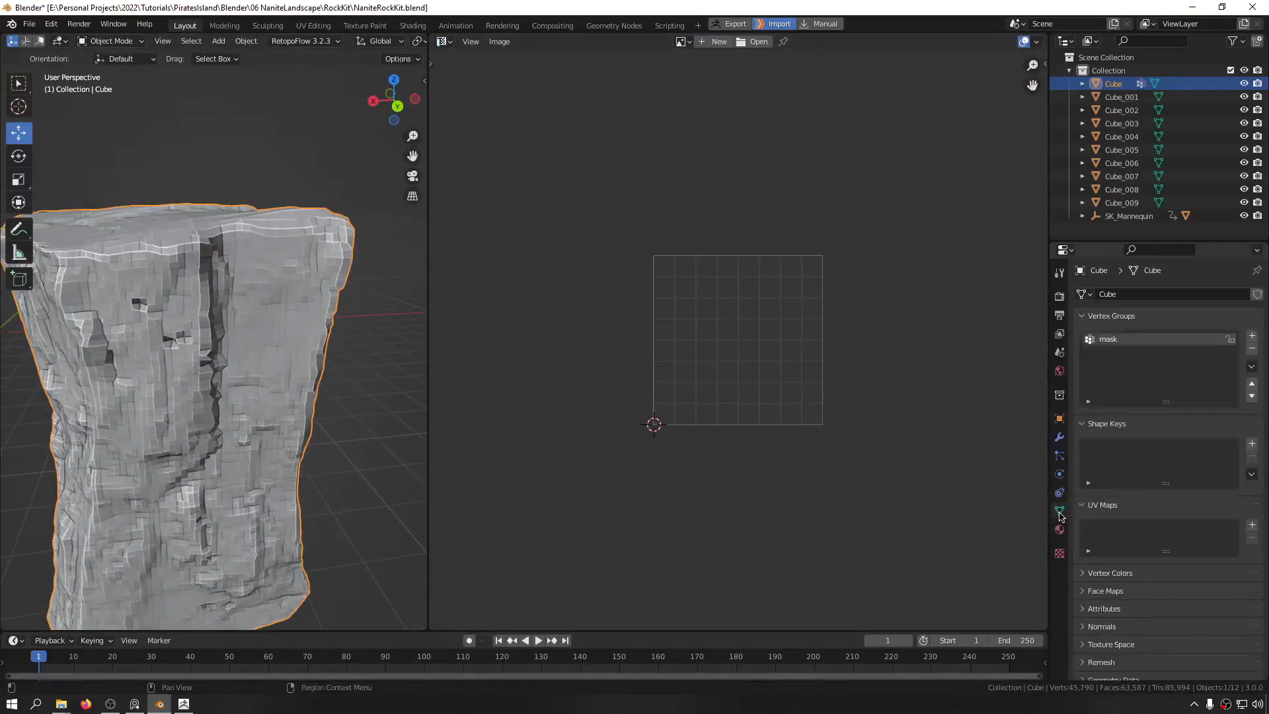
click(1252, 526)
key(2)
middle_drag(344, 198, 305, 197)
click(352, 288)
scroll(353, 289, up, 4)
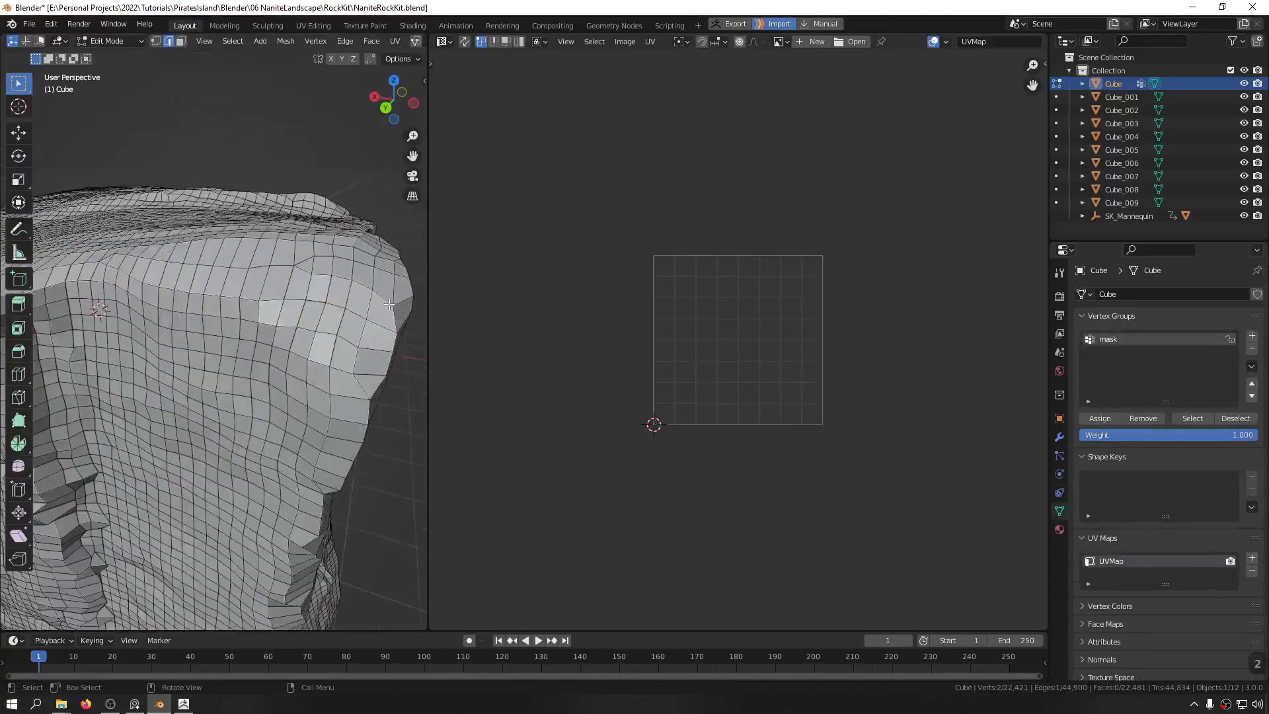
Step: Try to select a shortest path of edges along the rock's upper rim and around its notch
middle_drag(308, 297, 200, 337)
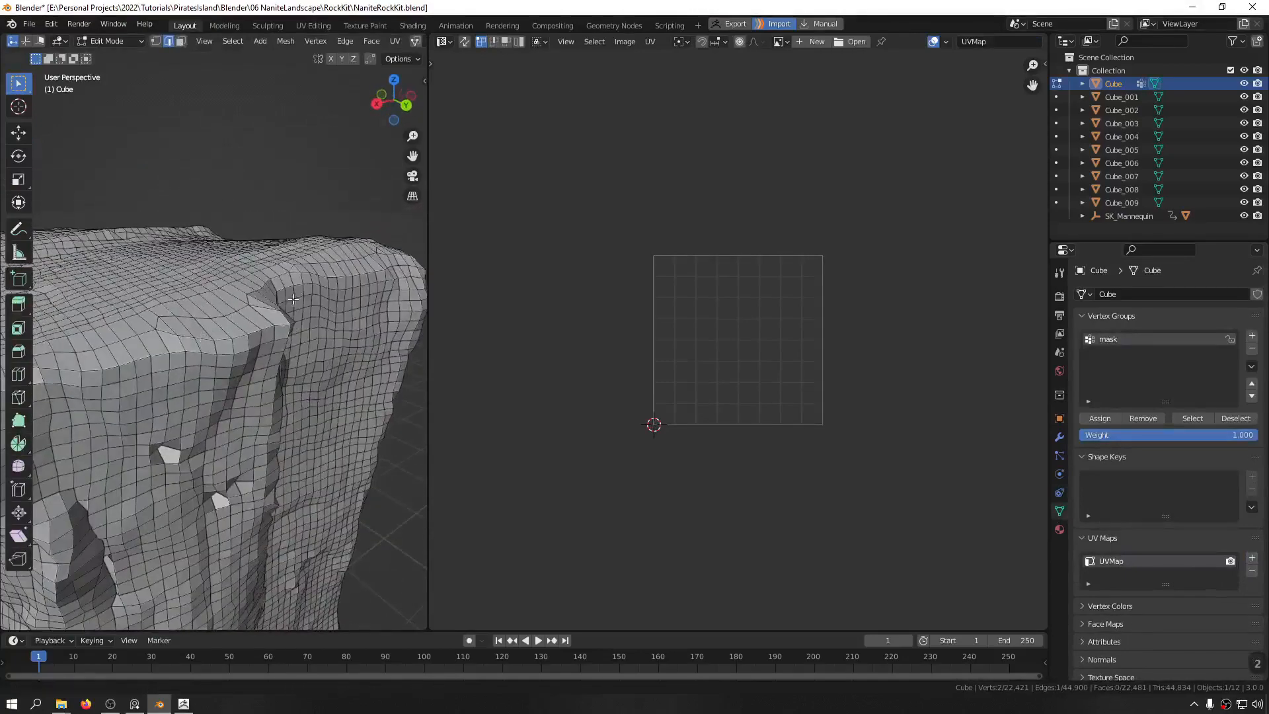
mouse_move(292, 298)
middle_down()
mouse_move(220, 327)
mouse_move(237, 270)
mouse_move(171, 302)
mouse_move(281, 298)
mouse_move(284, 315)
middle_up()
ctrl+click(236, 303)
ctrl+click(335, 290)
shift+middle_drag(343, 281, 286, 257)
scroll(286, 258, up, 3)
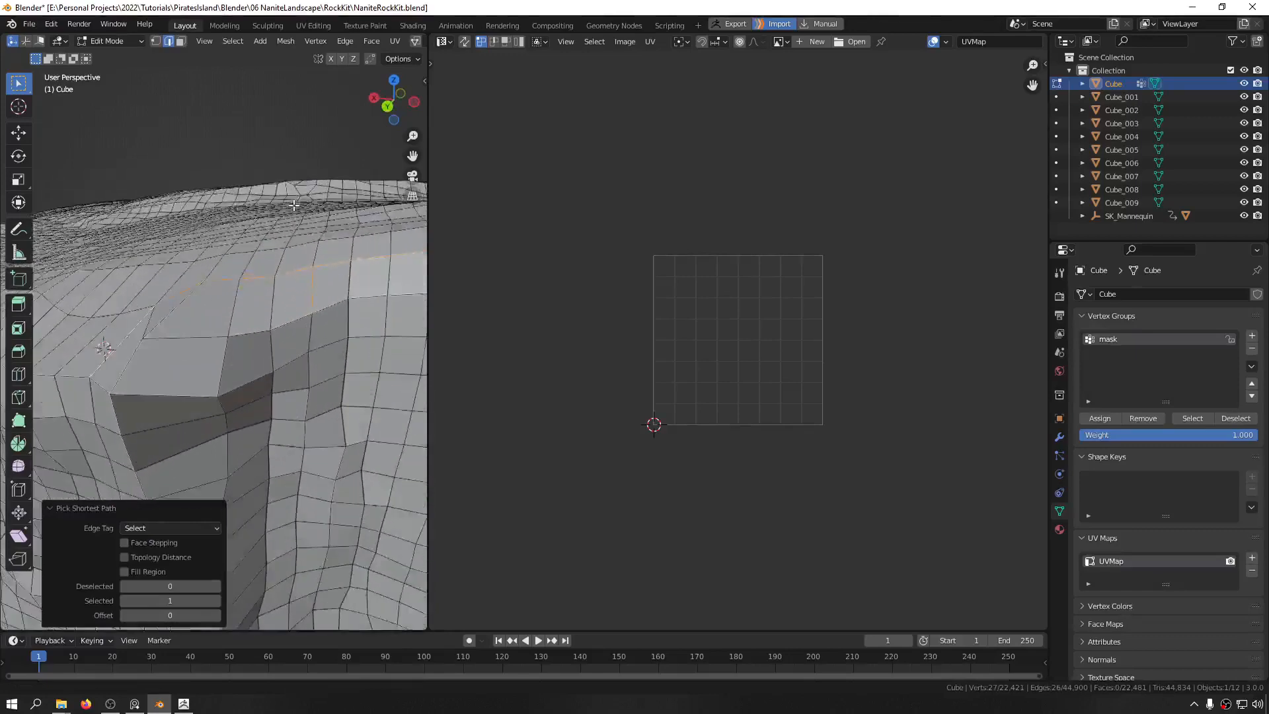
drag(282, 315, 314, 312)
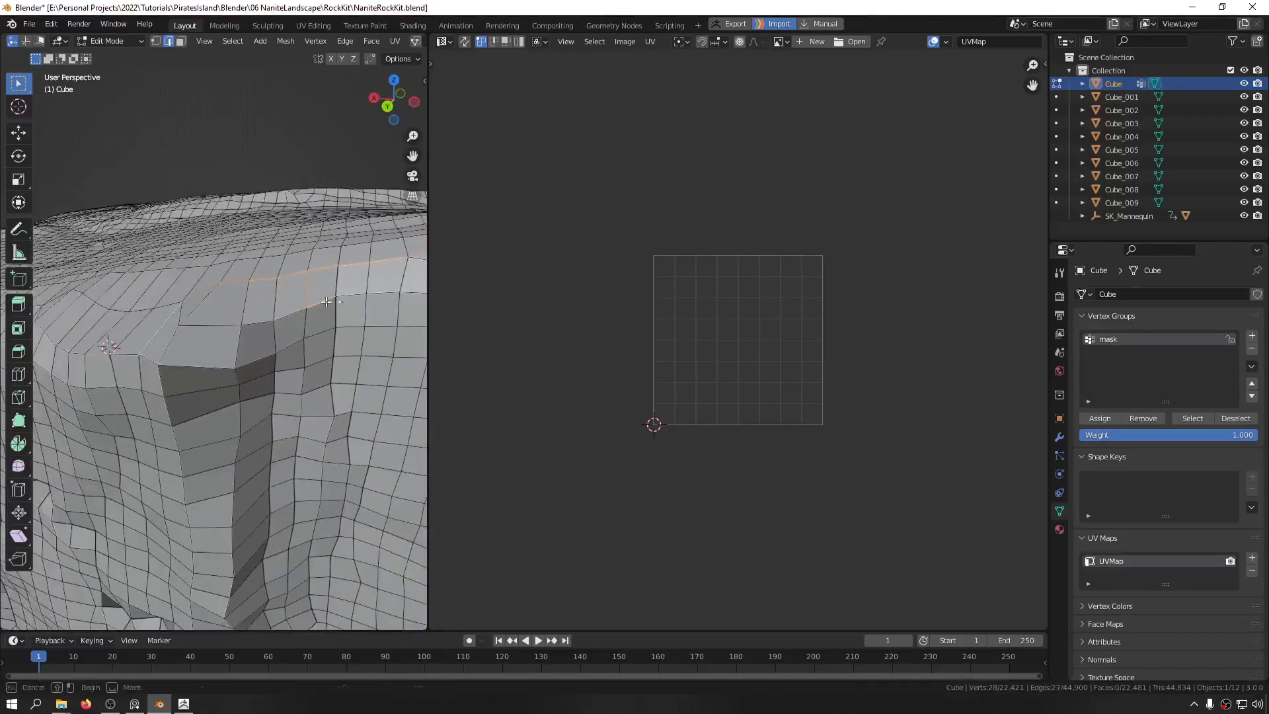
scroll(316, 296, down, 3)
middle_drag(311, 300, 320, 339)
ctrl+click(351, 327)
key(ctrl+z)
ctrl+click(290, 308)
key(ctrl+z)
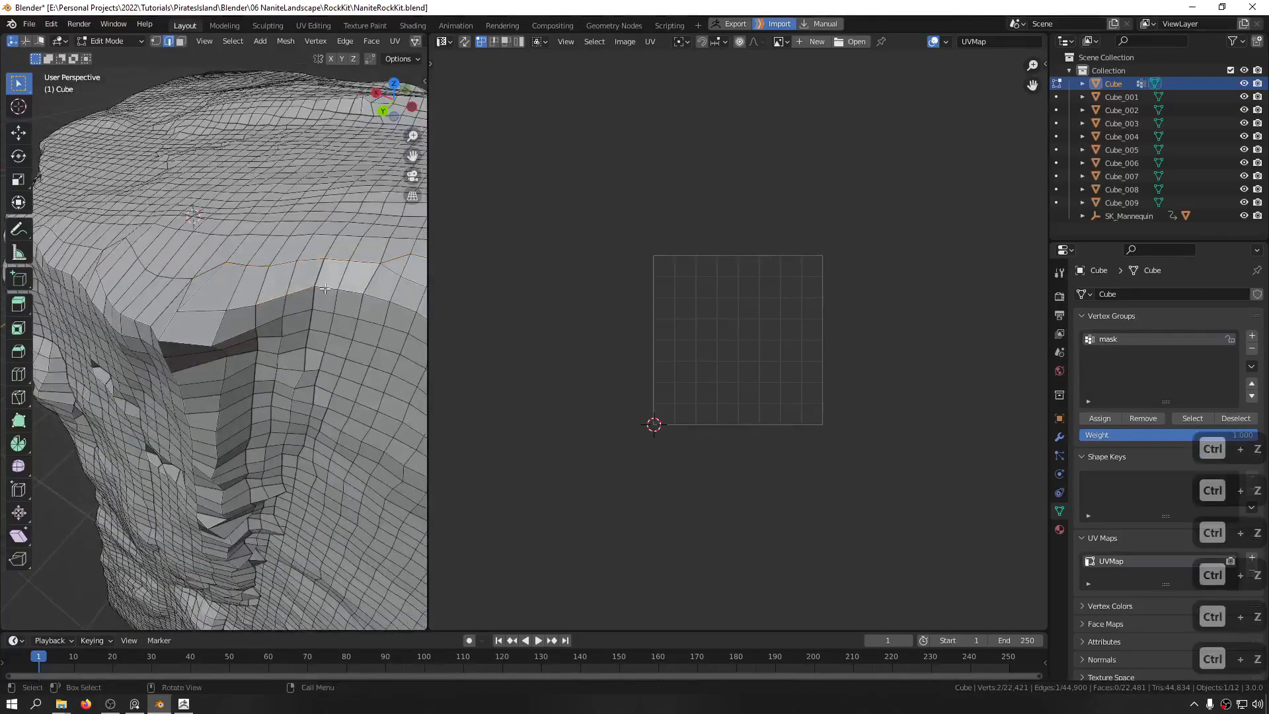
Step: Try shorter edge paths from the corner edge along the rock's upper rim, undoing each one
middle_drag(325, 288, 252, 255)
ctrl+click(211, 252)
key(ctrl+z)
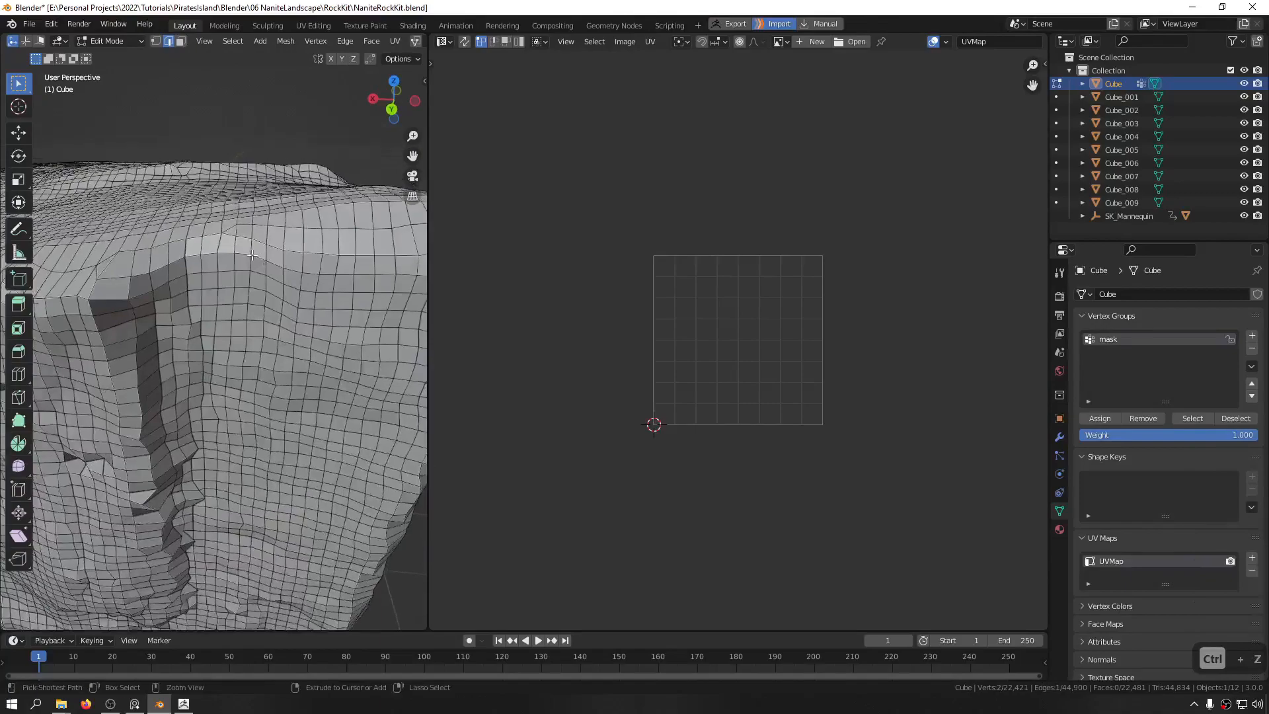
ctrl+click(253, 255)
key(ctrl+z)
Step: Select a shortest path of edges from the corner edge along the front of the rock's upper rim
mouse_move(343, 255)
shift+middle_down()
mouse_move(172, 235)
mouse_move(357, 243)
shift+middle_up()
scroll(194, 255, down, 3)
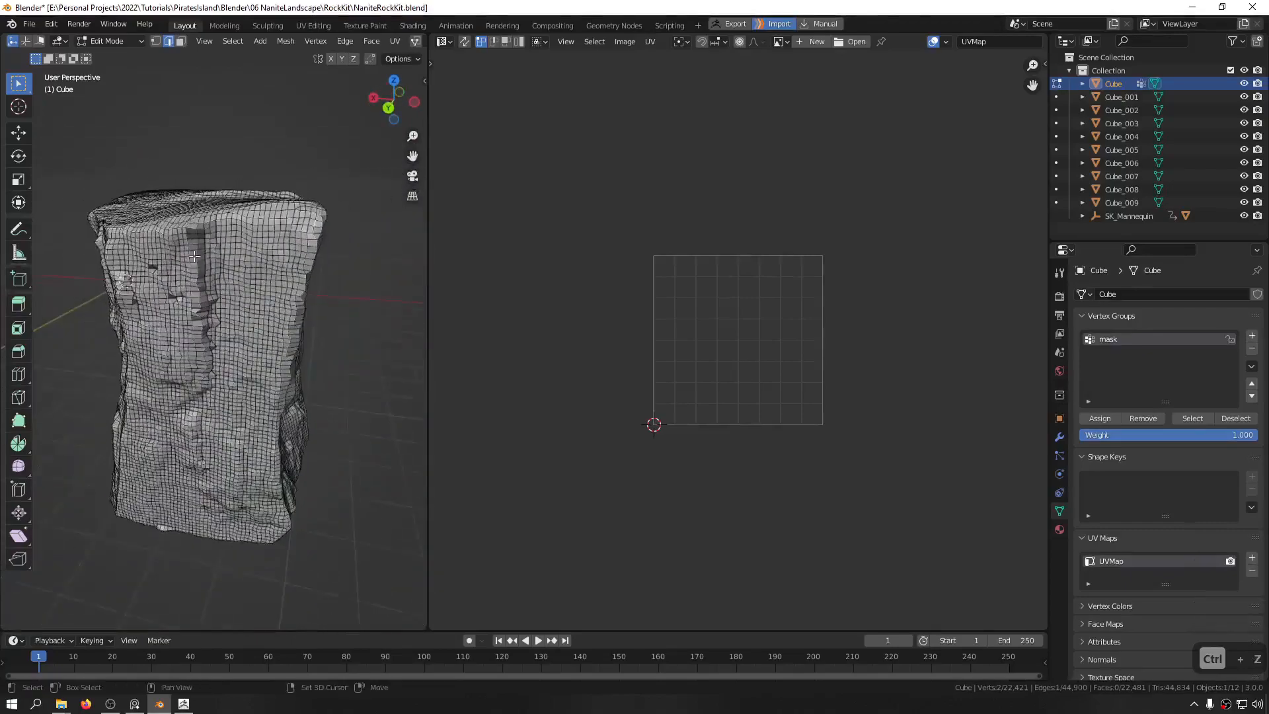
middle_drag(157, 313, 275, 285)
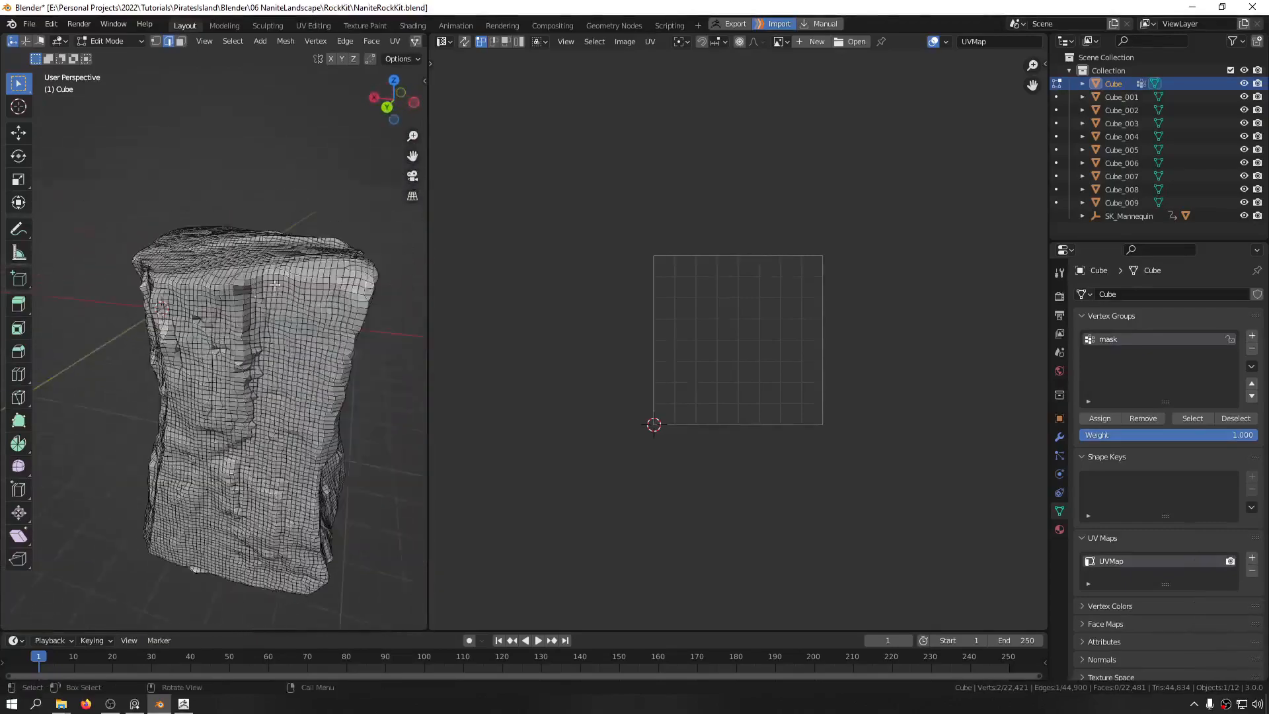
scroll(382, 294, up, 1)
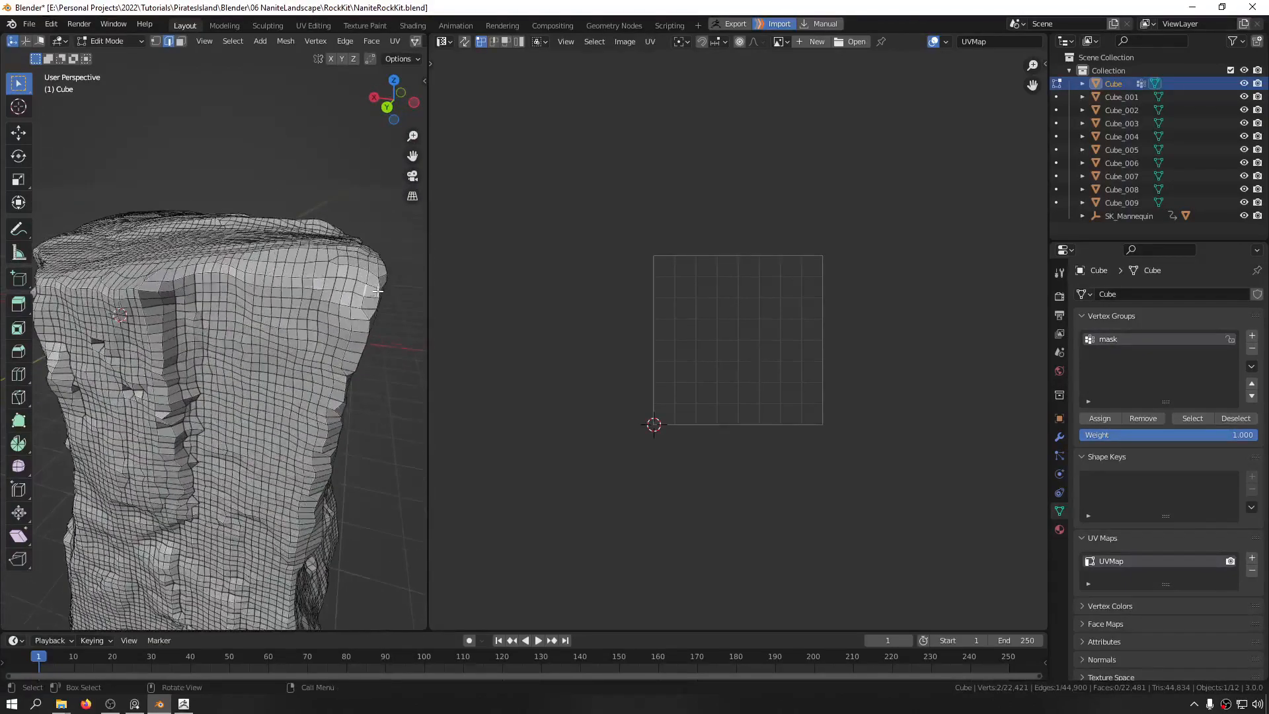
middle_drag(368, 284, 294, 285)
ctrl+click(155, 282)
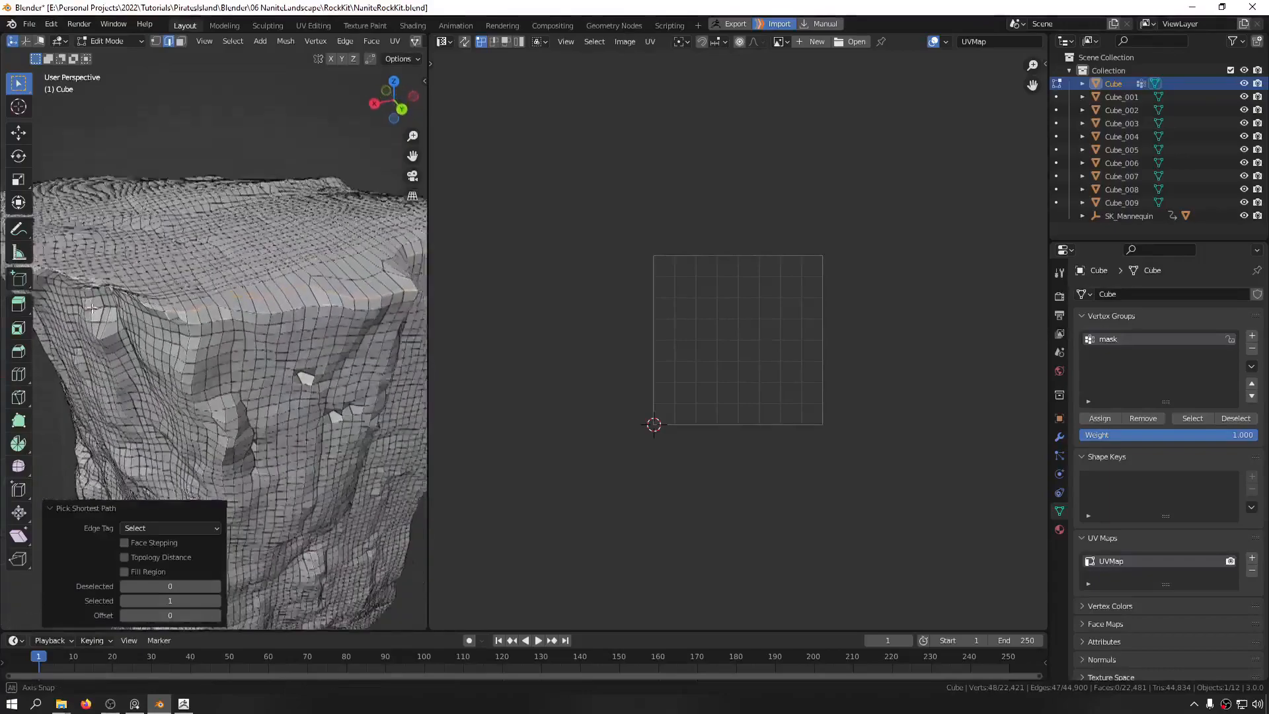
middle_drag(92, 307, 277, 311)
ctrl+click(265, 311)
Step: Extend the edge path around the next corner of the upper rim, past the protruding ledge
scroll(244, 304, up, 5)
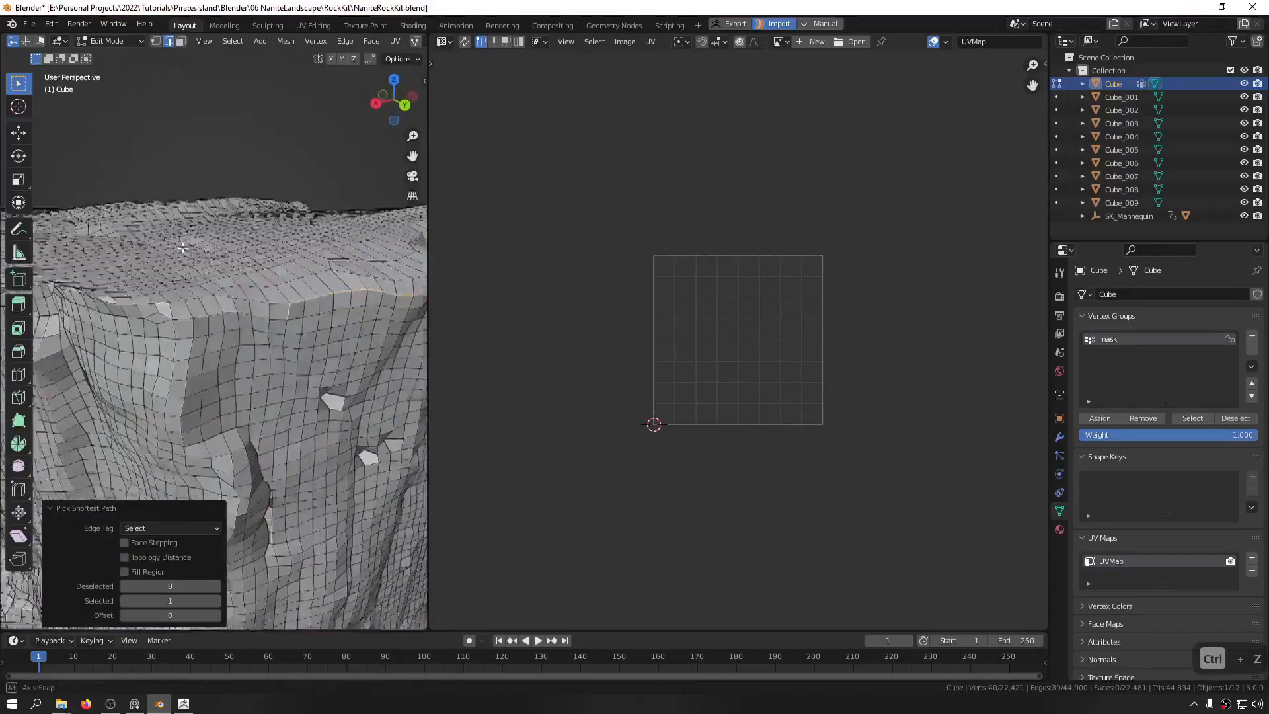
mouse_move(231, 297)
middle_down()
mouse_move(193, 330)
mouse_move(198, 284)
mouse_move(232, 247)
mouse_move(231, 322)
middle_up()
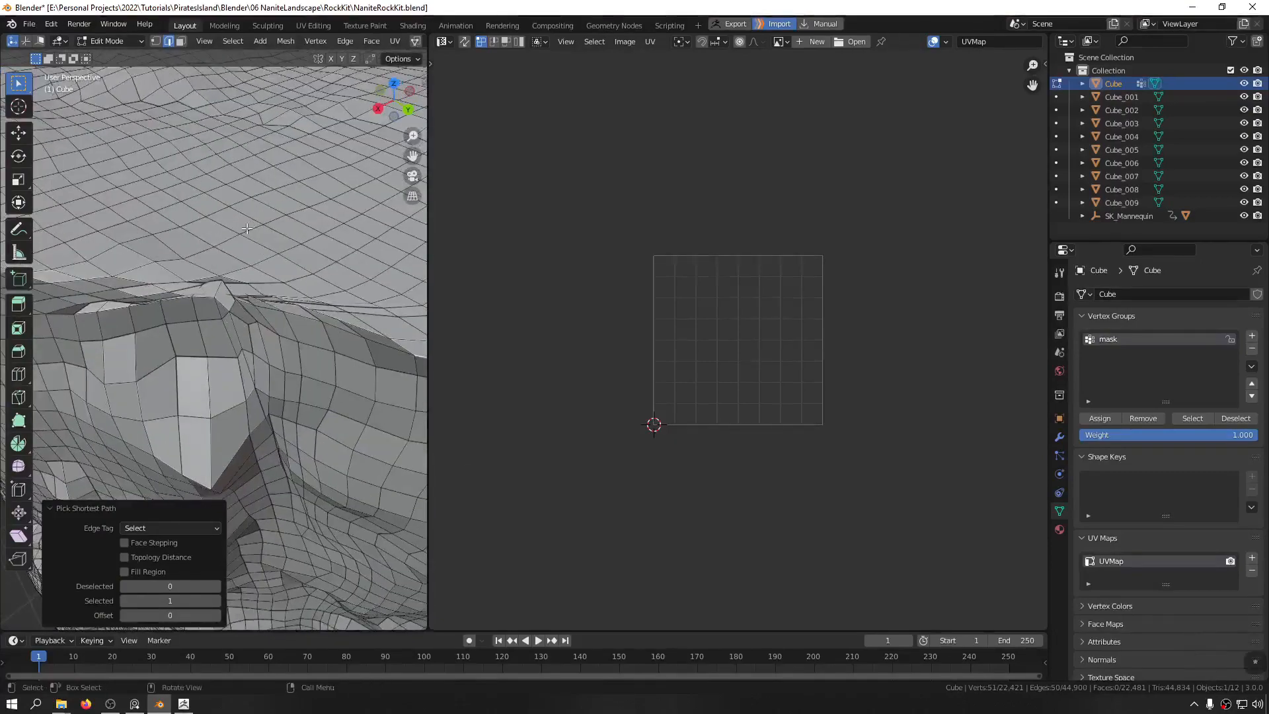
middle_drag(246, 228, 98, 304)
scroll(173, 276, up, 4)
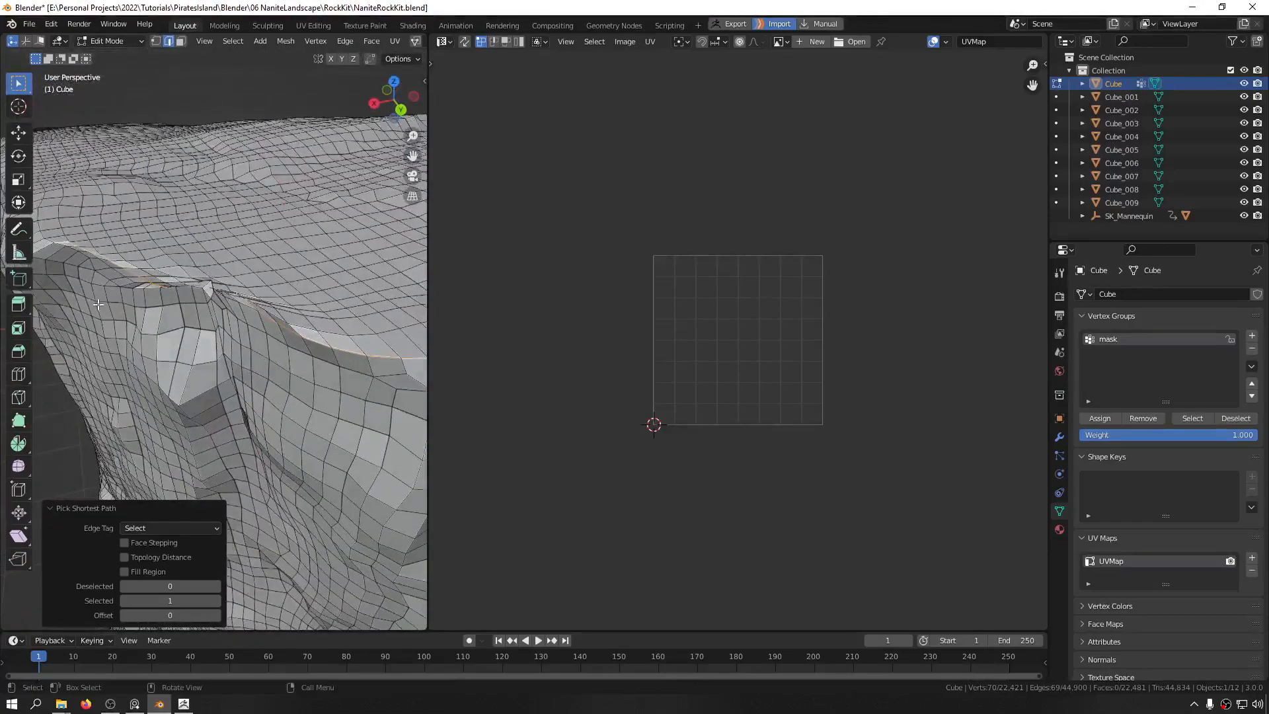
middle_drag(281, 289, 312, 289)
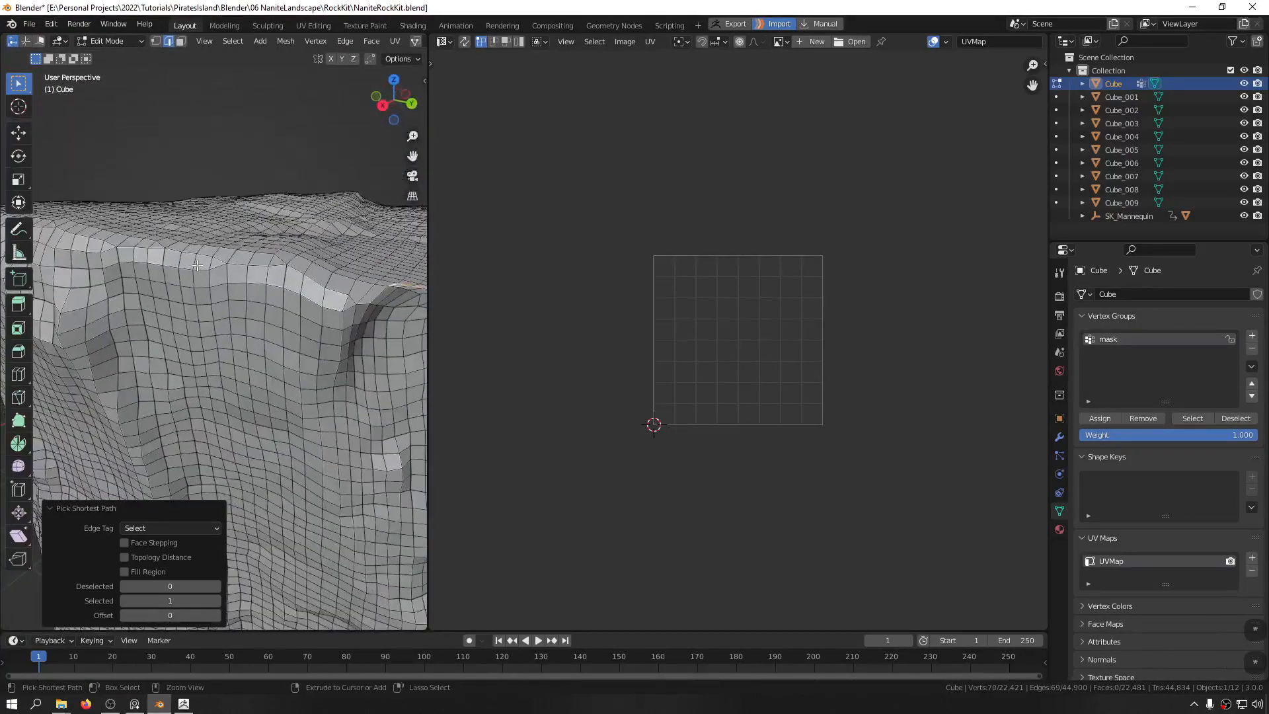
Step: Extend the edge selection along the rock's upper rim with shortest-path picks, undoing the paths that stray from the ridge
middle_drag(196, 265, 298, 282)
ctrl+click(97, 261)
middle_drag(105, 264, 285, 312)
key(ctrl+z)
ctrl+click(298, 321)
key(ctrl+z)
scroll(285, 312, up, 8)
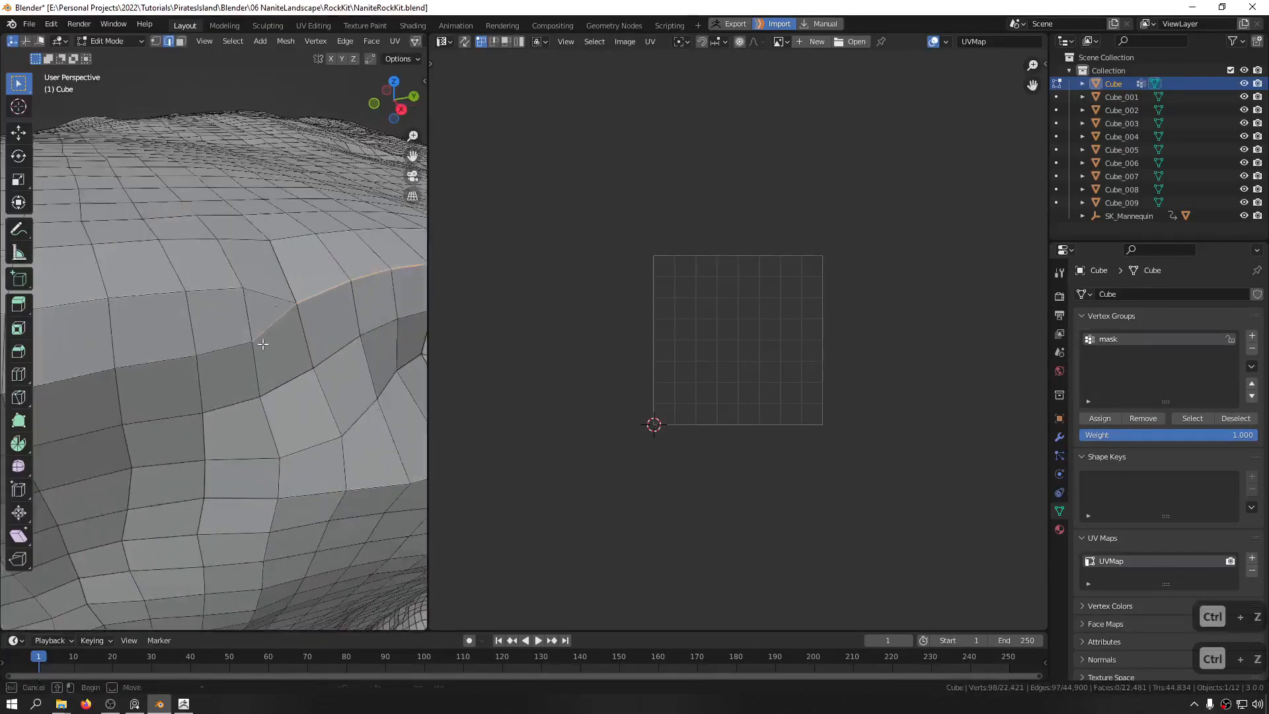
scroll(208, 296, down, 8)
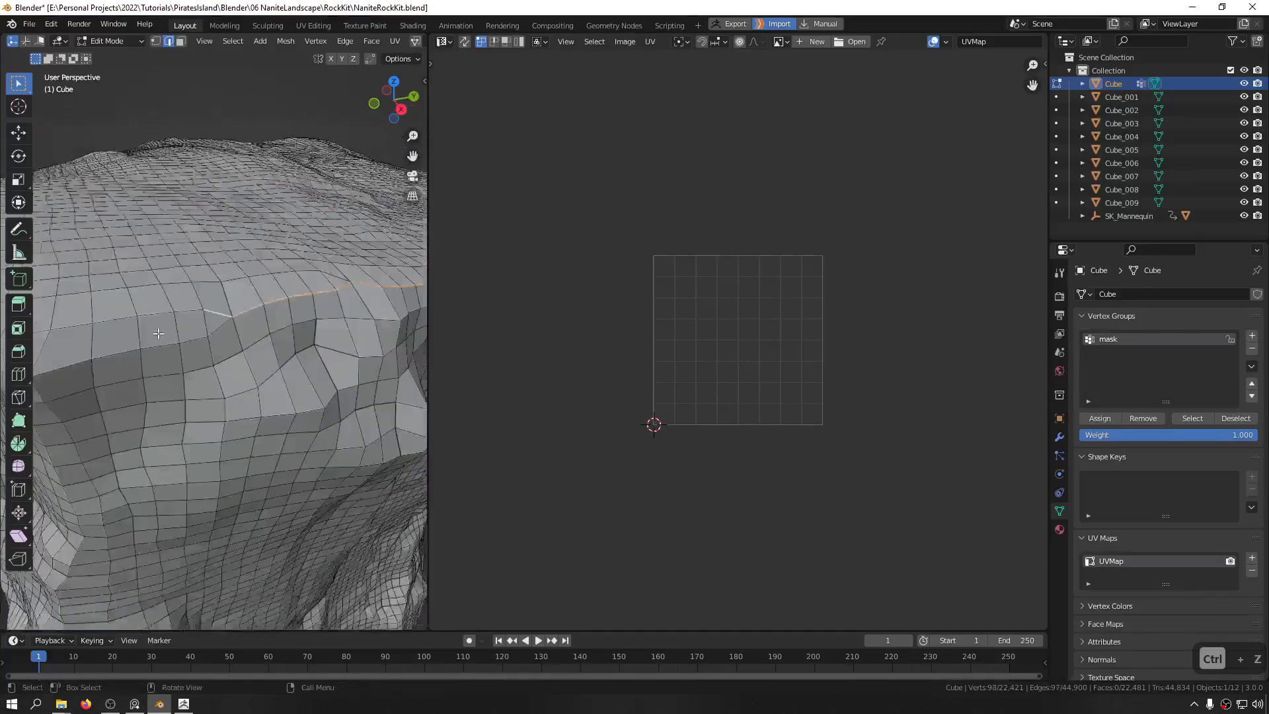
middle_drag(251, 305, 281, 311)
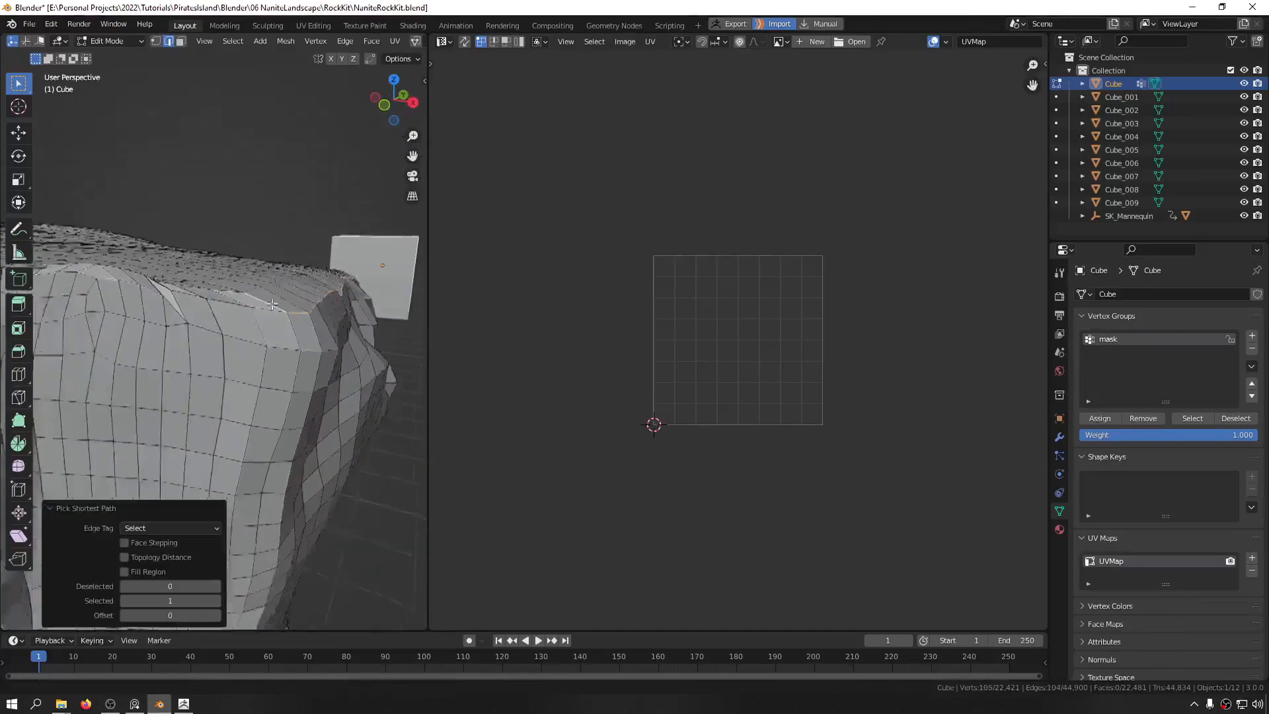
Step: Continue the edge path around the protruding corner of the rock's top rim and along the adjoining side
middle_drag(272, 304, 272, 348)
middle_drag(288, 303, 168, 335)
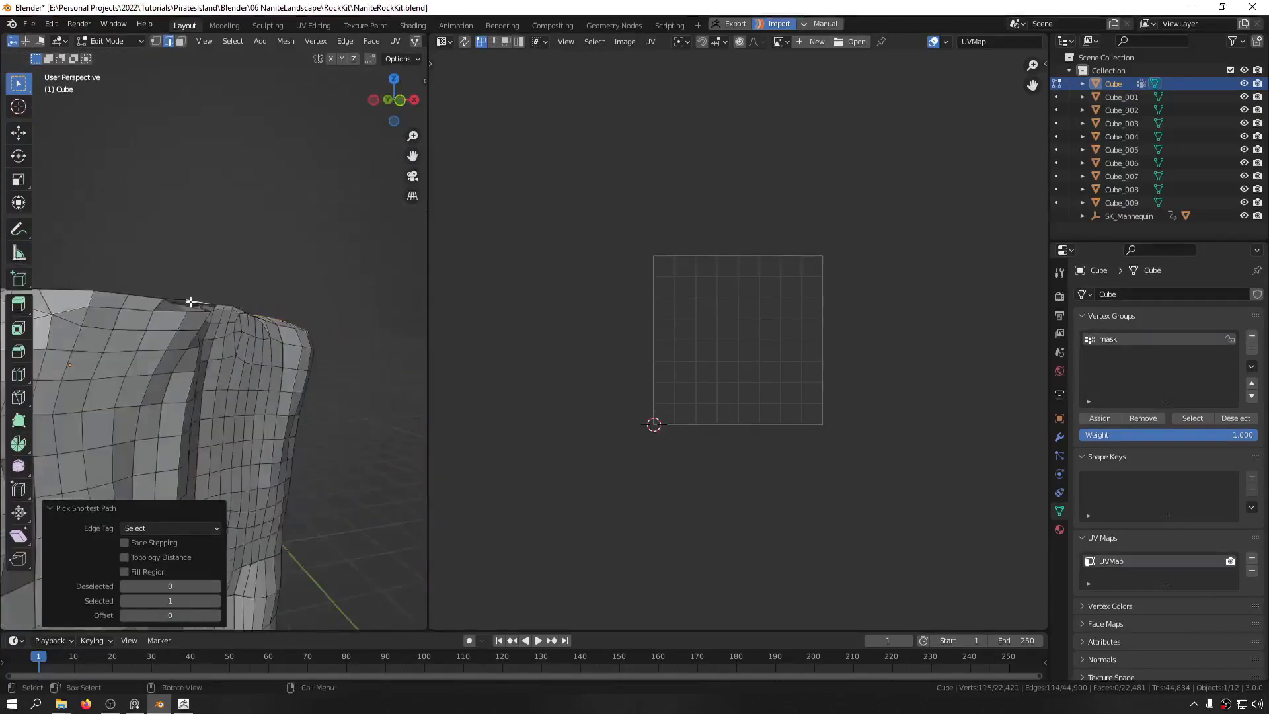
middle_drag(191, 302, 159, 362)
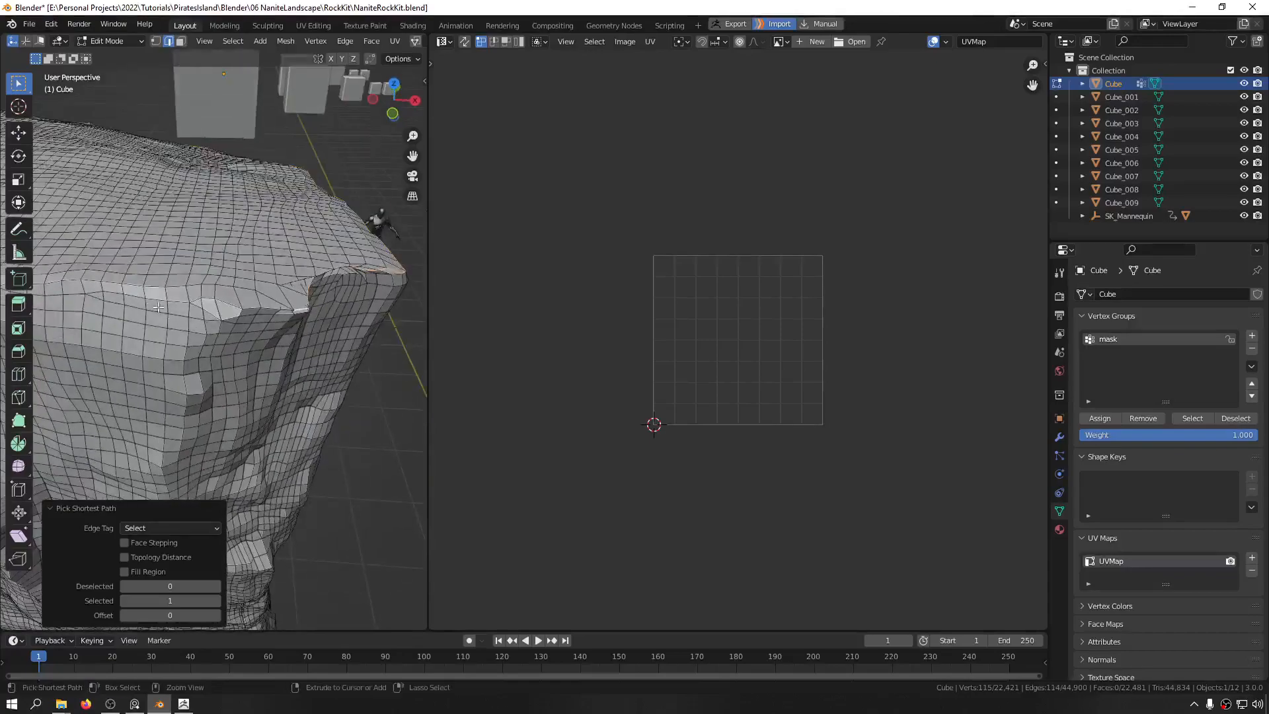
middle_drag(109, 296, 300, 272)
scroll(306, 302, up, 3)
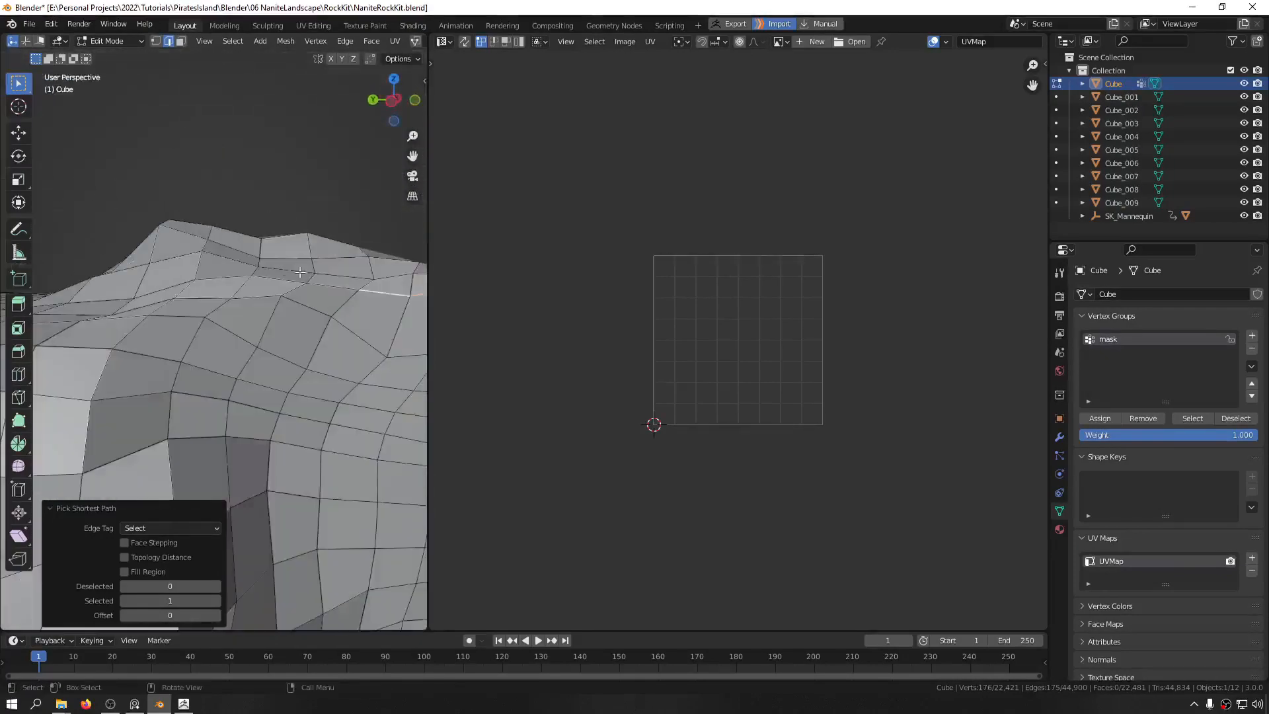
Step: Complete the edge loop around the rock's top rim, undoing the stray path, and mark the loop as a seam
scroll(223, 292, down, 5)
middle_drag(223, 292, 326, 341)
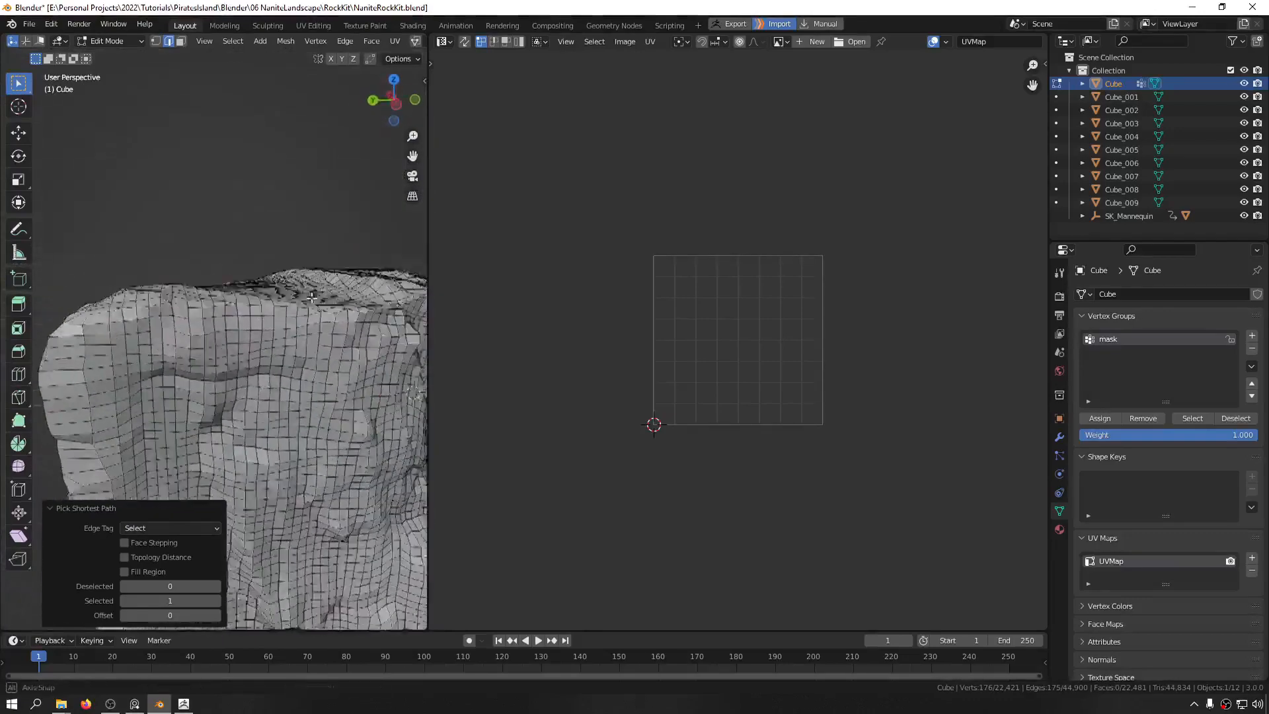
middle_drag(242, 303, 165, 337)
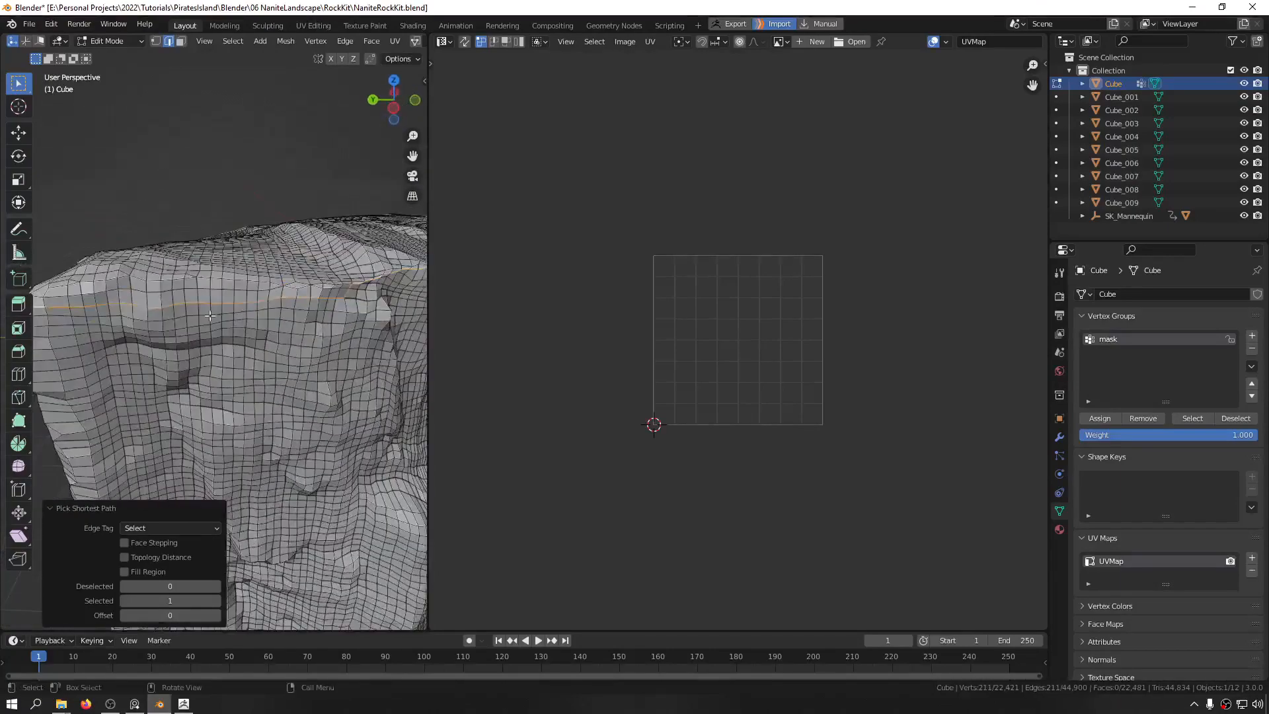
key(ctrl+z)
ctrl+click(338, 284)
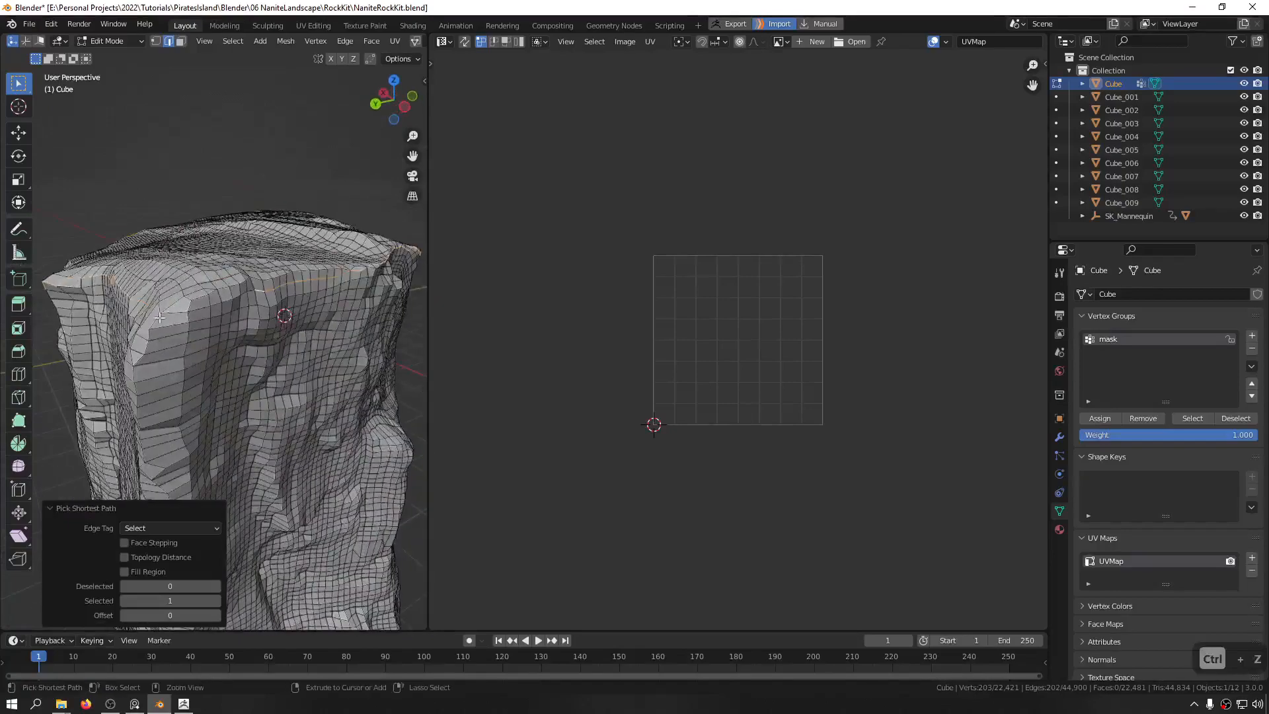
middle_drag(162, 323, 186, 302)
key(q)
click(136, 341)
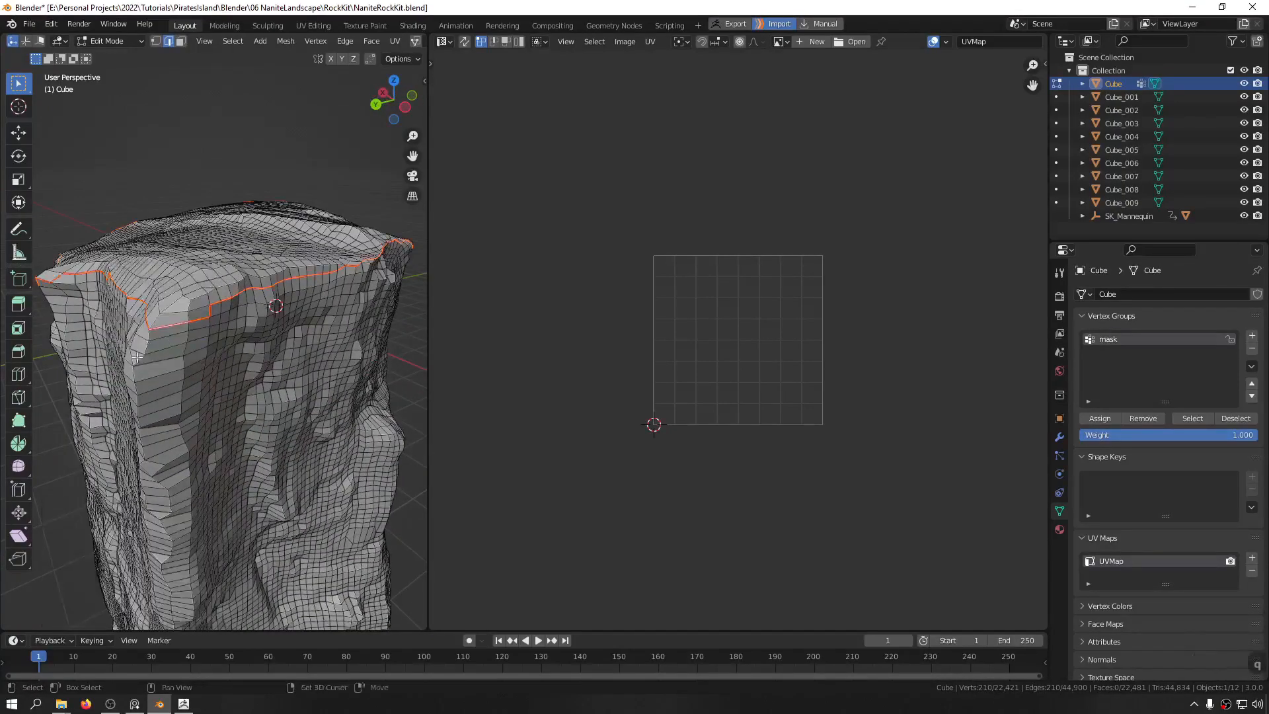
Step: Select a vertical edge path from the top rim seam down the rock's corner ridge
middle_drag(135, 341, 206, 233)
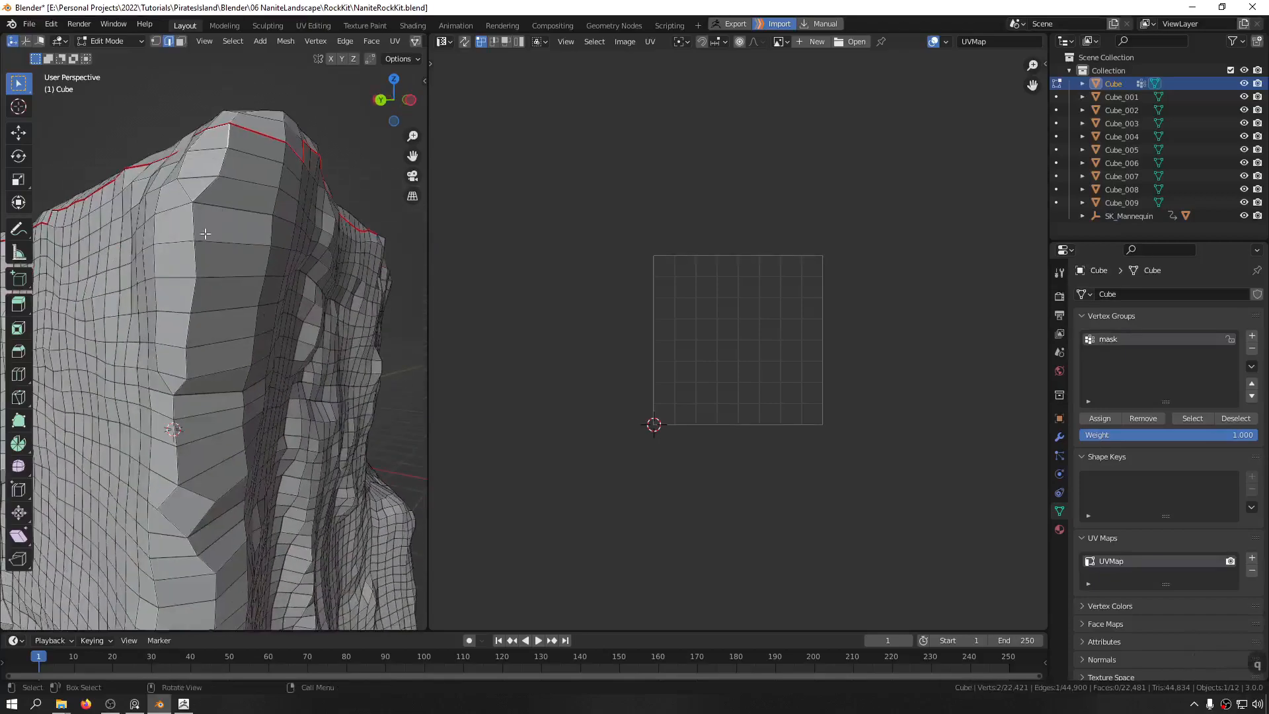
ctrl+click(195, 276)
middle_drag(195, 276, 254, 198)
scroll(233, 409, up, 5)
scroll(198, 434, down, 4)
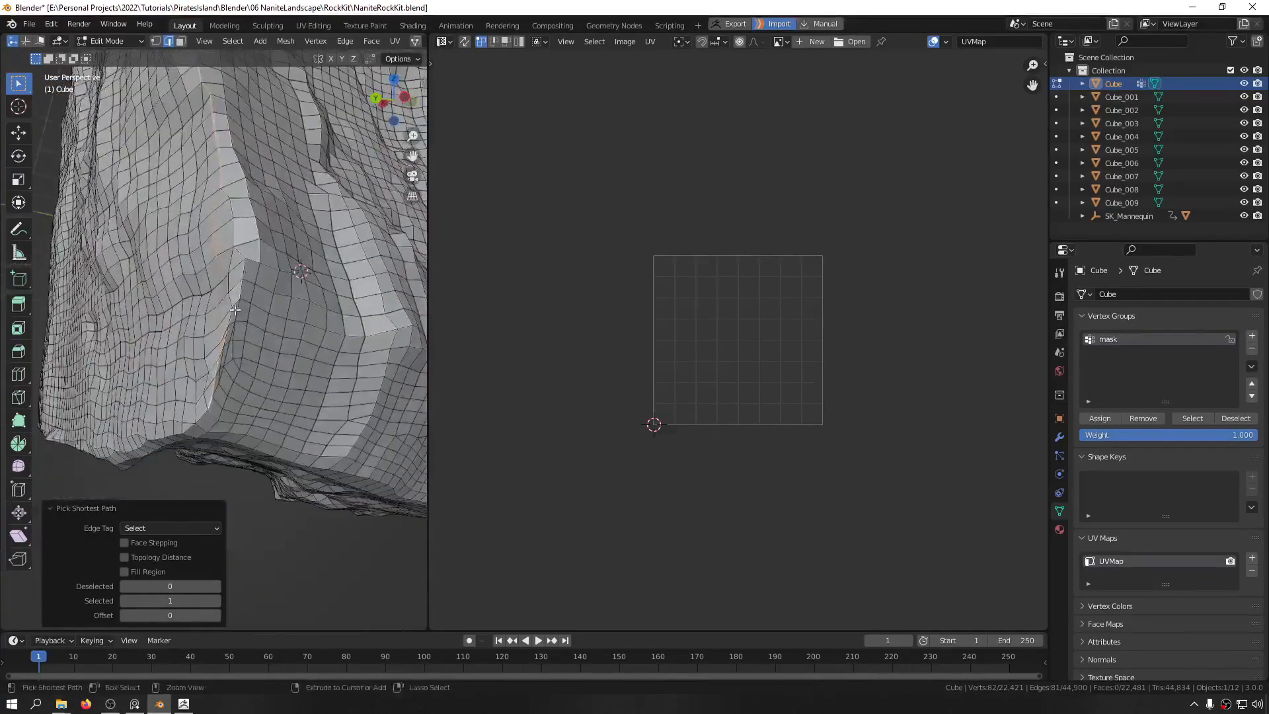
Step: Route the edge path along the lower corner ridge to the rock's base and mark it as a seam
ctrl+click(255, 217)
scroll(253, 248, up, 3)
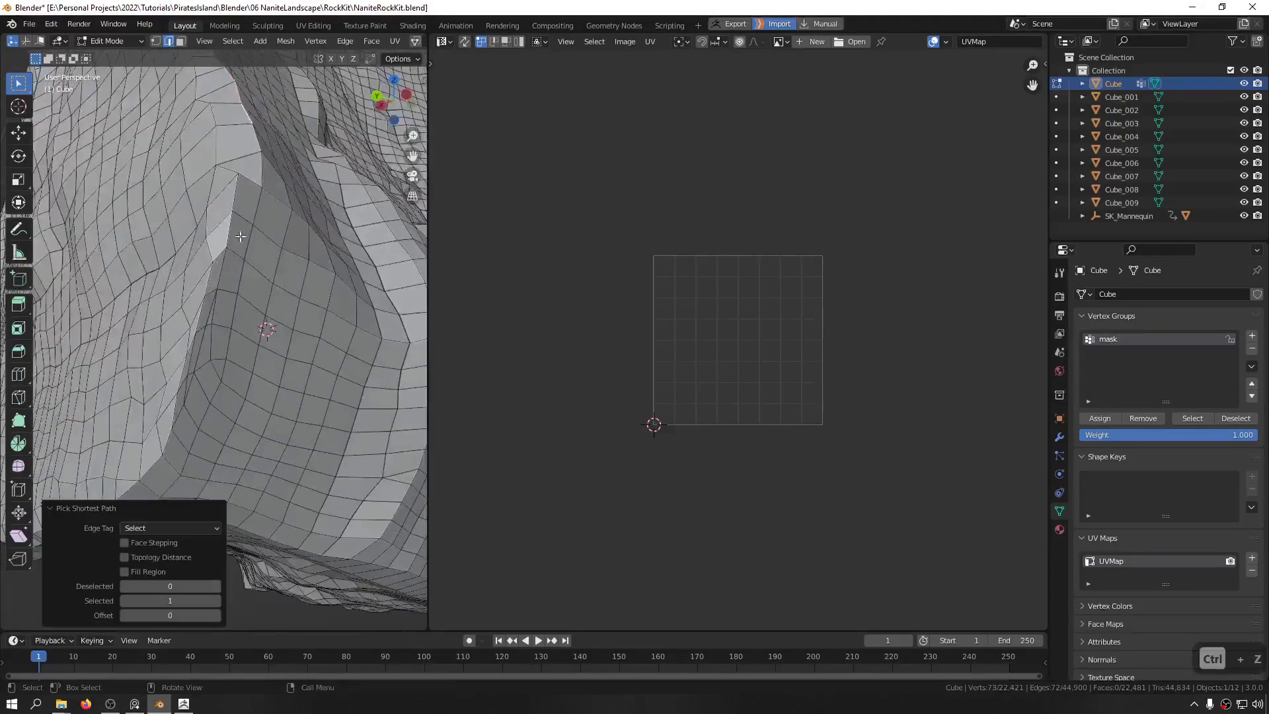
ctrl+click(217, 270)
middle_drag(216, 270, 228, 279)
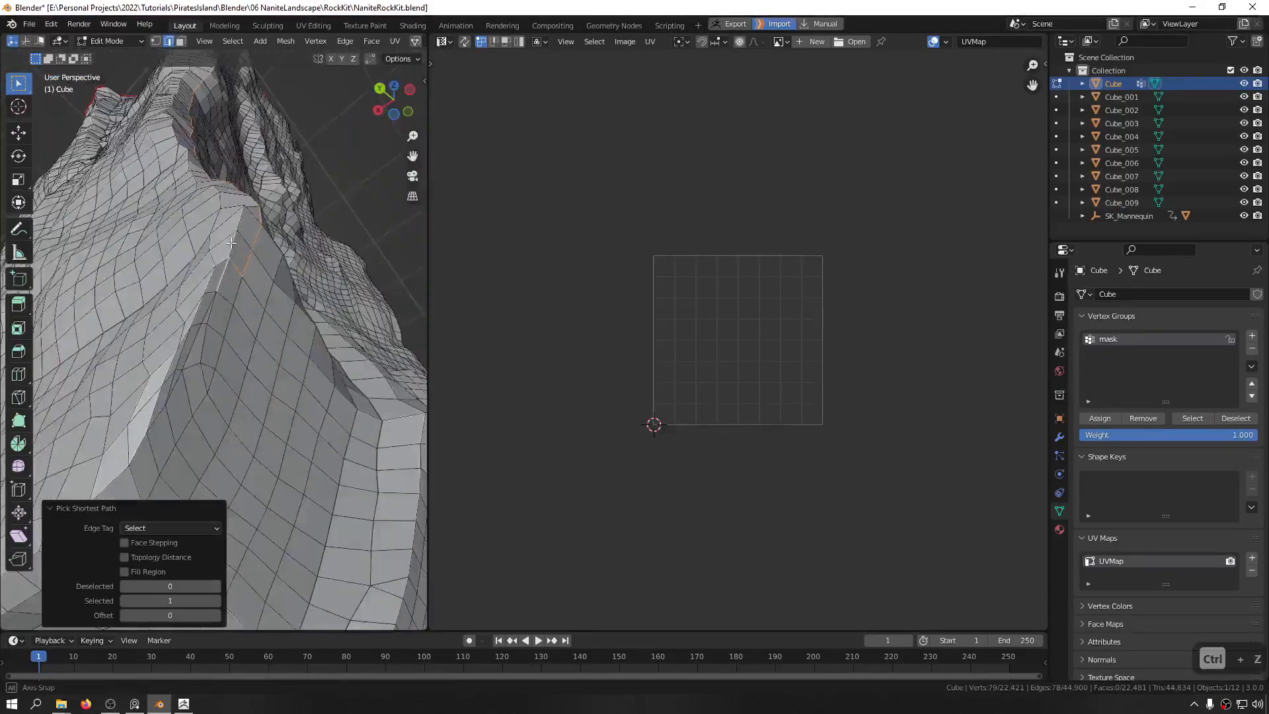
key(q)
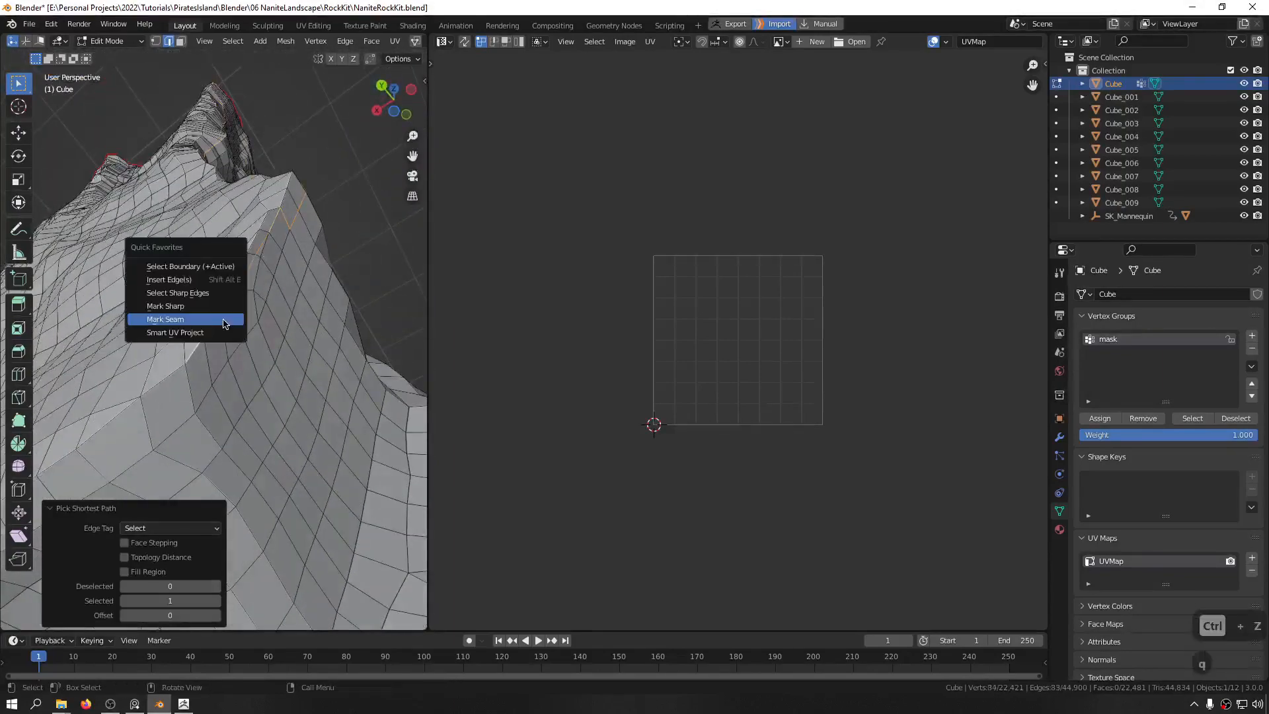
click(220, 315)
Step: Start an edge path at the lower end of the corner seam and extend it along the rock's bottom edge
key(shift+z)
scroll(224, 311, up, 5)
middle_drag(206, 317, 196, 234)
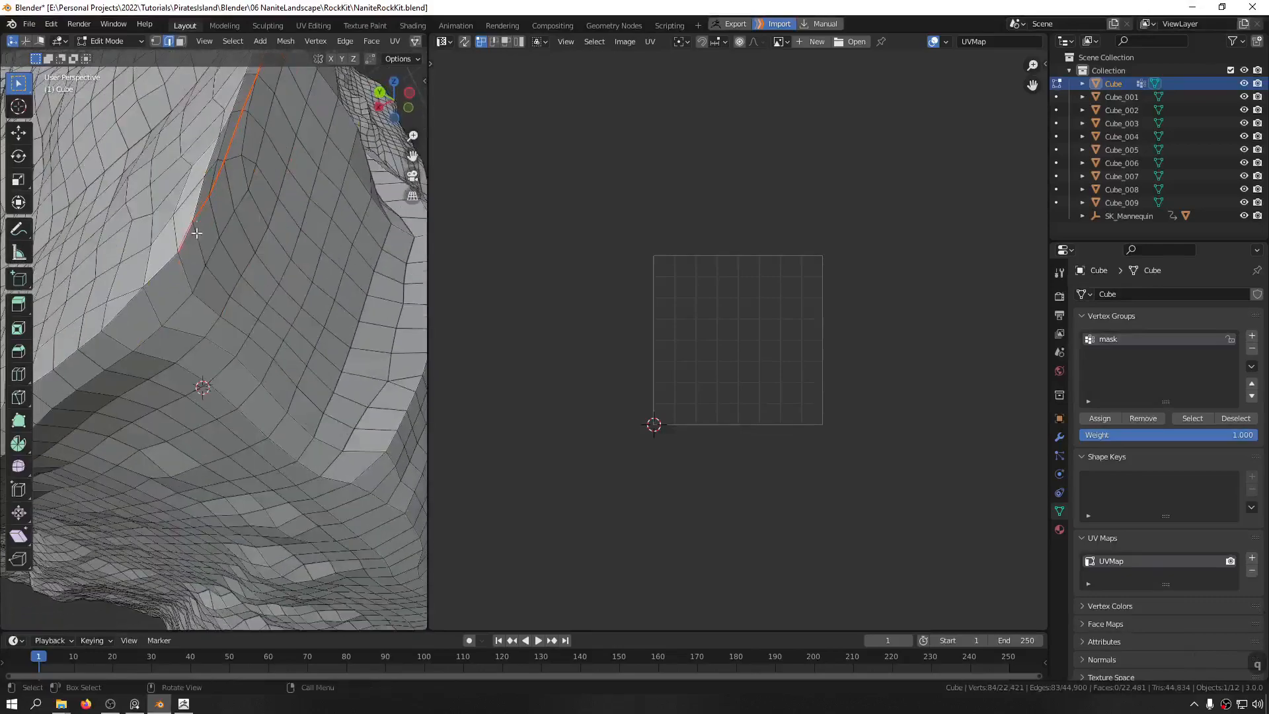
middle_drag(205, 302, 154, 261)
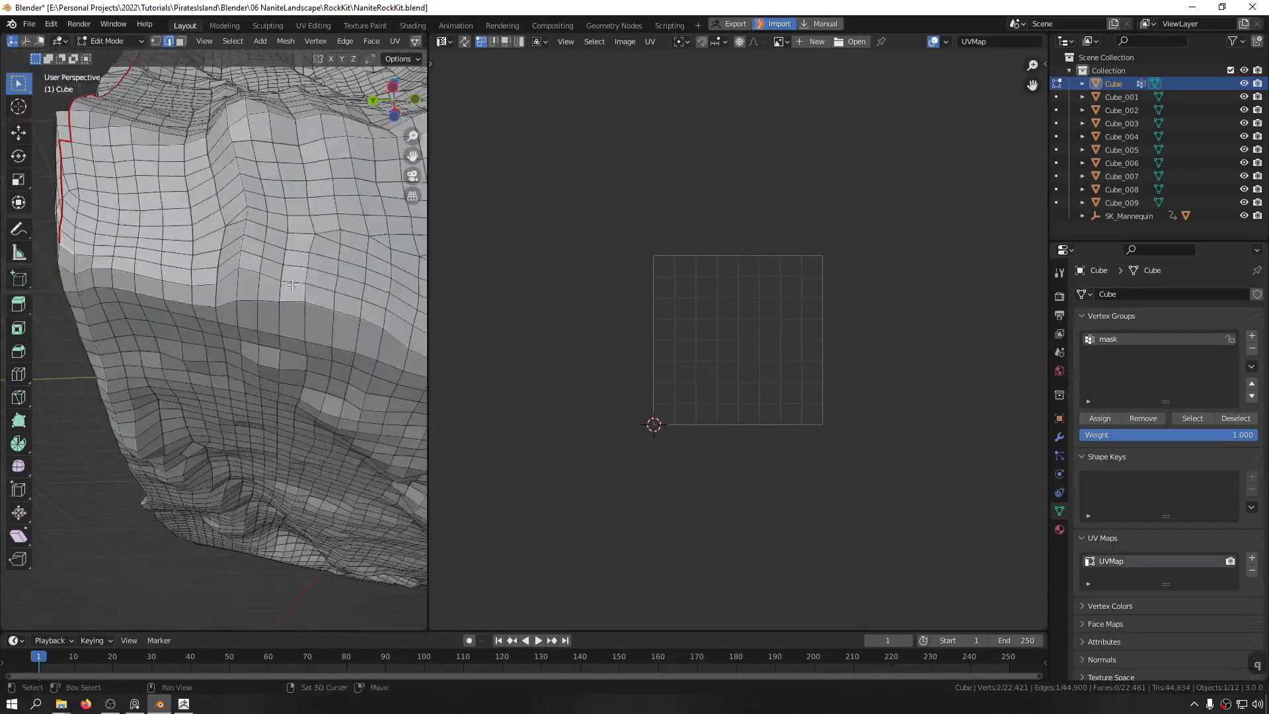
scroll(292, 284, down, 6)
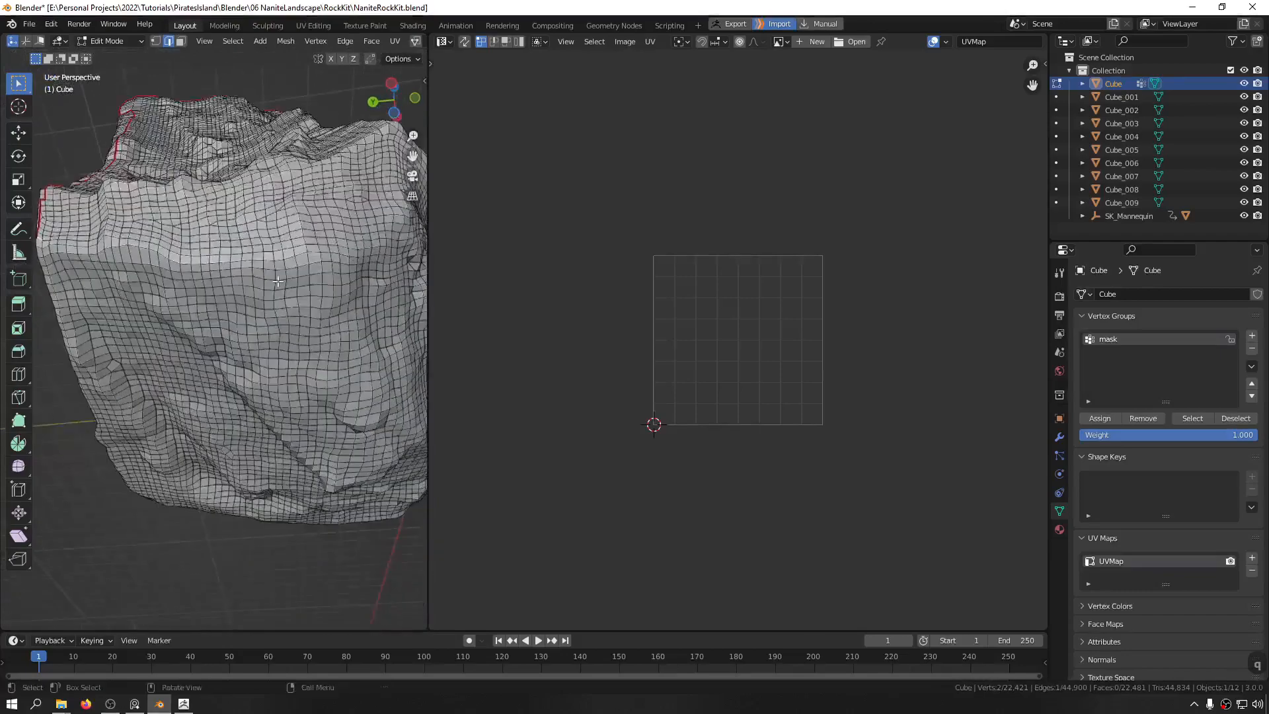
middle_drag(277, 281, 224, 262)
ctrl+click(320, 244)
scroll(256, 256, up, 6)
scroll(296, 251, down, 7)
scroll(265, 221, up, 4)
scroll(228, 258, down, 4)
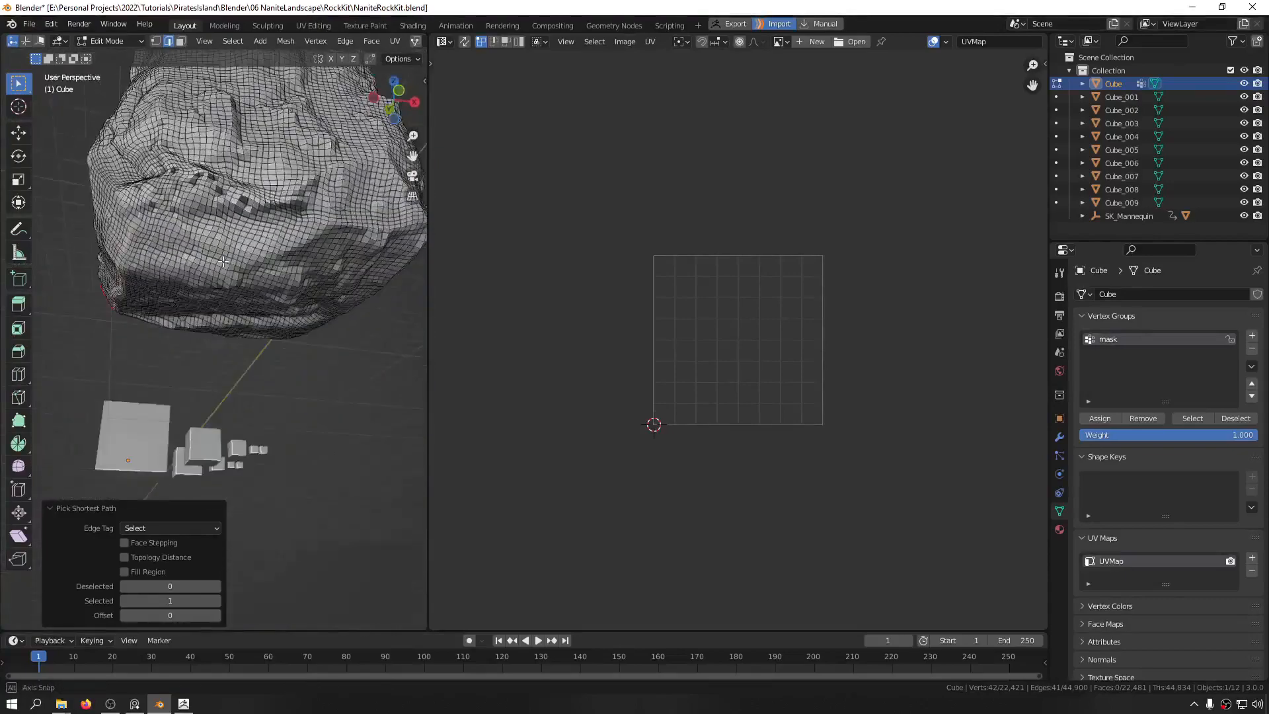
Step: Continue the edge path around the base back to the corner seam and mark the bottom loop as a seam
middle_drag(176, 194, 264, 187)
ctrl+click(250, 180)
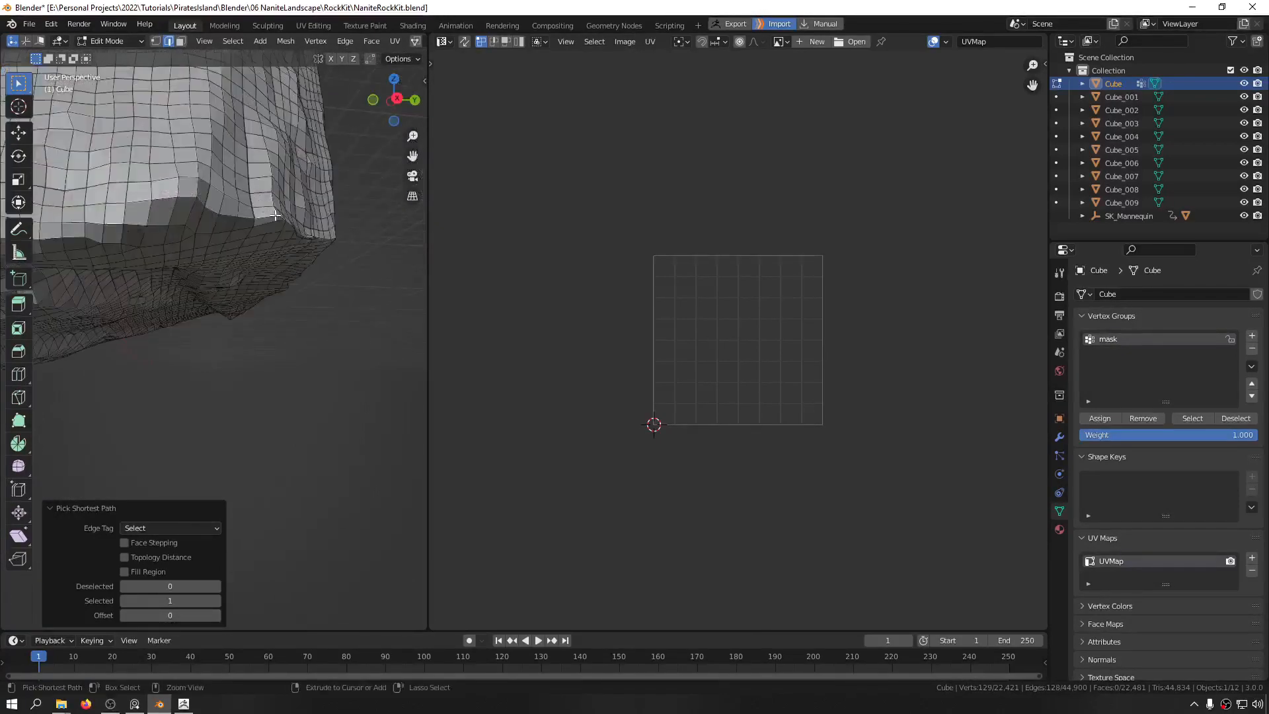
ctrl+click(275, 215)
middle_drag(274, 215, 228, 219)
middle_drag(325, 233, 304, 166)
scroll(334, 168, up, 4)
click(316, 207)
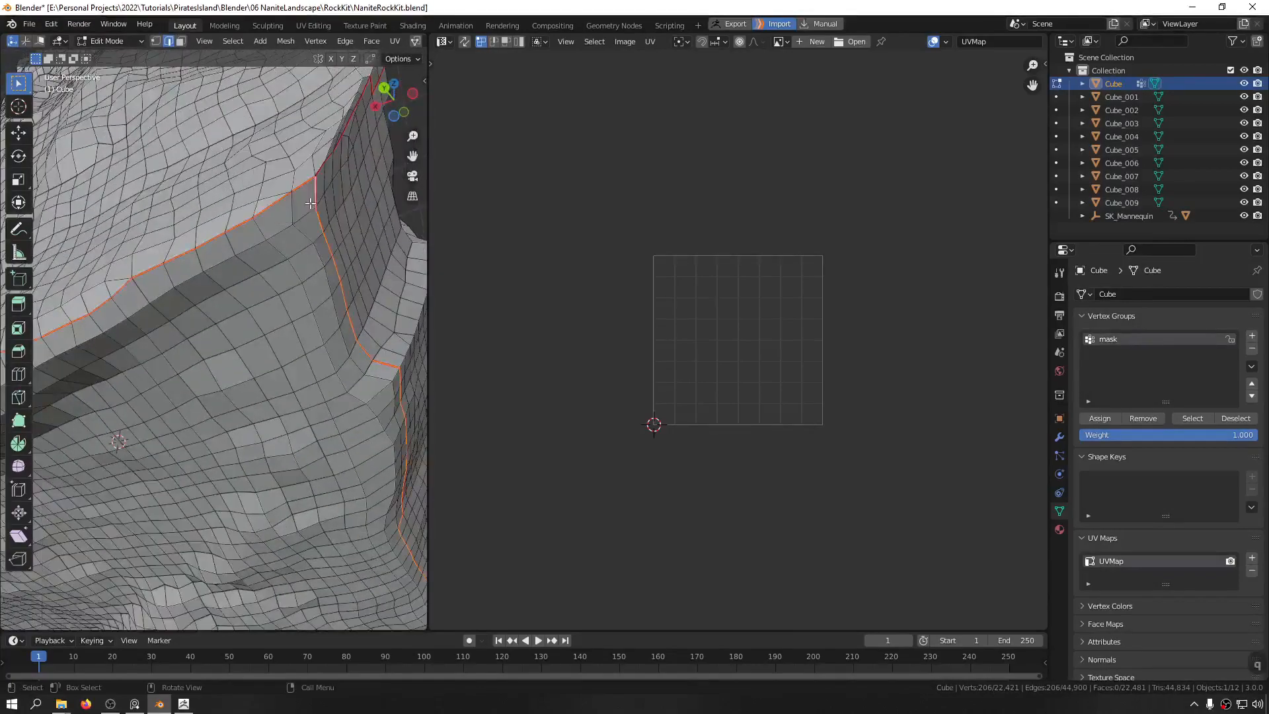
Step: Select a short edge path leading down from the top rim seam at another vertical corner of the rock
scroll(236, 225, down, 6)
middle_drag(325, 196, 208, 237)
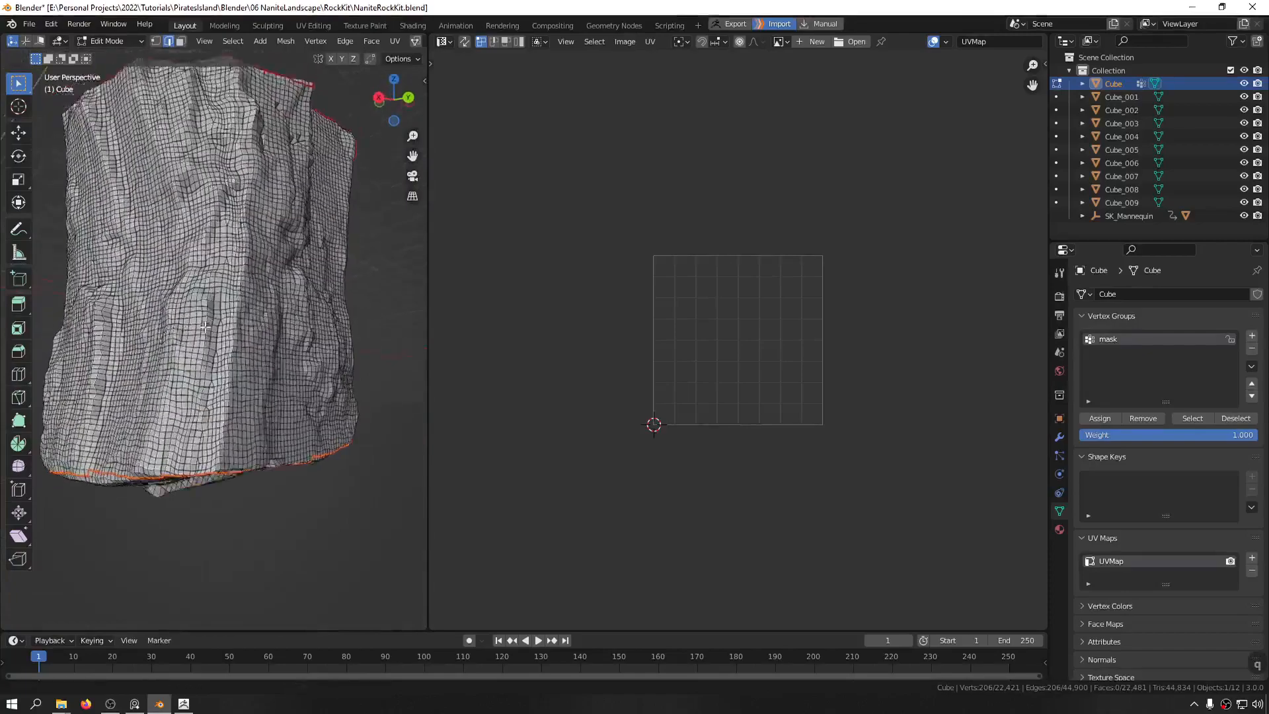
middle_drag(205, 326, 224, 396)
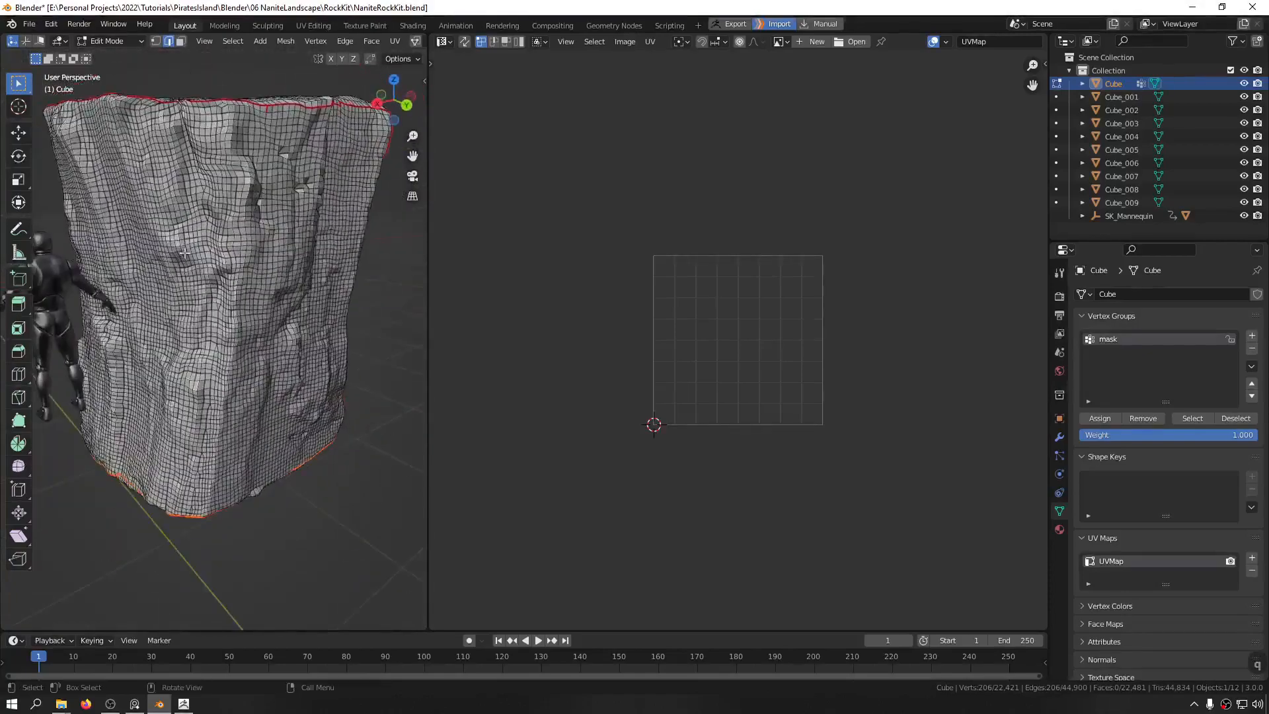
scroll(178, 95, up, 9)
middle_drag(178, 95, 292, 173)
scroll(194, 248, up, 4)
scroll(239, 251, down, 3)
scroll(170, 125, up, 7)
middle_drag(147, 143, 143, 155)
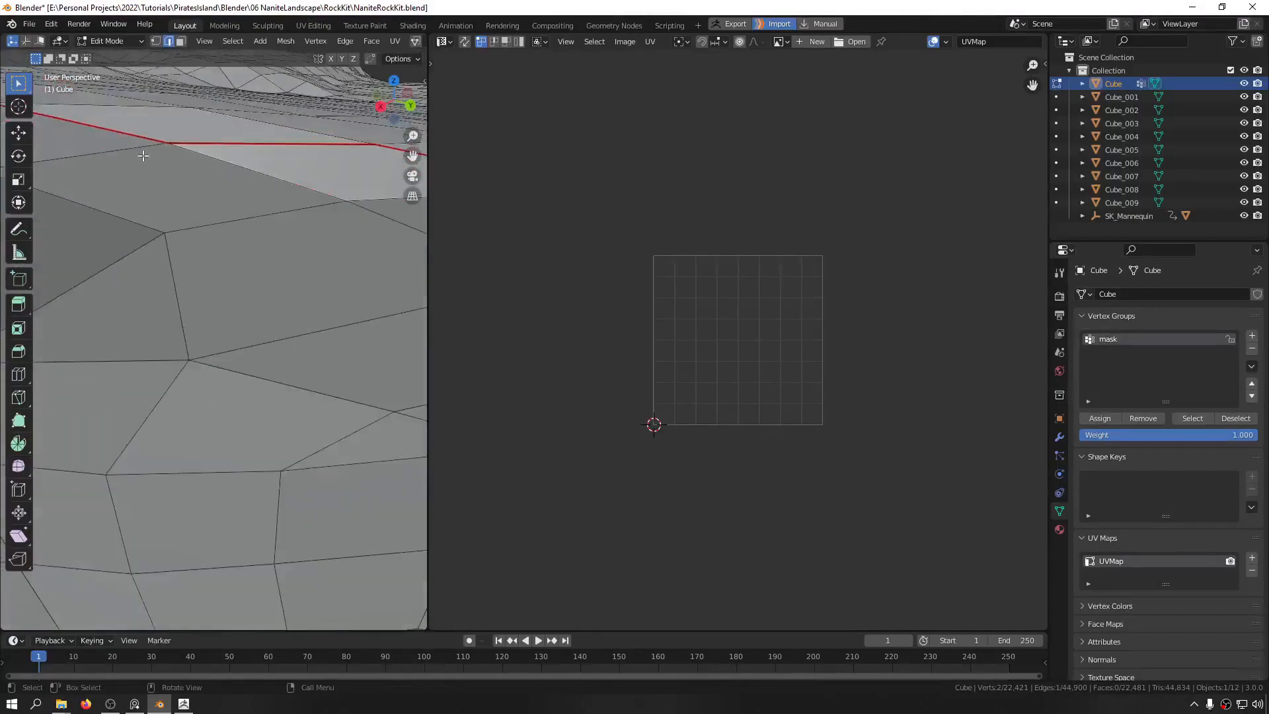
ctrl+click(179, 311)
Step: Extend the edge path down that corner to the bottom seam and mark it as a seam
scroll(191, 309, down, 5)
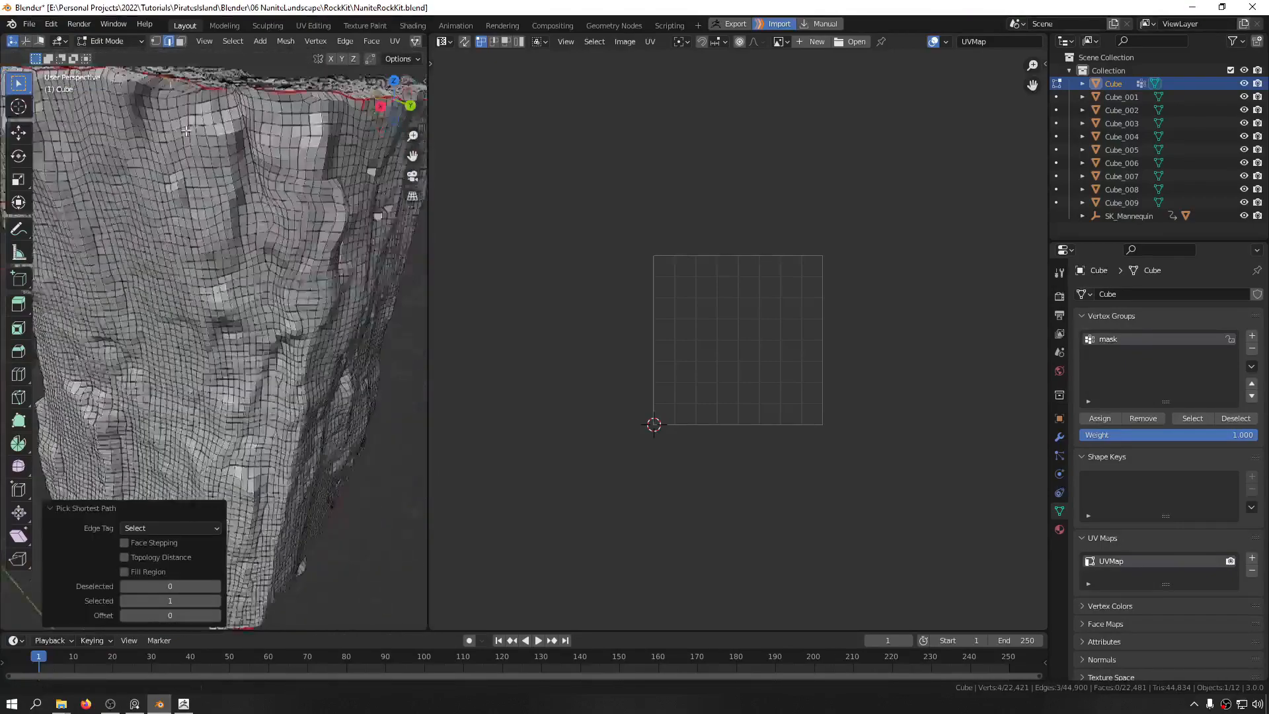
middle_drag(185, 131, 191, 59)
shift+middle_drag(221, 330, 226, 213)
scroll(226, 213, down, 5)
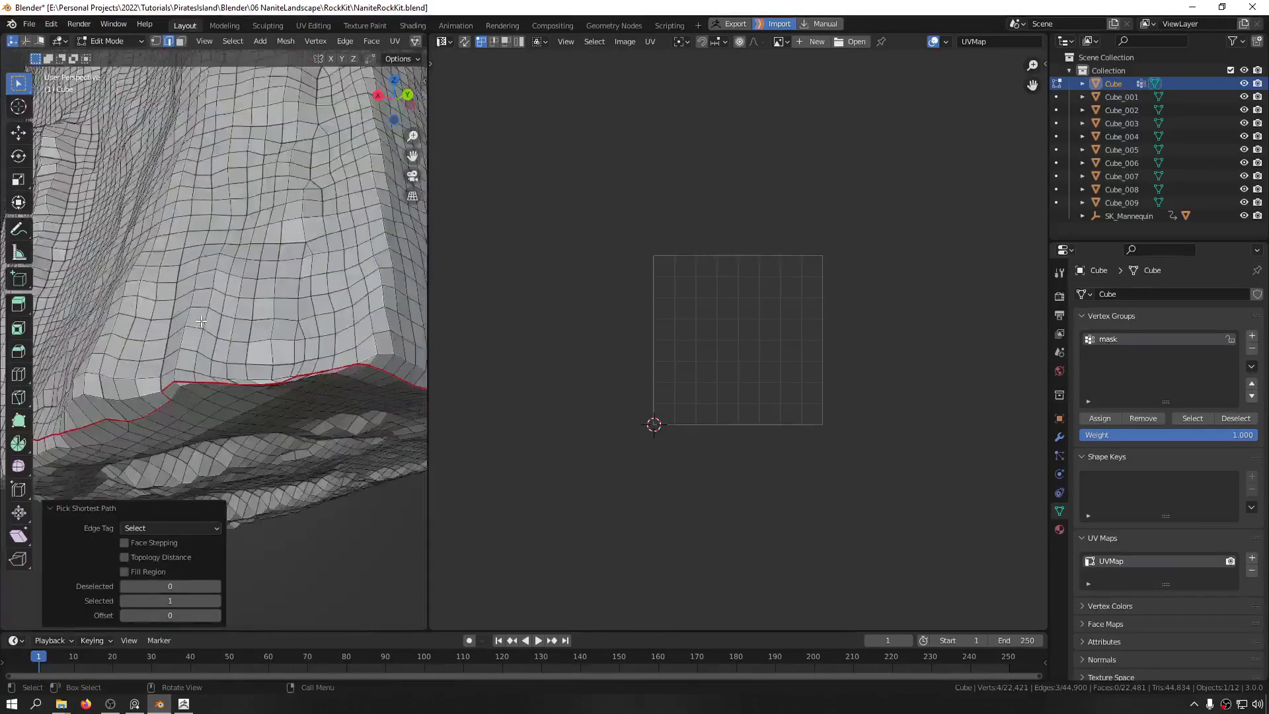
middle_drag(200, 321, 240, 310)
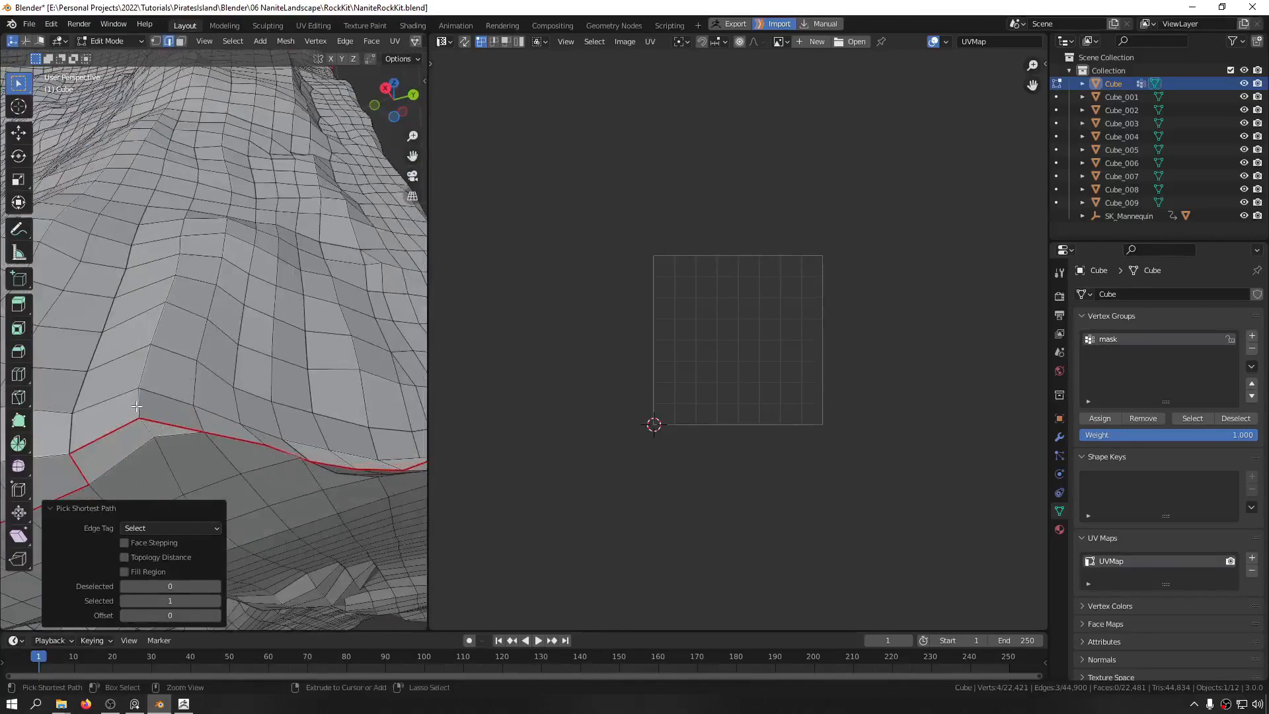
scroll(150, 373, down, 8)
key(q)
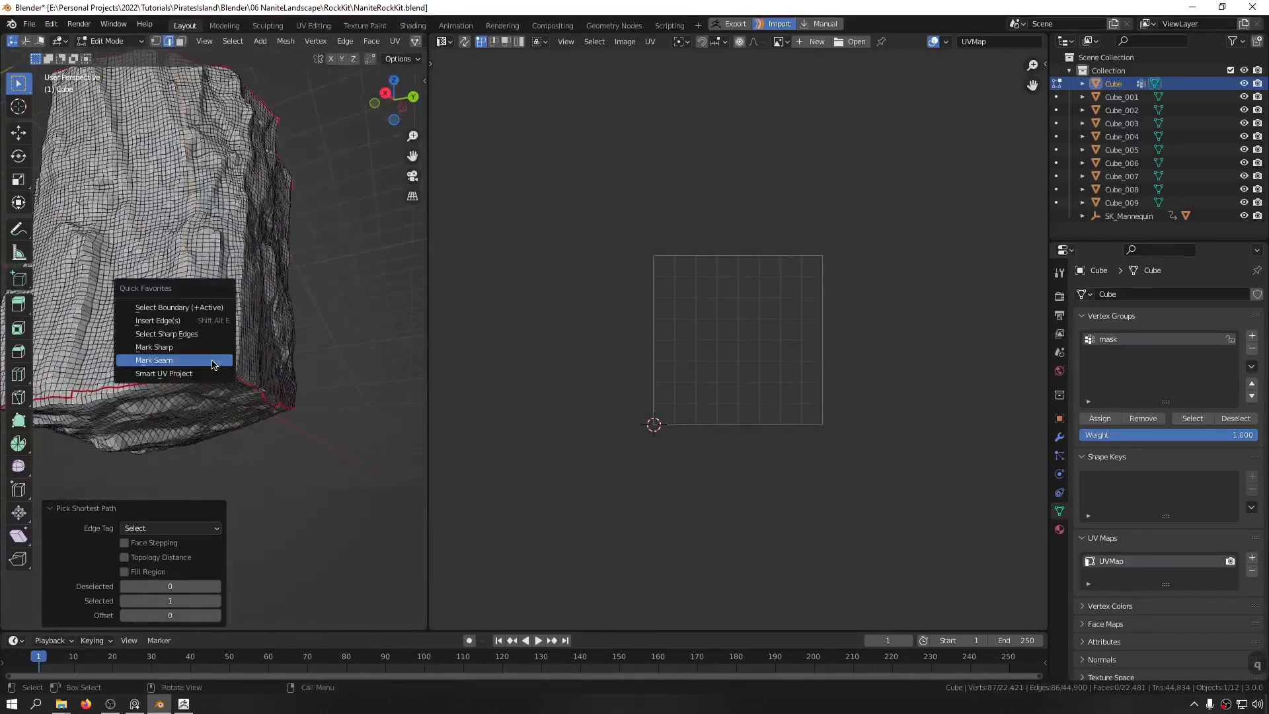
click(213, 363)
Step: Select an edge path running up the next corner ridge toward the rock's top rim
middle_drag(105, 225, 141, 347)
scroll(163, 446, up, 2)
ctrl+click(141, 347)
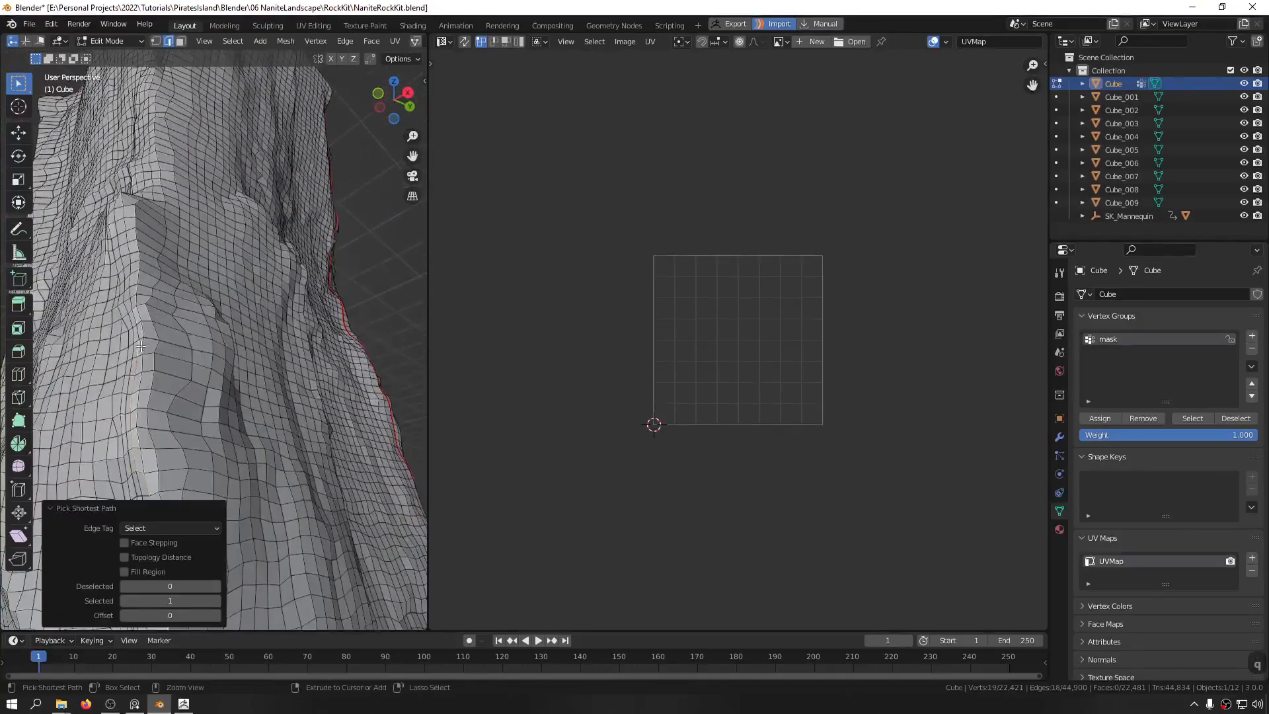
middle_drag(156, 198, 221, 282)
ctrl+click(189, 177)
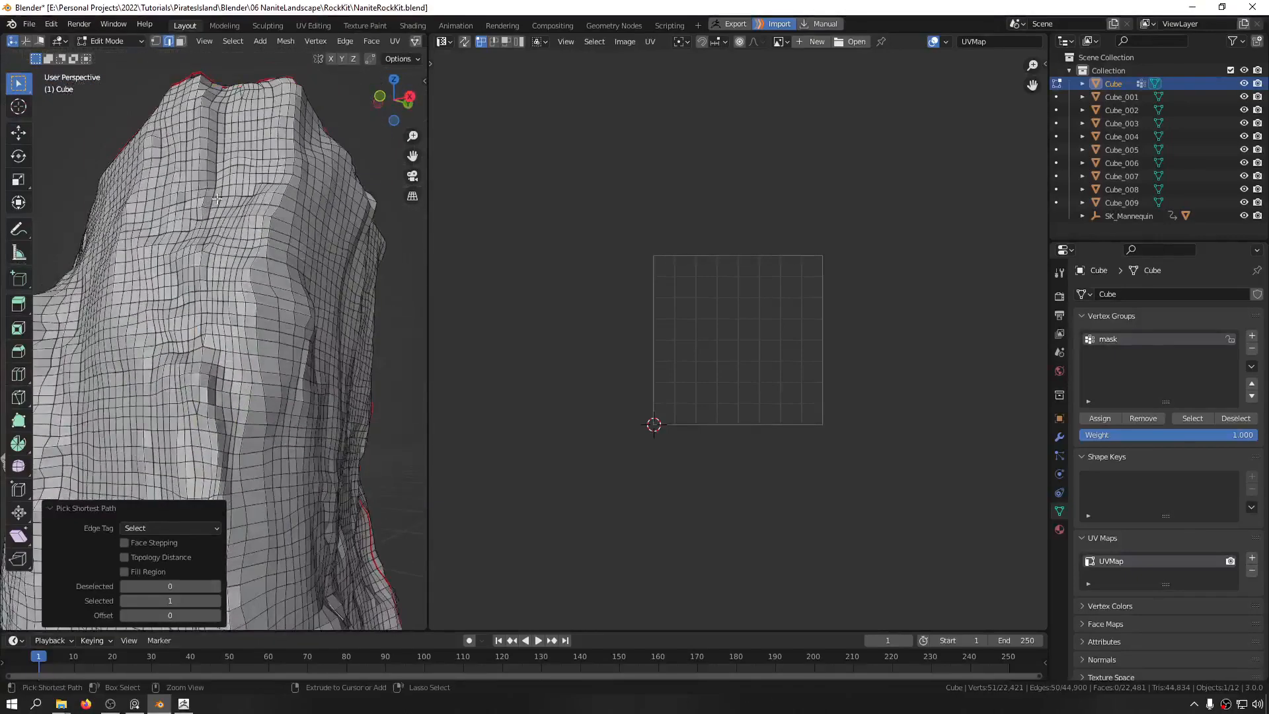
ctrl+click(209, 93)
Step: Connect the upward edge path to the top rim seam and mark it as a seam
shift+middle_drag(212, 90, 252, 320)
scroll(241, 275, up, 5)
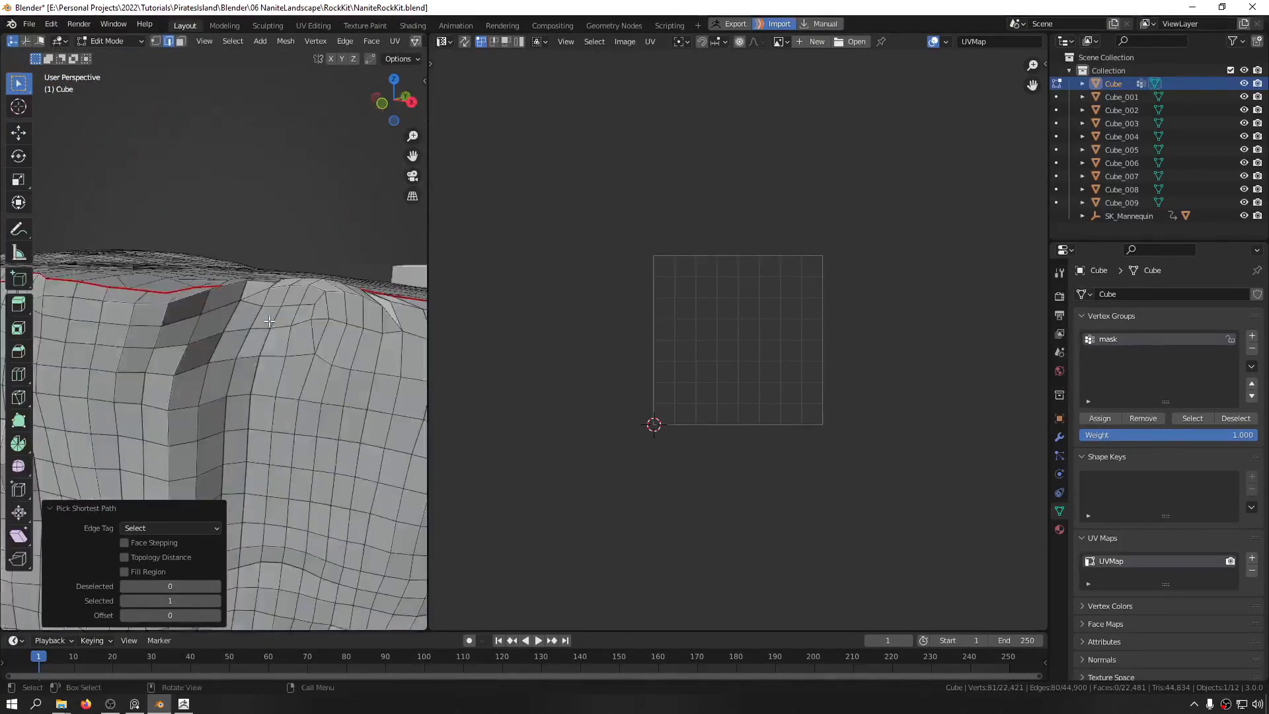
scroll(254, 311, up, 4)
shift+middle_drag(234, 267, 246, 332)
middle_drag(246, 332, 242, 379)
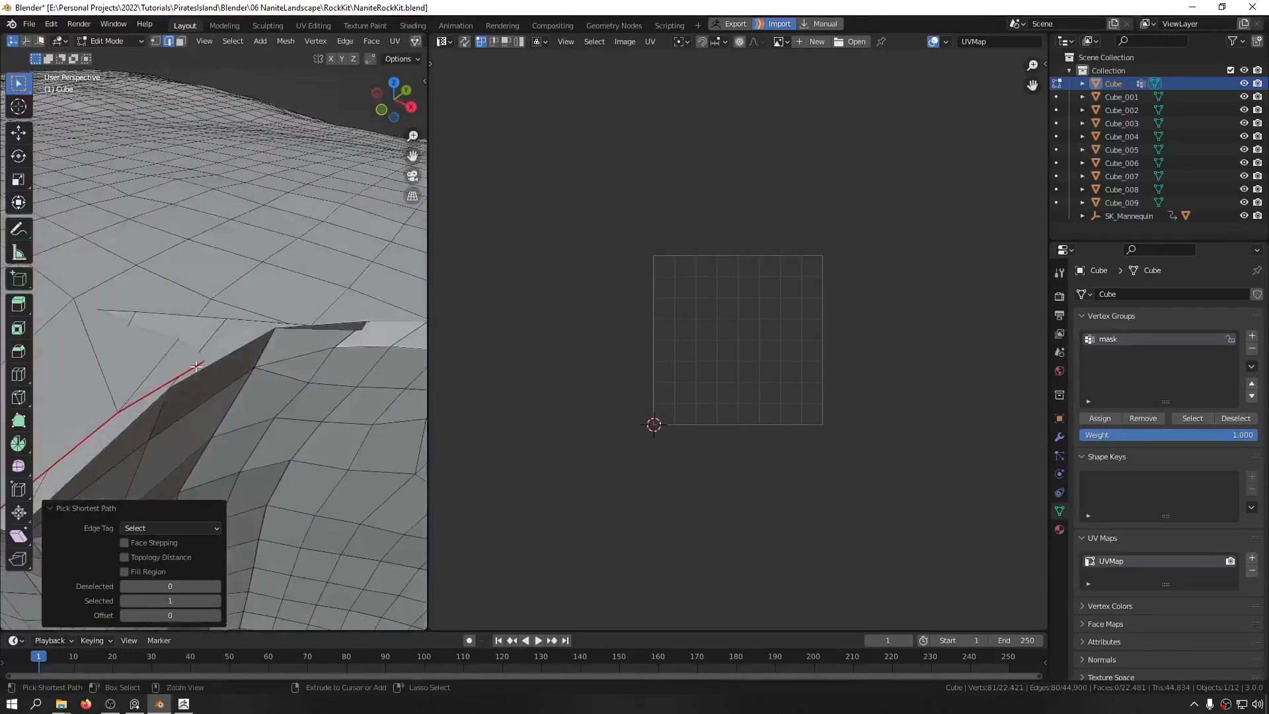
scroll(201, 365, down, 5)
middle_drag(248, 297, 349, 264)
key(q)
click(243, 267)
Step: Select an edge at the bottom seam of the remaining corner and extend a shortest path up its ridge
scroll(243, 267, down, 5)
scroll(215, 462, up, 5)
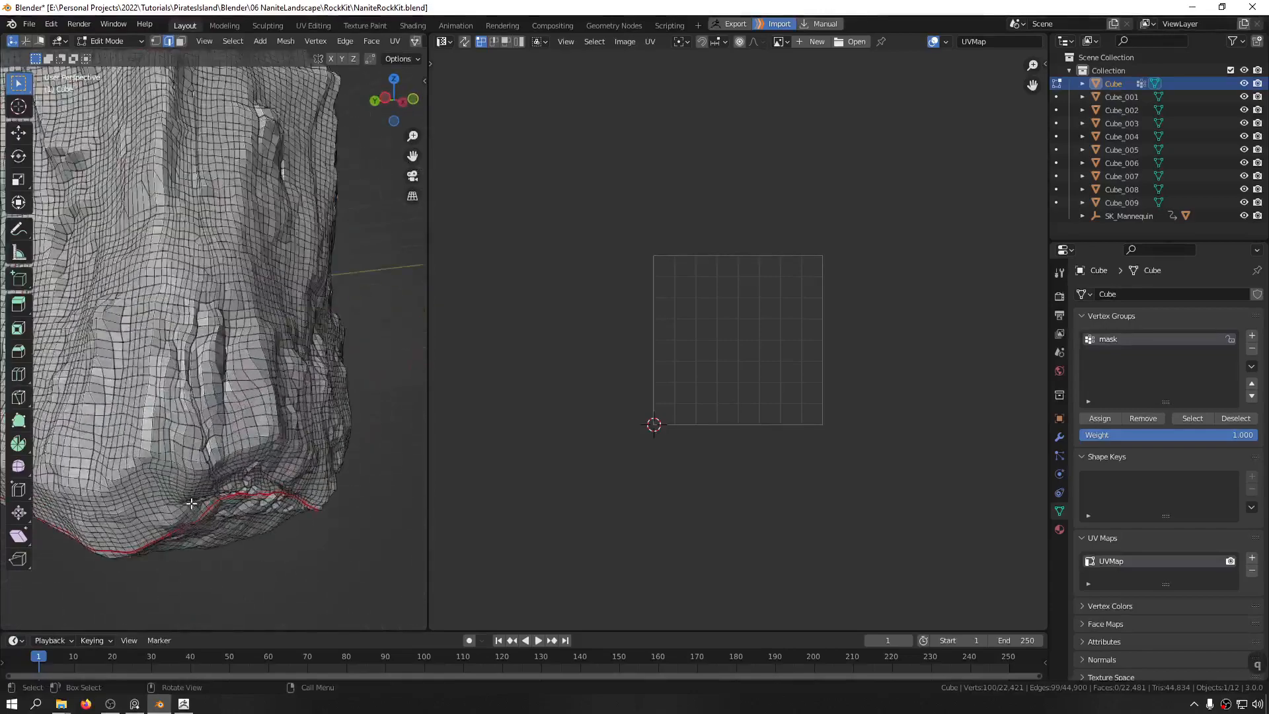
middle_drag(213, 522, 170, 499)
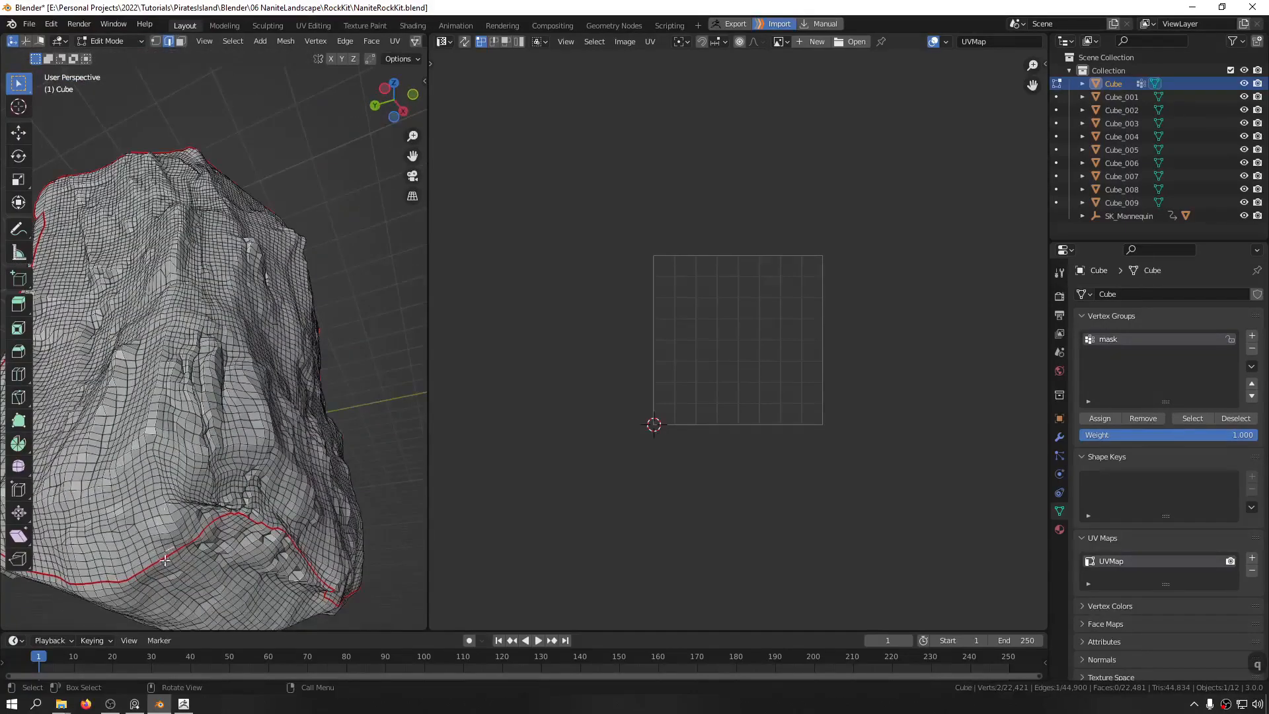
scroll(165, 560, up, 4)
middle_drag(165, 560, 195, 552)
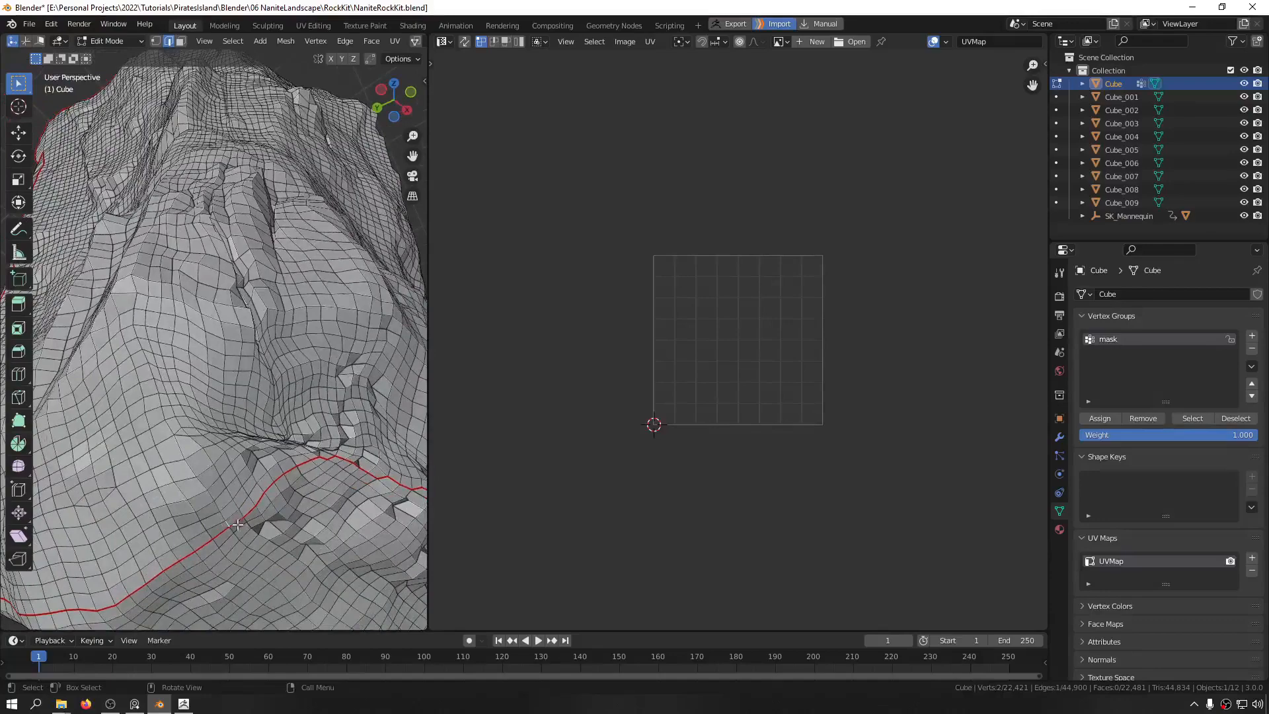
middle_drag(237, 524, 218, 434)
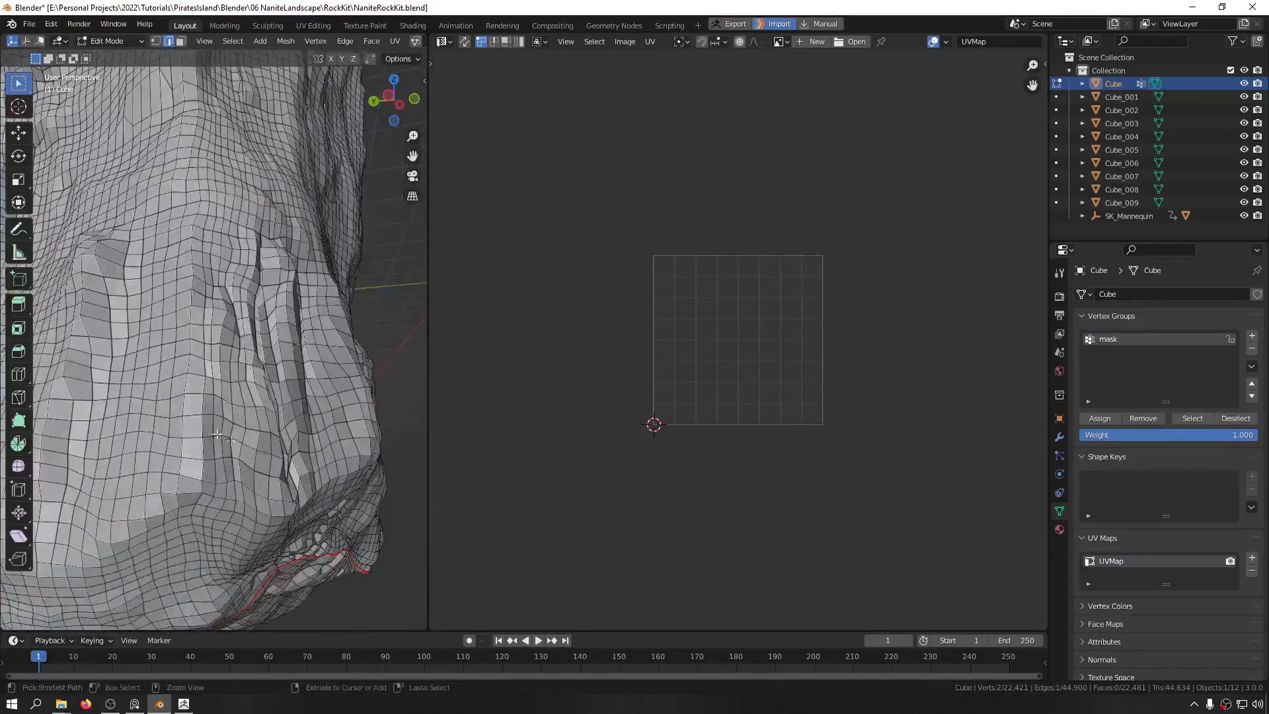
ctrl+click(182, 393)
shift+middle_drag(182, 394, 170, 465)
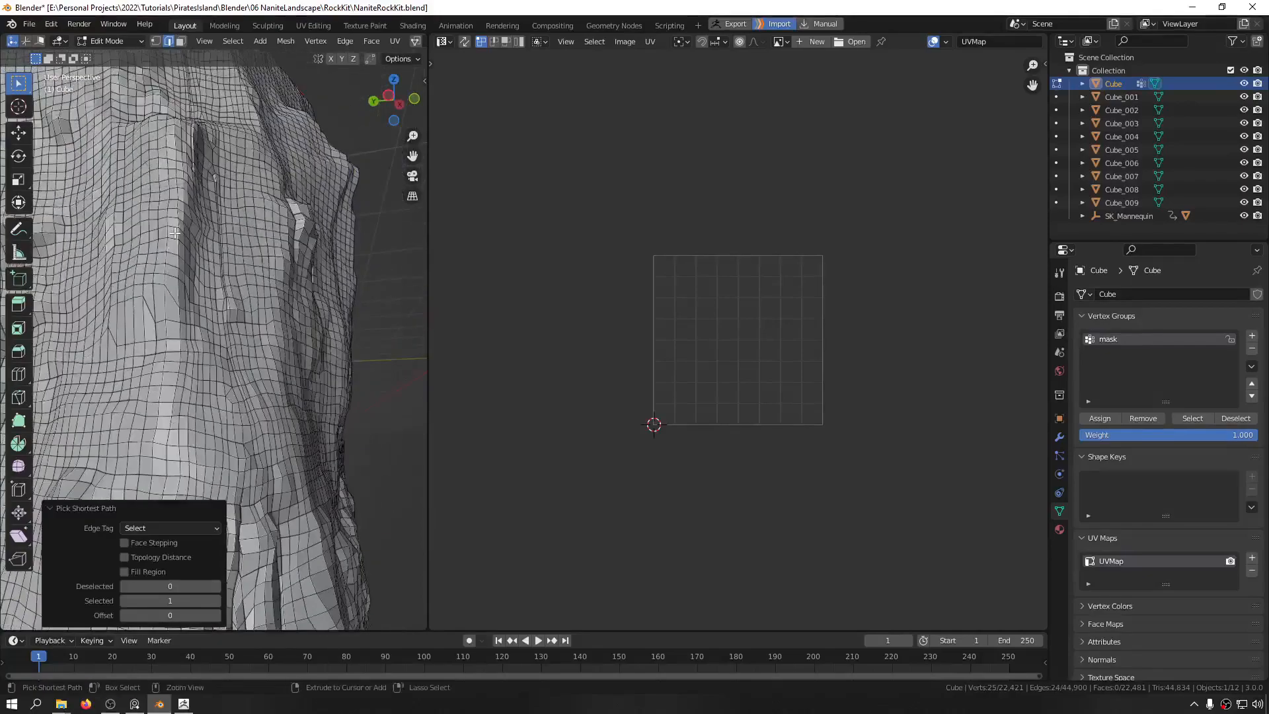
Step: Extend the shortest edge path up the remaining corner ridge to just below the rock's top rim, undoing a misplaced pick
shift+middle_drag(162, 216, 221, 280)
middle_drag(257, 187, 251, 222)
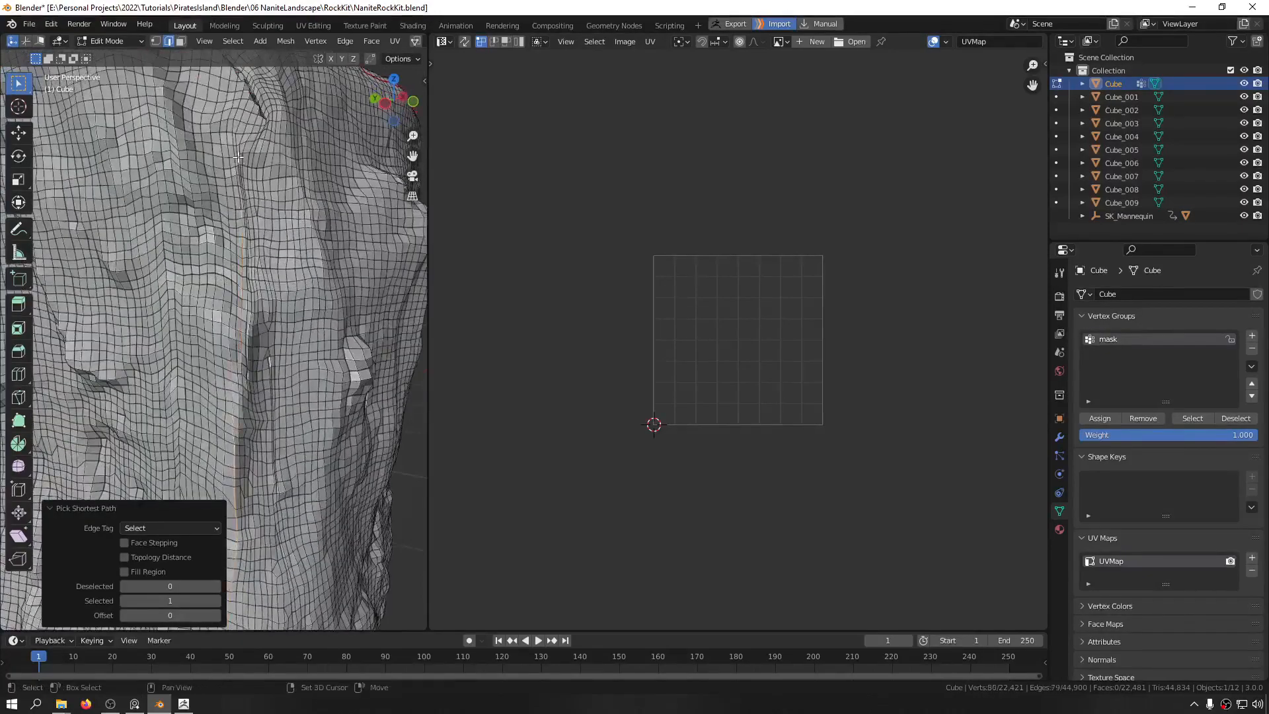
shift+middle_drag(238, 157, 243, 336)
scroll(217, 217, up, 8)
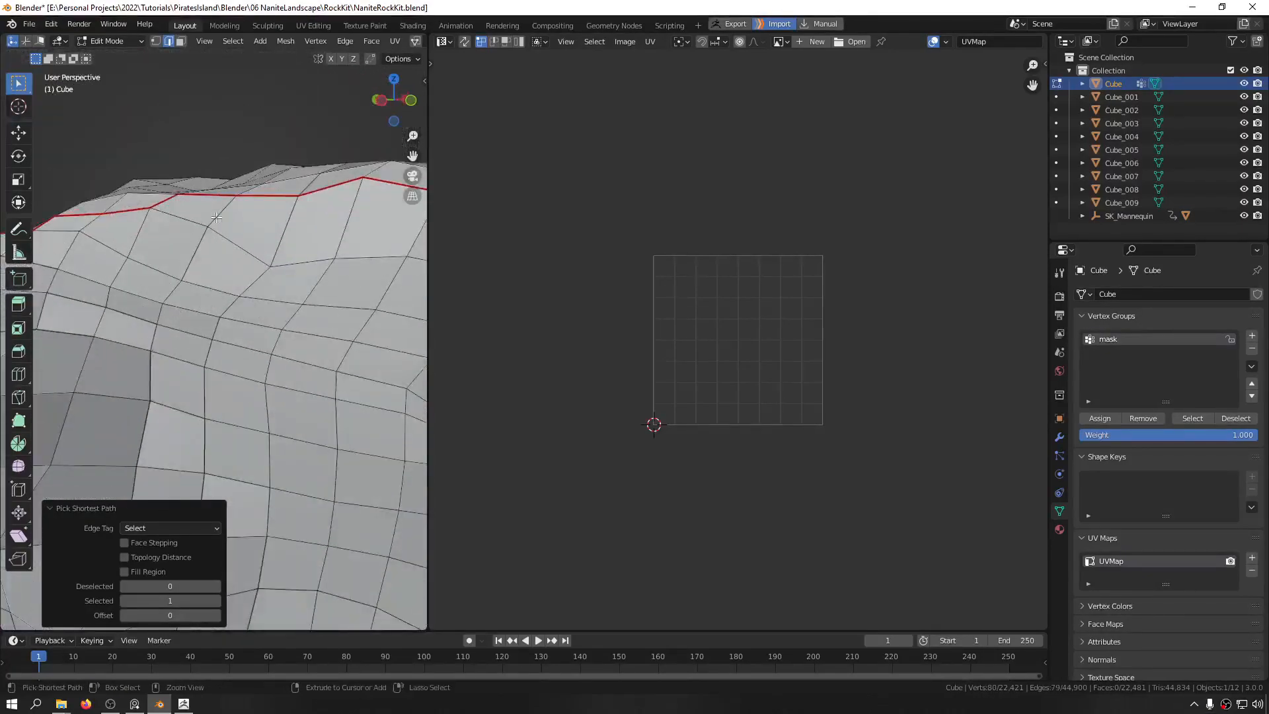
scroll(224, 211, down, 8)
middle_drag(254, 300, 254, 334)
key(ctrl+z)
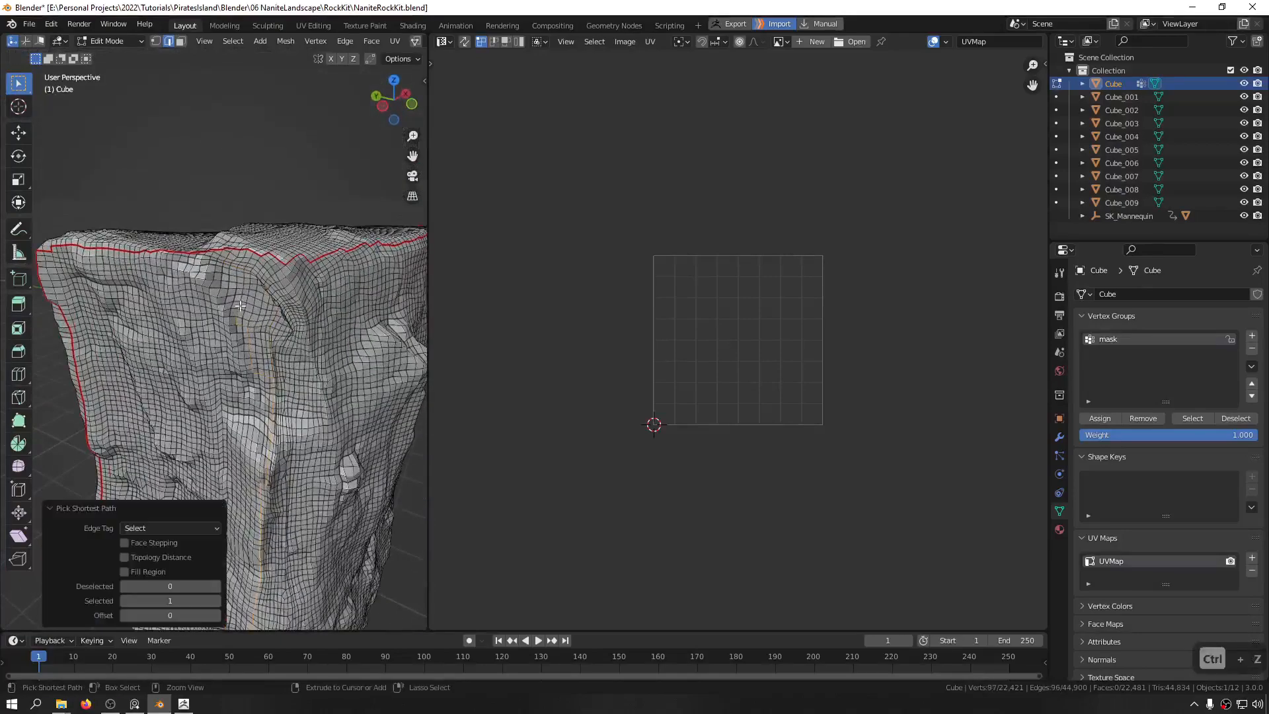
Step: Connect the corner edge path to the top rim seam, mark it as a seam and clear the selection
scroll(222, 248, up, 6)
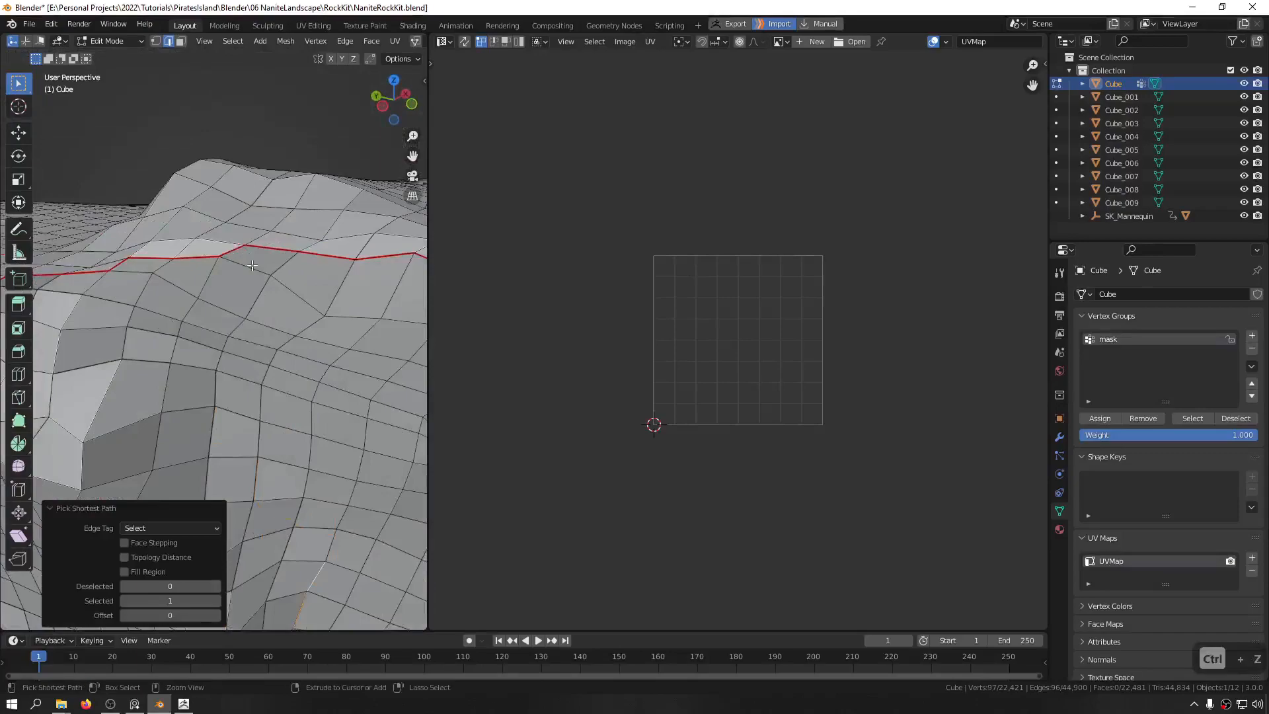
ctrl+click(252, 265)
scroll(252, 265, down, 3)
middle_drag(254, 271, 264, 332)
key(q)
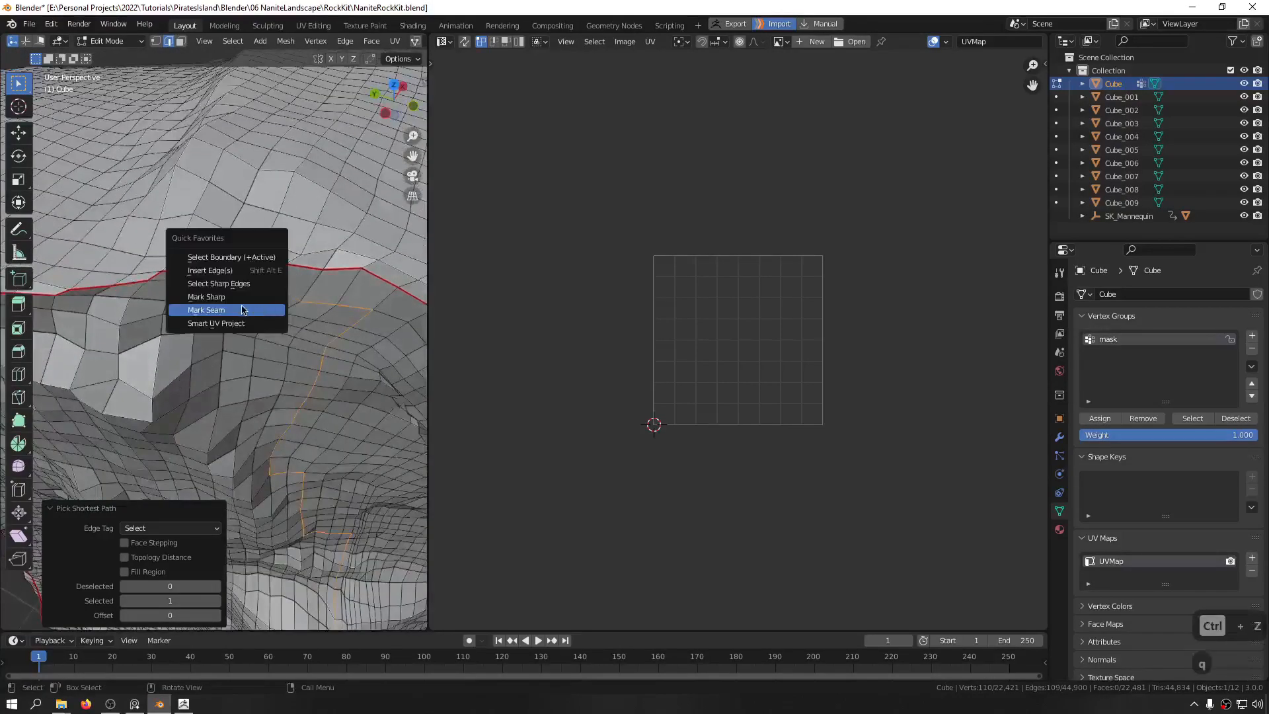
click(242, 309)
scroll(242, 309, down, 6)
mouse_move(218, 251)
middle_down()
mouse_move(195, 197)
mouse_move(133, 119)
mouse_move(242, 255)
middle_up()
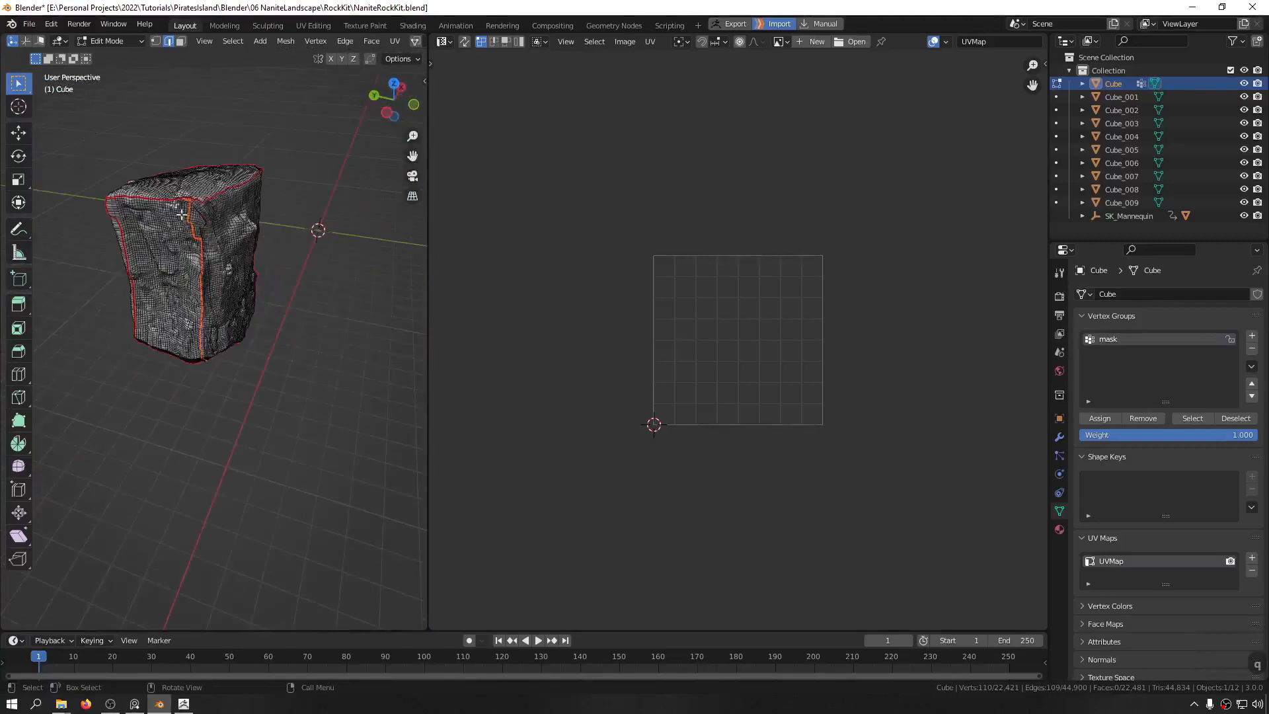
key(alt+a)
middle_drag(181, 215, 250, 238)
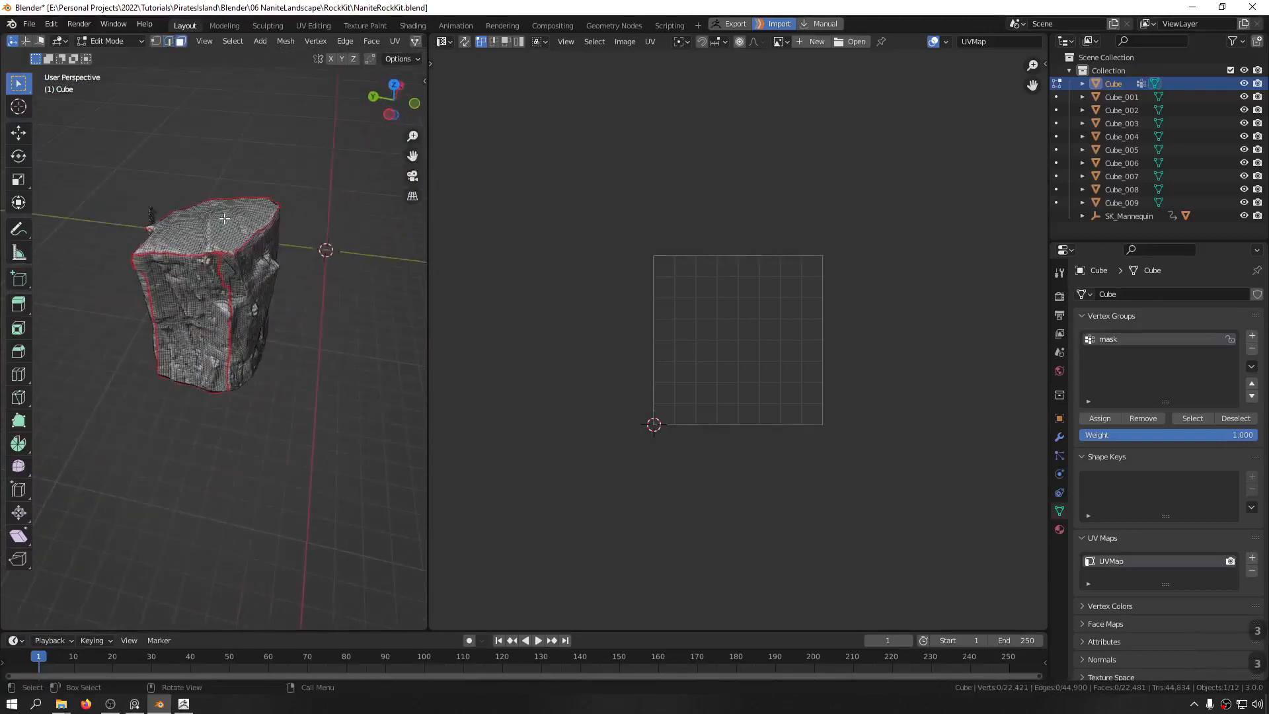
Step: Unwrap the rock's top cap, selected up to its seams, and move its island to the upper left of the UV square
click(225, 218)
key(ctrl+l)
key(u)
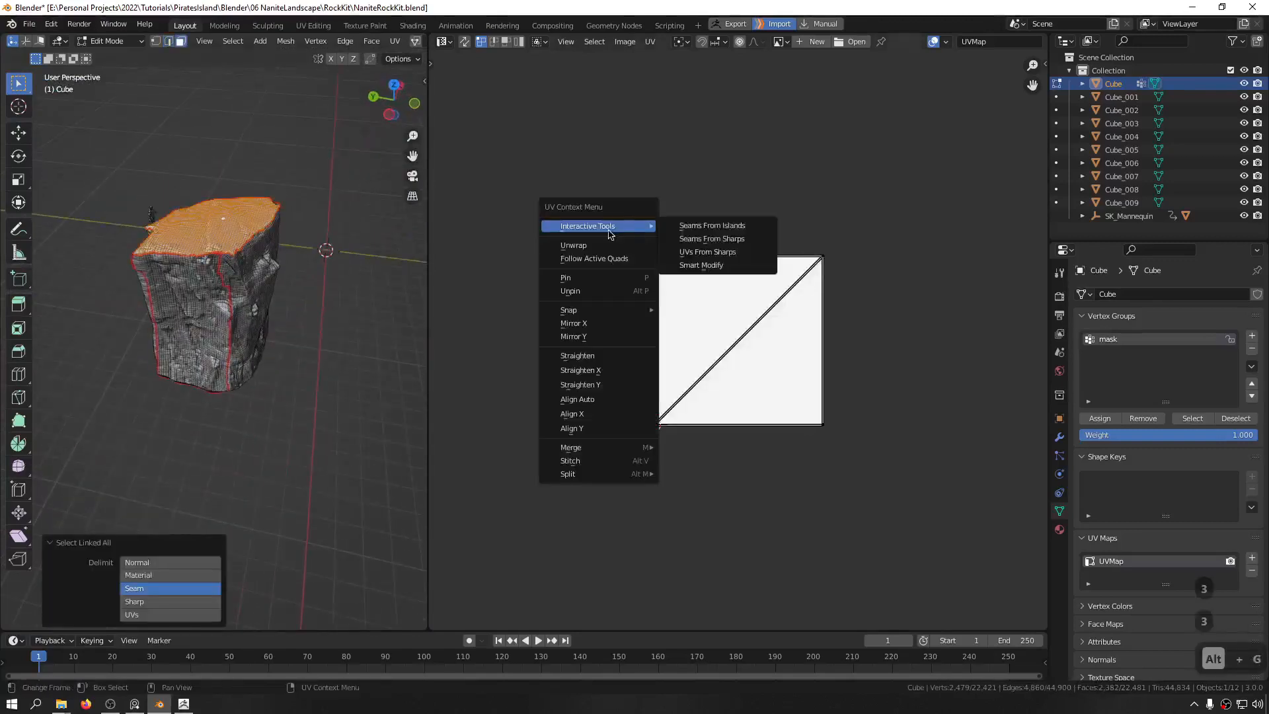
click(608, 244)
key(alt+g)
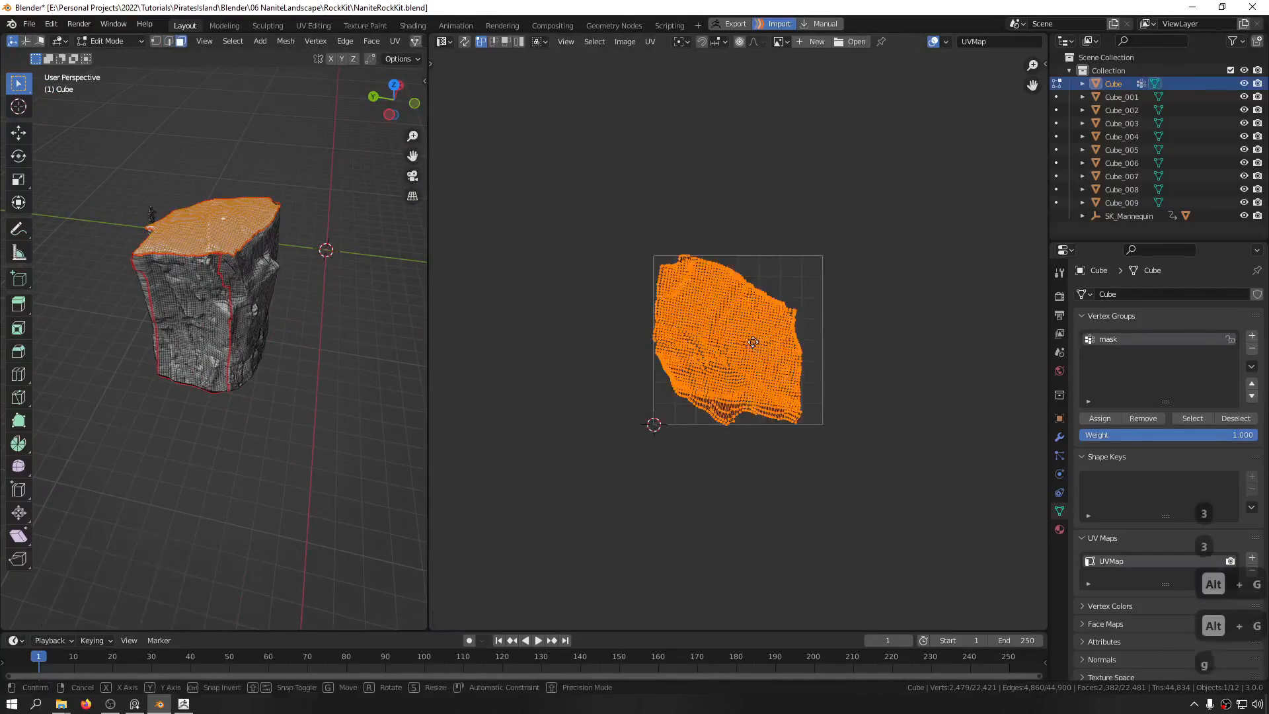
key(g)
click(538, 186)
Step: Unwrap a seam-bounded narrow side of the rock and move its island left of the UV square, below the top cap island
middle_drag(154, 331, 197, 302)
click(197, 302)
key(ctrl+l)
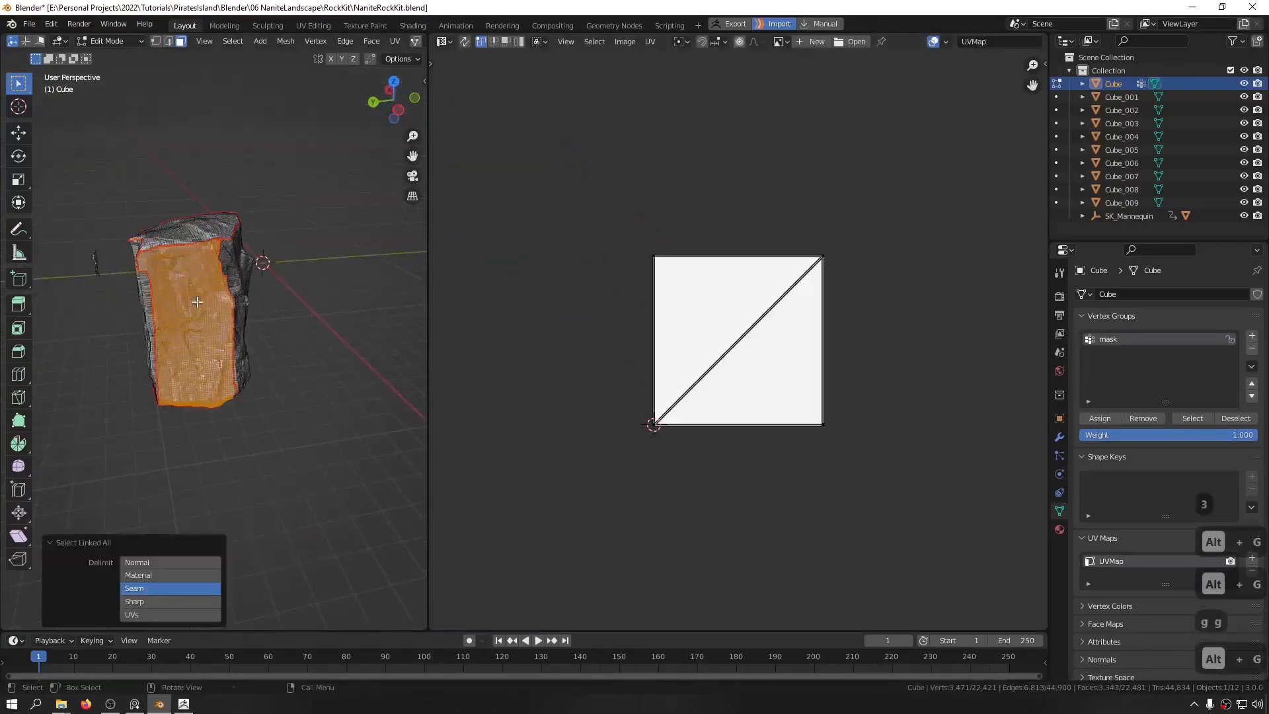
key(u)
click(557, 277)
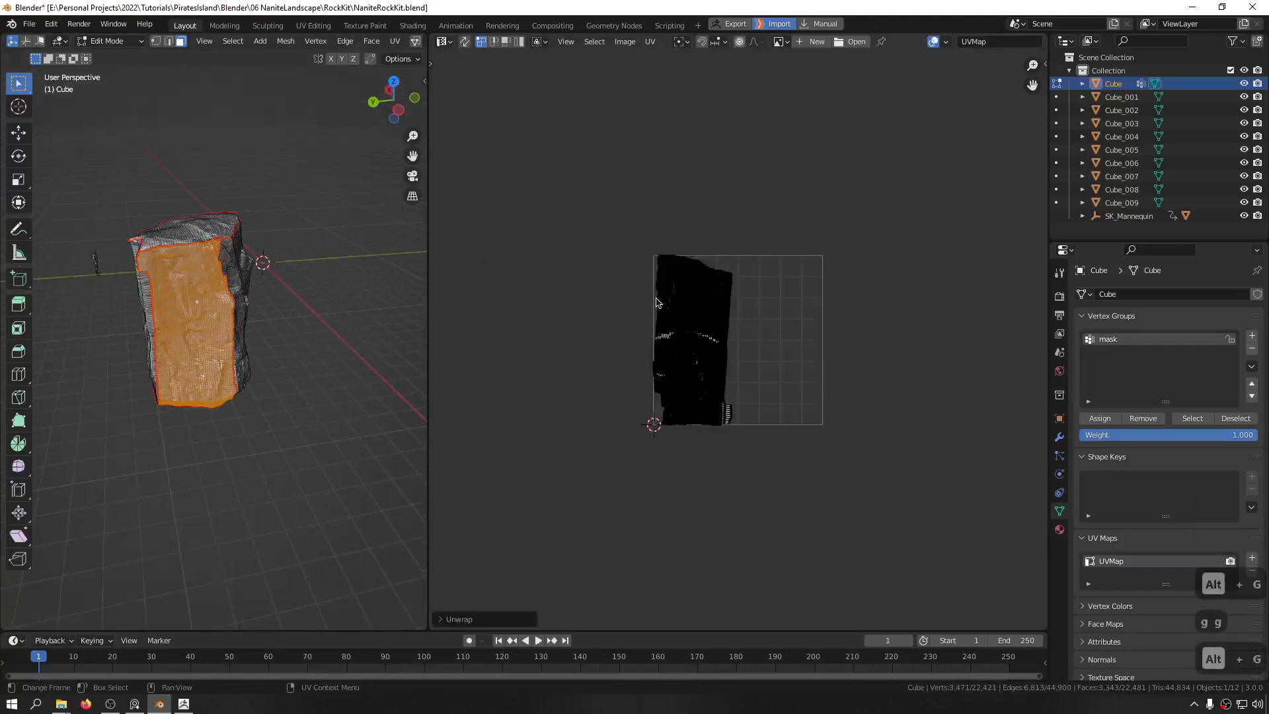
key(alt+g)
key(g)
click(532, 303)
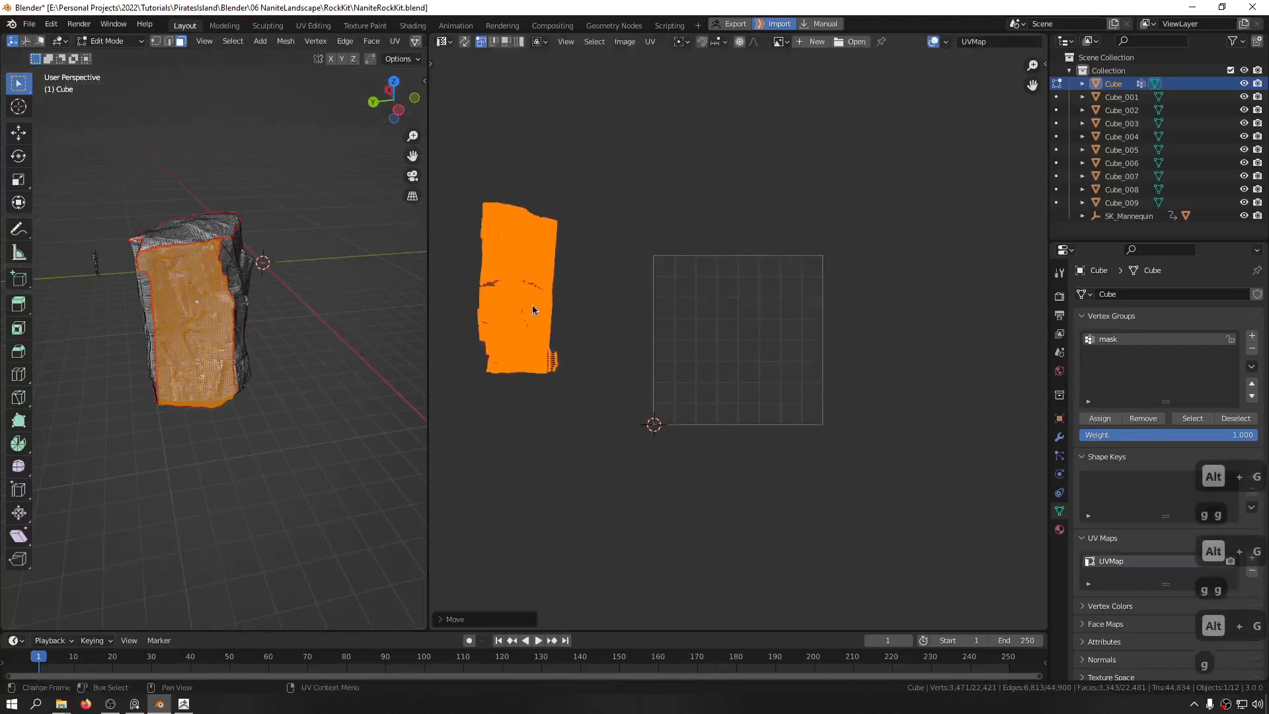
Step: Turn on UV sync selection in the UV editor so that all islands are displayed
key(Tab)
middle_drag(569, 481, 614, 481)
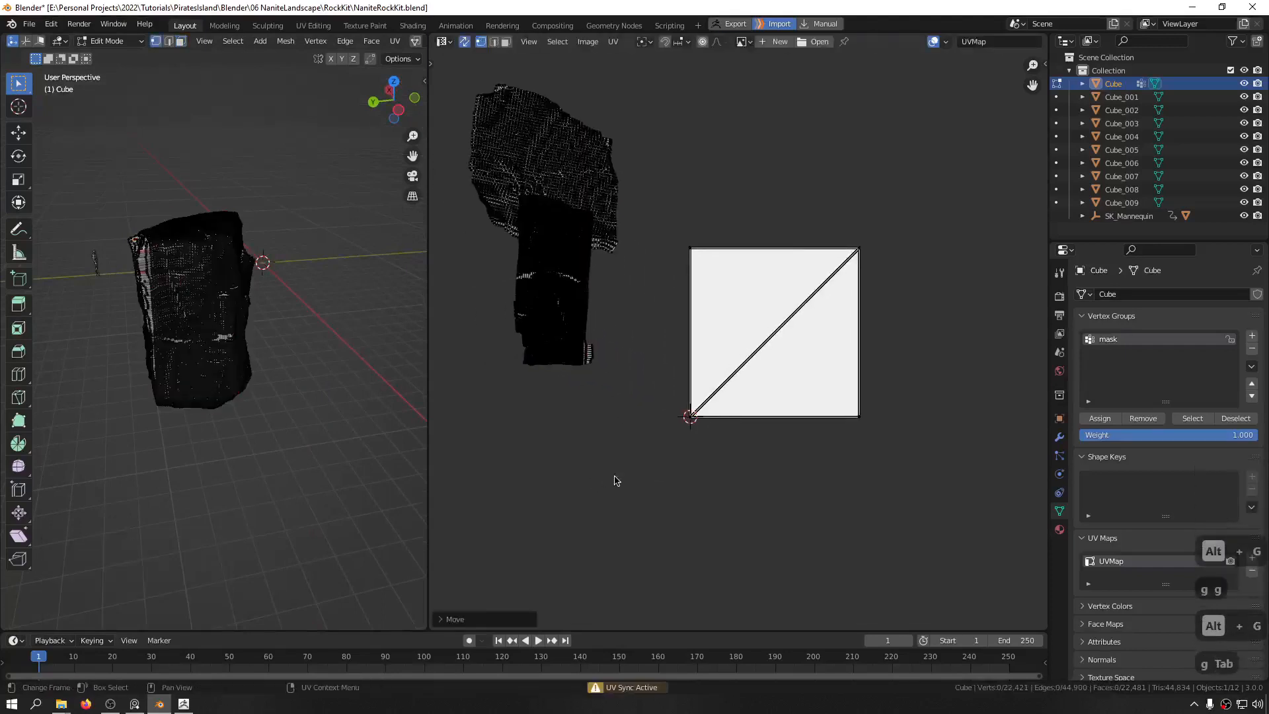
key(KP_Multiply)
key(KP_Multiply)
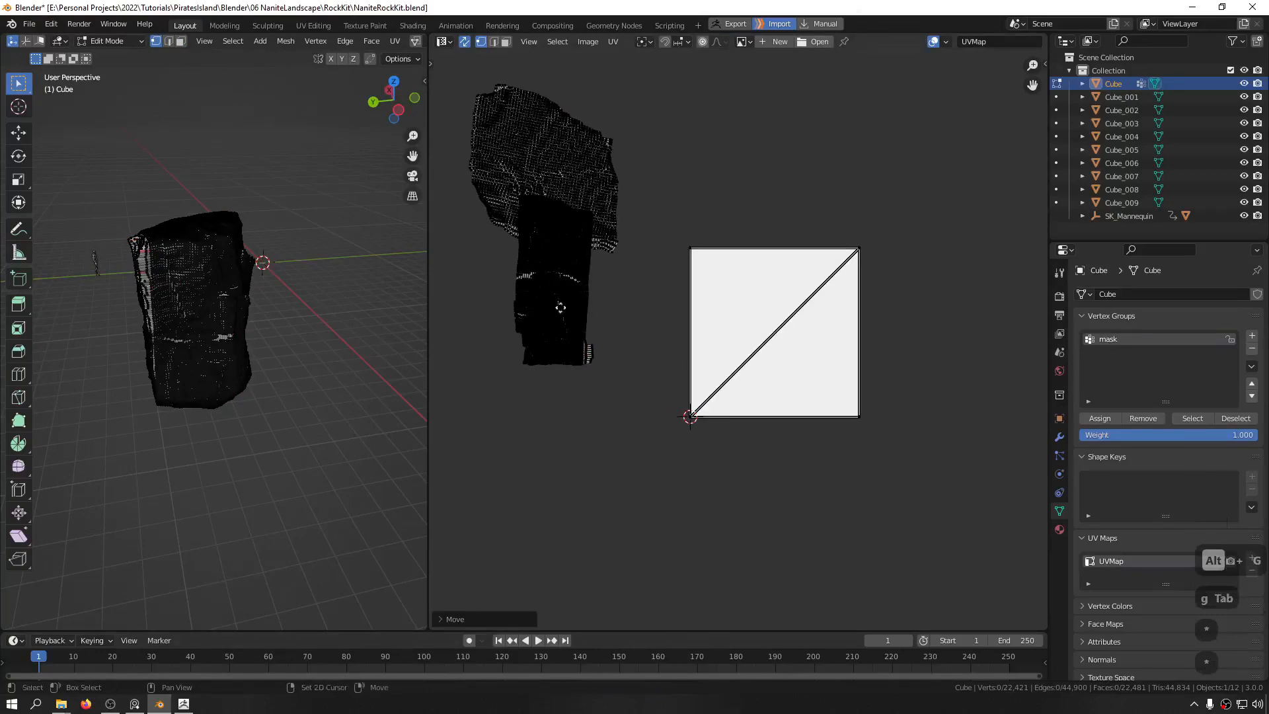
middle_drag(560, 307, 708, 322)
Step: Unwrap the next seam-bounded side of the rock and move its island left of the two existing islands
middle_drag(252, 368, 210, 333)
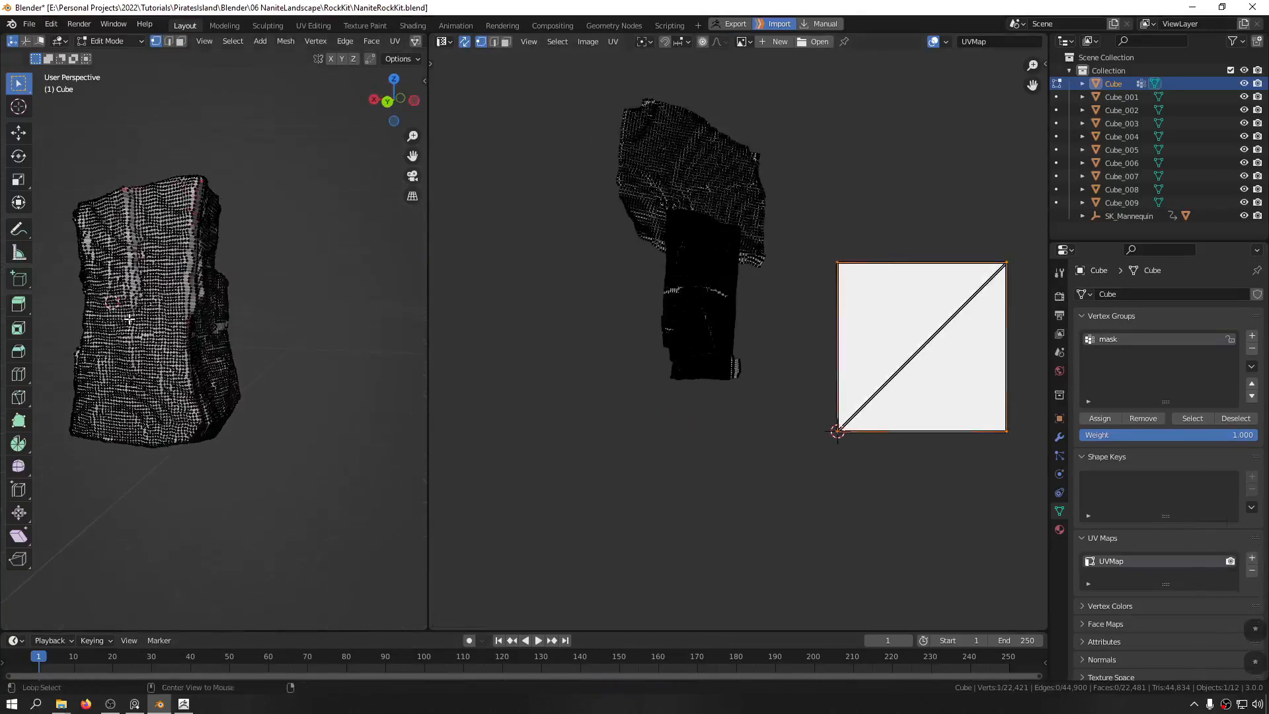
key(ctrl+l)
middle_drag(129, 319, 590, 387)
click(149, 587)
key(3)
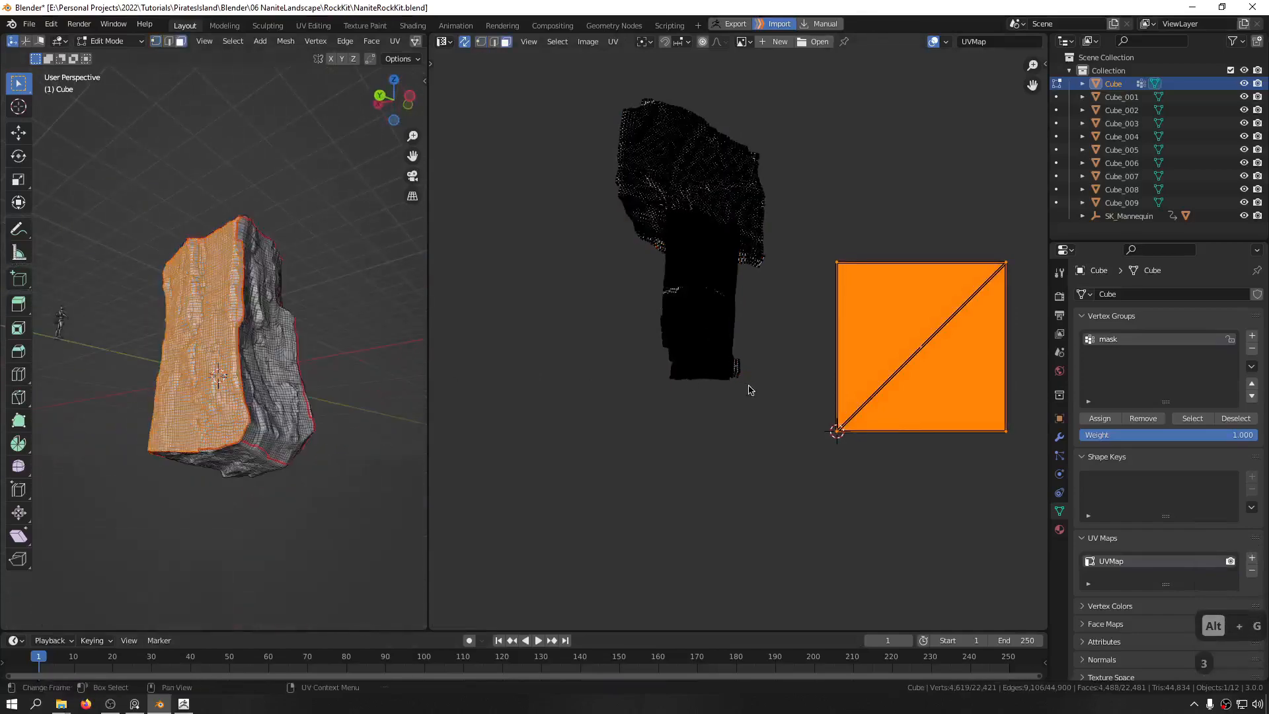
middle_drag(751, 391, 712, 423)
right_click(784, 207)
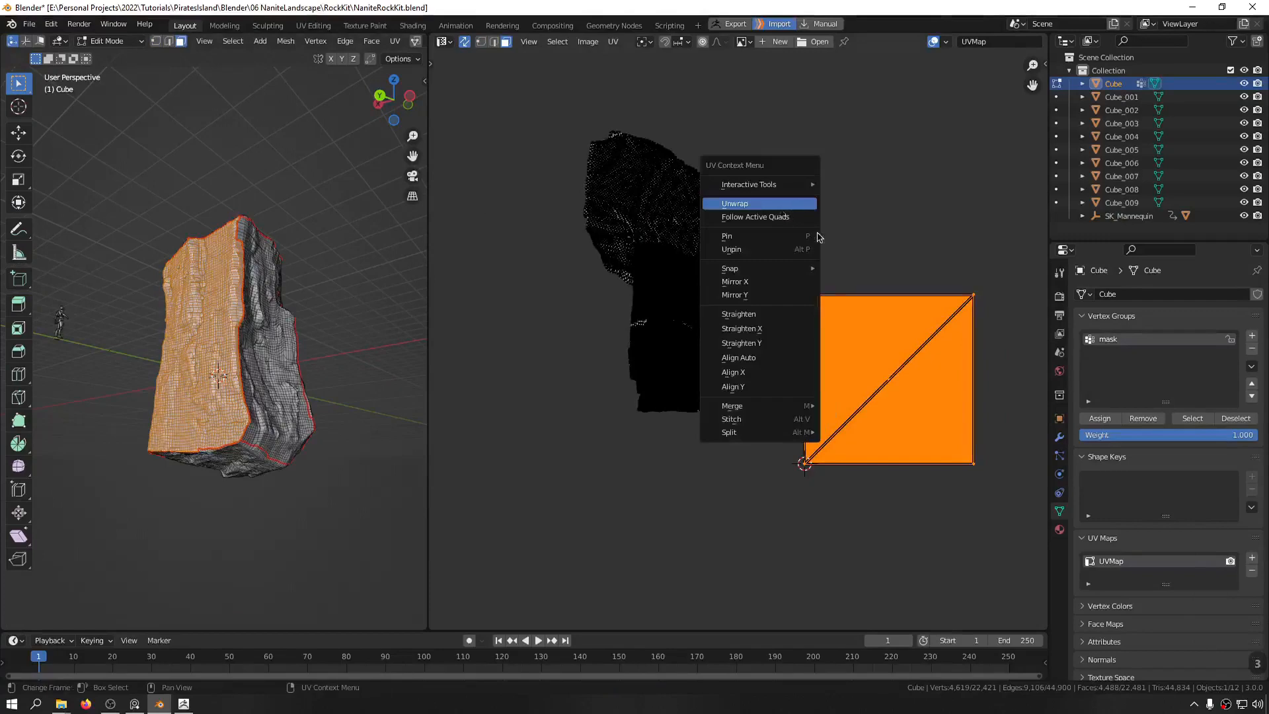
key(Return)
key(g)
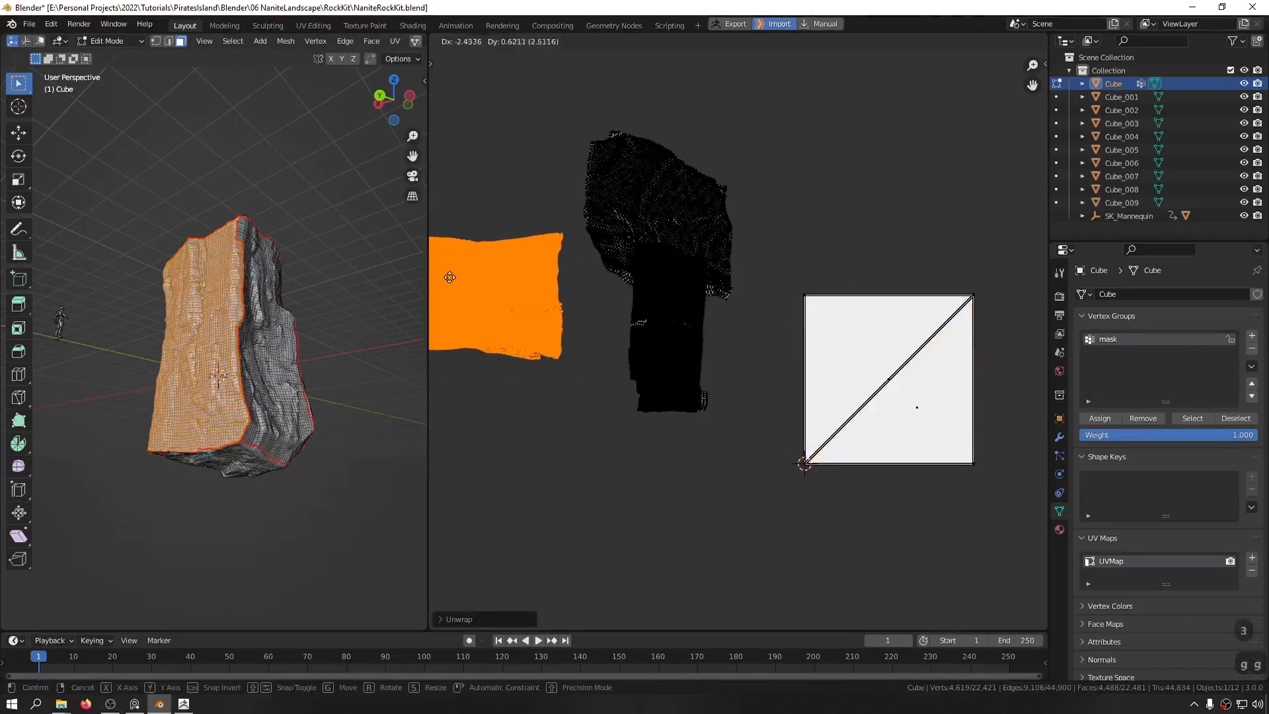
click(446, 277)
Step: Unwrap the seam-bounded base of the rock and move its island to the lower left of the other islands
middle_drag(300, 375, 328, 324)
click(280, 473)
key(alt+g)
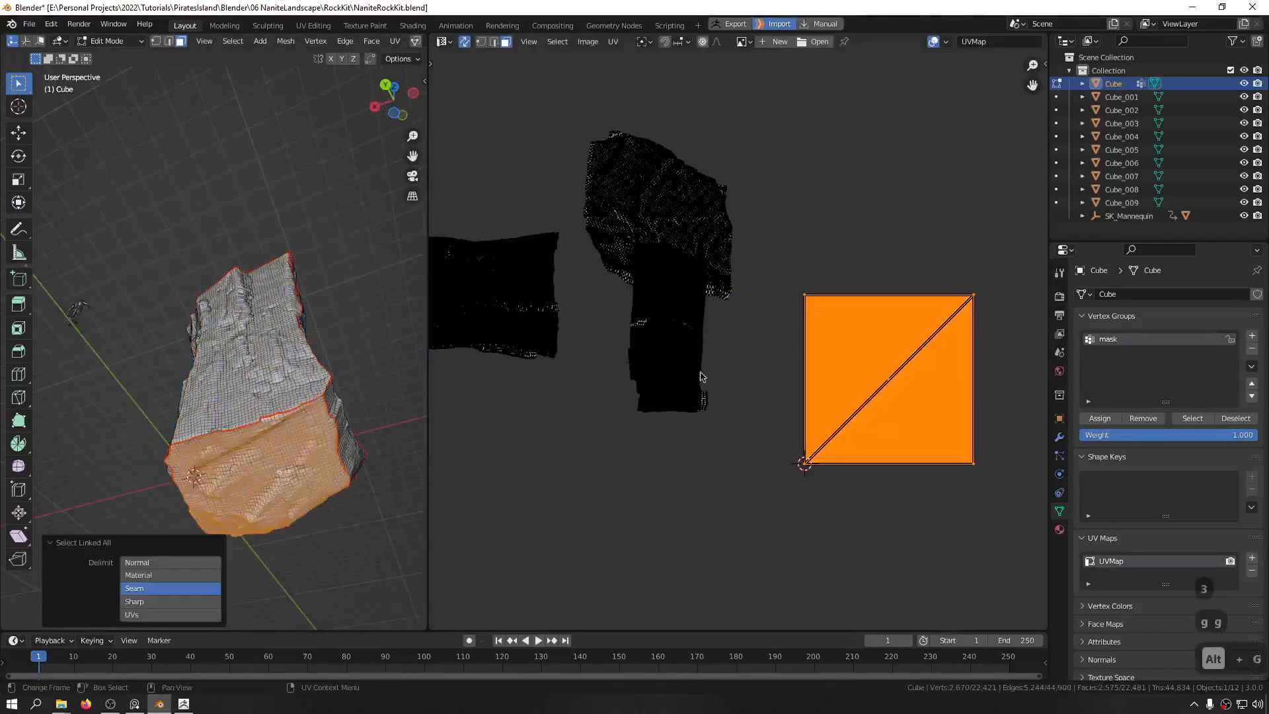
right_click(873, 303)
key(Return)
click(884, 364)
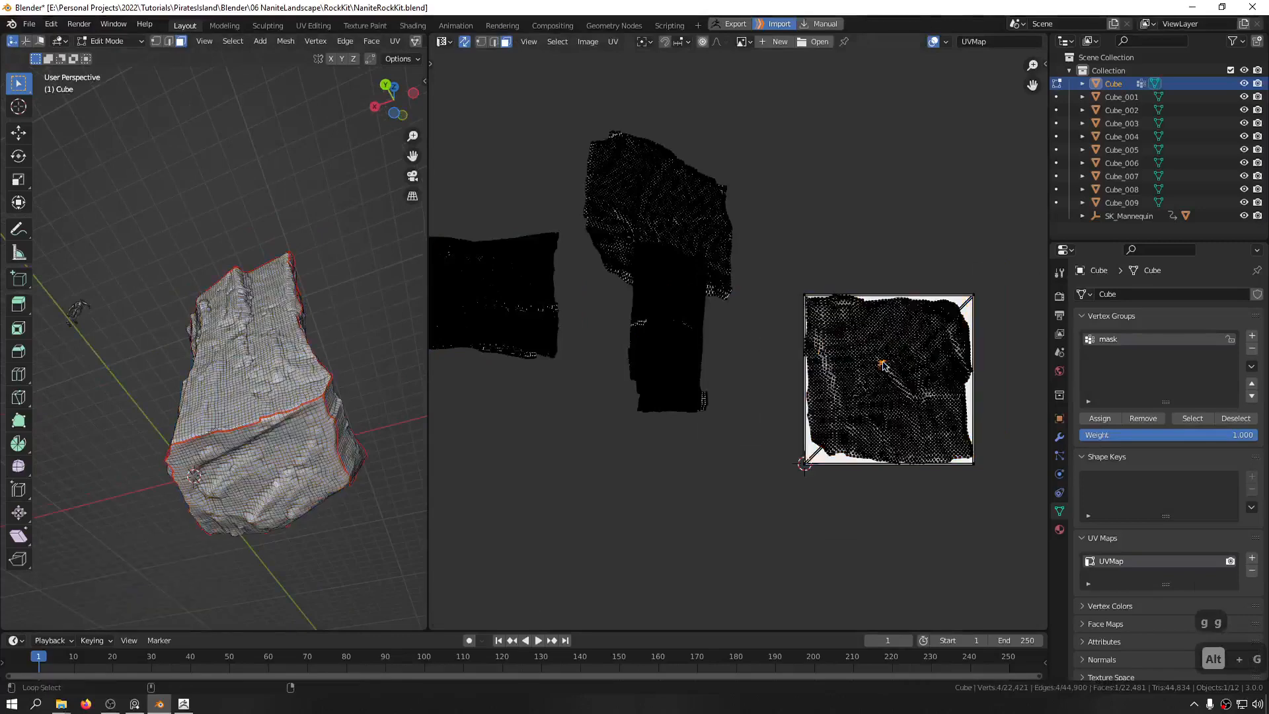
key(alt+g)
key(g)
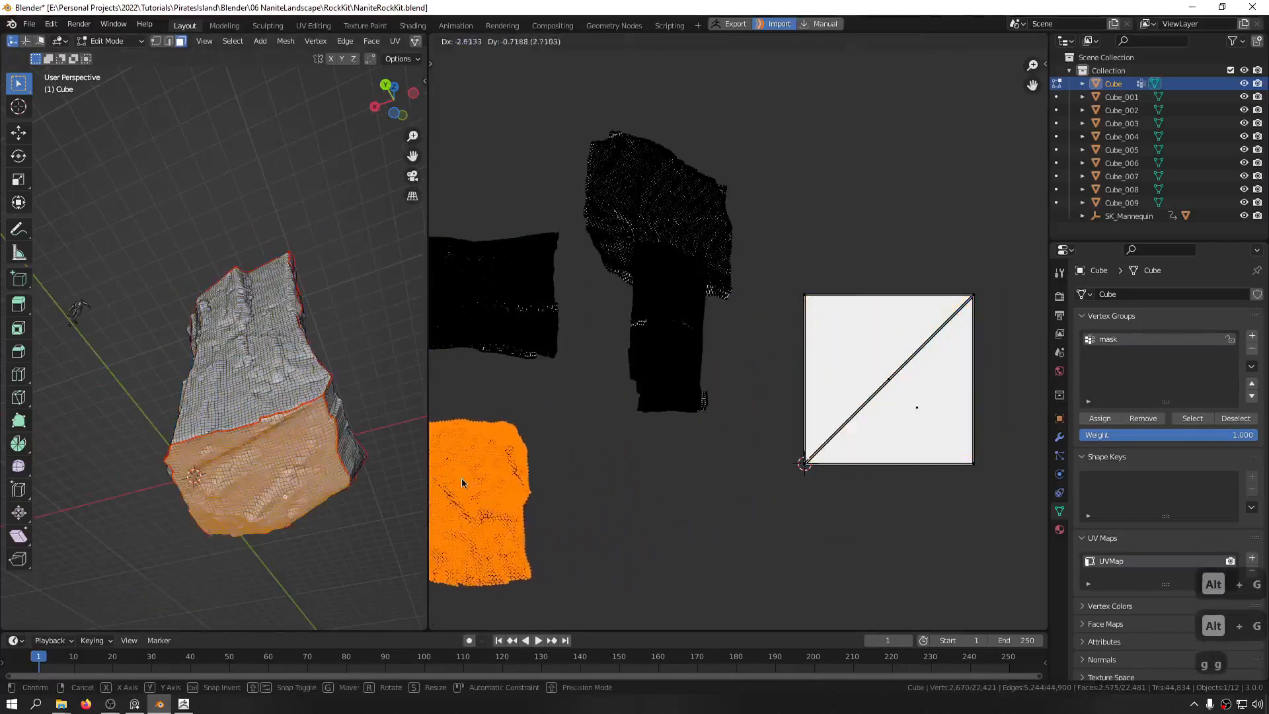
click(464, 483)
Step: Unwrap another seam-bounded side of the rock and move its island to the upper left, above the other islands
middle_drag(549, 441, 700, 394)
middle_drag(233, 349, 404, 424)
click(86, 288)
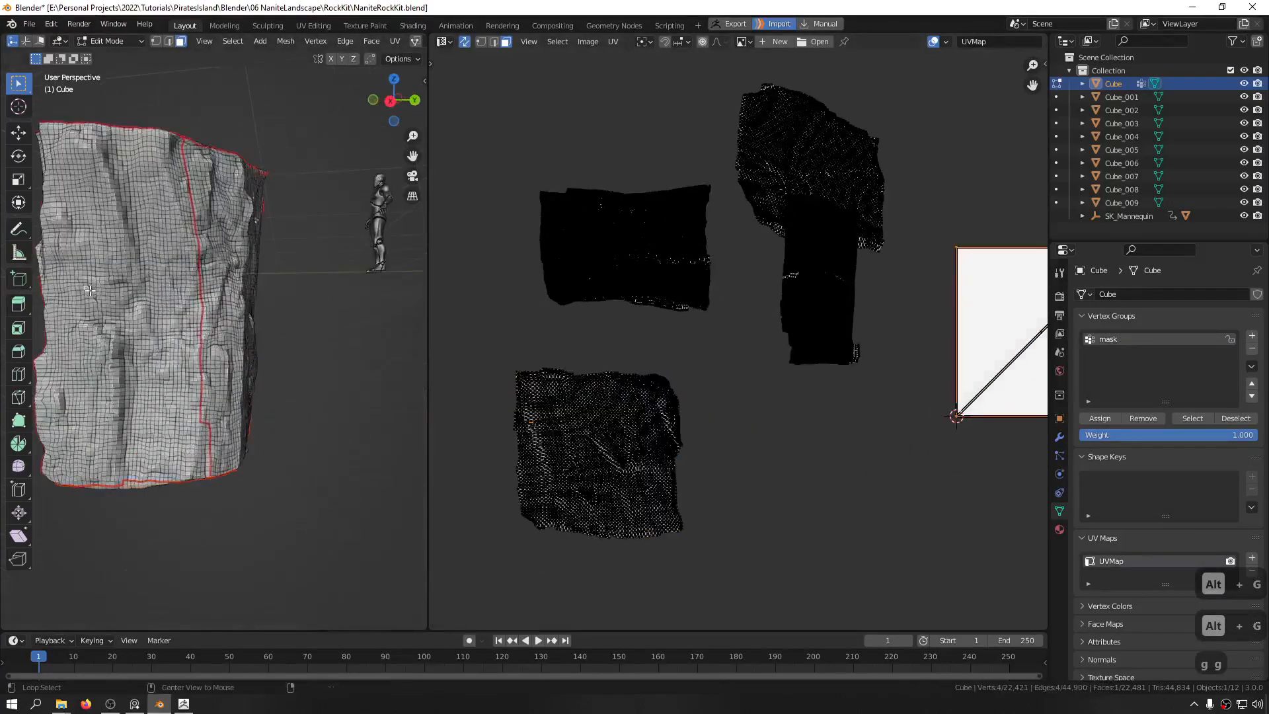
key(alt+g)
middle_drag(707, 408, 524, 475)
key(u)
key(Return)
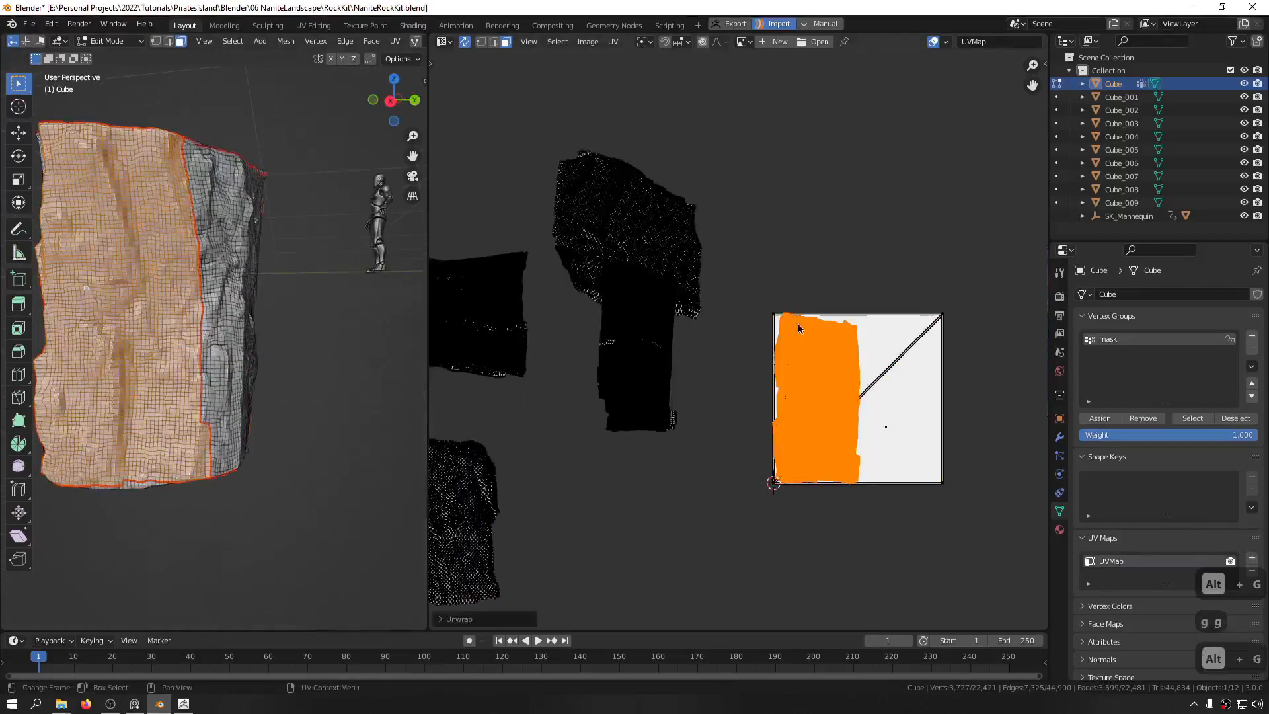
key(g)
click(479, 113)
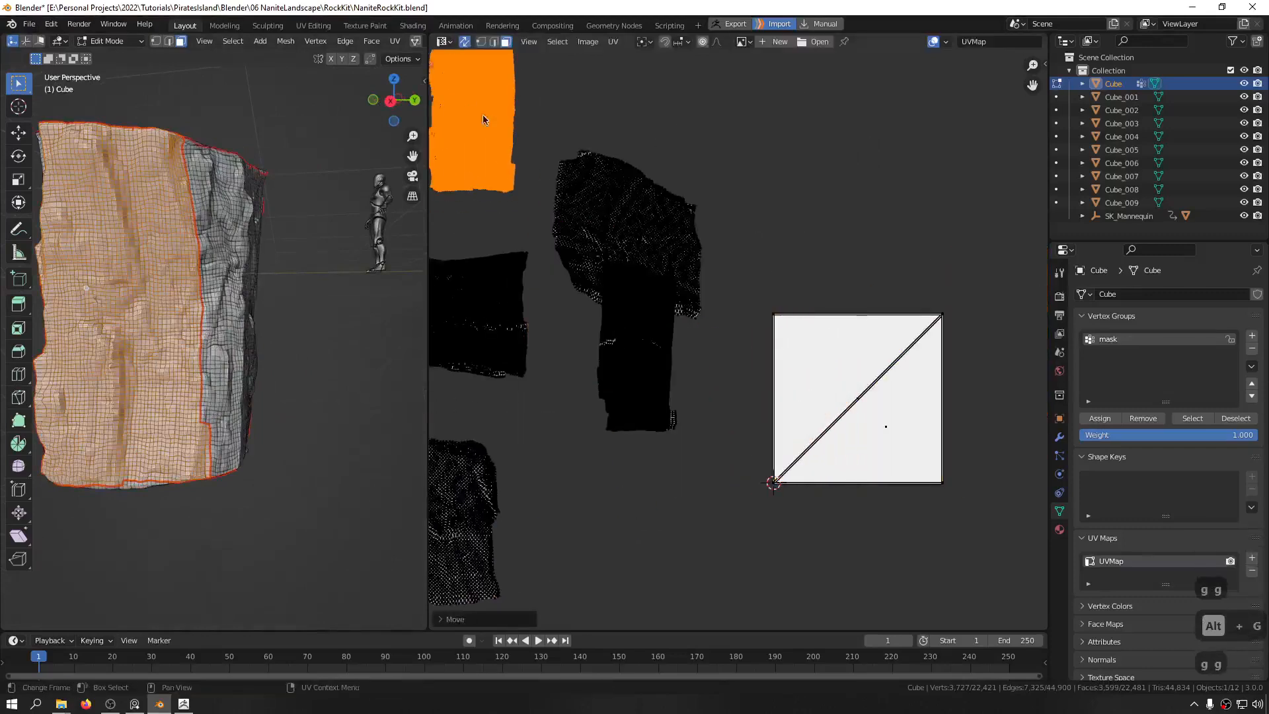
Step: Unwrap the last large side of the rock, selected up to its seams, and move its island above the UV square
middle_drag(484, 119, 709, 113)
middle_drag(198, 285, 181, 345)
middle_drag(280, 269, 349, 245)
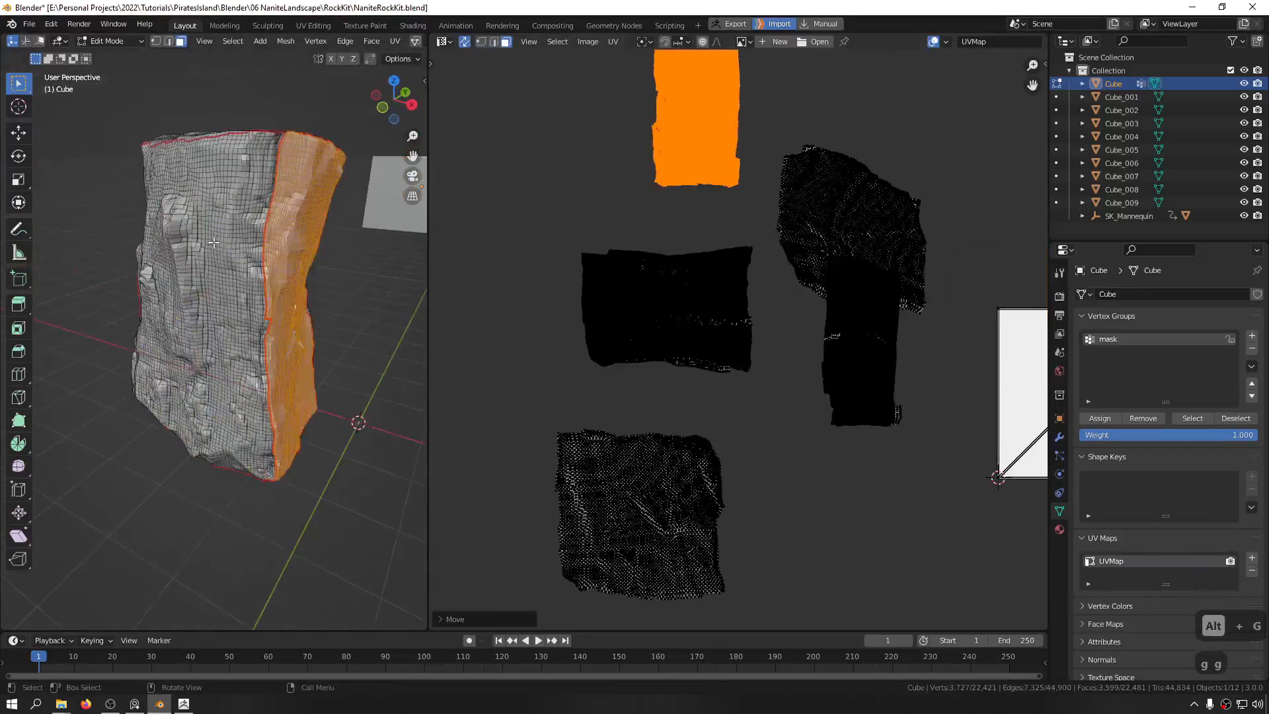
click(212, 242)
key(ctrl+l)
middle_drag(774, 301, 621, 267)
right_click(804, 217)
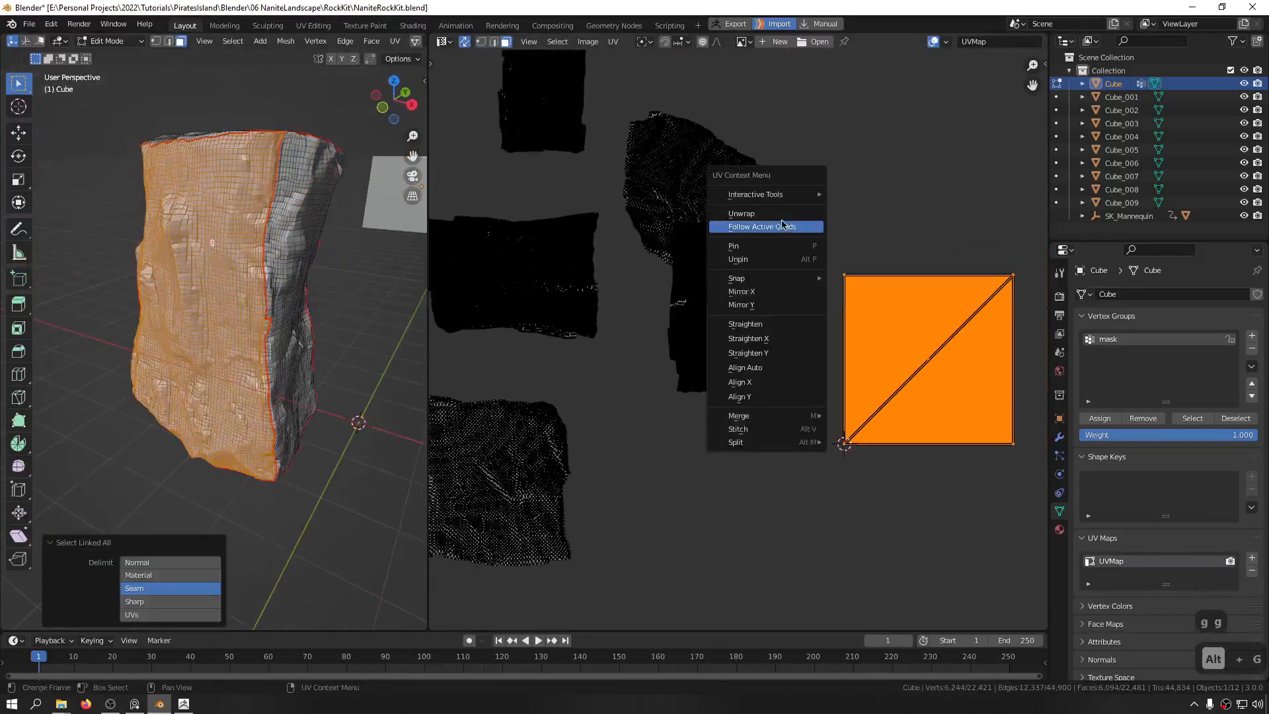
click(742, 214)
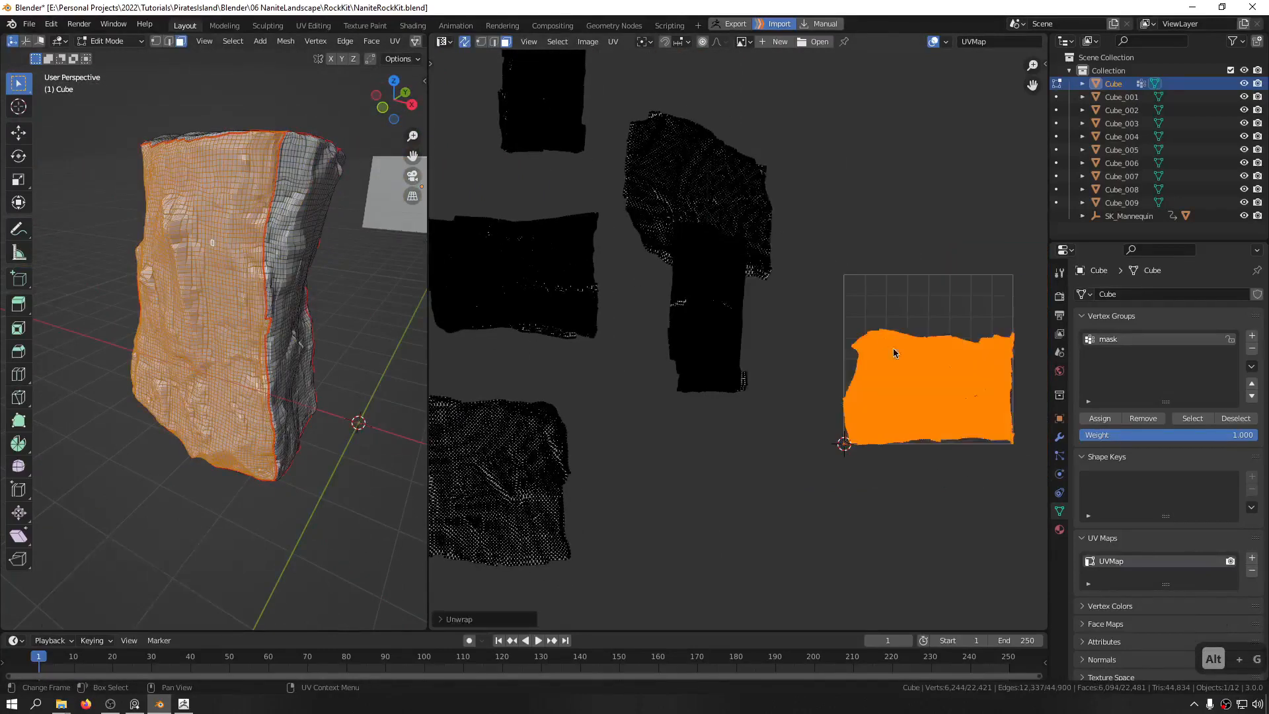
key(g)
key(g)
click(787, 221)
scroll(786, 221, down, 3)
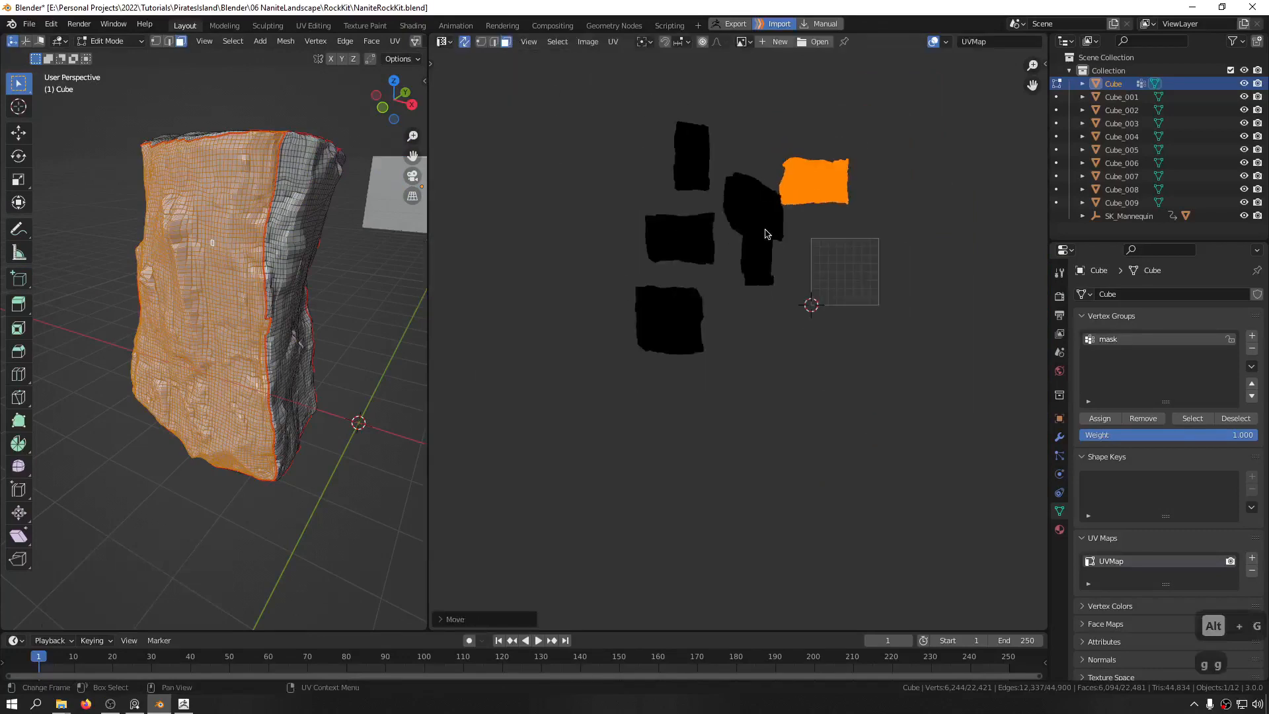
Step: Open the UV-Packer settings in the UV editor
key(KP_Multiply)
key(KP_Multiply)
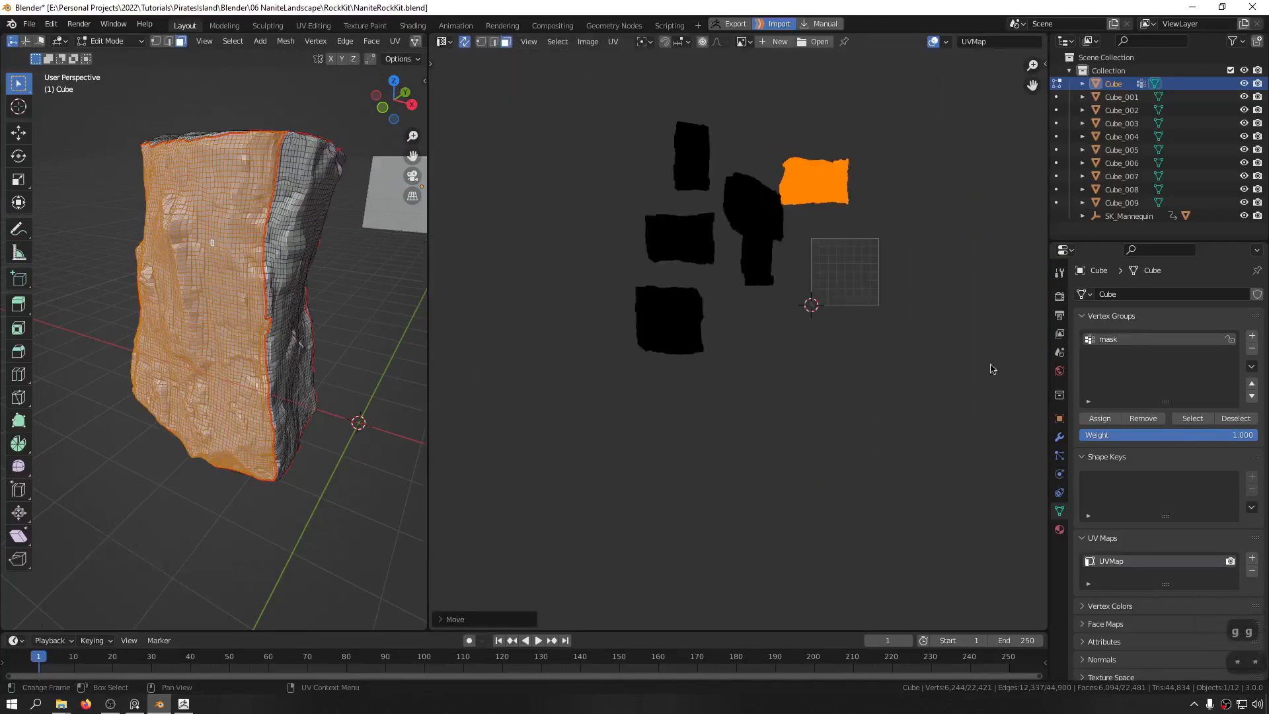
key(n)
click(1039, 404)
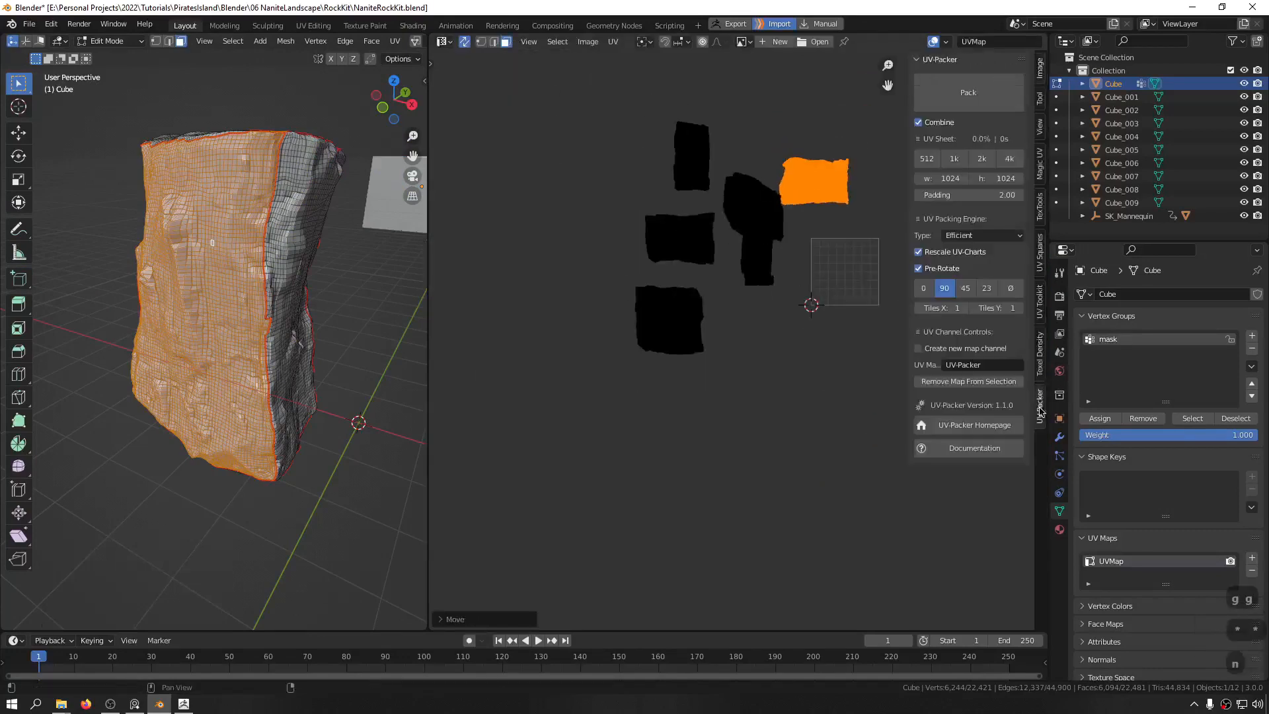
Step: Set the UV-Packer padding to 1 and the engine type to High Quality, and pack the rock's UV islands
double_click(991, 194)
text(1)
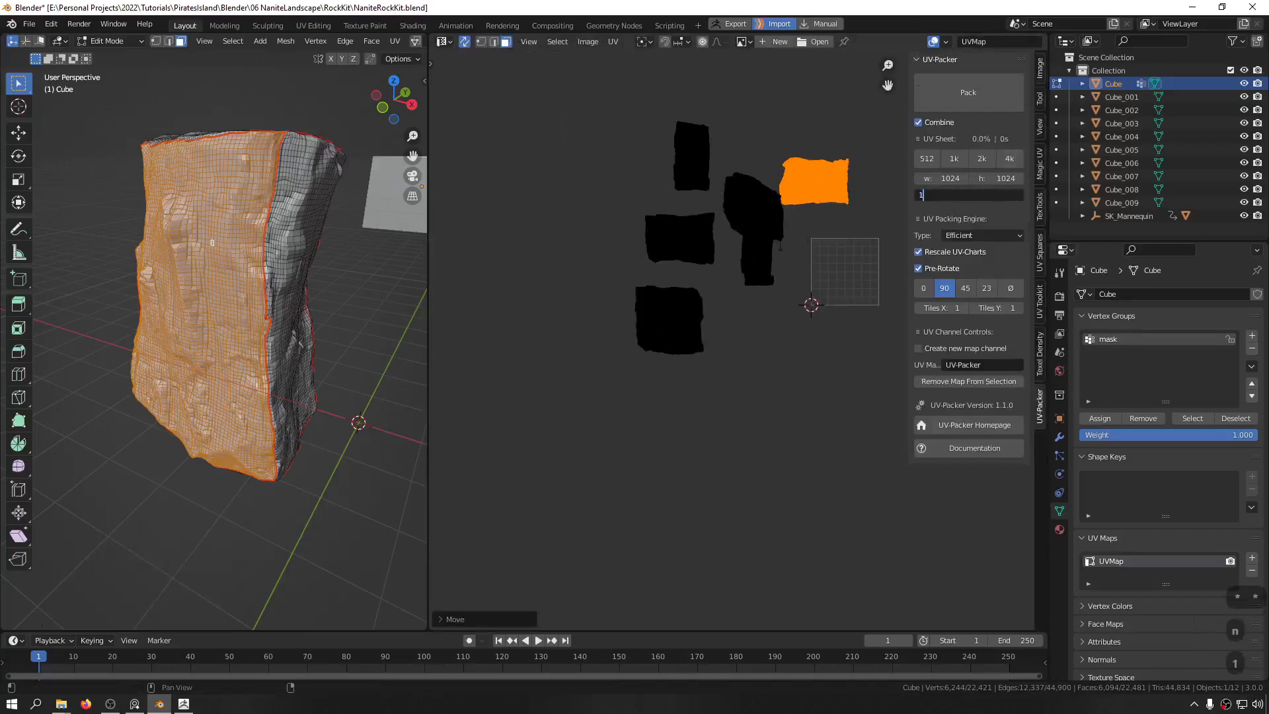
key(Return)
click(983, 235)
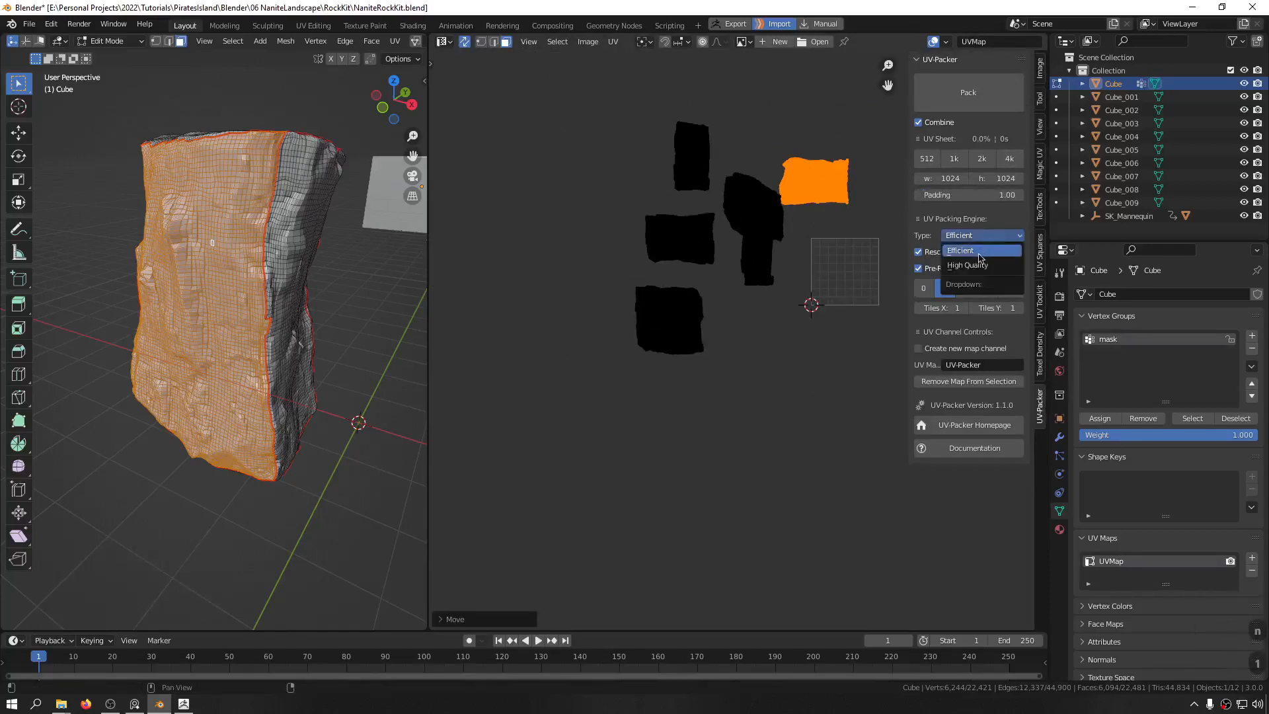
click(971, 257)
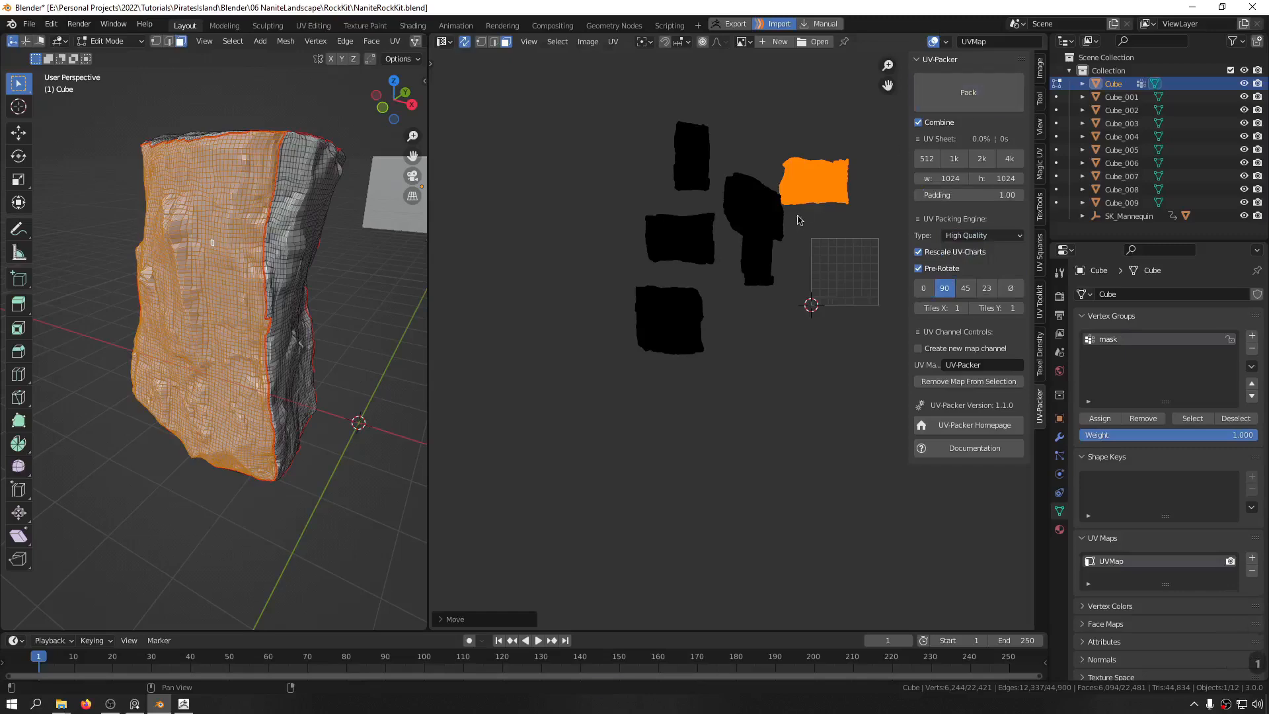
middle_drag(831, 283, 732, 291)
scroll(747, 288, up, 11)
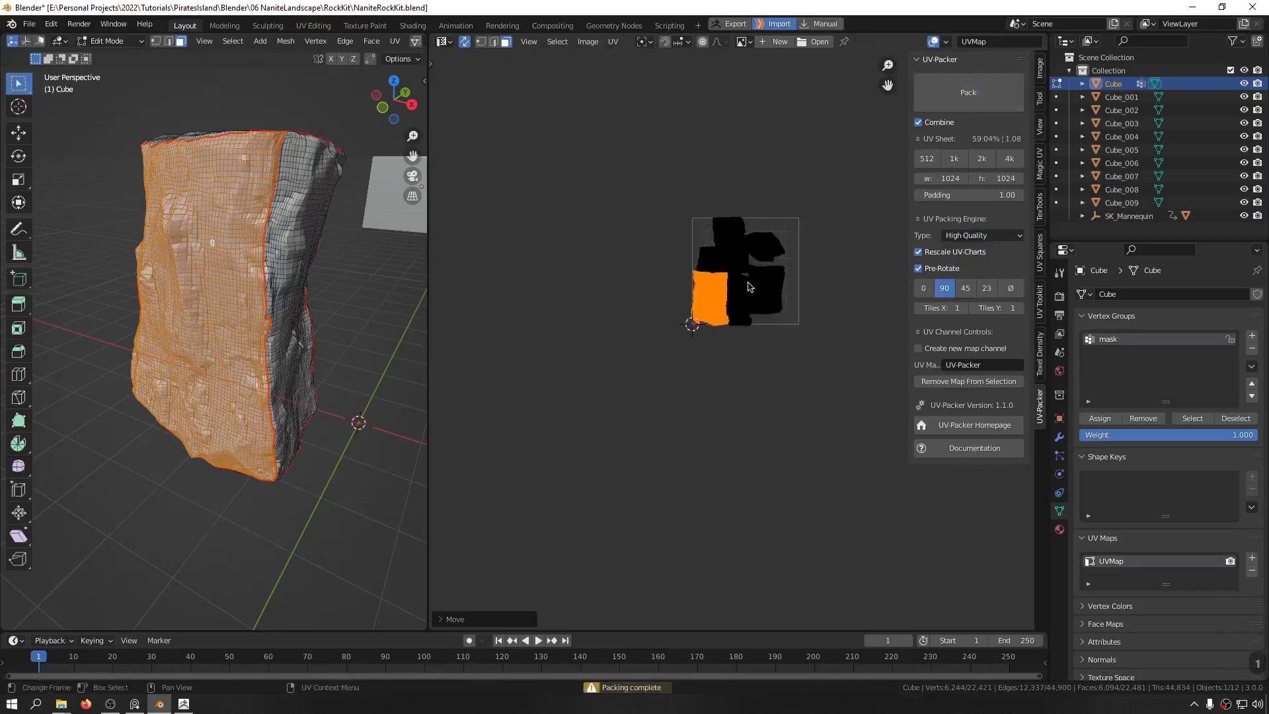
scroll(686, 278, down, 5)
scroll(688, 278, up, 4)
middle_drag(642, 317, 672, 350)
scroll(654, 329, down, 4)
middle_drag(188, 219, 203, 215)
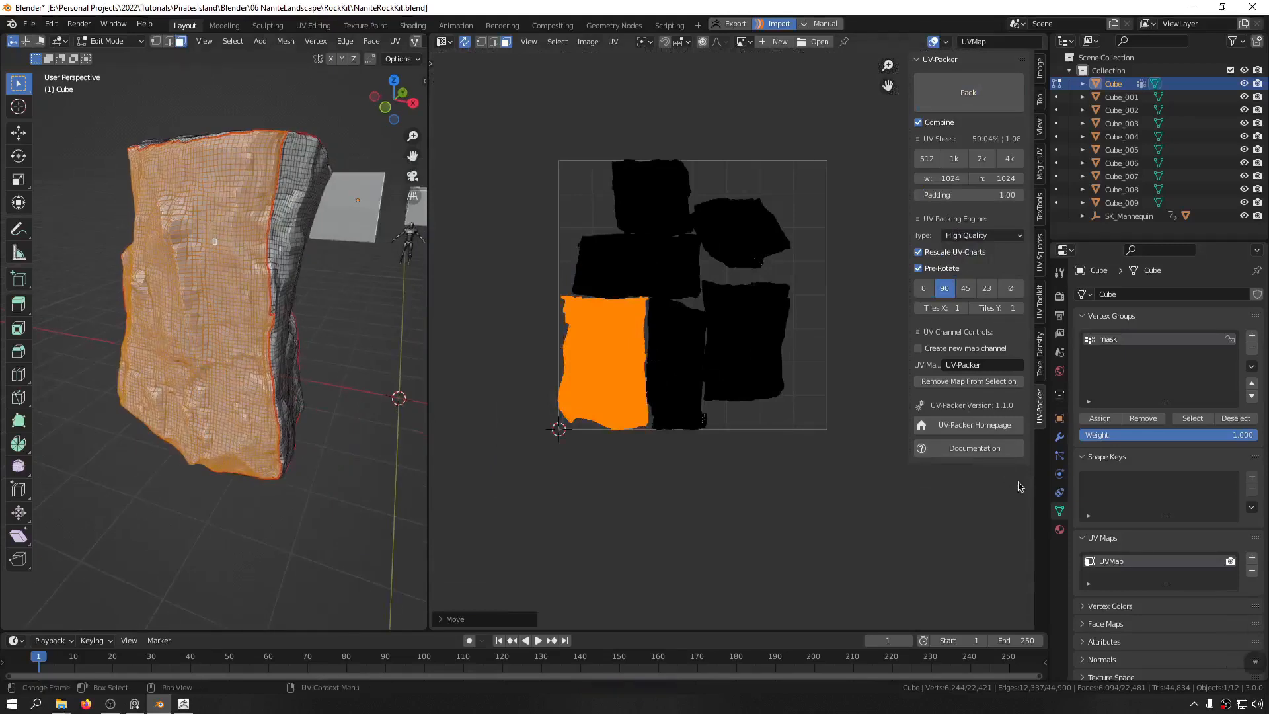
middle_drag(719, 376, 738, 423)
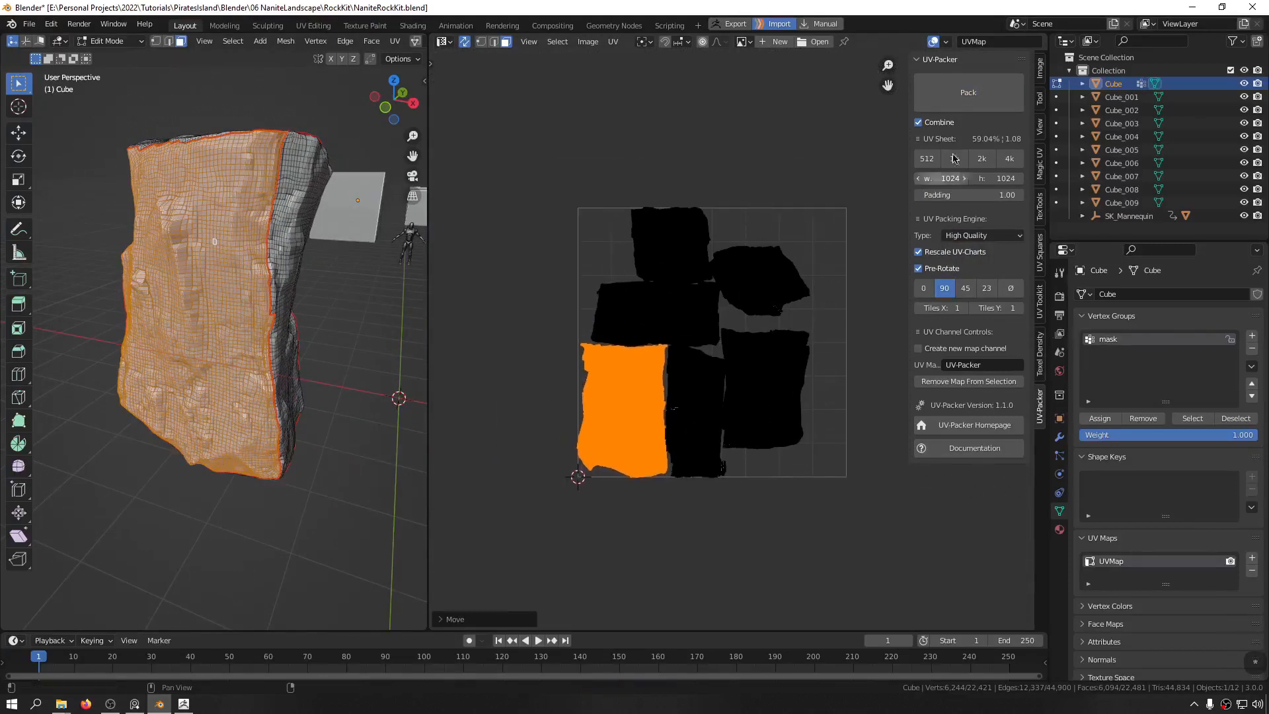
Step: Try repacking the islands with the pre-rotation angle set to 45 and inspect the spacing between them
click(998, 93)
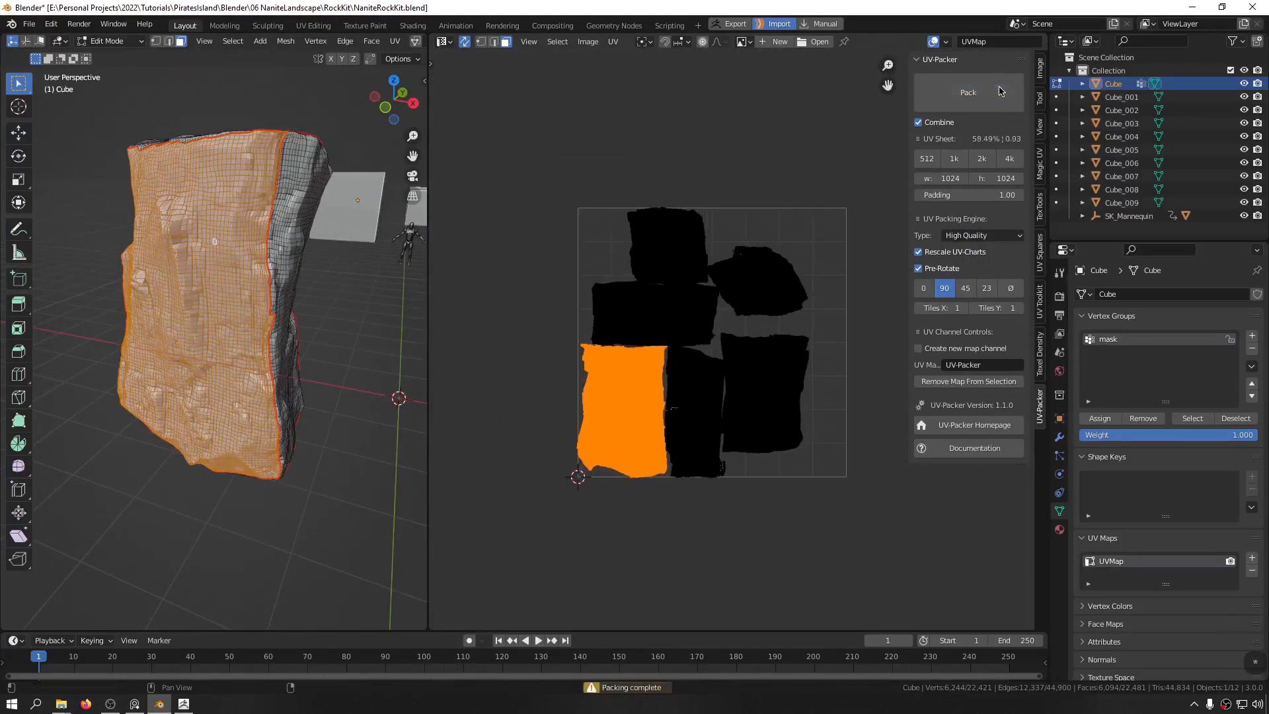
key(alt+a)
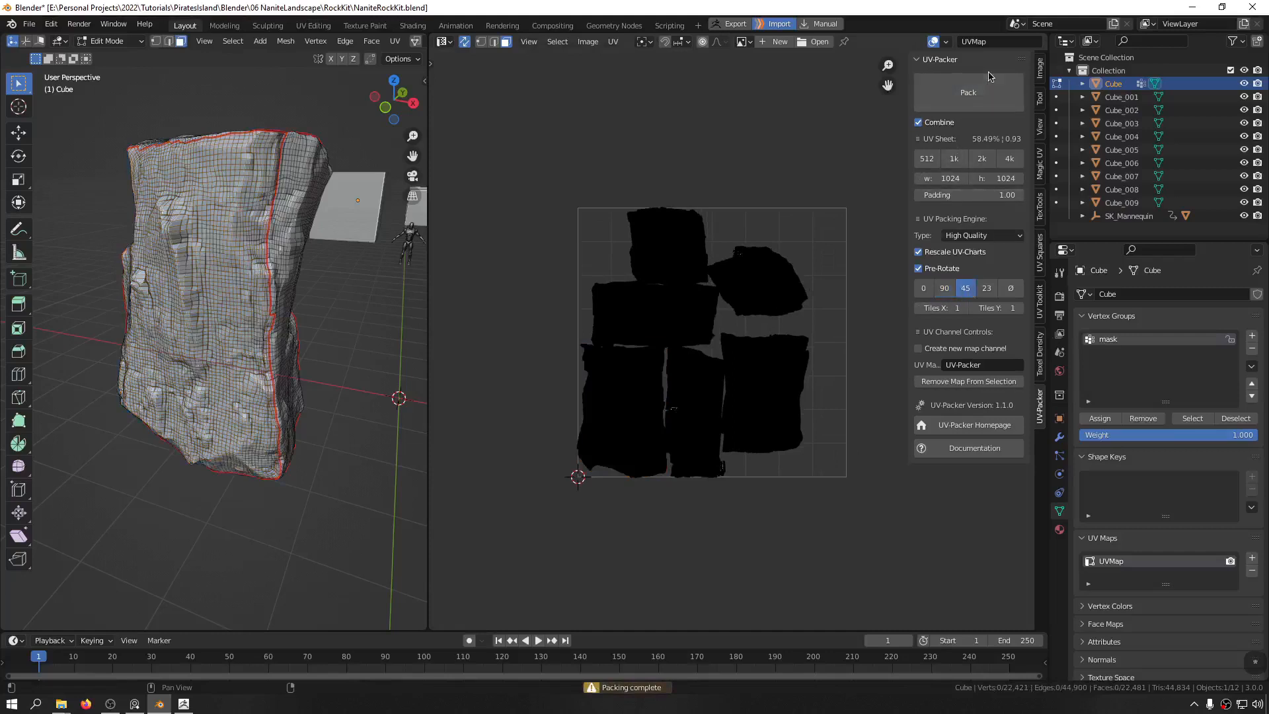
click(996, 90)
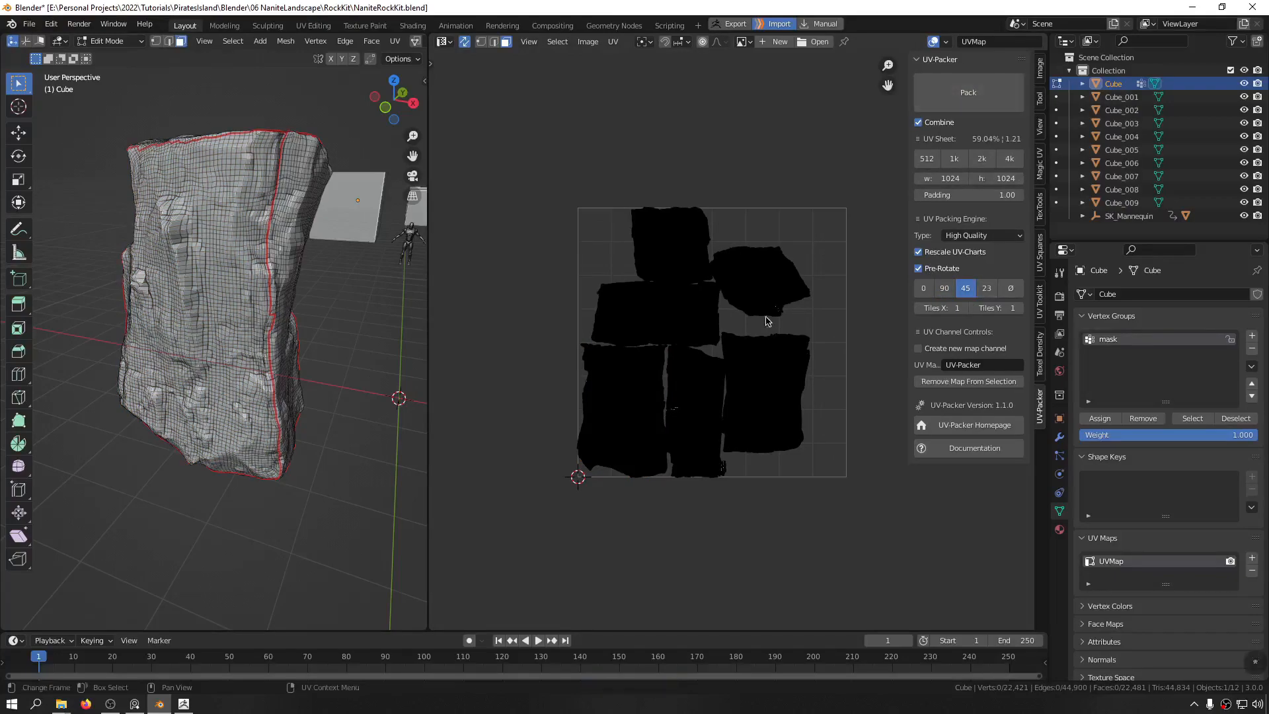
scroll(638, 379, up, 9)
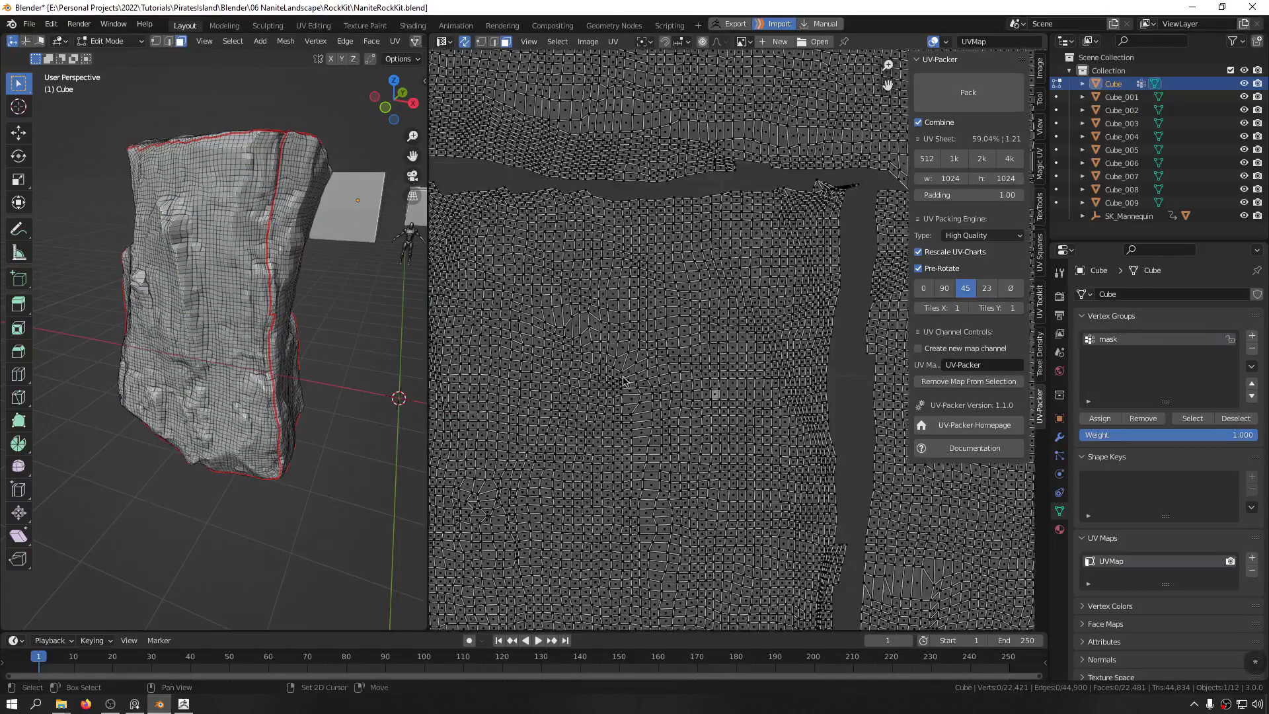
scroll(779, 366, up, 6)
scroll(728, 369, down, 12)
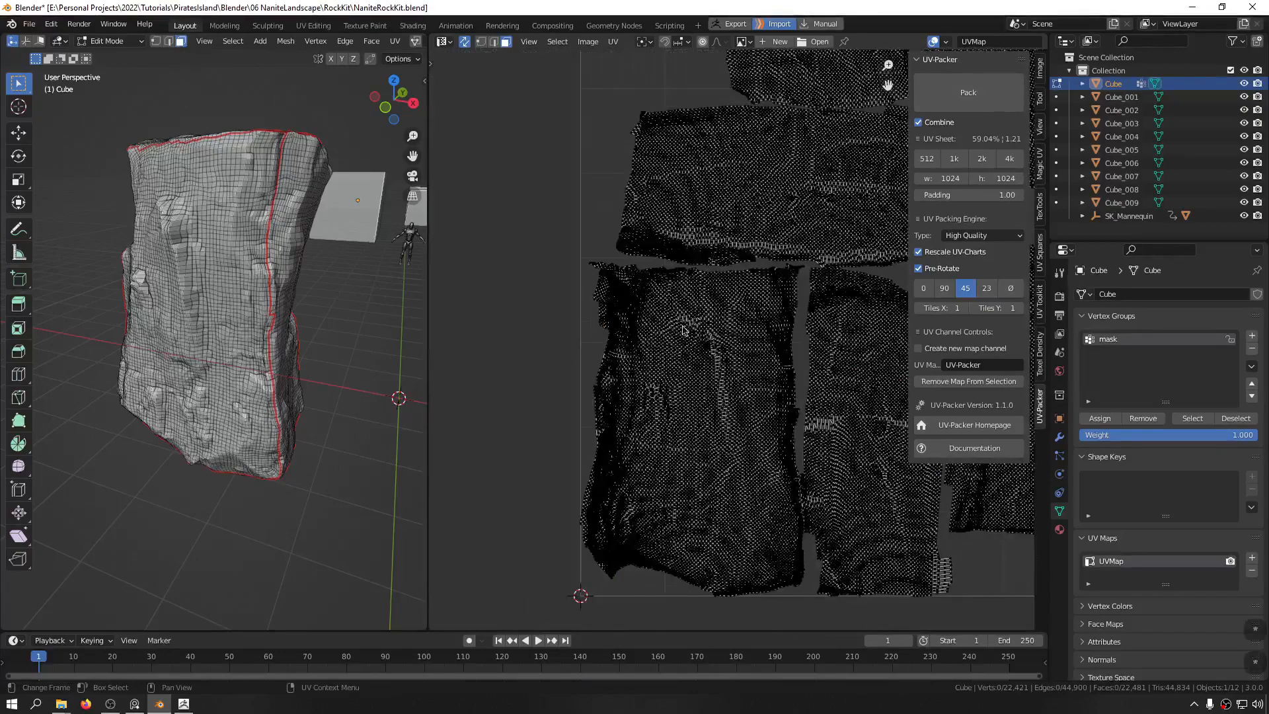
scroll(687, 330, down, 2)
middle_drag(787, 289, 712, 366)
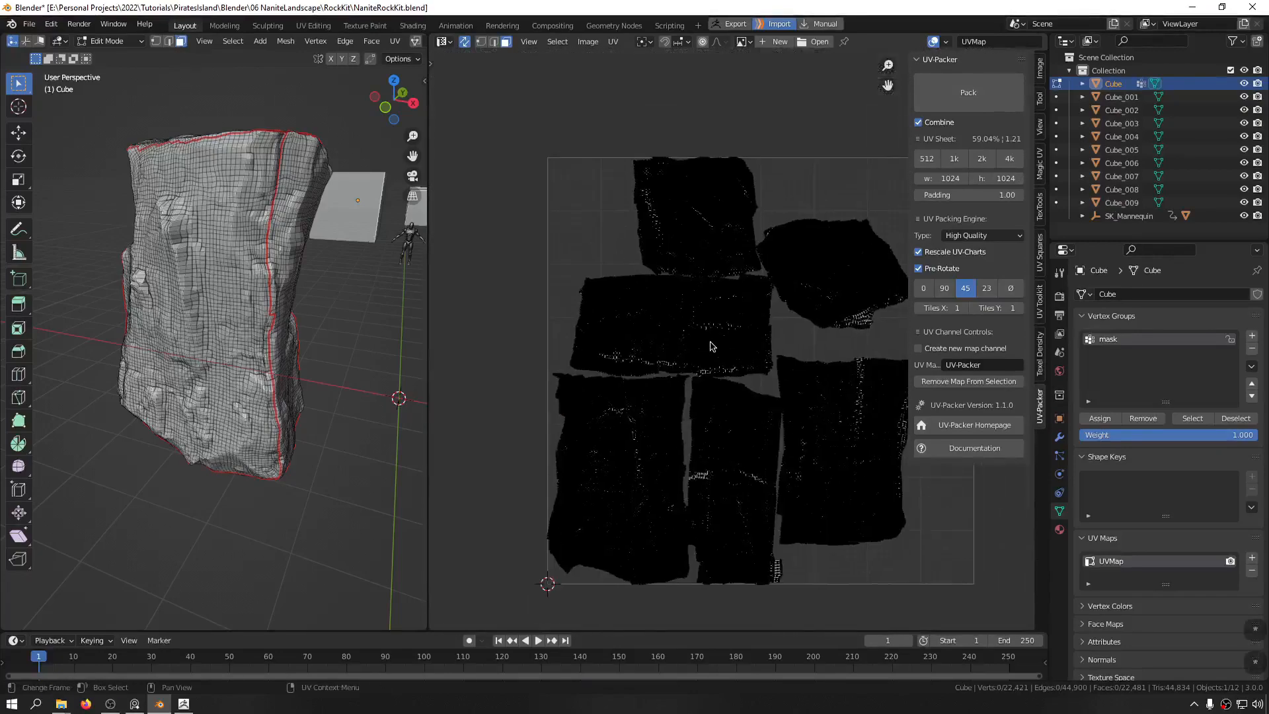
Step: Rotate the horizontal side island by 90 degrees so it stands upright and move it outside the UV square, beside the other islands
alt+click(707, 343)
key(r)
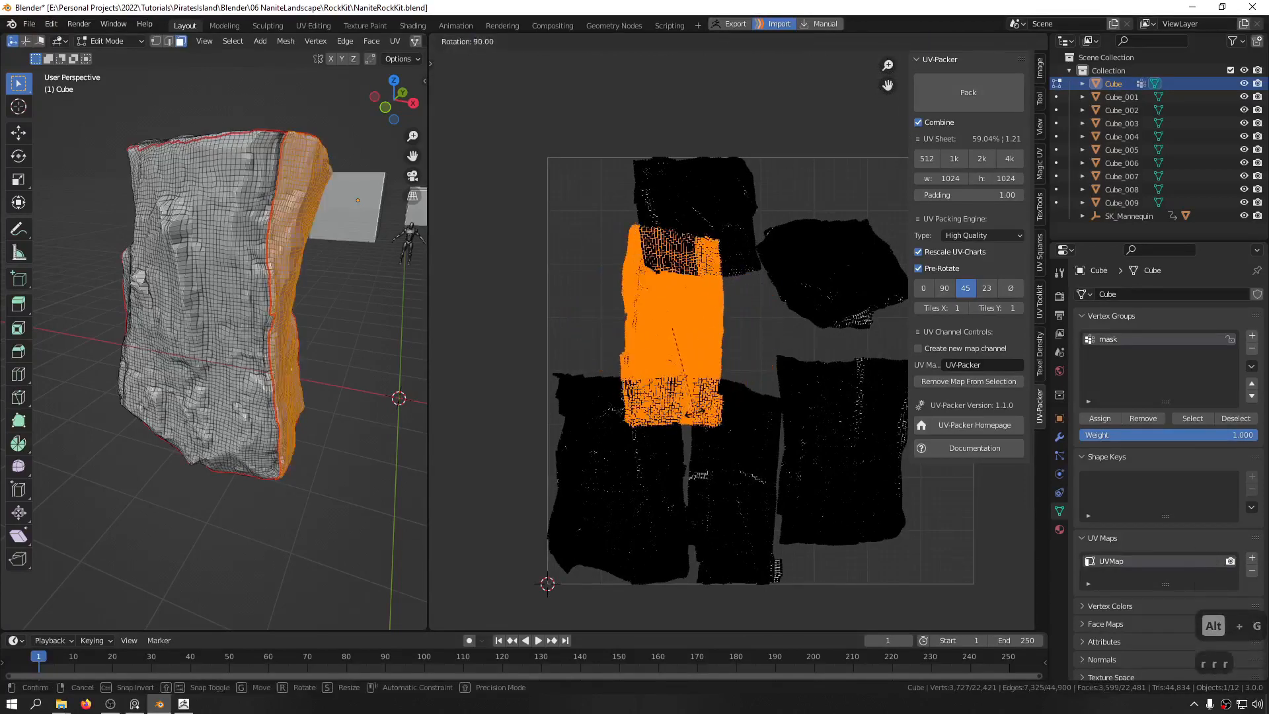
click(658, 361)
key(g)
click(499, 438)
scroll(760, 461, down, 3)
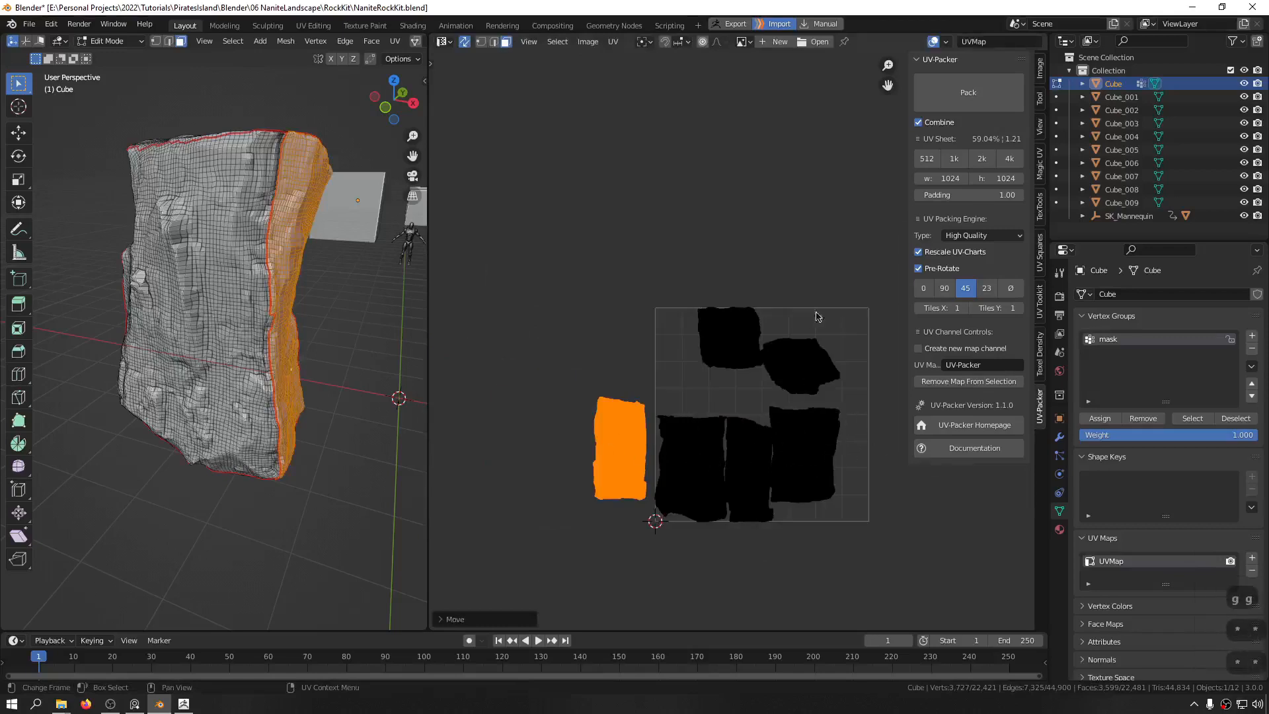
Step: Turn off Pre-Rotate, set the packing rotation to 0 and pack the islands again
click(754, 324)
middle_drag(264, 350, 299, 396)
middle_drag(799, 382, 737, 333)
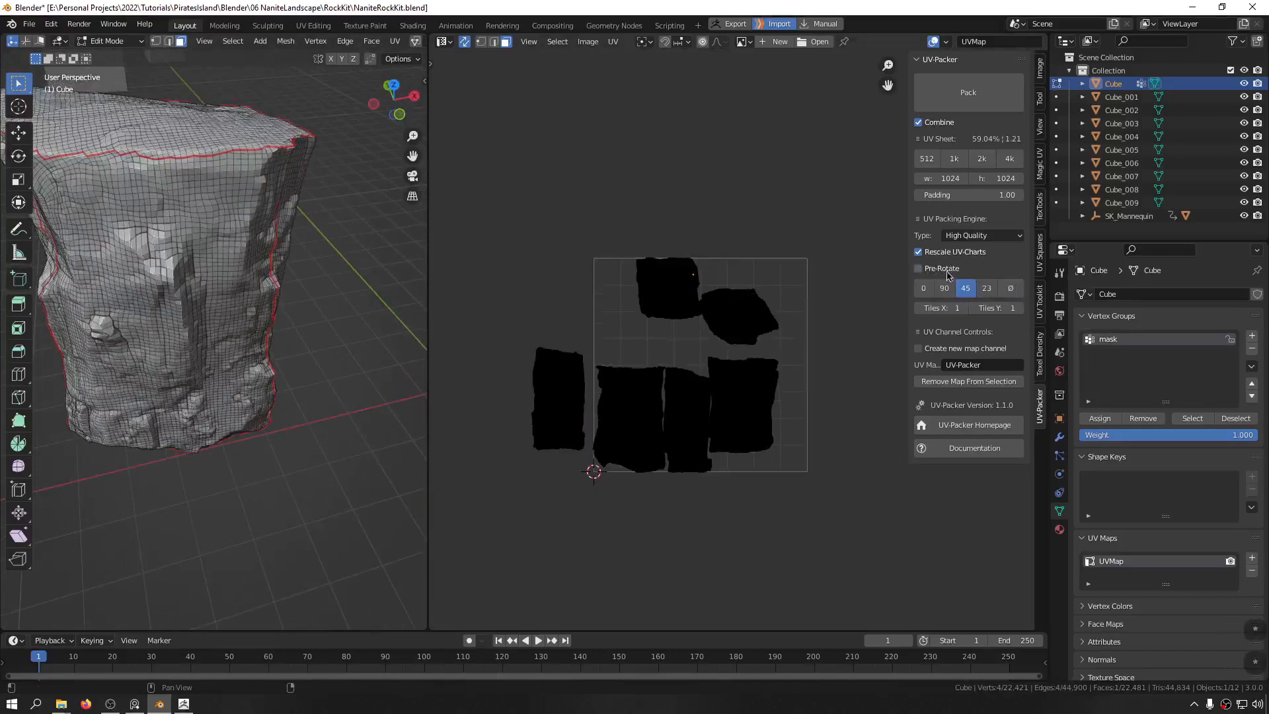
click(970, 105)
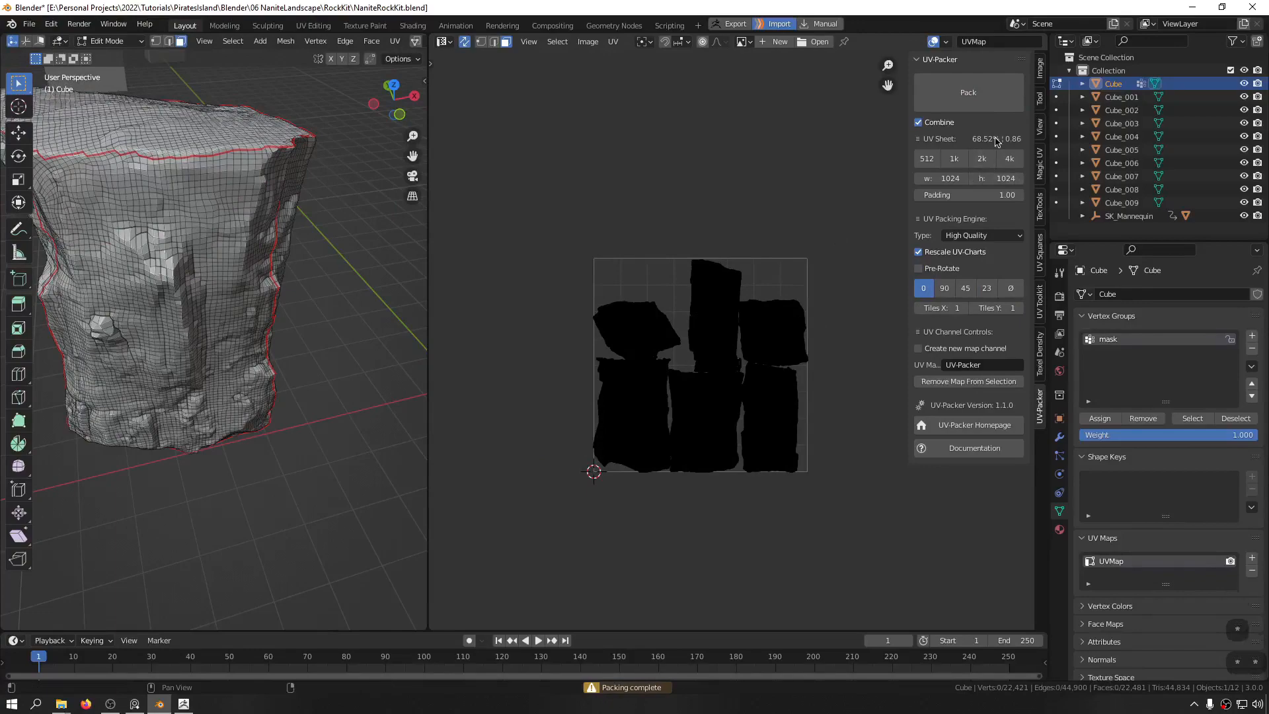
scroll(660, 315, up, 10)
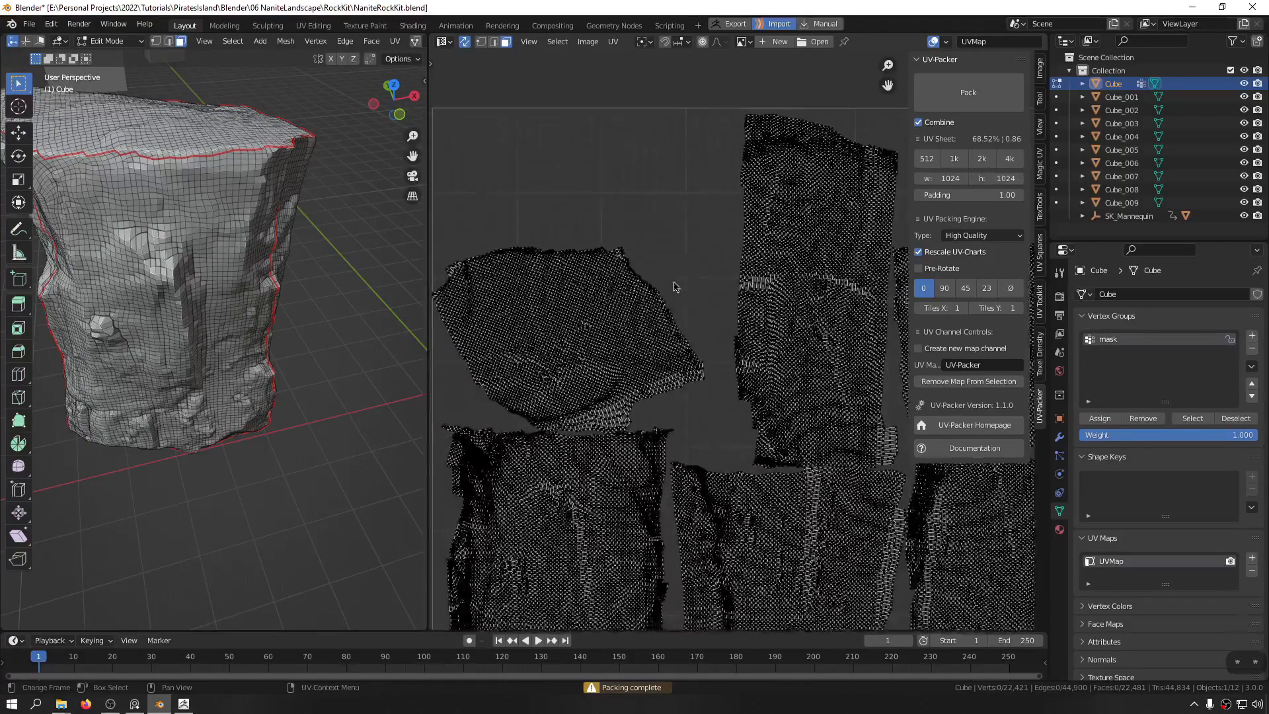
scroll(598, 378, down, 8)
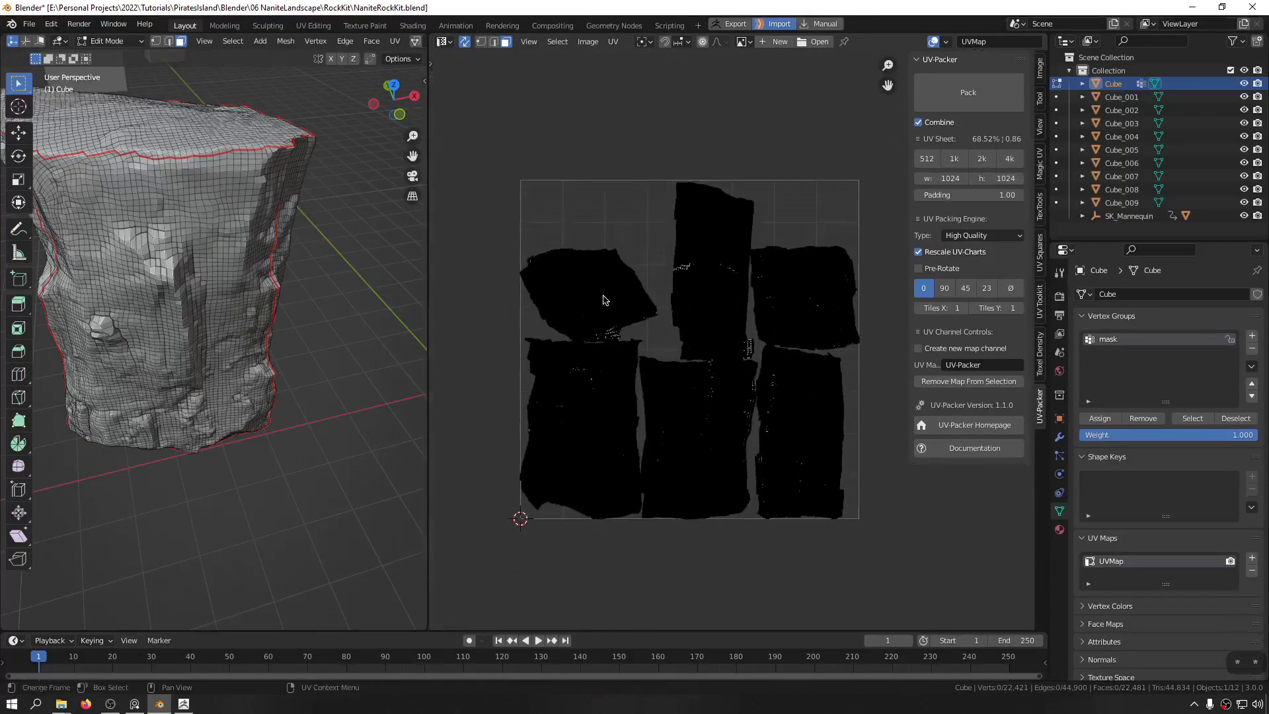
Step: Try enlarging the island of the rock's top face and moving it within the UV square, and undo the changes
double_click(603, 299)
key(s)
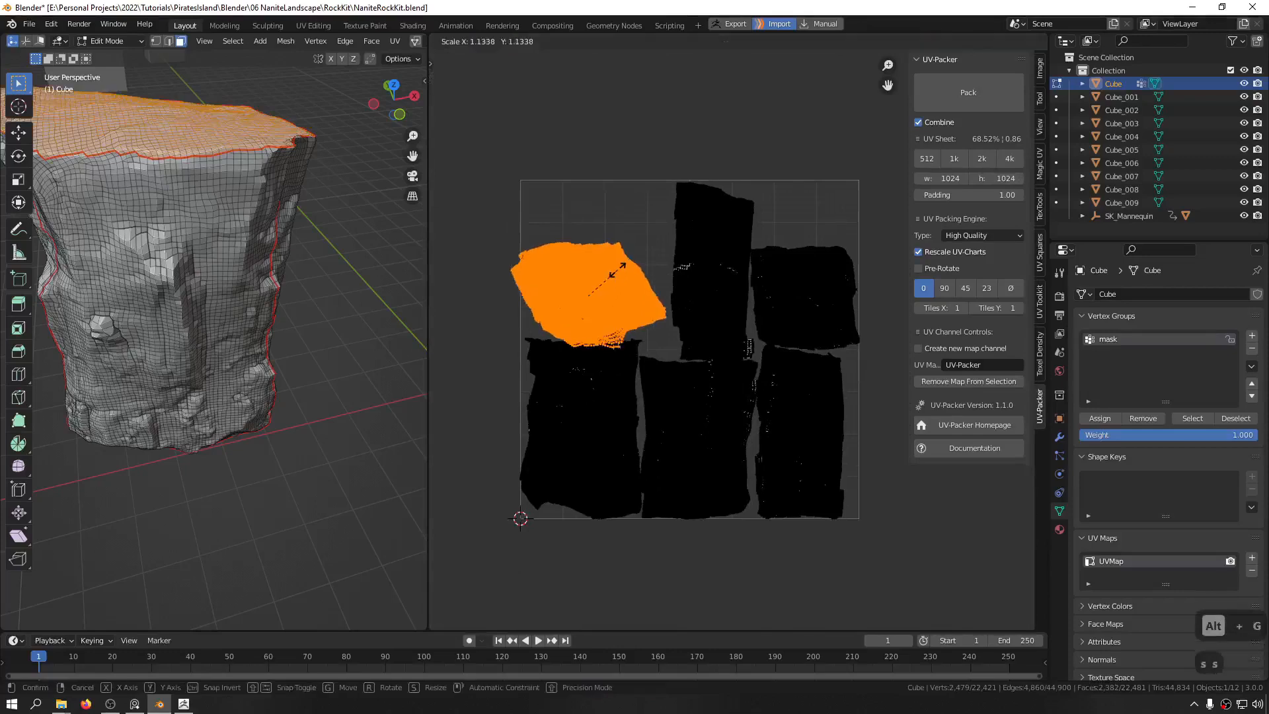
click(625, 264)
key(g)
right_click(636, 221)
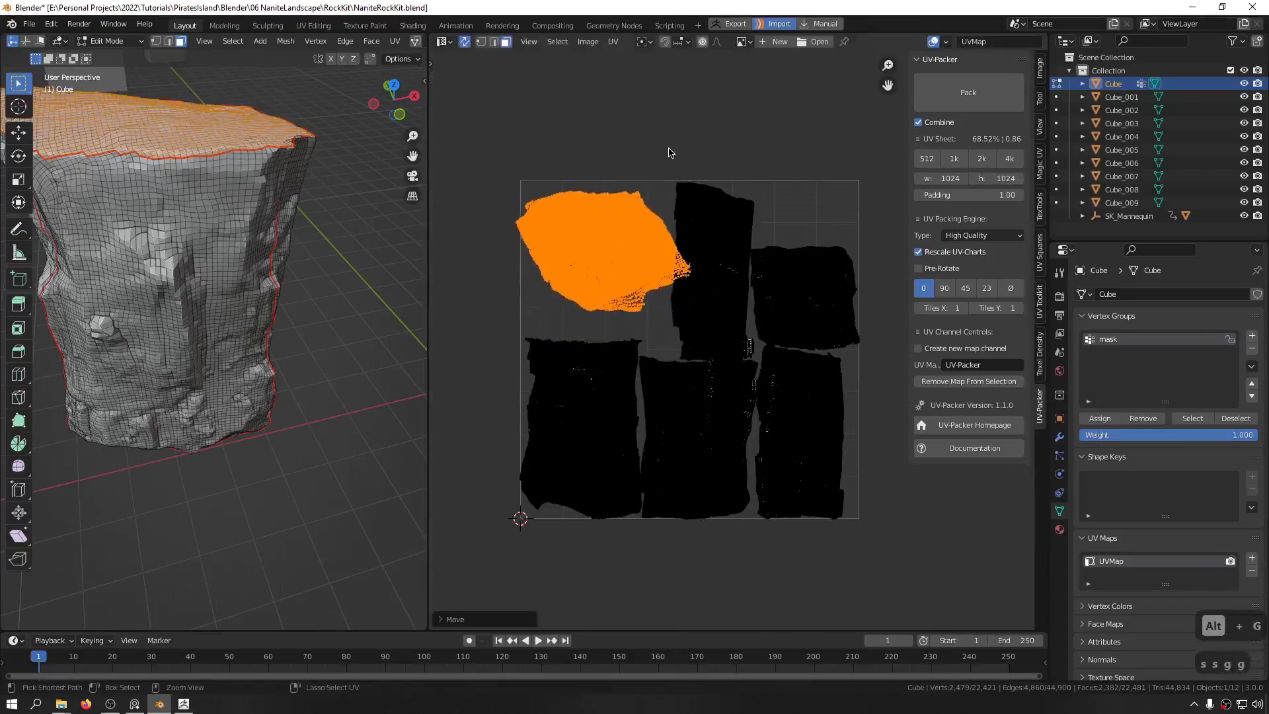
key(ctrl+z)
key(ctrl+z)
scroll(766, 350, up, 5)
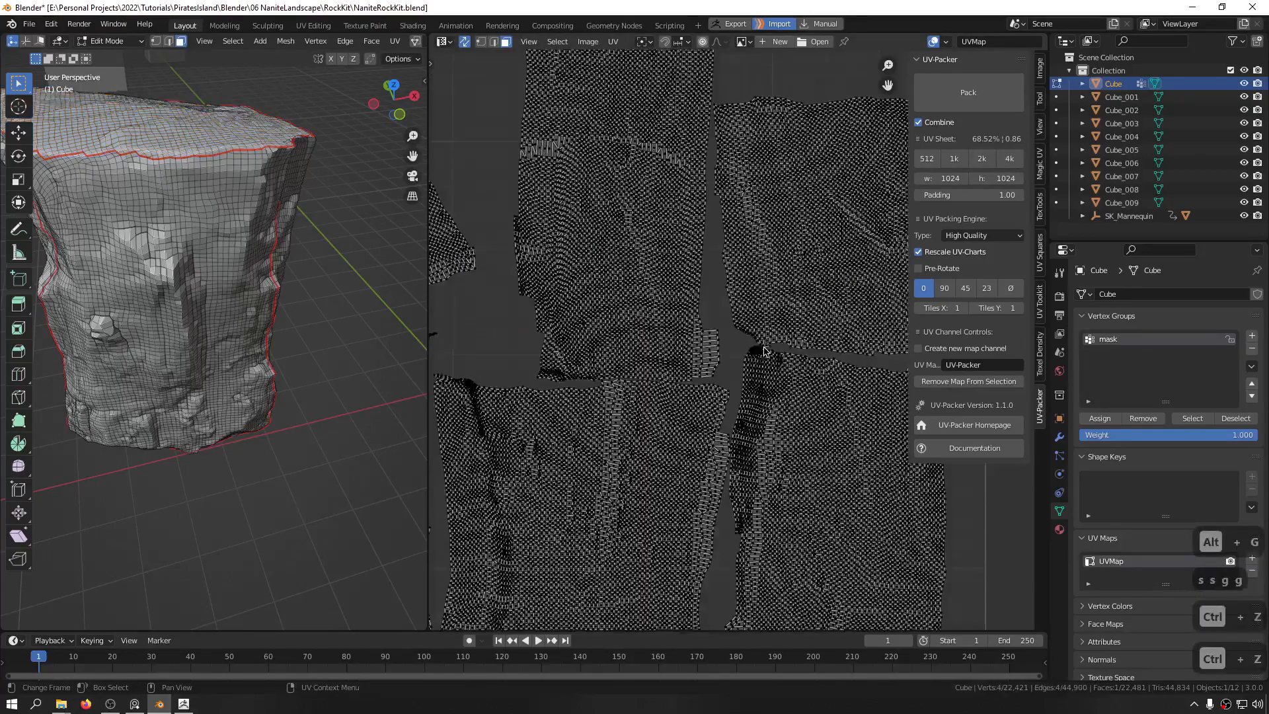
scroll(728, 348, down, 2)
scroll(723, 354, up, 2)
scroll(705, 355, down, 5)
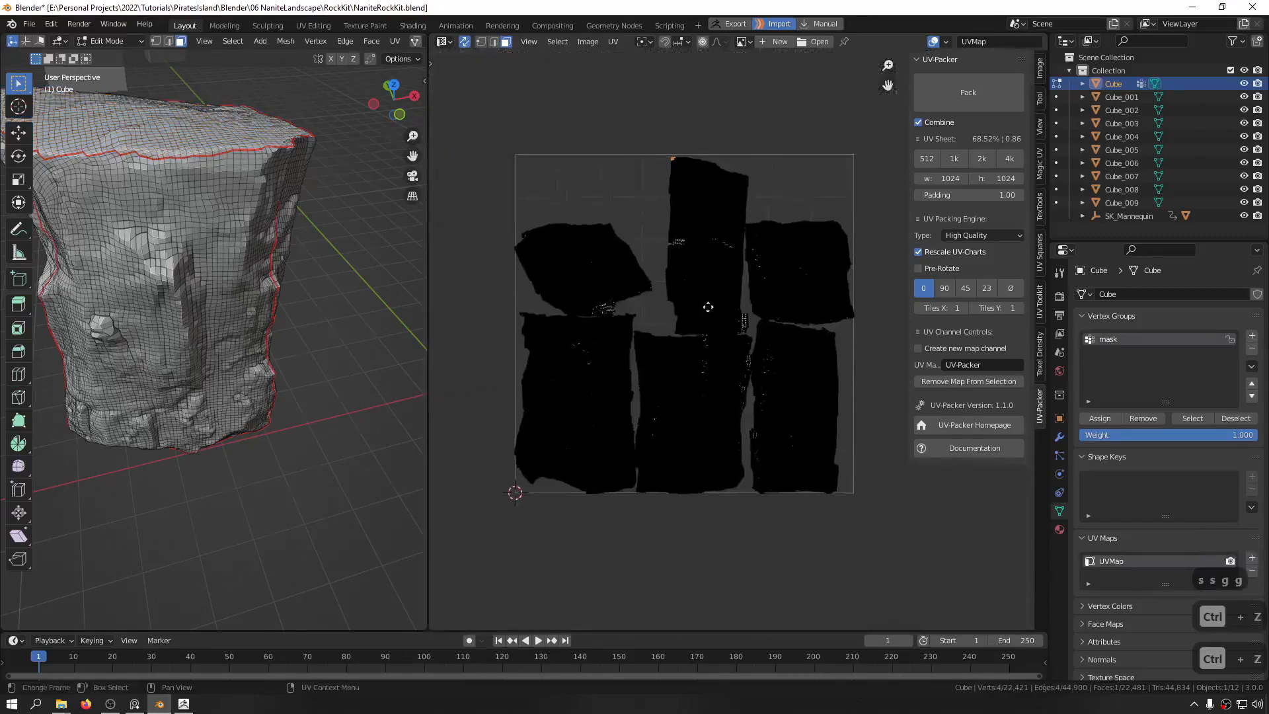
Step: Return the rock to Object Mode and save the file NaniteRockKit.blend
key(Tab)
scroll(311, 344, down, 4)
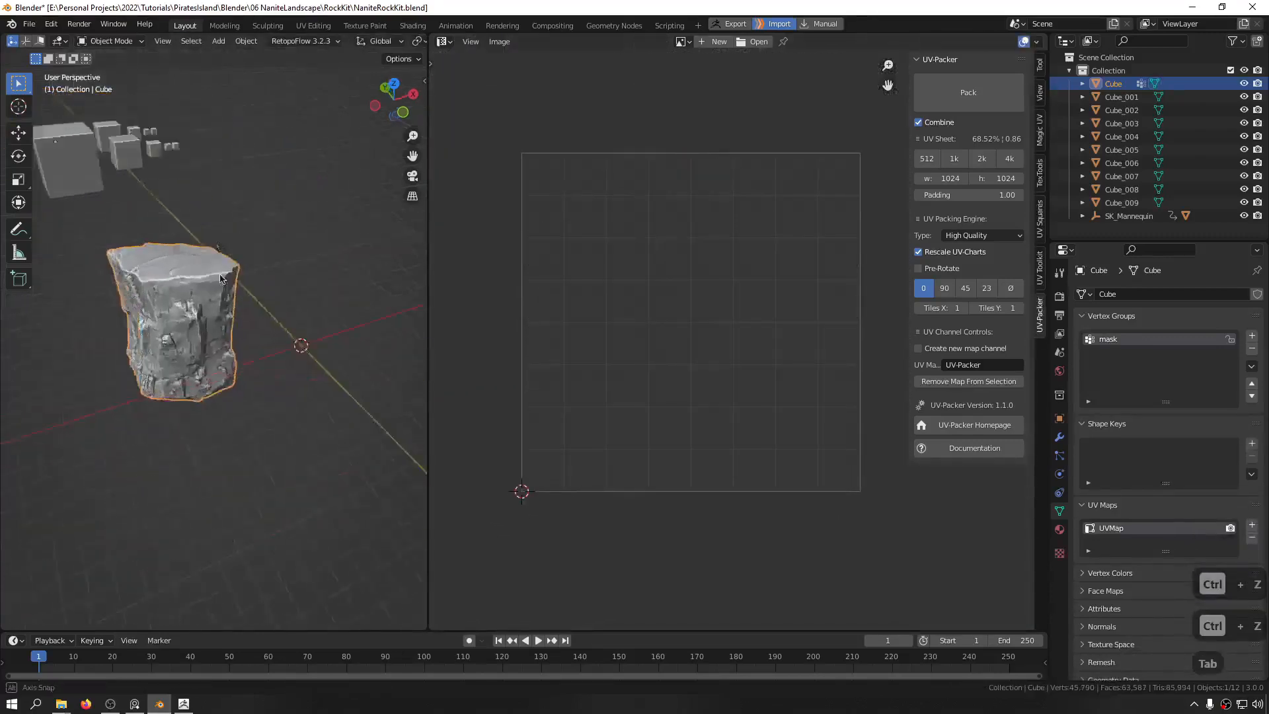
middle_drag(309, 342, 415, 307)
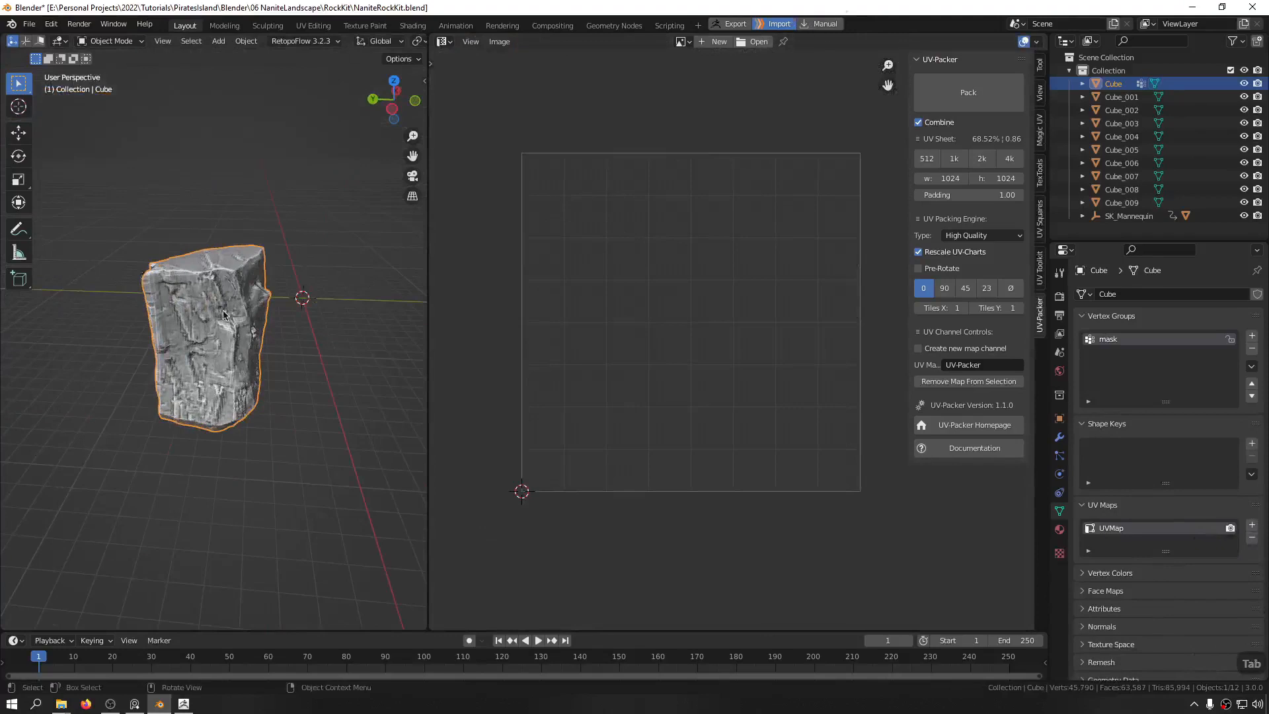
key(ctrl+s)
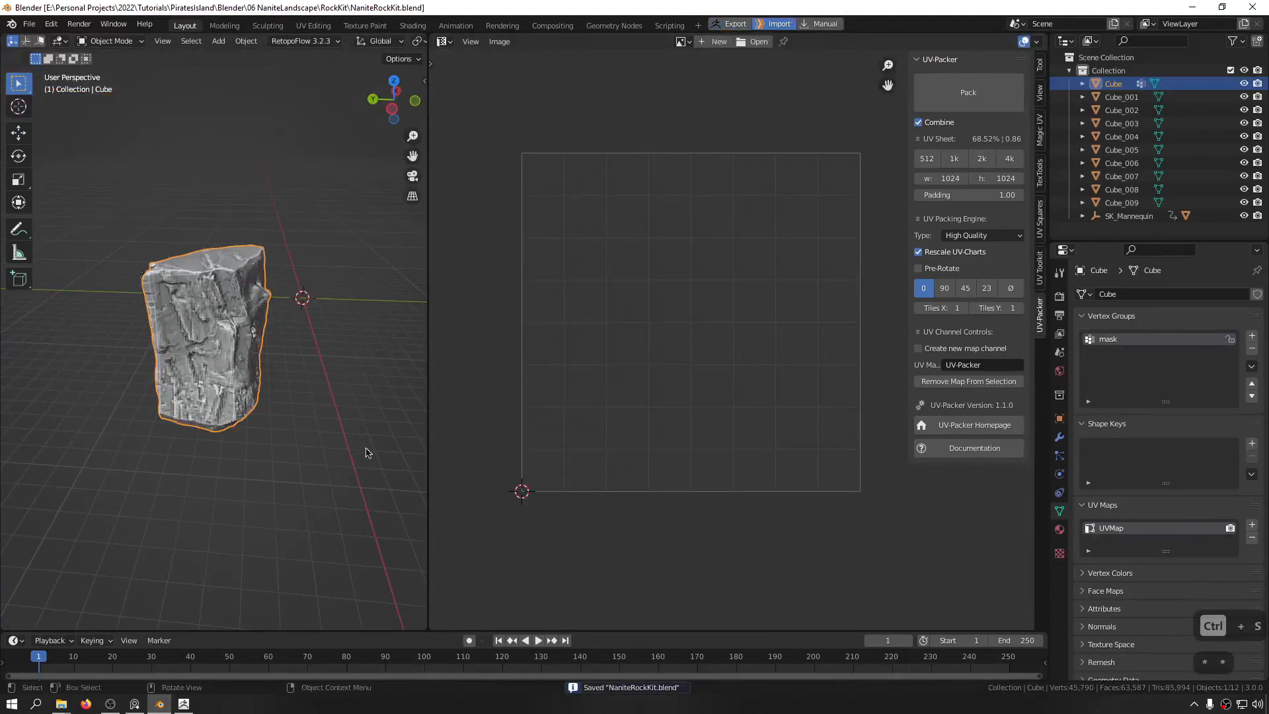
Step: Switch to ZBrush and accept transferring the high-resolution details to the modified rock mesh imported through GoZ
click(183, 705)
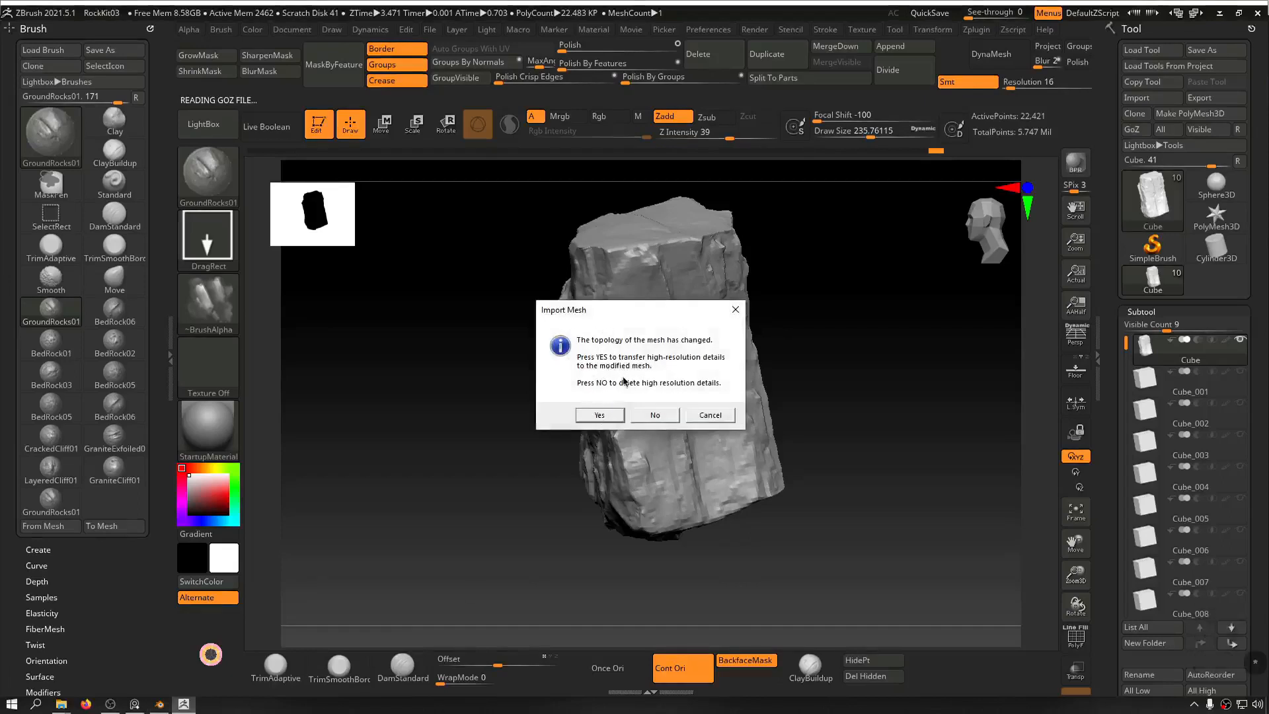
click(594, 415)
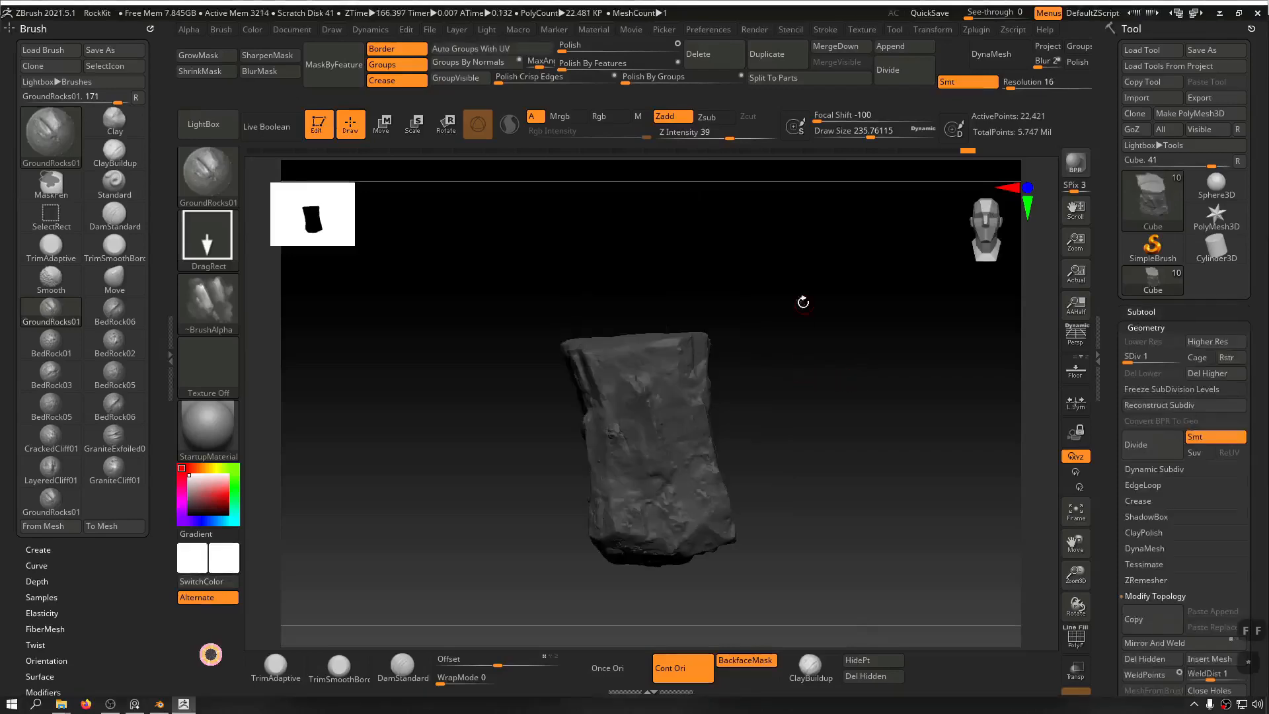
Step: Examine the imported rock's surface at its lowest subdivision level and at level 5 to check the transferred details
drag(803, 302, 927, 437)
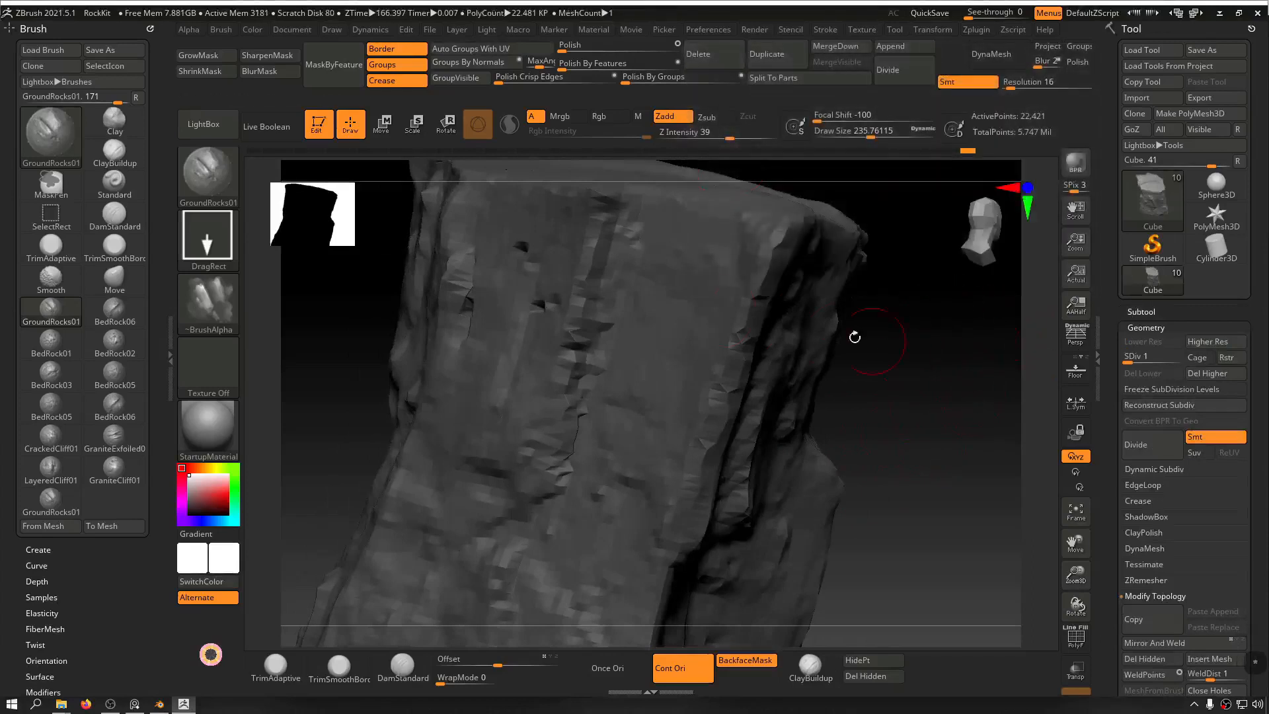
alt+drag(937, 384, 830, 355)
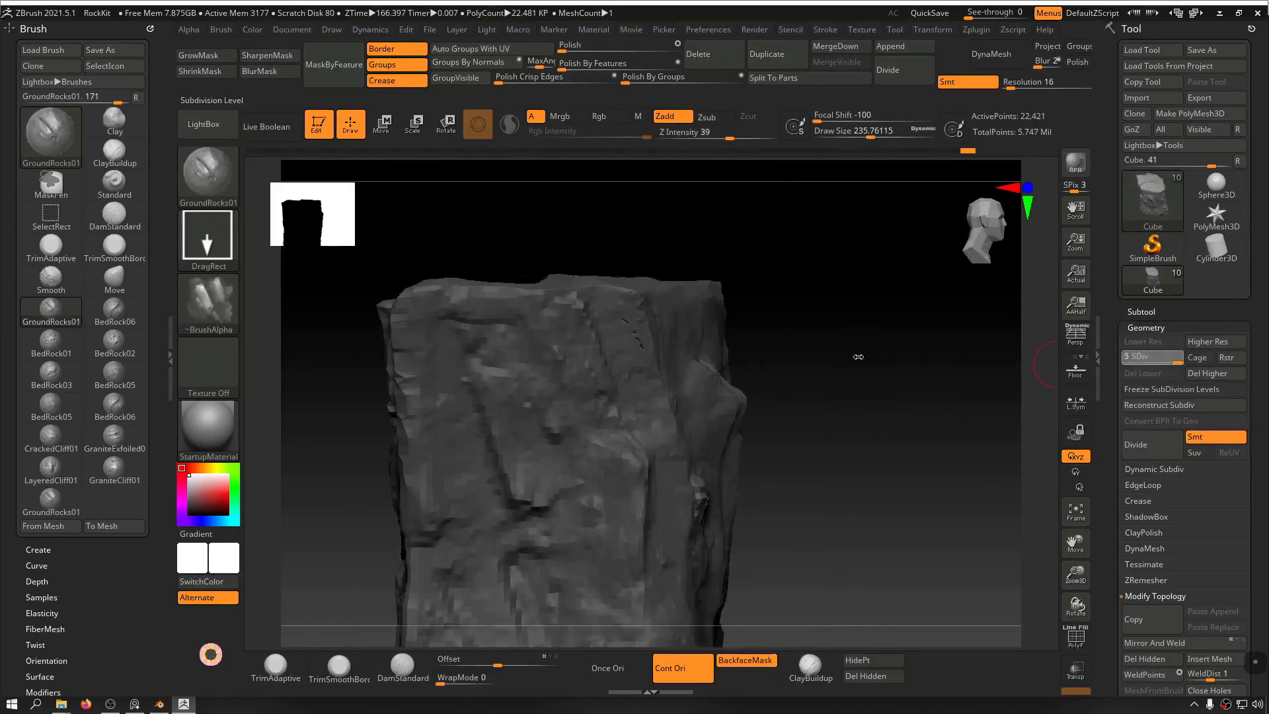
alt+drag(863, 264, 940, 590)
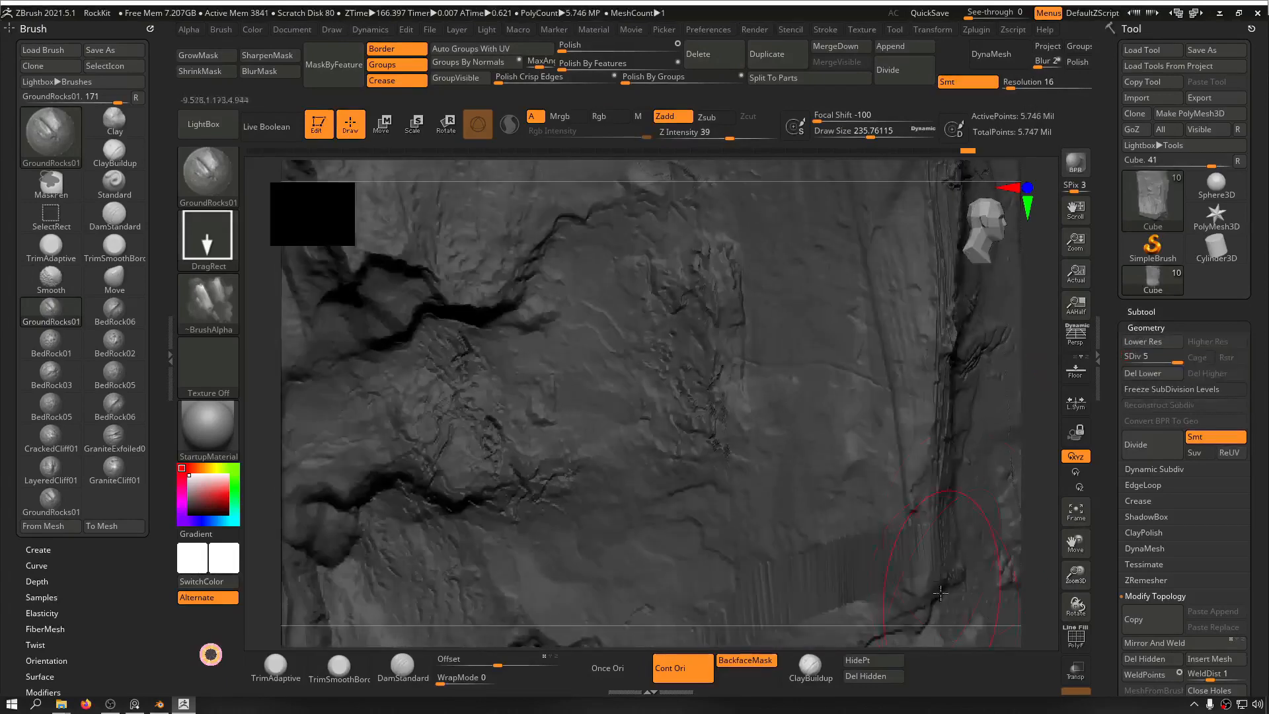
drag(1054, 496, 886, 348)
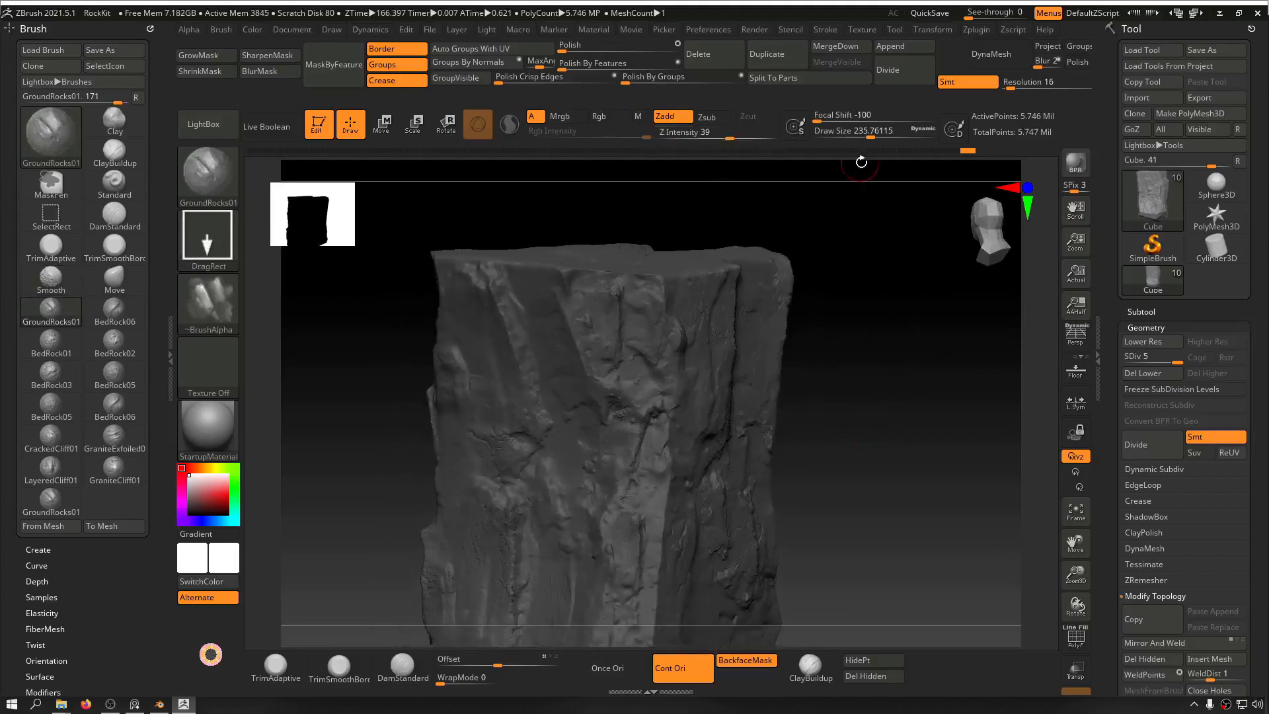
Step: Set the rock to subdivision level 1, turn on the polyframe and create polygroups with Auto Groups With UV
drag(1148, 364, 1109, 364)
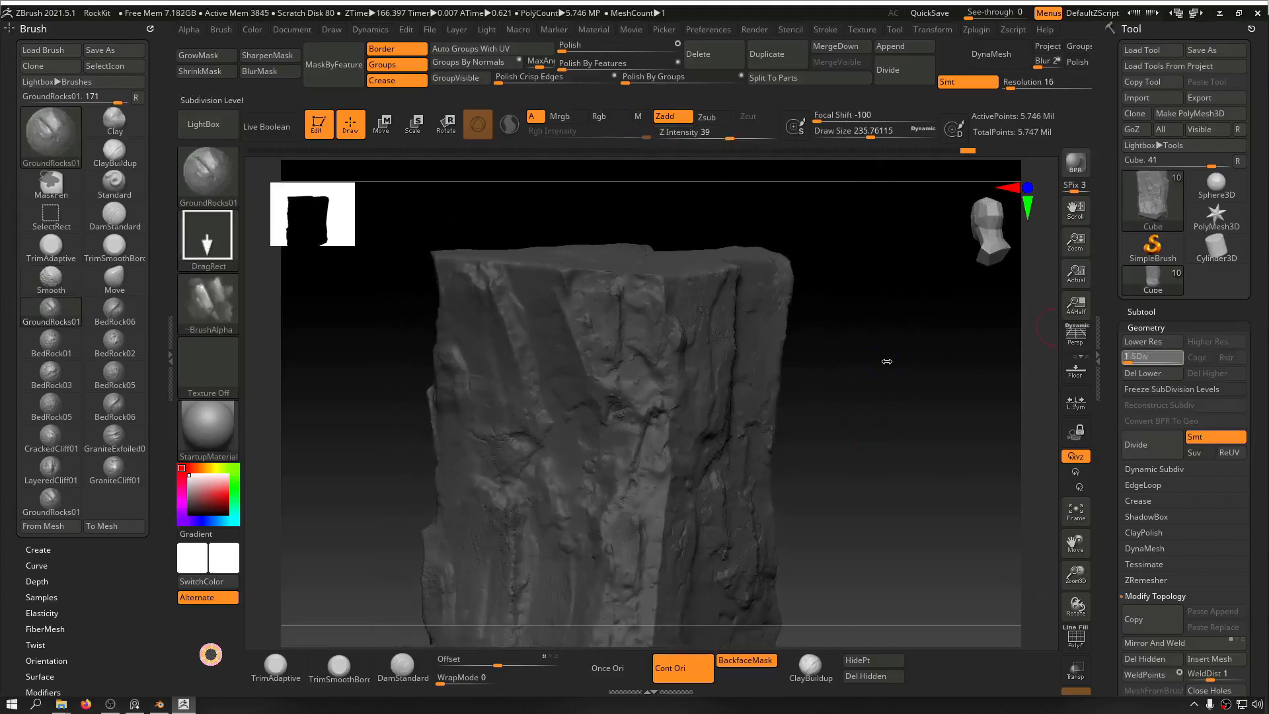
key(shift+f)
drag(889, 292, 889, 385)
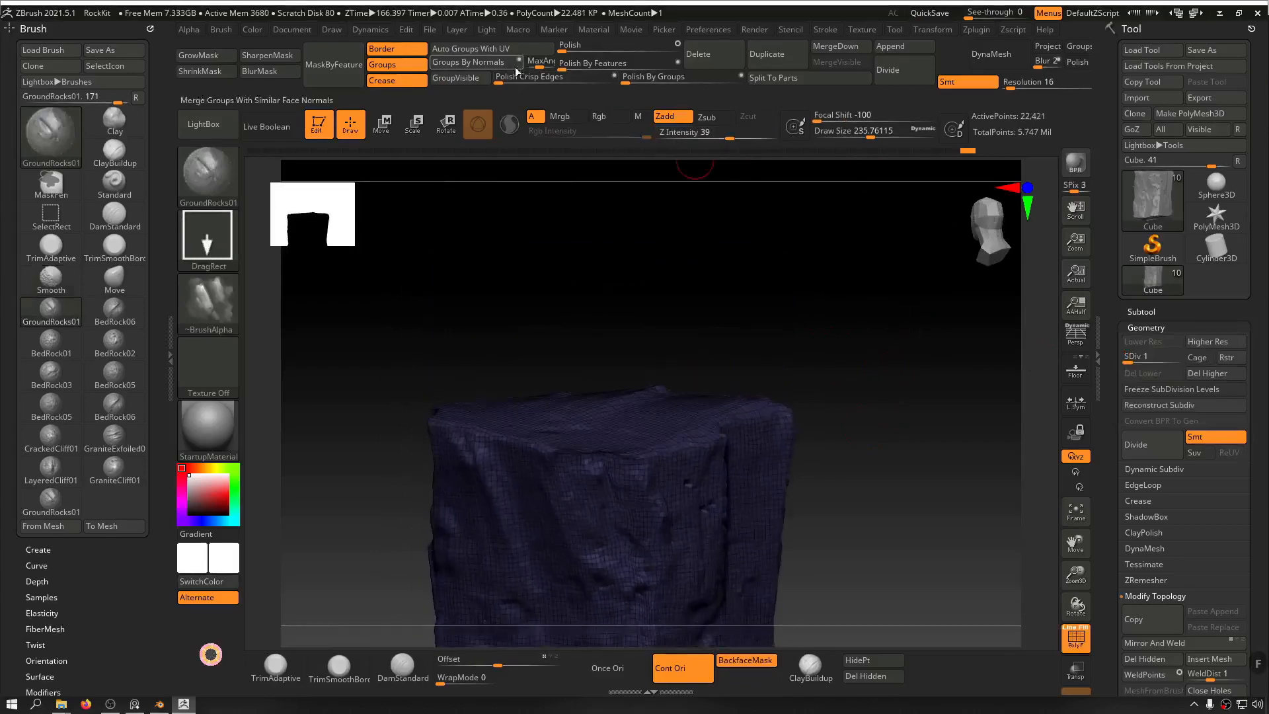
click(502, 50)
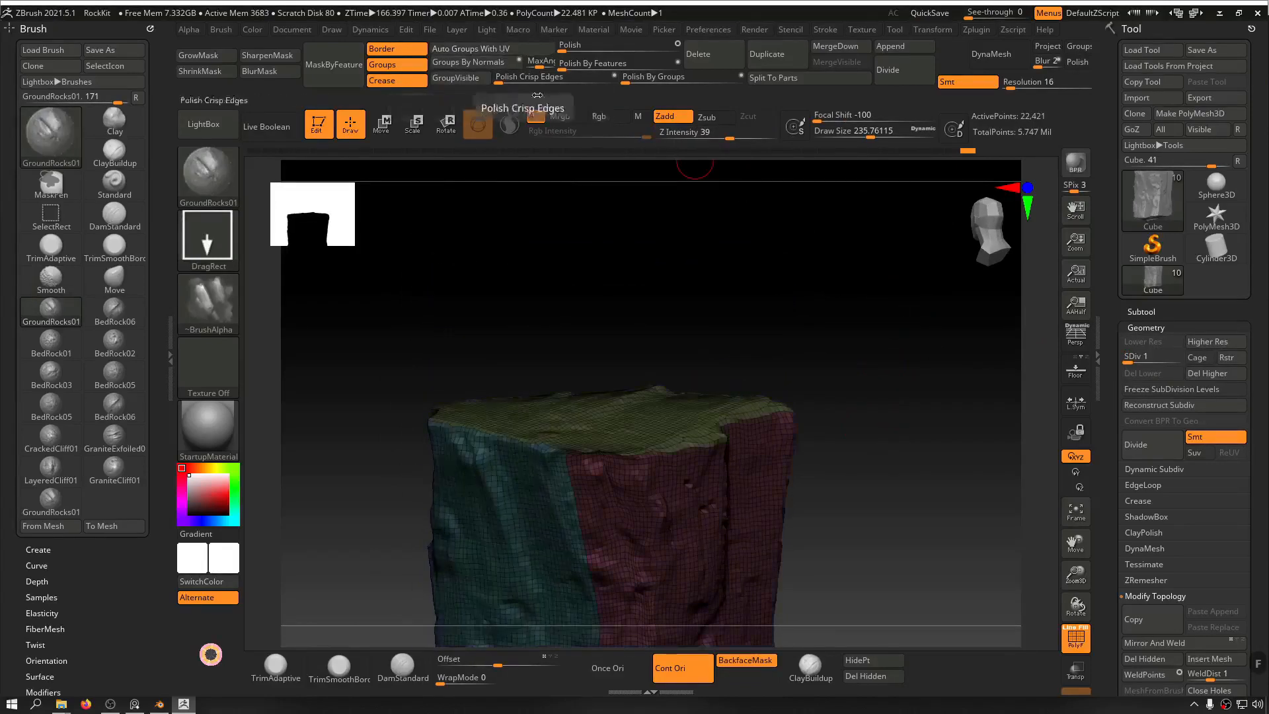
drag(838, 292, 555, 327)
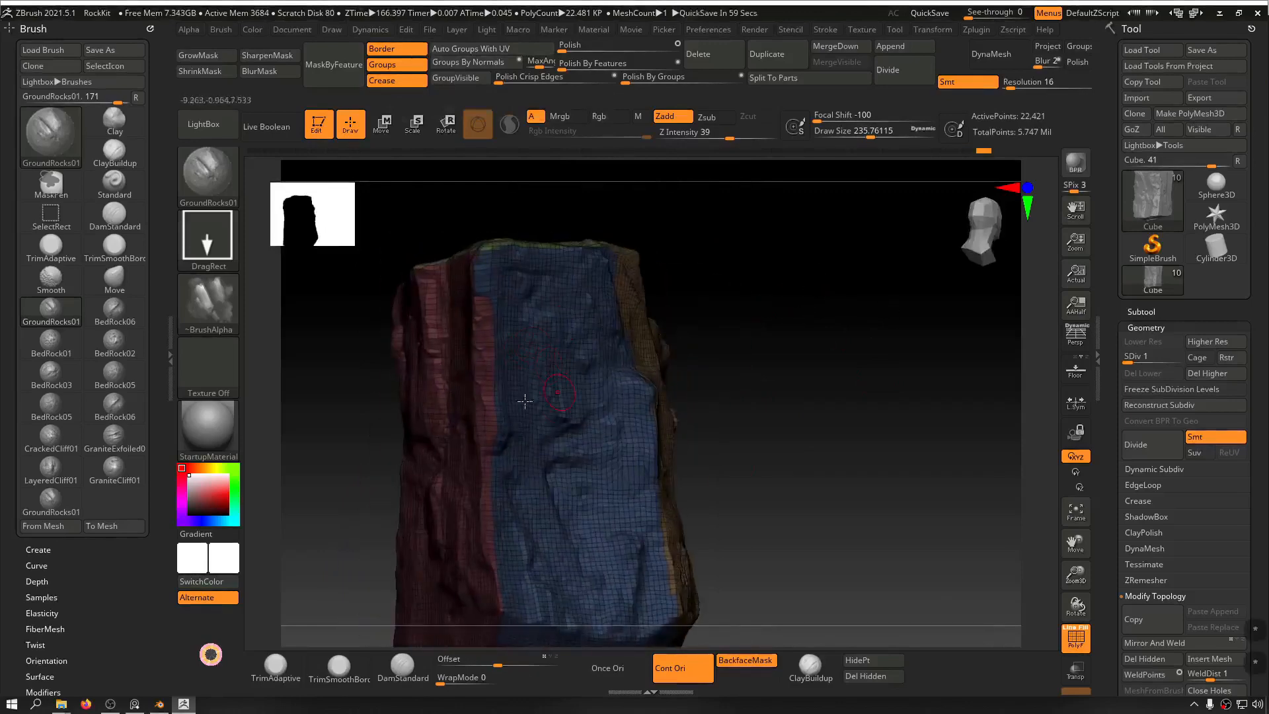
Step: Undo the polygroup changes on the rock and set it to subdivision level 5
key(ctrl+z)
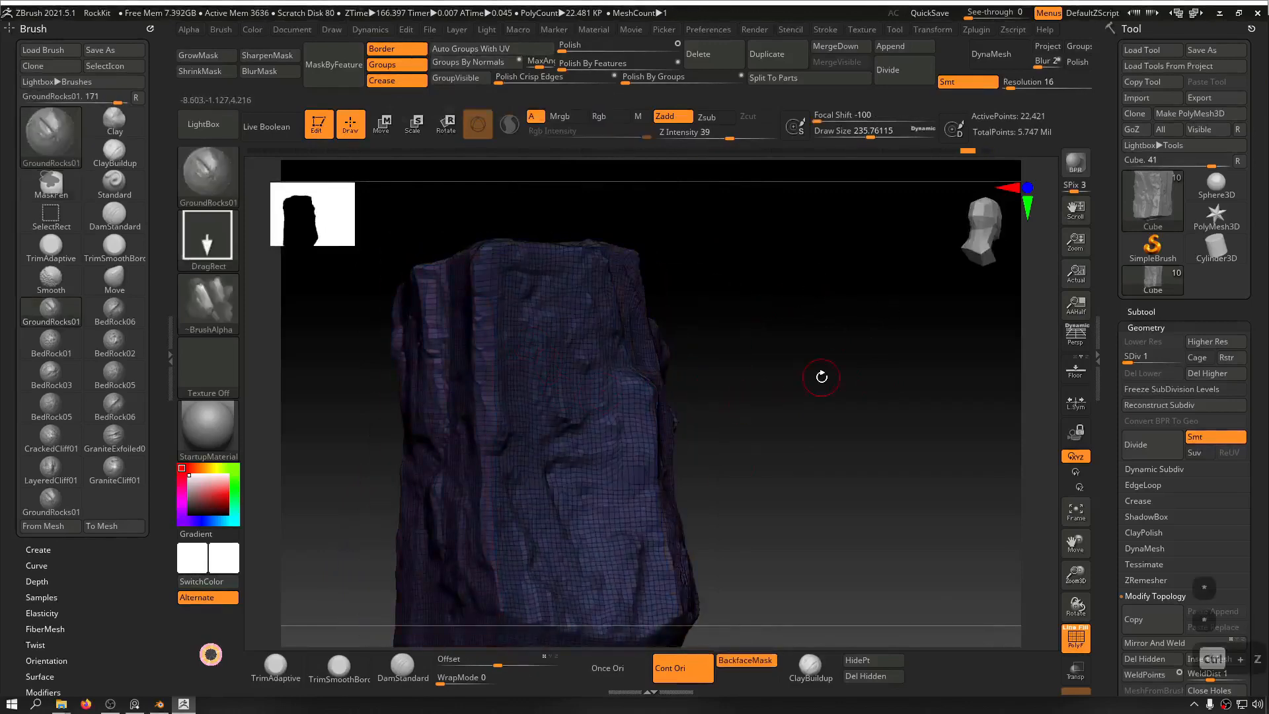
key(ctrl+z)
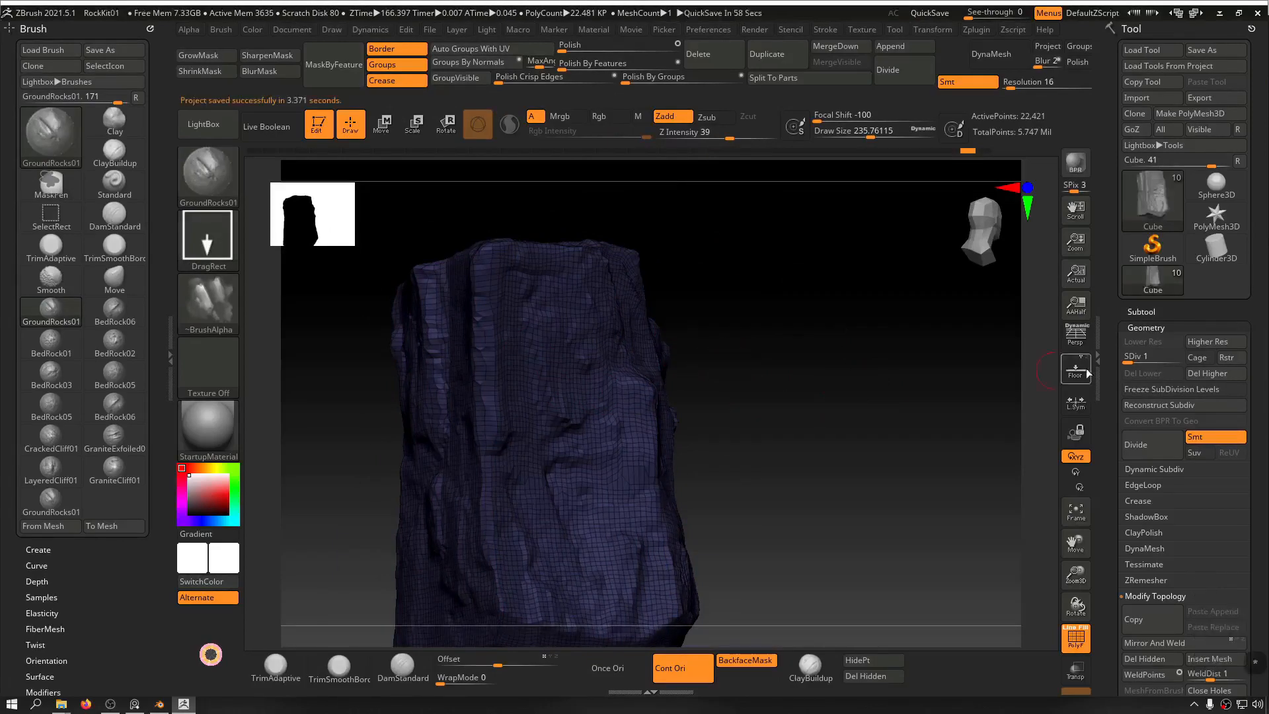
drag(1135, 362, 1197, 363)
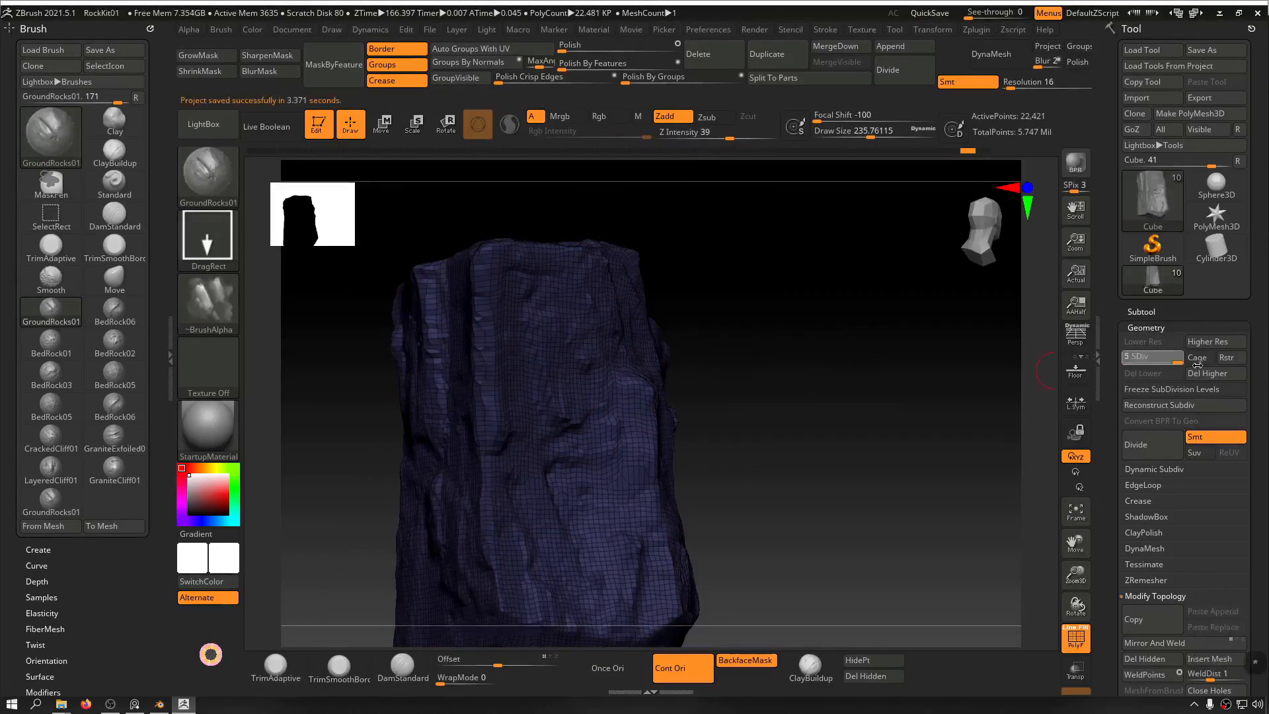
Step: Show the Cube_001 subtool, make it the active subtool, hide the finished rock and frame the cube
click(1149, 311)
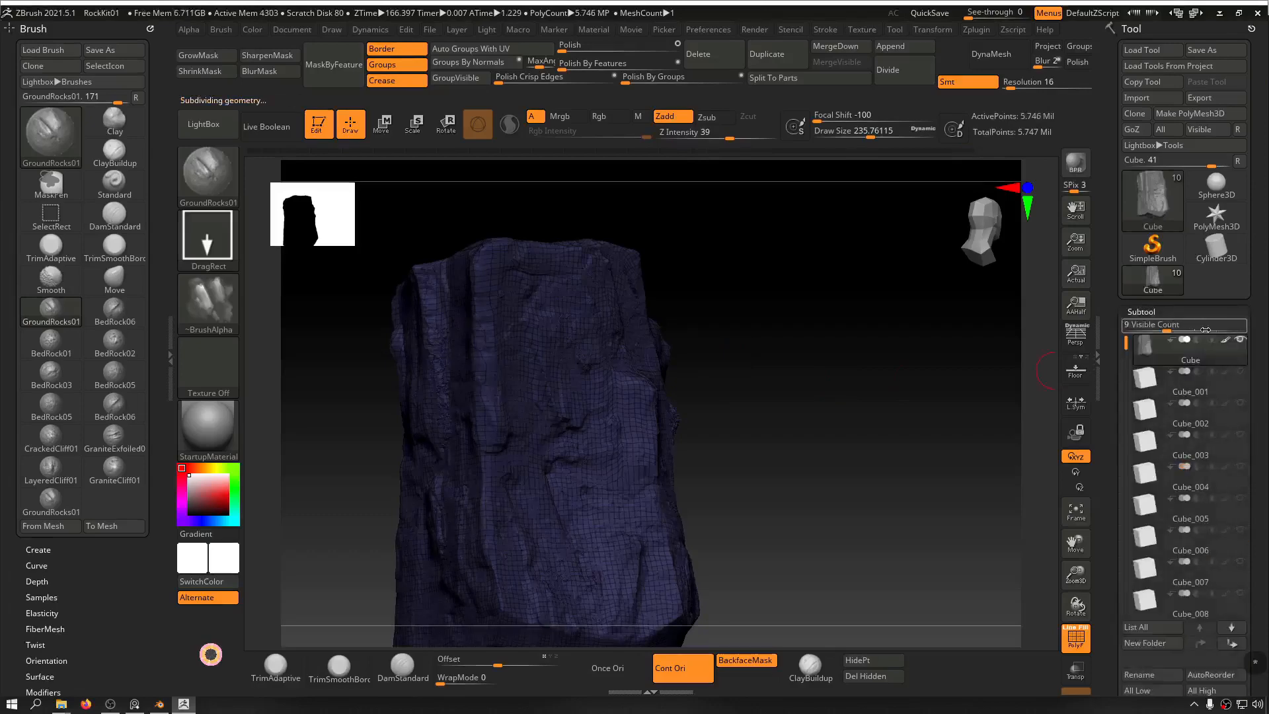
mouse_move(1243, 375)
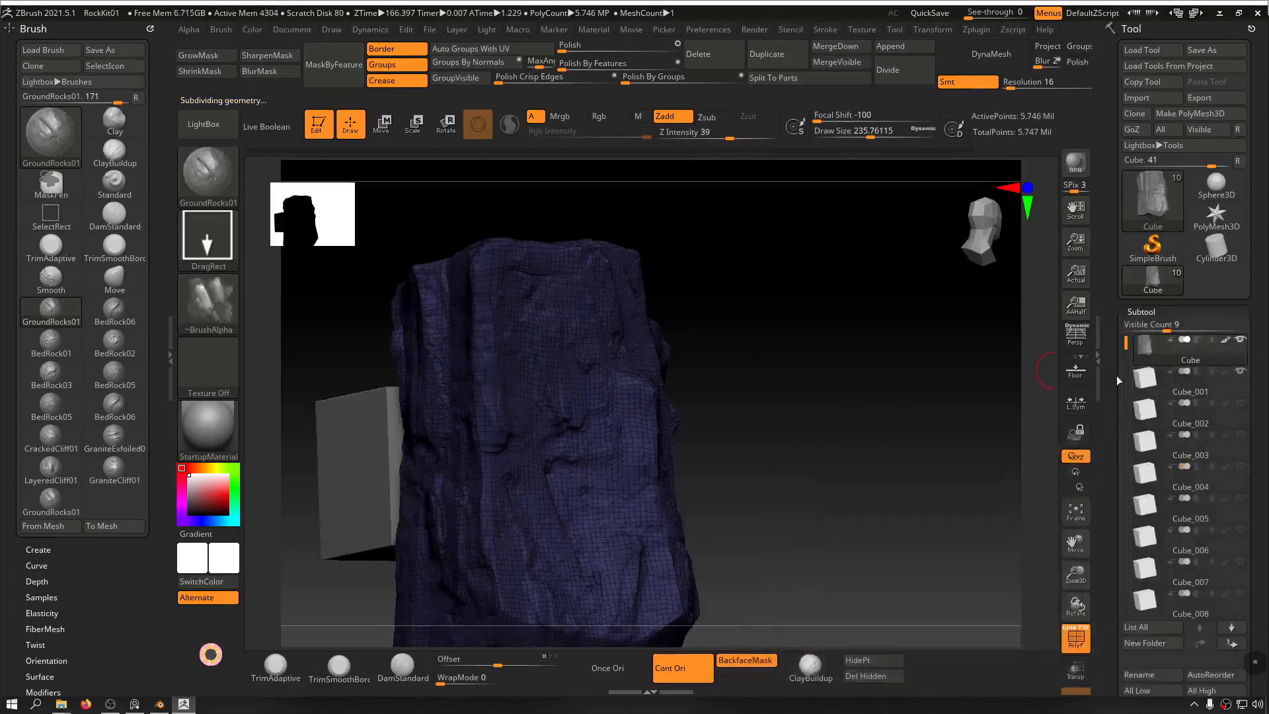
drag(819, 349, 575, 314)
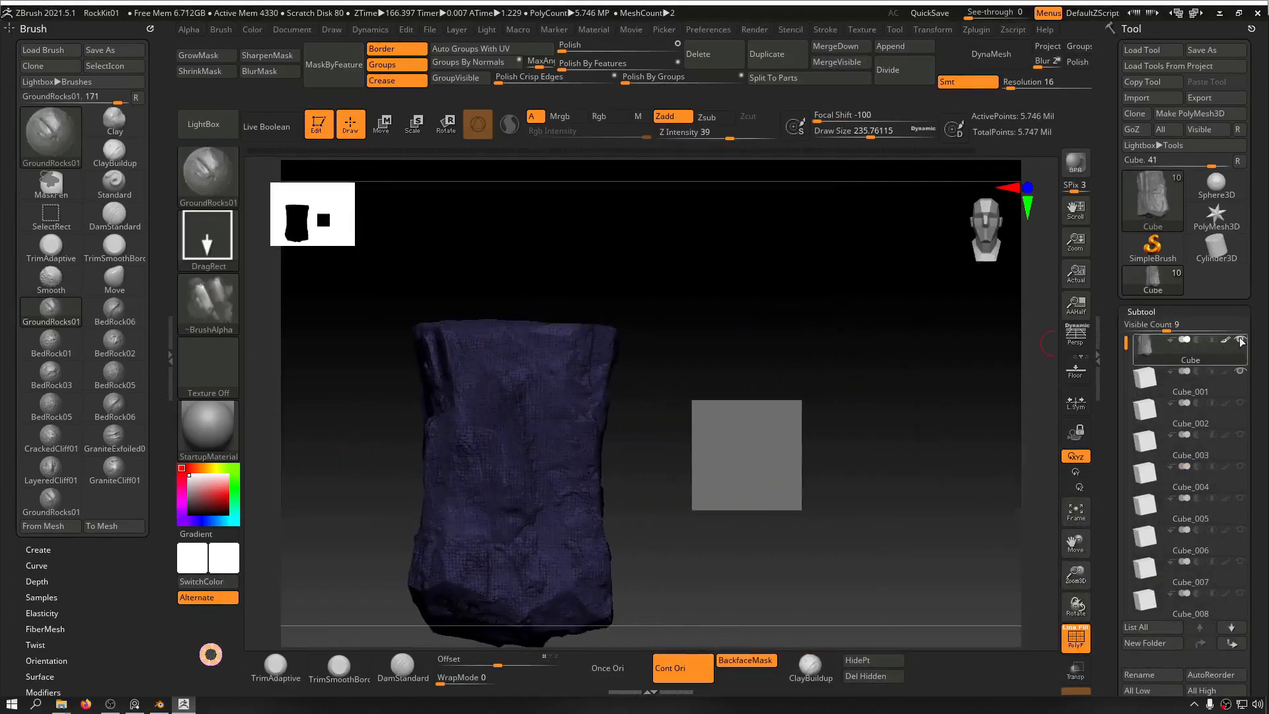
click(1167, 377)
key(f)
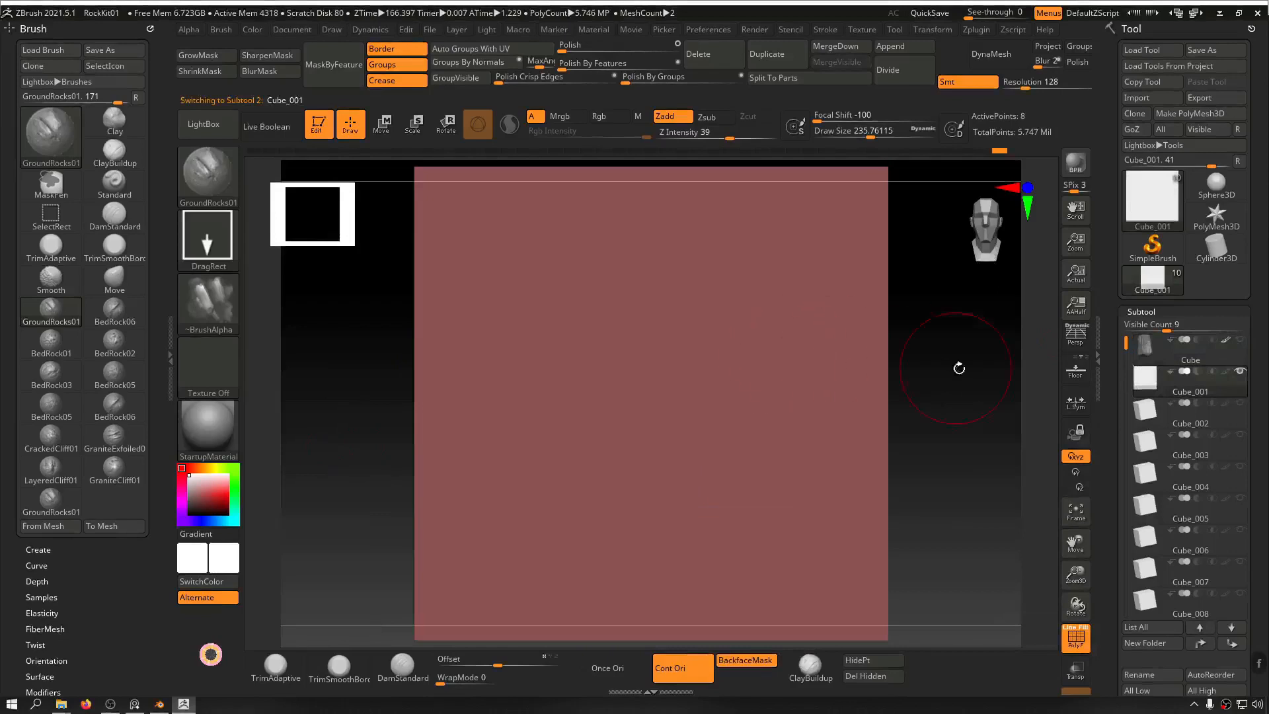
key(f)
drag(949, 348, 941, 388)
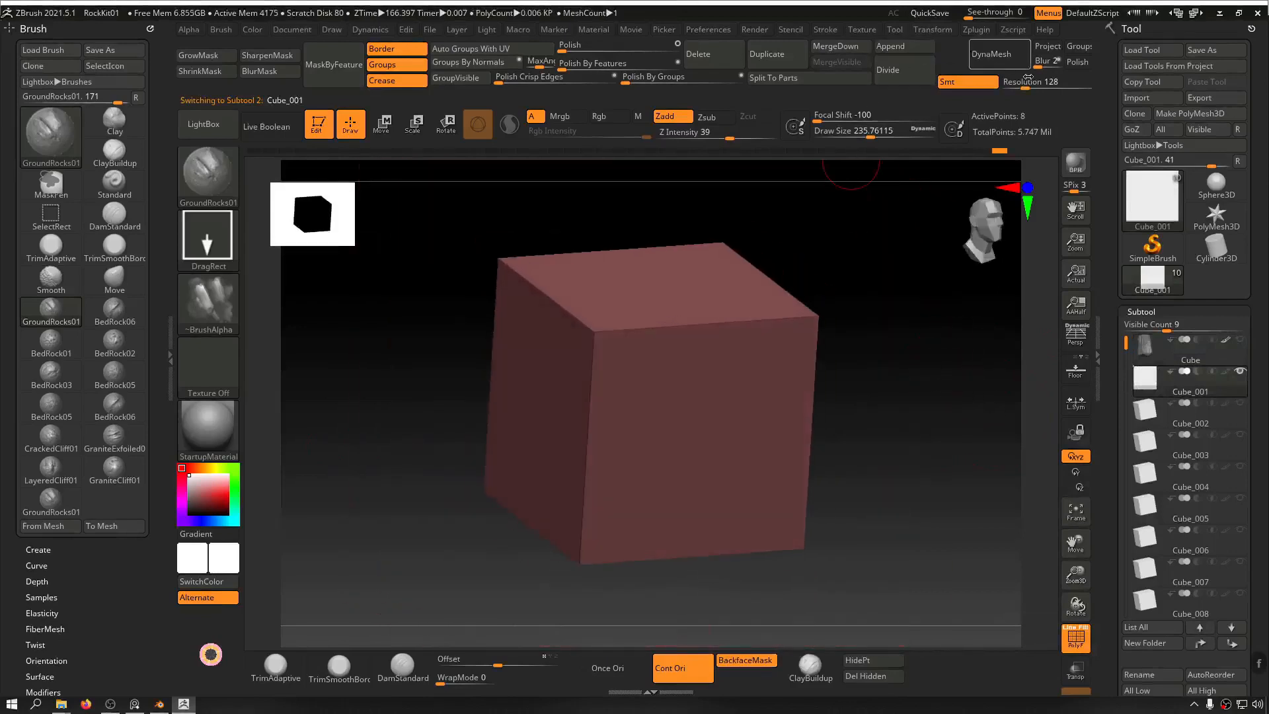
Step: Remesh Cube_001 with DynaMesh at resolution 16
drag(1003, 89, 1009, 88)
click(991, 53)
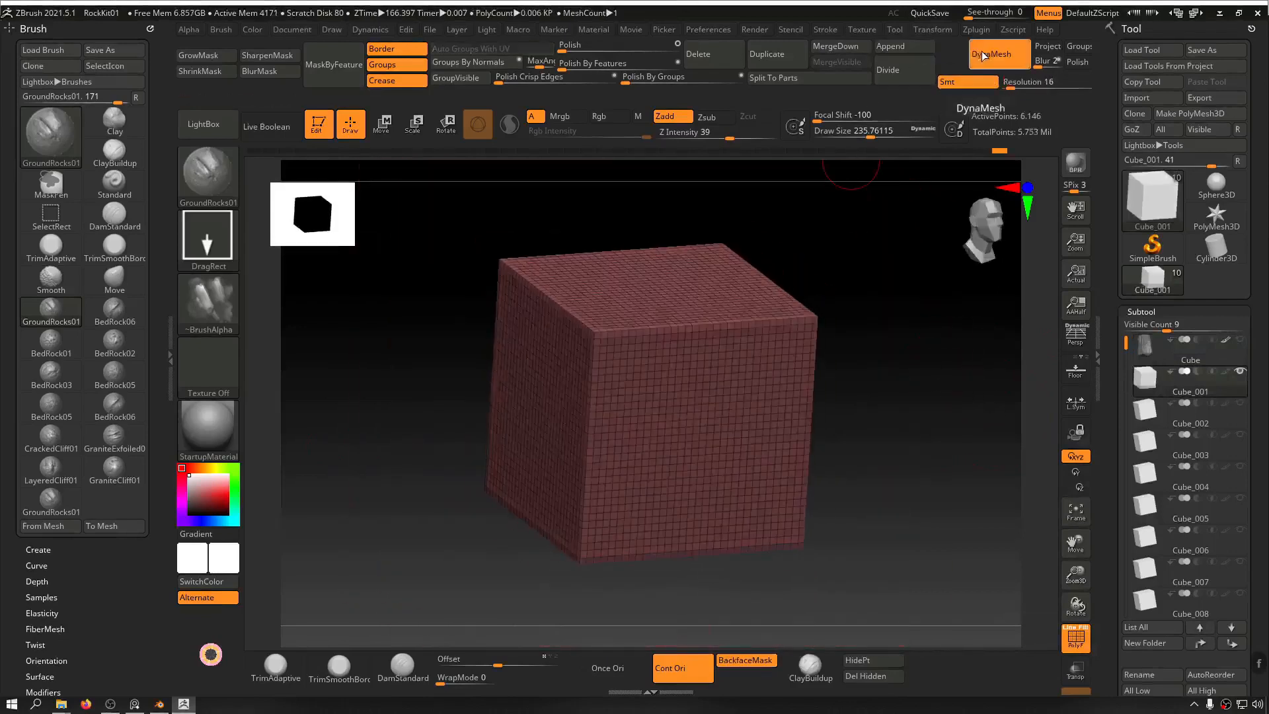
drag(901, 284, 921, 326)
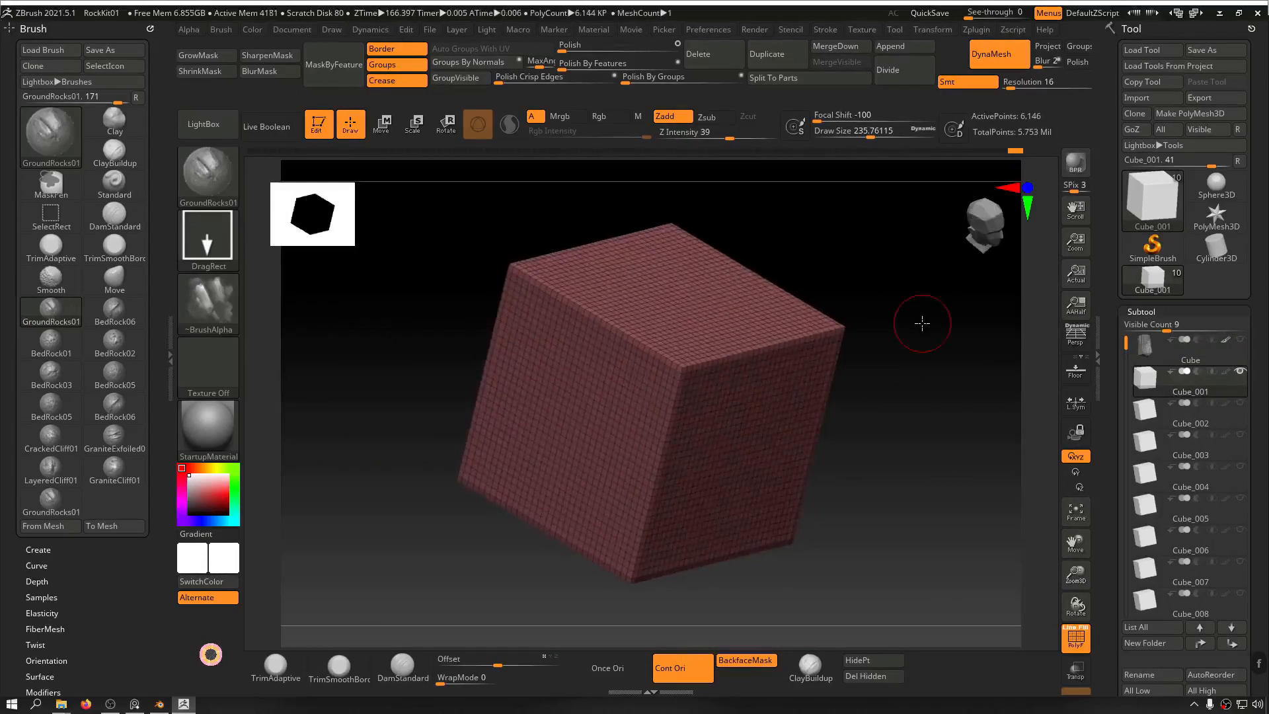
Step: Undo the cube's DynaMesh and try remeshing it at resolution 8
key(ctrl+z)
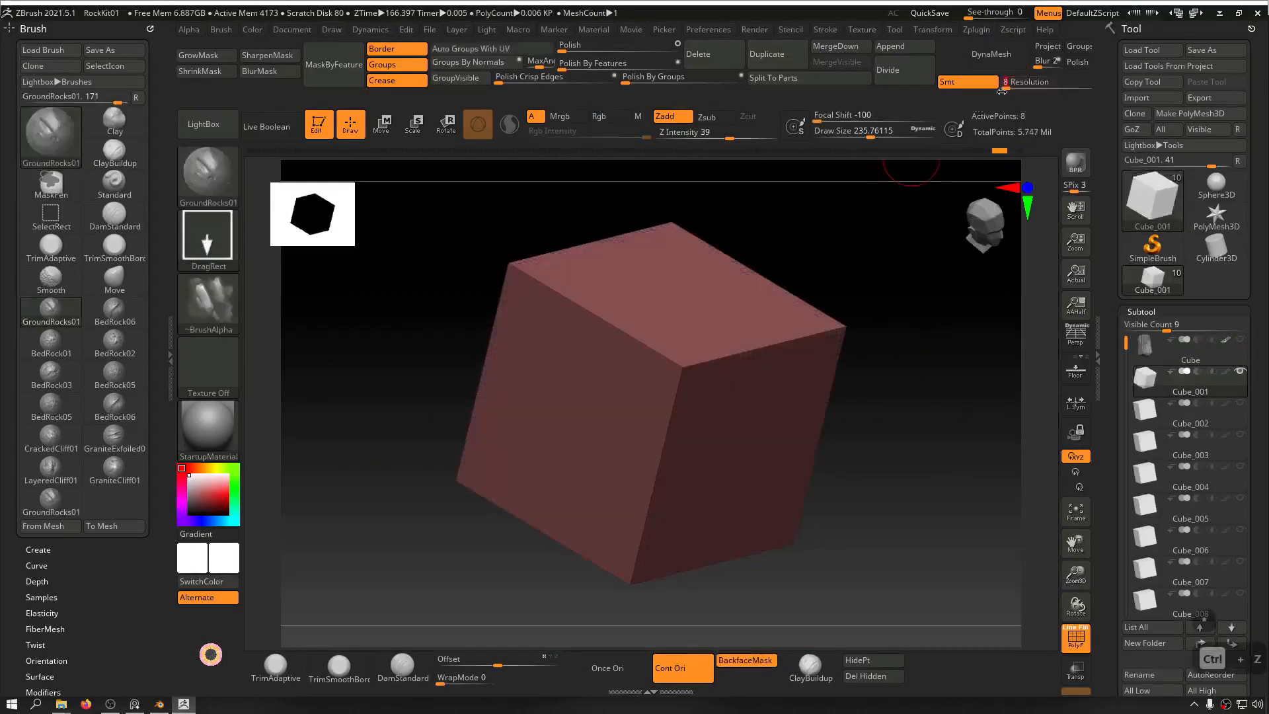
drag(1003, 89, 996, 82)
click(973, 60)
key(ctrl+z)
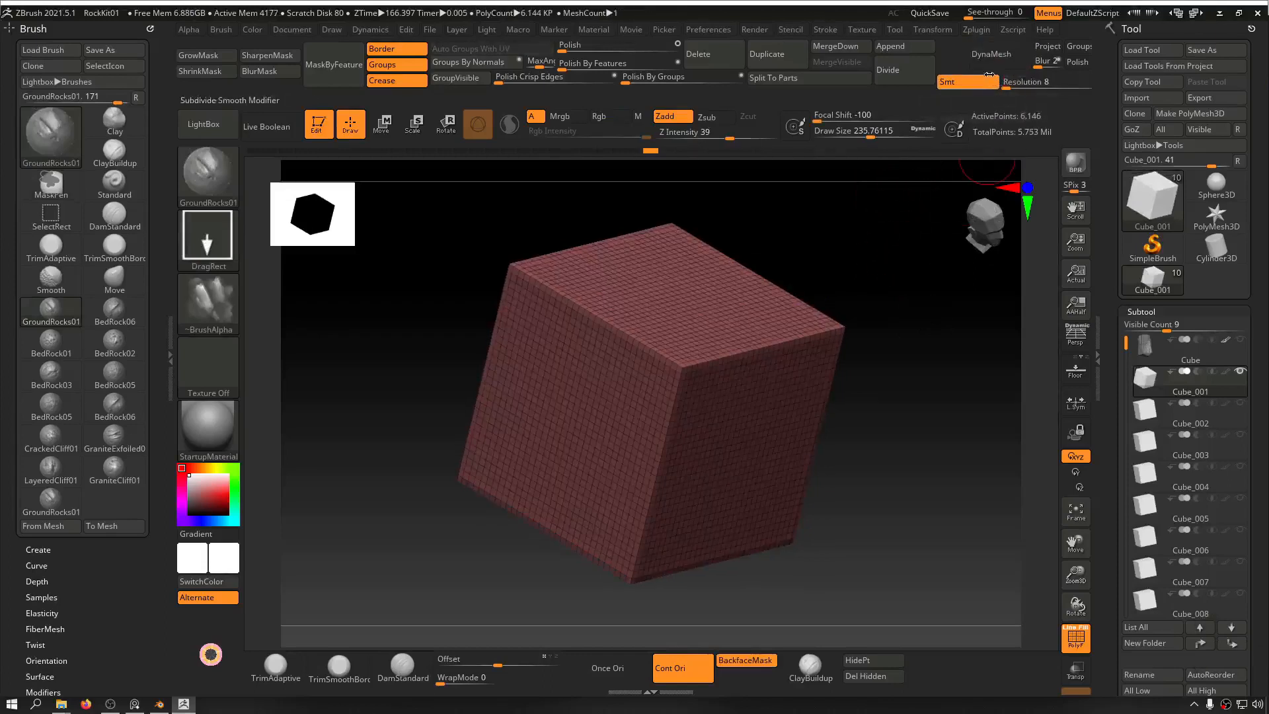
ctrl+drag(956, 371, 952, 373)
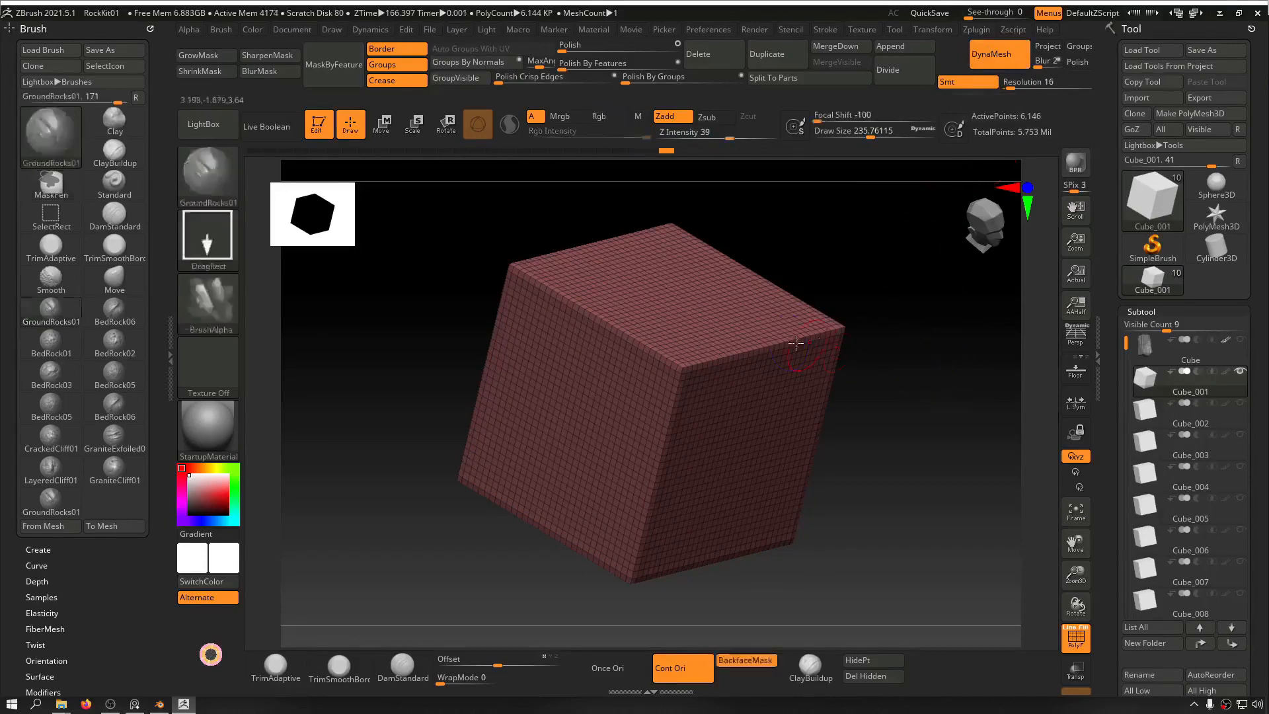
Step: With the Move brush at a draw size of about 1657, push in the cube's upper corners and bend its sides
mouse_move(921, 321)
mouse_down()
mouse_move(909, 337)
mouse_move(867, 283)
mouse_move(807, 264)
mouse_move(906, 278)
mouse_move(895, 329)
mouse_move(935, 292)
mouse_up()
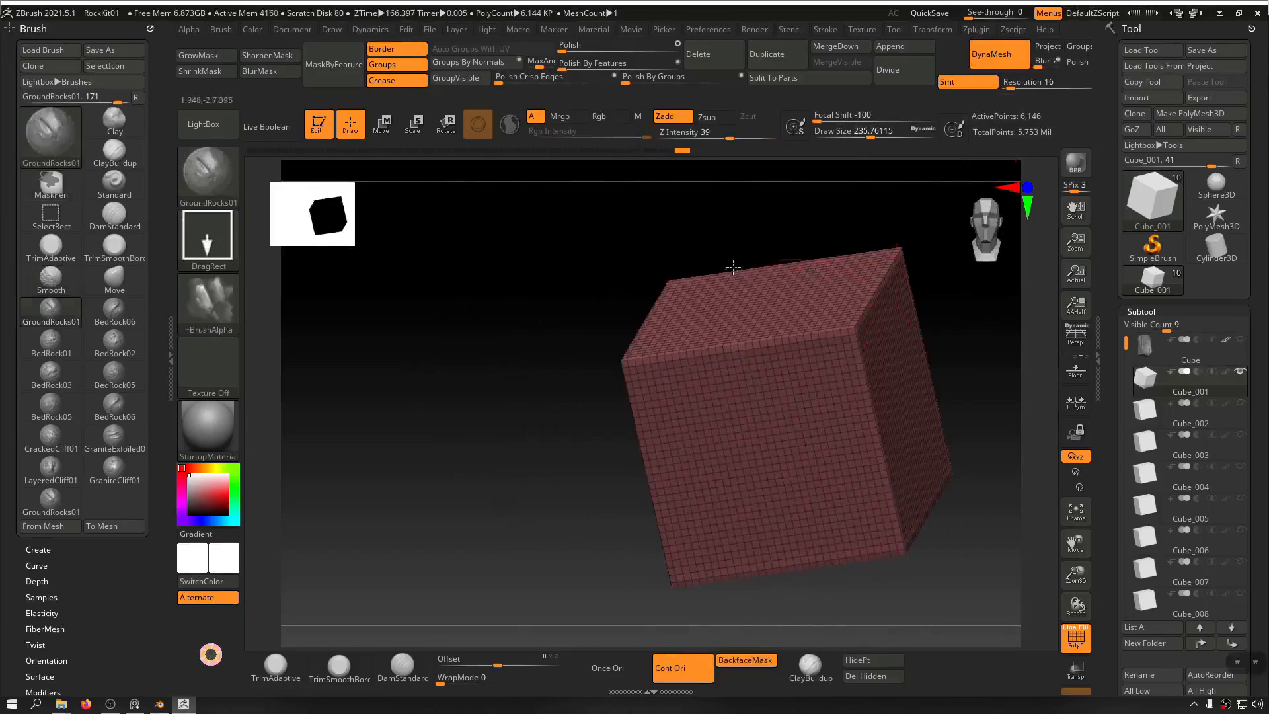
key(b)
key(m)
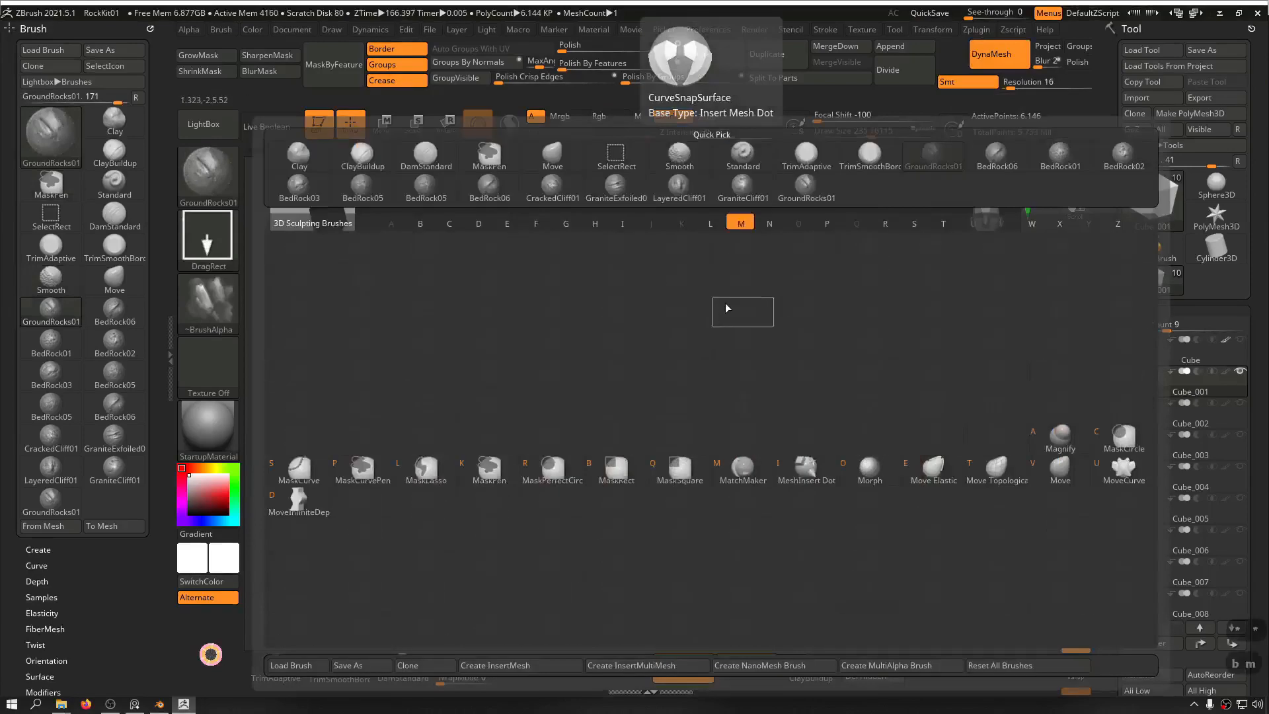
key(v)
mouse_move(578, 283)
mouse_down()
mouse_move(504, 278)
mouse_move(521, 255)
mouse_move(557, 257)
mouse_up()
key(s)
mouse_move(881, 280)
mouse_down()
mouse_move(842, 340)
mouse_move(867, 286)
mouse_move(850, 294)
mouse_up()
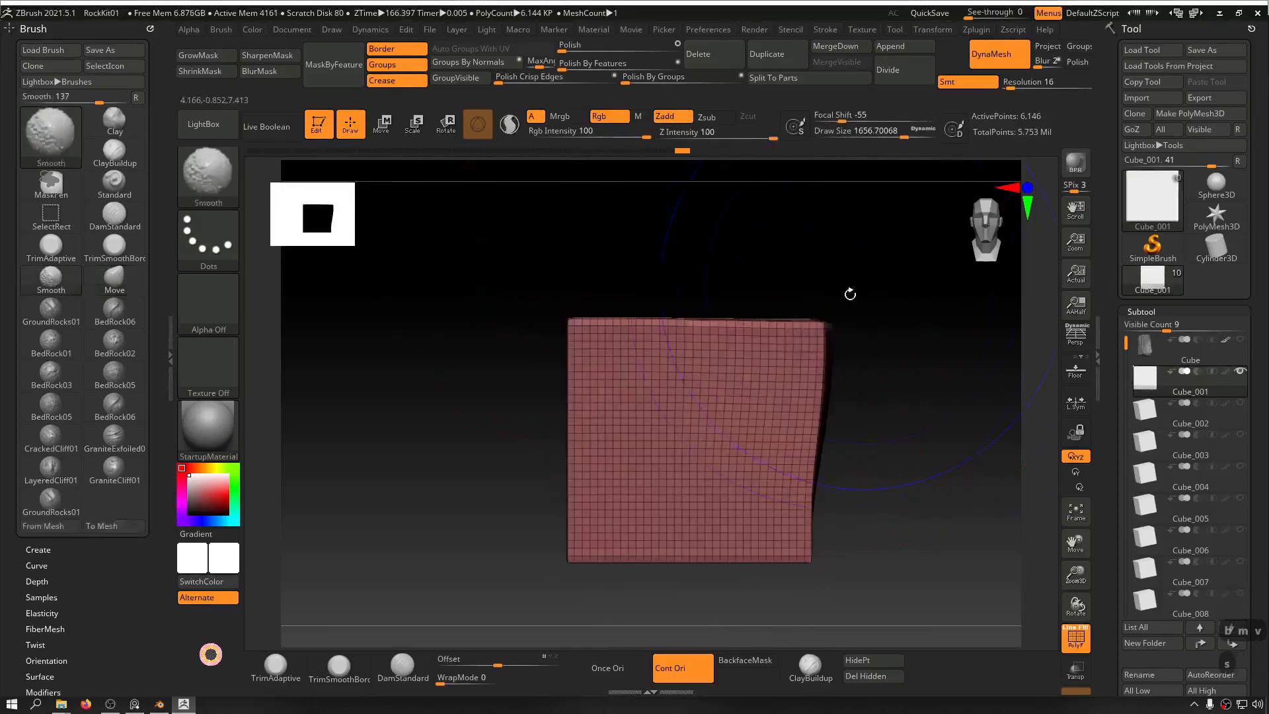
drag(566, 342, 713, 369)
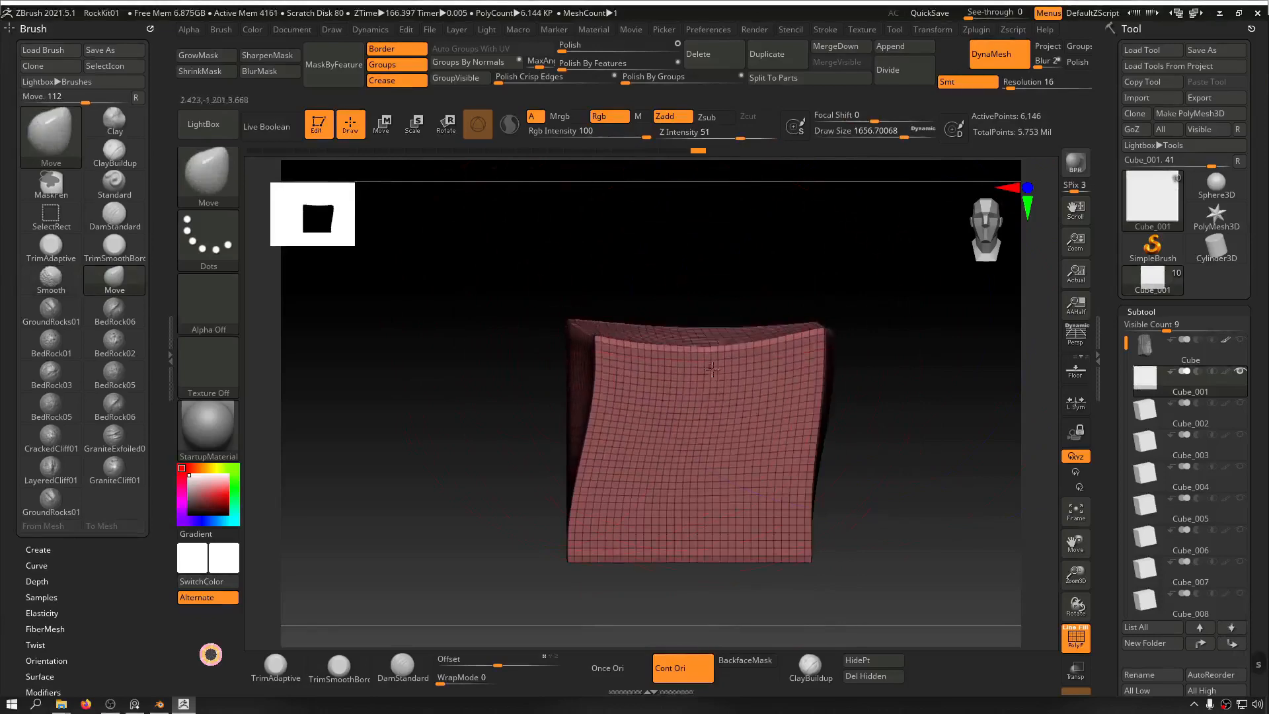
mouse_move(695, 586)
mouse_down()
mouse_move(701, 396)
mouse_move(955, 449)
mouse_move(838, 433)
mouse_move(686, 339)
mouse_move(683, 378)
mouse_up()
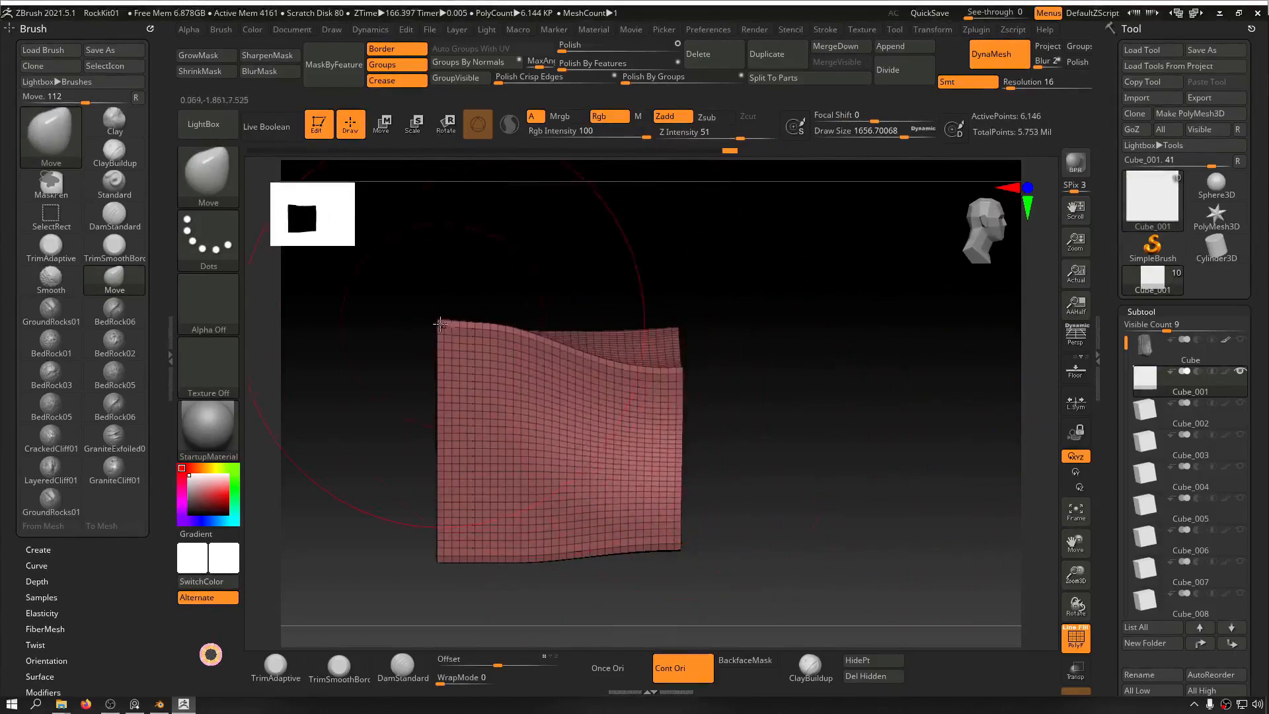
Step: Pull up one upper corner of the cube and raise its lower corners with the Move brush
drag(440, 323, 428, 263)
drag(622, 271, 852, 242)
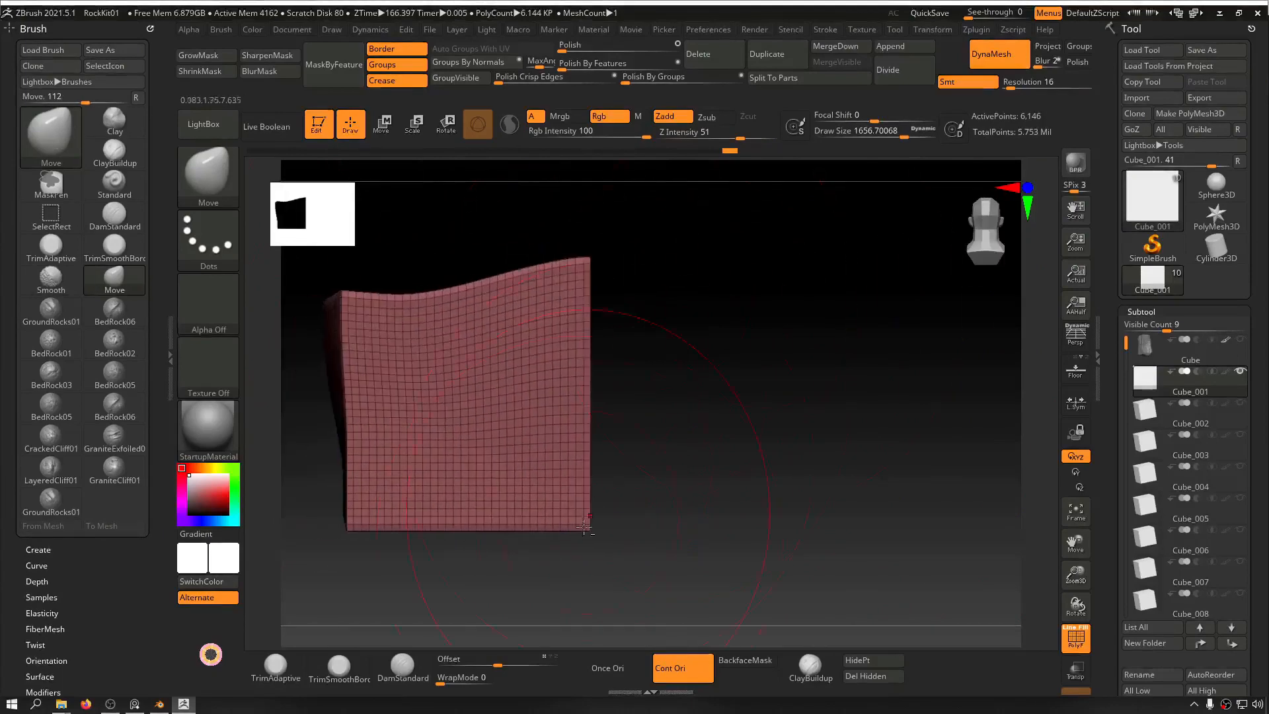
drag(584, 526, 577, 452)
drag(643, 406, 522, 405)
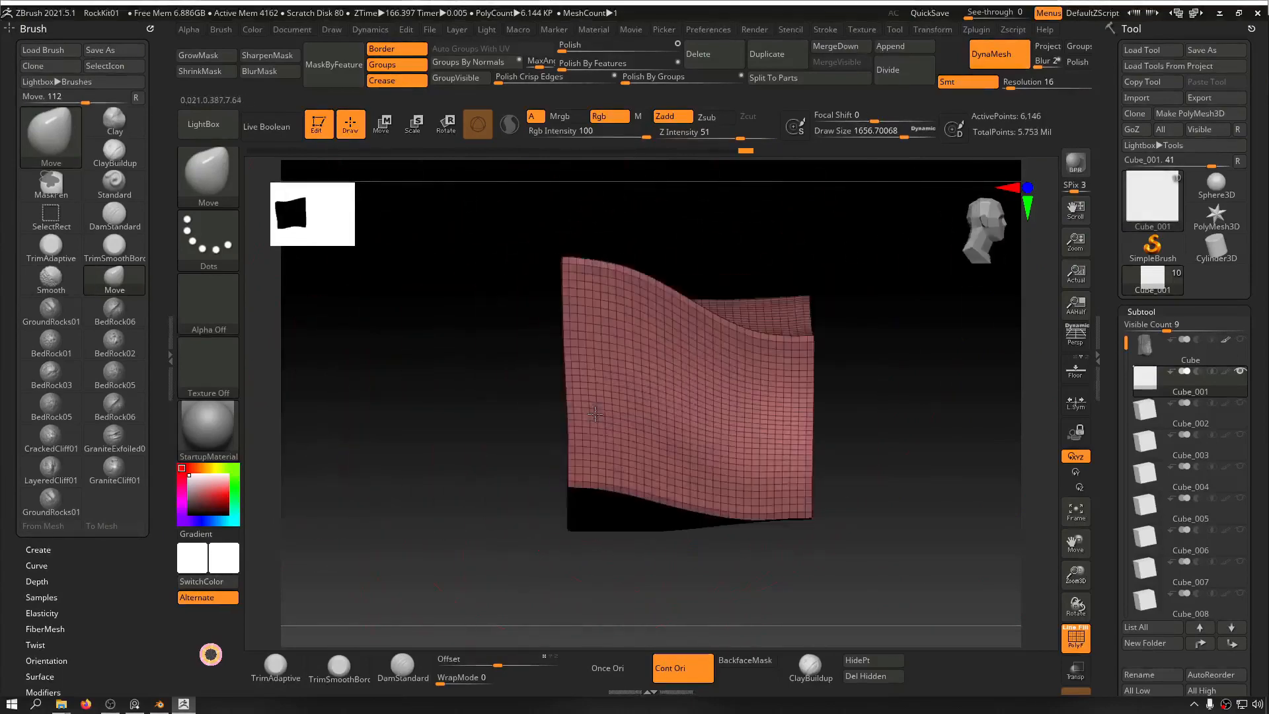
drag(772, 485, 771, 429)
Step: Continue reshaping the cube's top corners and edges with the Move brush to form an irregular rock block
drag(907, 381, 902, 455)
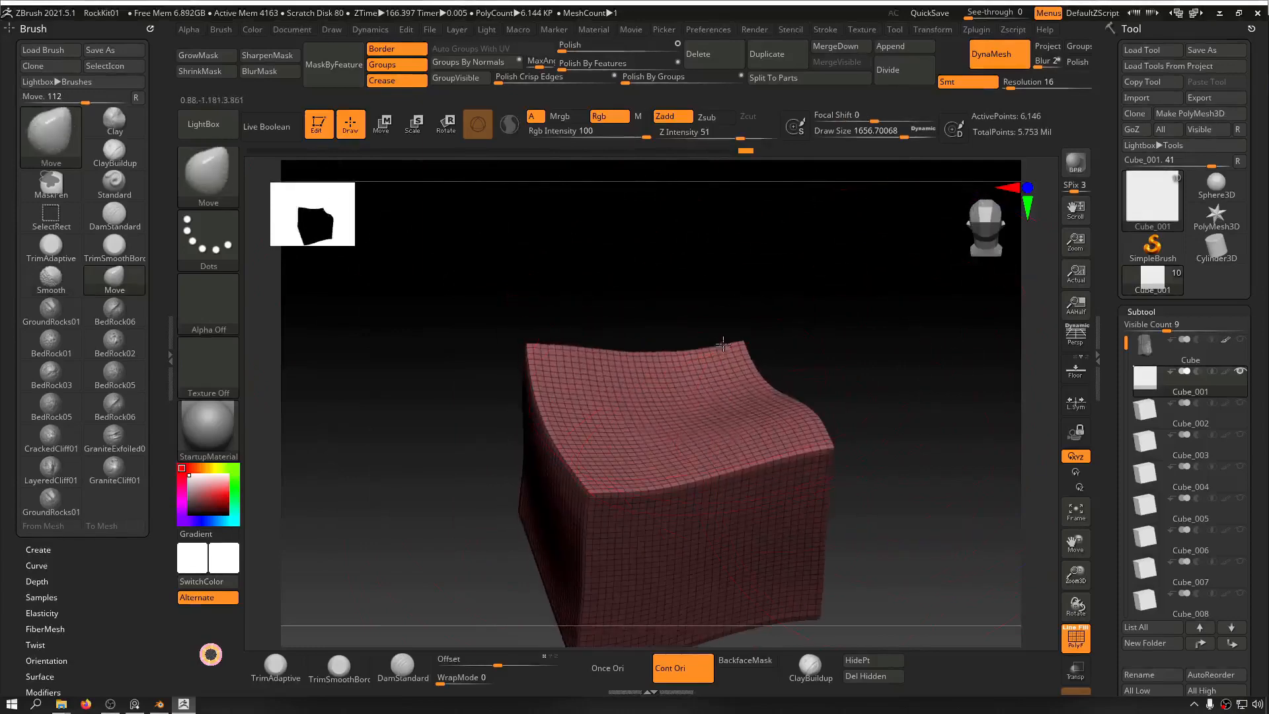
drag(751, 315, 881, 305)
drag(709, 281, 510, 295)
drag(834, 275, 519, 276)
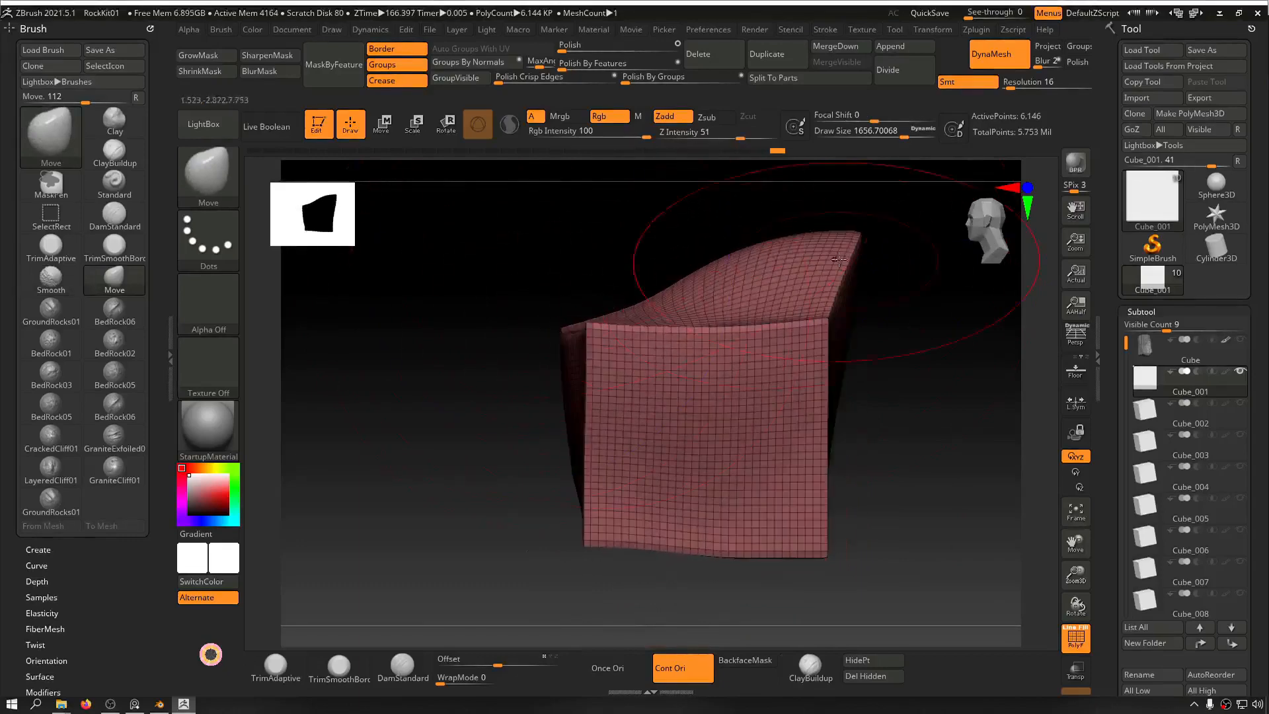
mouse_move(838, 259)
mouse_down()
mouse_move(880, 380)
mouse_move(470, 414)
mouse_move(493, 357)
mouse_move(815, 351)
mouse_move(845, 314)
mouse_move(861, 390)
mouse_move(832, 261)
mouse_move(864, 439)
mouse_move(879, 385)
mouse_move(911, 380)
mouse_move(866, 396)
mouse_move(812, 516)
mouse_move(838, 426)
mouse_move(819, 487)
mouse_move(881, 430)
mouse_move(867, 457)
mouse_up()
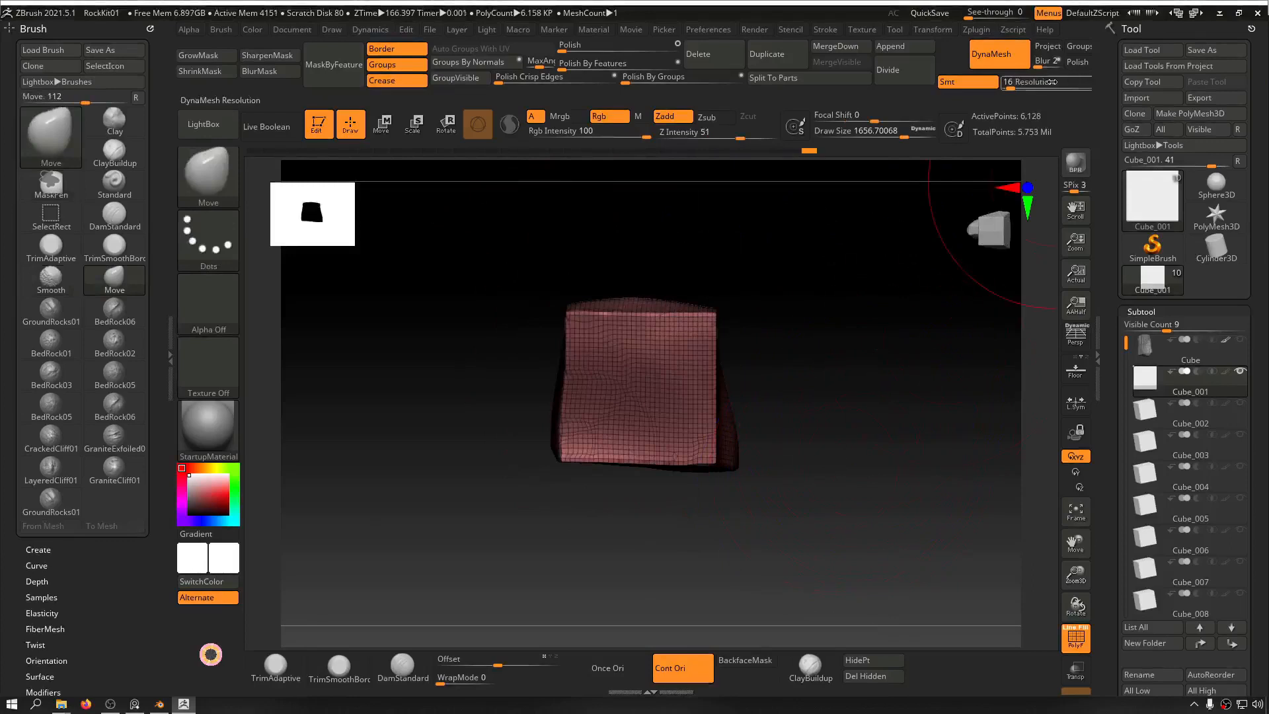
Step: Try remeshing the reshaped block with DynaMesh at resolution 8, and turn off the polyframe display
click(1052, 82)
text(8)
key(Return)
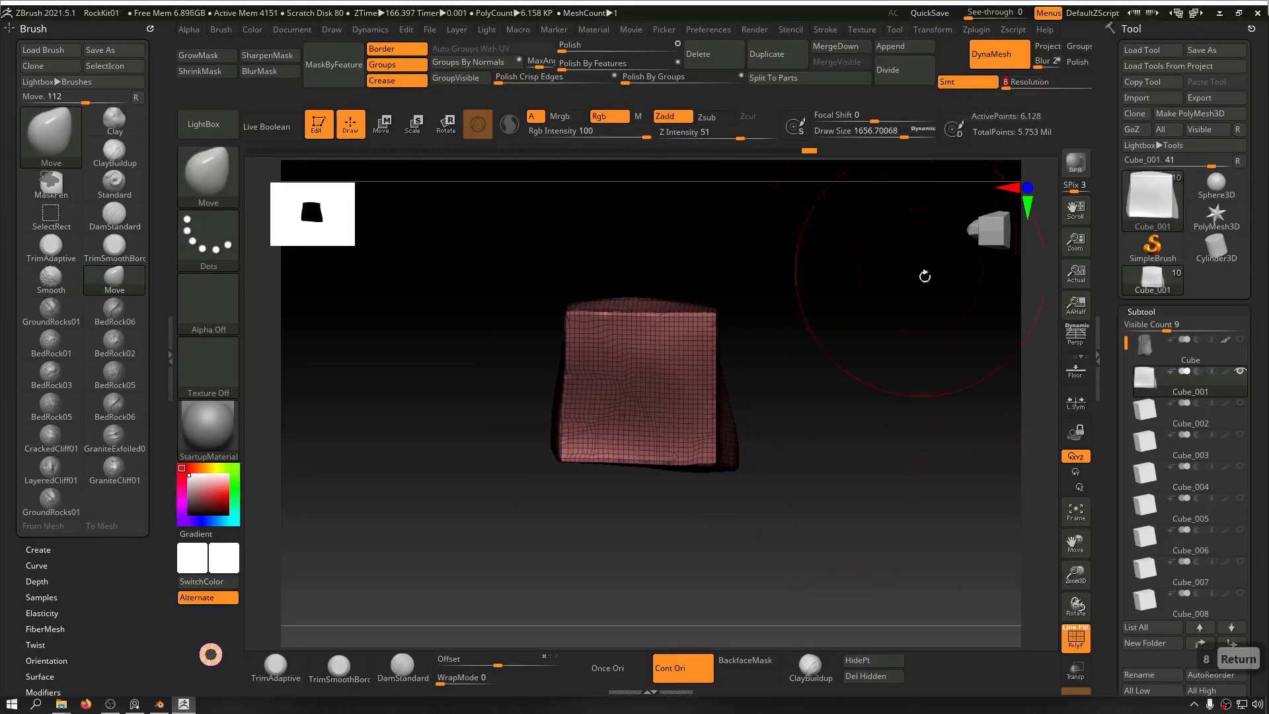
ctrl+drag(877, 285, 952, 173)
key(shift+f)
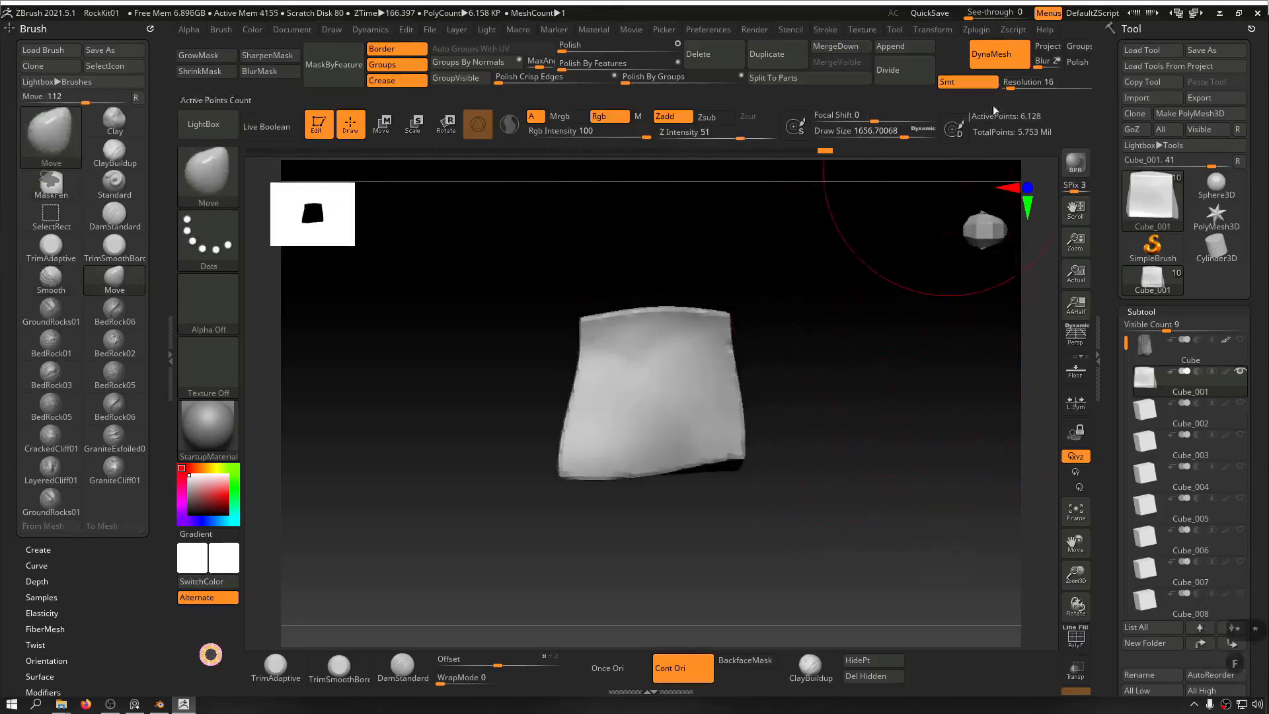
Step: Turn off DynaMesh for the block and subdivide its mesh five times
click(1007, 56)
ctrl+right_drag(886, 266, 835, 334)
drag(835, 334, 748, 283)
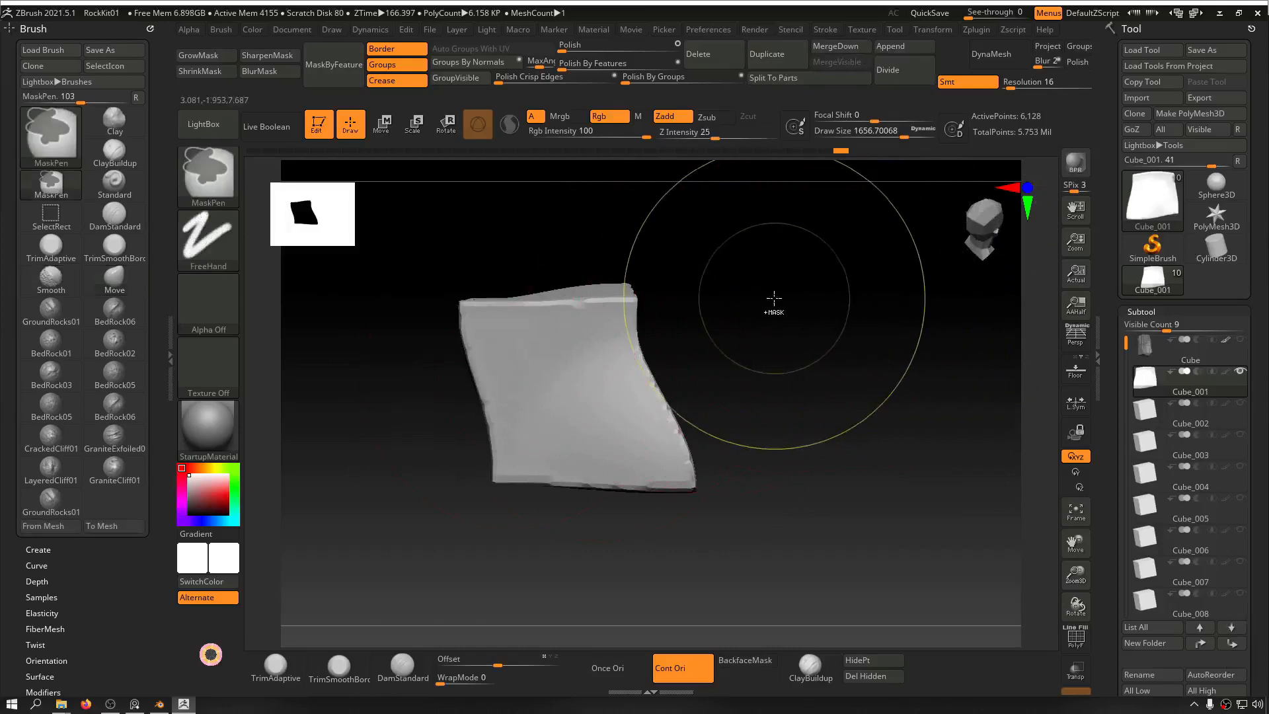
key(ctrl+d)
key(ctrl+d)
key(ctrl+d)
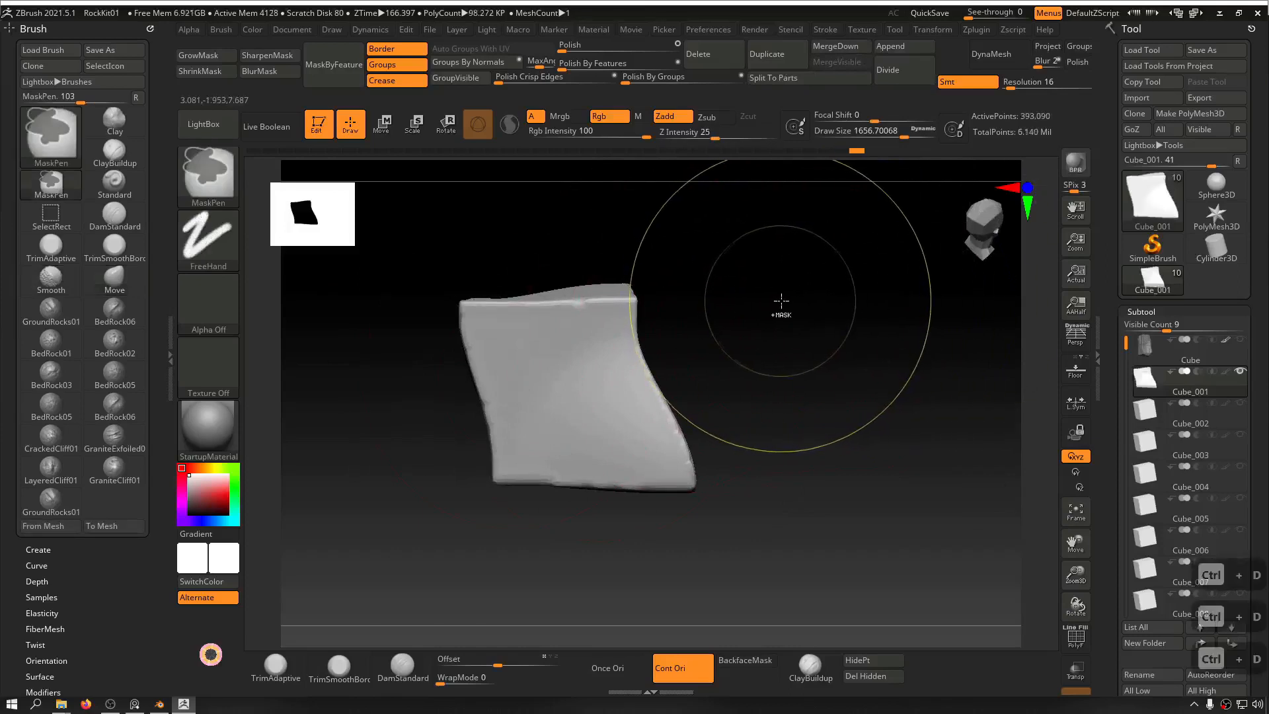
key(ctrl+d)
key(ctrl+d)
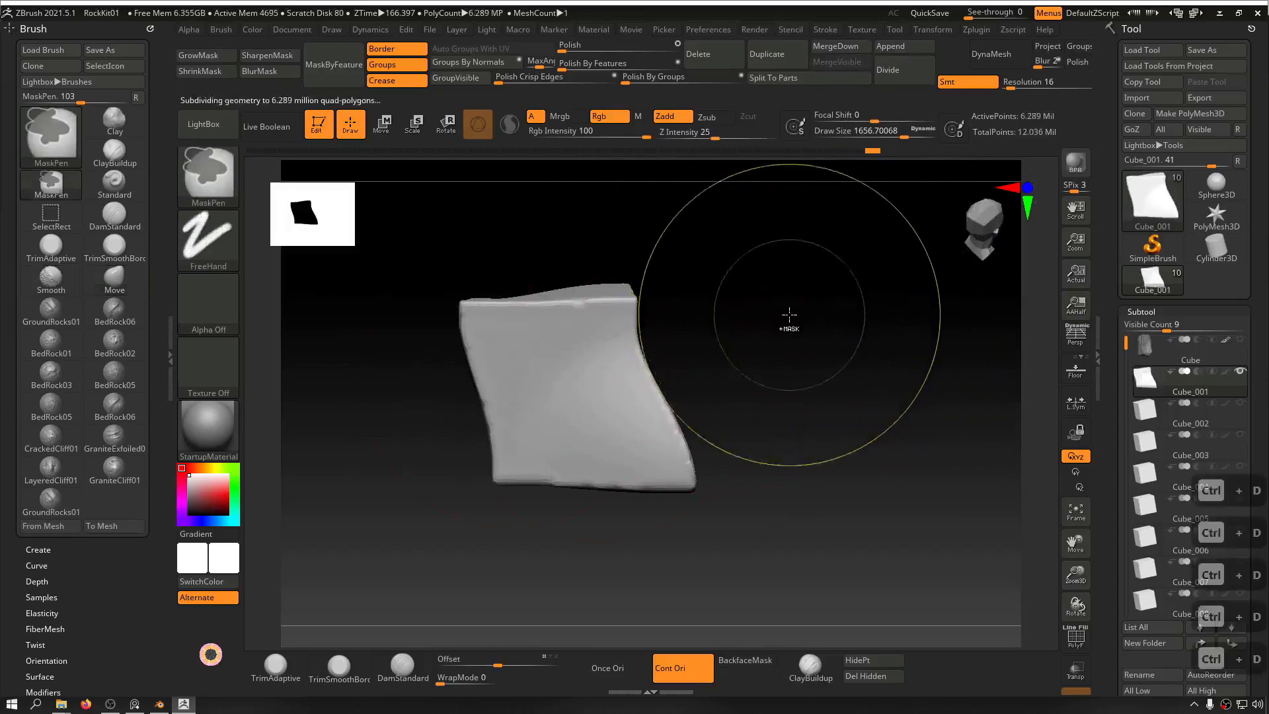
alt+drag(792, 320, 856, 429)
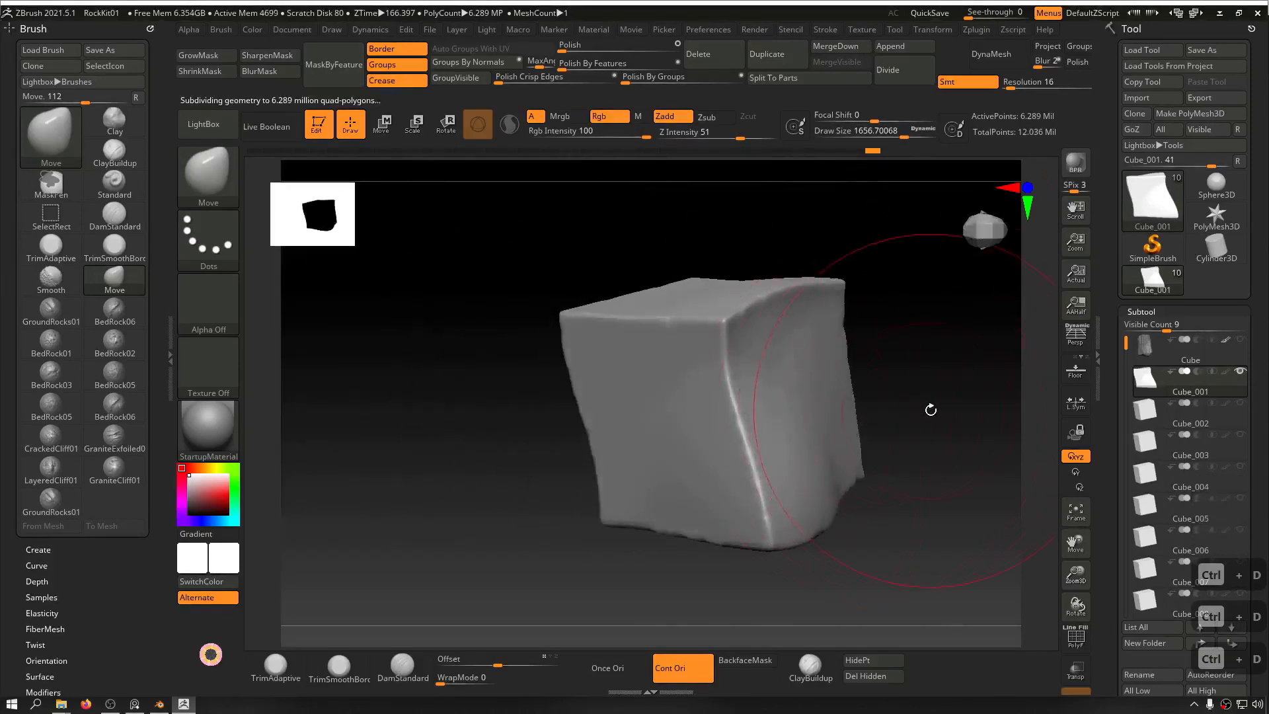
Step: Trim the block's front top edge and an adjoining vertical edge with the TrimSmoothBorder brush, reducing its draw size to about 690
click(339, 665)
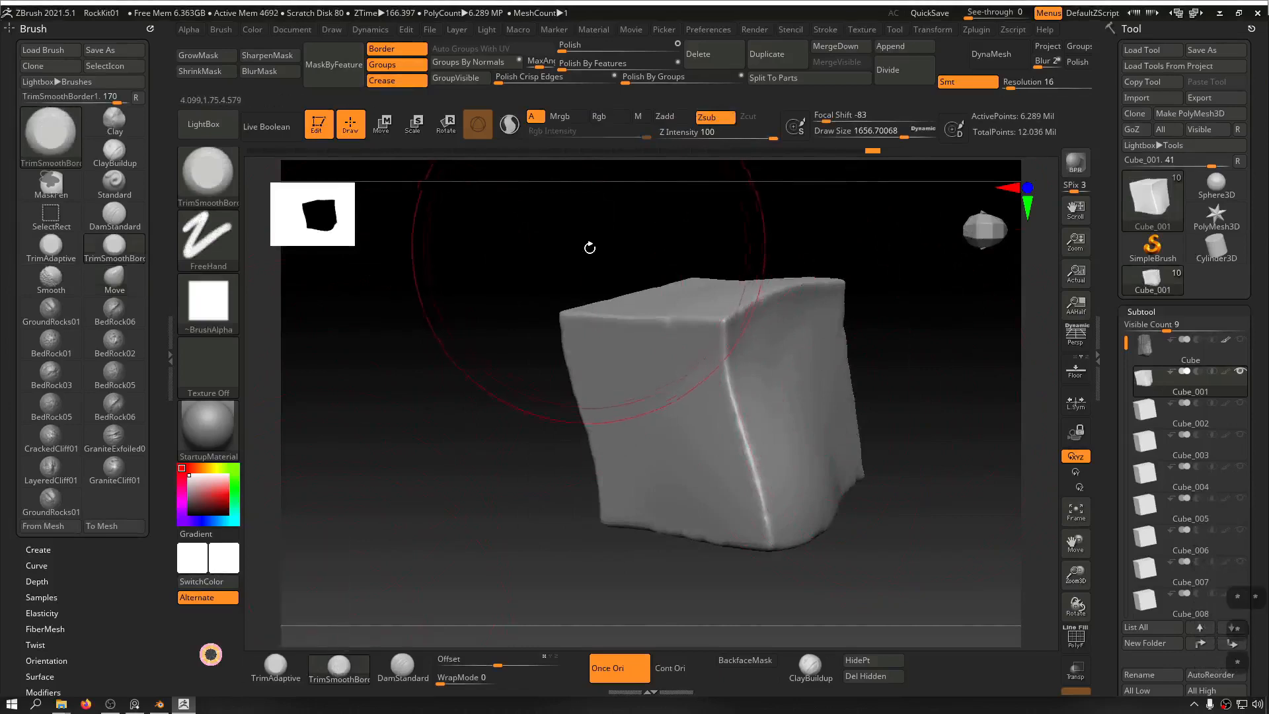
mouse_move(589, 248)
mouse_down()
mouse_move(578, 246)
mouse_move(615, 250)
mouse_move(524, 249)
mouse_move(843, 252)
mouse_move(775, 309)
mouse_up()
key(s)
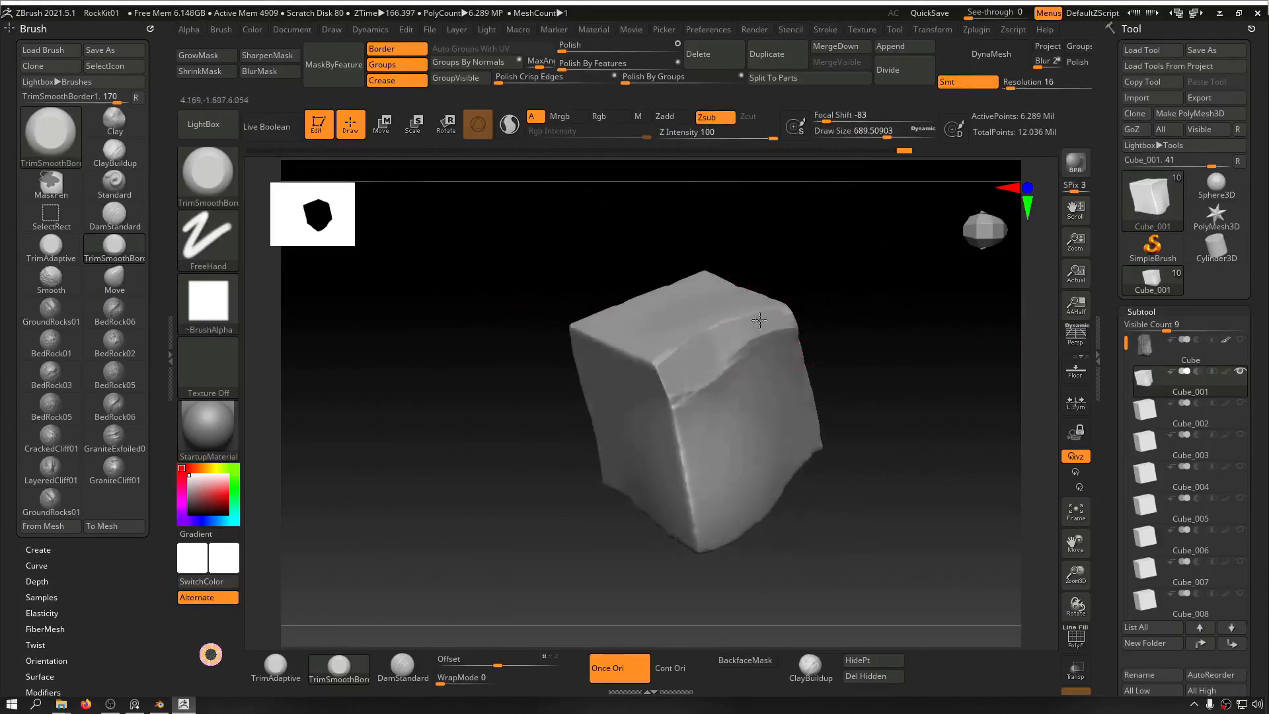
mouse_move(759, 320)
mouse_down()
mouse_move(861, 277)
mouse_move(801, 255)
mouse_up()
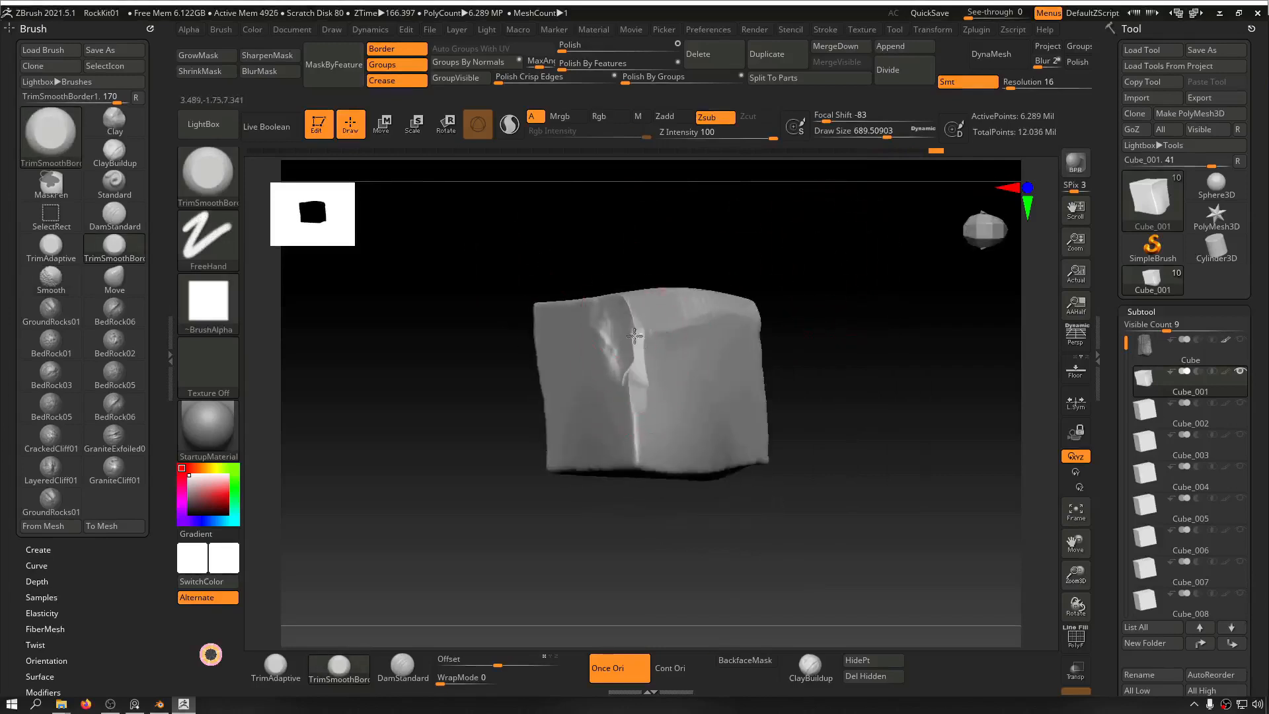
drag(634, 335, 626, 417)
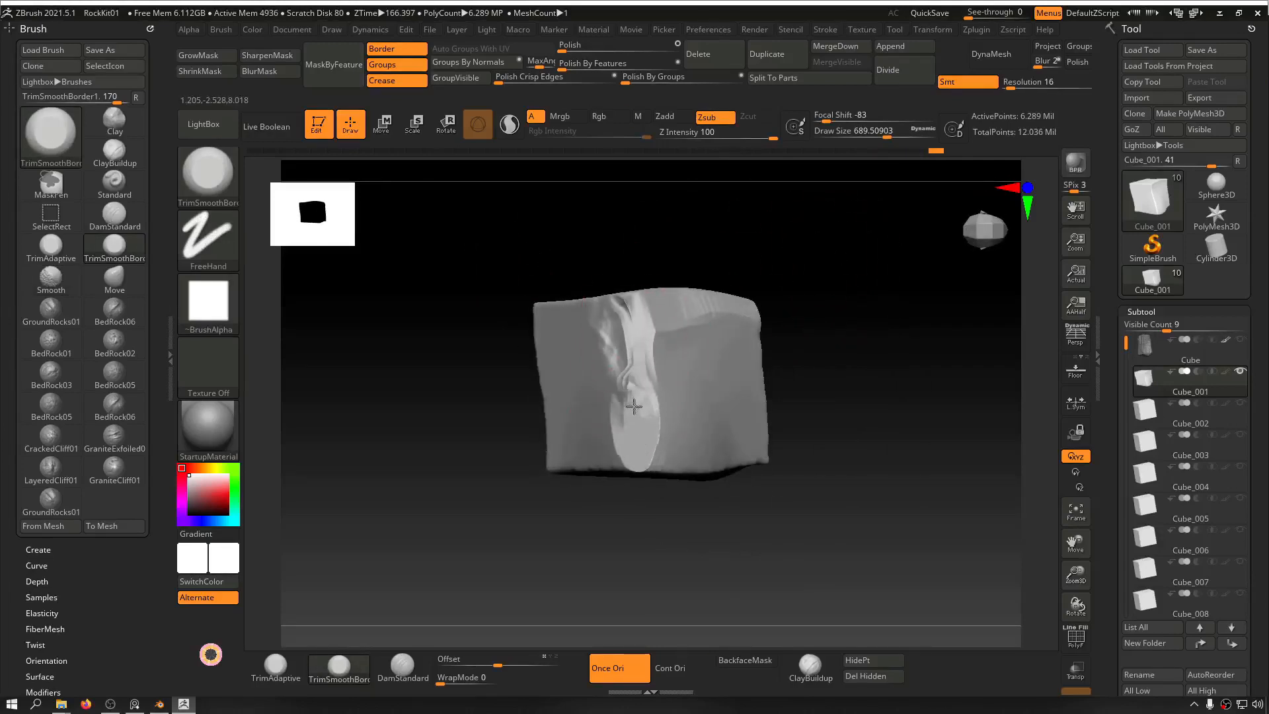
drag(831, 267, 765, 269)
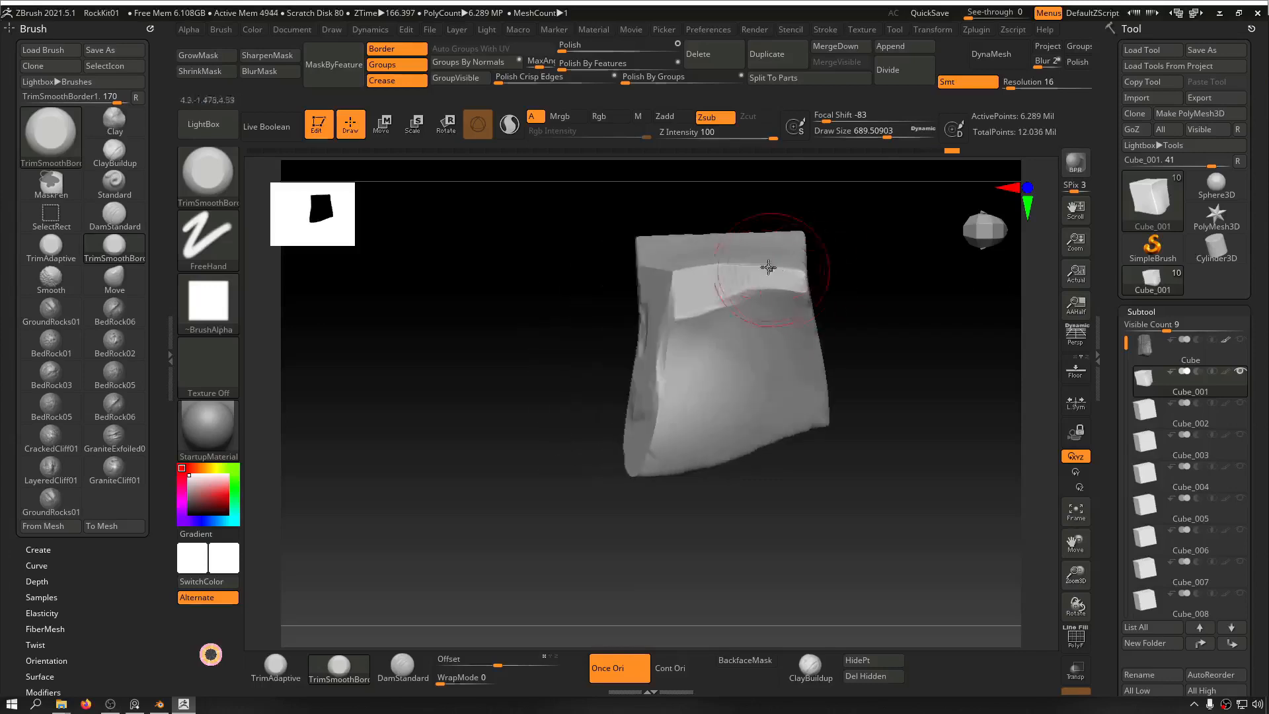
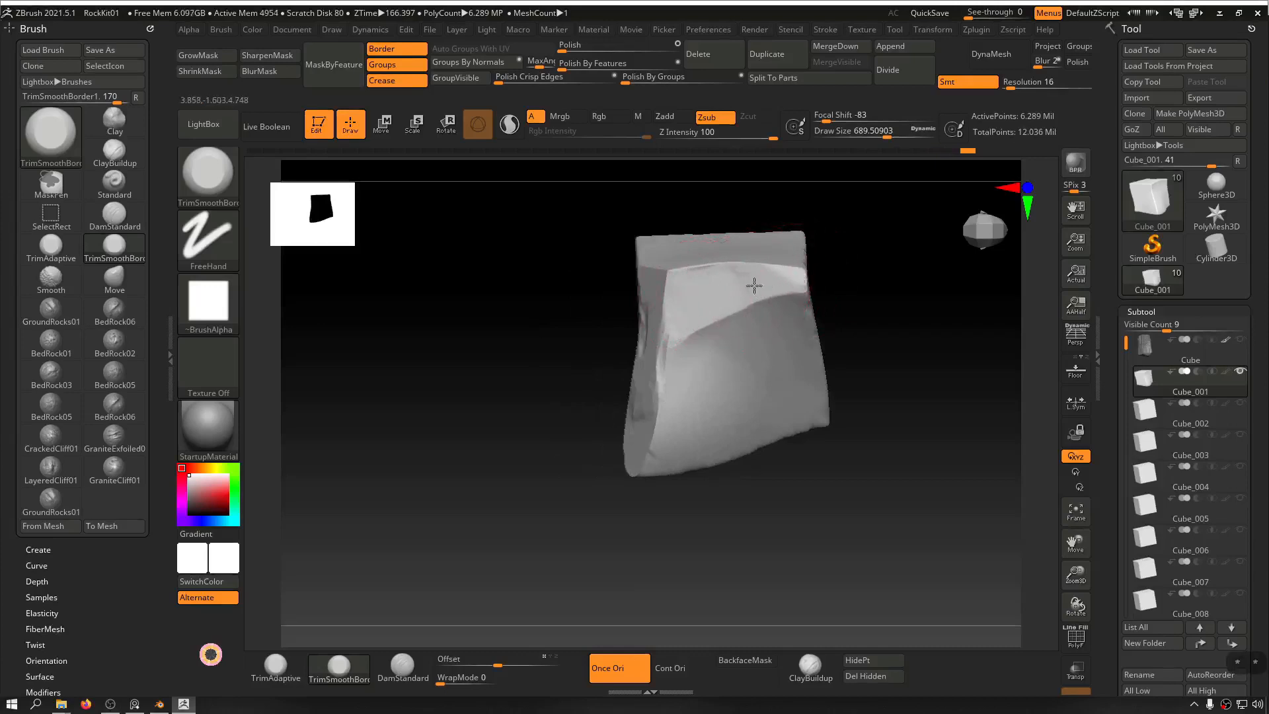
Step: Smooth the trimmed vertical edge and flatten the vertical edge at the far end of that face into a narrow bevel
key(shift)
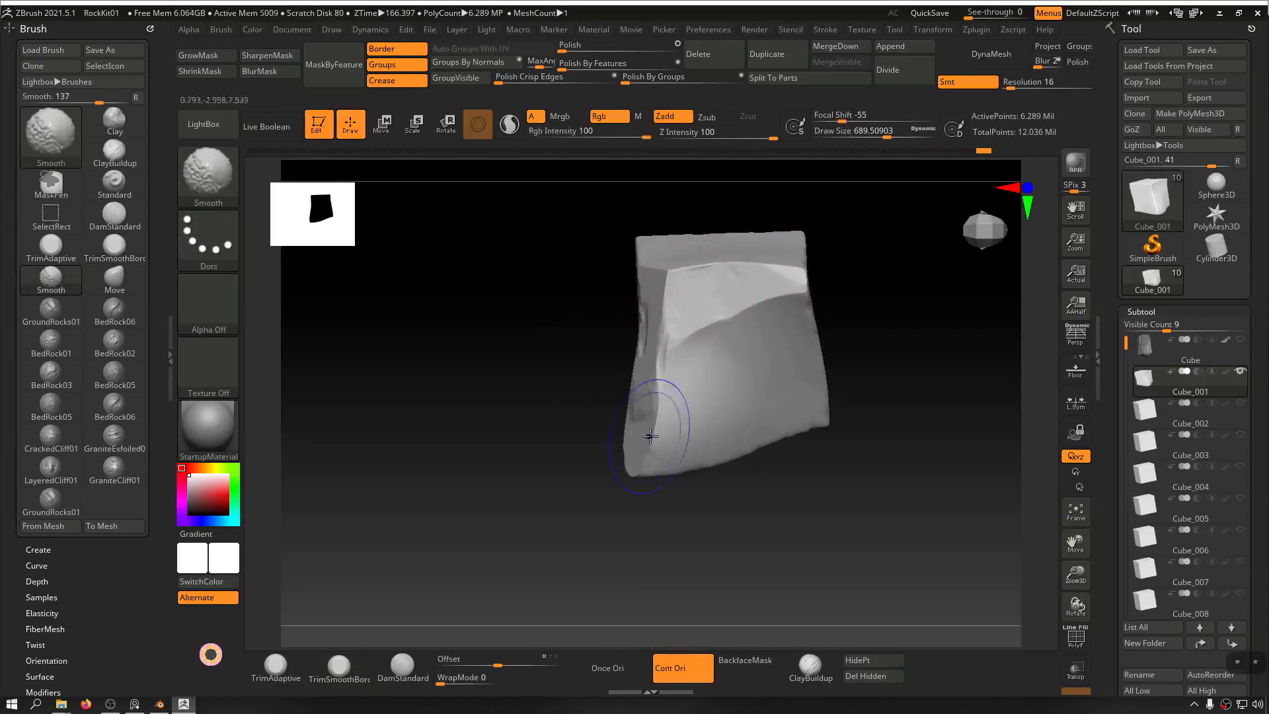
mouse_move(570, 380)
mouse_down()
mouse_move(522, 368)
mouse_move(538, 345)
mouse_up()
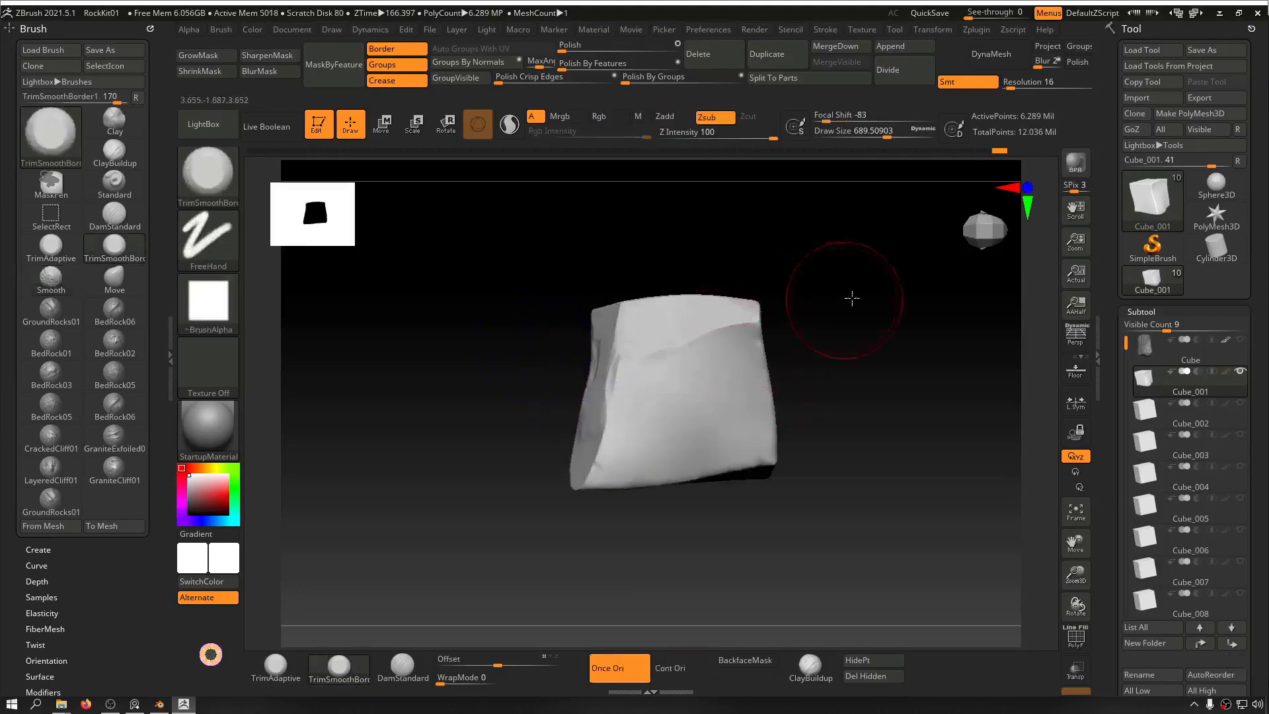
mouse_move(852, 298)
mouse_down()
mouse_move(836, 286)
mouse_move(866, 269)
mouse_move(642, 302)
mouse_up()
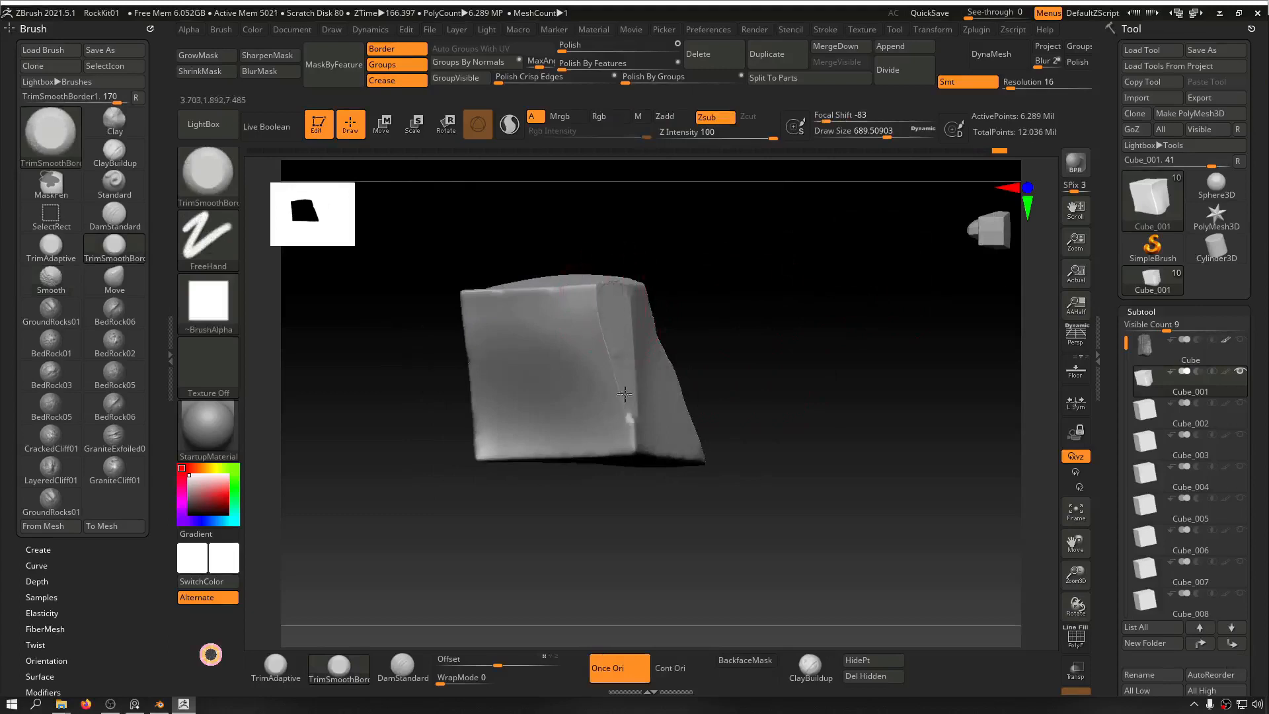
drag(631, 447, 610, 364)
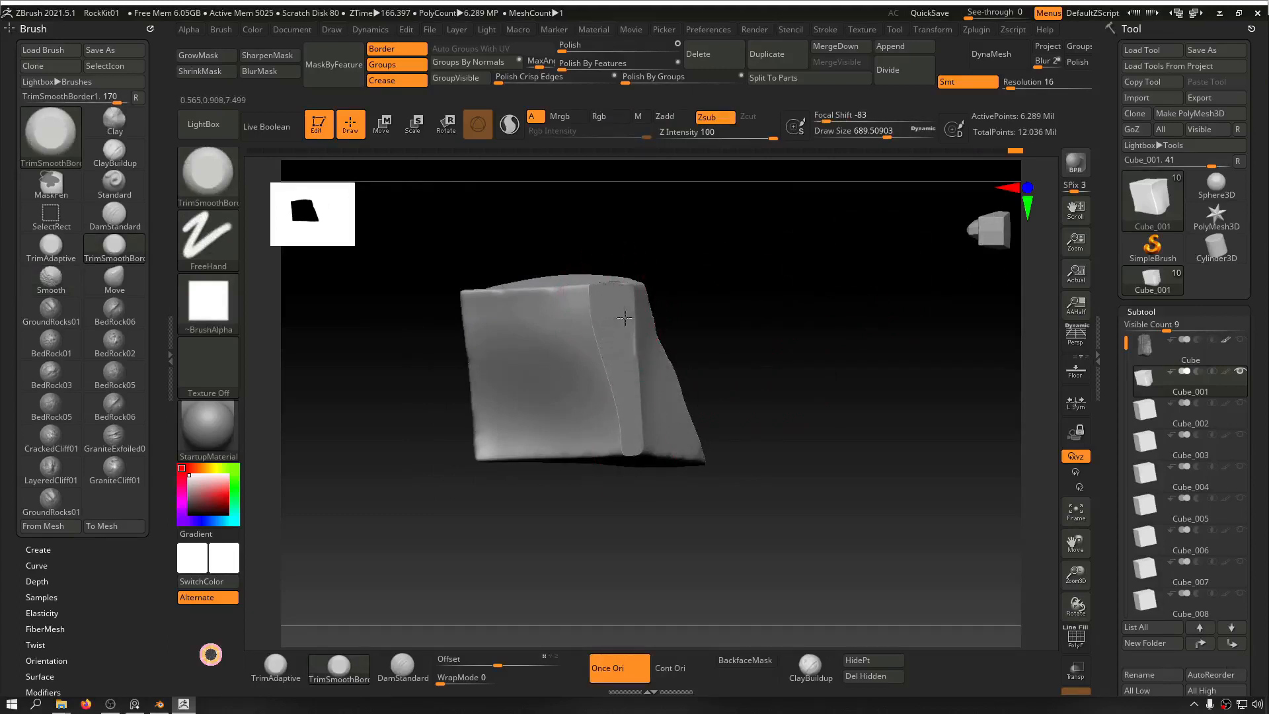
key(shift)
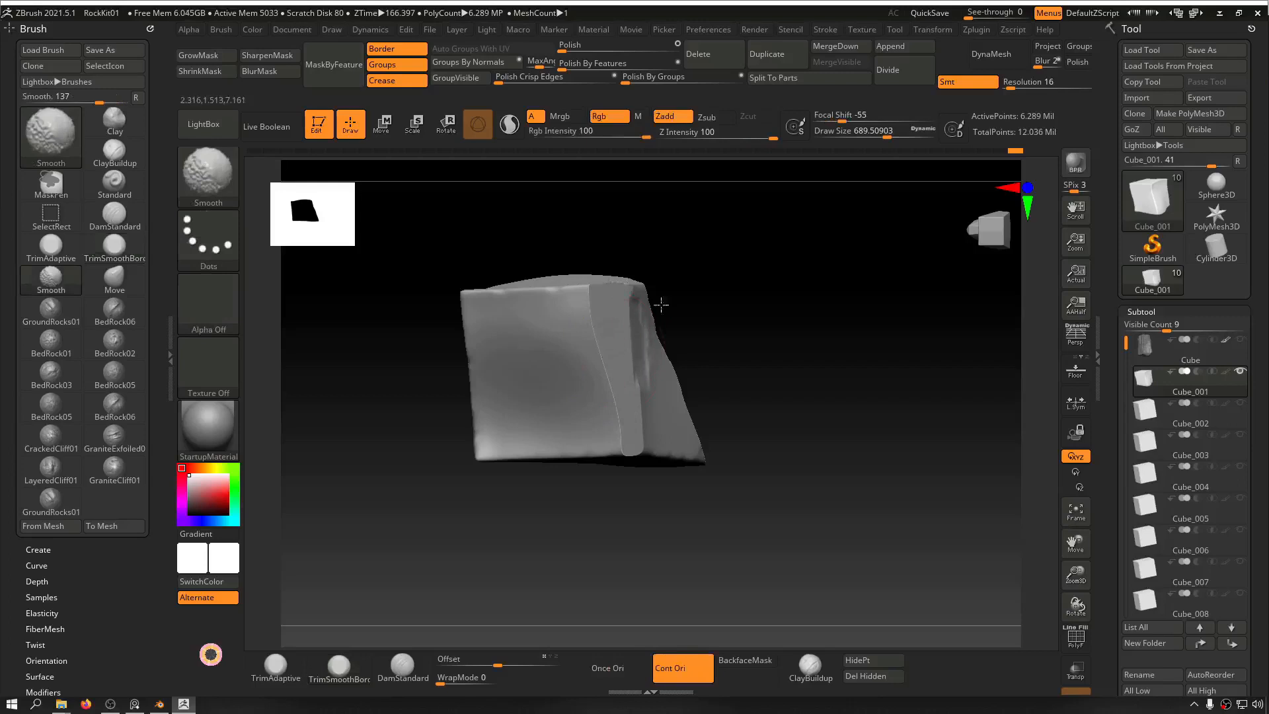
Step: Chip the block's lower corner and trim the untouched vertical edge on the opposite side into a flat strip
drag(660, 304, 703, 279)
drag(747, 484, 680, 452)
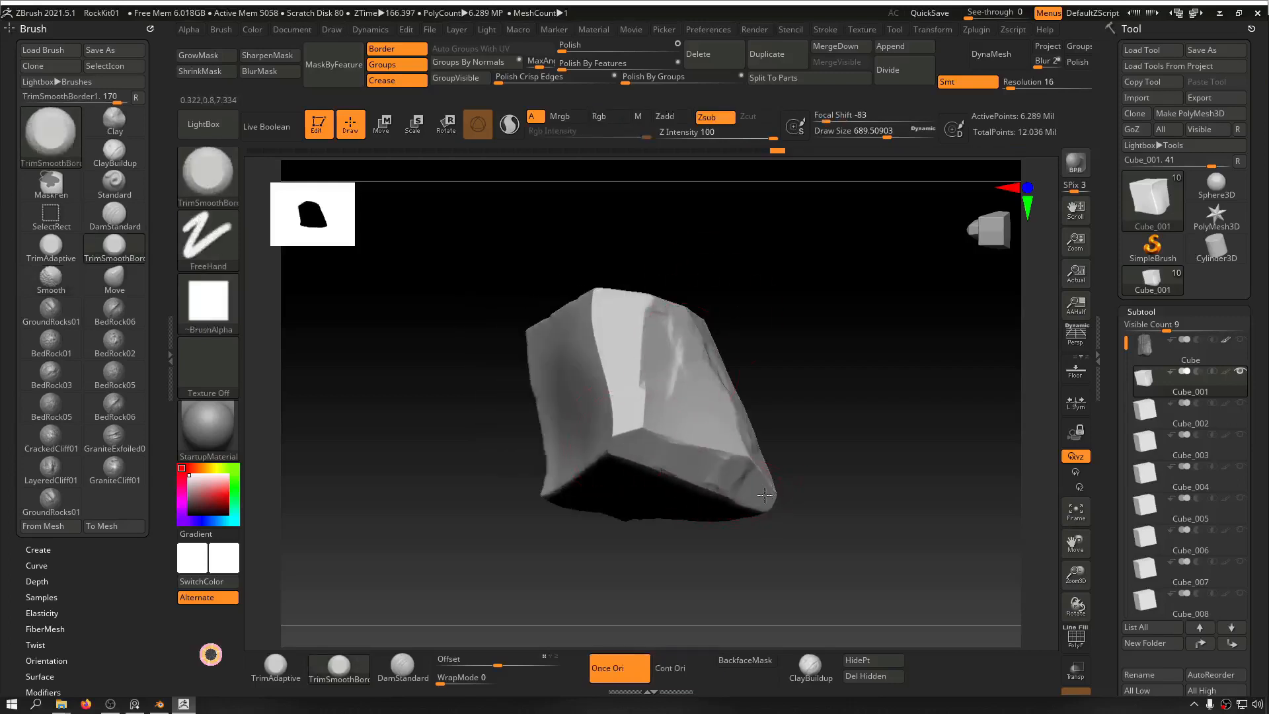
mouse_move(812, 419)
mouse_down()
mouse_move(818, 461)
mouse_move(833, 402)
mouse_move(896, 372)
mouse_move(773, 300)
mouse_move(775, 284)
mouse_move(717, 266)
mouse_up()
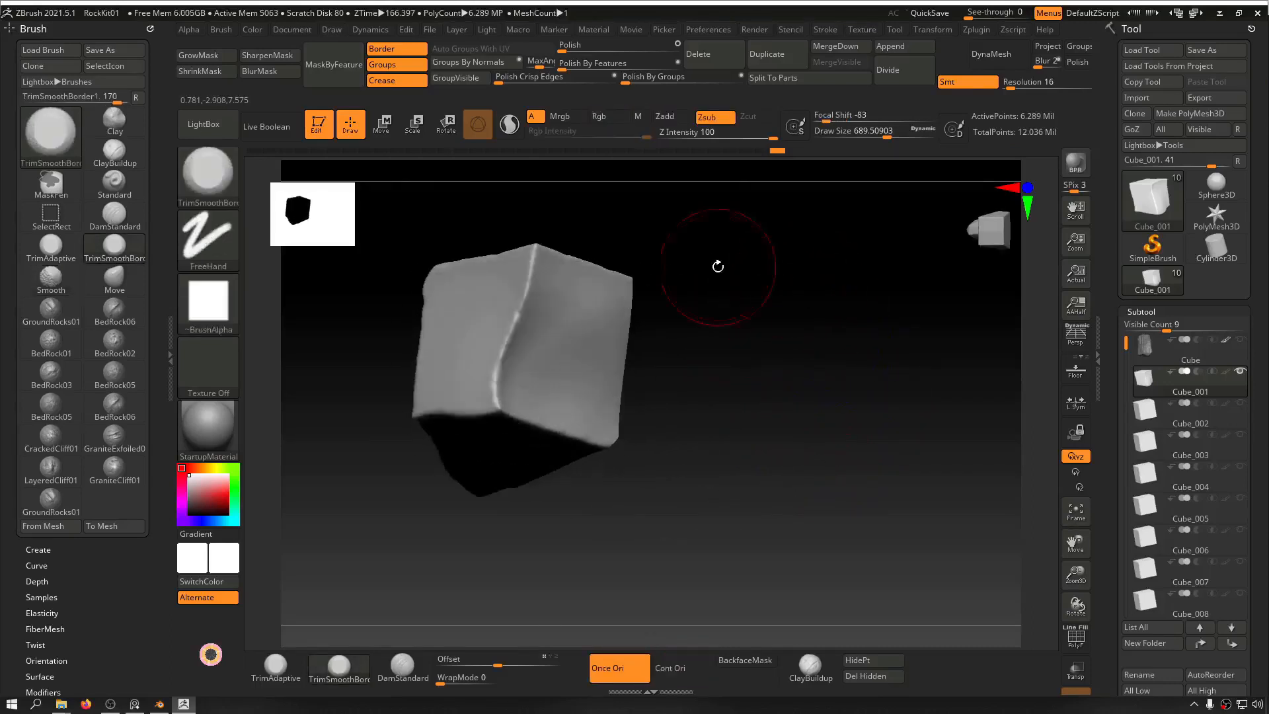
mouse_move(526, 261)
mouse_down()
mouse_move(495, 403)
mouse_move(492, 393)
mouse_up()
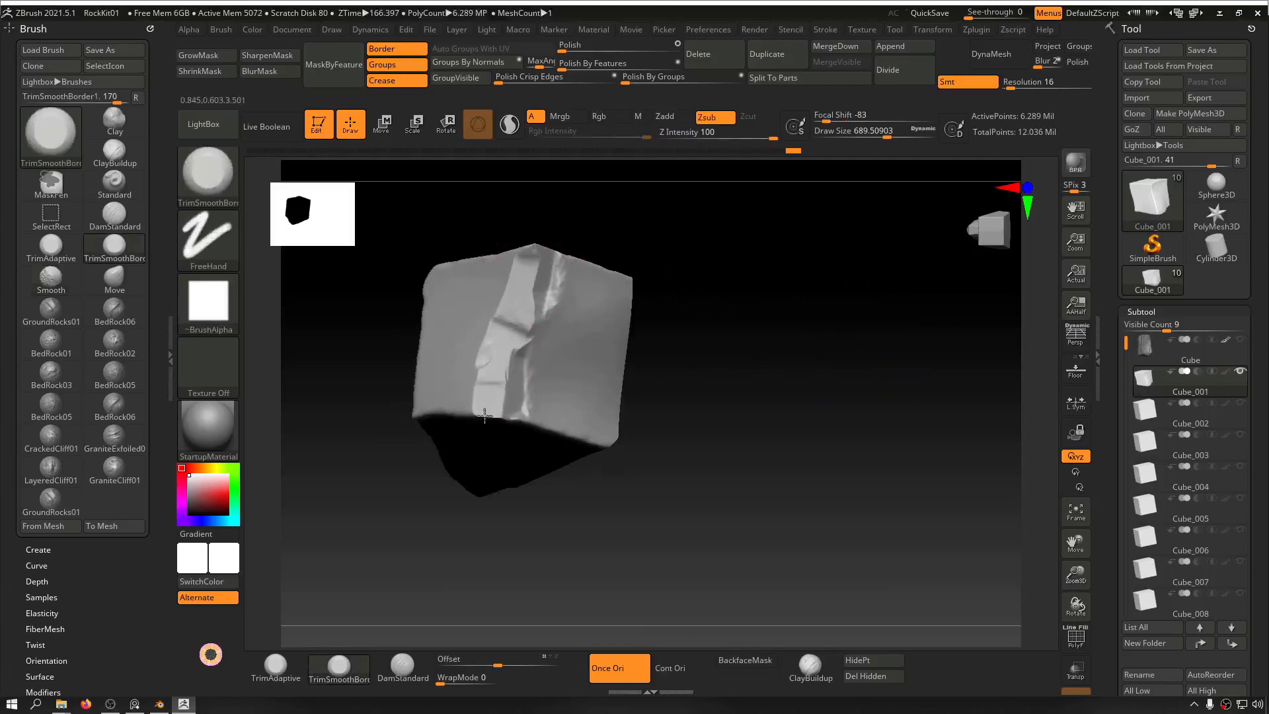
Step: Try to flatten the upper end of the trimmed edge further and smooth the pinched top corner
drag(514, 338, 535, 251)
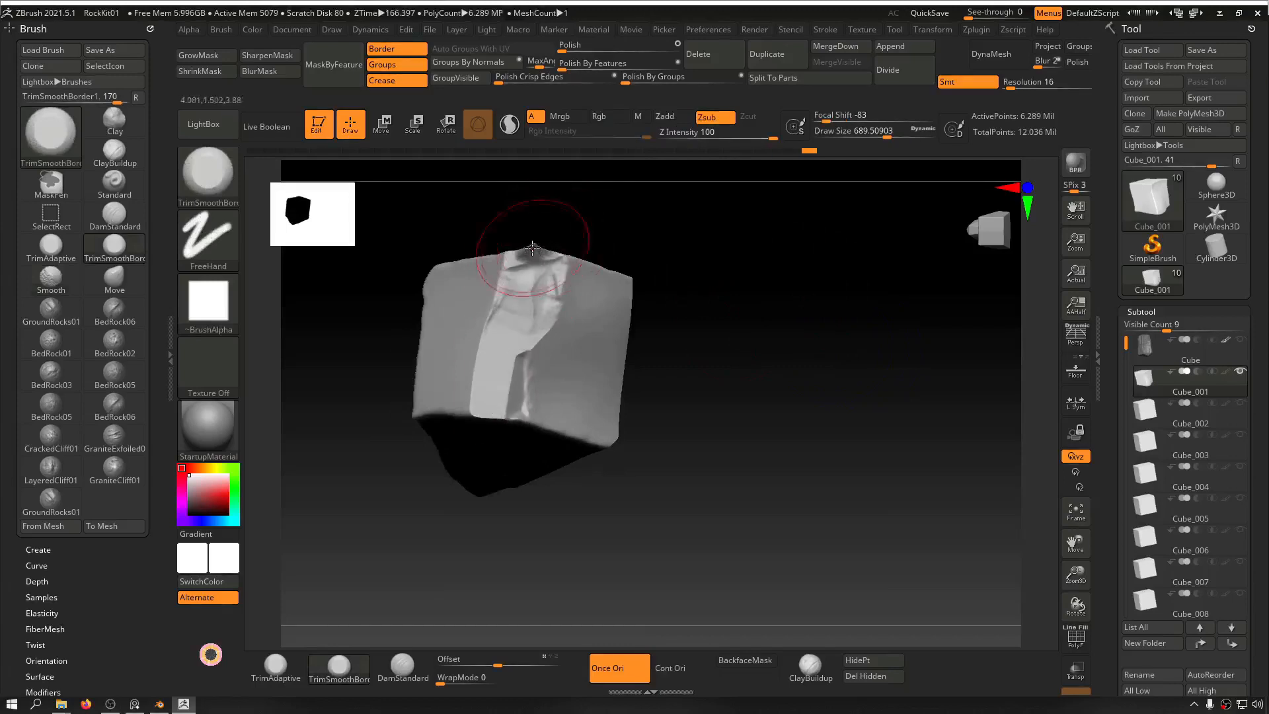
mouse_move(617, 207)
mouse_down()
mouse_move(660, 275)
mouse_move(716, 224)
mouse_move(725, 296)
mouse_move(852, 363)
mouse_up()
mouse_move(546, 297)
shift+mouse_down()
mouse_move(581, 269)
mouse_move(596, 288)
shift+mouse_up()
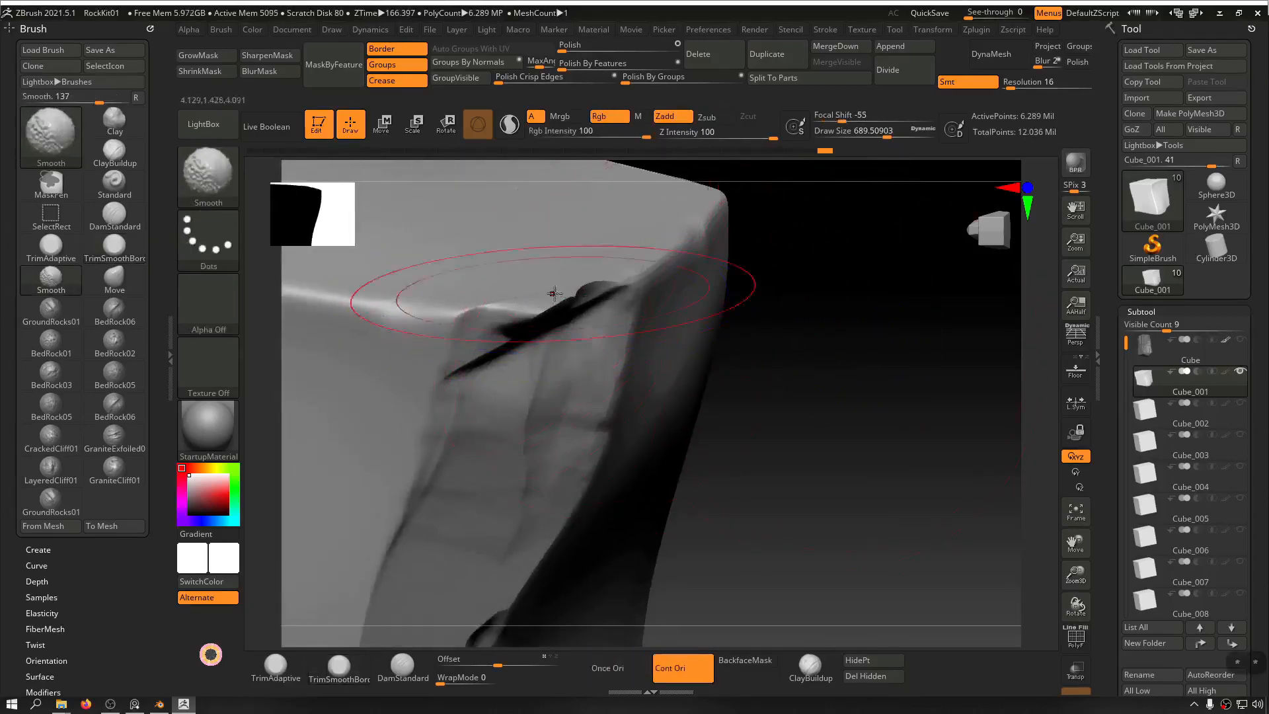
Step: Undo the latest trimming and smoothing strokes around the pinched top corner
key(ctrl)
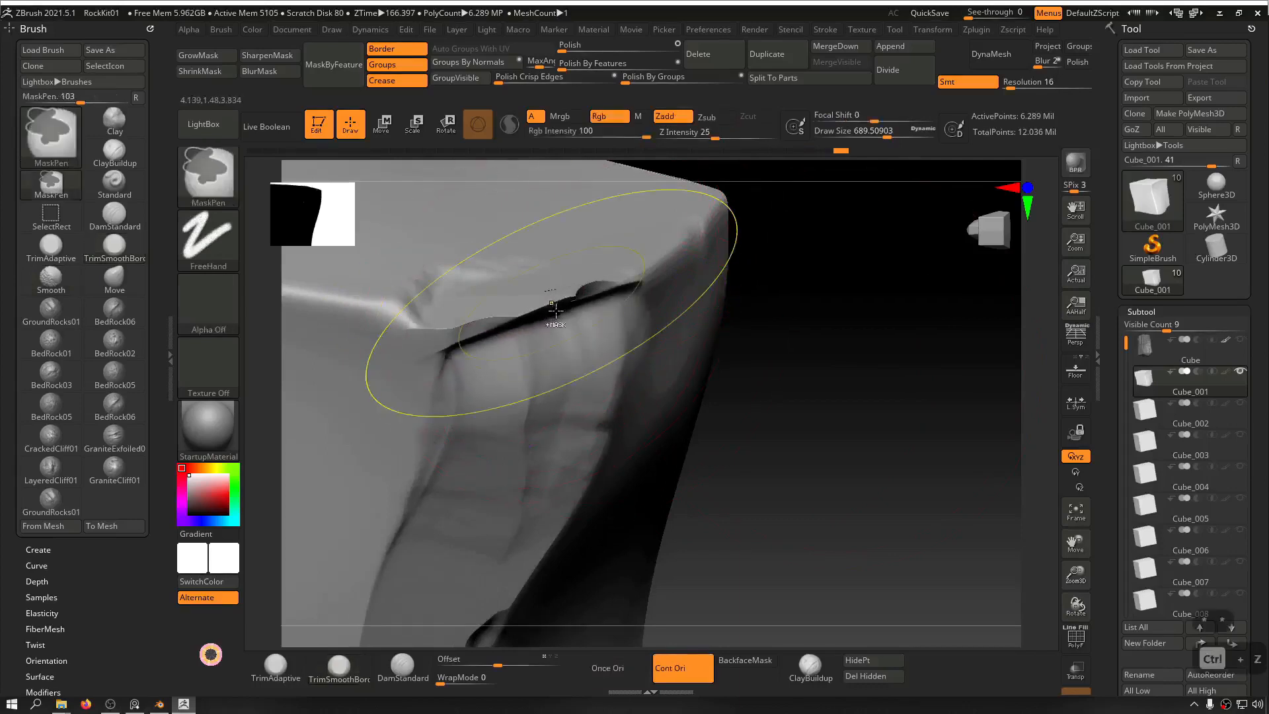
key(ctrl+z)
key(ctrl+z)
key(ctrl+z)
key(ctrl+z)
key(ctrl+z)
key(ctrl+z)
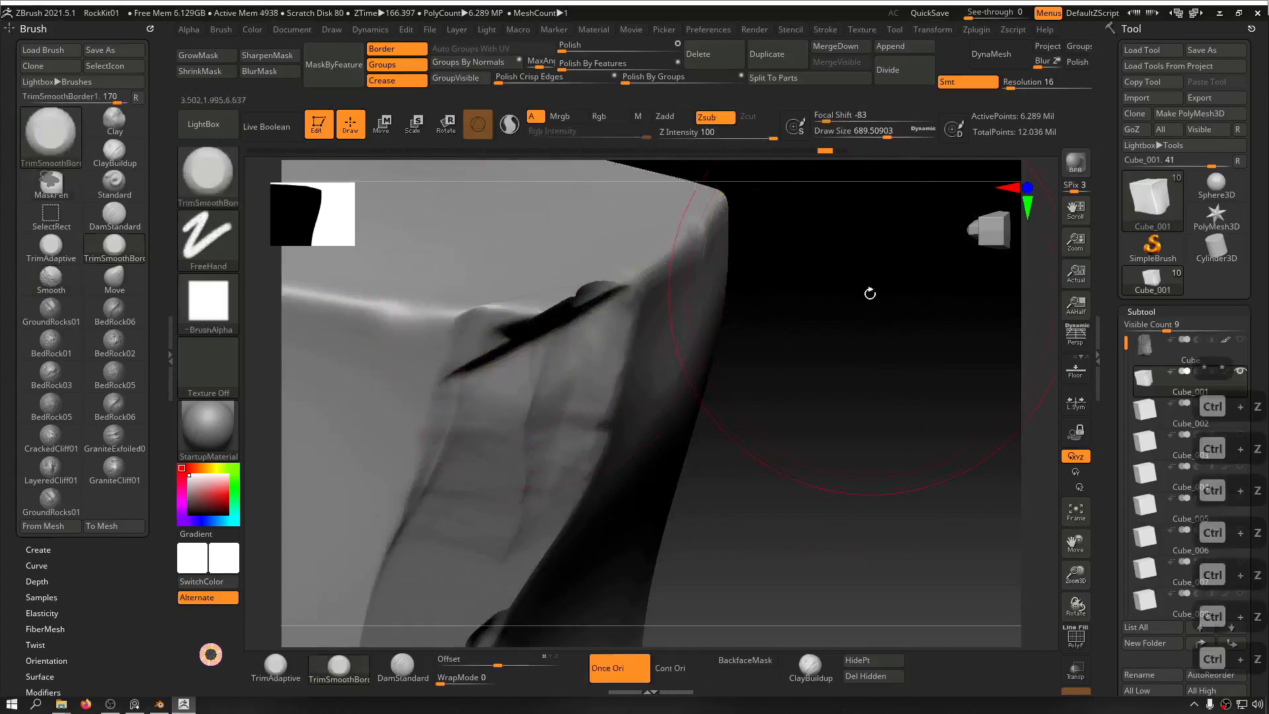
drag(869, 293, 867, 283)
key(ctrl)
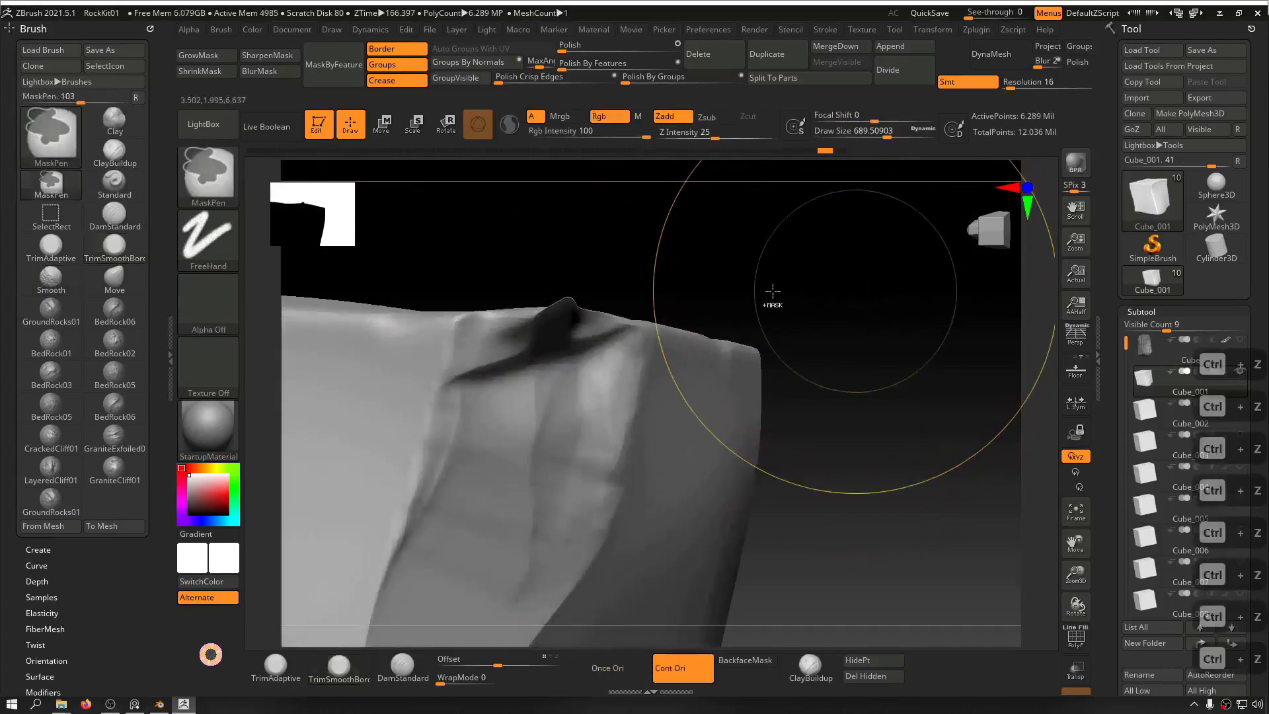
key(ctrl+z)
key(ctrl+z)
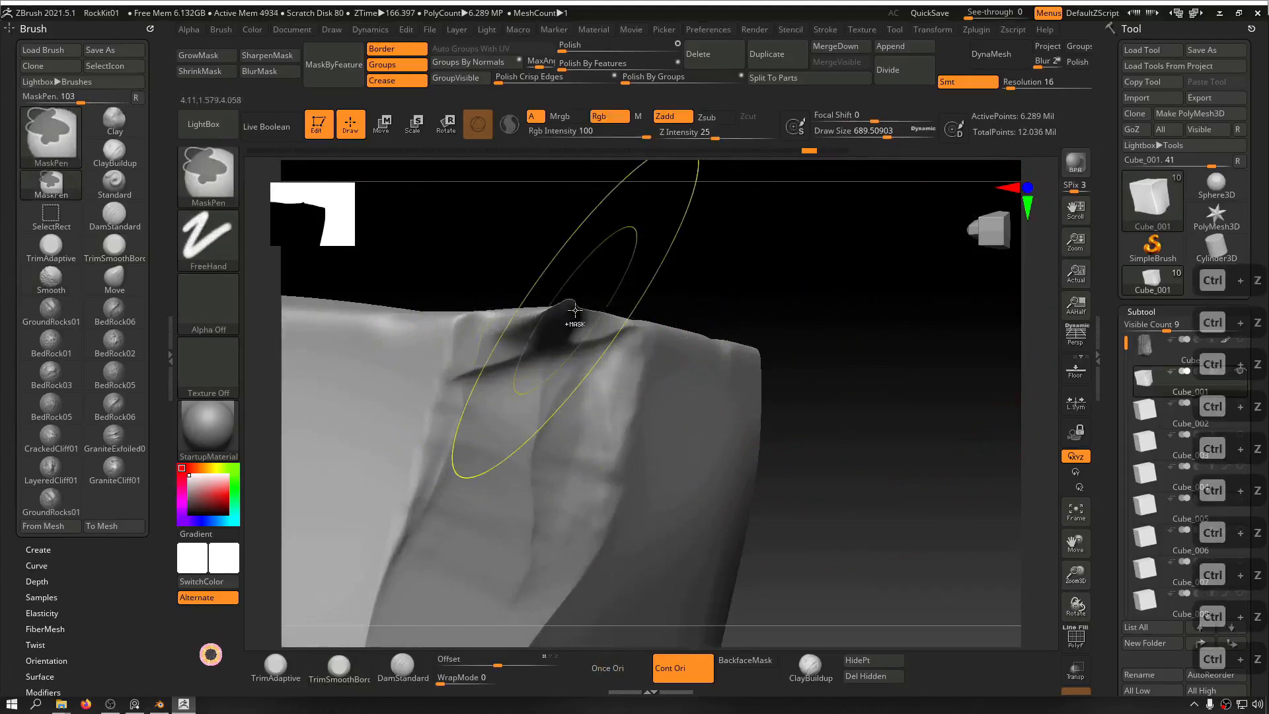
key(ctrl+z)
Step: Trim the top corner above the flattened edge again, blending the dent into broad planes with TrimSmoothBorder
drag(756, 273, 721, 314)
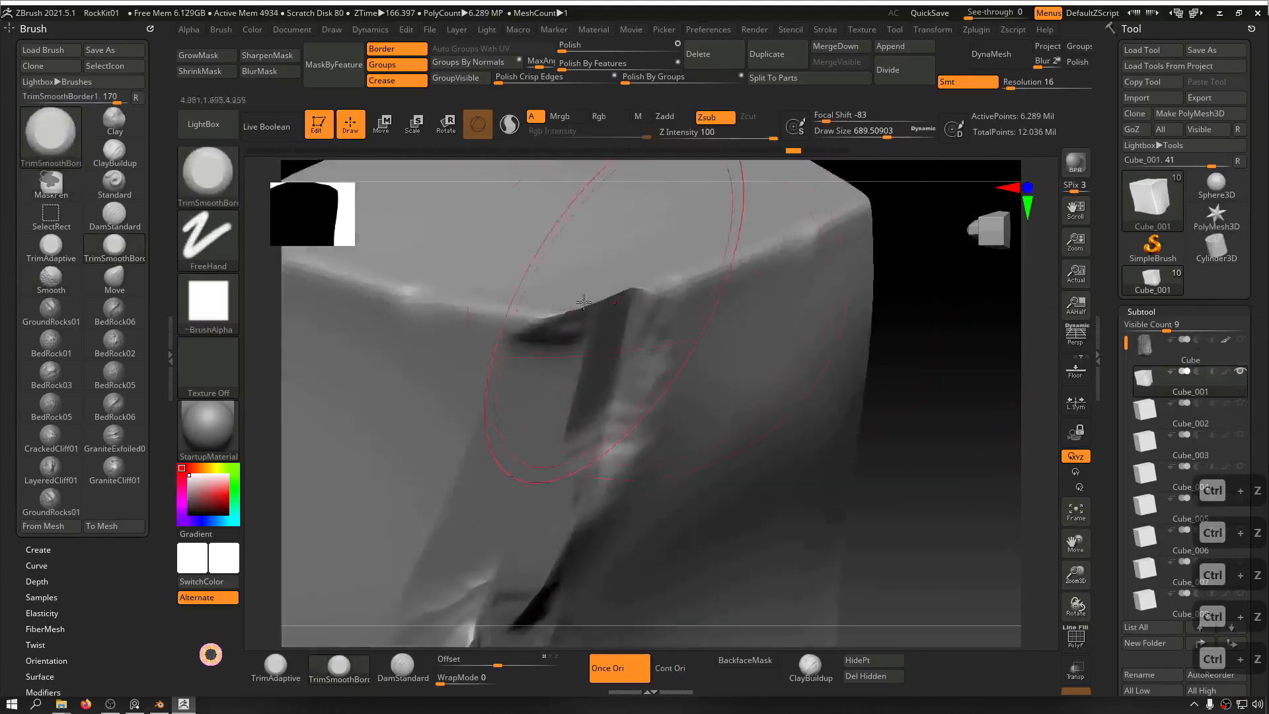
drag(565, 309, 538, 342)
mouse_move(929, 346)
mouse_down()
mouse_move(793, 300)
mouse_move(847, 295)
mouse_move(769, 315)
mouse_up()
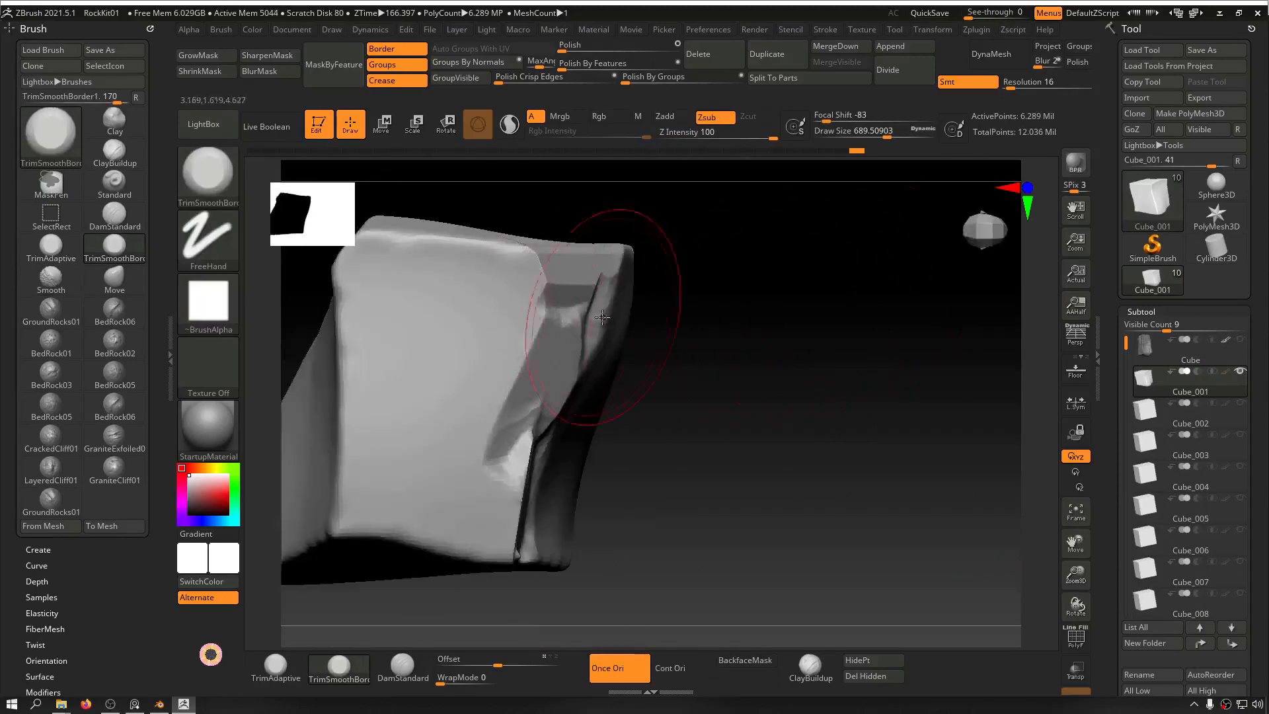
drag(602, 318, 587, 265)
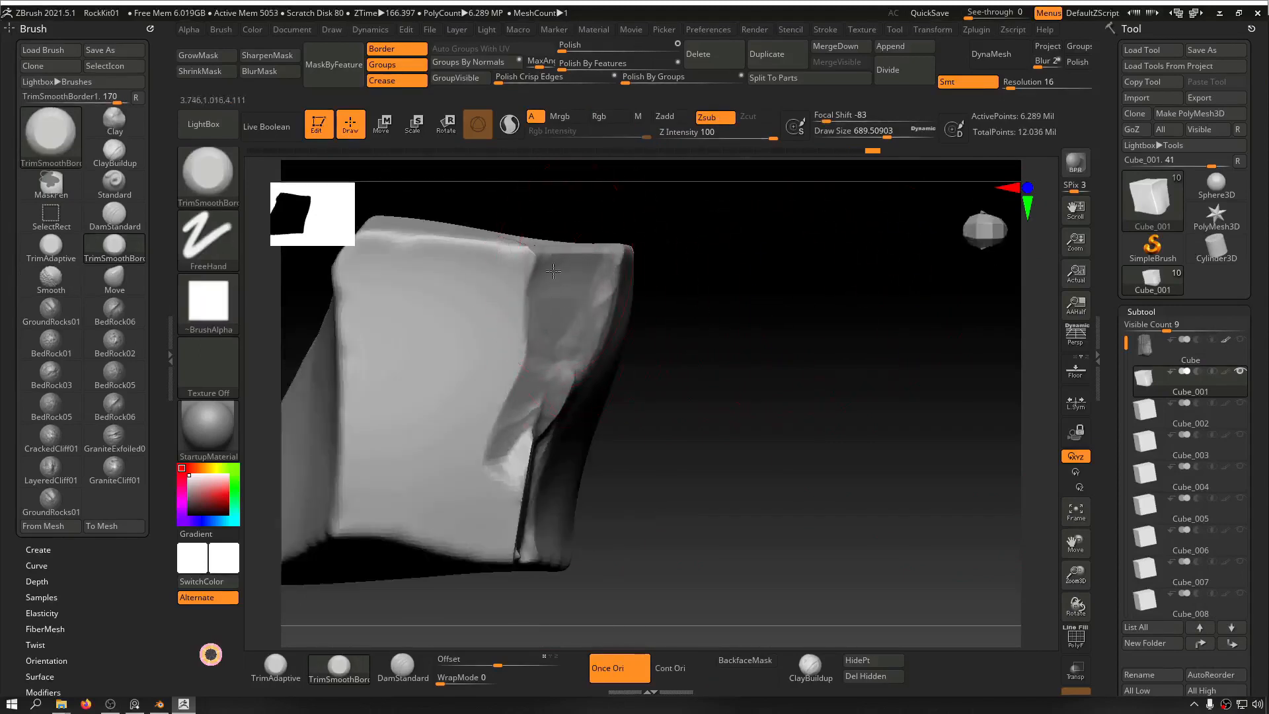
Step: Trim the neighbouring rough vertical edge from its base up to the top corner
drag(722, 284, 751, 275)
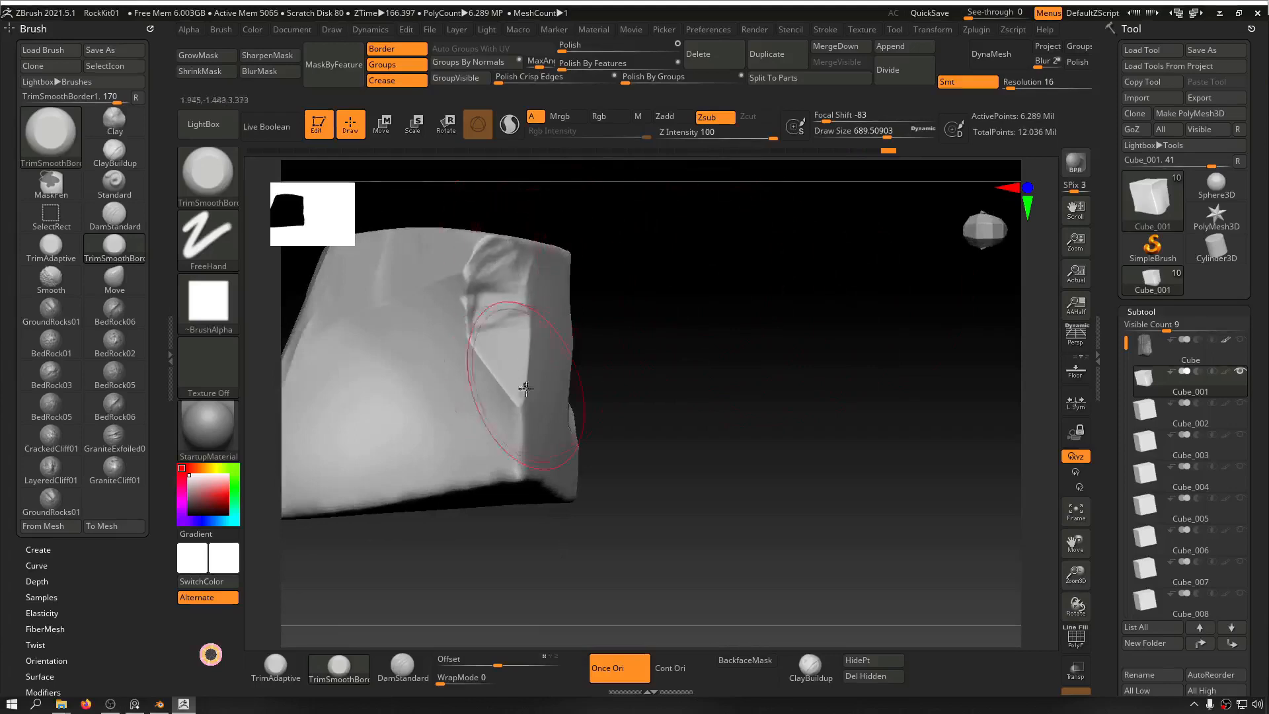
drag(518, 452, 512, 449)
mouse_move(510, 377)
mouse_down()
mouse_move(502, 283)
mouse_move(535, 430)
mouse_move(473, 393)
mouse_move(484, 304)
mouse_up()
Step: Carve irregular flat planes across the rock's broad, smooth side face with TrimSmoothBorder
mouse_move(661, 282)
mouse_down()
mouse_move(727, 288)
mouse_move(713, 294)
mouse_move(859, 250)
mouse_up()
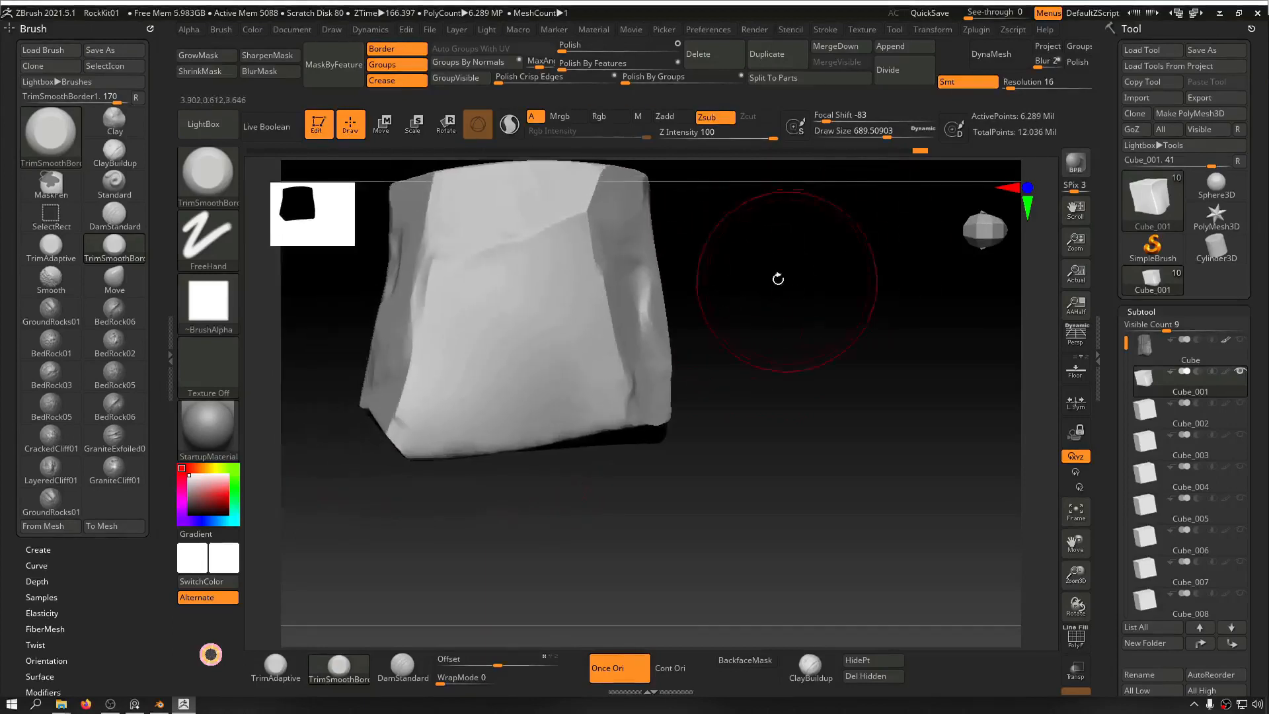
mouse_move(461, 408)
mouse_down()
mouse_move(478, 417)
mouse_move(468, 432)
mouse_move(444, 396)
mouse_move(547, 269)
mouse_move(576, 405)
mouse_up()
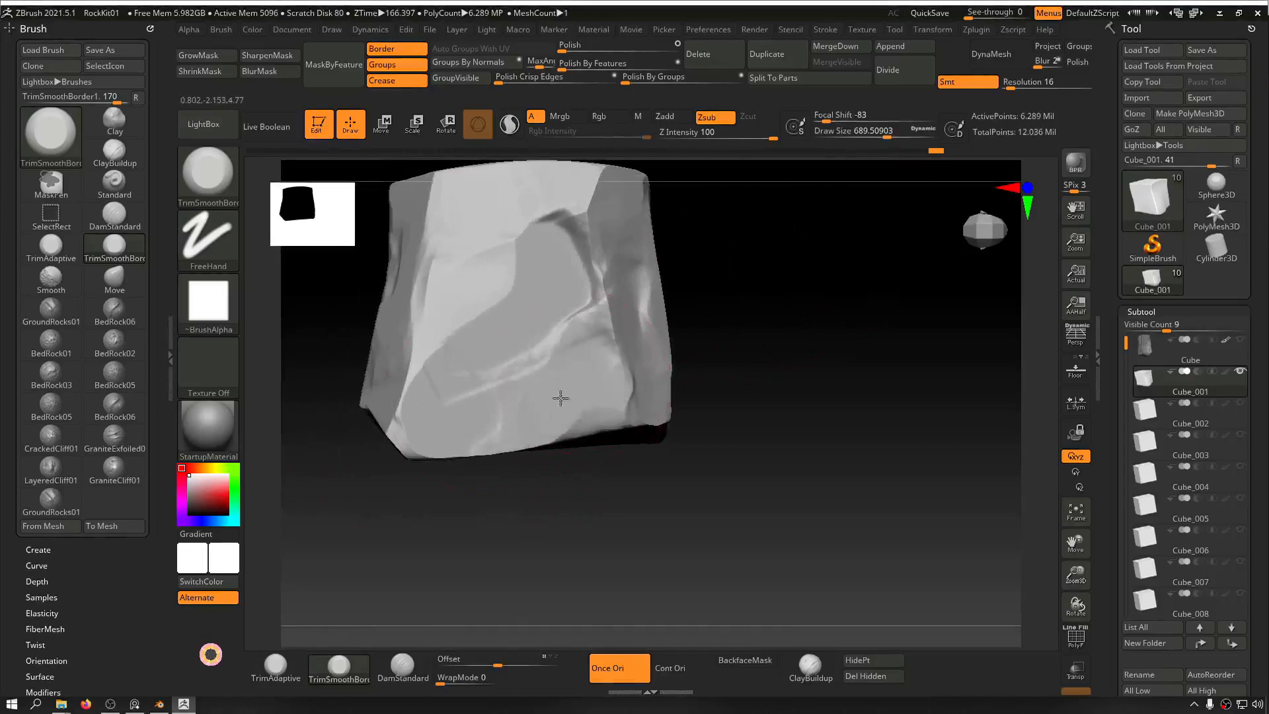
mouse_move(584, 334)
mouse_down()
mouse_move(564, 272)
mouse_move(543, 258)
mouse_move(473, 360)
mouse_move(488, 358)
mouse_up()
Step: Trim angled facets along the top edge above the sloping face and into its upper corner
mouse_move(793, 363)
alt+mouse_down()
mouse_move(785, 340)
mouse_move(846, 323)
mouse_move(821, 306)
mouse_move(818, 352)
mouse_move(711, 306)
mouse_move(804, 343)
mouse_move(813, 315)
mouse_move(846, 300)
alt+mouse_up()
drag(624, 338, 597, 348)
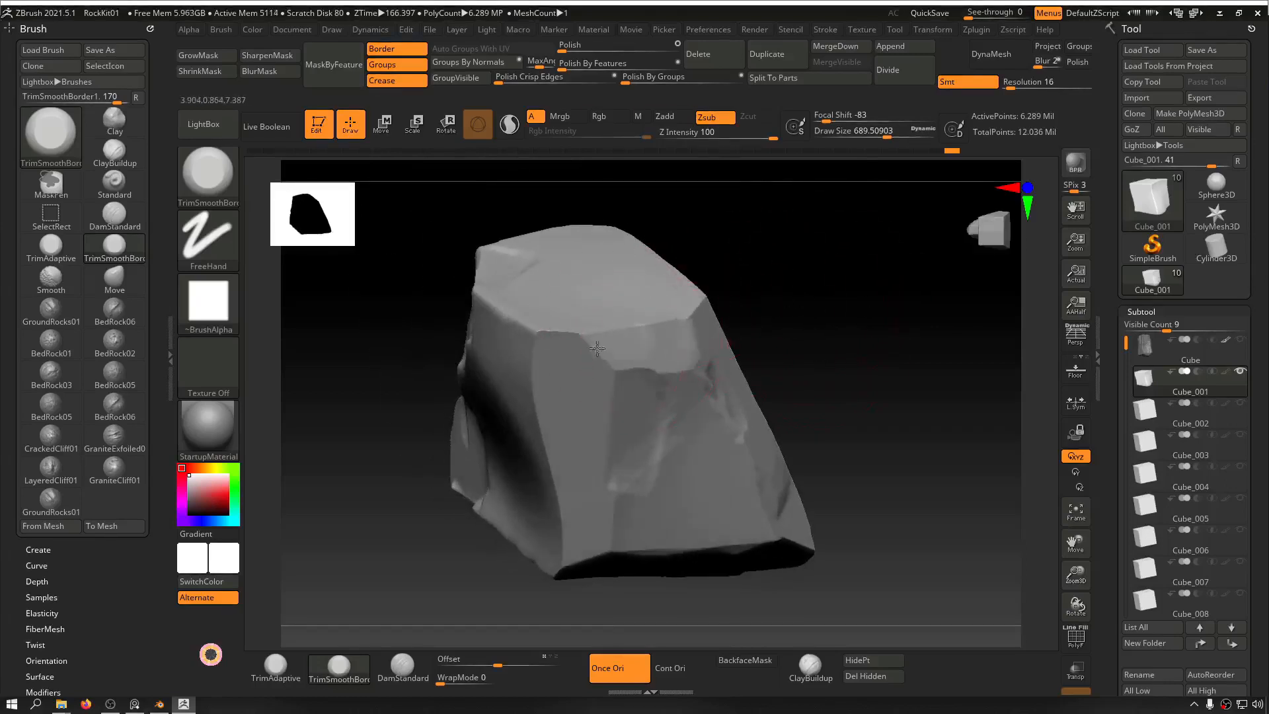
right_drag(682, 323, 707, 314)
drag(673, 314, 690, 304)
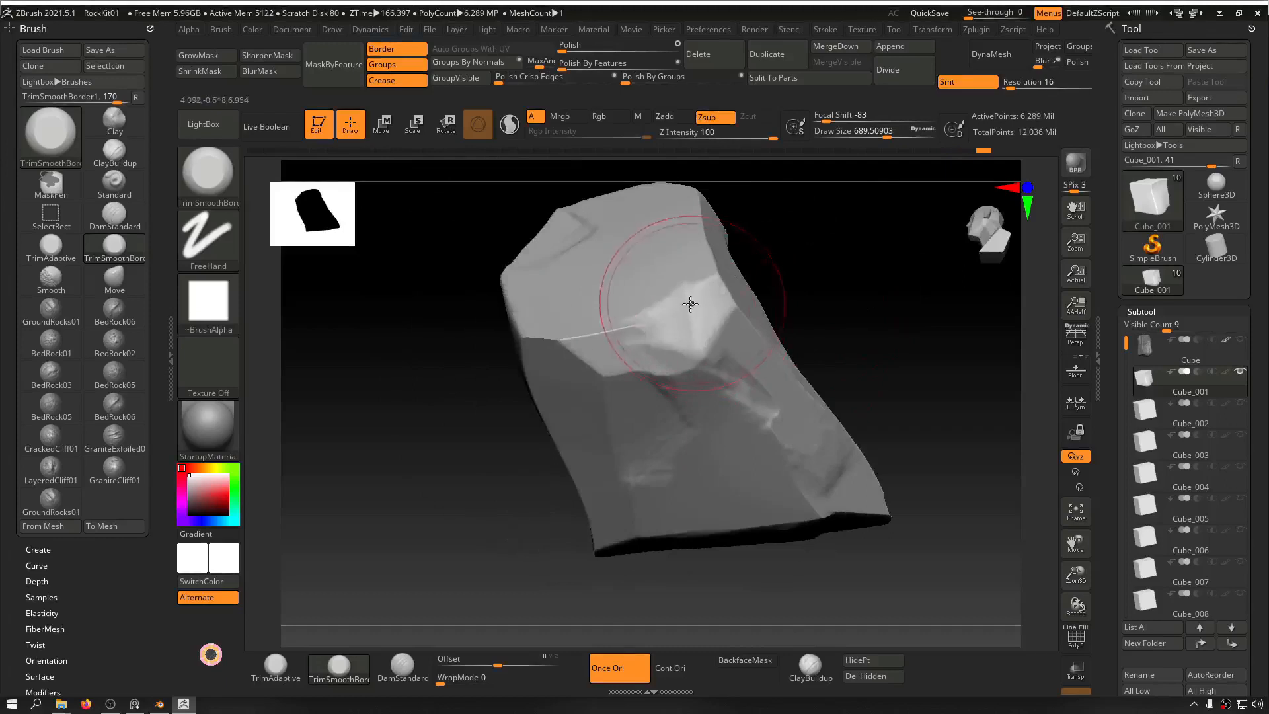
Step: Trim the adjoining top edge and cut a flat facet into the rock's sharp upper corner
mouse_move(481, 336)
mouse_down()
mouse_move(543, 374)
mouse_move(561, 370)
mouse_move(506, 324)
mouse_move(577, 367)
mouse_up()
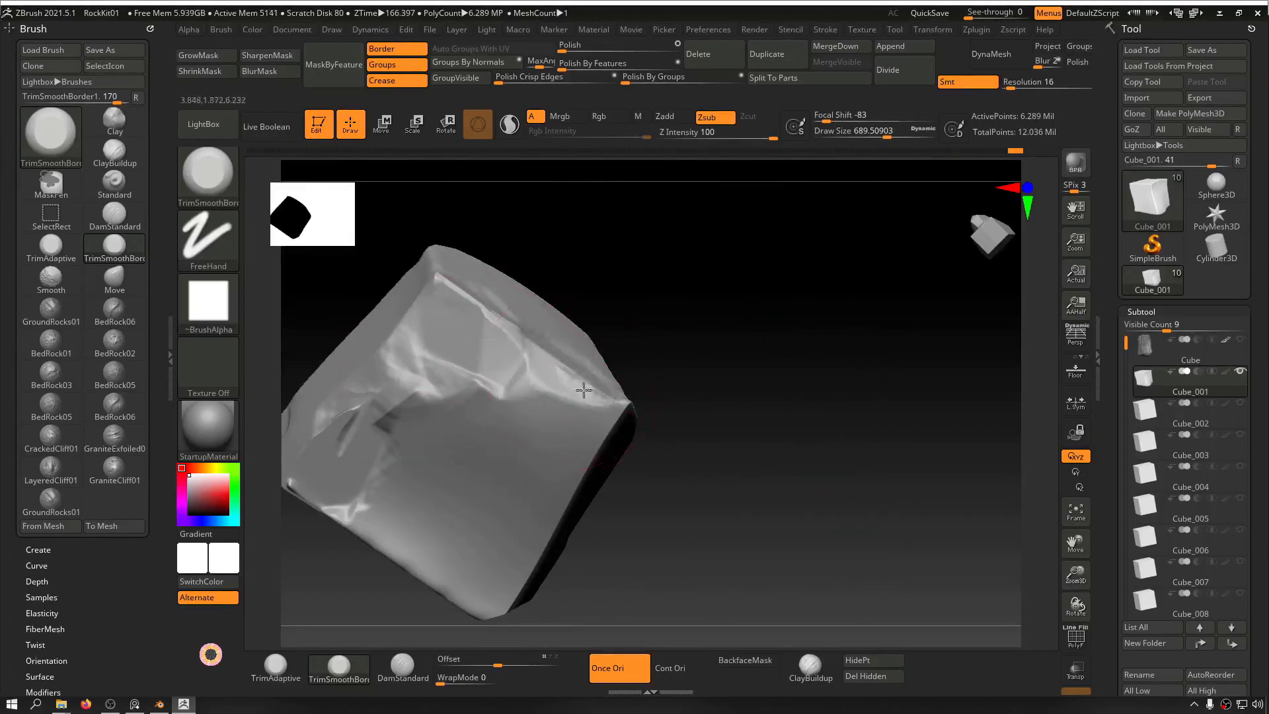
drag(621, 409, 625, 406)
right_drag(727, 375, 676, 370)
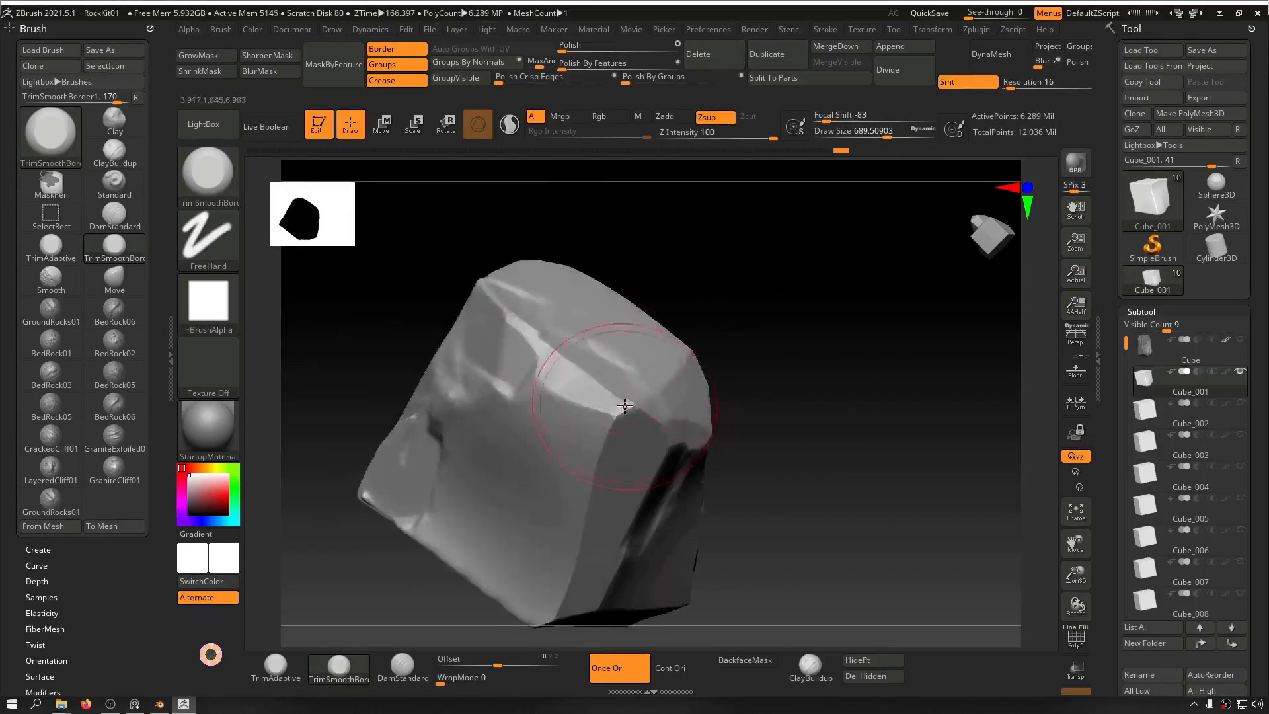
drag(615, 412, 653, 375)
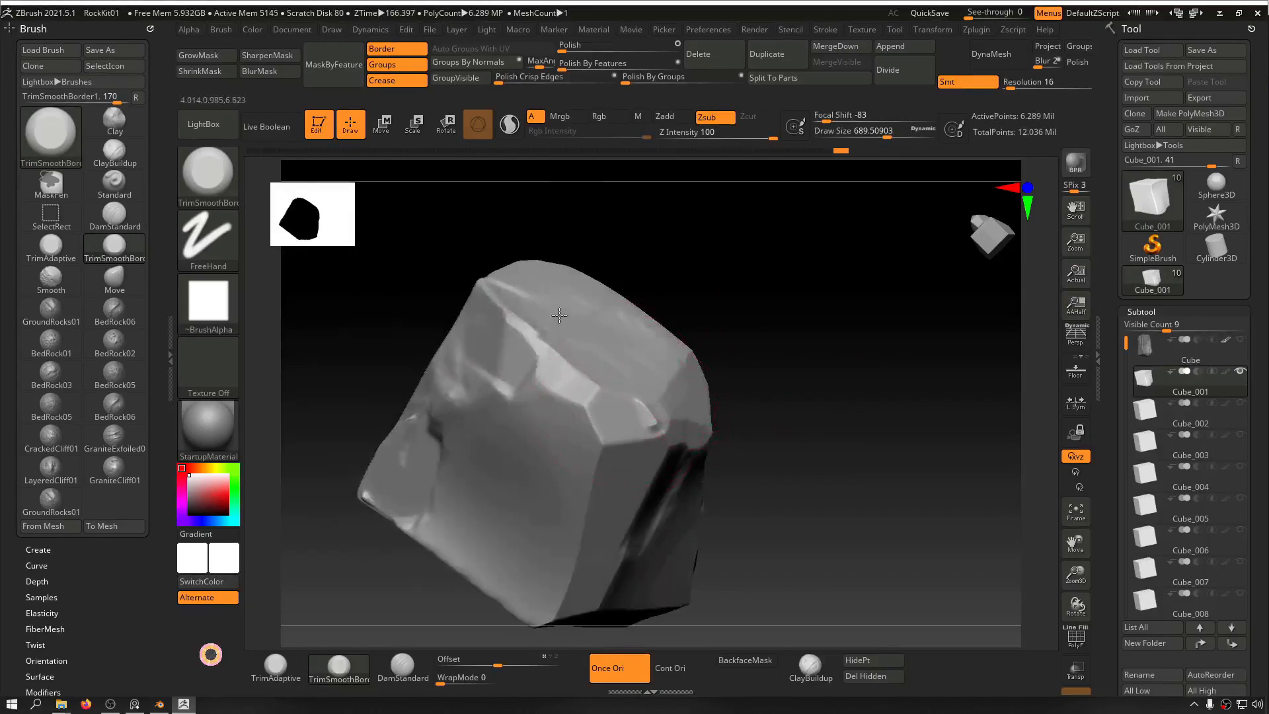
mouse_move(670, 328)
right_down()
mouse_move(776, 269)
mouse_move(773, 258)
mouse_move(816, 283)
mouse_move(807, 241)
mouse_move(836, 275)
mouse_move(779, 284)
right_up()
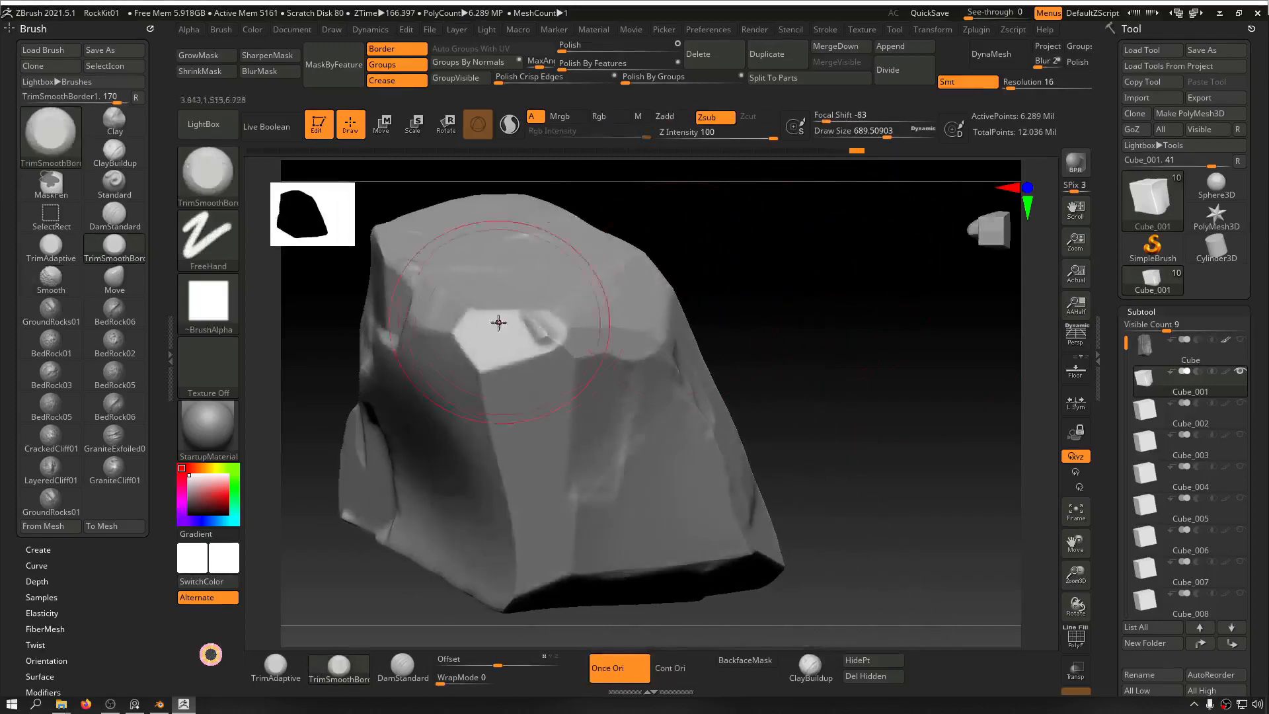
Step: Step the rock down to a low subdivision level to inspect its coarse form, and raise it three levels again
mouse_move(555, 329)
right_down()
mouse_move(850, 303)
mouse_move(841, 286)
mouse_move(778, 281)
right_up()
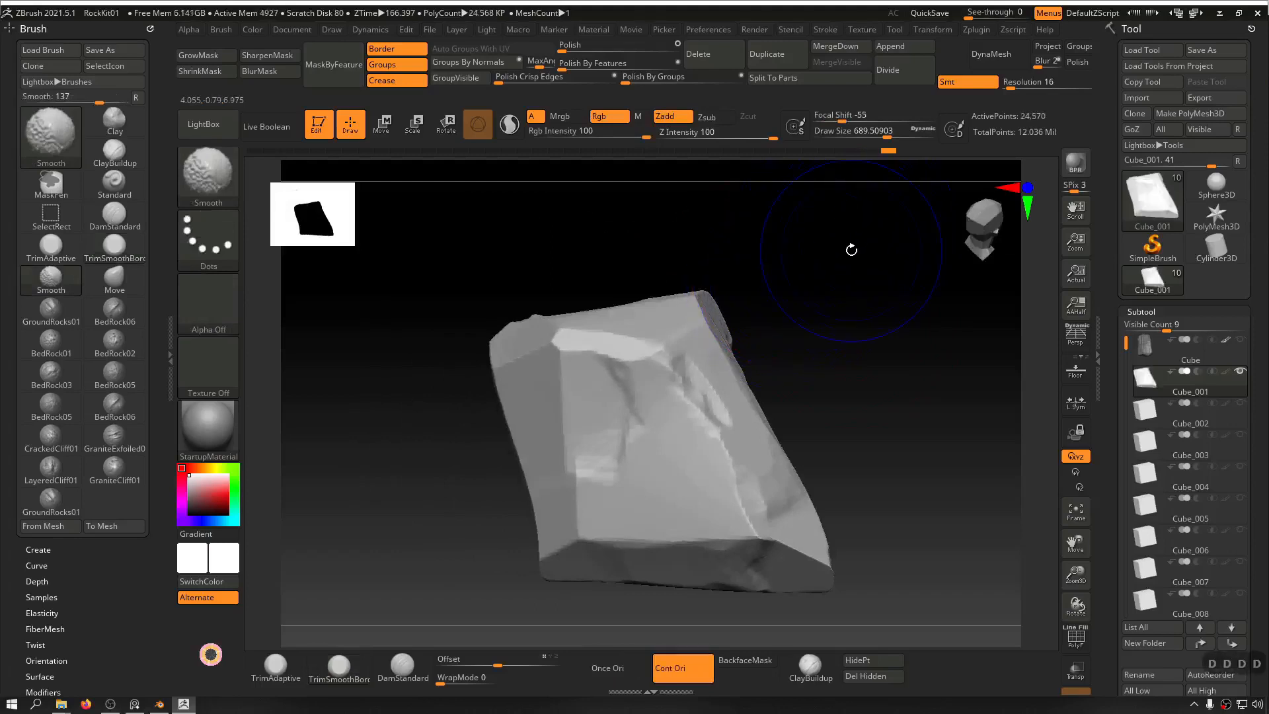
key(shift+d)
mouse_move(839, 289)
mouse_down()
mouse_move(828, 283)
mouse_move(901, 275)
mouse_move(835, 277)
mouse_move(951, 275)
mouse_move(839, 257)
mouse_move(878, 269)
mouse_up()
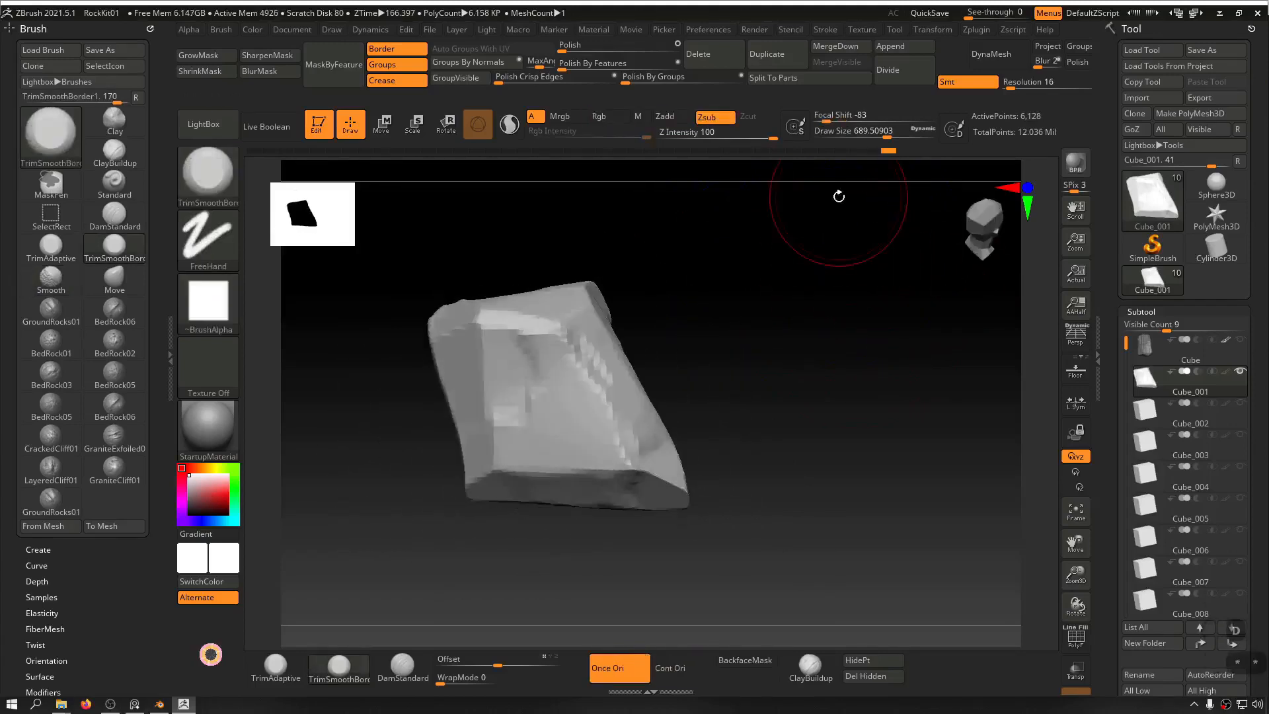
drag(811, 288, 851, 273)
key(d)
key(d)
key(d)
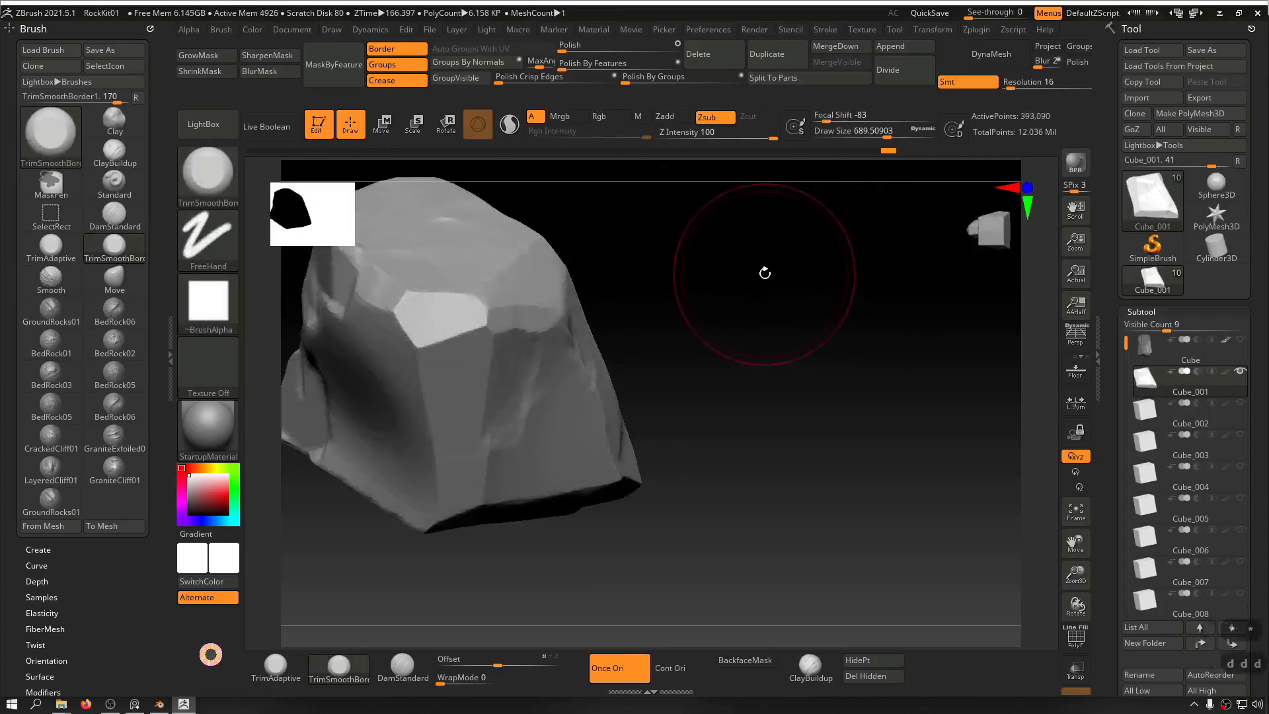
Step: Raise the rock to its highest subdivision level and trim the flat upper-corner facet into irregular planes with TrimSmoothBorder
key(d)
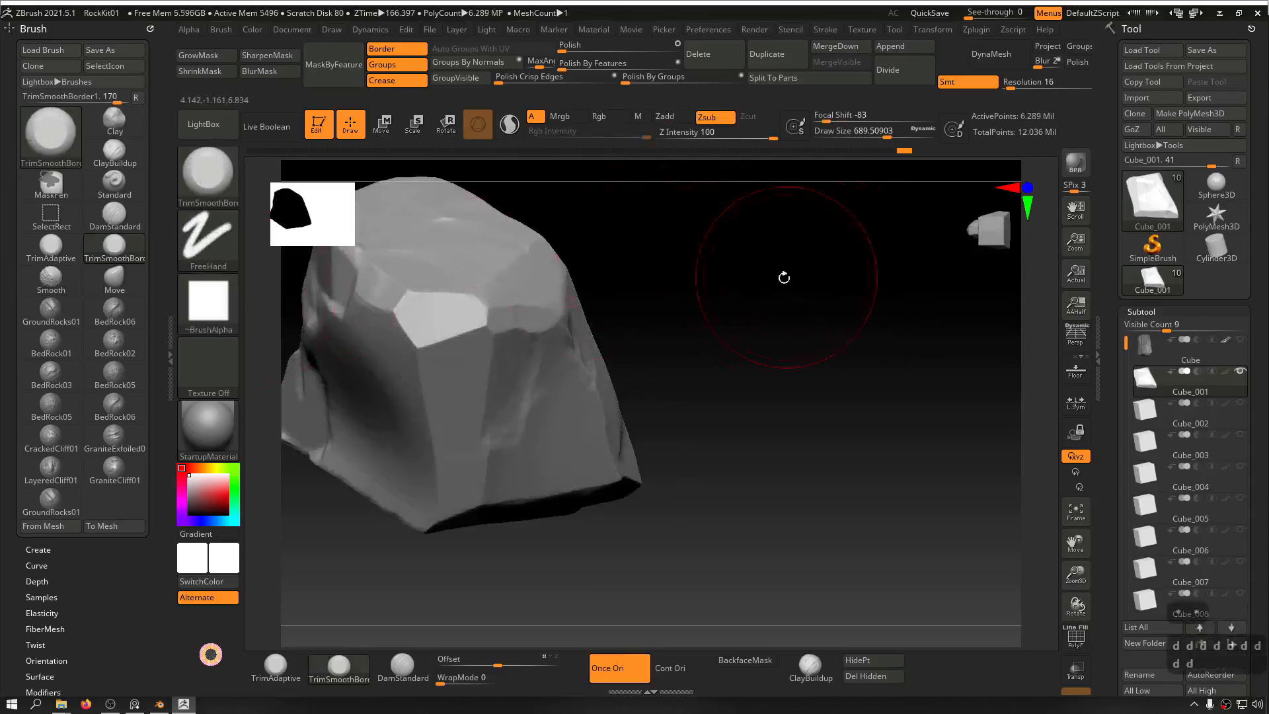
mouse_move(784, 278)
mouse_down()
mouse_move(807, 306)
mouse_move(782, 280)
mouse_up()
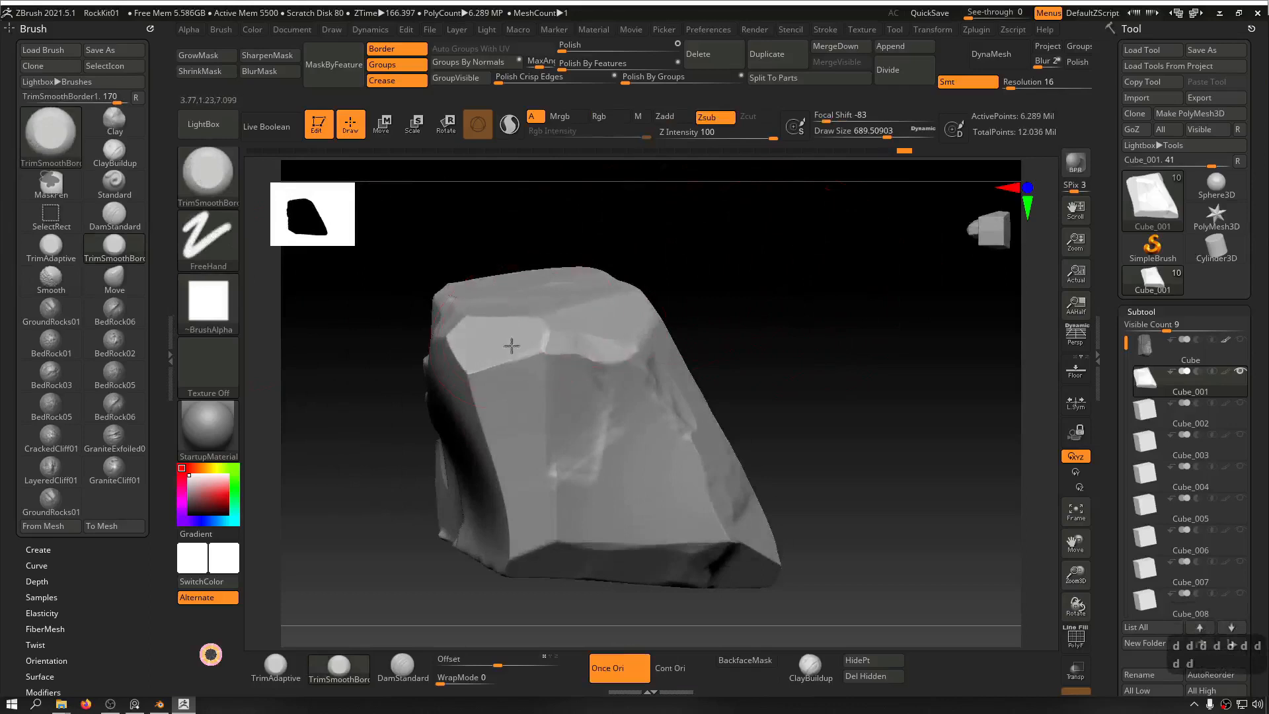
mouse_move(519, 357)
mouse_down()
mouse_move(592, 370)
mouse_move(555, 351)
mouse_move(488, 350)
mouse_move(532, 354)
mouse_move(538, 368)
mouse_move(449, 339)
mouse_up()
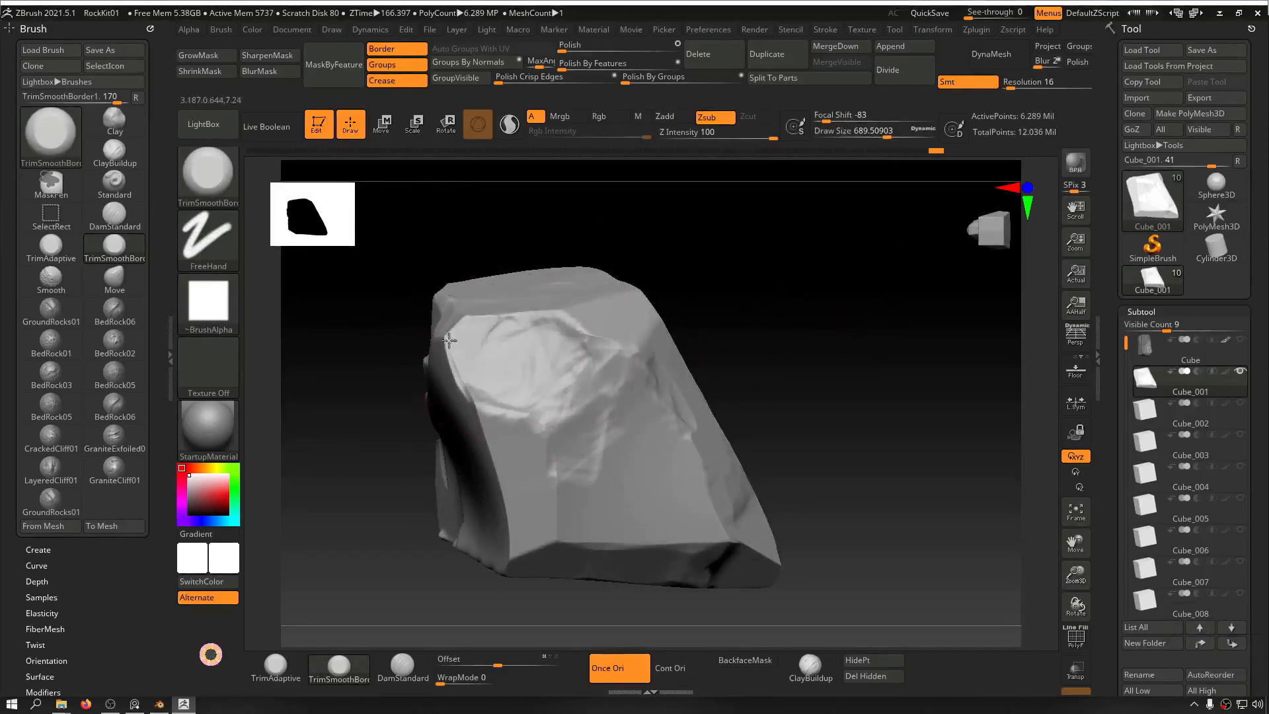
mouse_move(480, 389)
mouse_down()
mouse_move(527, 351)
mouse_move(464, 340)
mouse_up()
Step: Trim the facets around the upper corner from the adjoining face and undo the last cut on the vertical edge below
mouse_move(717, 294)
mouse_down()
mouse_move(785, 292)
mouse_move(448, 374)
mouse_up()
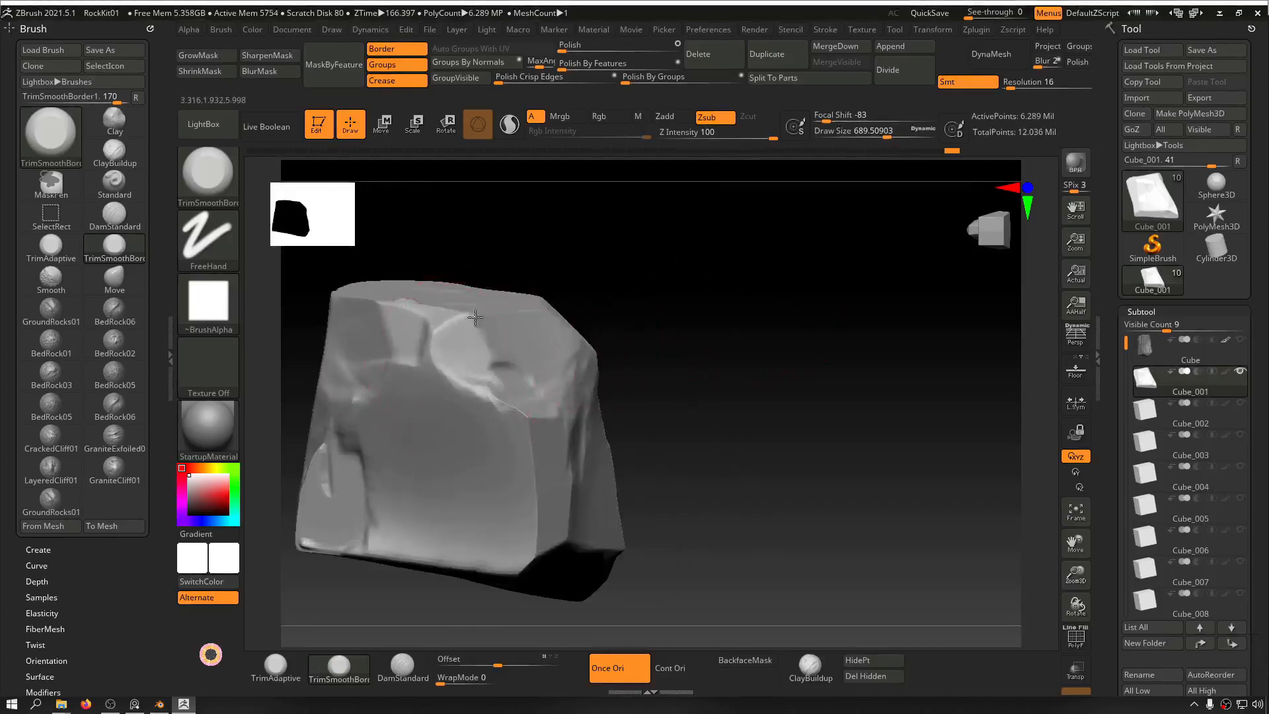
drag(475, 318, 468, 340)
drag(696, 307, 761, 309)
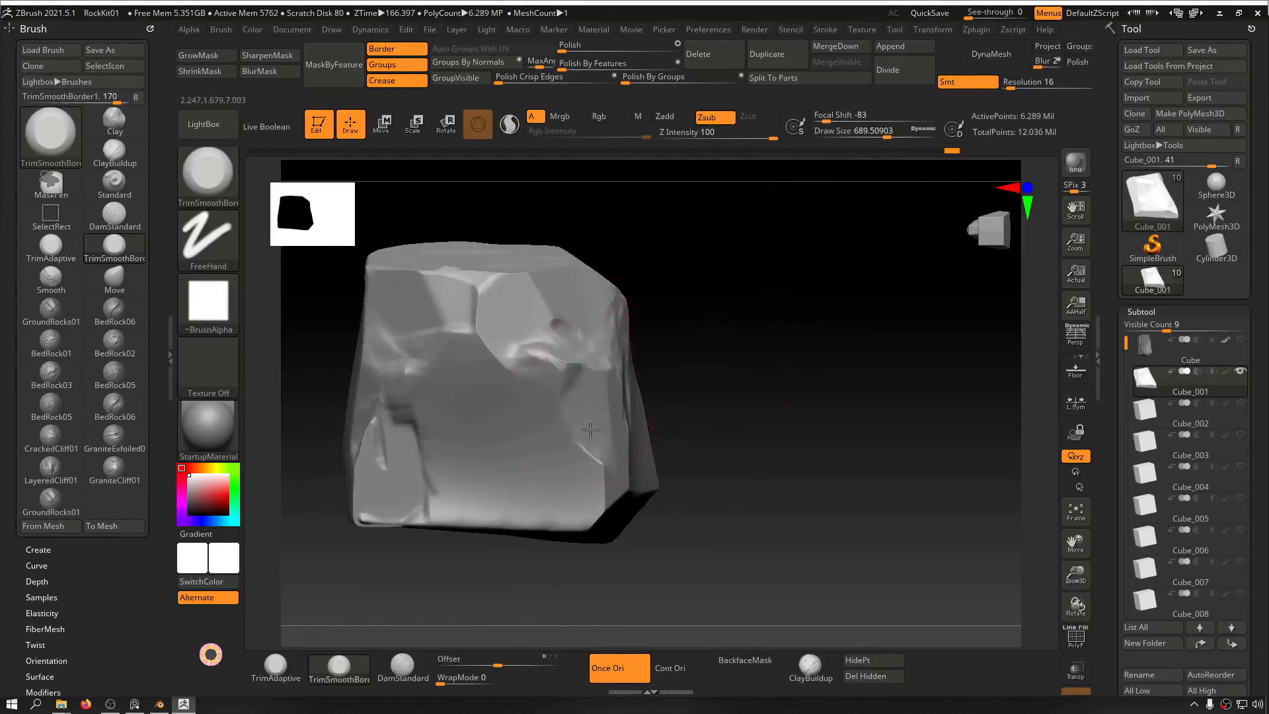
key(ctrl+z)
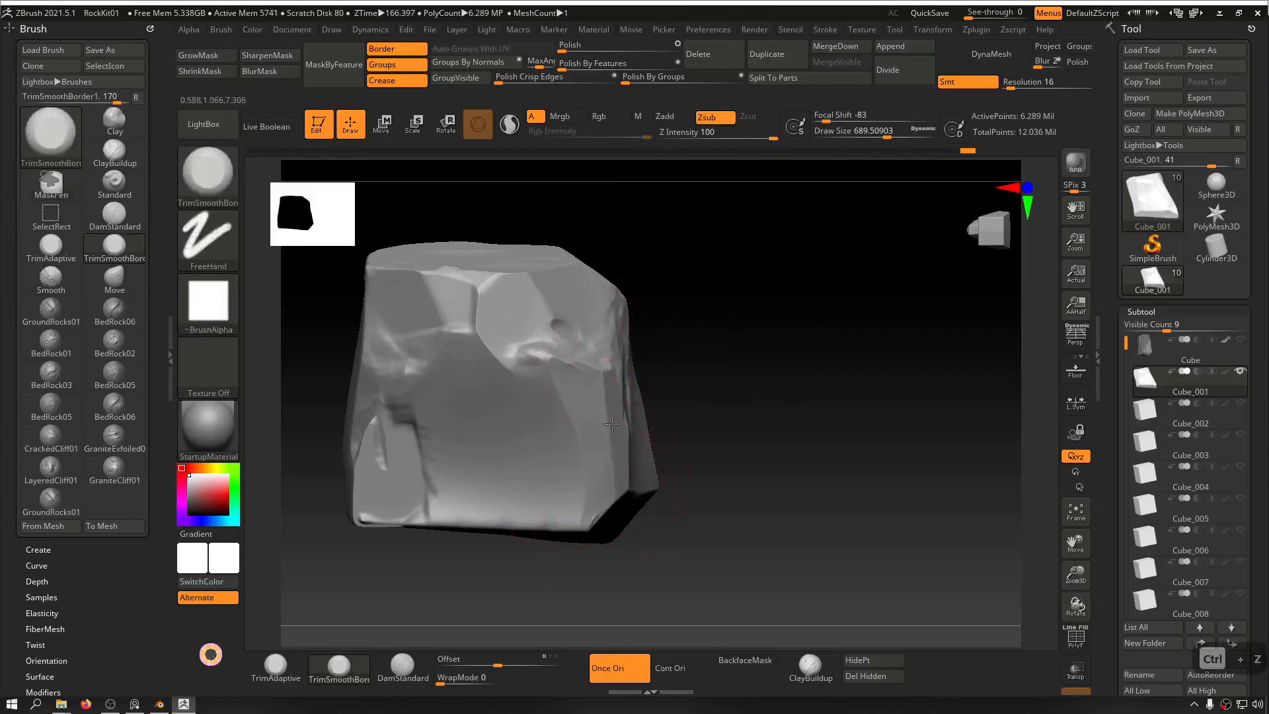
right_drag(611, 424, 628, 417)
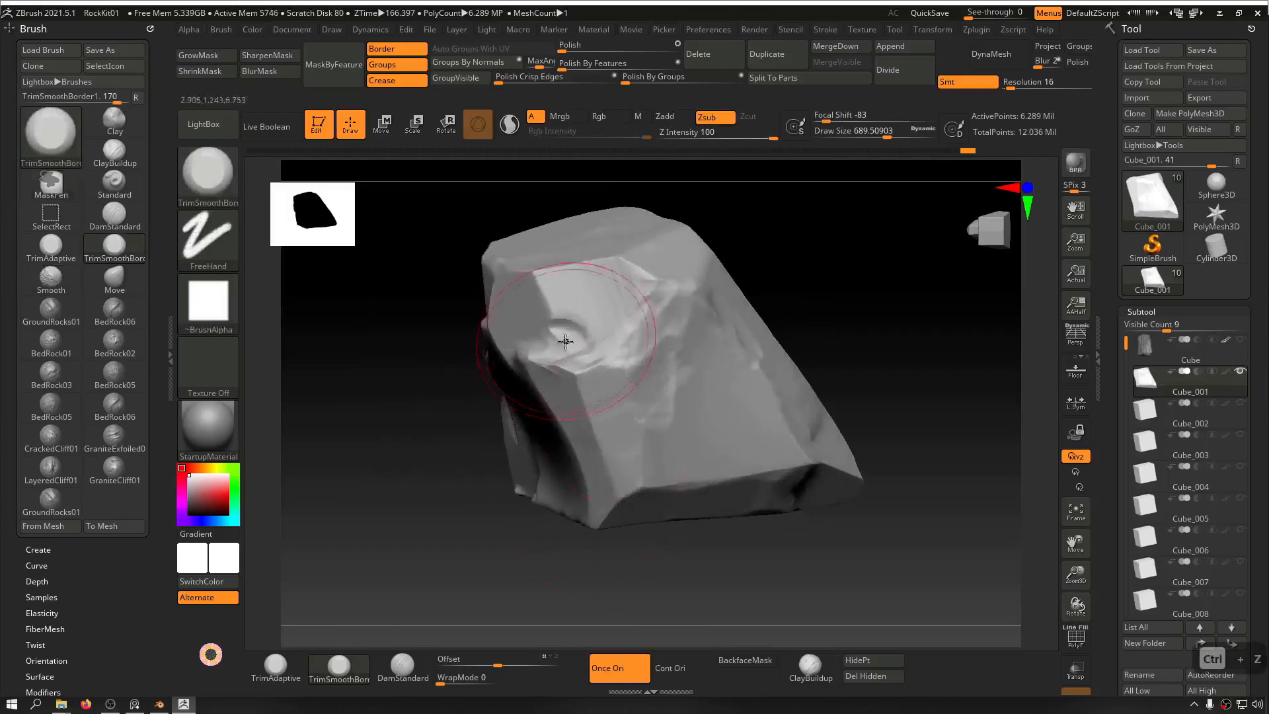
mouse_move(787, 291)
right_down()
mouse_move(872, 292)
mouse_move(782, 227)
mouse_move(773, 266)
mouse_move(840, 269)
mouse_move(799, 199)
mouse_move(765, 339)
mouse_move(818, 311)
right_up()
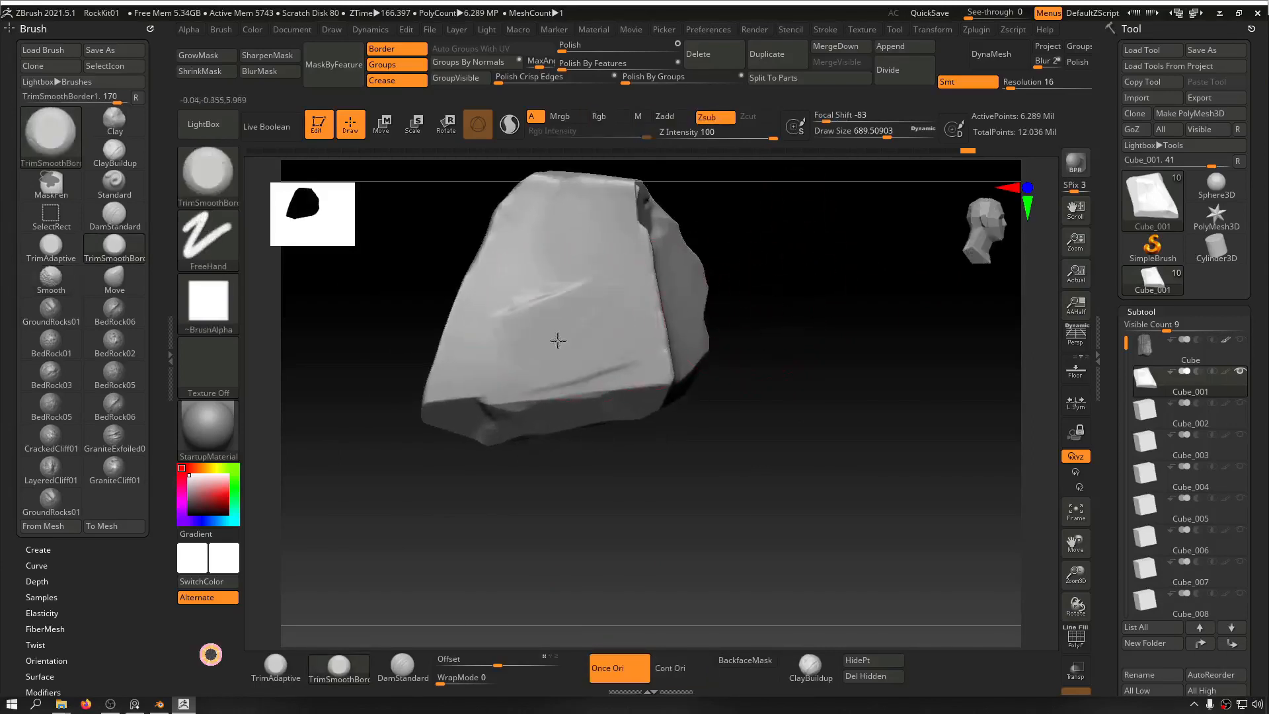
Step: Carve a slanted ledge across the broad sloping face and flatten the area between it and the bevel at the top
drag(501, 359, 643, 336)
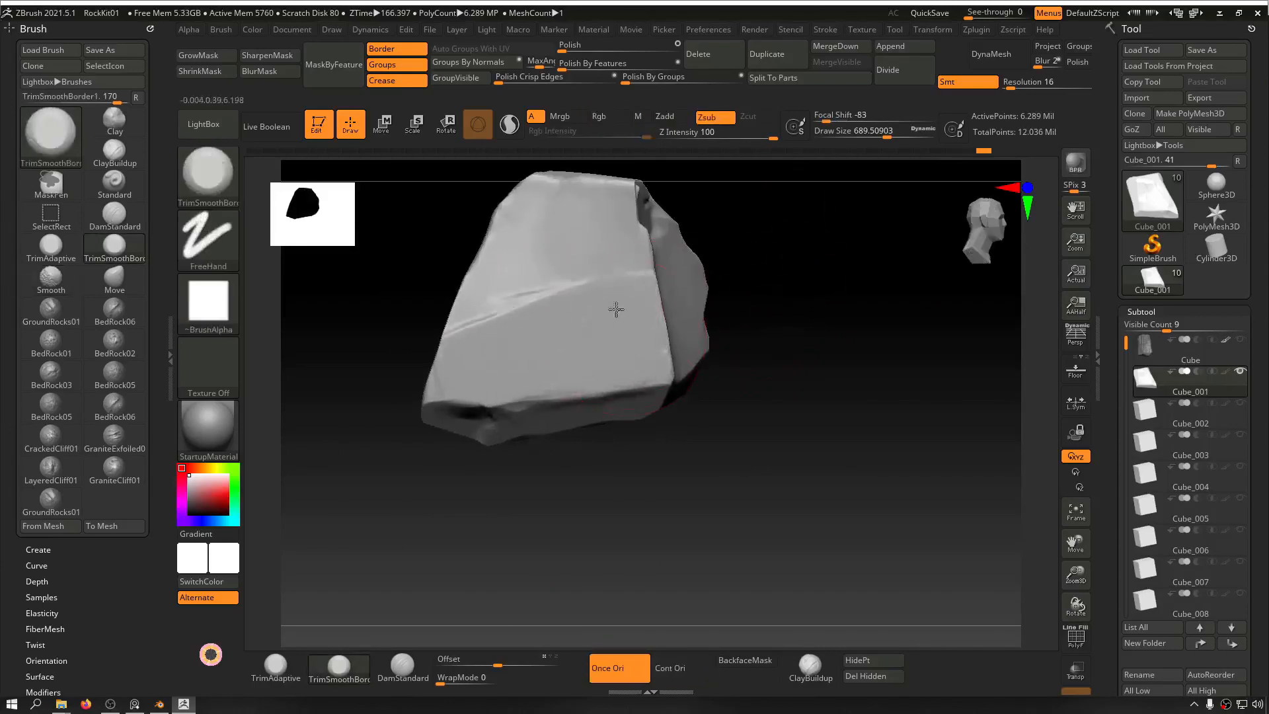
right_drag(473, 338, 419, 392)
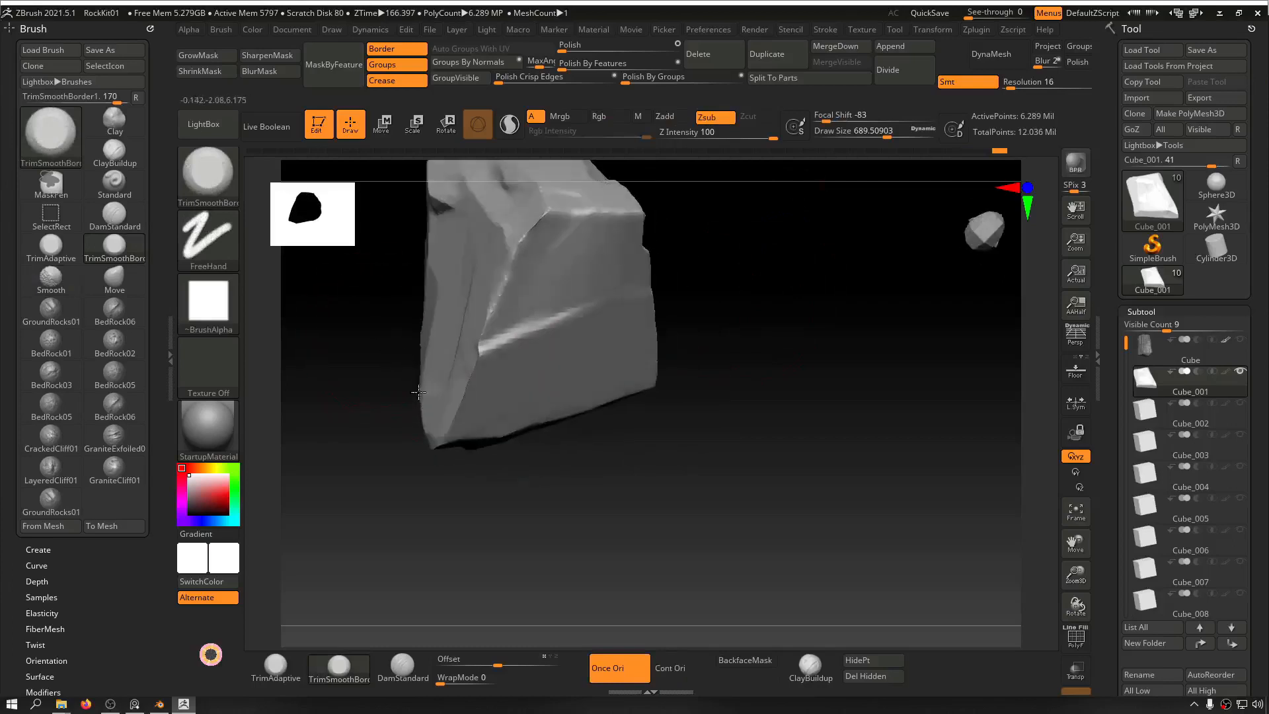
right_drag(702, 263, 553, 275)
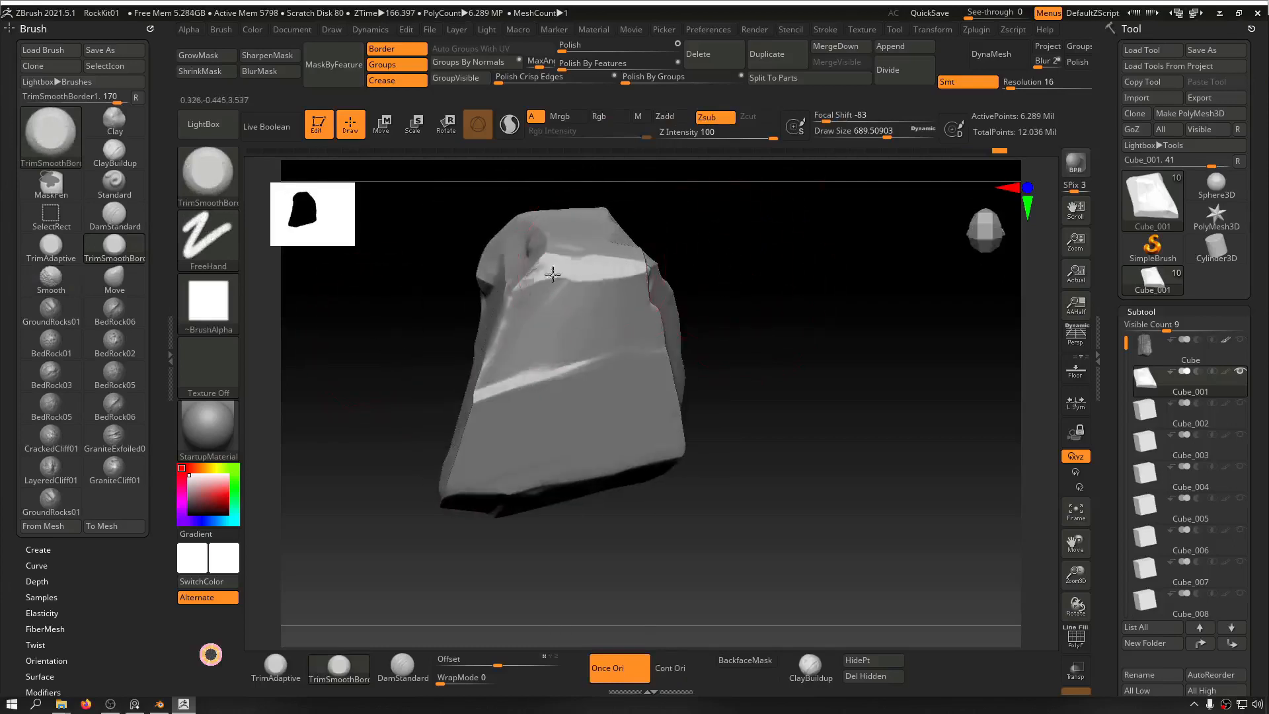
mouse_move(545, 270)
mouse_down()
mouse_move(566, 297)
mouse_move(628, 318)
mouse_up()
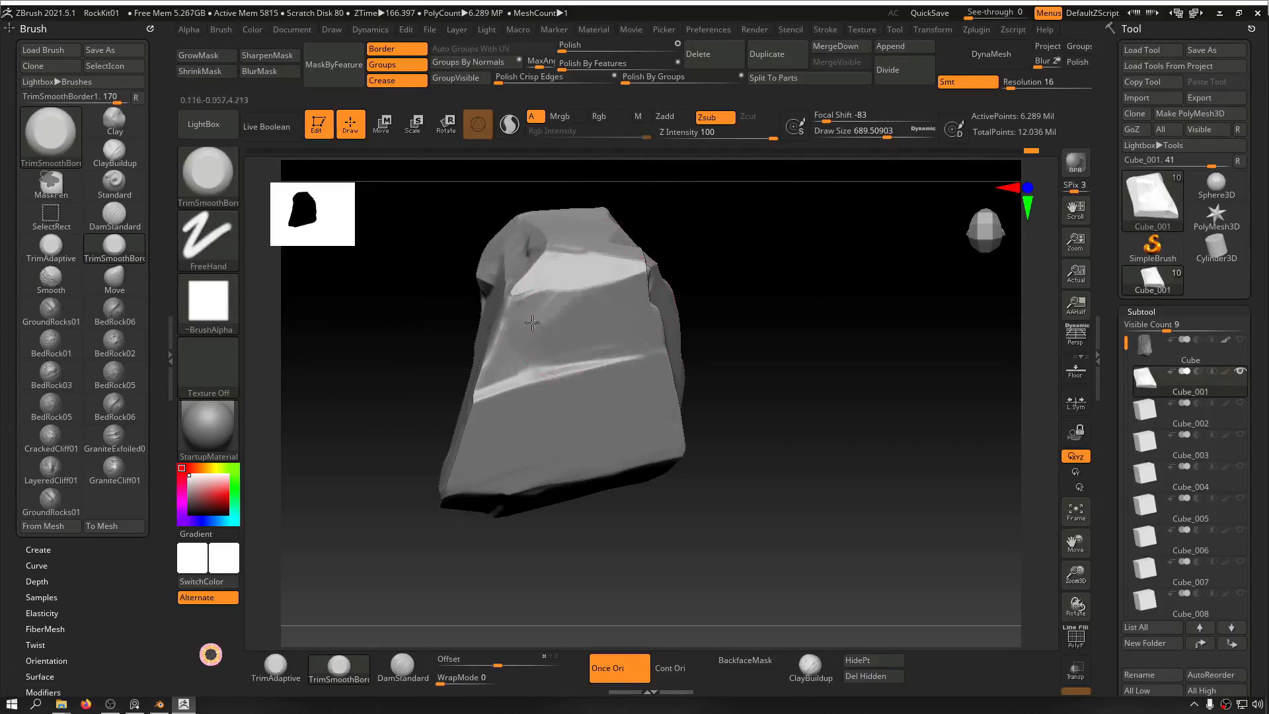
mouse_move(548, 302)
mouse_down()
mouse_move(512, 367)
mouse_move(599, 322)
mouse_move(567, 324)
mouse_up()
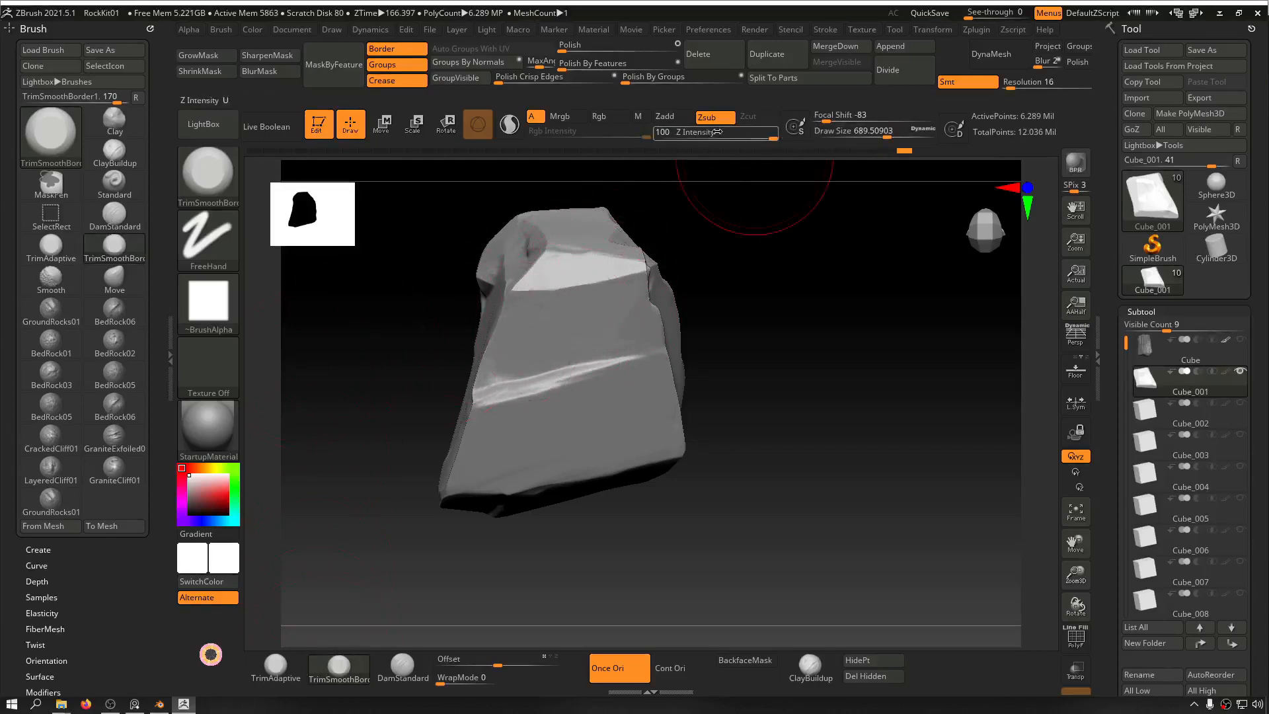
Step: Undo the last three trims where the slanted ledge meets the side edge, and smooth that edge
drag(780, 251, 688, 304)
drag(761, 290, 446, 460)
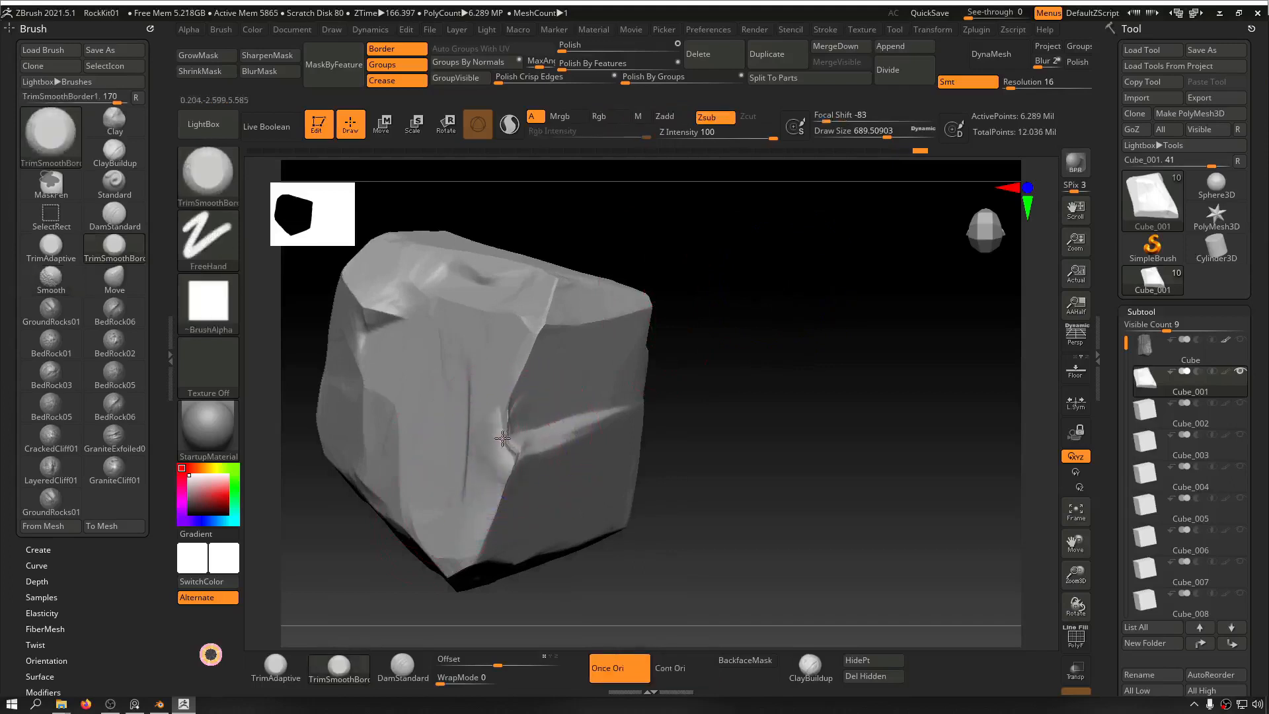
key(ctrl+z)
key(ctrl+z)
key(ctrl+z)
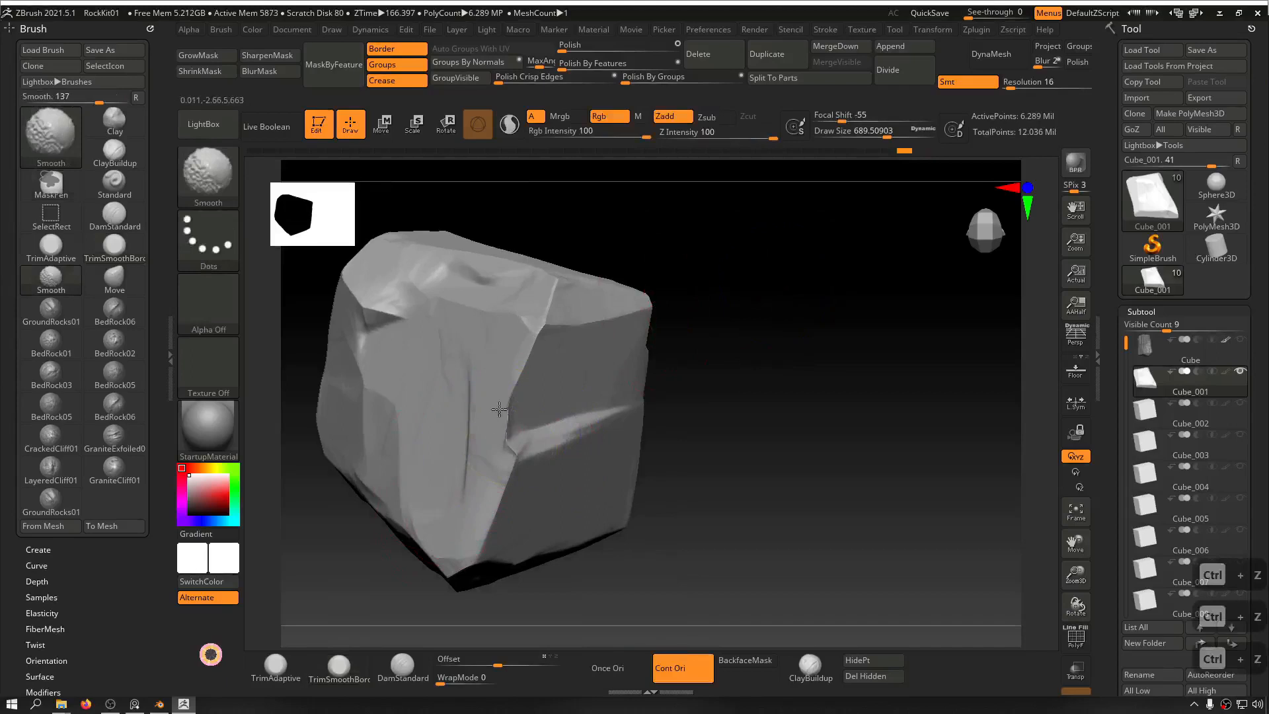
shift+drag(504, 415, 514, 380)
mouse_move(760, 324)
mouse_down()
mouse_move(787, 311)
mouse_move(819, 254)
mouse_up()
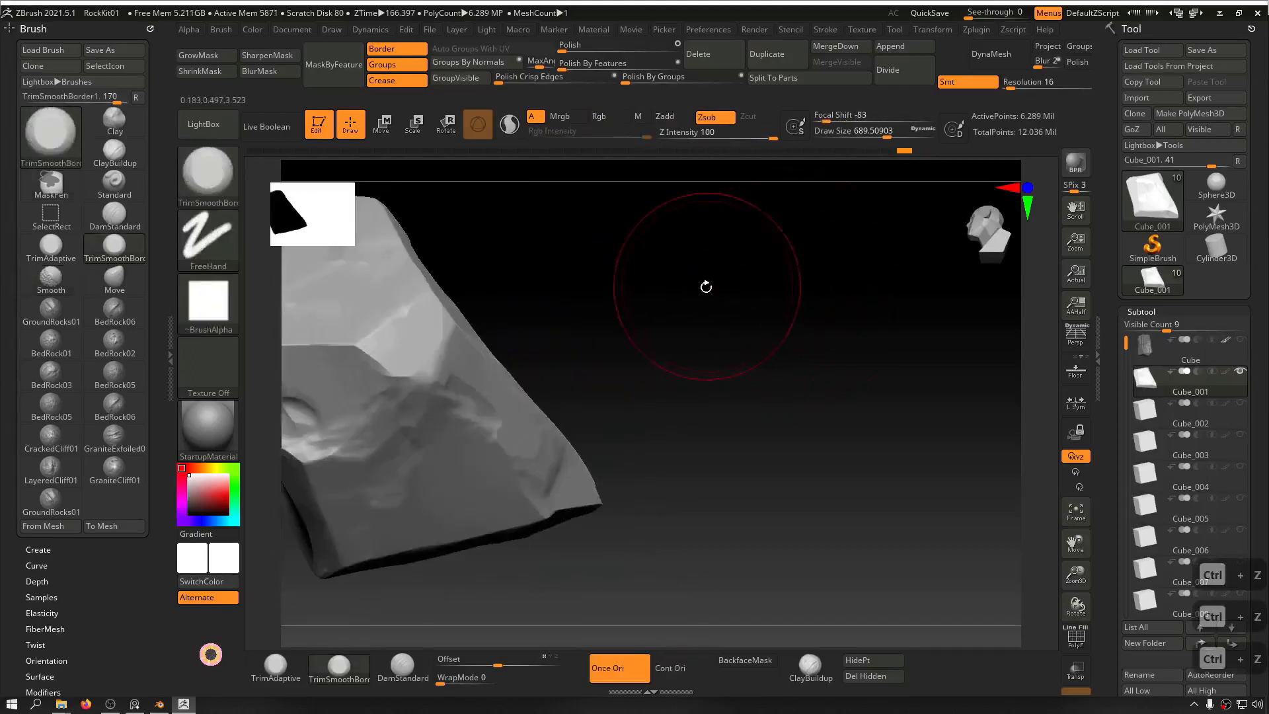
Step: Choose the GroundRocks01 brush and stamp rock detail over the narrow face and the neighbouring side faces
mouse_move(705, 287)
mouse_down()
mouse_move(730, 245)
mouse_move(779, 295)
mouse_move(770, 269)
mouse_move(850, 277)
mouse_move(834, 250)
mouse_up()
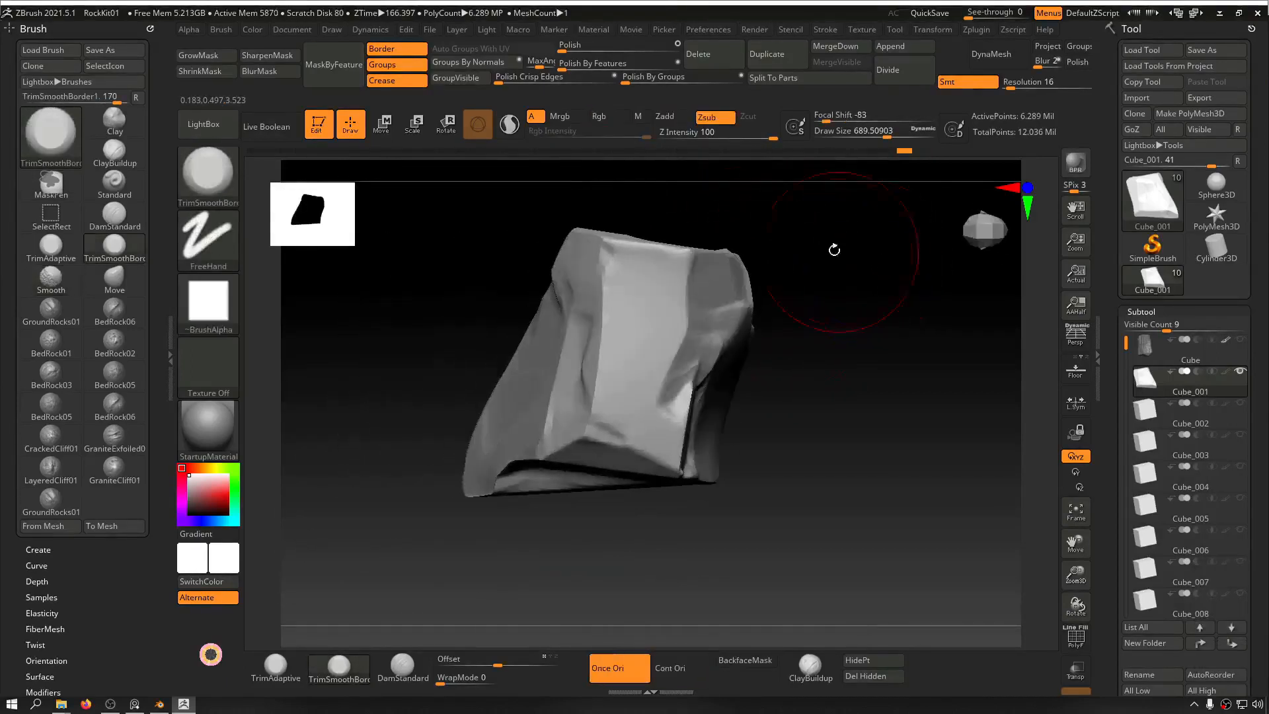
click(48, 311)
mouse_move(848, 299)
mouse_down()
mouse_move(875, 303)
mouse_move(873, 319)
mouse_move(852, 324)
mouse_up()
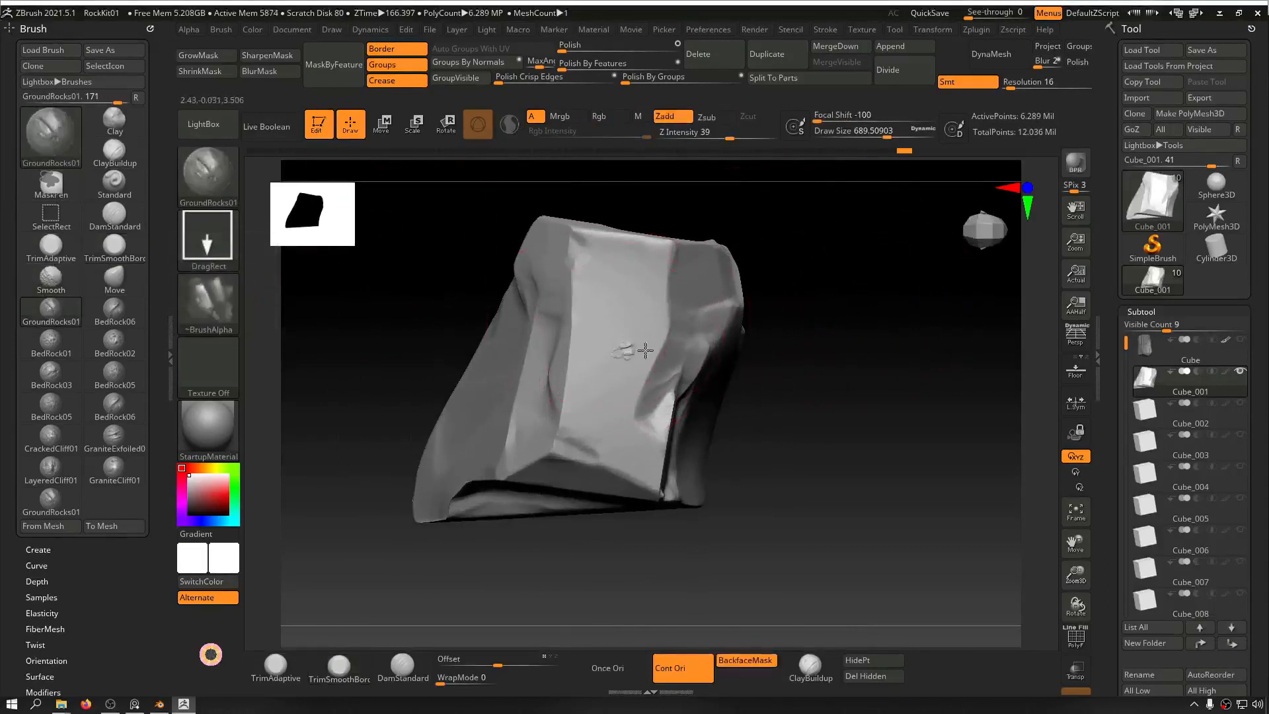
drag(623, 351, 853, 311)
mouse_move(319, 340)
alt+mouse_down()
mouse_move(356, 379)
mouse_move(411, 373)
alt+mouse_up()
alt+drag(997, 324, 929, 311)
mouse_move(923, 267)
alt+mouse_down()
mouse_move(929, 291)
mouse_move(864, 244)
mouse_move(844, 278)
alt+mouse_up()
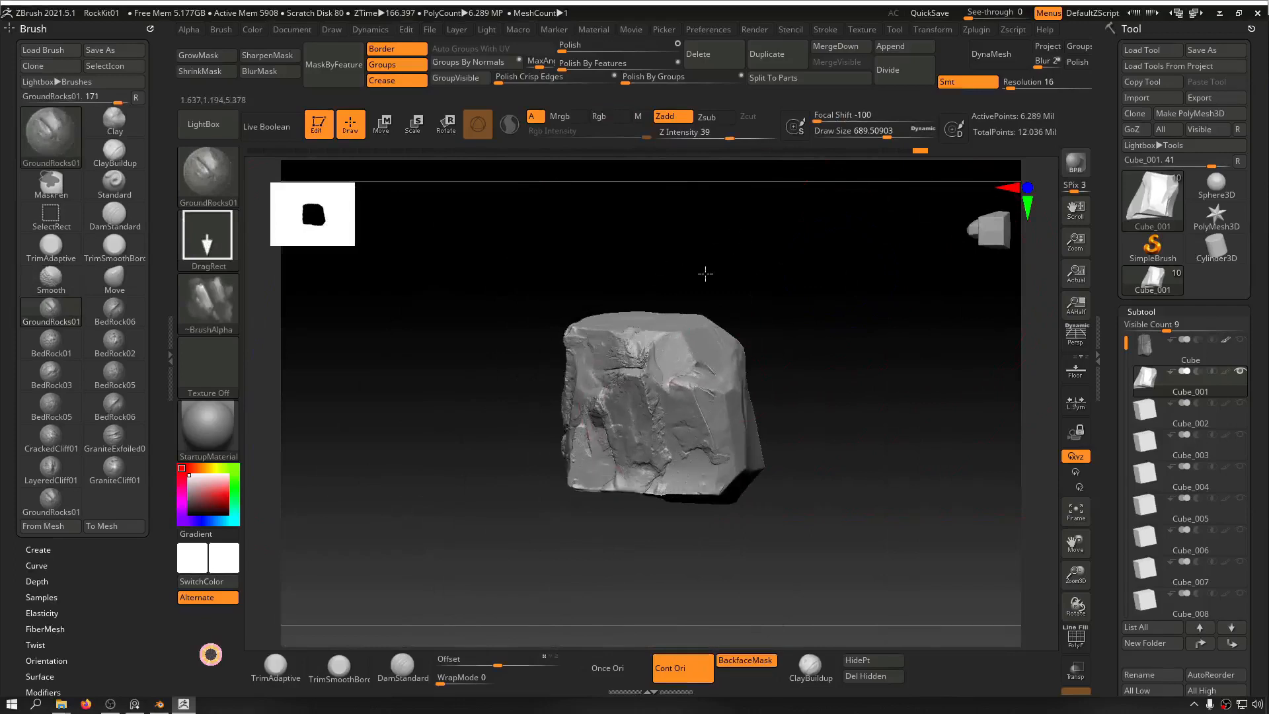
Step: Stamp GroundRocks01 detail across the front face, the upper corner and the smooth face above the base bevel
mouse_move(698, 275)
mouse_down()
mouse_move(677, 278)
mouse_move(665, 315)
mouse_up()
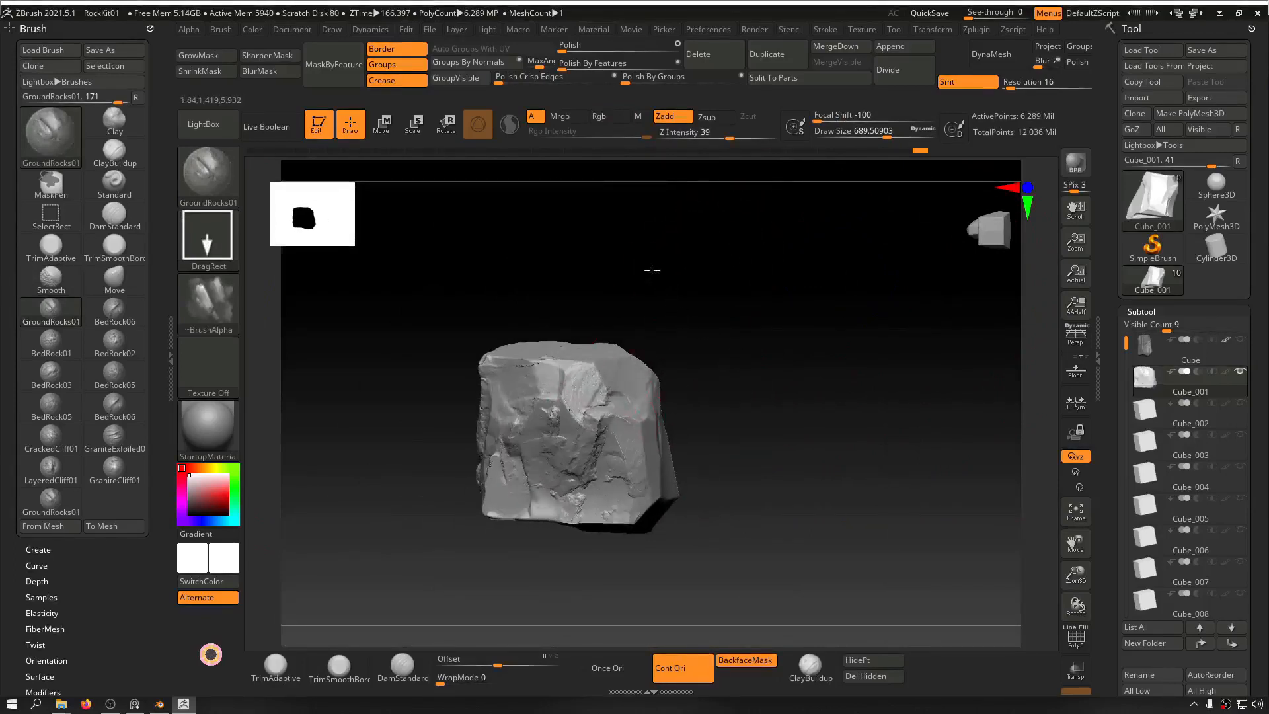
mouse_move(677, 242)
alt+mouse_down()
mouse_move(893, 350)
mouse_move(906, 329)
mouse_move(861, 320)
mouse_move(816, 274)
alt+mouse_up()
drag(861, 235, 793, 335)
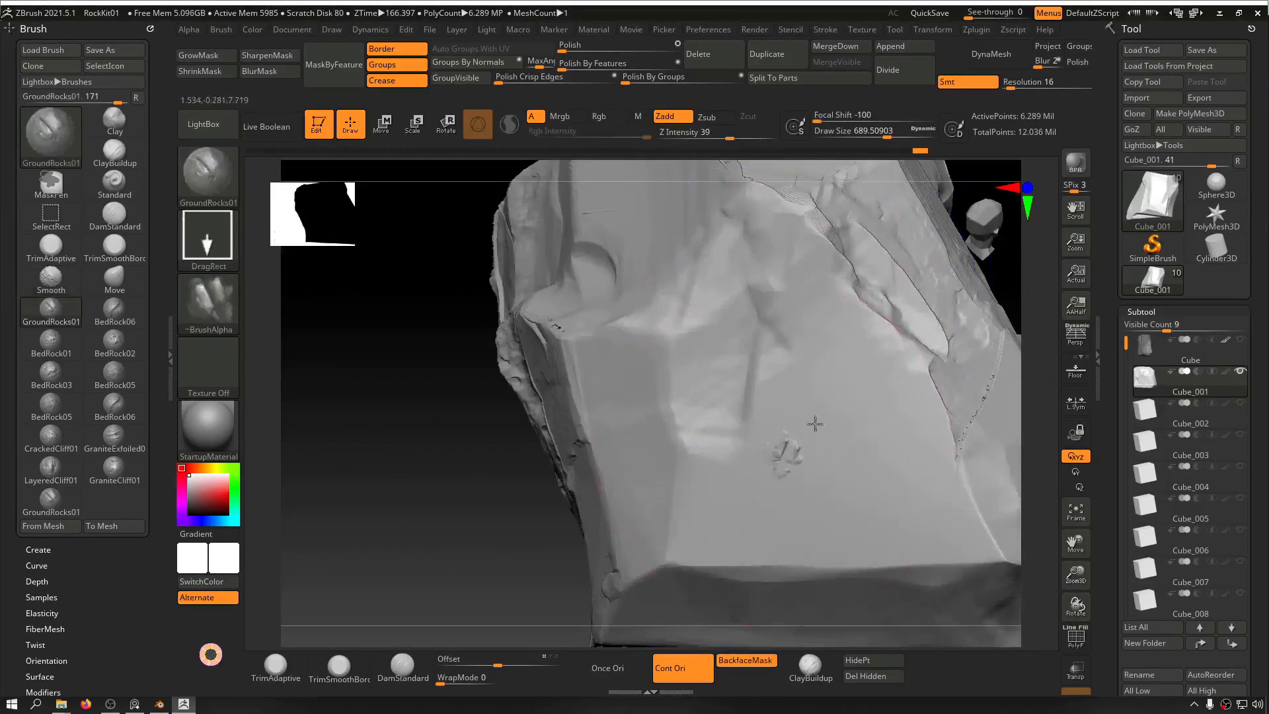
drag(773, 439, 810, 180)
drag(405, 430, 496, 374)
drag(612, 311, 694, 161)
mouse_move(878, 268)
mouse_down()
mouse_move(890, 269)
mouse_move(885, 293)
mouse_up()
Step: Set the draw size to about 118, smooth the round hollow at the upper corner, and undo the last stamp
key(s)
mouse_move(549, 286)
mouse_down()
mouse_move(524, 286)
mouse_move(559, 281)
mouse_up()
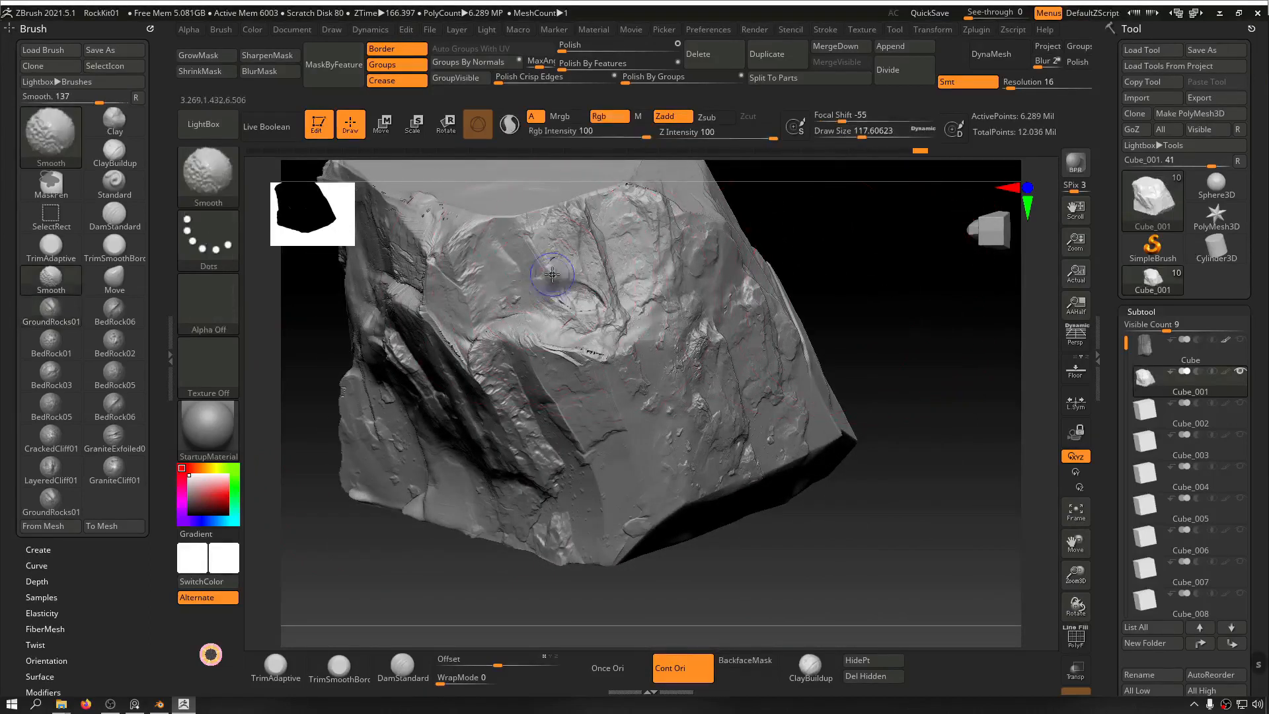
drag(917, 288, 776, 252)
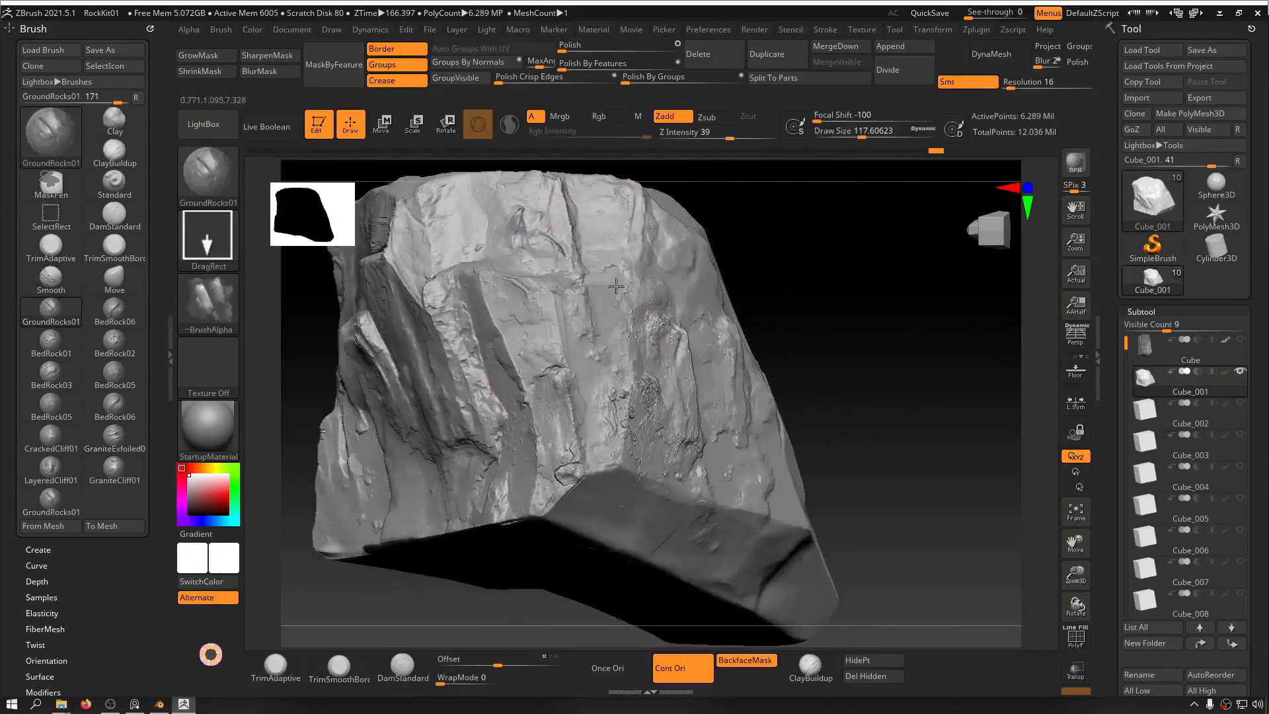
key(ctrl+z)
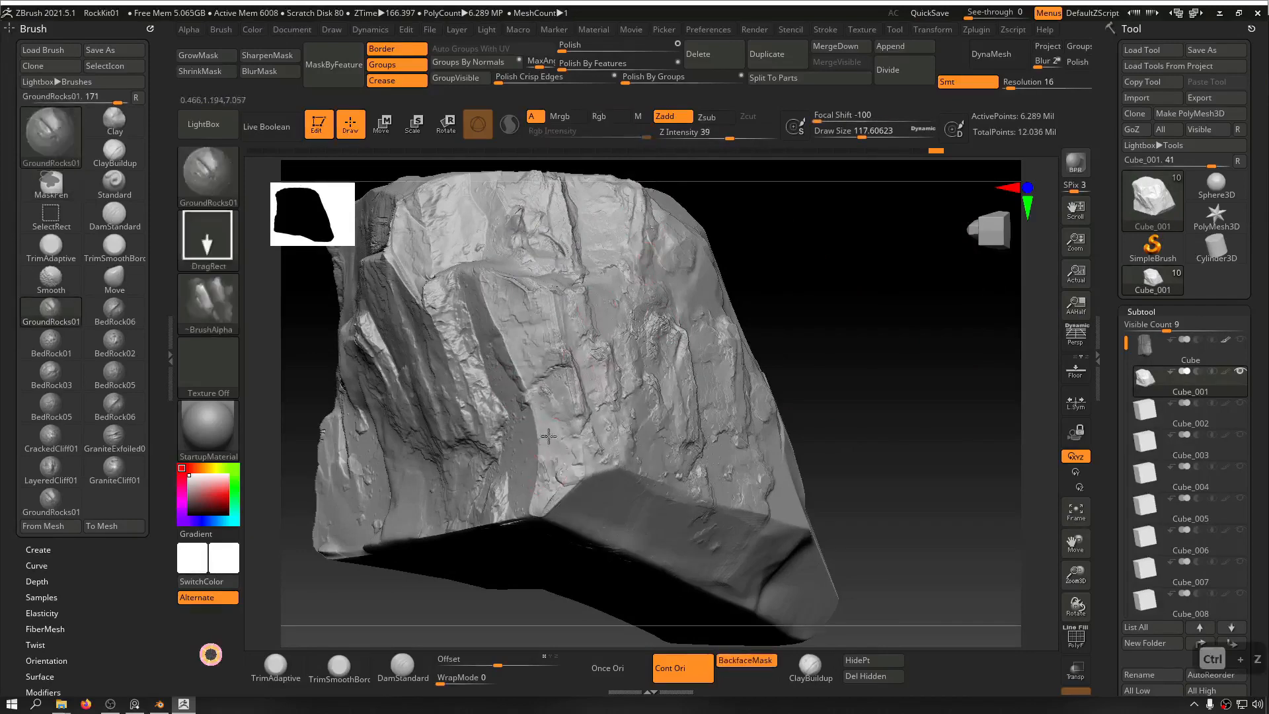
drag(857, 335, 860, 376)
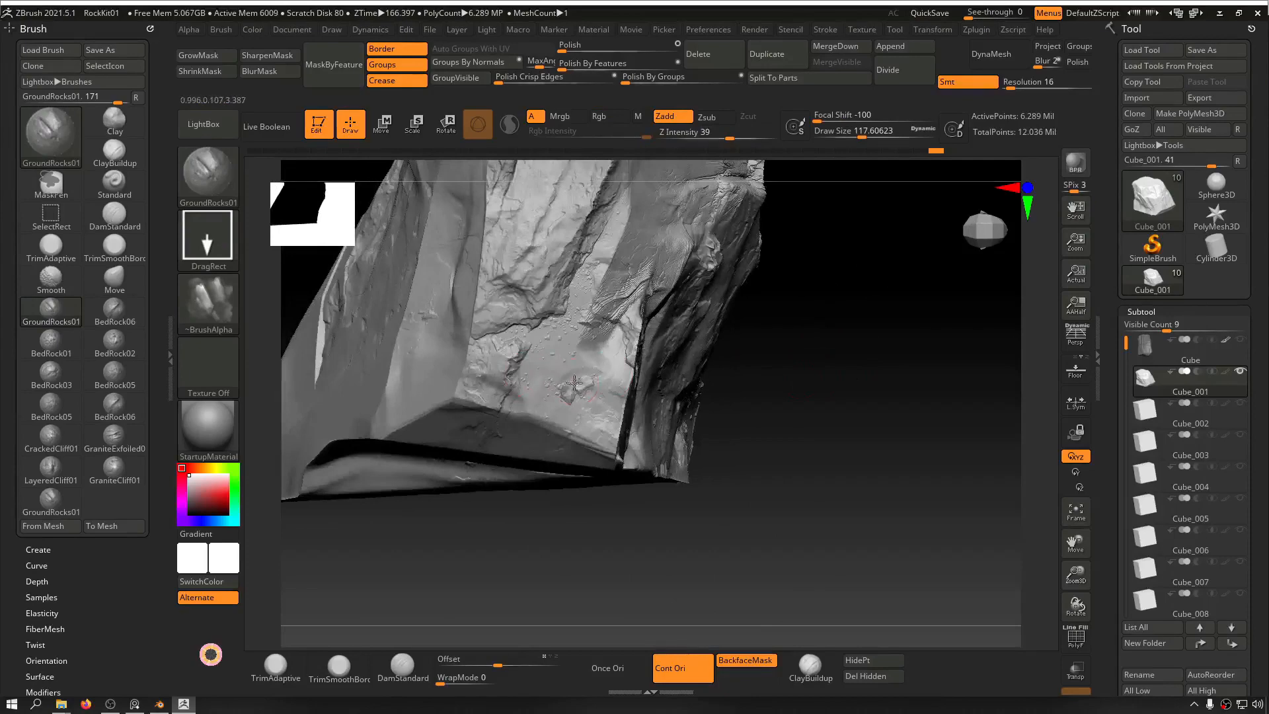
Step: Stamp GroundRocks01 detail on the bare areas beside the deep crack and on the face above the notched base
alt+drag(925, 292, 851, 397)
key(shift)
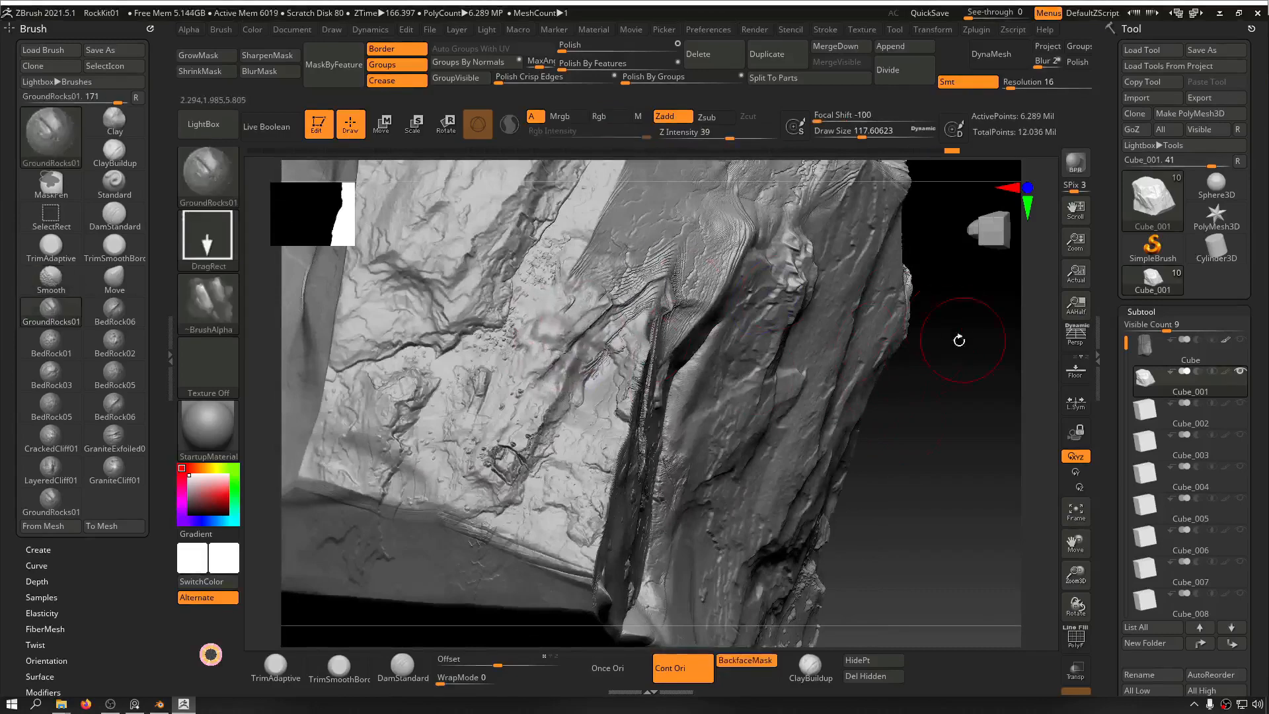
mouse_move(959, 340)
alt+mouse_down()
mouse_move(890, 292)
mouse_move(766, 344)
alt+mouse_up()
key(shift)
mouse_move(390, 429)
mouse_down()
mouse_move(807, 376)
mouse_move(817, 323)
mouse_move(561, 381)
mouse_up()
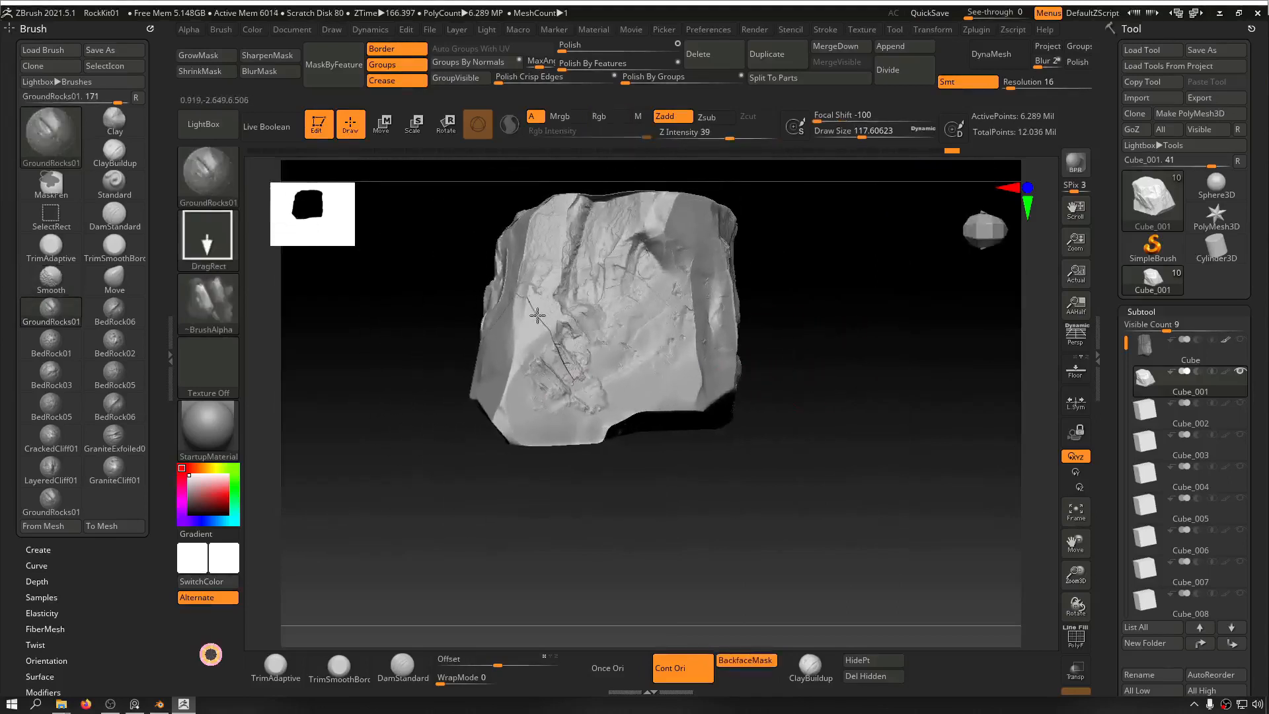
Step: Set the draw size to about 409, smooth the harsh stamped detail above the notched base, and restamp GroundRocks01 there
alt+drag(835, 263, 844, 348)
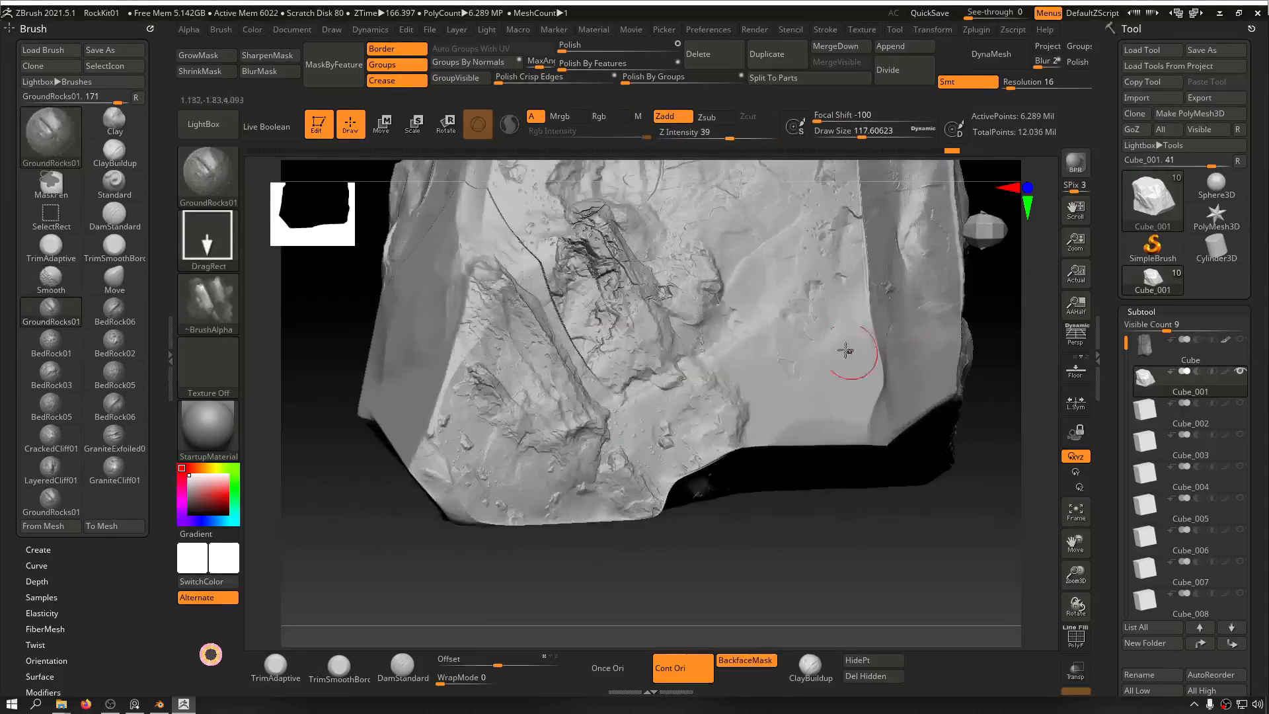
key(shift)
shift+drag(598, 282, 598, 255)
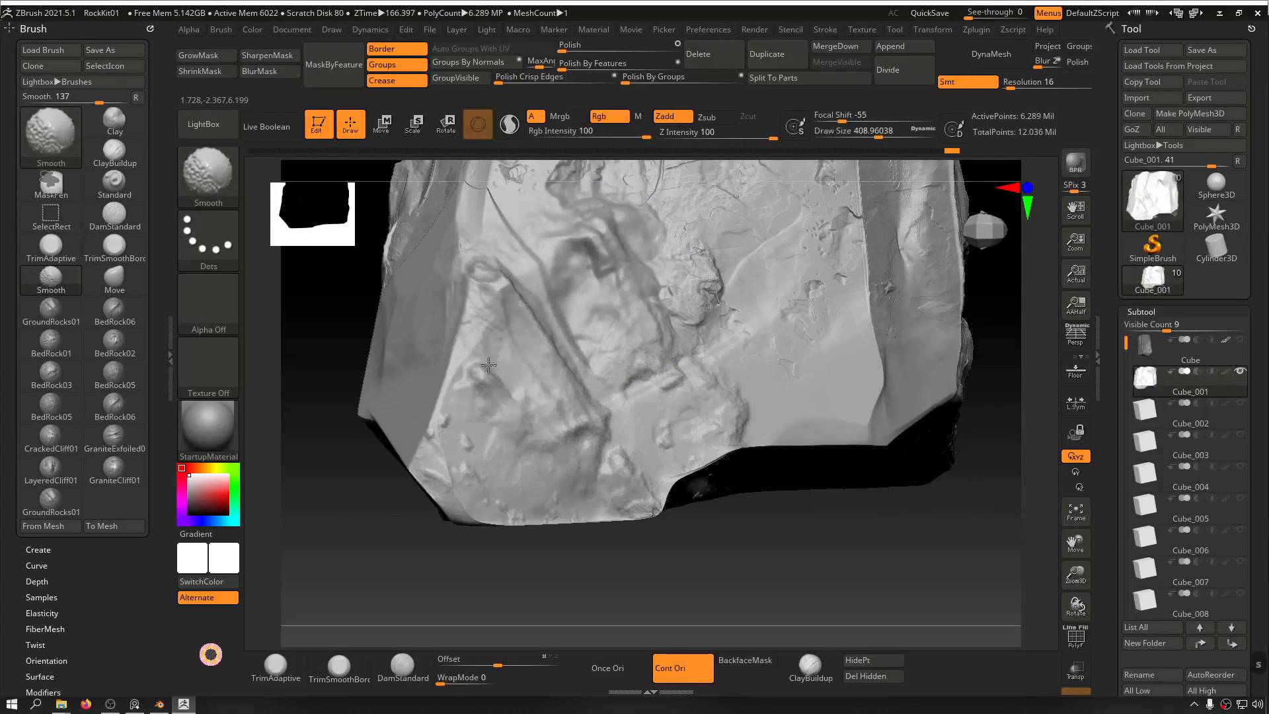
shift+drag(537, 293, 559, 331)
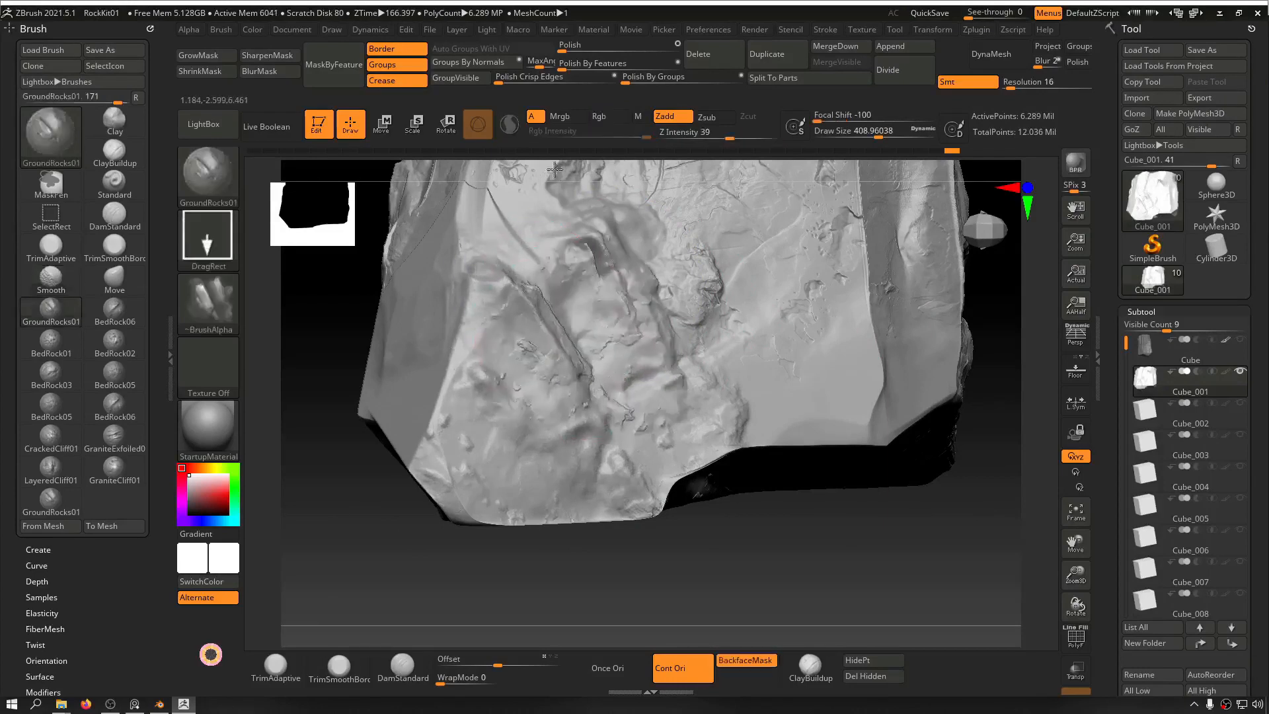
drag(554, 169, 549, 119)
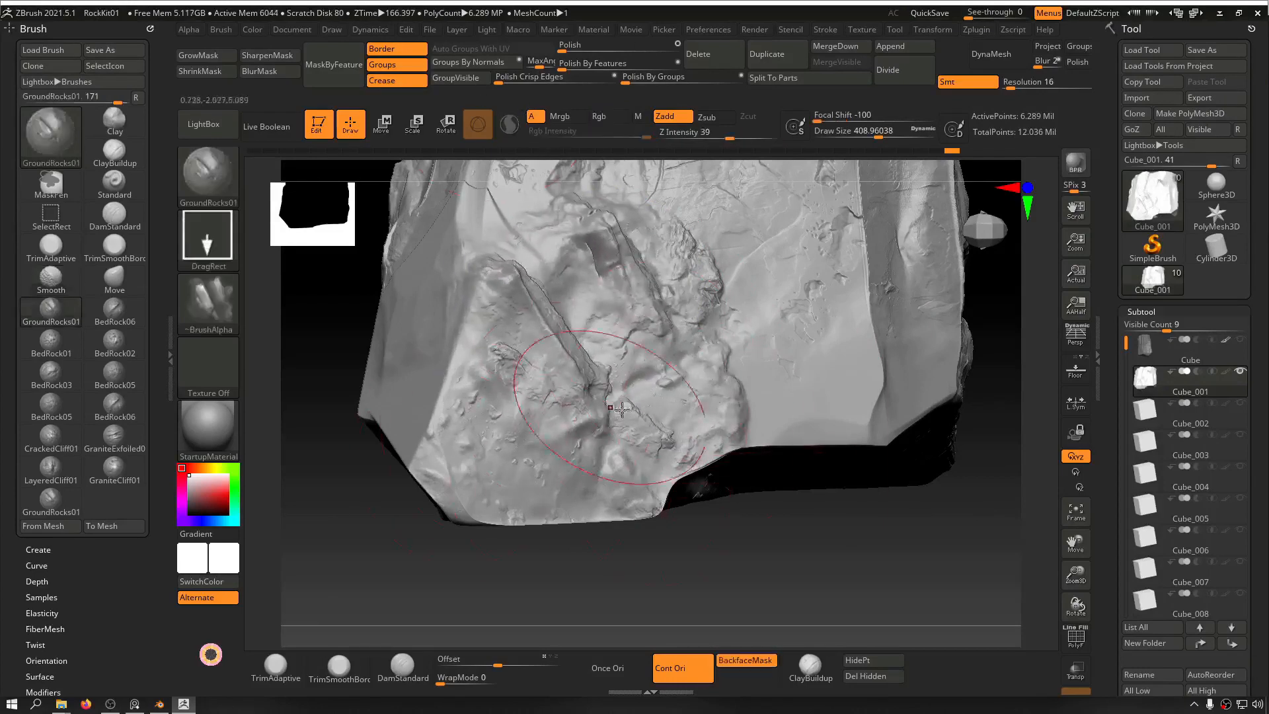
shift+drag(600, 251, 596, 258)
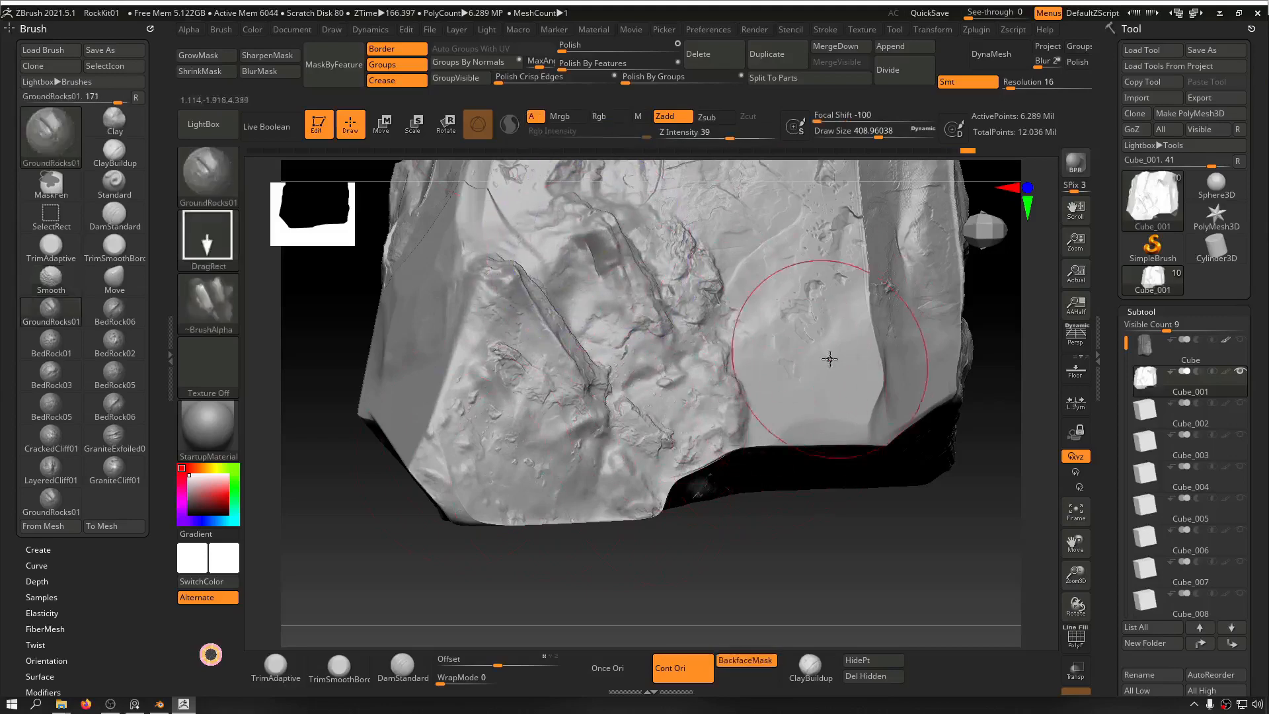
Step: Stamp GroundRocks01 detail on the bare area beside the notched base and across the broad face with the slanted ledge
drag(826, 359, 801, 370)
drag(870, 514, 1004, 522)
alt+drag(806, 547, 532, 536)
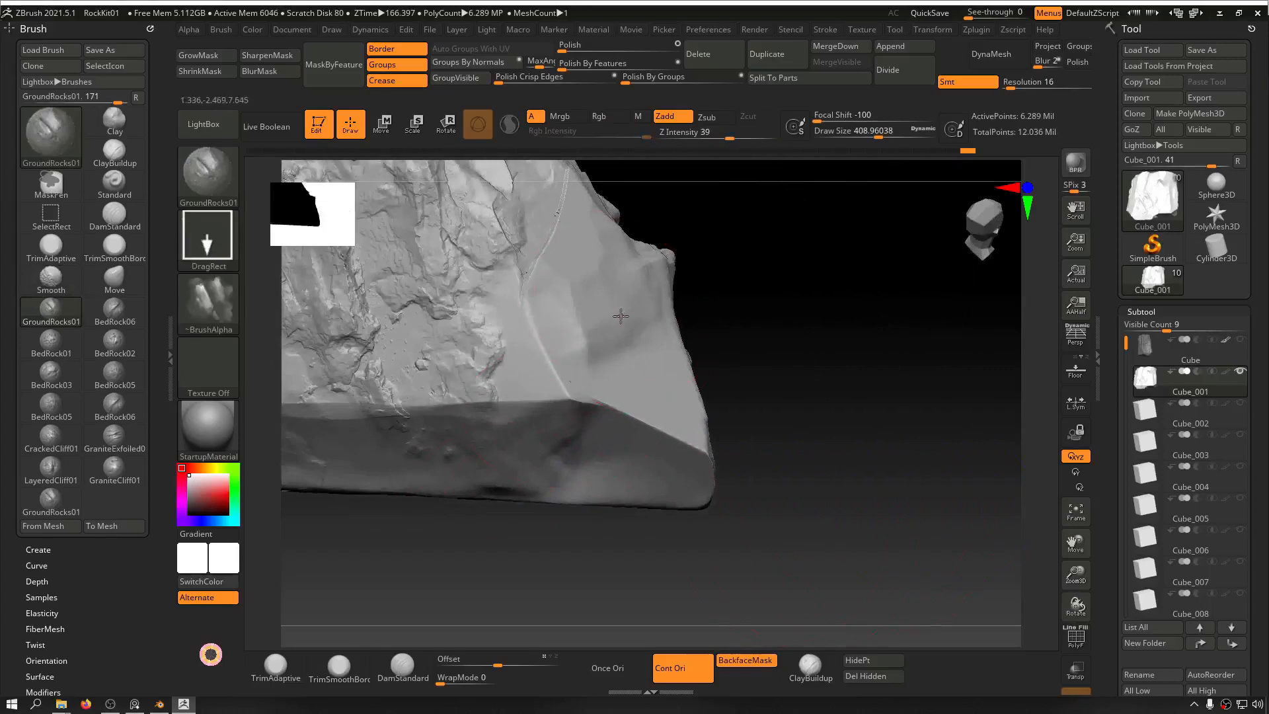
drag(775, 283, 817, 233)
drag(855, 275, 858, 209)
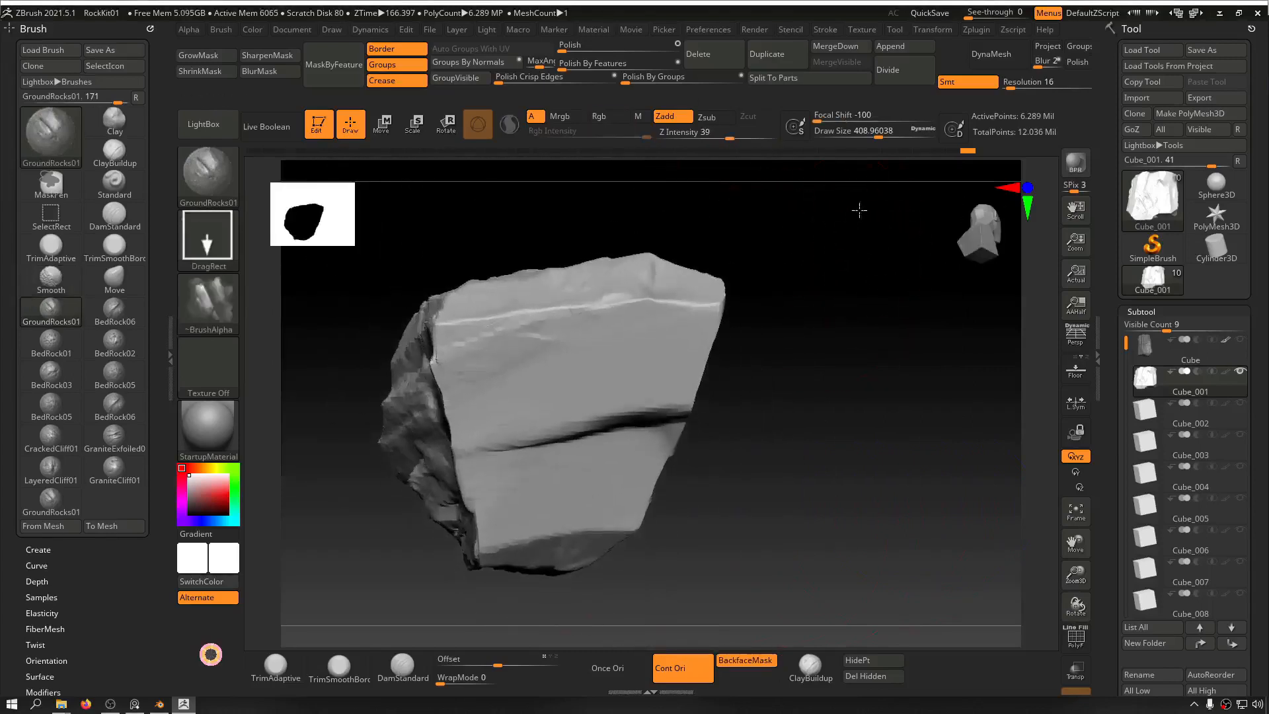
drag(714, 388, 786, 410)
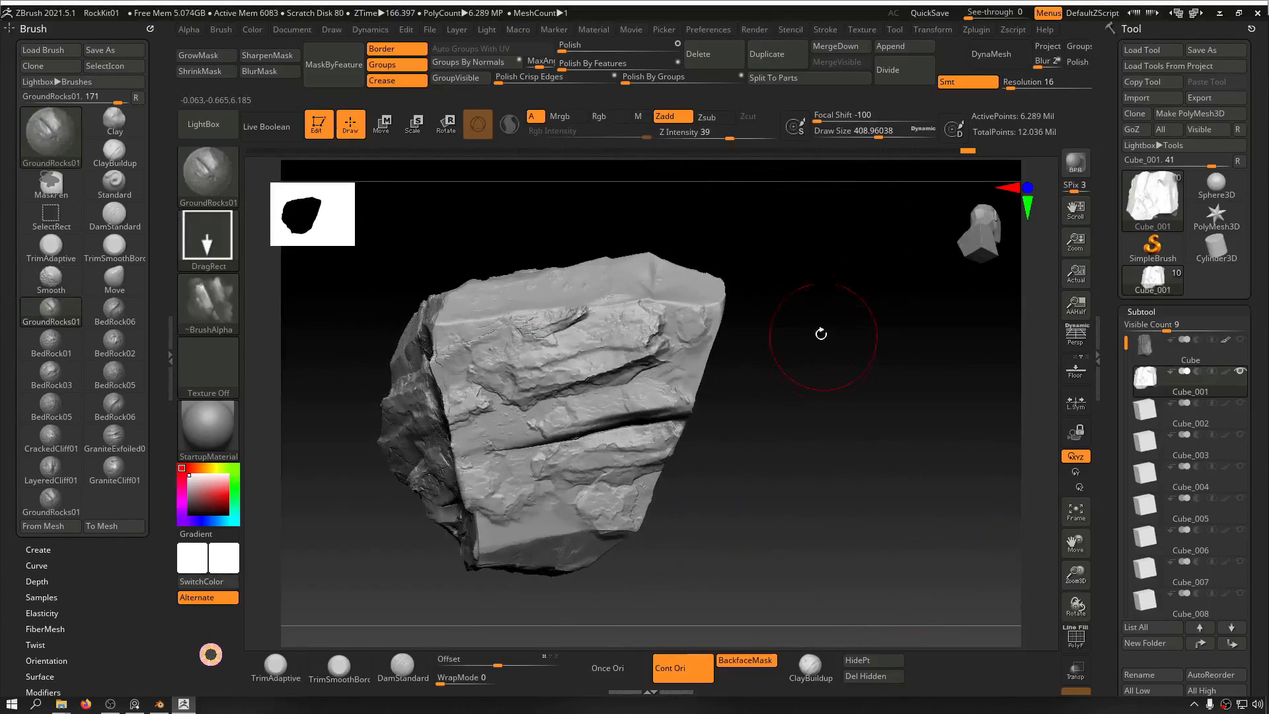
Step: Stamp GroundRocks01 detail along the smooth, narrow face bordering the upper edge of the grooved side
drag(818, 331, 807, 439)
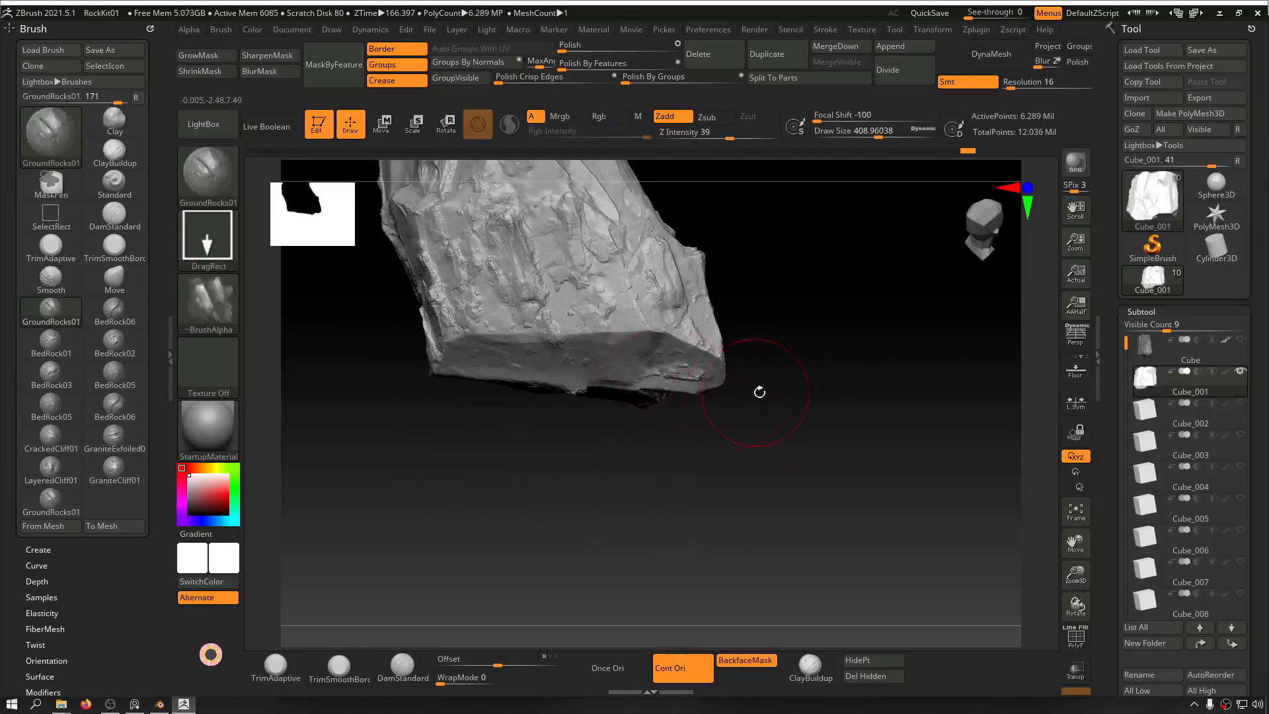
drag(759, 392, 911, 292)
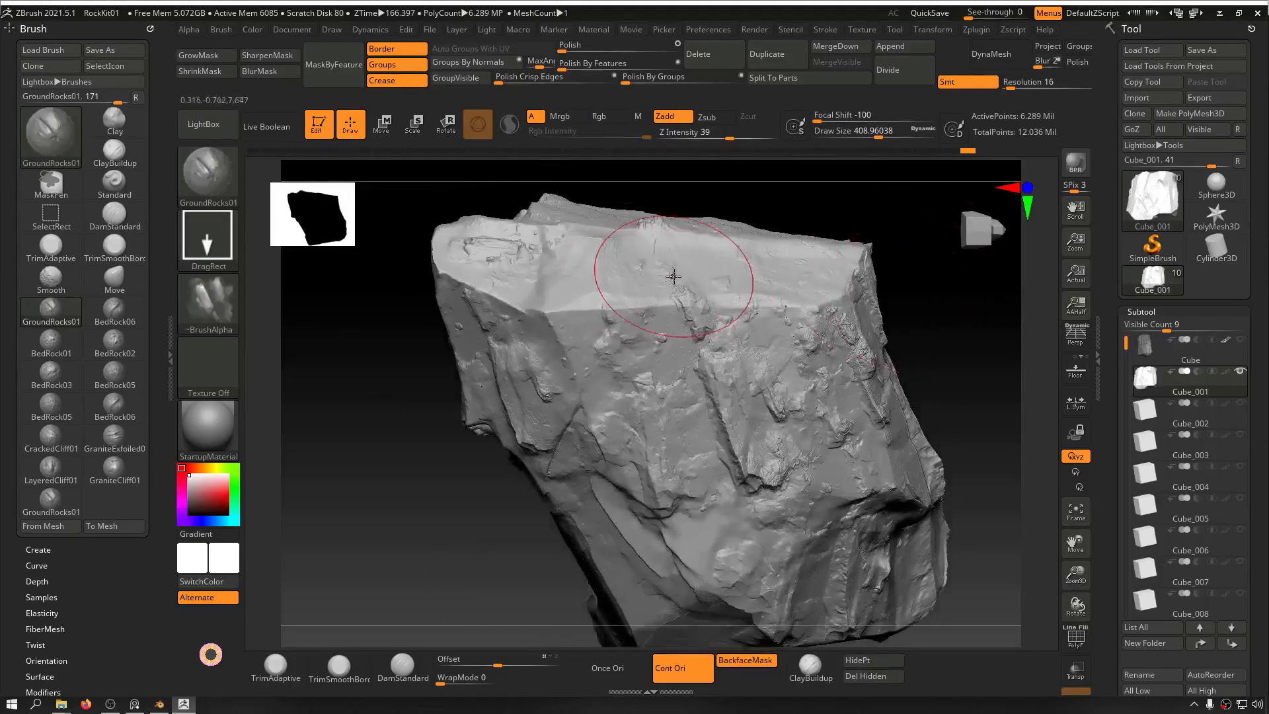
drag(737, 293, 850, 277)
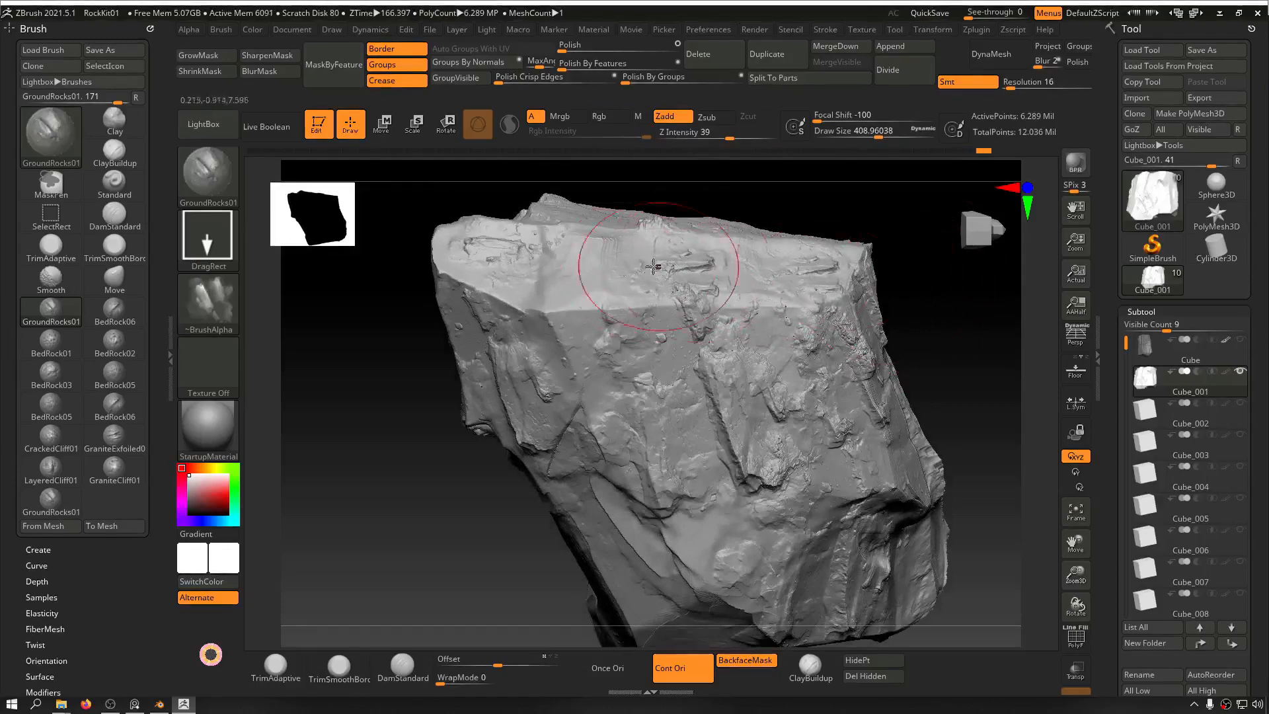
drag(410, 317, 474, 274)
drag(779, 295, 414, 443)
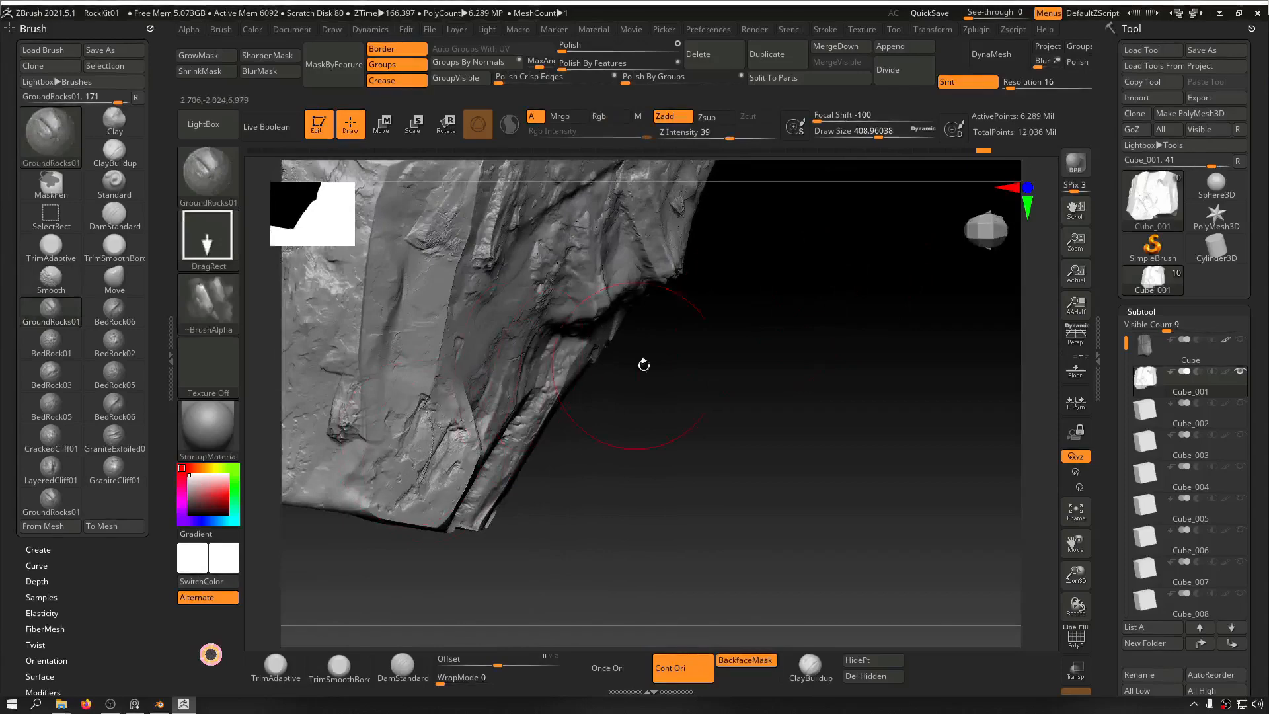
Step: Set the draw size to about 140 and smooth the stepped ridges along the edge of the large bare face
mouse_move(645, 363)
mouse_down()
mouse_move(756, 379)
mouse_move(840, 417)
mouse_move(852, 394)
mouse_move(914, 417)
mouse_move(895, 337)
mouse_move(991, 473)
mouse_move(673, 339)
mouse_move(716, 318)
mouse_move(708, 311)
mouse_up()
key(s)
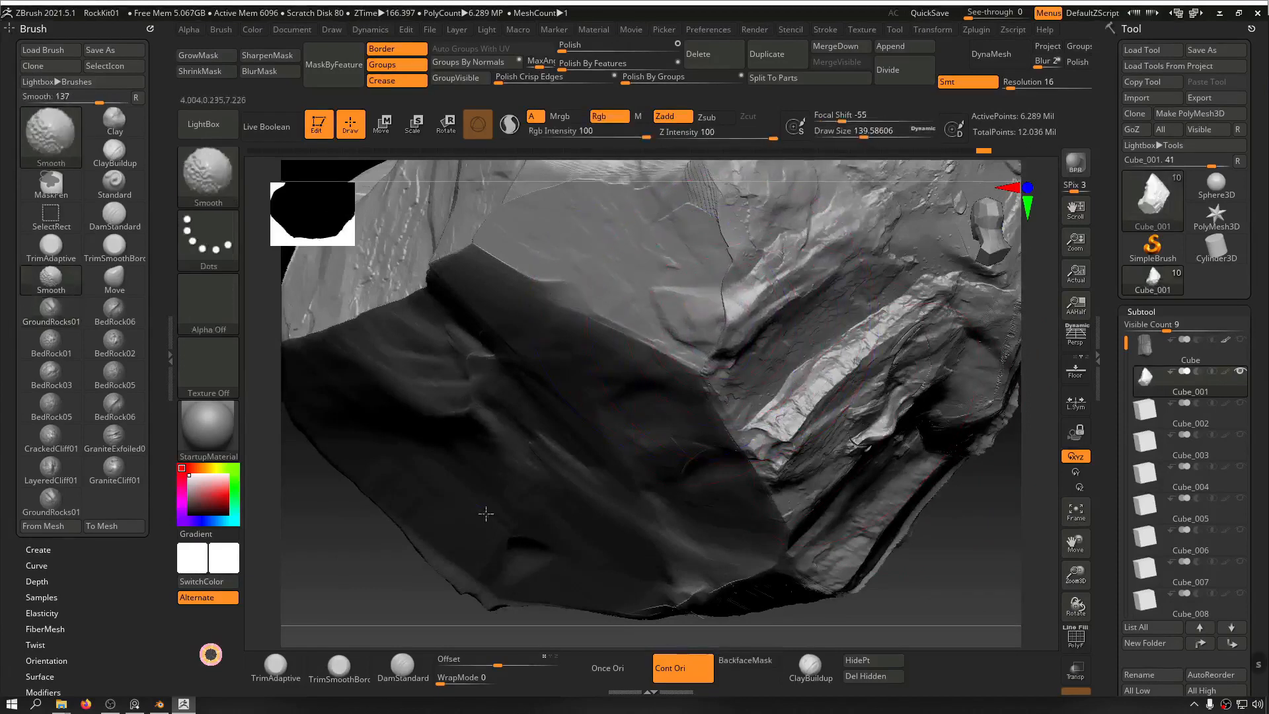
drag(360, 562, 437, 370)
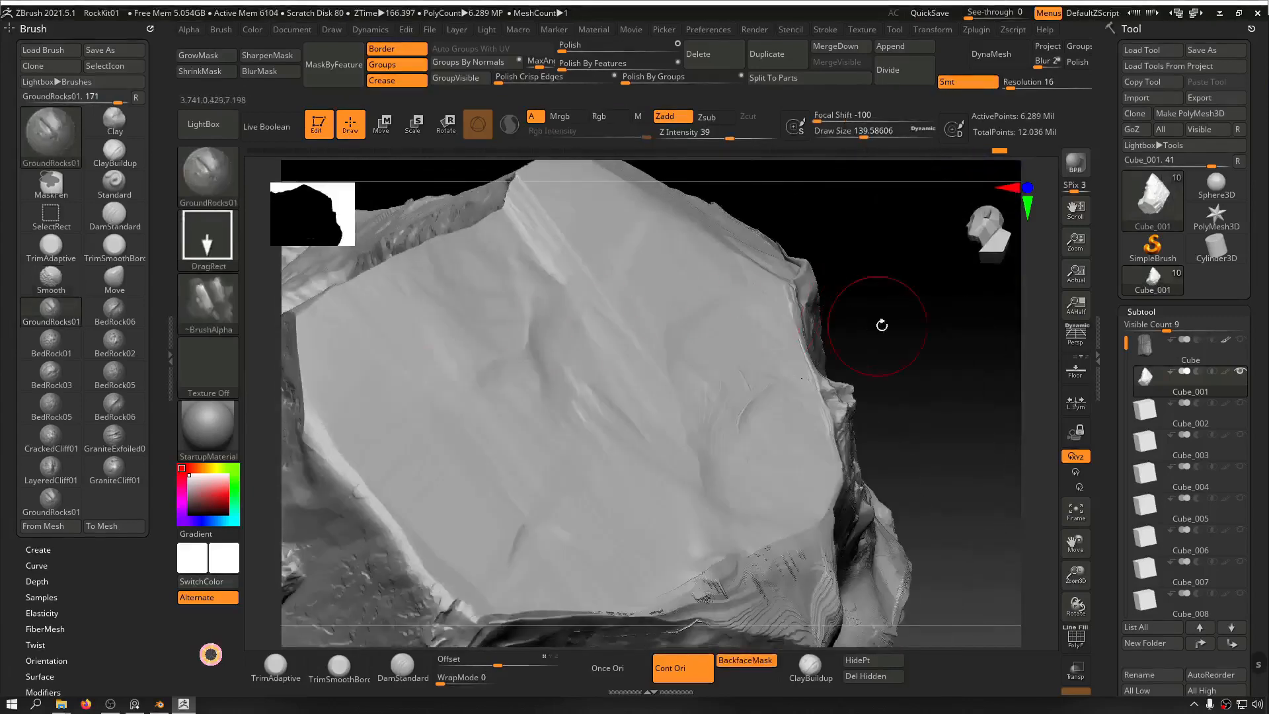
drag(881, 326, 880, 232)
mouse_move(477, 508)
shift+mouse_down()
mouse_move(463, 495)
mouse_move(775, 480)
shift+mouse_up()
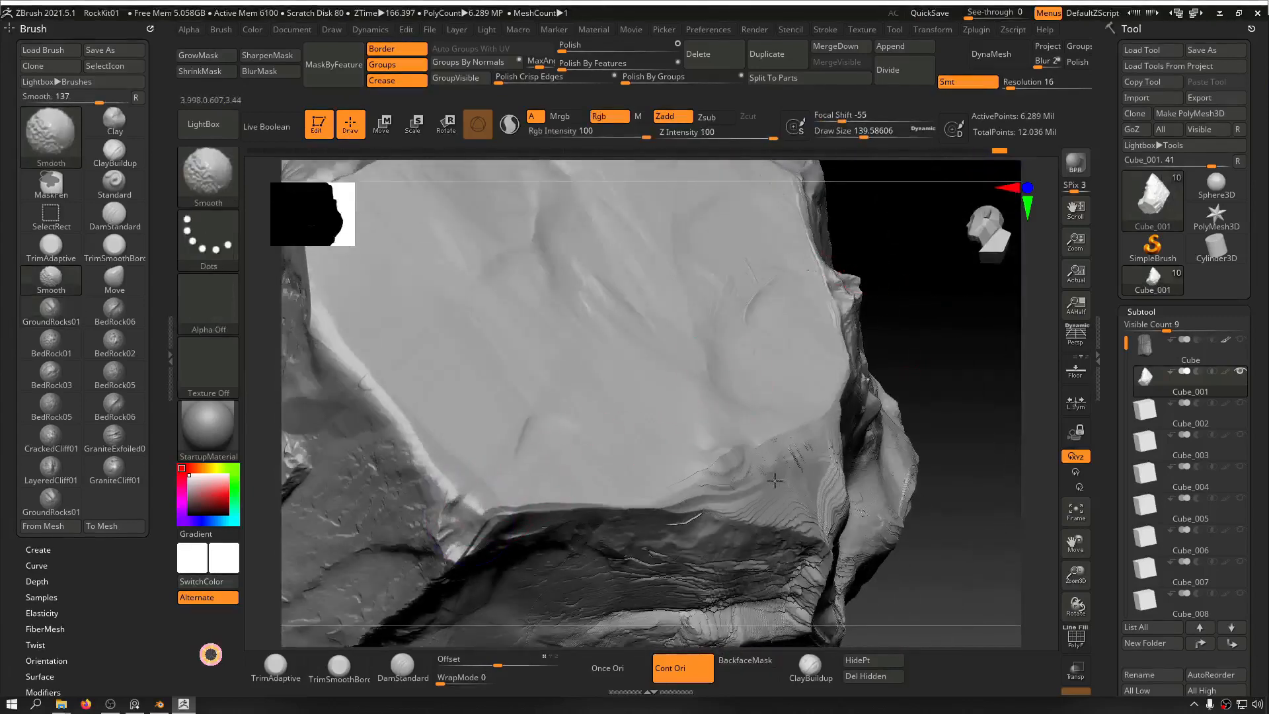
Step: Stamp overlapping GroundRocks01 detail across the centre and edges of the large bare face
mouse_move(943, 291)
mouse_down()
mouse_move(926, 363)
mouse_move(824, 337)
mouse_move(870, 335)
mouse_up()
mouse_move(602, 341)
mouse_down()
mouse_move(687, 286)
mouse_move(634, 397)
mouse_move(780, 258)
mouse_up()
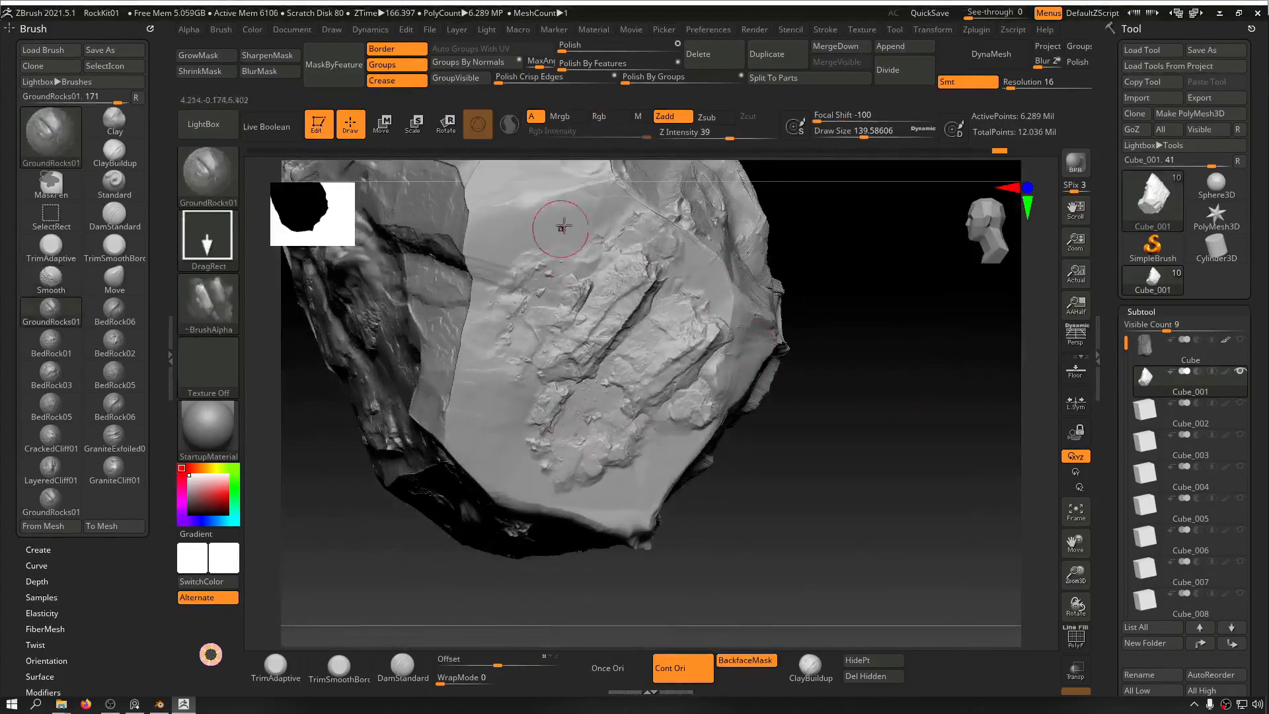
drag(596, 206, 542, 278)
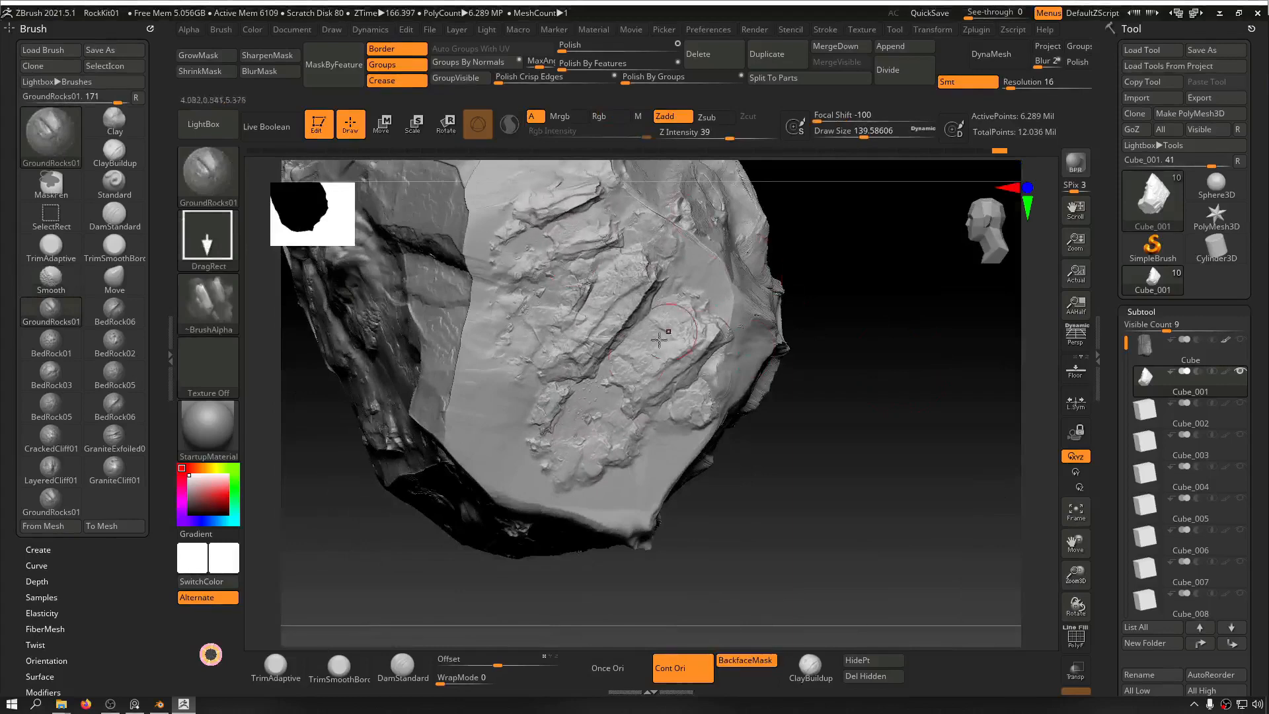
drag(478, 362, 513, 280)
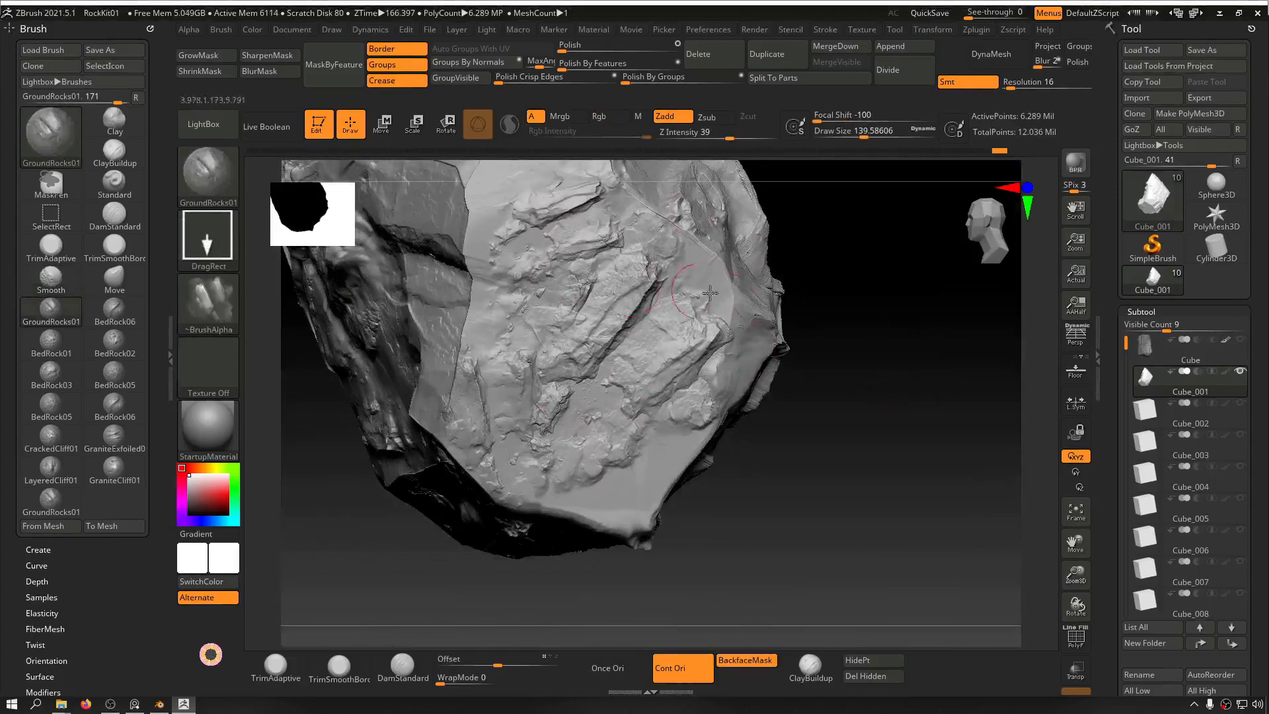
Step: Lower Cube_001 by five subdivision levels to its coarse base mesh
drag(872, 362, 925, 361)
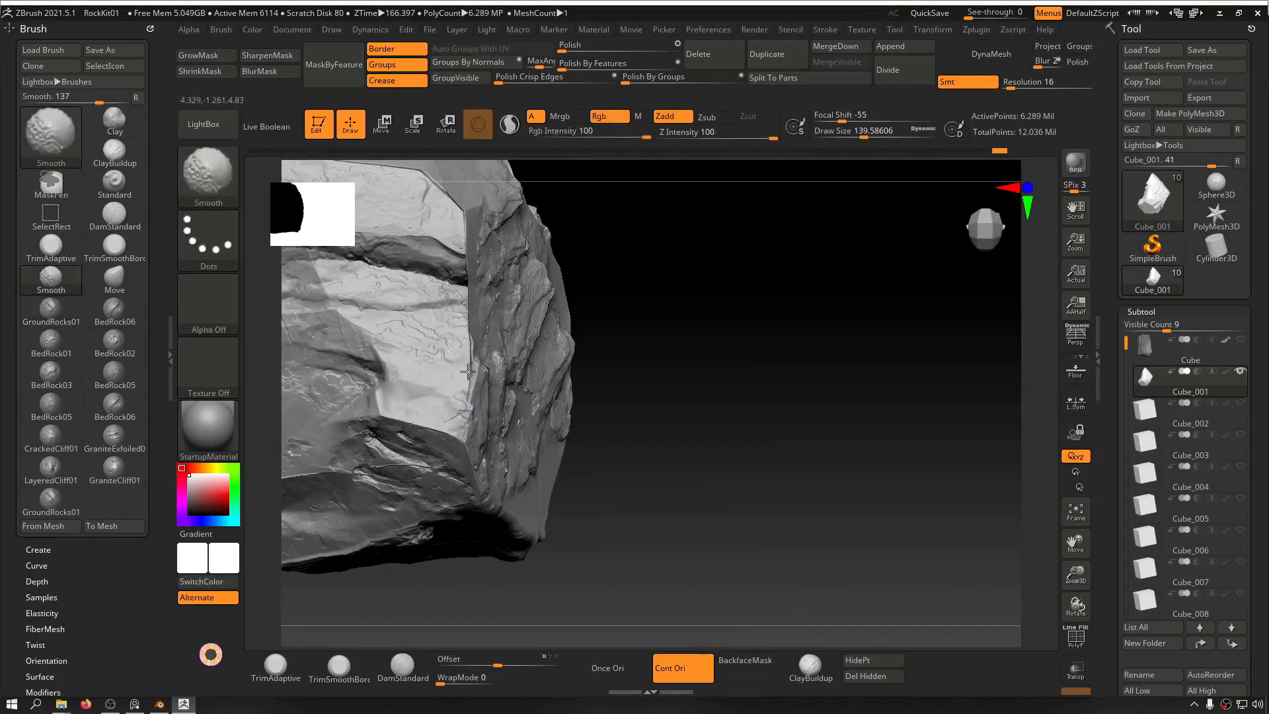
mouse_move(786, 301)
mouse_down()
mouse_move(829, 303)
mouse_move(796, 319)
mouse_move(807, 274)
mouse_move(787, 291)
mouse_move(838, 275)
mouse_move(820, 265)
mouse_move(872, 267)
mouse_move(841, 250)
mouse_move(827, 212)
mouse_move(838, 238)
mouse_move(816, 368)
mouse_move(897, 366)
mouse_move(850, 363)
mouse_move(923, 343)
mouse_up()
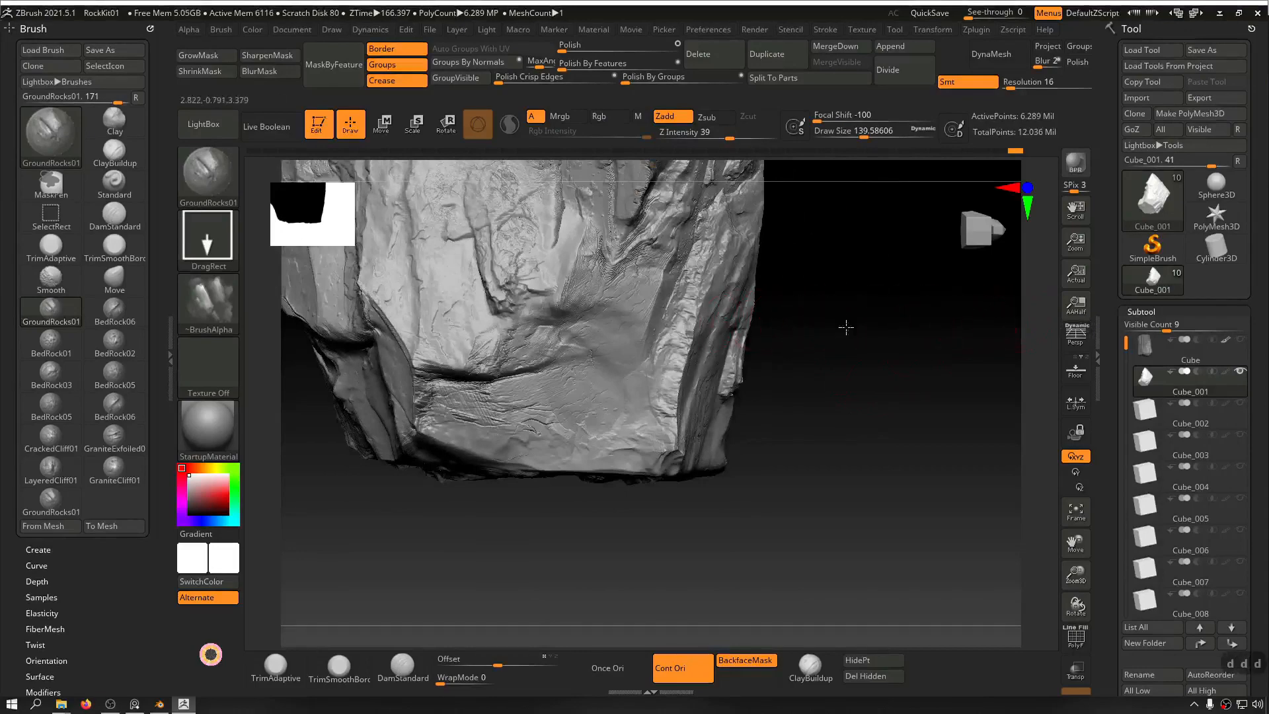
drag(846, 326, 847, 342)
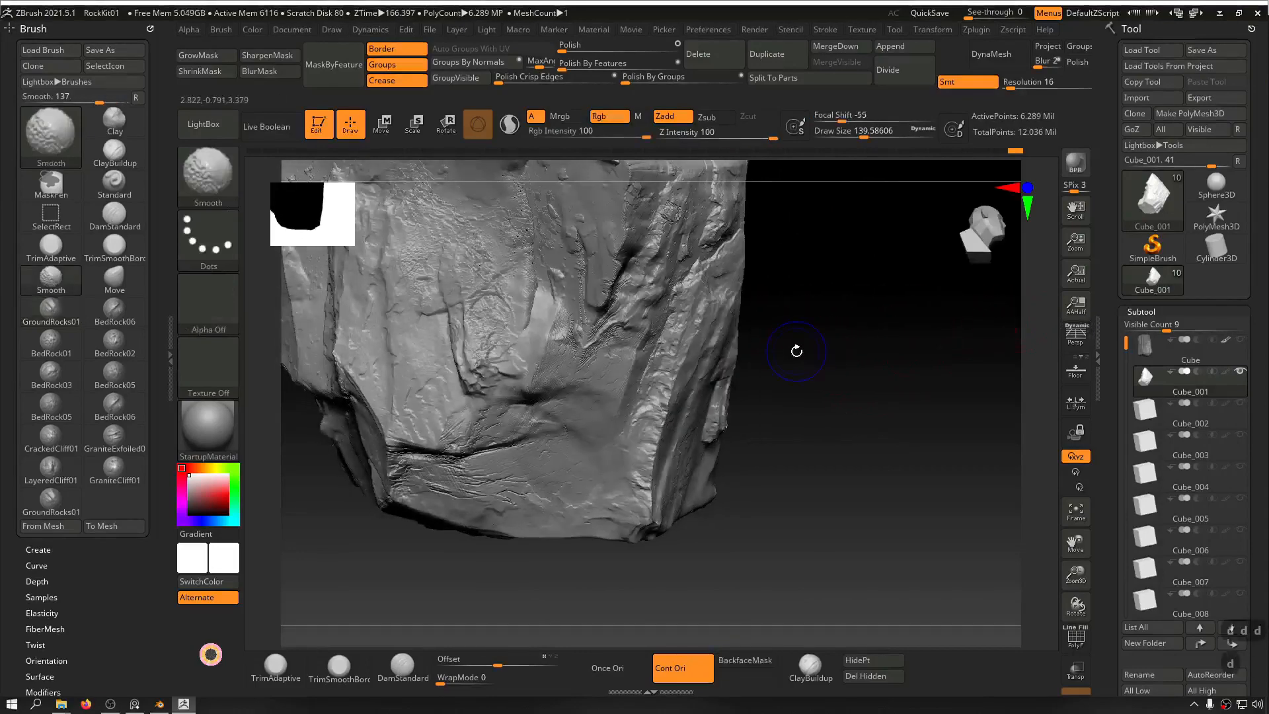
key(shift+d)
key(shift+d)
key(shift+d)
key(shift+d)
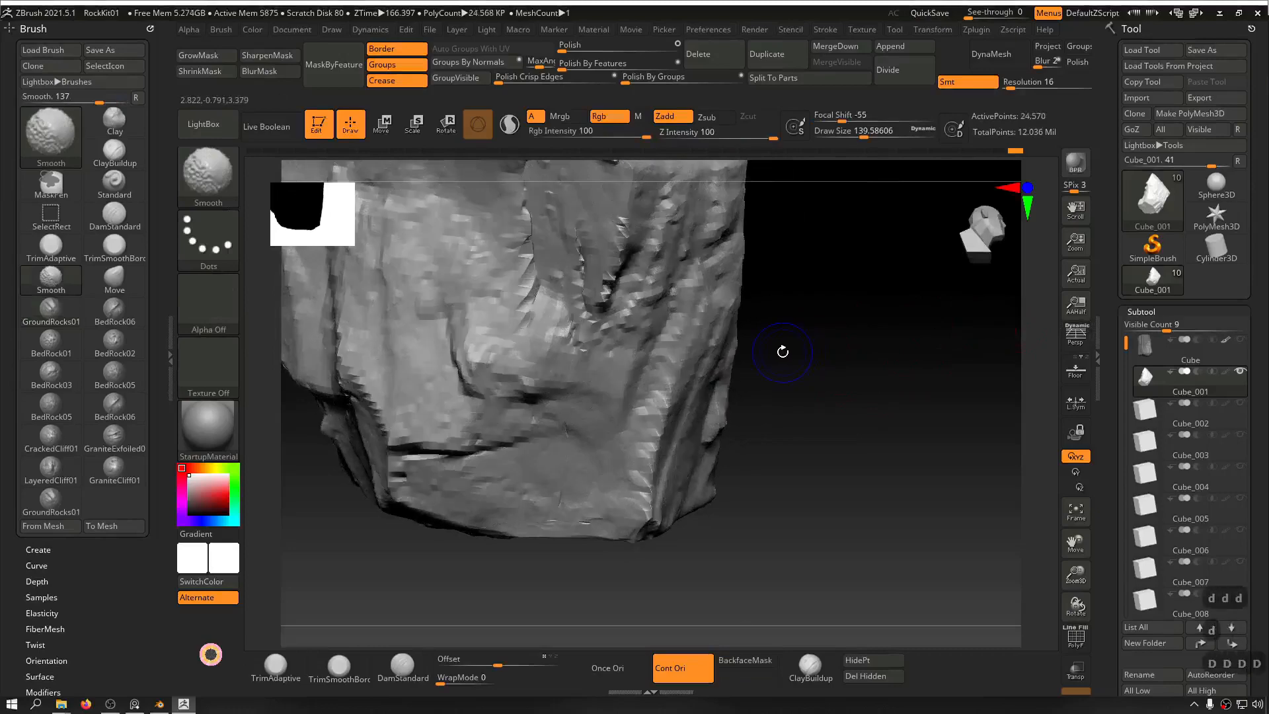
key(shift+d)
Step: Save the project as RockKit02 and send the visible subtool, Cube_001, to Blender with GoZ
mouse_move(841, 326)
mouse_down()
mouse_move(797, 346)
mouse_move(948, 323)
mouse_move(864, 289)
mouse_move(906, 334)
mouse_move(878, 385)
mouse_move(750, 302)
mouse_move(923, 345)
mouse_up()
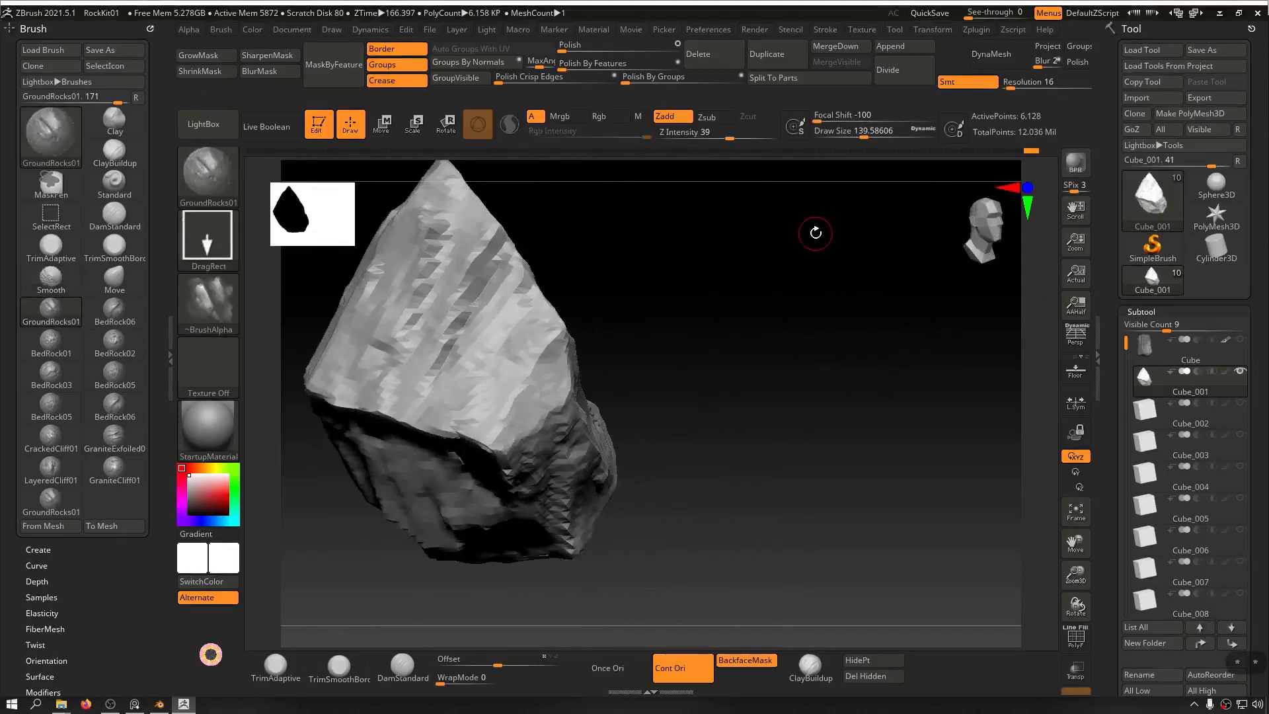
drag(813, 232, 847, 426)
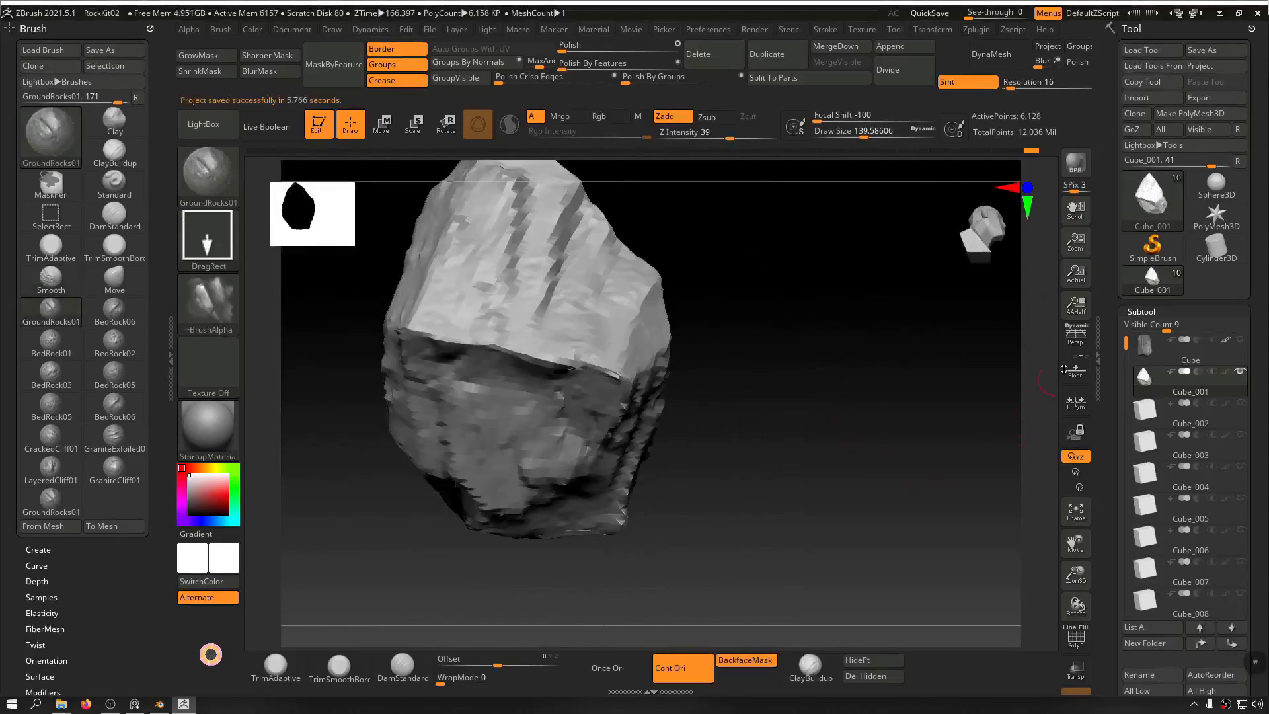
click(1208, 129)
click(710, 407)
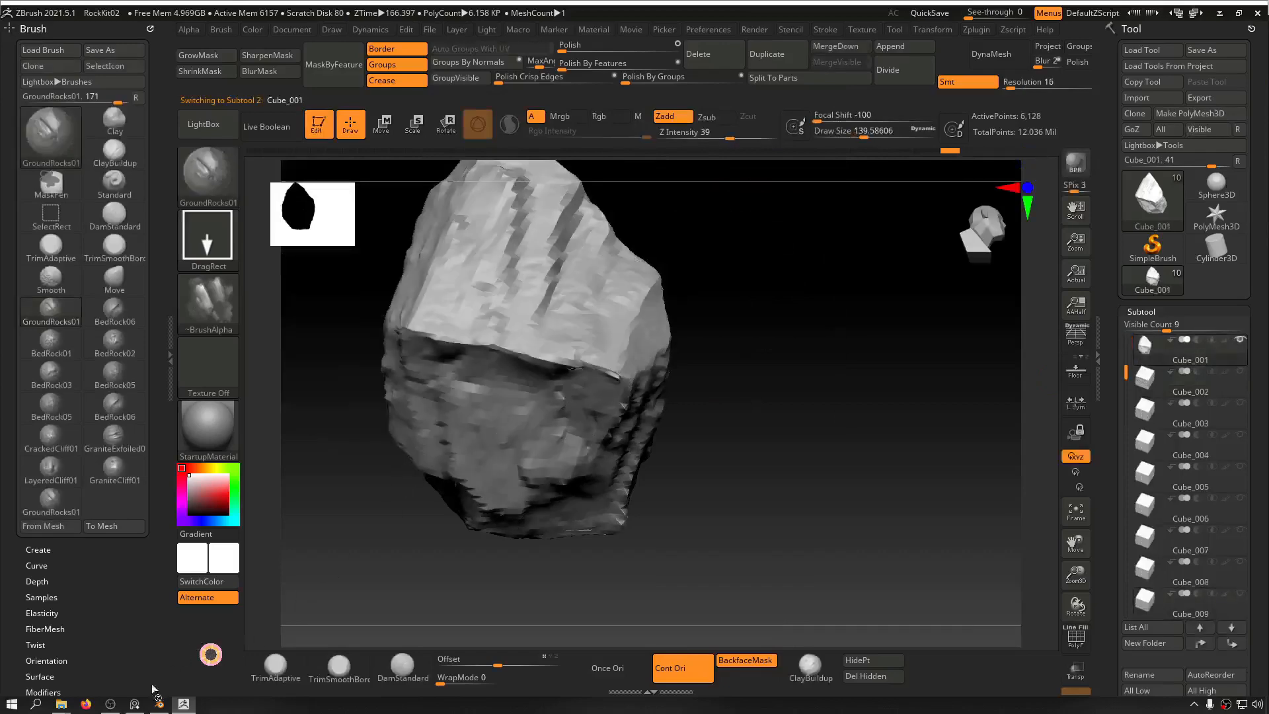
Step: Switch to Blender, select the imported Cube_001 rock, and isolate it in local view
click(158, 706)
middle_drag(218, 278, 292, 335)
scroll(286, 332, up, 6)
middle_drag(202, 383, 192, 344)
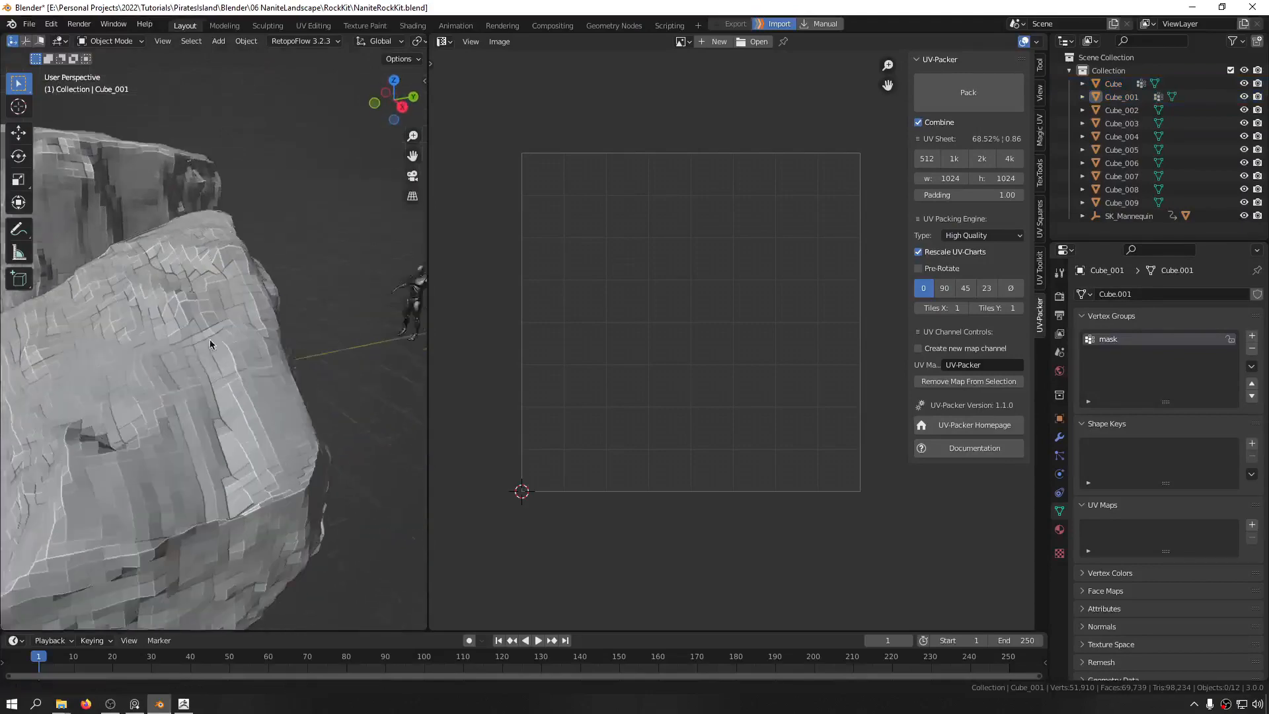
click(190, 339)
key(ctrl+f)
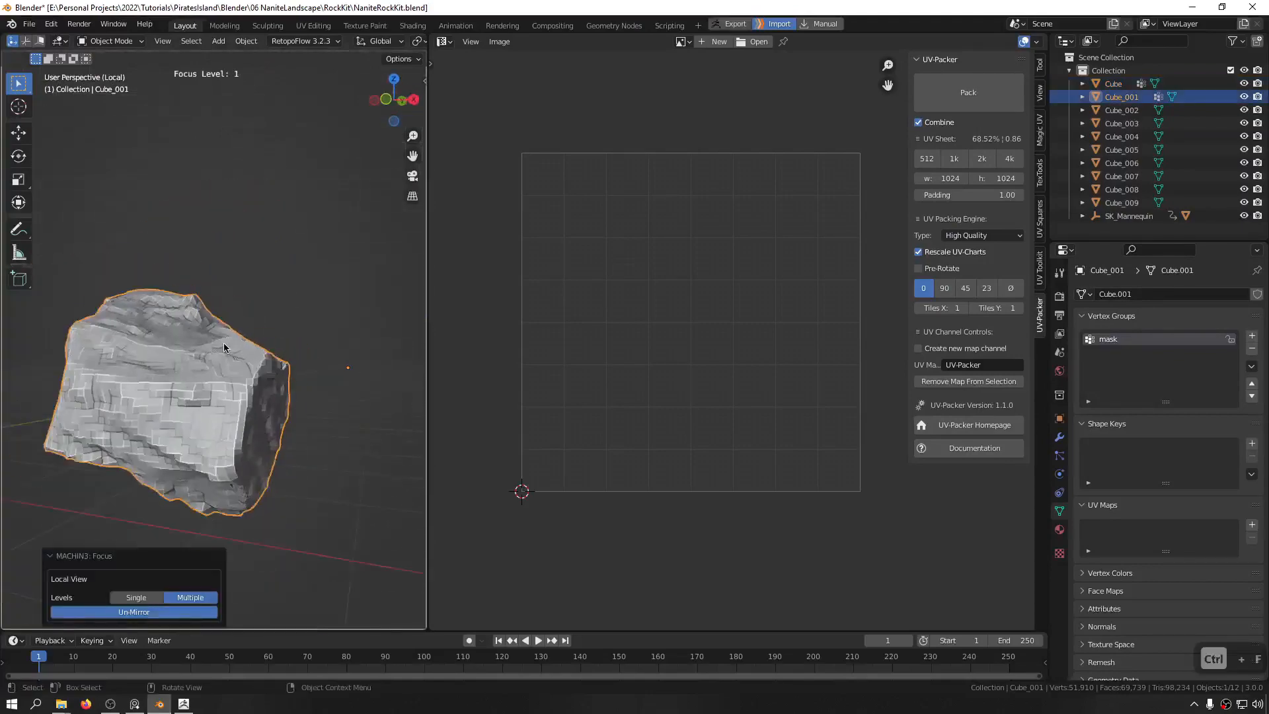
Step: Add a UV map to Cube_001 and enter Edit Mode
click(1251, 525)
middle_drag(333, 298, 343, 301)
key(Tab)
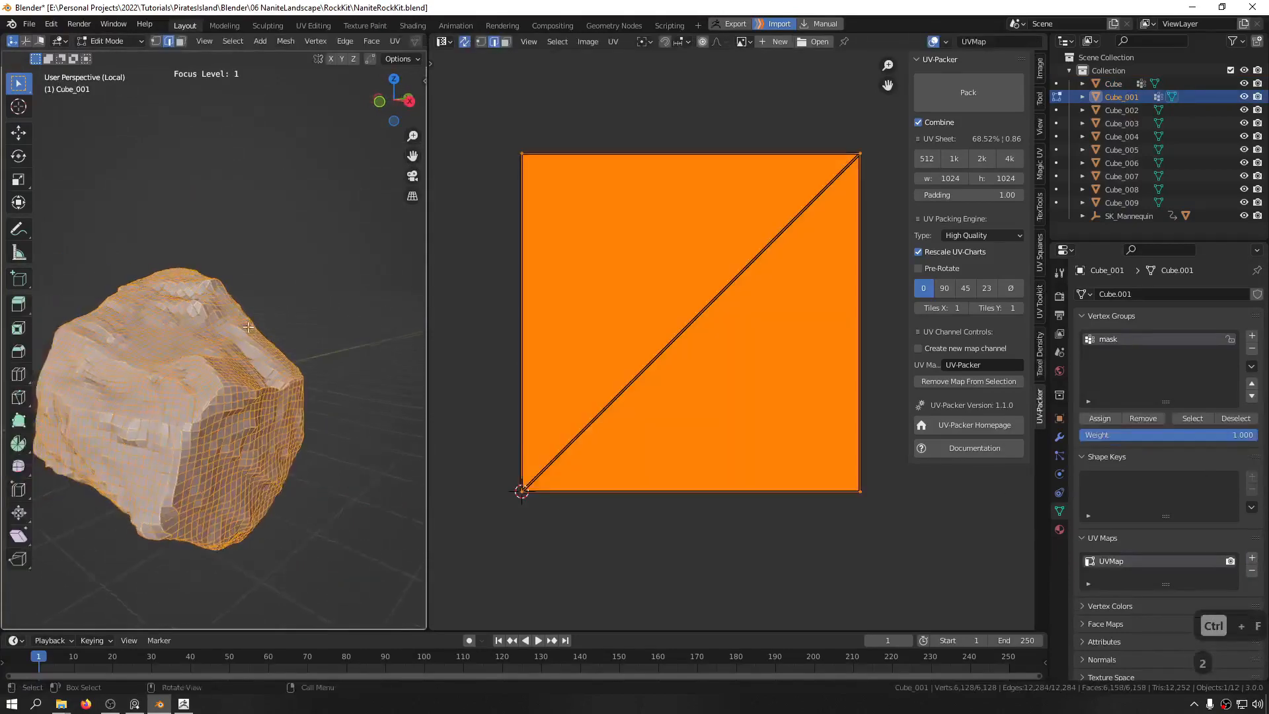
Step: Pick a starting edge on the rock's sharp upper rim and select the shortest edge path along that rim
middle_drag(248, 326, 311, 339)
scroll(356, 350, up, 4)
click(403, 353)
middle_drag(402, 353, 346, 362)
scroll(346, 363, up, 3)
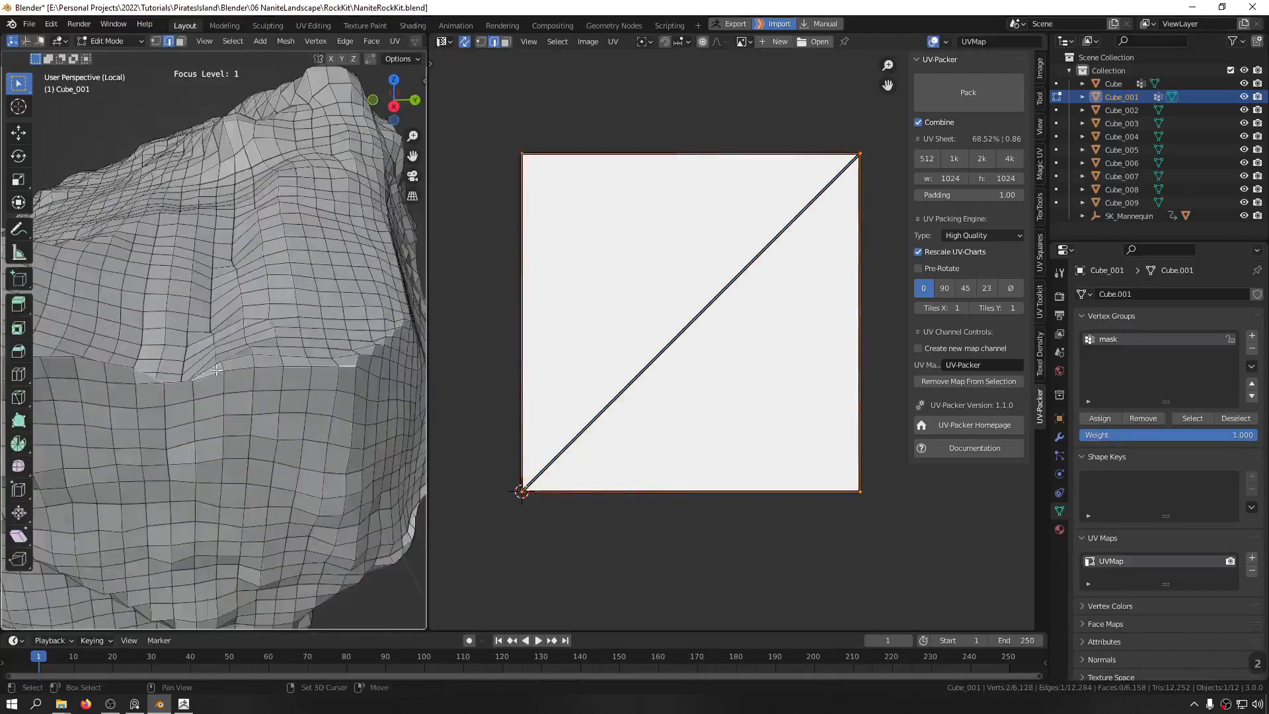
shift+middle_drag(216, 369, 200, 333)
scroll(271, 346, up, 3)
ctrl+click(282, 342)
ctrl+click(126, 388)
ctrl+click(221, 360)
scroll(222, 370, down, 2)
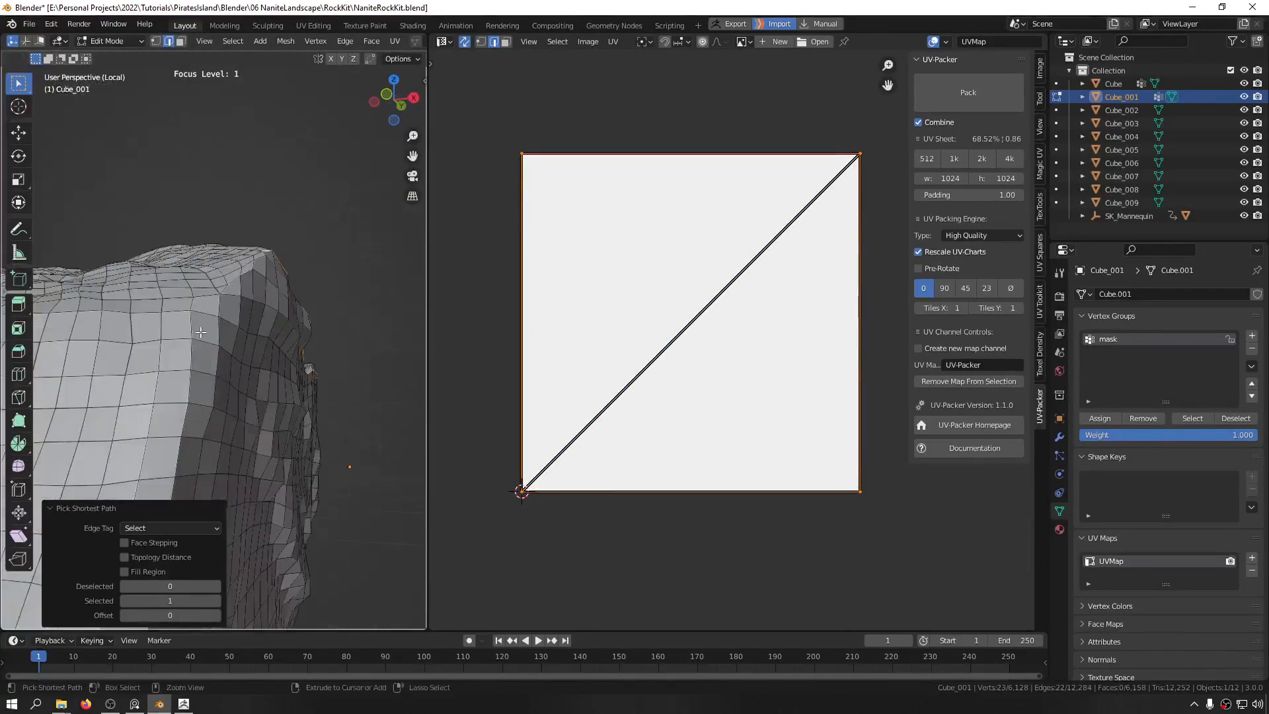
Step: Extend the selected edge path down the corner ridge, undoing the misplaced segment and picking it again along the crease
middle_drag(237, 380, 205, 256)
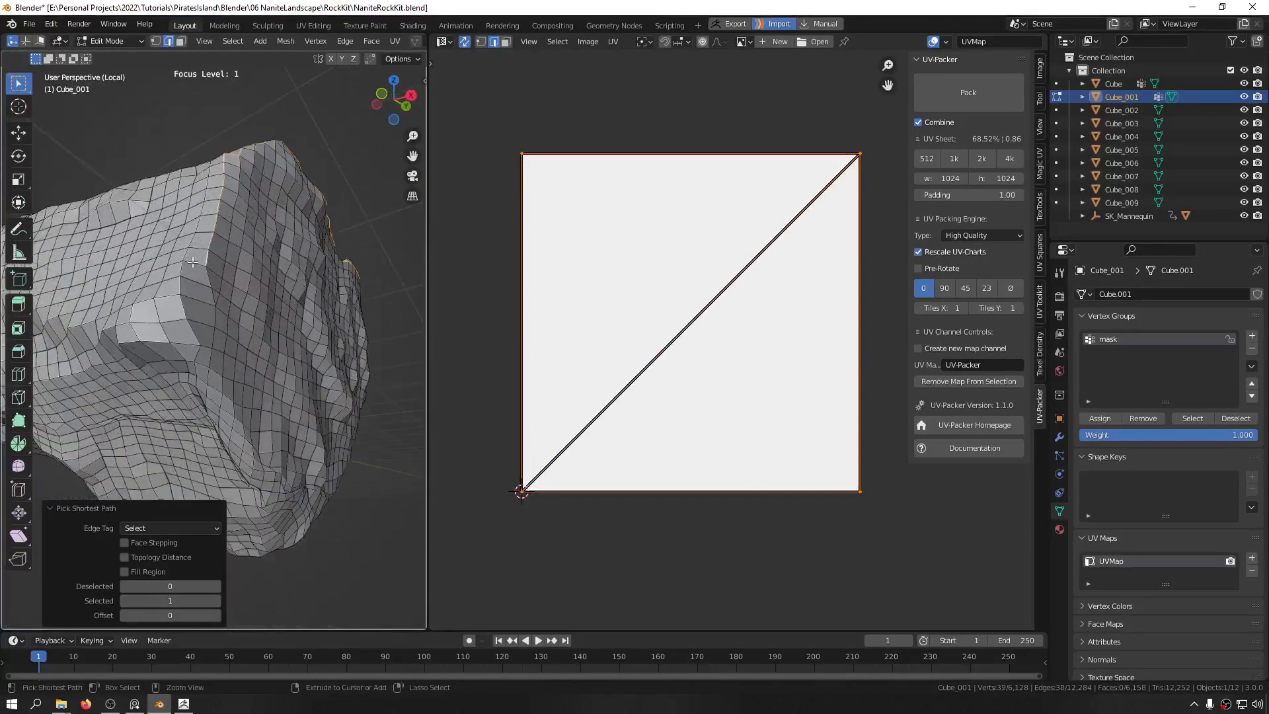
key(ctrl+z)
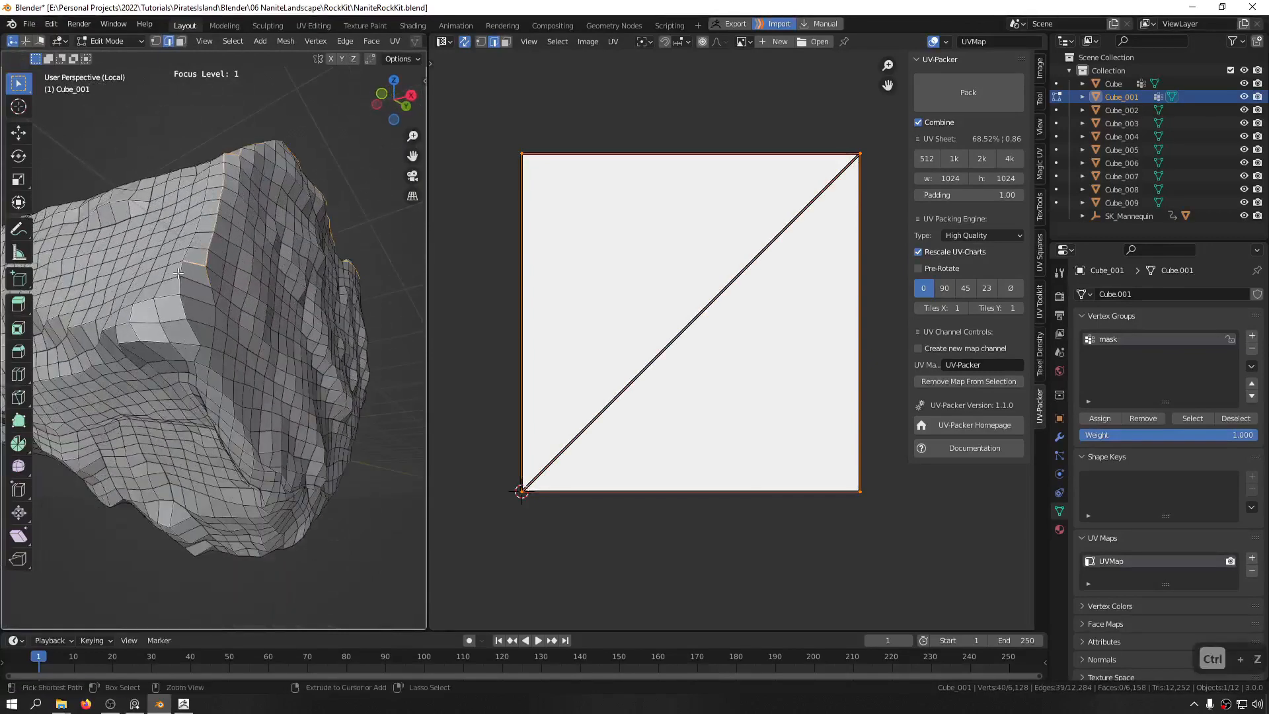
ctrl+click(178, 273)
middle_drag(199, 340, 183, 303)
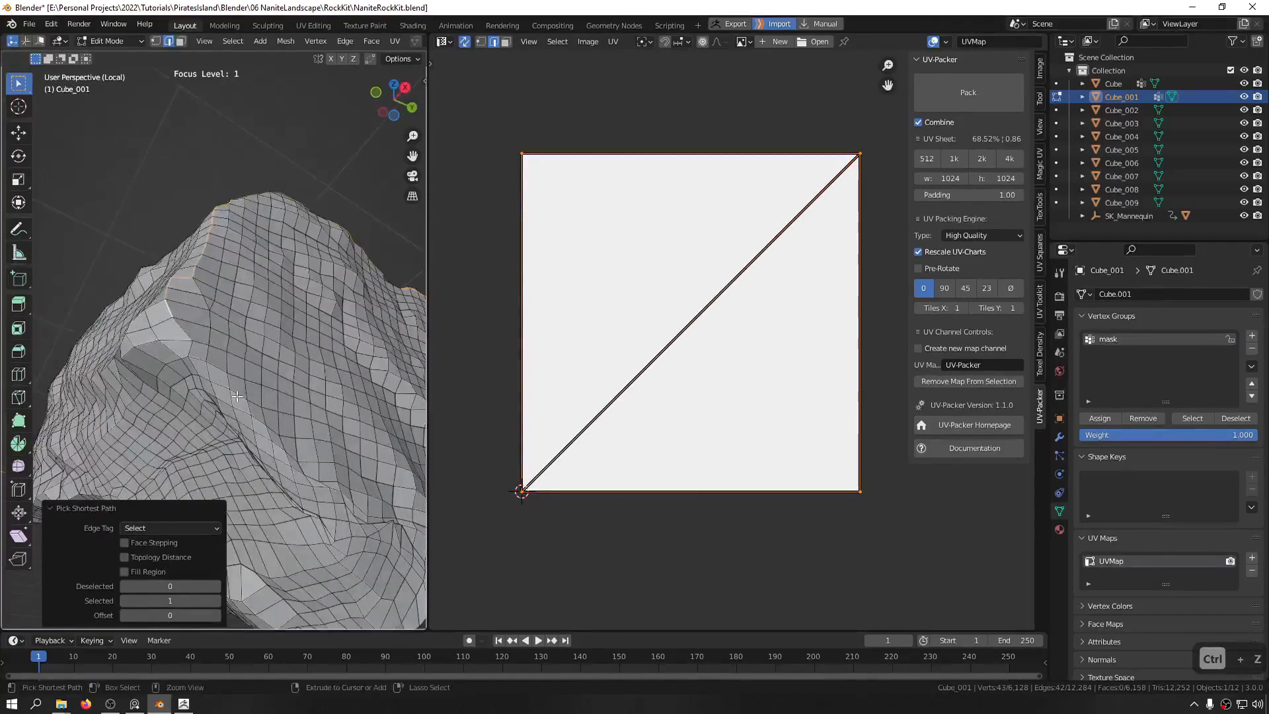
shift+middle_drag(322, 420, 219, 315)
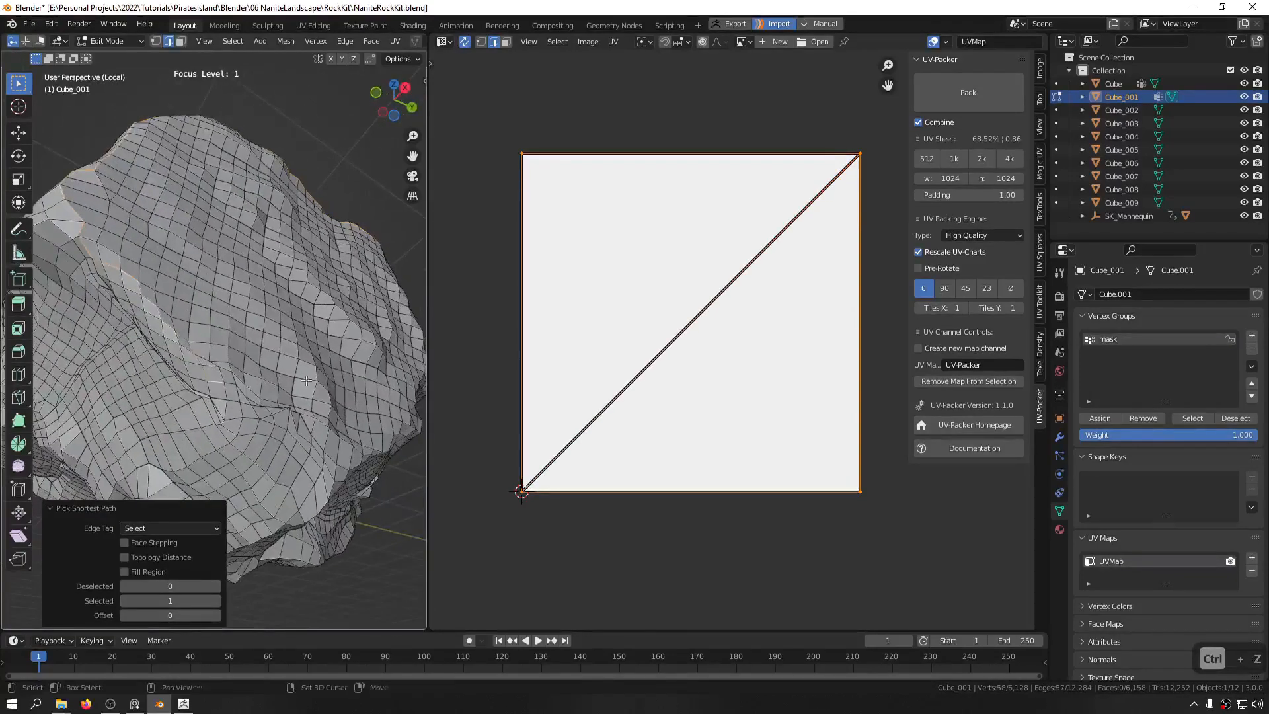
Step: Continue the shortest-path edge selection around the far side of the face and back up toward the starting rim
middle_drag(306, 380, 265, 368)
scroll(320, 301, down, 5)
scroll(320, 300, up, 6)
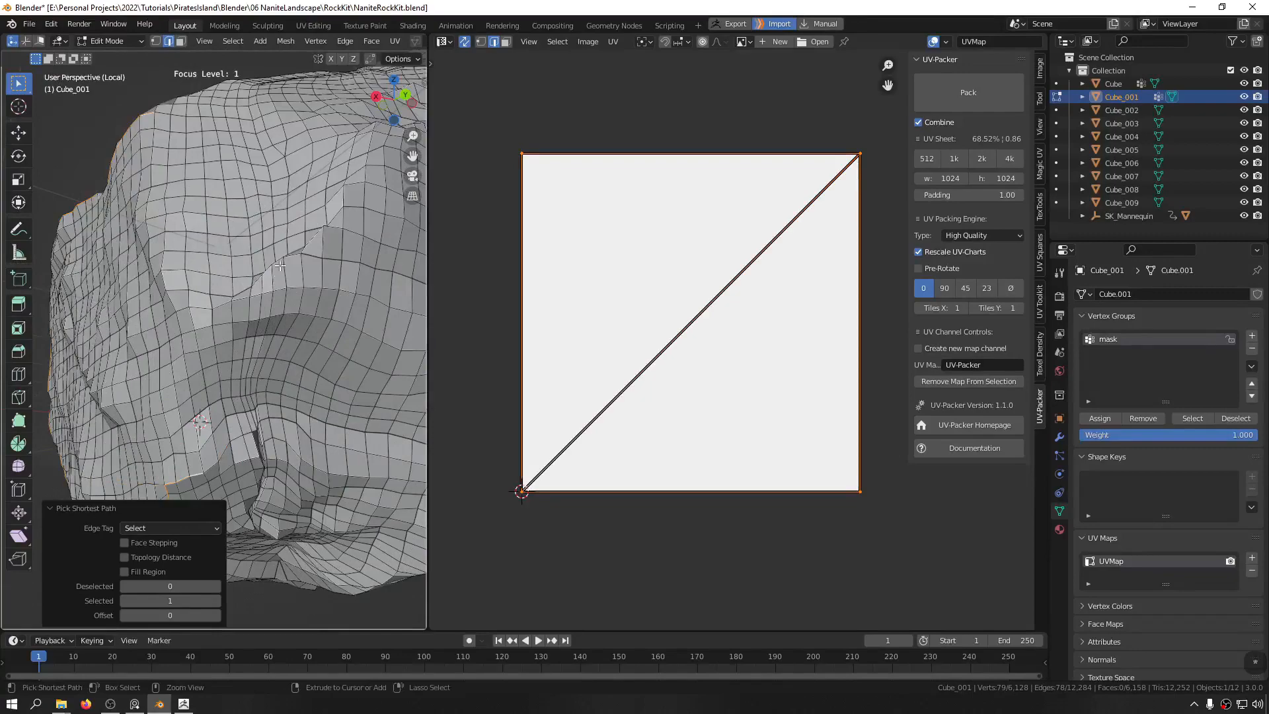
middle_drag(332, 237, 334, 300)
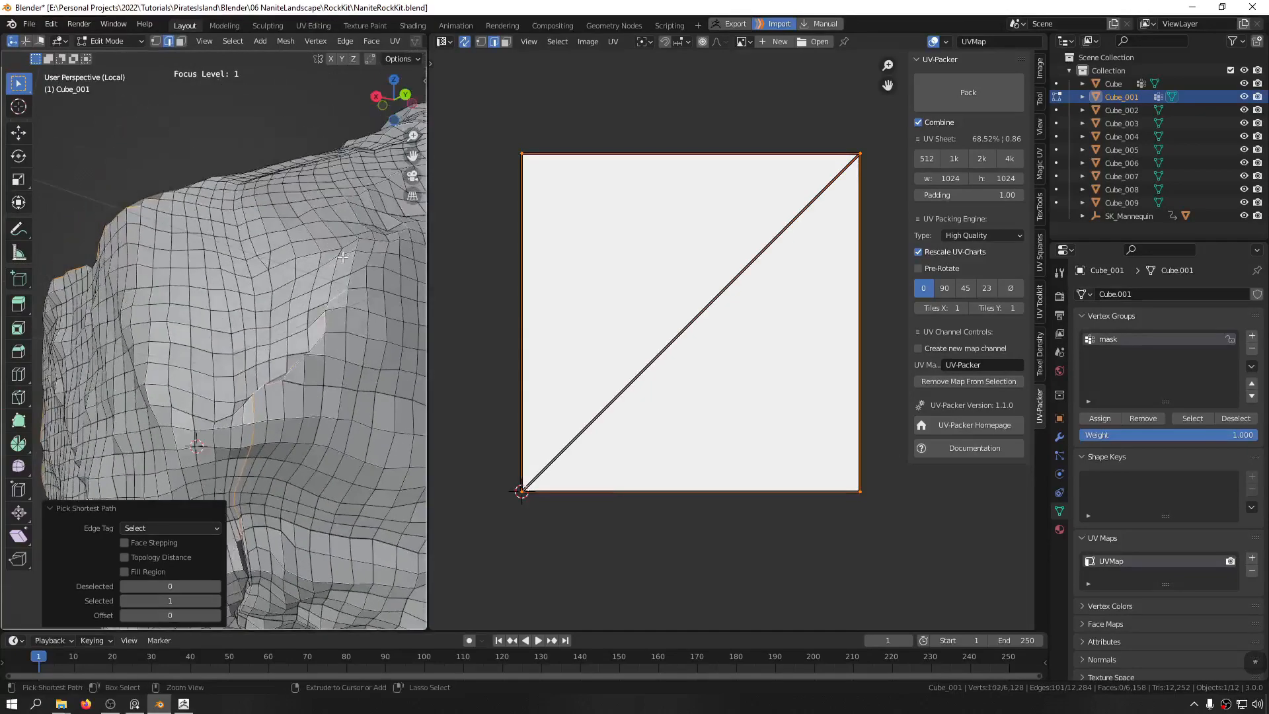
middle_drag(342, 256, 337, 325)
middle_drag(257, 183, 274, 270)
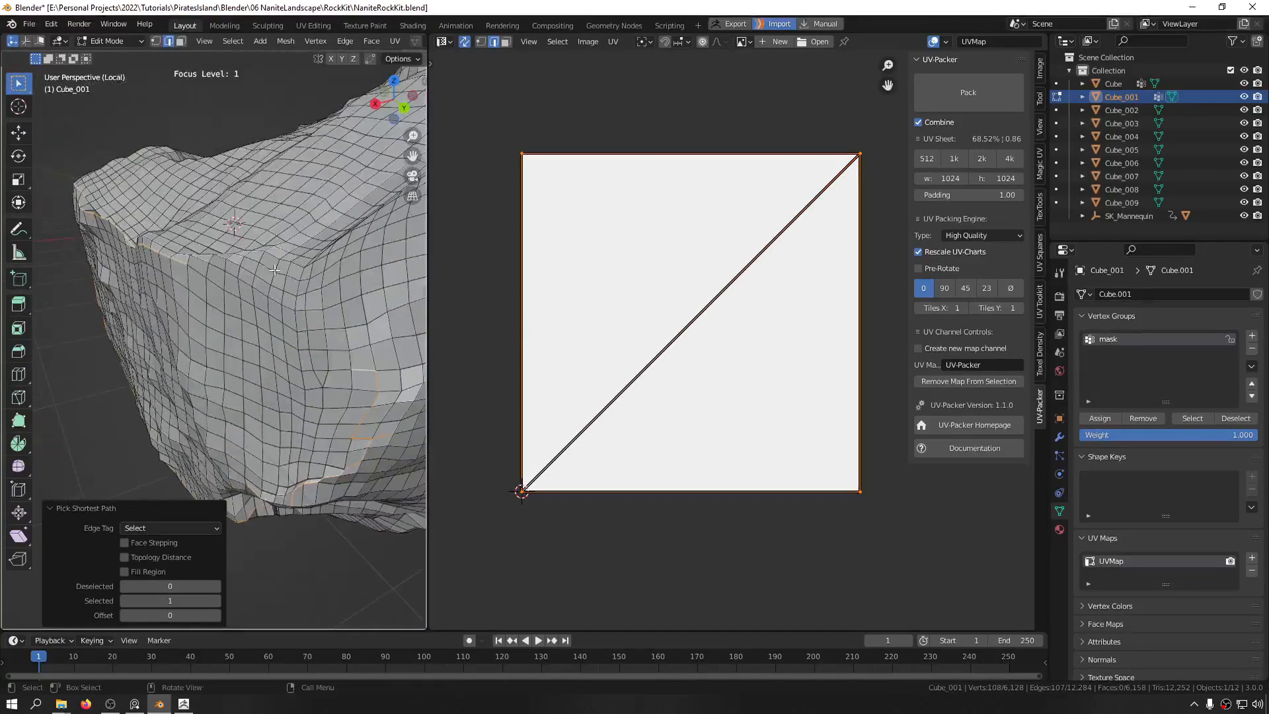
Step: Close the edge path into a complete loop around the face and mark the selected edges as a seam
scroll(255, 260, up, 8)
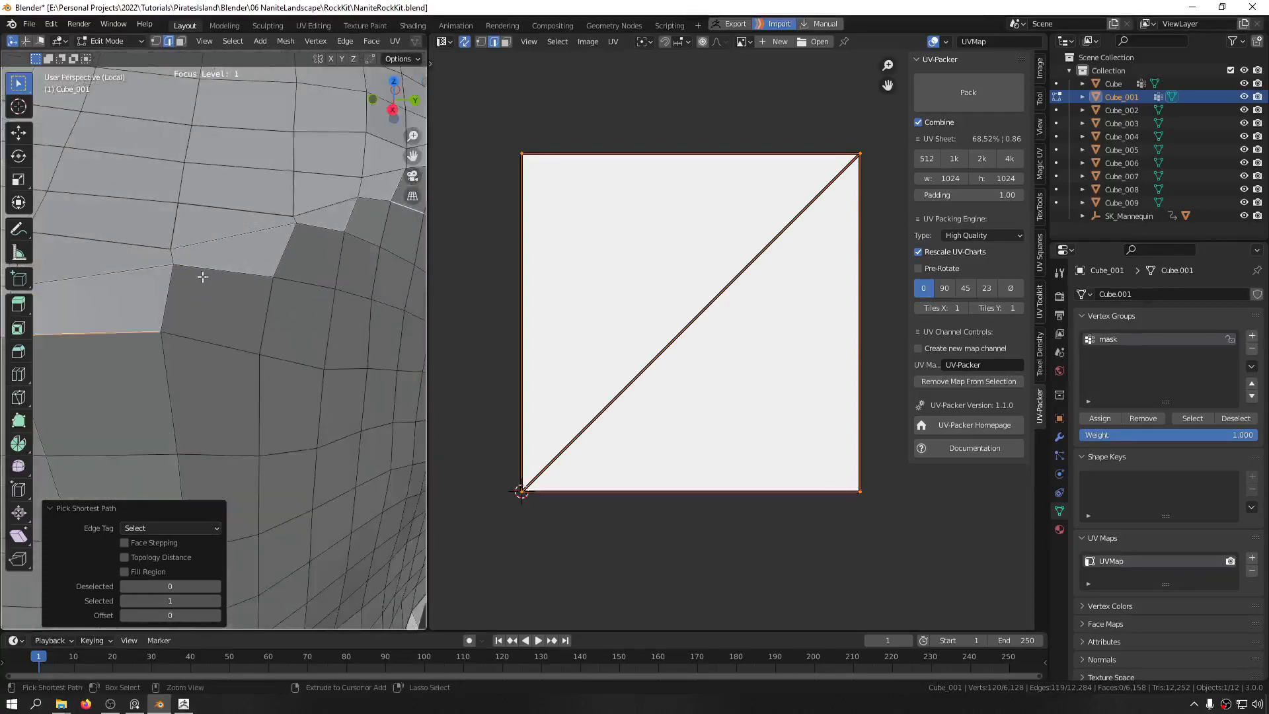
scroll(171, 293, down, 8)
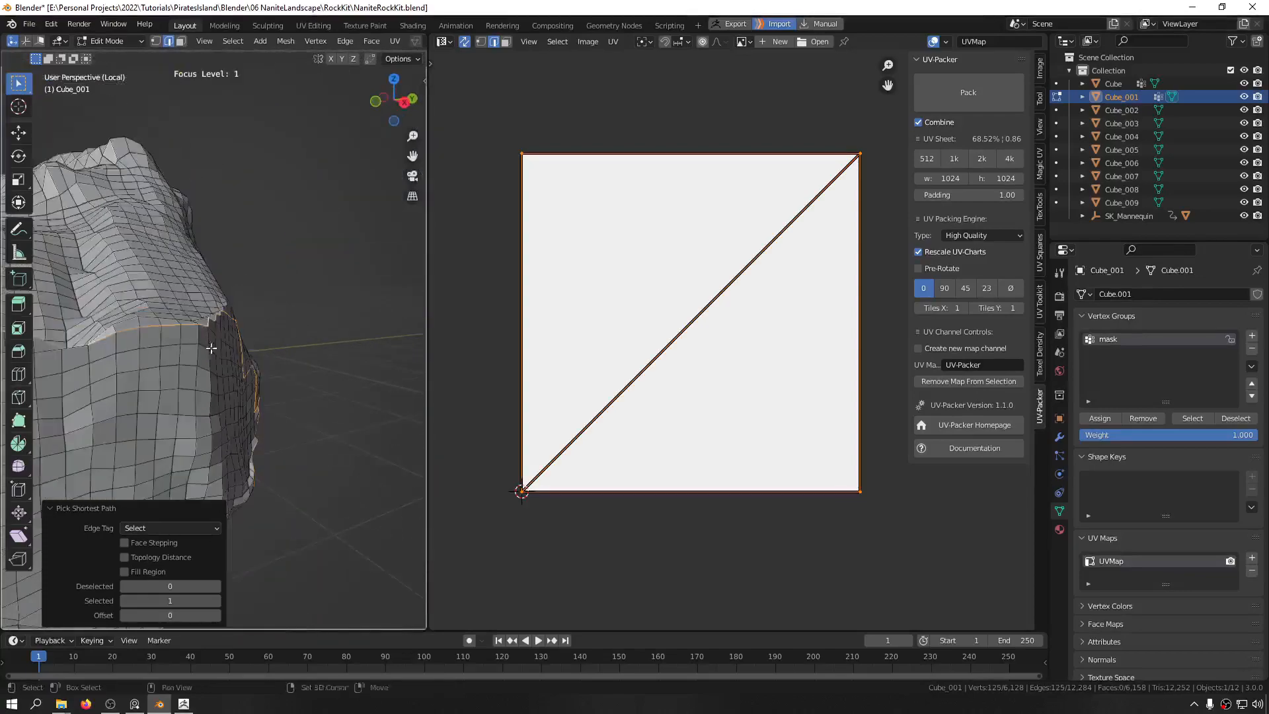
middle_drag(207, 304, 181, 171)
scroll(181, 171, down, 8)
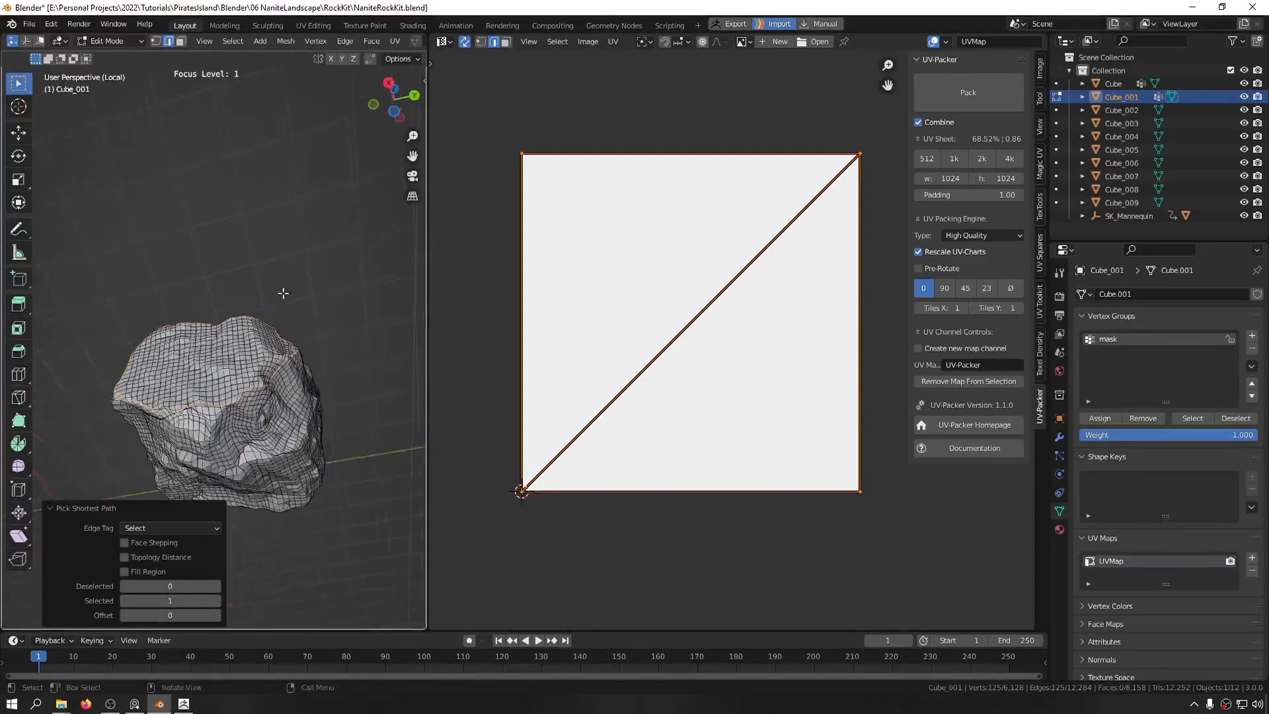
click(233, 345)
middle_drag(232, 349, 303, 400)
scroll(283, 362, up, 6)
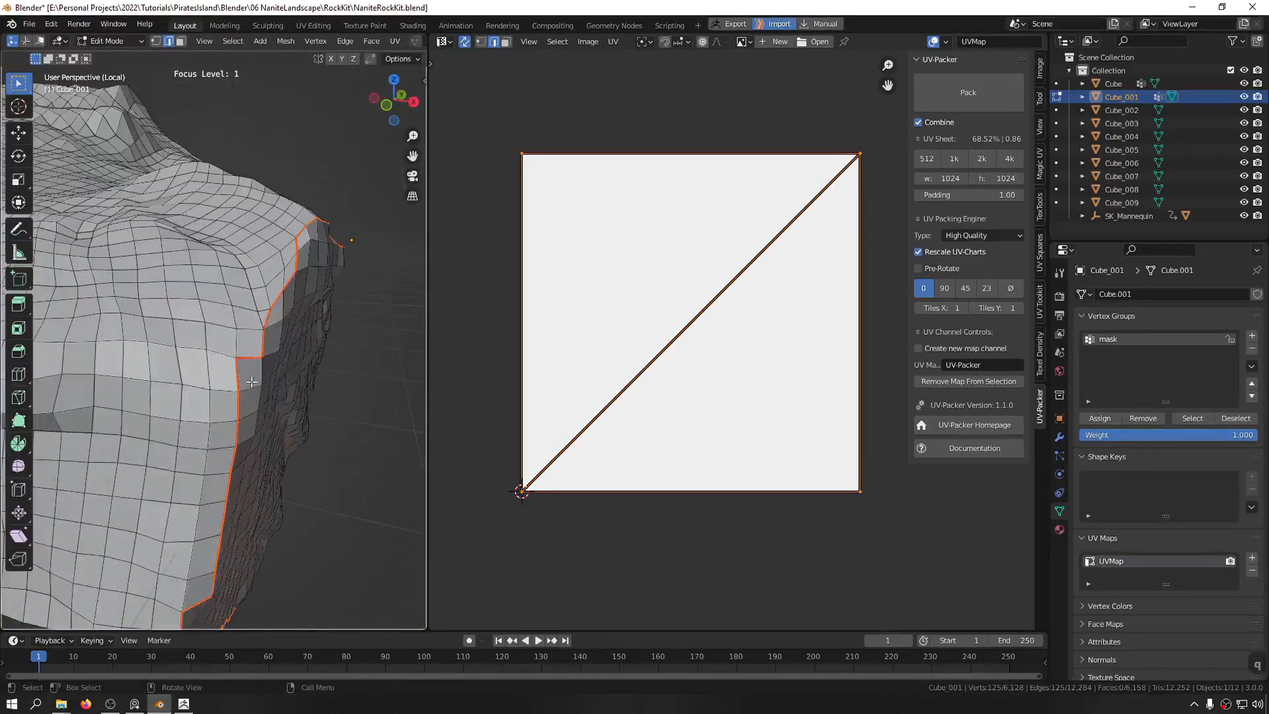
Step: Pick a starting edge beside the marked seam at the corner of the rock's end face
click(219, 360)
scroll(220, 360, down, 3)
middle_drag(219, 360, 330, 463)
scroll(169, 367, up, 5)
scroll(170, 390, down, 5)
scroll(270, 460, up, 1)
scroll(271, 461, up, 5)
scroll(271, 461, down, 6)
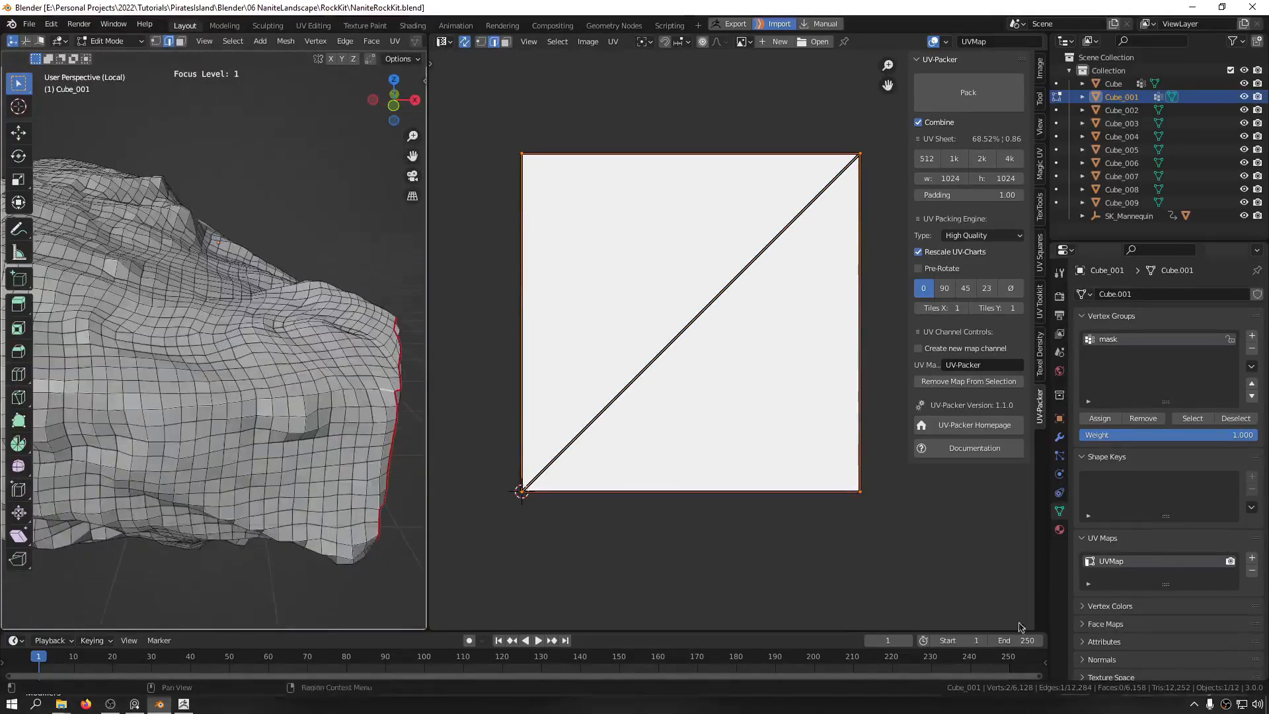
middle_drag(341, 390, 342, 371)
ctrl+click(161, 410)
middle_drag(151, 430, 156, 430)
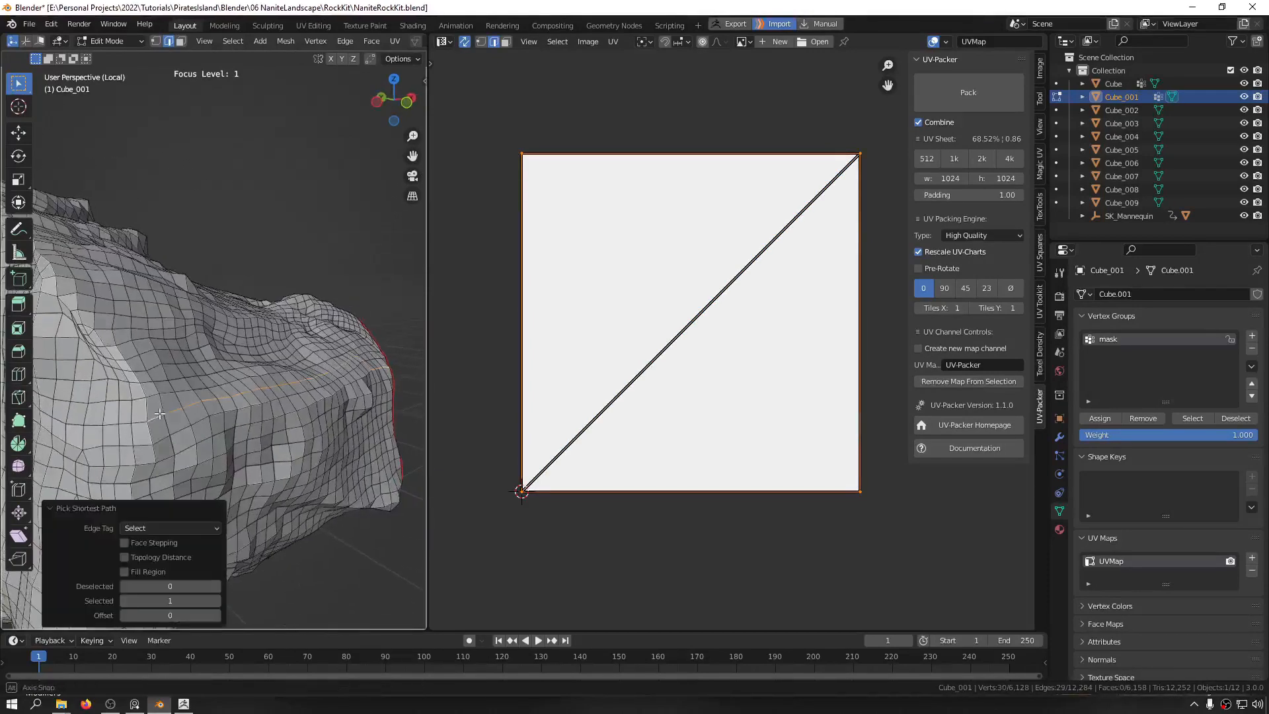
key(ctrl+z)
ctrl+click(155, 439)
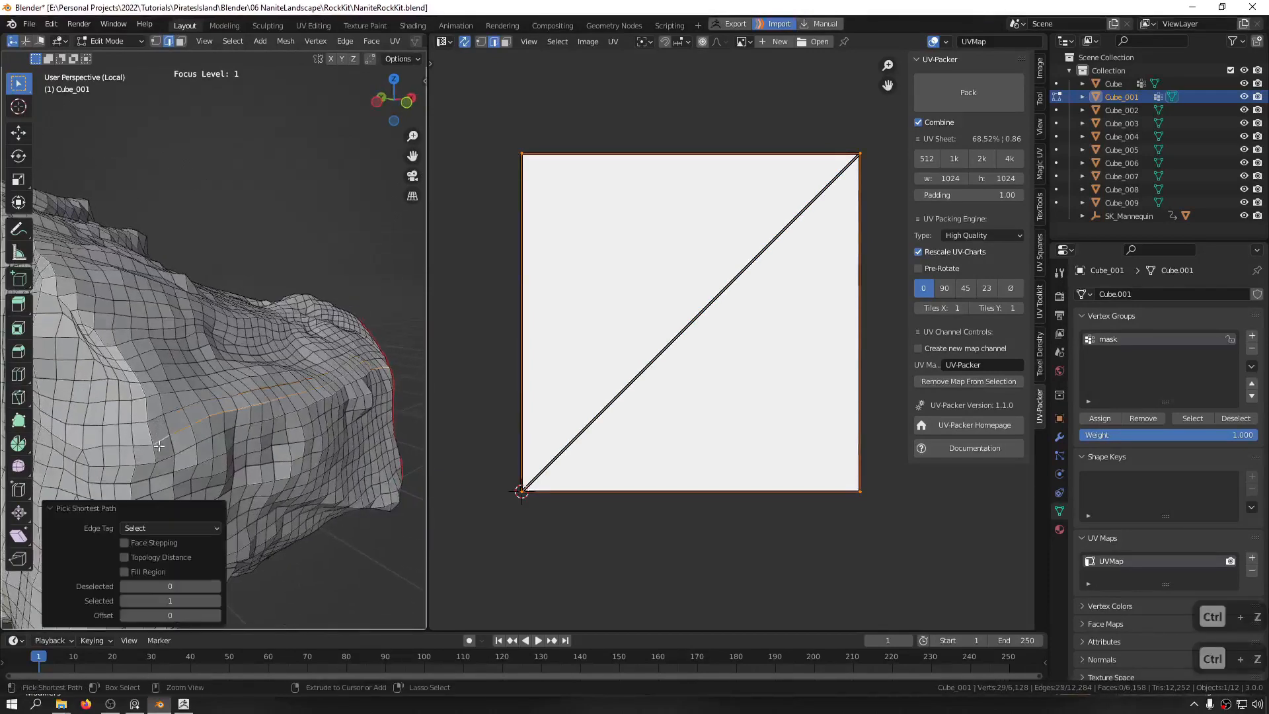
key(ctrl+z)
key(ctrl+z)
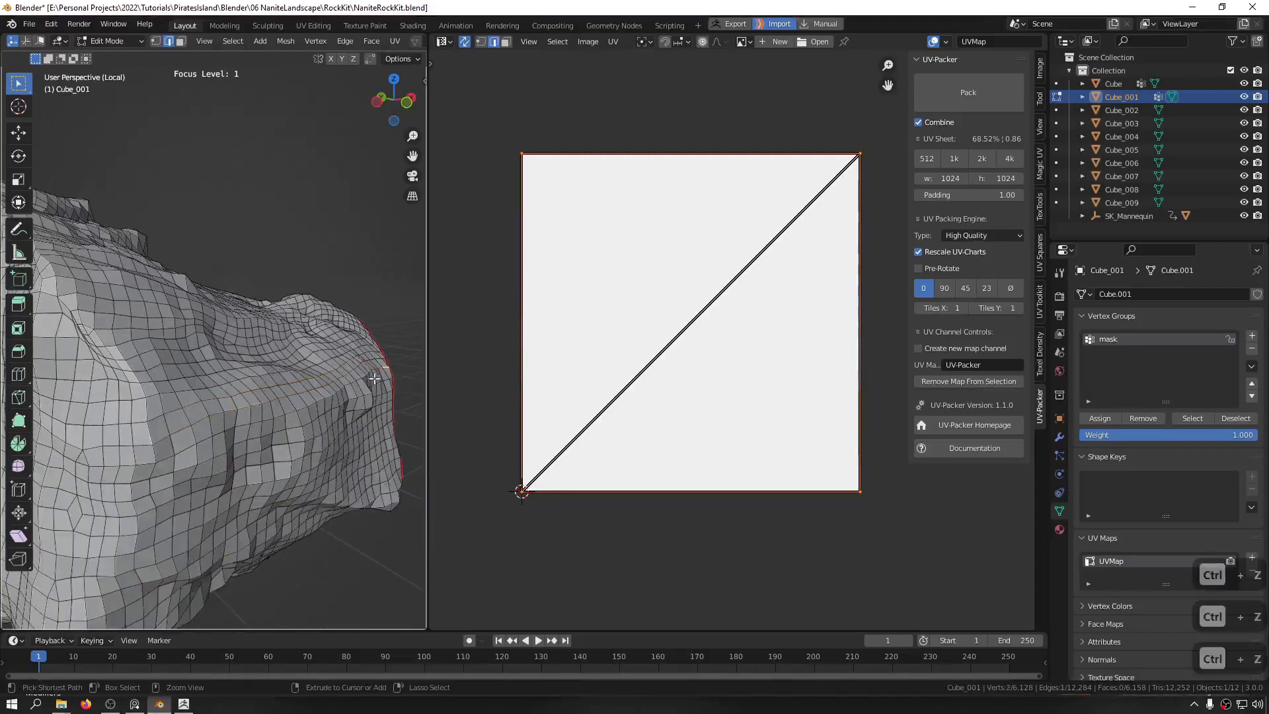
ctrl+click(366, 375)
key(ctrl+z)
Step: Select an edge path in shorter segments from the seam across the rock's long side and mark it as a seam
middle_drag(347, 381, 382, 391)
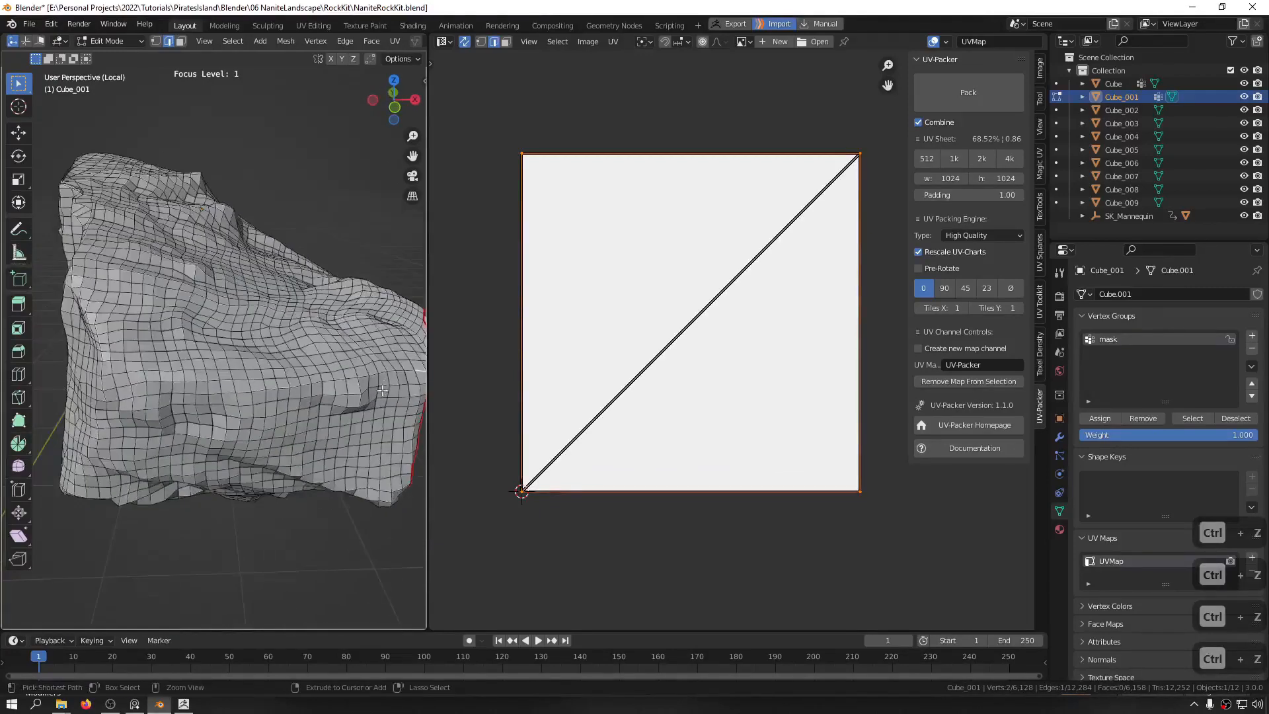
ctrl+click(378, 373)
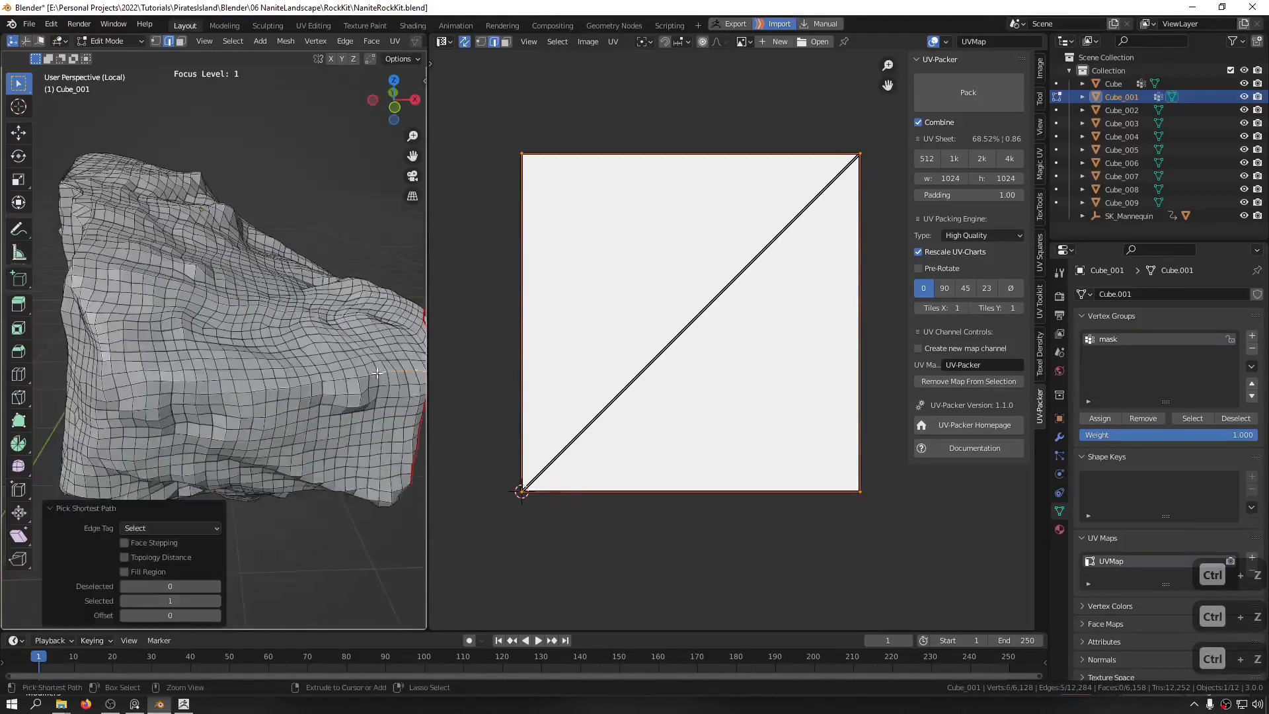
middle_drag(110, 376, 136, 391)
ctrl+click(109, 387)
key(q)
click(258, 373)
Step: Pick a new starting edge near the seam and select the shortest edge path along the rock's sharp ridge
middle_drag(259, 373, 396, 369)
mouse_move(274, 396)
middle_down()
mouse_move(275, 337)
mouse_move(289, 390)
middle_up()
scroll(273, 376, up, 5)
click(274, 376)
scroll(275, 343, down, 4)
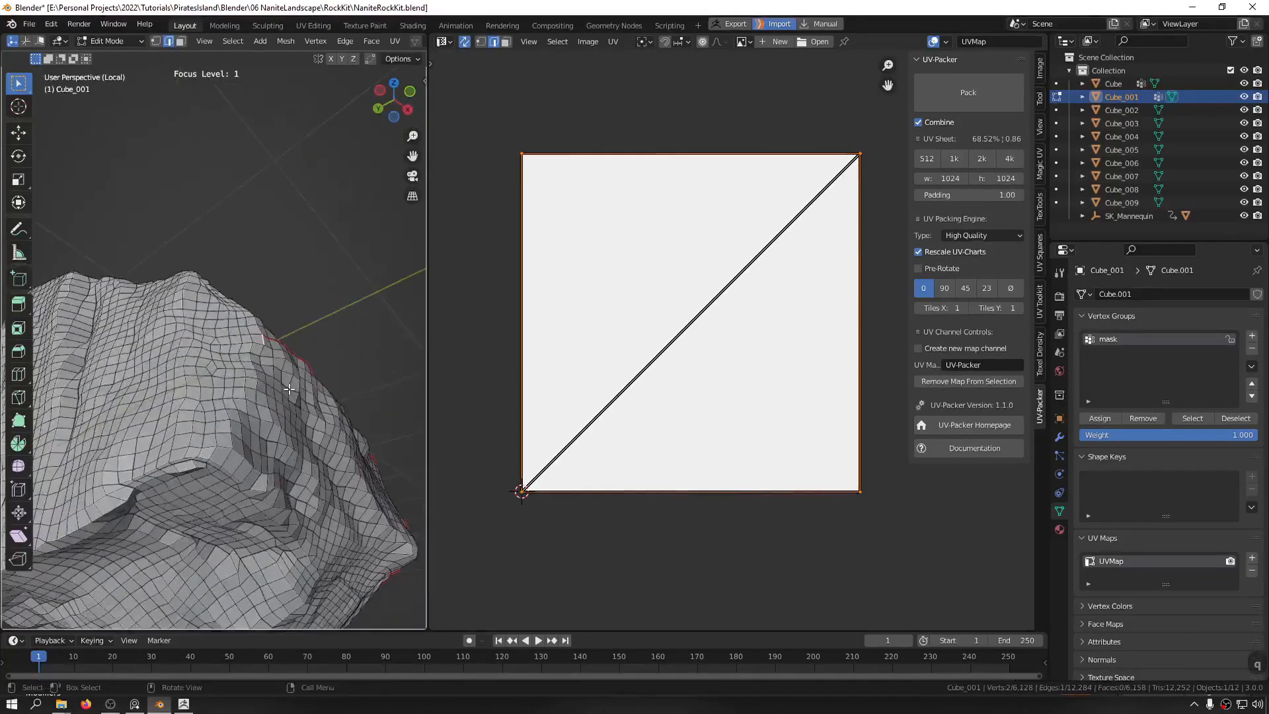
ctrl+click(215, 461)
middle_drag(216, 461, 335, 246)
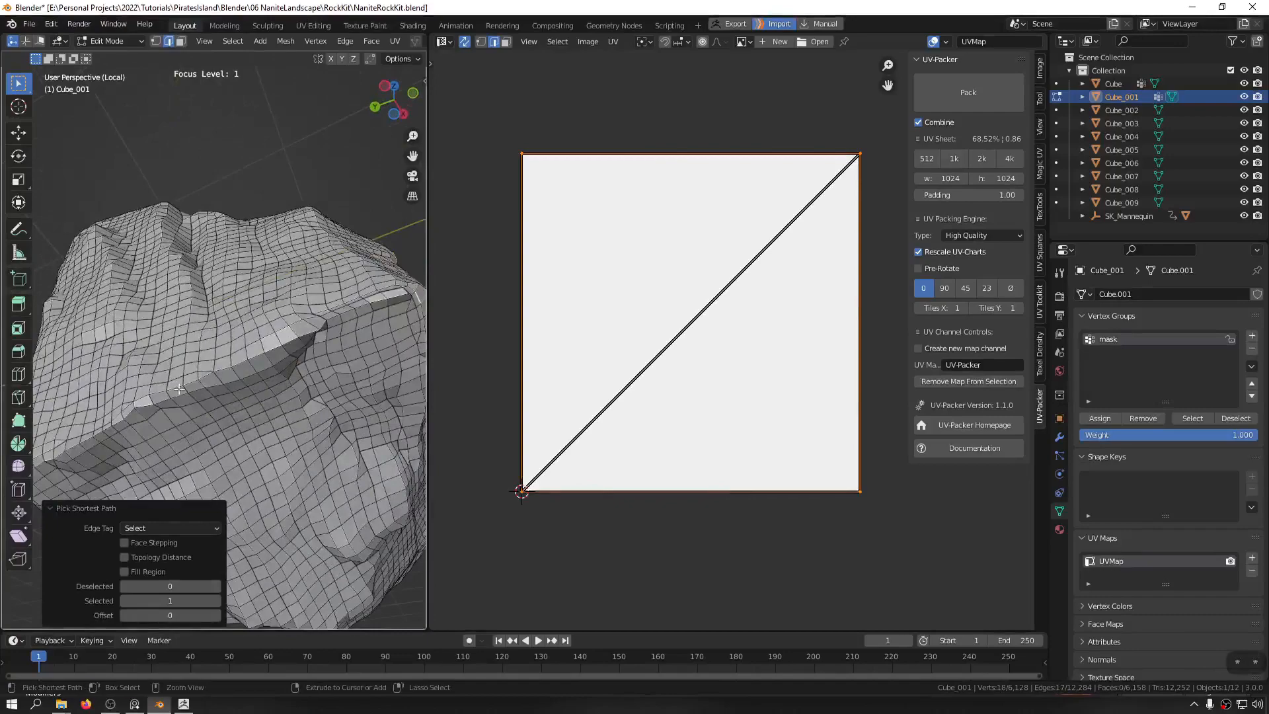
middle_drag(167, 391, 271, 404)
scroll(271, 404, up, 4)
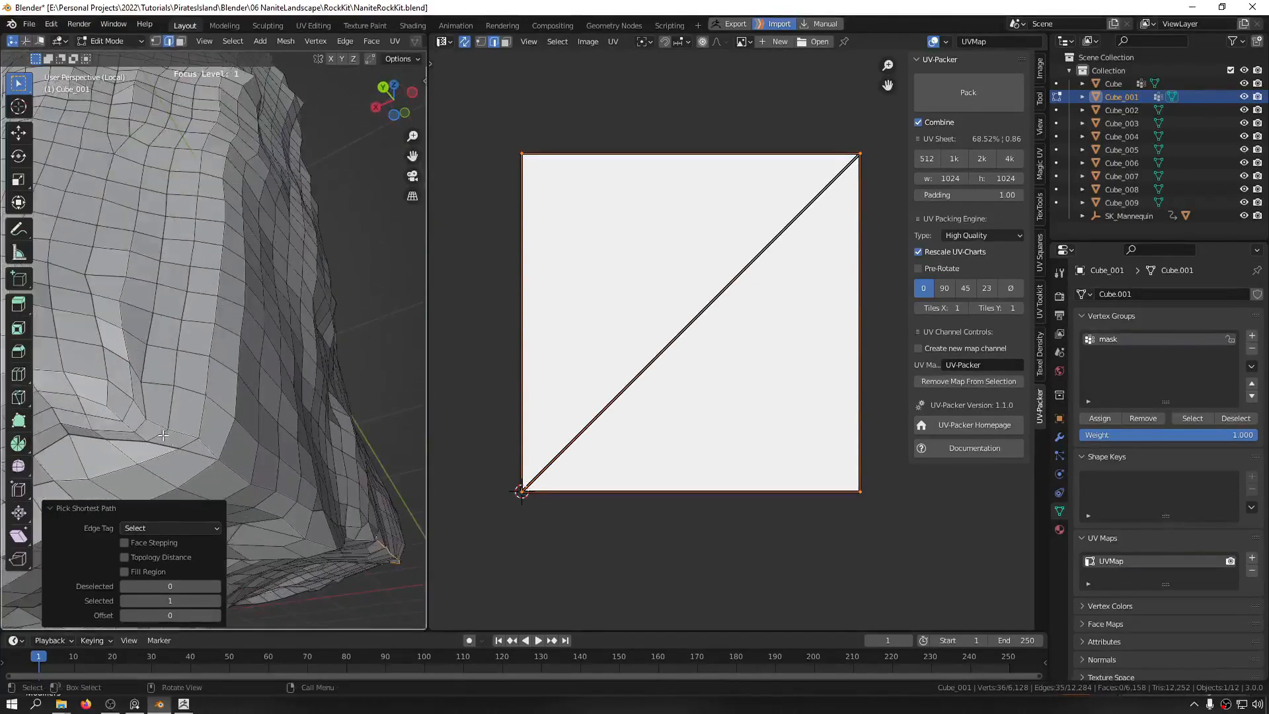
Step: Extend the selected edge path around the rock's far end and back toward the existing seam
middle_drag(251, 385, 225, 380)
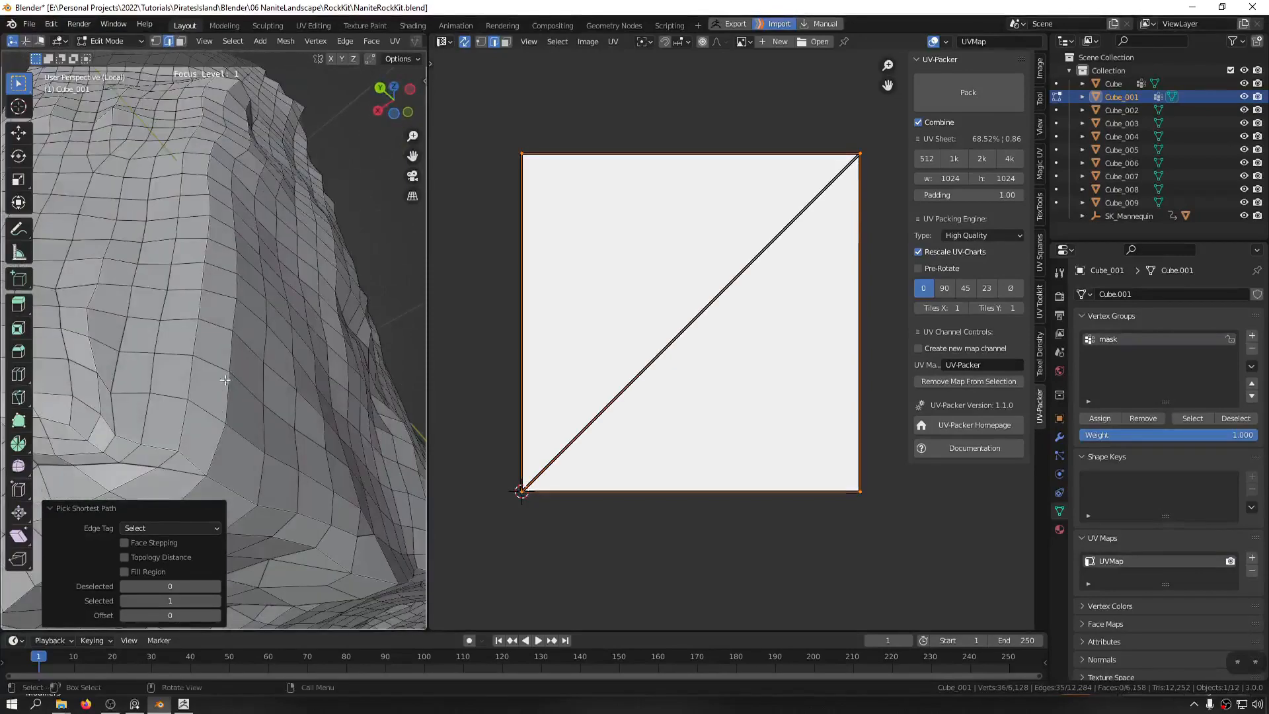
middle_drag(119, 439, 212, 259)
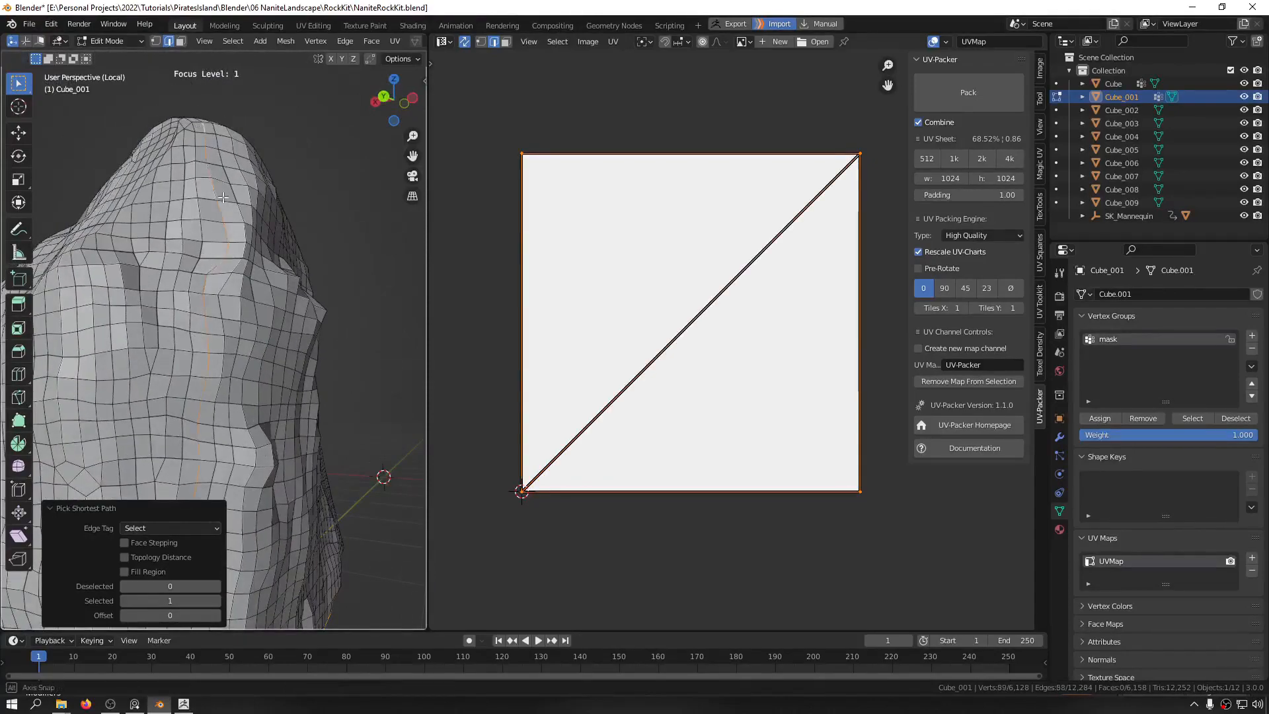
middle_drag(223, 197, 262, 202)
scroll(213, 363, down, 5)
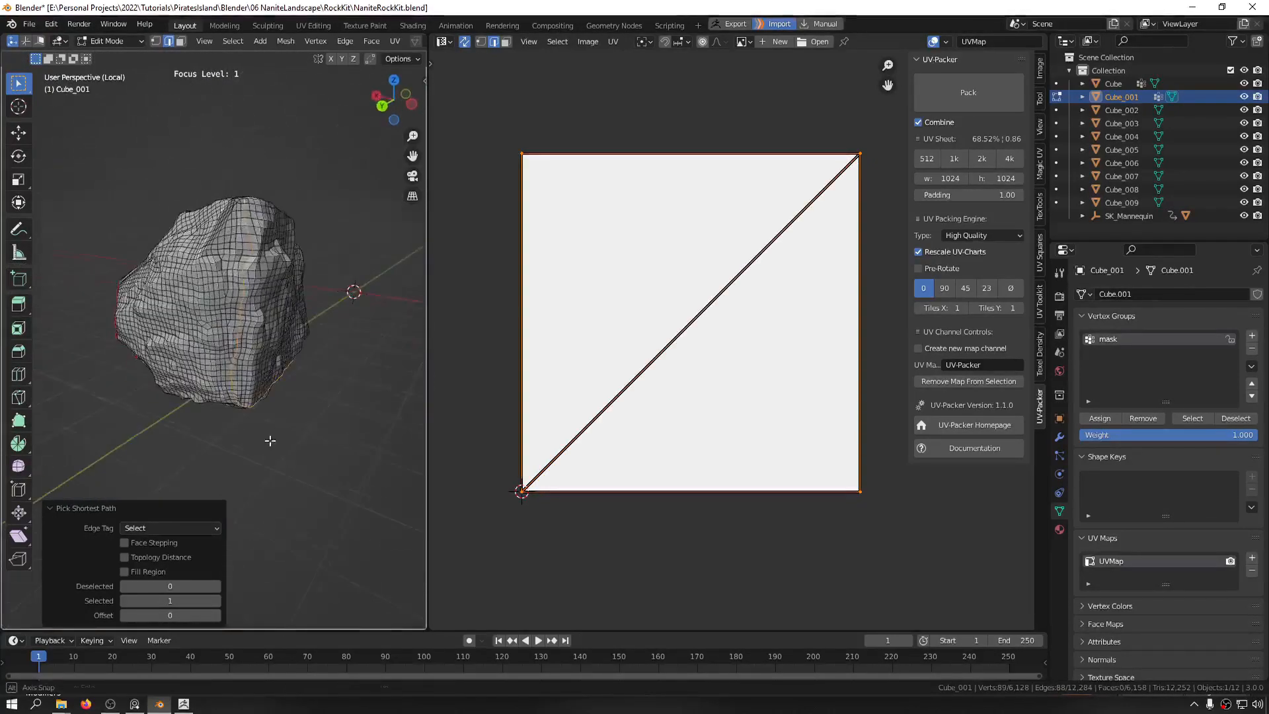
middle_drag(271, 440, 224, 313)
scroll(339, 394, up, 5)
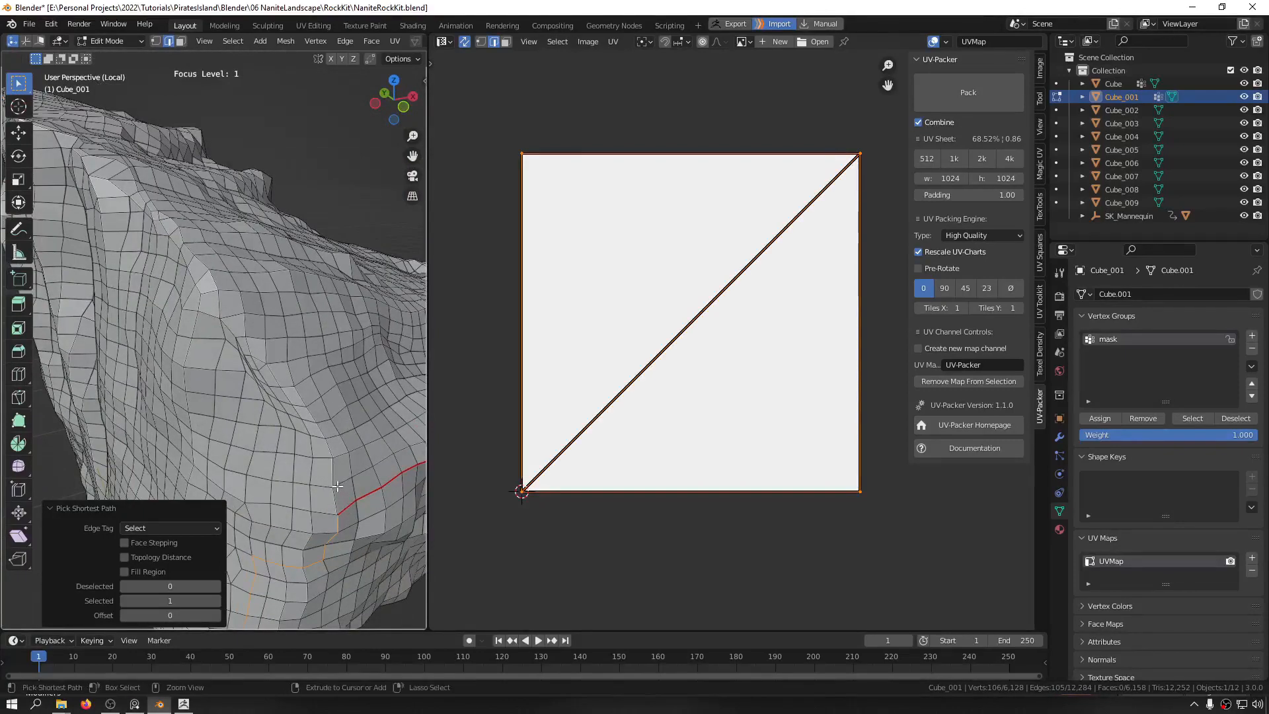
Step: Join the edge path to the existing seam, deselect the stray edge, and mark the selected edges as a seam
scroll(351, 496, up, 4)
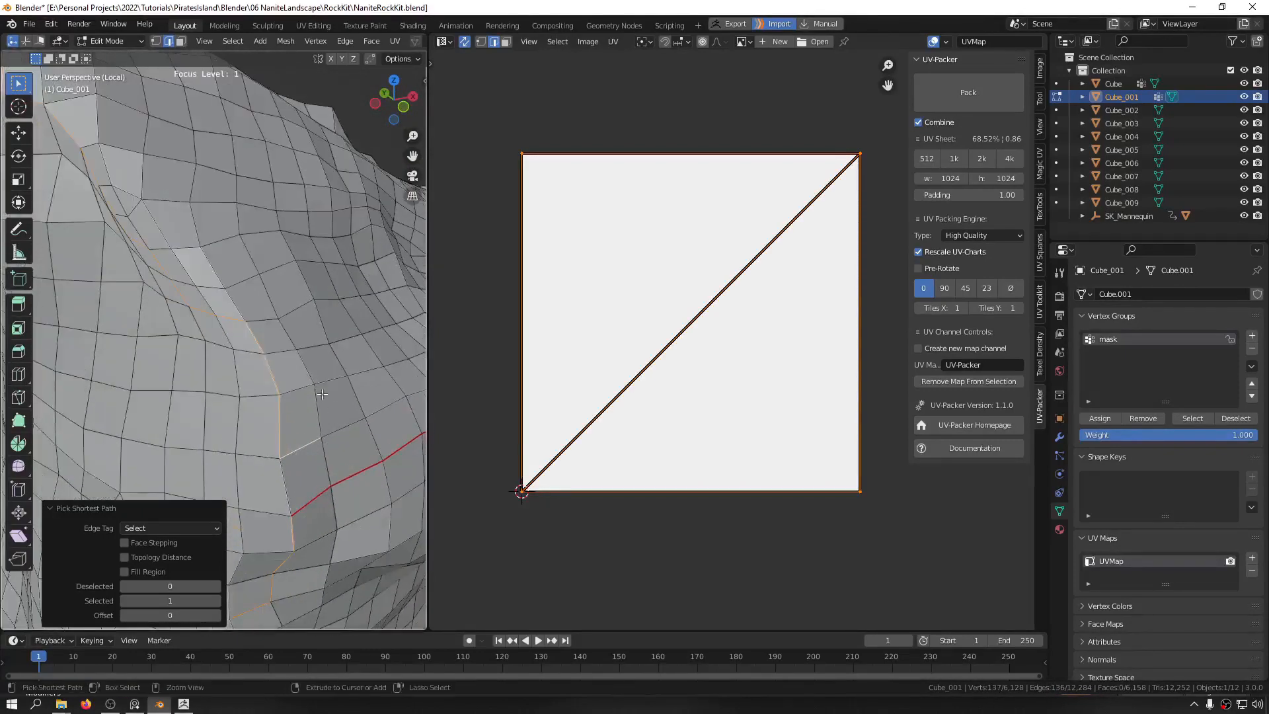
ctrl+drag(304, 467, 301, 470)
shift+click(286, 486)
middle_drag(286, 487, 278, 520)
scroll(280, 430, down, 4)
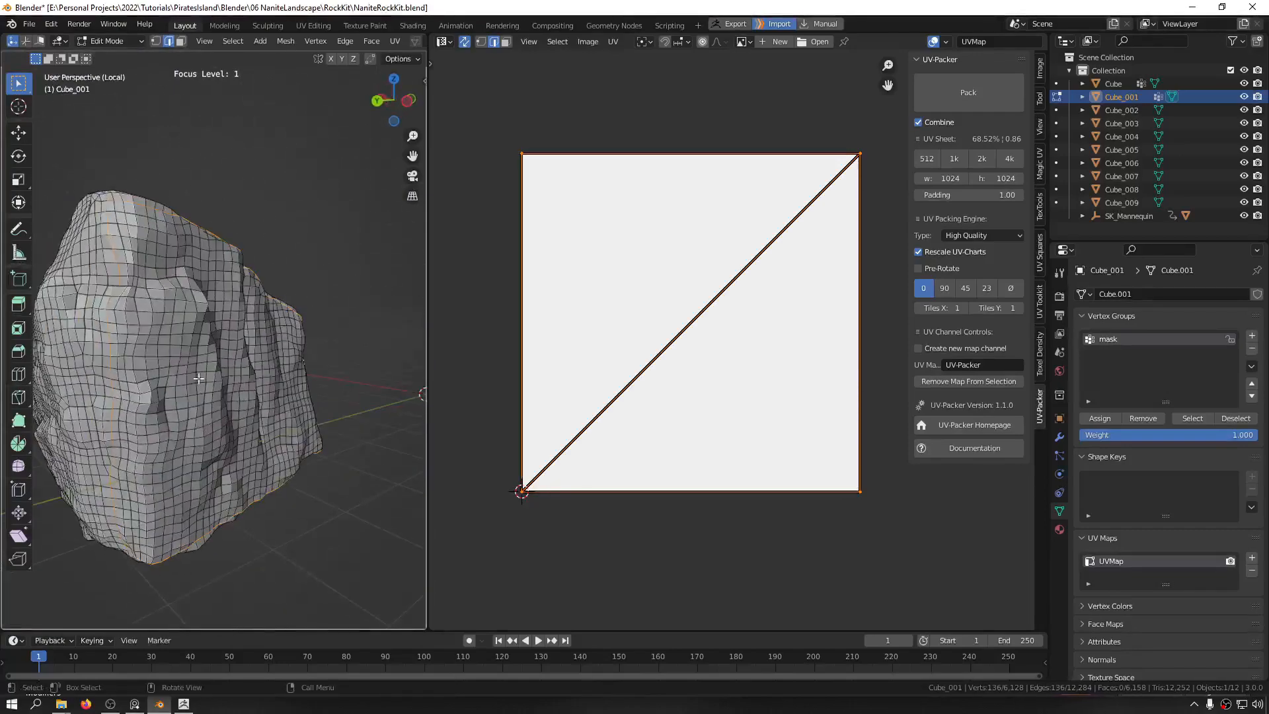
right_click(199, 378)
key(Escape)
key(q)
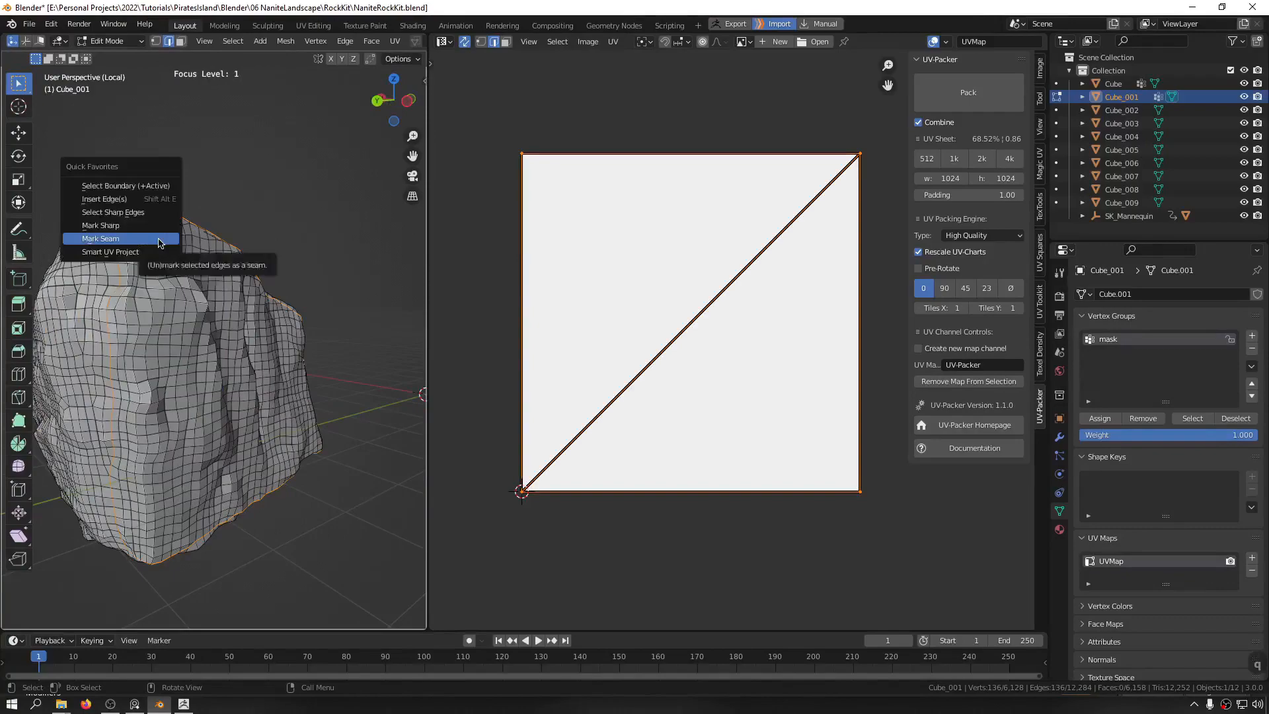
Step: Select the short gap between the seam's end and the overhanging rim and mark those edges as a seam
middle_drag(273, 431, 307, 273)
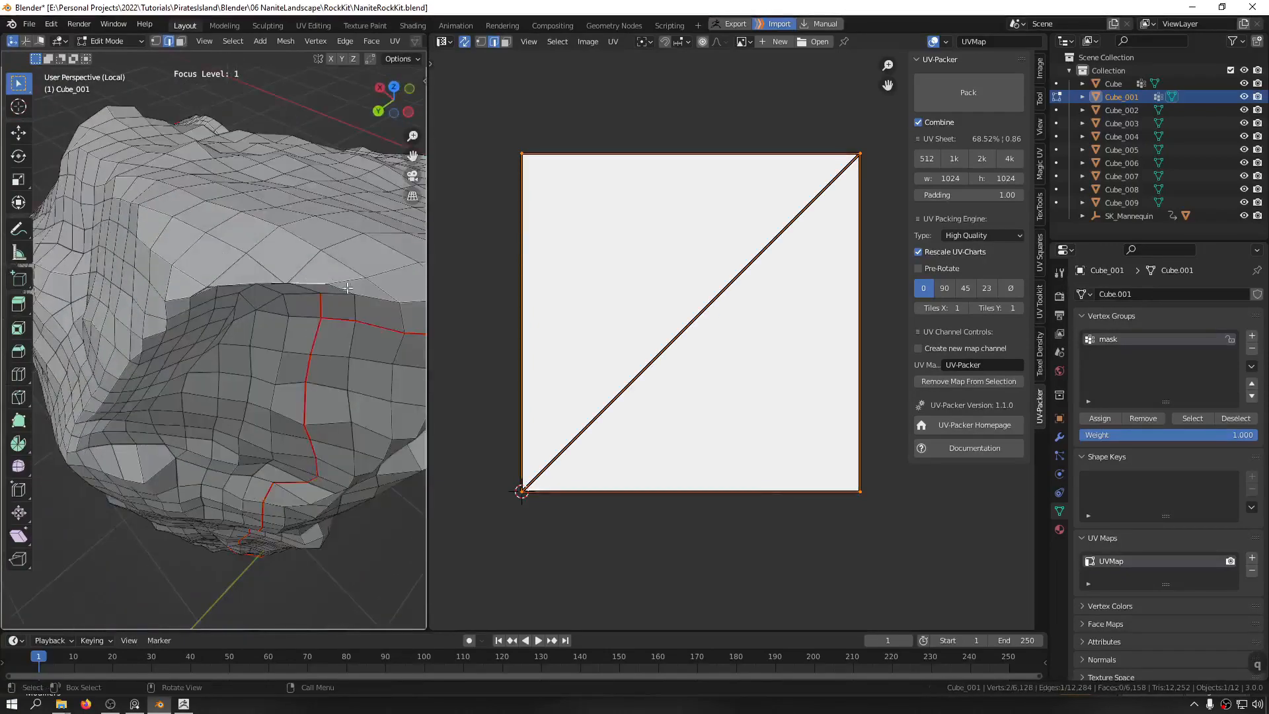
scroll(347, 288, up, 6)
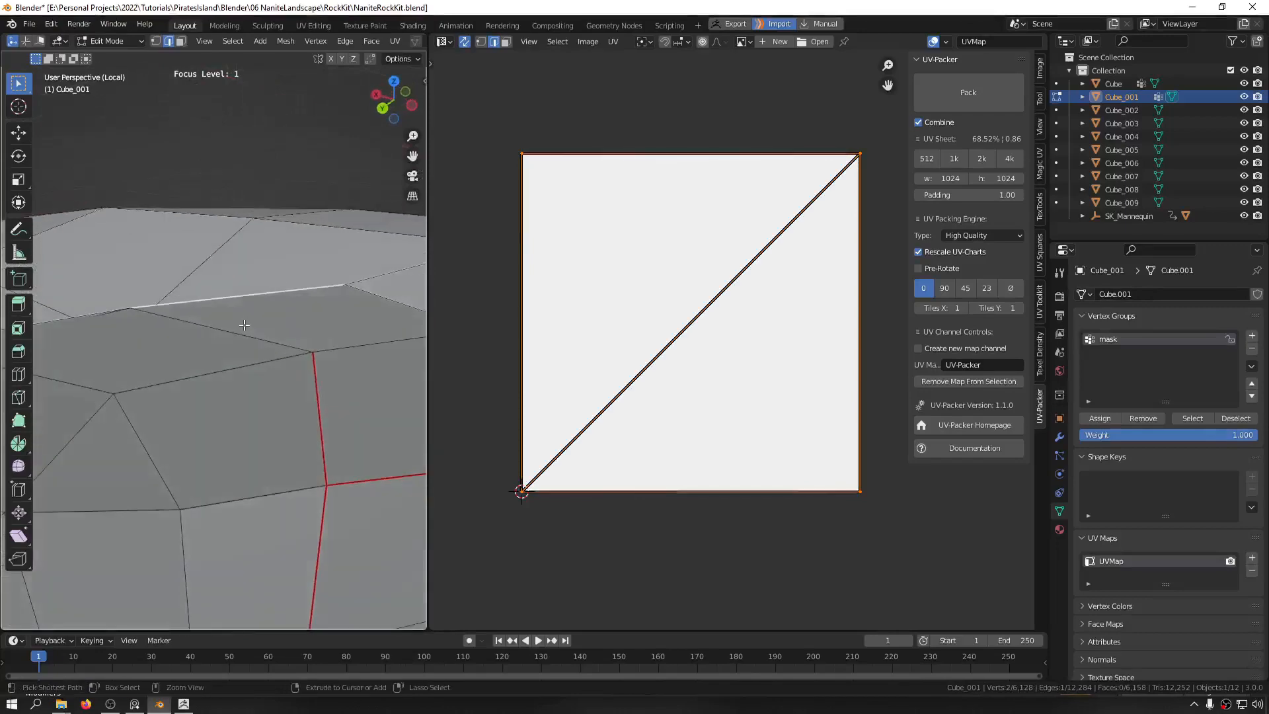
middle_drag(243, 325, 333, 334)
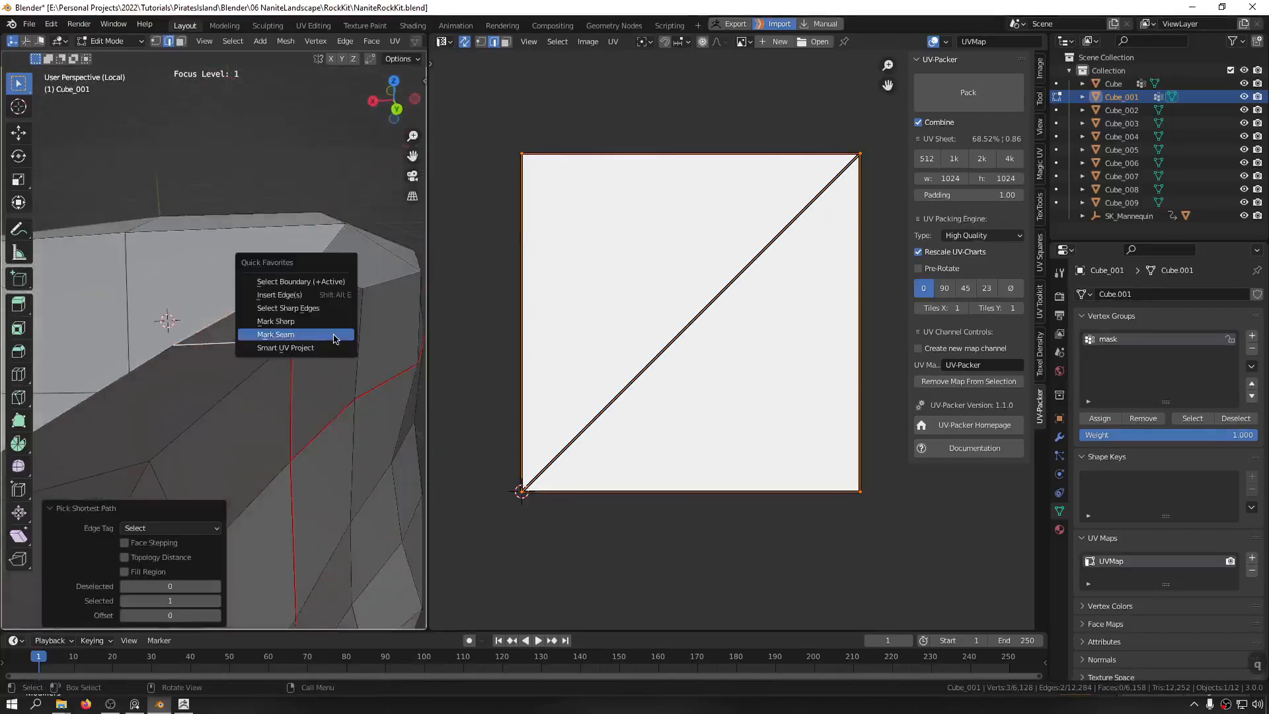
Step: Select the shortest edge path across the rock face between the two opposite side seams and mark it as a seam
middle_drag(149, 361, 237, 594)
scroll(224, 400, up, 10)
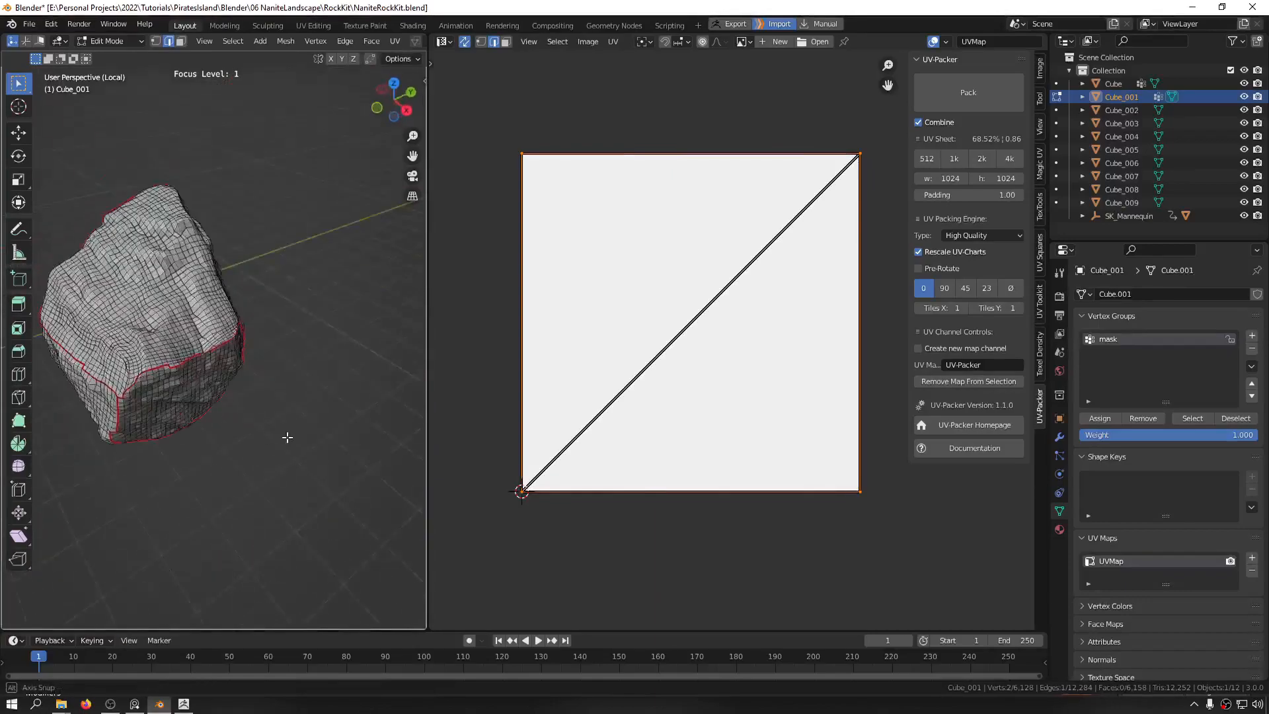
scroll(184, 377, down, 10)
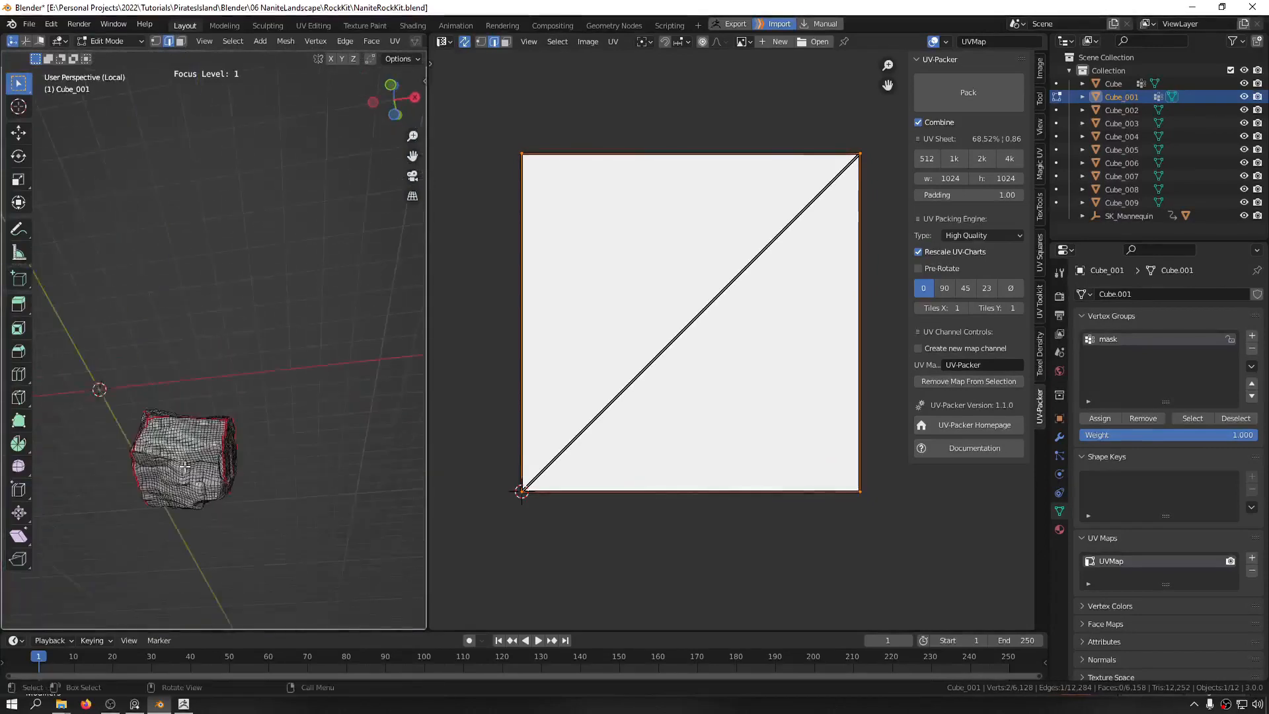
scroll(373, 429, up, 4)
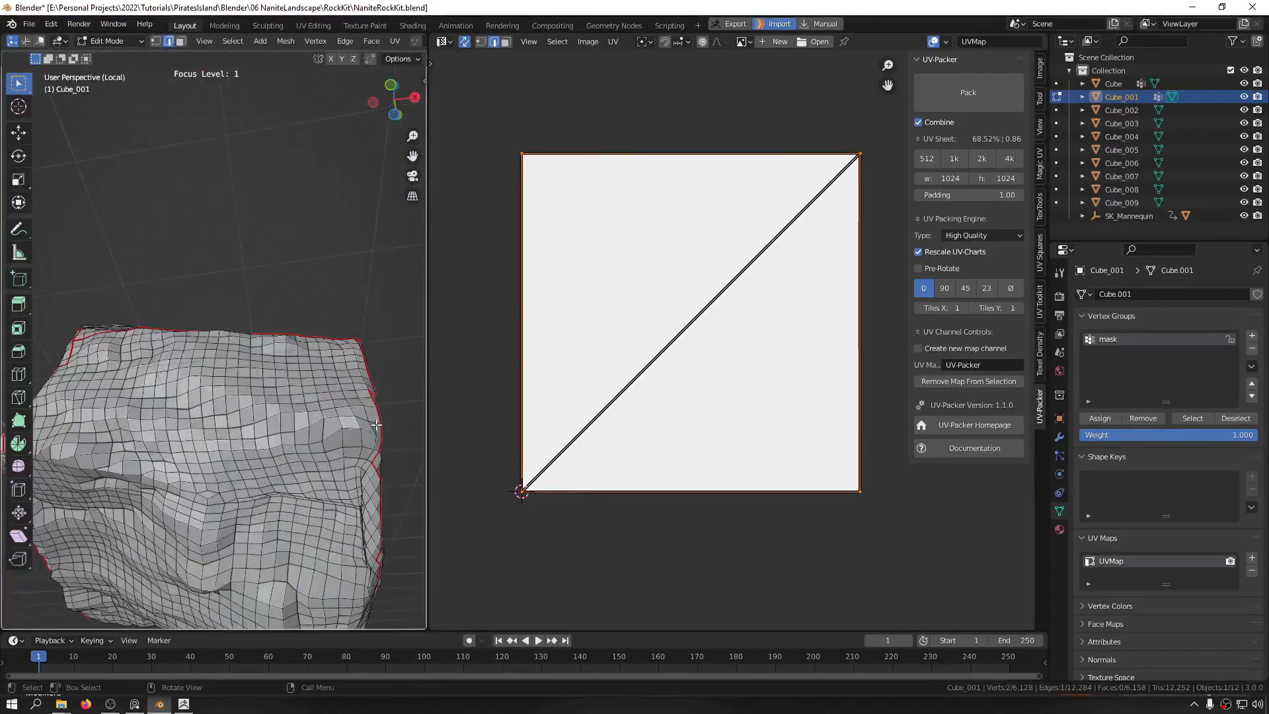
ctrl+click(208, 454)
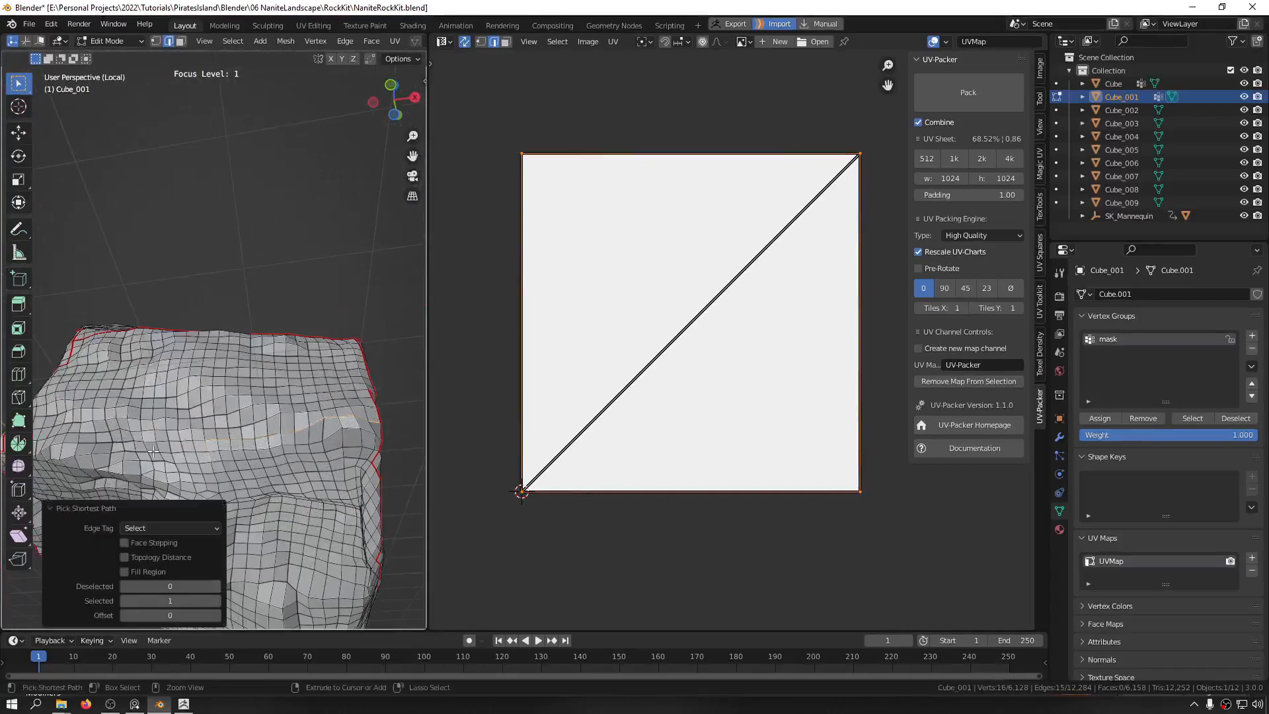
shift+middle_drag(209, 454, 276, 446)
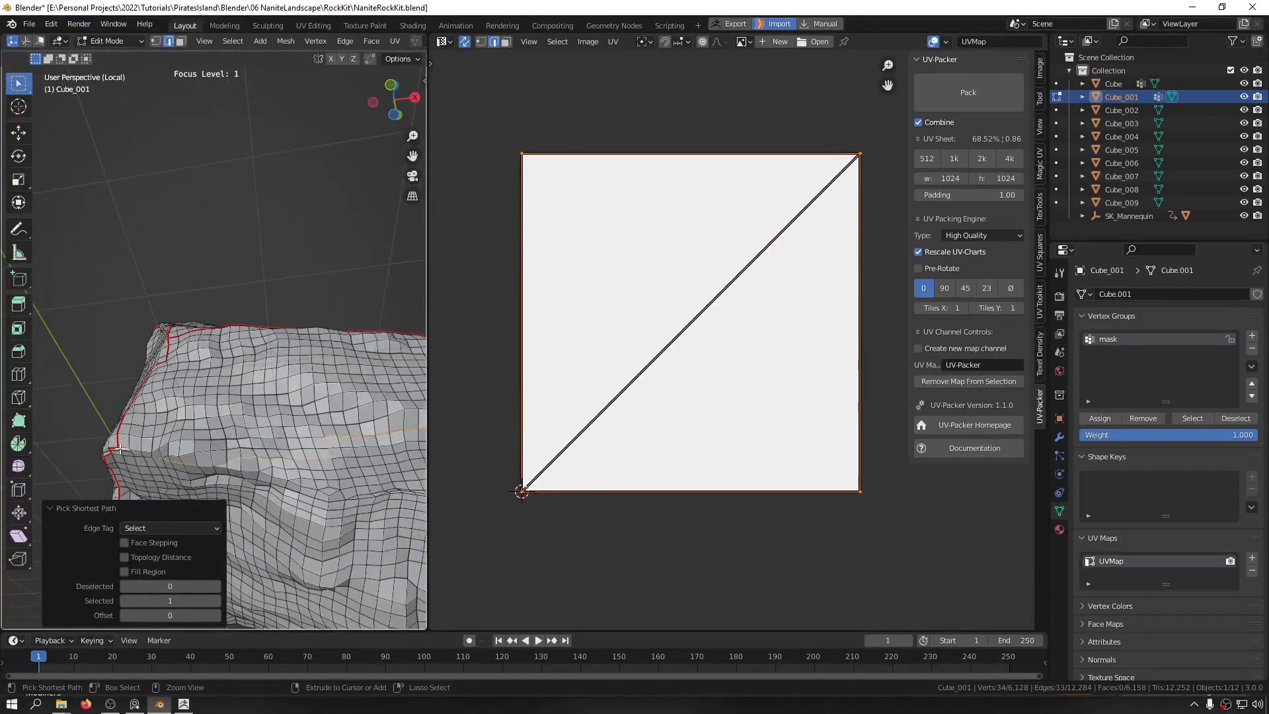
middle_drag(119, 449, 296, 352)
key(q)
click(243, 389)
Step: Select an edge path along the rock's lower border up to the seam junction at the crevice and mark it as a seam
scroll(297, 410, down, 4)
middle_drag(332, 291, 222, 317)
ctrl+click(154, 299)
scroll(152, 304, up, 8)
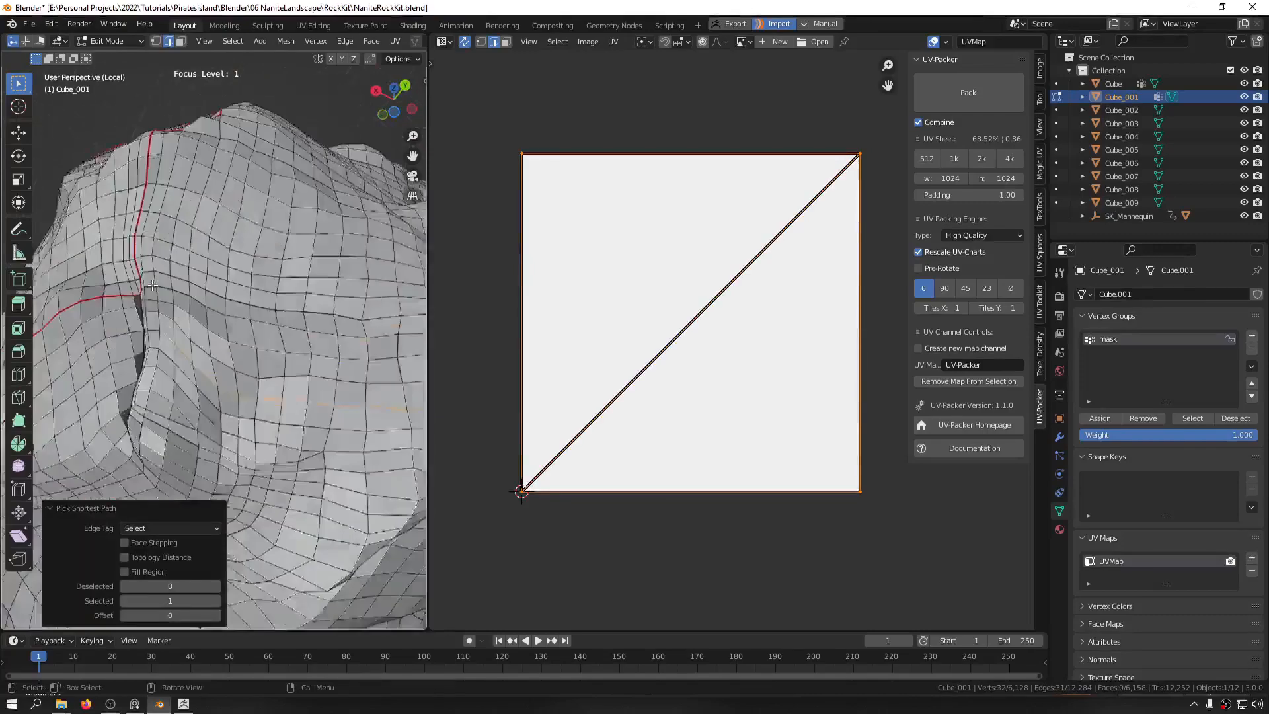
ctrl+click(131, 303)
scroll(146, 302, up, 5)
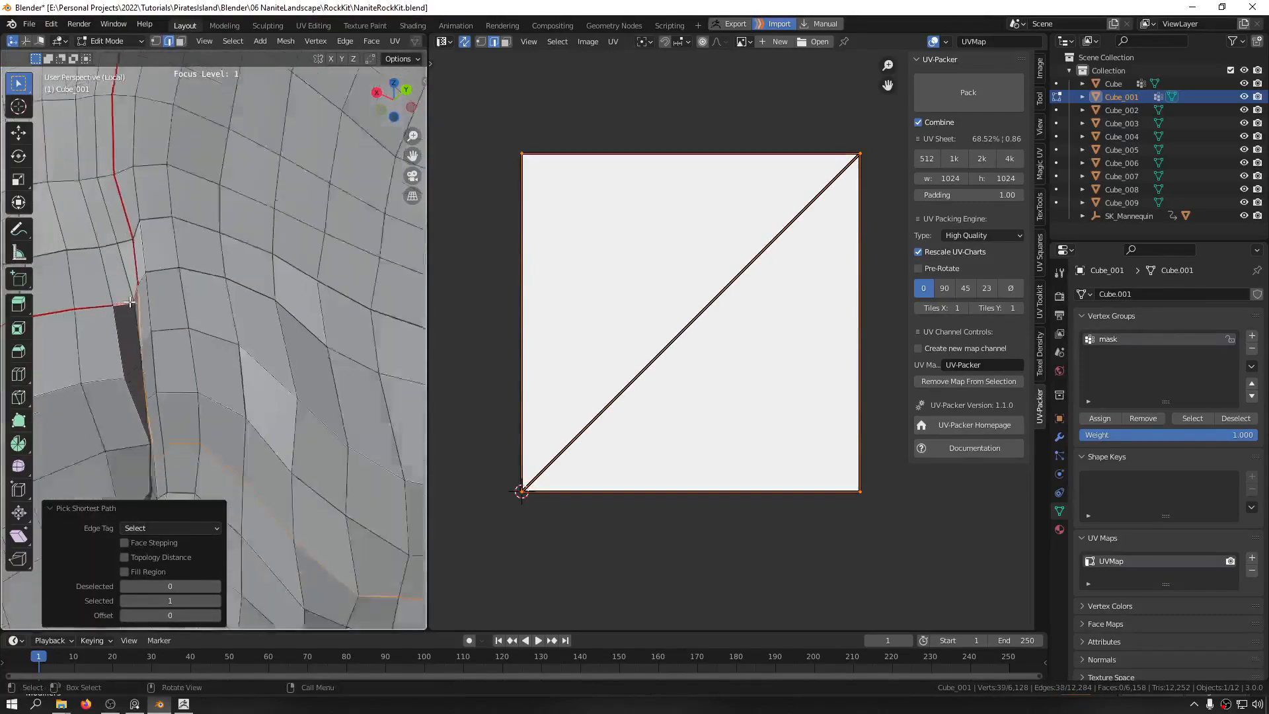
click(185, 324)
scroll(158, 328, down, 10)
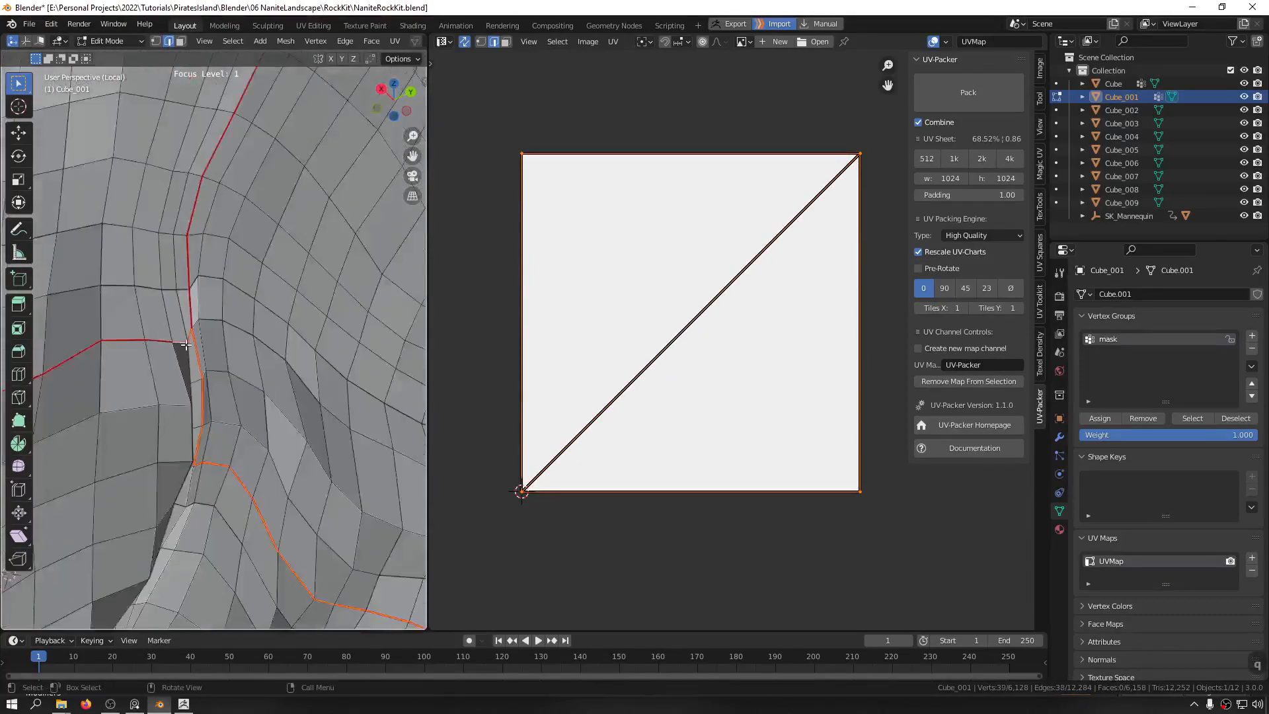
Step: Select a shortest edge path from the seam corner along the ridge between the top and side faces toward the far rim
scroll(154, 328, down, 5)
middle_drag(154, 328, 126, 381)
scroll(125, 381, up, 1)
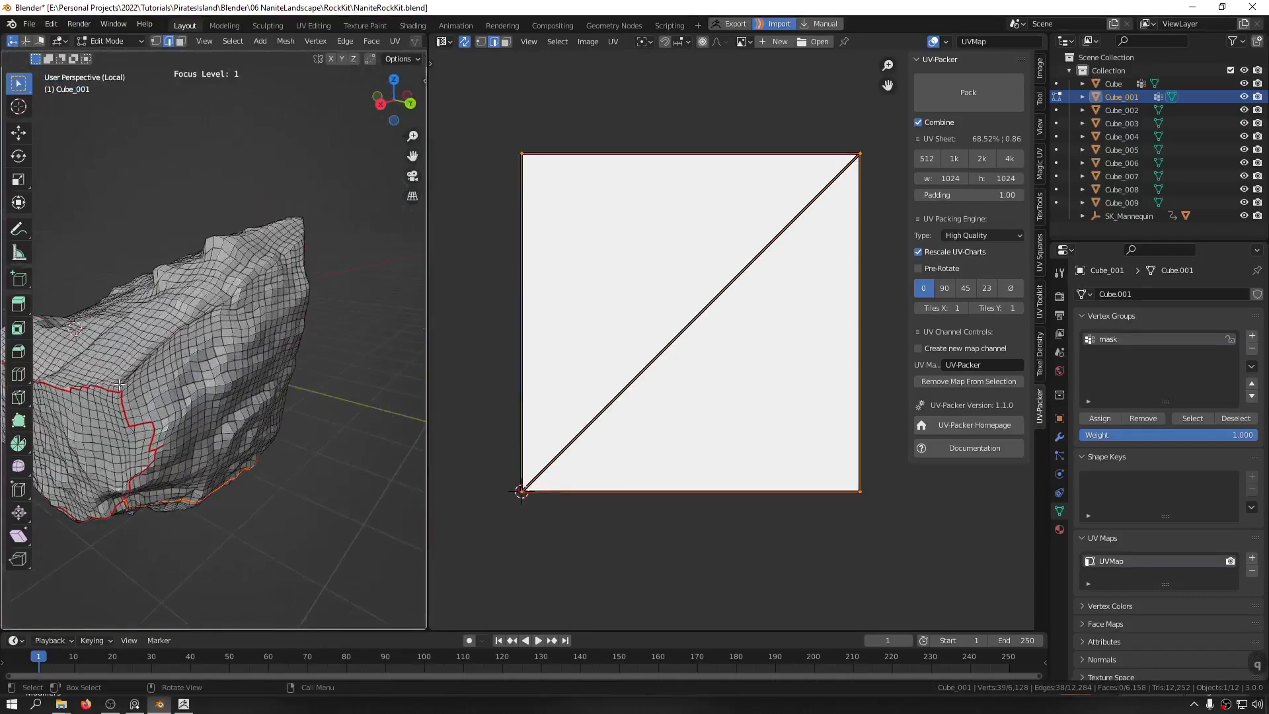
scroll(122, 384, up, 5)
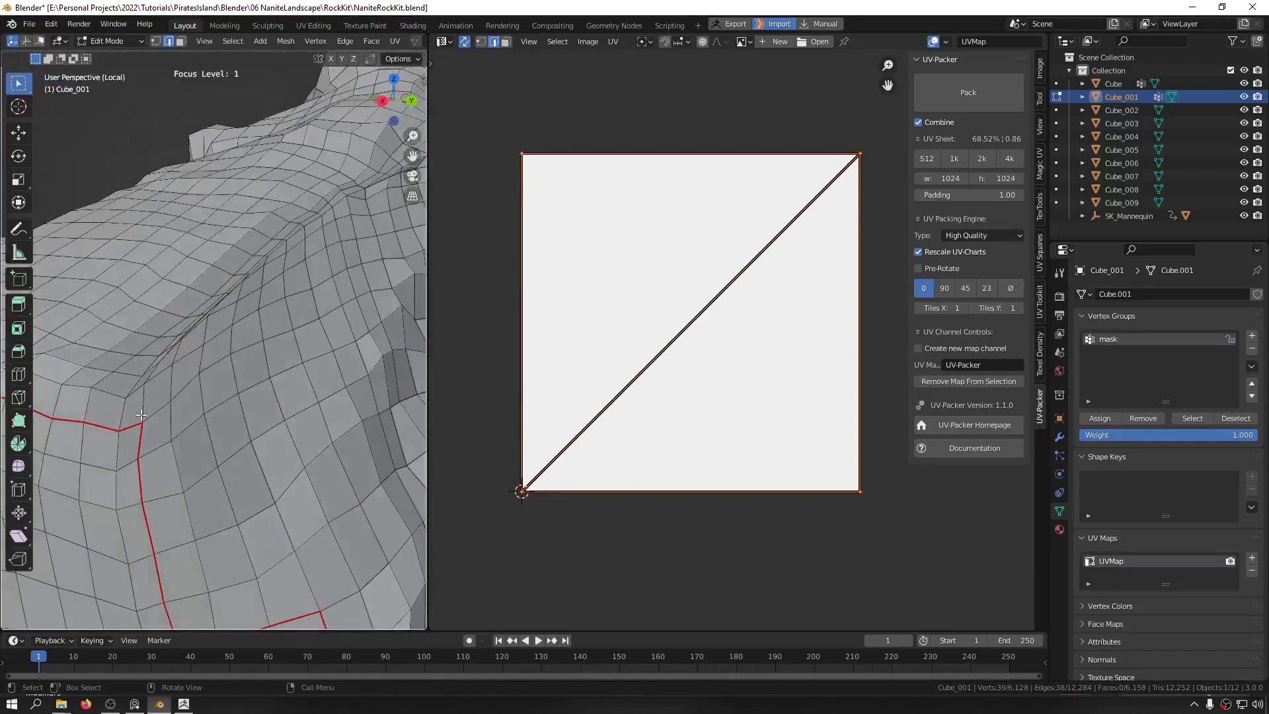
ctrl+click(139, 379)
scroll(165, 363, down, 6)
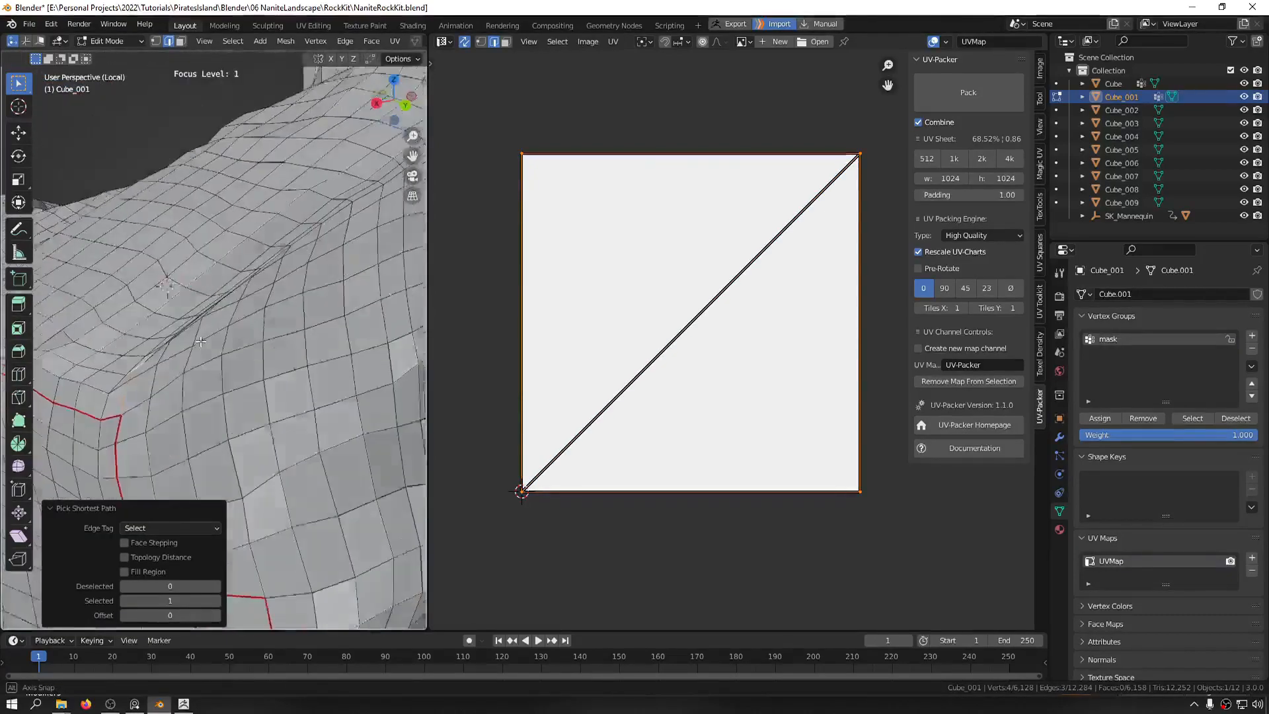
scroll(200, 335, down, 5)
scroll(241, 287, up, 5)
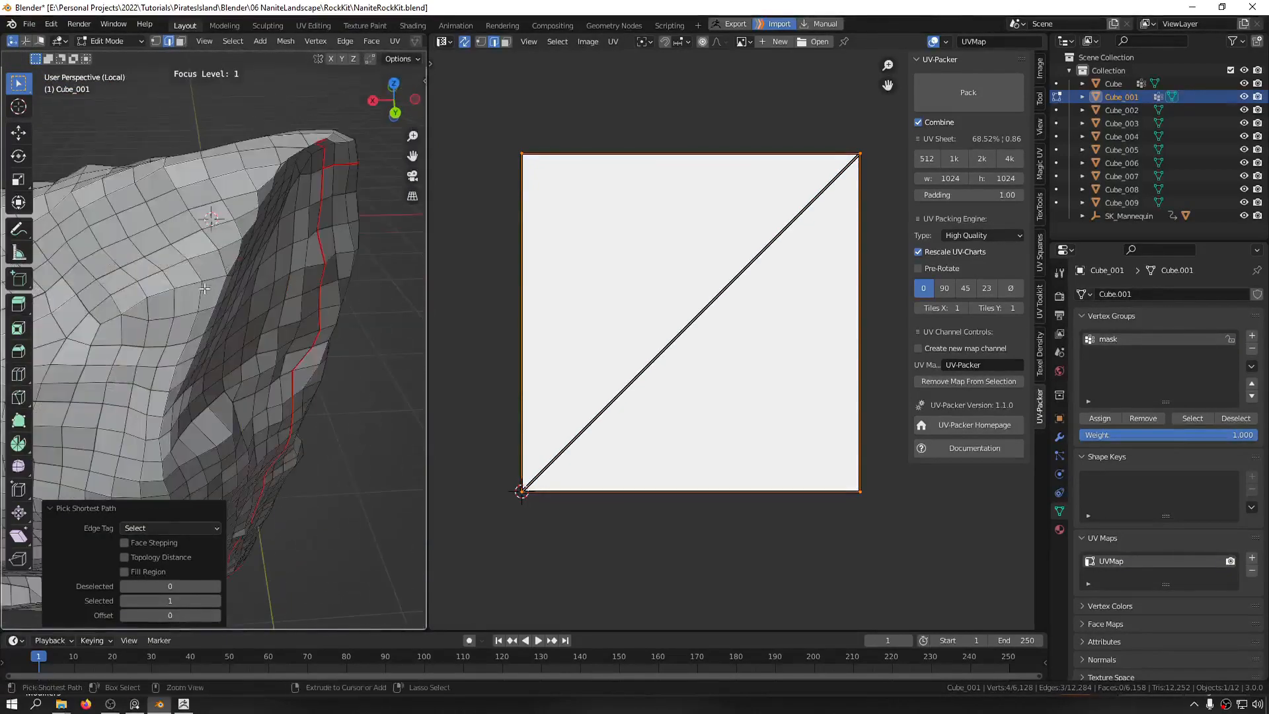
scroll(264, 261, up, 4)
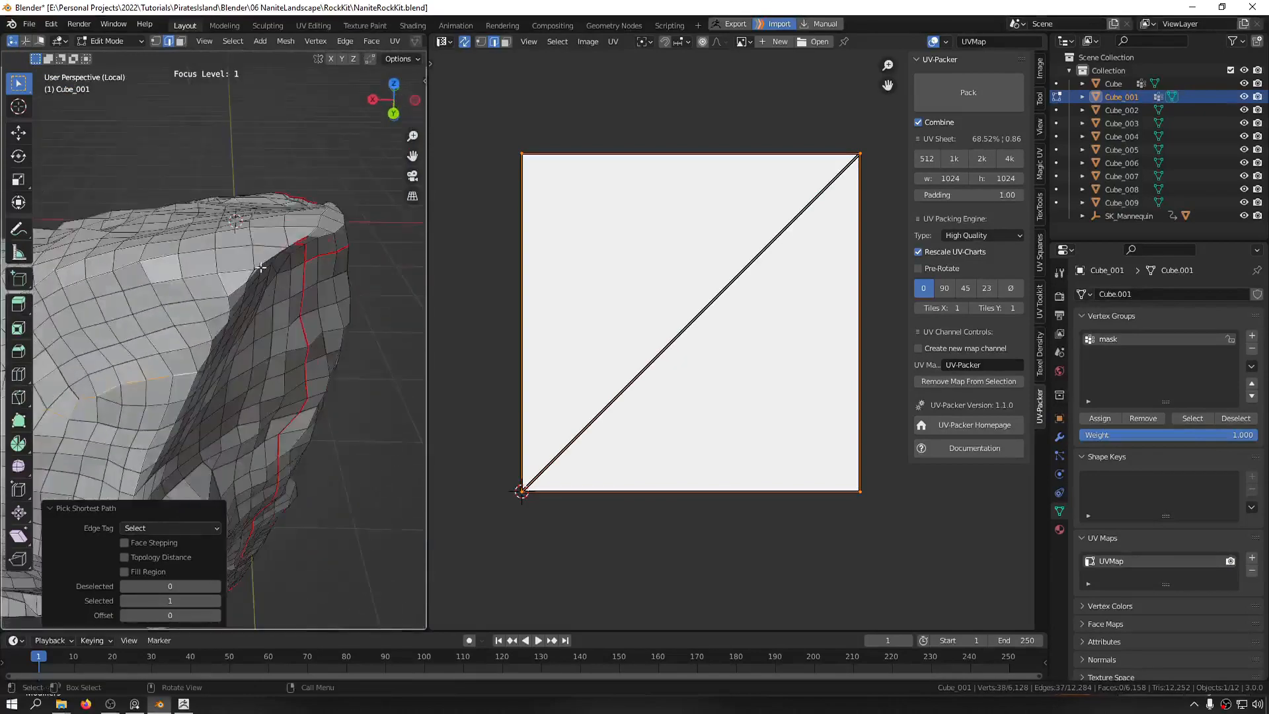
scroll(272, 265, up, 2)
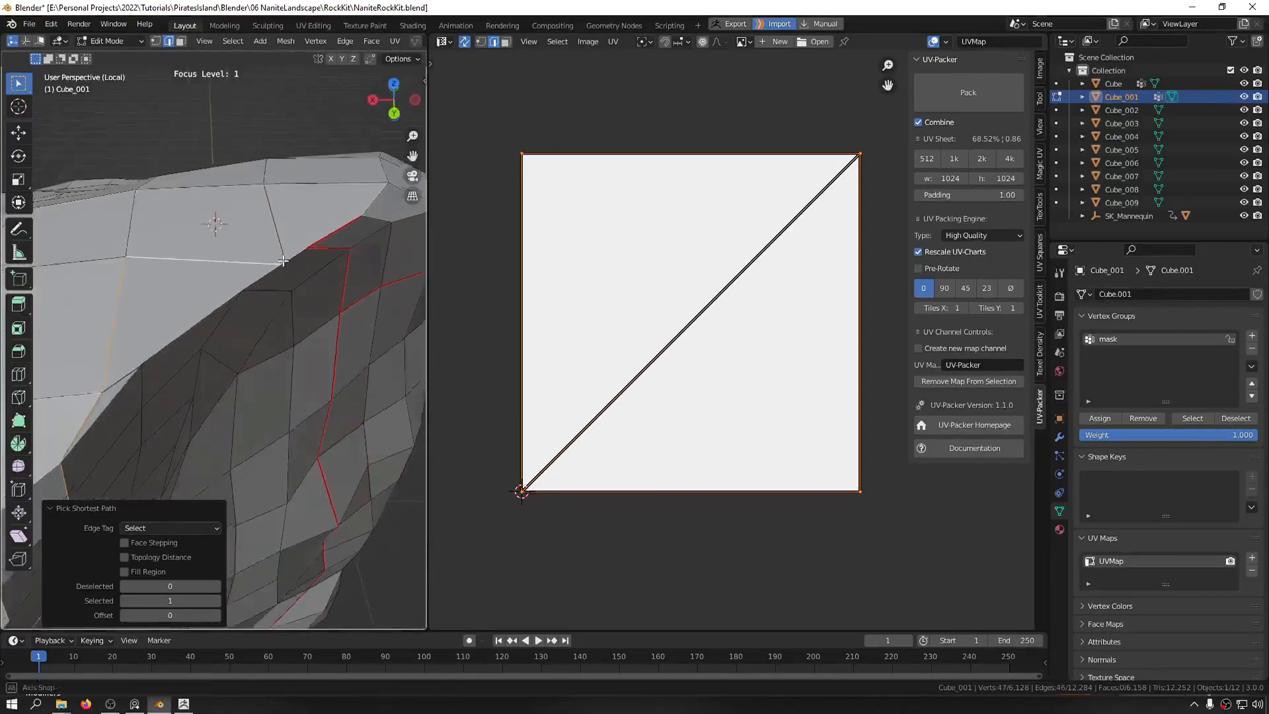
Step: Undo the misplaced end segments, route the ridge path to the far seam, and mark the selected edges as a seam
key(ctrl+z)
ctrl+click(270, 271)
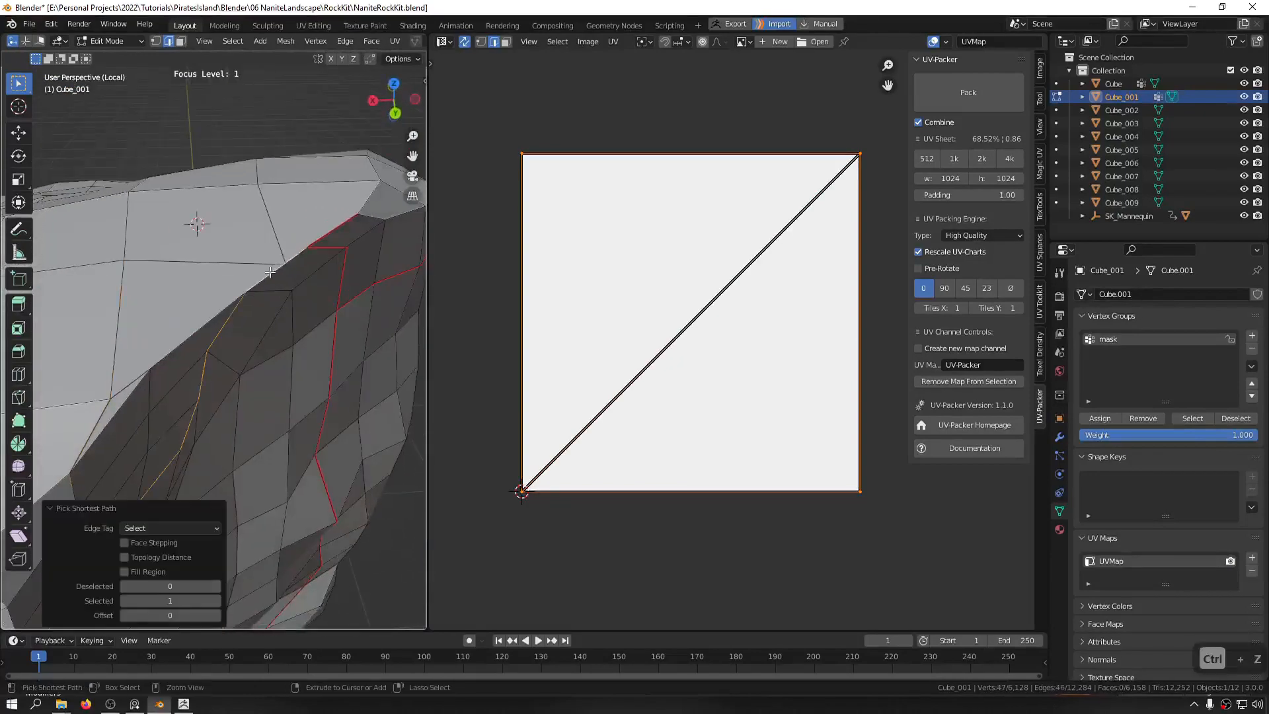
middle_drag(224, 298, 231, 327)
key(ctrl+z)
middle_drag(264, 262, 357, 354)
scroll(264, 286, up, 4)
scroll(264, 280, up, 2)
scroll(297, 303, down, 3)
click(313, 302)
scroll(357, 354, down, 3)
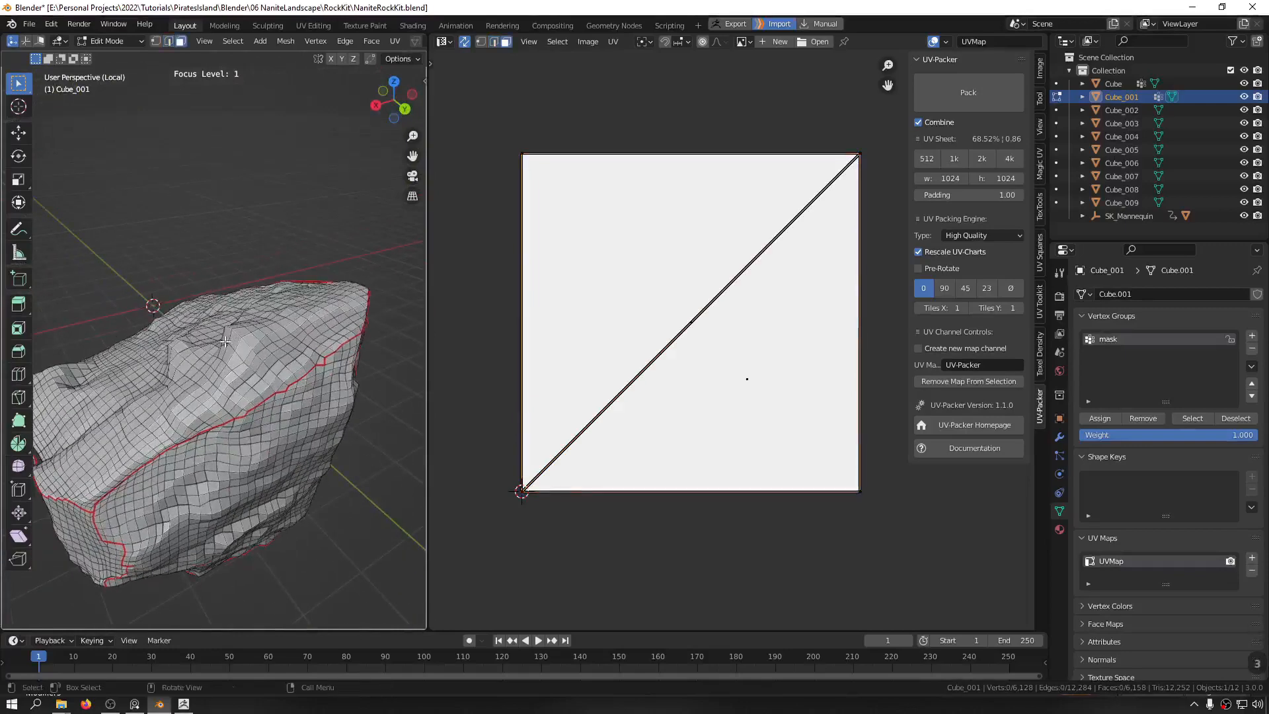
Step: Select the rock's top island up to its seams, unwrap it, and move its UVs outside the UV square
key(ctrl+l)
alt+middle_drag(225, 342, 277, 370)
right_click(491, 161)
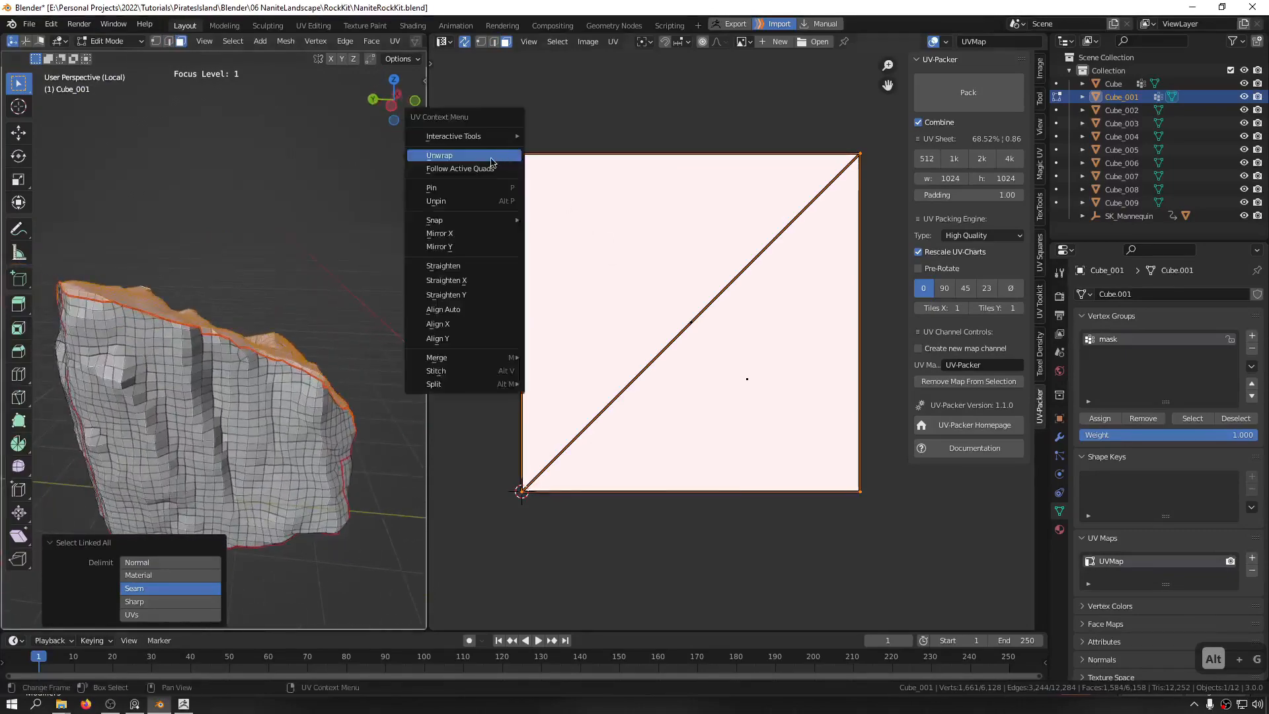
click(491, 156)
key(g)
key(g)
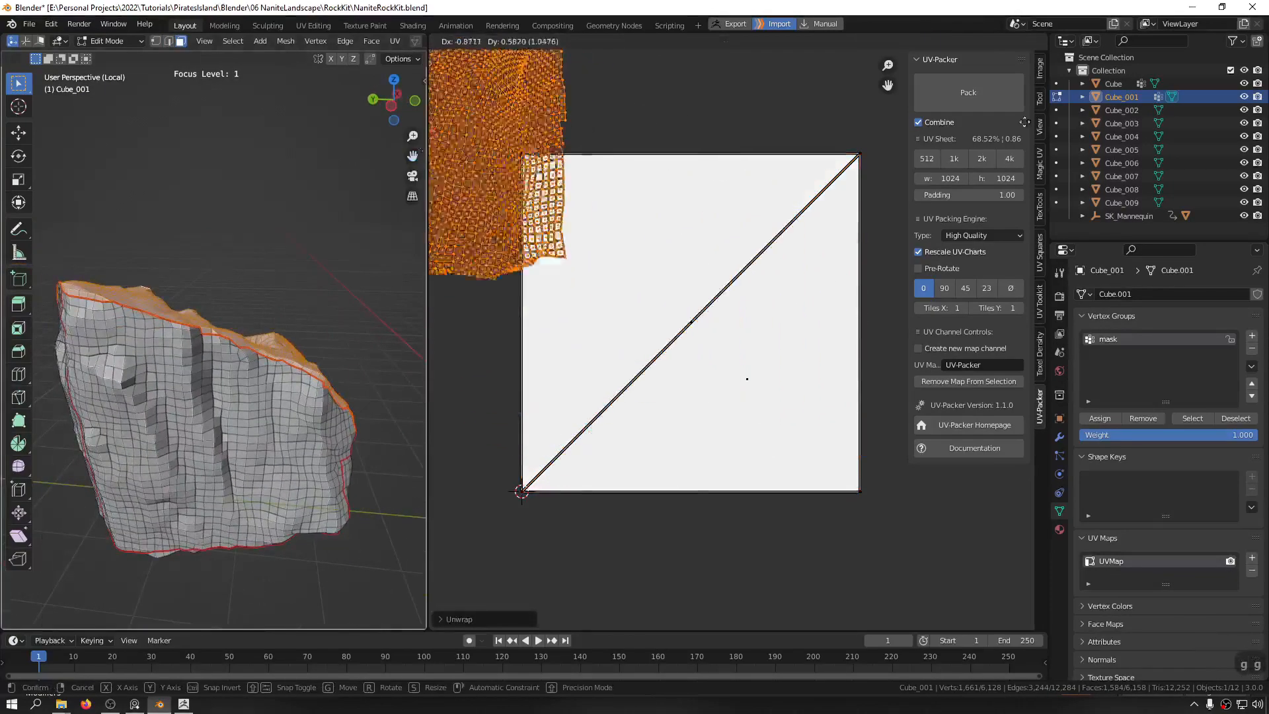
click(1019, 122)
Step: Select the seam-bounded ribbed side face of the rock, unwrap it, and move its UVs above the square
key(ctrl+l)
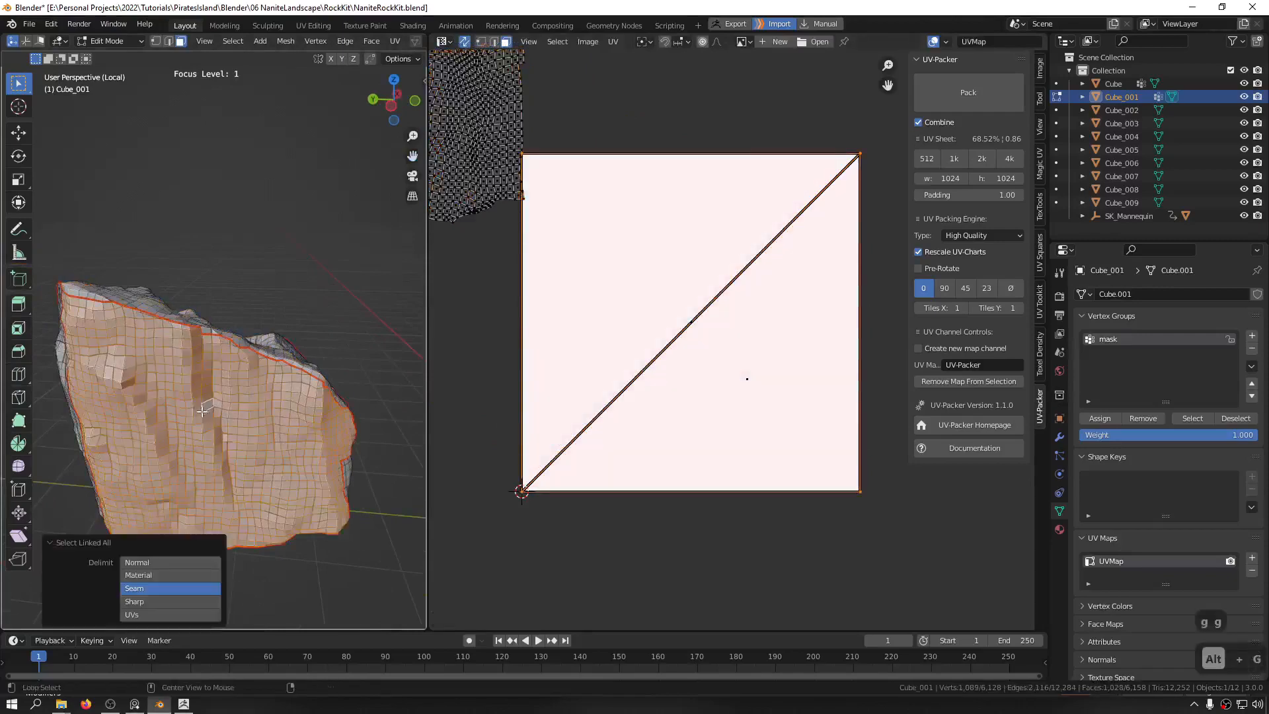
alt+middle_drag(204, 408, 137, 541)
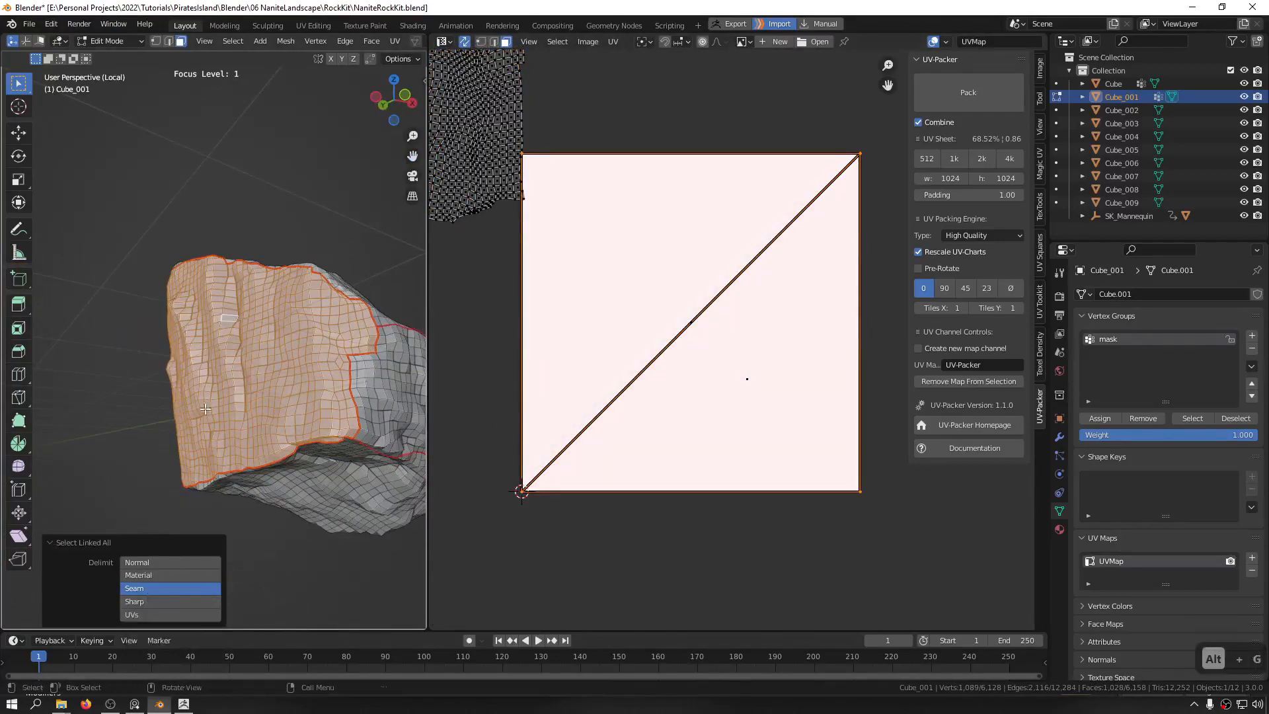
mouse_move(190, 375)
alt+middle_down()
mouse_move(226, 394)
mouse_move(208, 392)
alt+middle_up()
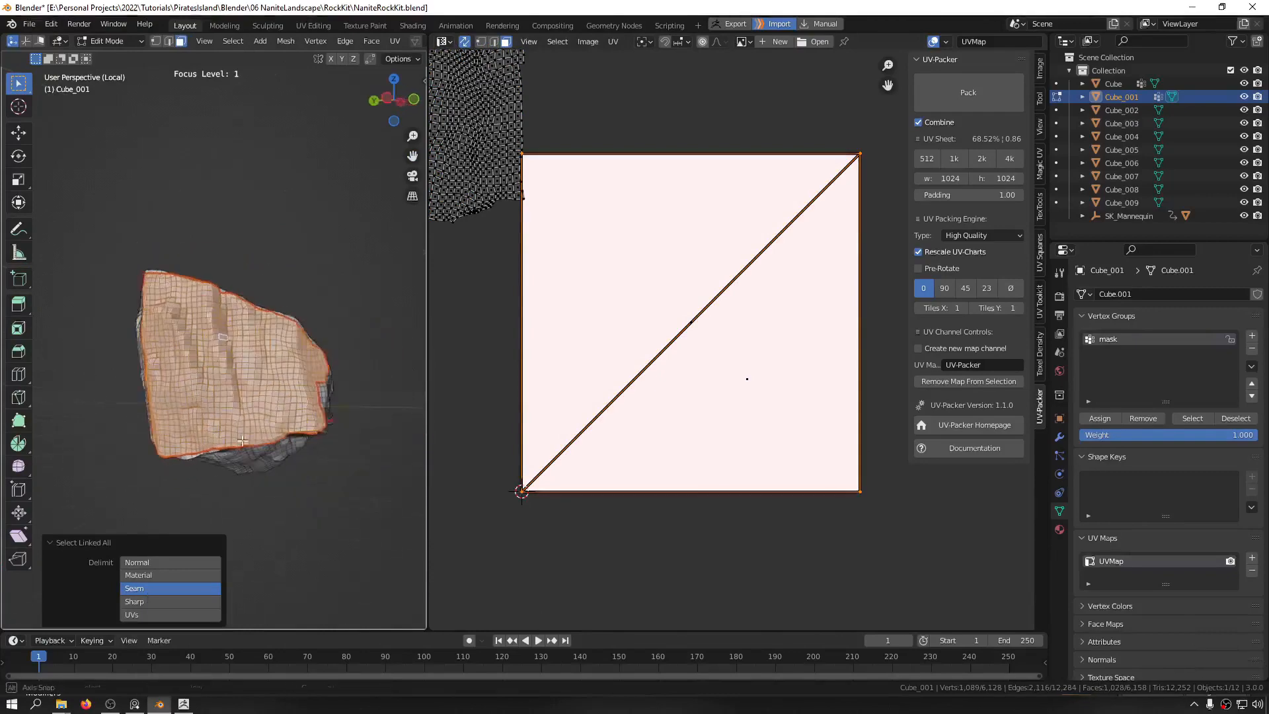
right_click(702, 362)
click(671, 343)
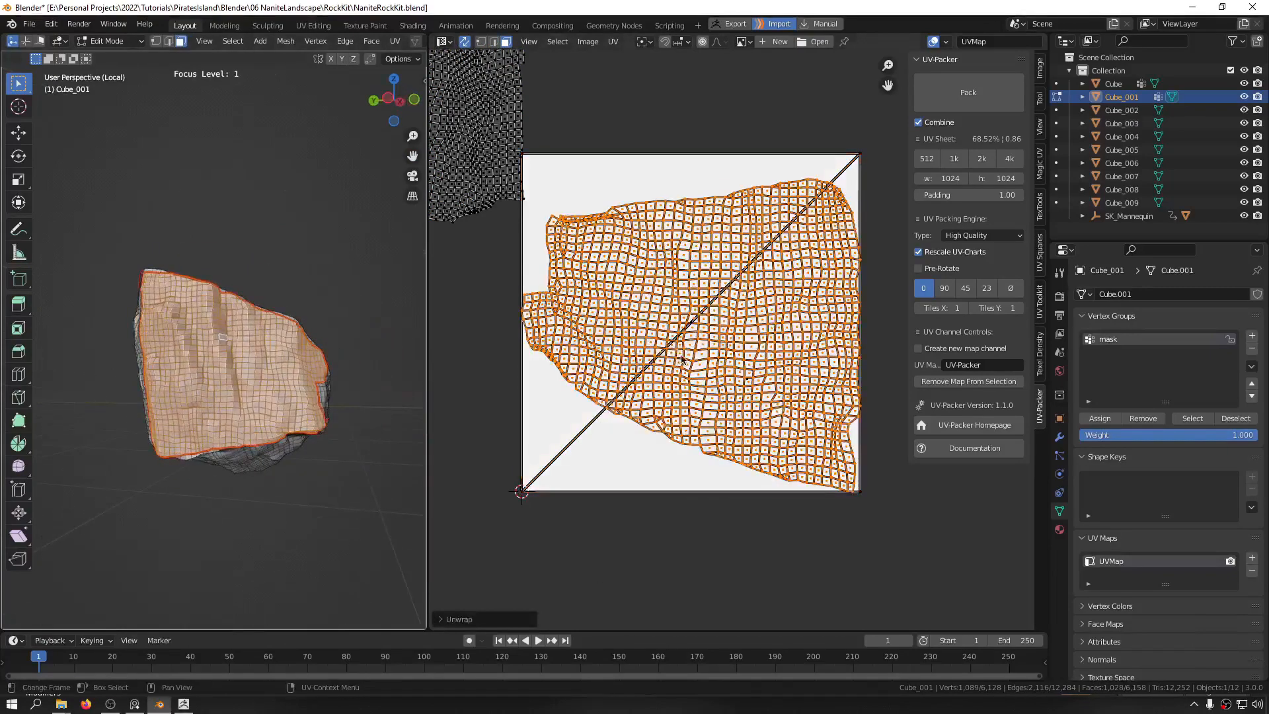
key(g)
key(g)
Step: Test-select the seam-bounded faces around the crevice and examine the seam junction there for gaps
middle_drag(224, 562, 281, 377)
click(238, 481)
key(alt+g)
scroll(98, 417, up, 6)
middle_drag(98, 420, 278, 468)
scroll(228, 486, up, 5)
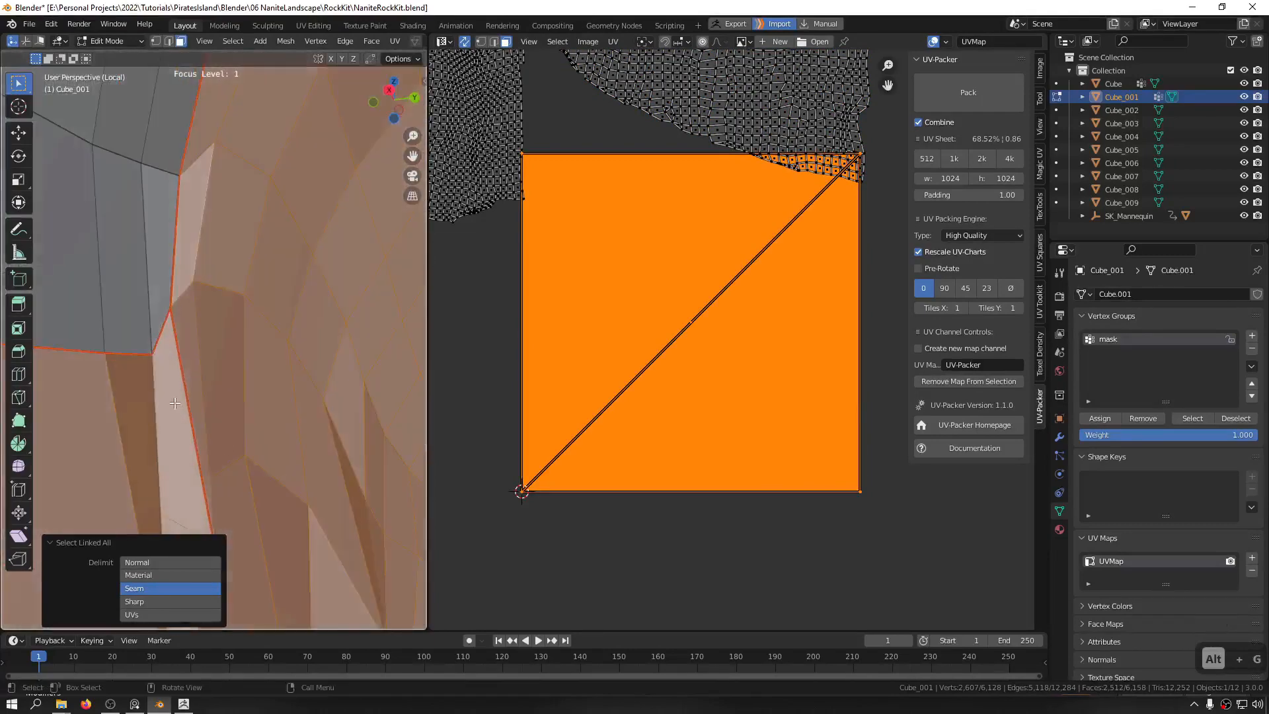
middle_drag(174, 402, 144, 404)
key(1)
click(168, 334)
scroll(165, 409, down, 4)
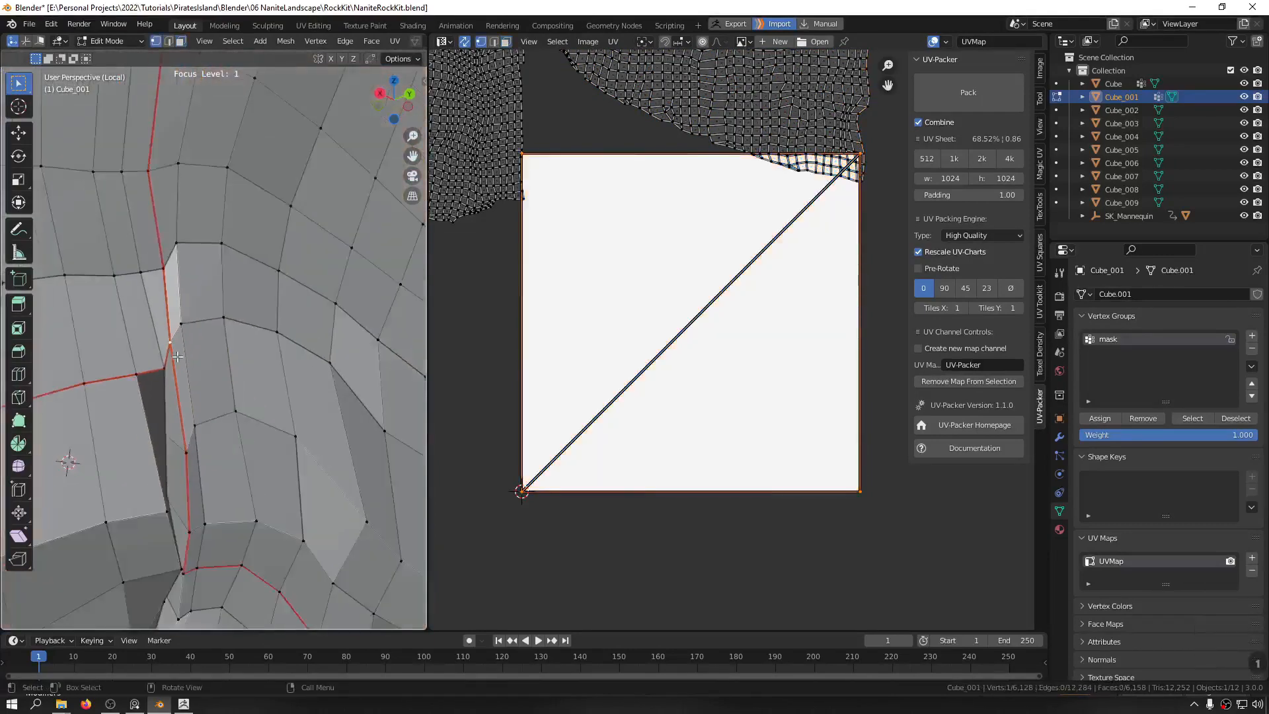
click(124, 458)
key(alt+g)
scroll(124, 449, down, 5)
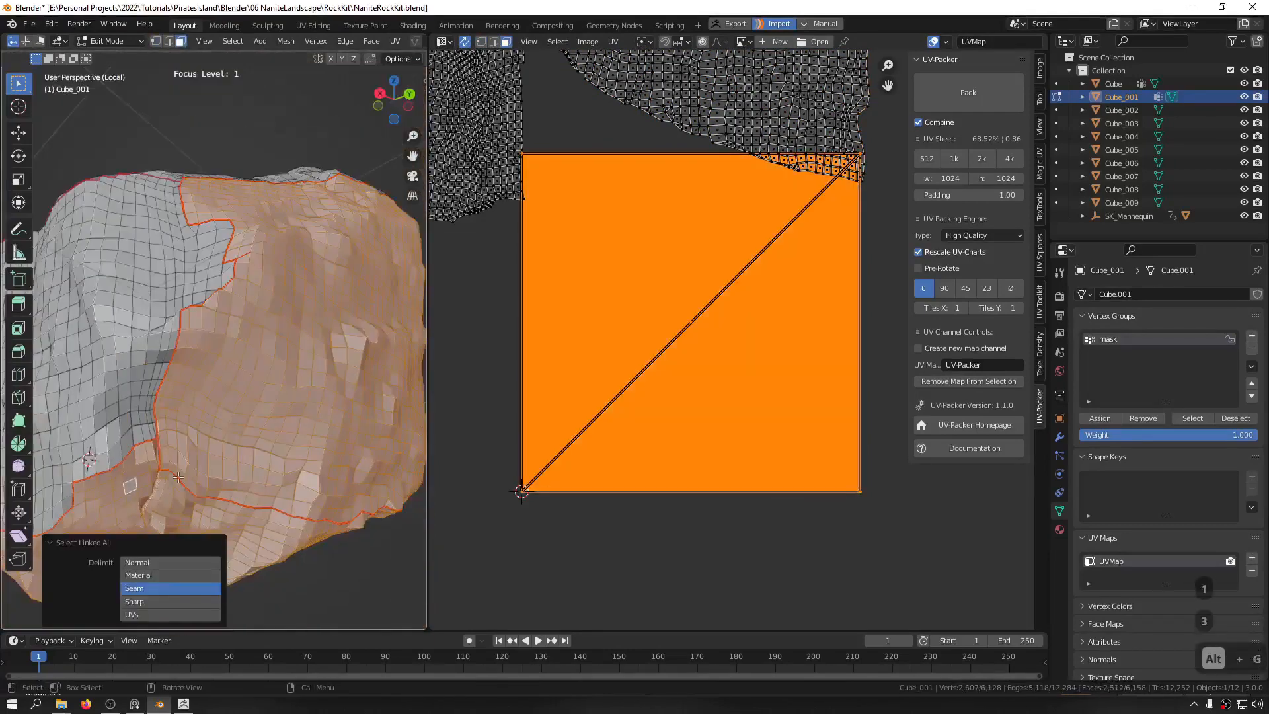
Step: Select the rounded end island beside the crevice, unwrap it, and move its UVs outside the square, below the first unwrapped island
shift+middle_drag(106, 357, 182, 473)
key(alt+g)
click(139, 354)
key(ctrl+l)
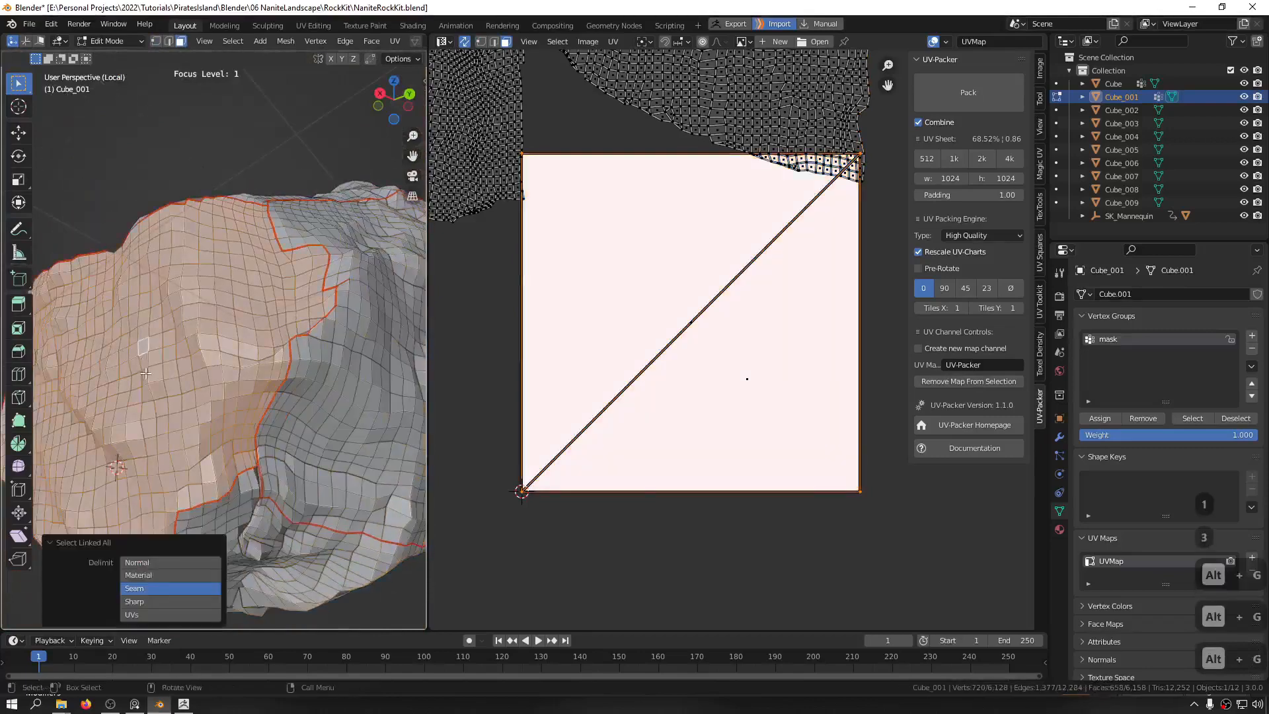
scroll(139, 354, down, 4)
scroll(631, 329, down, 5)
right_click(631, 328)
click(617, 331)
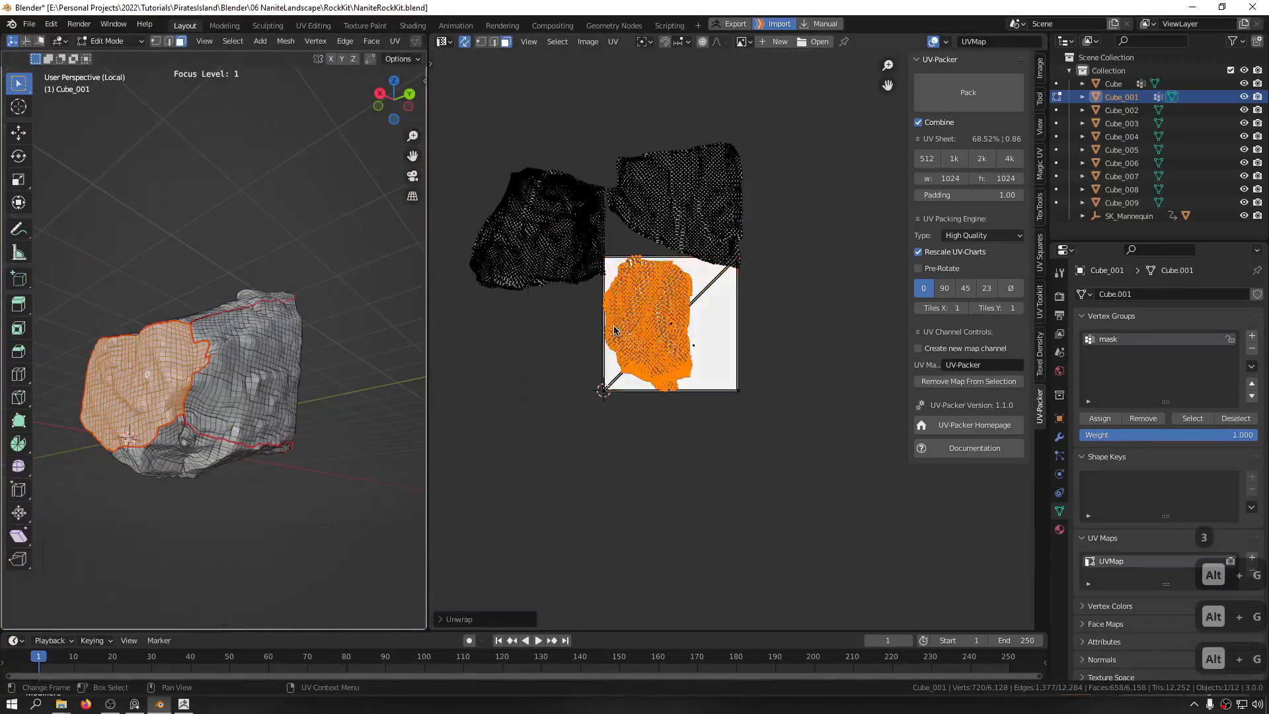
key(g)
key(g)
click(487, 377)
Step: Select the narrow rectangular island above the rock's underside, unwrap it, and move its UVs away from the square, above the other islands
middle_drag(380, 331, 159, 363)
click(235, 324)
key(ctrl+l)
middle_drag(235, 324, 152, 354)
click(333, 378)
key(alt+g)
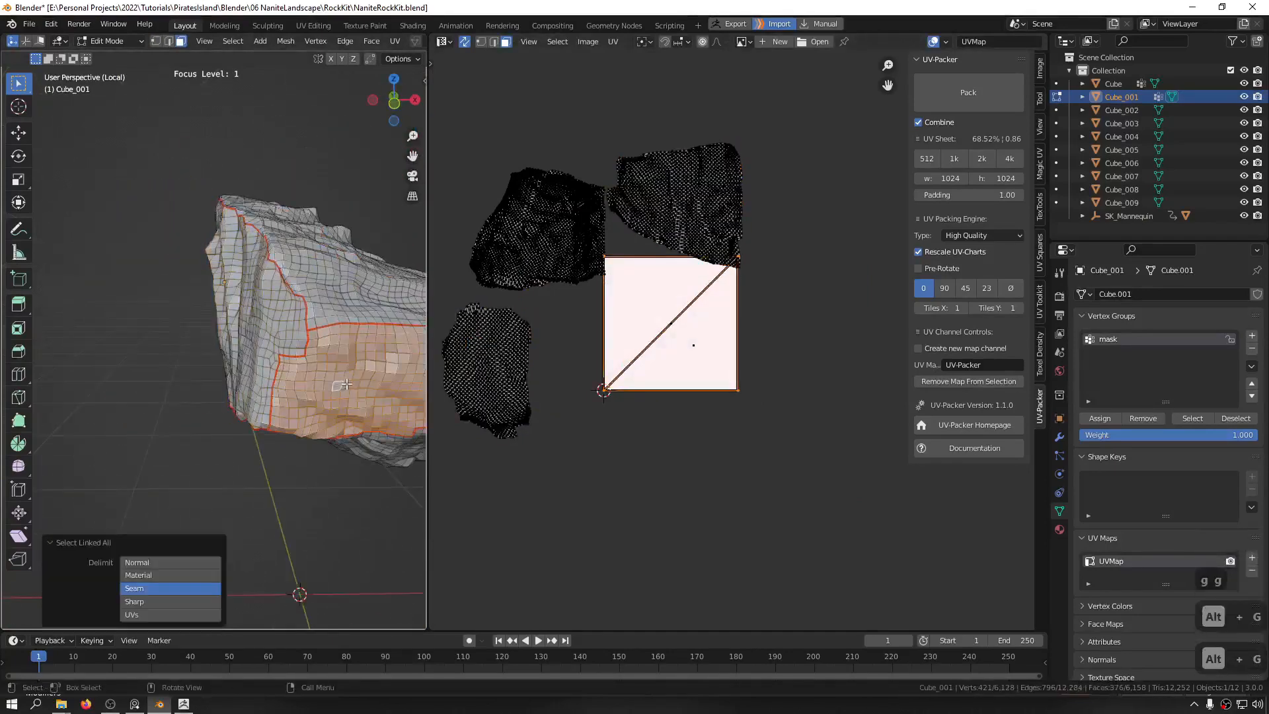
shift+middle_drag(334, 378, 239, 326)
key(q)
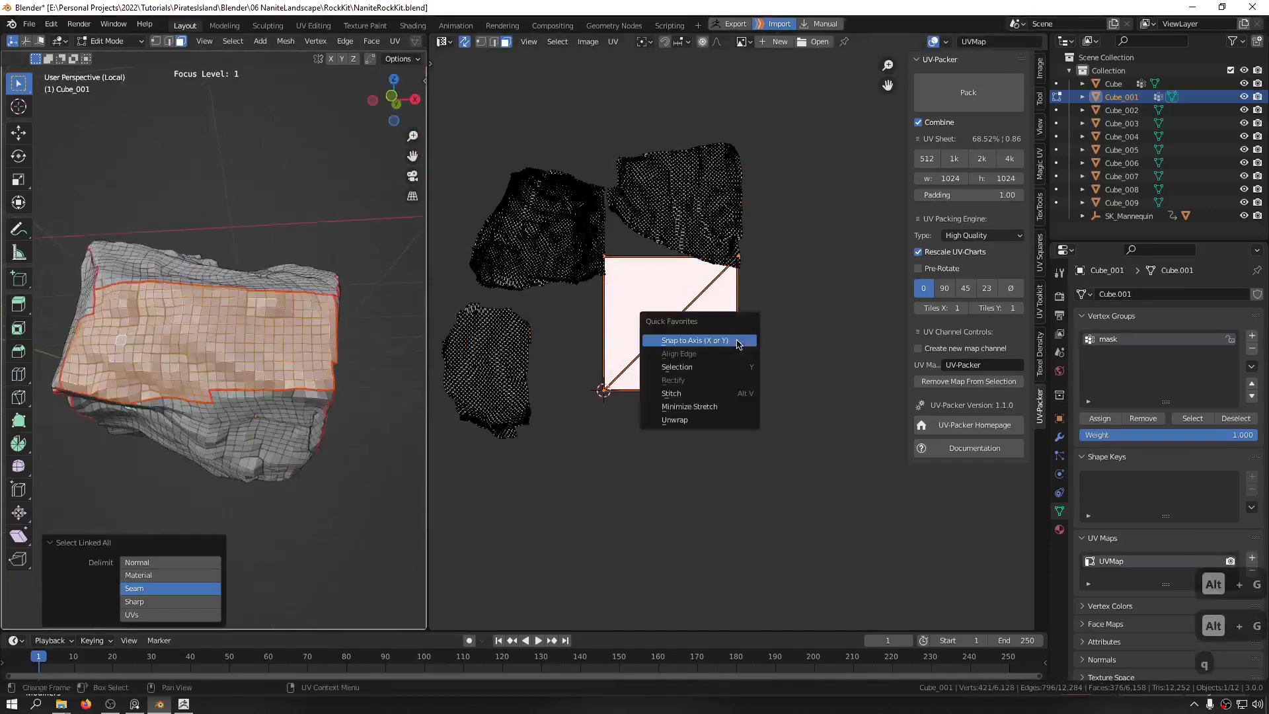
right_click(787, 330)
click(782, 325)
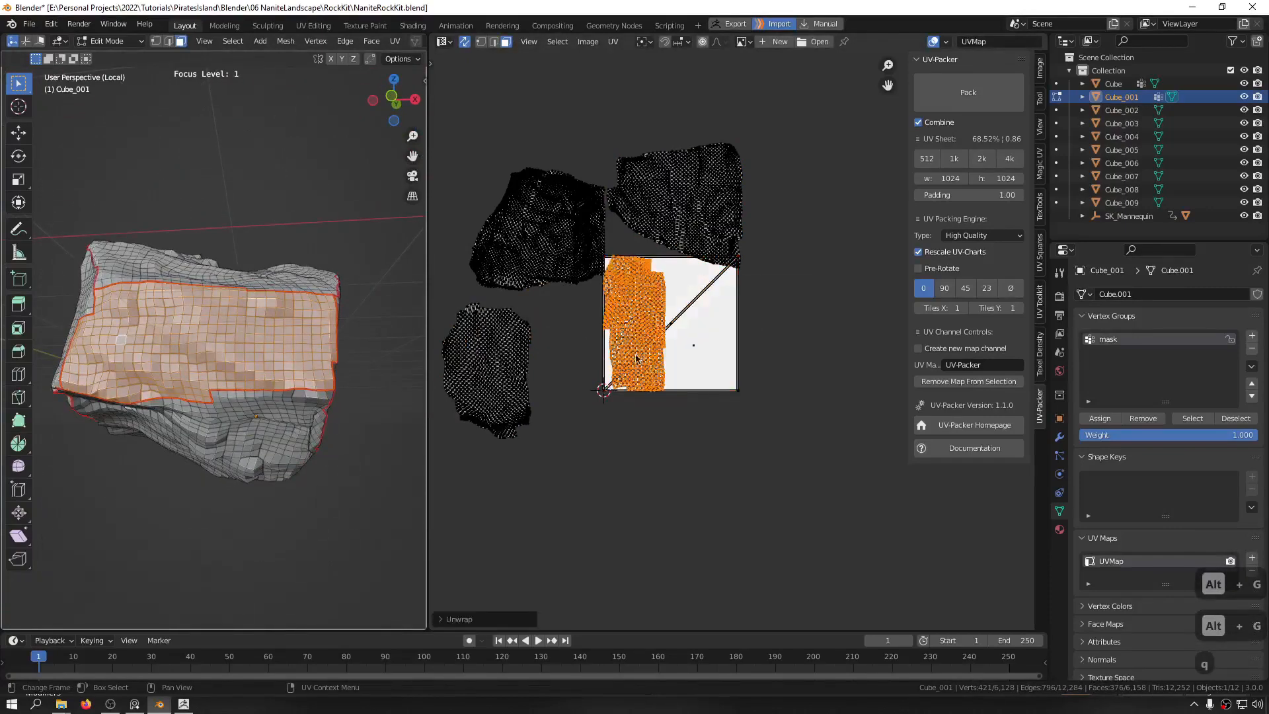
key(g)
click(451, 113)
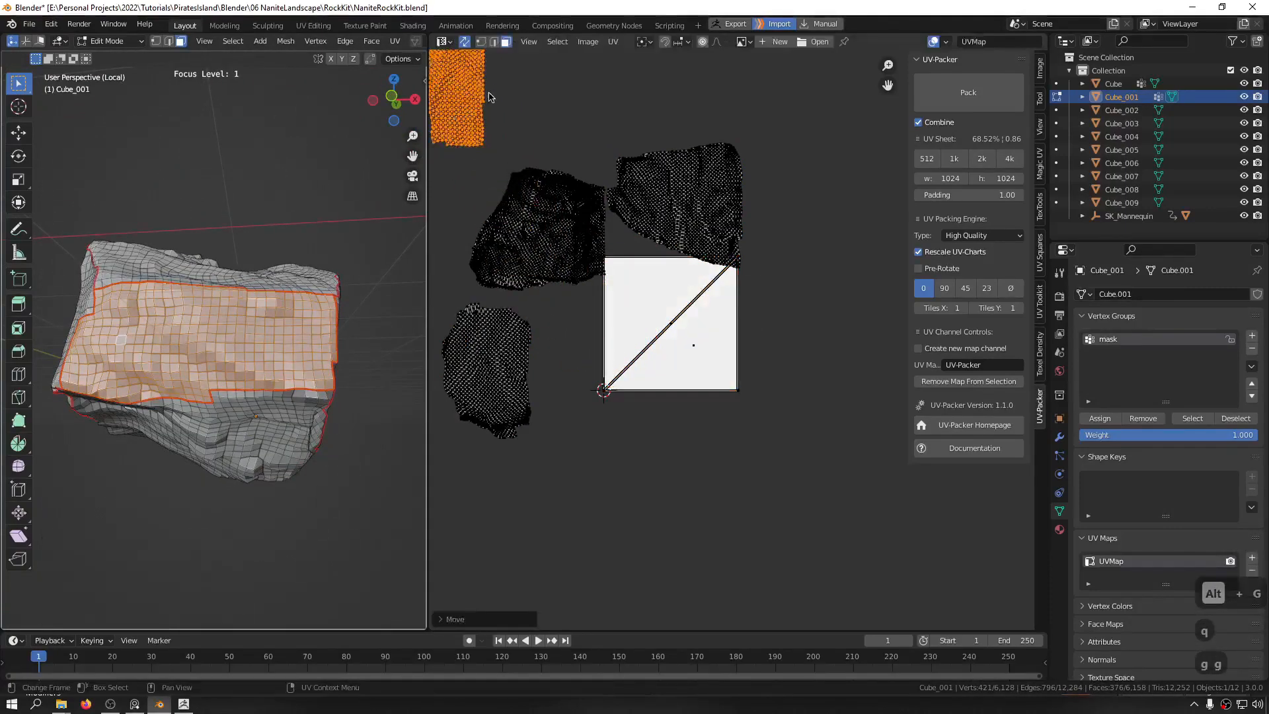
Step: Test-select the next seam-bounded area and examine the lower corner seams for a break between the side and underside
middle_drag(311, 318, 145, 377)
click(341, 313)
key(alt+g)
click(341, 322)
key(alt+g)
scroll(258, 308, up, 2)
scroll(264, 241, up, 2)
scroll(264, 242, up, 4)
scroll(257, 231, up, 4)
scroll(198, 198, down, 6)
scroll(218, 310, up, 4)
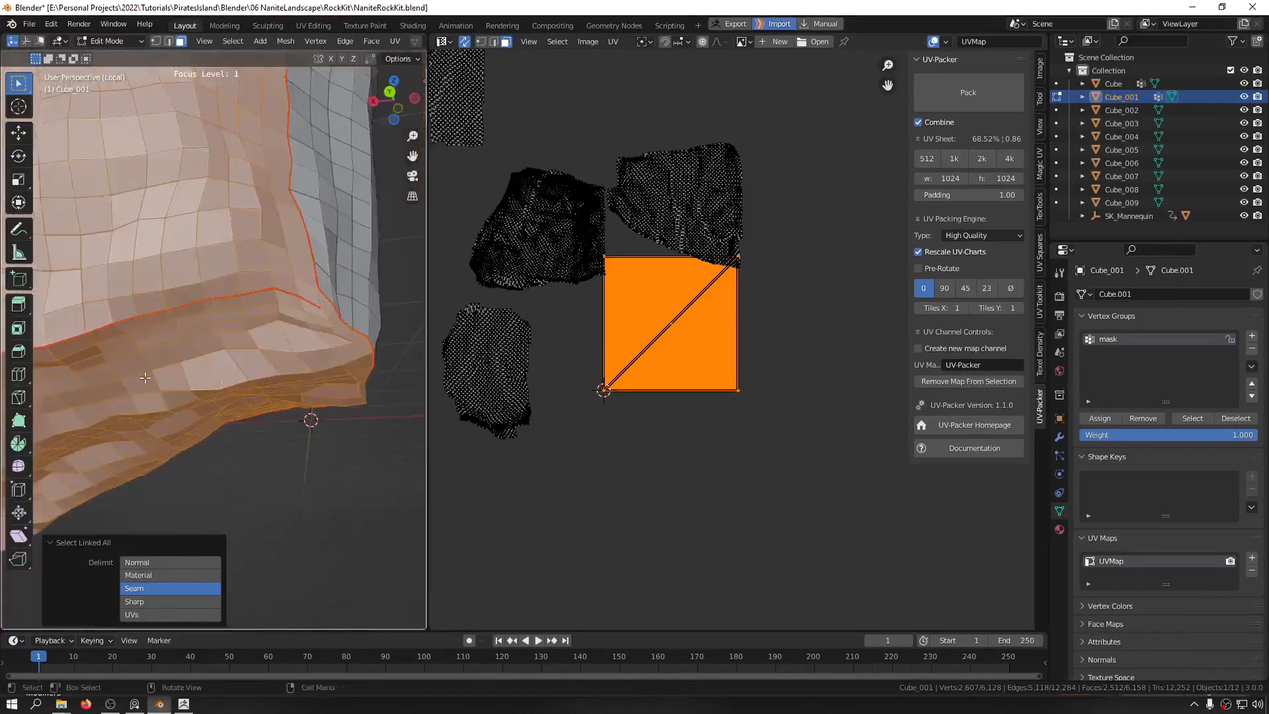
scroll(145, 377, up, 8)
Step: Select the unmarked edge between the two seam ends at the lower corner and mark it as a seam
click(258, 302)
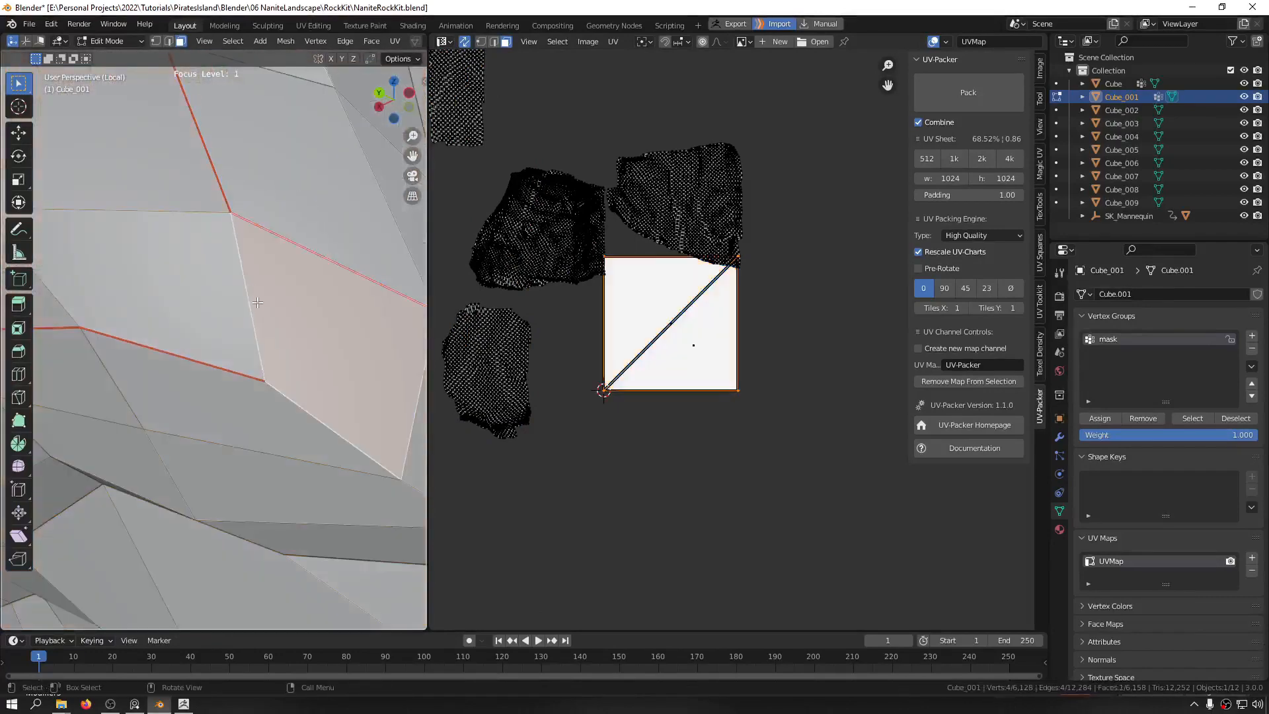
middle_drag(257, 302, 294, 291)
click(245, 307)
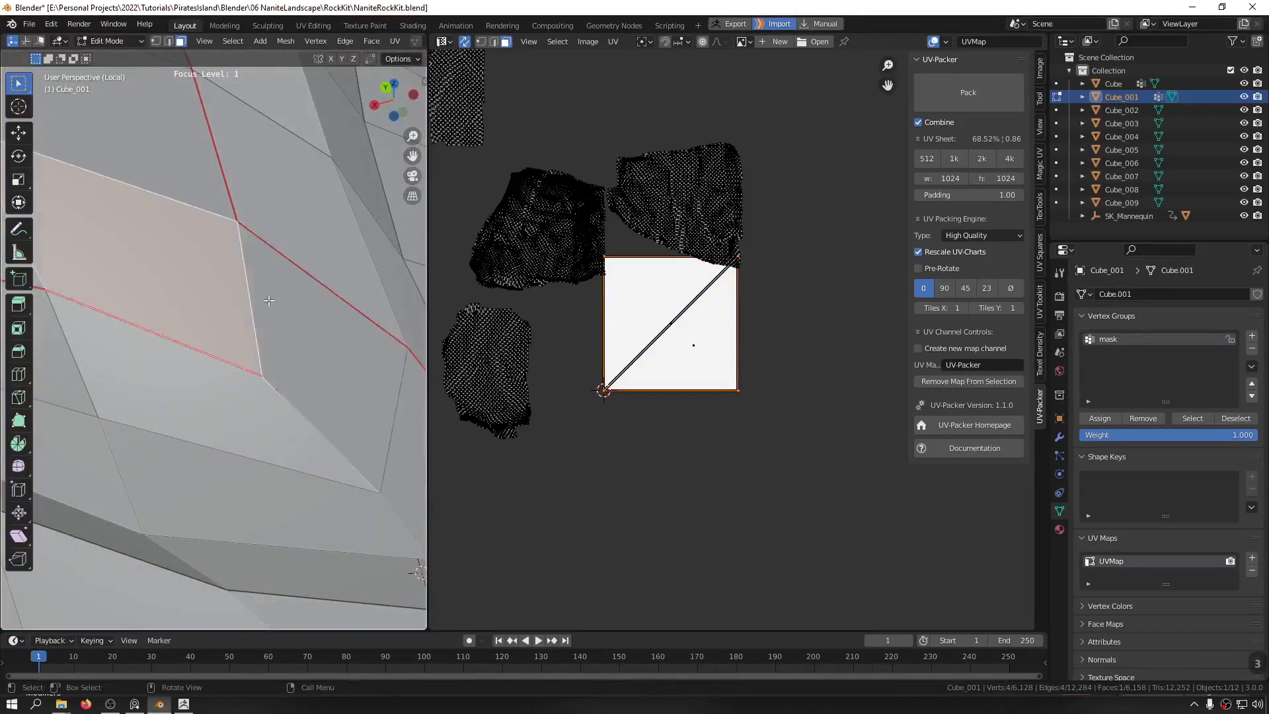
key(2)
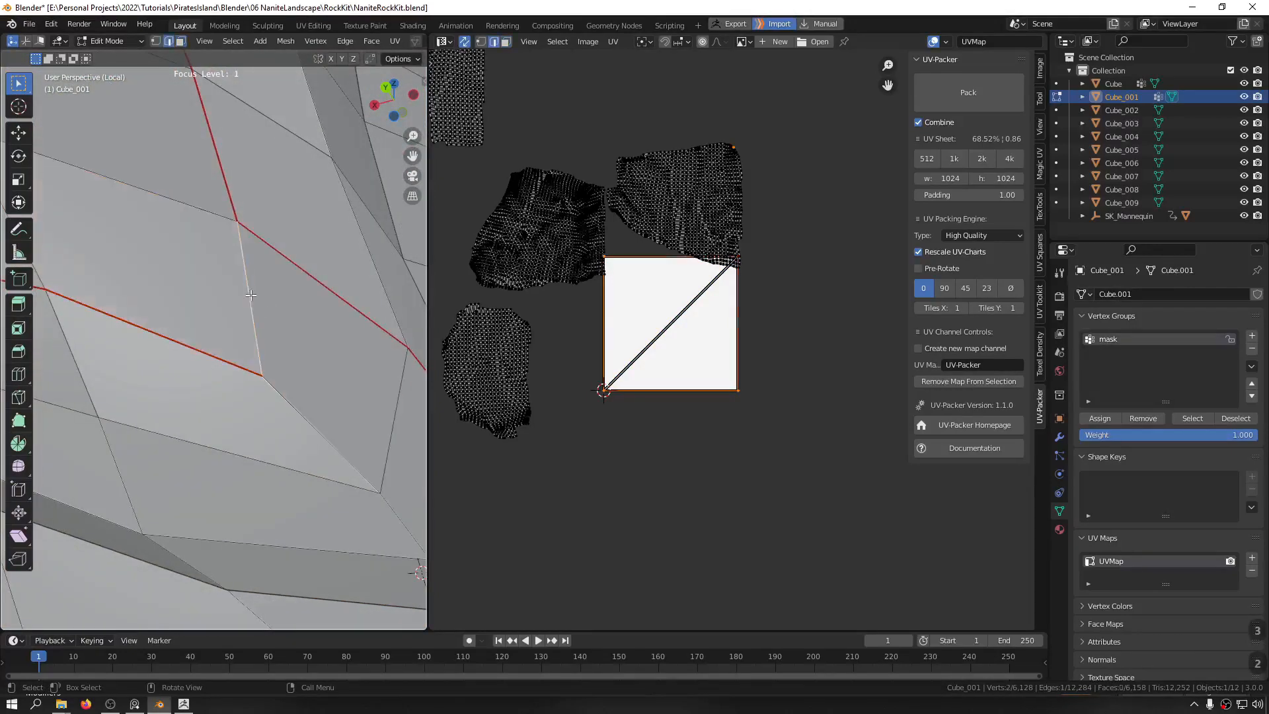
right_click(250, 295)
key(q)
click(225, 248)
Step: Select the rock's underside island up to its seams in face mode and unwrap it
scroll(167, 310, down, 8)
key(ctrl+l)
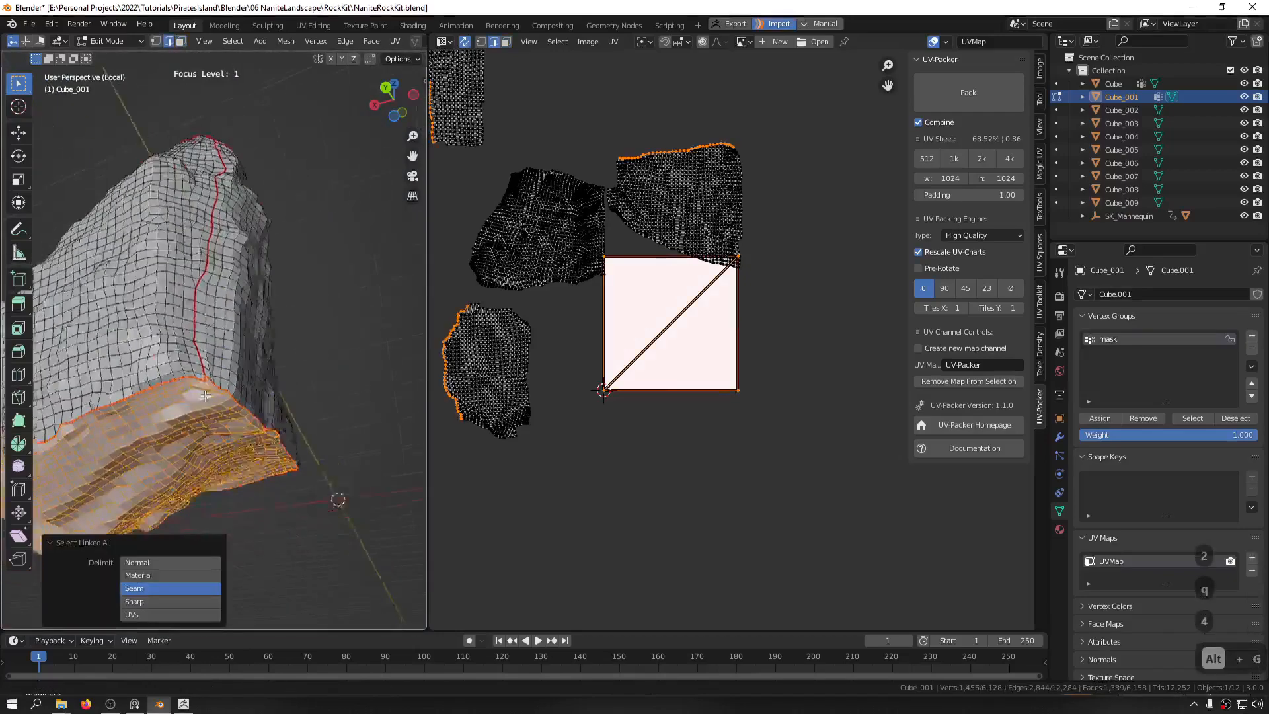
middle_drag(205, 396, 346, 433)
key(3)
click(256, 405)
key(alt+g)
key(u)
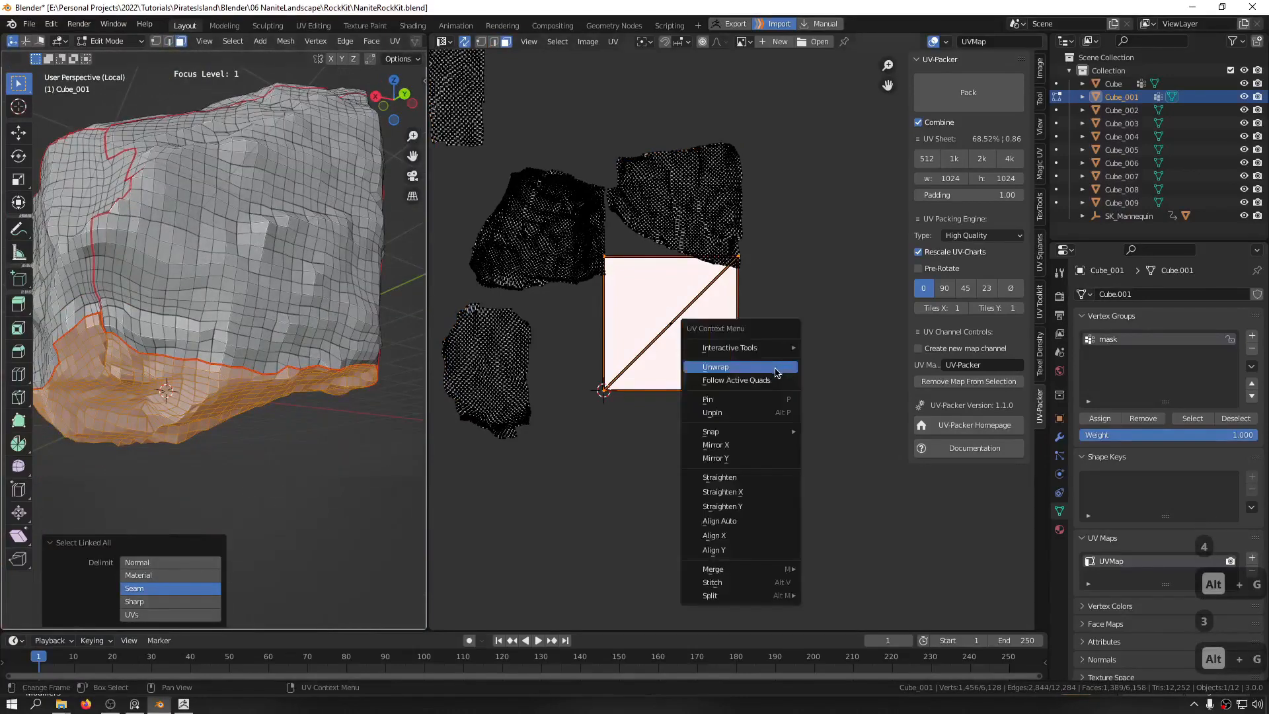
click(699, 376)
Step: Select the remaining large side island, unwrap it, and move its UVs clear of the square on the side opposite the other islands
middle_drag(150, 240, 209, 327)
click(241, 315)
key(alt+g)
right_click(209, 327)
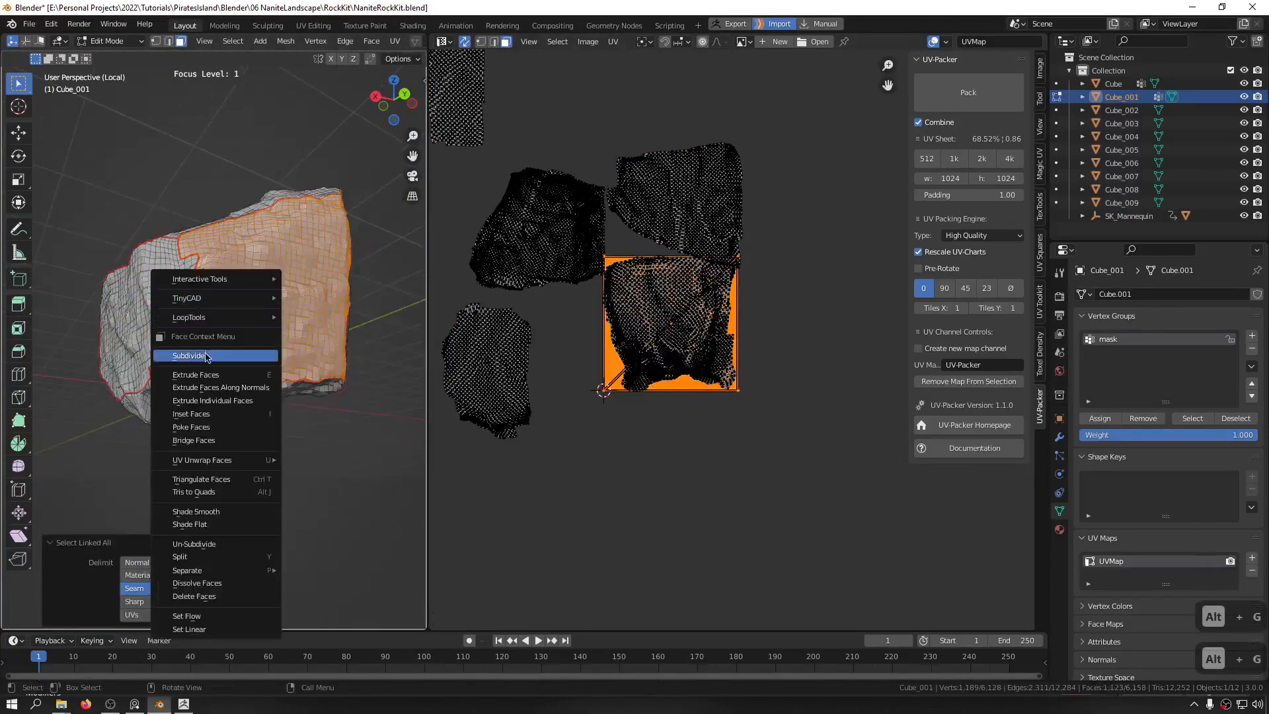
key(q)
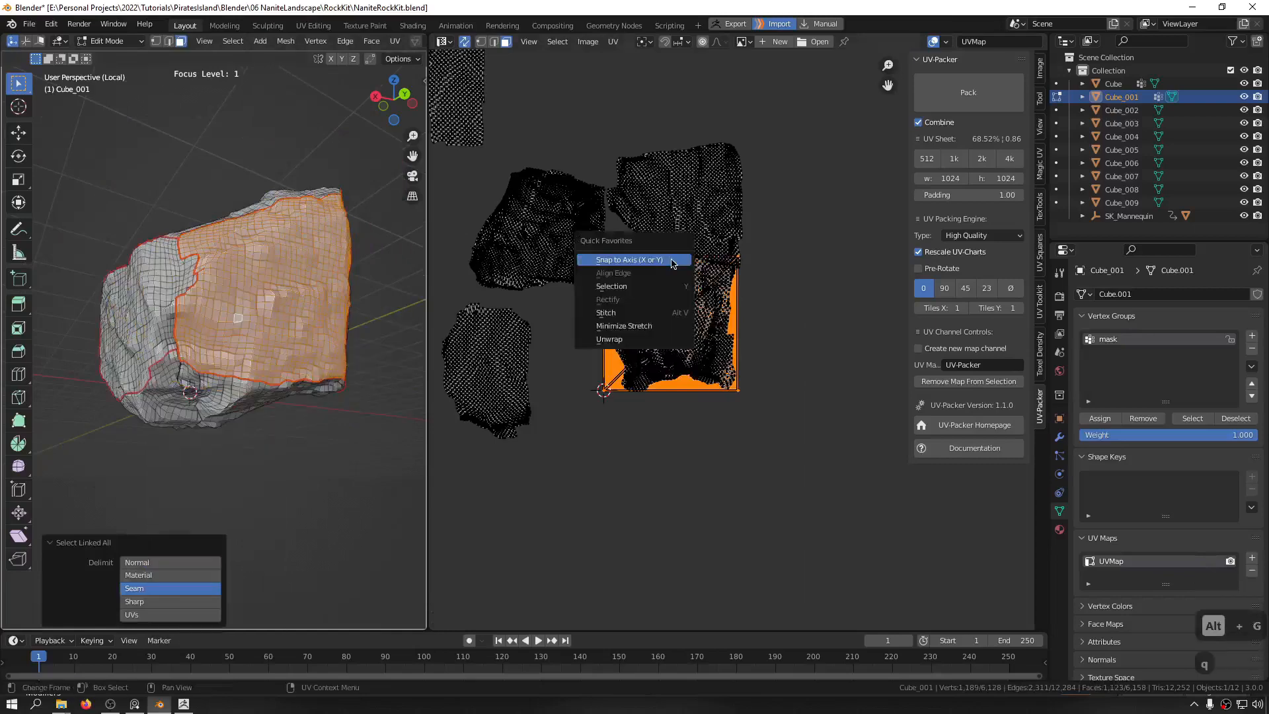
click(609, 340)
key(g)
key(g)
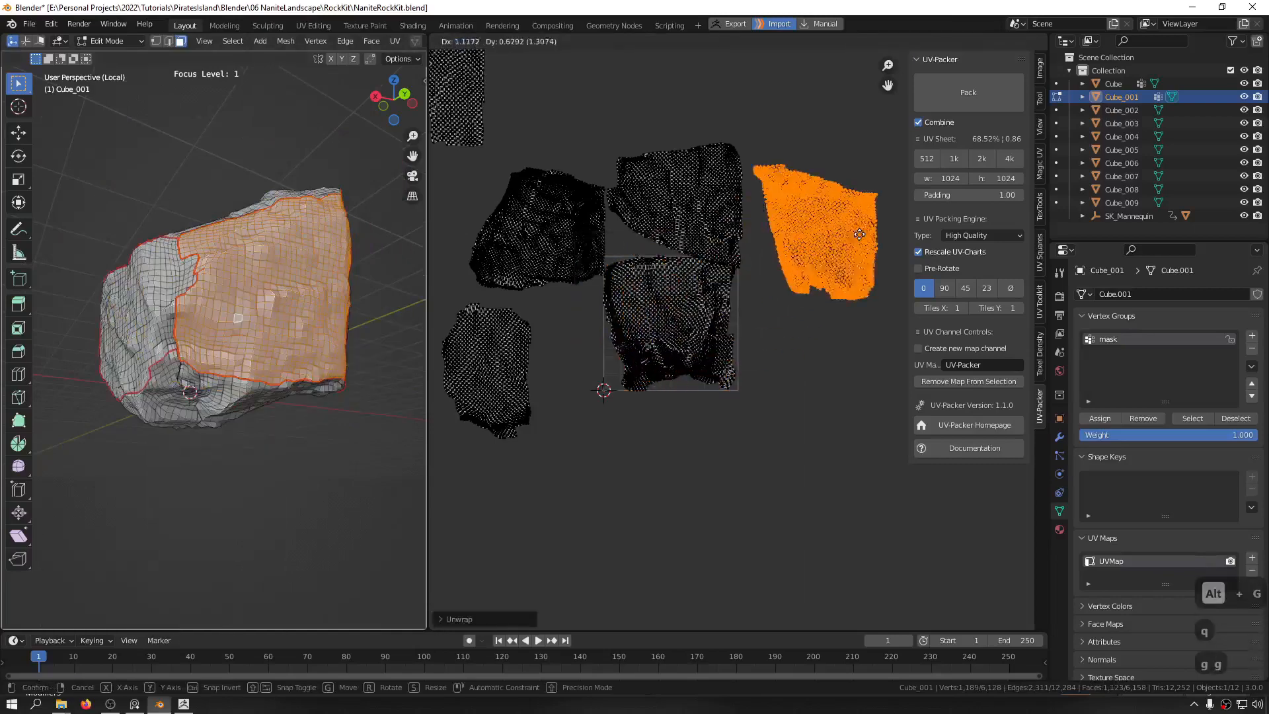
click(857, 234)
Step: Pack all of the rock's UV islands into the square with UV-Packer, leaving Pre-Rotate off
scroll(277, 274, down, 2)
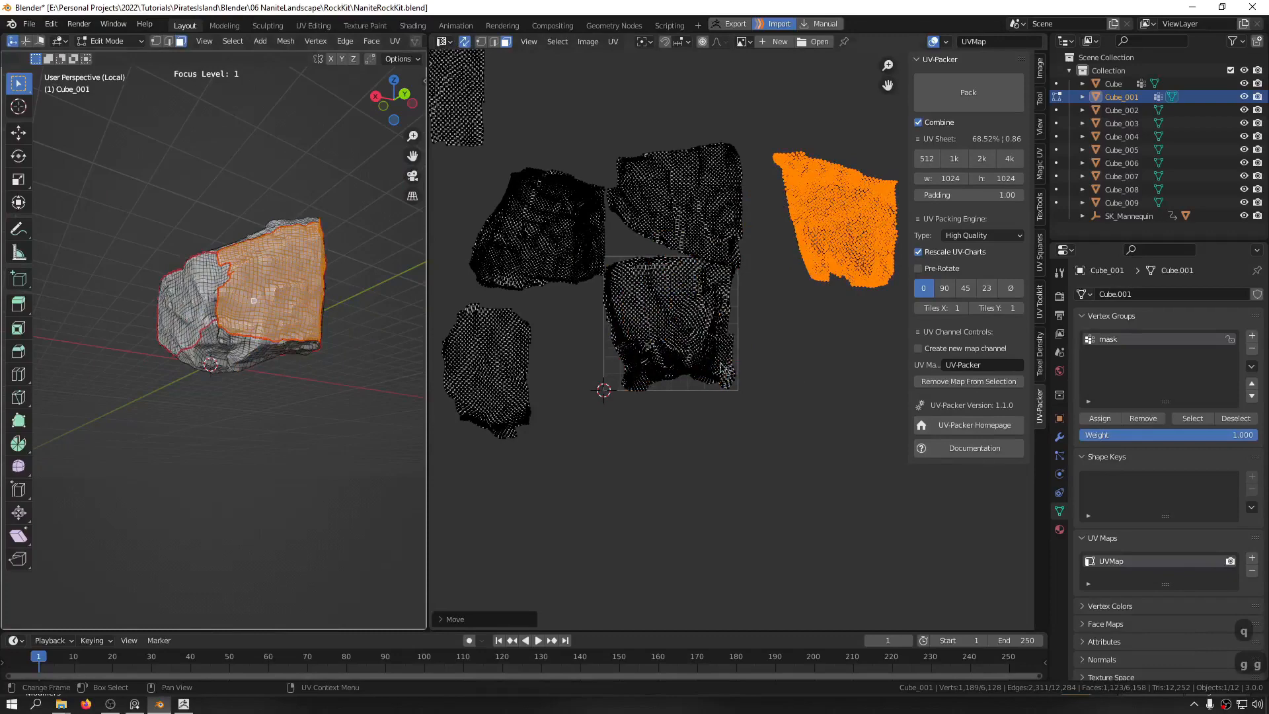
middle_drag(725, 369, 744, 460)
click(1001, 96)
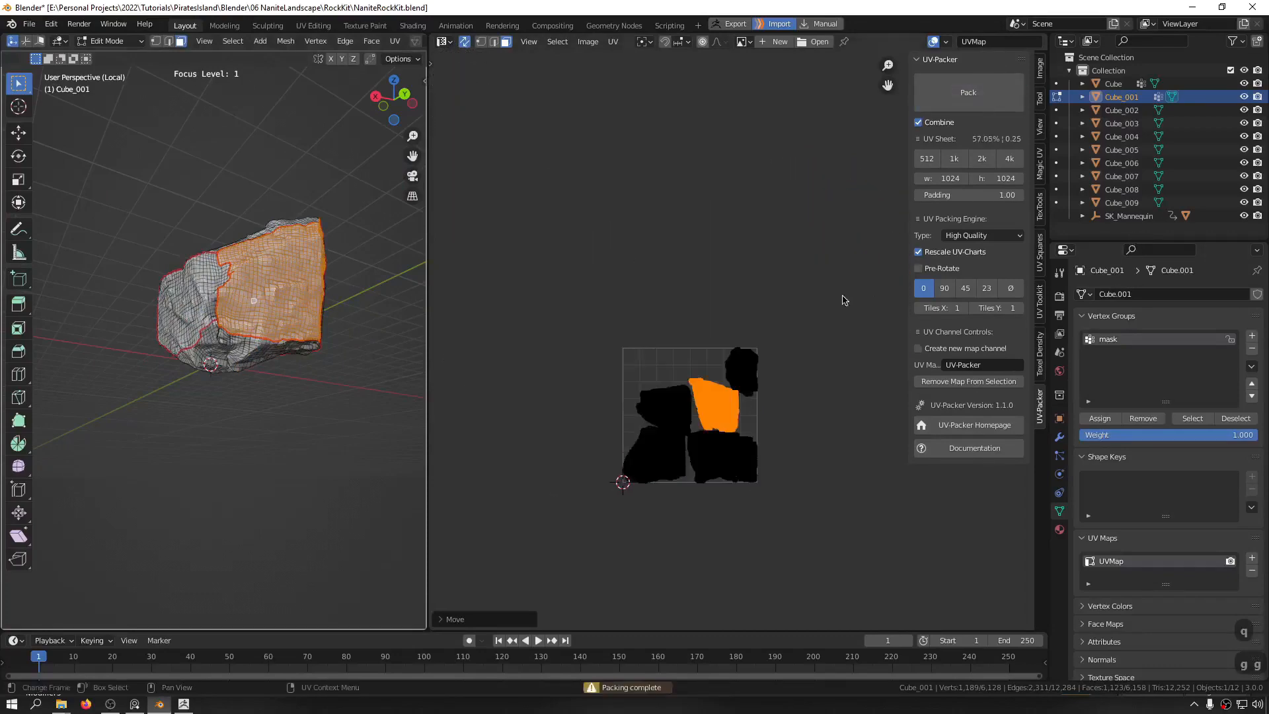
scroll(723, 374, up, 3)
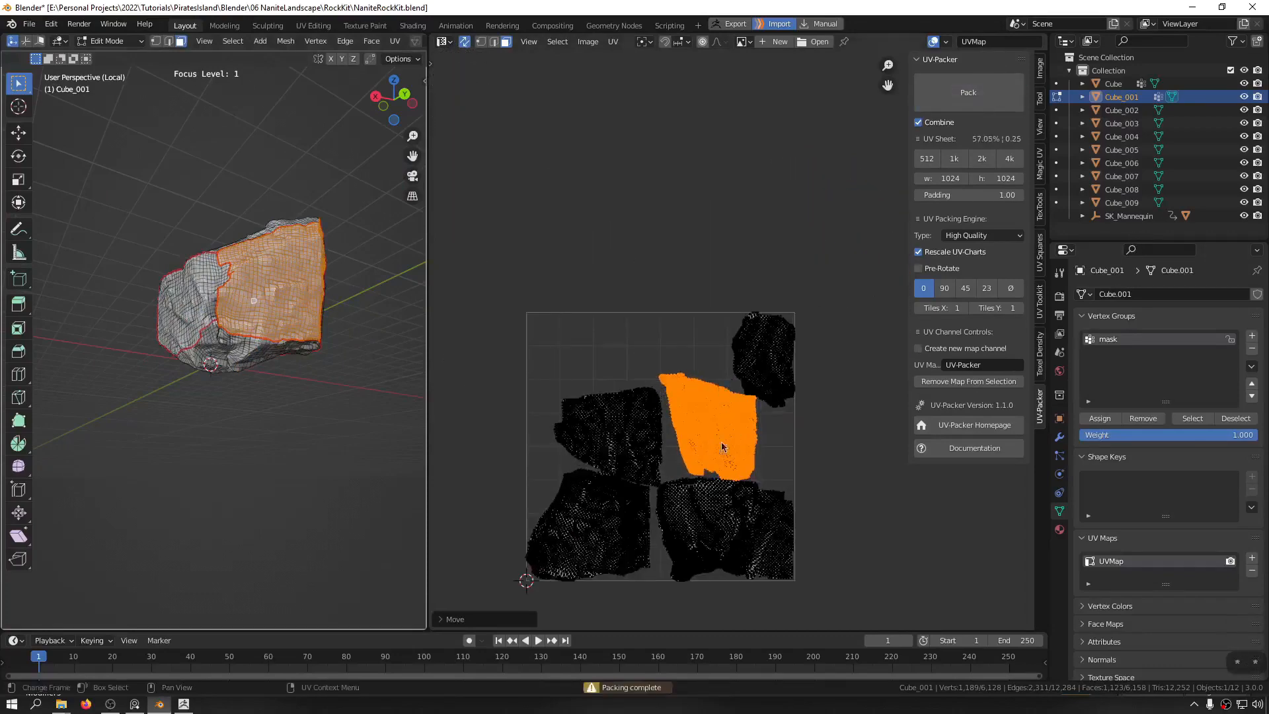
Step: Enable Pre-Rotate in UV-Packer and repack the rock's UV islands
middle_drag(240, 287, 292, 281)
key(Tab)
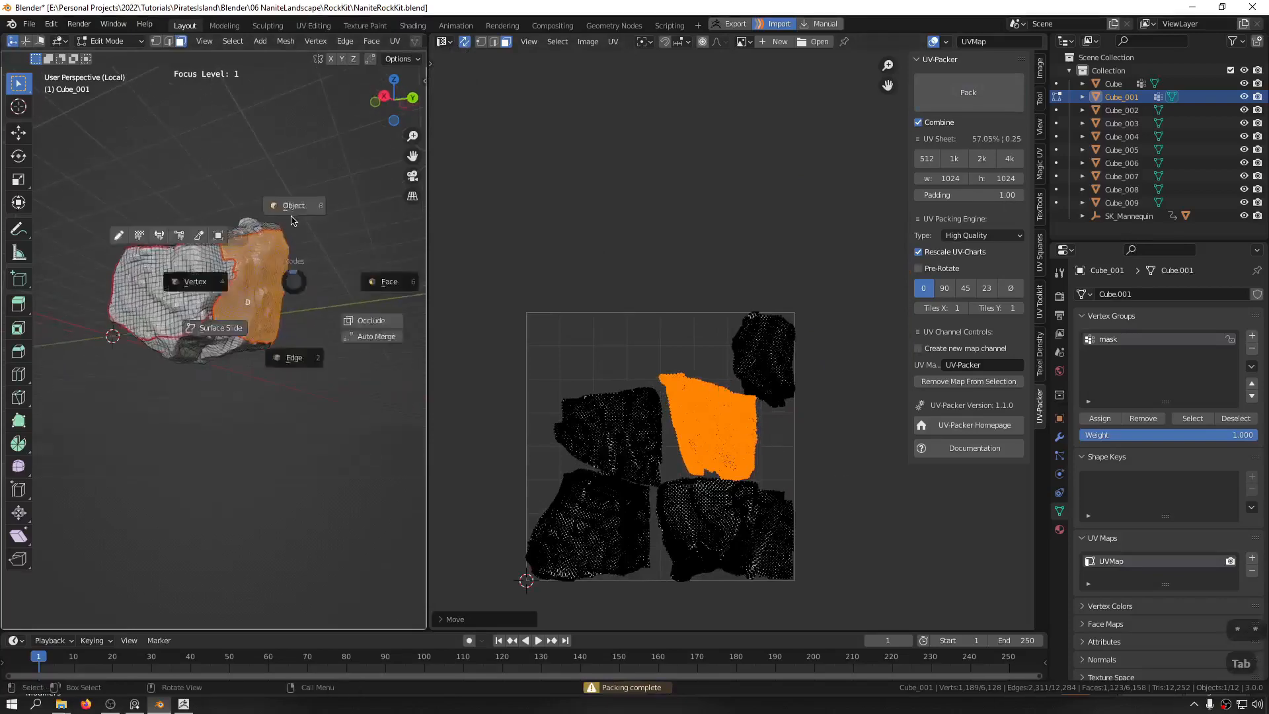
click(293, 212)
middle_drag(190, 240, 258, 302)
key(2)
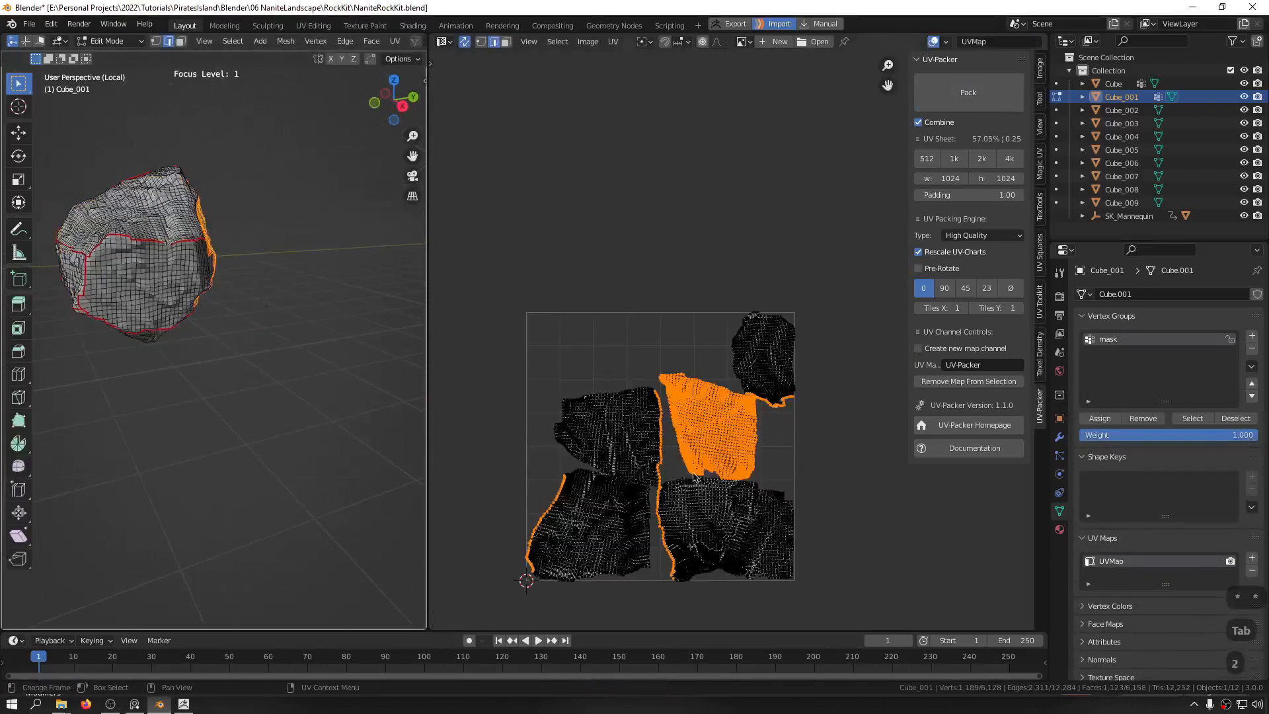
key(3)
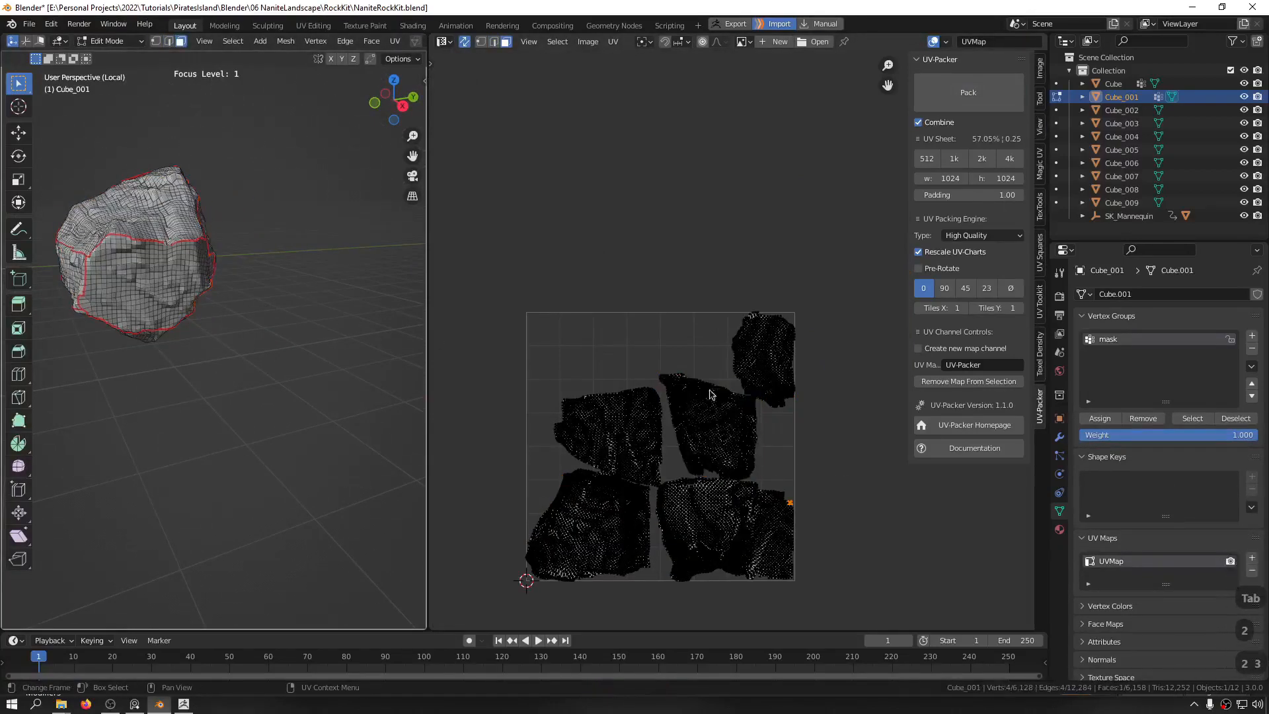
click(965, 94)
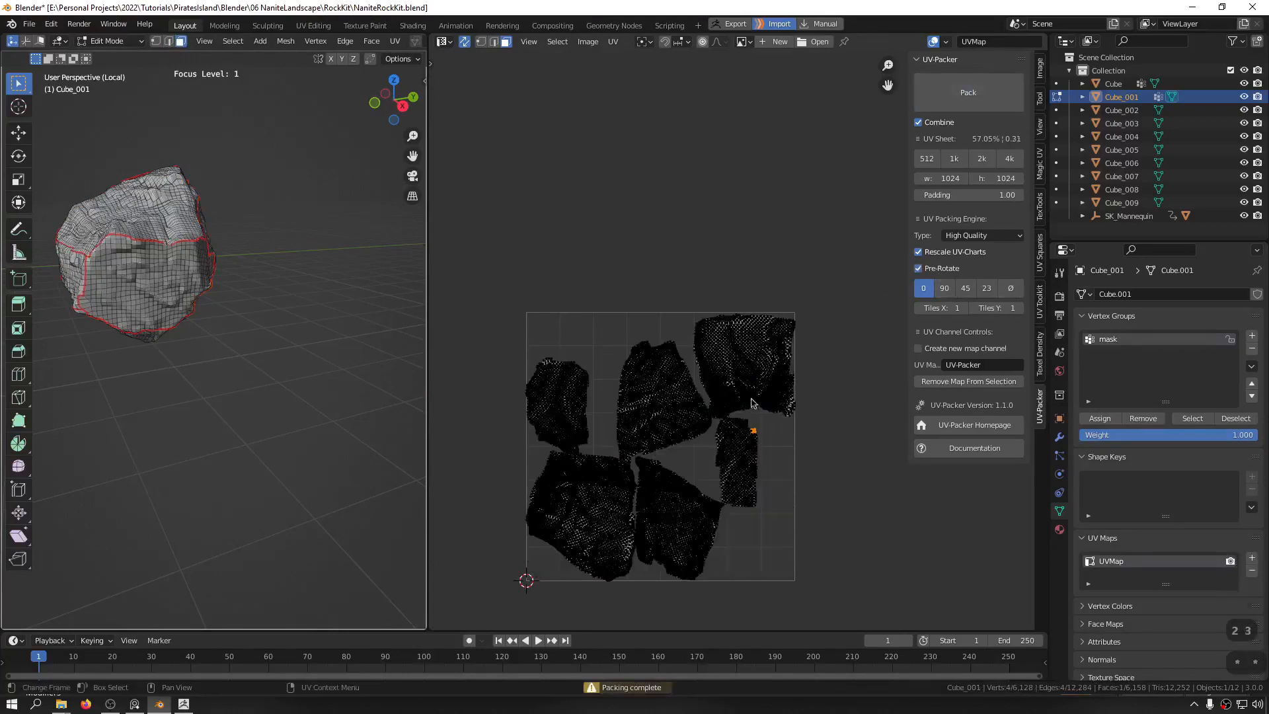
Step: Select all packed UV islands and scale them up to about twice their size, beyond the square
scroll(579, 515, down, 2)
scroll(589, 506, up, 2)
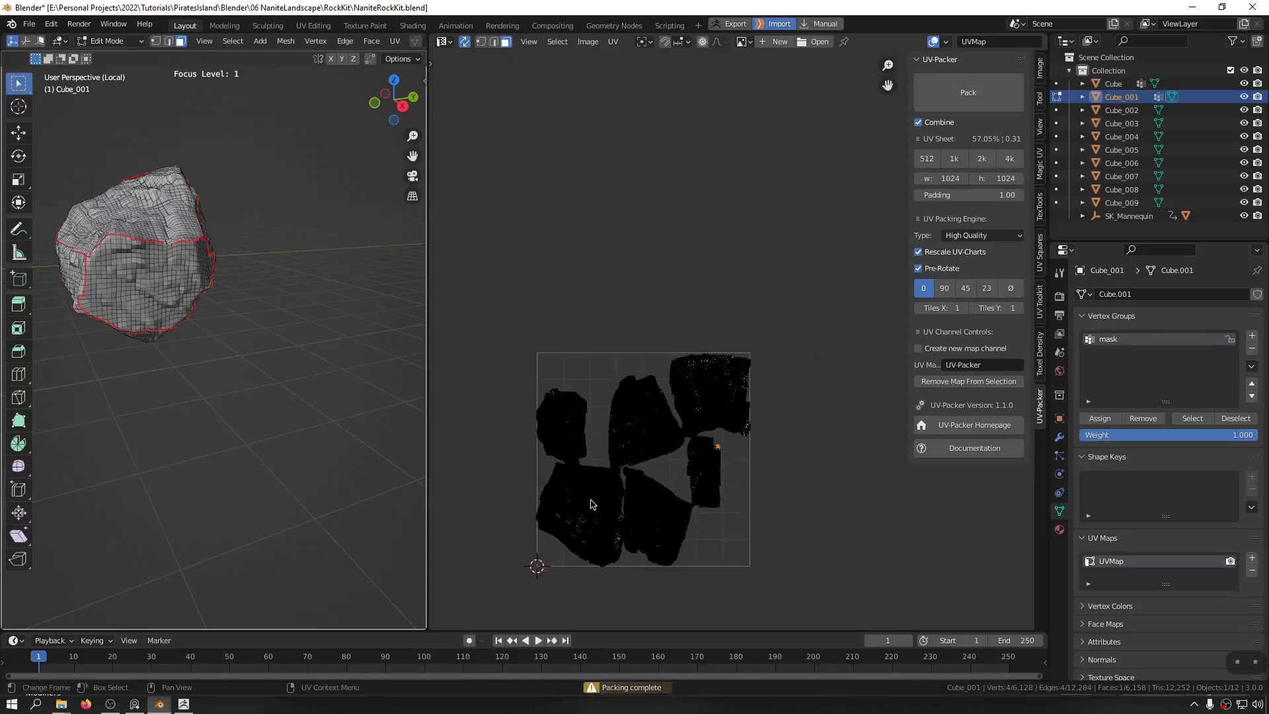
scroll(598, 504, up, 1)
scroll(600, 503, up, 1)
scroll(602, 501, down, 3)
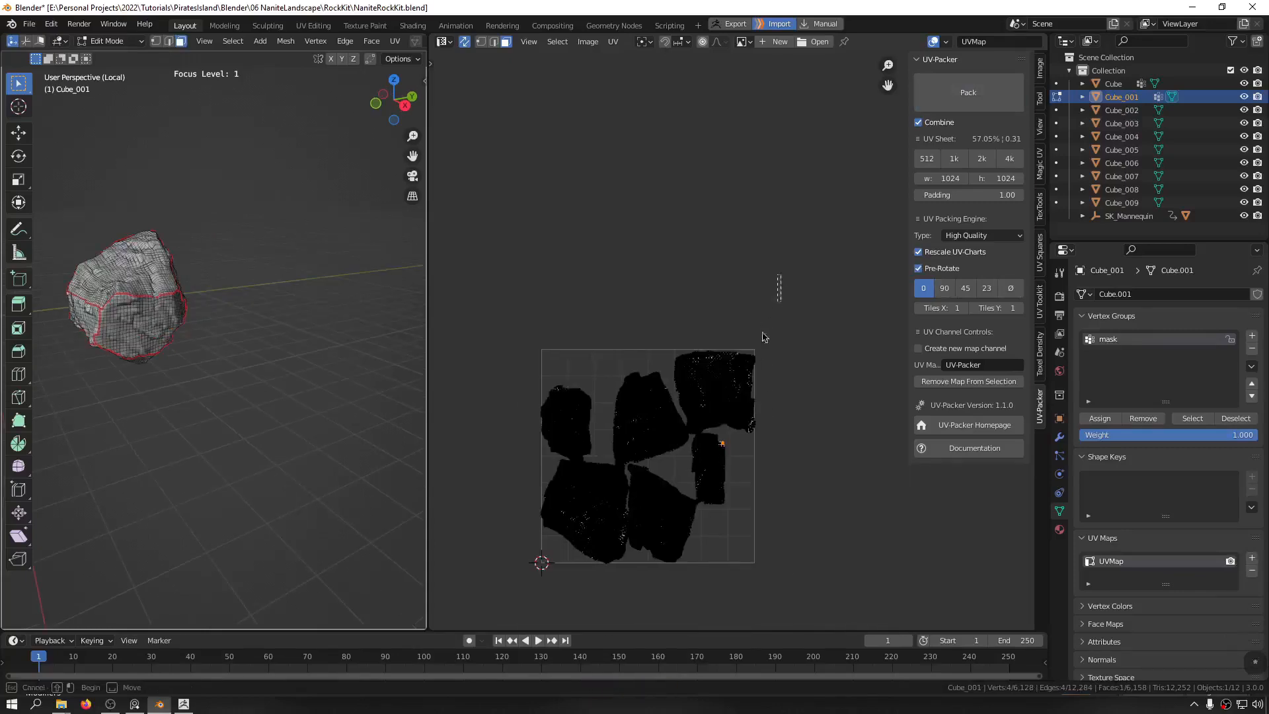
drag(762, 338, 492, 604)
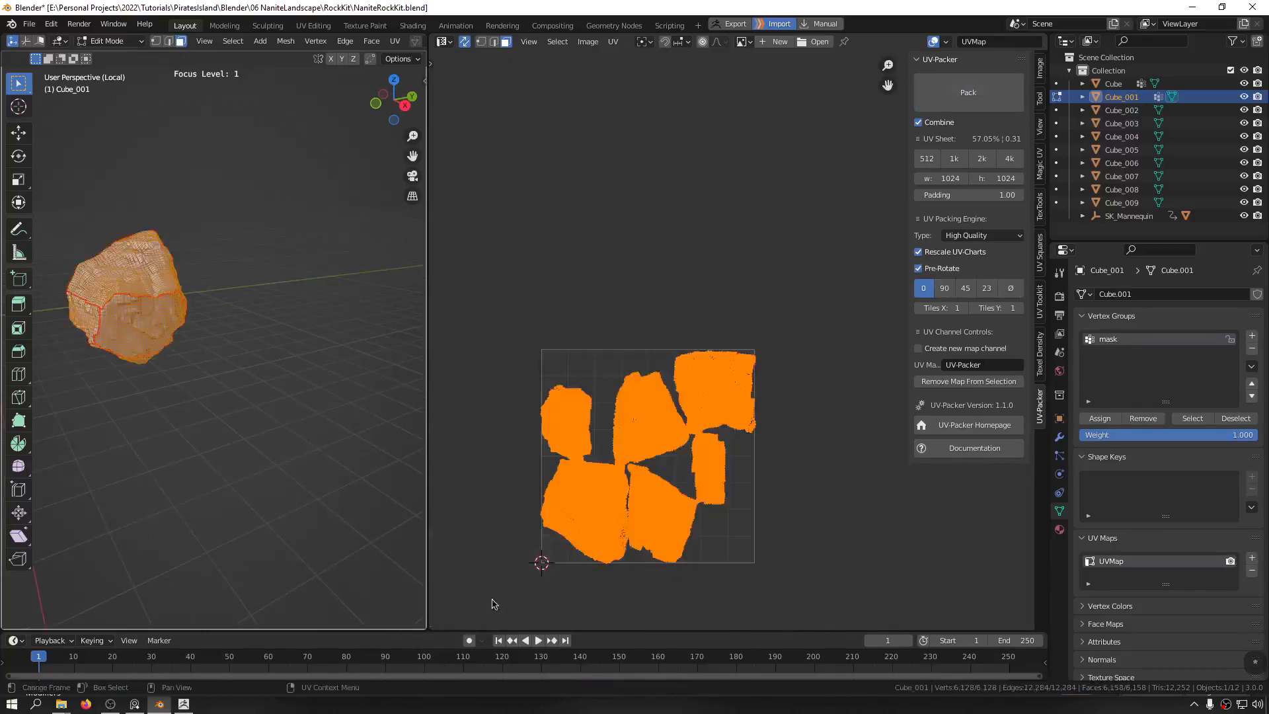
key(s)
click(762, 363)
right_click(762, 363)
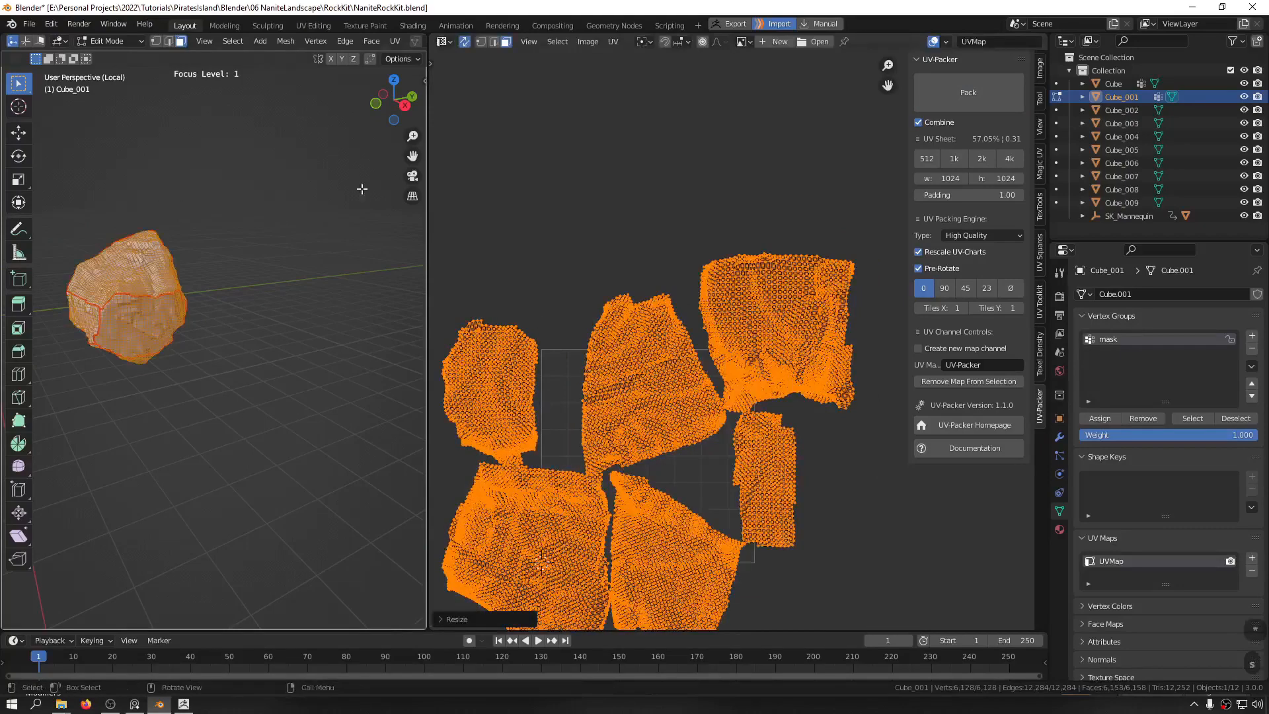
Step: Undo the oversized scaling, scale the UV islands slightly beyond the square, and repack them with Rescale UV-Charts turned off
key(ctrl+z)
key(s)
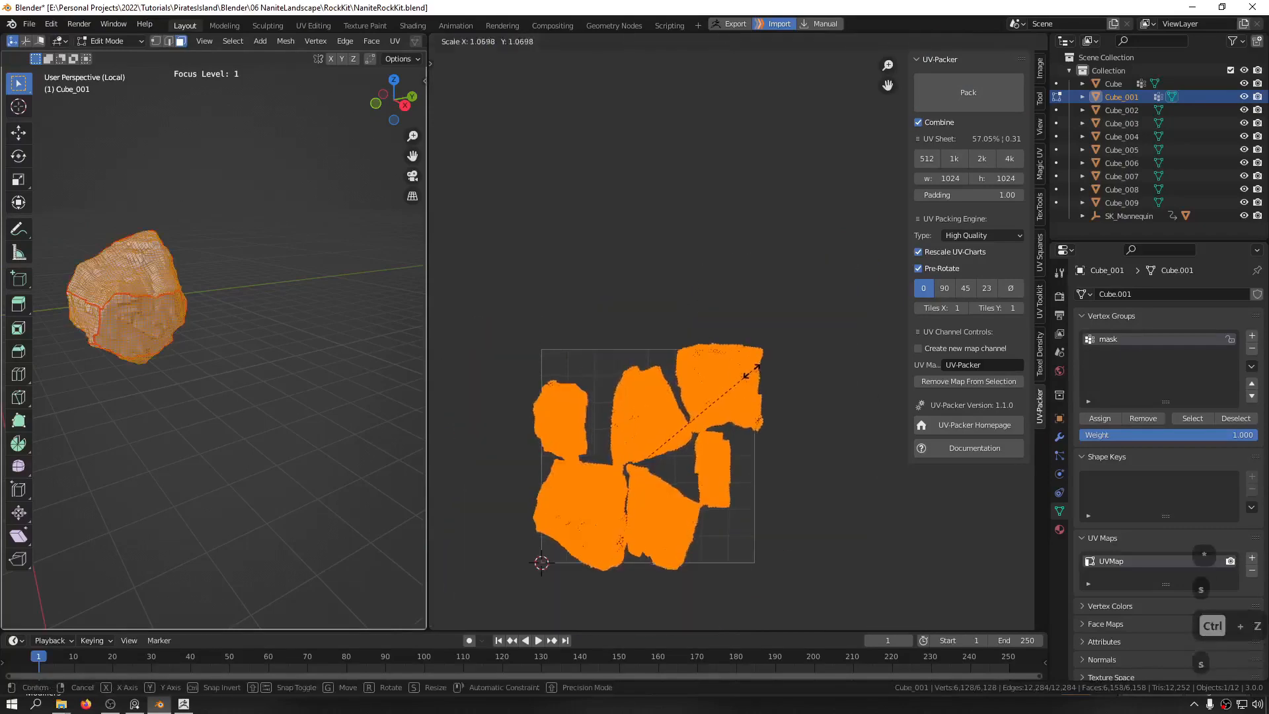
click(756, 365)
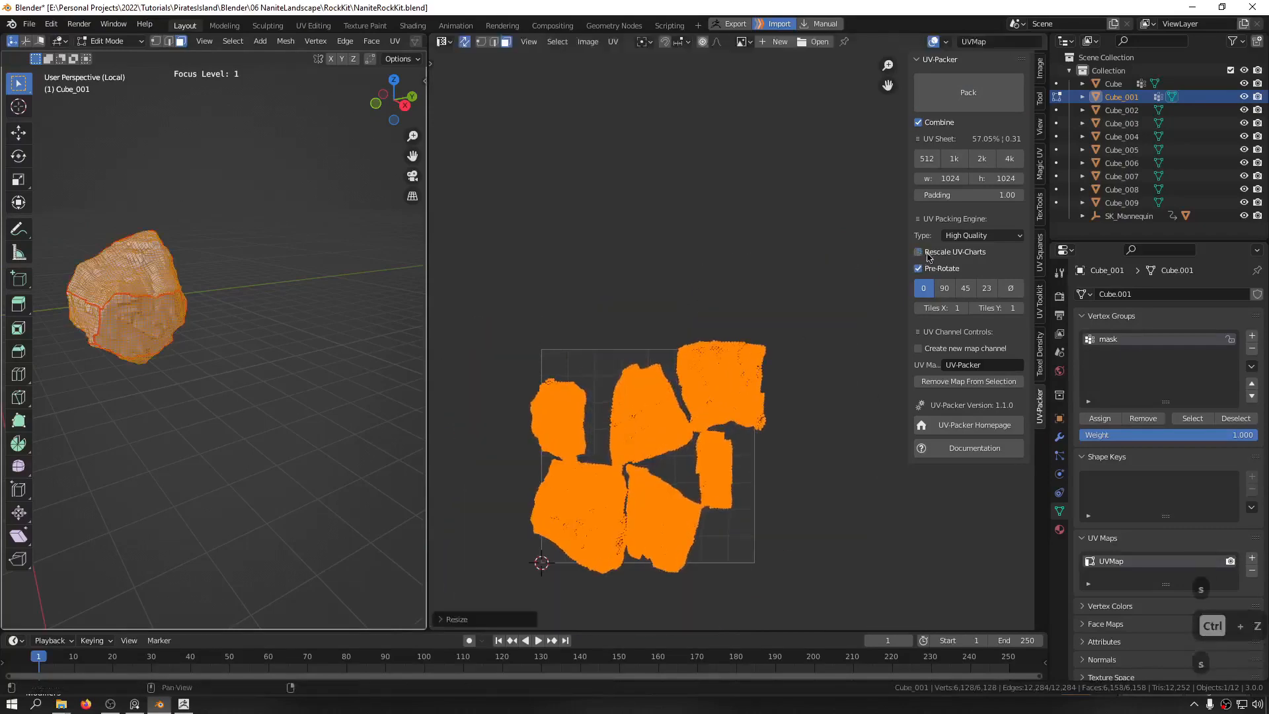
click(959, 105)
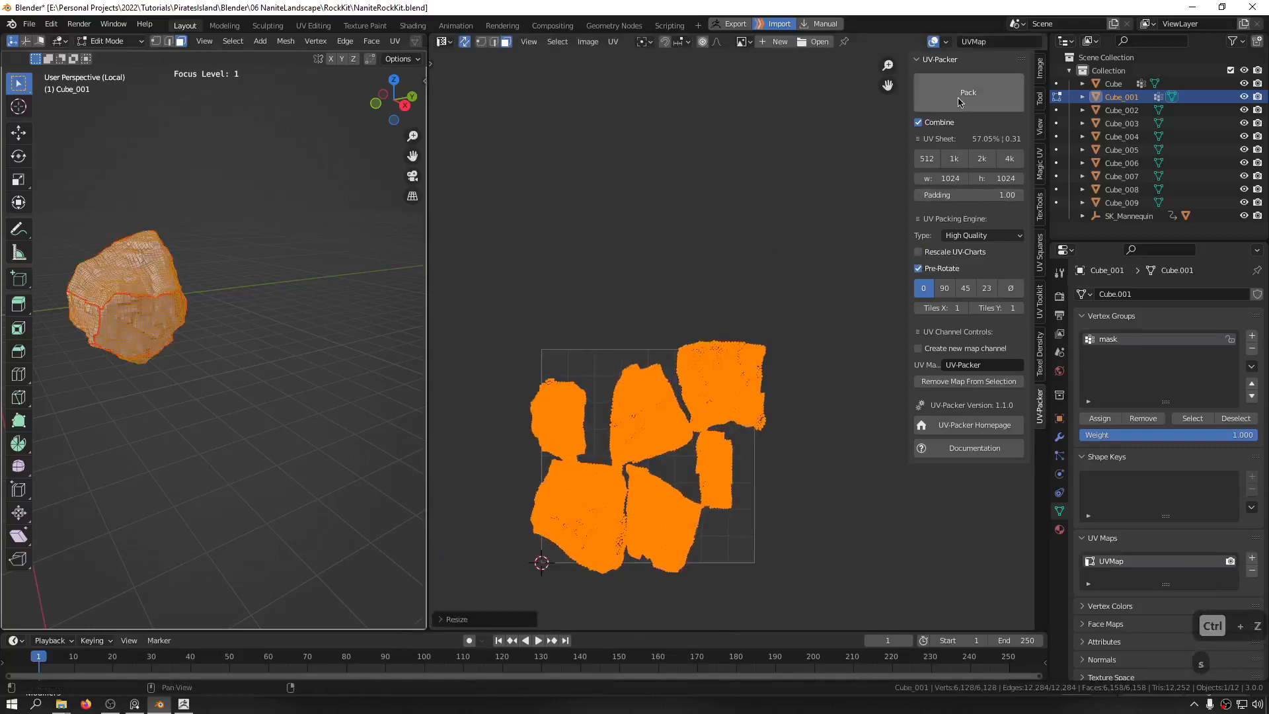
scroll(702, 372, up, 8)
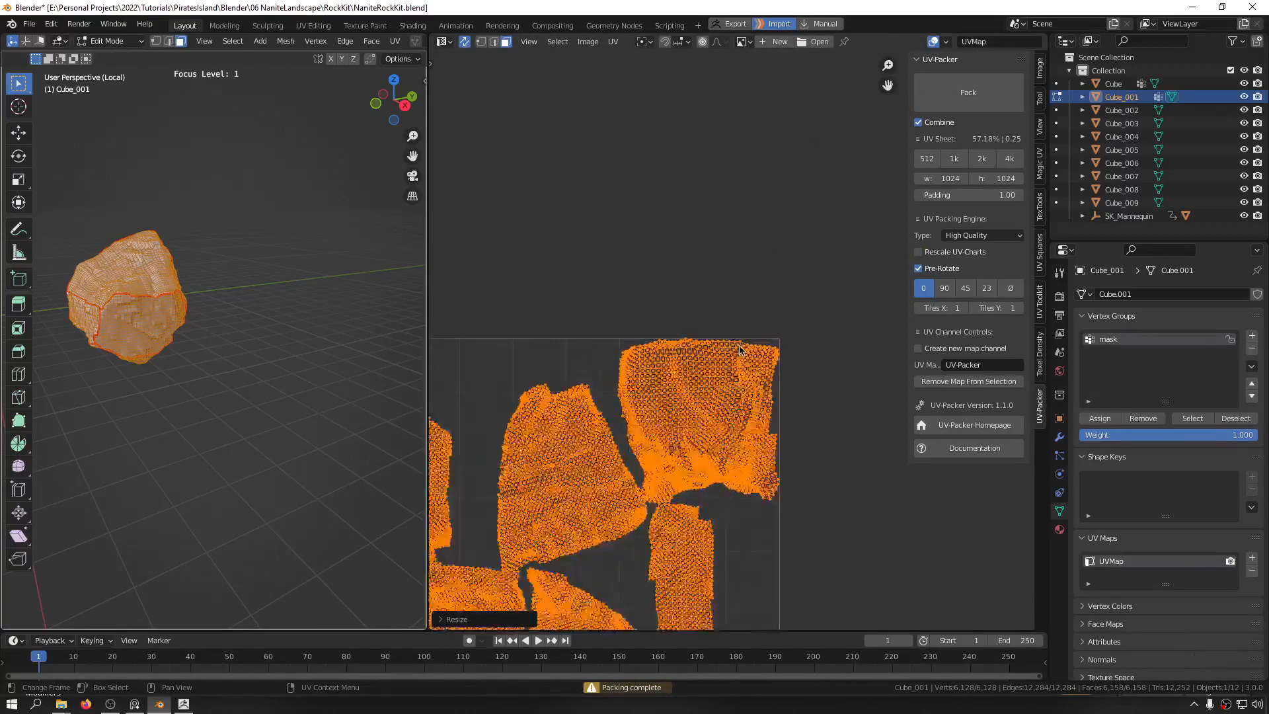
scroll(666, 425, down, 7)
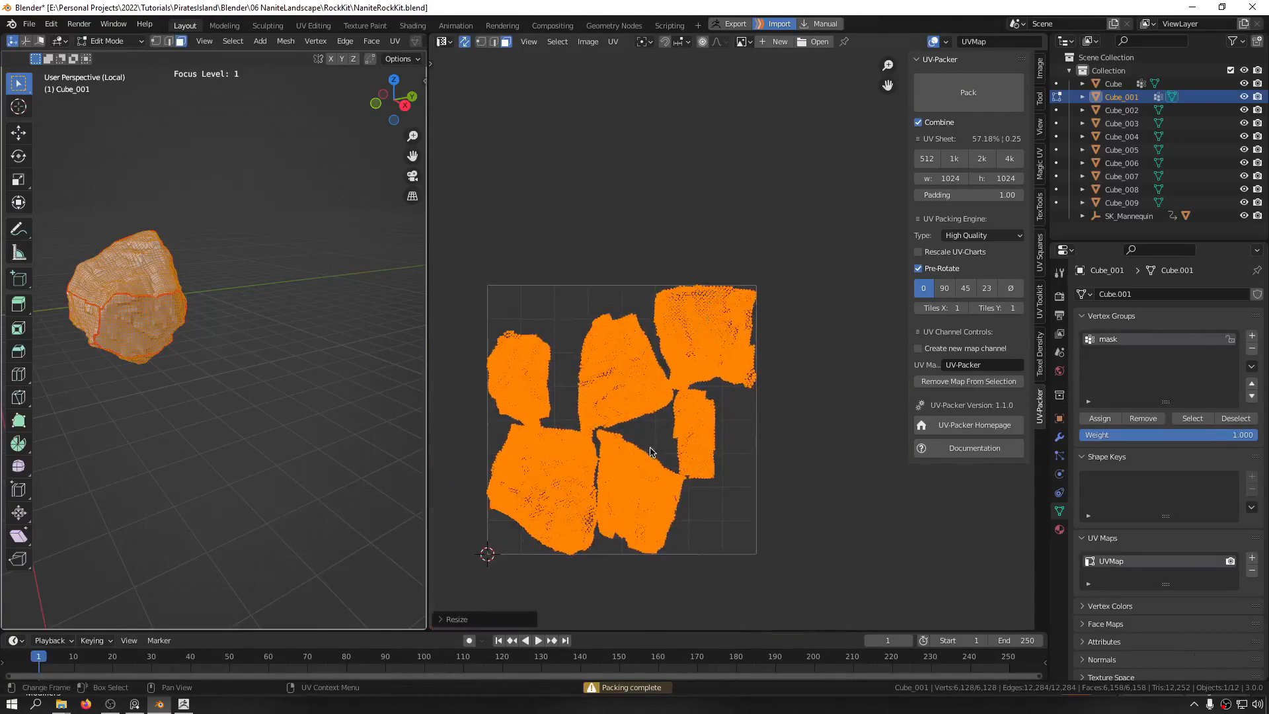
Step: Scale all UV islands up by about 1.04 and repack them twice in UV-Packer
key(s)
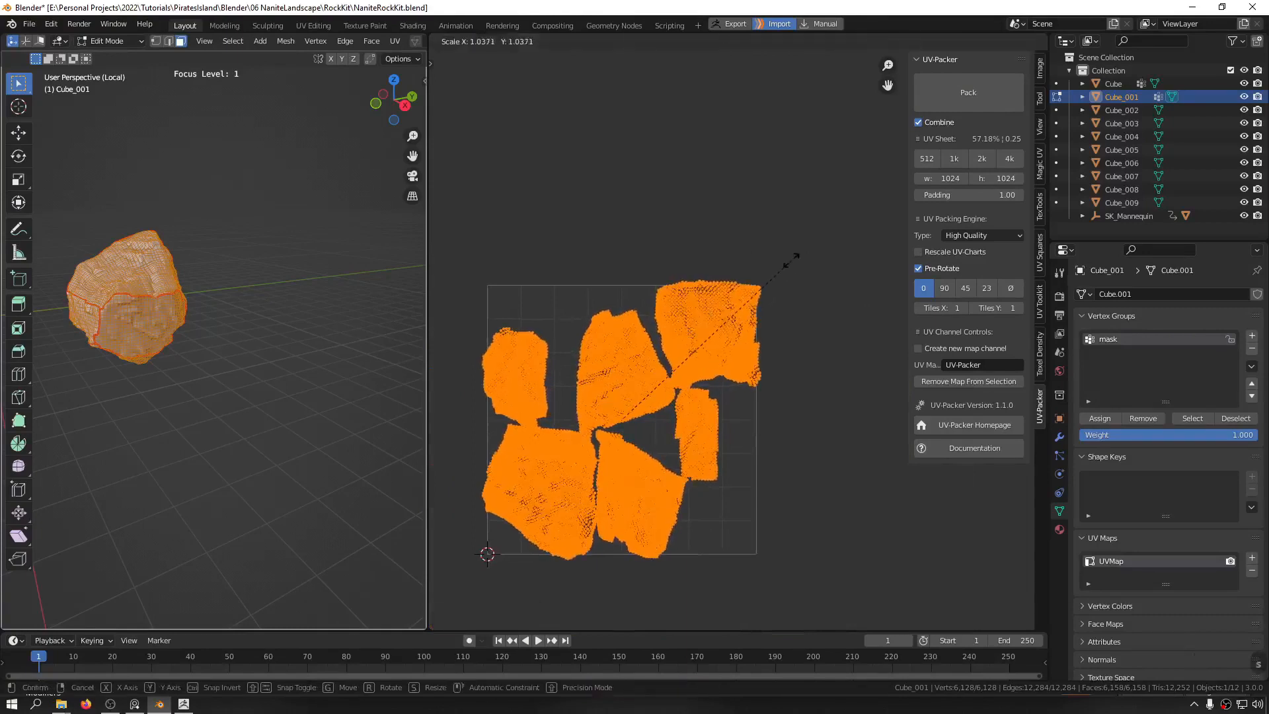
click(790, 263)
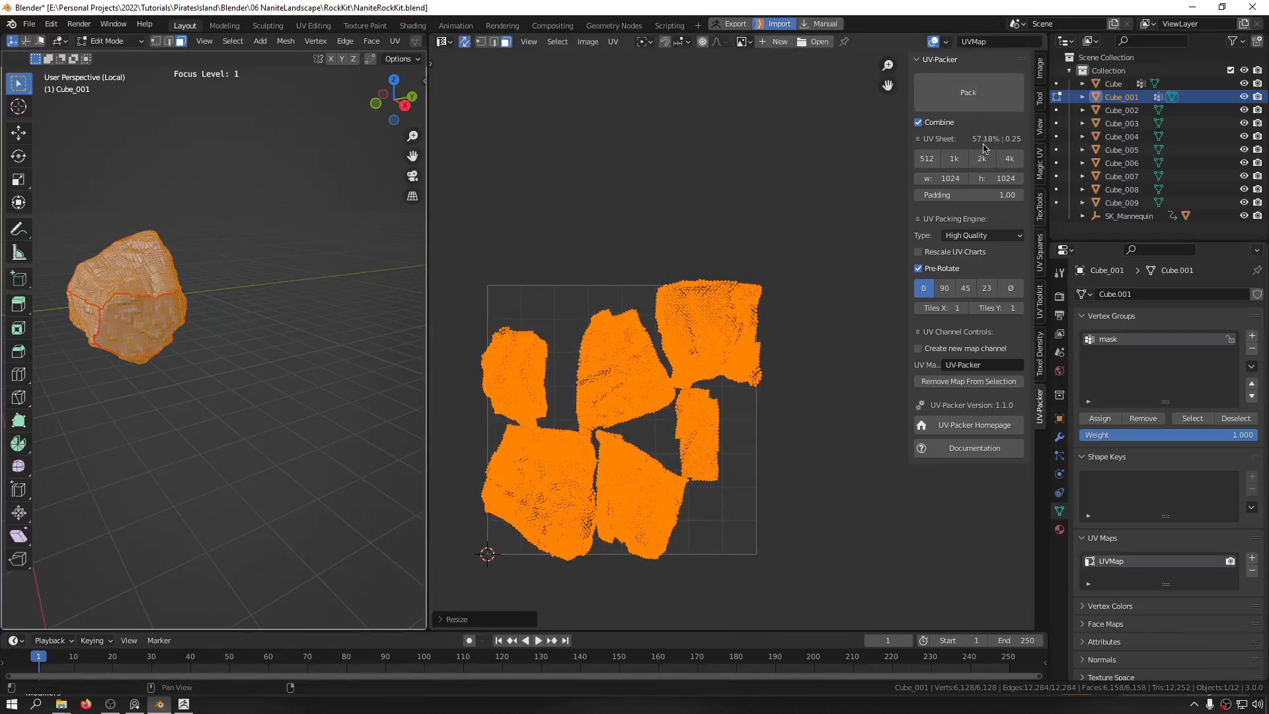
click(984, 98)
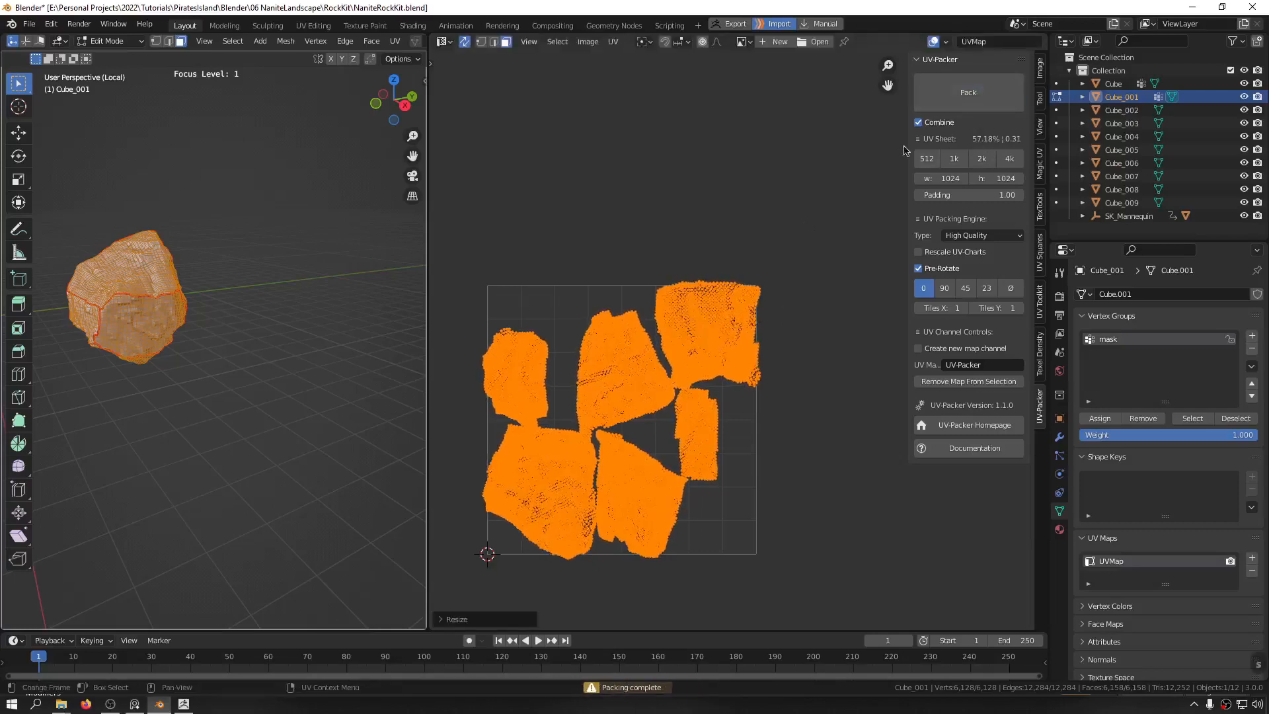
click(952, 100)
Step: Rotate all UV islands by -45 degrees and repack them into the square
key(r)
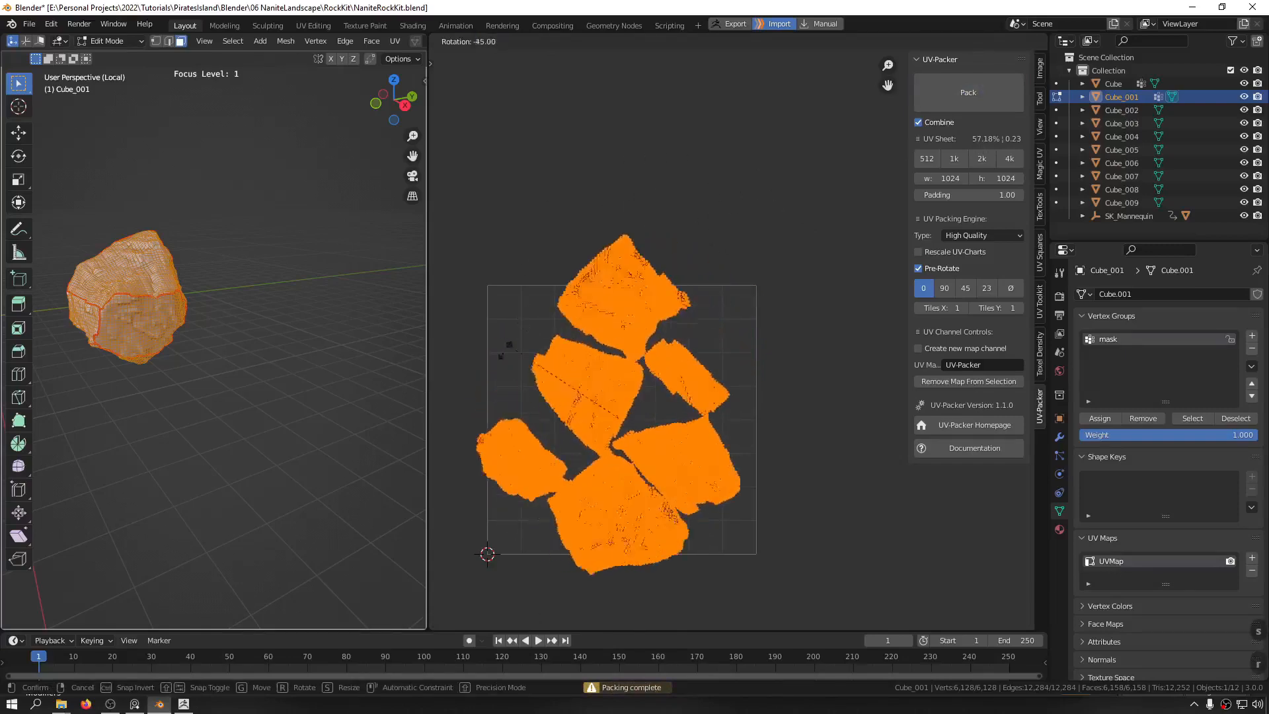
click(500, 344)
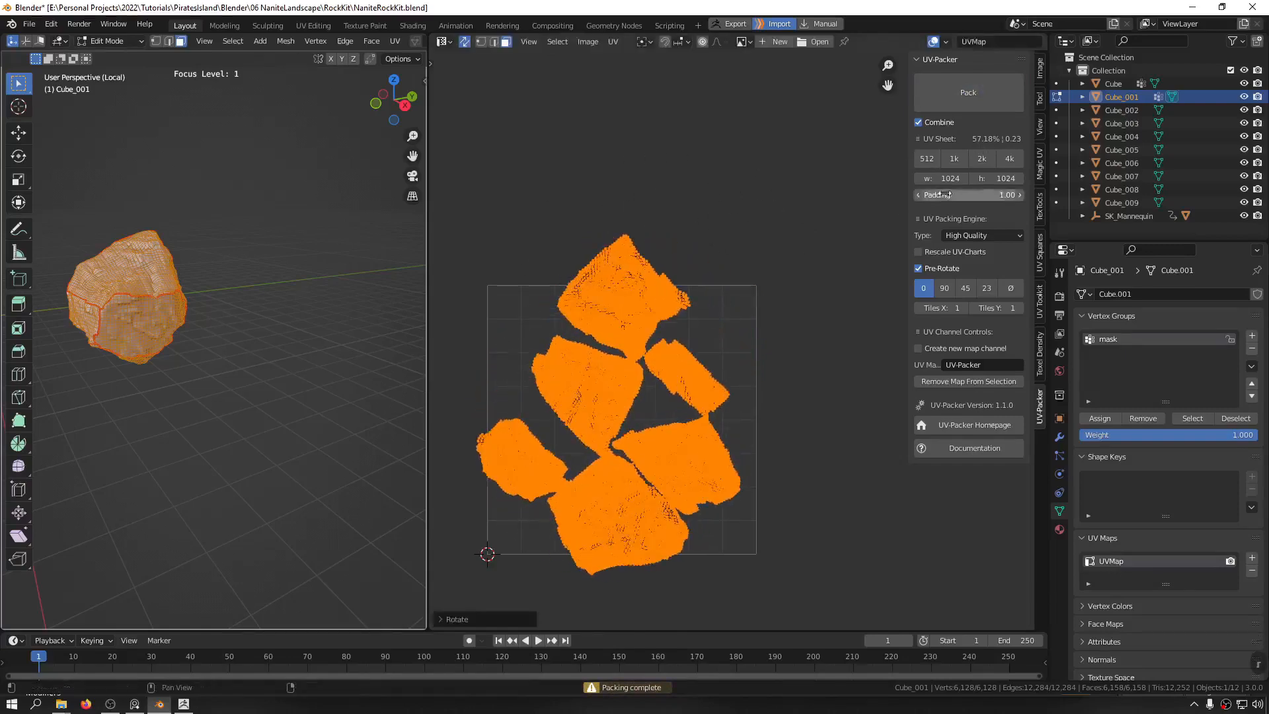
click(968, 93)
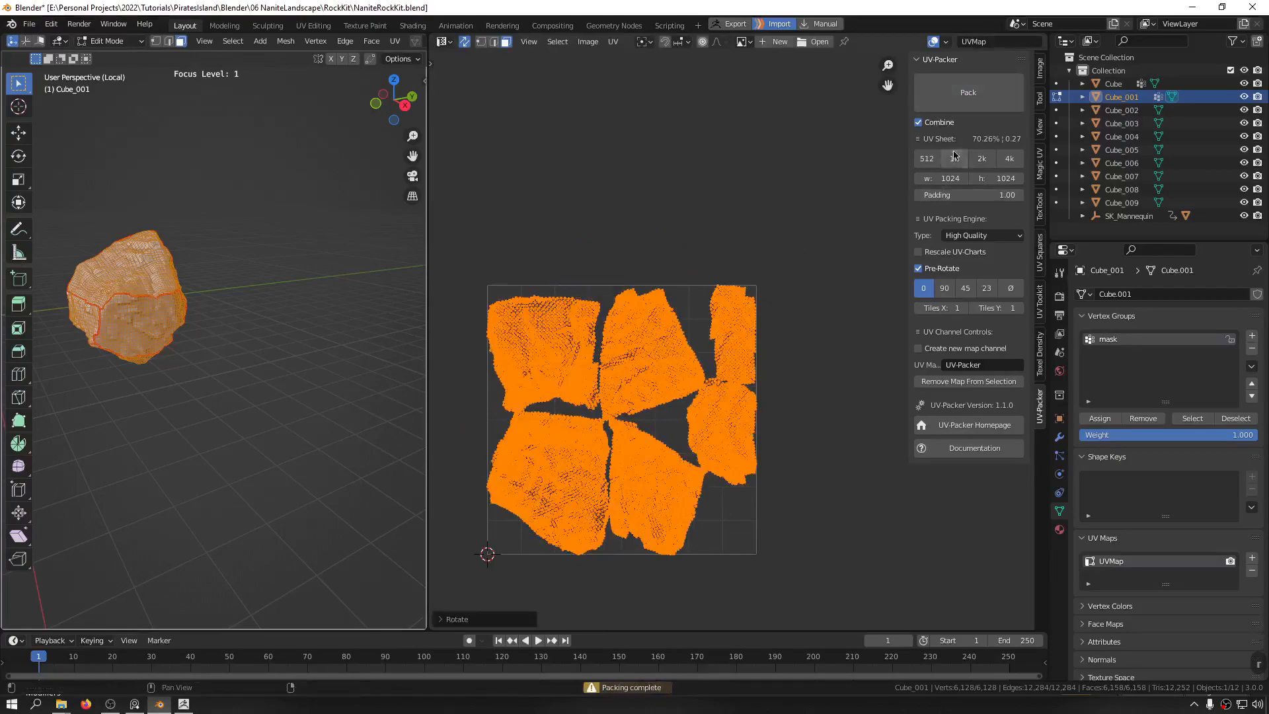
scroll(665, 371, up, 8)
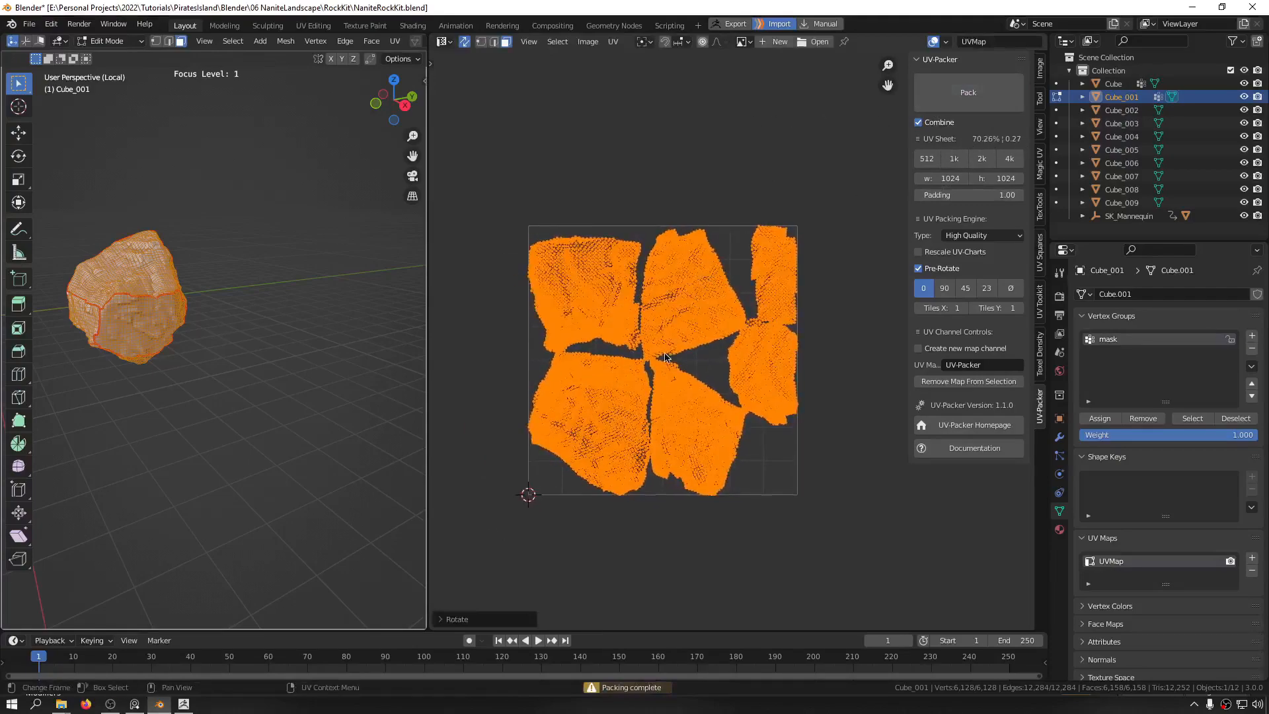
scroll(665, 372, down, 10)
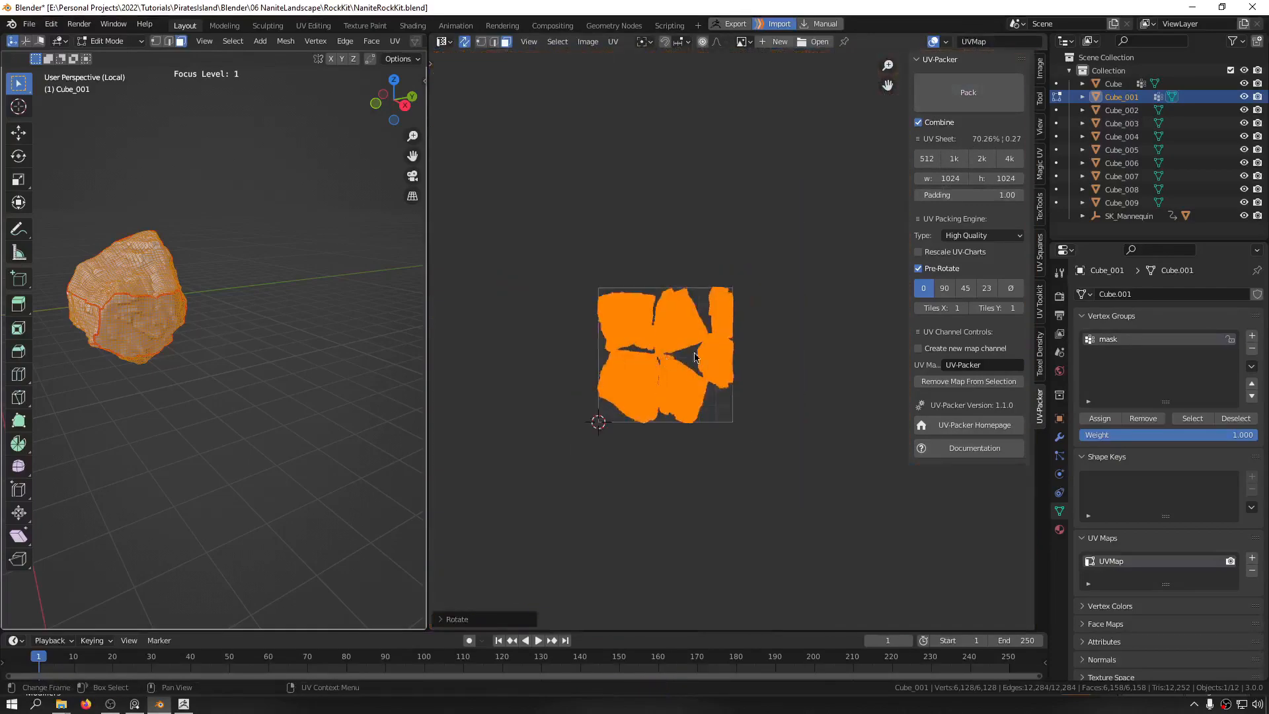
Step: Deselect the packed UVs, return the rock to Object Mode, and save the Blender file
click(796, 243)
scroll(677, 357, up, 8)
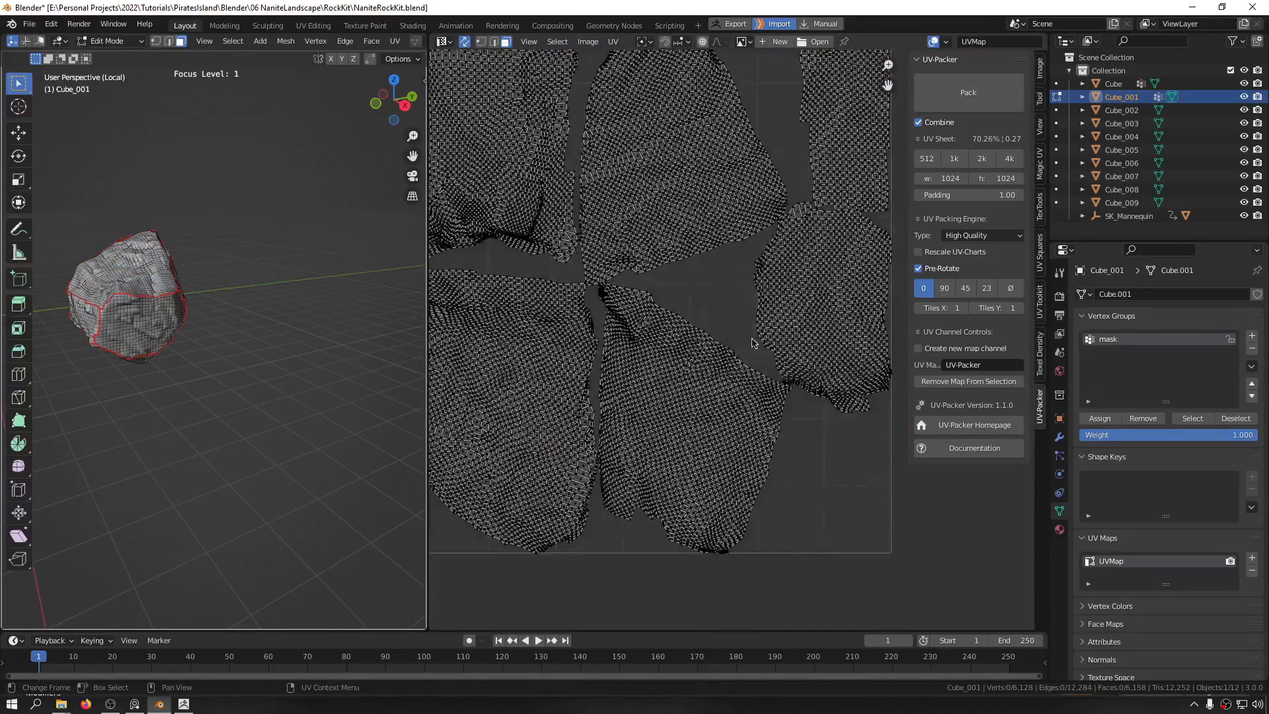
scroll(677, 356, down, 3)
key(Tab)
middle_drag(242, 270, 349, 259)
key(ctrl+s)
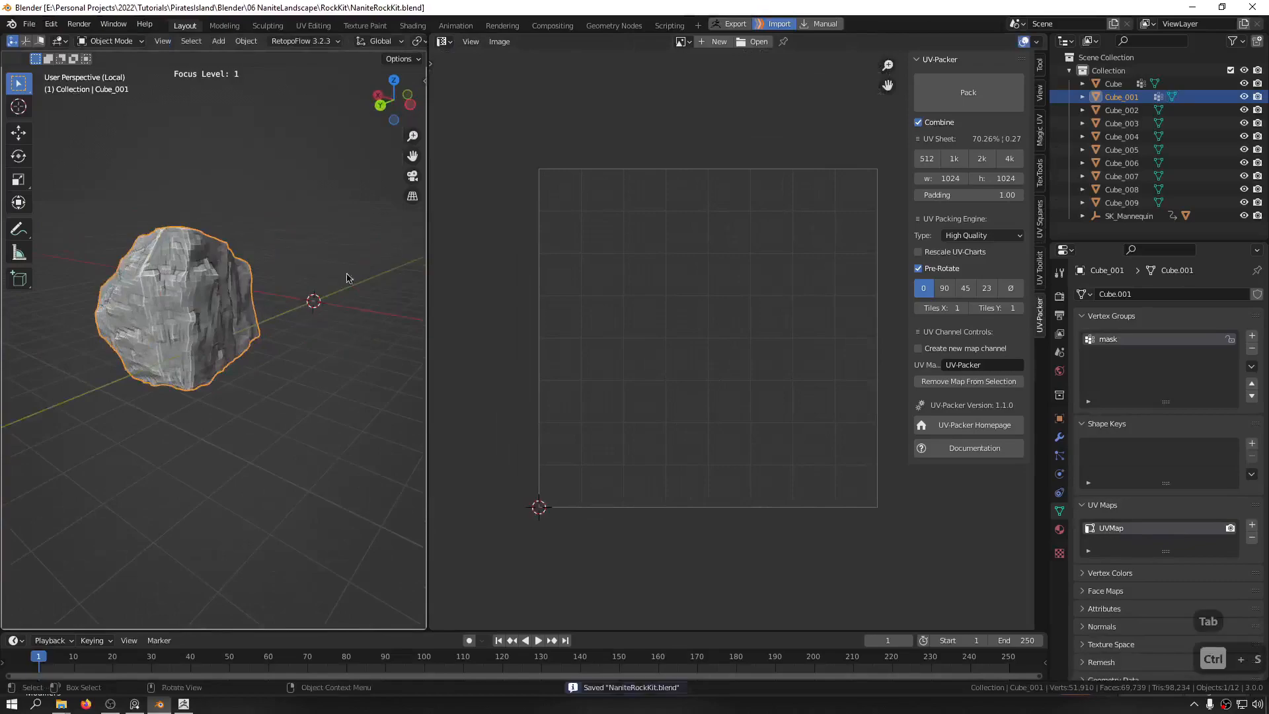
Step: Export the unwrapped Cube_001 rock from Blender to ZBrush and view the updated model there
click(733, 24)
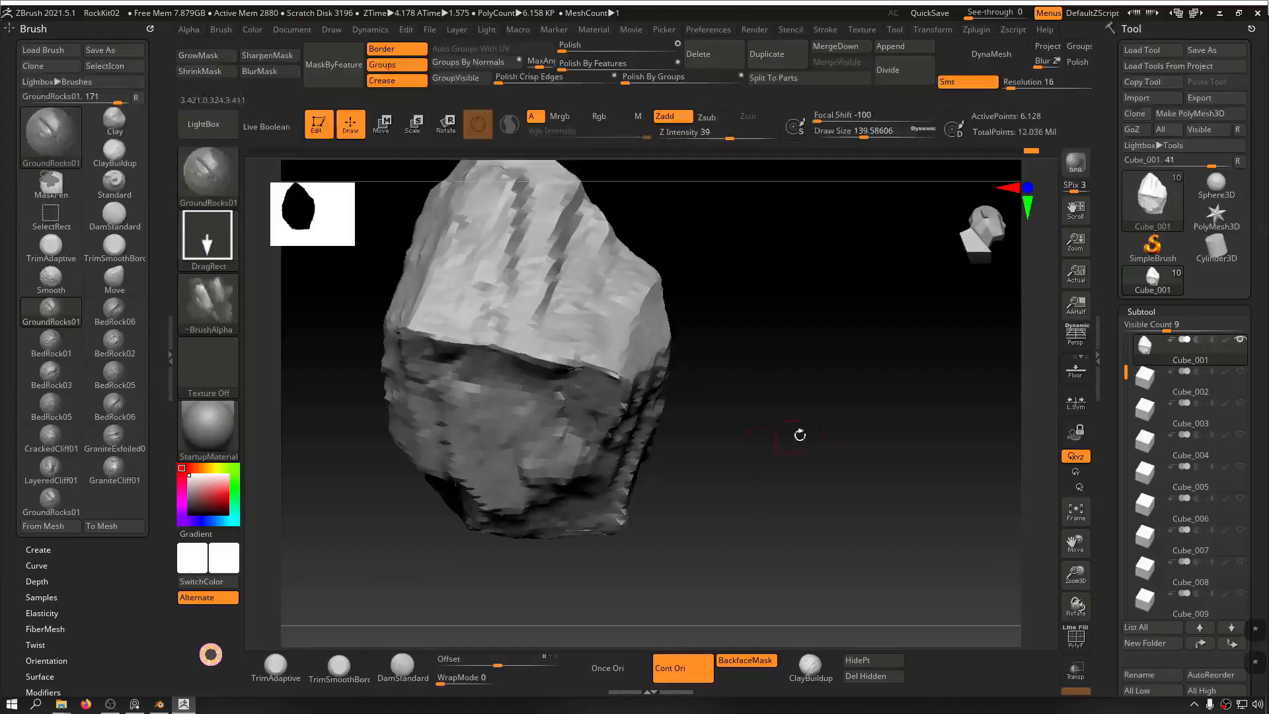
drag(739, 340, 779, 341)
key(ctrl)
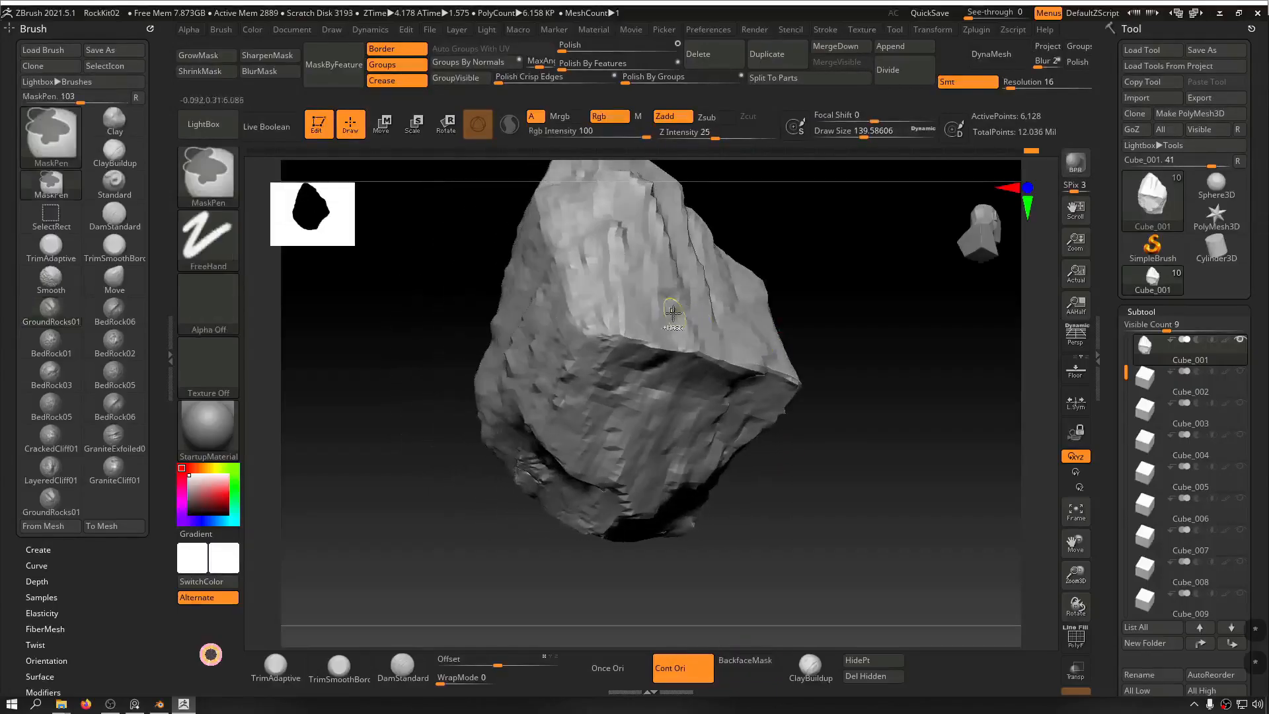
Step: Save the ZBrush project over the existing RockKit.zpr file
key(ctrl+s)
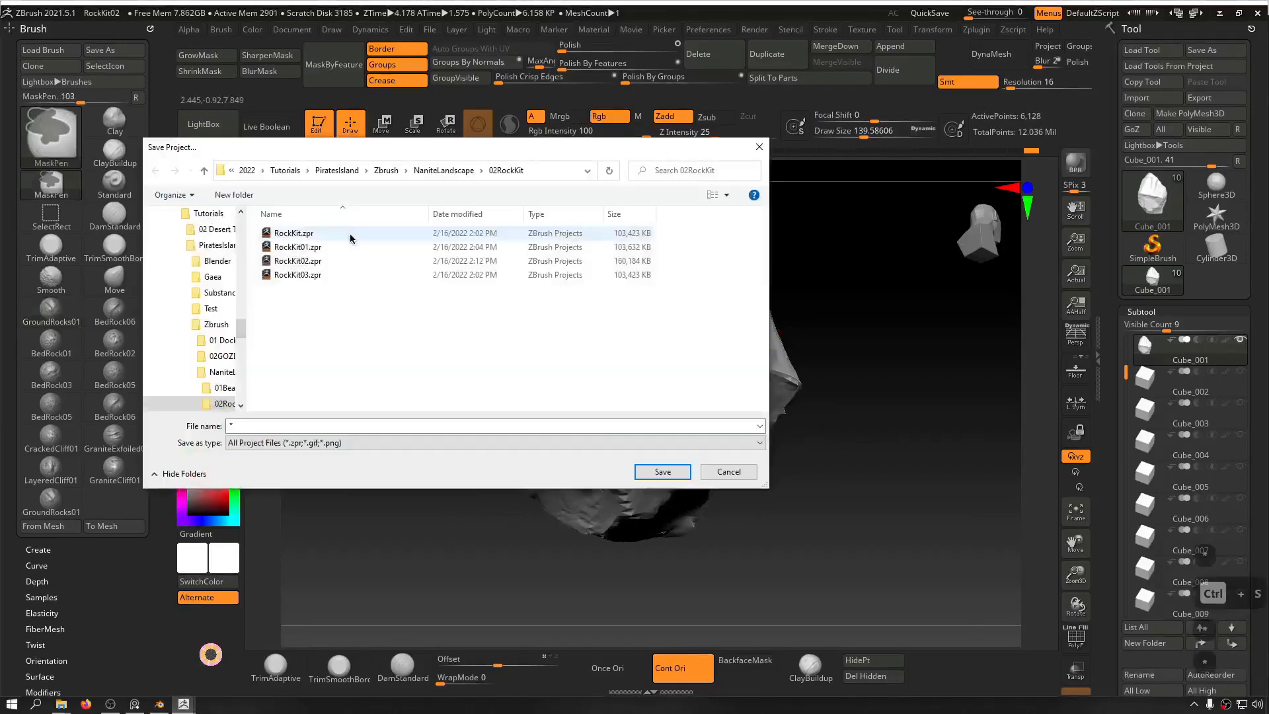
click(662, 471)
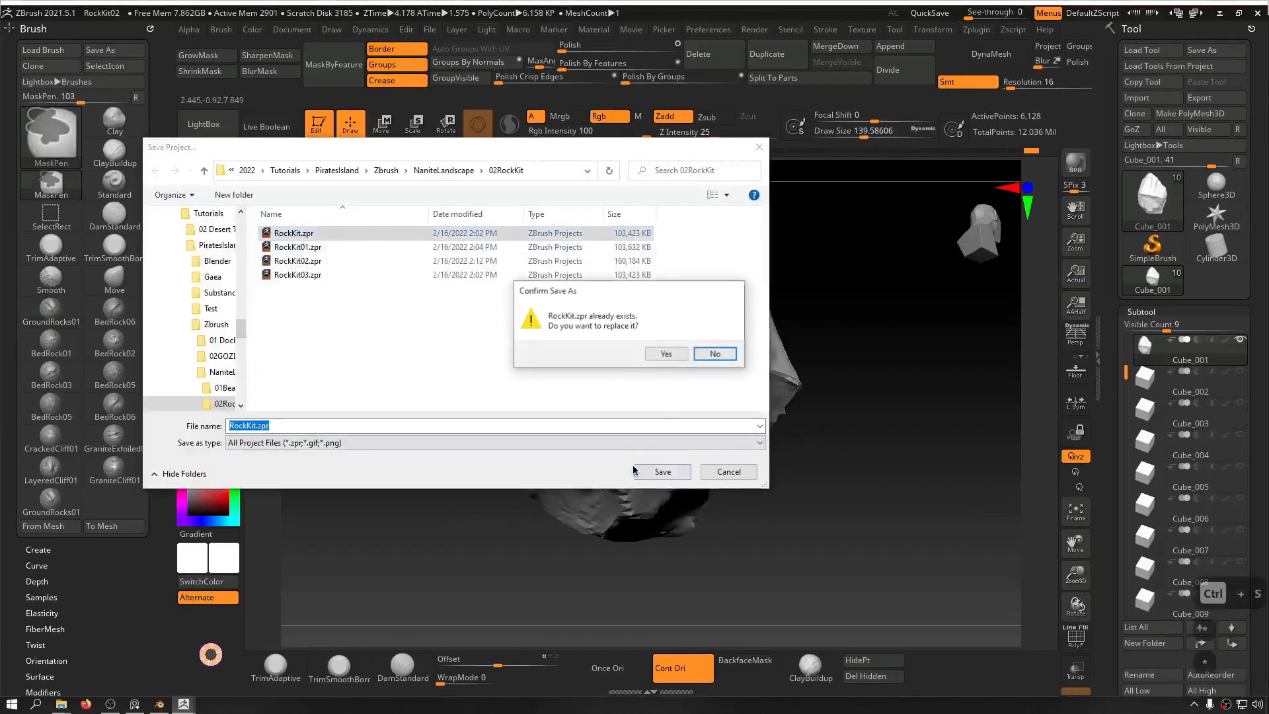
click(663, 355)
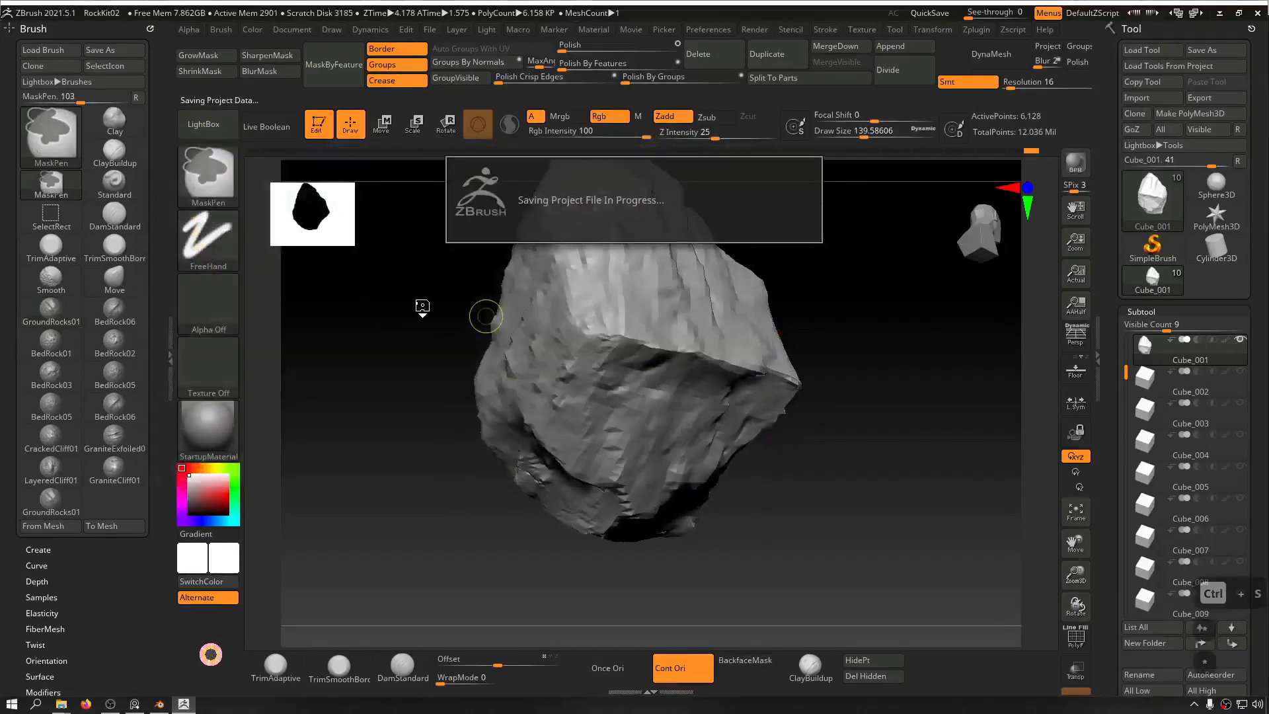
drag(888, 402, 878, 416)
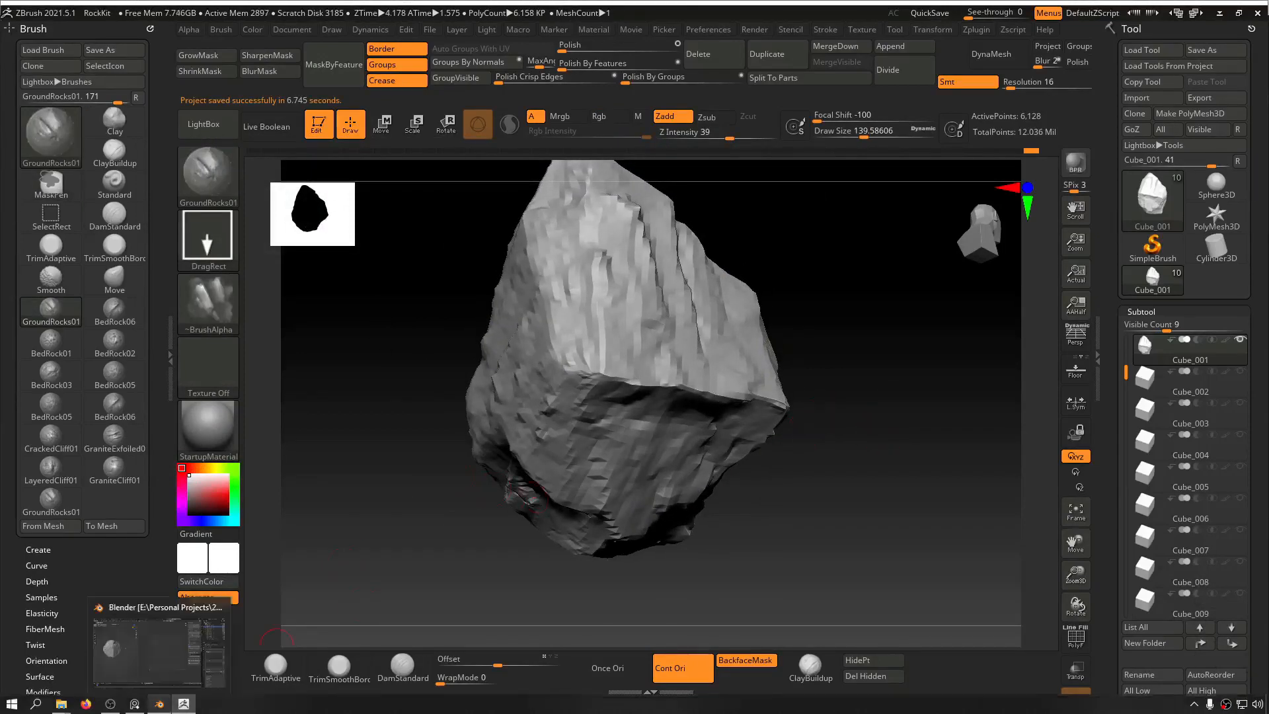
Step: Switch to Blender to view the exported rock from another side and return to ZBrush
click(160, 703)
middle_drag(268, 403, 393, 395)
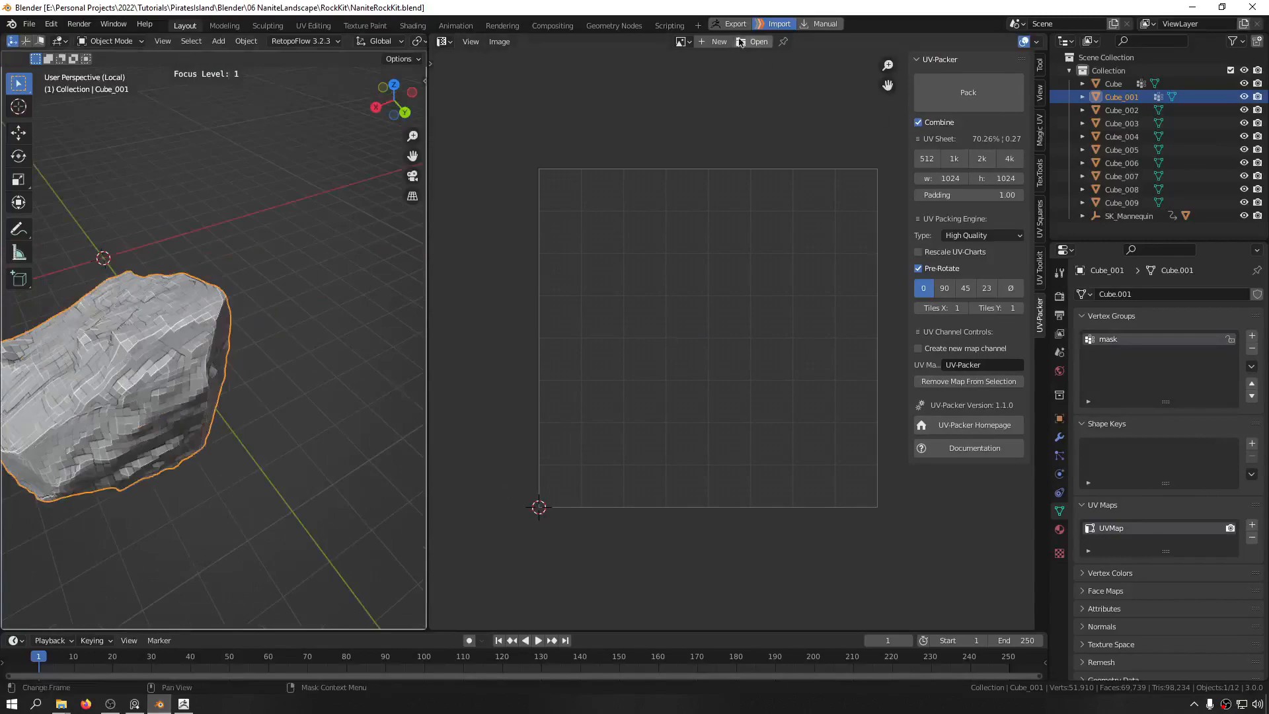
click(190, 704)
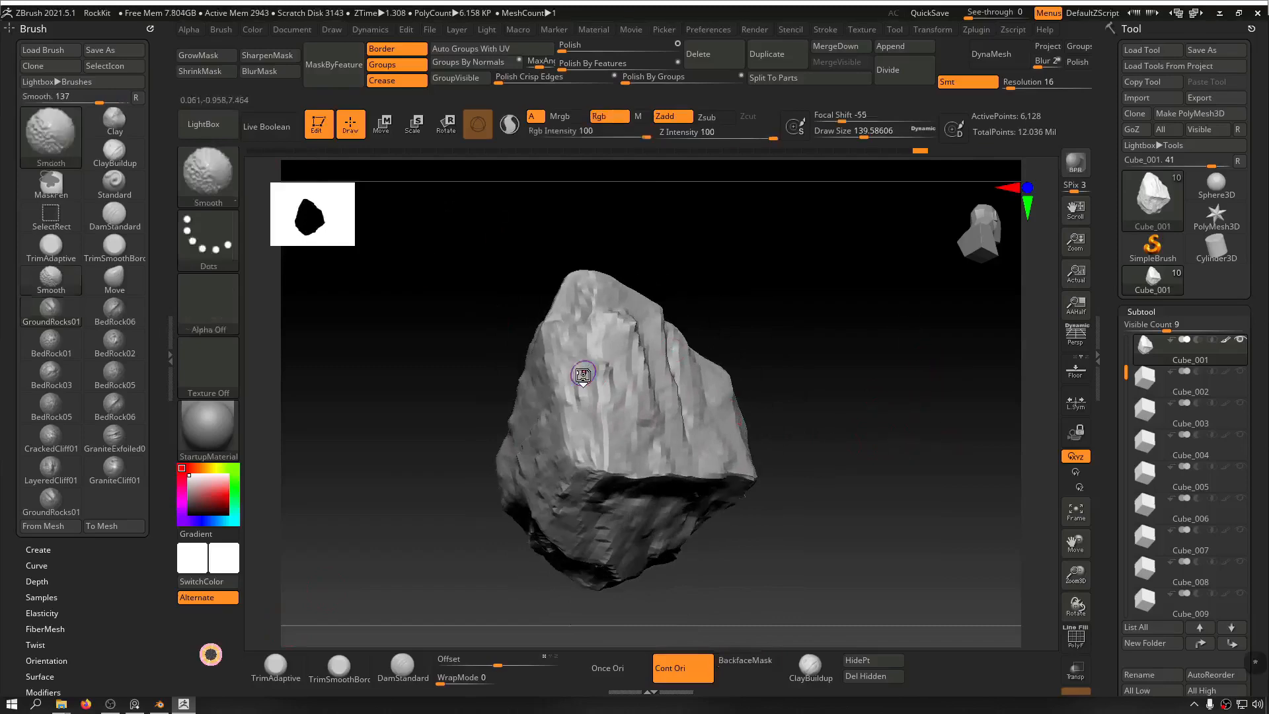
Step: Turn on the polyframe display for Cube_001 and generate its polygroups with Auto Groups With UV
key(shift+f)
drag(795, 351, 937, 321)
click(473, 50)
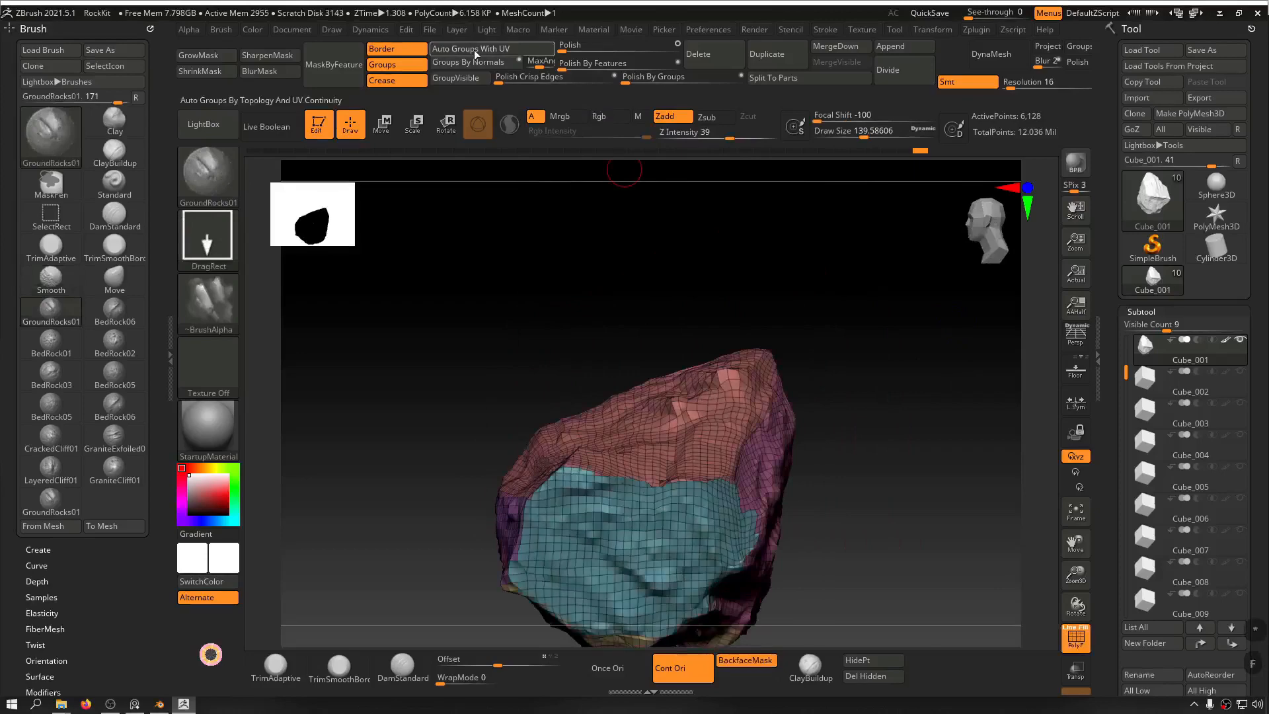
drag(850, 320, 737, 297)
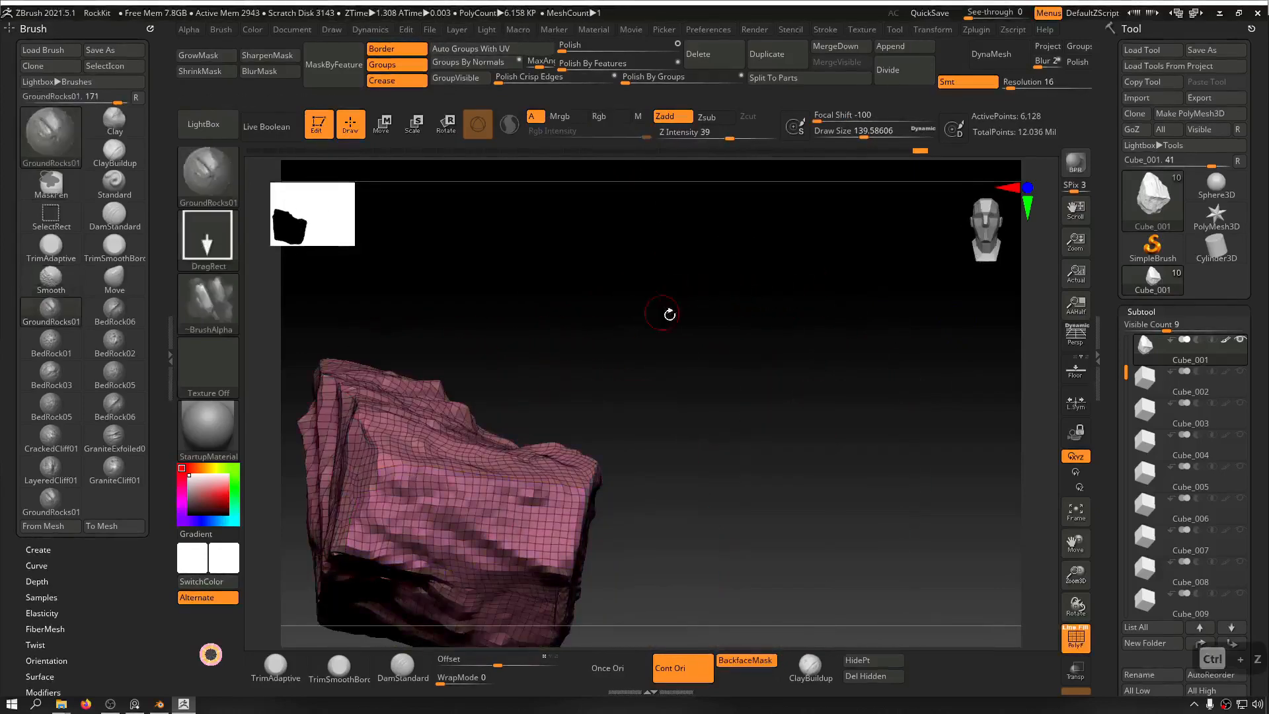
Step: Keep only the Cube_001 rock visible and turn off its PolyFrame wireframe display
click(1241, 372)
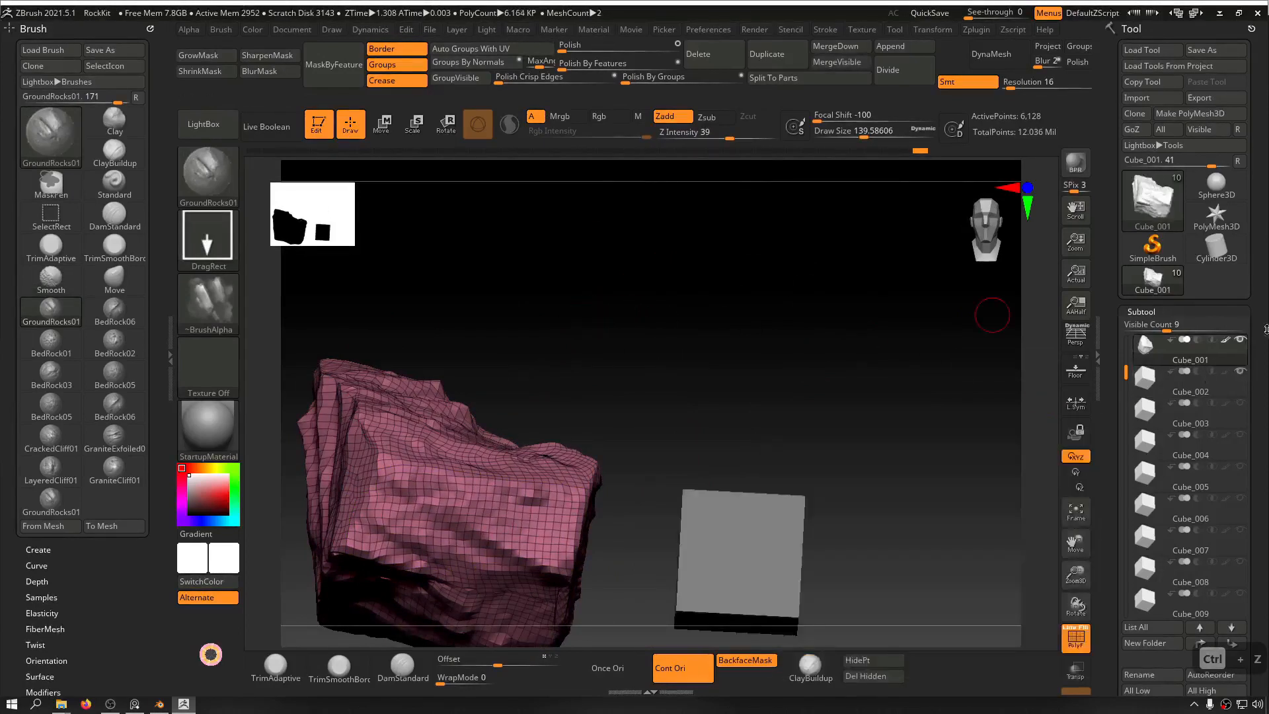
click(1241, 372)
drag(1125, 372, 1116, 321)
drag(836, 329, 818, 377)
key(shift+f)
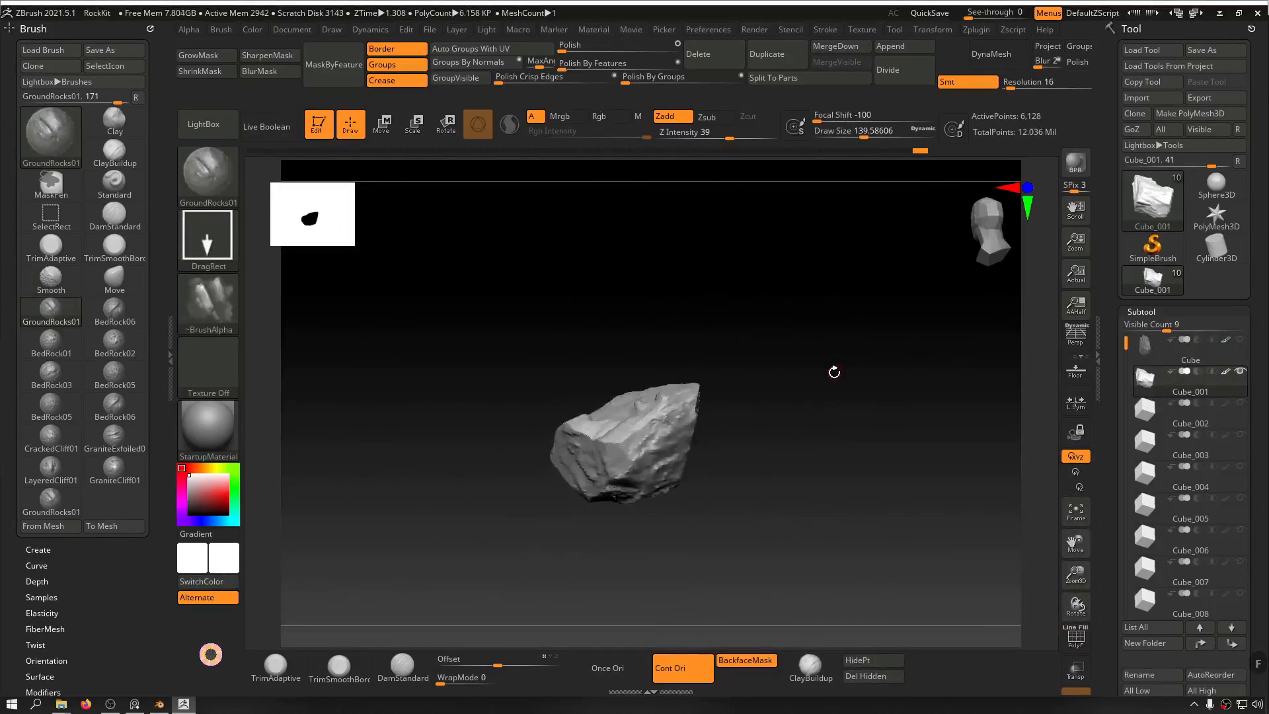
Step: Raise the Cube_001 rock to its highest subdivision level
key(d)
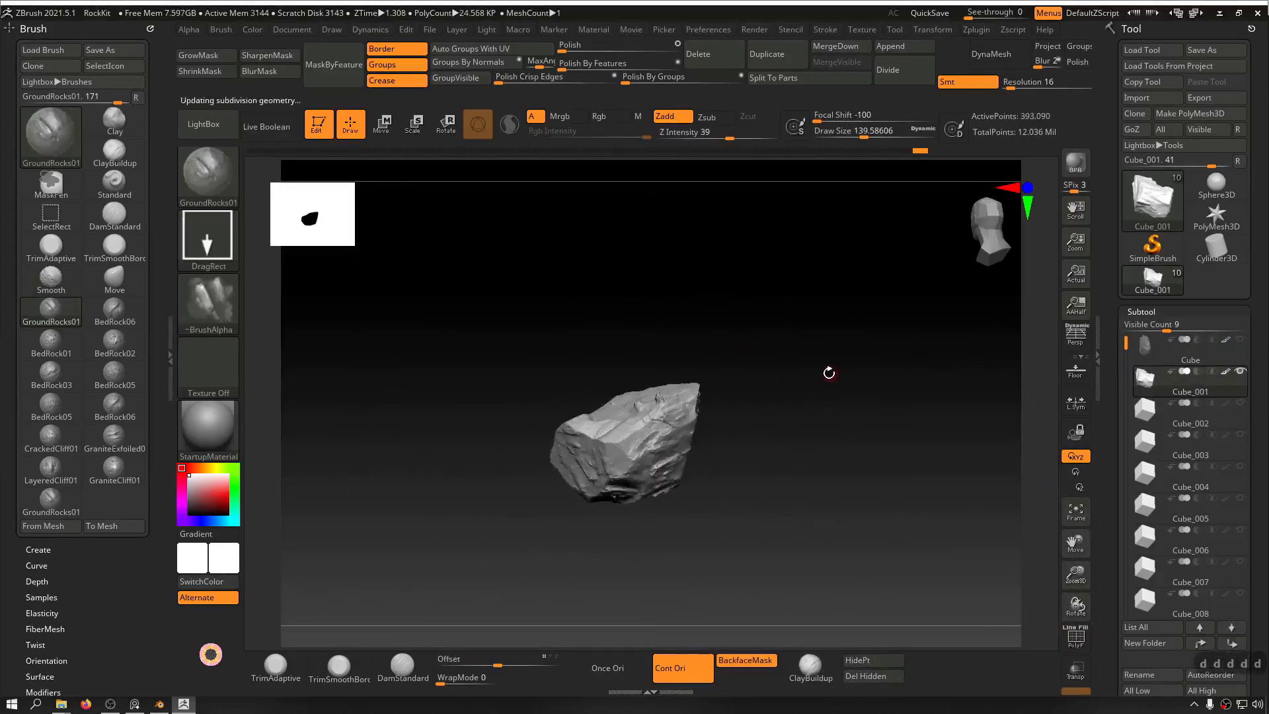
alt+drag(813, 284, 826, 476)
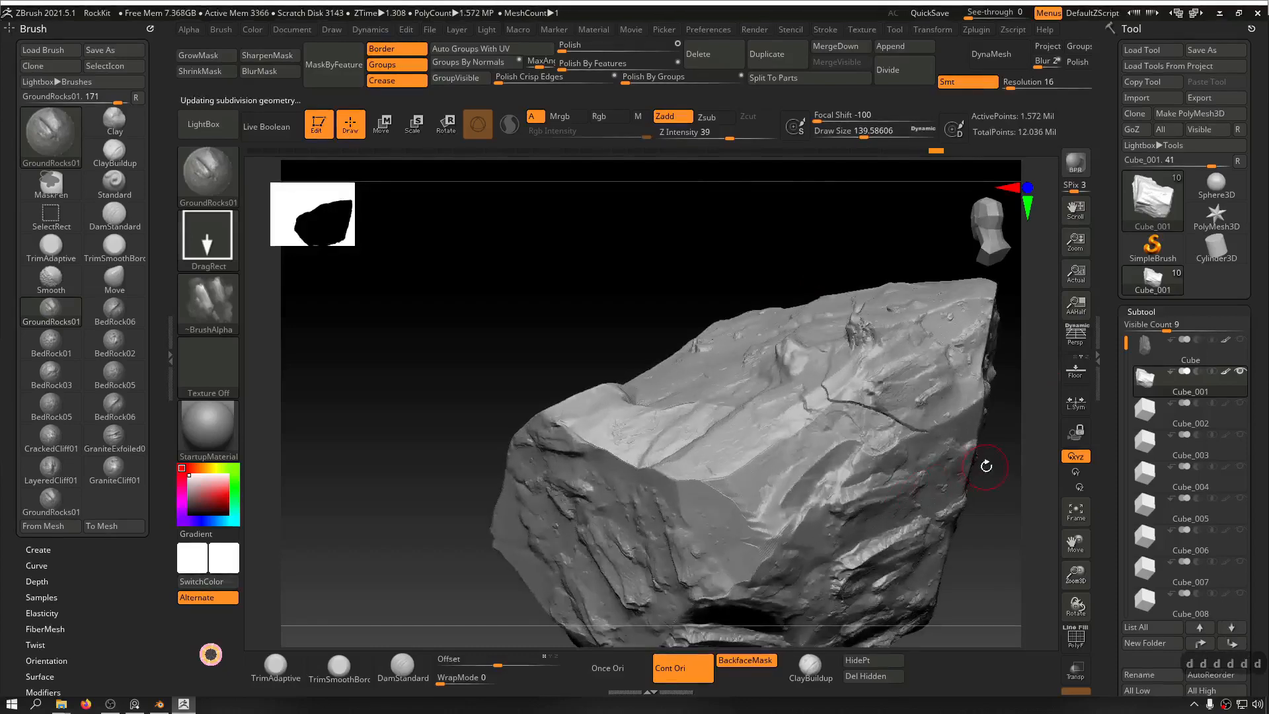
alt+drag(1000, 465, 785, 371)
key(d)
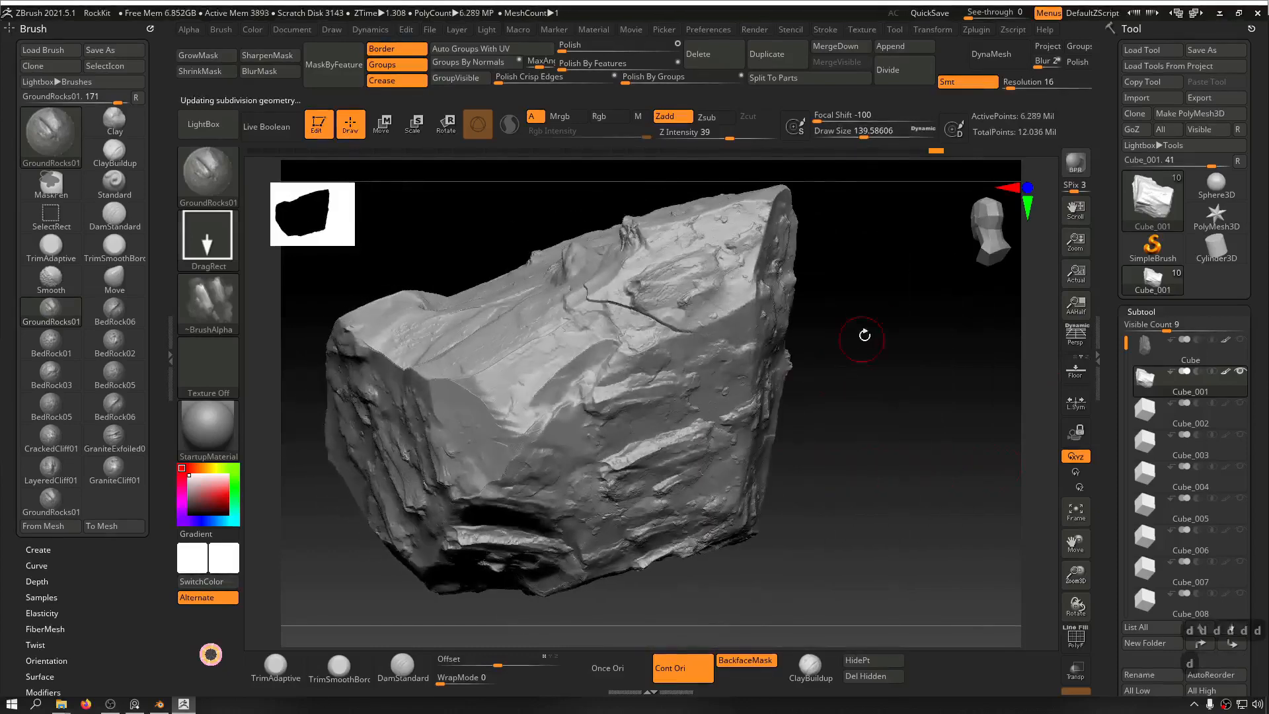
Step: Examine the sculpted surface detail of the Cube_001 rock up close and from several sides
drag(853, 335, 882, 423)
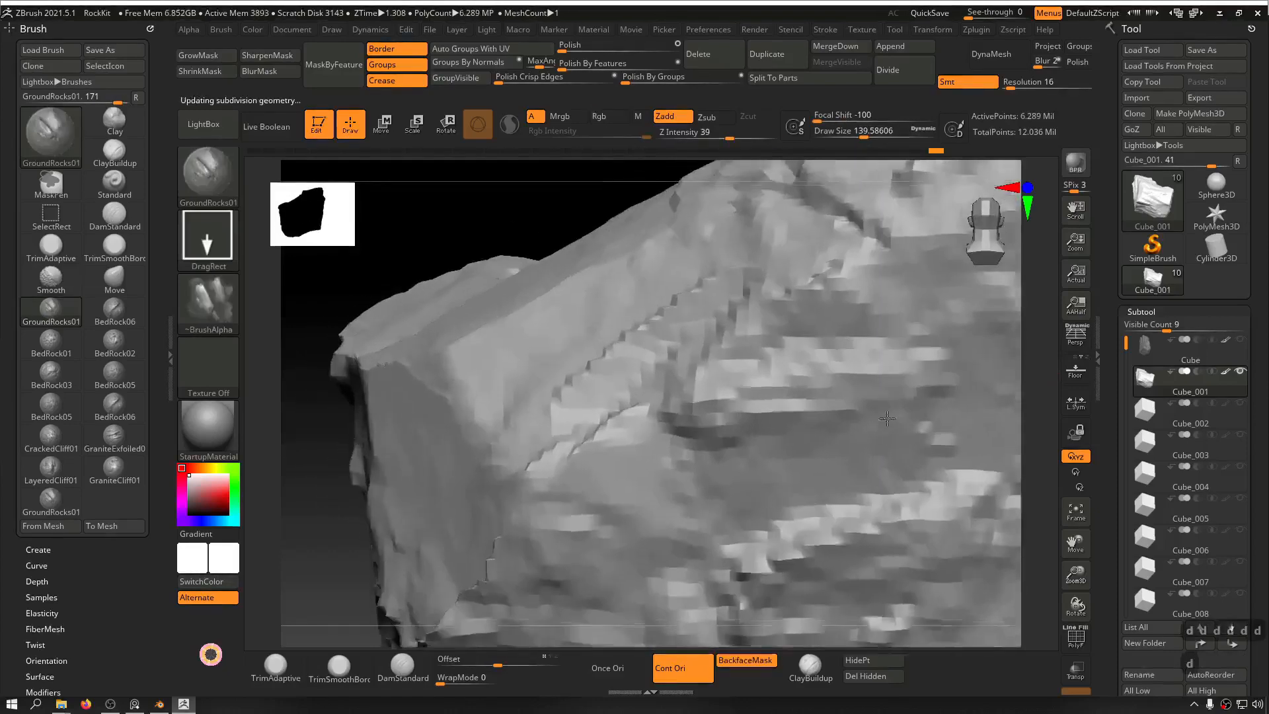
drag(380, 201, 688, 364)
key(f)
drag(323, 402, 332, 486)
alt+drag(370, 562, 781, 251)
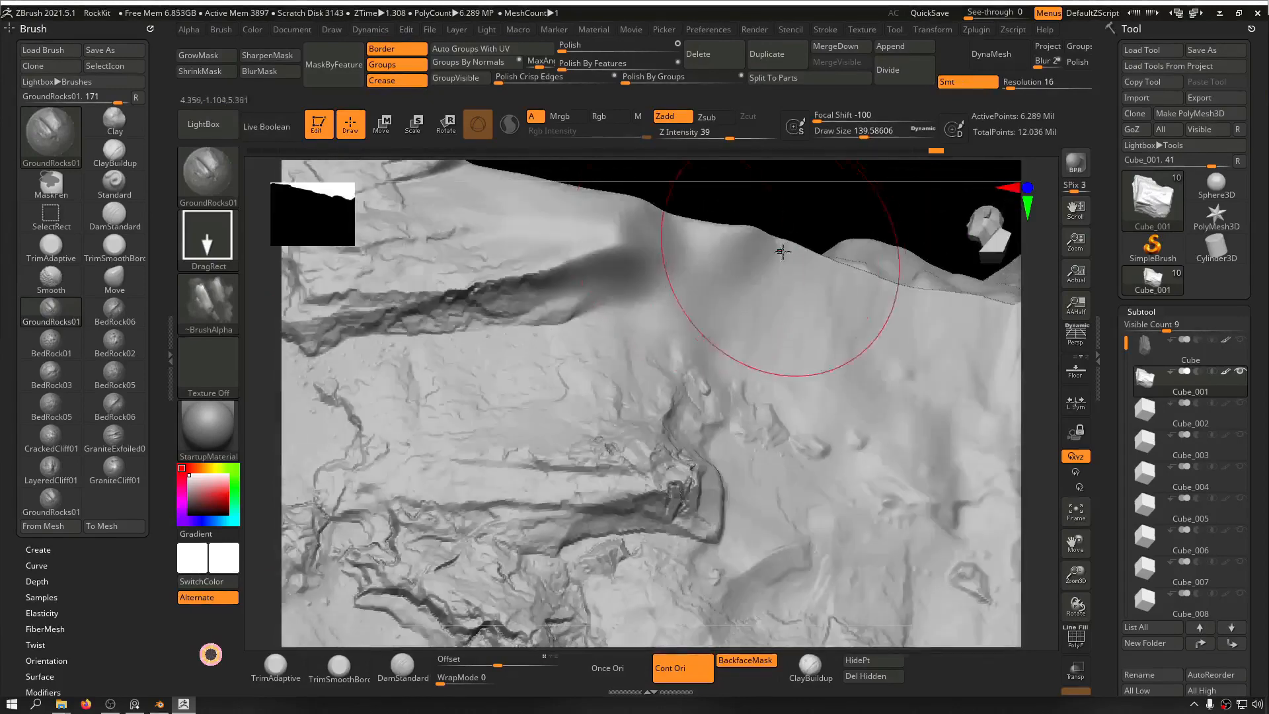
drag(803, 200, 664, 220)
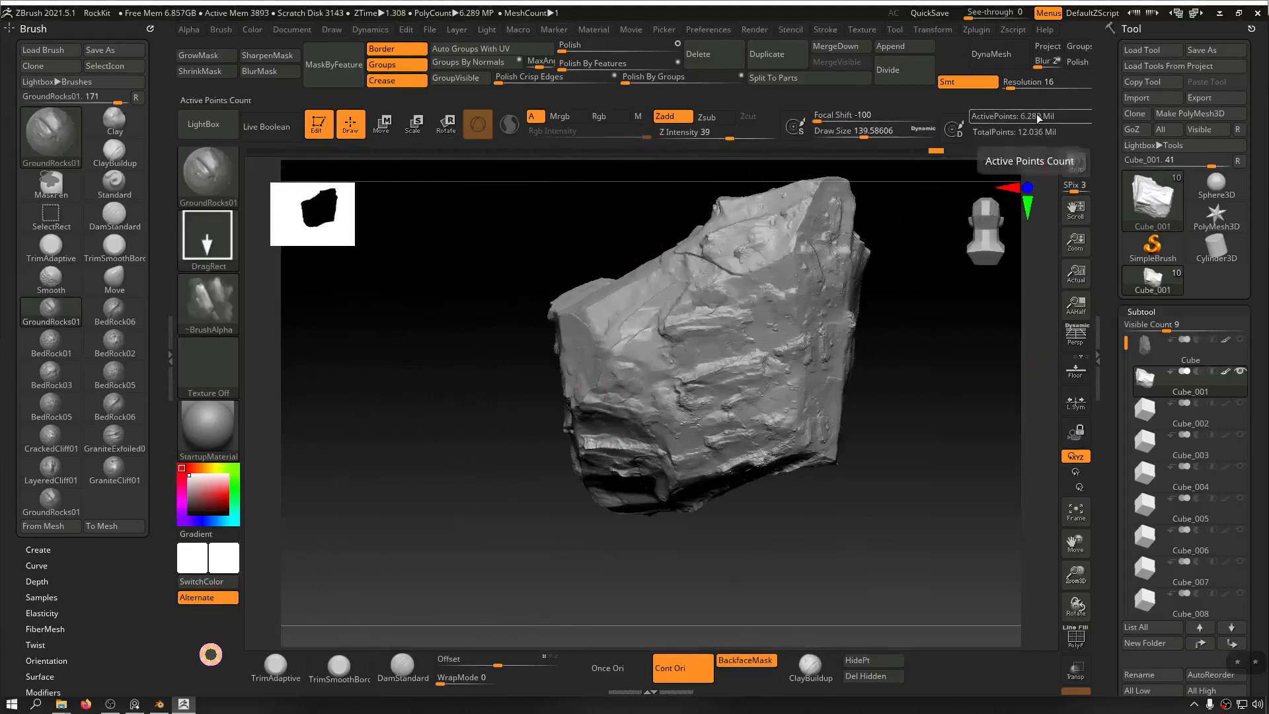
drag(962, 473, 797, 336)
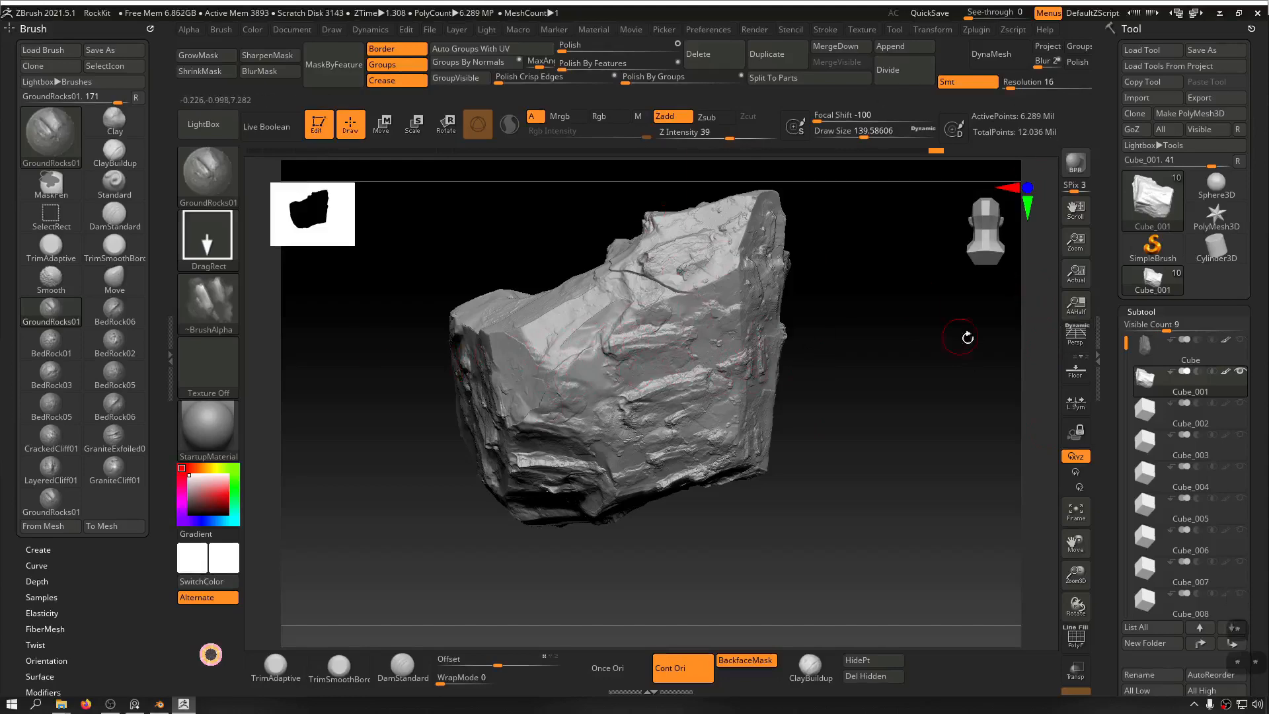
drag(882, 352, 853, 358)
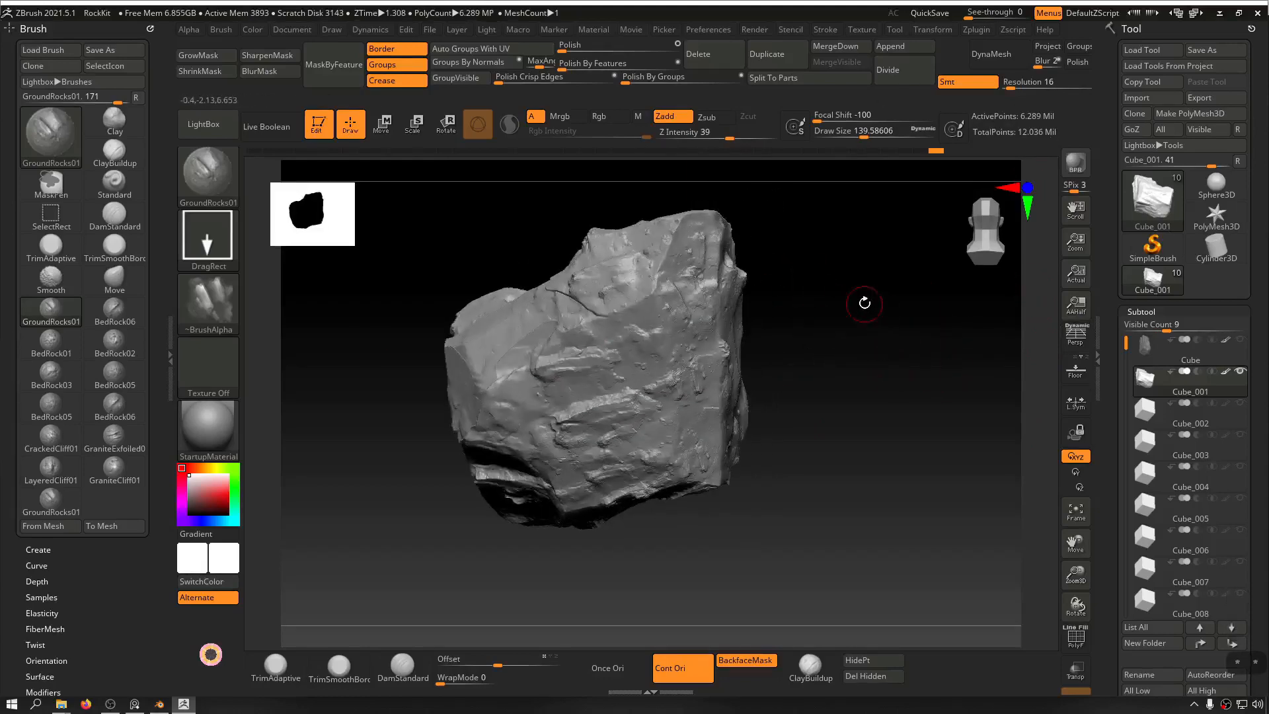
drag(863, 304, 916, 304)
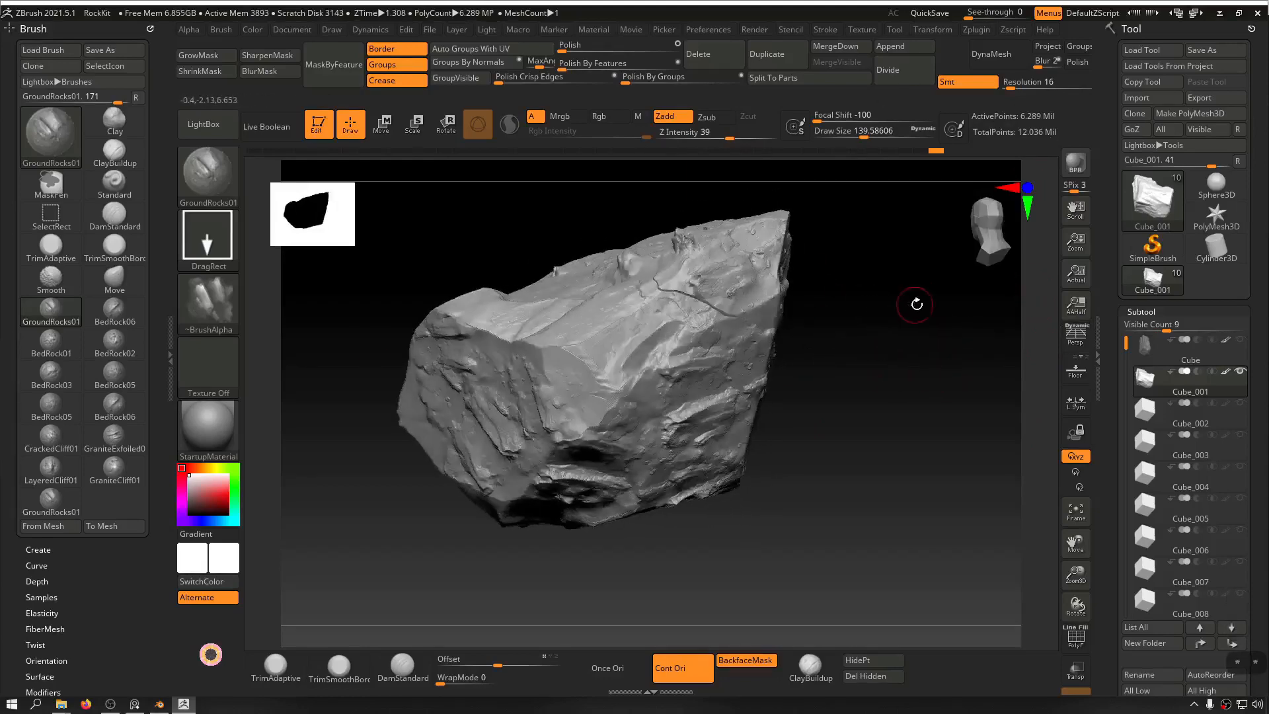
Step: Unhide the Cube subtool and compare its tall rock with the Cube_001 rock from several sides
click(1239, 341)
drag(468, 531, 534, 543)
key(f)
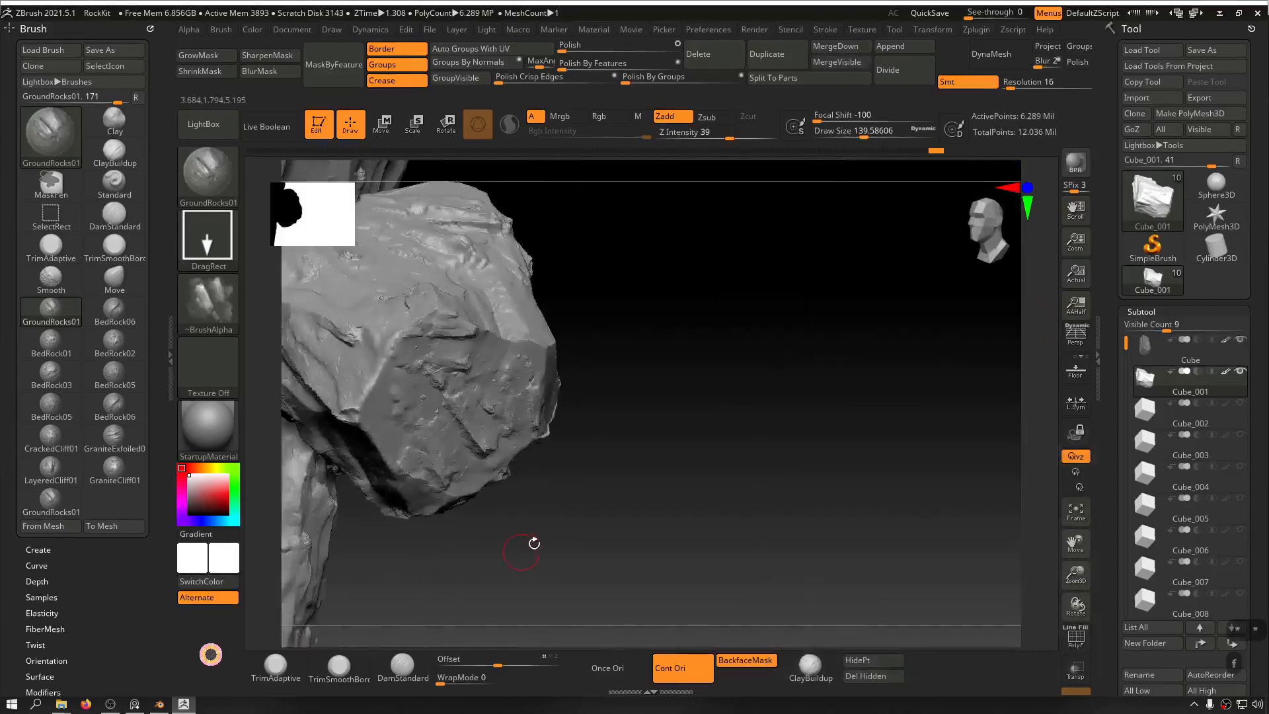
alt+drag(944, 524, 859, 318)
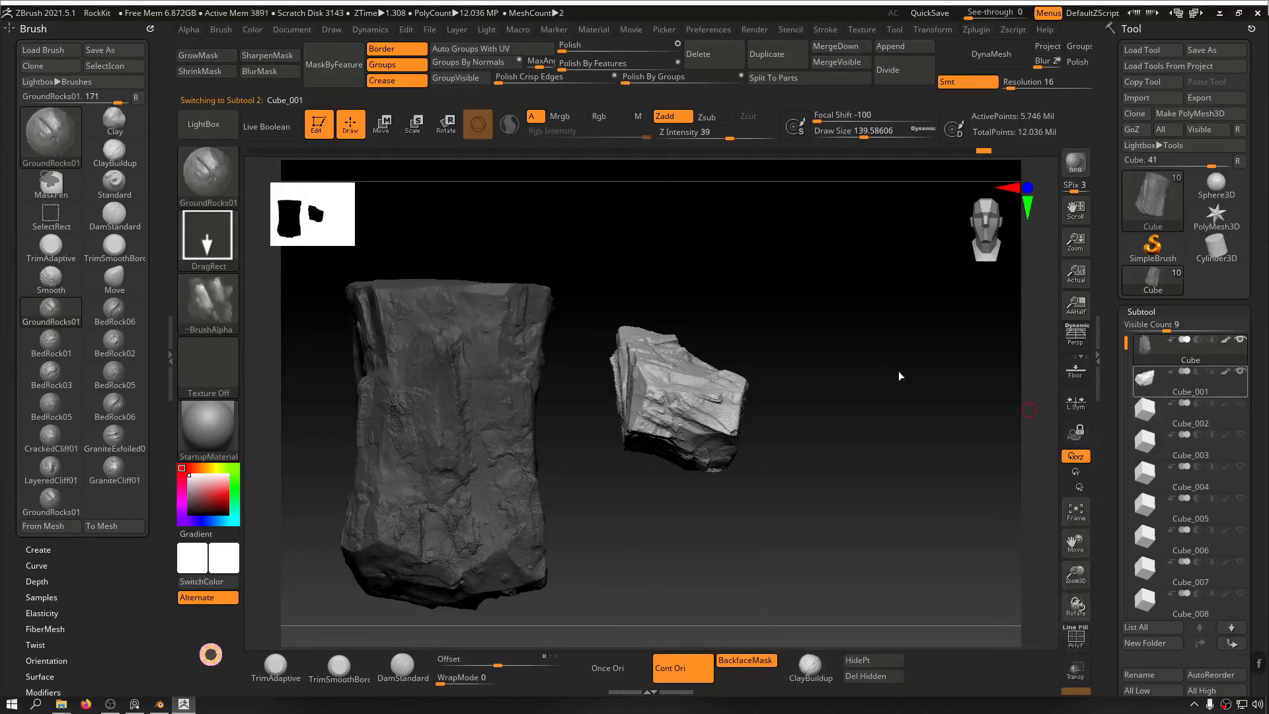
drag(848, 349, 719, 346)
drag(834, 320, 595, 211)
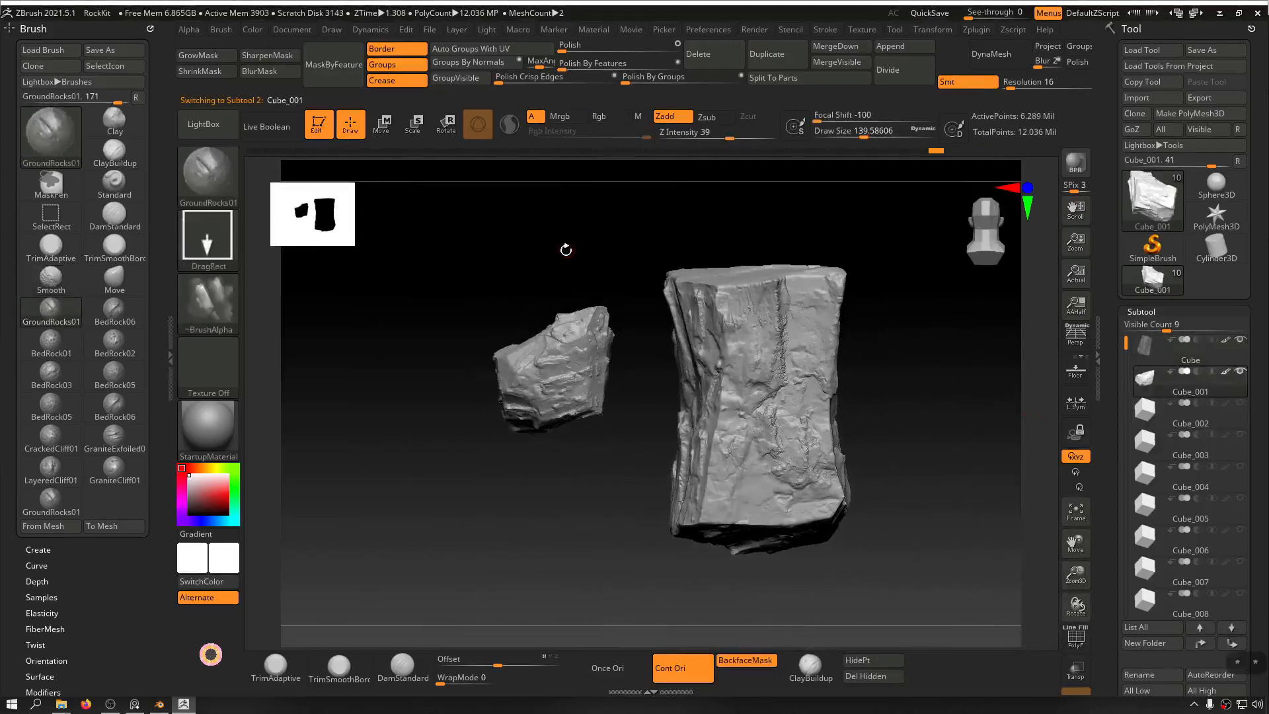
Step: Make the Cube_002 subtool active and hide all other subtools so only this plain cube is shown
click(1145, 414)
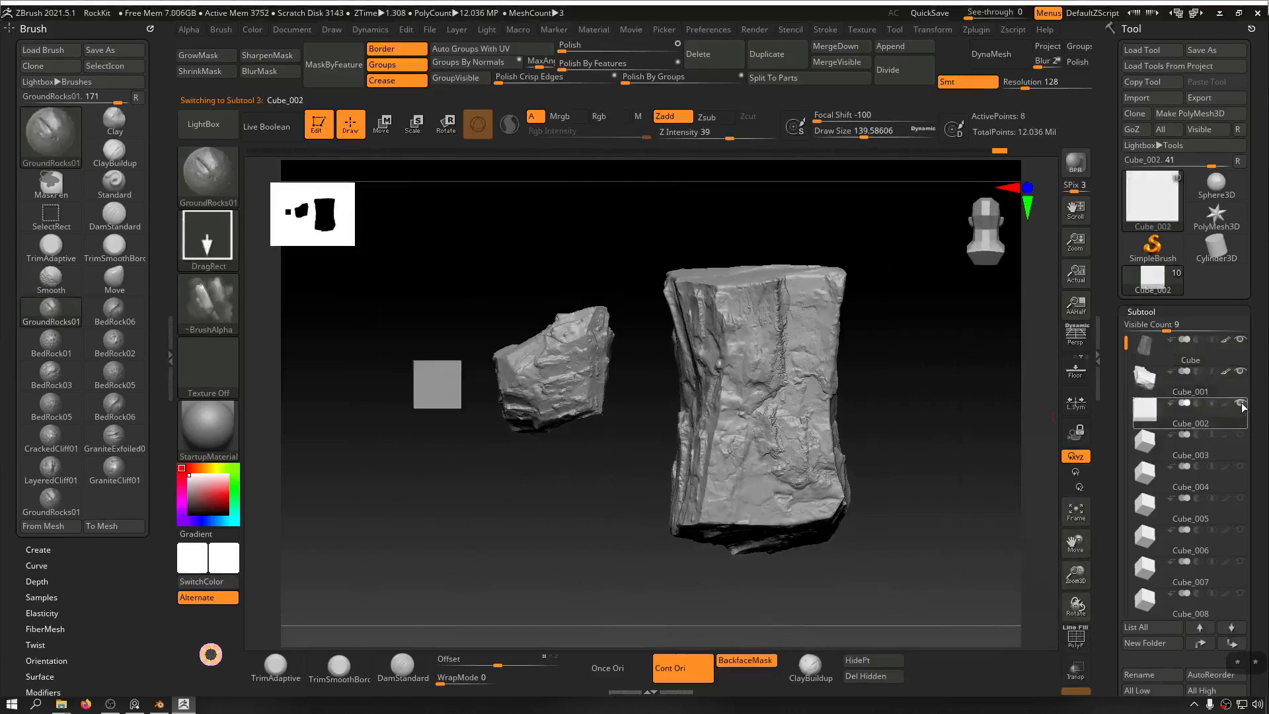
alt+drag(430, 319, 471, 326)
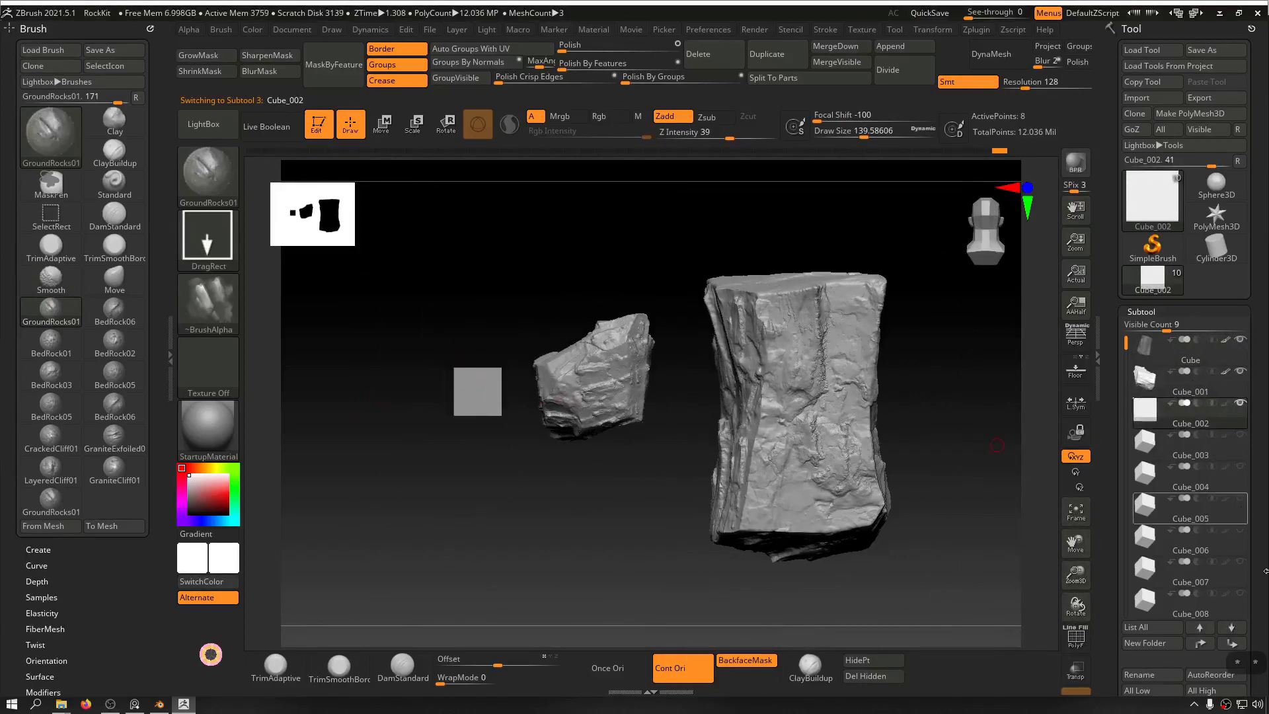
click(1241, 468)
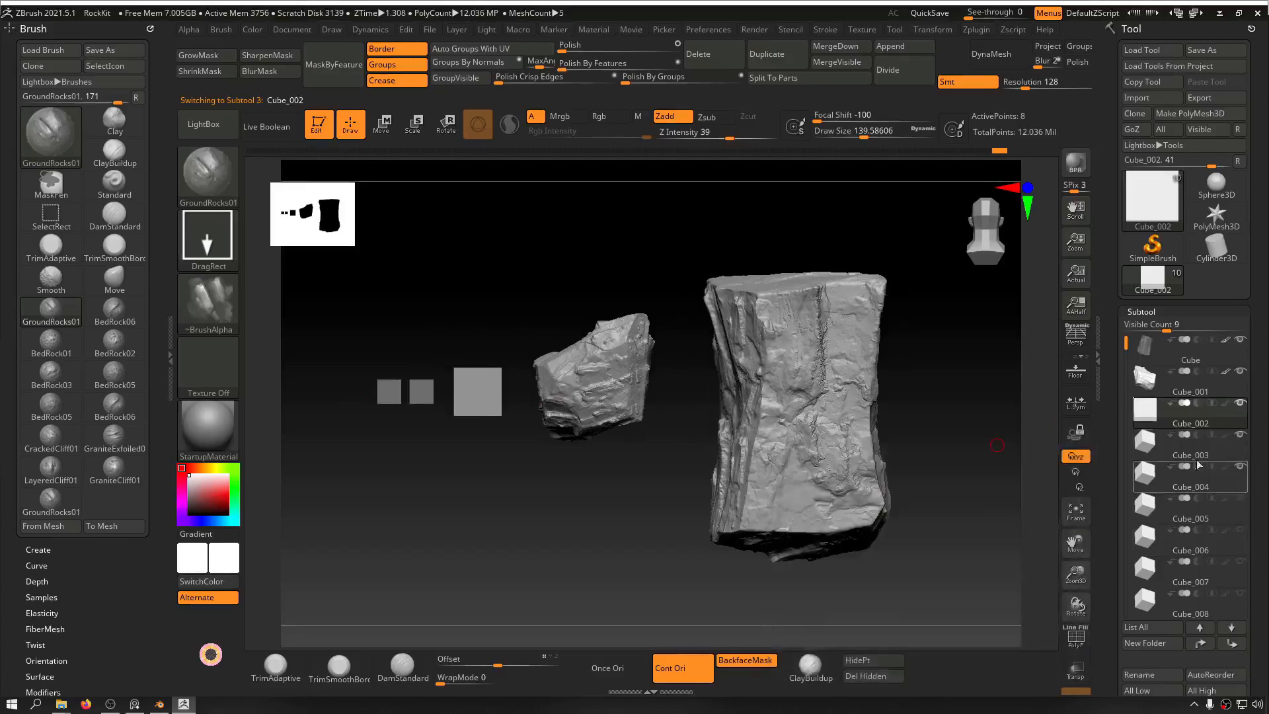
drag(545, 314, 474, 365)
shift+click(1239, 403)
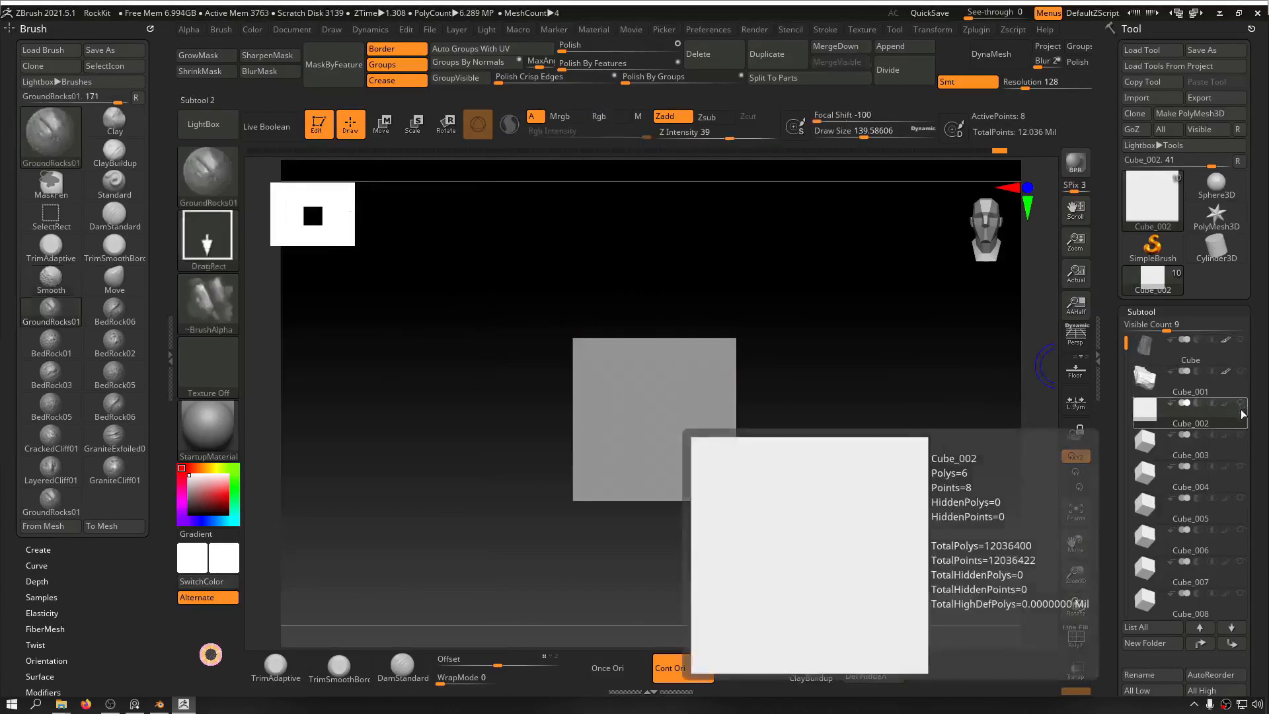
shift+drag(822, 332, 784, 329)
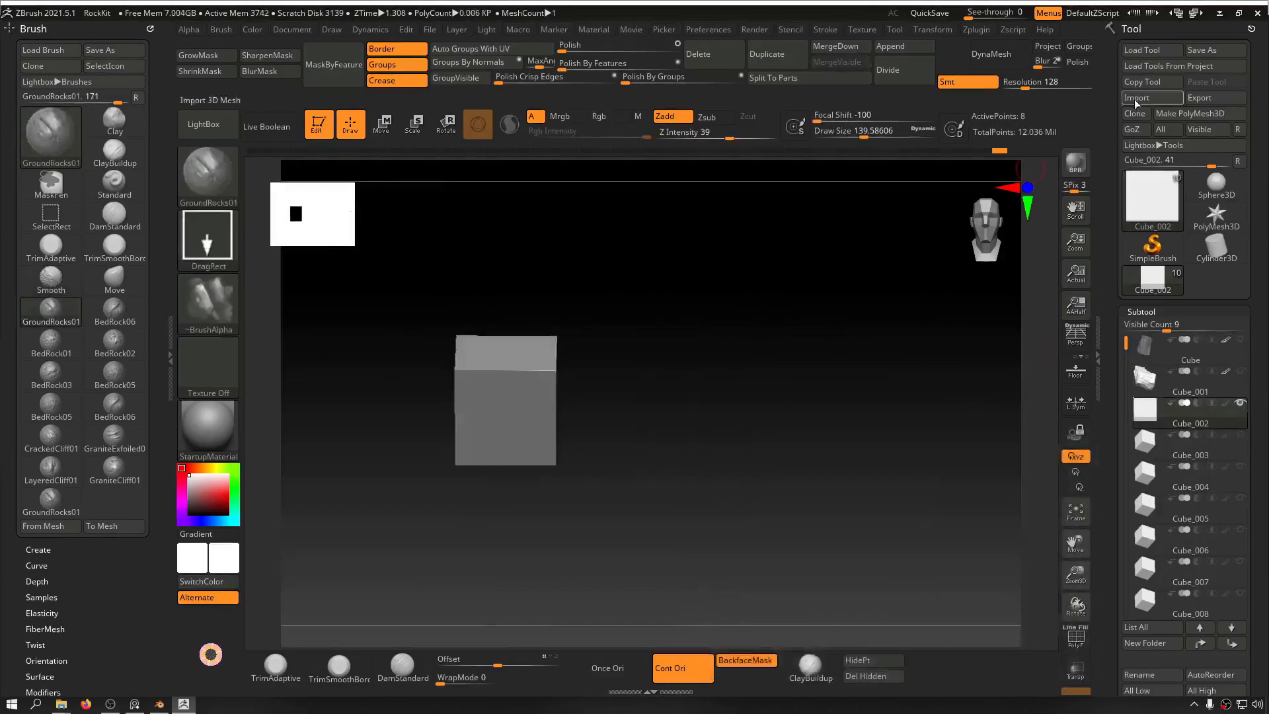
Step: Convert the Cube_002 block to a DynaMesh at resolution 16
click(982, 68)
mouse_move(812, 316)
mouse_down()
mouse_move(895, 334)
mouse_move(825, 329)
mouse_up()
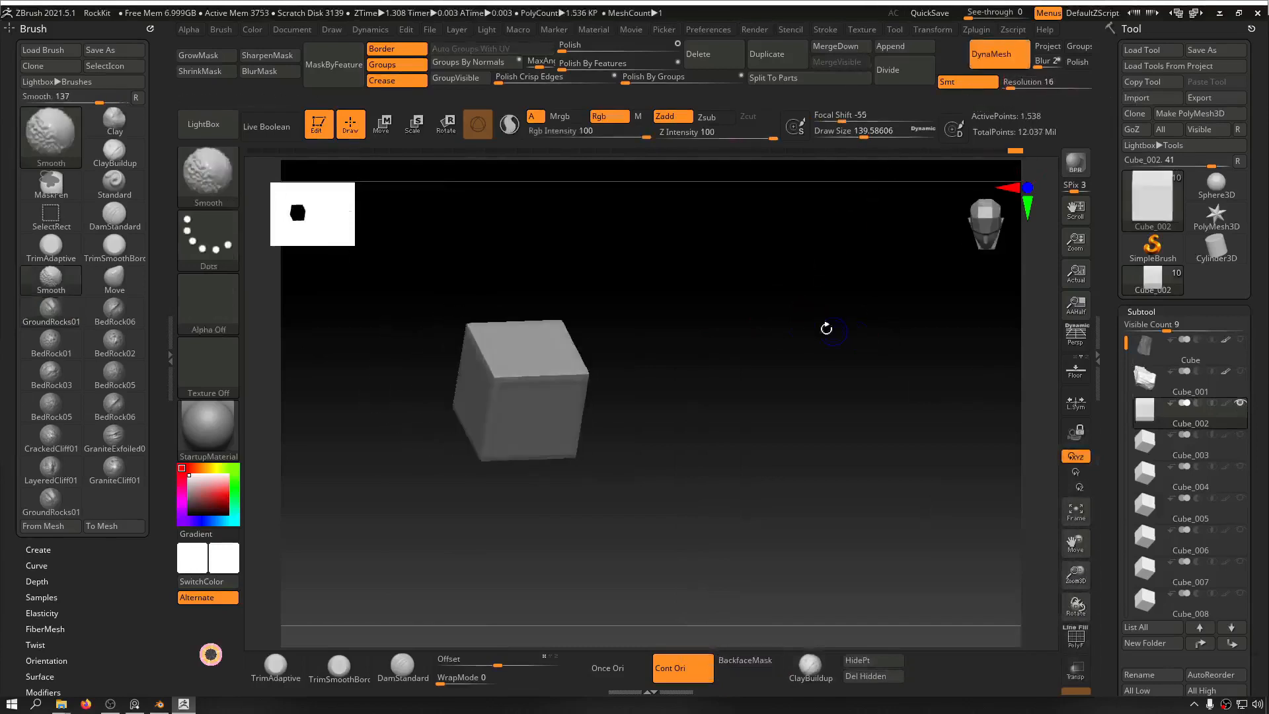
key(f)
key(f)
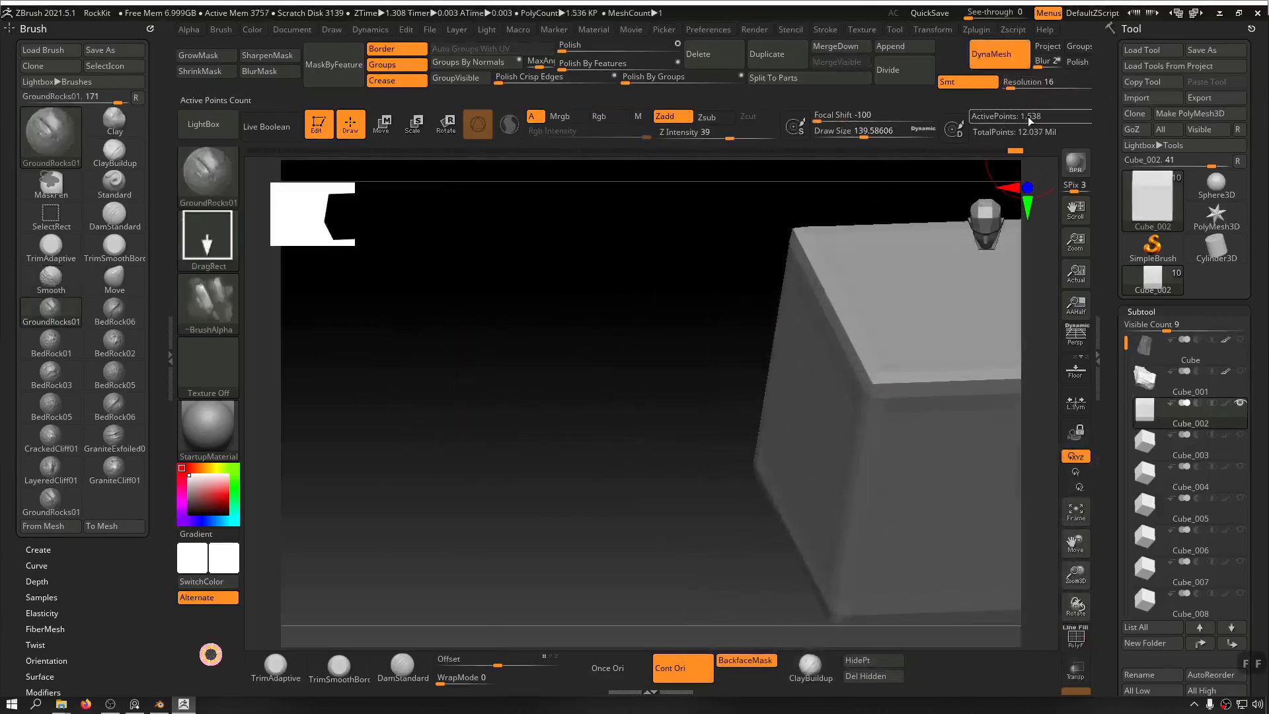
key(ctrl+z)
mouse_move(934, 320)
mouse_down()
mouse_move(901, 328)
mouse_move(742, 276)
mouse_move(830, 313)
mouse_up()
Step: Enlarge the draw size to about 955 and switch to the Move brush
key(s)
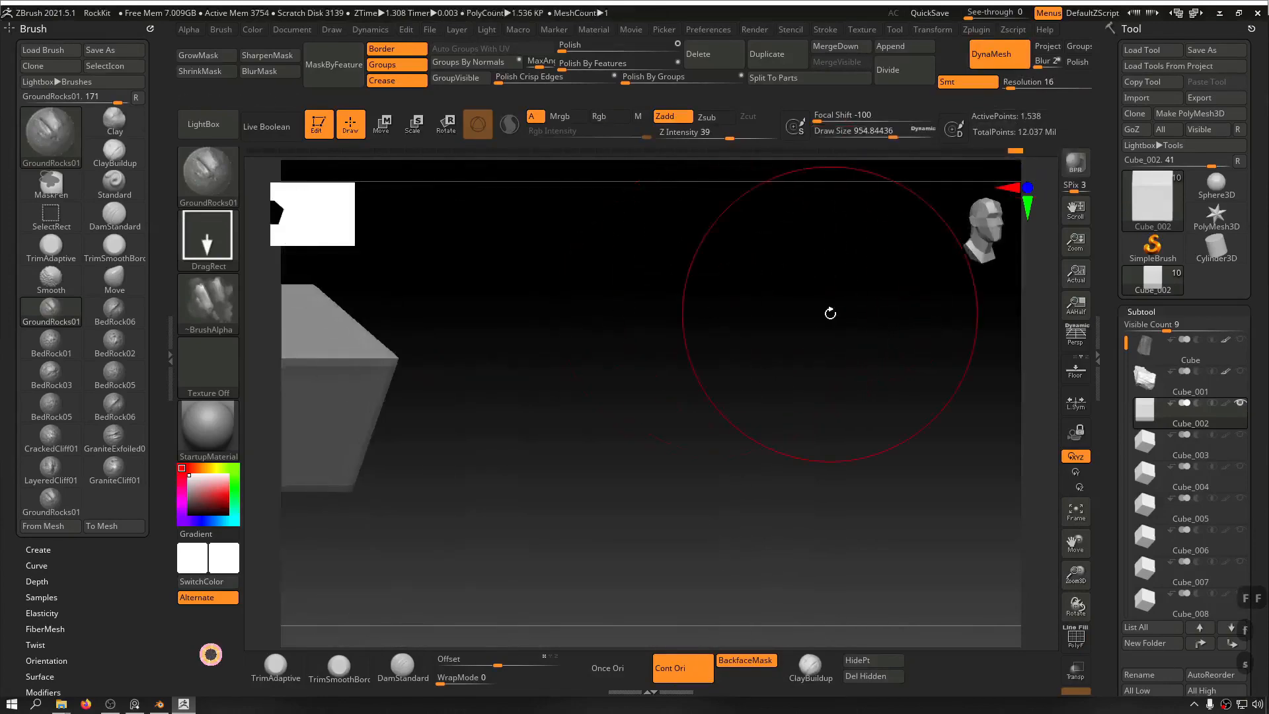
key(b)
key(m)
key(v)
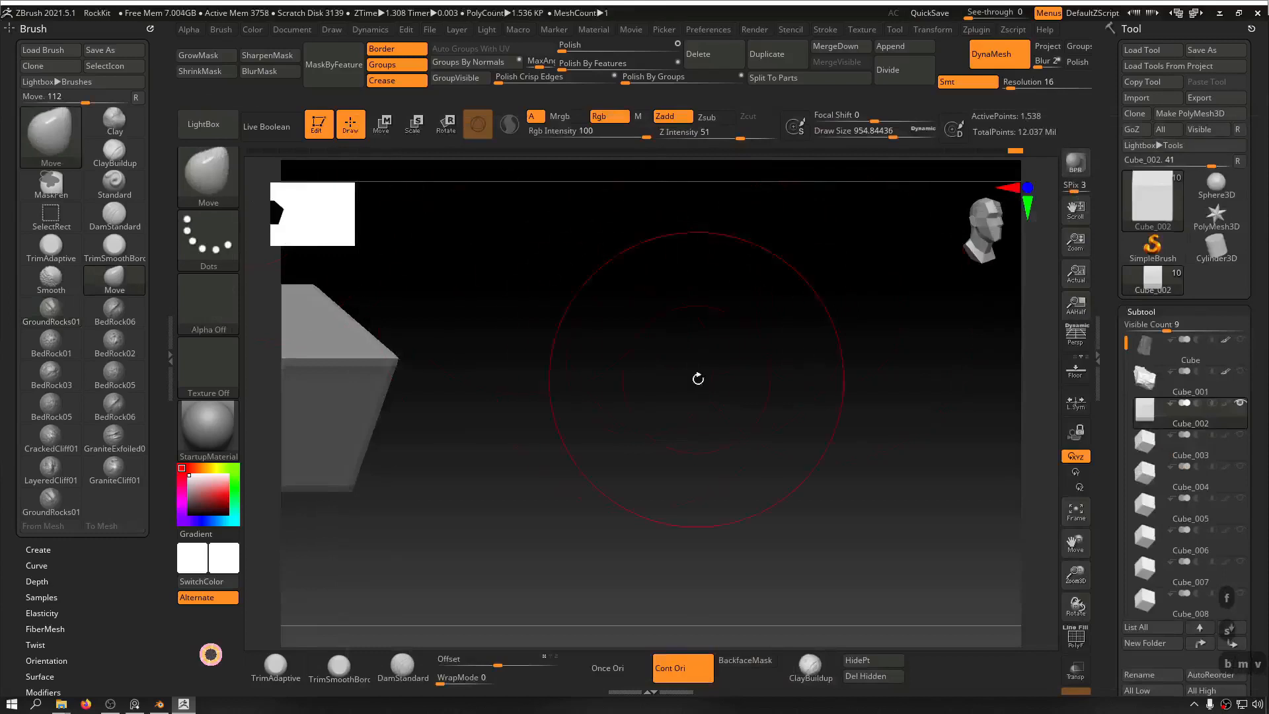
drag(698, 379, 584, 329)
key(f)
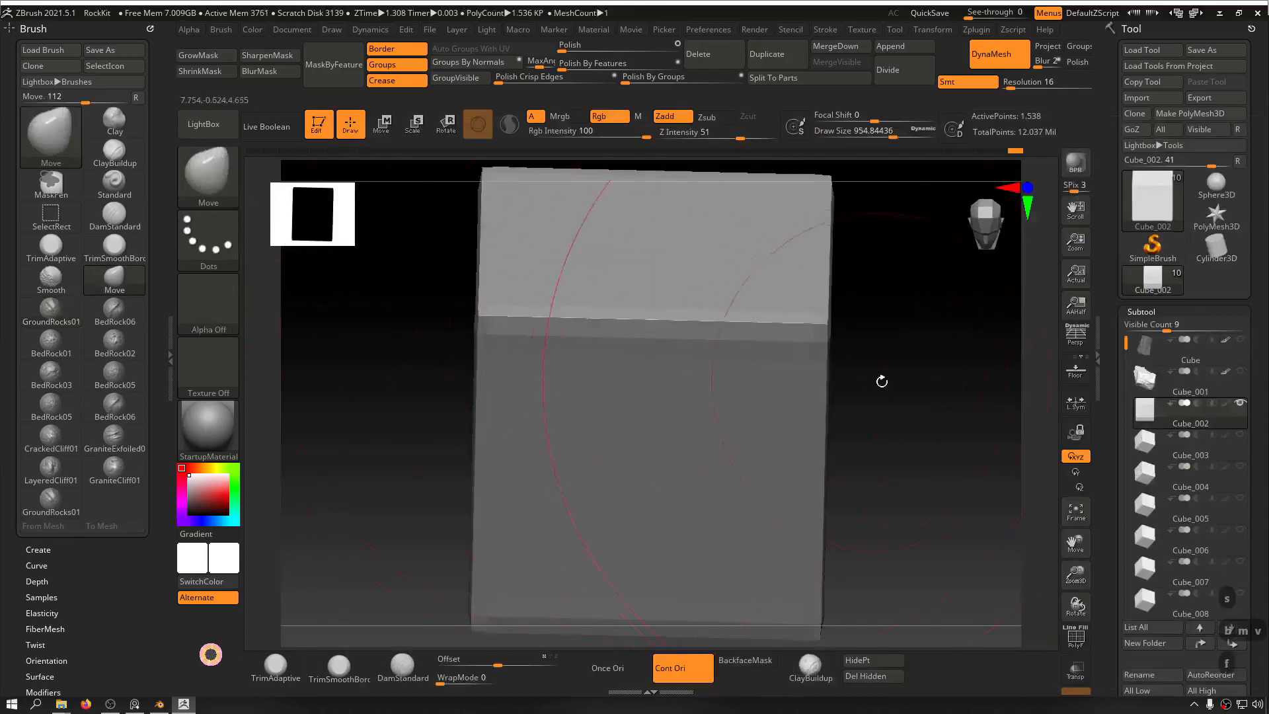
Step: Try pulling the cube's side face outward using the Move brush with Focal Shift 0, and undo the pull
mouse_move(882, 381)
mouse_down()
mouse_move(926, 306)
mouse_move(844, 311)
mouse_move(822, 272)
mouse_up()
mouse_move(712, 373)
mouse_down()
mouse_move(813, 396)
mouse_move(856, 368)
mouse_move(760, 374)
mouse_up()
key(ctrl+z)
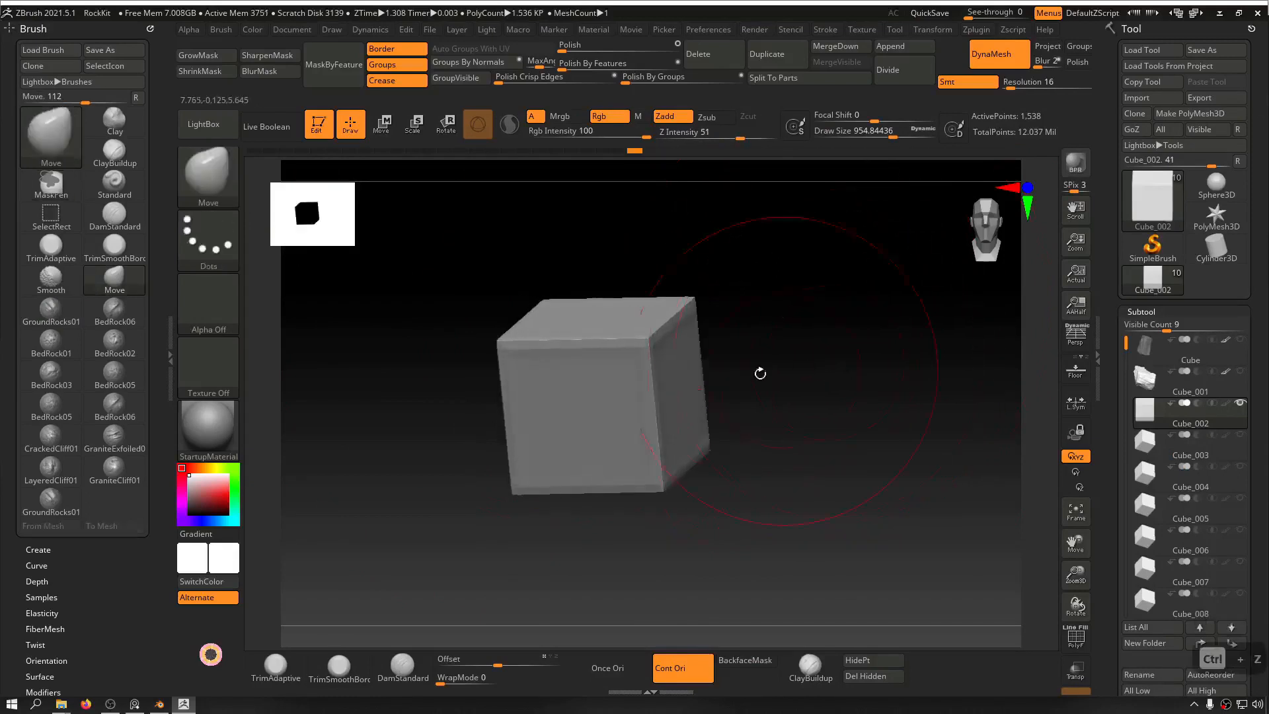
drag(684, 380, 822, 368)
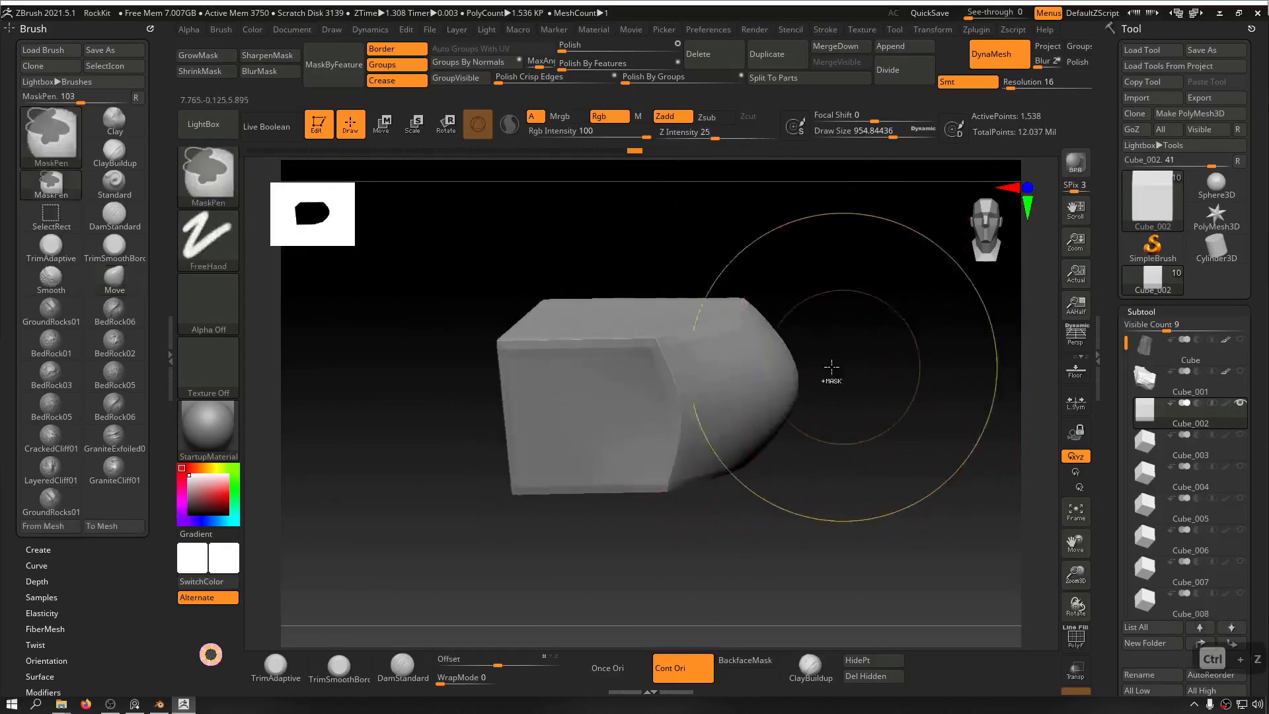
key(ctrl+z)
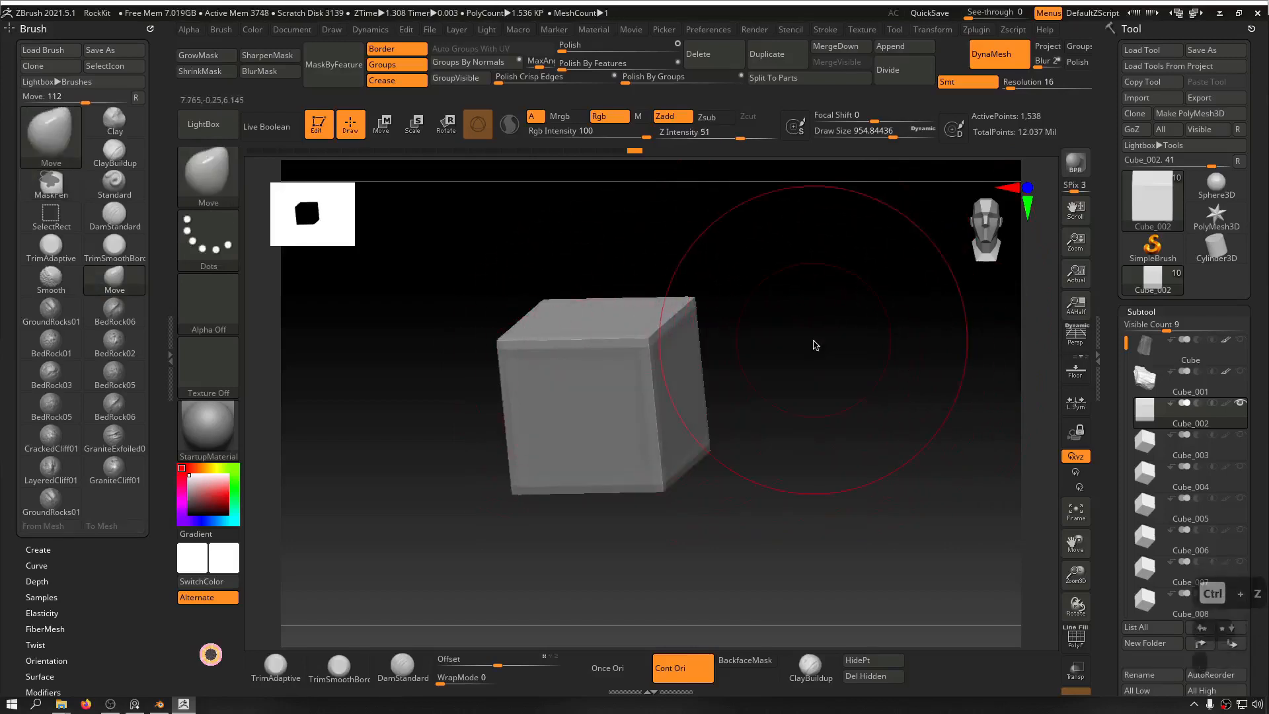
Step: Set the Move brush's Focal Shift to -100 and try a pull on the cube's side face, undoing it
key(space)
key(space)
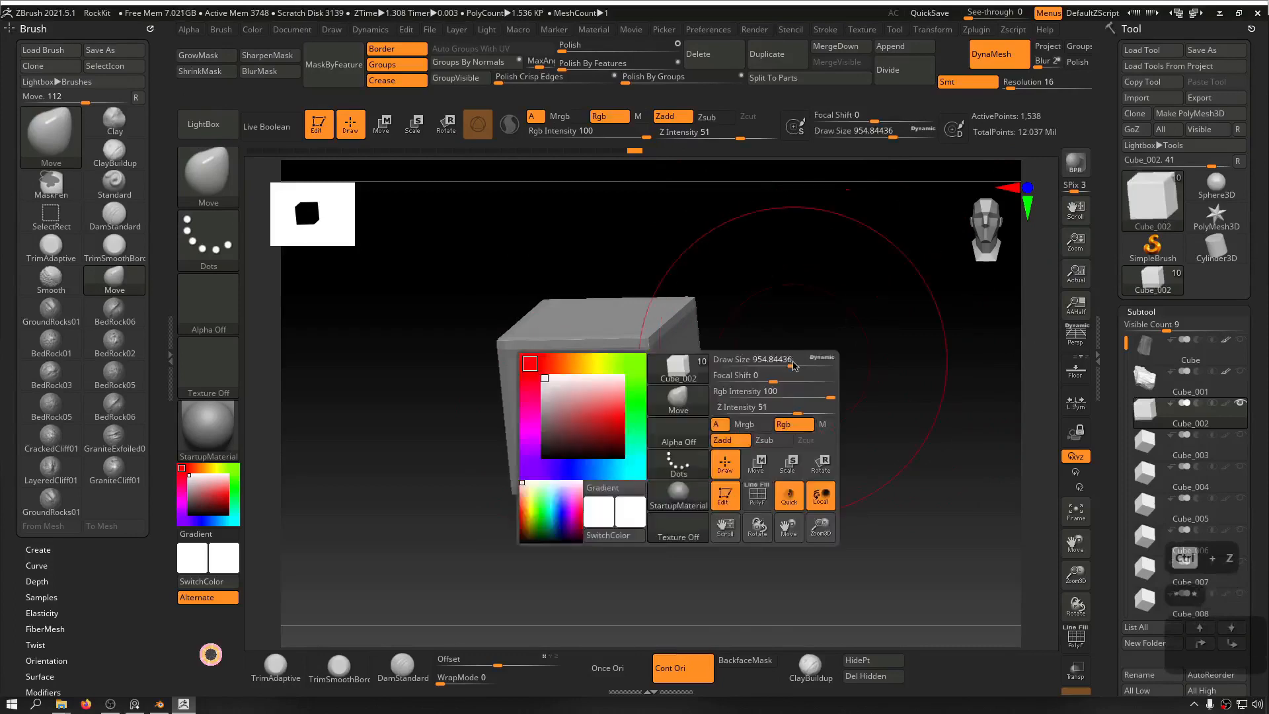
click(793, 362)
drag(772, 378, 700, 378)
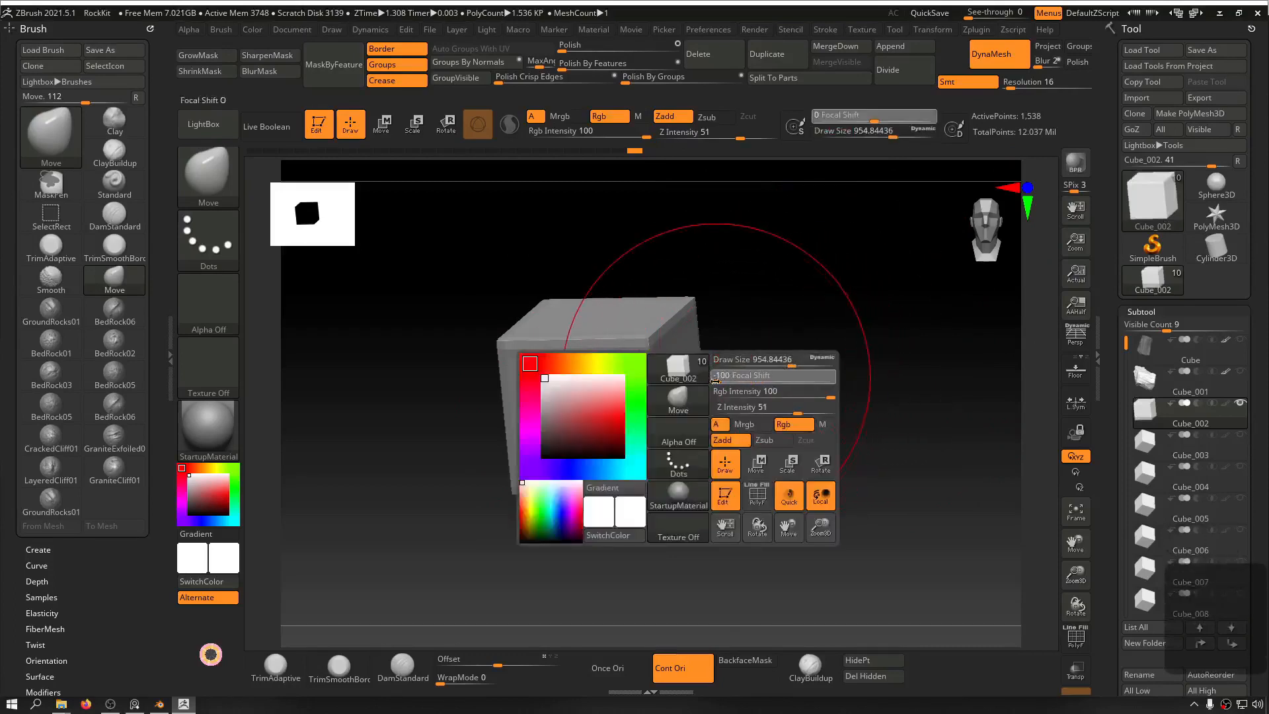
mouse_move(817, 382)
mouse_down()
mouse_move(838, 381)
mouse_move(684, 383)
mouse_move(798, 383)
mouse_move(838, 328)
mouse_move(856, 328)
mouse_move(810, 370)
mouse_up()
key(ctrl+z)
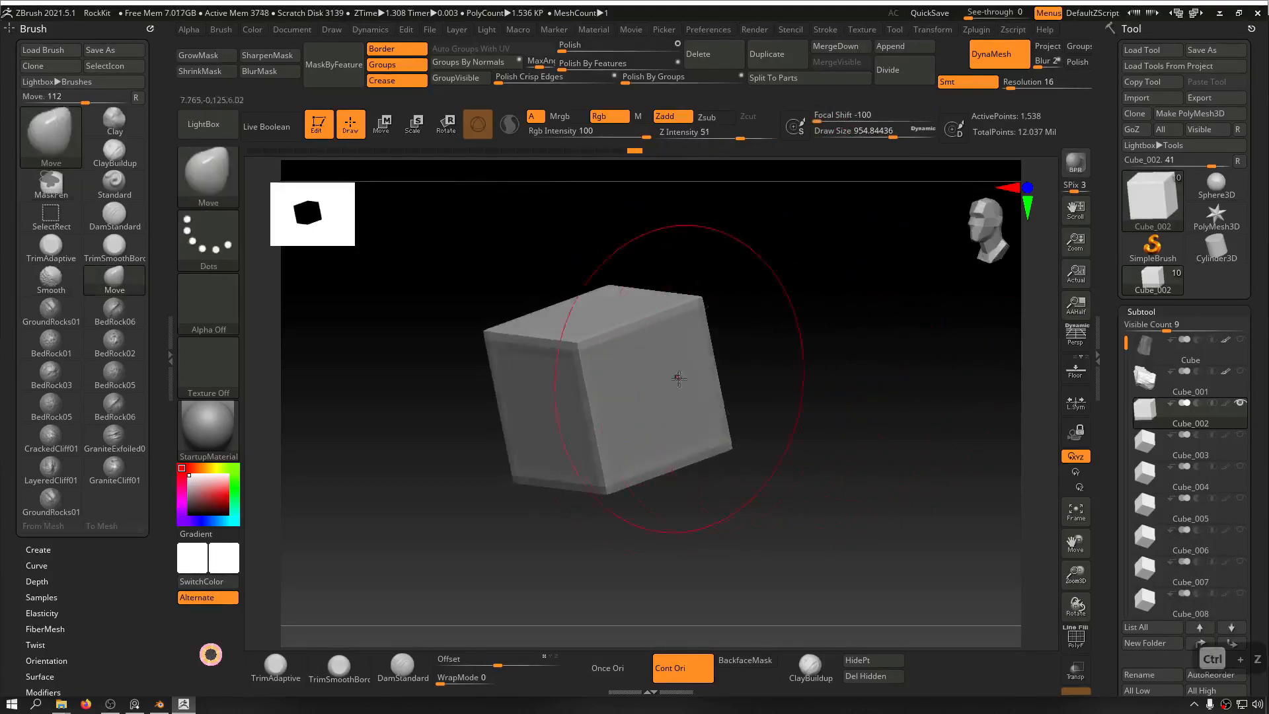
mouse_move(851, 297)
mouse_down()
mouse_move(886, 283)
mouse_move(864, 292)
mouse_up()
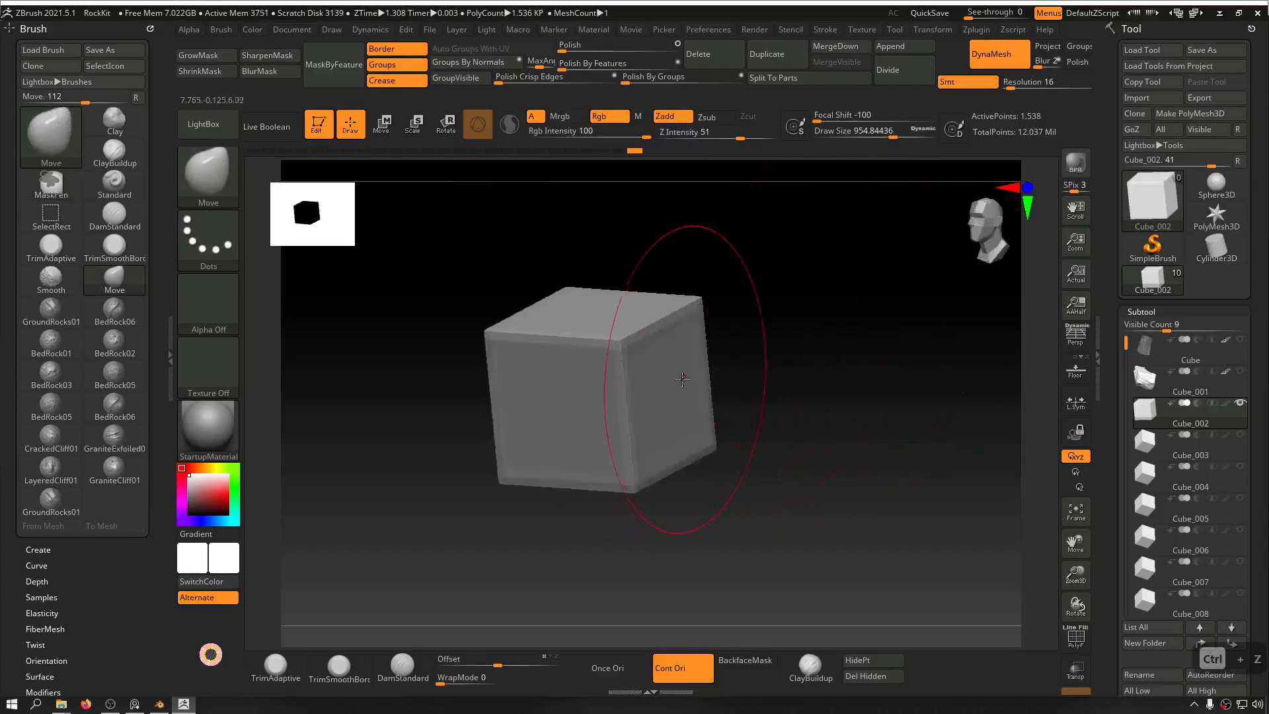
Step: Try pulling and re-DynaMeshing the cube's sides with the hard-edged Move brush, and undo back to the plain cube
drag(681, 379, 730, 390)
mouse_move(901, 307)
ctrl+mouse_down()
mouse_move(905, 413)
mouse_move(910, 362)
ctrl+mouse_up()
drag(590, 322, 592, 361)
drag(734, 336, 803, 348)
key(ctrl+z)
key(ctrl+z)
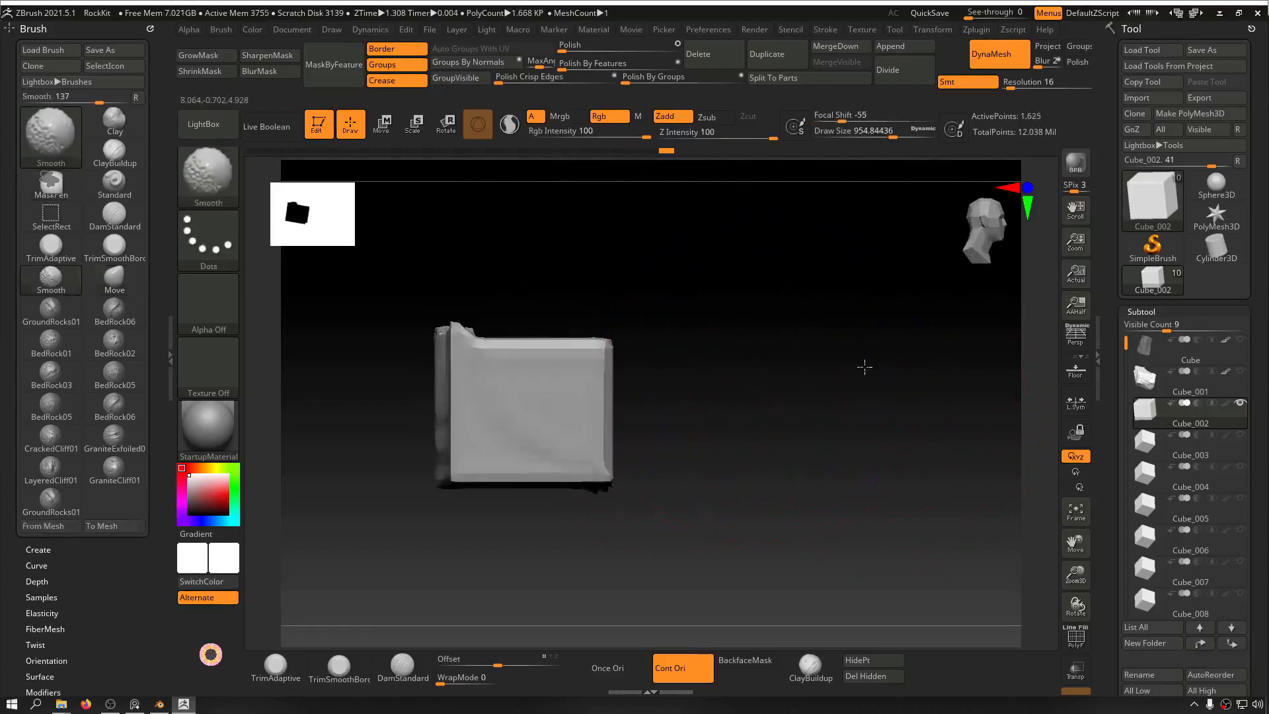
key(ctrl+z)
key(ctrl+z)
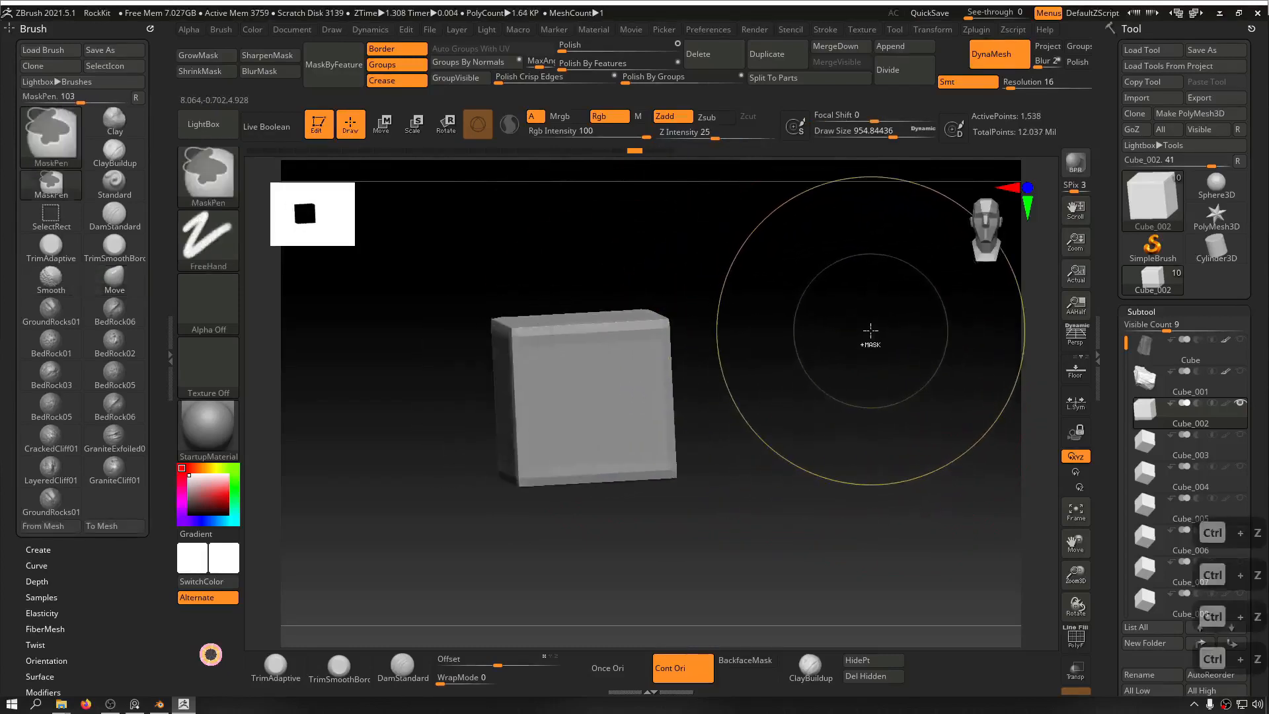
Step: Set the Move brush's Focal Shift to -48
key(space)
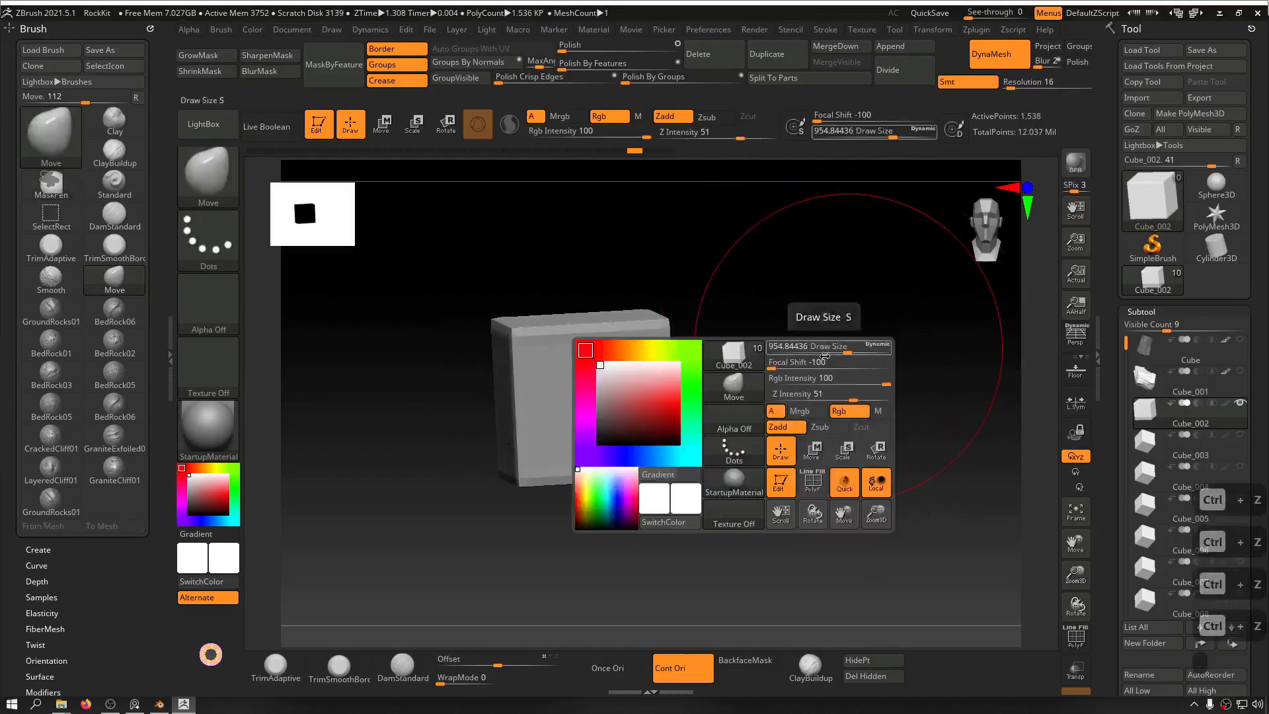
mouse_move(783, 364)
mouse_down()
mouse_move(796, 364)
mouse_move(739, 275)
mouse_move(670, 366)
mouse_up()
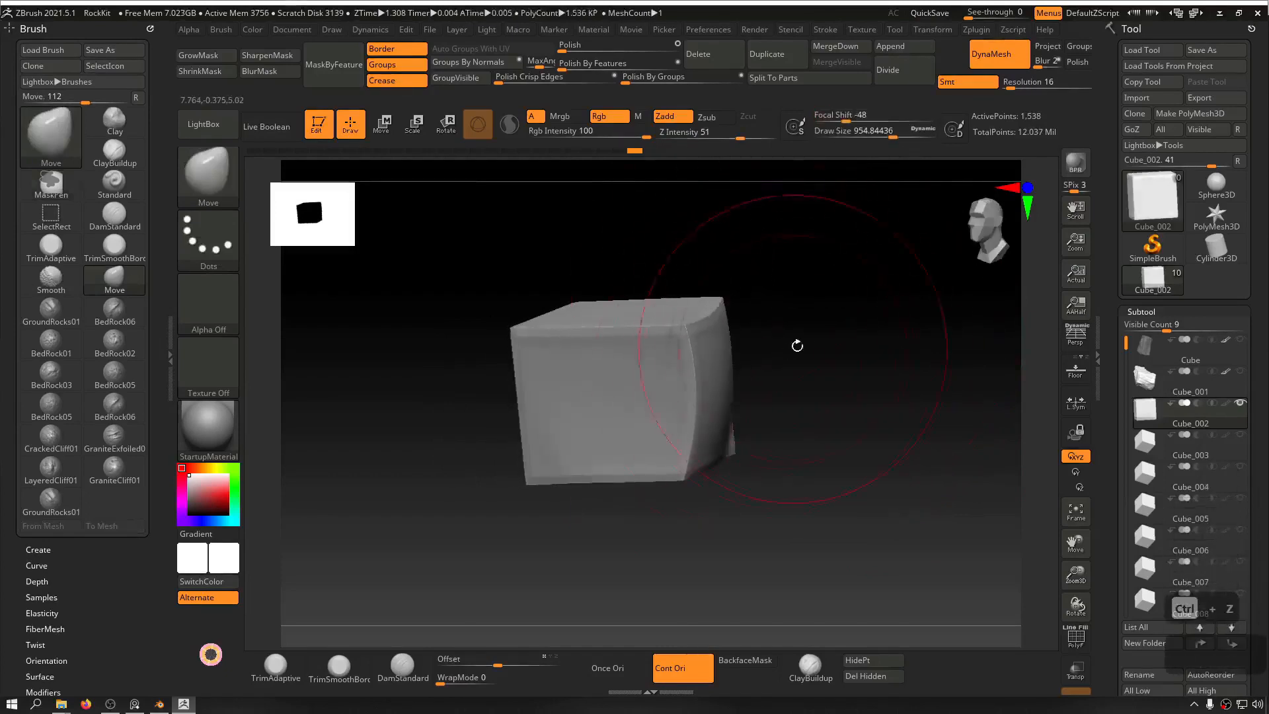
Step: Pull the sides and top of Cube_002 with the Move brush to form an uneven, tapered block
mouse_move(799, 346)
mouse_down()
mouse_move(816, 339)
mouse_move(723, 343)
mouse_move(701, 367)
mouse_up()
key(ctrl+z)
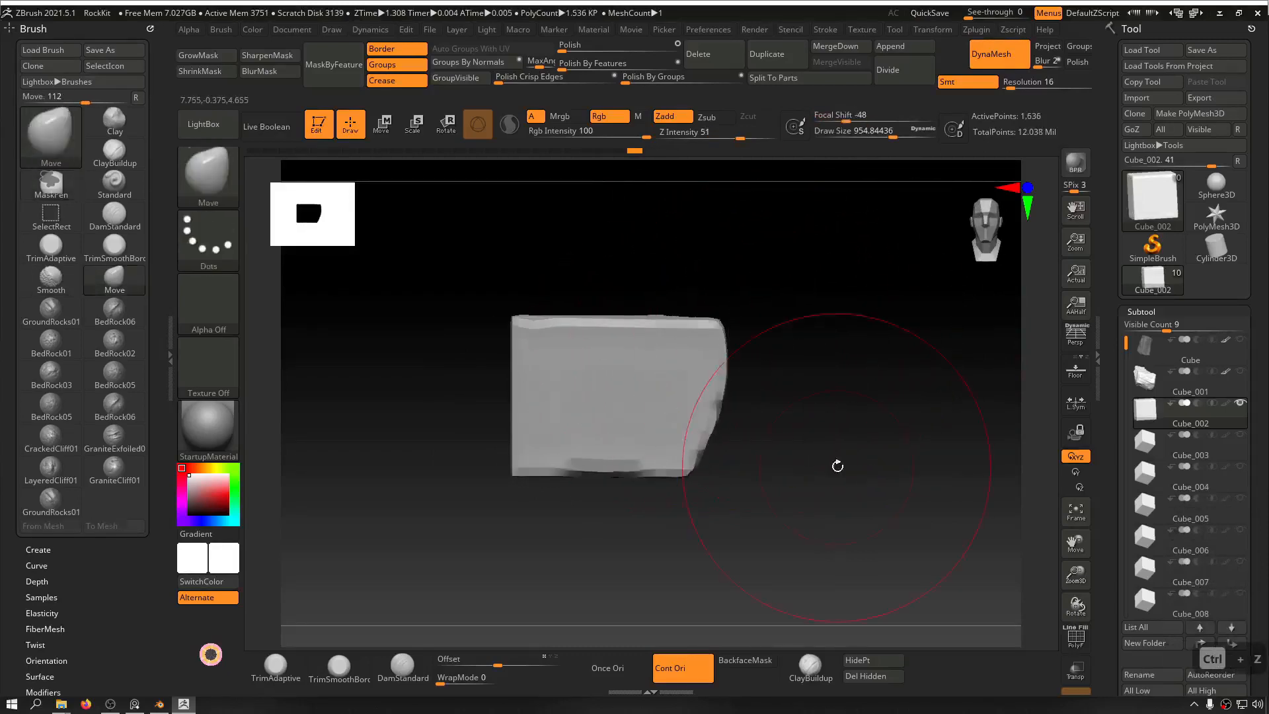
mouse_move(835, 462)
mouse_down()
mouse_move(850, 414)
mouse_move(830, 317)
mouse_move(922, 392)
mouse_move(819, 340)
mouse_up()
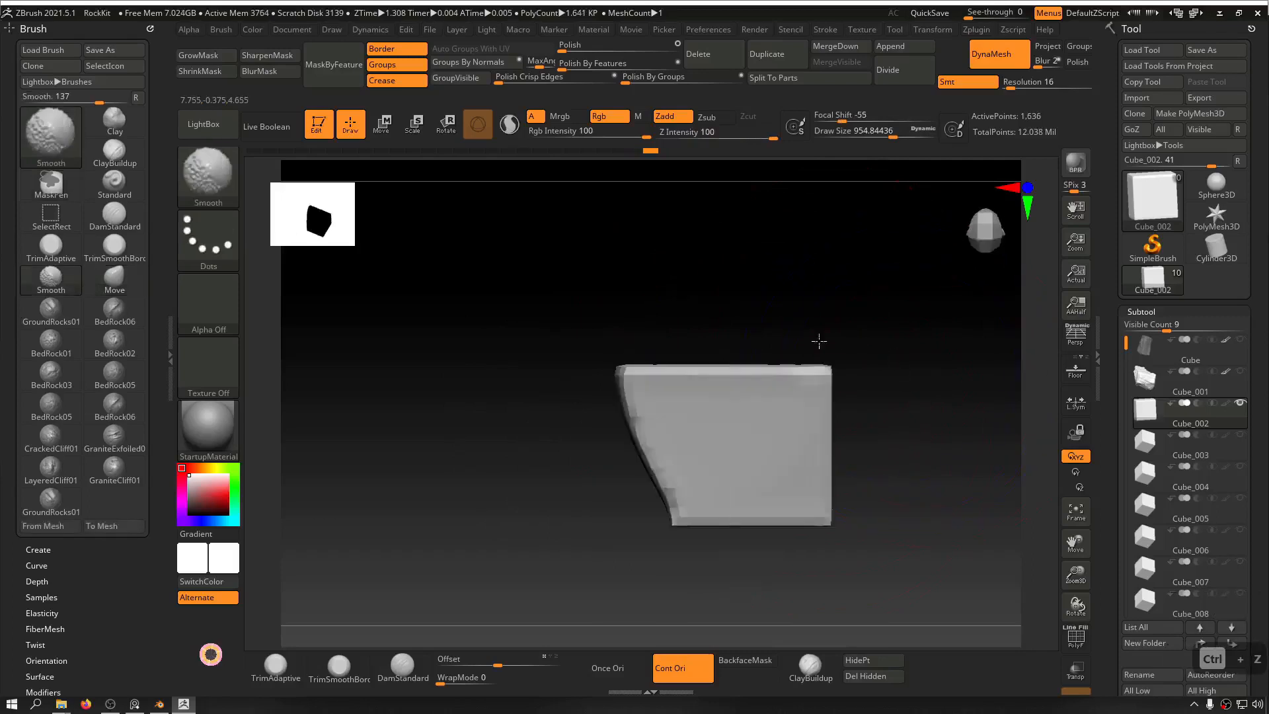
drag(715, 356, 701, 396)
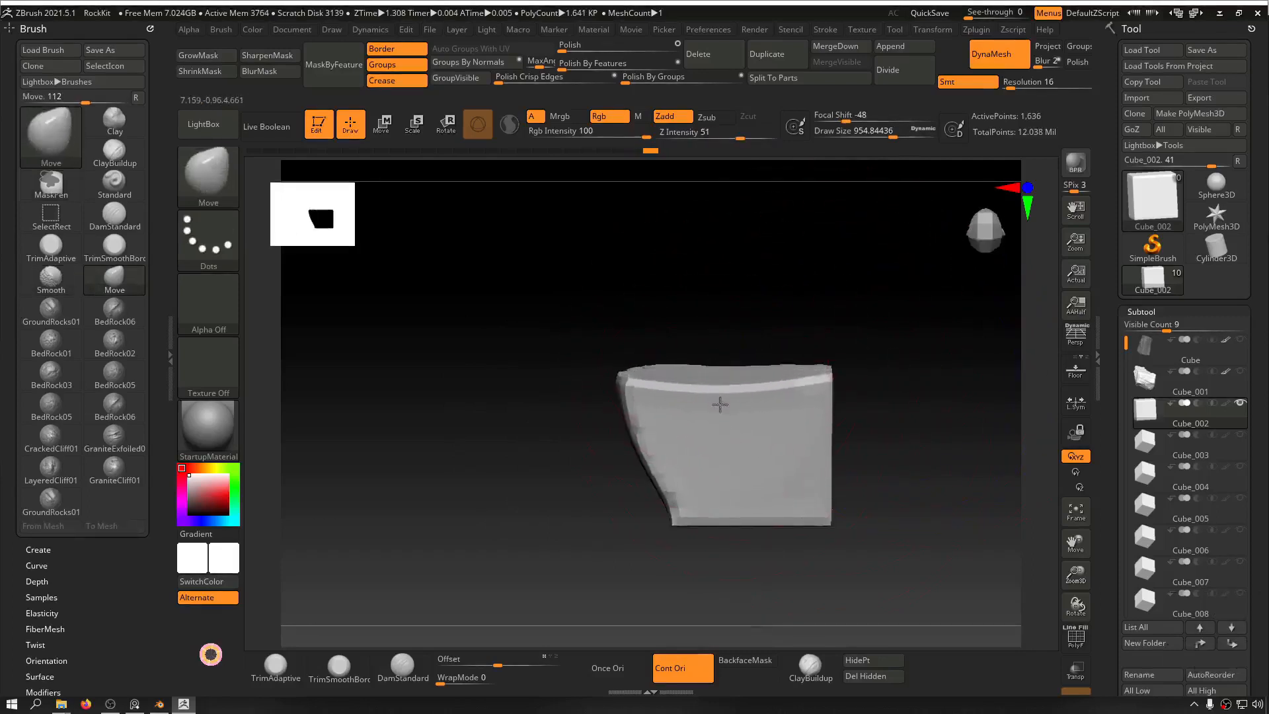
mouse_move(510, 431)
mouse_down()
mouse_move(613, 417)
mouse_move(544, 433)
mouse_move(510, 487)
mouse_up()
drag(686, 435, 678, 453)
drag(560, 464, 559, 404)
alt+drag(635, 334, 637, 243)
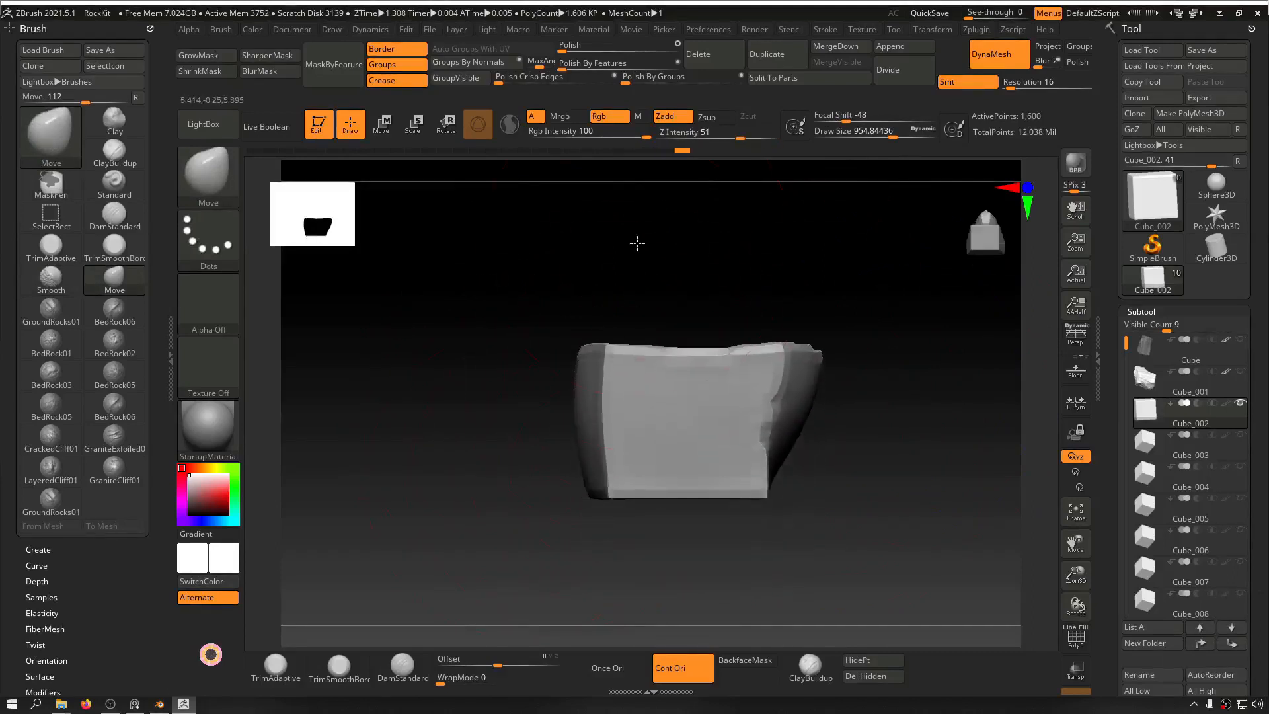
Step: Push the block's bottom edge upward with the Move brush and re-DynaMesh it at Resolution 16
mouse_move(640, 502)
mouse_down()
mouse_move(641, 518)
mouse_move(641, 466)
mouse_up()
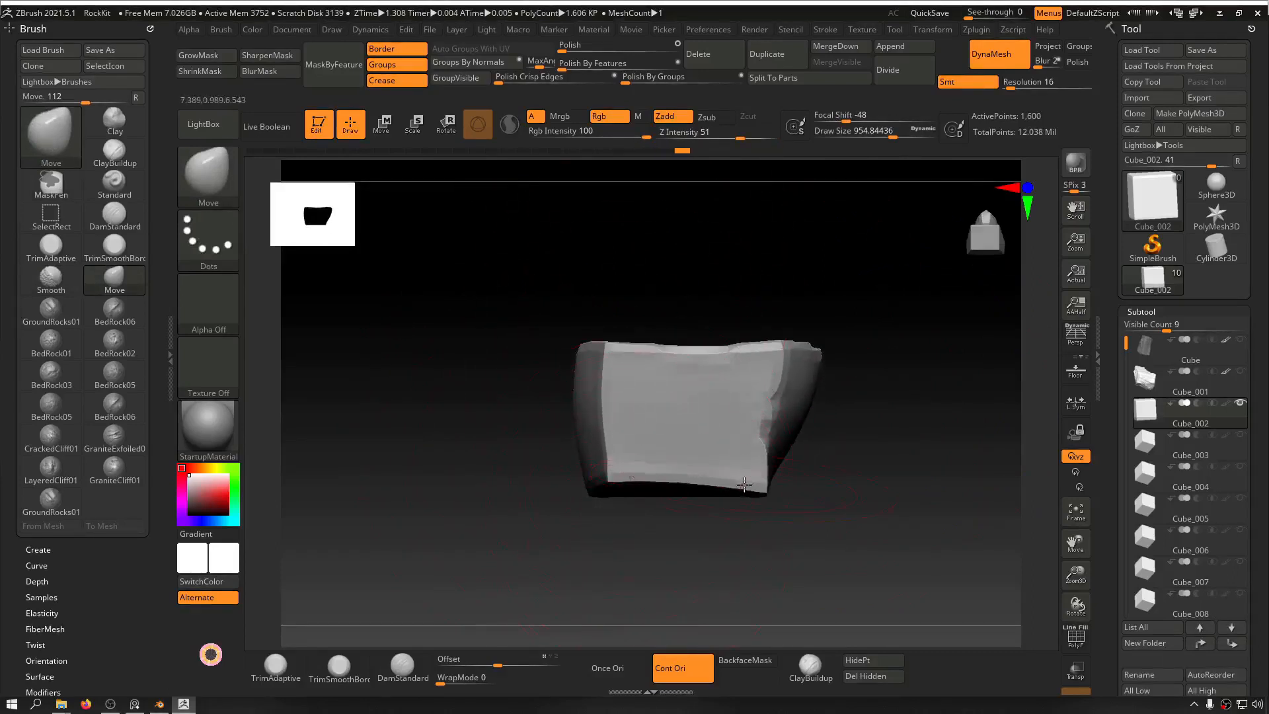
drag(744, 485, 746, 466)
ctrl+drag(845, 441, 871, 511)
drag(772, 519, 839, 515)
mouse_move(811, 397)
mouse_down()
mouse_move(826, 401)
mouse_move(815, 463)
mouse_move(827, 486)
mouse_move(901, 538)
mouse_move(796, 514)
mouse_up()
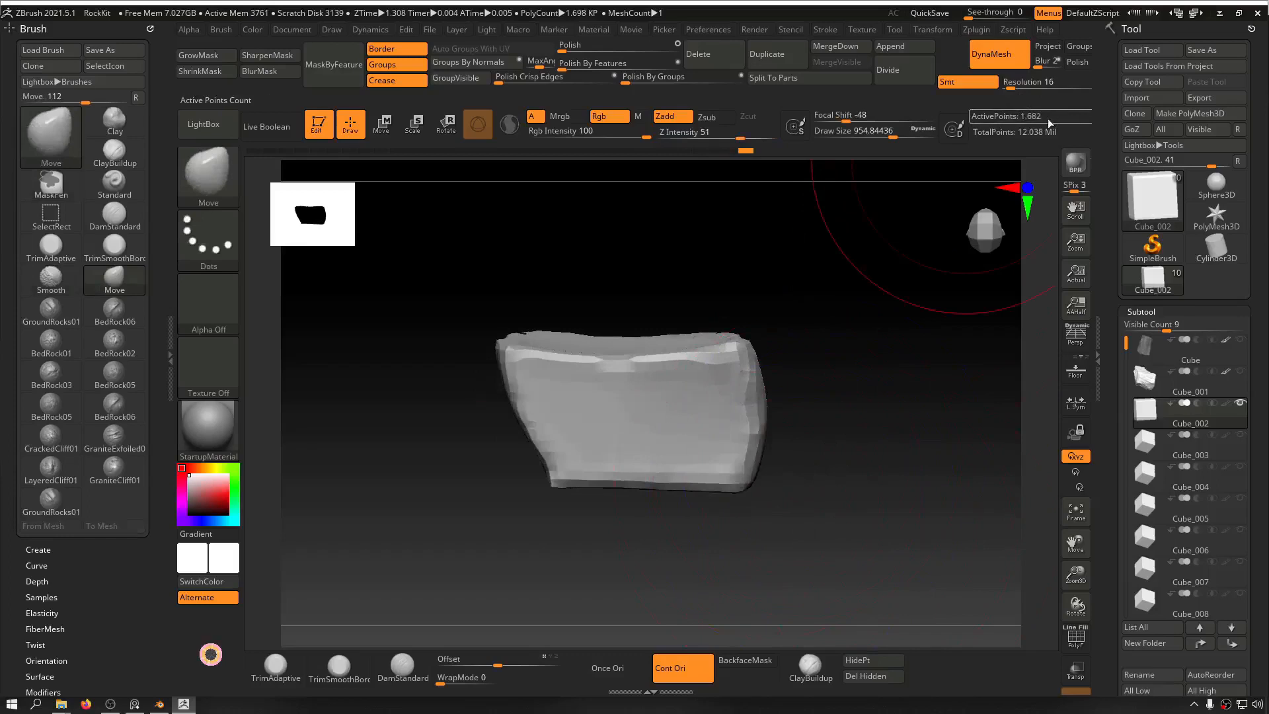
mouse_move(794, 286)
mouse_down()
mouse_move(759, 360)
mouse_move(612, 371)
mouse_move(584, 229)
mouse_move(722, 246)
mouse_move(678, 264)
mouse_up()
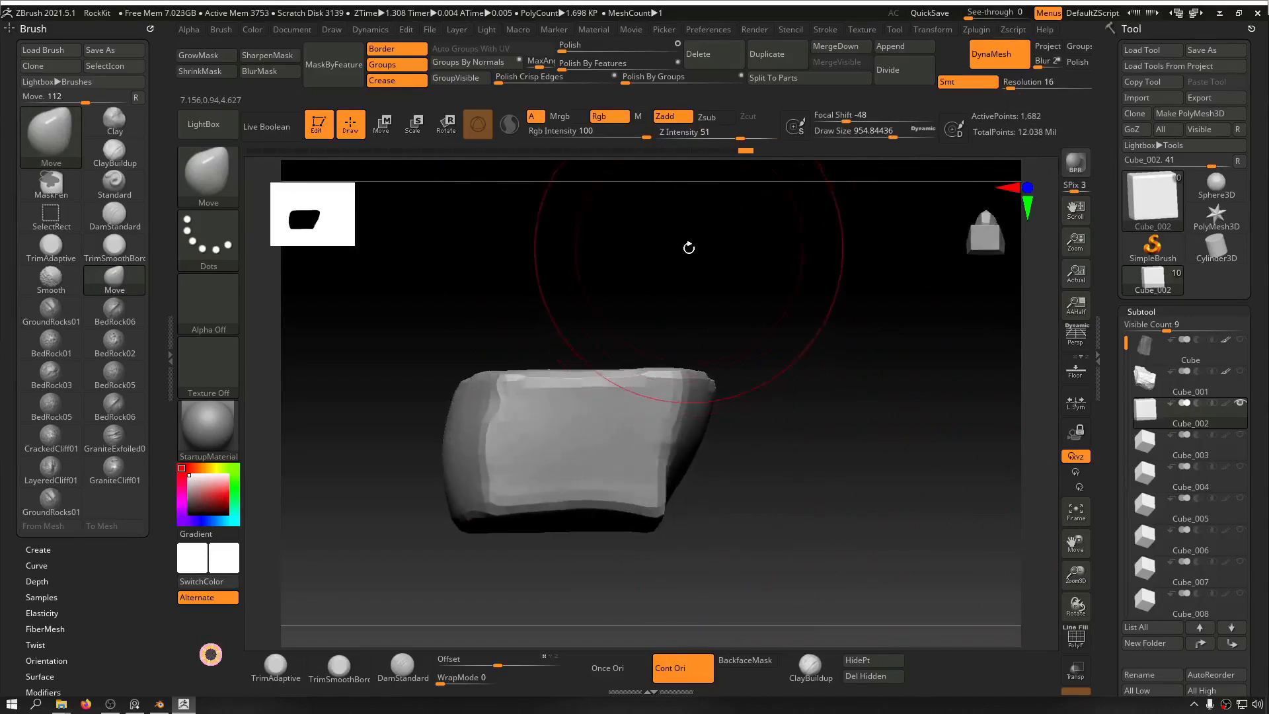
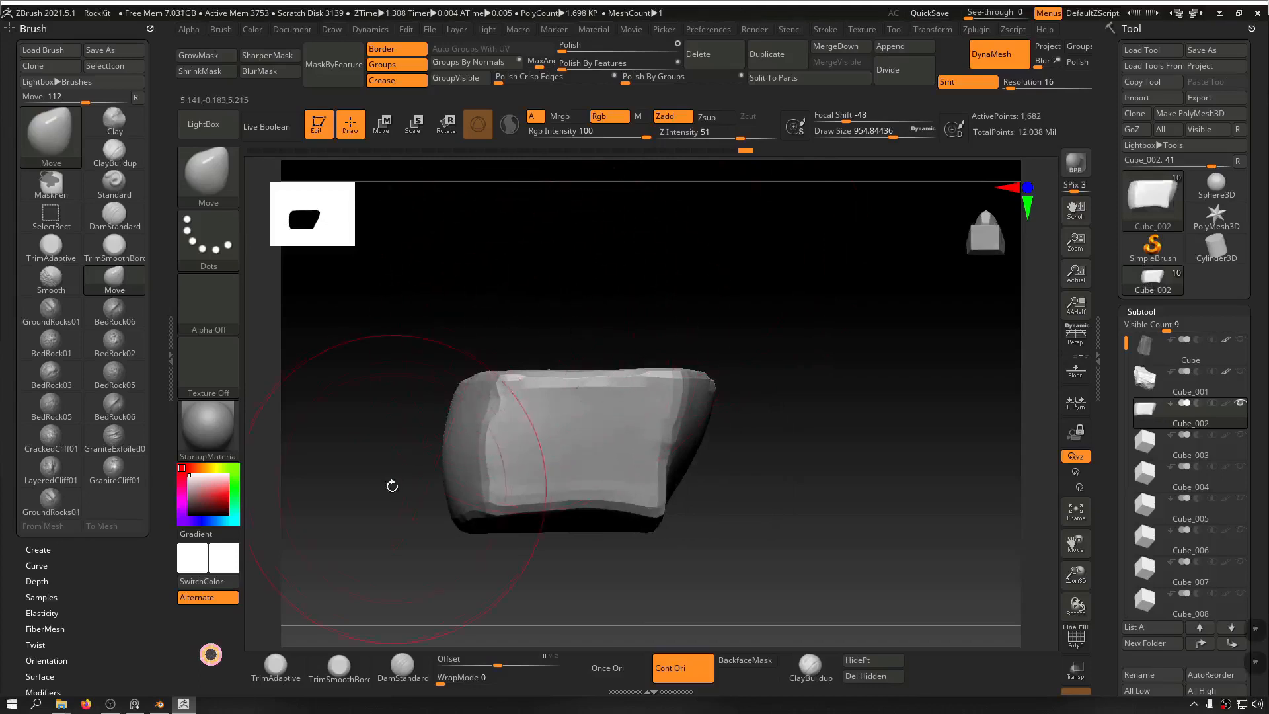
Step: Switch to the TrimSmoothBorder brush at a Draw Size of about 273 and subdivide the block five times
click(350, 671)
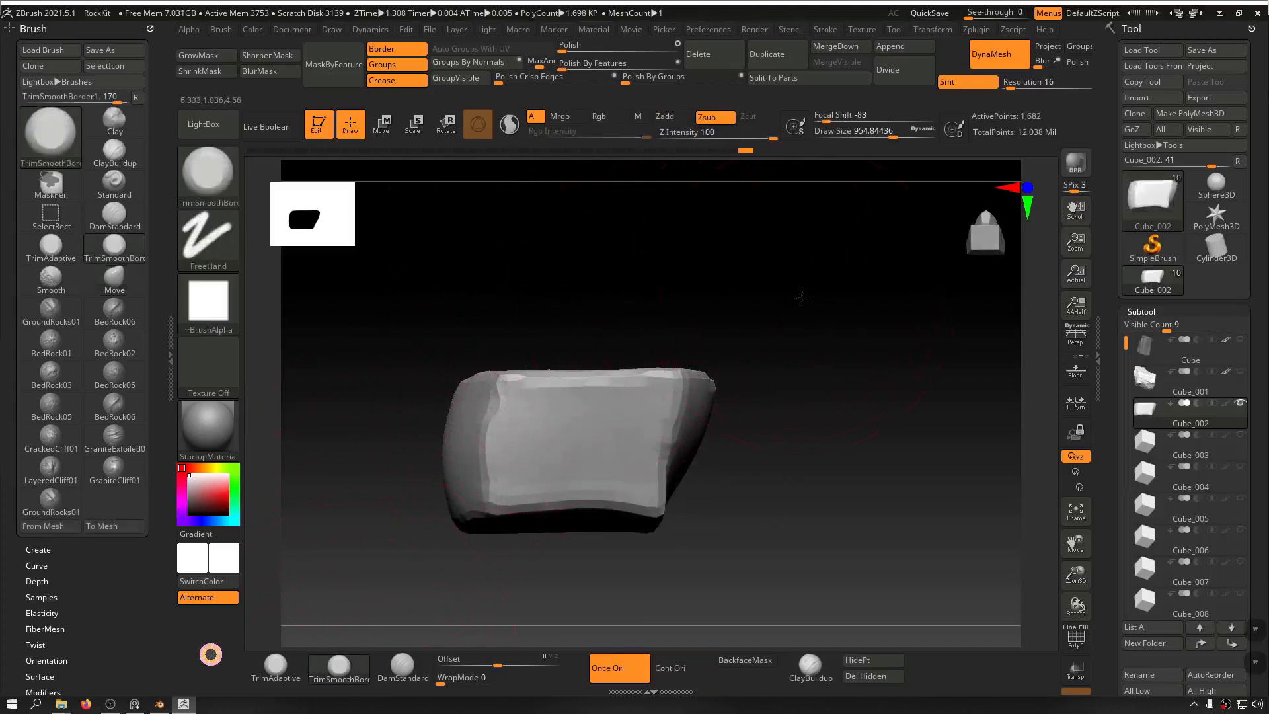
drag(801, 298, 781, 287)
key(s)
key(ctrl)
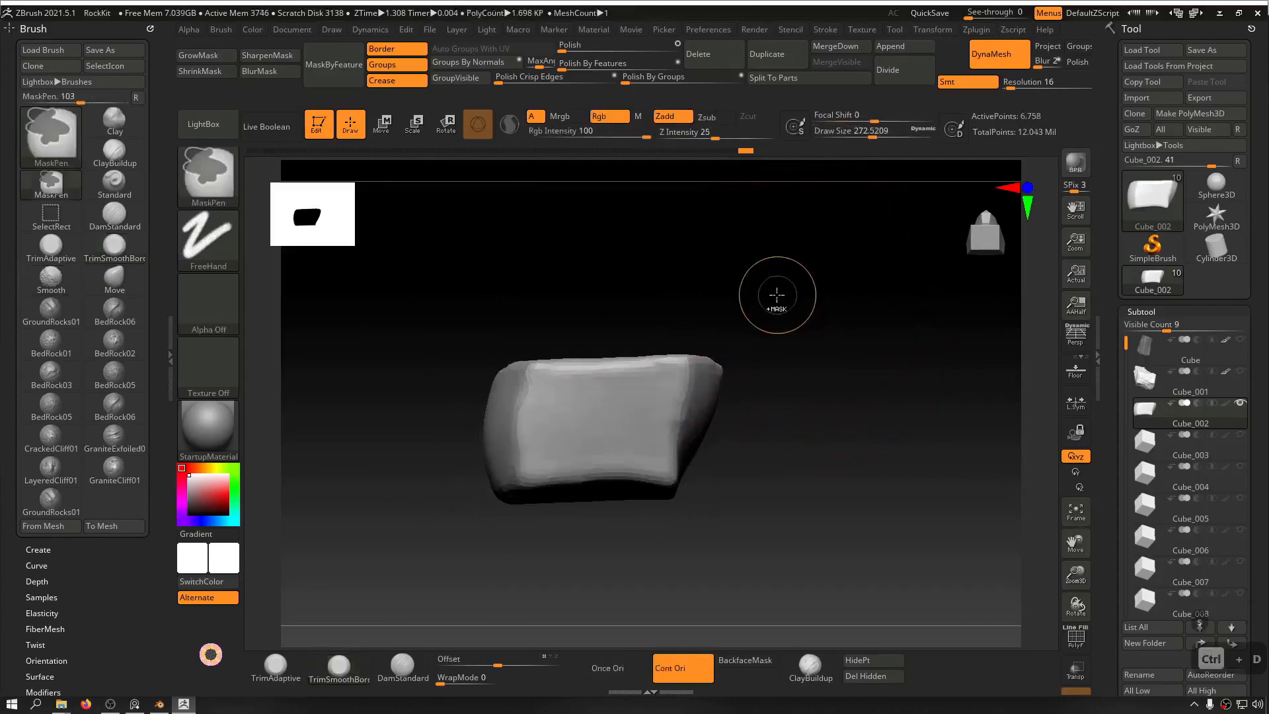
key(ctrl+d)
key(ctrl+d)
key(ctrl+d)
key(ctrl+d)
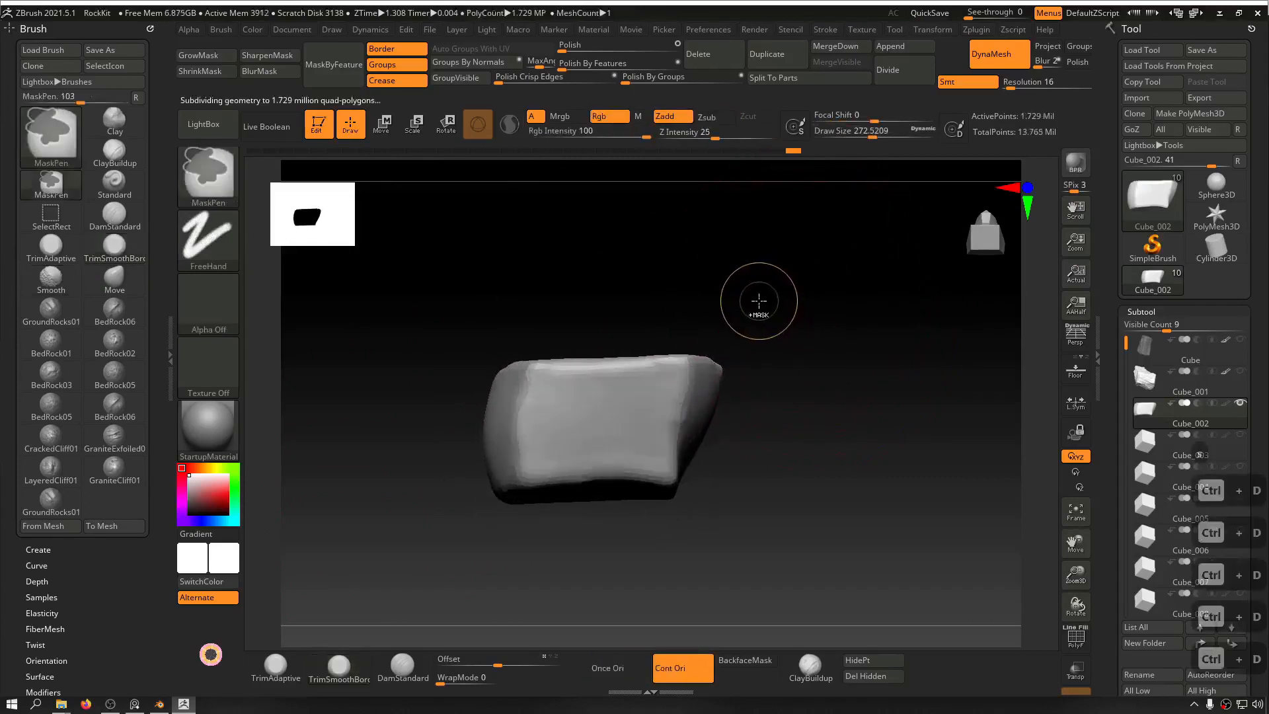
Step: Try subdividing the block one more level, and undo it
drag(781, 281, 790, 328)
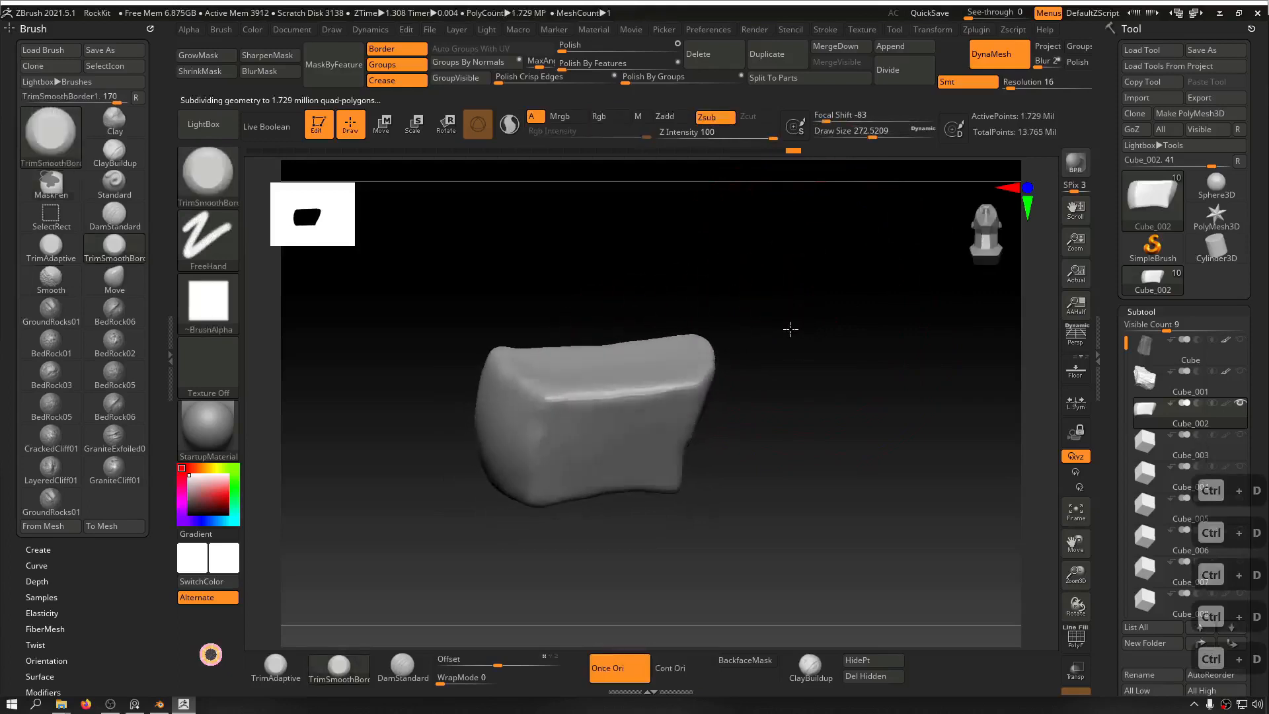
key(ctrl+d)
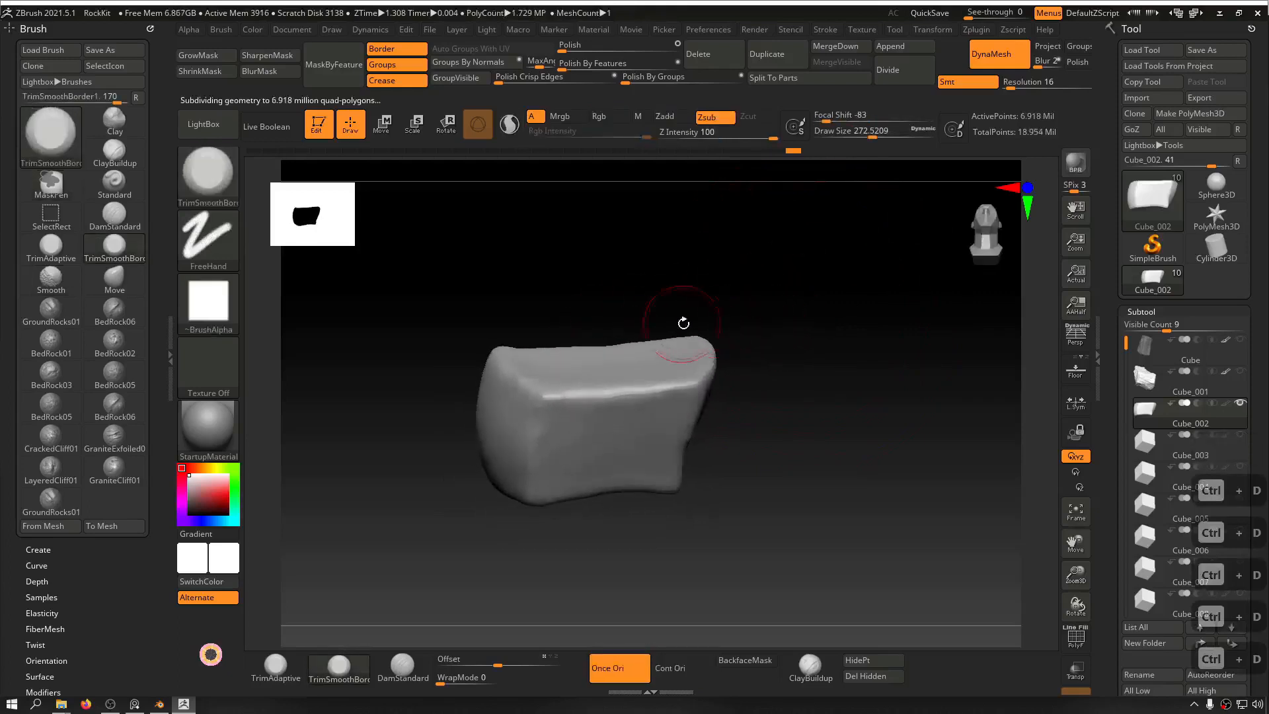
mouse_move(793, 312)
mouse_down()
mouse_move(824, 312)
mouse_move(825, 292)
mouse_move(830, 334)
mouse_up()
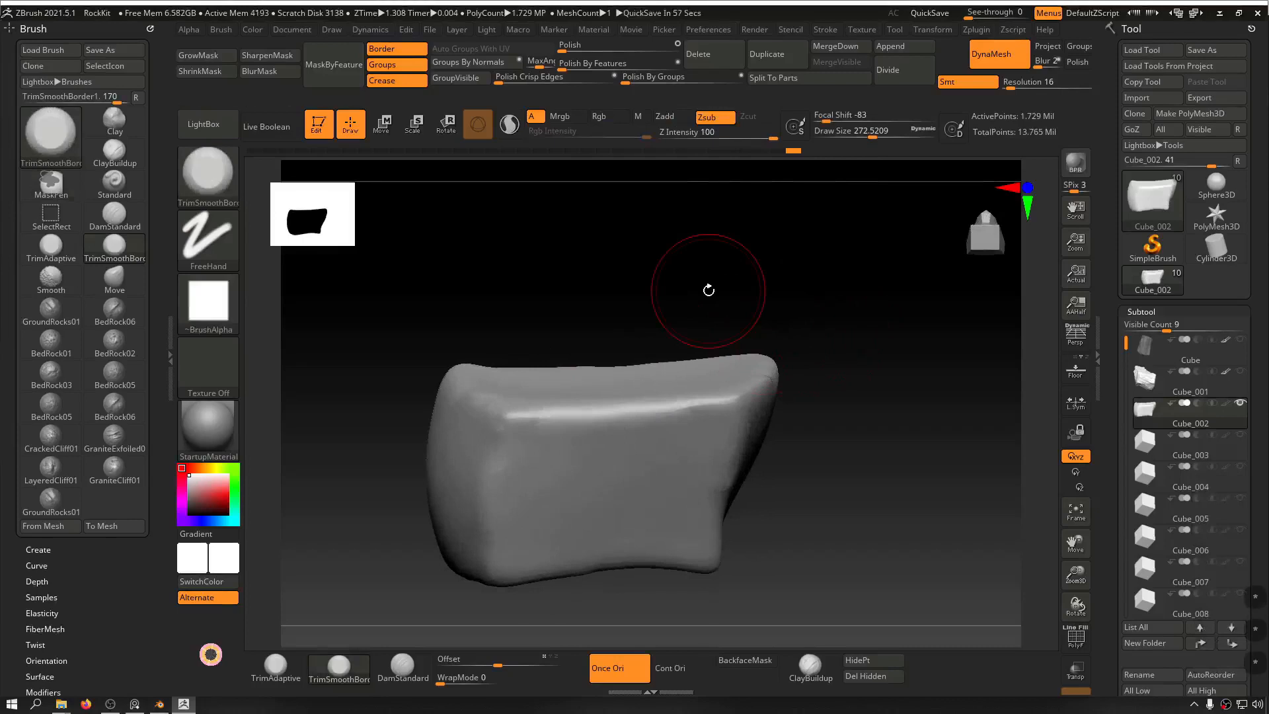
Step: Save the project as RockKit03
key(ctrl+s)
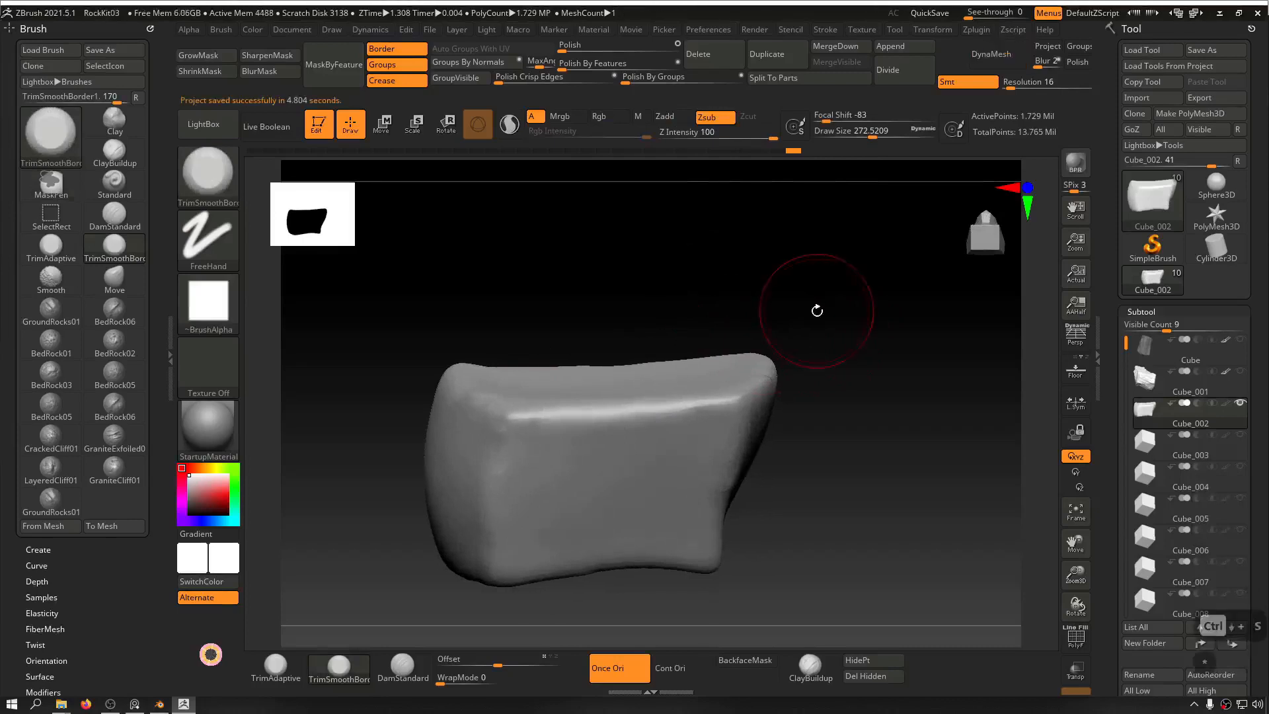
Step: Set the TrimSmoothBorder Draw Size to about 525 and carve flat planes into the block's top edge and slanted end
mouse_move(864, 319)
mouse_down()
mouse_move(850, 292)
mouse_move(861, 306)
mouse_move(815, 275)
mouse_move(837, 325)
mouse_move(826, 295)
mouse_move(813, 322)
mouse_move(831, 304)
mouse_up()
key(s)
key(s)
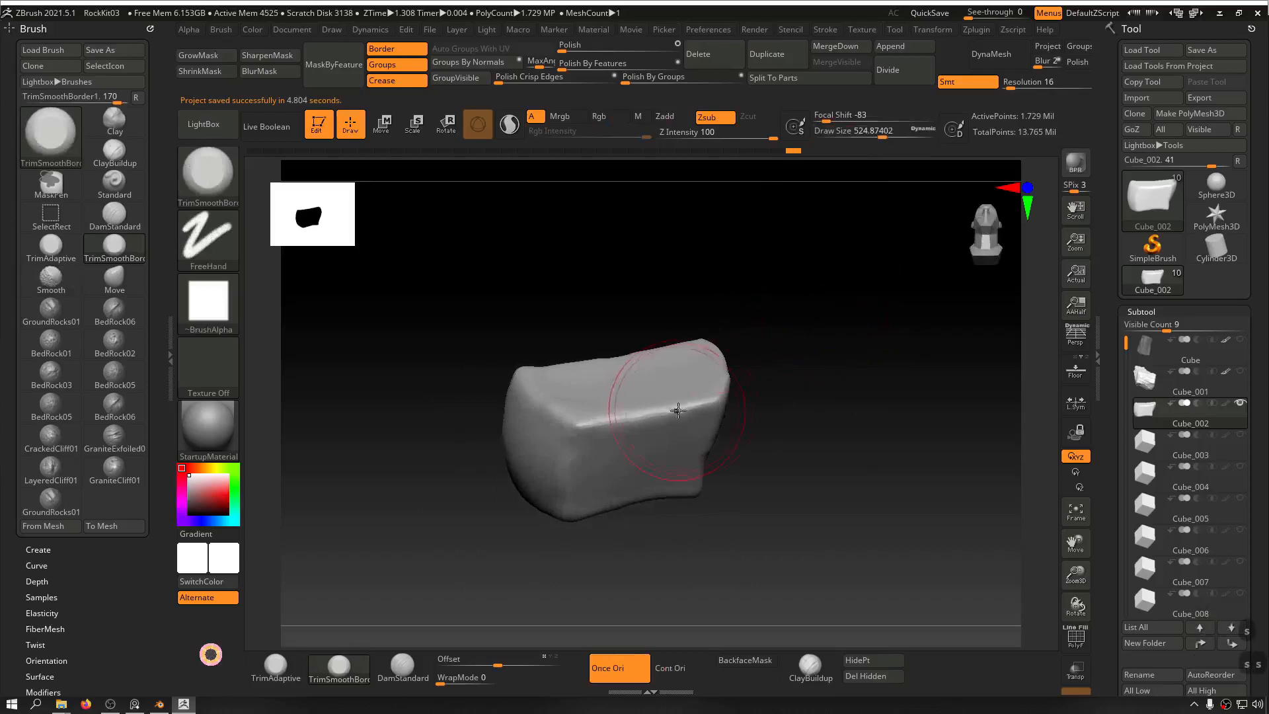
mouse_move(677, 407)
mouse_down()
mouse_move(592, 428)
mouse_move(611, 432)
mouse_move(614, 417)
mouse_move(600, 422)
mouse_up()
mouse_move(758, 410)
mouse_down()
mouse_move(751, 386)
mouse_move(818, 378)
mouse_move(681, 388)
mouse_up()
mouse_move(859, 370)
mouse_down()
mouse_move(853, 396)
mouse_move(769, 381)
mouse_move(735, 398)
mouse_move(807, 364)
mouse_up()
drag(858, 326, 835, 328)
mouse_move(799, 399)
mouse_down()
mouse_move(766, 415)
mouse_move(797, 384)
mouse_up()
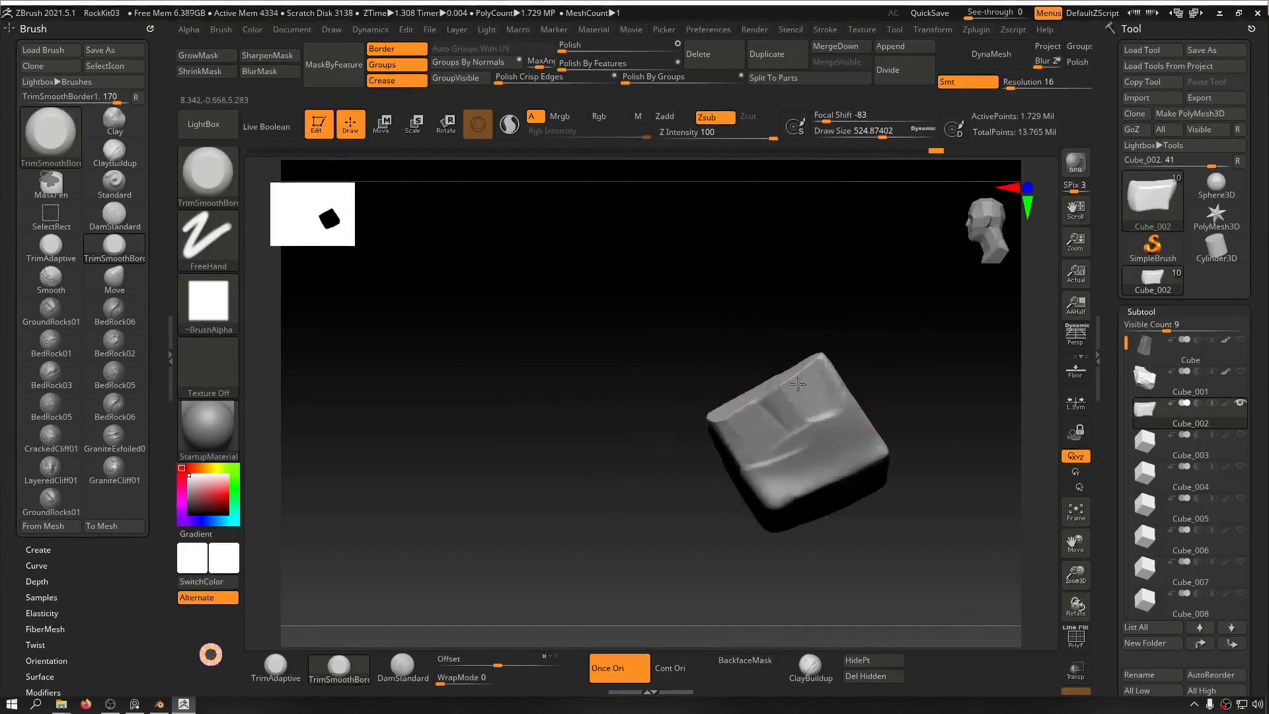
Step: Trim the block's corners, upper edges and end face into chipped planes with the TrimSmoothBorder brush
drag(852, 351, 822, 282)
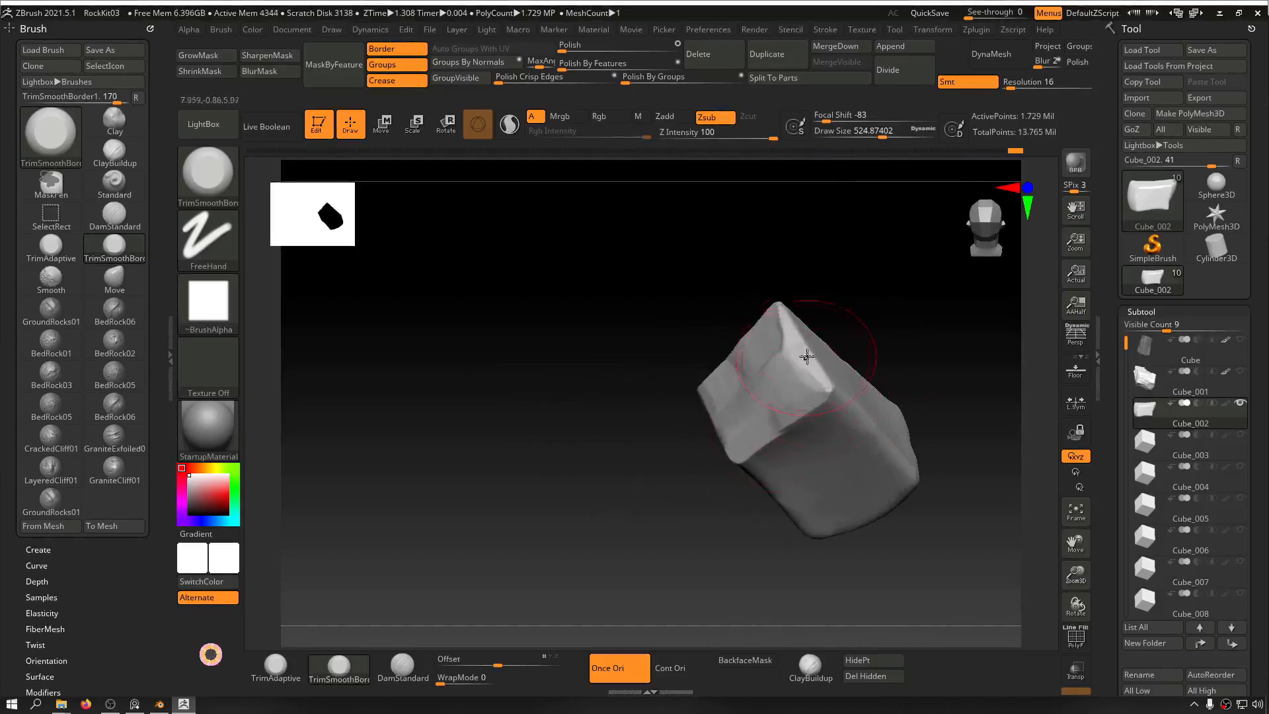
drag(819, 261, 787, 313)
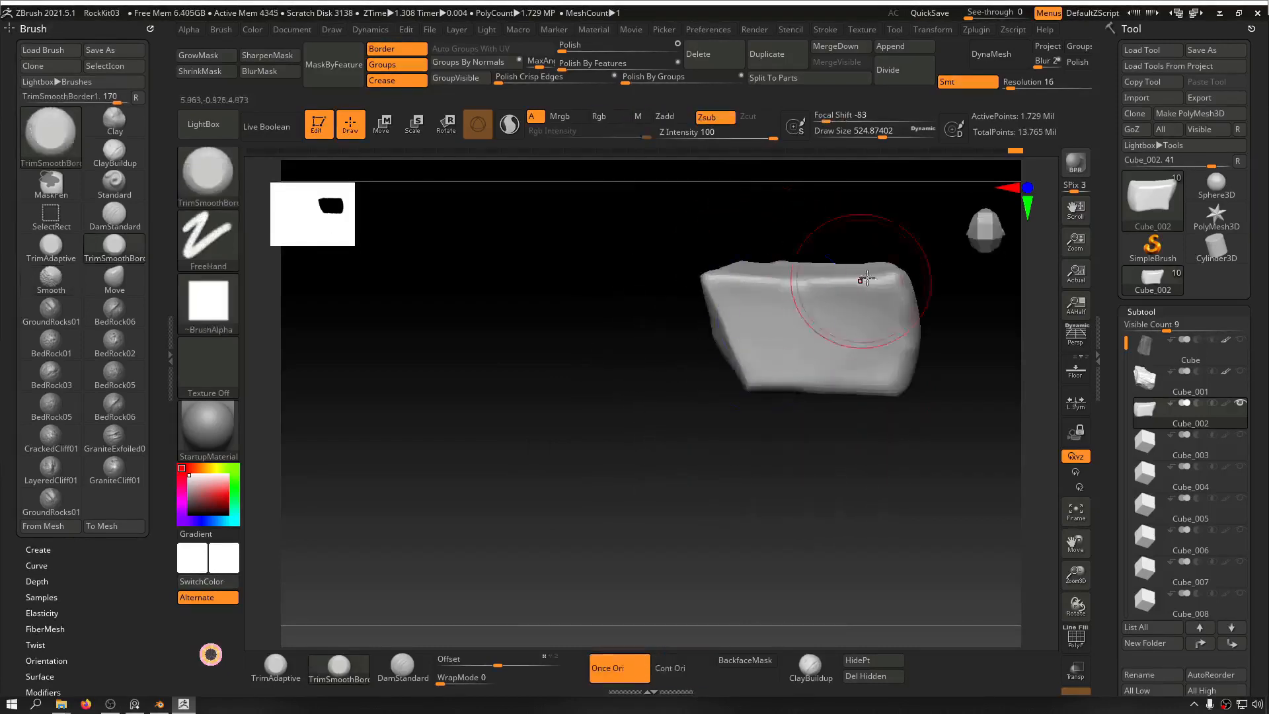
mouse_move(867, 280)
mouse_down()
mouse_move(751, 298)
mouse_move(861, 351)
mouse_move(845, 328)
mouse_up()
drag(941, 321, 849, 335)
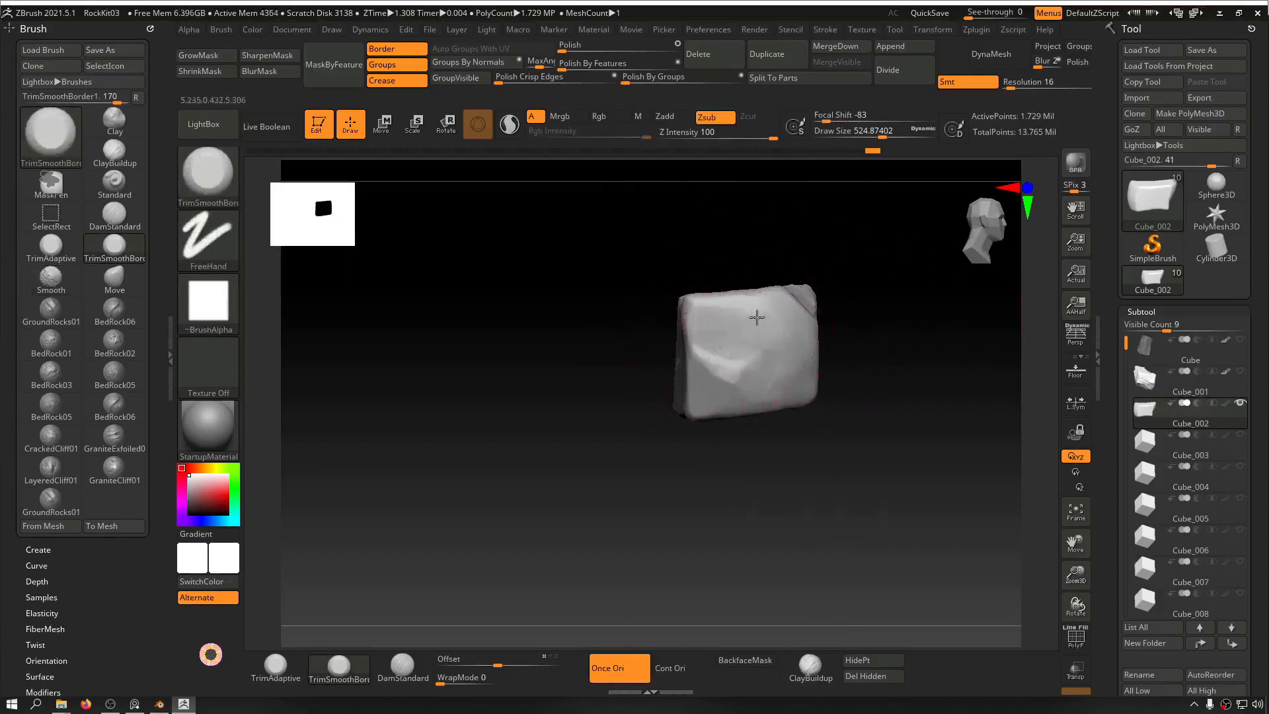
mouse_move(757, 317)
mouse_down()
mouse_move(798, 351)
mouse_move(798, 386)
mouse_up()
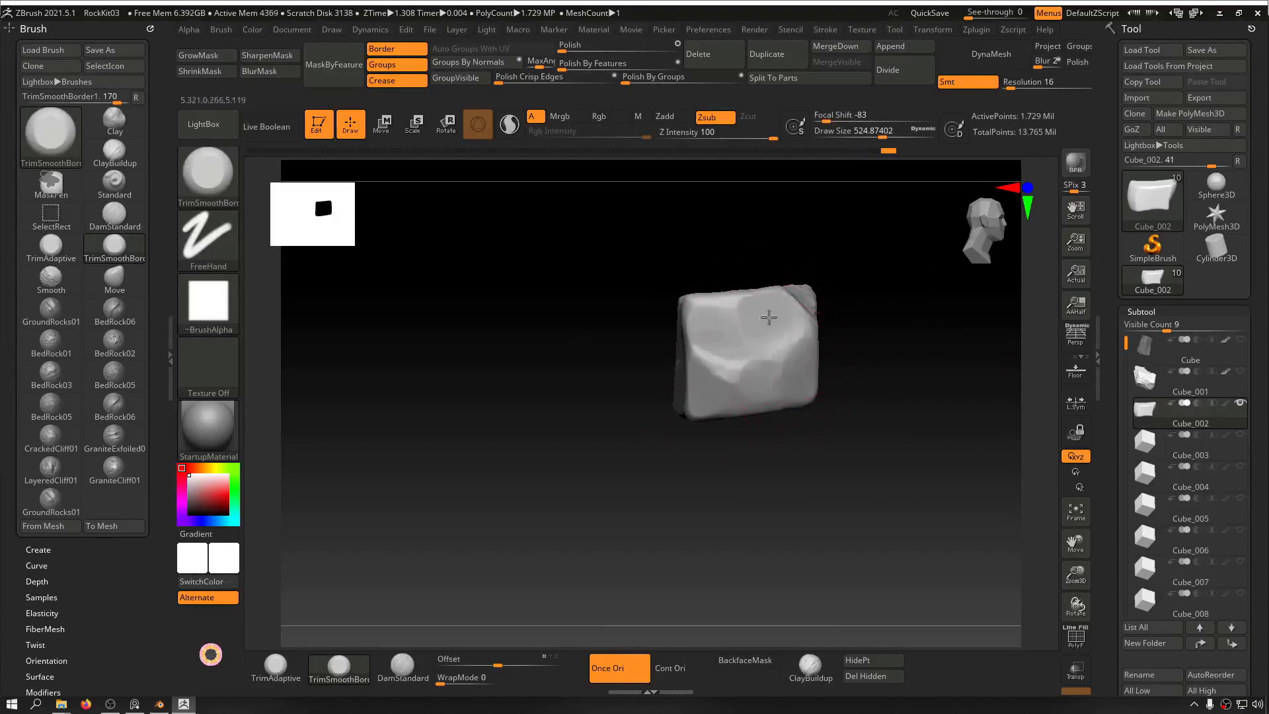
drag(890, 346, 830, 348)
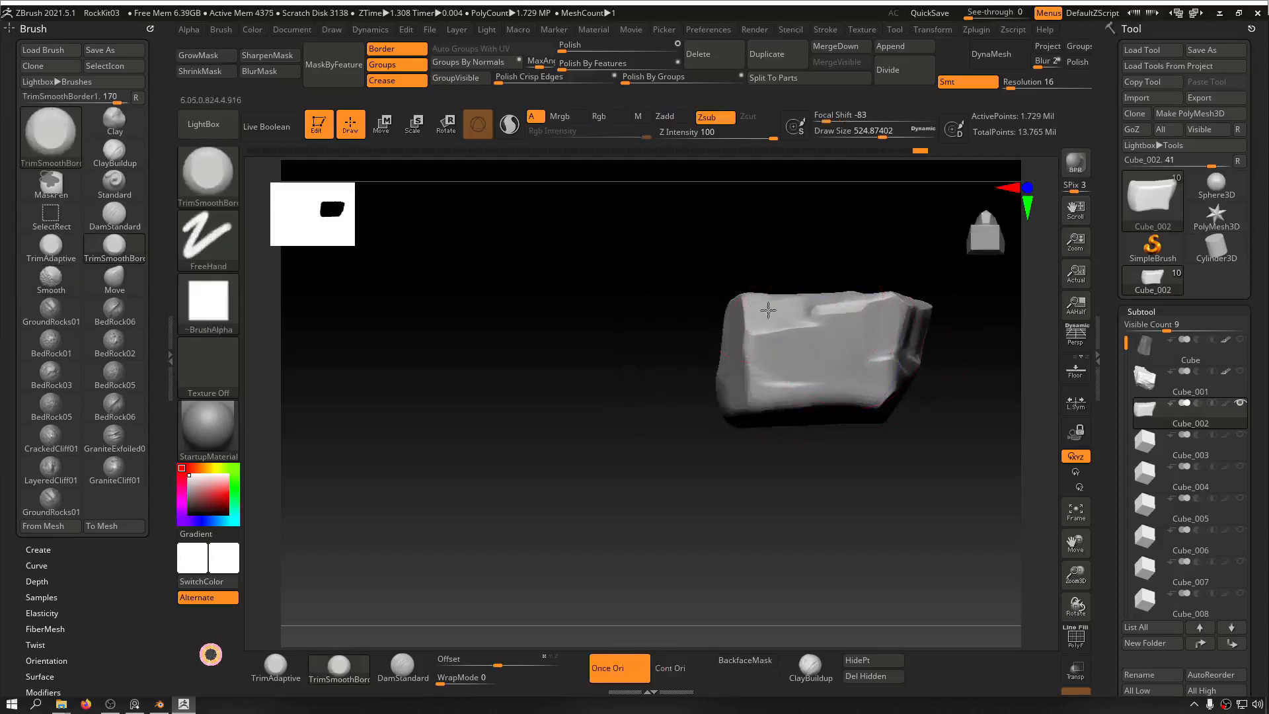
Step: Flatten and chip the block's long front and back faces and the slanted end with the TrimSmoothBorder brush
mouse_move(800, 307)
mouse_down()
mouse_move(589, 348)
mouse_move(575, 376)
mouse_move(586, 451)
mouse_up()
drag(707, 347, 682, 328)
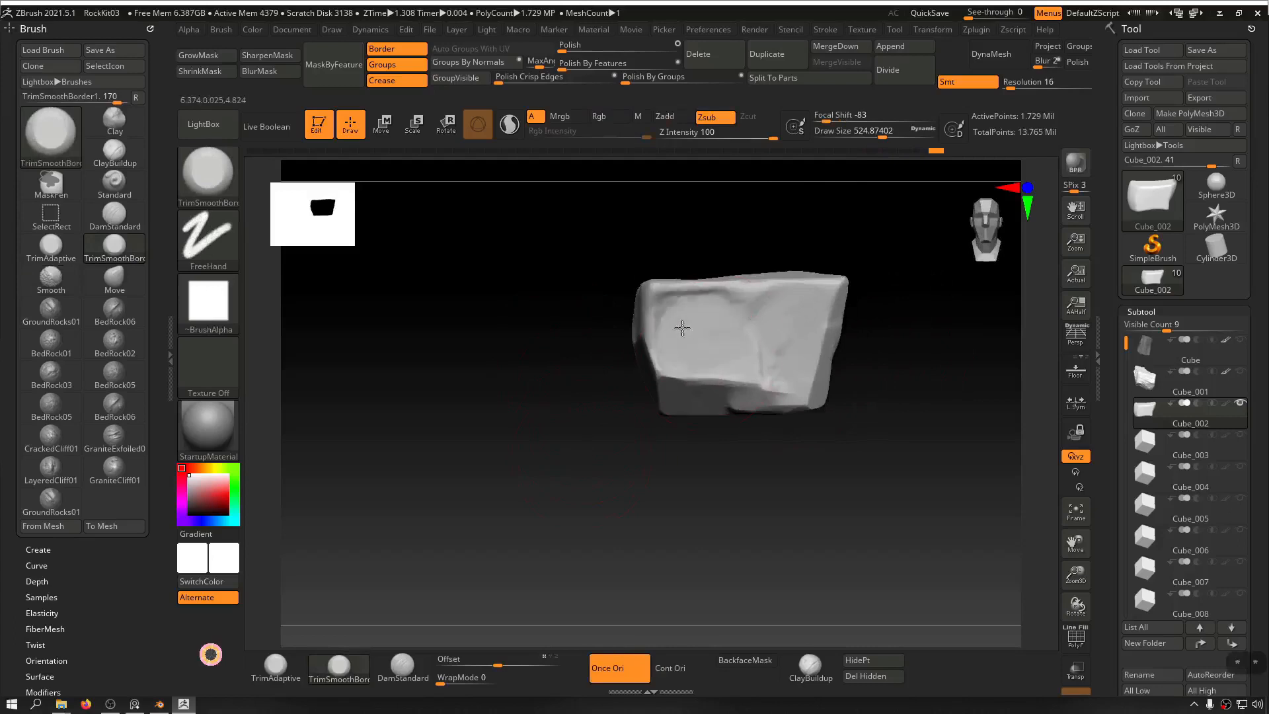
drag(594, 439, 569, 297)
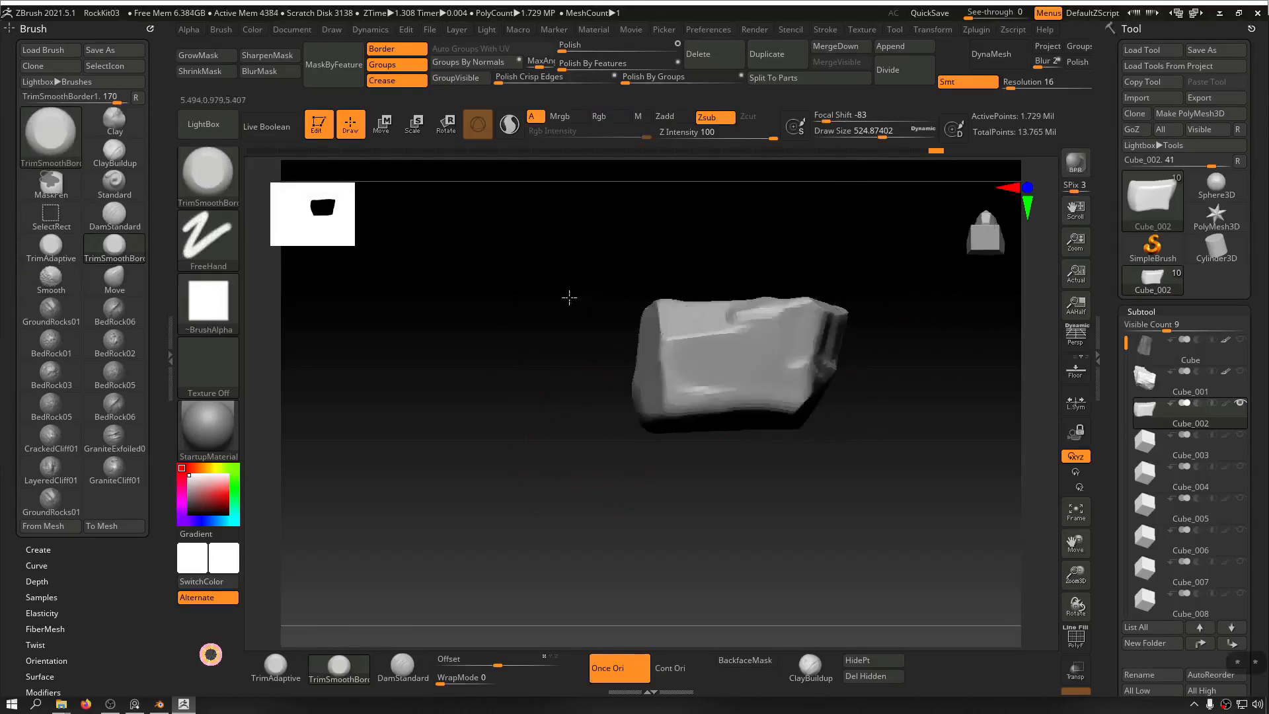
drag(915, 331, 773, 331)
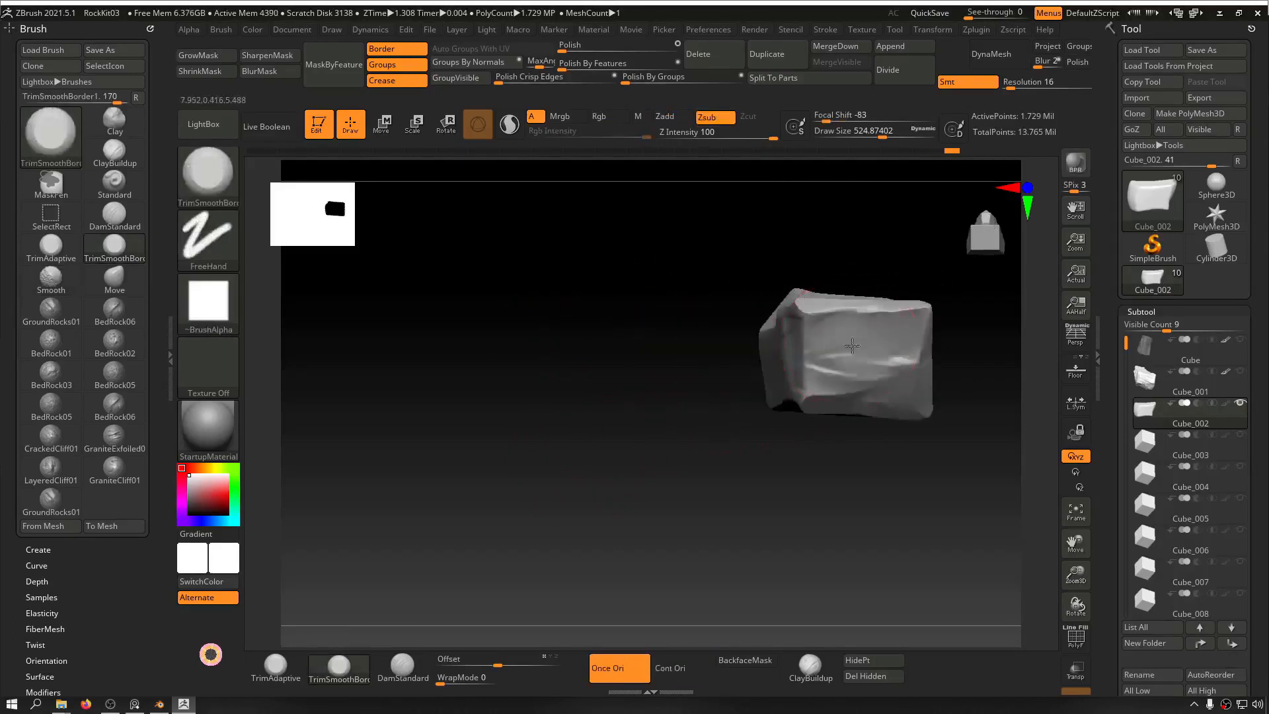
drag(876, 347, 859, 380)
Step: Trim the remaining rounded edges and corners around the rock to complete its faceted shape
mouse_move(760, 440)
mouse_down()
mouse_move(701, 421)
mouse_move(717, 424)
mouse_up()
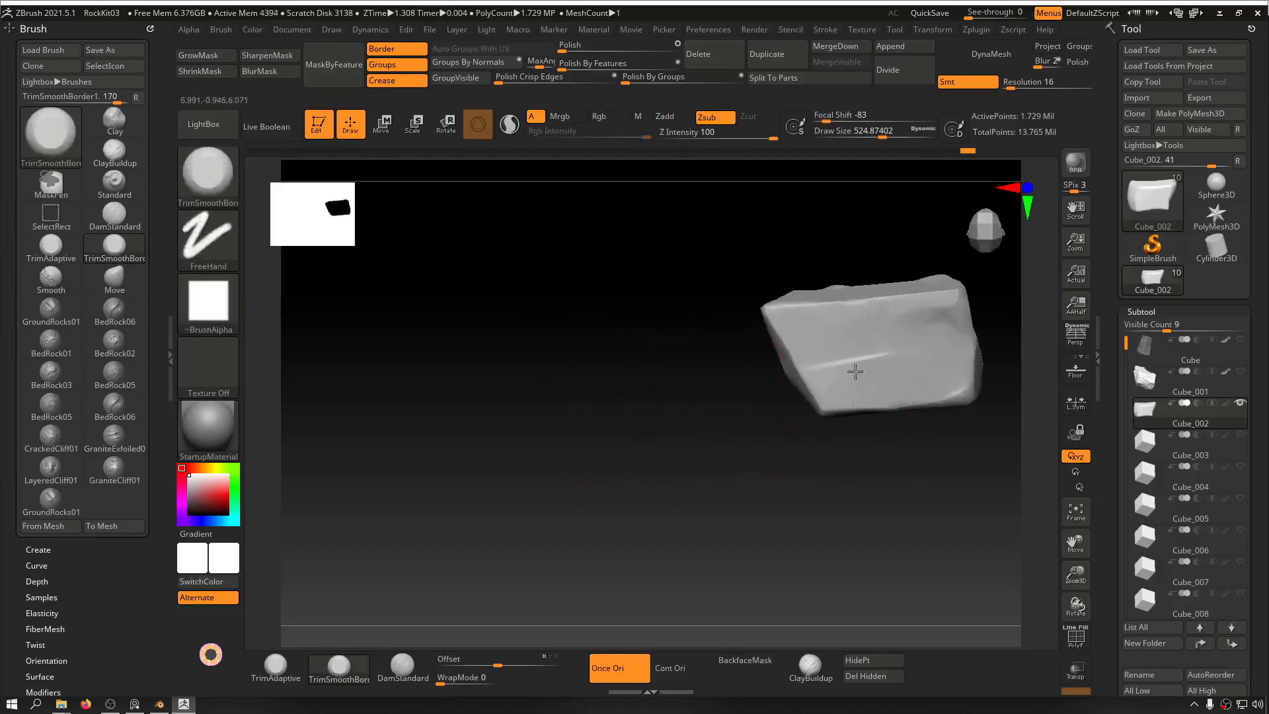
drag(652, 392, 635, 427)
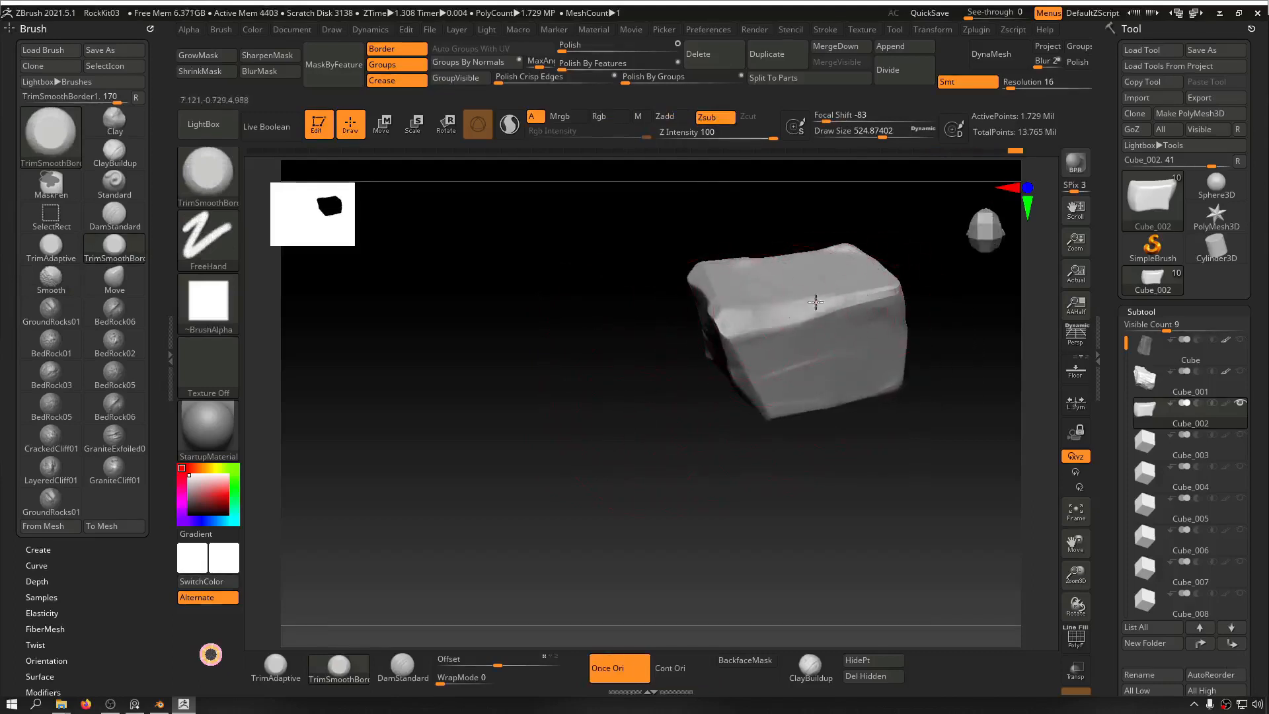
drag(815, 302, 801, 307)
mouse_move(654, 354)
mouse_down()
mouse_move(566, 390)
mouse_move(531, 390)
mouse_up()
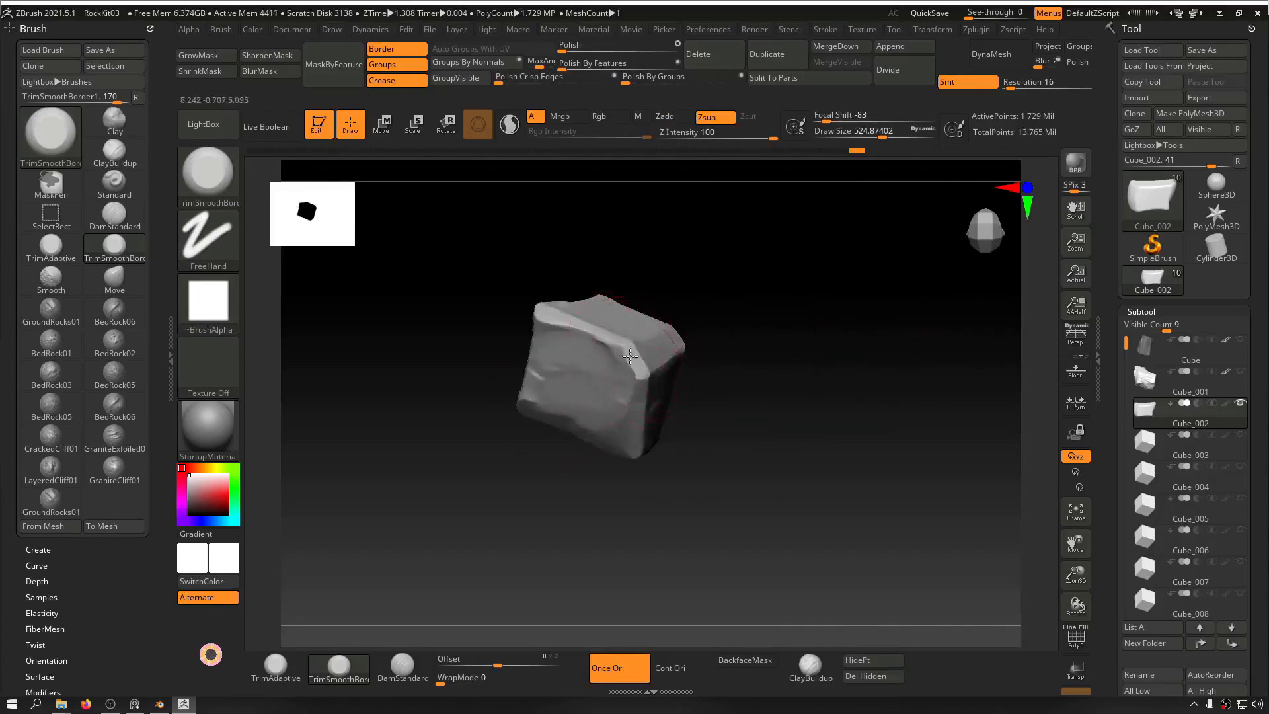
mouse_move(728, 299)
mouse_down()
mouse_move(859, 285)
mouse_move(863, 294)
mouse_move(774, 341)
mouse_up()
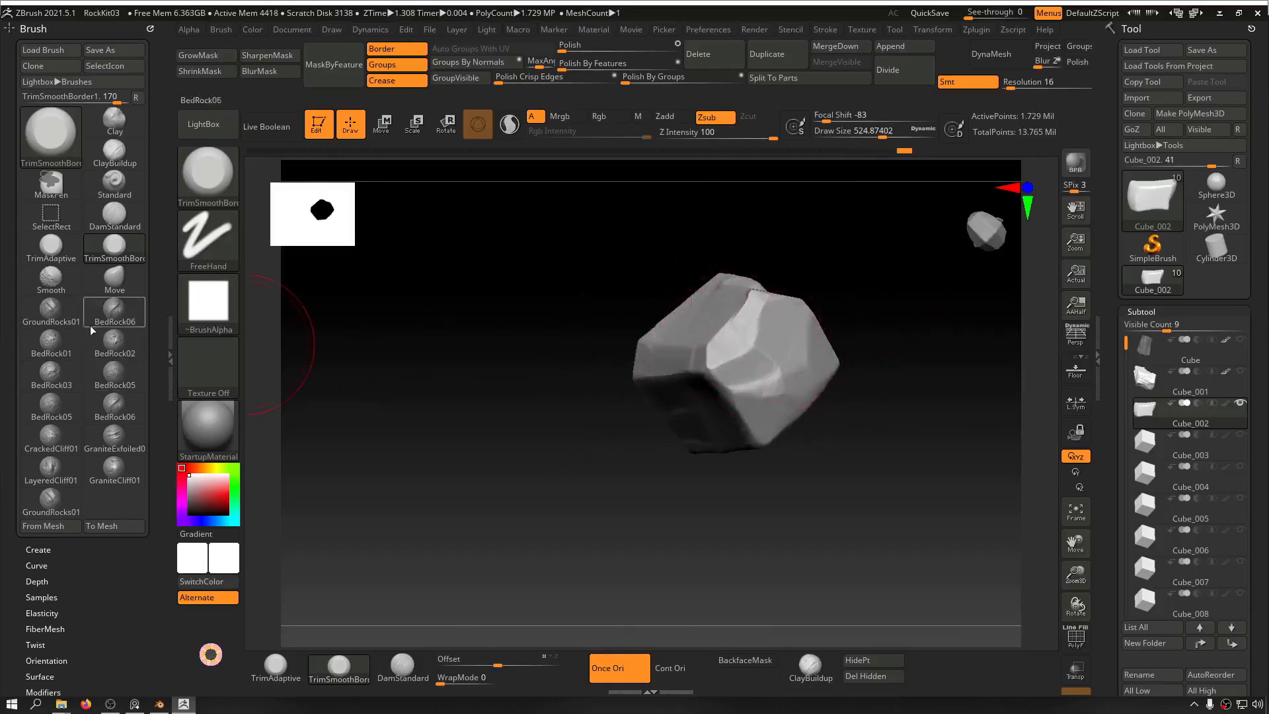
Step: Select the GroundRocks01 brush and try stamping rock detail on a broad face, undoing the stamp
click(53, 309)
drag(578, 276, 546, 249)
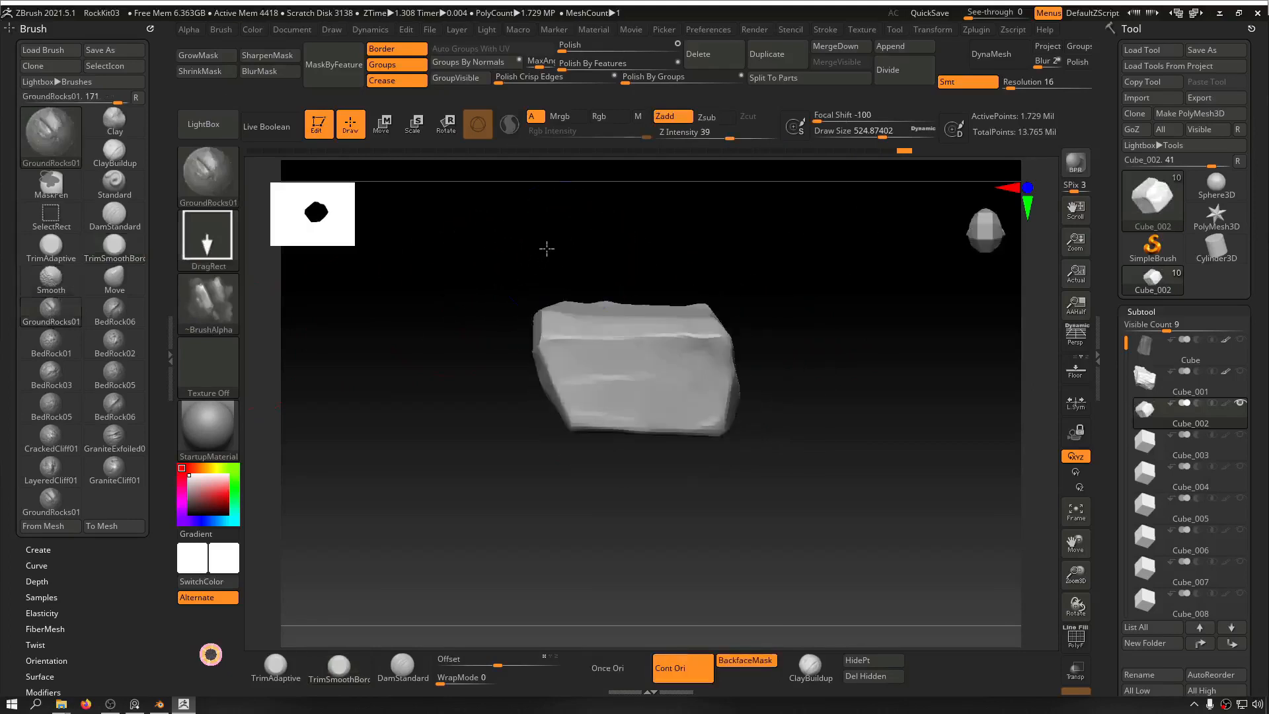
drag(835, 293, 958, 311)
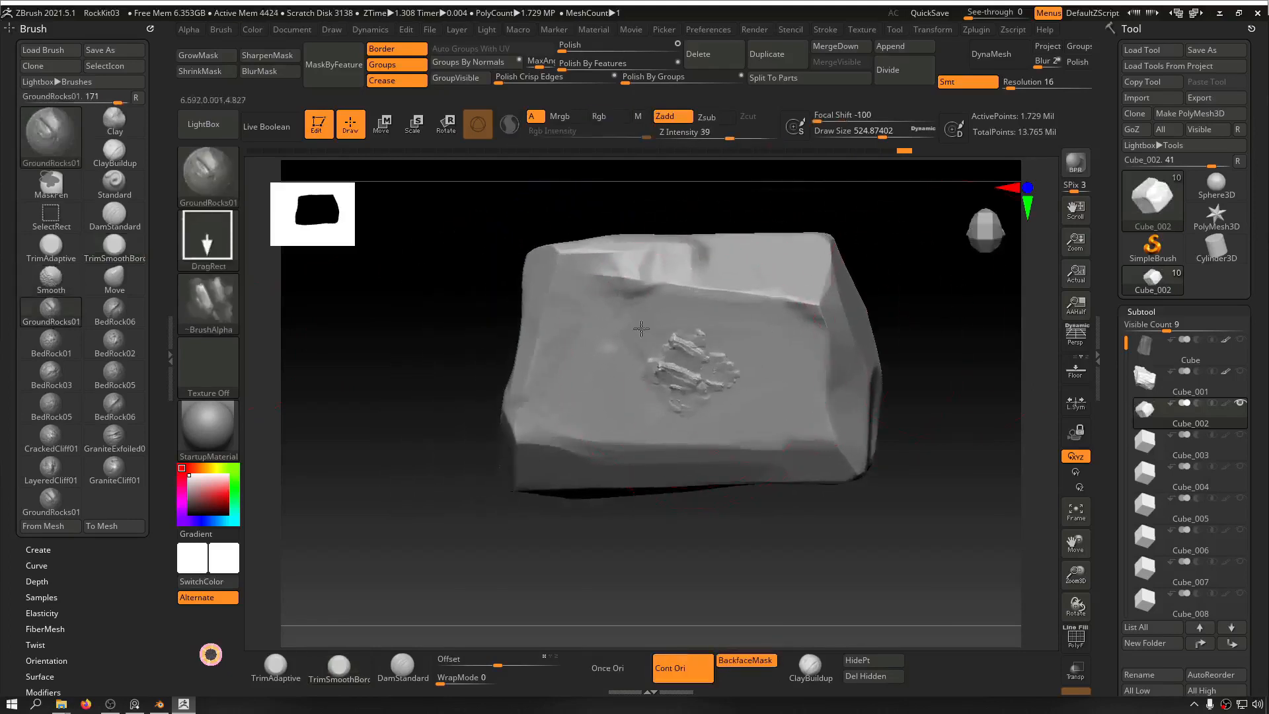
mouse_move(479, 263)
mouse_down()
mouse_move(400, 241)
mouse_move(584, 218)
mouse_move(714, 246)
mouse_move(767, 200)
mouse_move(784, 284)
mouse_move(910, 322)
mouse_move(858, 272)
mouse_move(883, 357)
mouse_move(870, 382)
mouse_move(827, 297)
mouse_up()
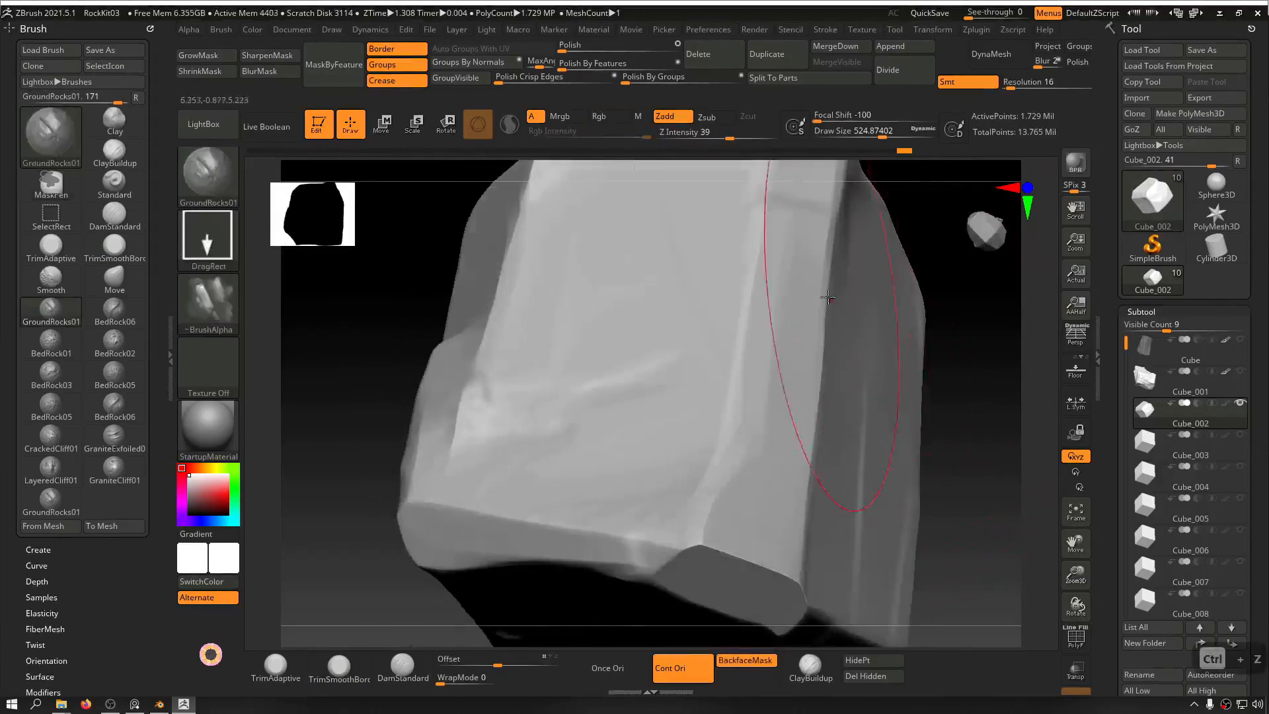
Step: Set the GroundRocks01 brush's Z Intensity to 32 and stamp rock detail across the rock's faces
drag(728, 139, 724, 147)
mouse_move(931, 351)
mouse_down()
mouse_move(954, 388)
mouse_move(902, 342)
mouse_move(818, 362)
mouse_up()
drag(657, 373, 748, 335)
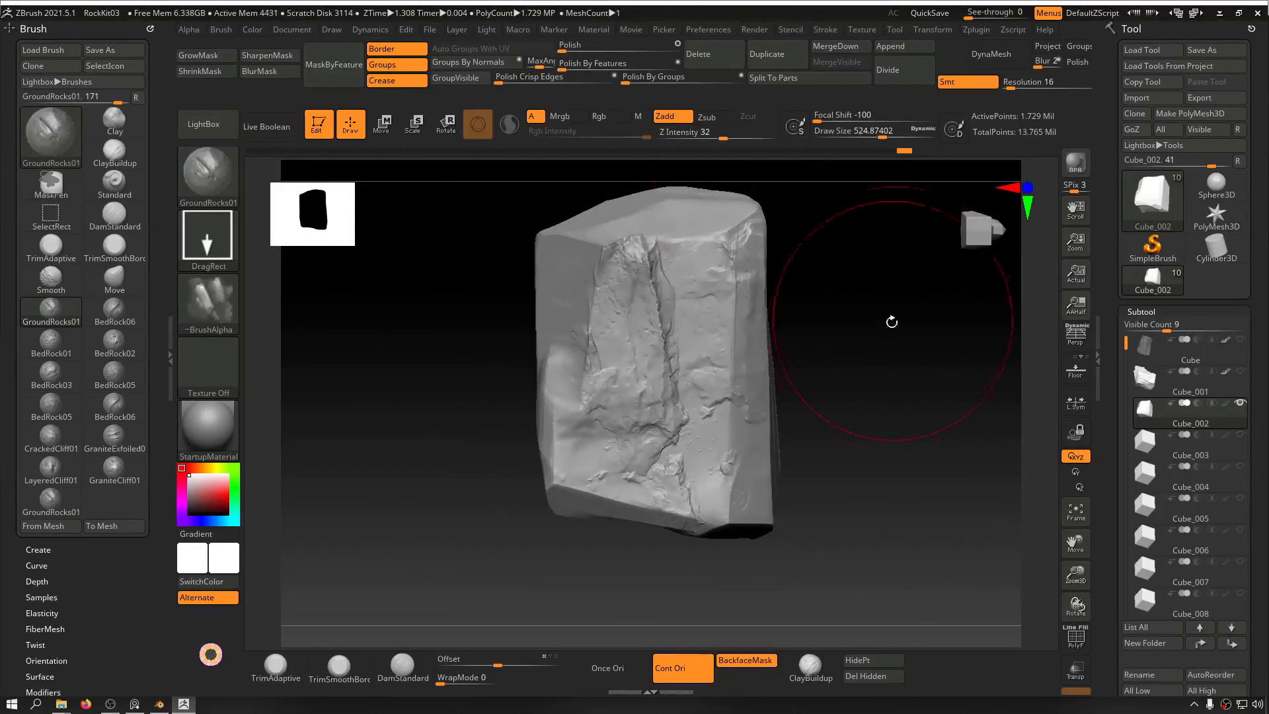
drag(889, 320, 853, 282)
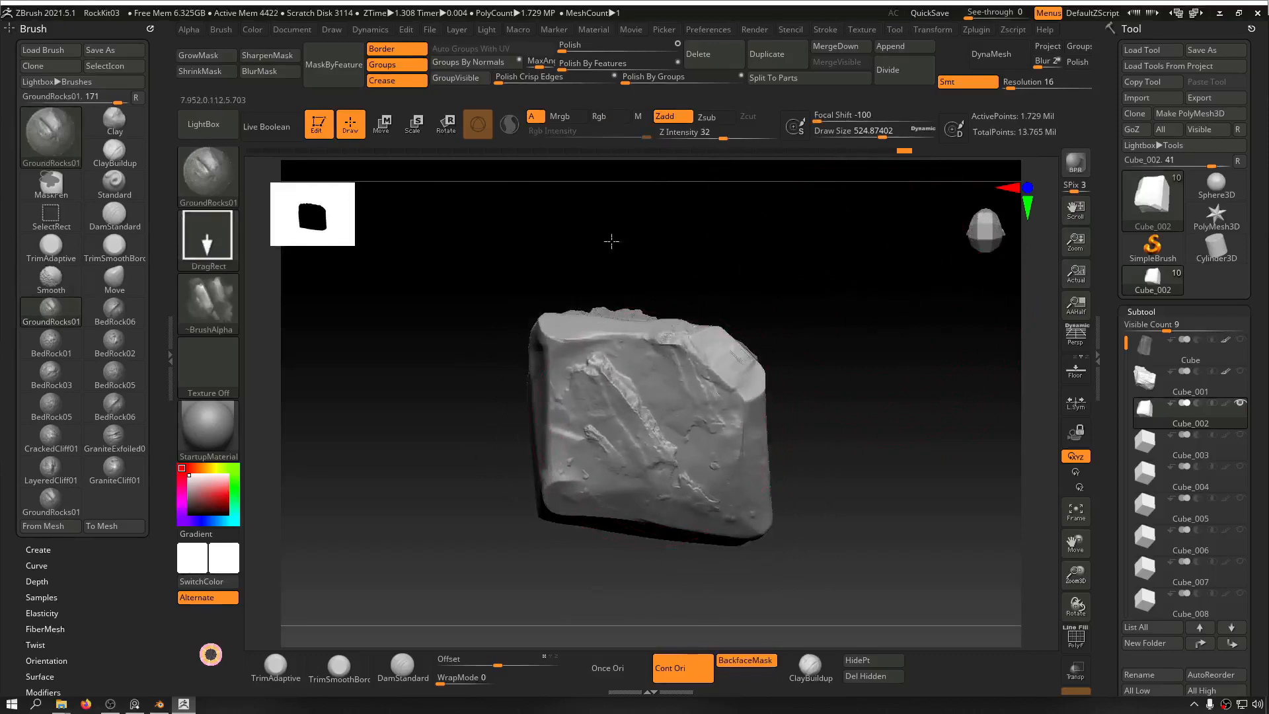
Step: Reduce the GroundRocks01 brush's Draw Size to about 118 and stamp rock detail along the block's edges and front face
mouse_move(803, 233)
mouse_down()
mouse_move(836, 264)
mouse_move(850, 320)
mouse_move(878, 315)
mouse_move(969, 446)
mouse_move(904, 471)
mouse_up()
key(s)
drag(666, 332, 643, 330)
key(shift)
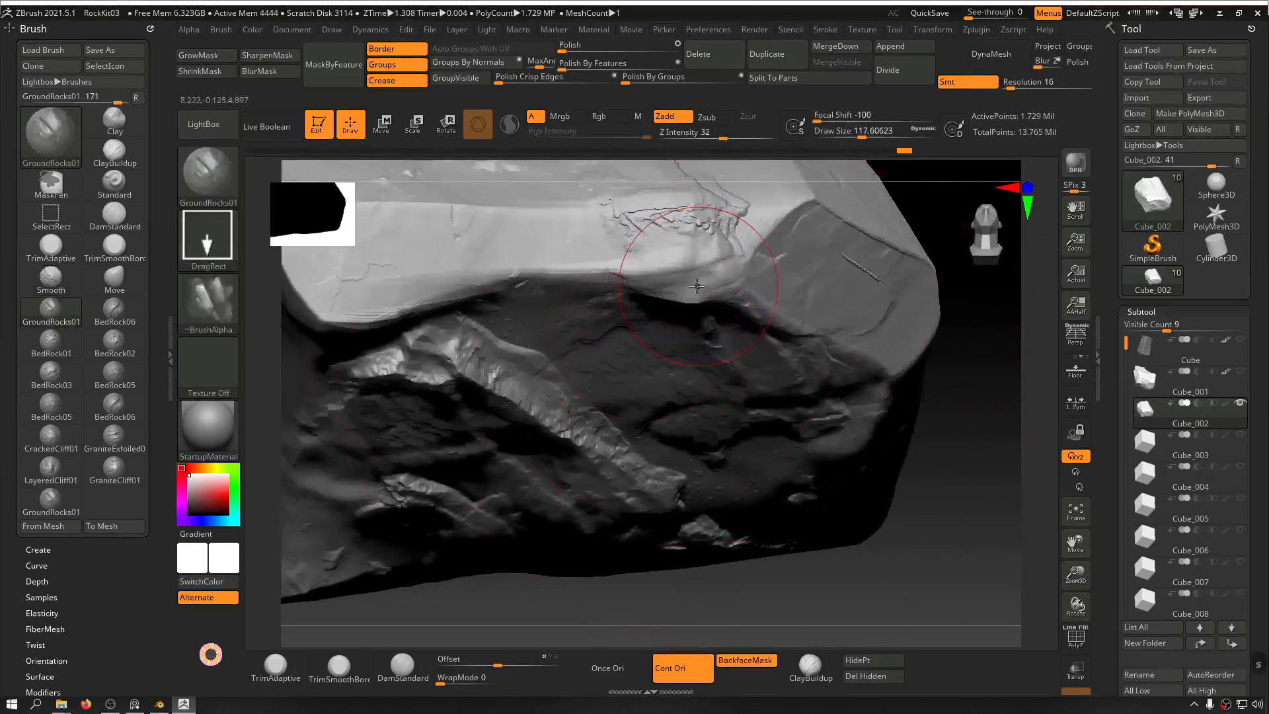
mouse_move(1003, 419)
mouse_down()
mouse_move(981, 463)
mouse_move(964, 379)
mouse_move(965, 425)
mouse_move(892, 348)
mouse_move(945, 363)
mouse_move(875, 350)
mouse_move(727, 397)
mouse_up()
key(shift)
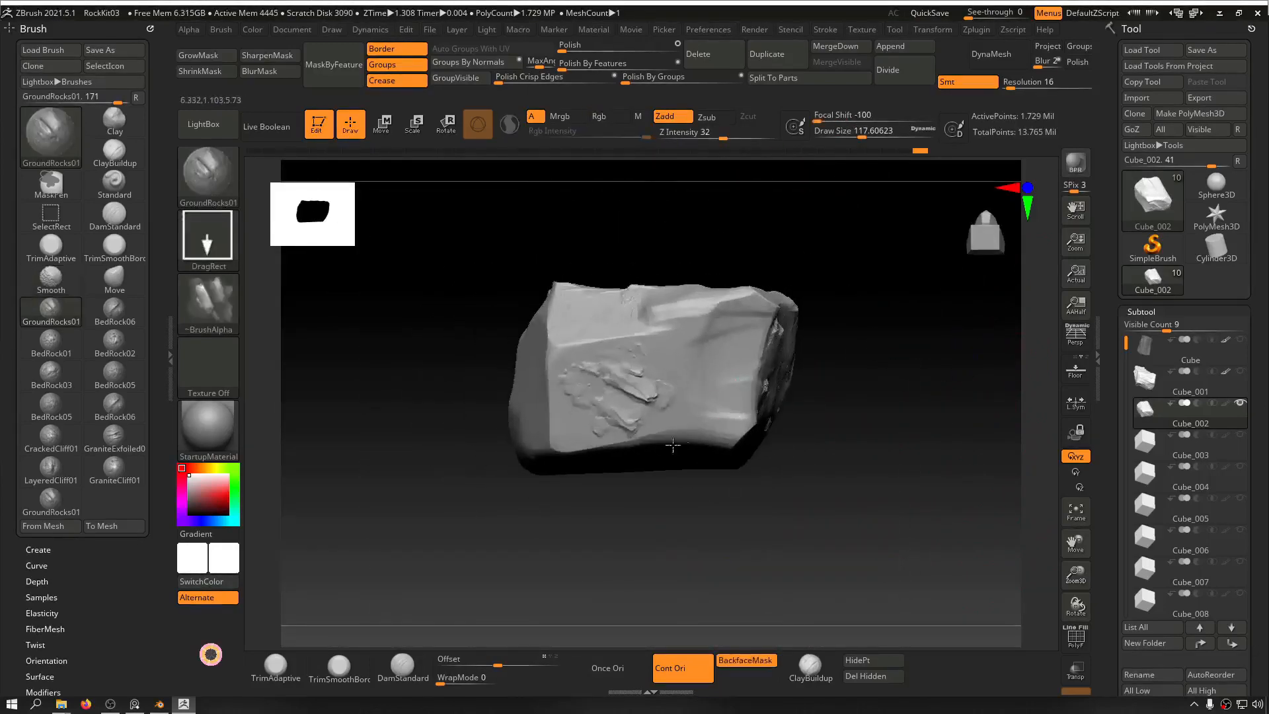
Step: Stamp GroundRocks01 detail over the rock's smooth end and side faces to break up the flat areas
drag(872, 425, 877, 363)
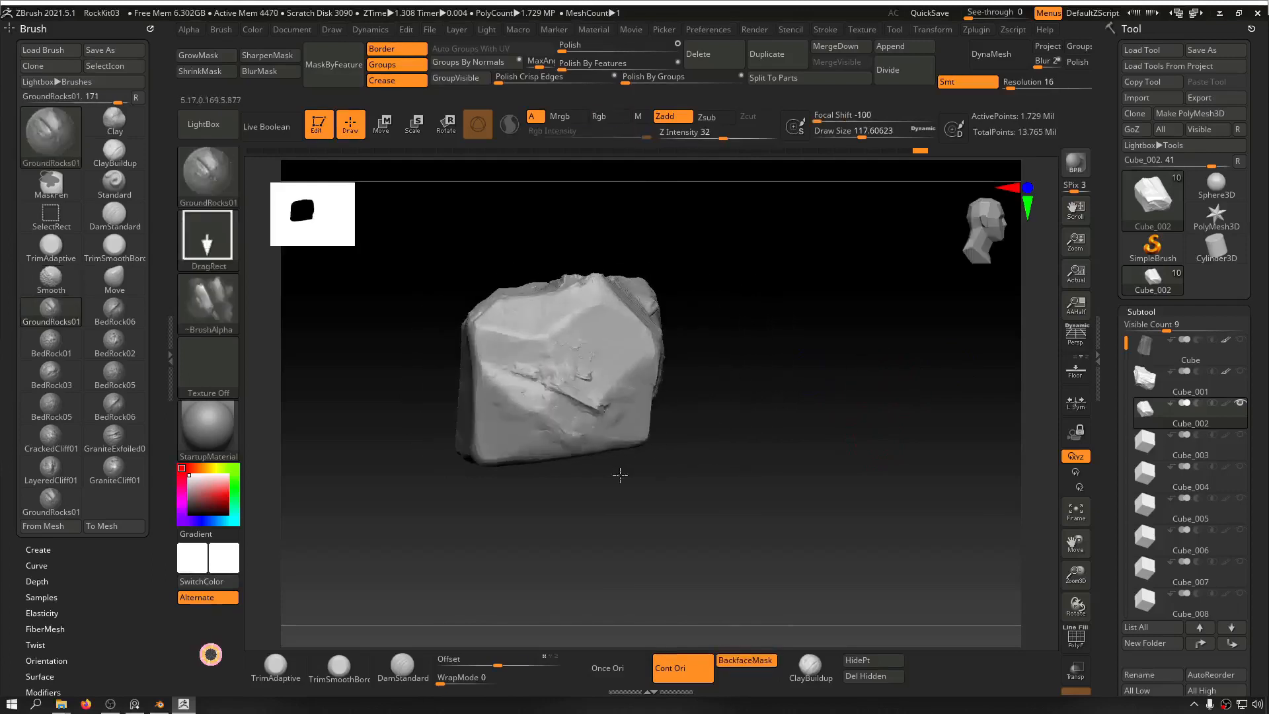
drag(699, 439, 801, 255)
alt+drag(880, 349, 828, 283)
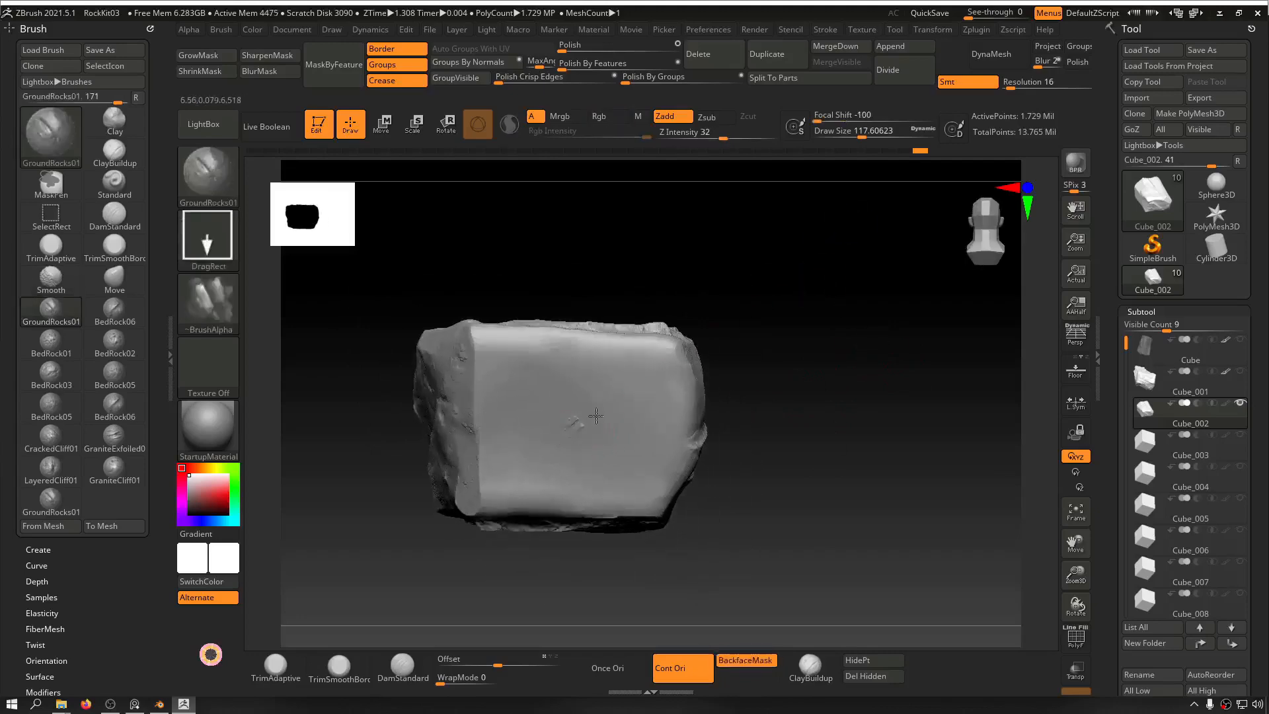
drag(802, 388, 919, 416)
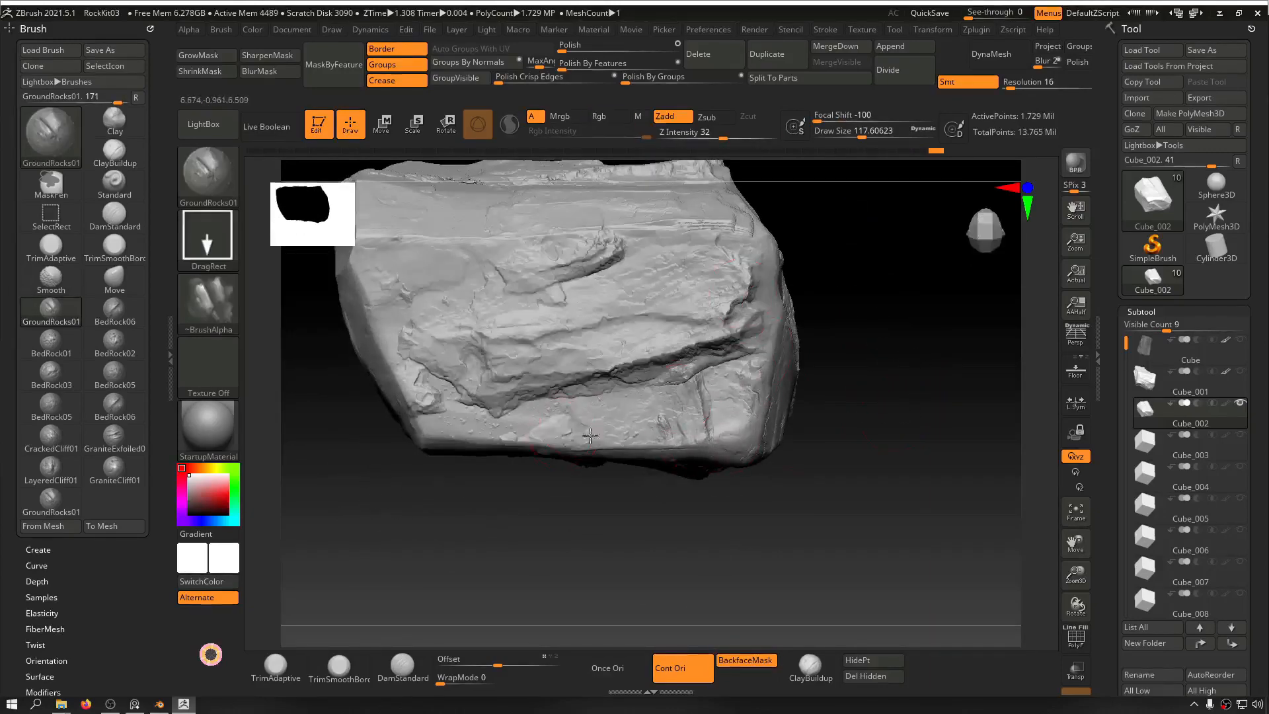
drag(848, 457, 894, 428)
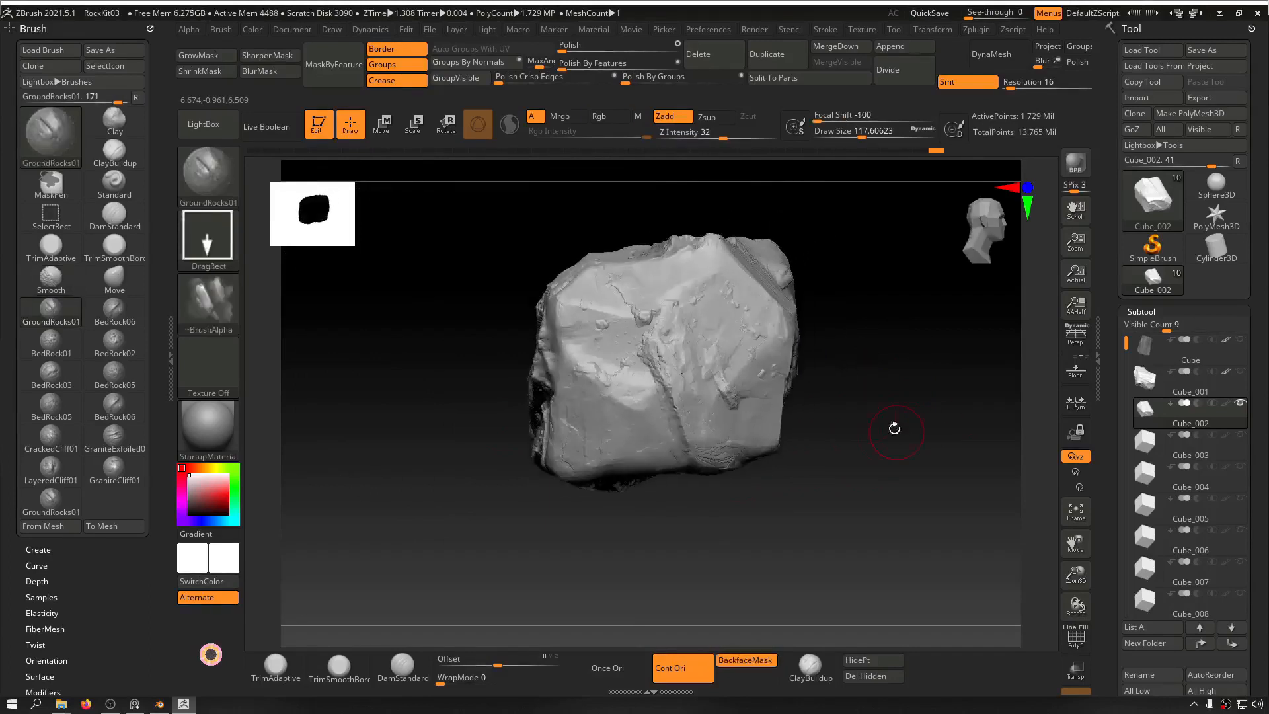
drag(781, 305, 721, 250)
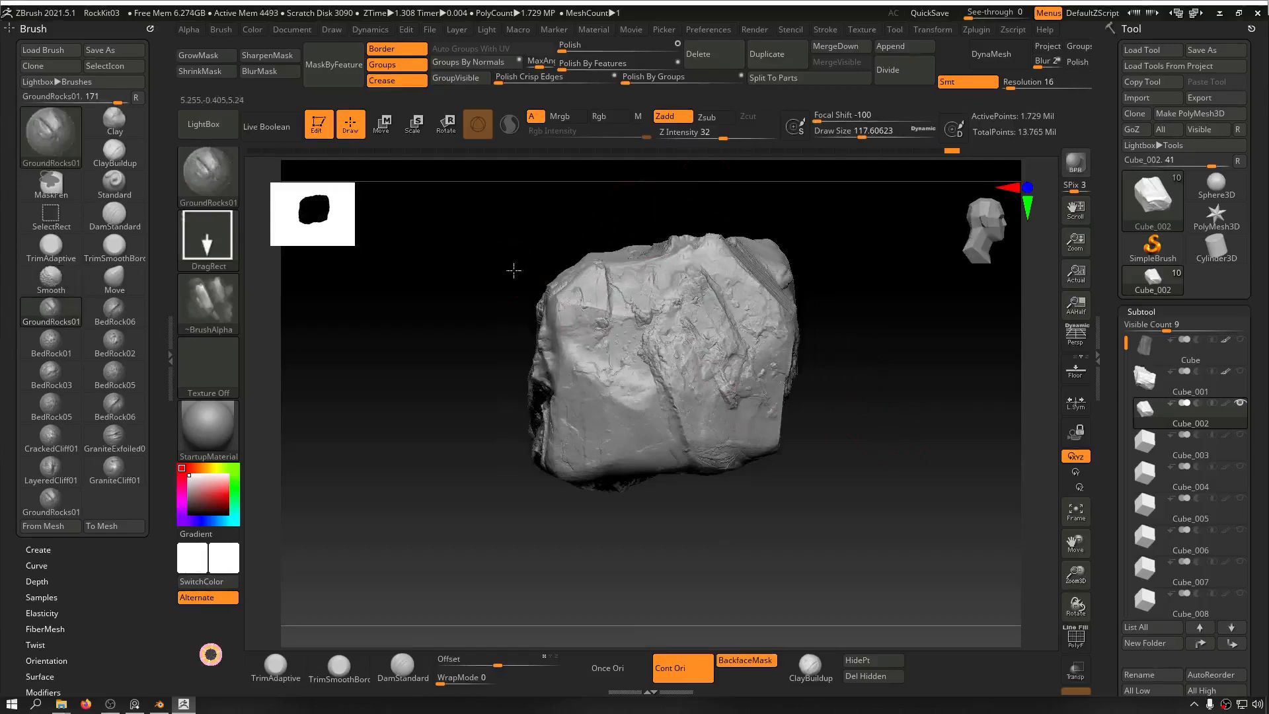
Step: Add more GroundRocks01 stamps across the rock's corners, edges and long faces to finish the surface detail
drag(514, 271, 535, 279)
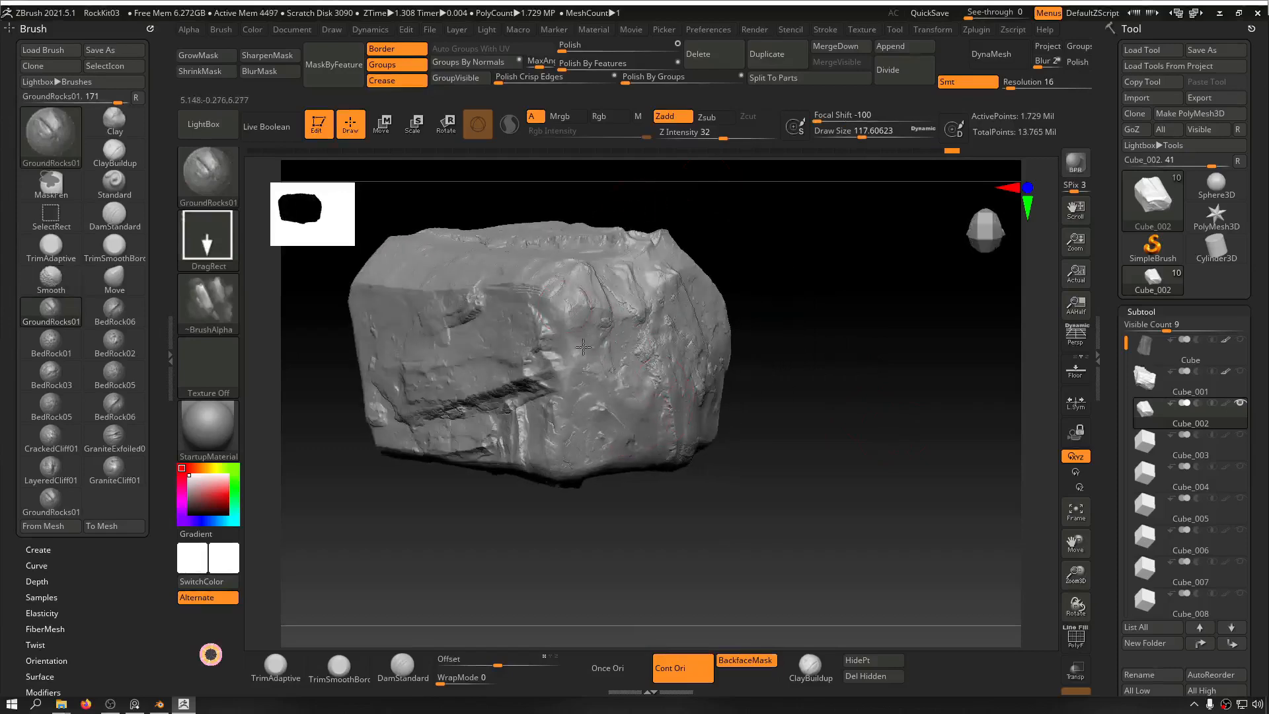
drag(822, 307, 781, 299)
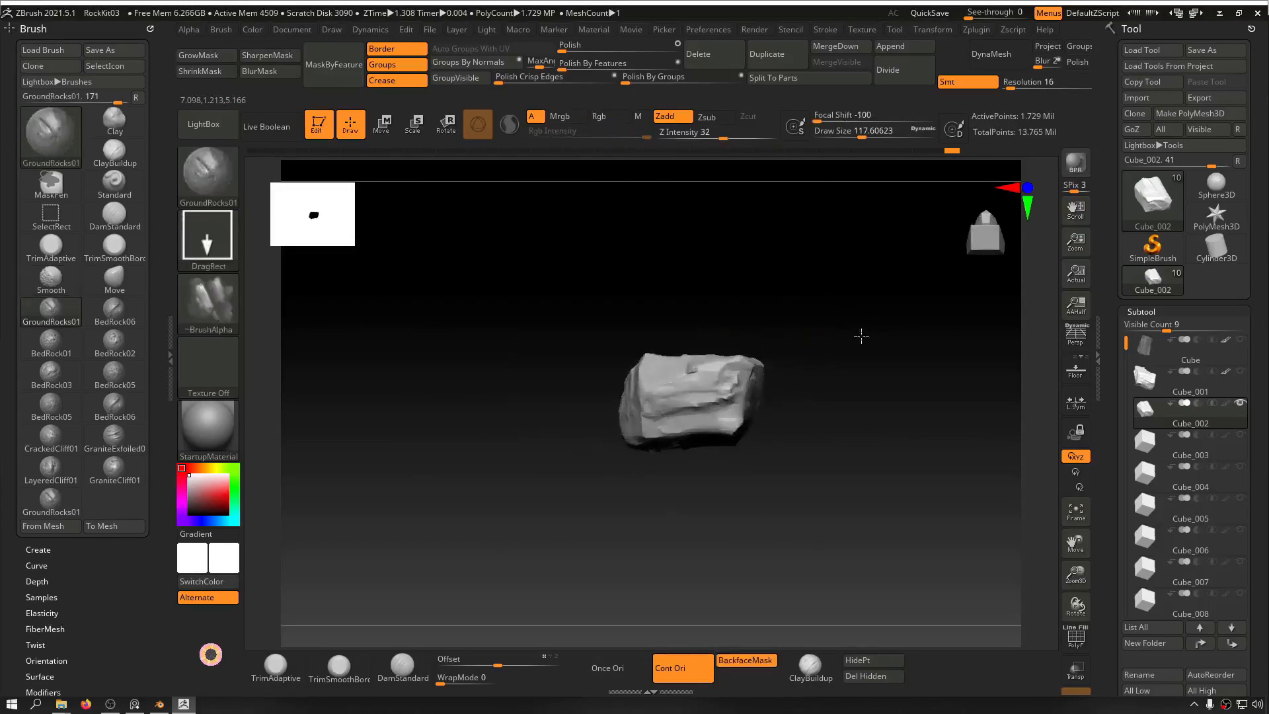
alt+drag(861, 335, 945, 396)
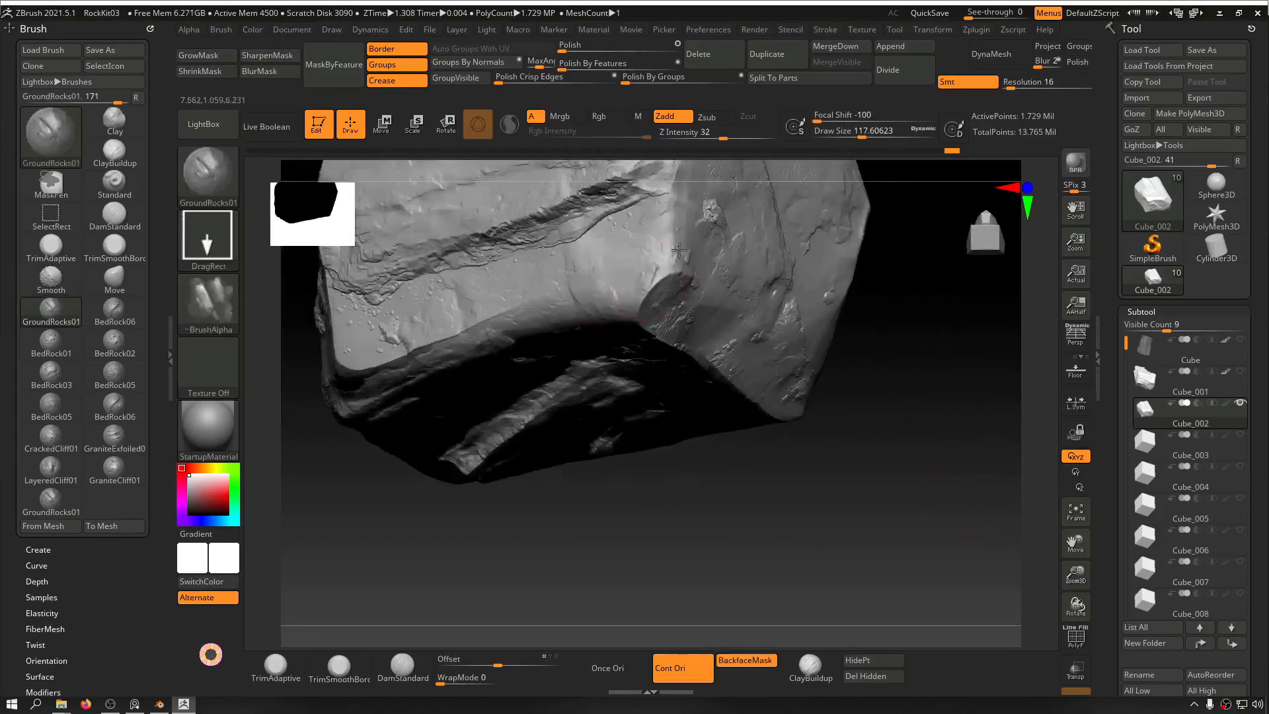
mouse_move(683, 191)
mouse_down()
mouse_move(938, 306)
mouse_move(859, 337)
mouse_move(915, 377)
mouse_move(909, 351)
mouse_move(946, 348)
mouse_move(901, 368)
mouse_move(890, 337)
mouse_move(879, 362)
mouse_move(886, 319)
mouse_move(900, 380)
mouse_move(855, 376)
mouse_up()
drag(437, 468, 414, 442)
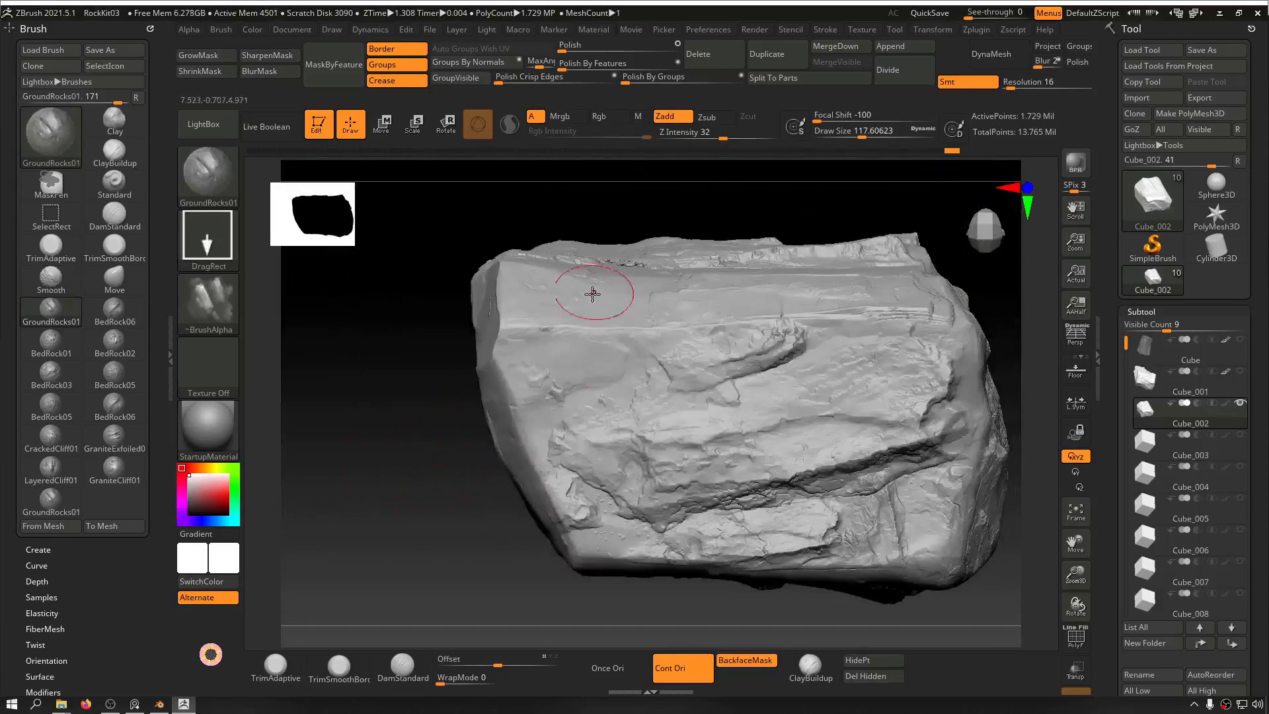
mouse_move(461, 290)
mouse_down()
mouse_move(379, 405)
mouse_move(726, 261)
mouse_up()
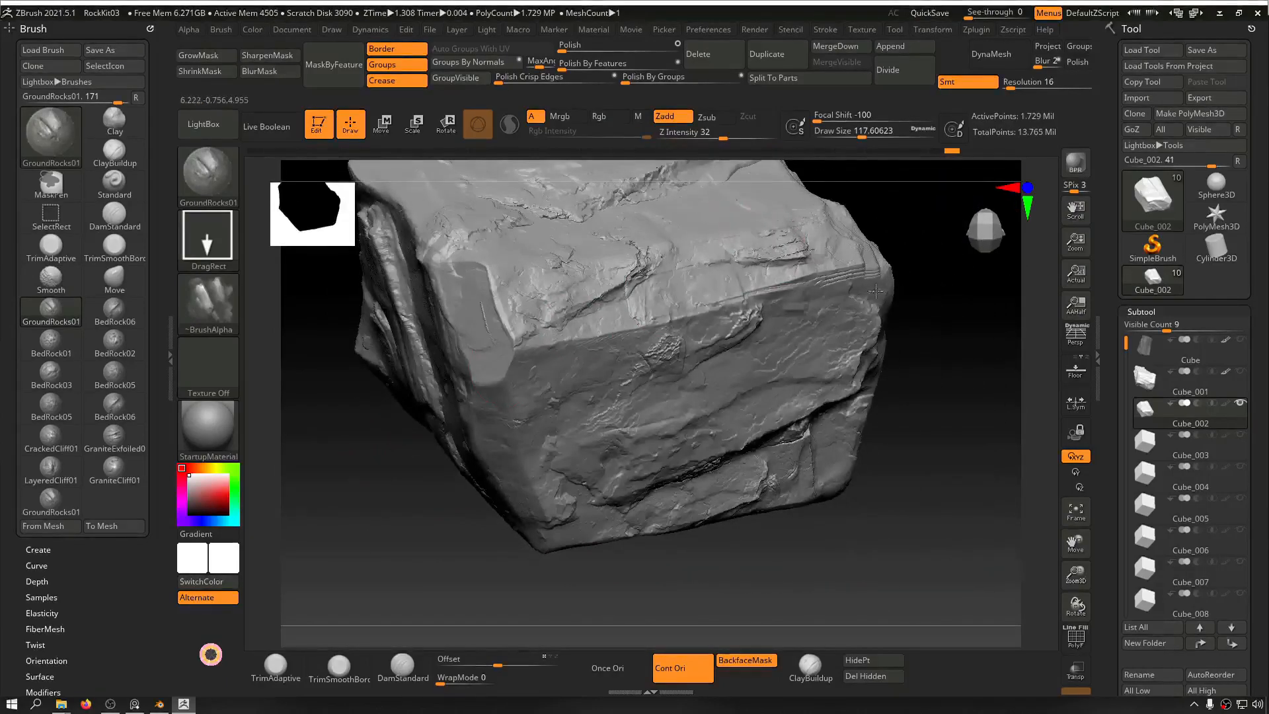
mouse_move(874, 291)
mouse_down()
mouse_move(941, 300)
mouse_move(940, 379)
mouse_move(914, 444)
mouse_move(720, 350)
mouse_up()
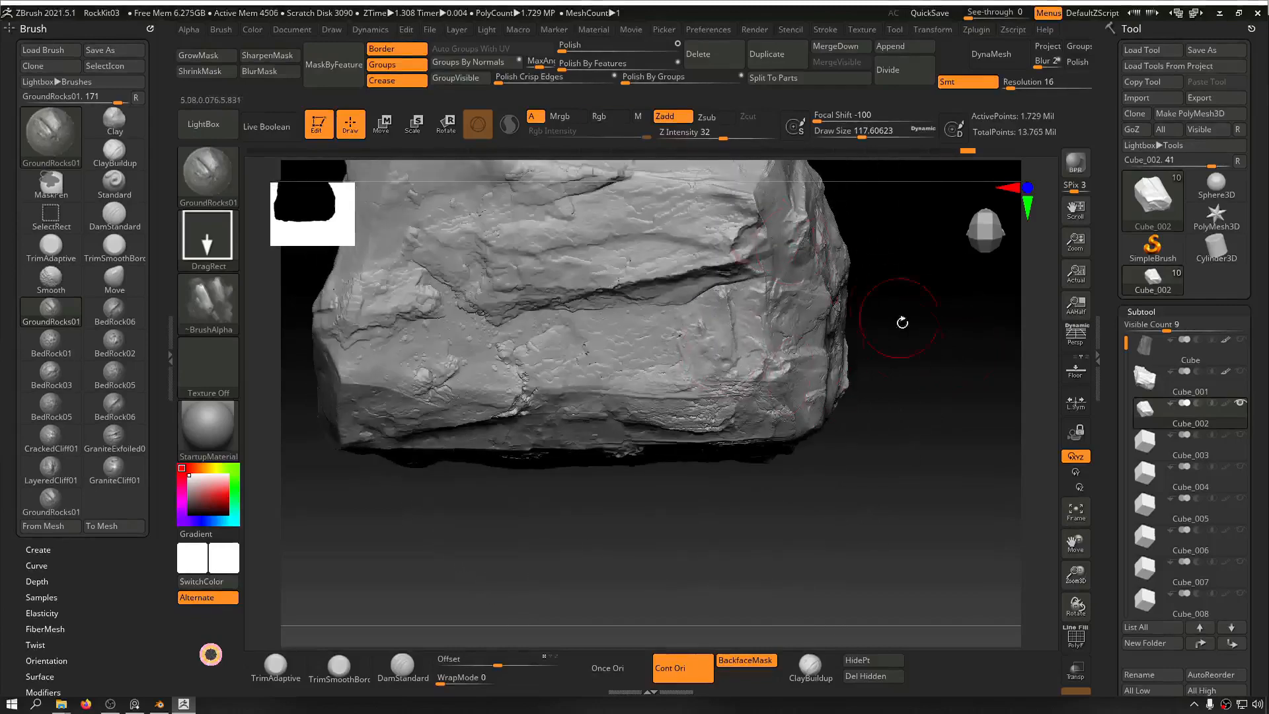
drag(902, 323, 535, 297)
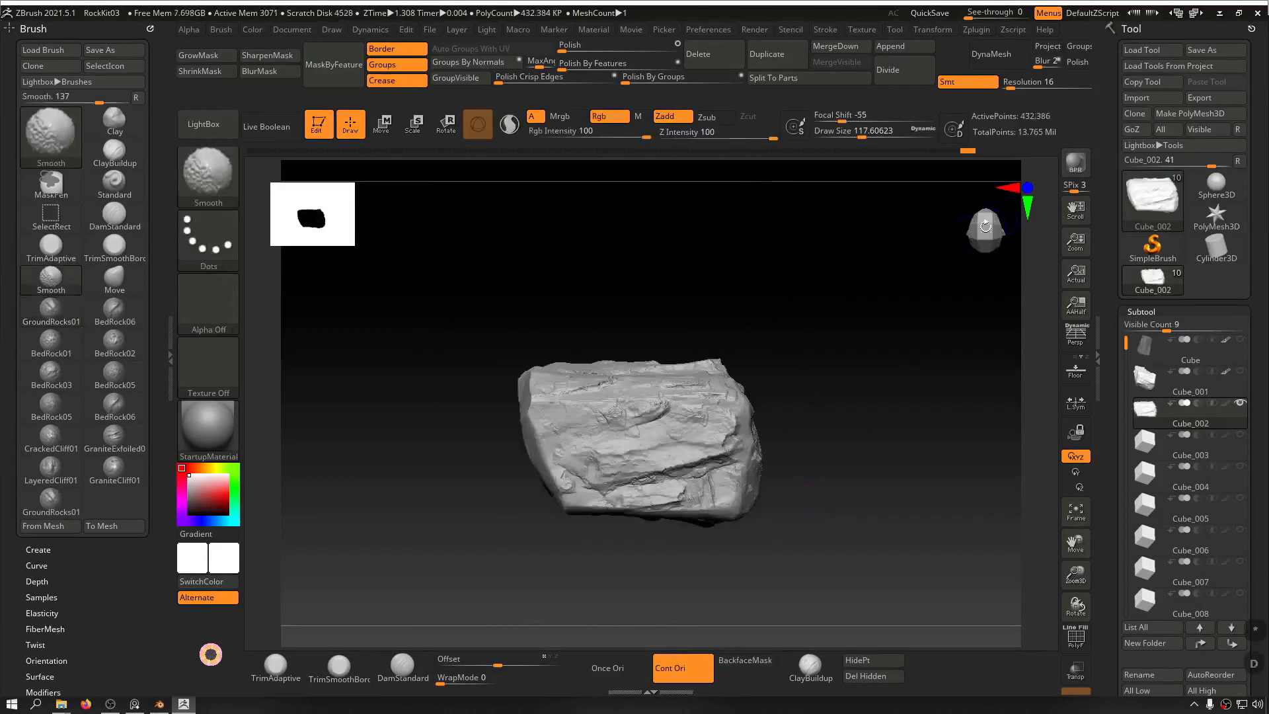
Step: Drop the rock to its lowest subdivision level, send the visible subtools through GoZ and switch to Blender
key(shift+d)
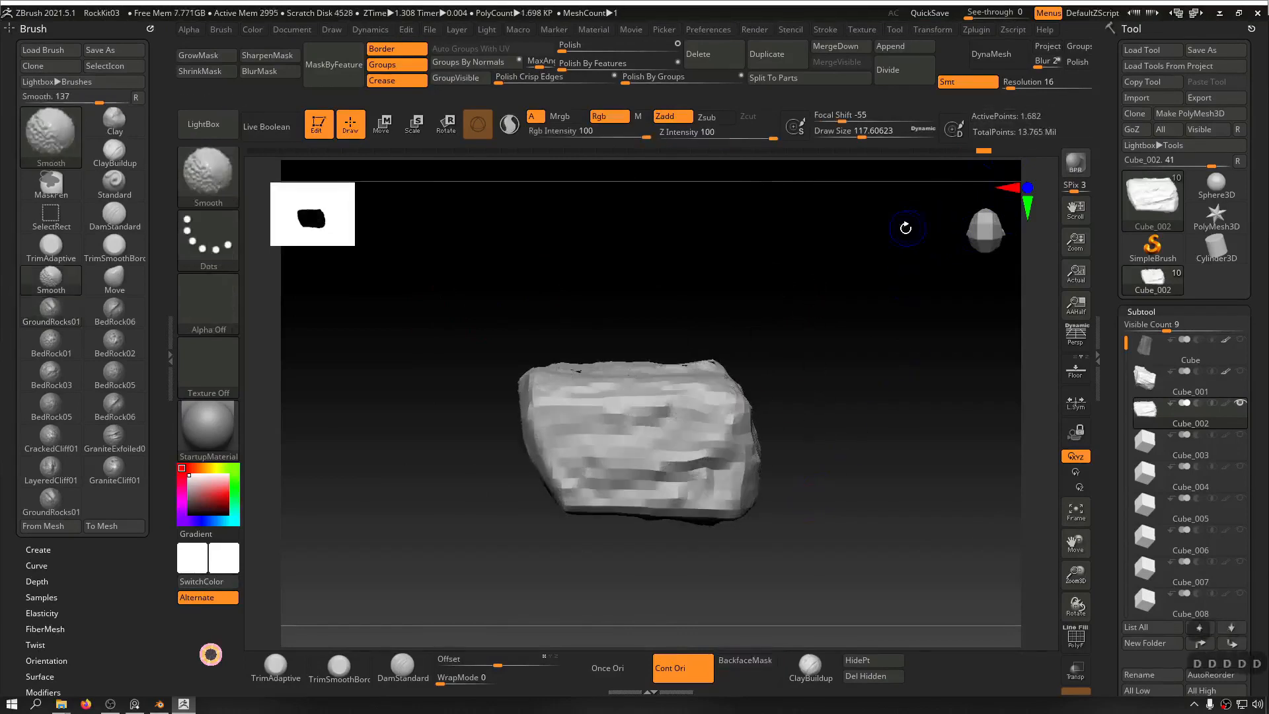
alt+drag(831, 298, 847, 374)
mouse_move(925, 372)
alt+mouse_down()
mouse_move(928, 293)
mouse_move(714, 296)
mouse_move(875, 269)
mouse_move(801, 292)
mouse_move(926, 294)
mouse_move(952, 357)
alt+mouse_up()
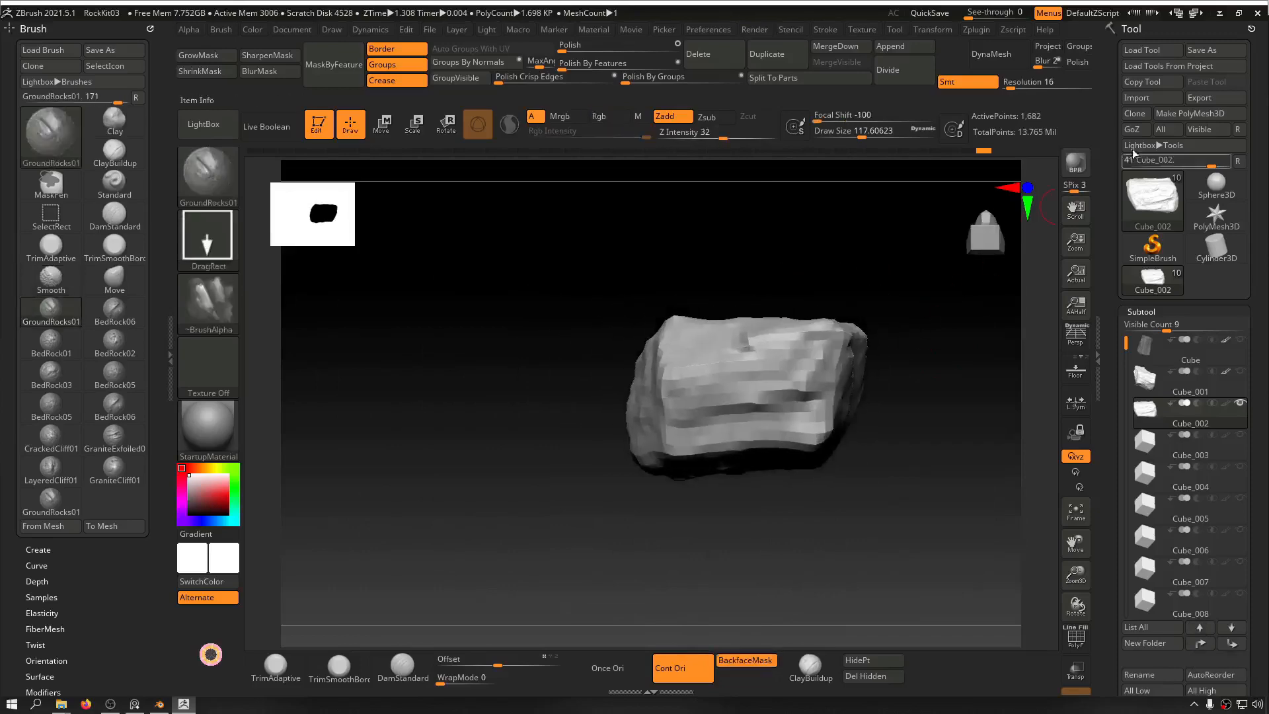
click(1197, 130)
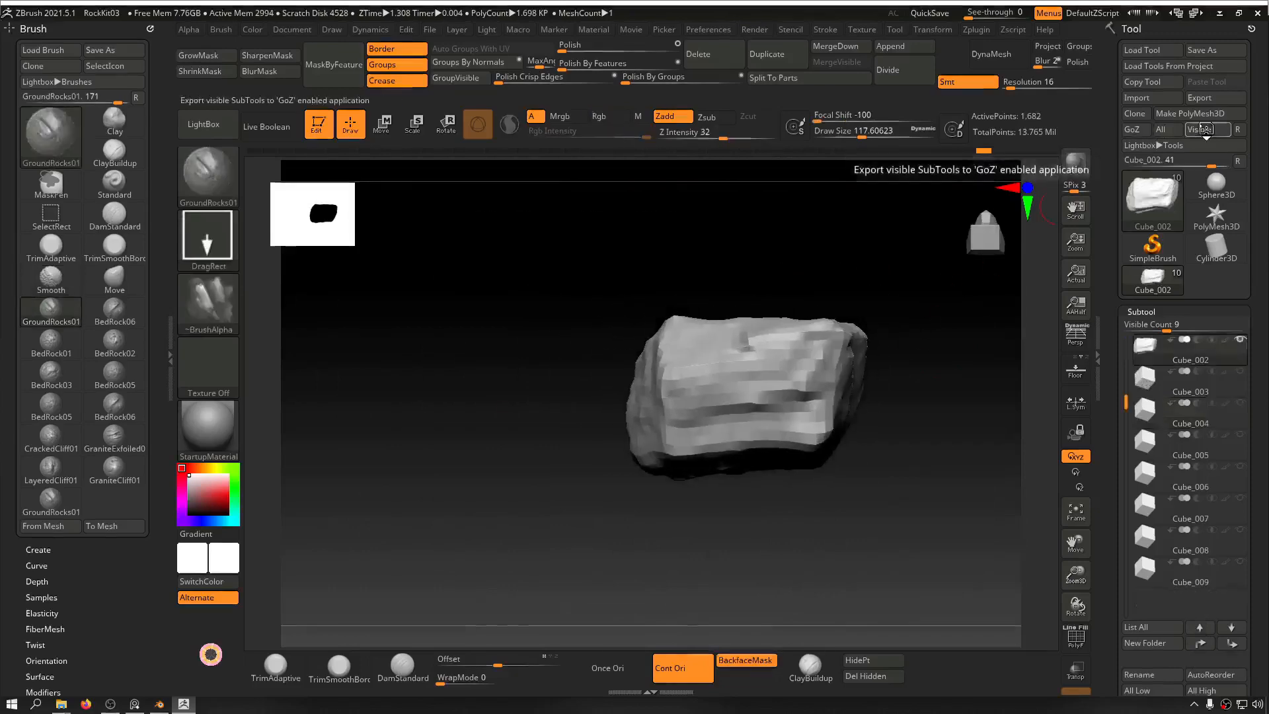
click(731, 408)
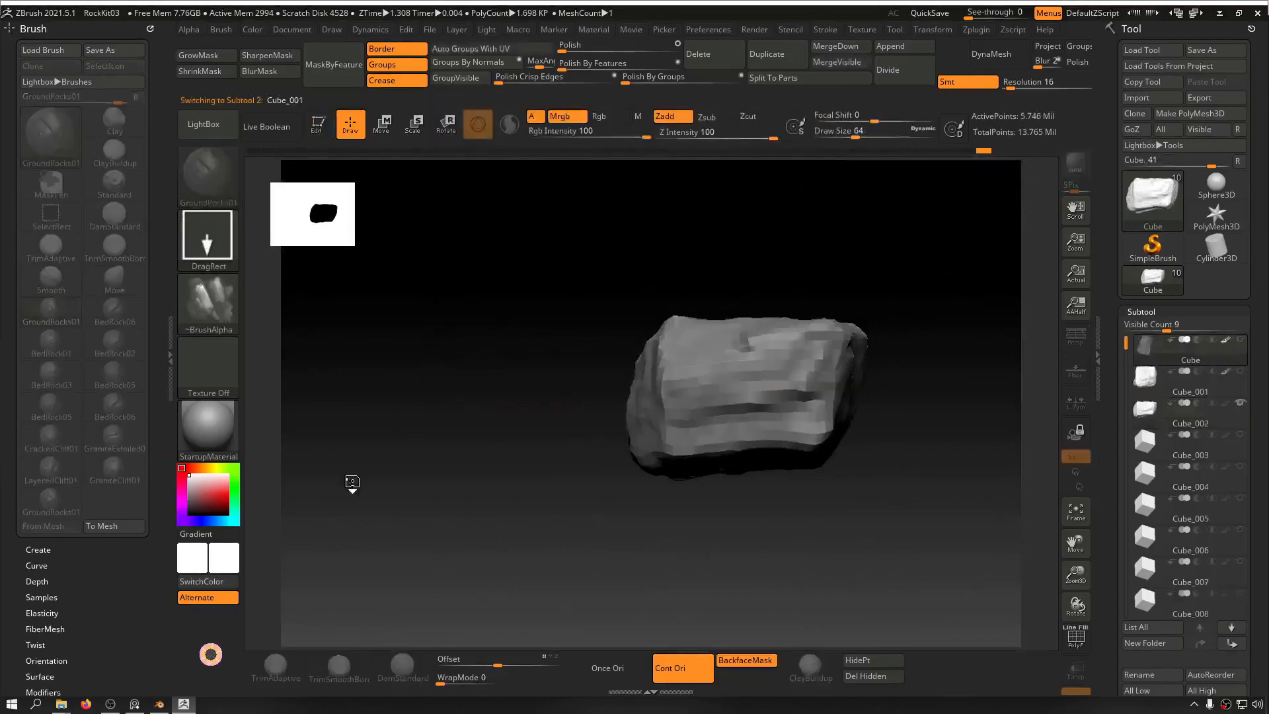
click(161, 704)
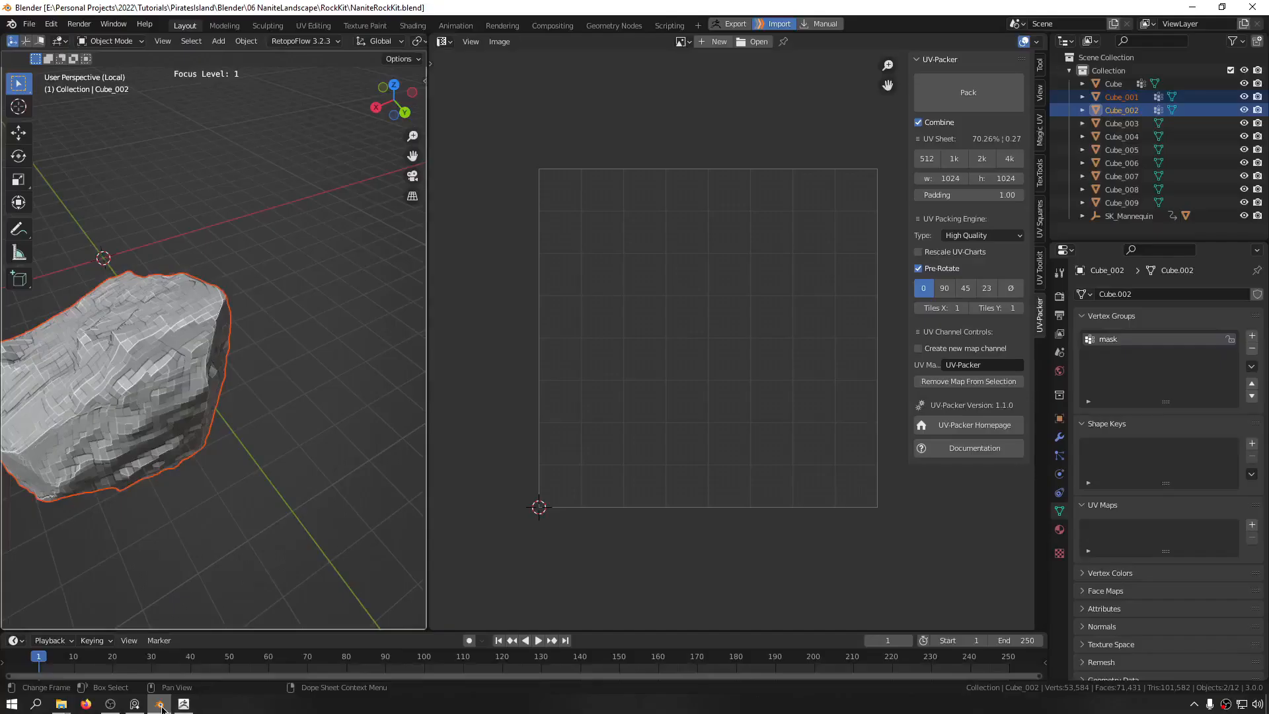
Step: Add a UV map to the Cube_002 mesh
middle_drag(240, 381, 284, 406)
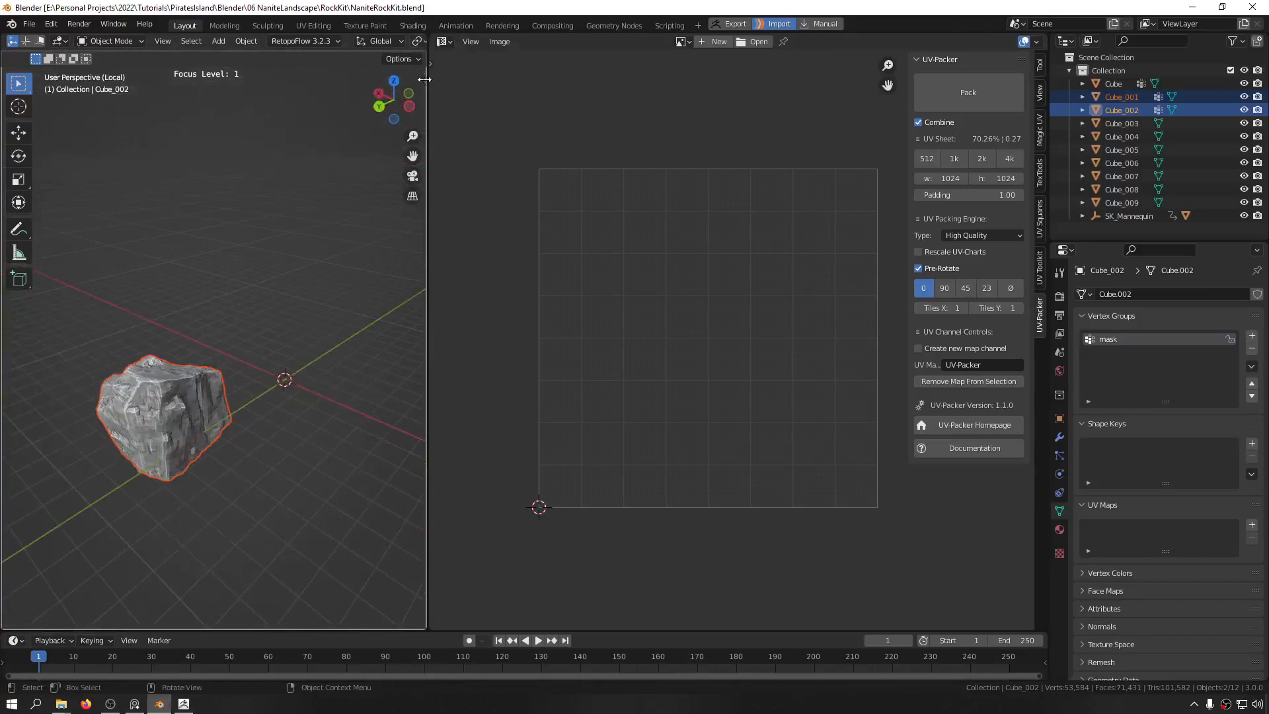
click(1251, 525)
middle_drag(366, 386, 218, 350)
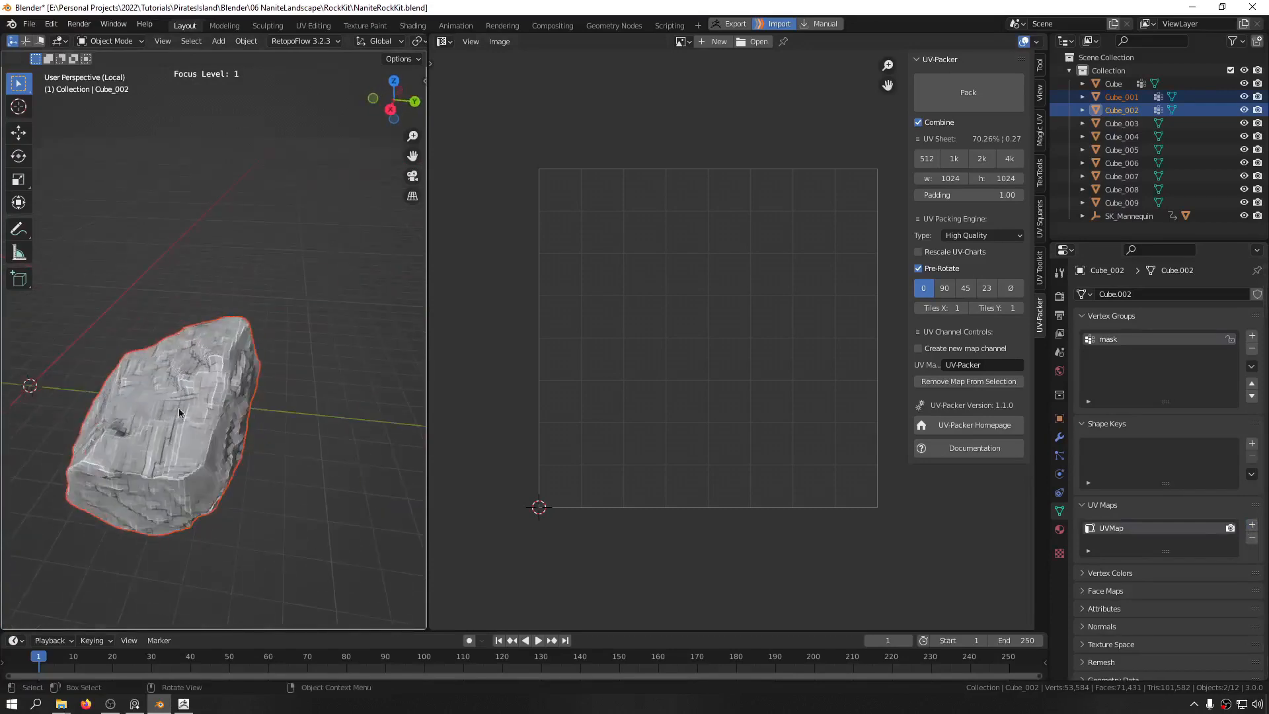
key(g)
key(g)
key(Escape)
scroll(179, 378, down, 3)
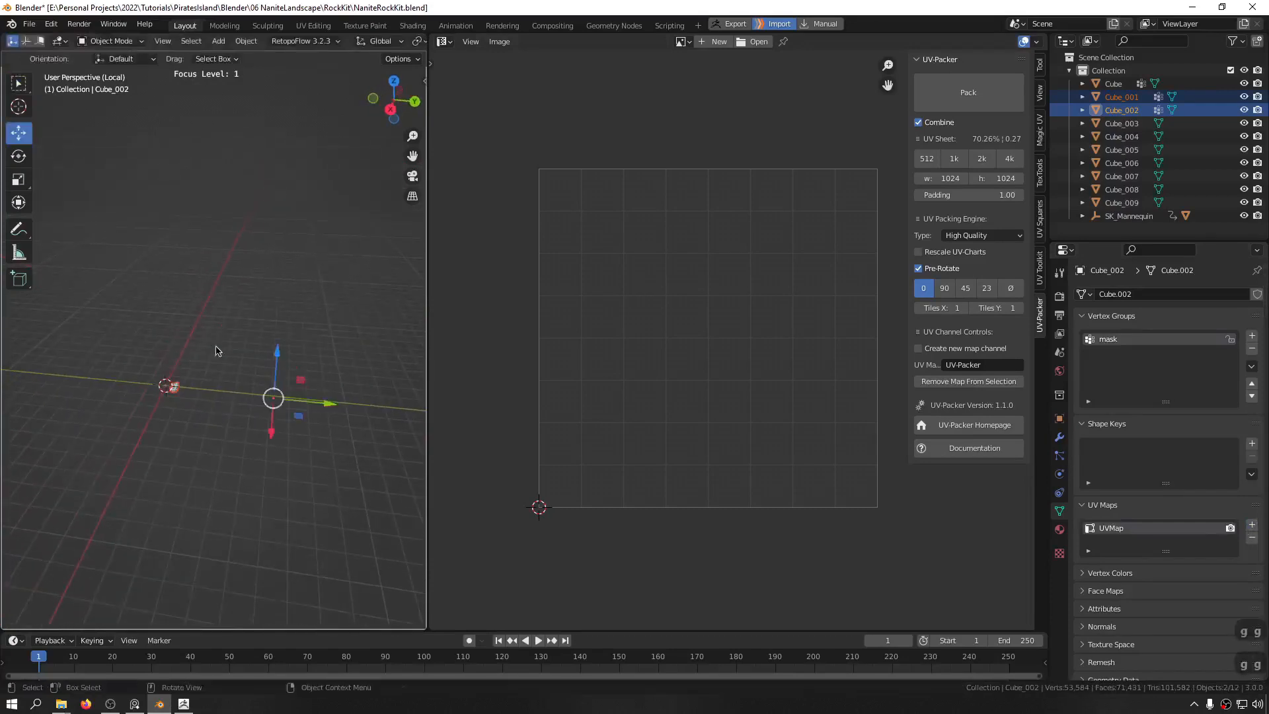
key(f)
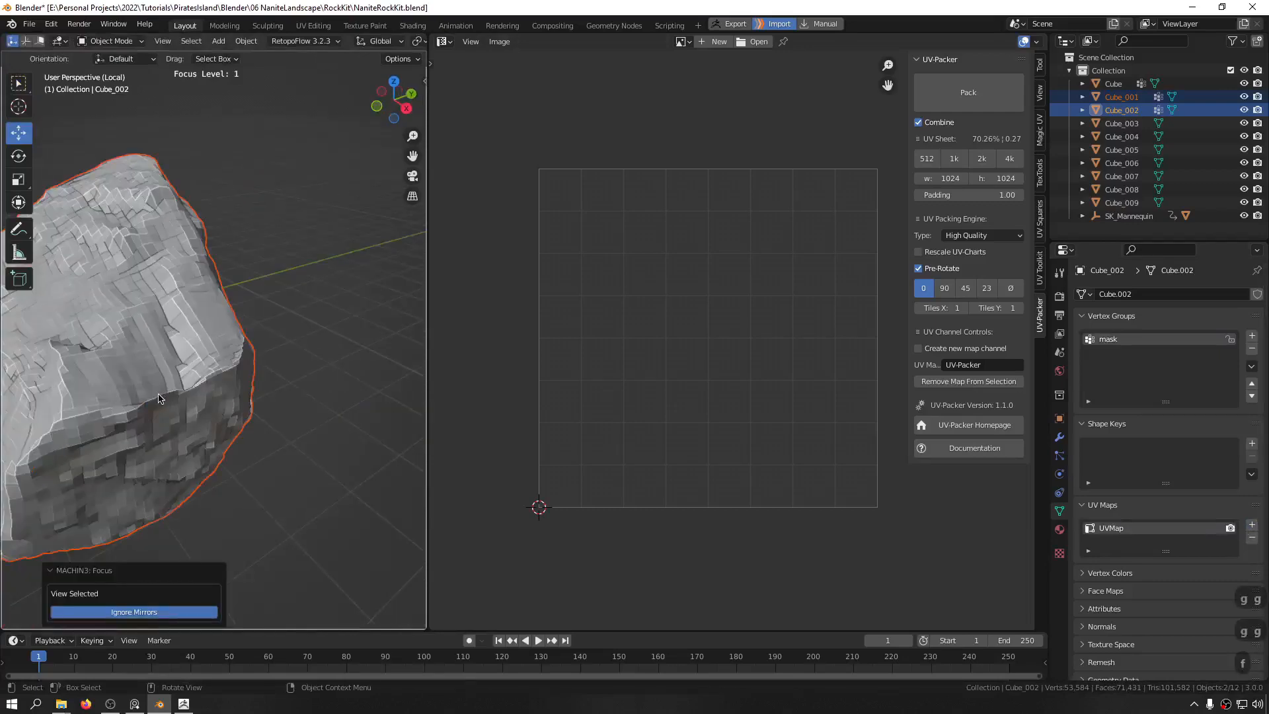
middle_drag(159, 398, 260, 374)
scroll(147, 395, down, 6)
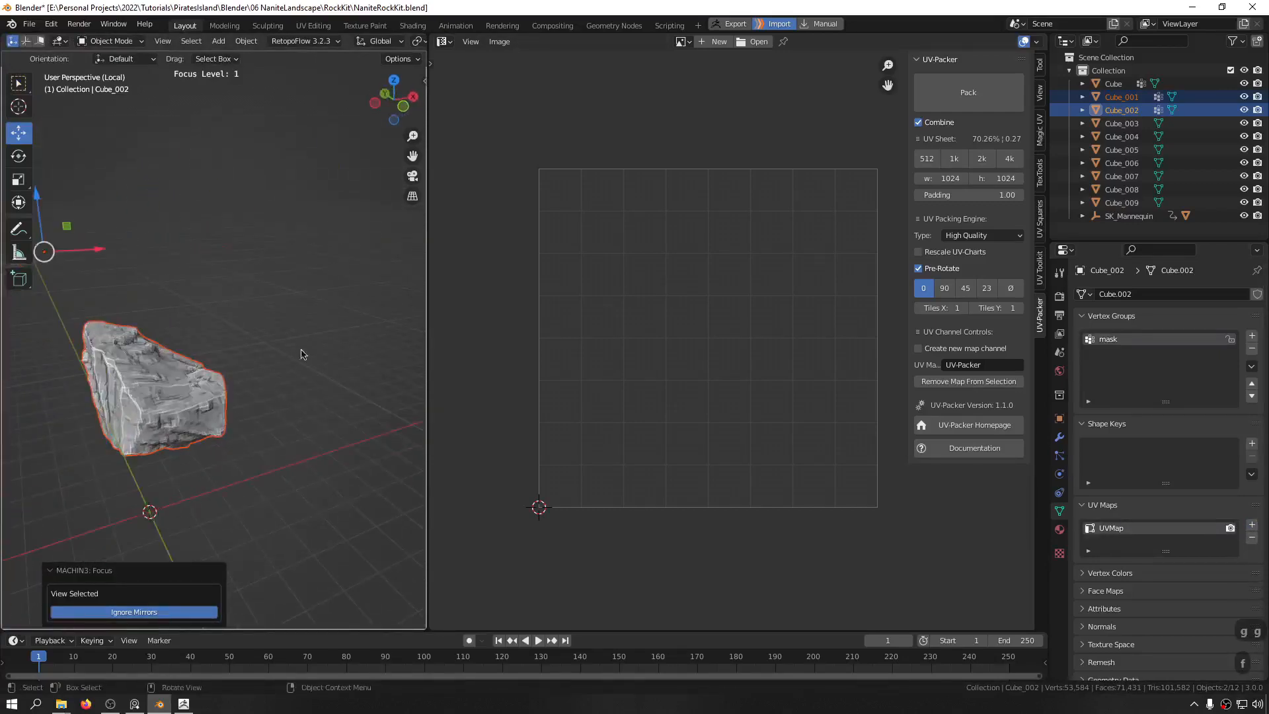
Step: Leave local view, isolate the Cube_001 rock and examine its UV layout in Edit Mode
key(ctrl+f)
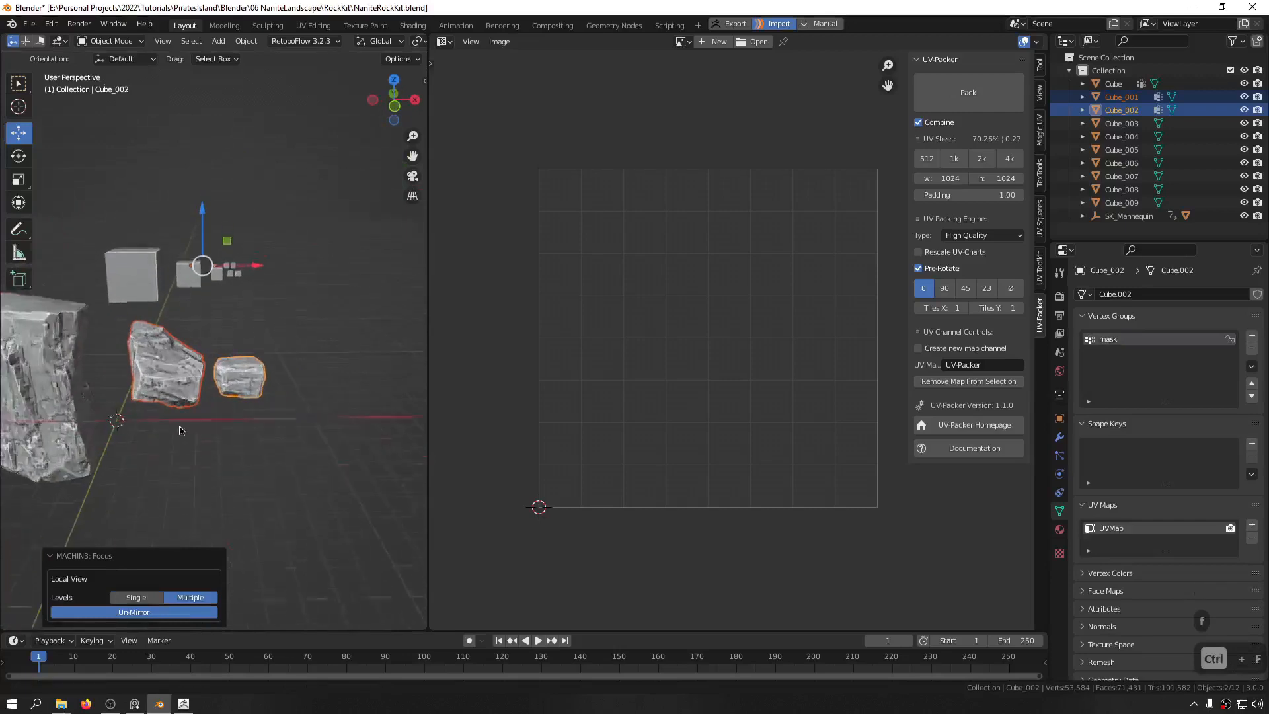
key(ctrl+f)
key(ctrl+f)
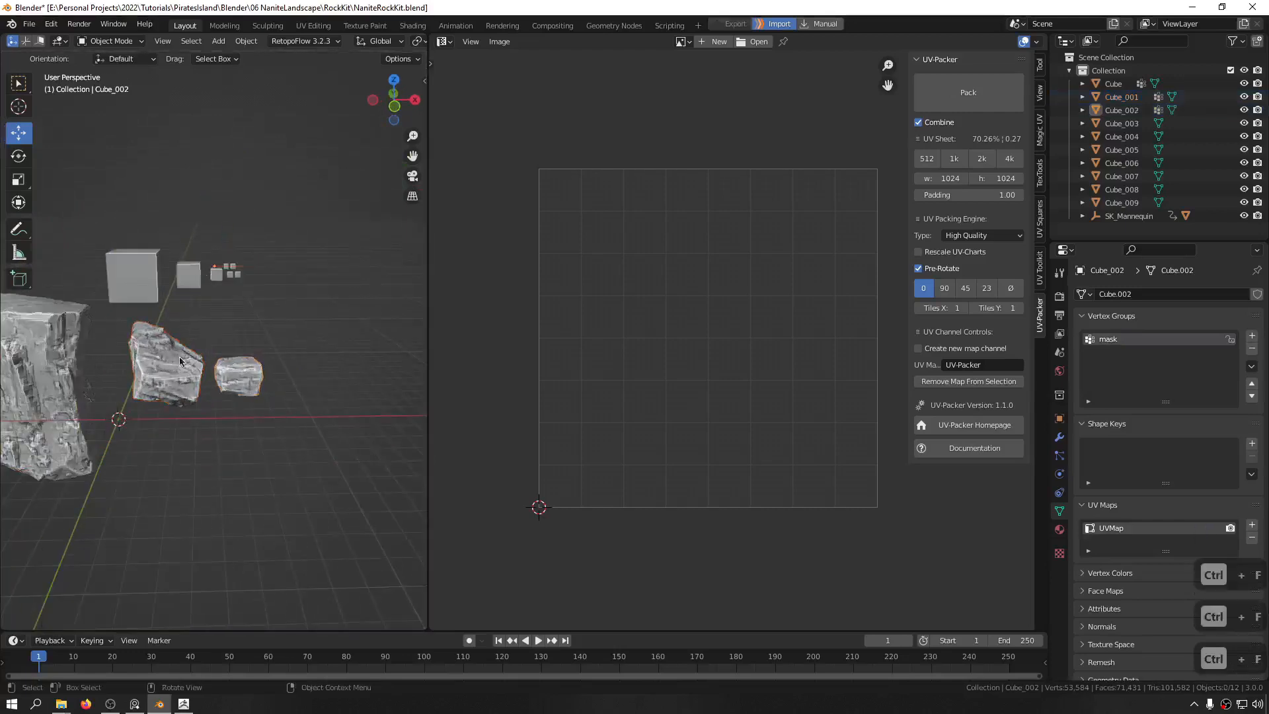
key(ctrl+f)
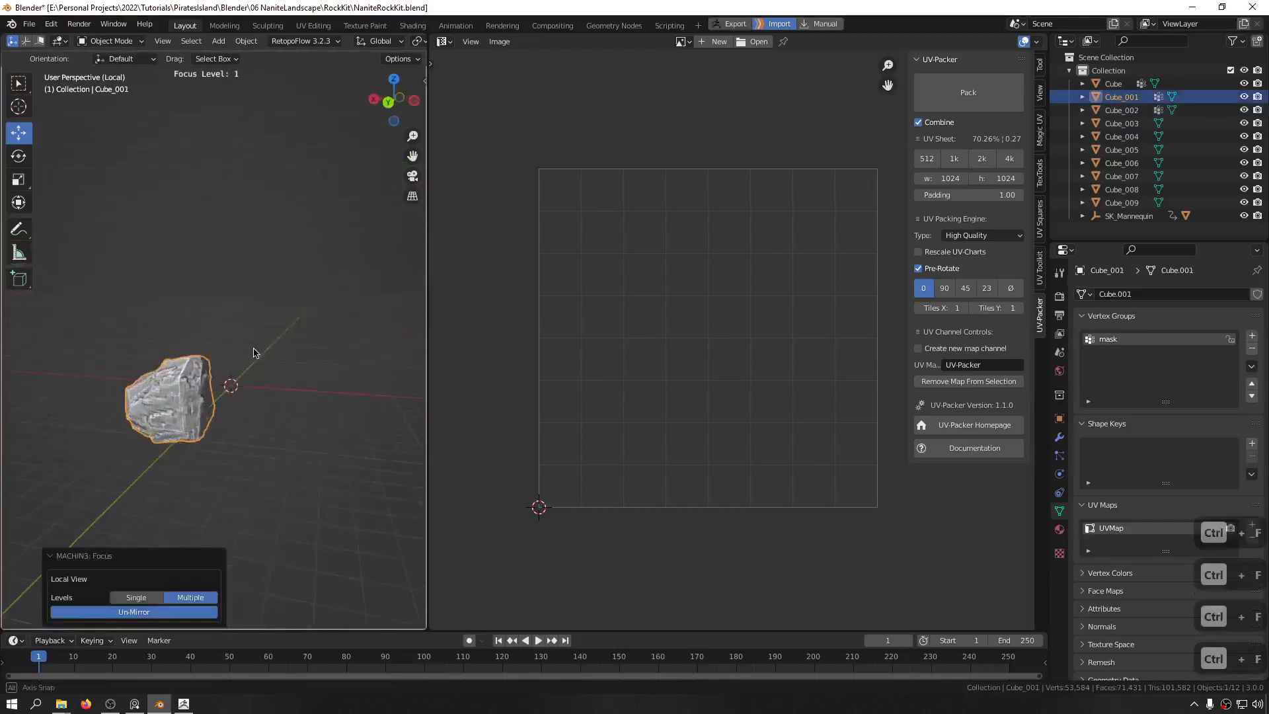
key(Tab)
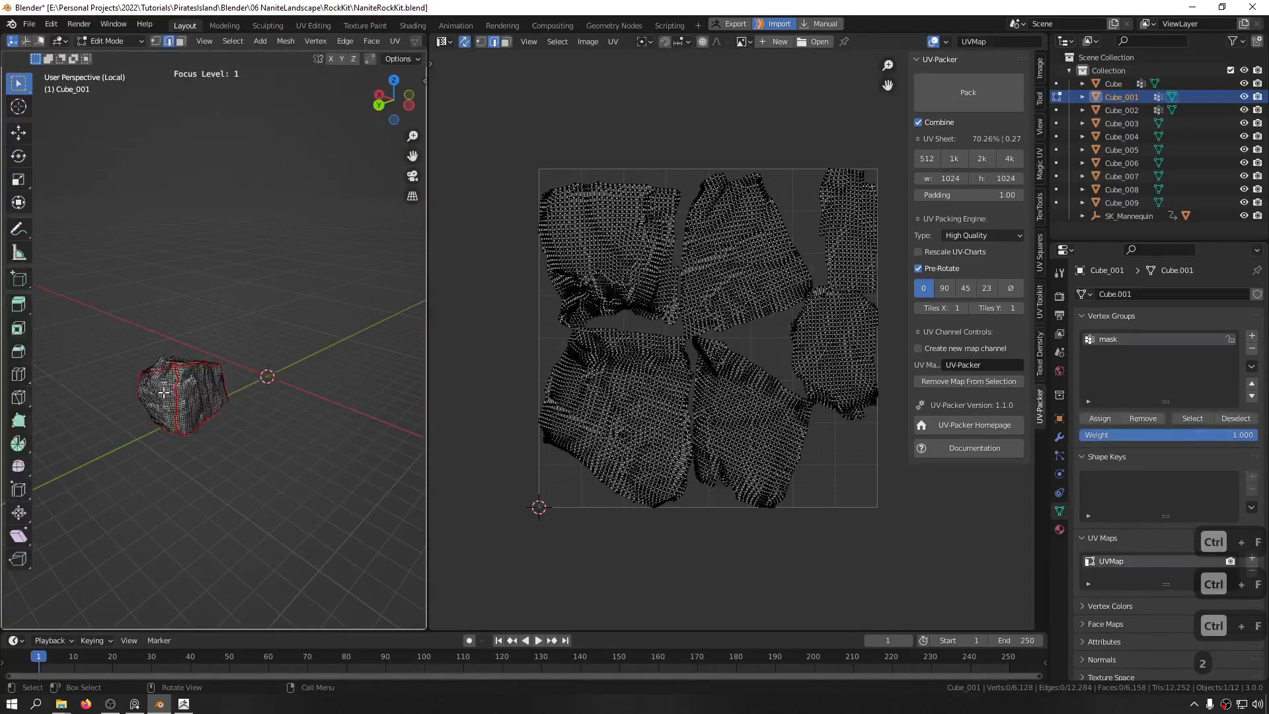
key(Tab)
key(ctrl+f)
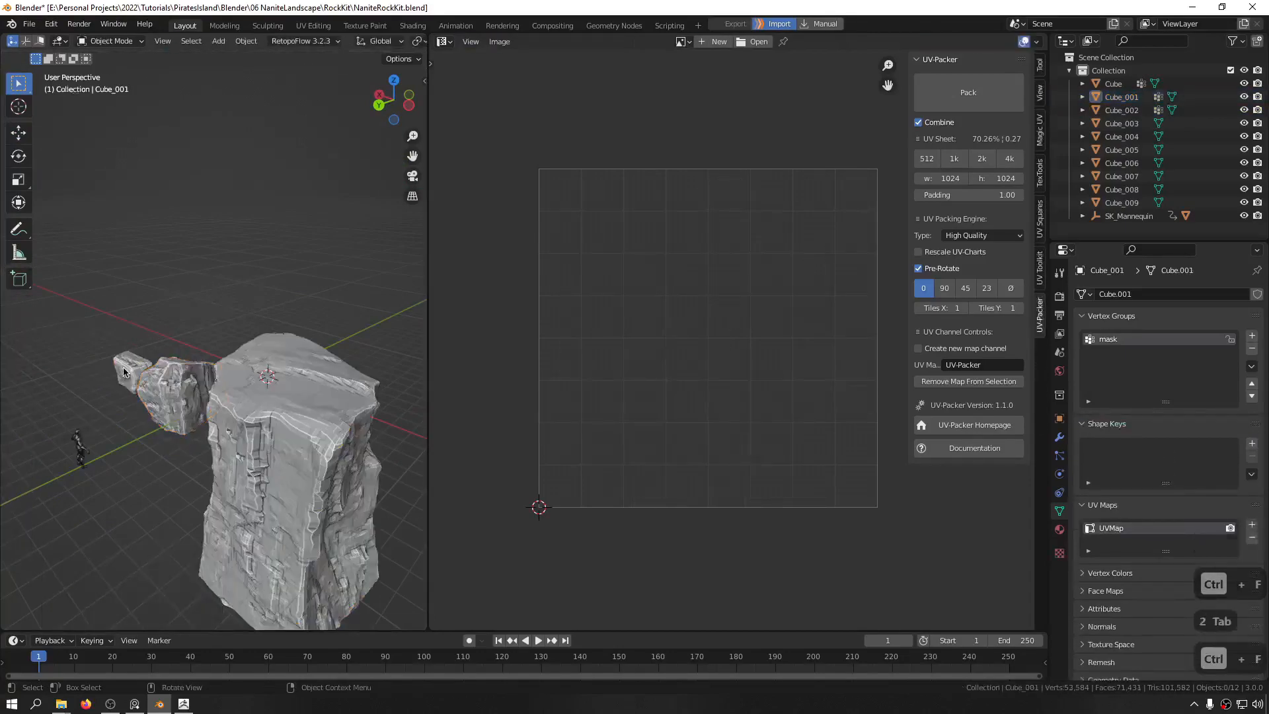
Step: Isolate the Cube_002 rock in local view and check its UVs in Edit Mode
click(124, 362)
key(ctrl+f)
key(Tab)
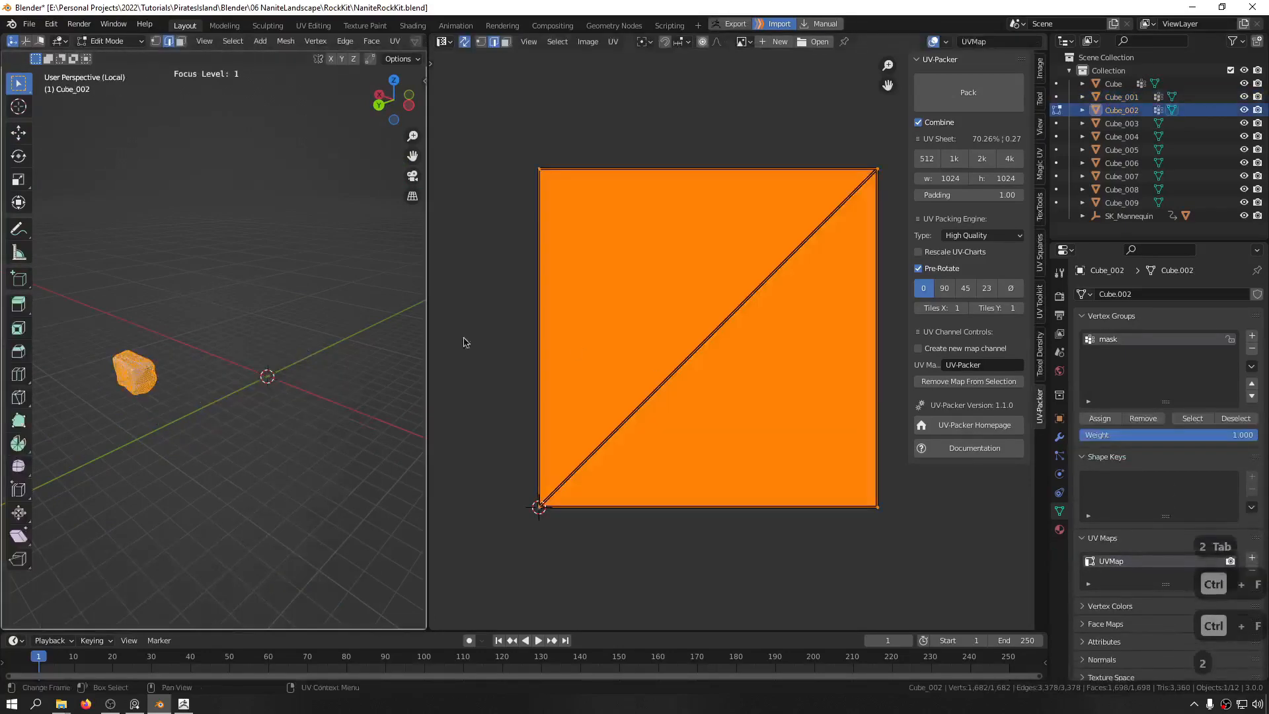
key(Tab)
scroll(148, 349, up, 10)
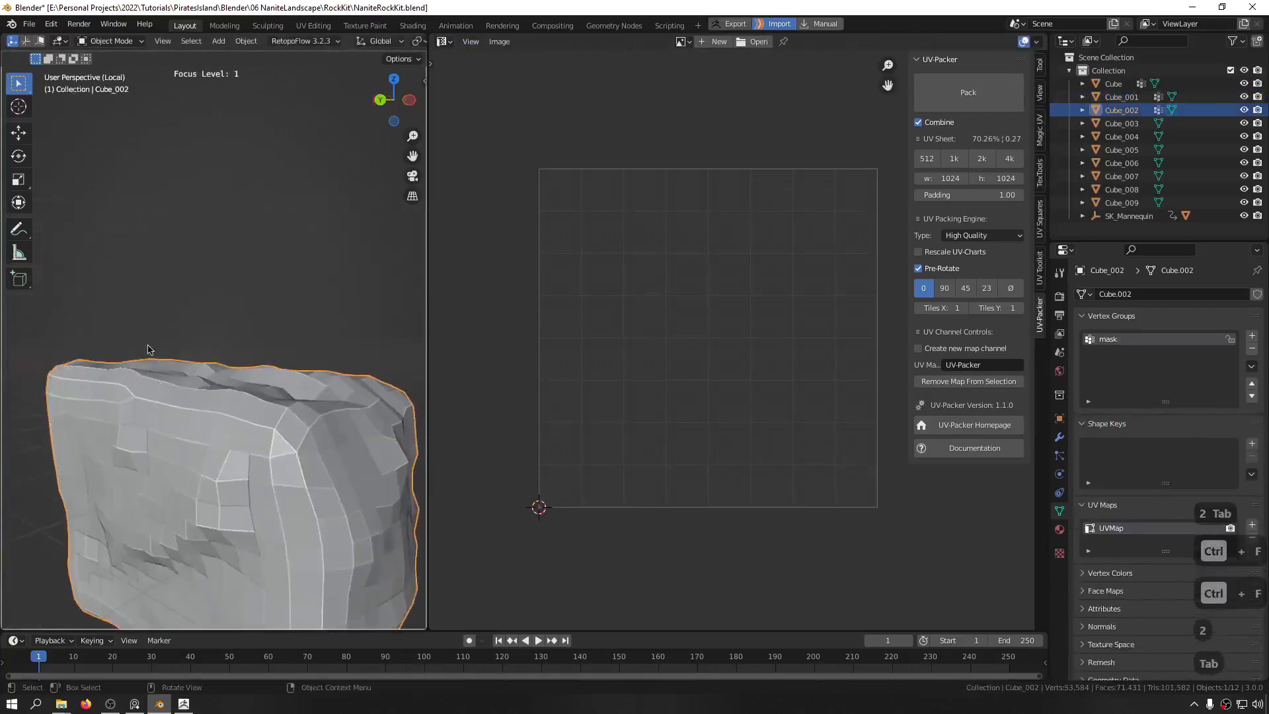
Step: Select the shortest edge path along one of the Cube_002 rock's upper borders and mark it as a seam
key(Tab)
middle_drag(268, 434, 233, 398)
click(307, 397)
ctrl+click(211, 424)
key(q)
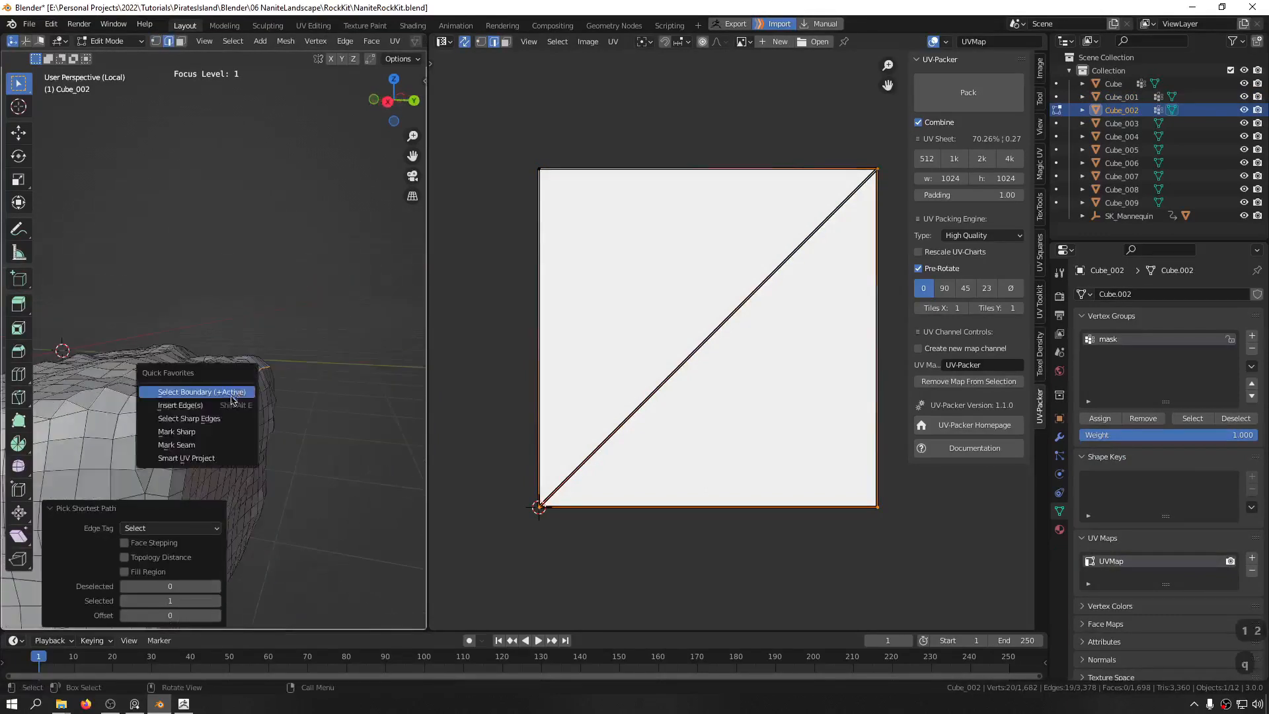
click(210, 444)
middle_drag(210, 443, 253, 415)
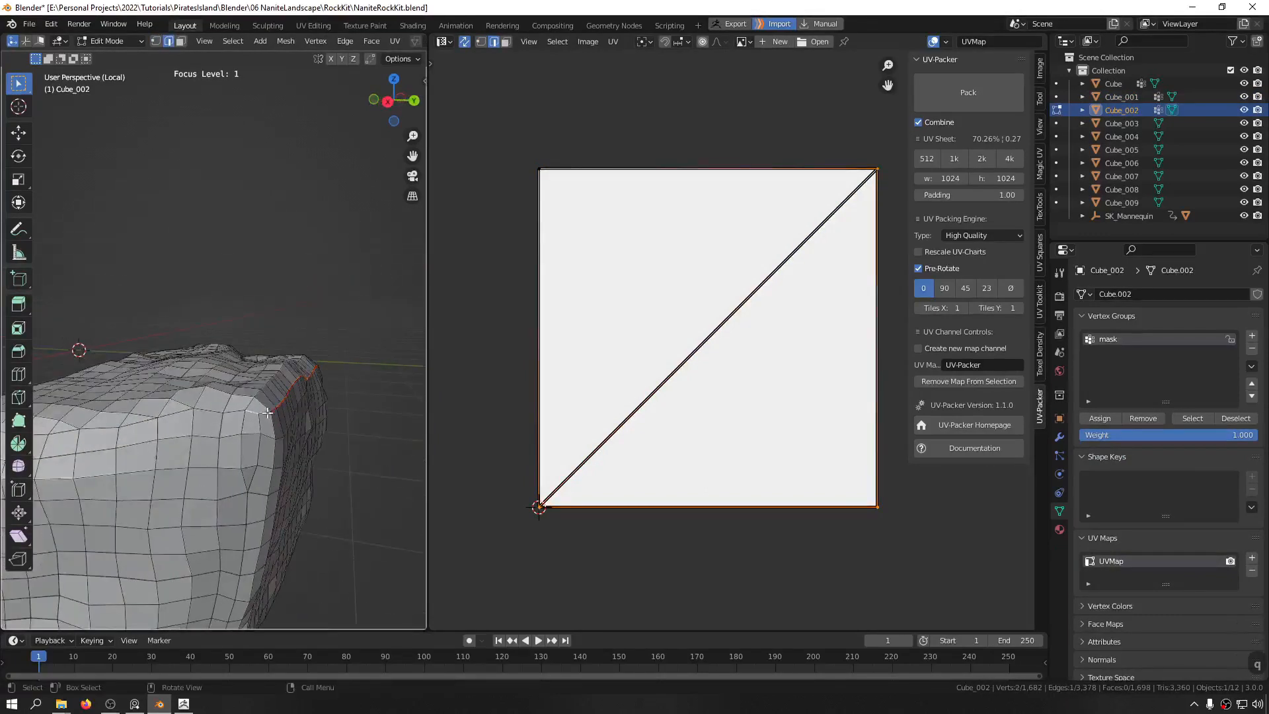
Step: Select the edge path continuing from the first seam around the rock's end corners and mark it as a seam
middle_drag(106, 431, 197, 318)
ctrl+click(228, 333)
middle_drag(193, 390, 184, 347)
click(184, 349)
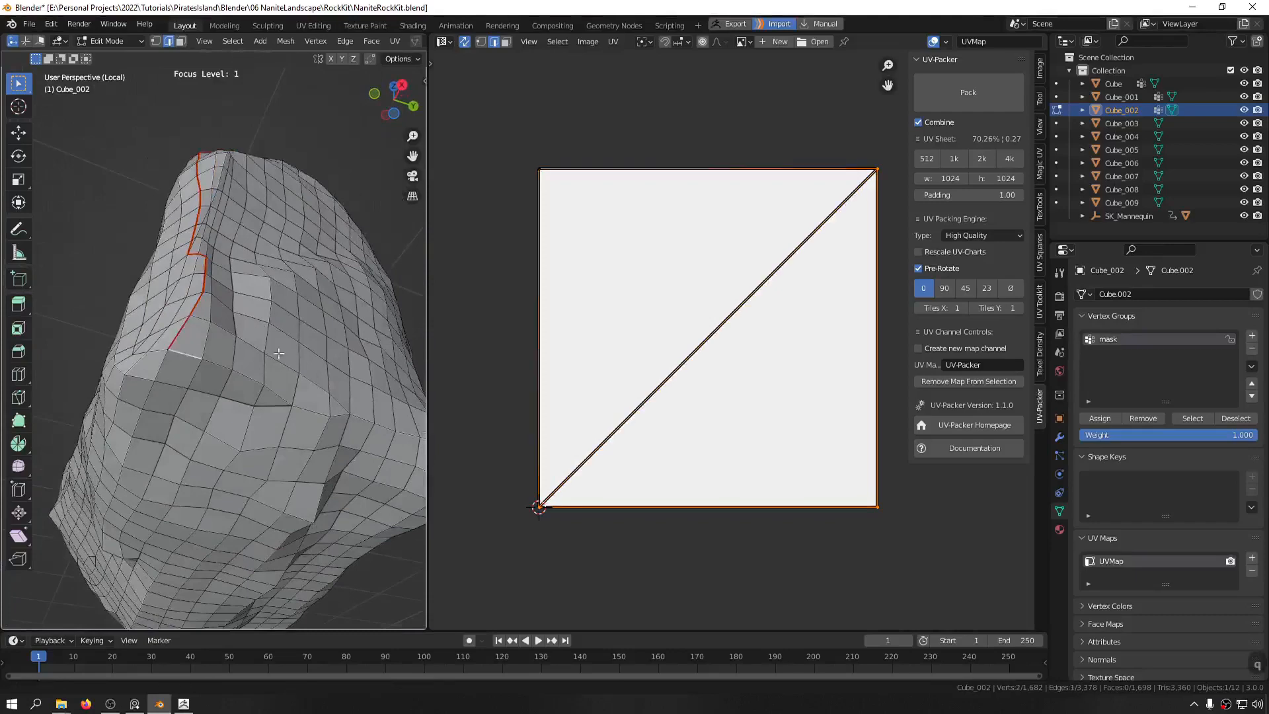
middle_drag(361, 364, 226, 385)
ctrl+click(309, 351)
ctrl+click(211, 393)
key(q)
click(187, 351)
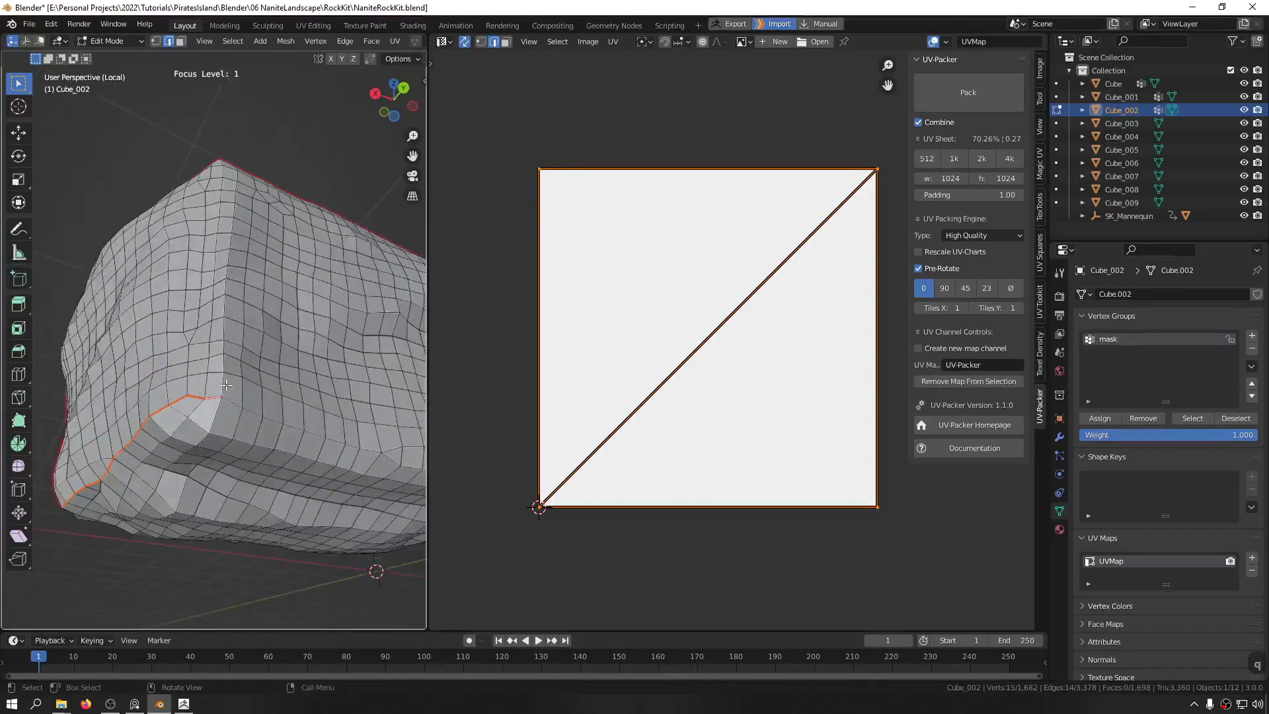
Step: Select the edge path down the Cube_002 rock's vertical end corner and mark it as a seam
middle_drag(240, 264, 217, 324)
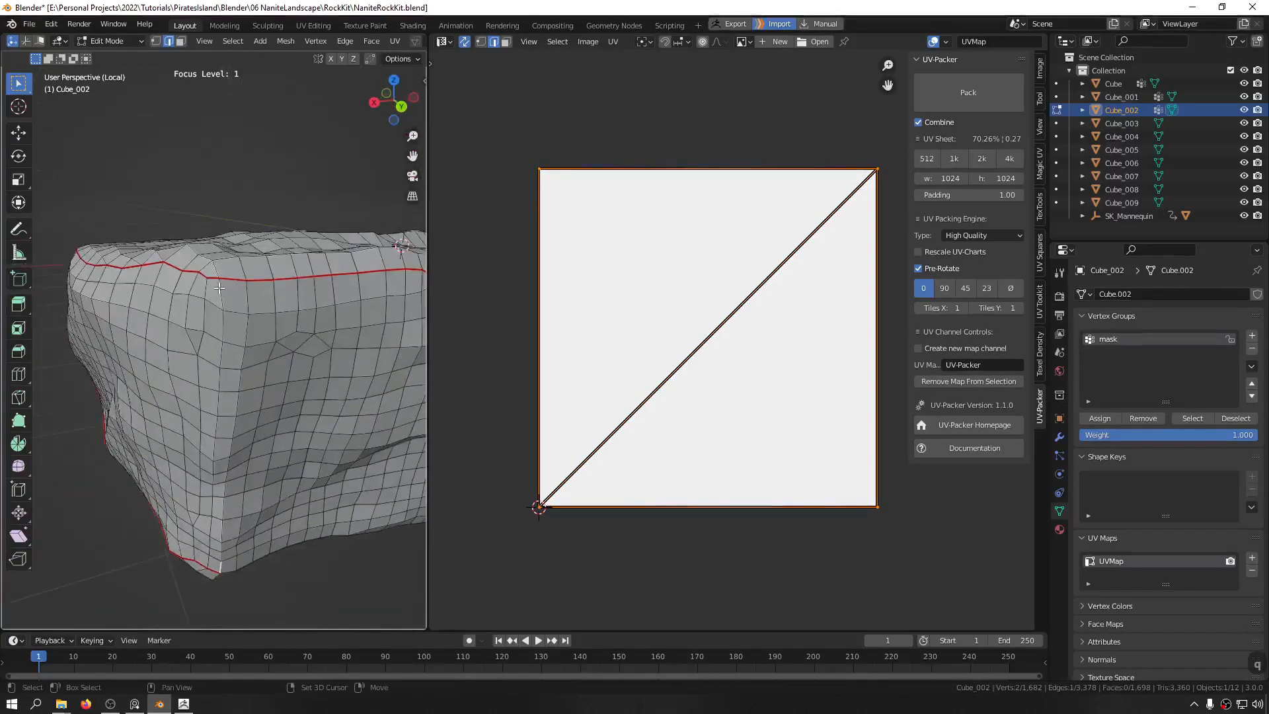
ctrl+click(220, 564)
key(ctrl+z)
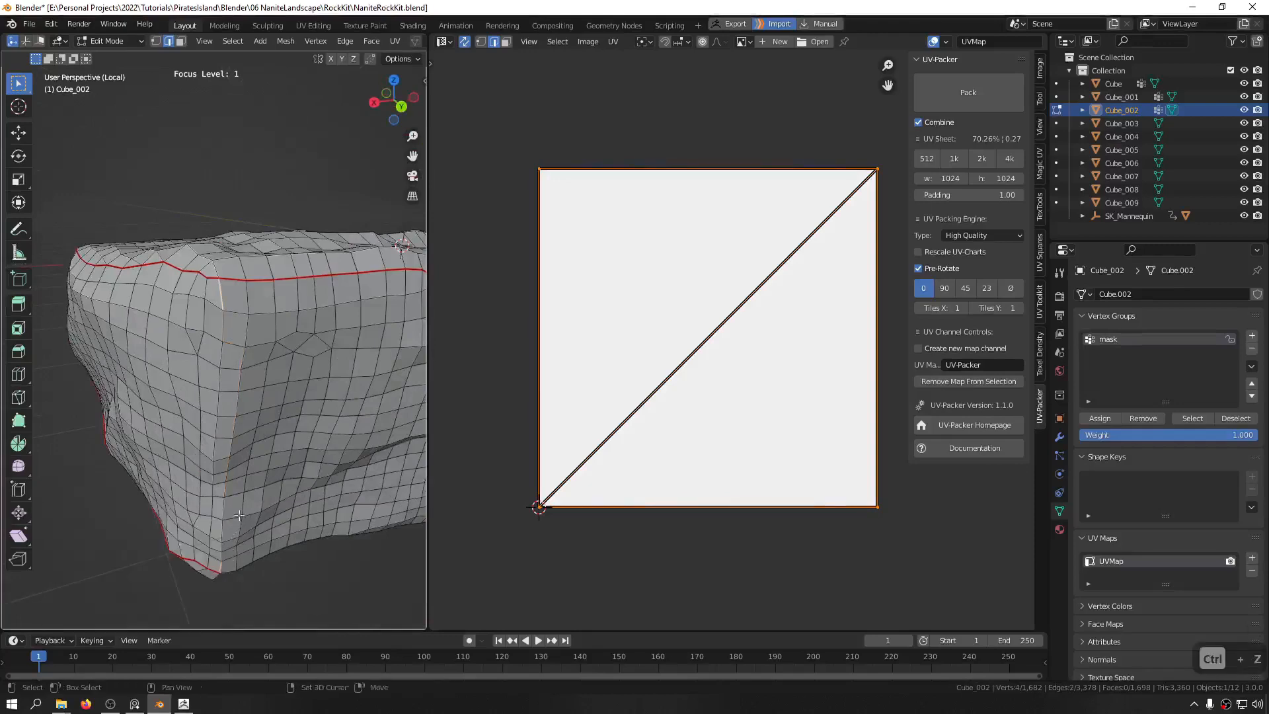
scroll(243, 452, up, 2)
ctrl+click(235, 471)
middle_drag(235, 471, 135, 318)
key(q)
click(254, 431)
Step: Select the adjoining edge path along the rock's lower border and mark it as a seam
click(198, 344)
shift+middle_drag(370, 350, 249, 389)
ctrl+click(214, 357)
key(q)
click(213, 358)
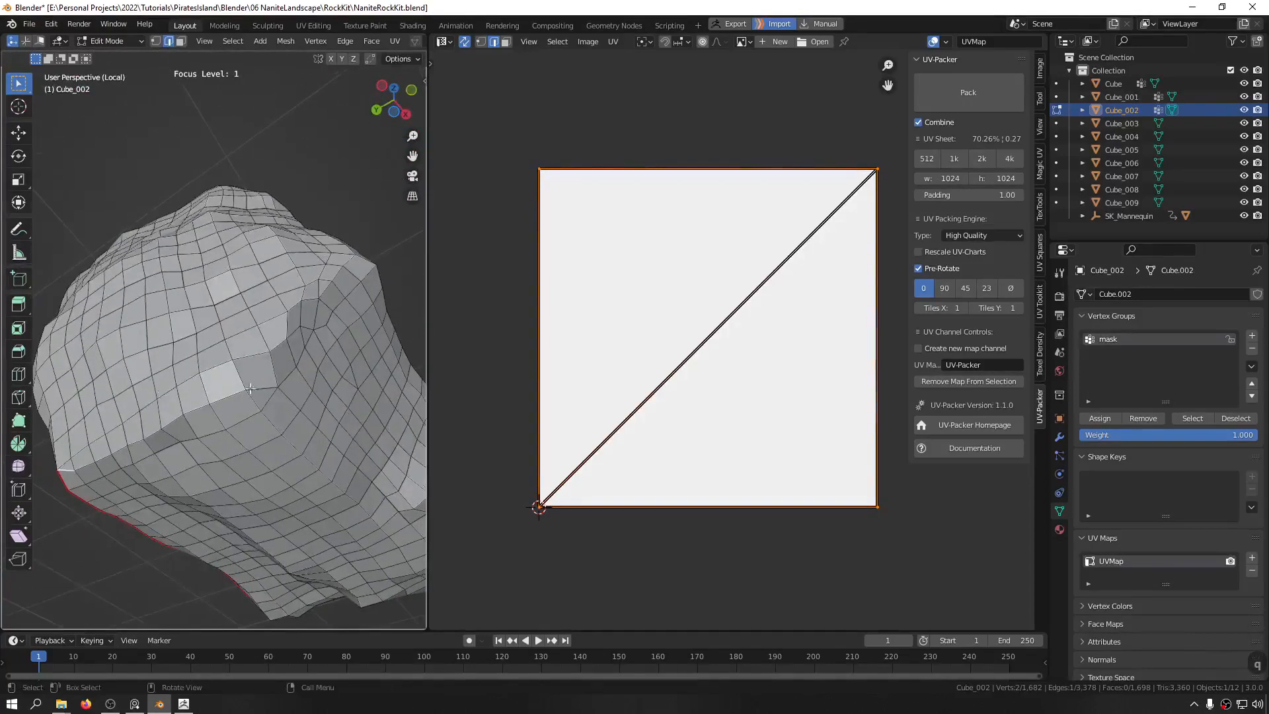
Step: Continue from the lower seam with an edge path along the adjacent ridge of the rock's end and mark it as a seam
ctrl+click(276, 351)
key(ctrl+z)
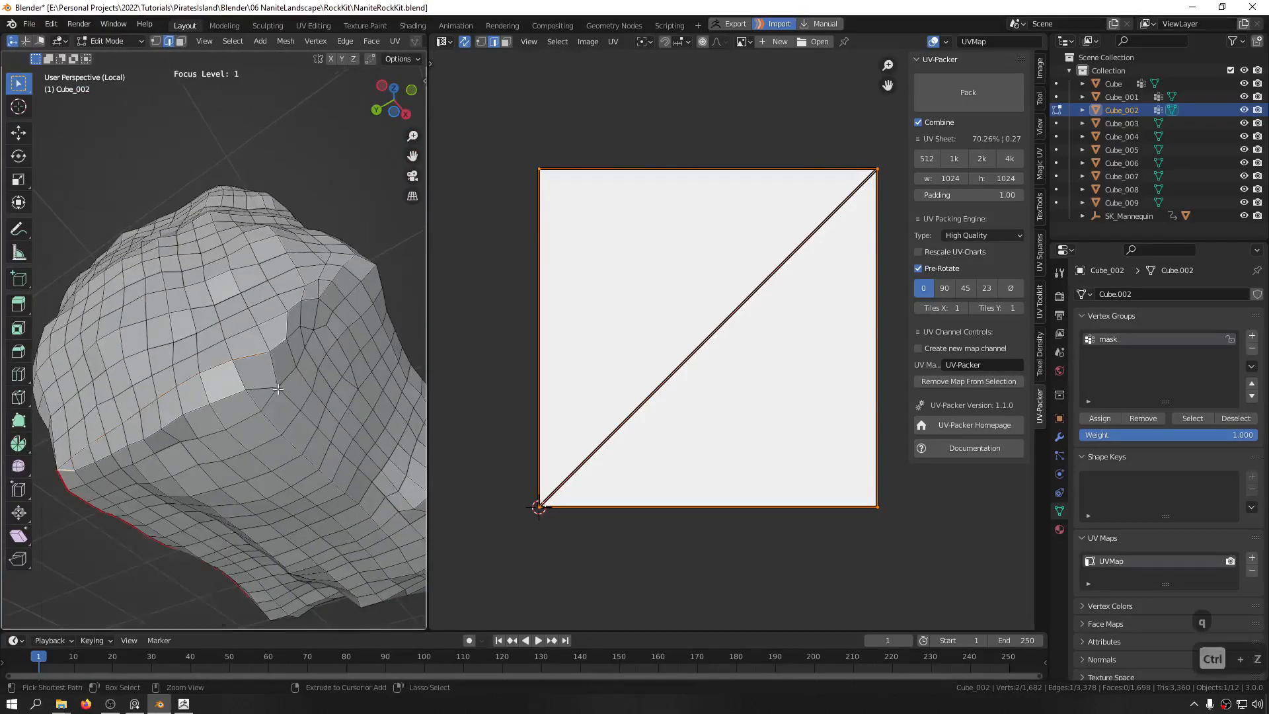
ctrl+click(276, 366)
key(q)
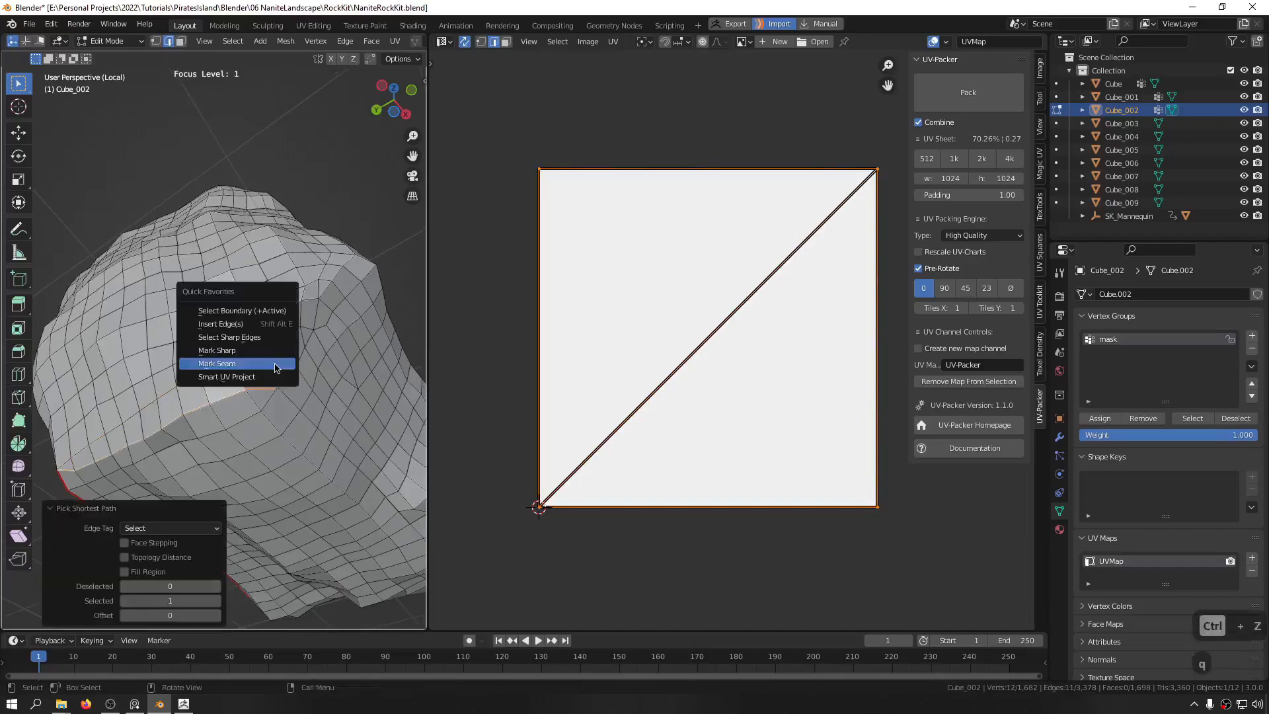
click(274, 363)
Step: Select the edge path continuing up the rock's far corner and across its end, and mark it as a seam
middle_drag(273, 363, 264, 370)
click(277, 347)
ctrl+click(287, 278)
middle_drag(287, 277, 255, 352)
ctrl+click(219, 251)
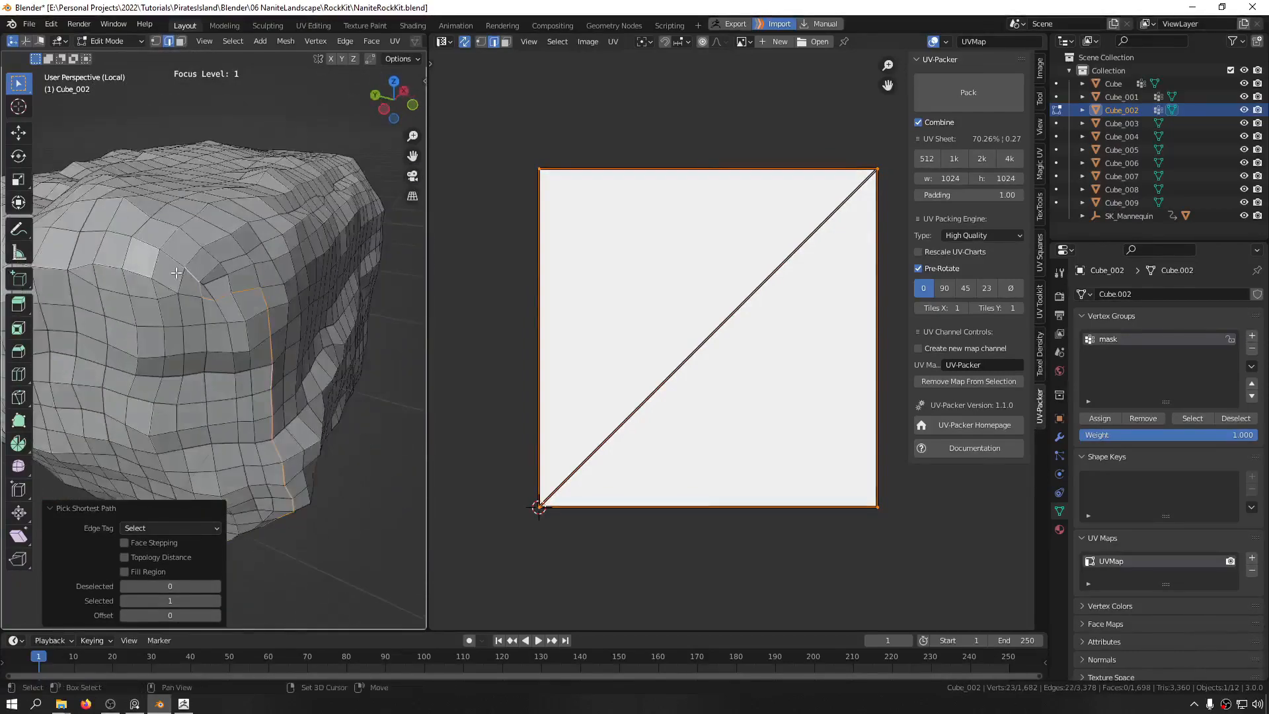
middle_drag(177, 272, 272, 286)
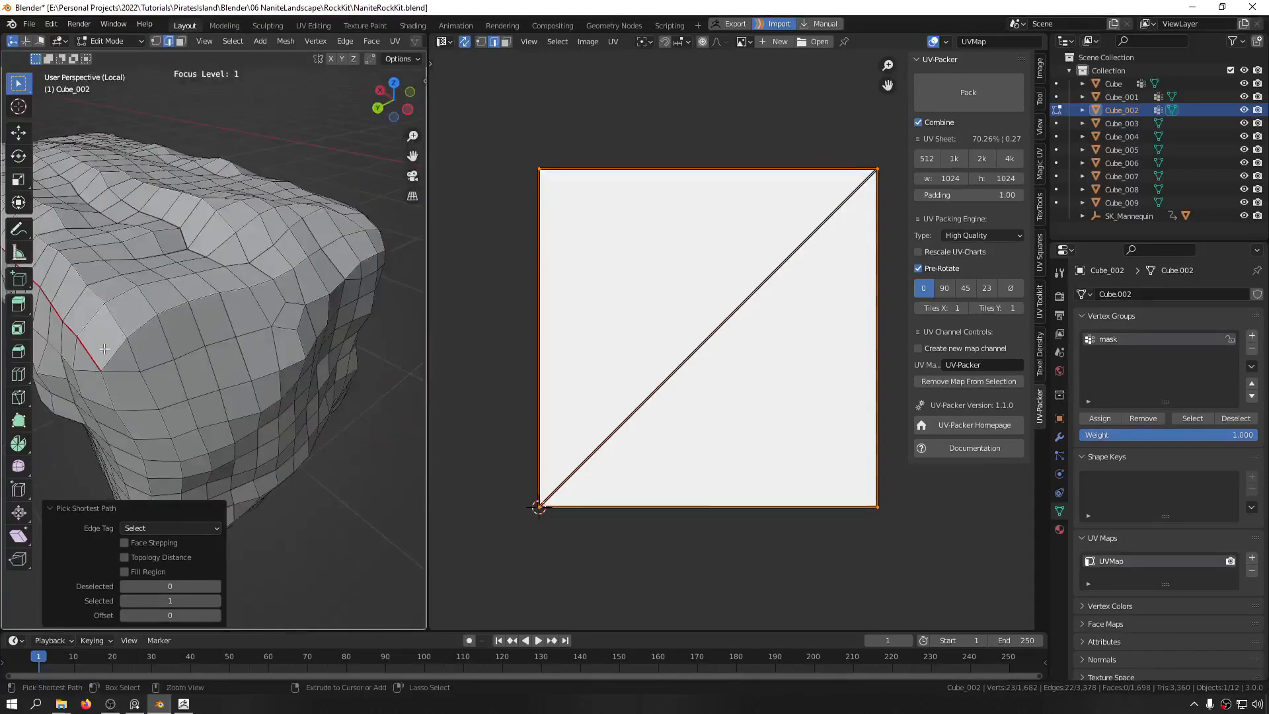
key(q)
middle_drag(108, 360, 226, 420)
click(148, 304)
Step: Select the edge path running the full height of the remaining end ridge and mark it as a seam
click(179, 252)
ctrl+click(210, 549)
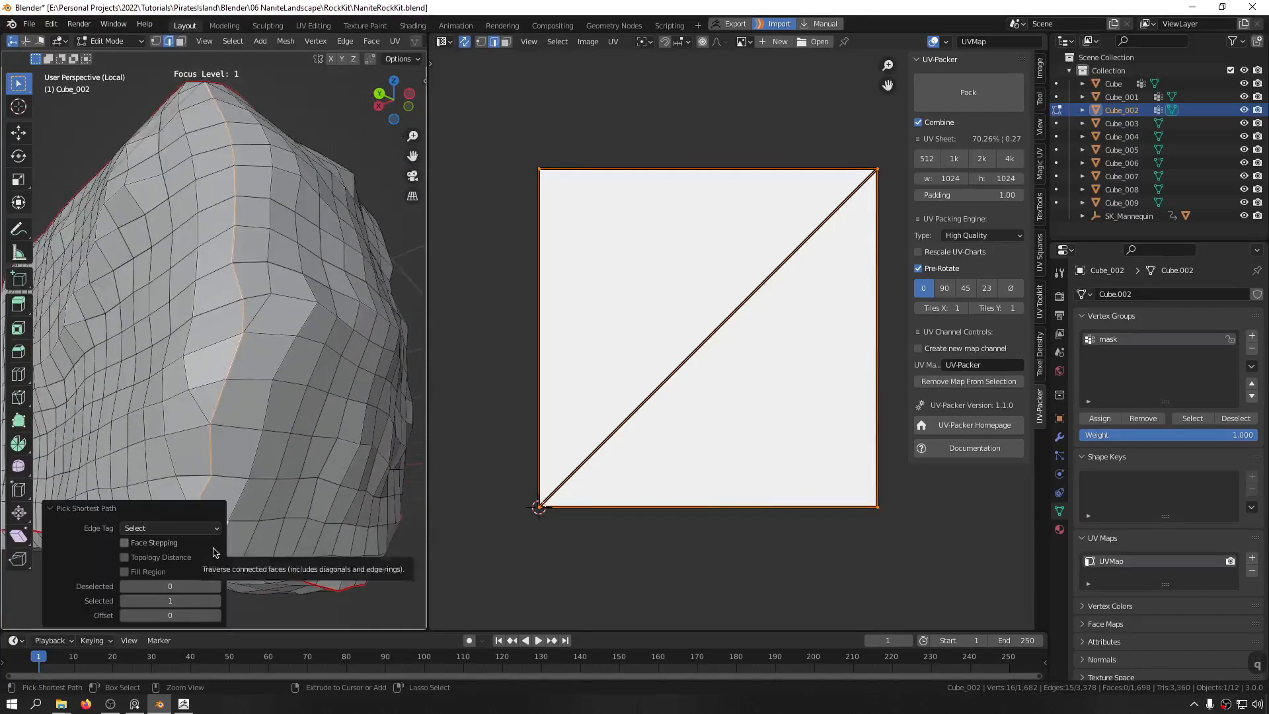
middle_drag(210, 549, 309, 302)
click(309, 304)
scroll(229, 353, down, 5)
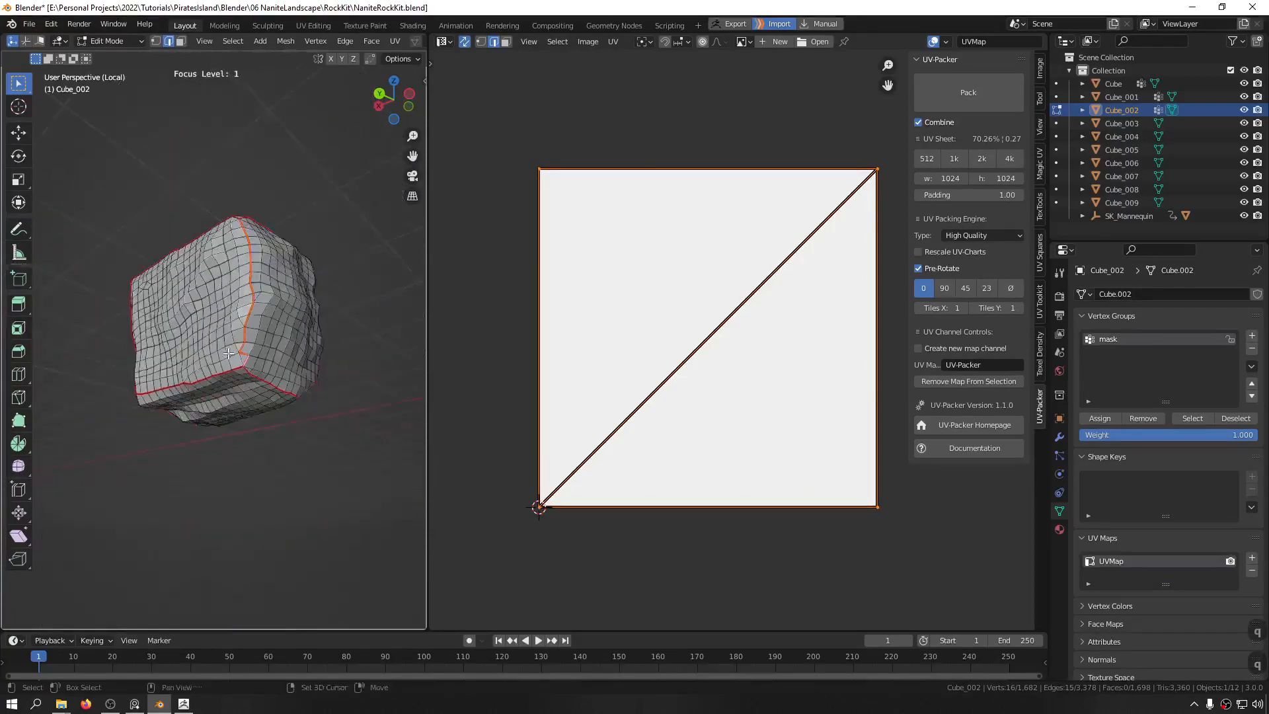
Step: Select the edge path along the rock's long lower border to bridge the open seam gap, and mark it as a seam
middle_drag(347, 392, 353, 362)
scroll(386, 349, up, 3)
scroll(370, 359, up, 4)
click(418, 368)
scroll(219, 354, down, 3)
shift+middle_drag(219, 353, 290, 360)
scroll(173, 370, up, 5)
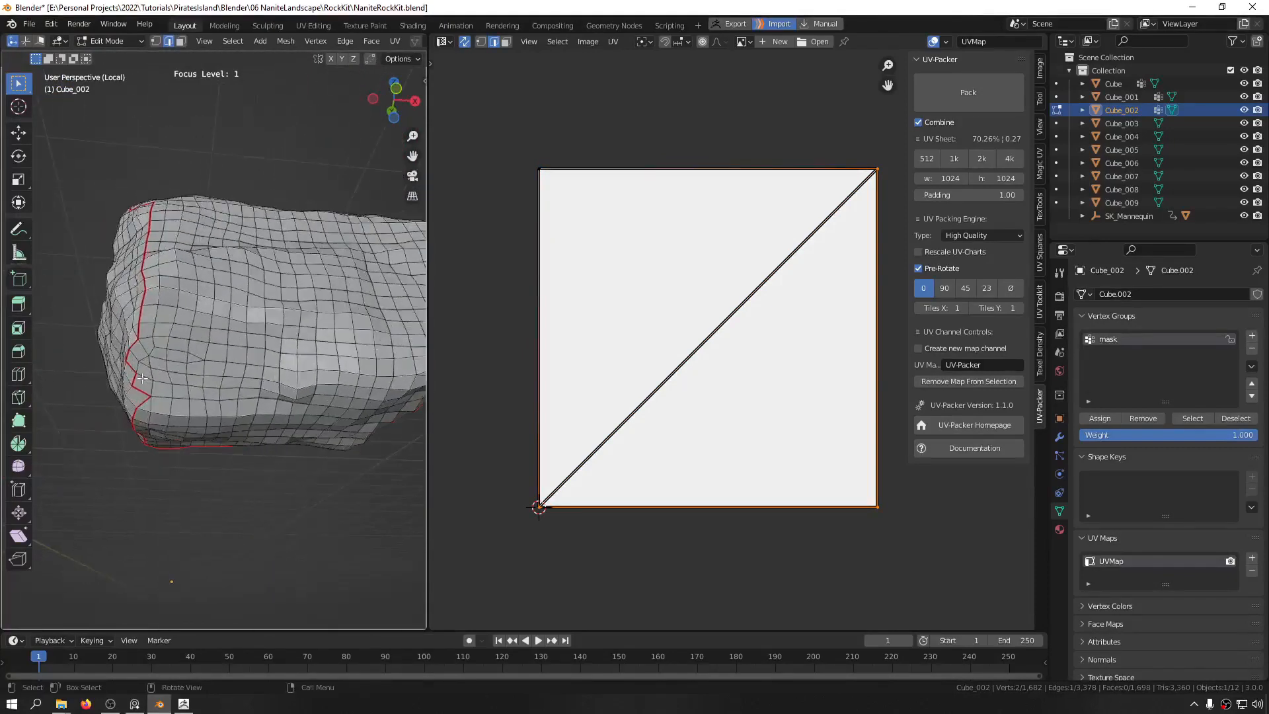
ctrl+click(173, 374)
scroll(180, 369, down, 4)
middle_drag(181, 369, 209, 423)
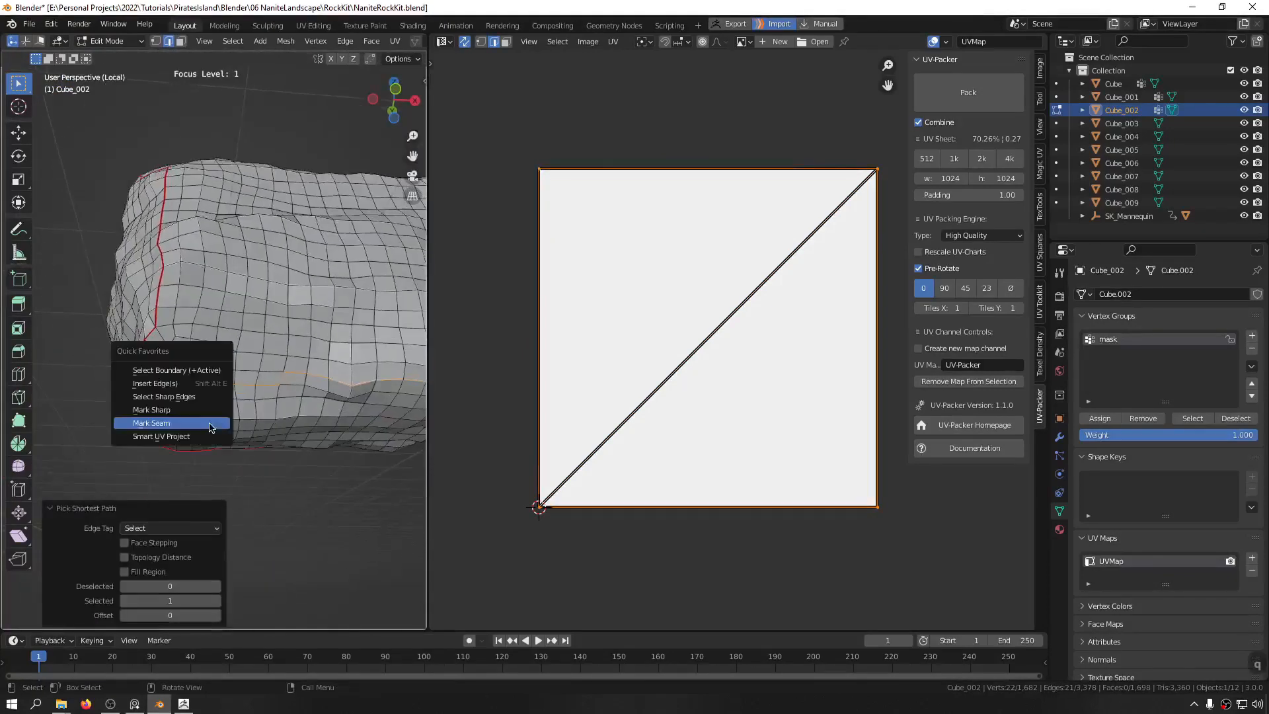
click(211, 423)
Step: Select the linked faces delimited by seams from the rock's top to check whether the island is closed off
scroll(255, 296, down, 2)
shift+middle_drag(255, 296, 150, 319)
key(alt+g)
shift+middle_drag(181, 238, 186, 274)
middle_drag(186, 274, 222, 487)
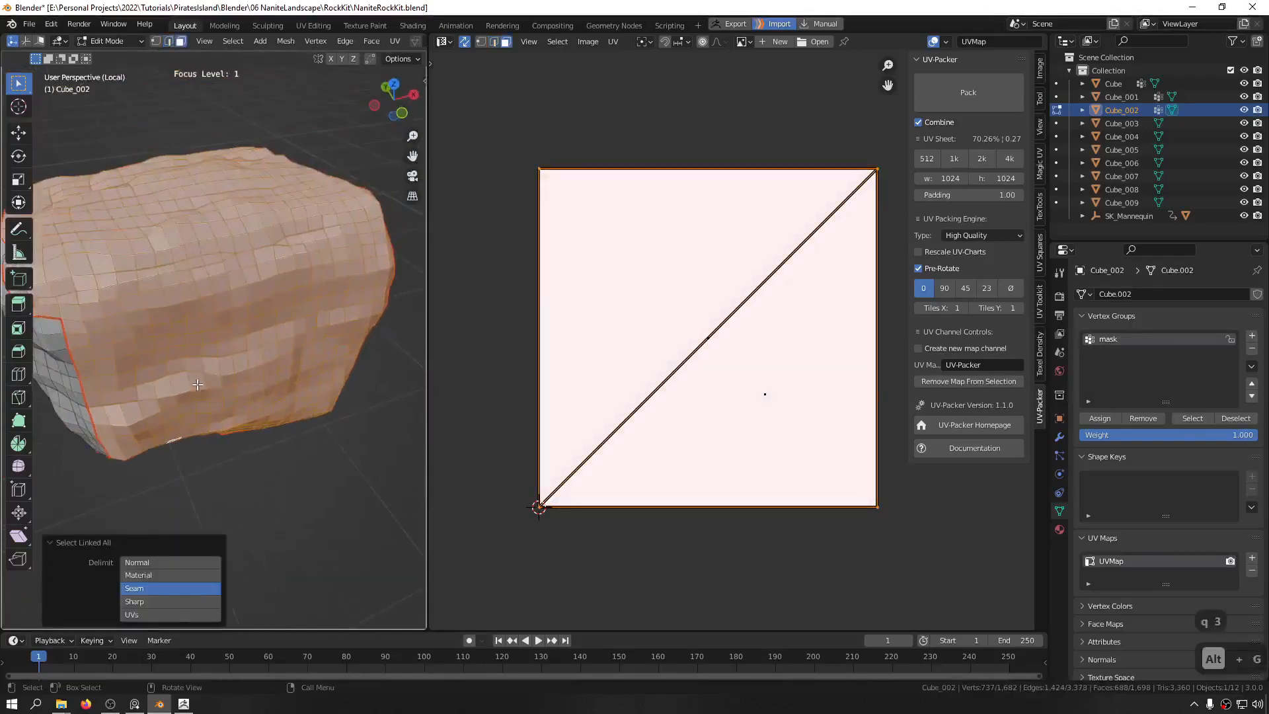
Step: Select the edge path along the rock's open upper long border, mark it as a seam and return to face selection
key(2)
scroll(133, 291, down, 1)
shift+middle_drag(81, 290, 93, 304)
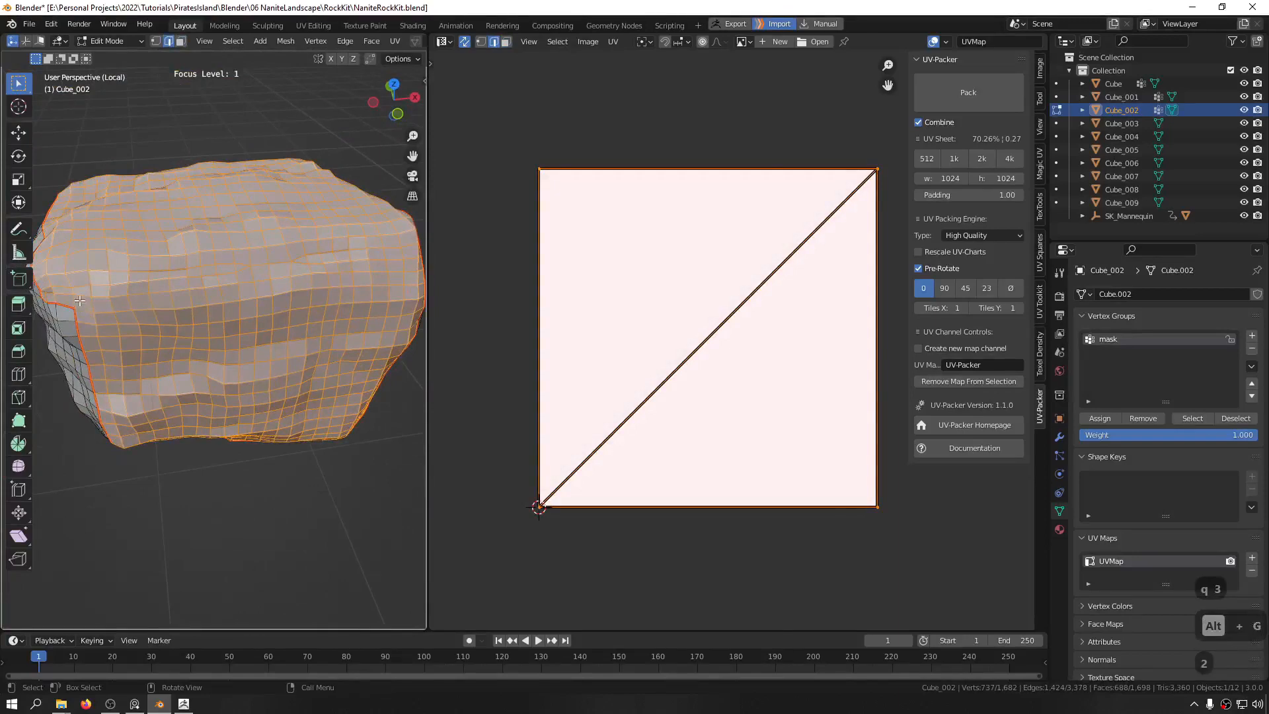
click(72, 302)
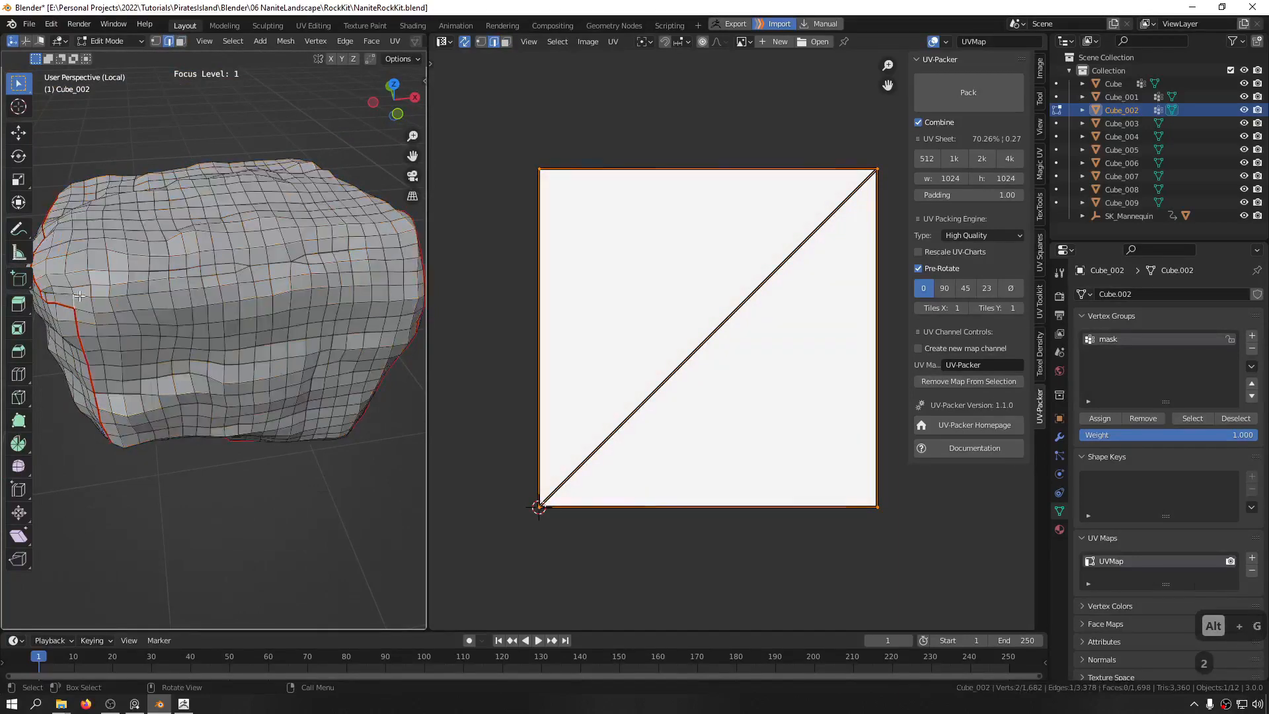
mouse_move(80, 295)
middle_down()
mouse_move(112, 297)
mouse_move(66, 295)
mouse_move(87, 293)
middle_up()
ctrl+click(87, 293)
middle_drag(176, 292, 321, 276)
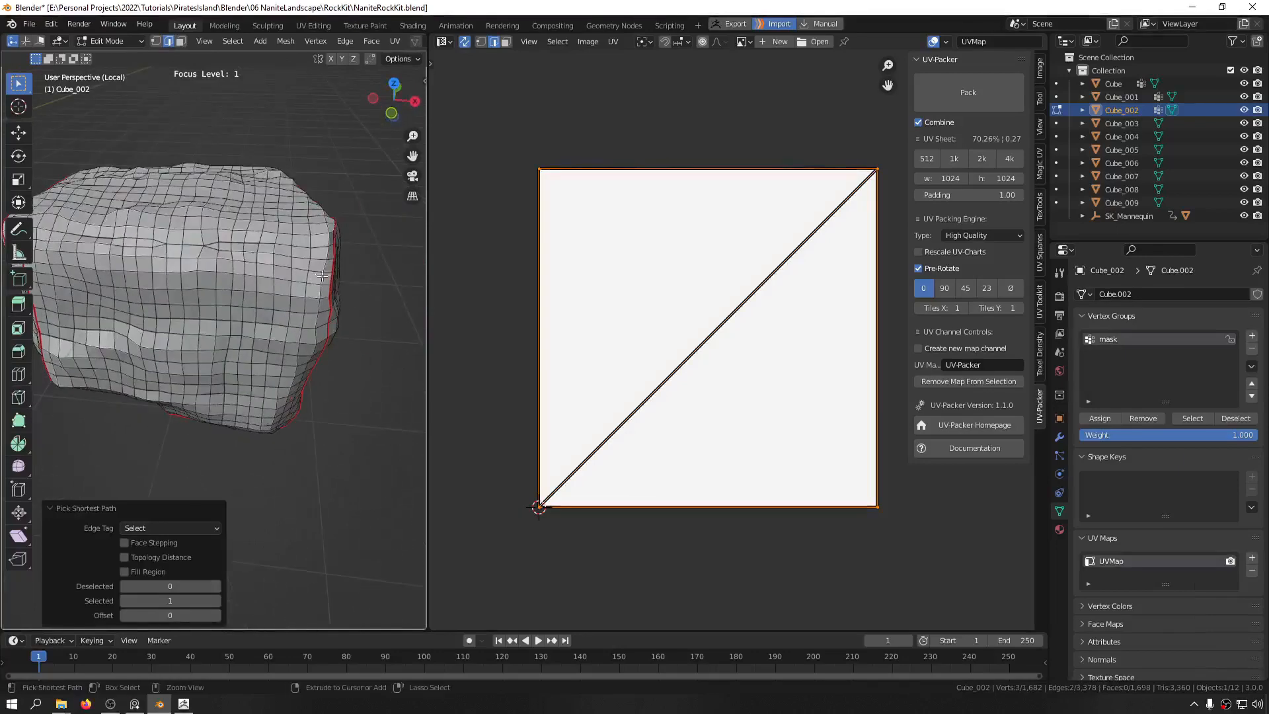
key(ctrl+l)
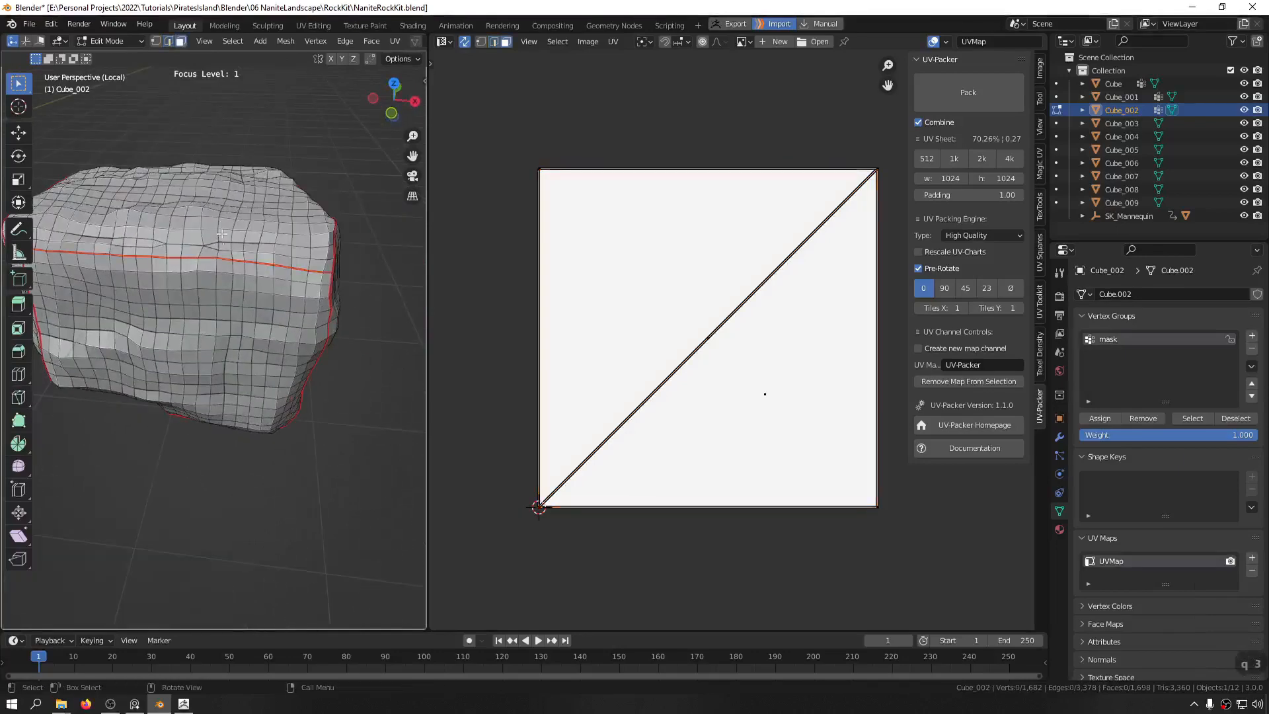
Step: Select the seam-bounded faces on the rock's top, unwrap them and move their UV island outside the UV tile
middle_drag(246, 233, 357, 225)
right_click(501, 124)
click(500, 119)
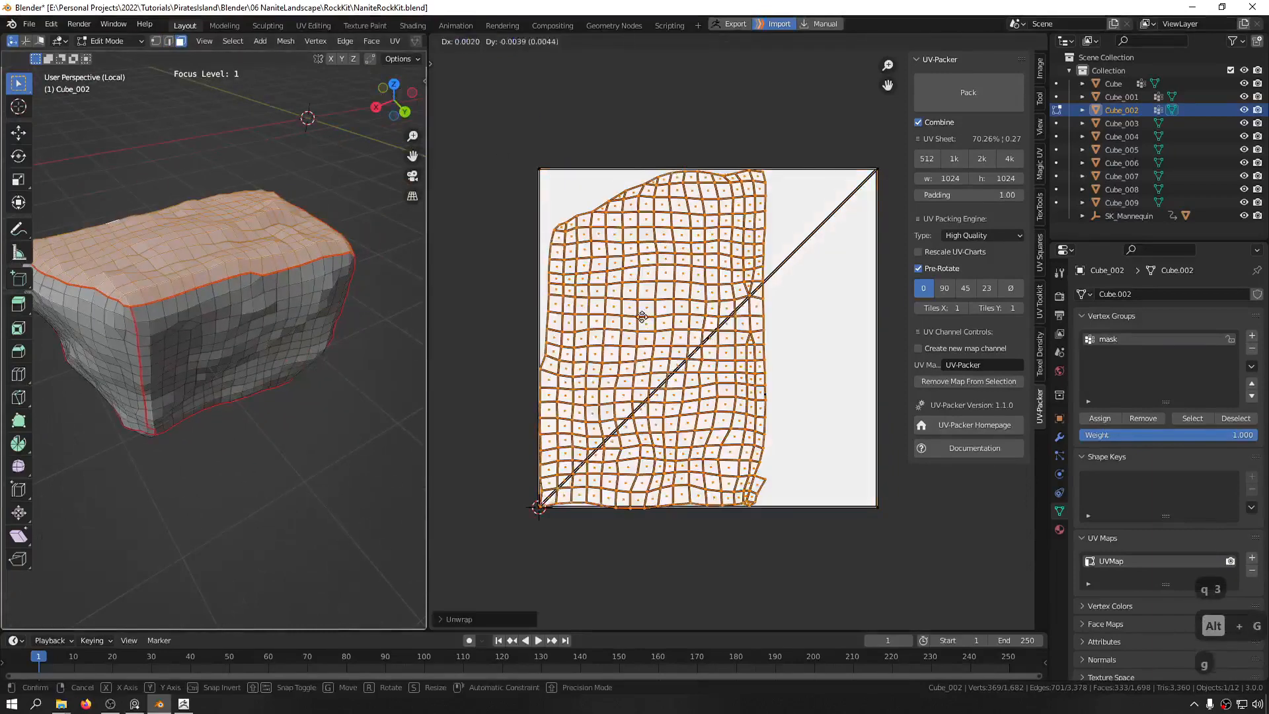
key(g)
key(g)
Step: Select the seam-bounded faces of the rock's long side beneath the top and unwrap them
click(254, 334)
key(alt+g)
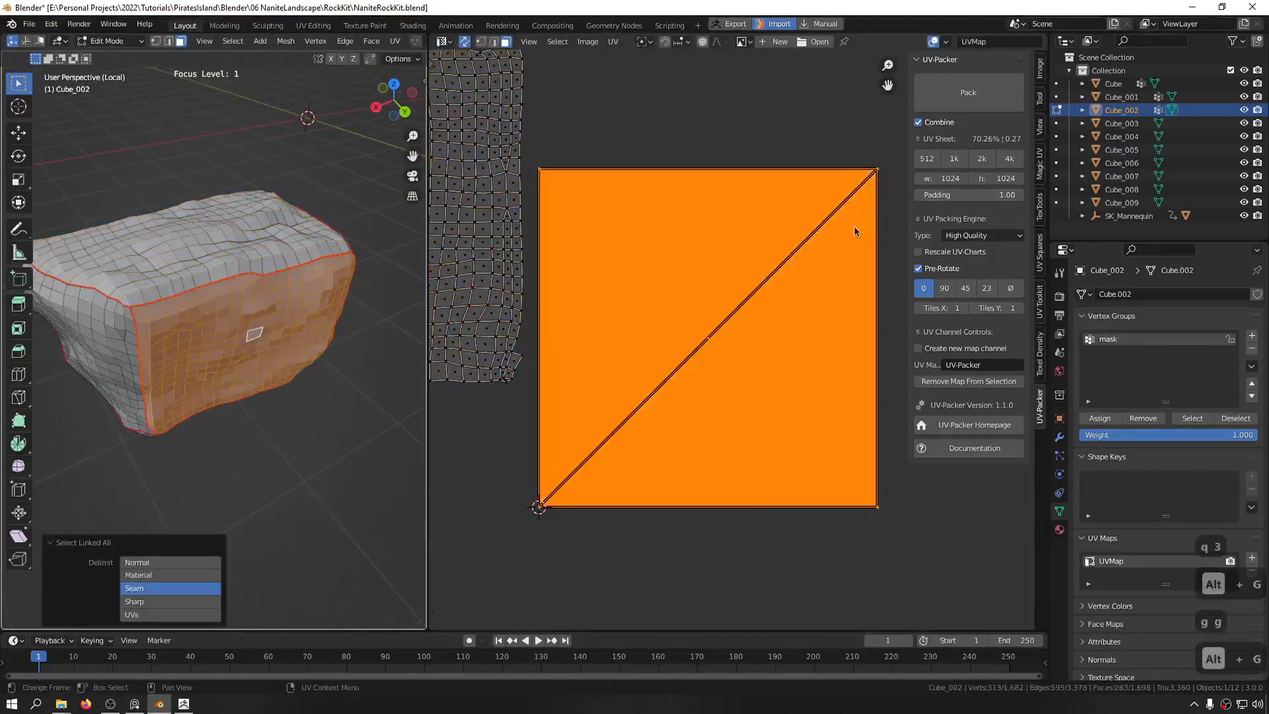
right_click(710, 111)
click(709, 111)
Step: Select the seam-bounded faces of the rock's adjacent short end and unwrap them
middle_drag(103, 347, 181, 319)
click(234, 319)
key(alt+g)
right_click(826, 154)
click(820, 160)
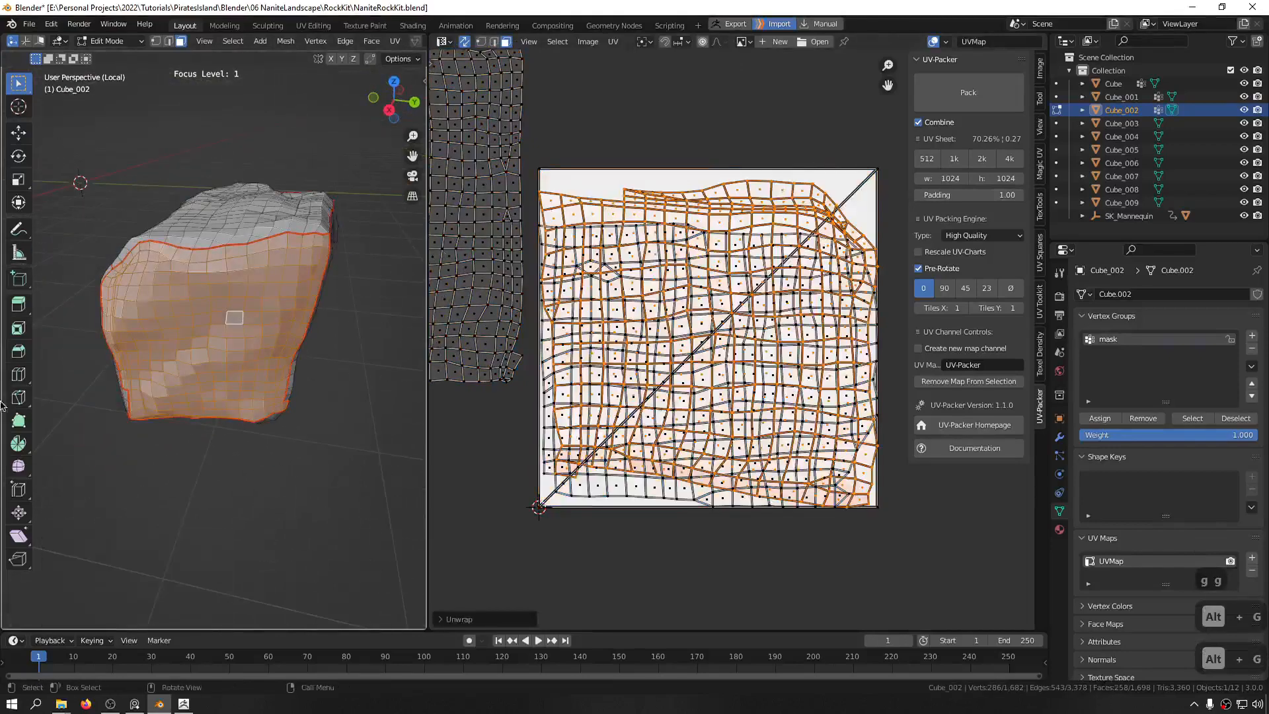
Step: Select the seam-bounded faces of the rock's underside and unwrap them
middle_drag(199, 370, 220, 442)
click(220, 441)
key(alt+g)
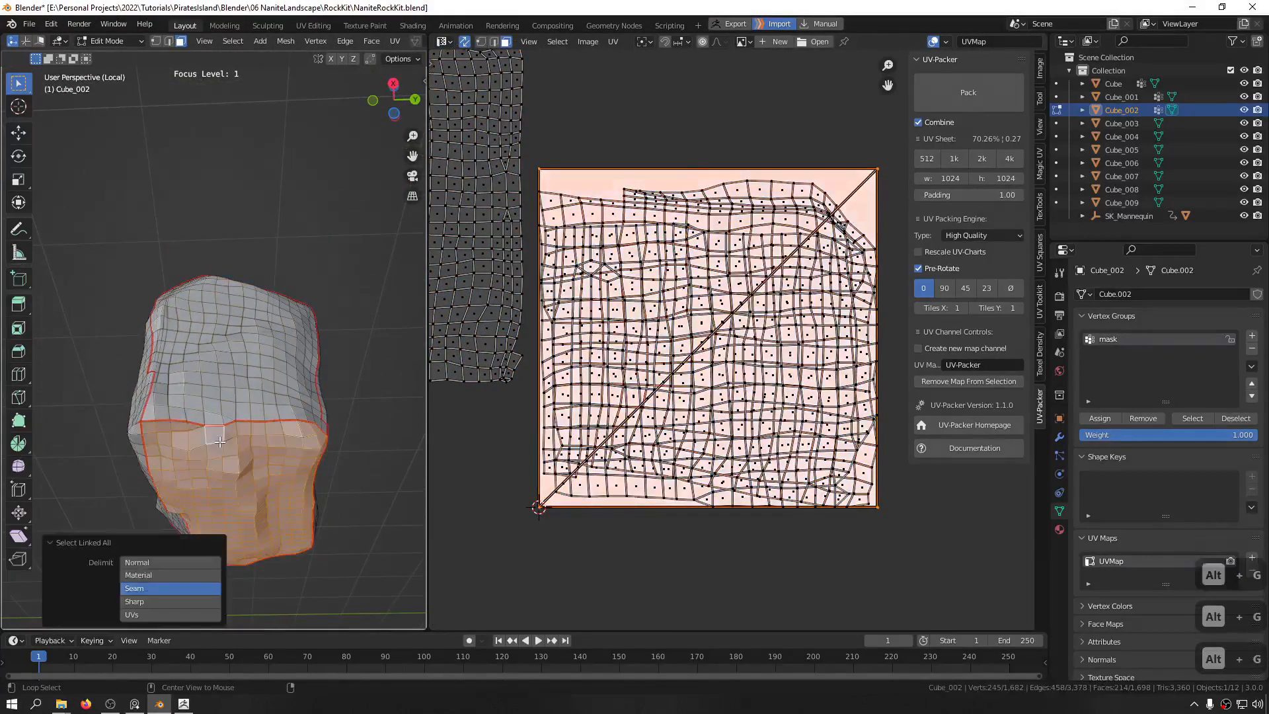
right_click(672, 171)
click(653, 167)
Step: Select the seam-bounded faces of the opposite long side and unwrap them
mouse_move(198, 370)
middle_down()
mouse_move(205, 390)
mouse_move(201, 379)
middle_up()
click(201, 379)
key(alt+g)
right_click(695, 155)
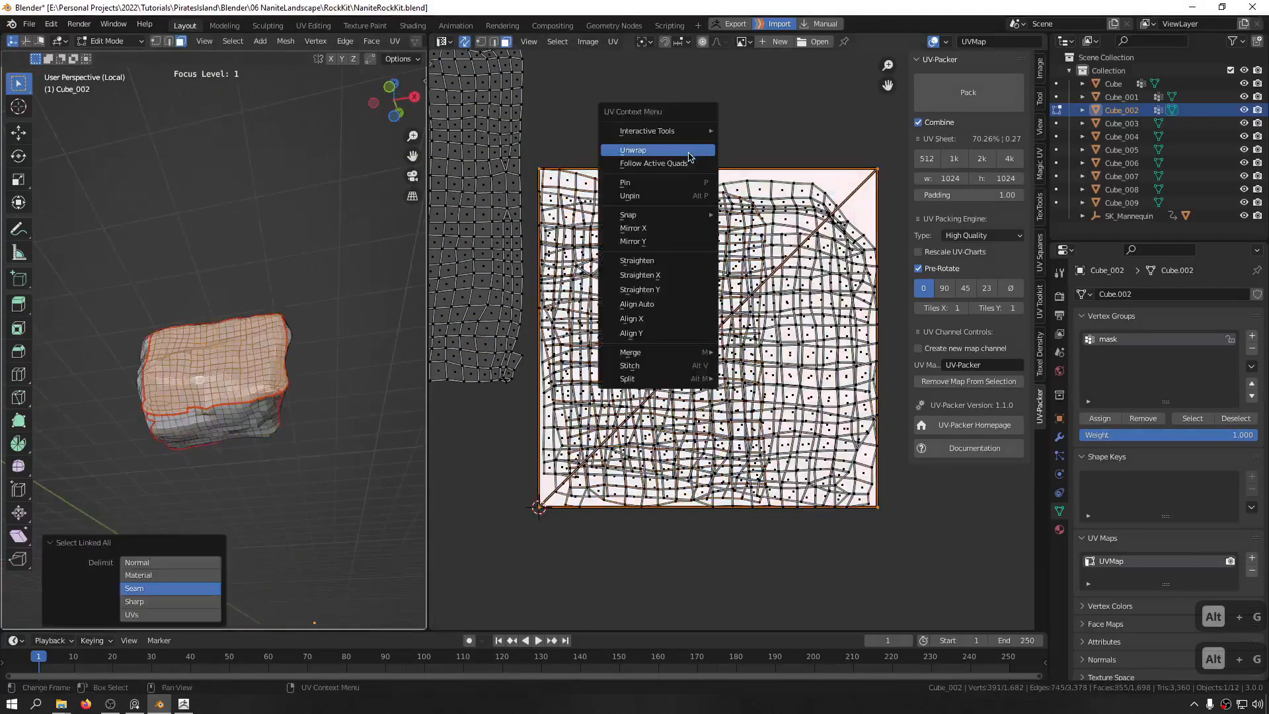
click(691, 156)
Step: Reselect the underside's linked faces to check their island in the UV layout
middle_drag(146, 408, 198, 436)
click(205, 443)
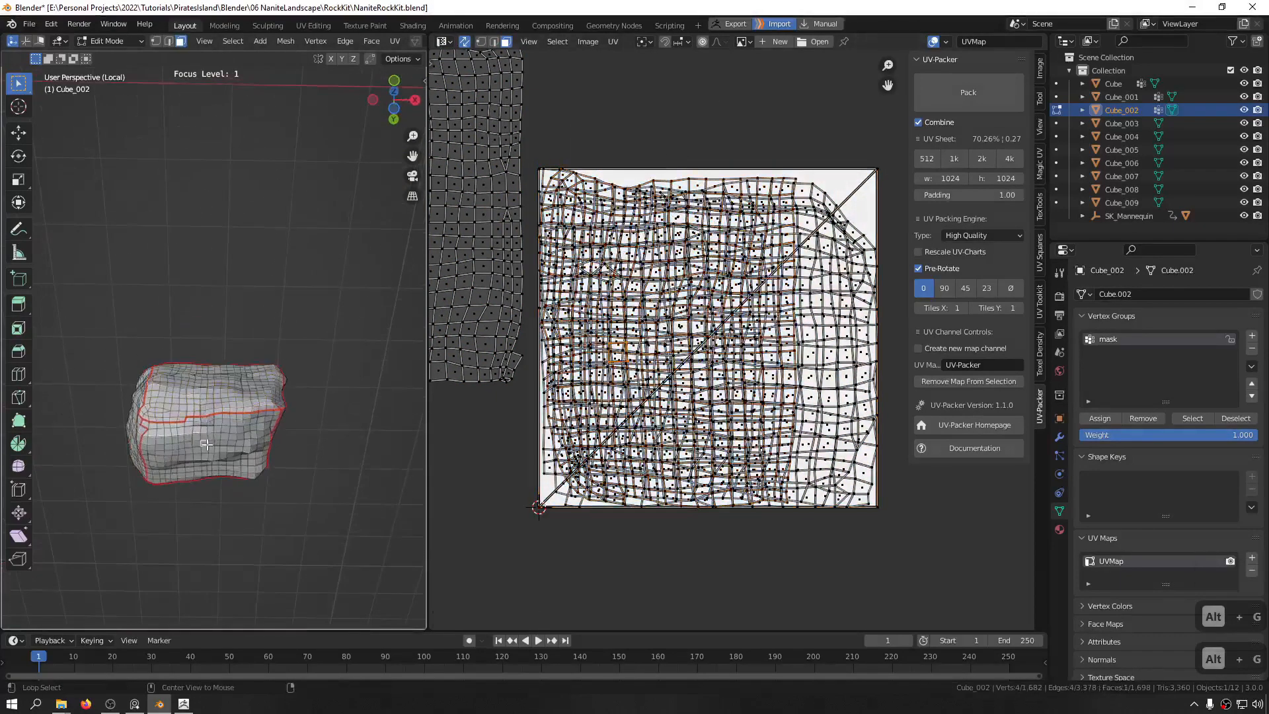
key(alt+g)
key(3)
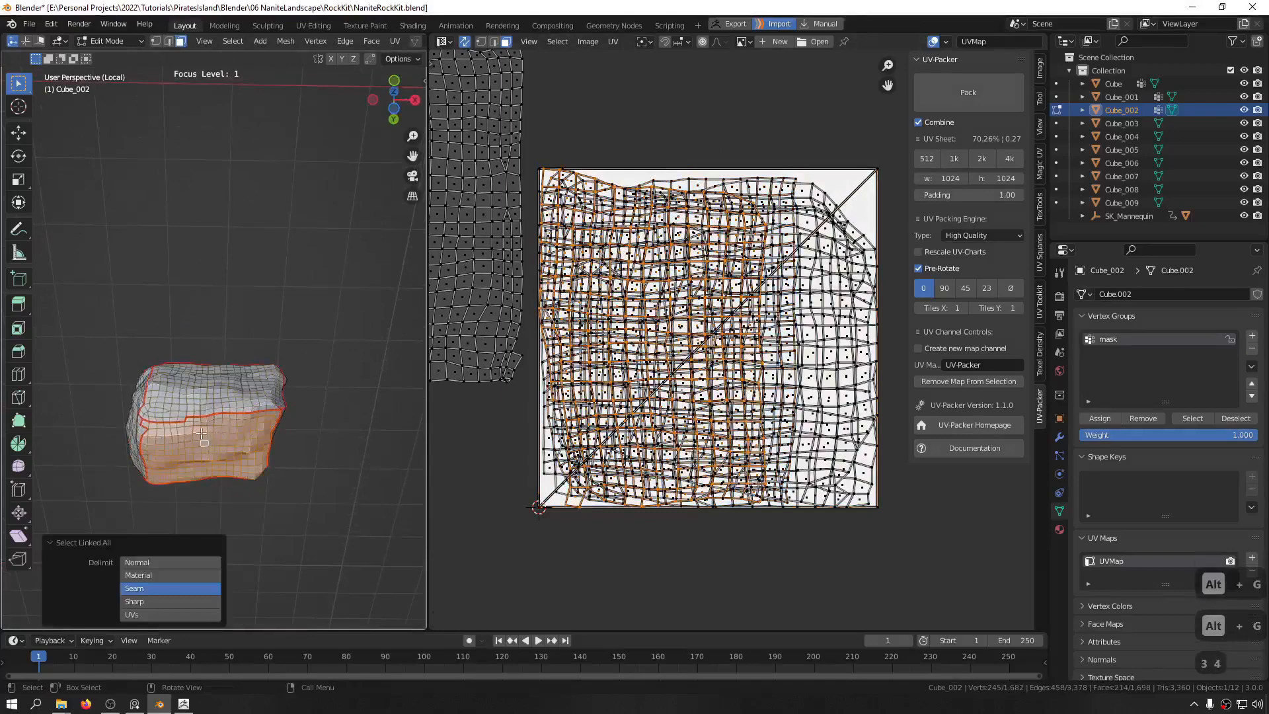
Step: Select the seam-bounded faces of the remaining short end and unwrap them
middle_drag(202, 433, 104, 388)
click(286, 427)
key(alt+g)
click(104, 387)
key(alt+g)
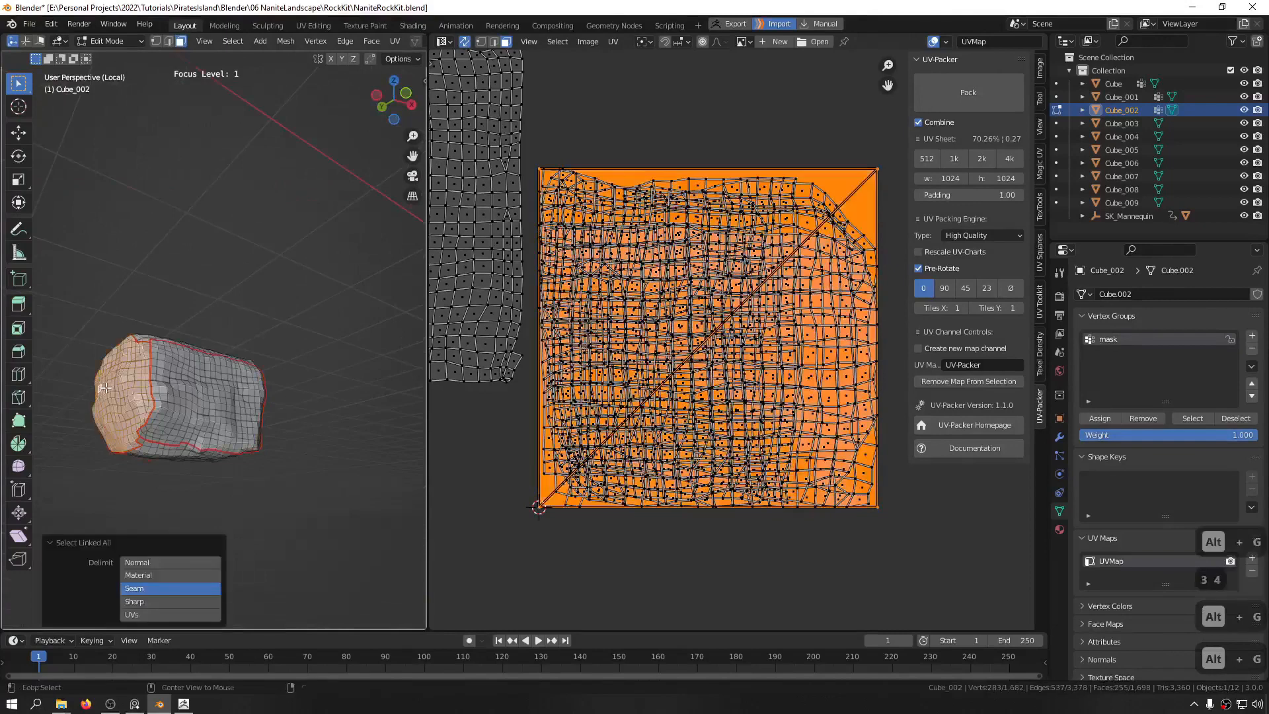
key(u)
click(740, 127)
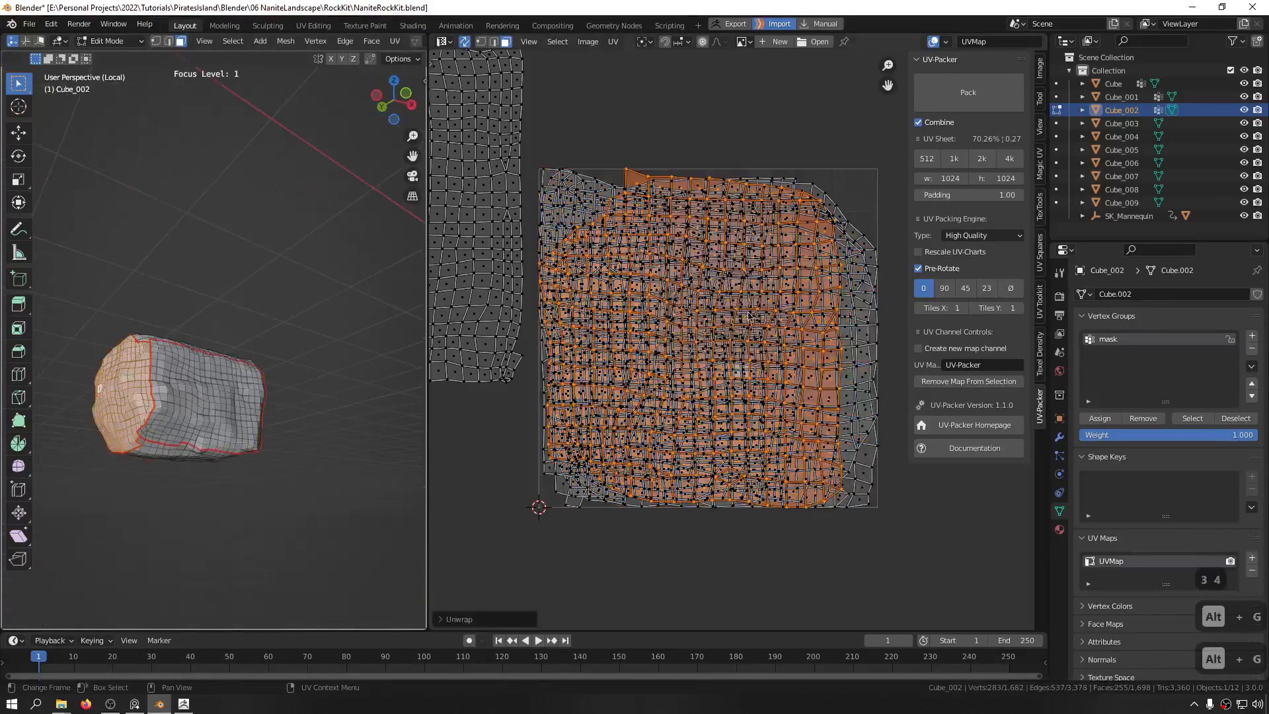
Step: Select all faces of the rock and pack their UV islands into the tile with UV-Packer
scroll(645, 345, down, 7)
key(a)
key(g)
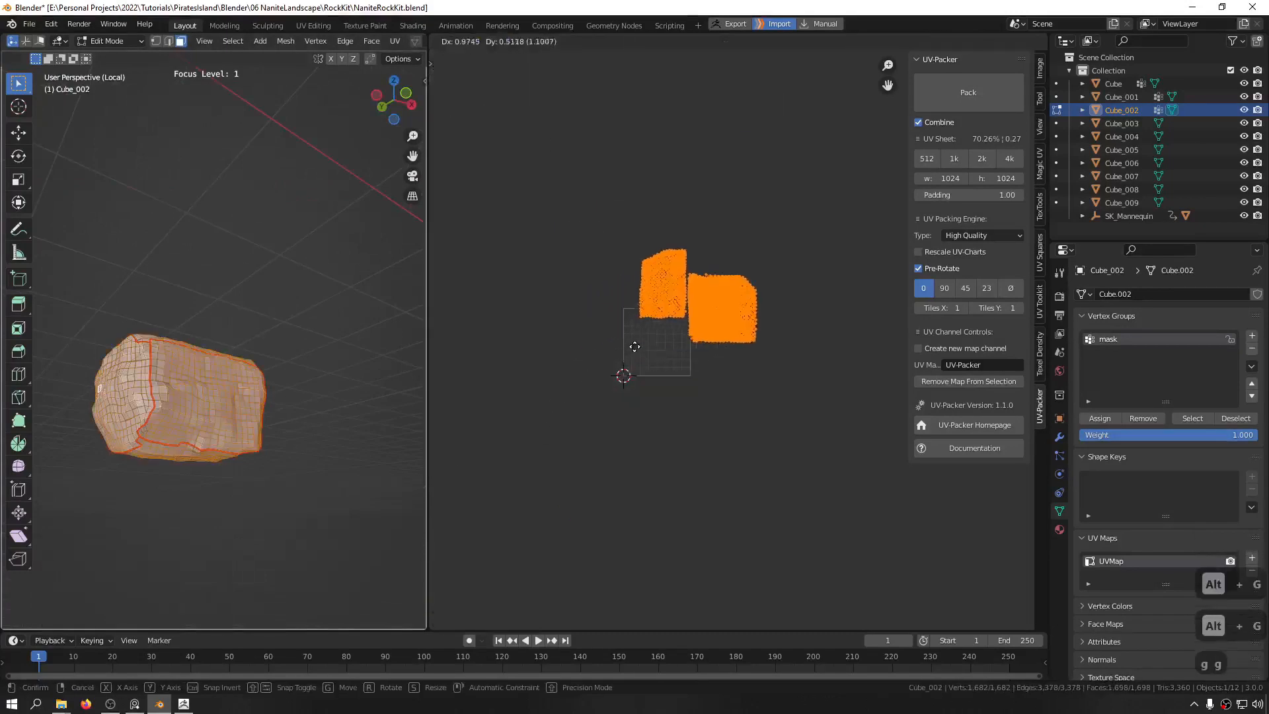
right_click(619, 355)
click(968, 92)
scroll(555, 443, up, 8)
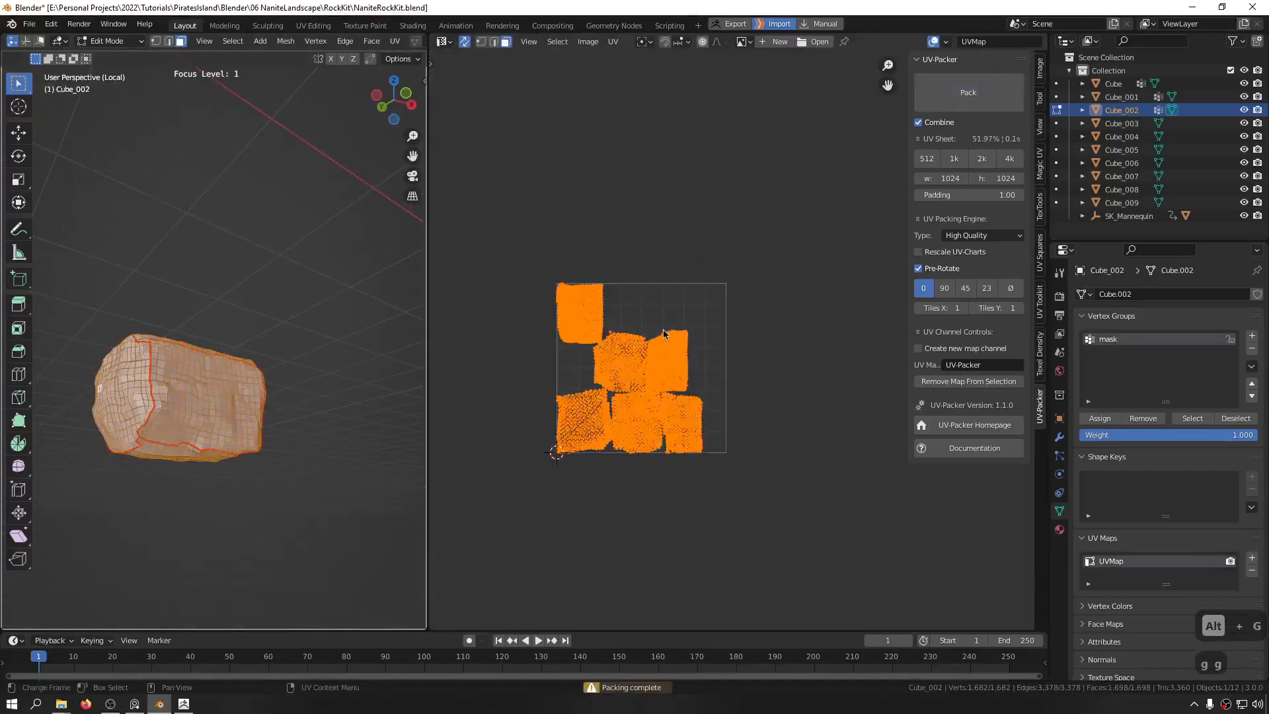
scroll(715, 283, down, 5)
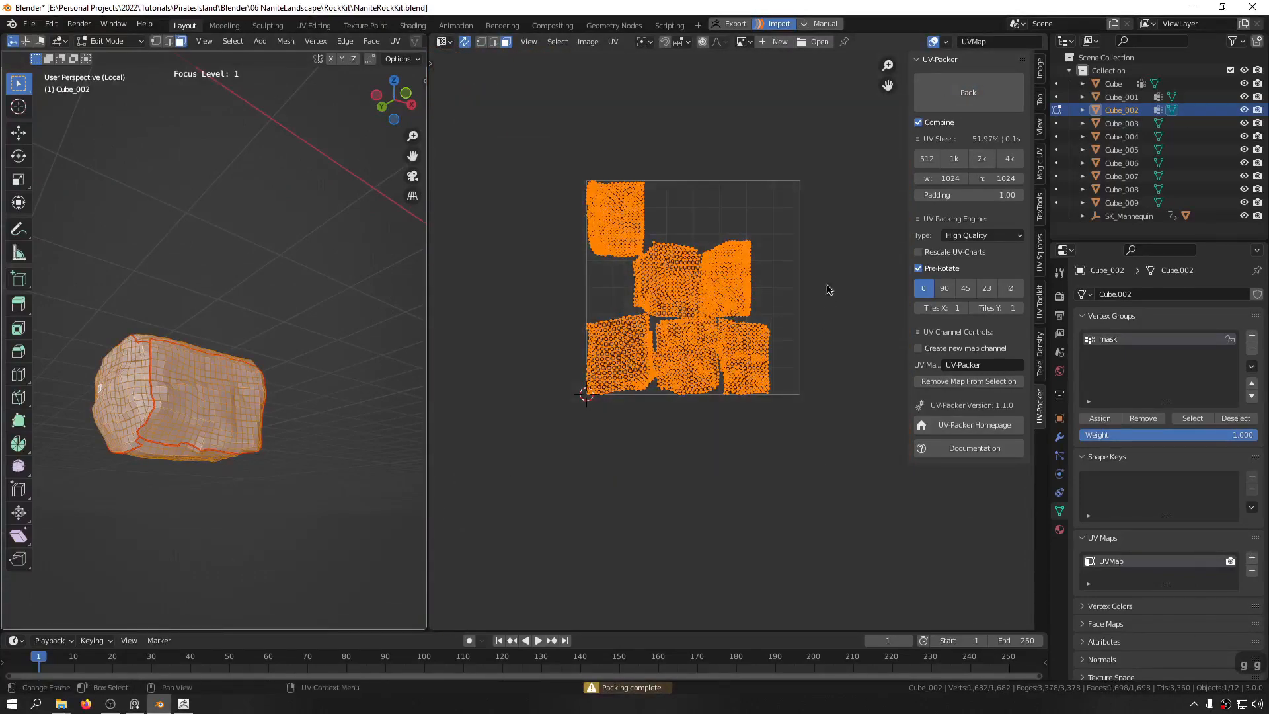
Step: Rotate all UV islands by roughly a quarter turn and repack them with UV-Packer
key(r)
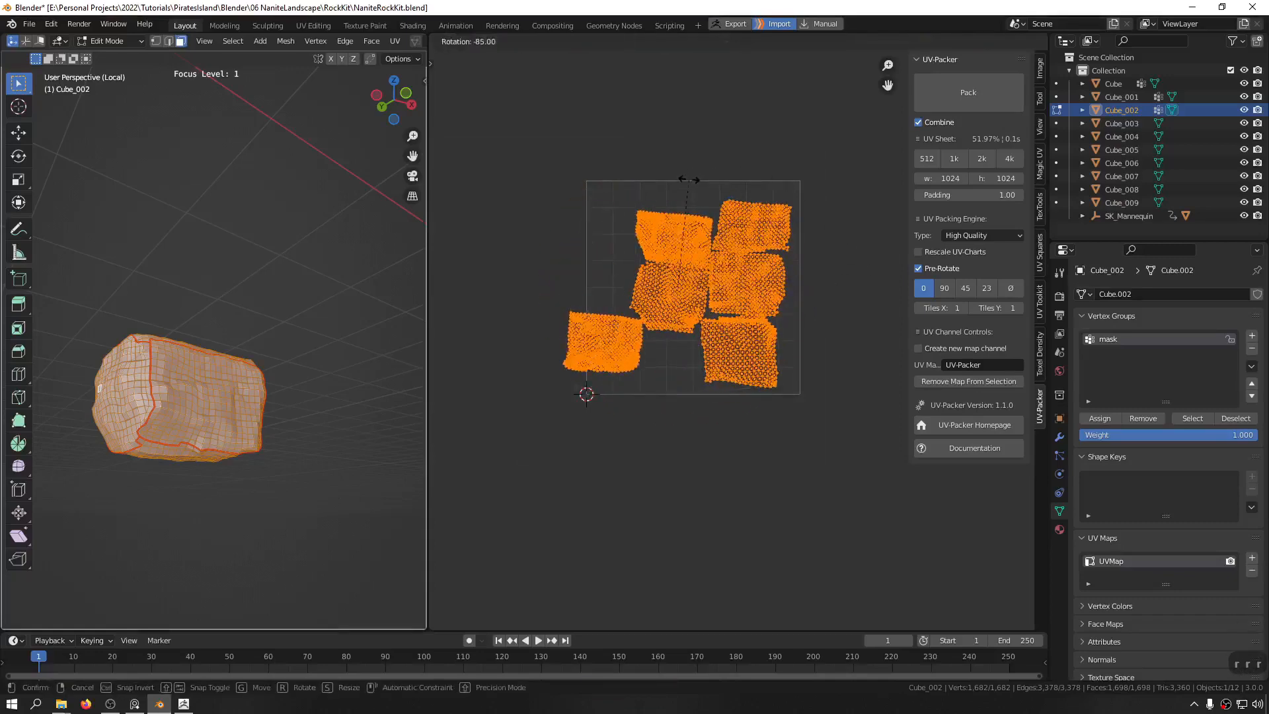
click(793, 228)
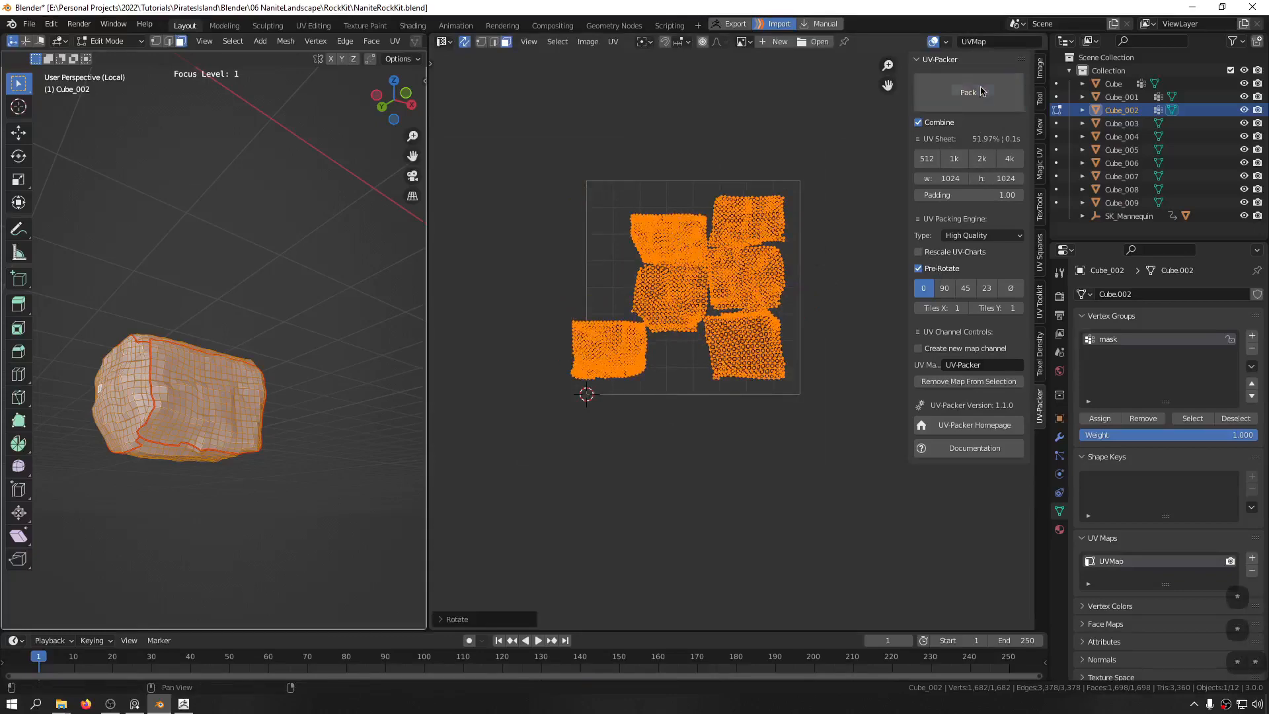
click(1001, 103)
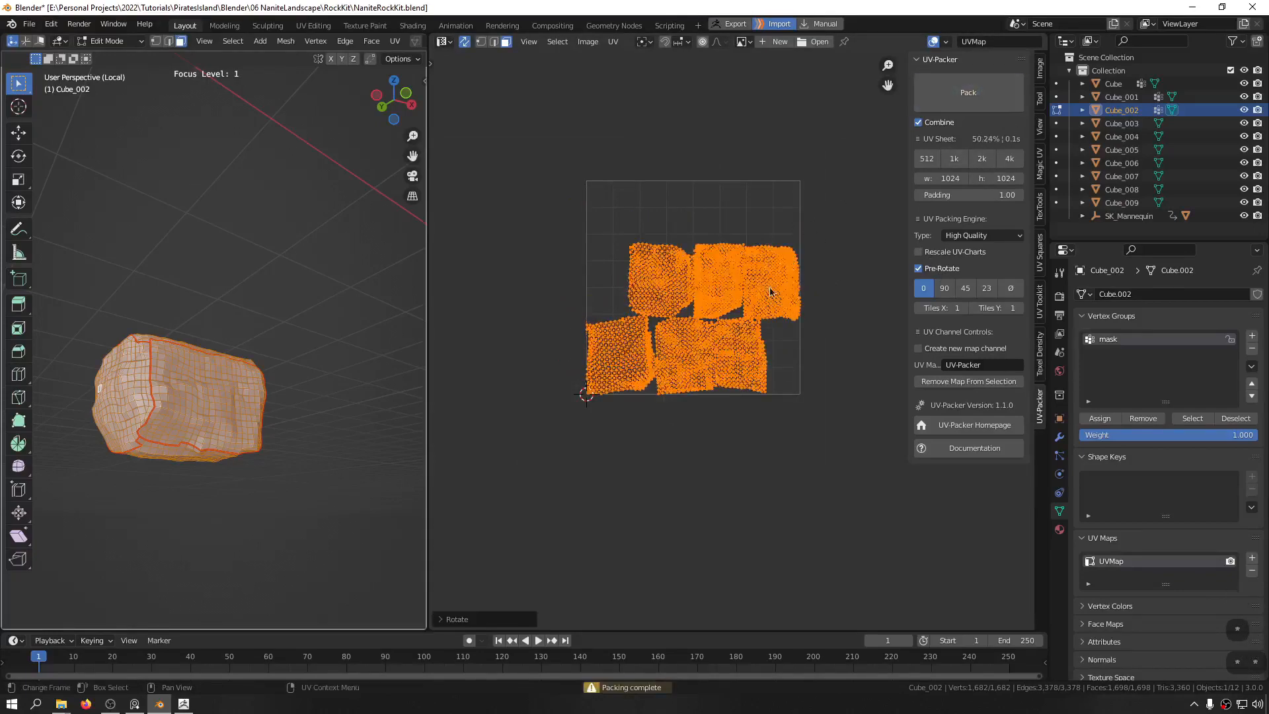
Step: Scale all UV islands up slightly, repack them with UV-Packer and scale the layout once more
key(s)
click(790, 268)
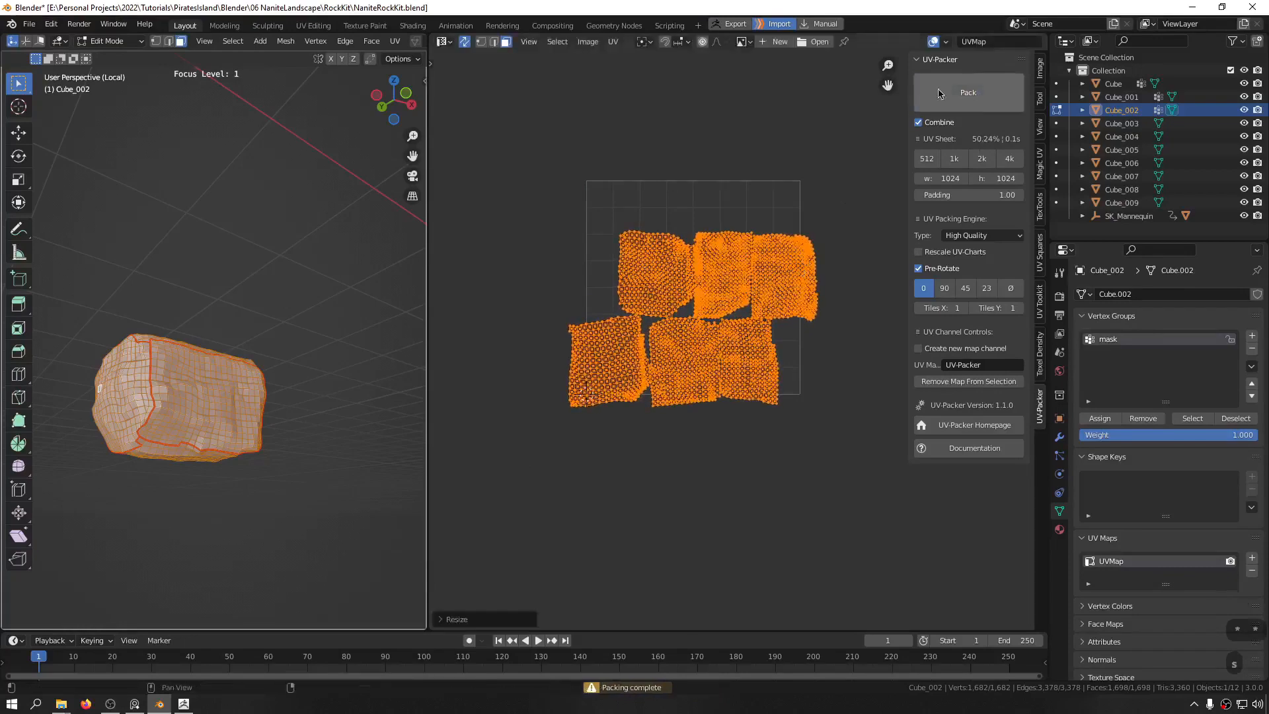
click(990, 100)
key(s)
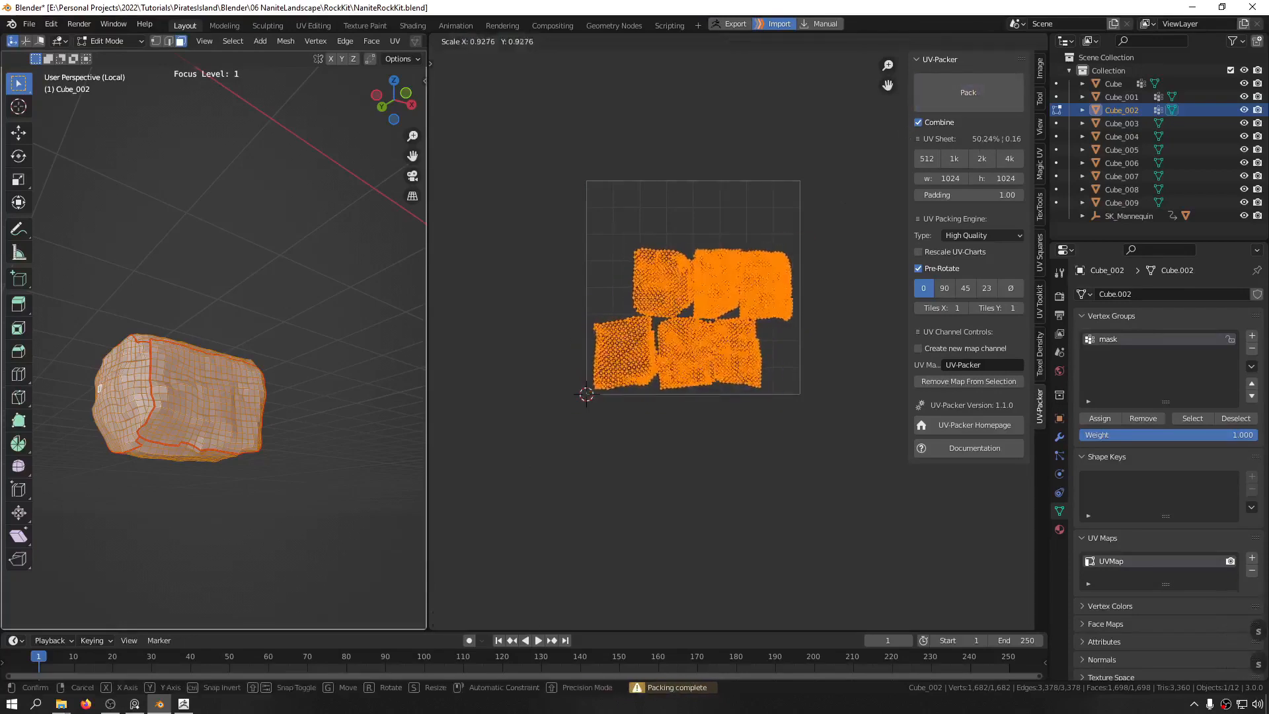
click(908, 108)
click(1026, 89)
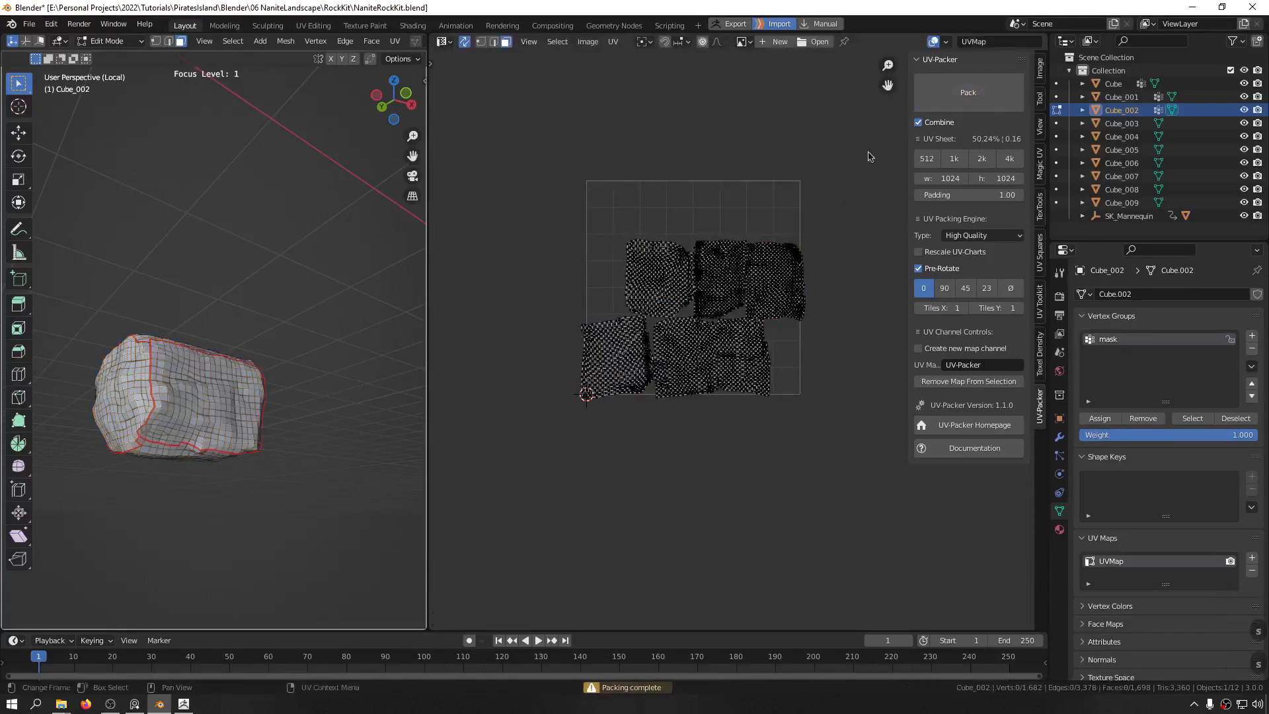
Step: Select and pack all UV islands, scale the layout up slightly and repack it with UV-Packer
drag(844, 168, 573, 399)
click(966, 94)
key(s)
click(762, 193)
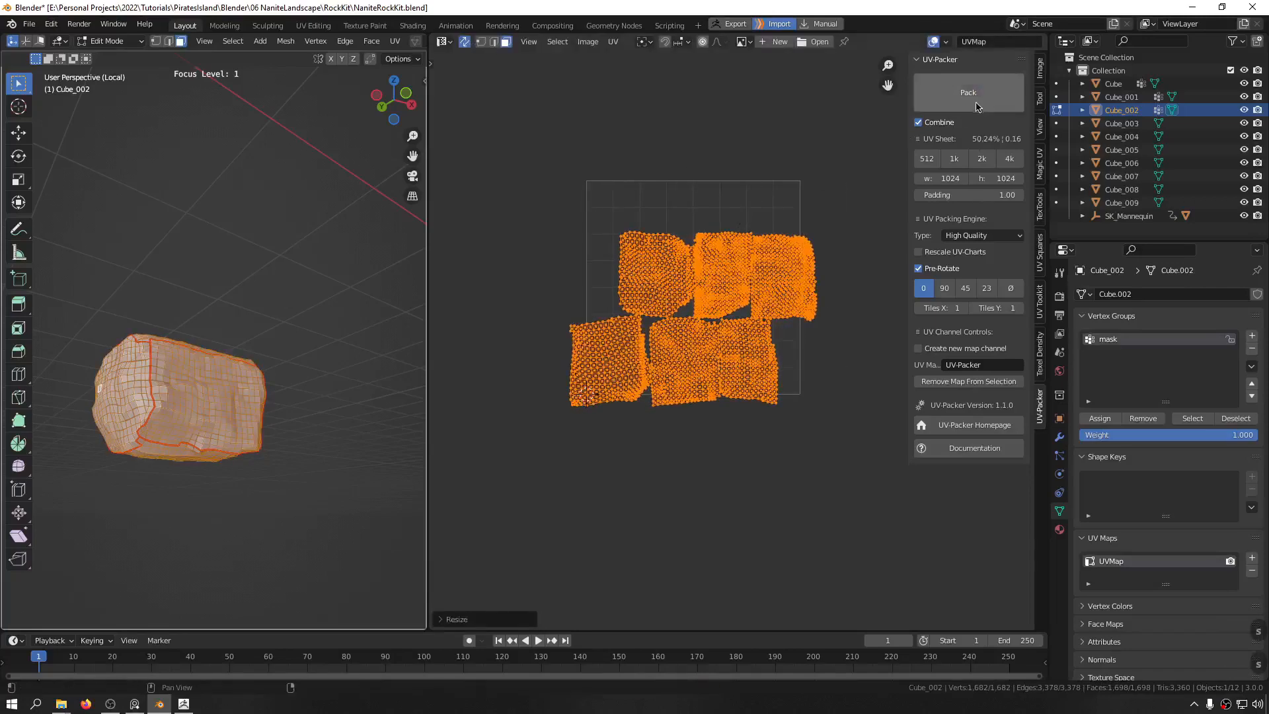
click(980, 93)
Step: Rotate all UV islands roughly a quarter turn and repack them, scale the packed layout and pack it again with UV-Packer
key(r)
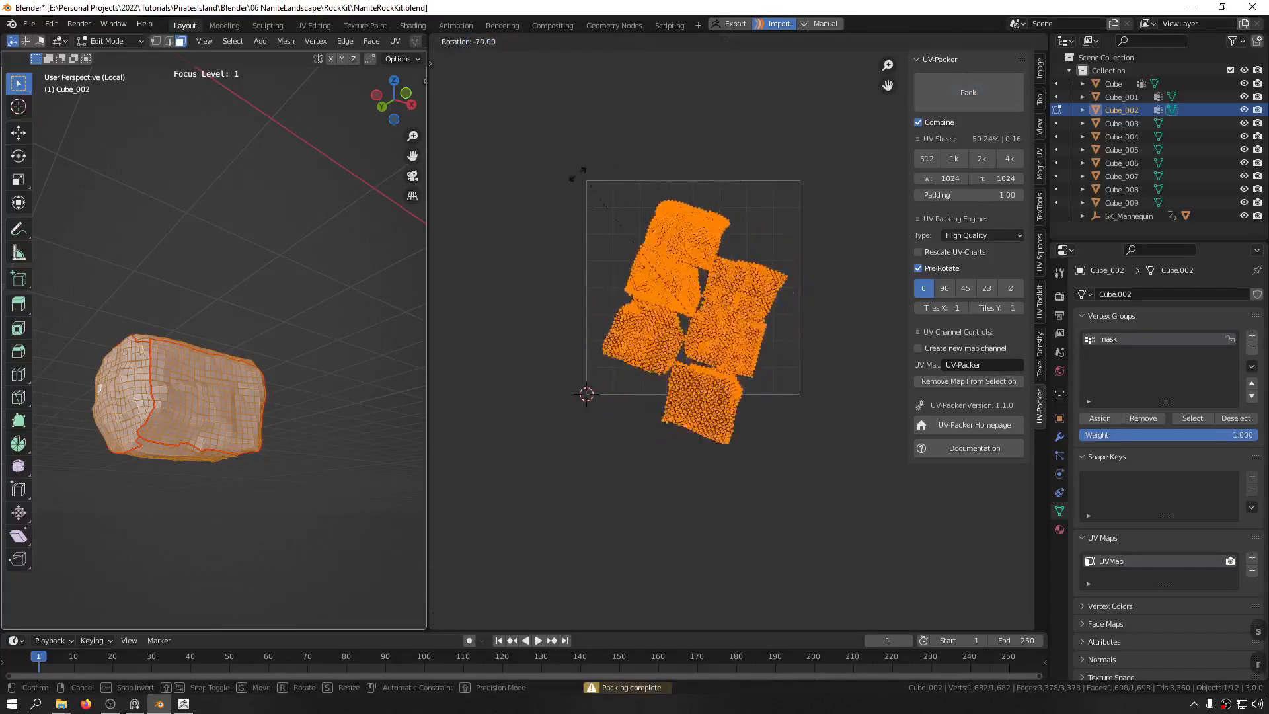
click(542, 226)
click(991, 93)
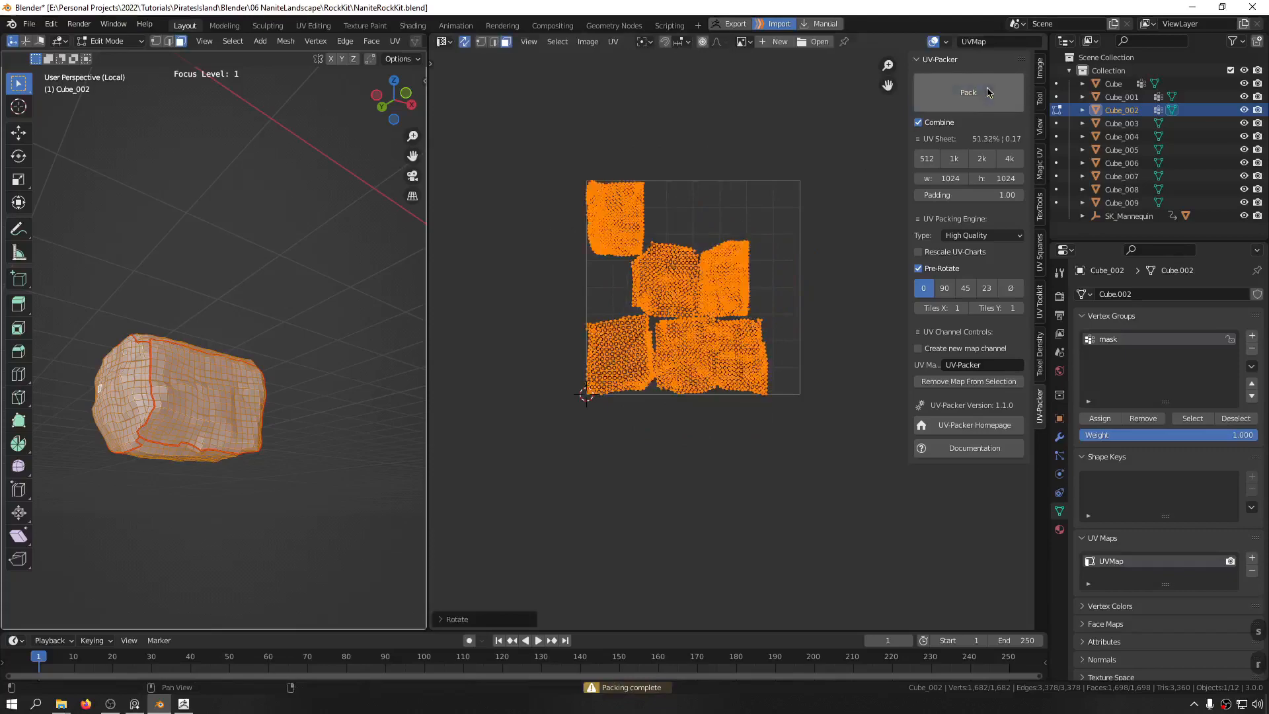
key(s)
click(725, 156)
click(991, 96)
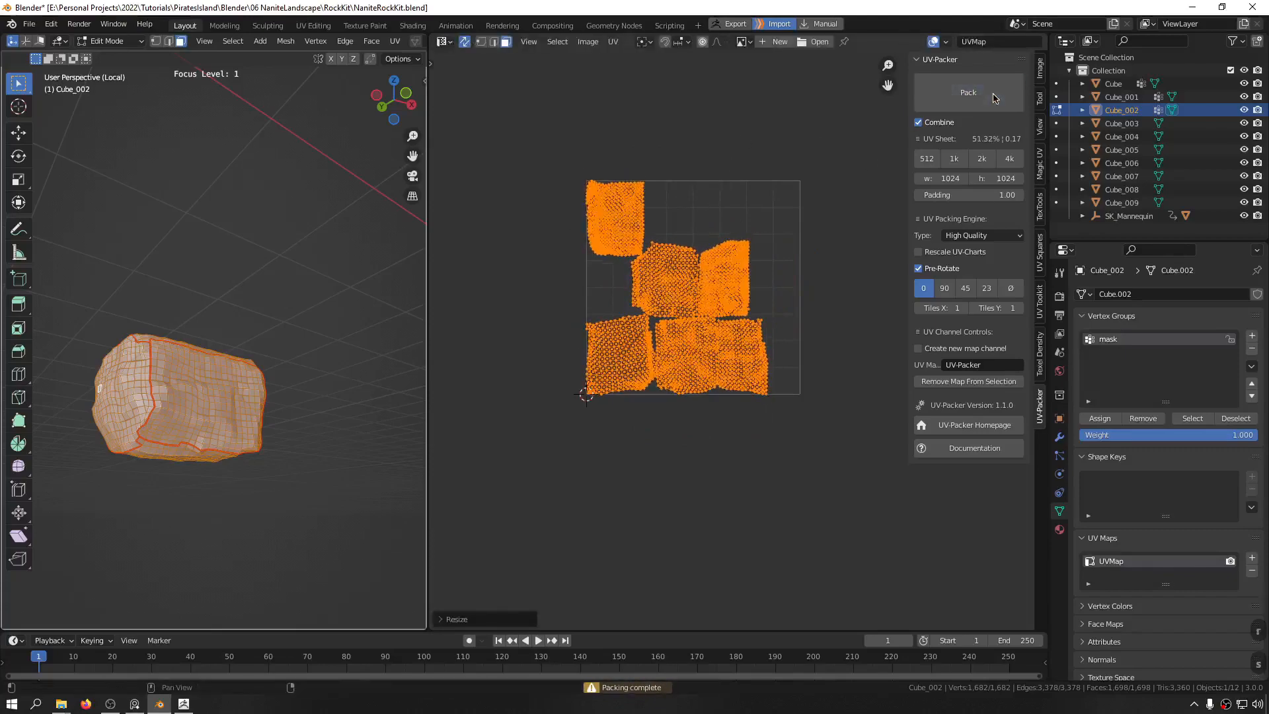
click(949, 97)
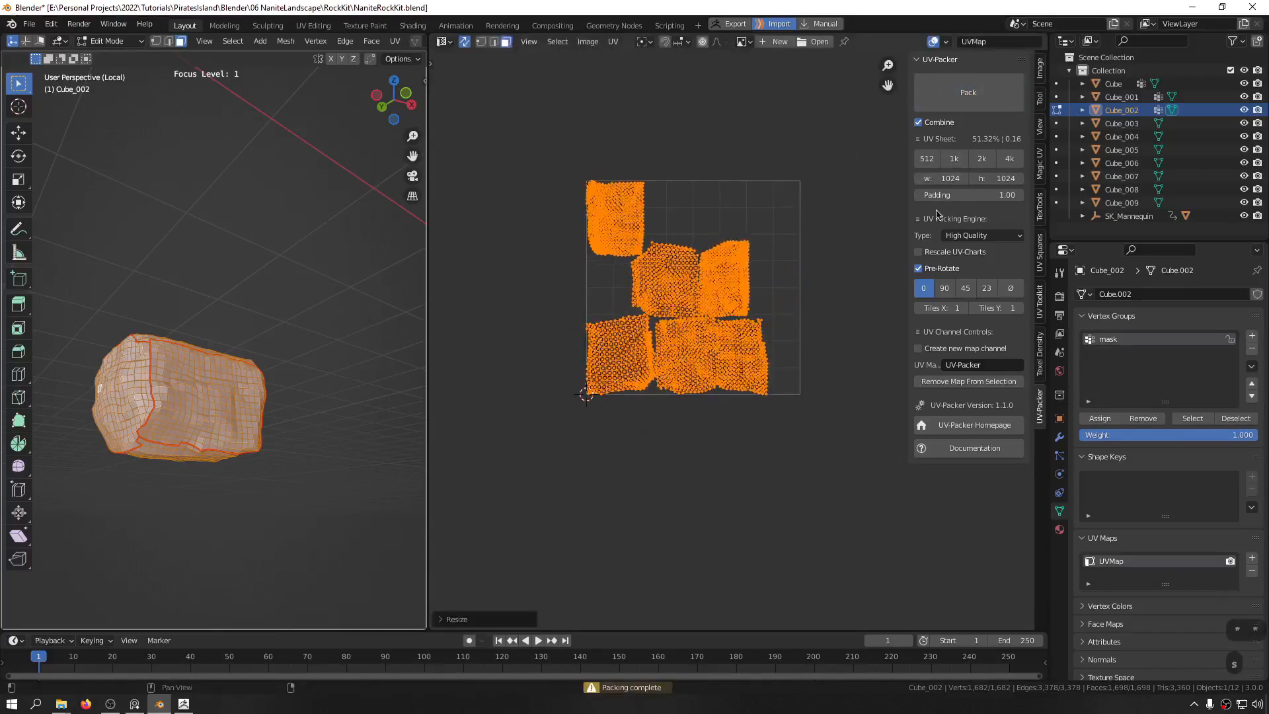
Step: Enable Rescale UV-Charts, repack all UV islands of Cube_002 and deselect them
click(918, 252)
click(963, 93)
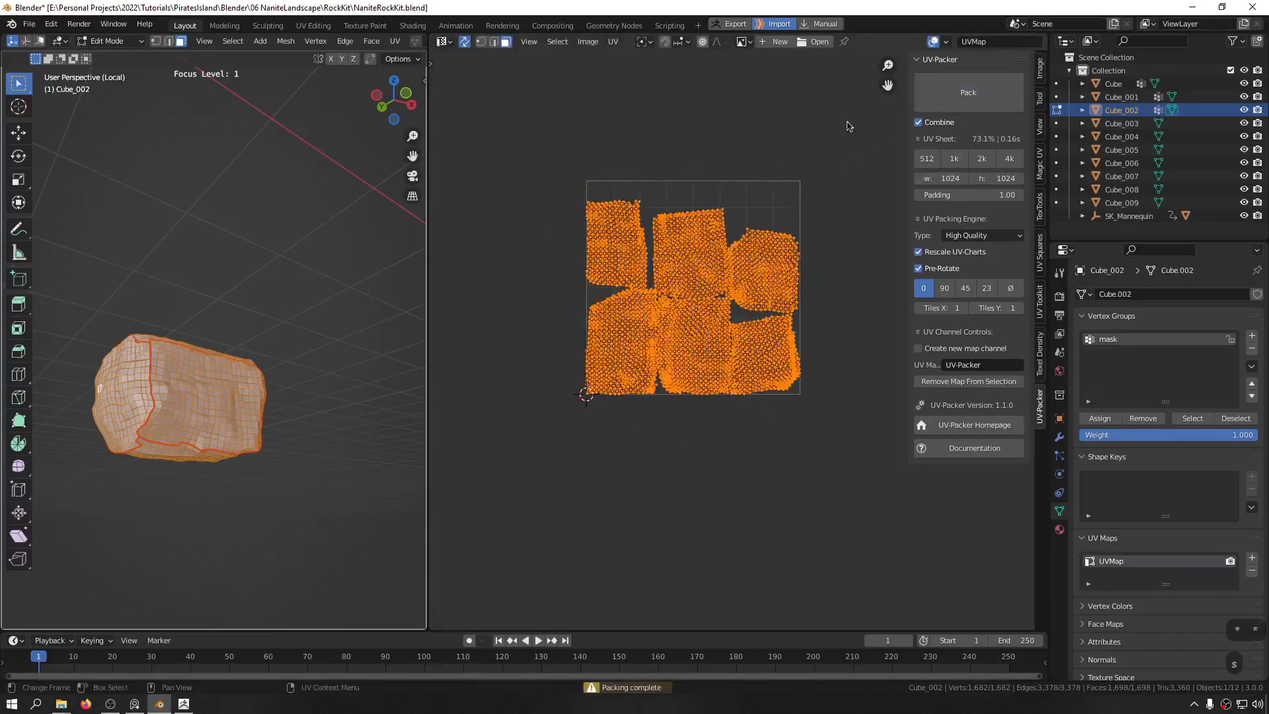
click(684, 154)
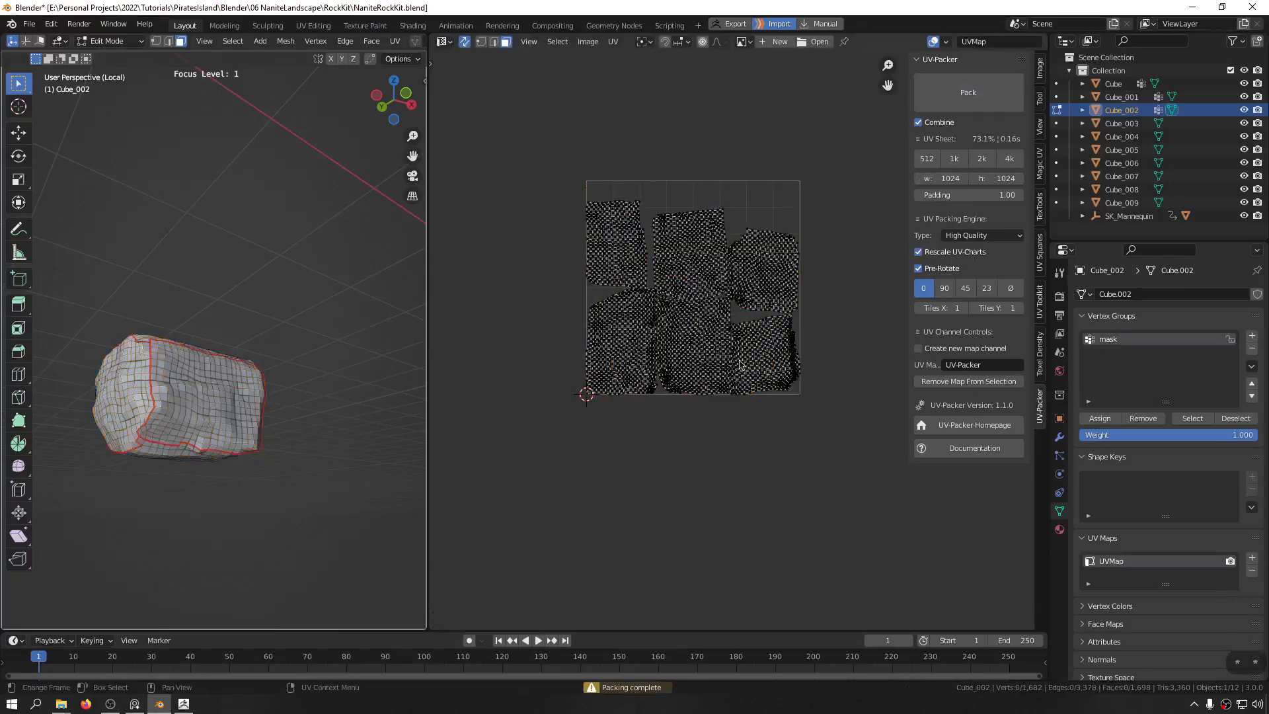
Step: Test packing the islands with a pre-rotation of 90, set the pre-rotation back to 0 and repack
scroll(740, 365, up, 5)
scroll(679, 439, down, 8)
scroll(590, 421, up, 3)
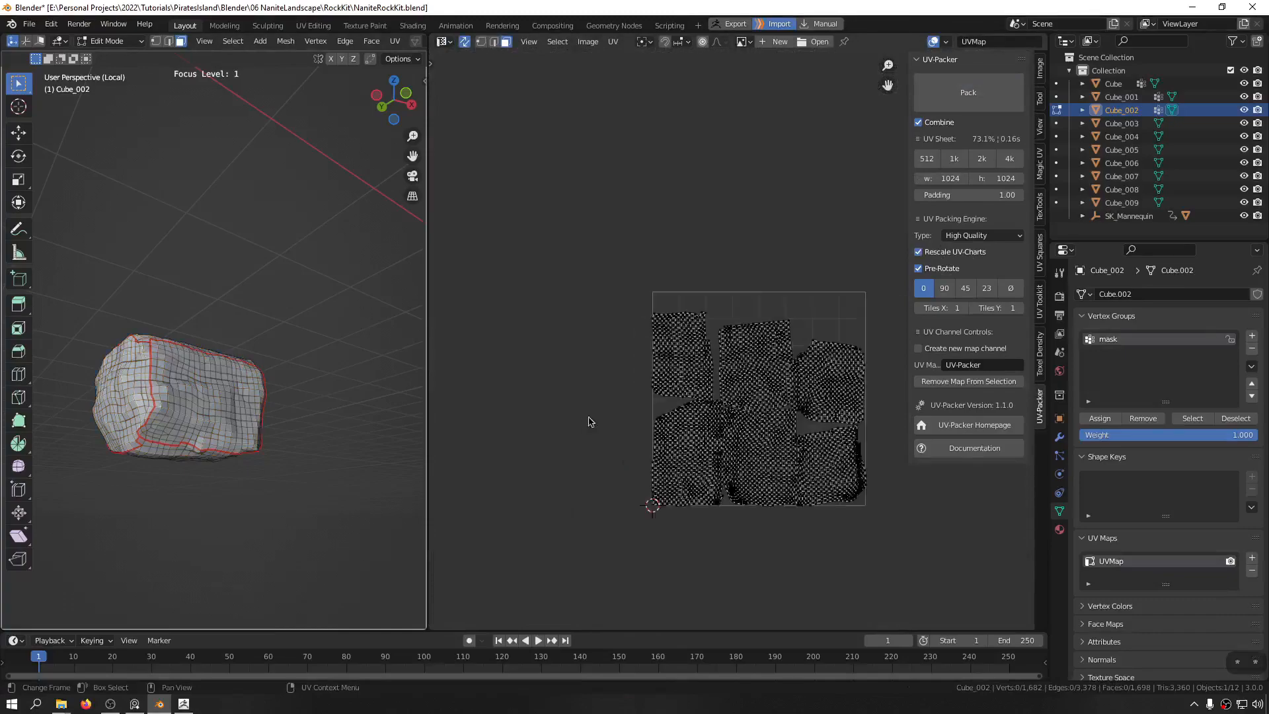
middle_drag(588, 418, 806, 329)
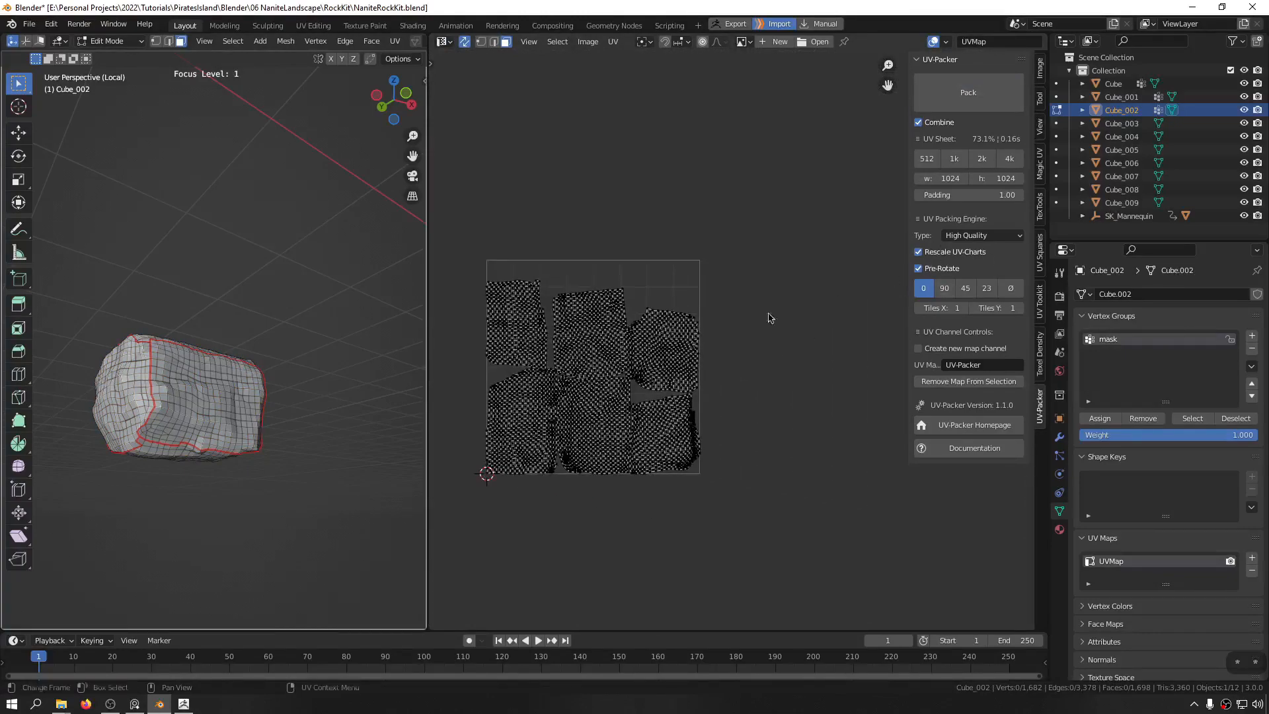
scroll(535, 330, up, 4)
middle_drag(534, 330, 673, 291)
scroll(673, 291, down, 2)
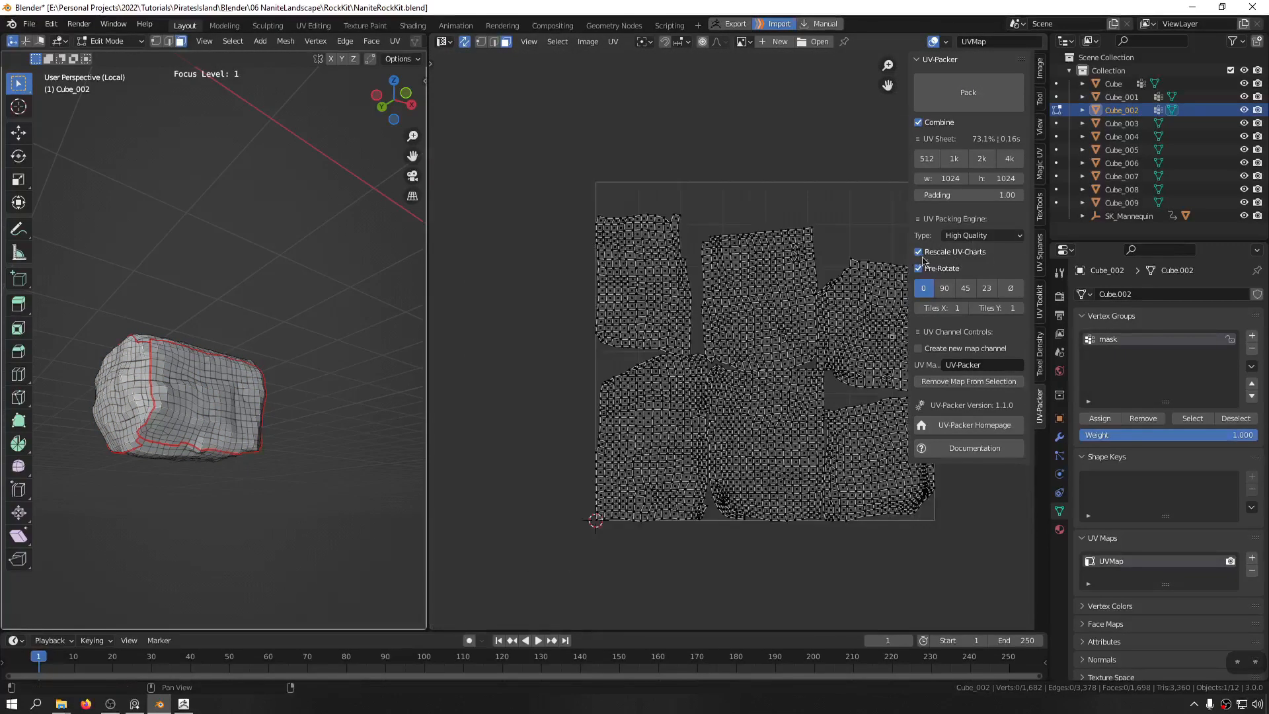
click(956, 84)
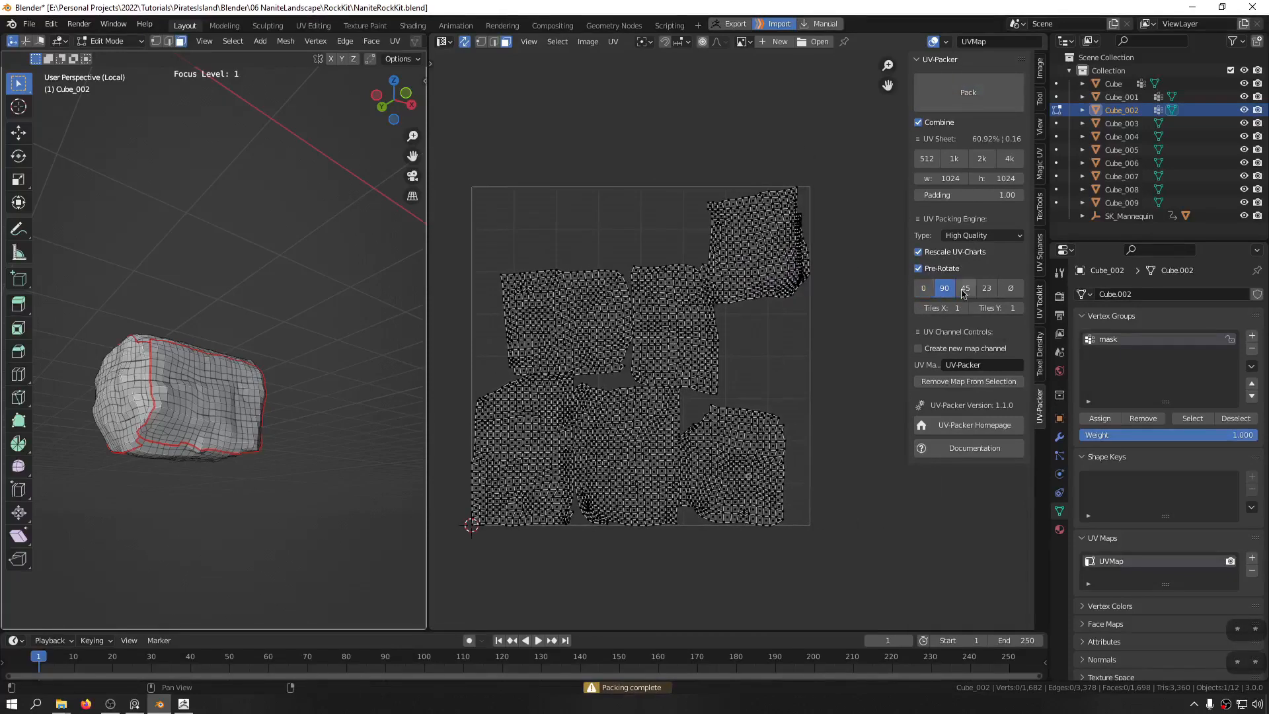
click(973, 94)
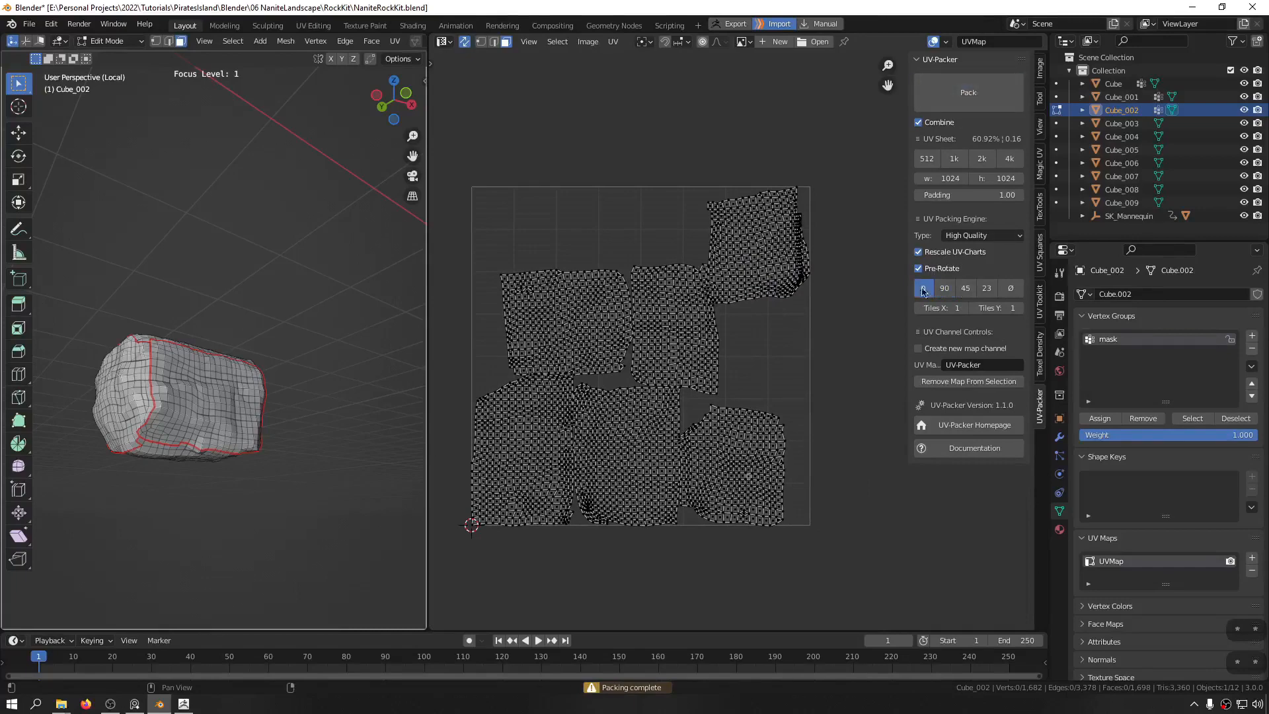
click(968, 92)
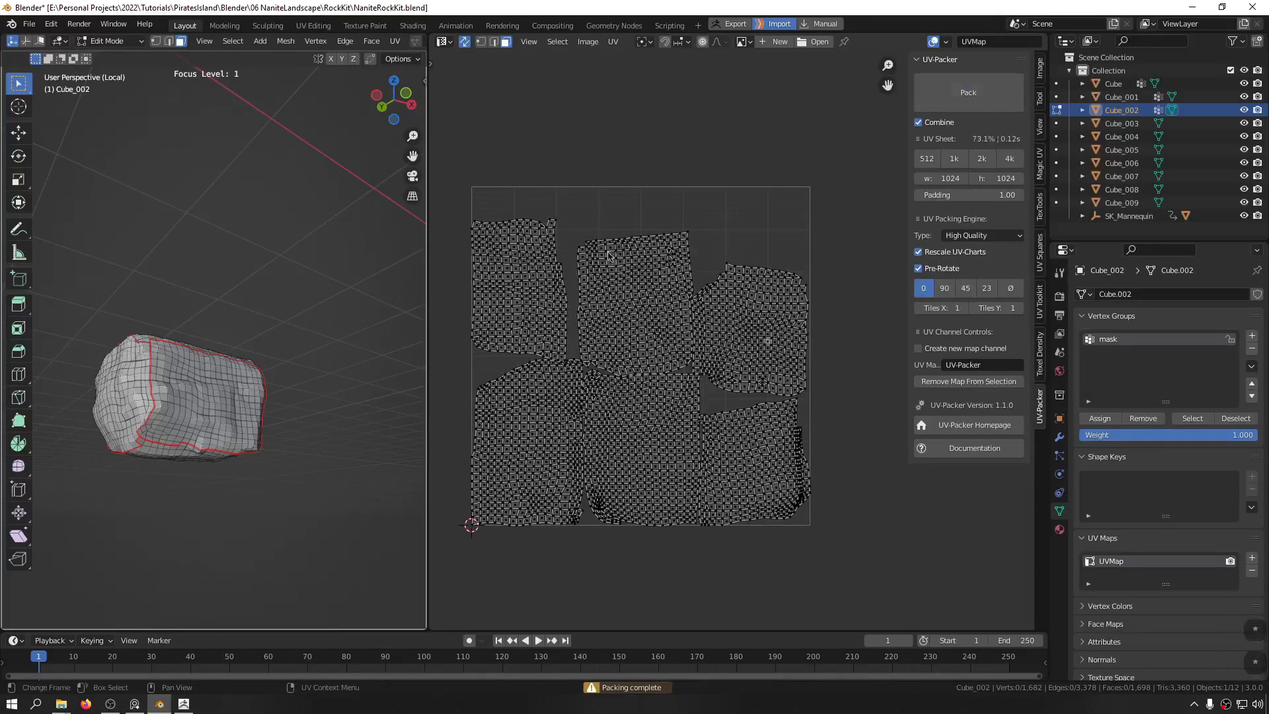
middle_drag(755, 284, 854, 262)
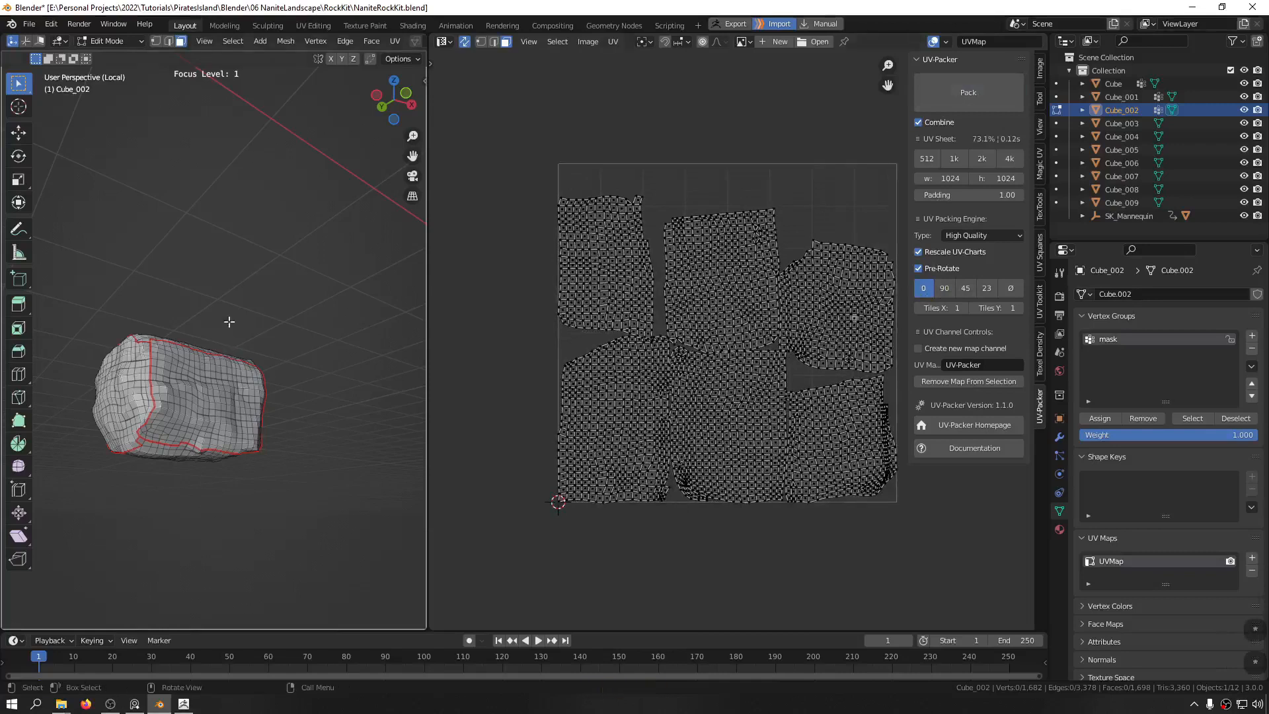
Step: Leave Edit Mode and local view, and save the file NaniteRockKit.blend
key(Tab)
scroll(211, 363, down, 6)
middle_drag(281, 337, 266, 385)
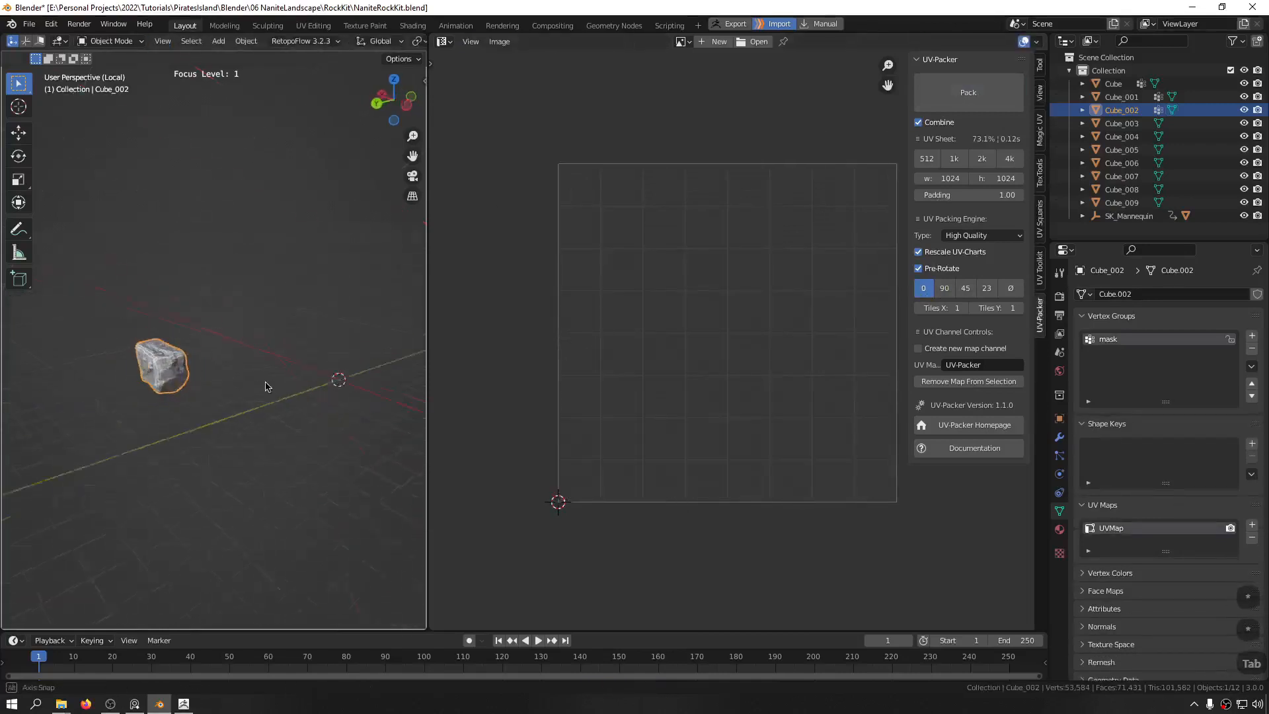
key(ctrl+s)
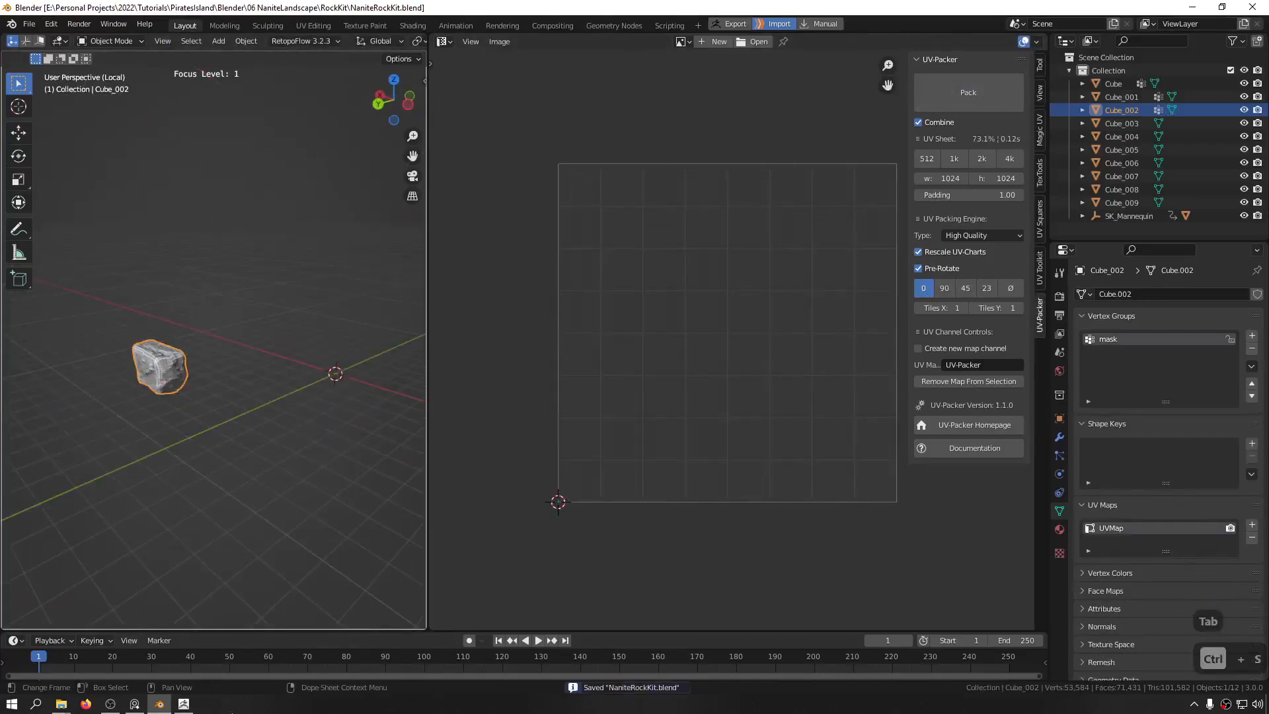
Step: Switch to ZBrush and save the project over RockKit02.zpr
click(183, 703)
key(ctrl+s)
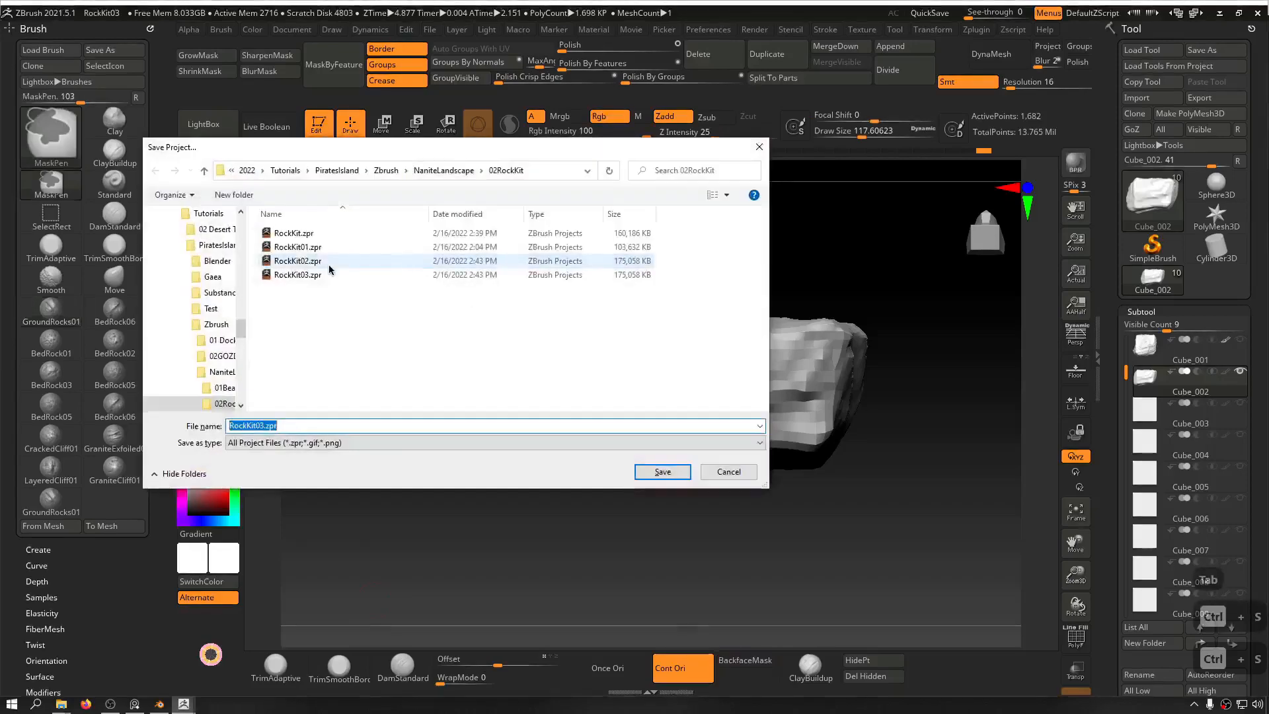
double_click(326, 261)
click(666, 354)
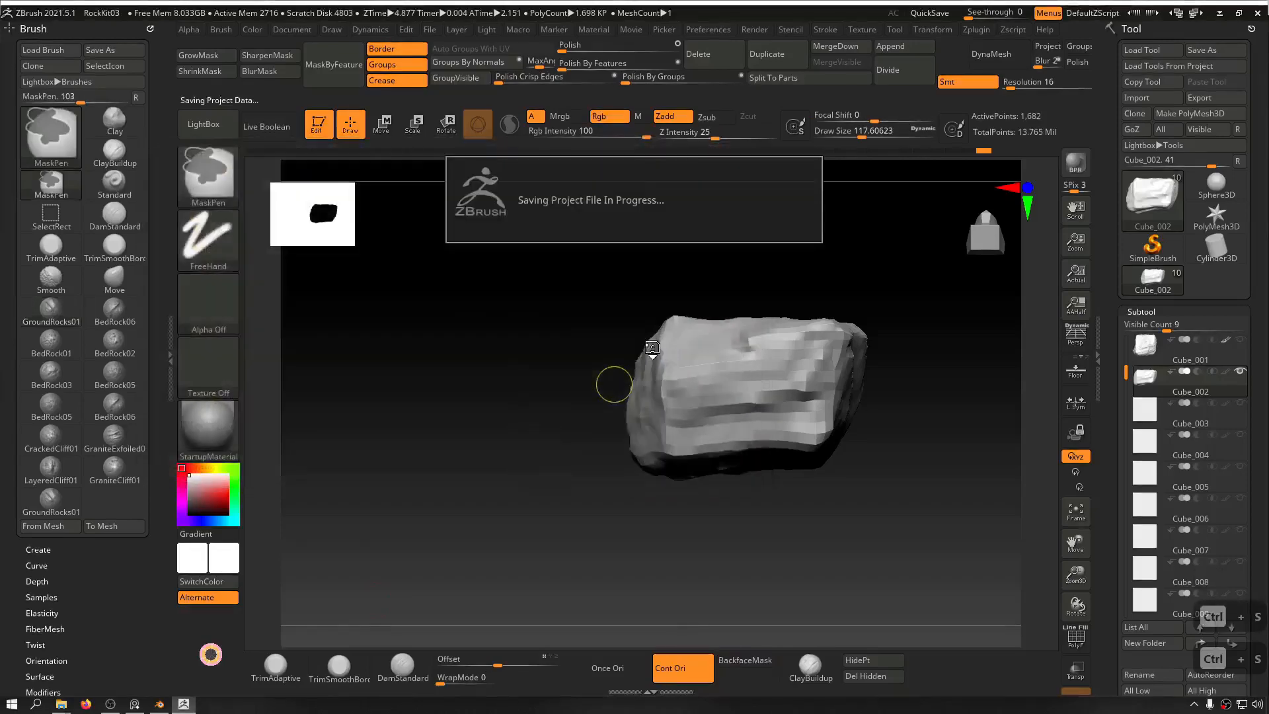
Step: Switch to Blender, export the unwrapped Cube_002 to ZBrush and look over the updated mesh there
click(161, 706)
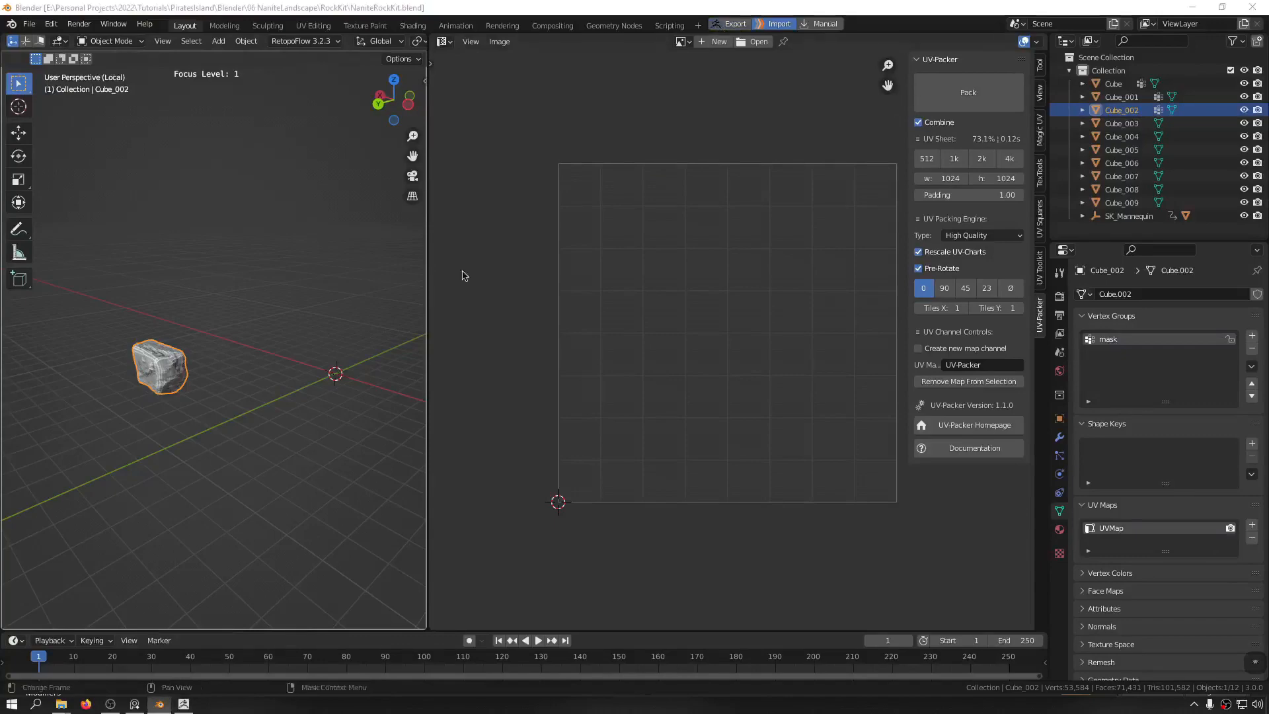
click(194, 704)
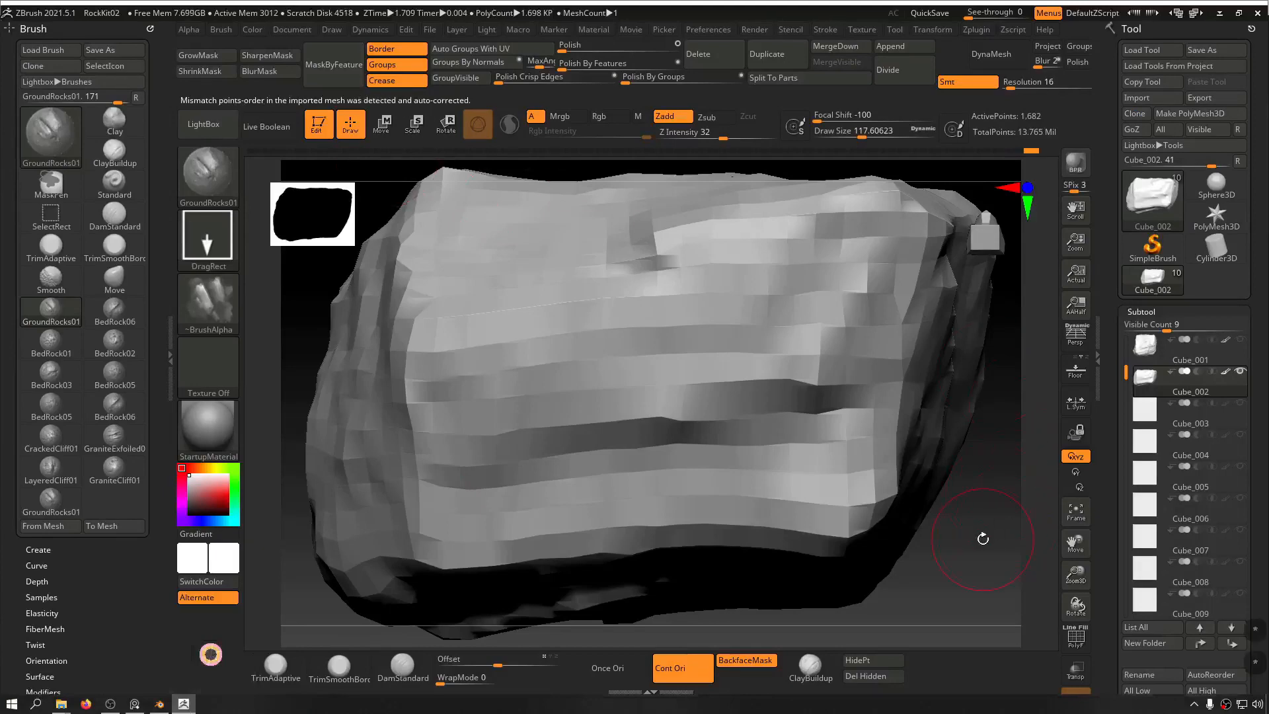
alt+drag(983, 539, 900, 430)
key(f)
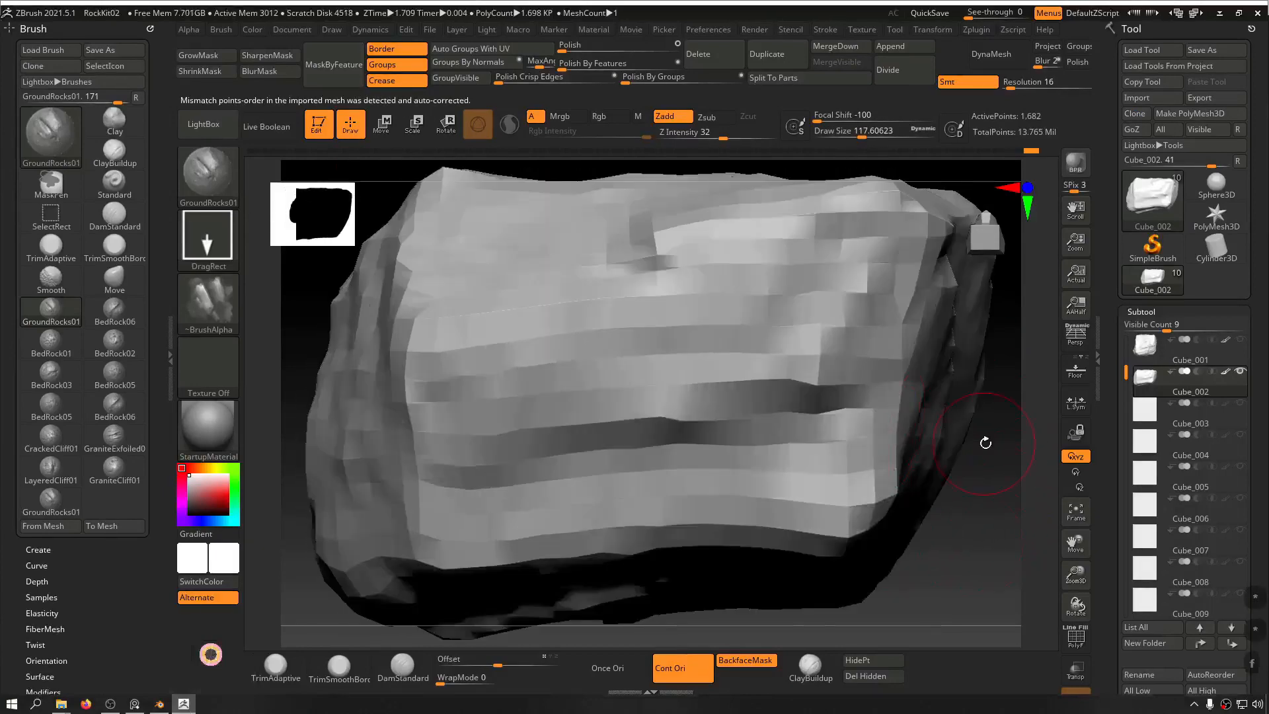
mouse_move(986, 443)
mouse_down()
mouse_move(993, 507)
mouse_move(970, 454)
mouse_up()
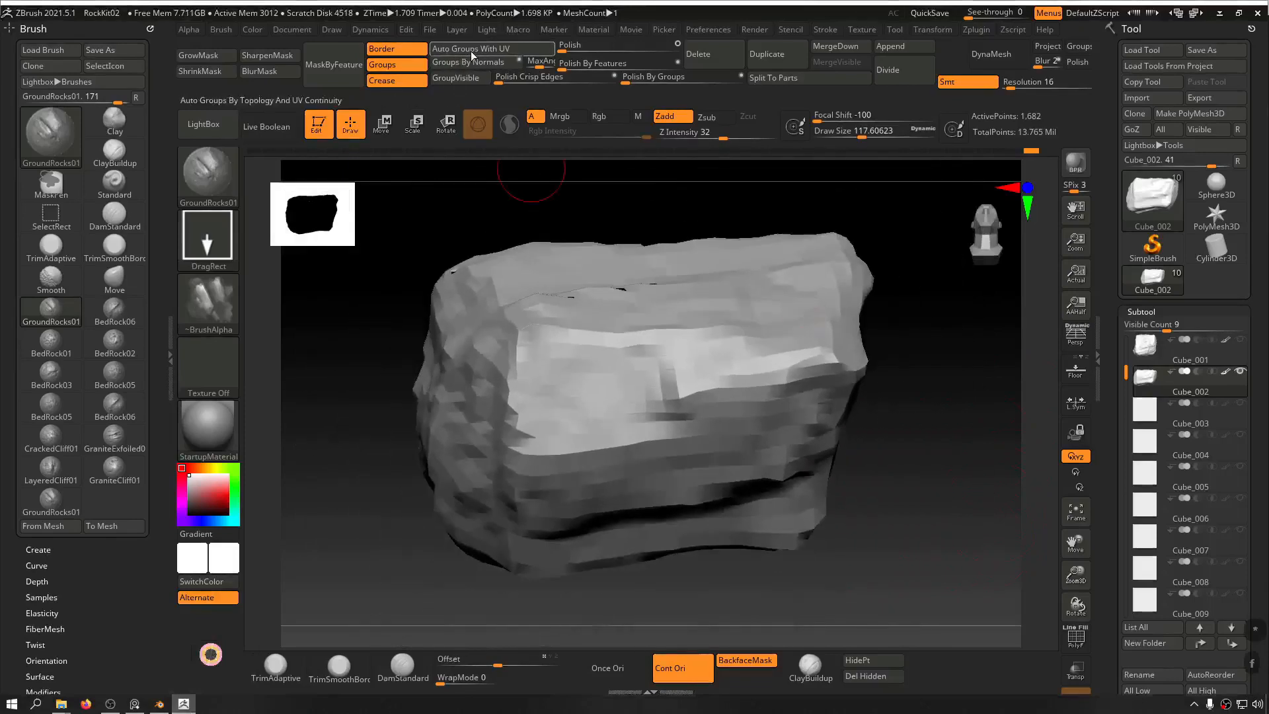
Step: Try Auto Groups With UV on Cube_002 at its lowest subdivision level with the polyframe displayed, and undo the grouping
click(472, 49)
key(shift+f)
drag(909, 363, 918, 294)
key(ctrl+z)
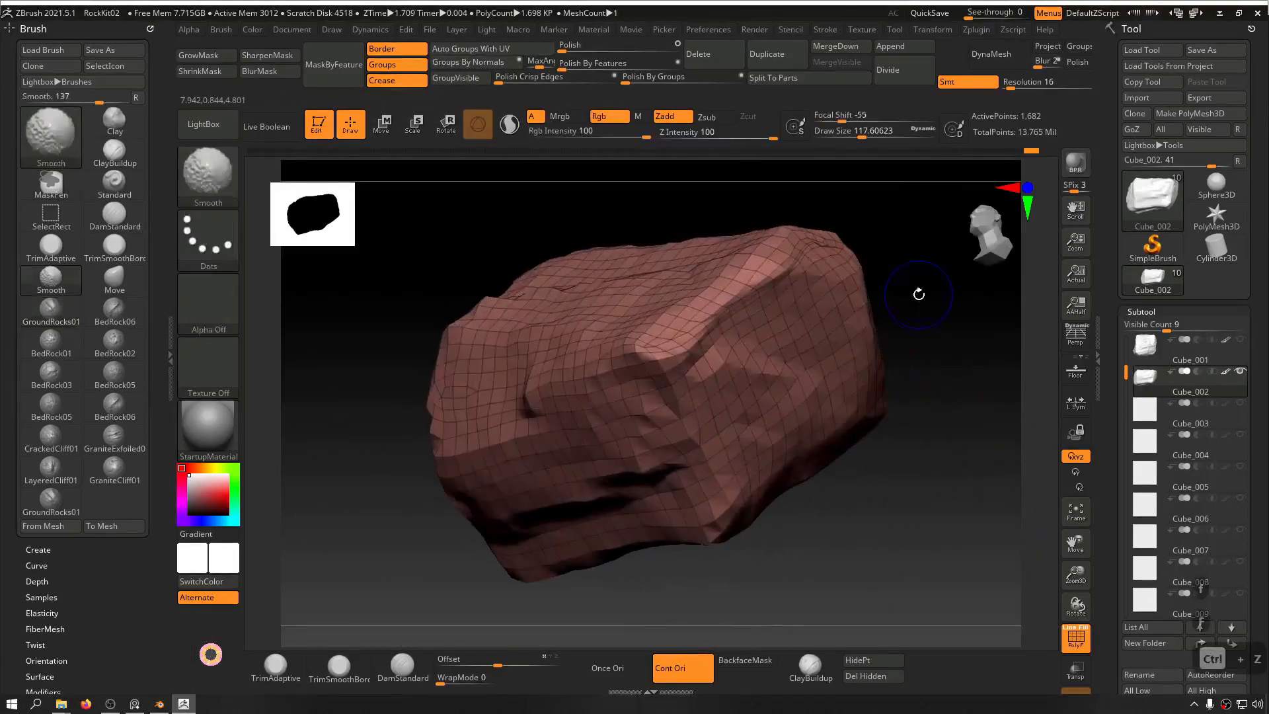
Step: Raise Cube_002 to its highest subdivision level and create its polygroups with Auto Groups With UV
key(ctrl+d)
key(ctrl+d)
key(ctrl+d)
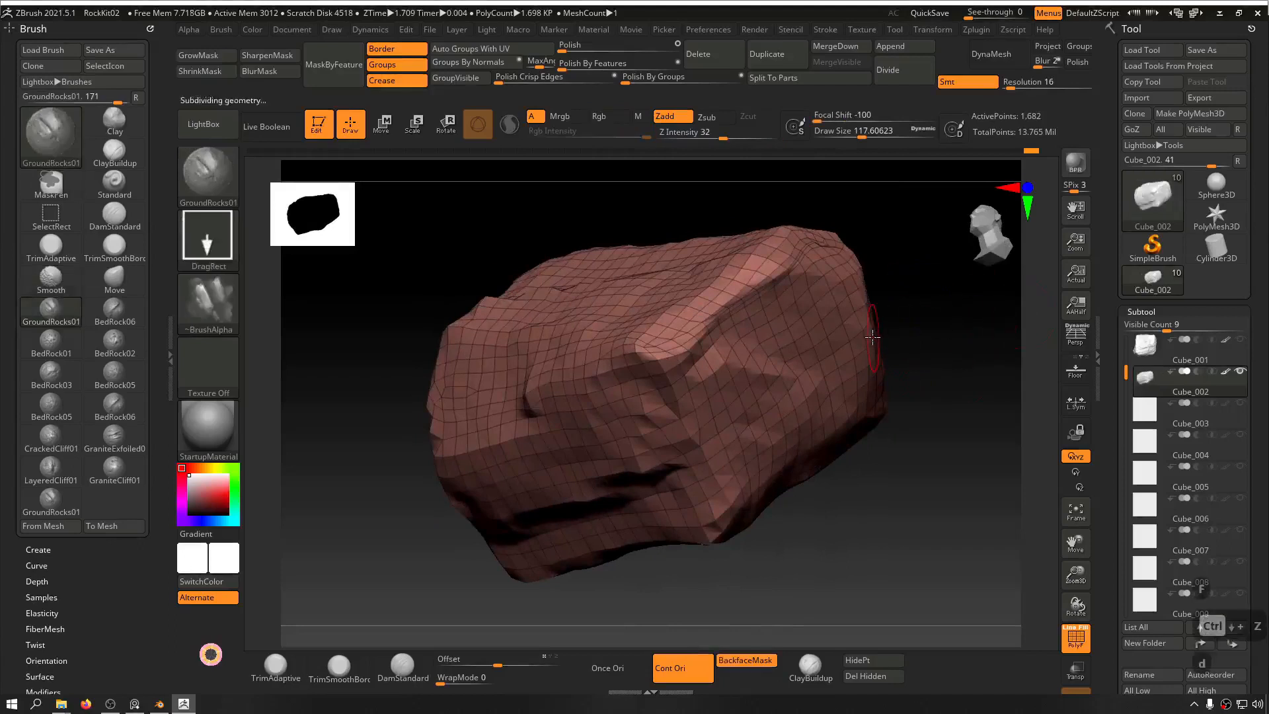
key(d)
key(d)
key(d)
key(d)
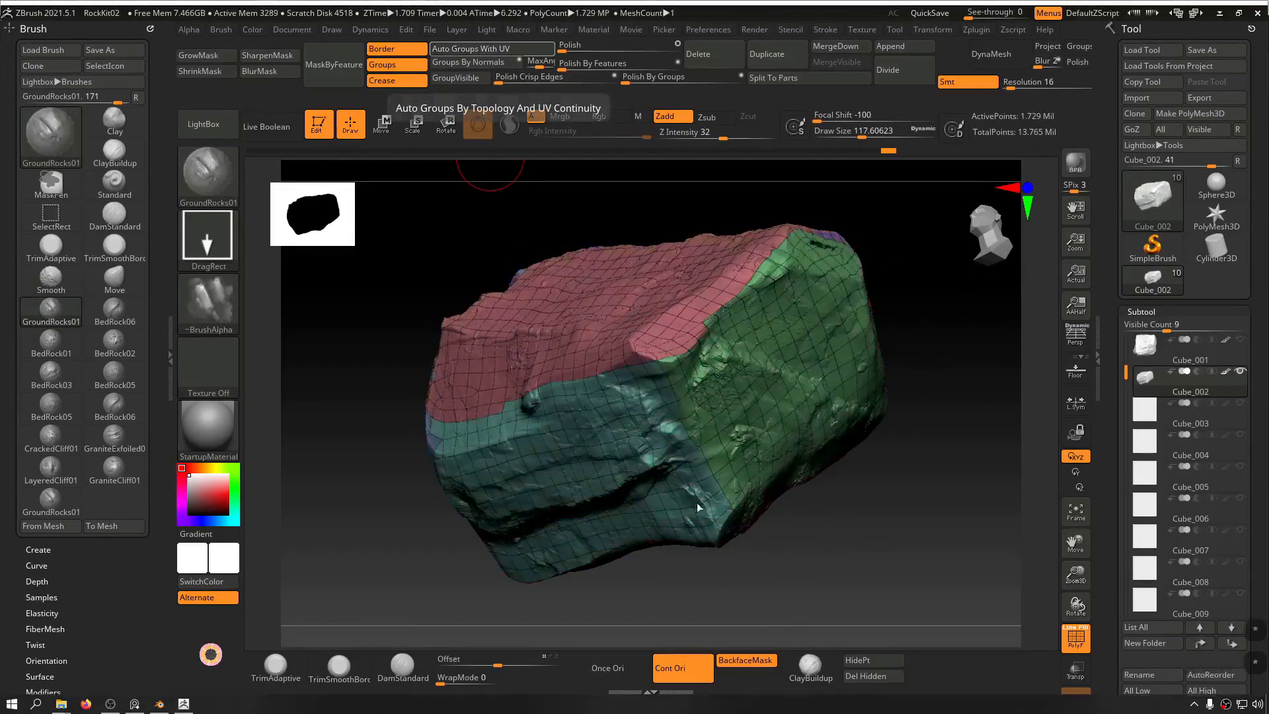
Step: Inspect Cube_002 with the polyframe hidden, display the polyframe again and undo the UV-based polygroups
drag(916, 394, 712, 415)
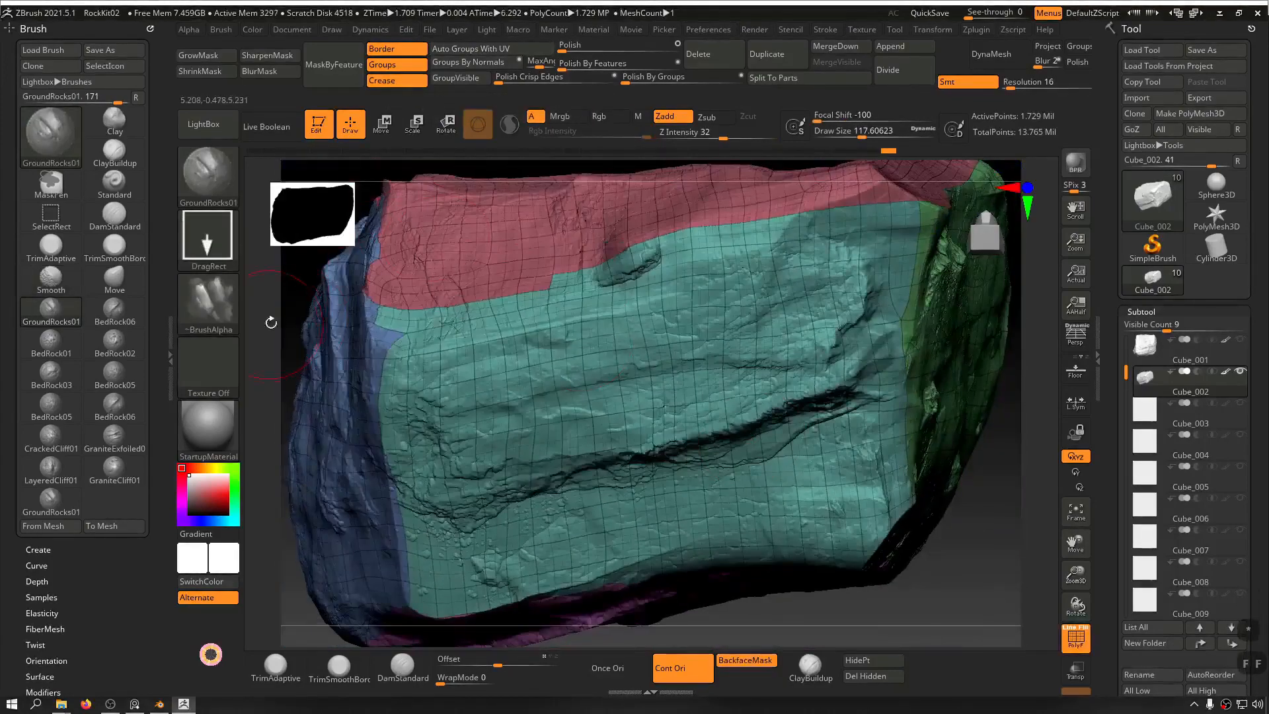
key(shift+f)
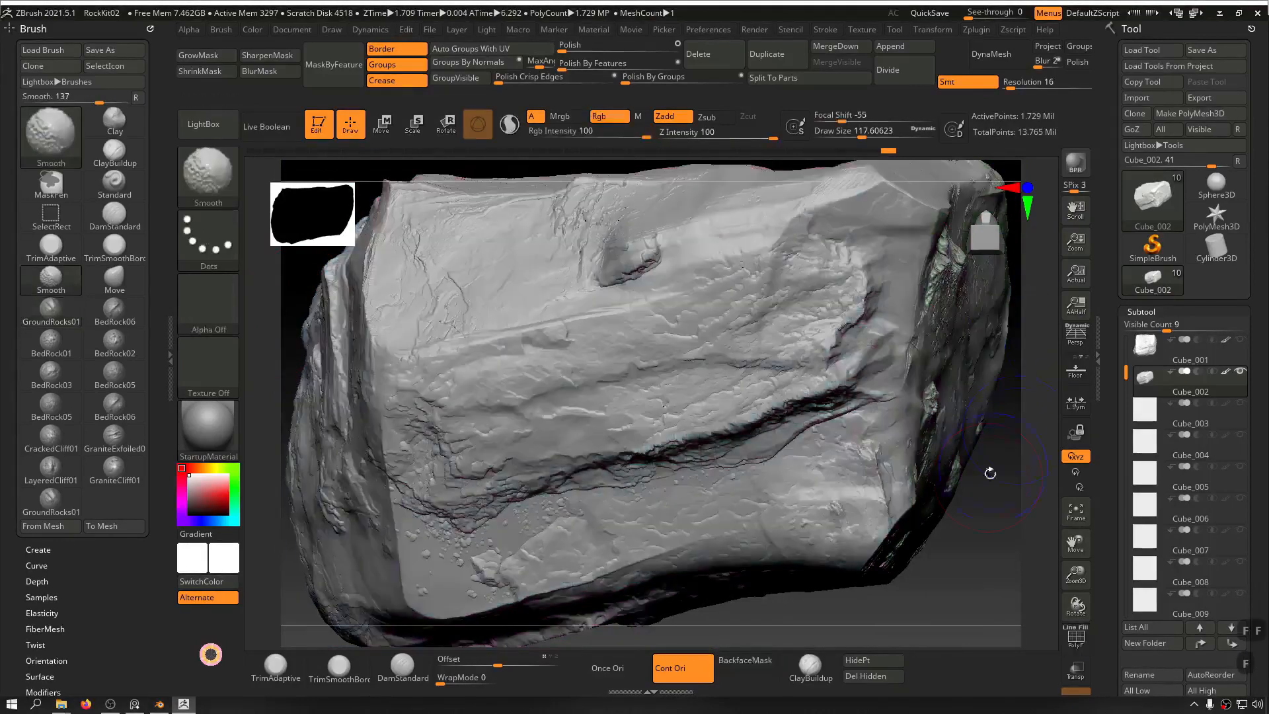
alt+drag(976, 548, 594, 157)
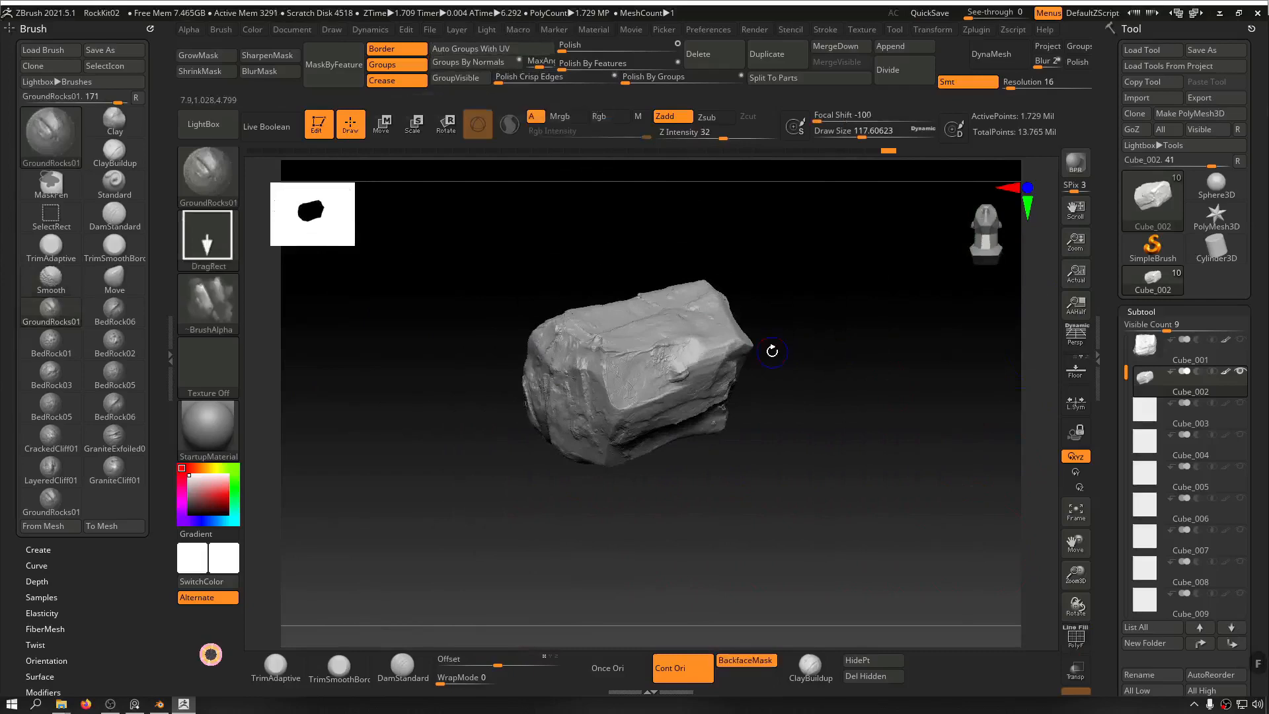
key(shift+f)
key(ctrl+z)
mouse_move(835, 357)
mouse_down()
mouse_move(841, 374)
mouse_move(829, 334)
mouse_up()
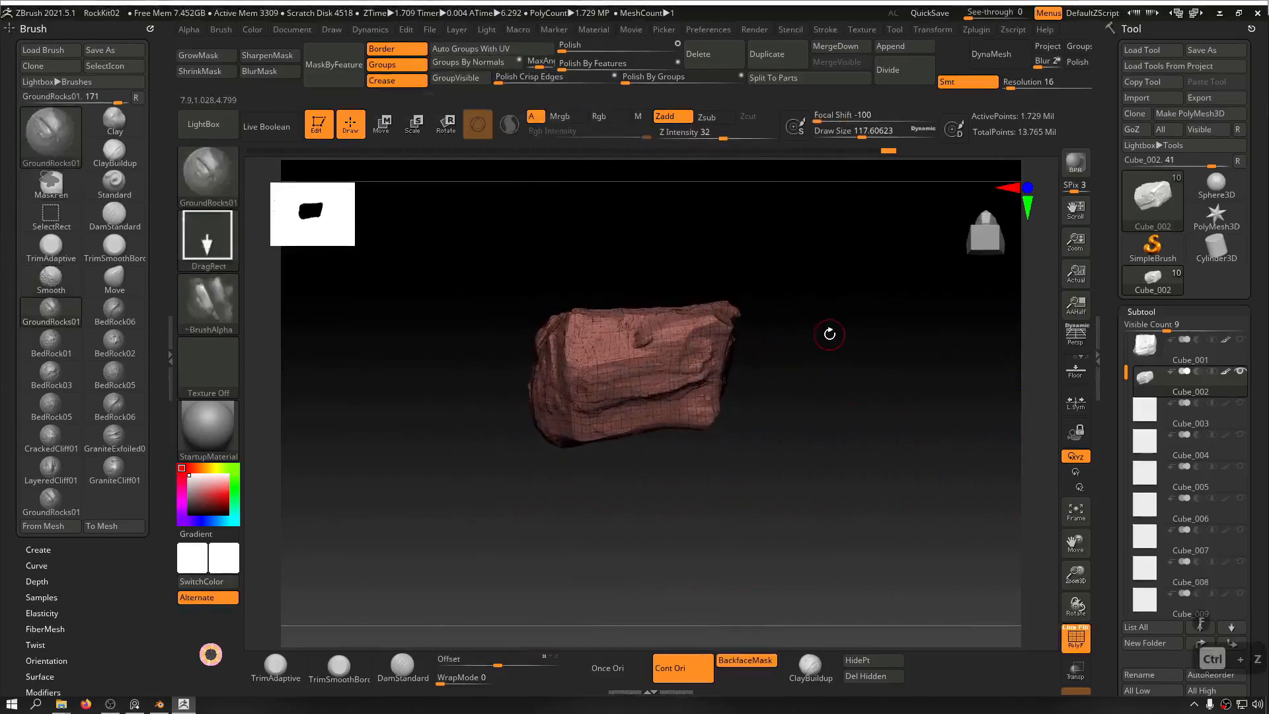
Step: Lower Cube_002 to its lowest subdivision level, select the Cube_003 subtool and reselect Cube_002
click(1243, 370)
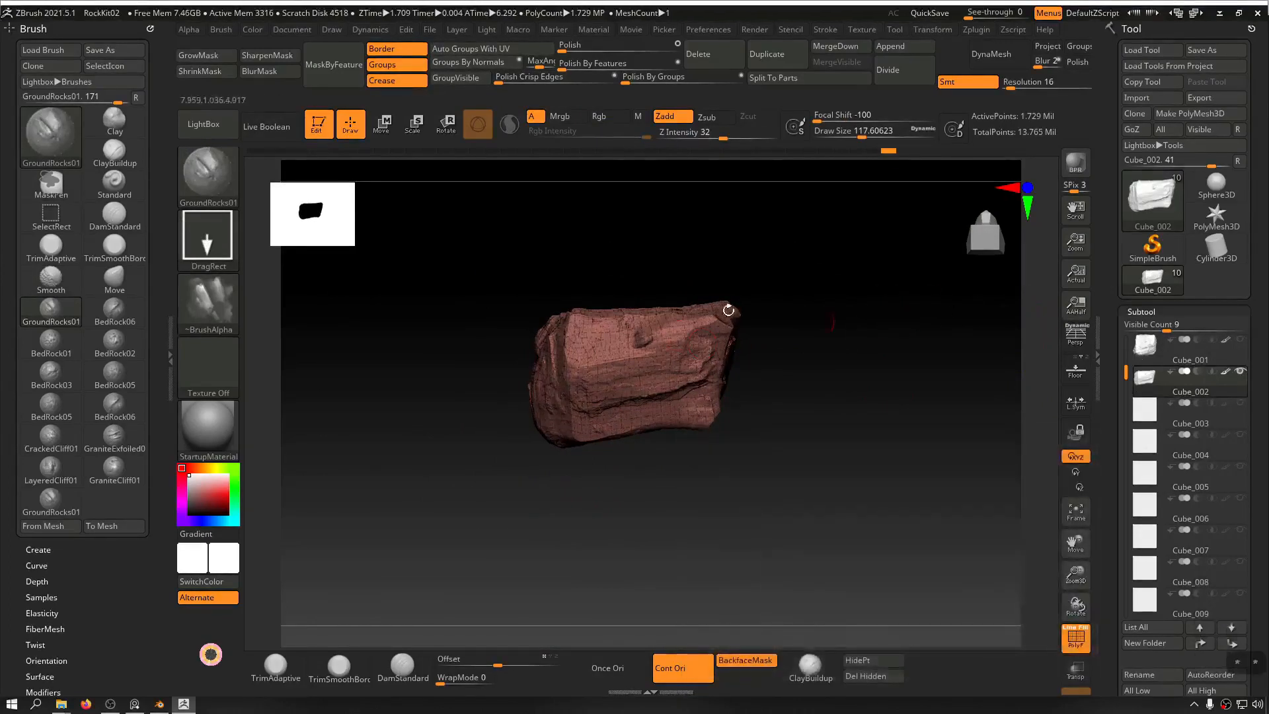
key(shift+d)
key(shift+d)
key(shift+d)
key(shift+d)
key(shift+d)
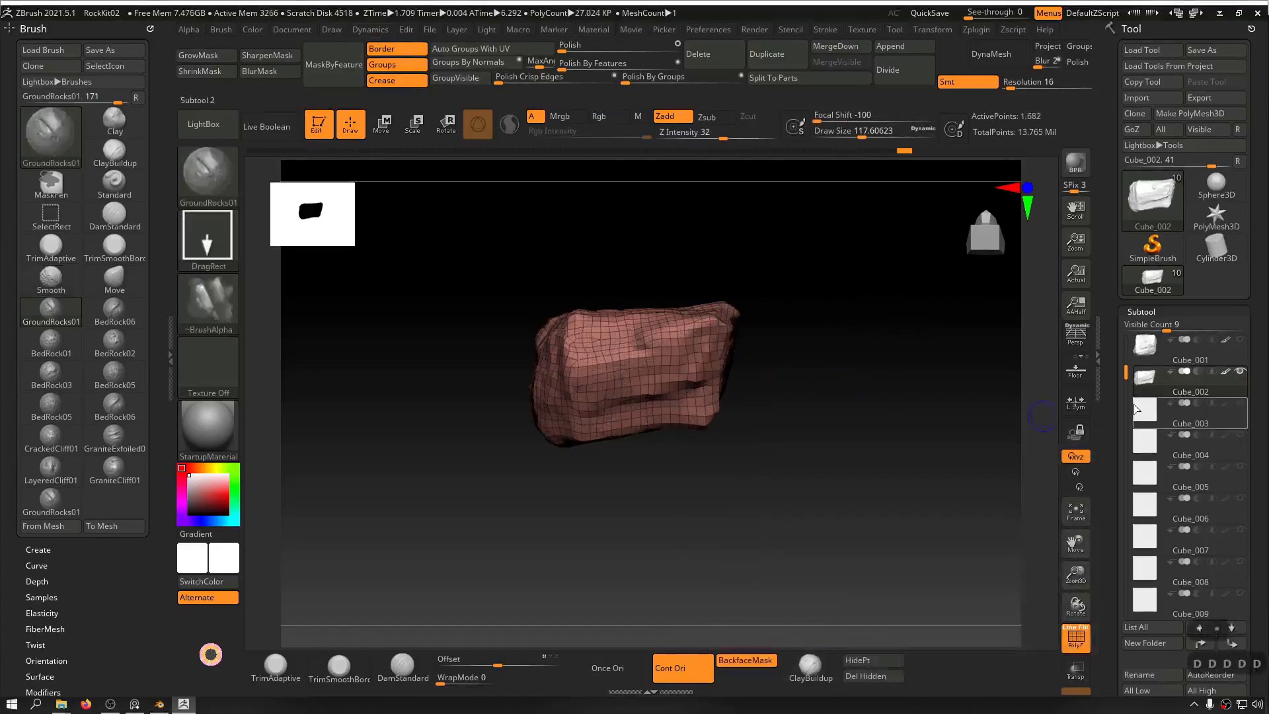
click(1189, 415)
click(1189, 393)
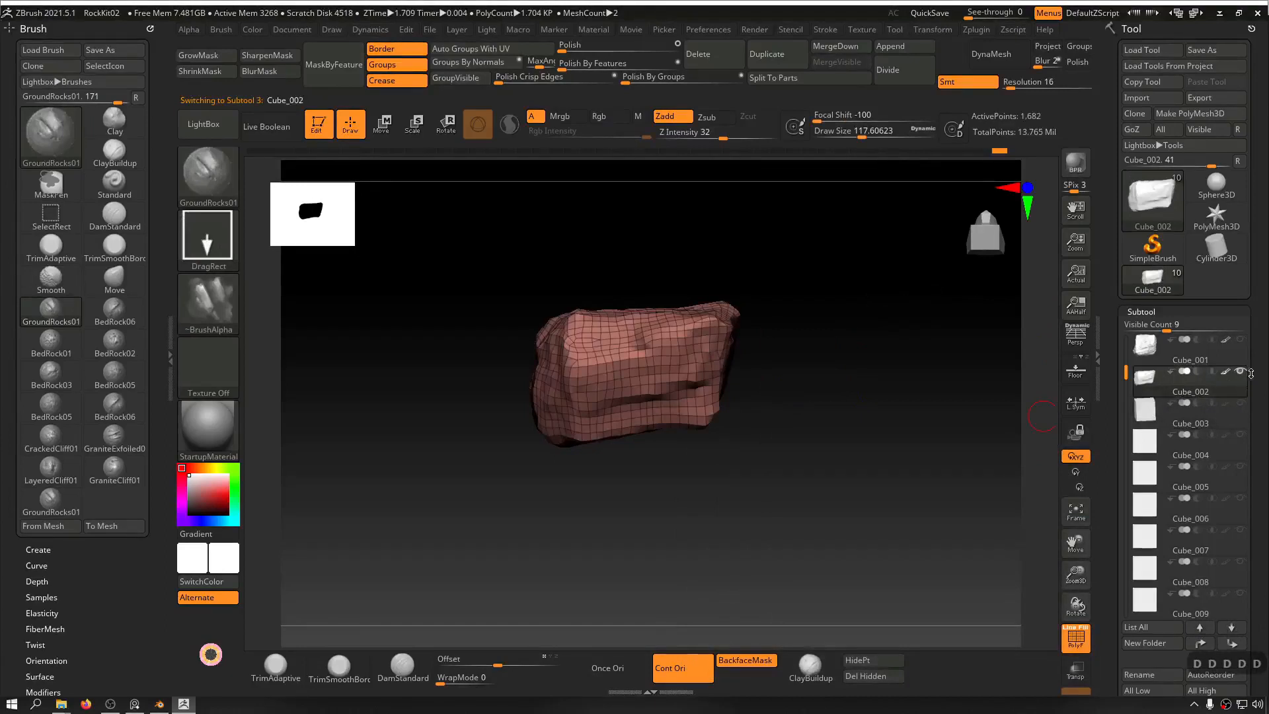
Step: Raise Cube_002 back to its highest subdivision level
key(d)
key(d)
key(d)
key(d)
key(d)
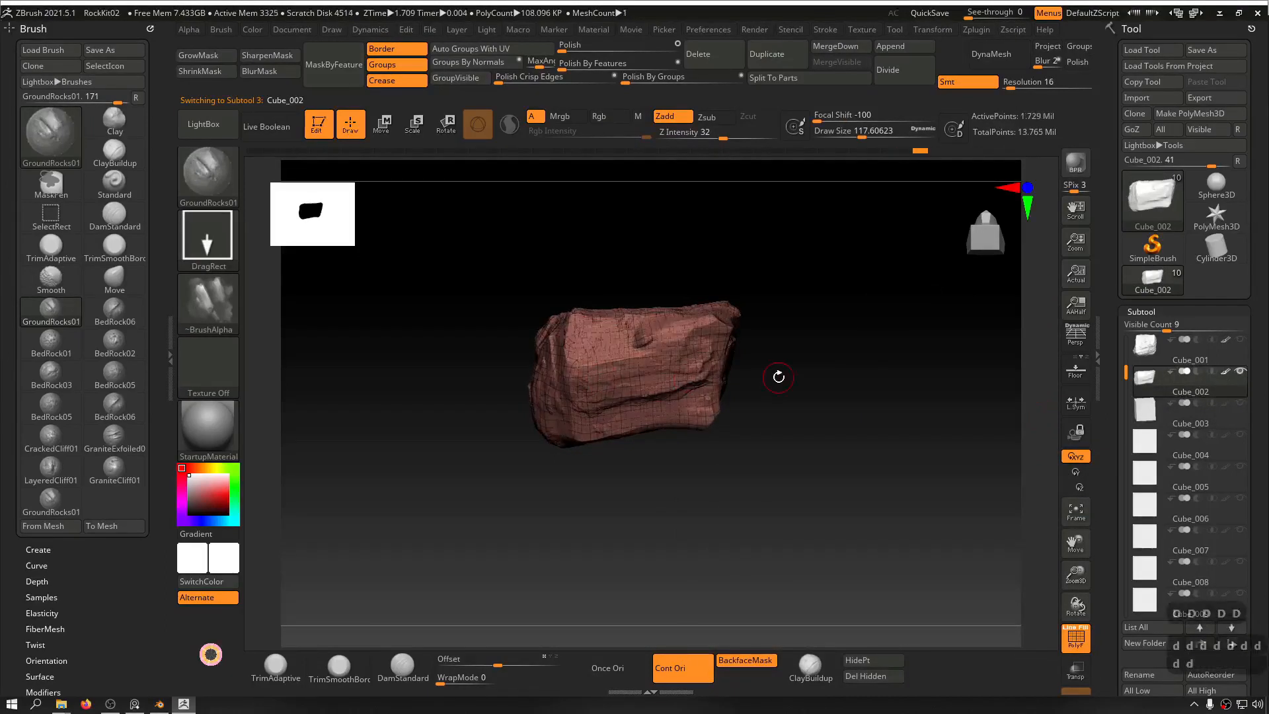
Step: Hide the polyframe and make the Cube_003 and Cube_004 subtools visible beside Cube_002
key(shift+f)
click(1239, 402)
click(1239, 434)
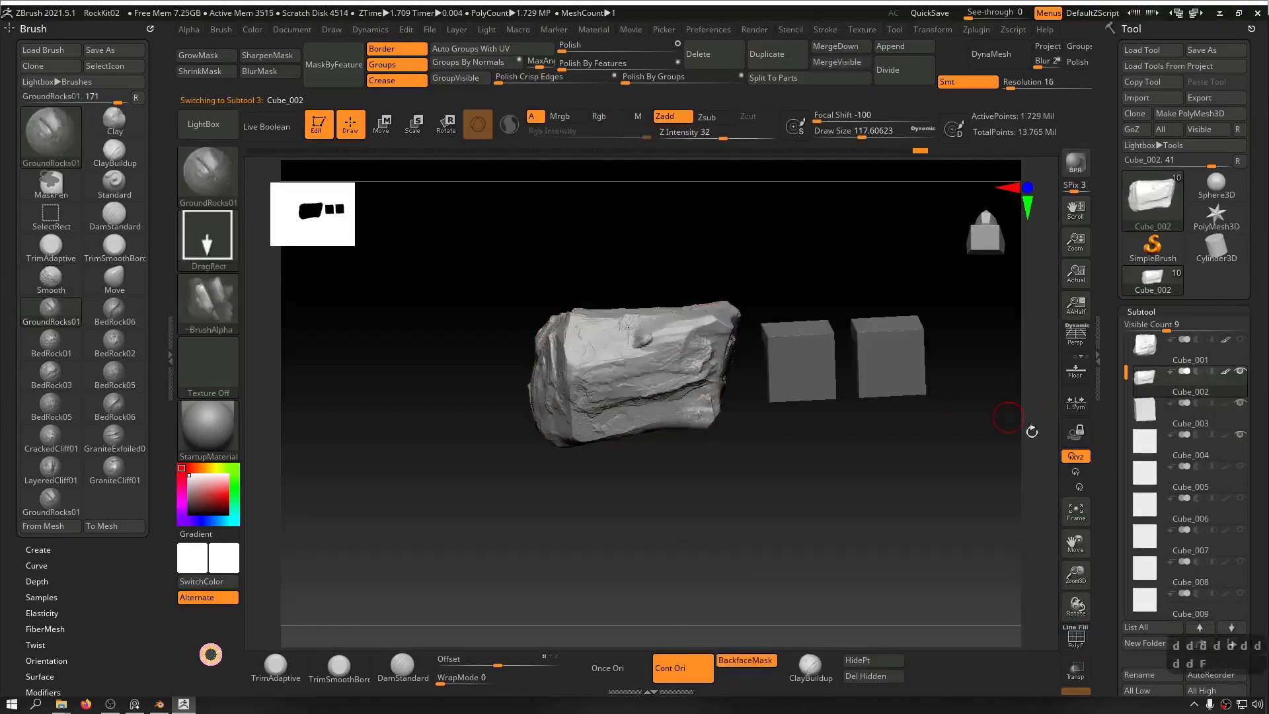
drag(1032, 432, 714, 493)
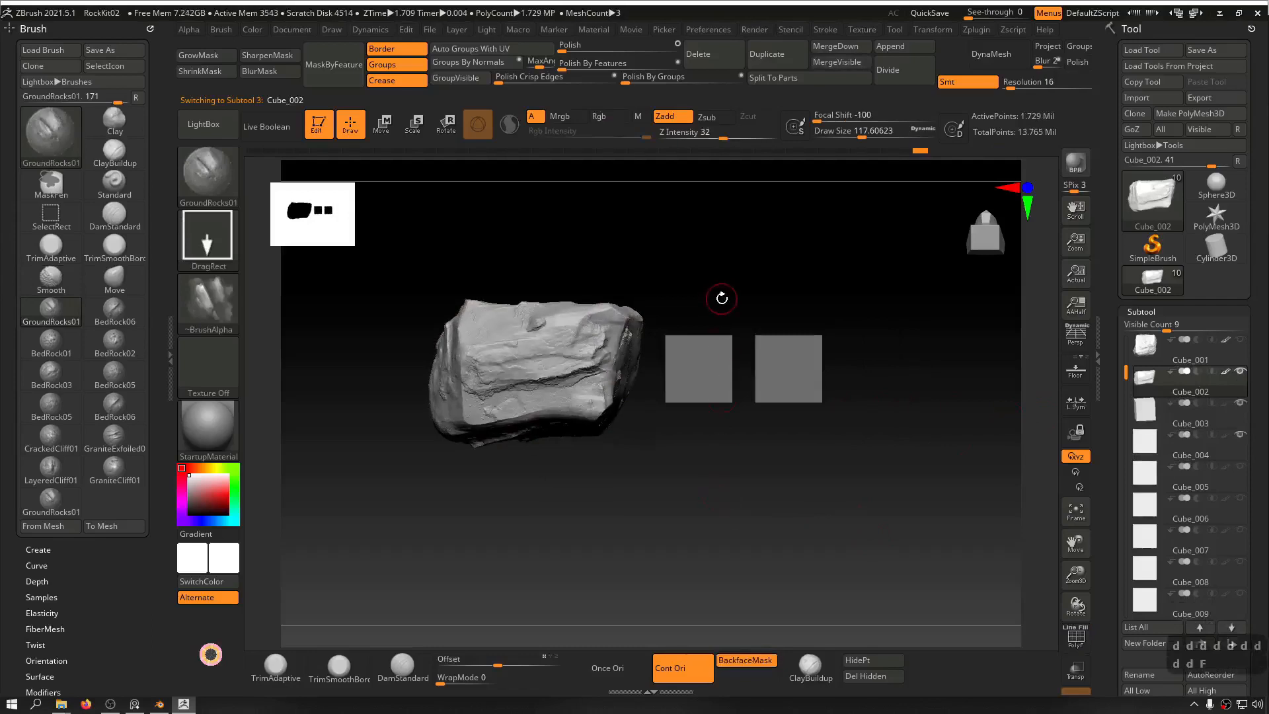
Step: Show the Cube_005 through Cube_009 subtools and examine all the remaining blocks side by side from the front
drag(885, 417, 631, 469)
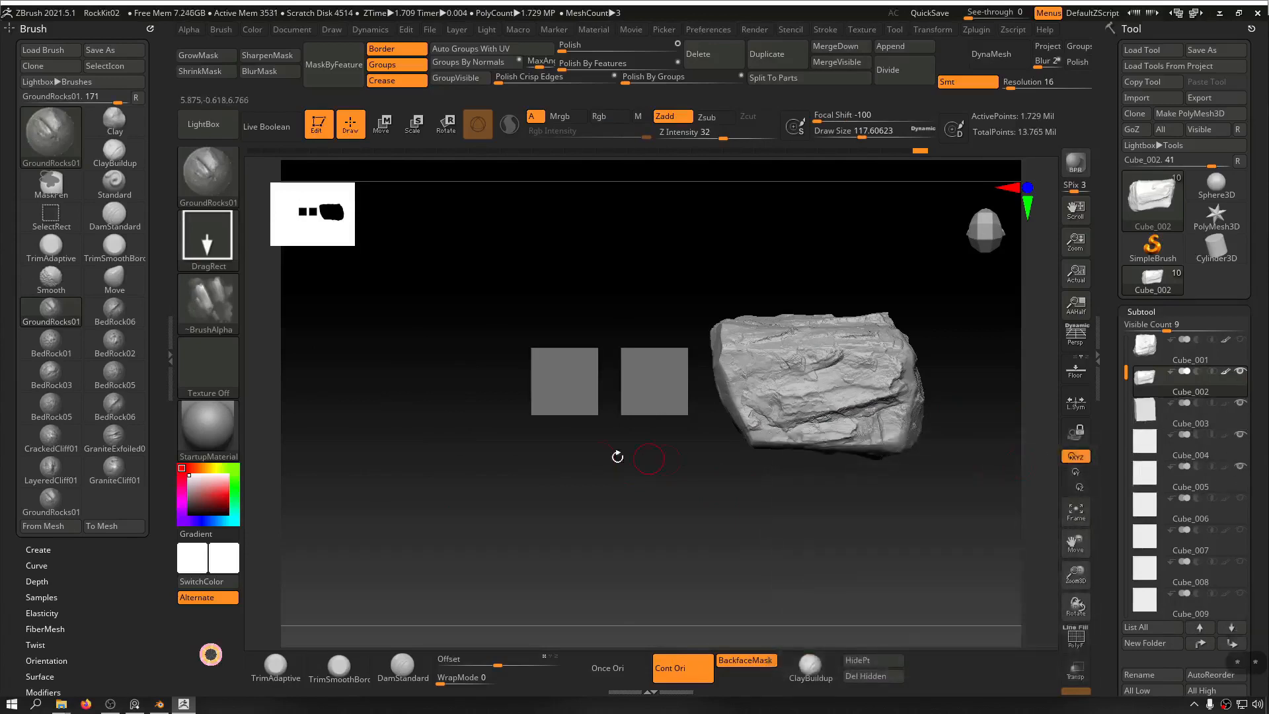
drag(617, 457, 664, 283)
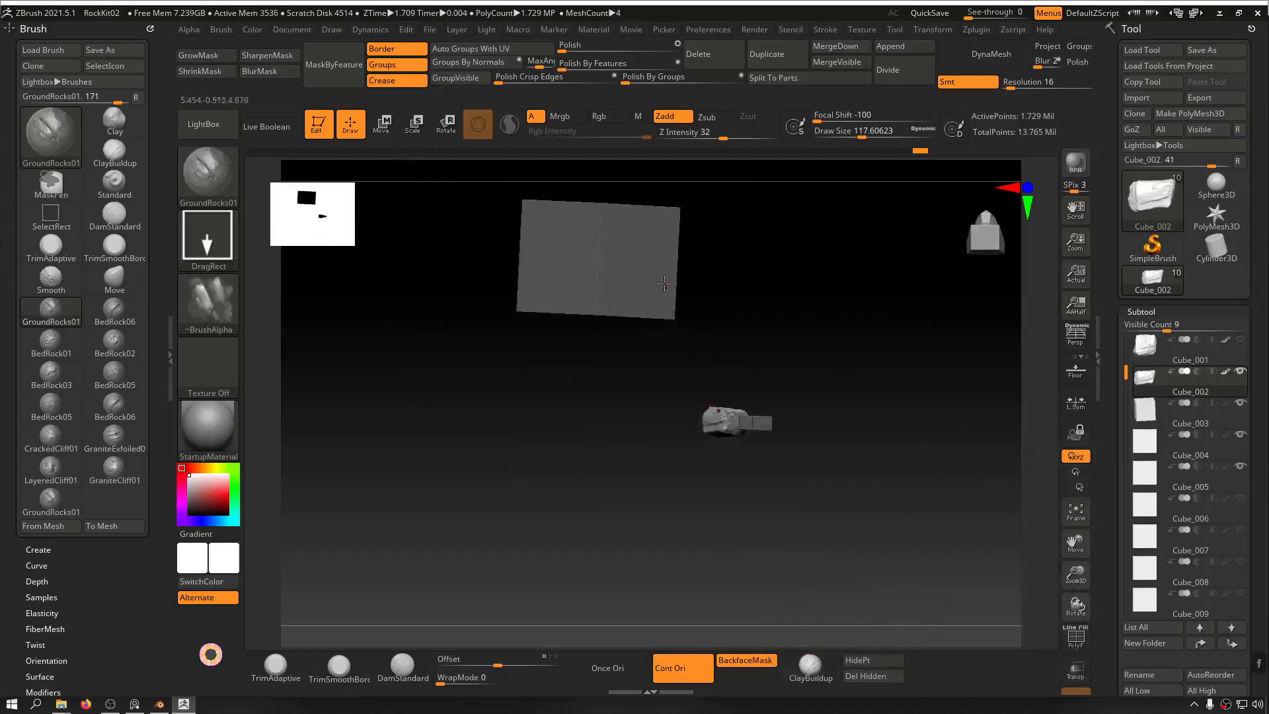
click(1241, 509)
click(1241, 530)
click(1241, 544)
click(1241, 562)
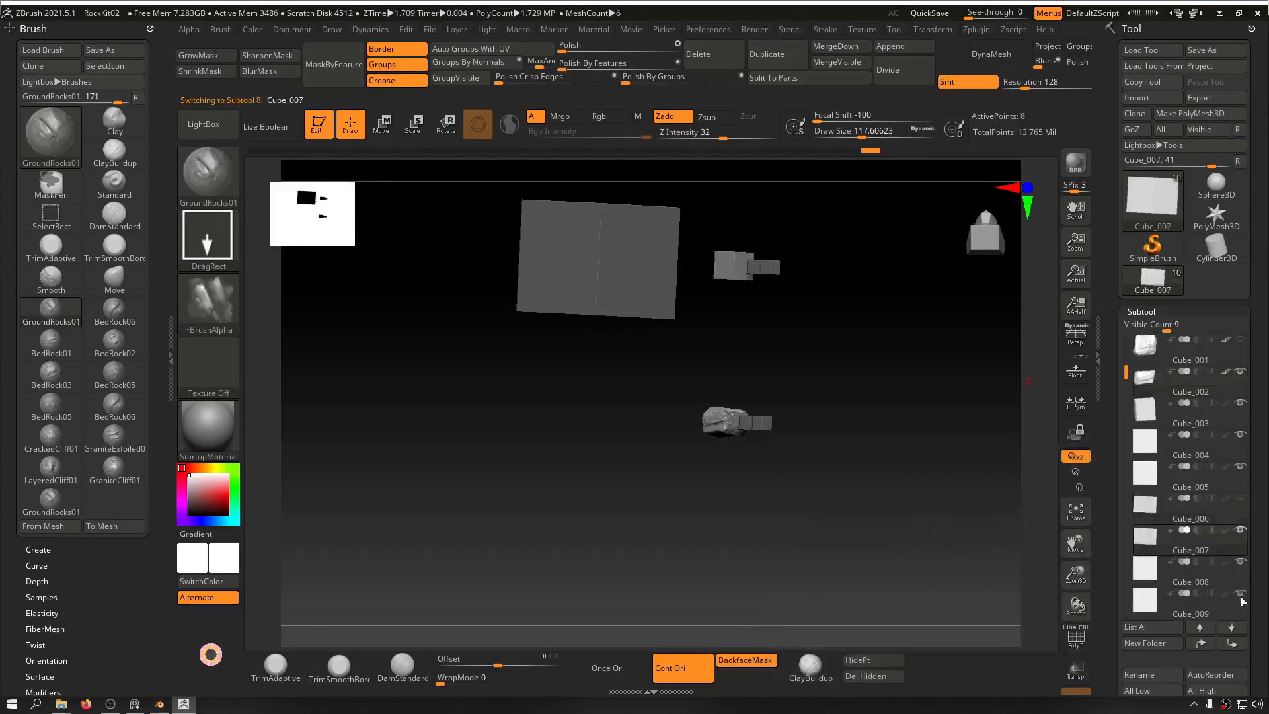
click(1241, 594)
drag(889, 408, 837, 363)
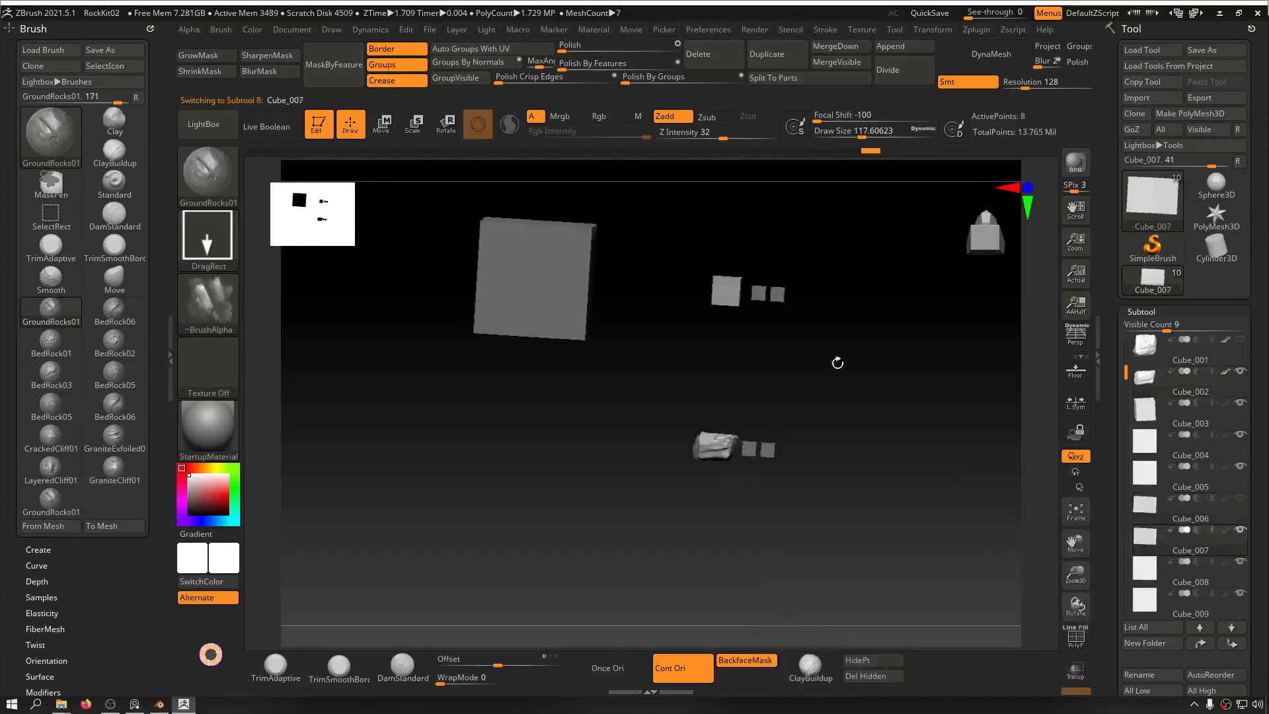
click(1241, 497)
alt+drag(624, 228, 627, 249)
alt+drag(866, 432, 810, 374)
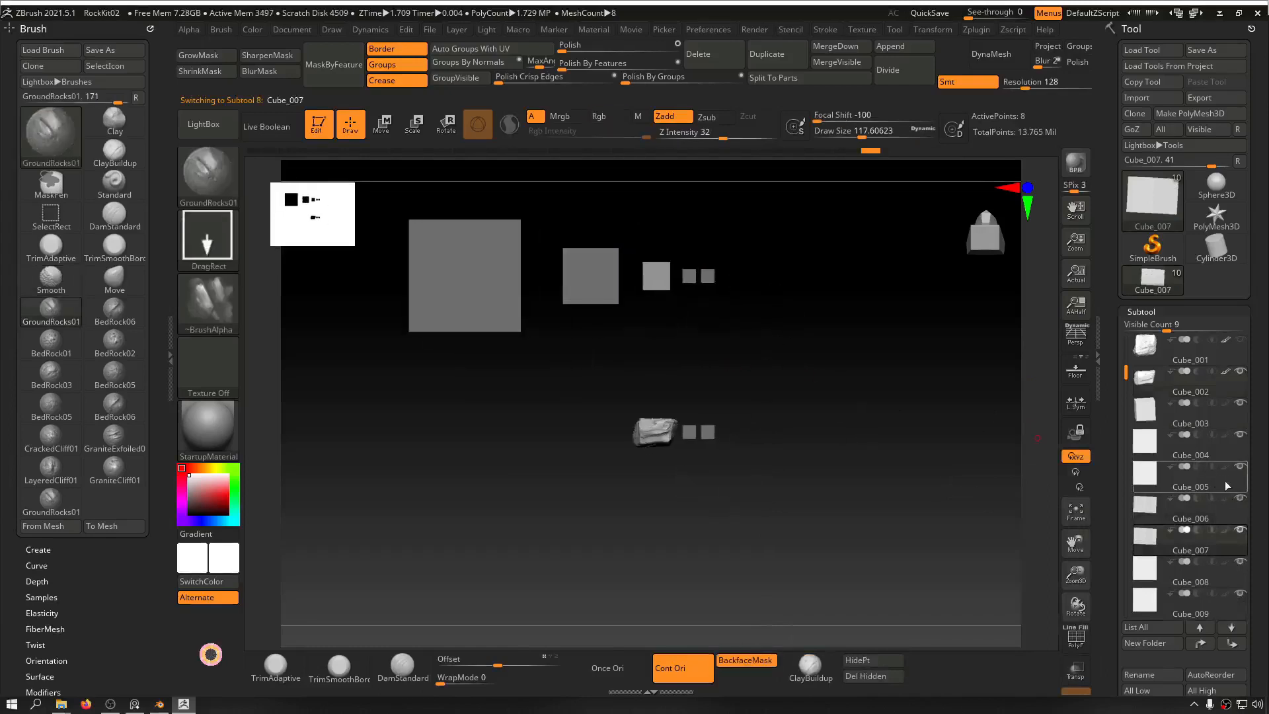
Step: Hide the Cube_005 through Cube_009 subtools again
click(1241, 468)
click(1242, 500)
click(1242, 531)
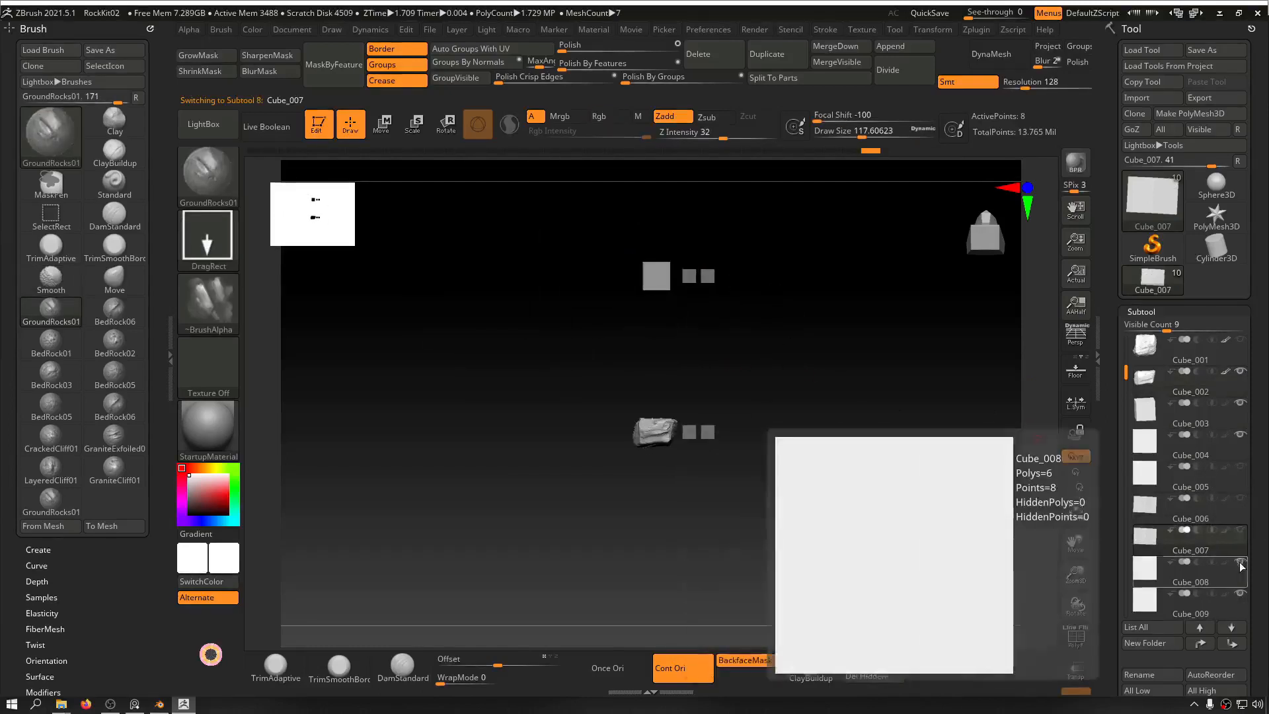
click(1240, 563)
click(1241, 595)
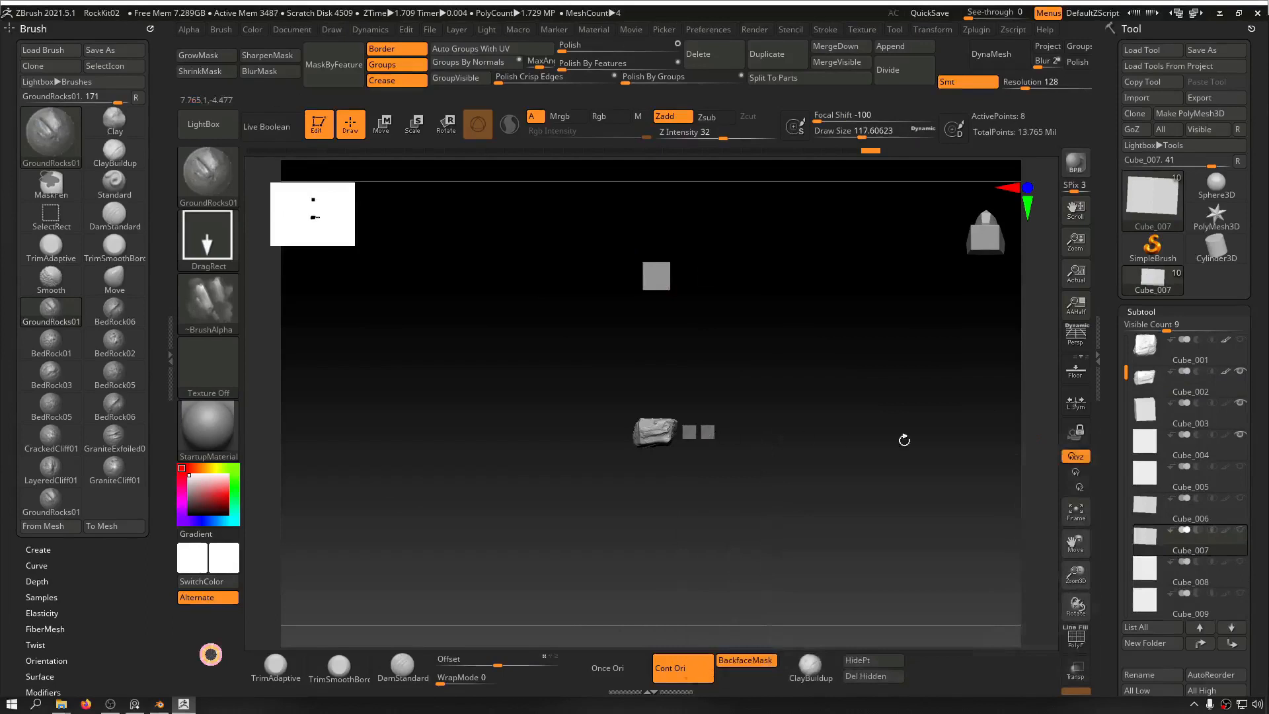
click(1240, 436)
Step: Isolate the Cube_003 and Cube_004 subtools by hiding Cube_002, and merge Cube_004 down into Cube_003
mouse_move(1167, 585)
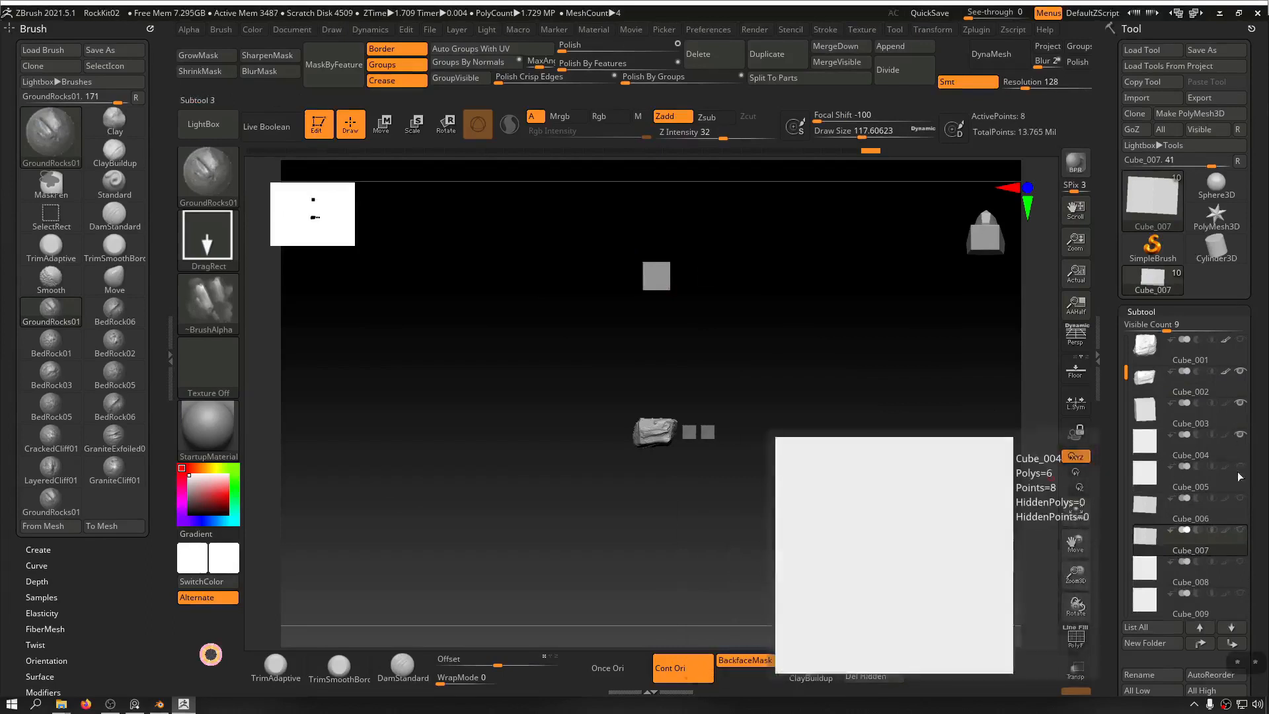
click(1170, 412)
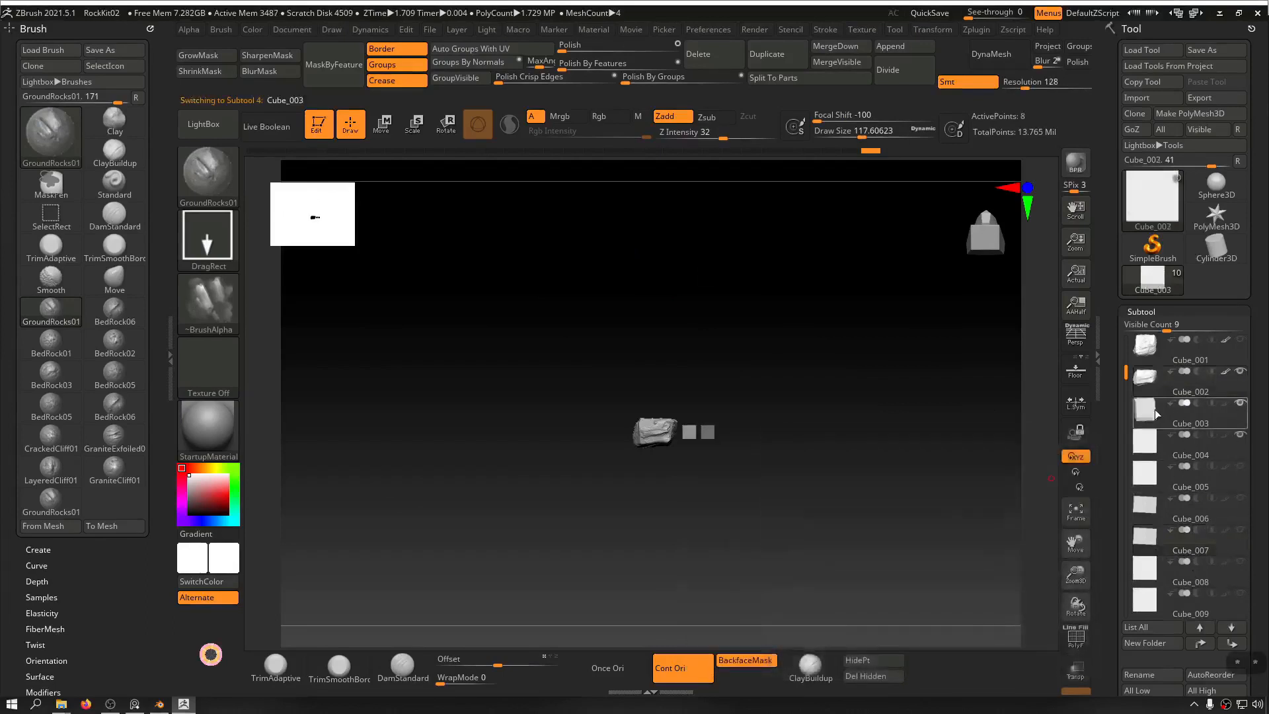
click(1244, 371)
click(1076, 511)
alt+drag(997, 461, 894, 322)
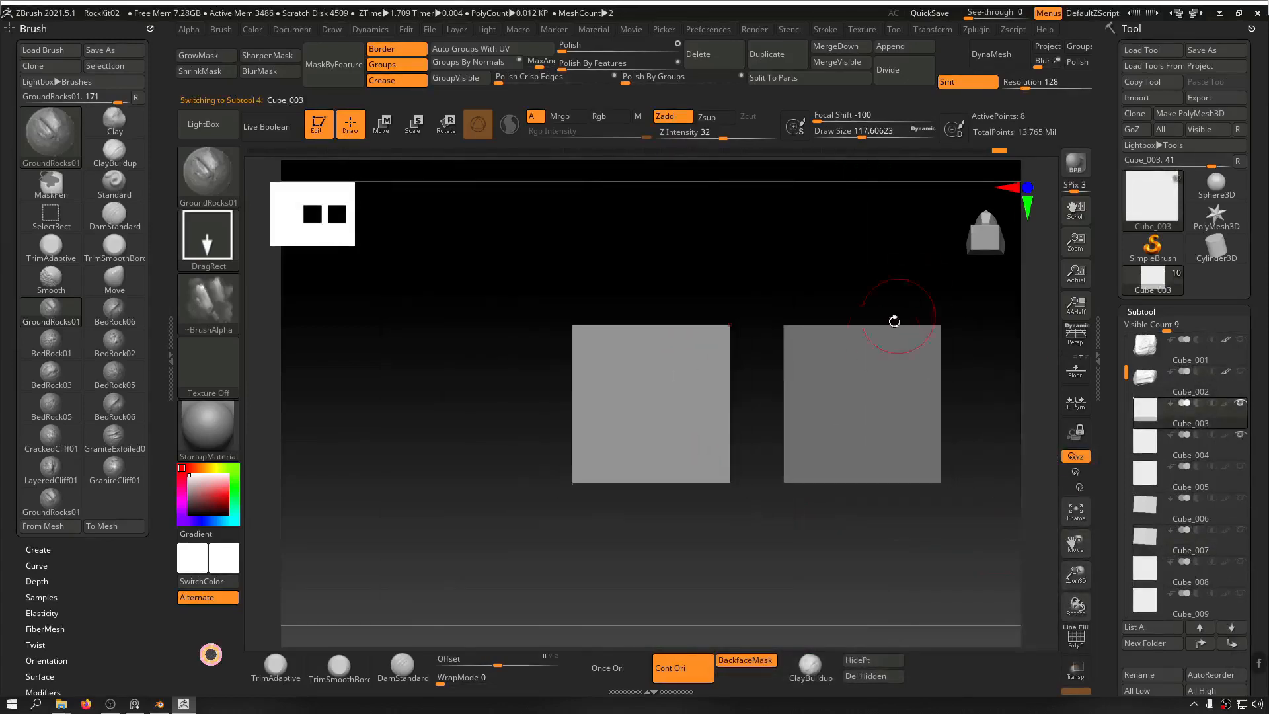
alt+drag(799, 291, 705, 310)
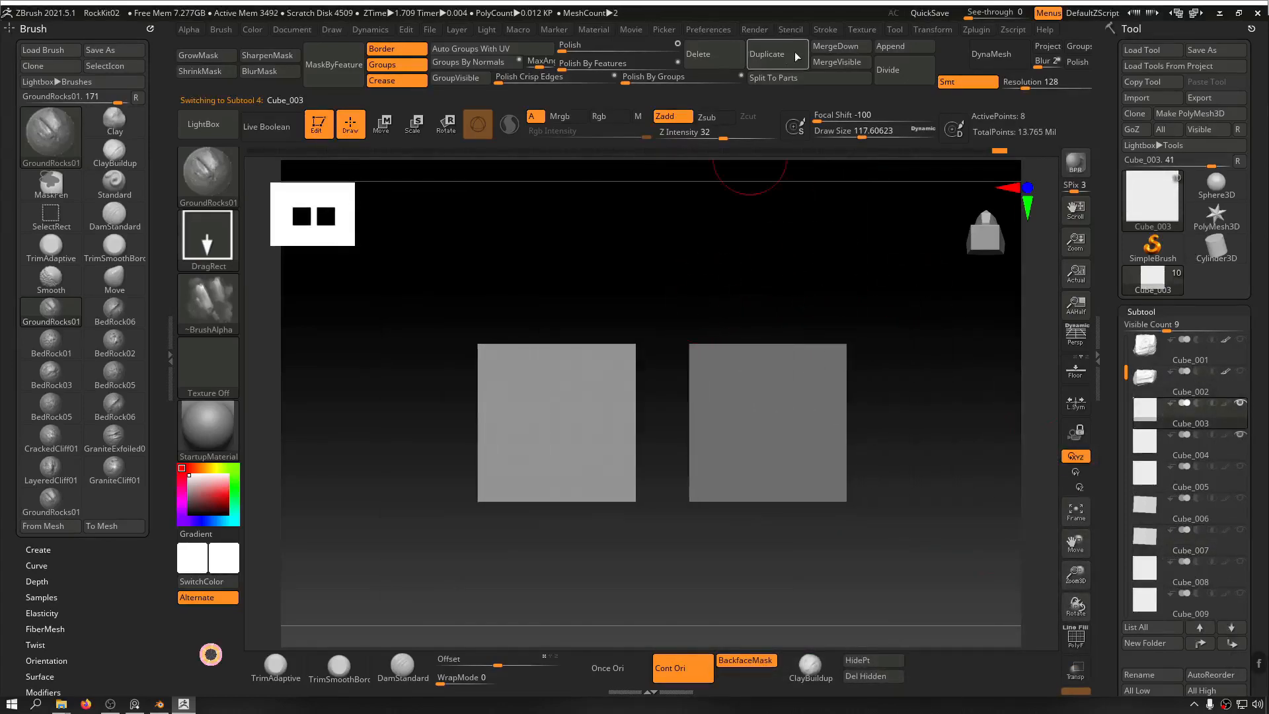
click(835, 46)
click(769, 82)
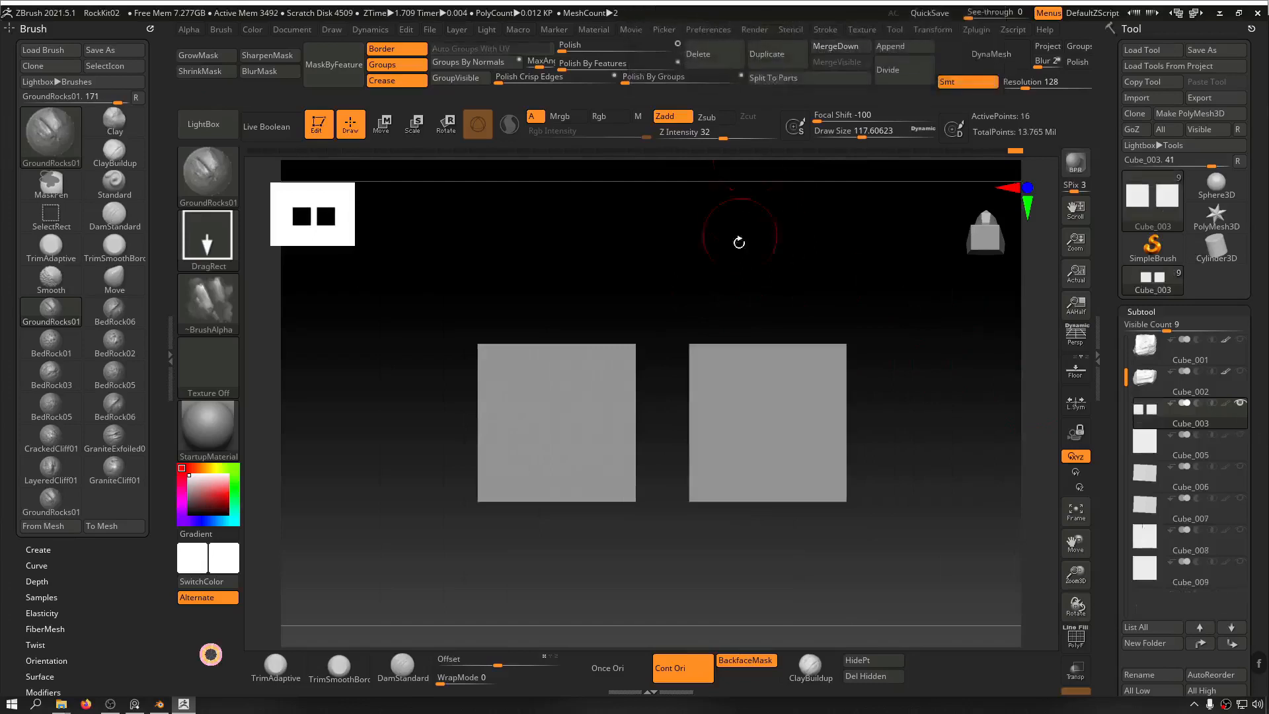
Step: Convert the merged cubes to a DynaMesh at resolution 16 and check the mesh in polyframe
drag(736, 240, 854, 317)
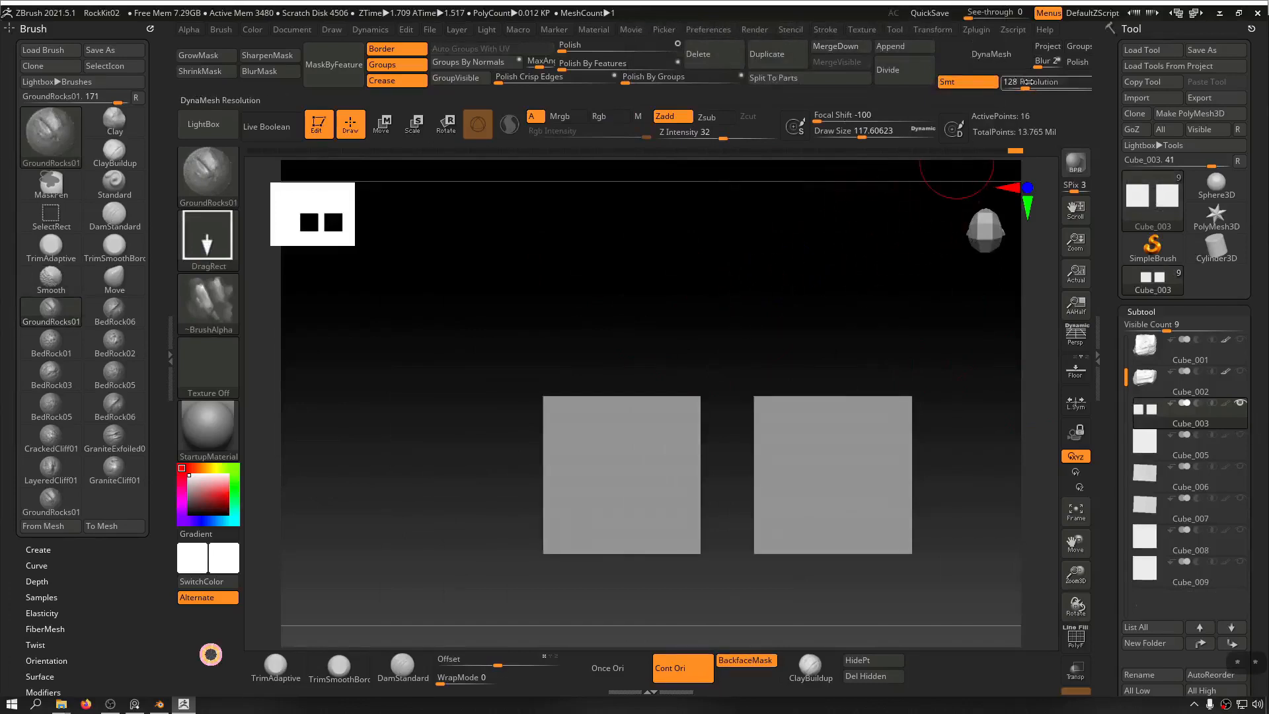
click(991, 53)
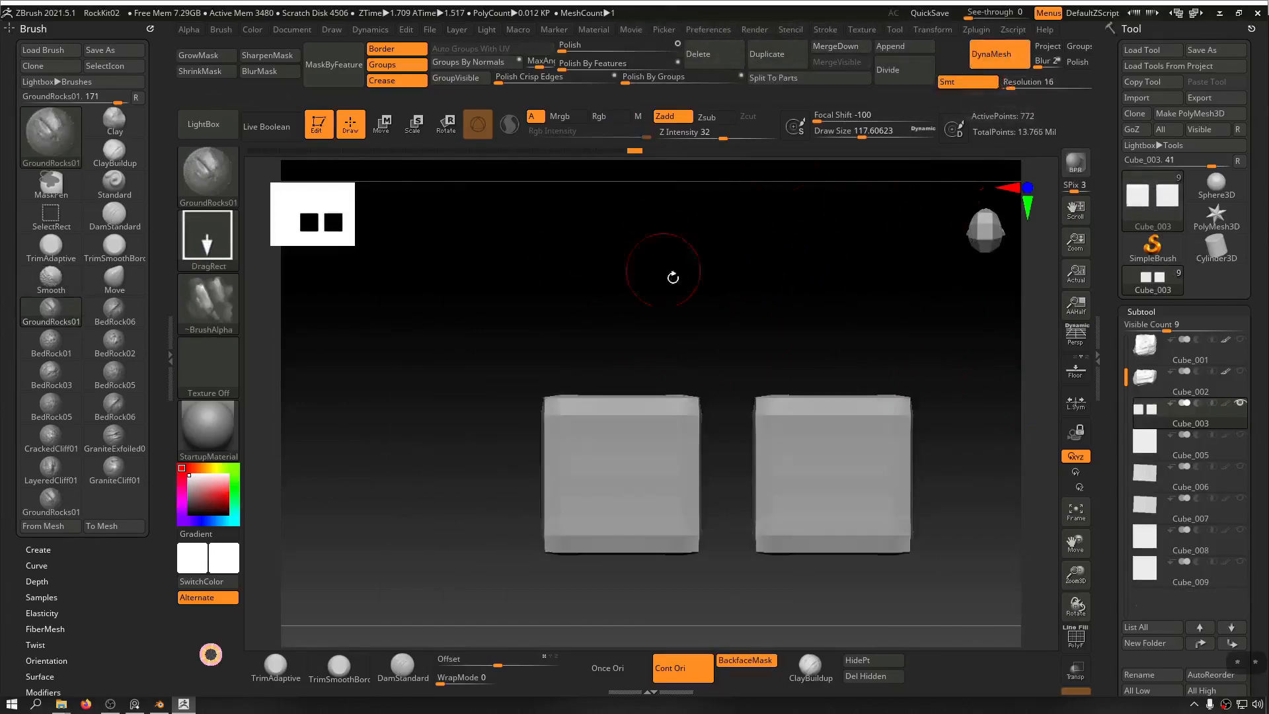
drag(748, 314, 779, 337)
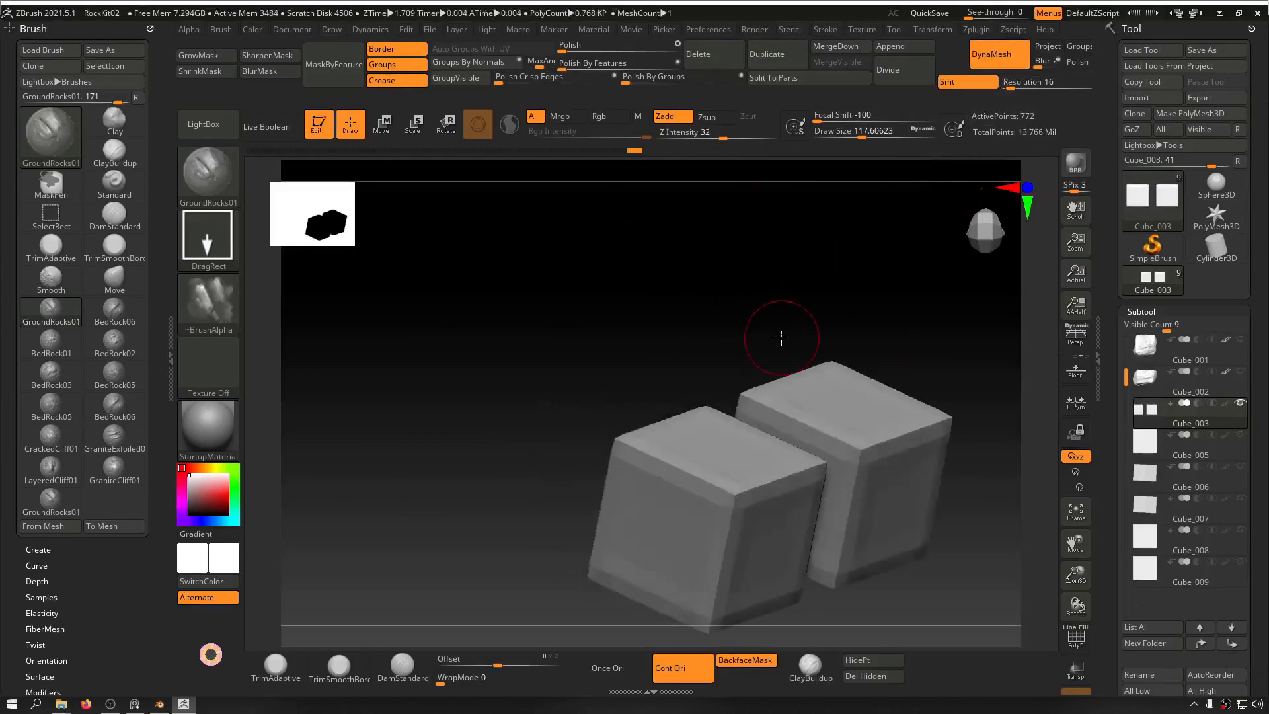
key(shift+f)
key(shift+f)
alt+drag(904, 311, 813, 289)
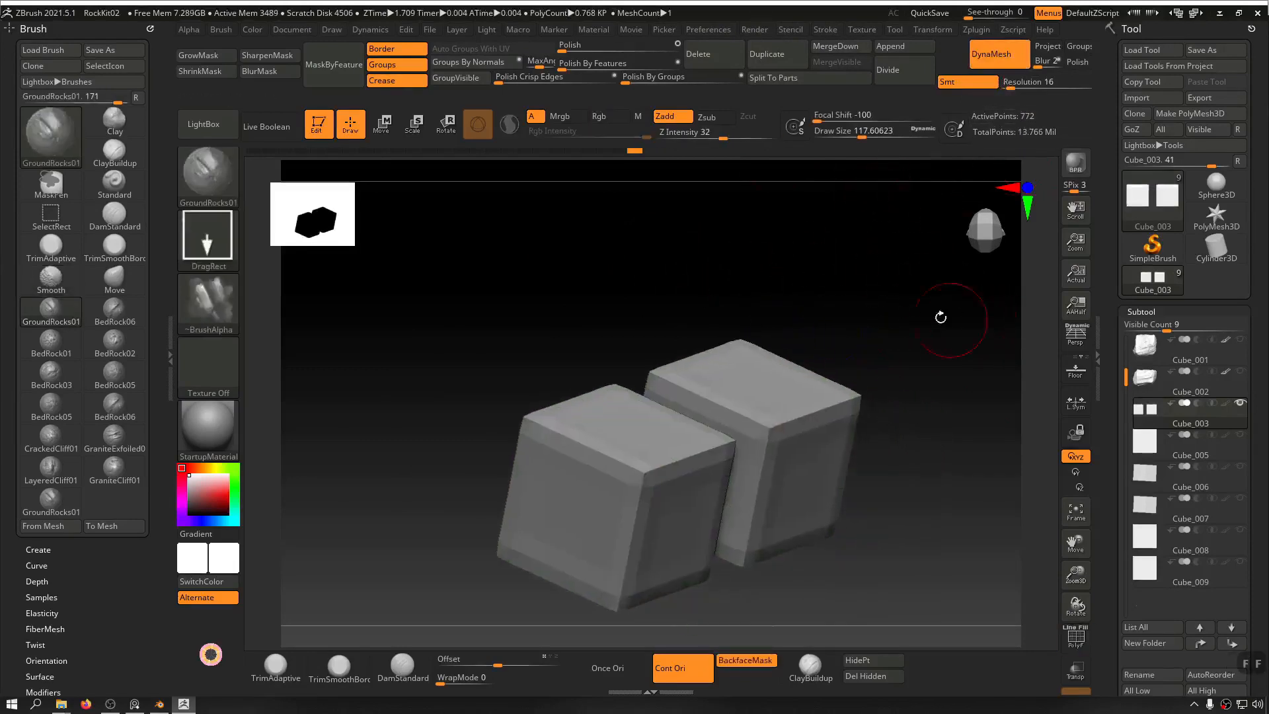
Step: Activate the Move brush and enlarge its draw size for reshaping the cubes from the front
drag(878, 306, 845, 292)
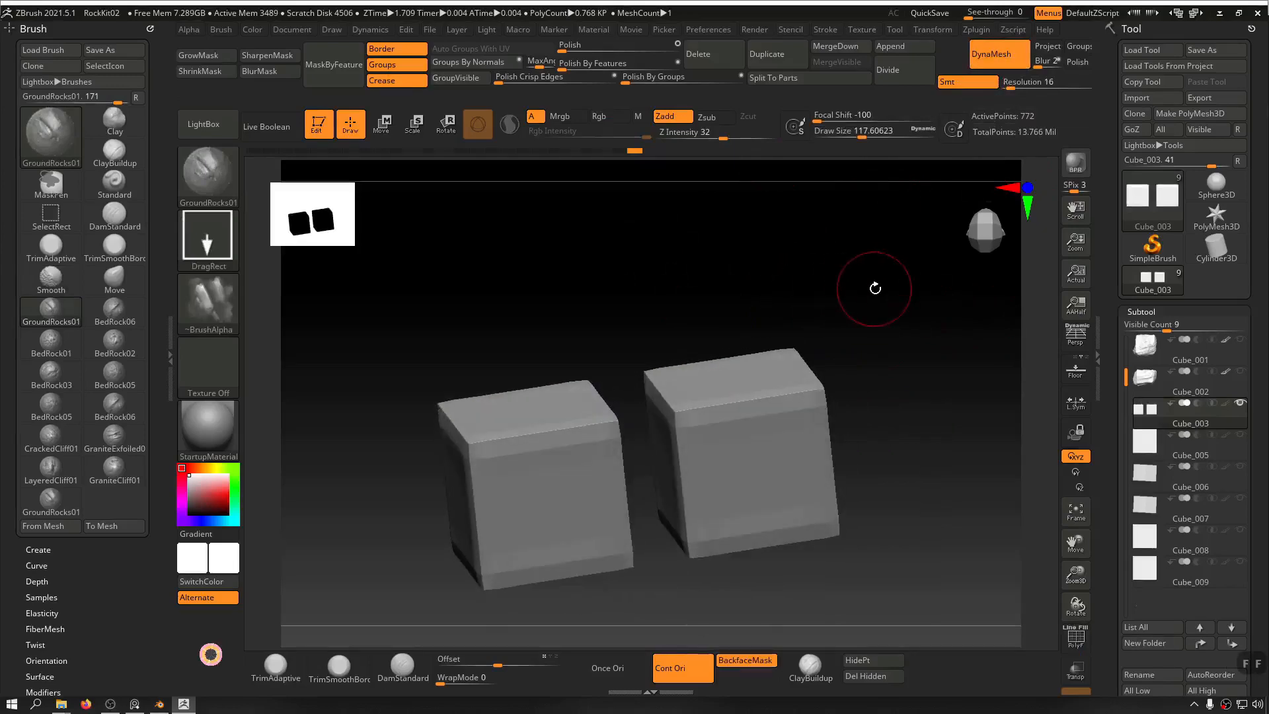
key(b)
key(m)
key(v)
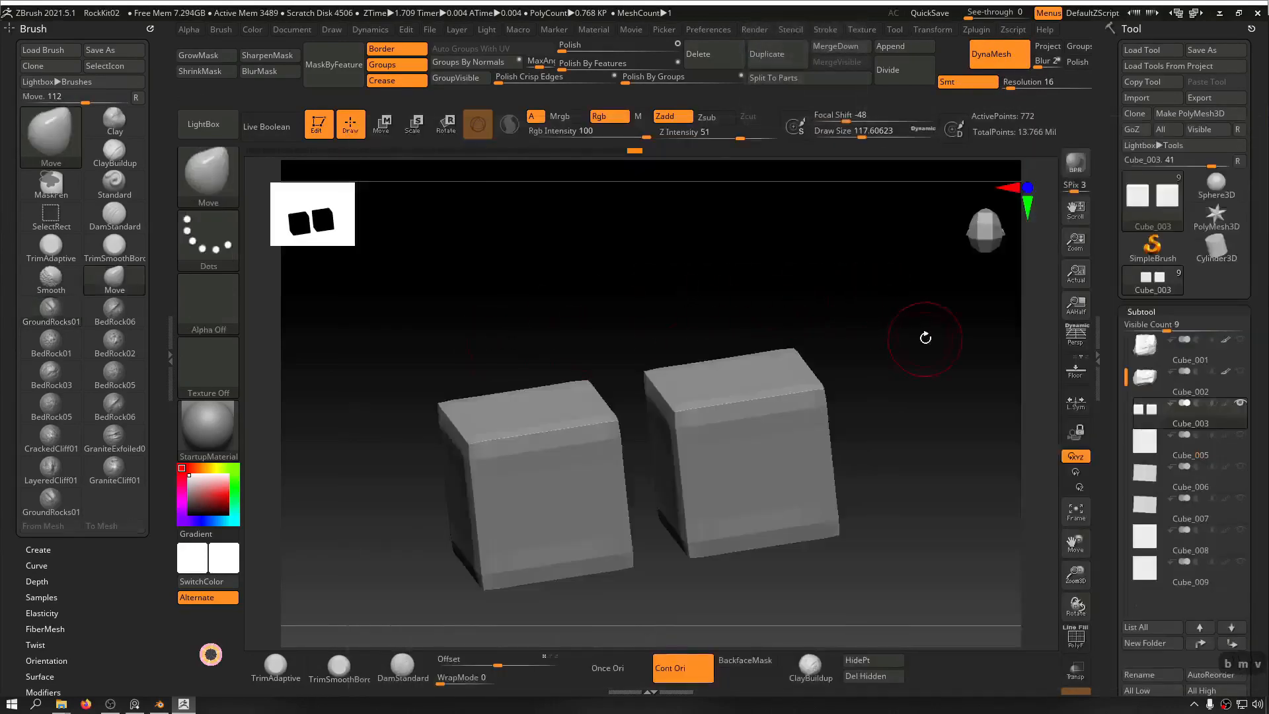
mouse_move(926, 337)
shift+mouse_down()
mouse_move(750, 287)
mouse_move(712, 306)
shift+mouse_up()
key(s)
Step: Try to stretch the second cube's outer side with very large Move brush sizes and undo the strokes
drag(634, 392, 736, 413)
key(ctrl+z)
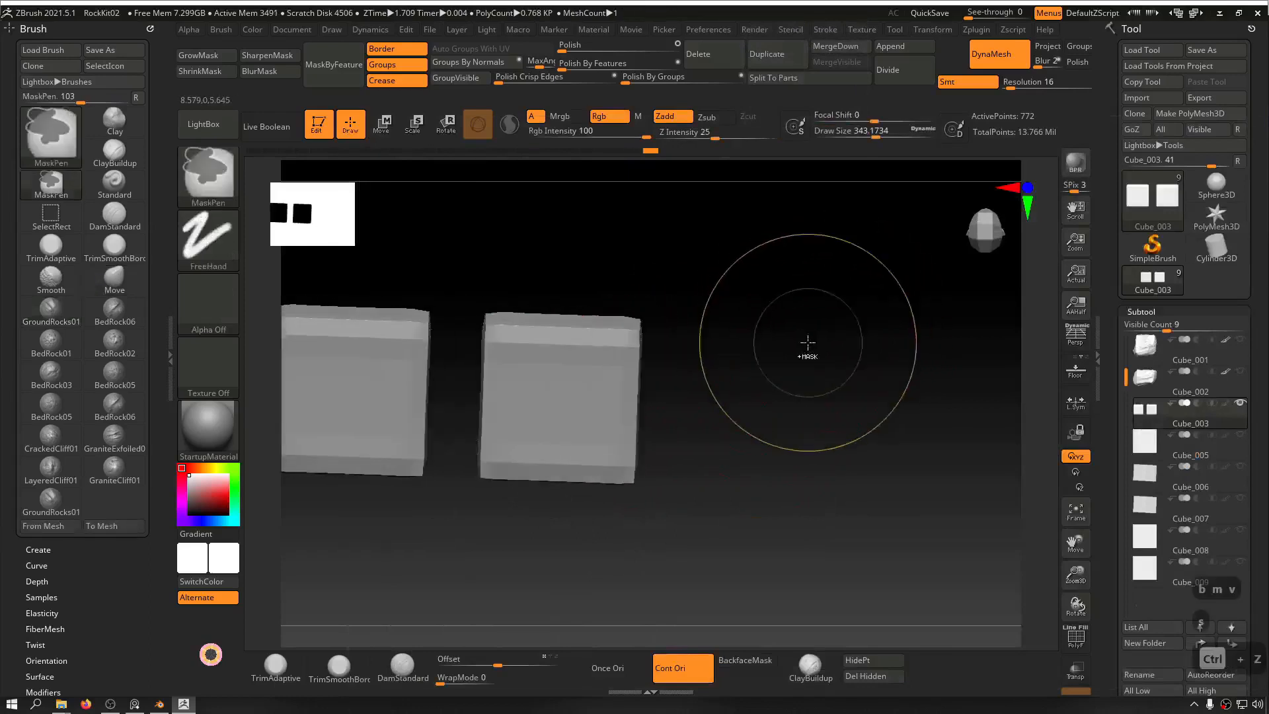
key(s)
mouse_move(717, 362)
mouse_down()
mouse_move(739, 365)
mouse_move(676, 382)
mouse_up()
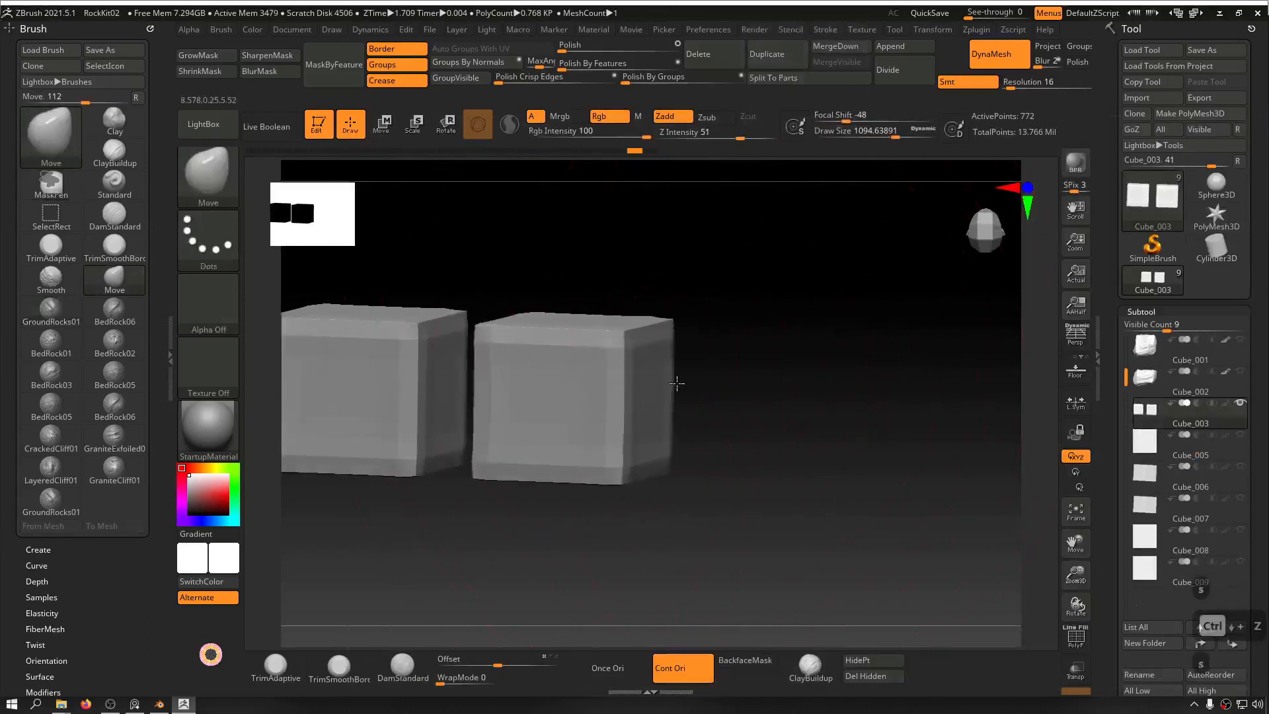
key(ctrl+z)
Step: Set the Move brush's draw size to about 615 and pull the second cube's outer side outwards into a wider block
key(s)
drag(751, 371, 727, 371)
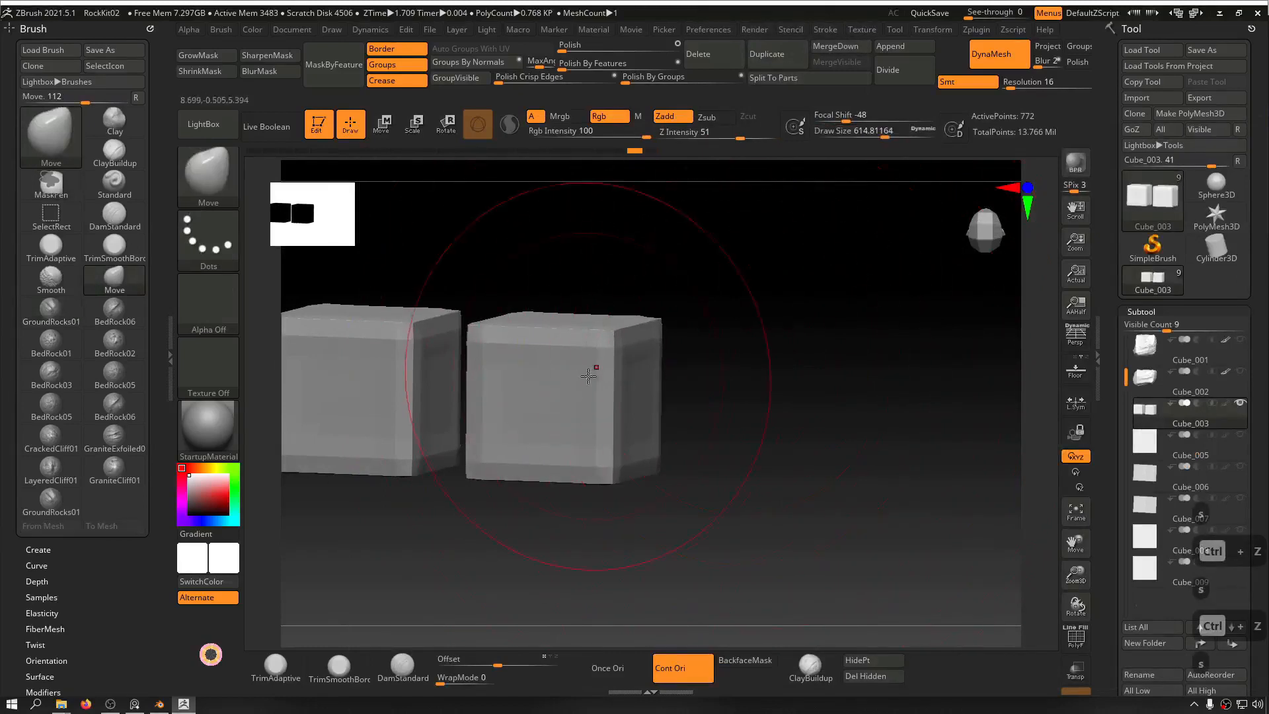
drag(590, 378, 661, 375)
shift+drag(751, 371, 826, 314)
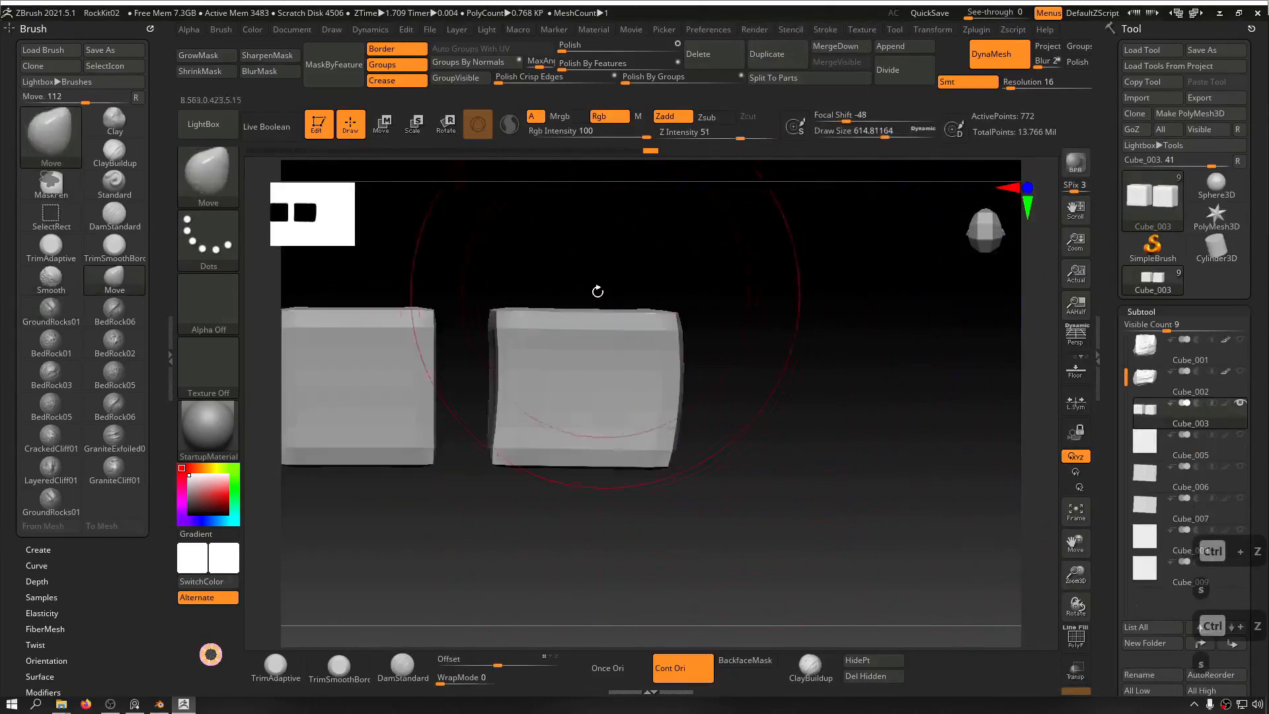
Step: Bow the second block by nudging its underside inwards with the Move brush
drag(597, 291, 567, 309)
drag(787, 286, 785, 272)
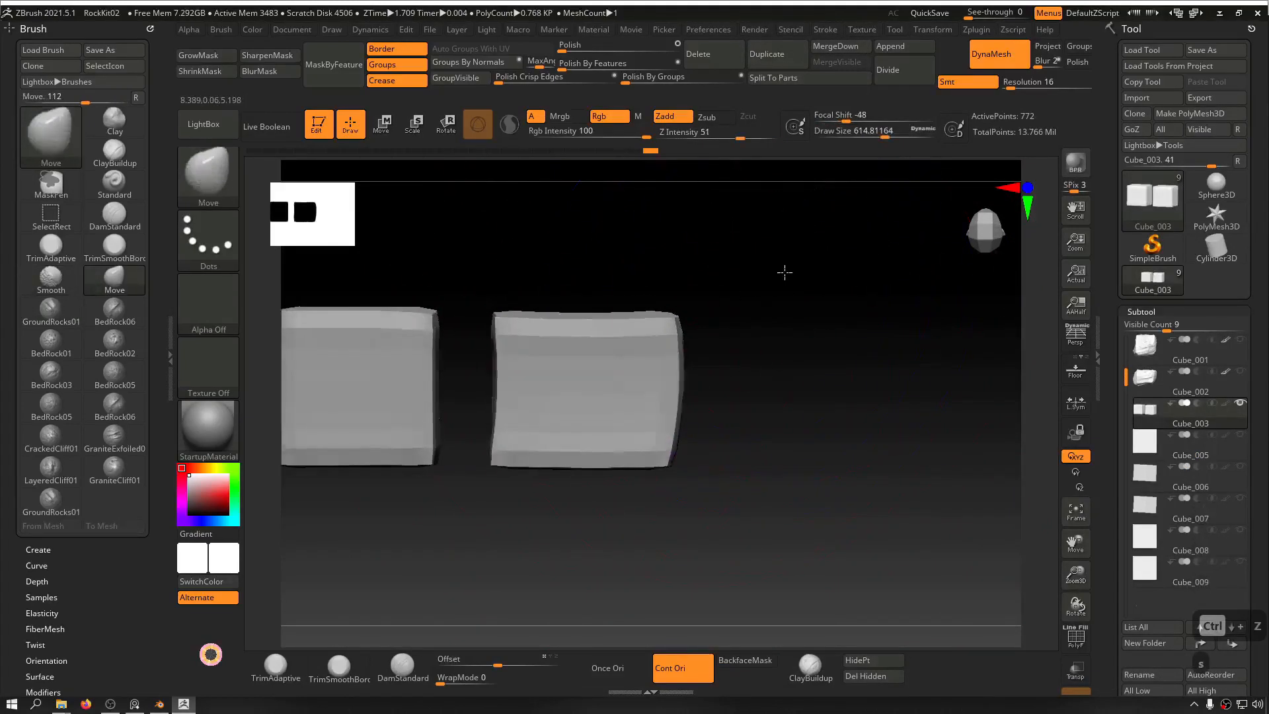
drag(702, 510, 698, 483)
drag(606, 450, 606, 443)
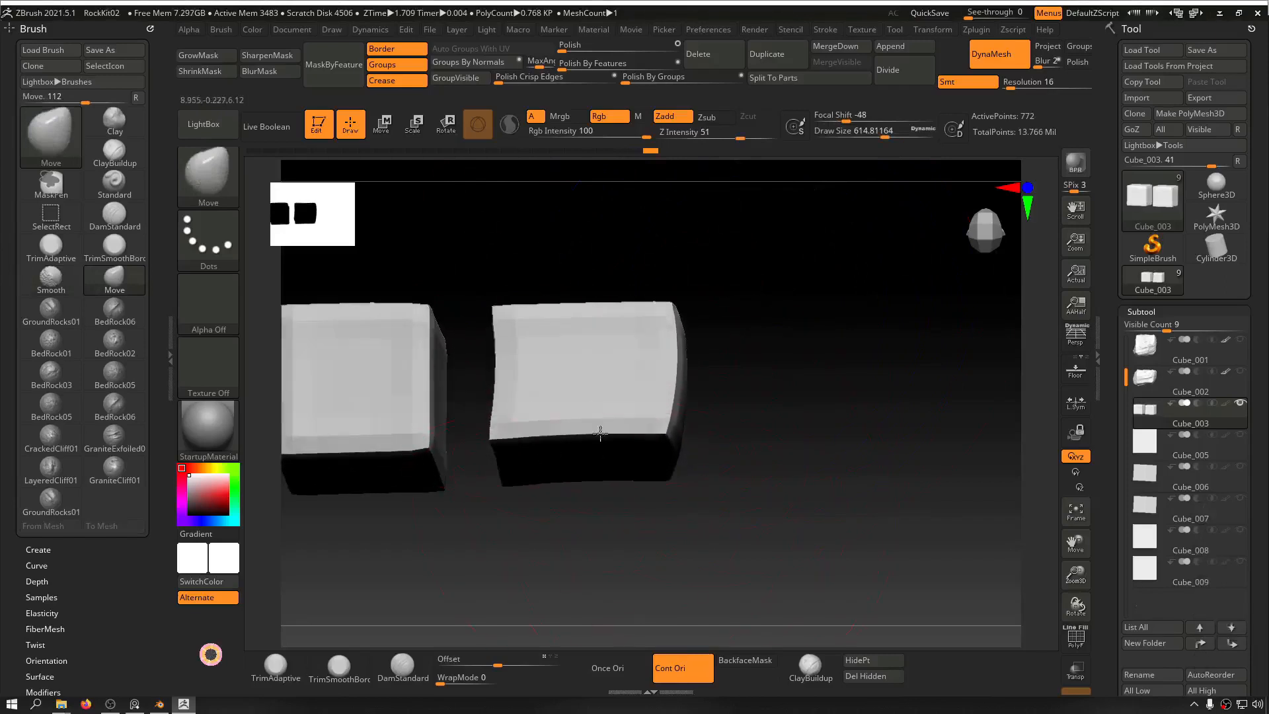
shift+drag(526, 520, 645, 527)
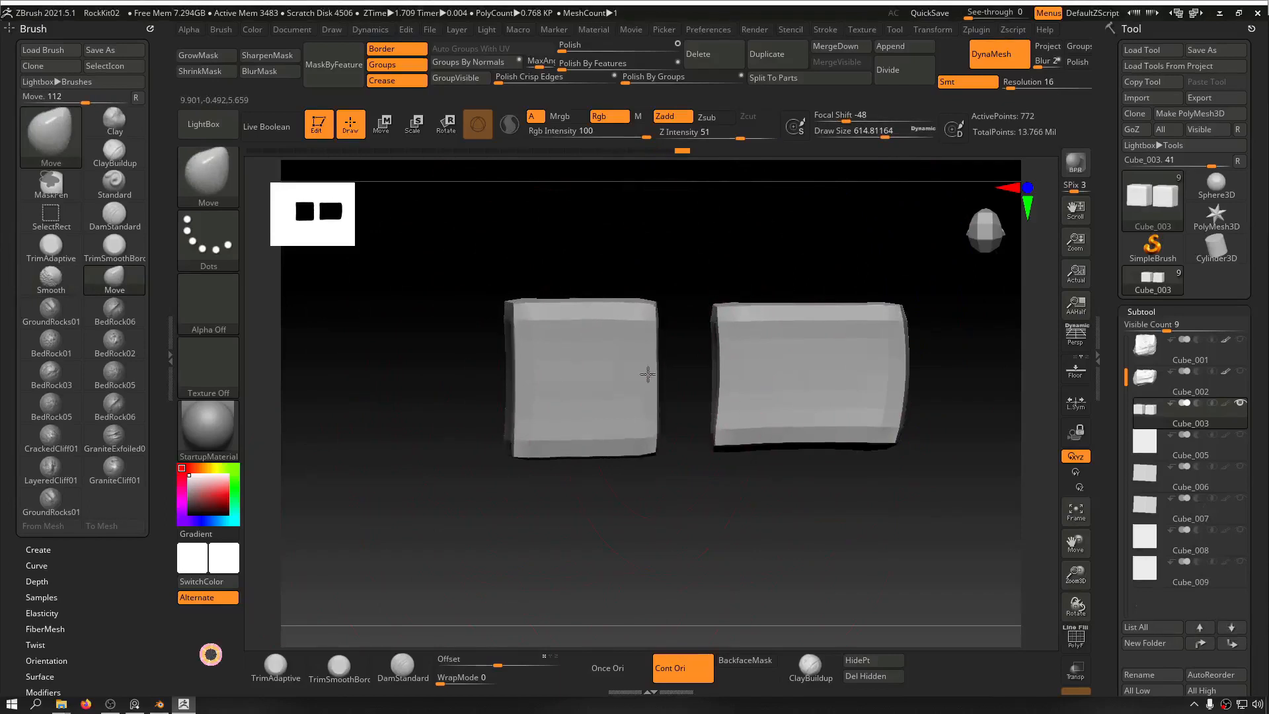
Step: Reshape the first cube into an irregular block with Move strokes that pull out its inner side and lower outer corner
mouse_move(632, 373)
mouse_down()
mouse_move(629, 354)
mouse_move(711, 388)
mouse_move(652, 405)
mouse_move(594, 378)
mouse_move(620, 370)
mouse_move(694, 414)
mouse_move(654, 399)
mouse_move(651, 410)
mouse_up()
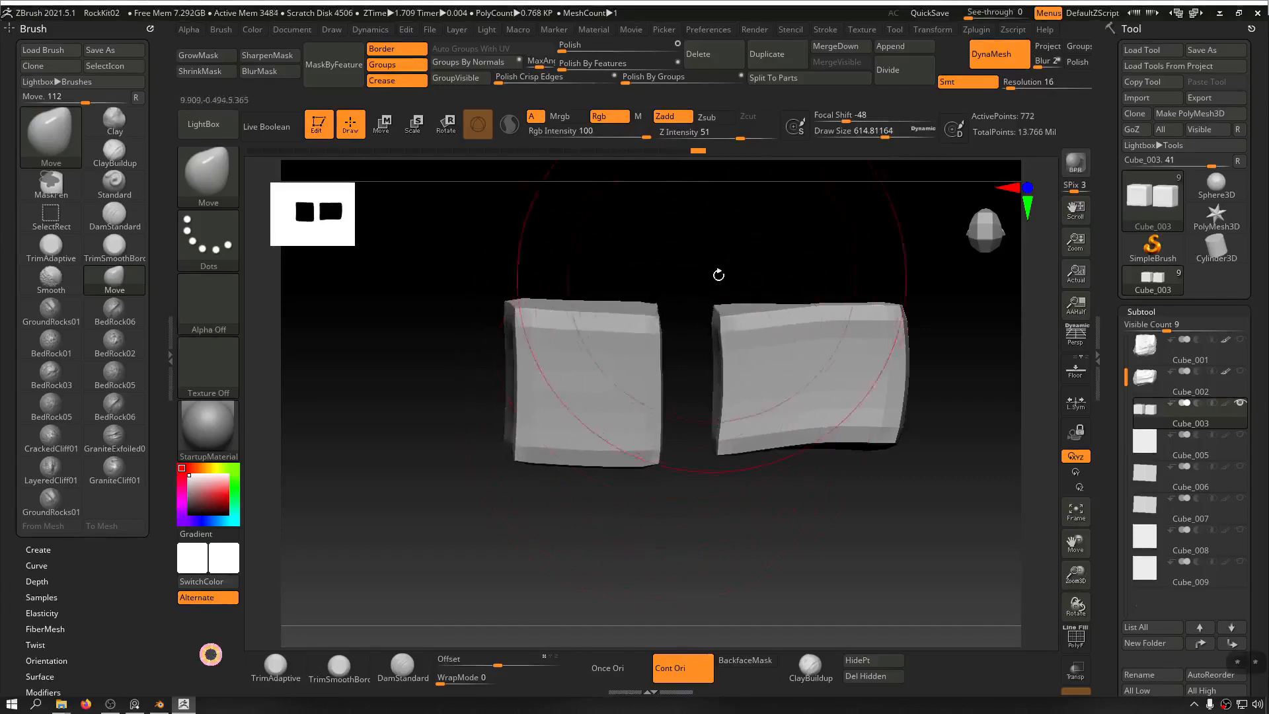
drag(716, 275, 713, 291)
mouse_move(396, 315)
mouse_down()
mouse_move(385, 481)
mouse_move(337, 473)
mouse_up()
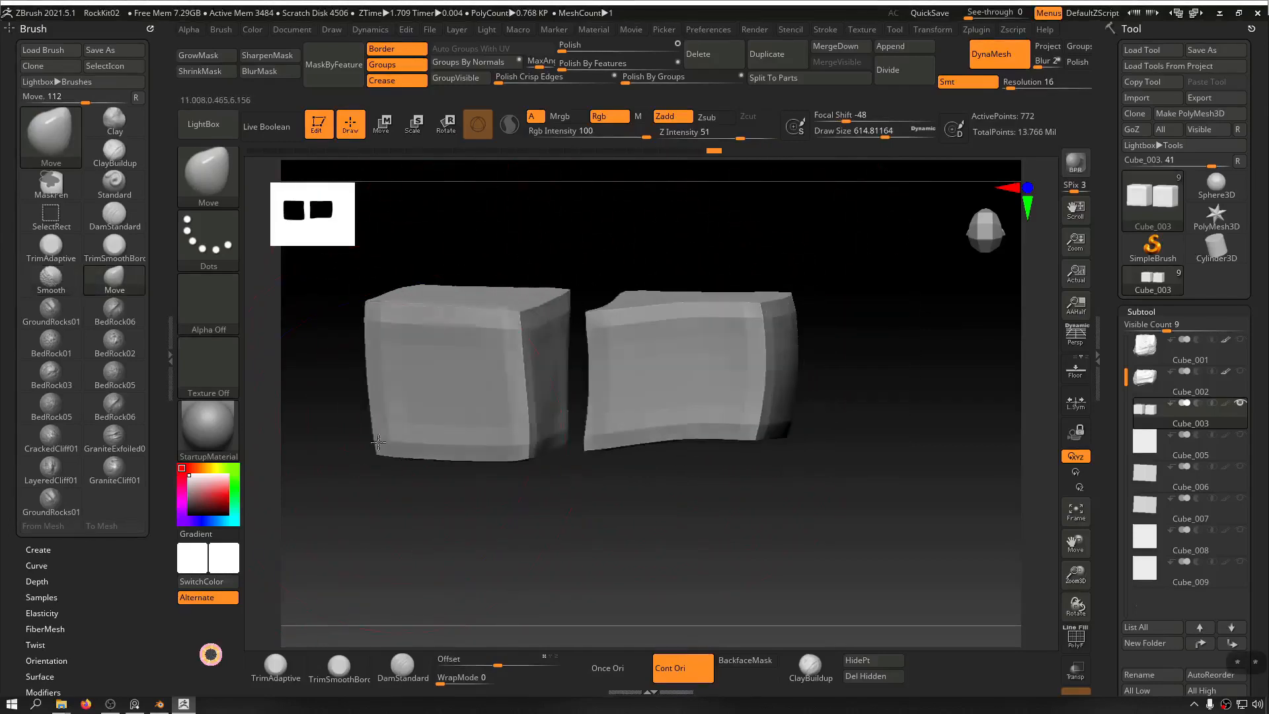
drag(413, 449, 376, 453)
mouse_move(436, 490)
mouse_down()
mouse_move(504, 482)
mouse_move(748, 507)
mouse_up()
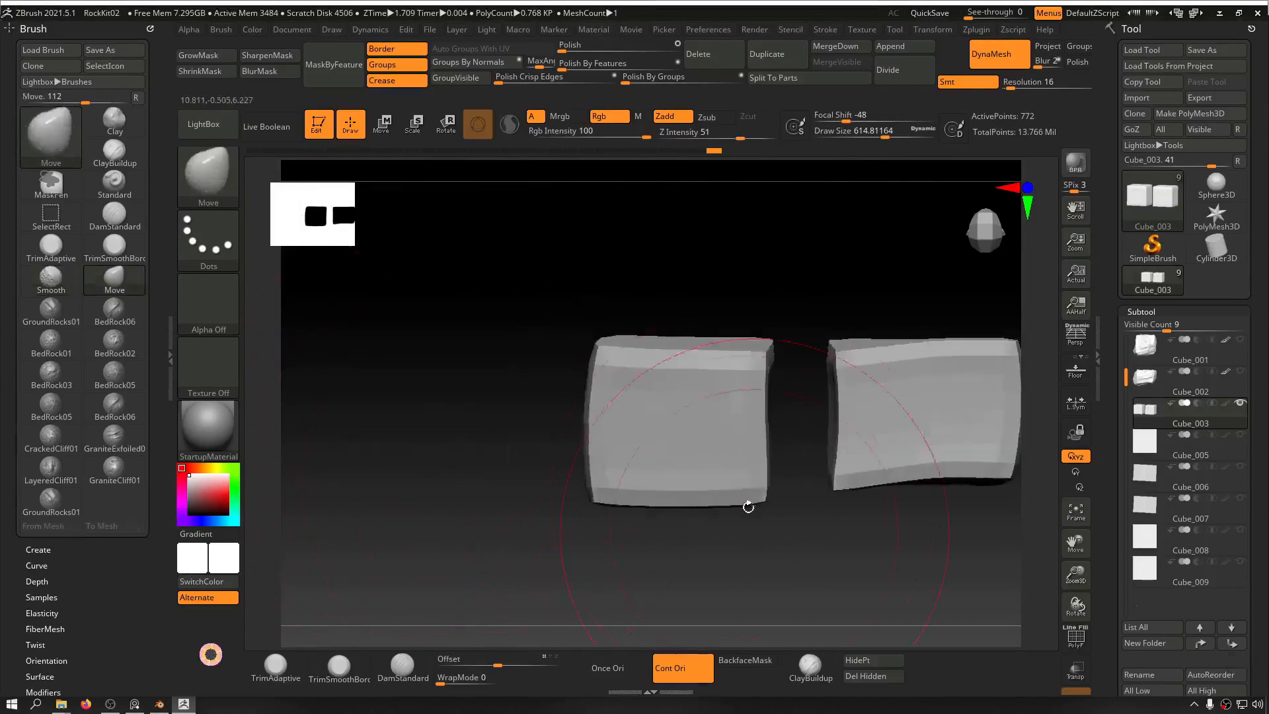
drag(553, 383, 847, 428)
drag(853, 212, 898, 239)
mouse_move(934, 340)
mouse_down()
mouse_move(963, 303)
mouse_move(978, 335)
mouse_up()
Step: Try remeshing both blocks at DynaMesh resolution 32 with the polyframe displayed, and undo the remesh
key(shift+f)
key(ctrl+z)
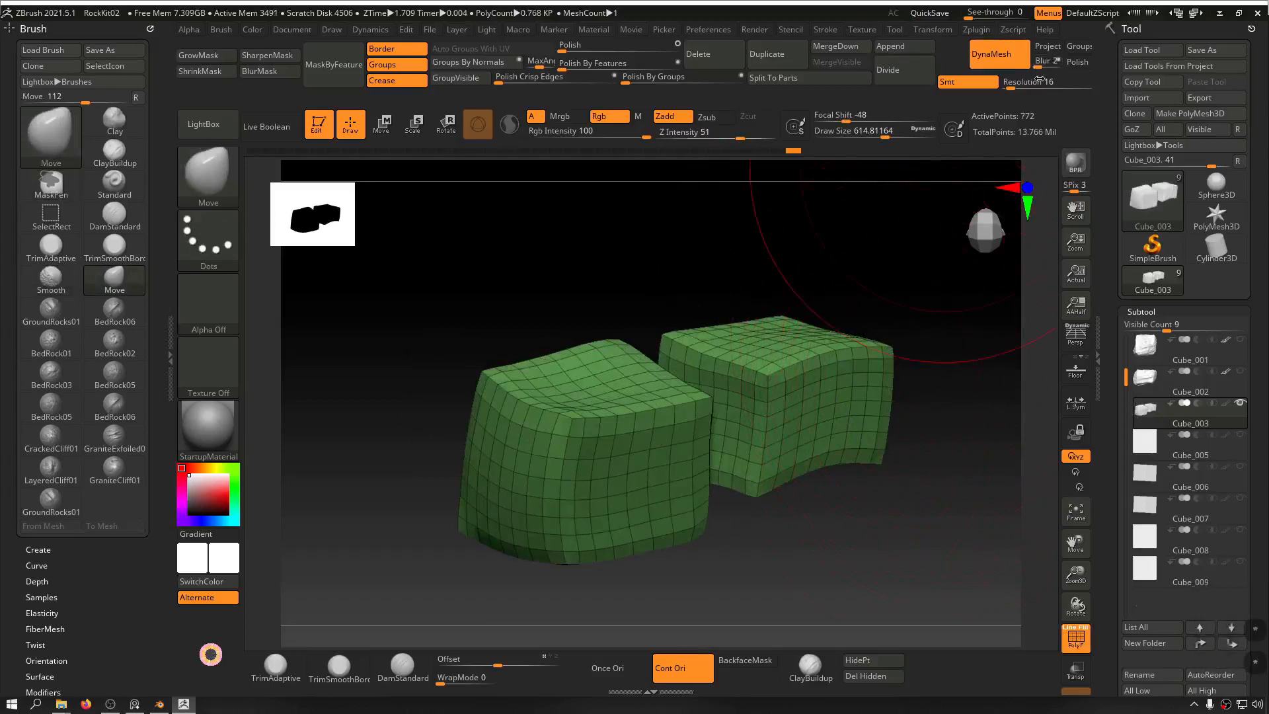
text(32)
key(Return)
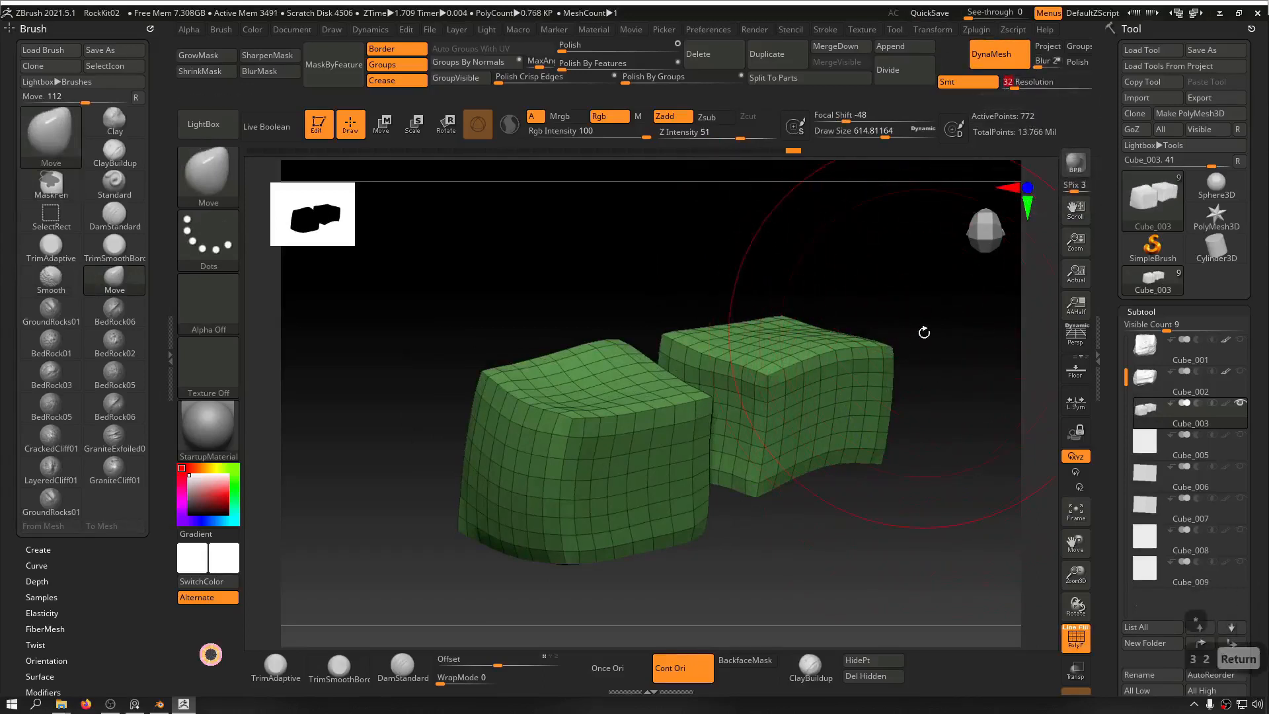
drag(928, 265, 919, 265)
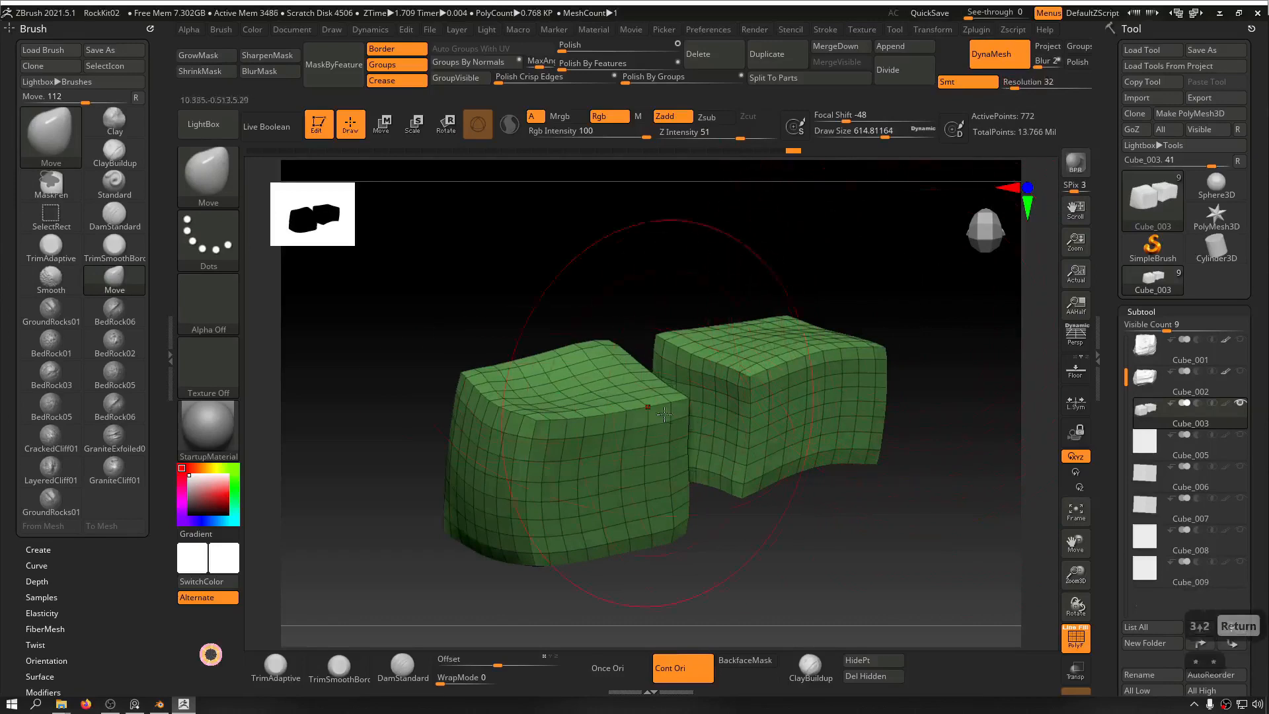
mouse_move(947, 322)
ctrl+mouse_down()
mouse_move(942, 450)
mouse_move(889, 442)
mouse_move(892, 462)
ctrl+mouse_up()
key(shift+f)
key(ctrl+z)
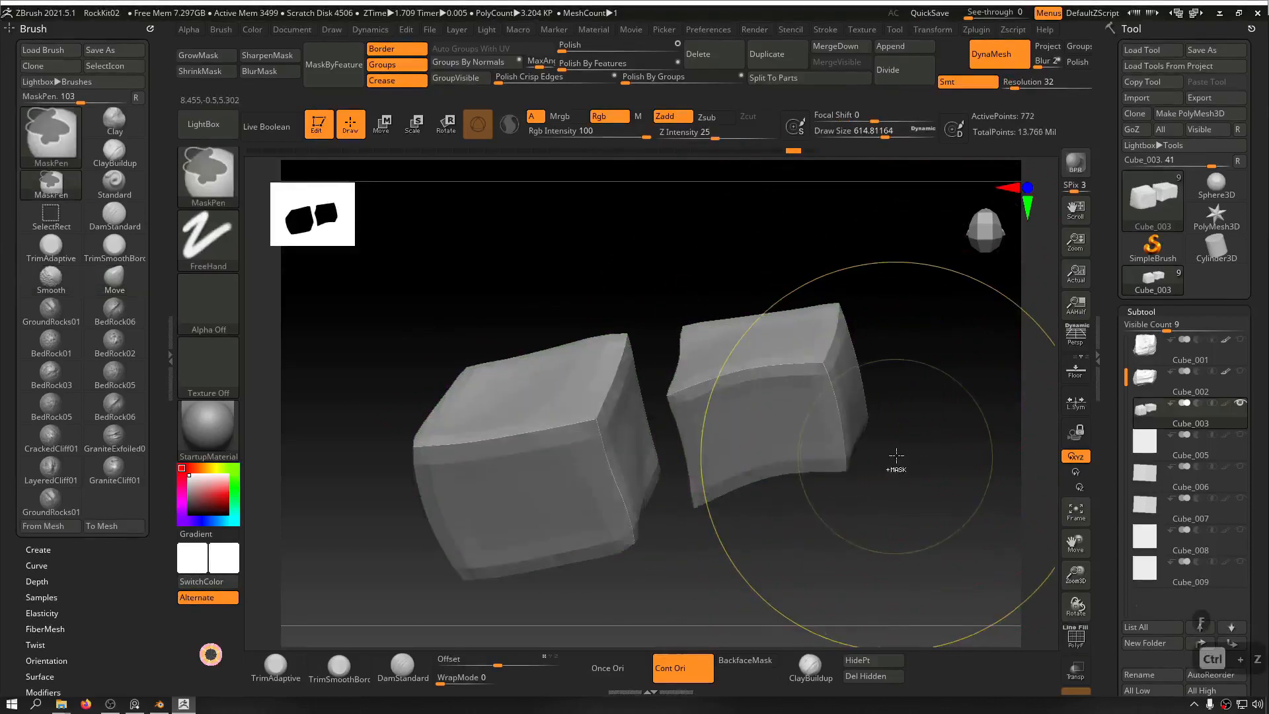
Step: Set the DynaMesh resolution to 16, remesh both blocks and inspect them from several sides
drag(1035, 87, 1021, 87)
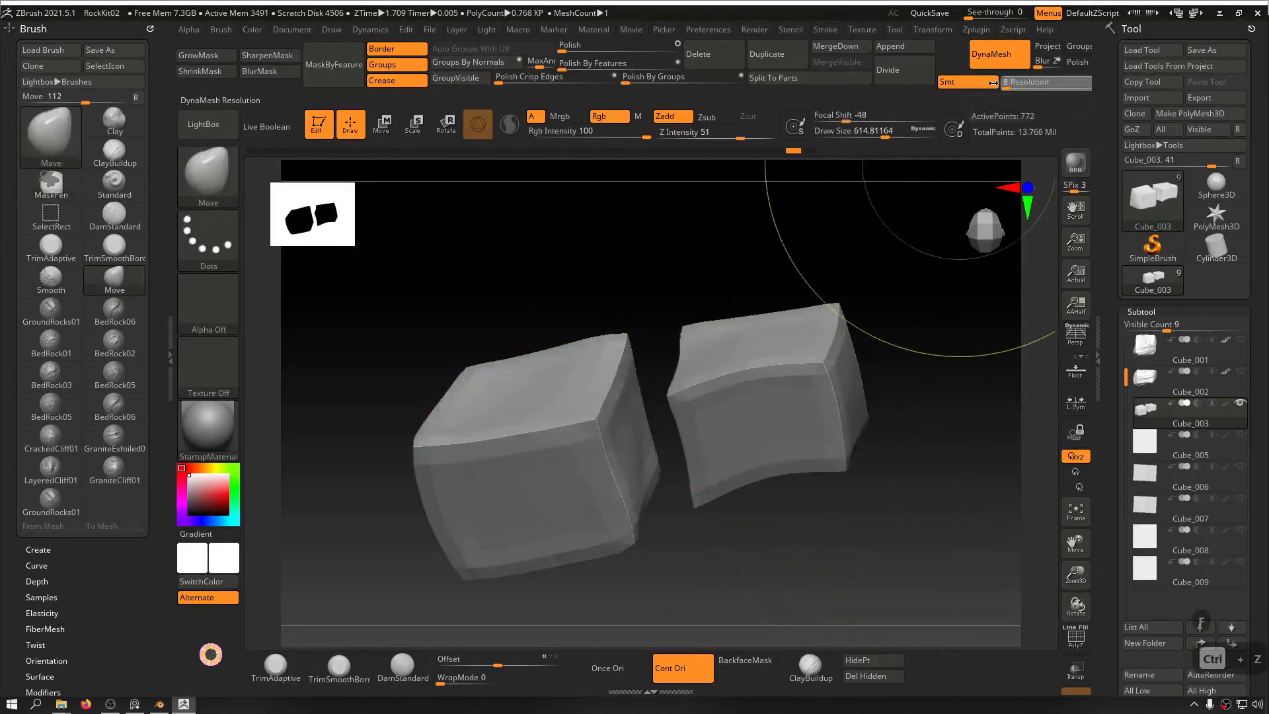
ctrl+drag(949, 376, 959, 429)
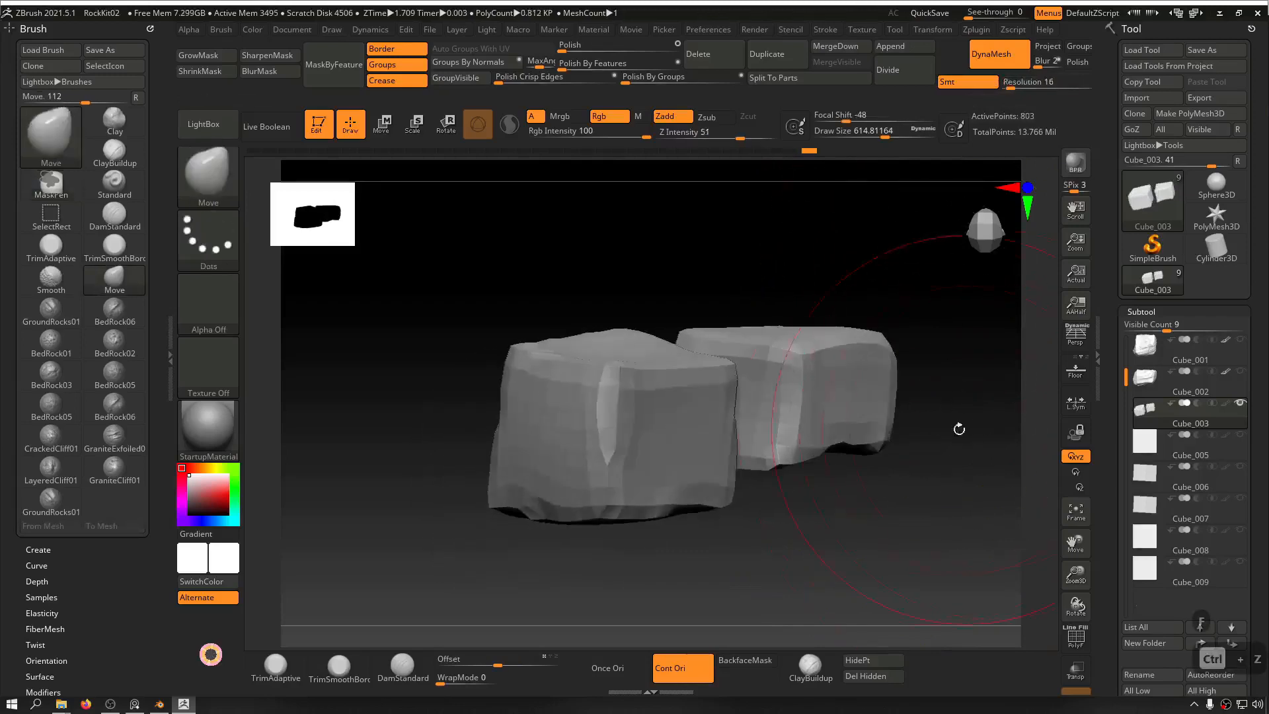
mouse_move(896, 488)
shift+mouse_down()
mouse_move(767, 476)
mouse_move(869, 521)
shift+mouse_up()
mouse_move(696, 504)
mouse_down()
mouse_move(581, 490)
mouse_move(521, 445)
mouse_move(778, 521)
mouse_move(923, 515)
mouse_move(566, 453)
mouse_move(563, 481)
mouse_up()
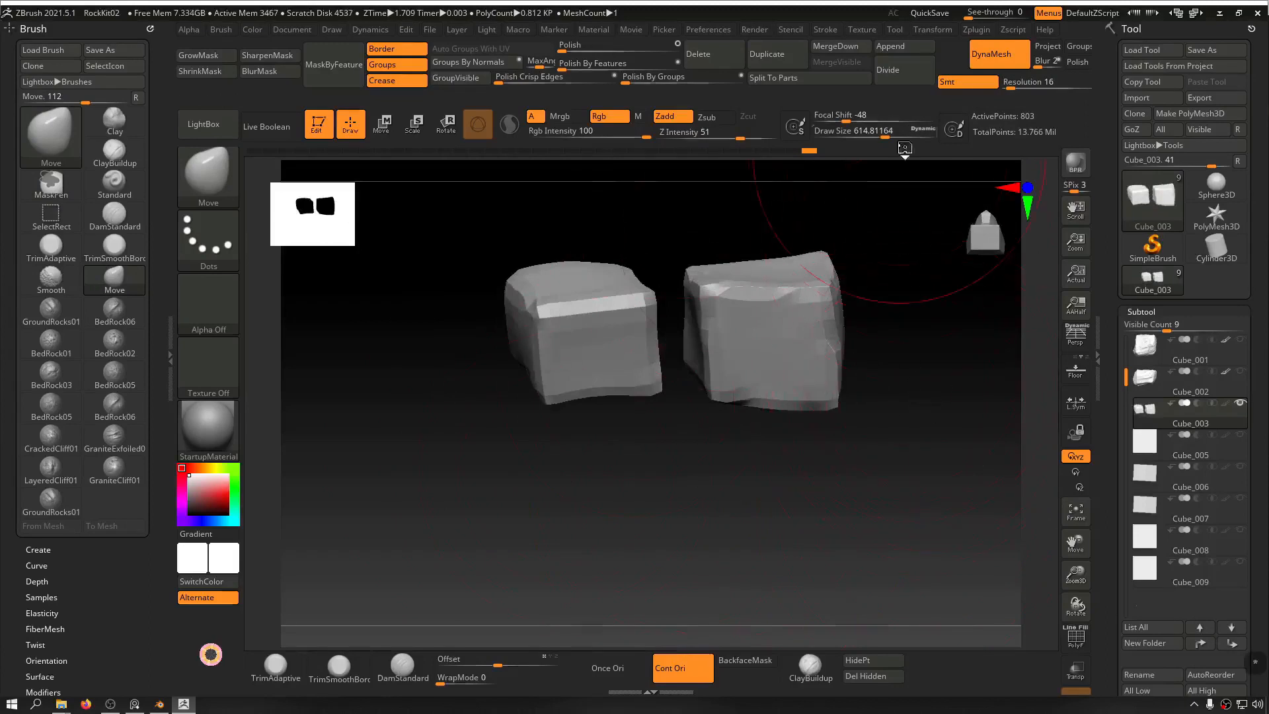
Step: Subdivide the Cube_003 blocks six times so the mesh can hold fine rock detail
click(906, 80)
click(908, 82)
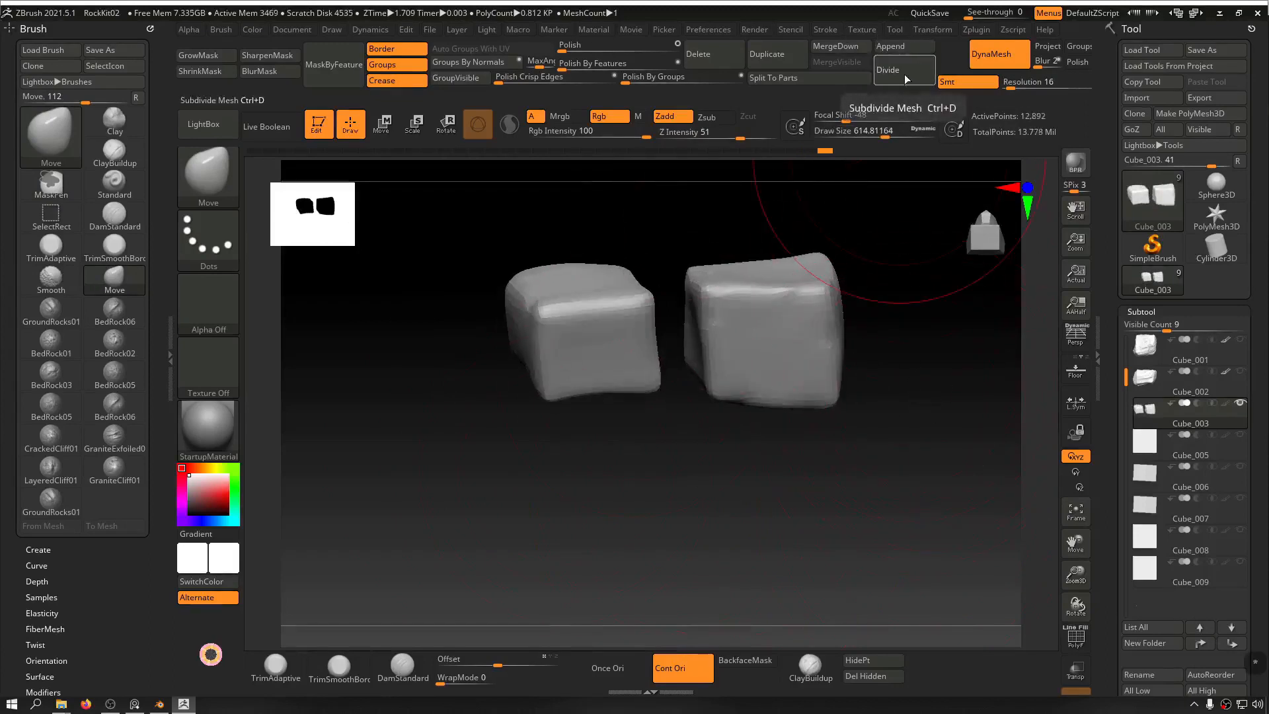
click(910, 83)
click(907, 77)
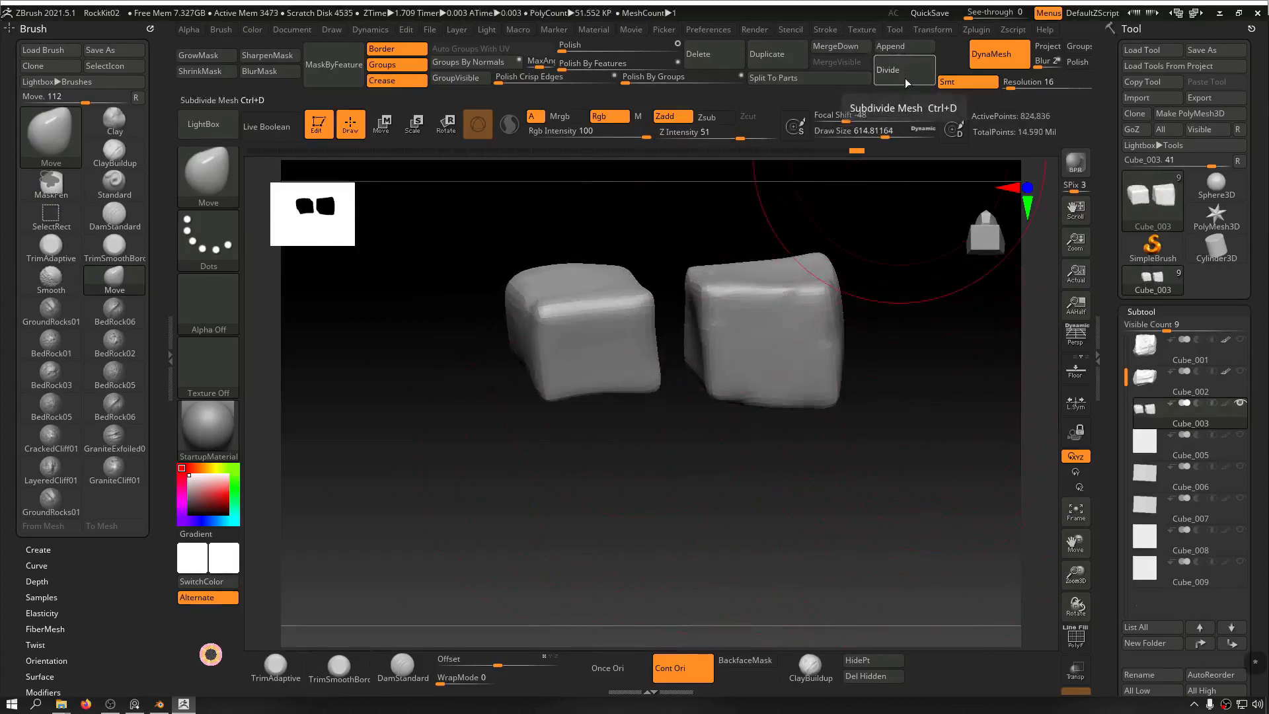
click(905, 81)
drag(922, 311, 900, 396)
mouse_move(958, 251)
mouse_down()
mouse_move(929, 284)
mouse_move(705, 335)
mouse_move(759, 237)
mouse_move(641, 235)
mouse_move(621, 260)
mouse_move(678, 265)
mouse_move(626, 258)
mouse_up()
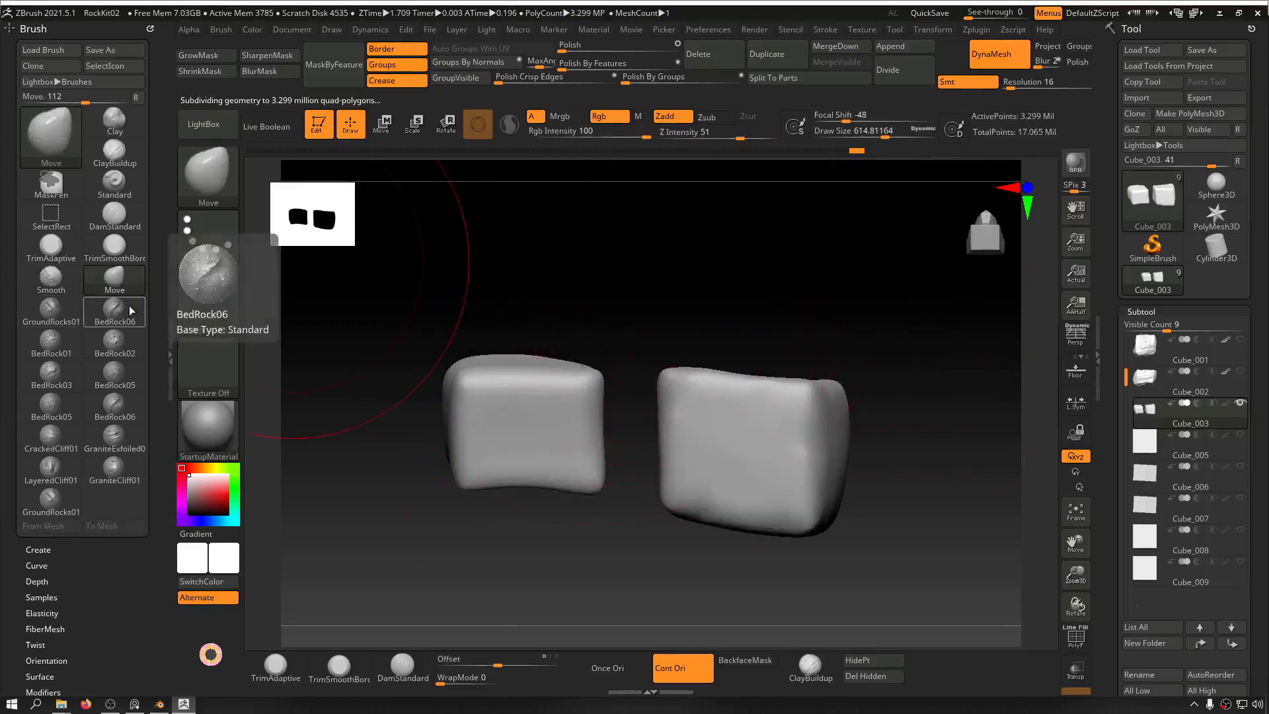
Step: Choose the BedRock06 brush, test its stamp on the first block's front face and undo the test stamps
click(101, 317)
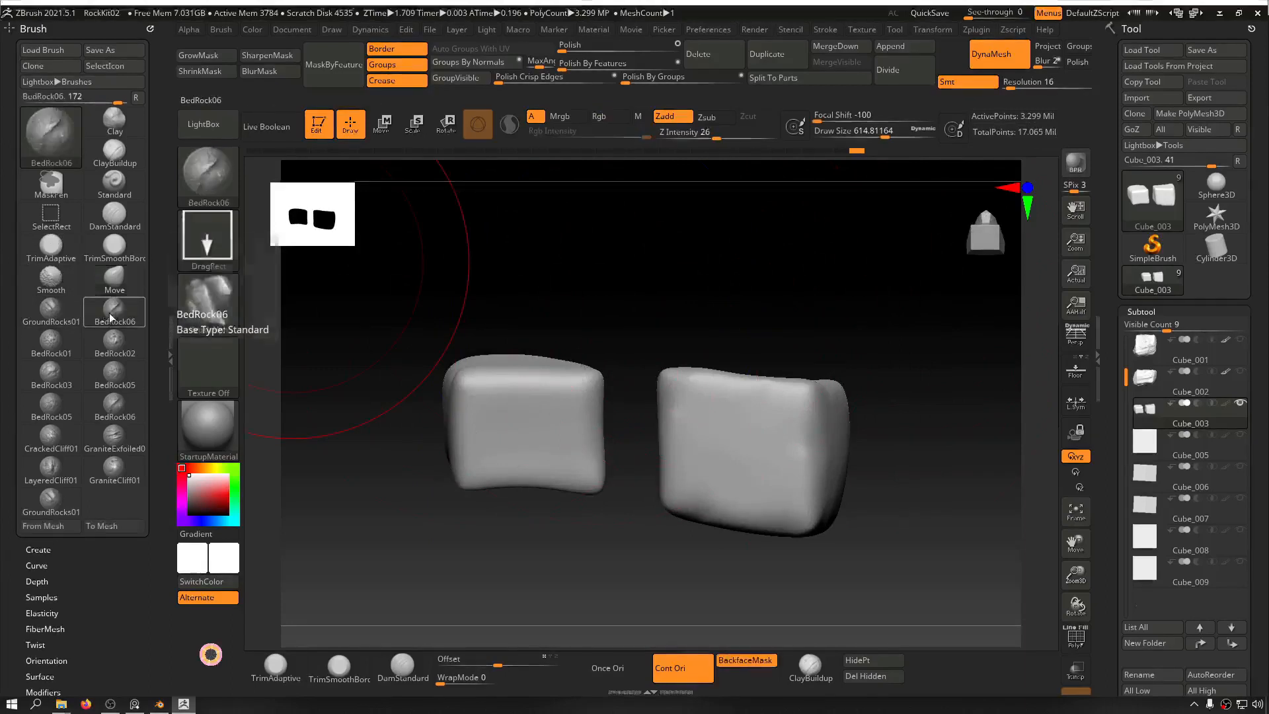
mouse_move(526, 413)
mouse_down()
mouse_move(529, 231)
mouse_move(618, 372)
mouse_up()
drag(739, 210, 702, 213)
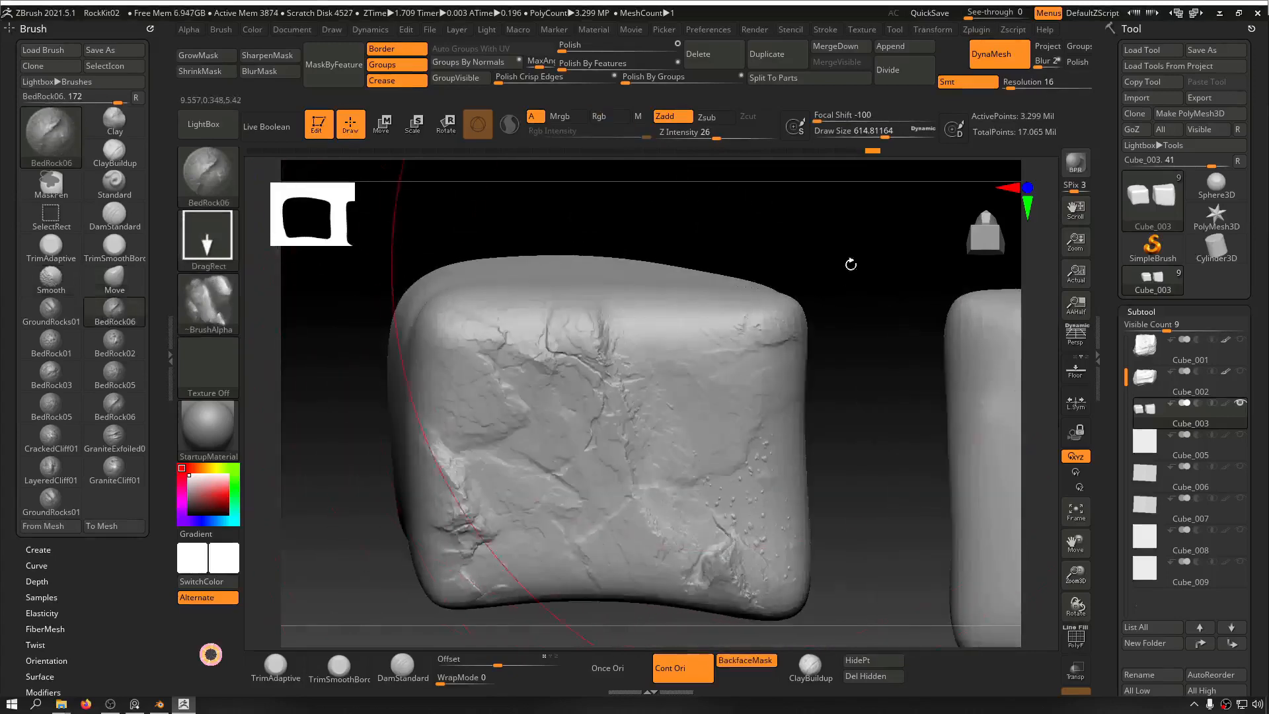
drag(850, 264, 836, 285)
drag(791, 232, 835, 260)
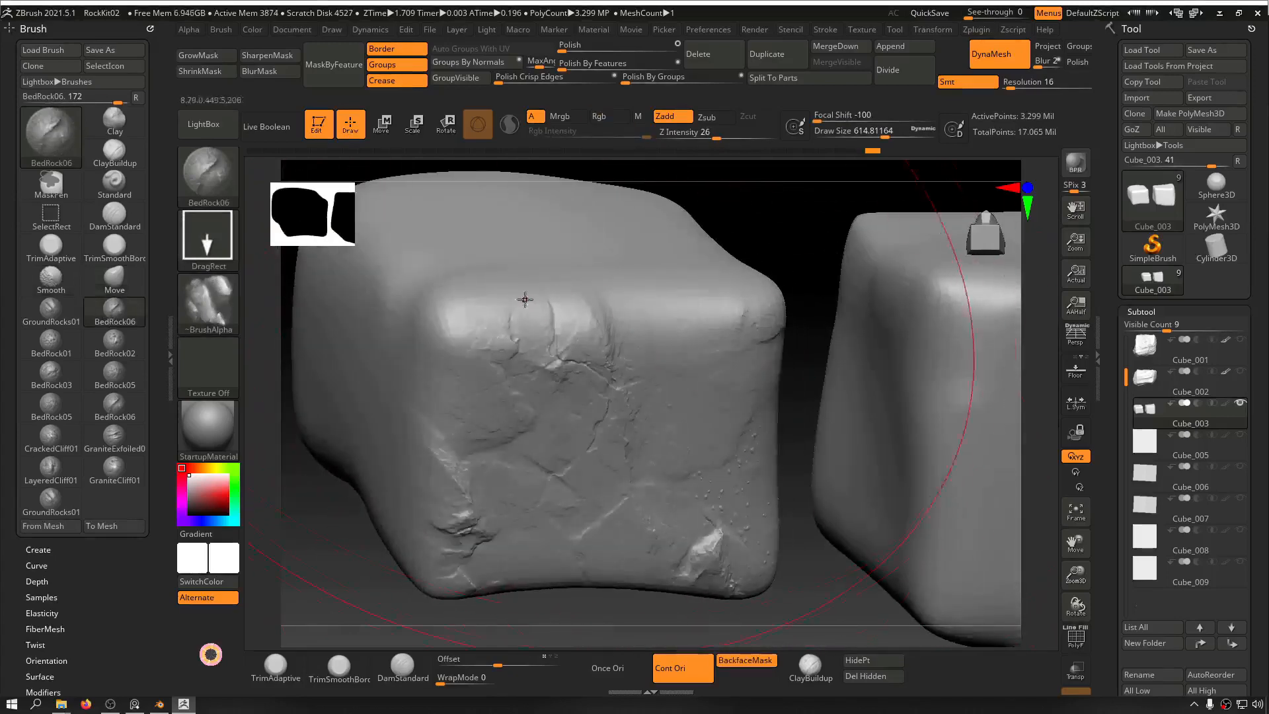
drag(791, 224, 750, 224)
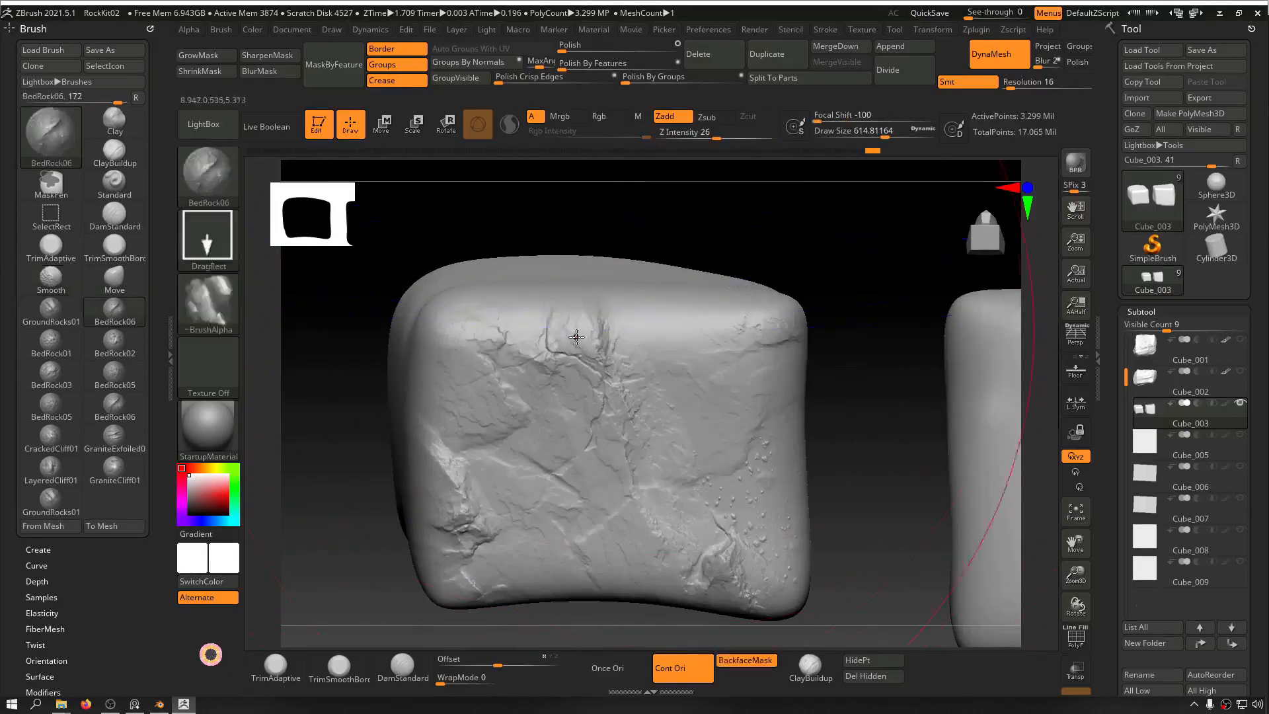
key(ctrl+z)
mouse_move(556, 441)
mouse_down()
mouse_move(645, 320)
mouse_move(921, 464)
mouse_up()
key(ctrl+z)
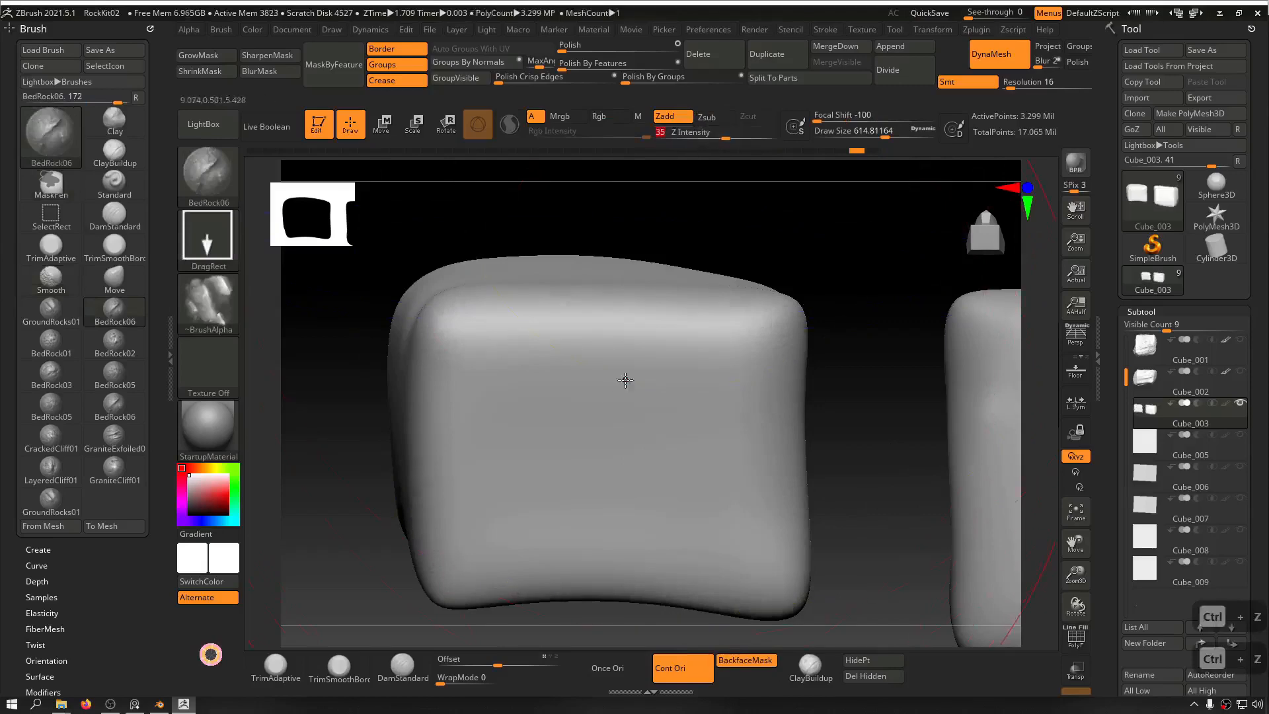
Step: Stamp BedRock06 detail at Z Intensity 35 onto the first block's front, top and side faces
drag(615, 334, 826, 240)
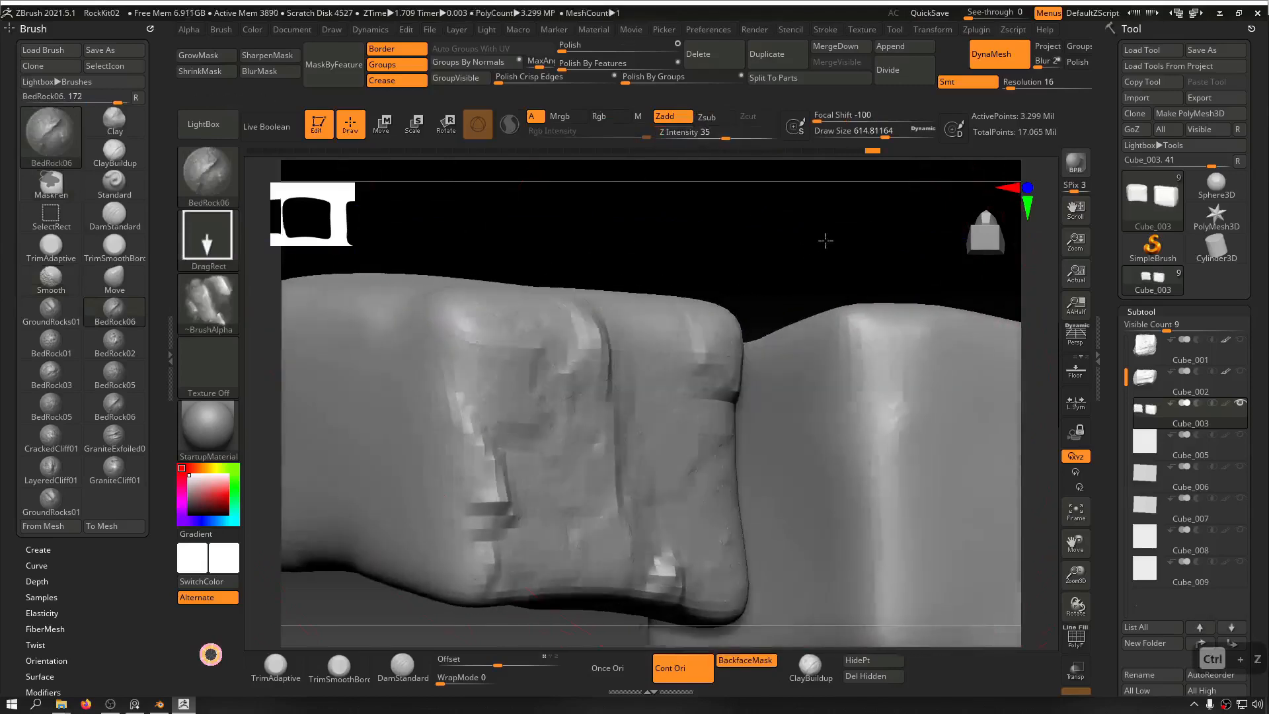
shift+drag(726, 228, 699, 224)
alt+drag(787, 238, 892, 492)
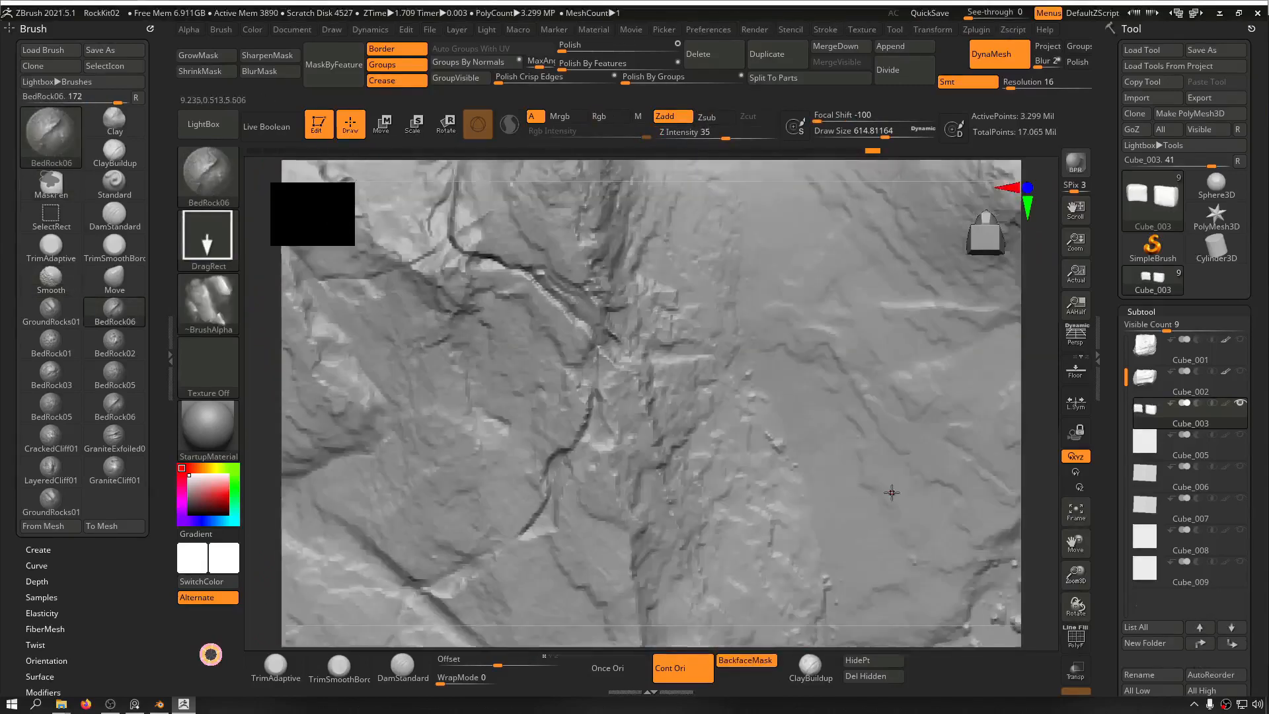
alt+drag(1040, 501, 742, 359)
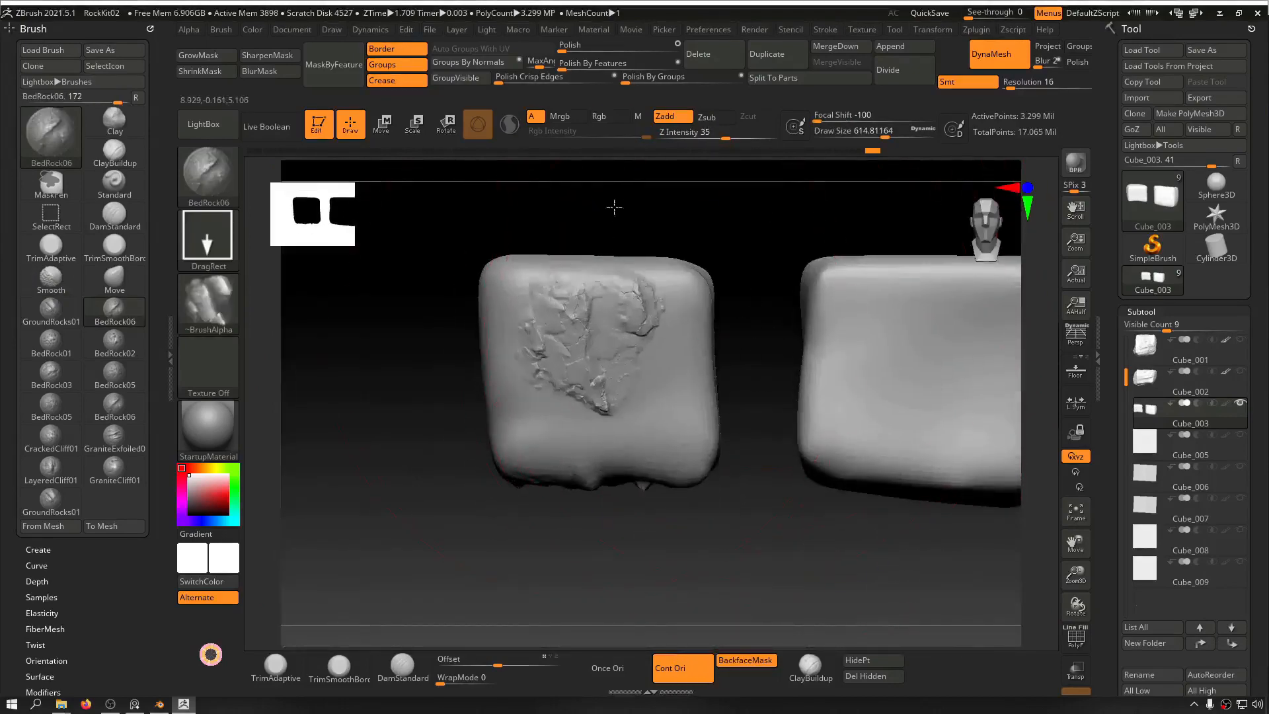
drag(614, 206, 642, 154)
drag(663, 213, 694, 294)
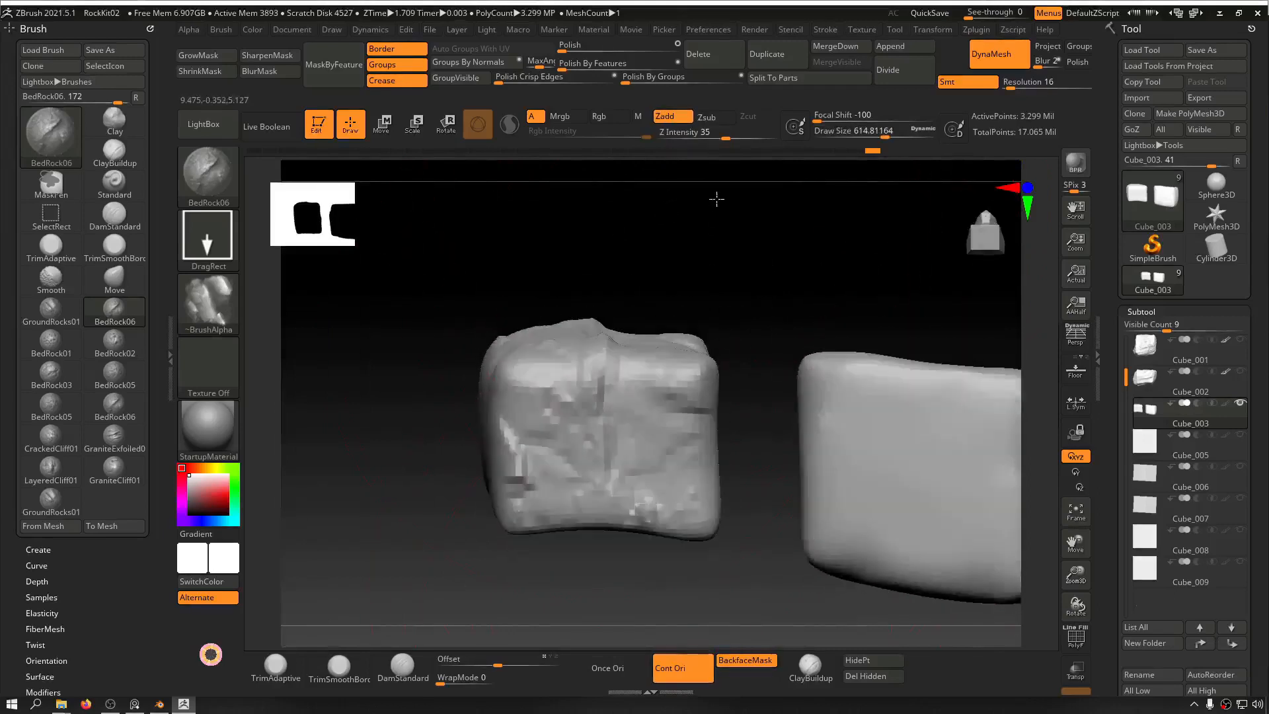
drag(716, 201, 625, 412)
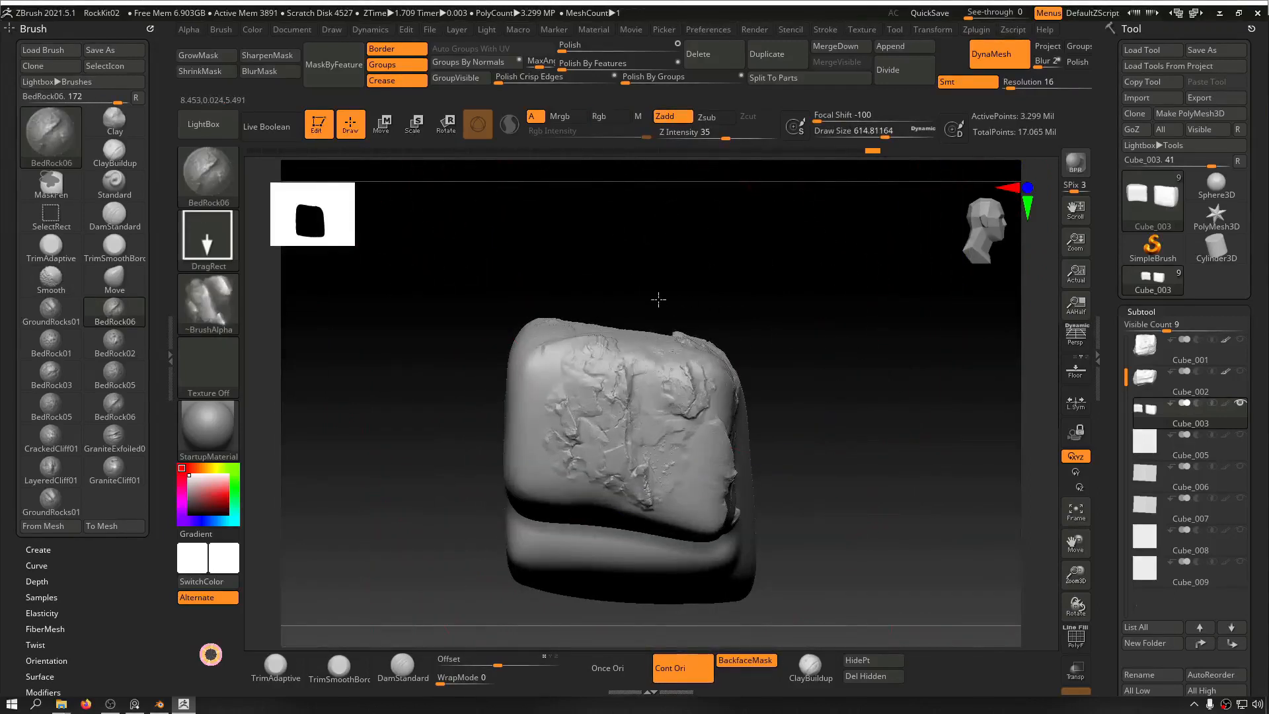
drag(761, 477, 638, 469)
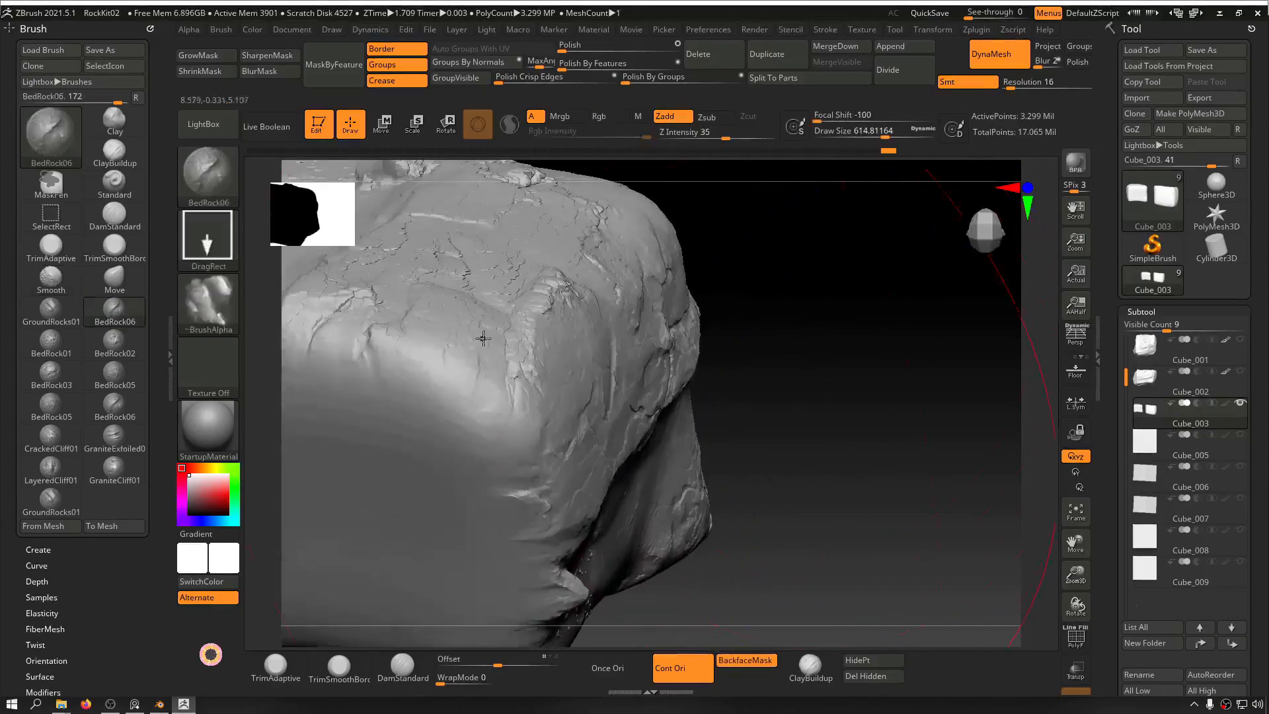
Step: Stamp large BedRock06 cracks and ridges across the first block's back face
drag(786, 299, 793, 339)
drag(880, 348, 859, 295)
drag(657, 367, 679, 481)
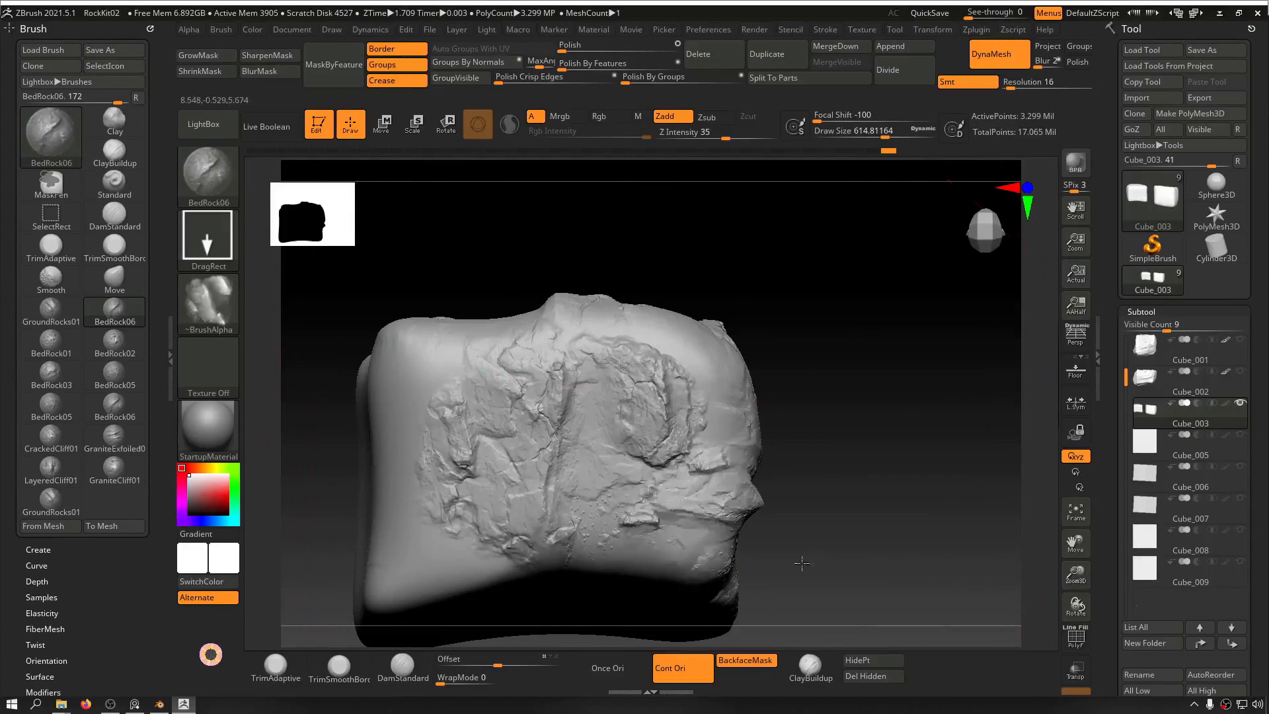
drag(818, 421, 758, 370)
drag(924, 437, 1029, 289)
Step: Reduce the Draw Size to about 286 and fill the smooth areas of the first block's back with smaller BedRock06 stamps
drag(663, 440, 612, 438)
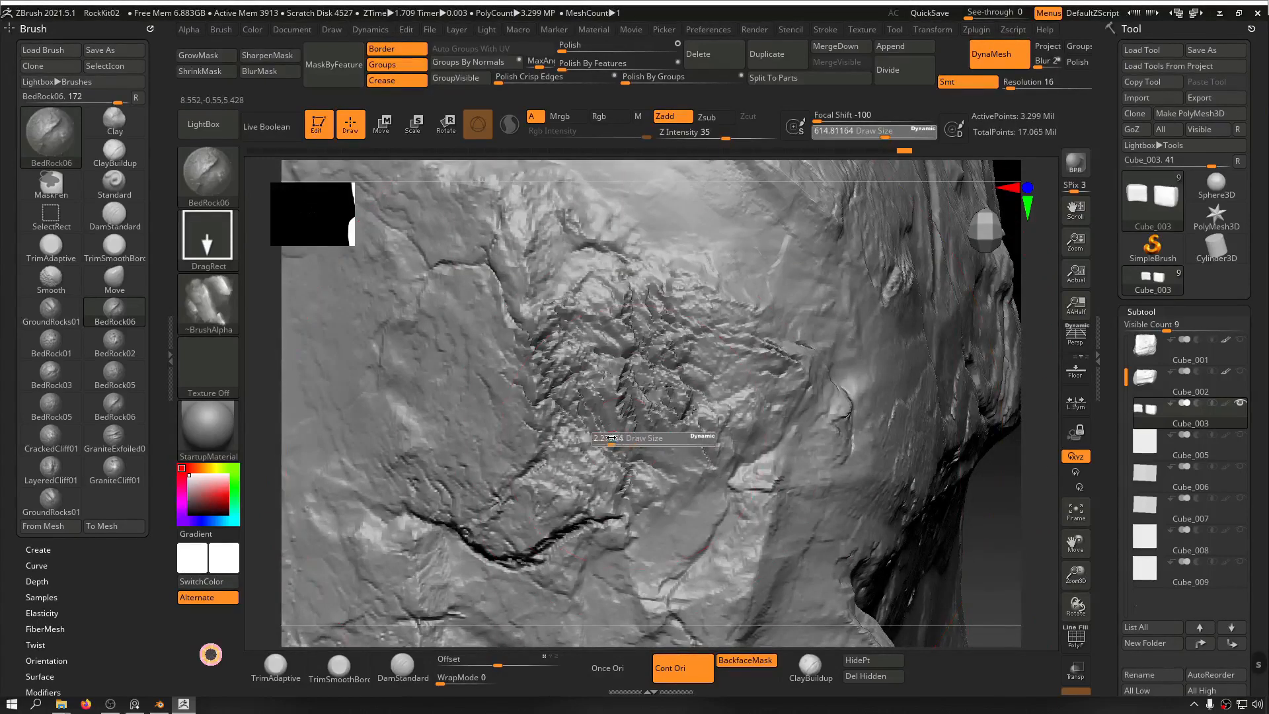
mouse_move(1018, 546)
mouse_down()
mouse_move(961, 516)
mouse_move(943, 393)
mouse_move(866, 294)
mouse_move(864, 406)
mouse_move(906, 498)
mouse_move(832, 407)
mouse_move(701, 476)
mouse_up()
key(s)
drag(591, 551, 592, 550)
alt+drag(583, 552, 592, 578)
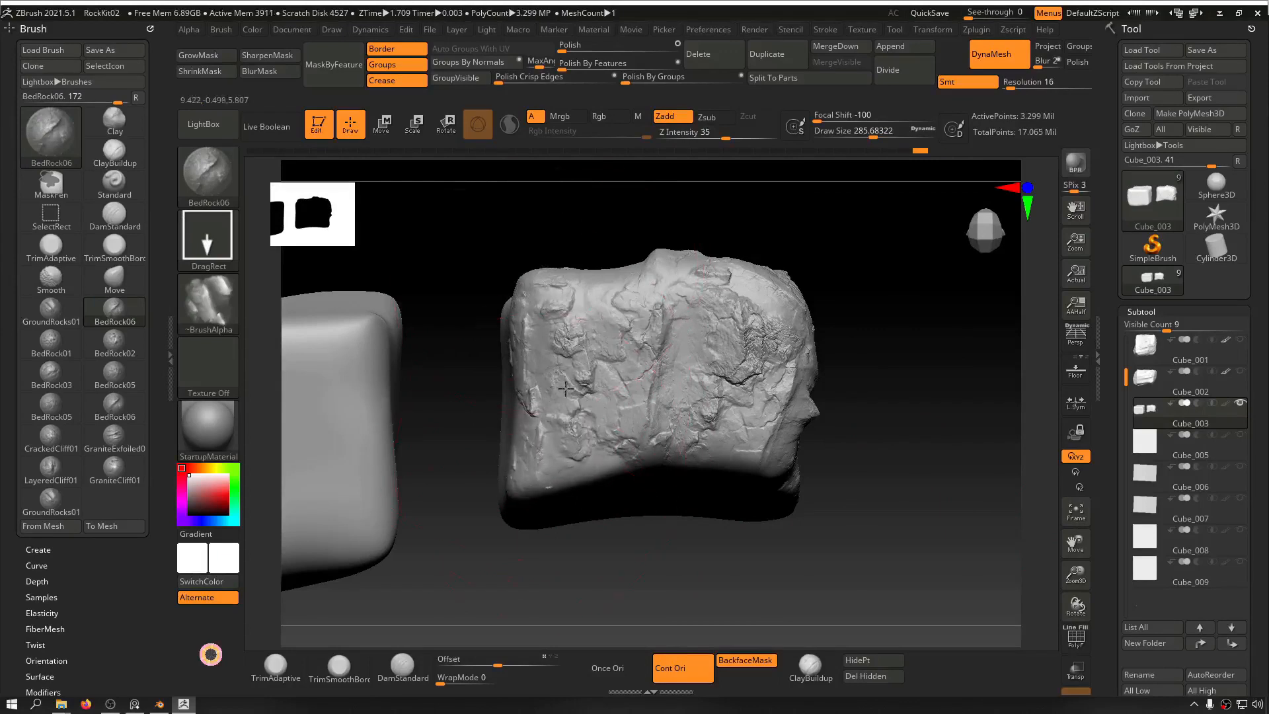
Step: Layer more BedRock06 stamps over the first block's front and top faces, undoing an unwanted stamp on the front
drag(885, 516, 761, 171)
mouse_move(596, 331)
mouse_down()
mouse_move(675, 328)
mouse_move(678, 270)
mouse_move(741, 338)
mouse_move(798, 336)
mouse_move(830, 371)
mouse_move(806, 487)
mouse_move(770, 394)
mouse_move(714, 388)
mouse_move(575, 533)
mouse_move(603, 521)
mouse_up()
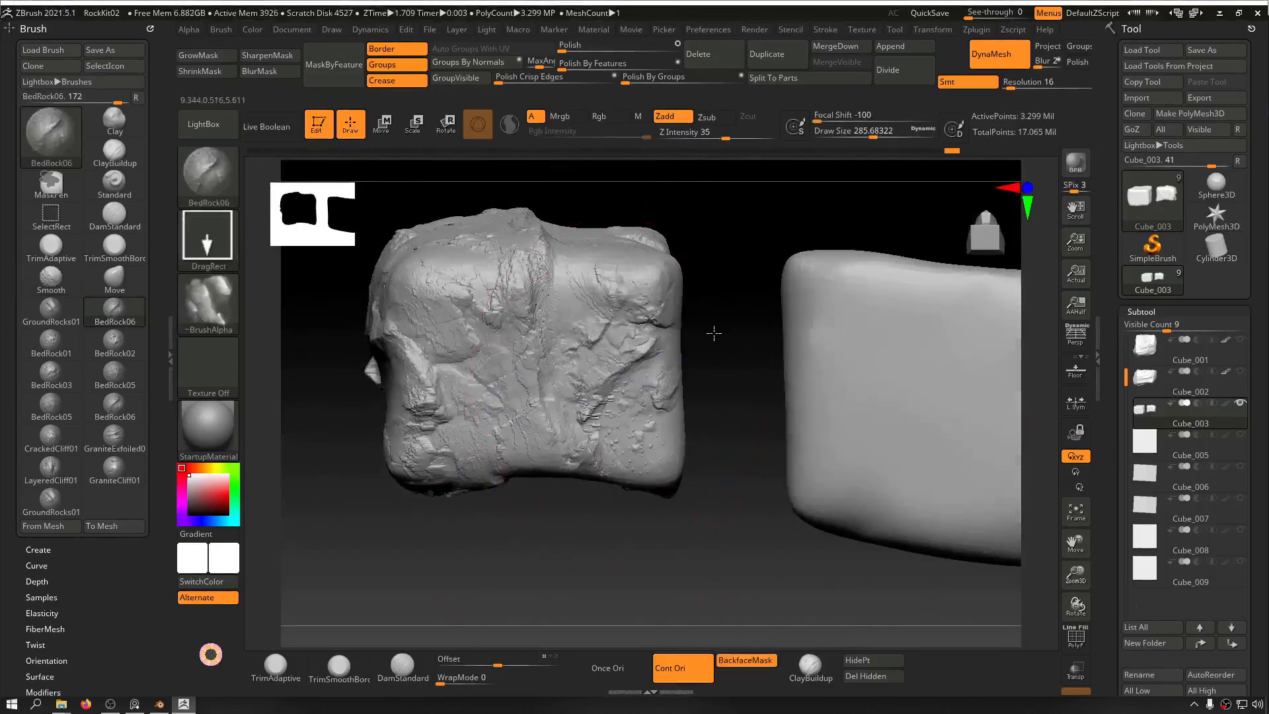
key(ctrl+z)
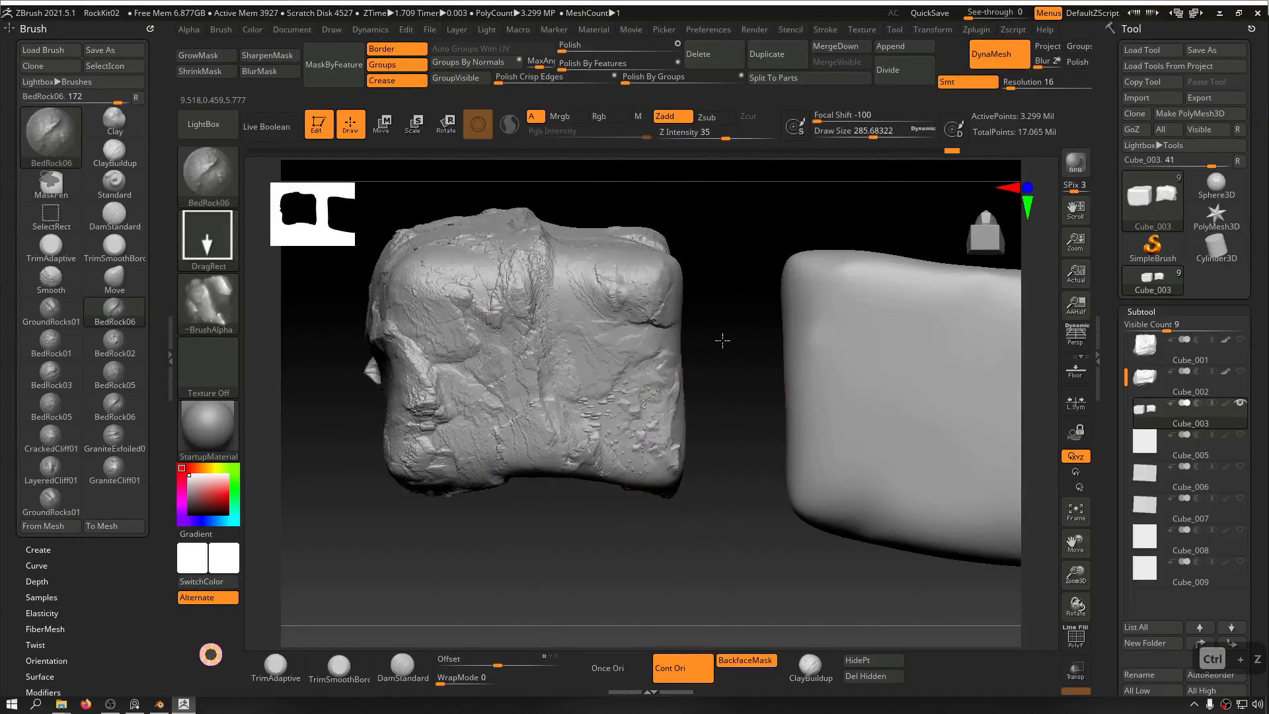
mouse_move(742, 284)
mouse_down()
mouse_move(717, 283)
mouse_move(682, 218)
mouse_move(671, 235)
mouse_move(676, 402)
mouse_up()
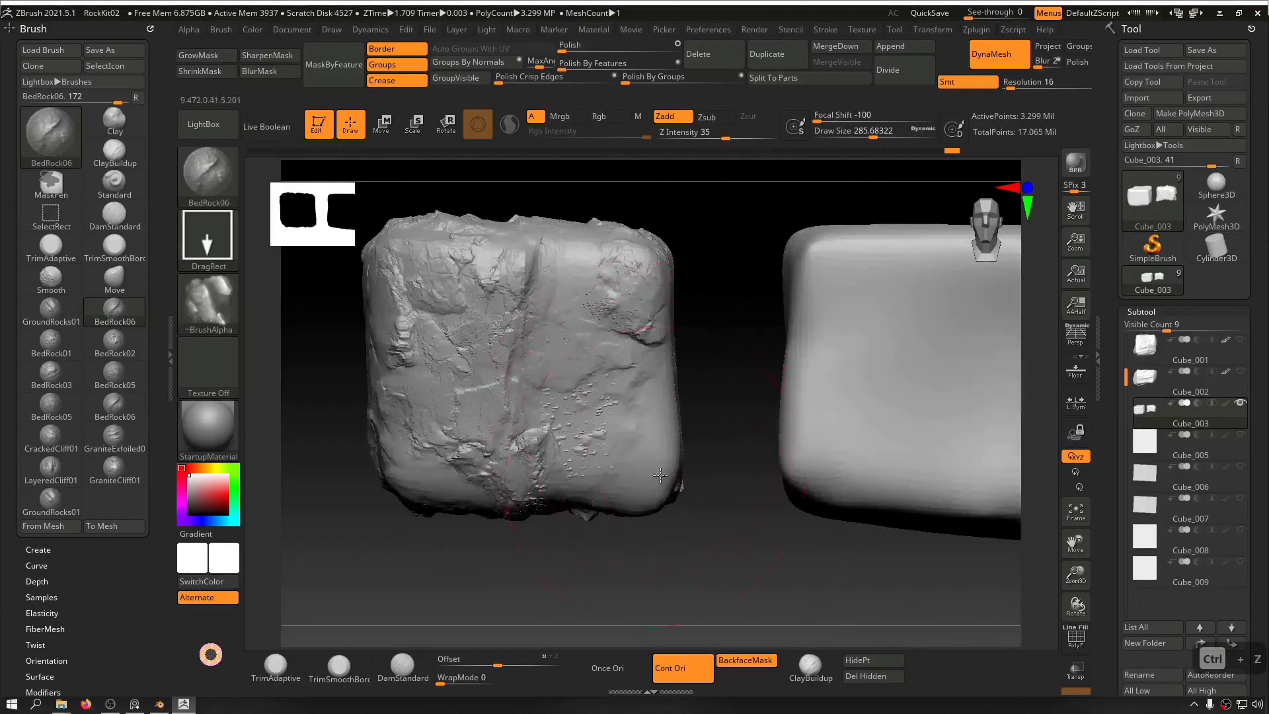
drag(705, 374, 635, 300)
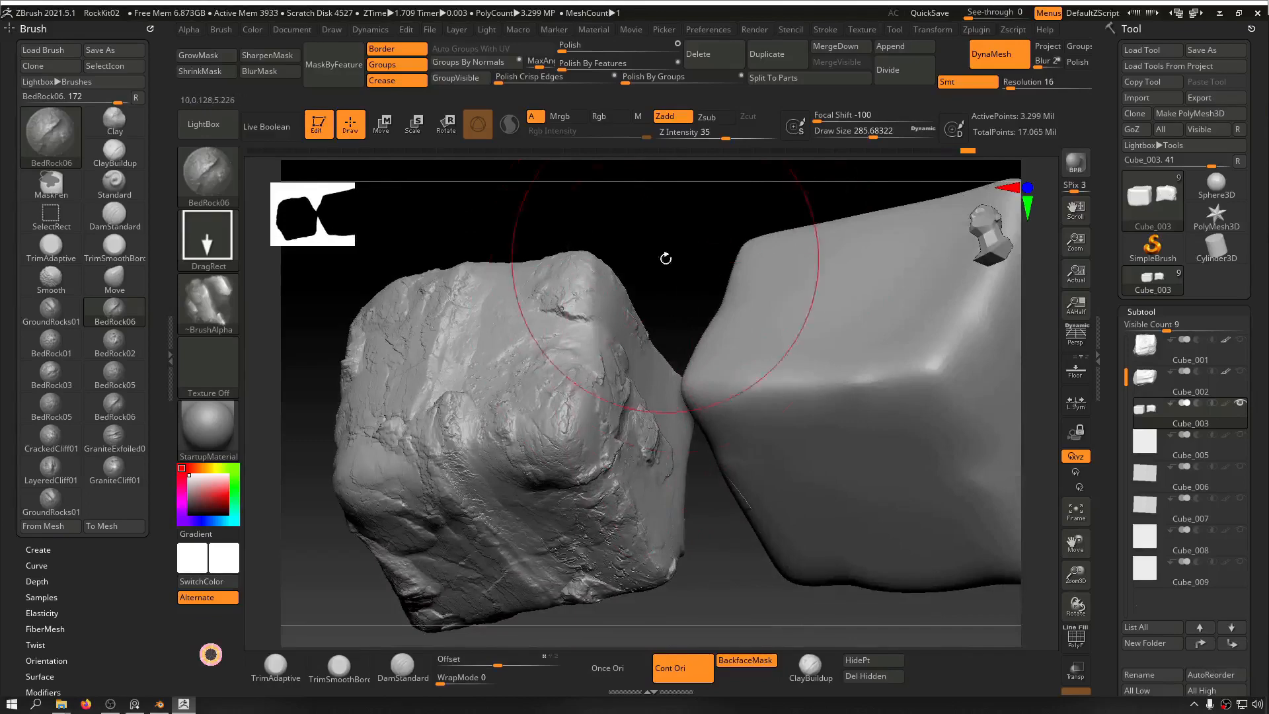
Step: Add BedRock06 stamps to the first block's remaining sides and corners, and undo the last stroke
drag(665, 258, 613, 330)
drag(657, 215, 640, 395)
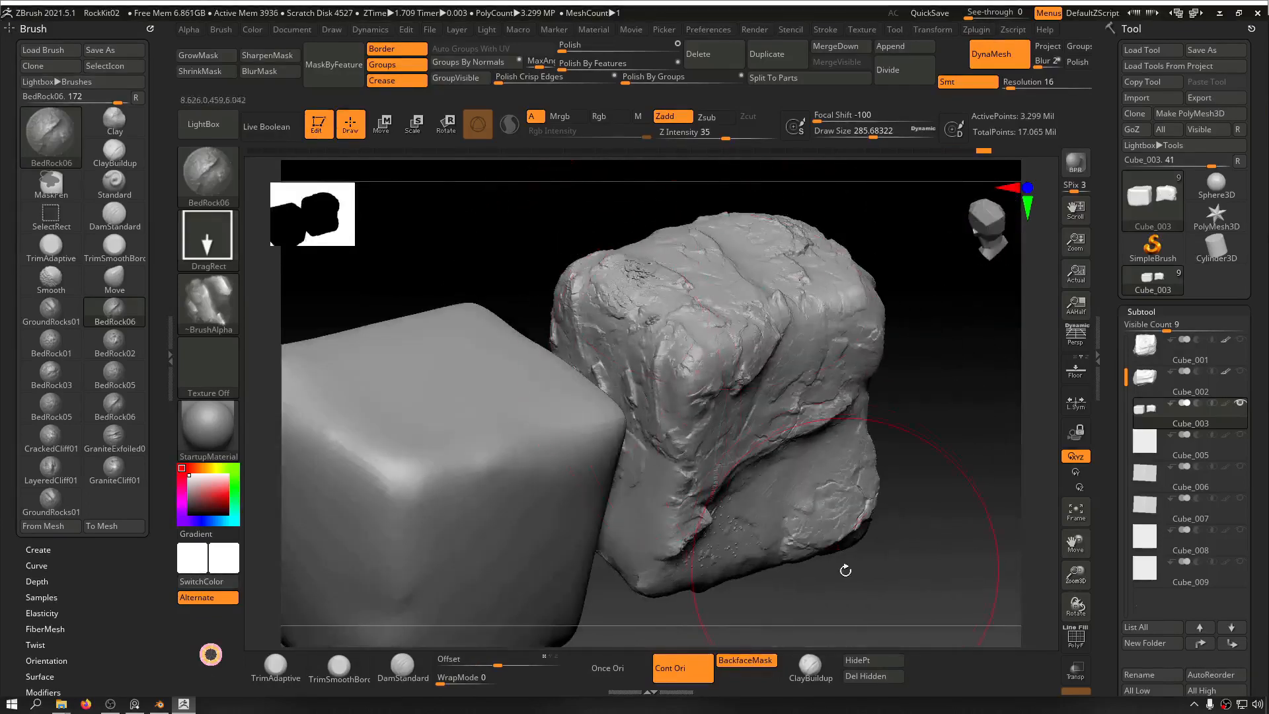
drag(845, 570, 785, 448)
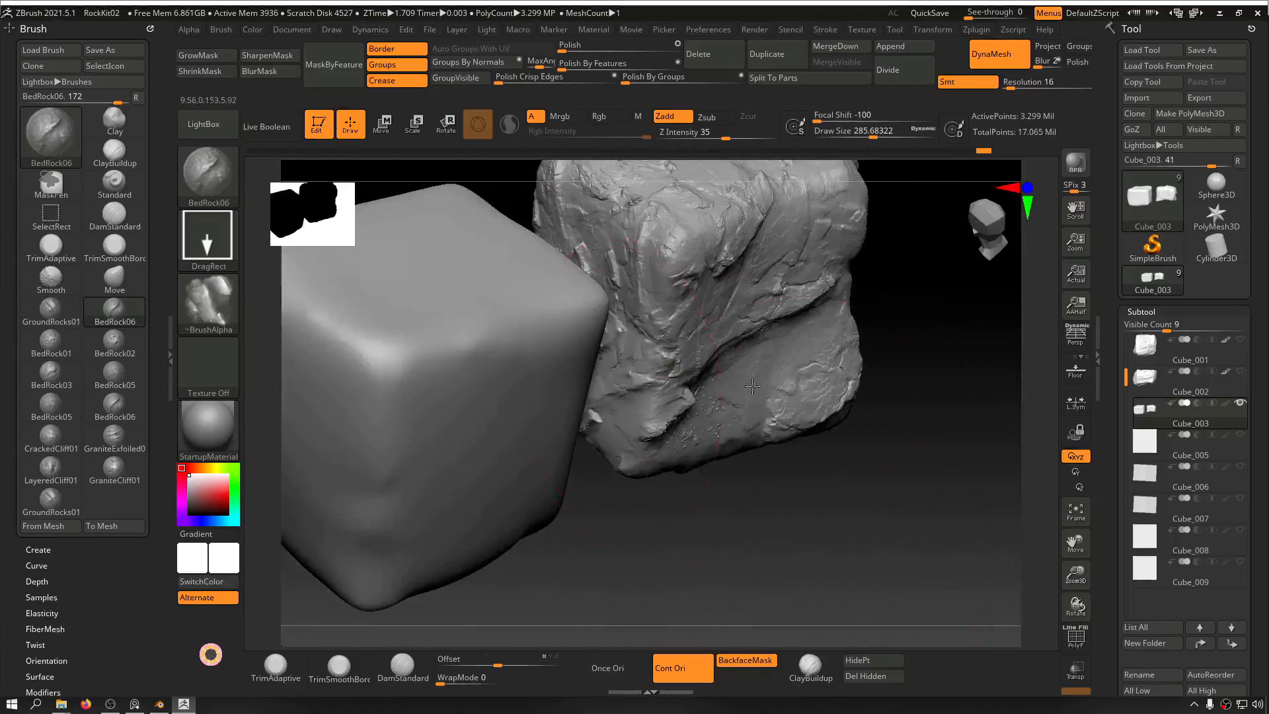
mouse_move(752, 386)
mouse_down()
mouse_move(844, 476)
mouse_move(769, 429)
mouse_up()
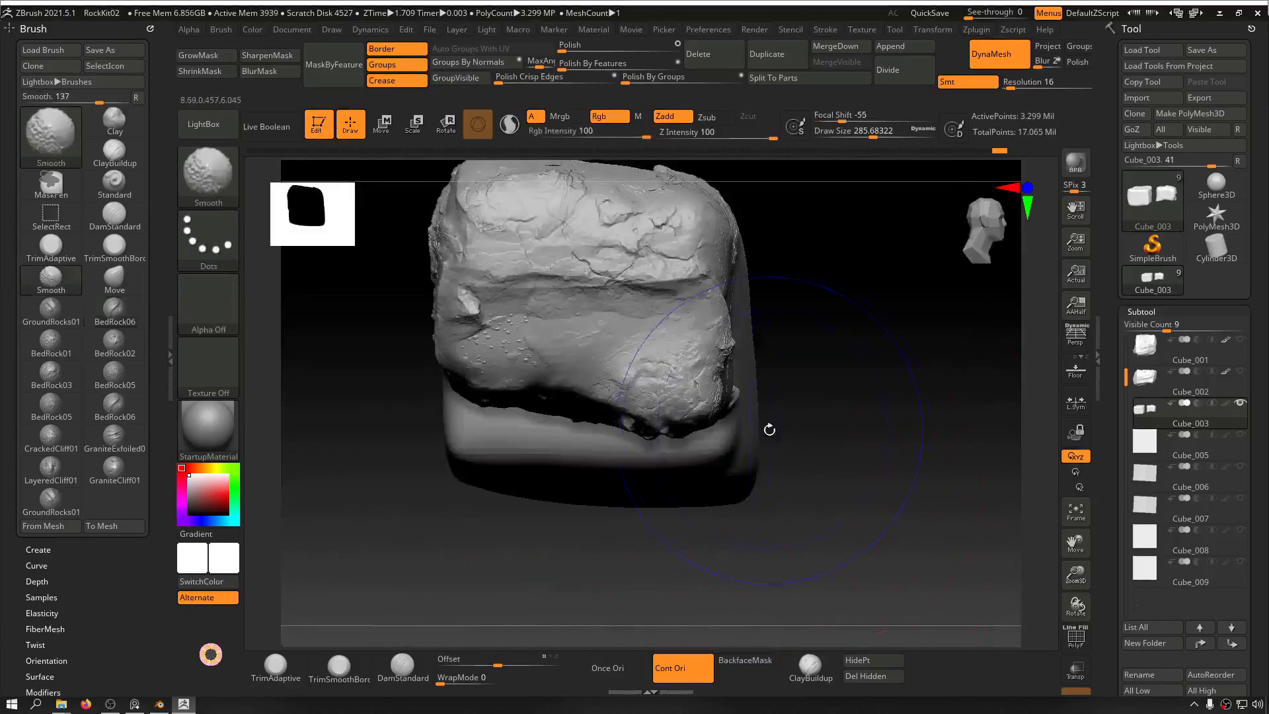
key(ctrl+z)
mouse_move(624, 574)
mouse_down()
mouse_move(546, 551)
mouse_move(687, 557)
mouse_move(600, 553)
mouse_up()
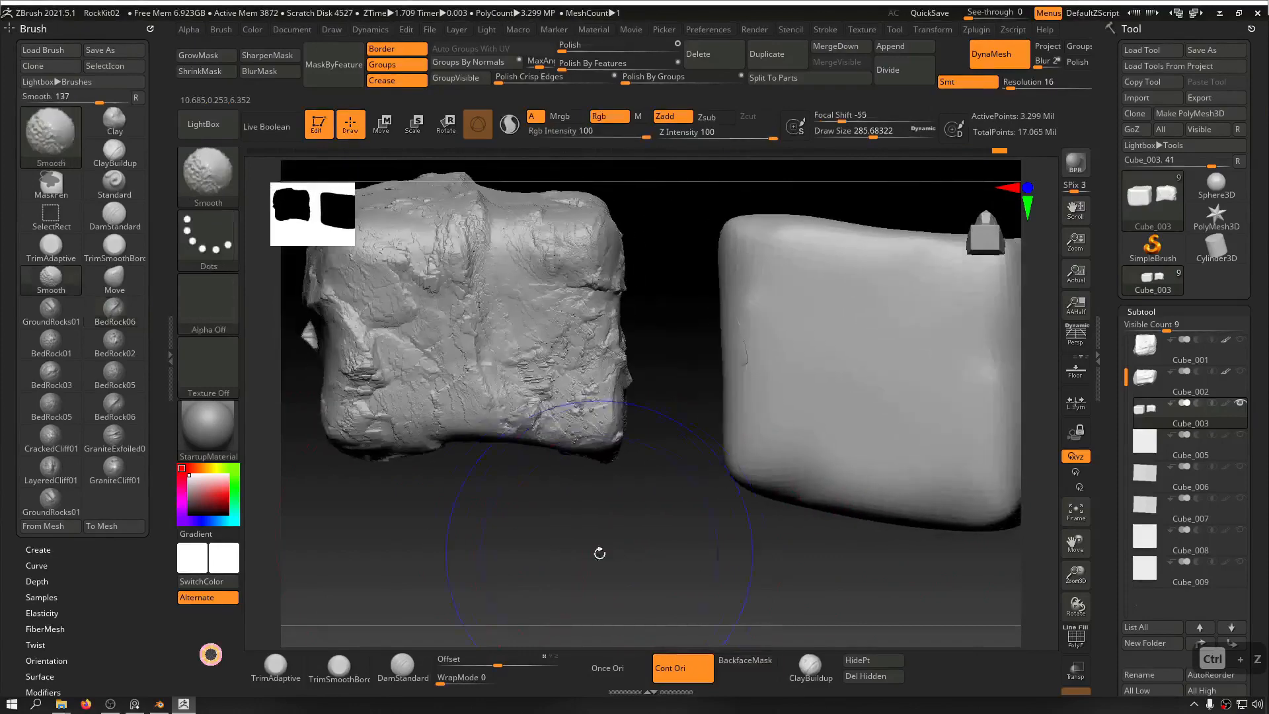
Step: Step the blocks down to the lowest subdivision level to examine the base shape, and return to the highest level
key(shift+d)
key(shift+d)
key(shift+d)
key(shift+d)
key(shift+d)
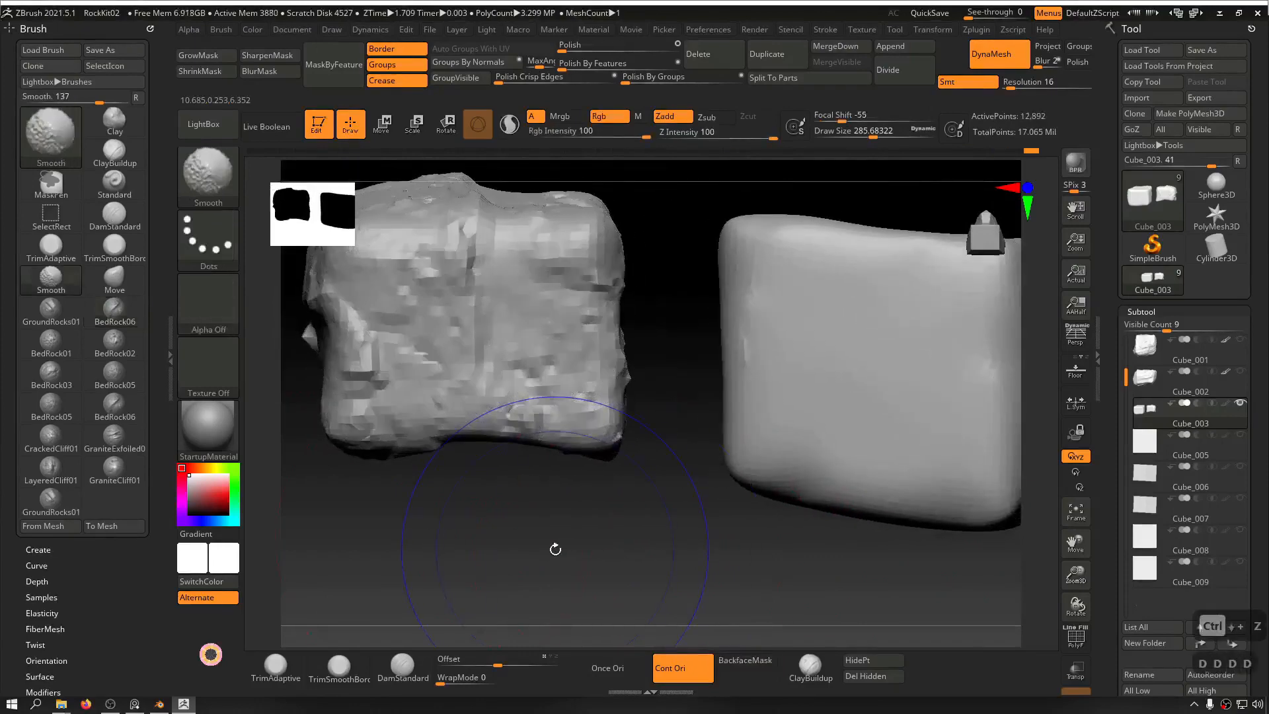
key(shift+d)
mouse_move(493, 541)
mouse_down()
mouse_move(609, 552)
mouse_move(554, 562)
mouse_move(482, 499)
mouse_move(490, 416)
mouse_move(399, 422)
mouse_move(476, 492)
mouse_move(490, 527)
mouse_up()
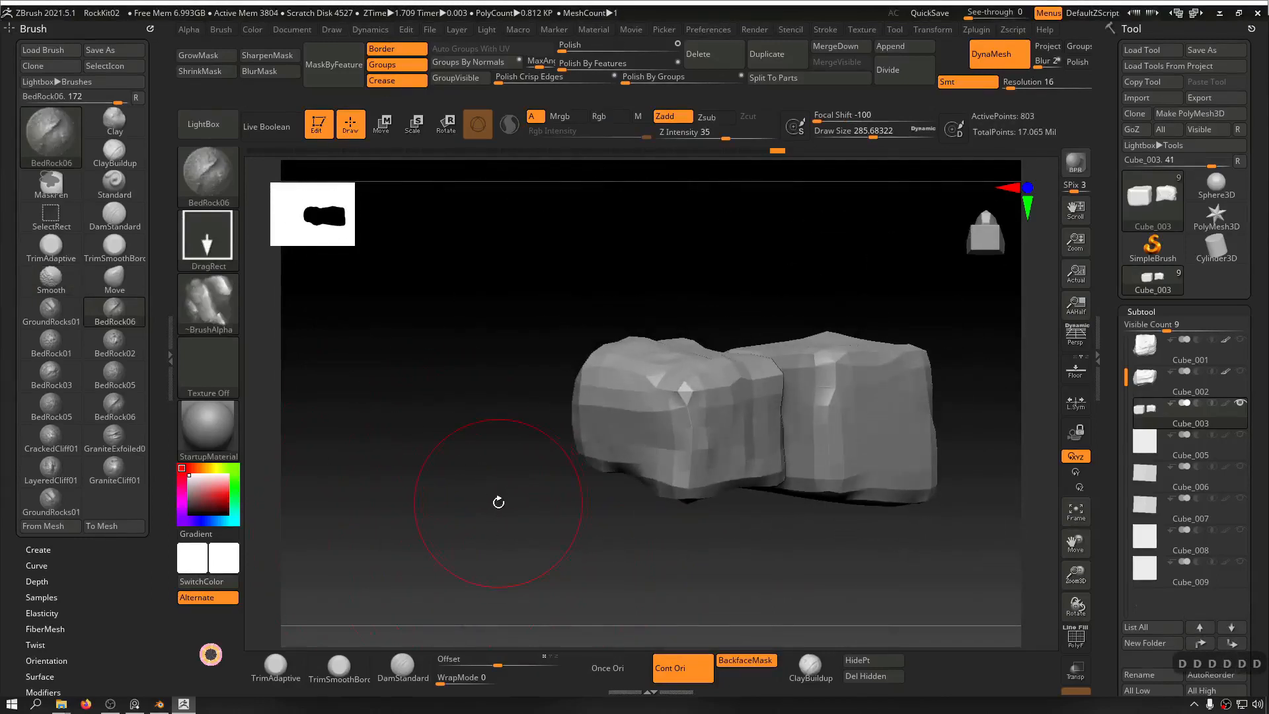
key(d)
key(d)
key(d)
key(d)
key(d)
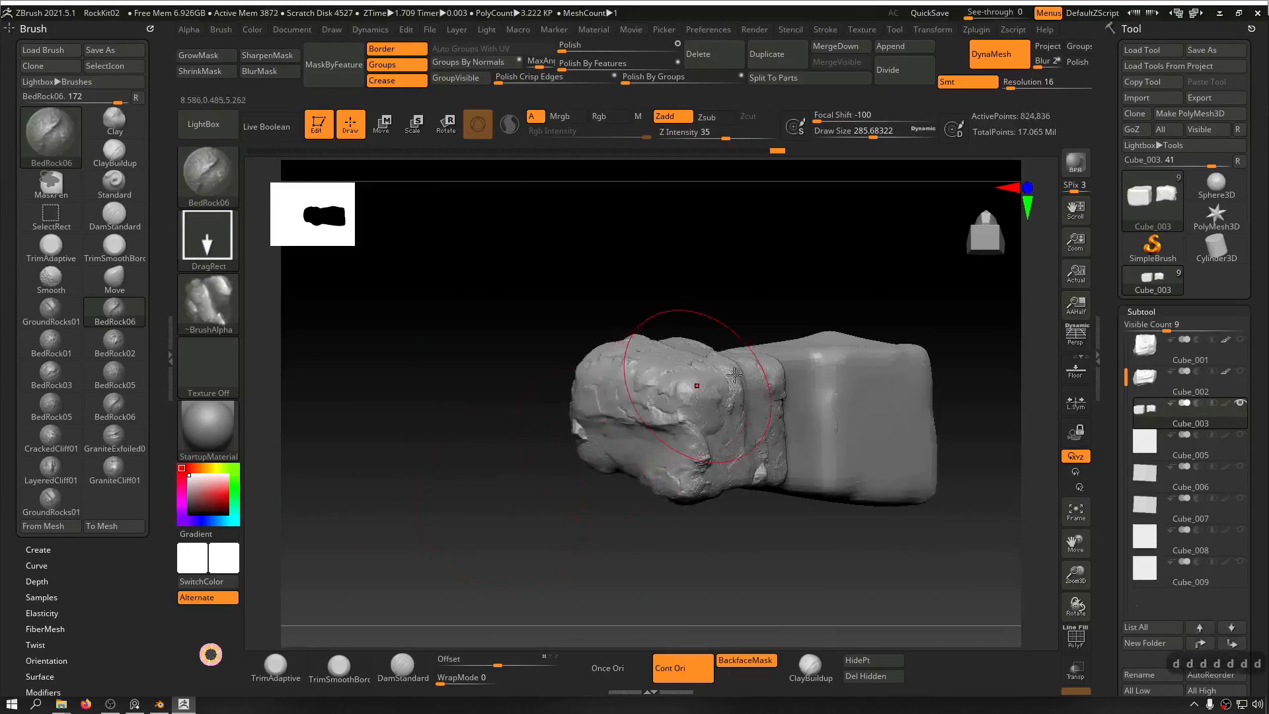
Step: Choose the BedRock03 brush and stamp carved rock detail onto the second block's front and neighbouring faces
drag(793, 304, 598, 278)
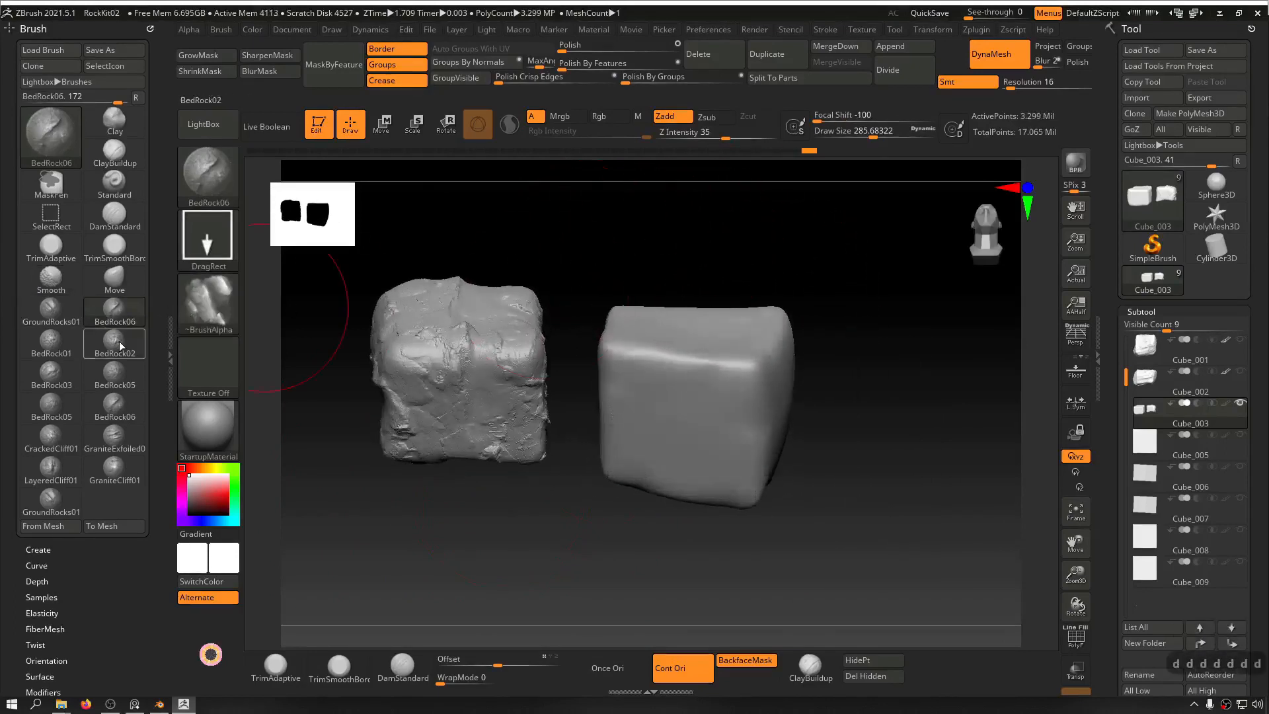
mouse_move(119, 342)
click(51, 376)
drag(934, 403, 925, 371)
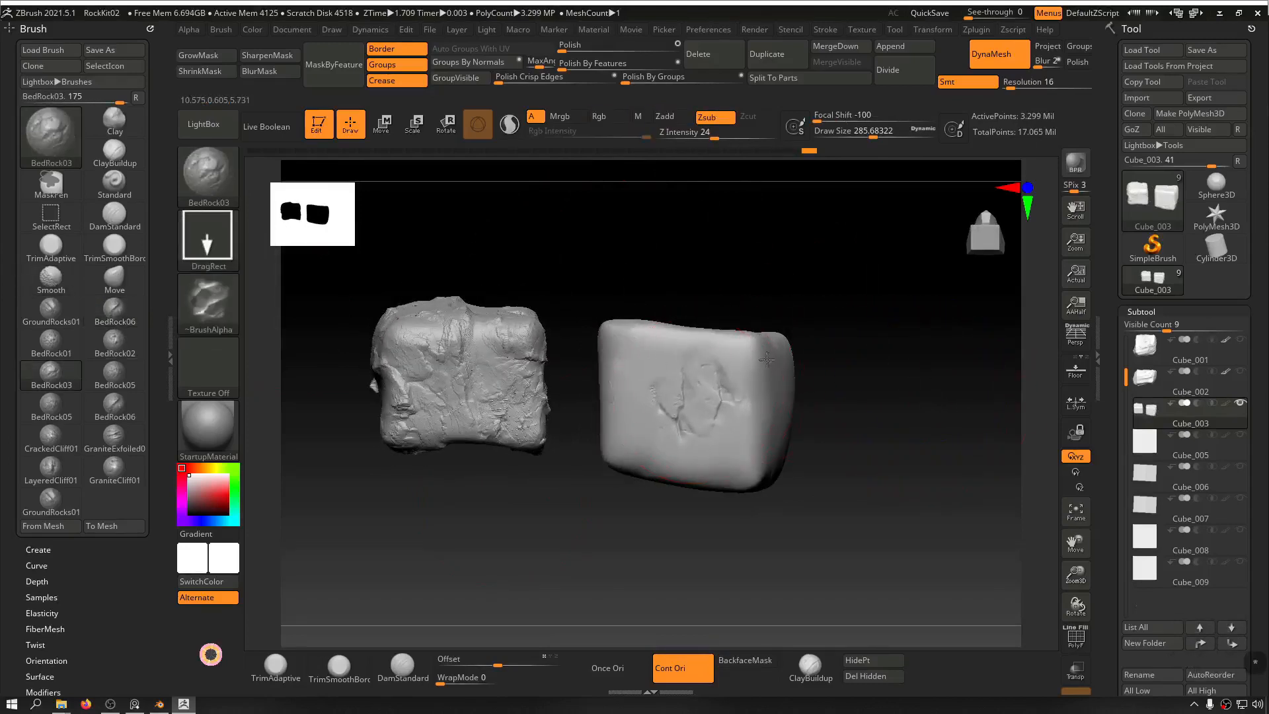
drag(767, 359, 881, 470)
drag(682, 422, 920, 364)
drag(911, 357, 811, 433)
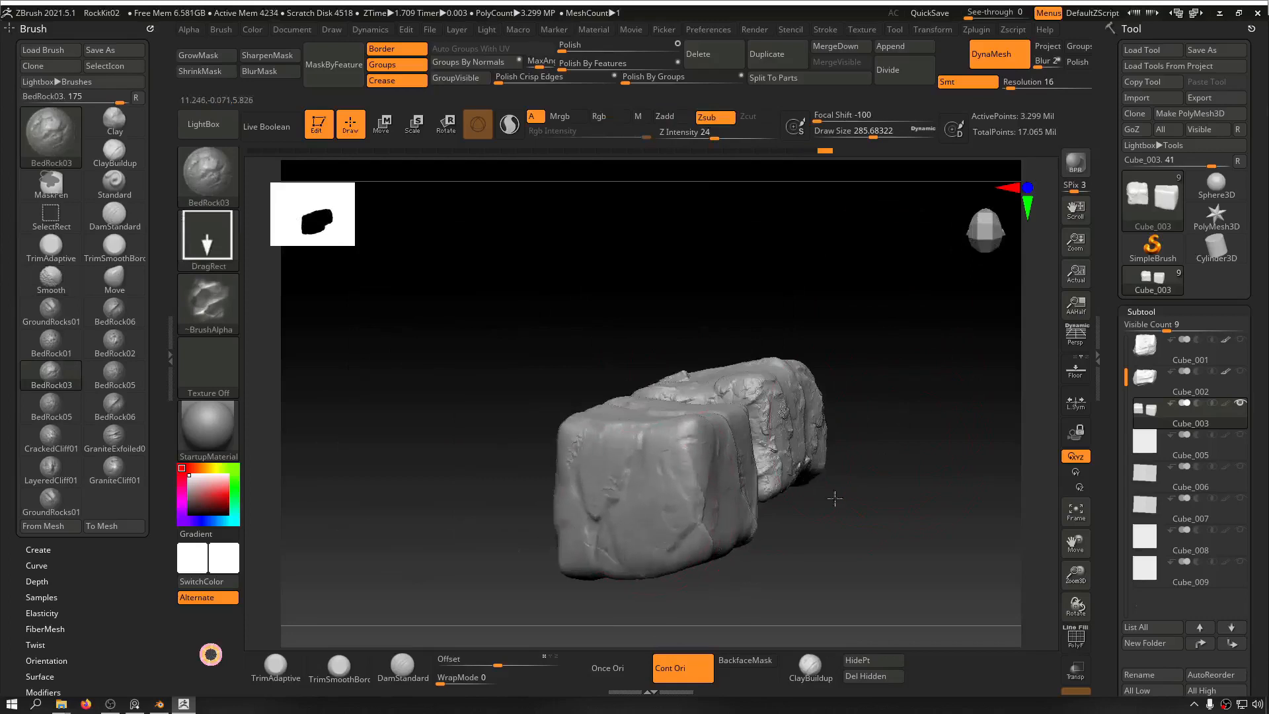
Step: Turn on BackfaceMask for BedRock03 and continue stamping rock detail around the second block's other faces
drag(834, 499, 815, 281)
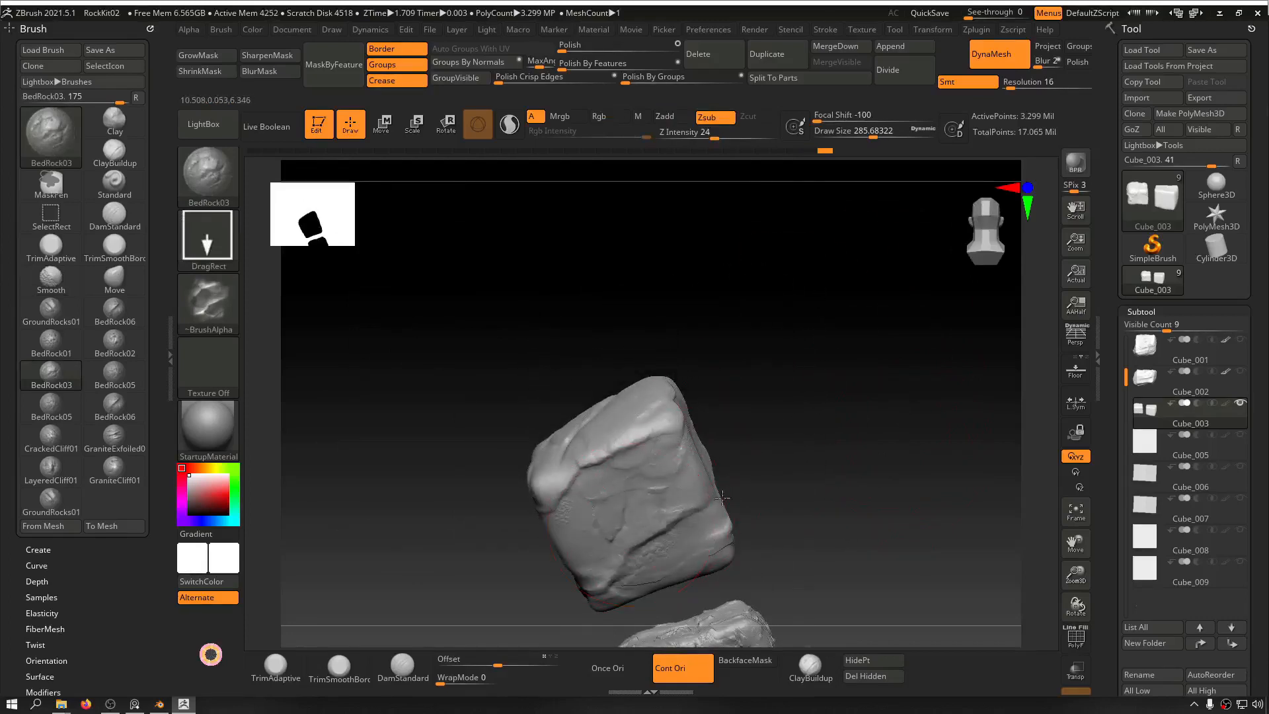
mouse_move(738, 503)
mouse_down()
mouse_move(739, 521)
mouse_move(906, 368)
mouse_move(782, 434)
mouse_move(691, 334)
mouse_move(520, 497)
mouse_up()
click(739, 660)
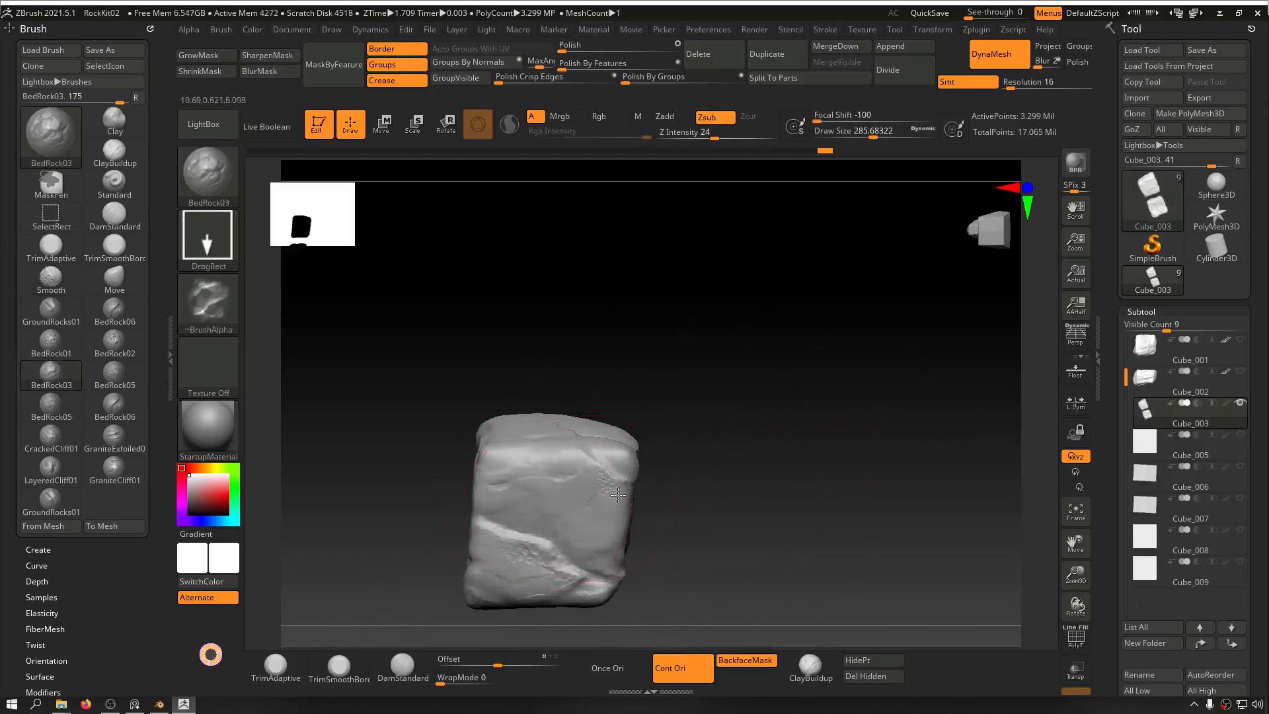
drag(787, 456, 527, 317)
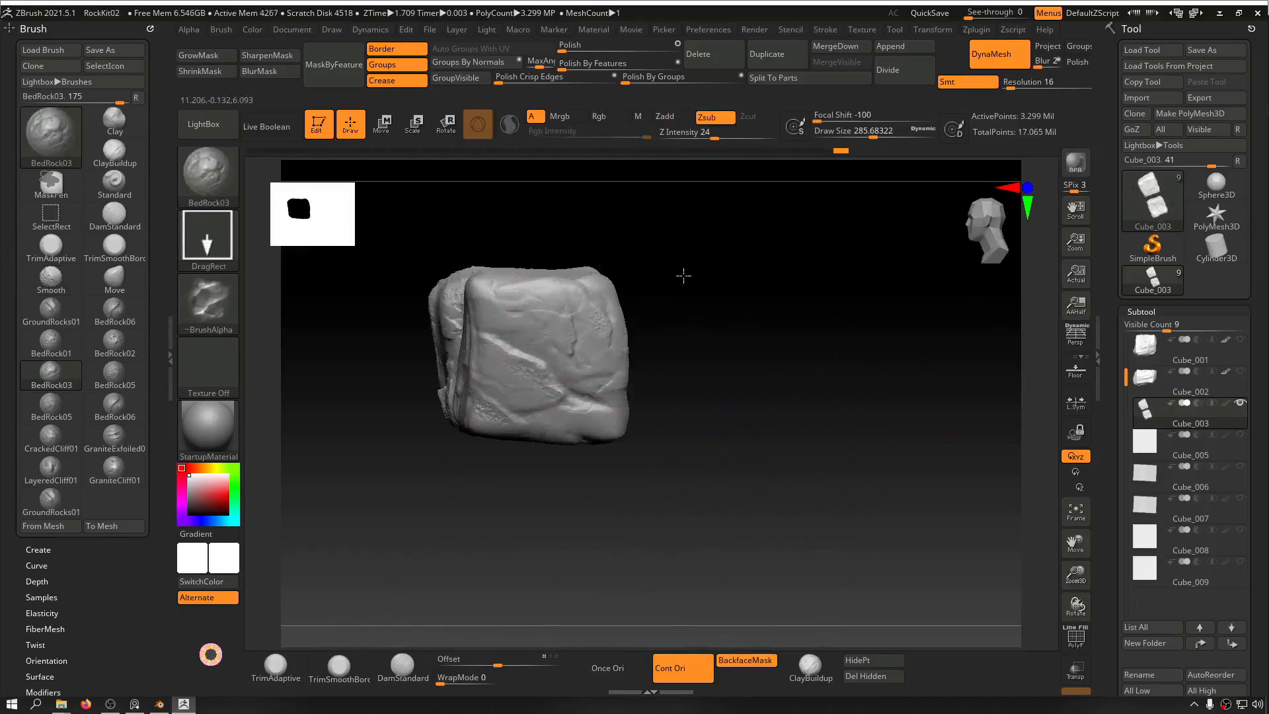
drag(758, 299, 528, 397)
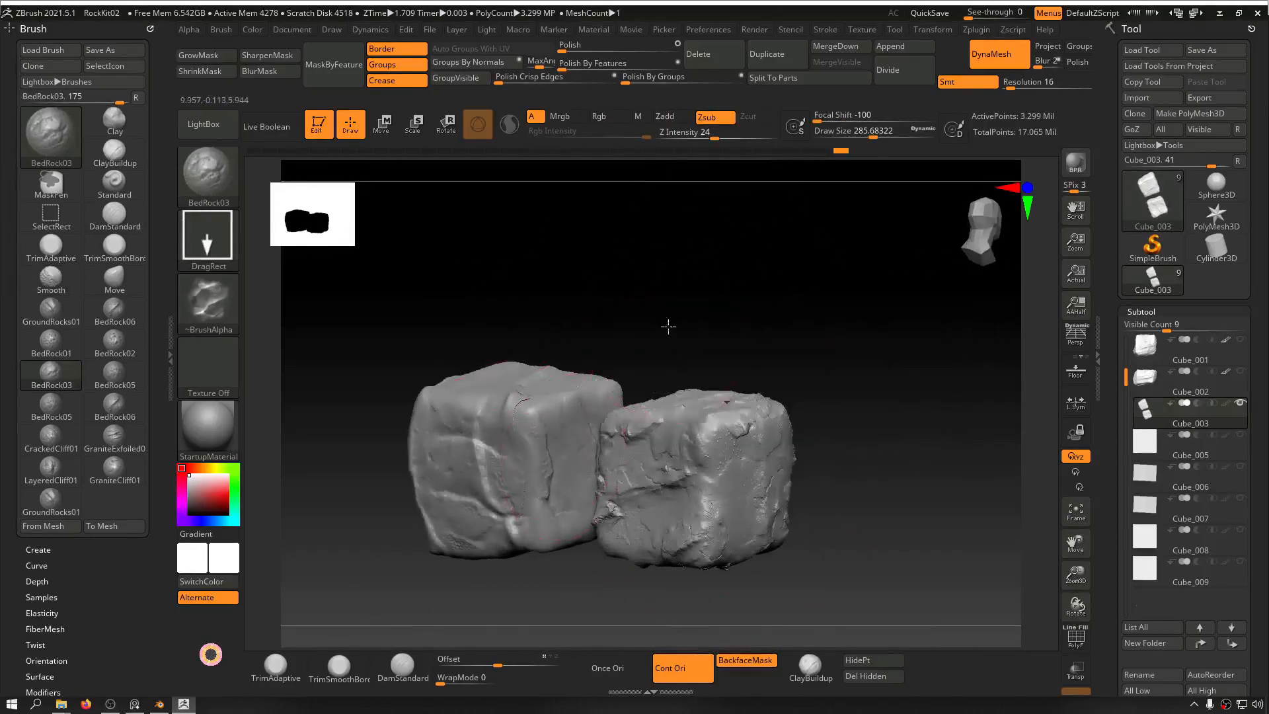
Step: Add more BedRock03 stamps around the second block's faces and edges, undoing the stroke across its top corner
drag(669, 326, 714, 386)
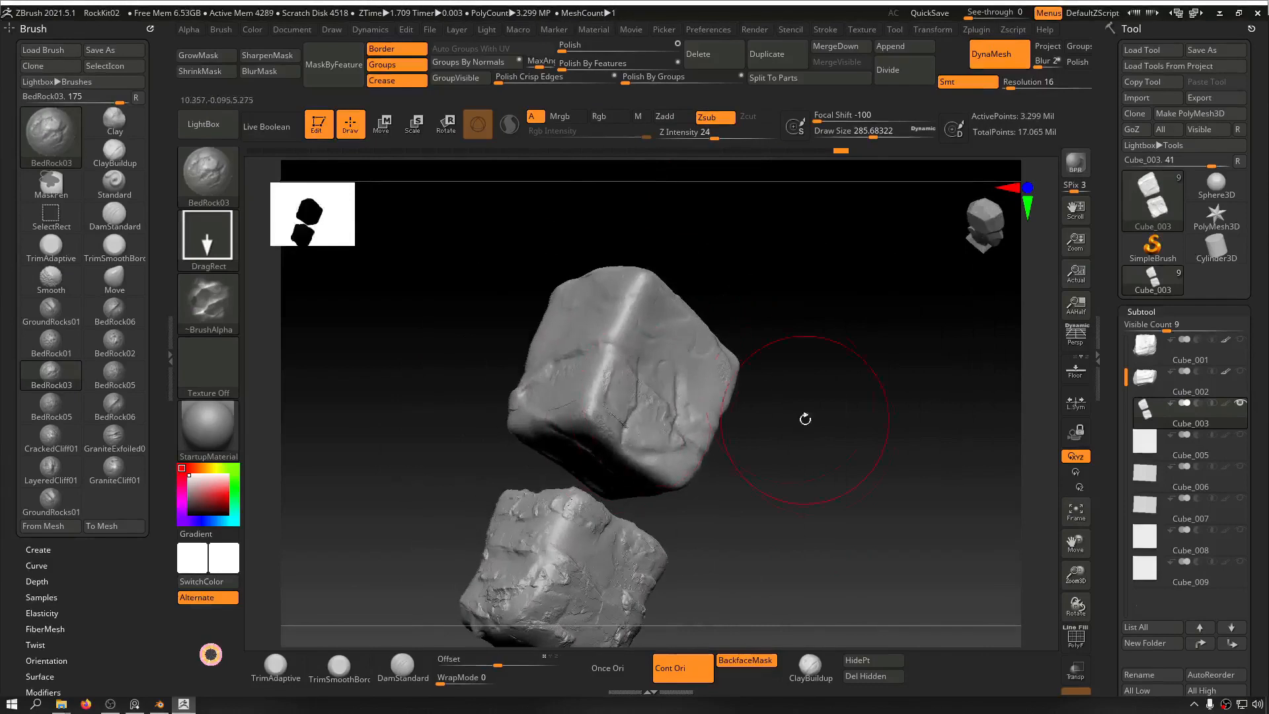
shift+drag(805, 419, 827, 453)
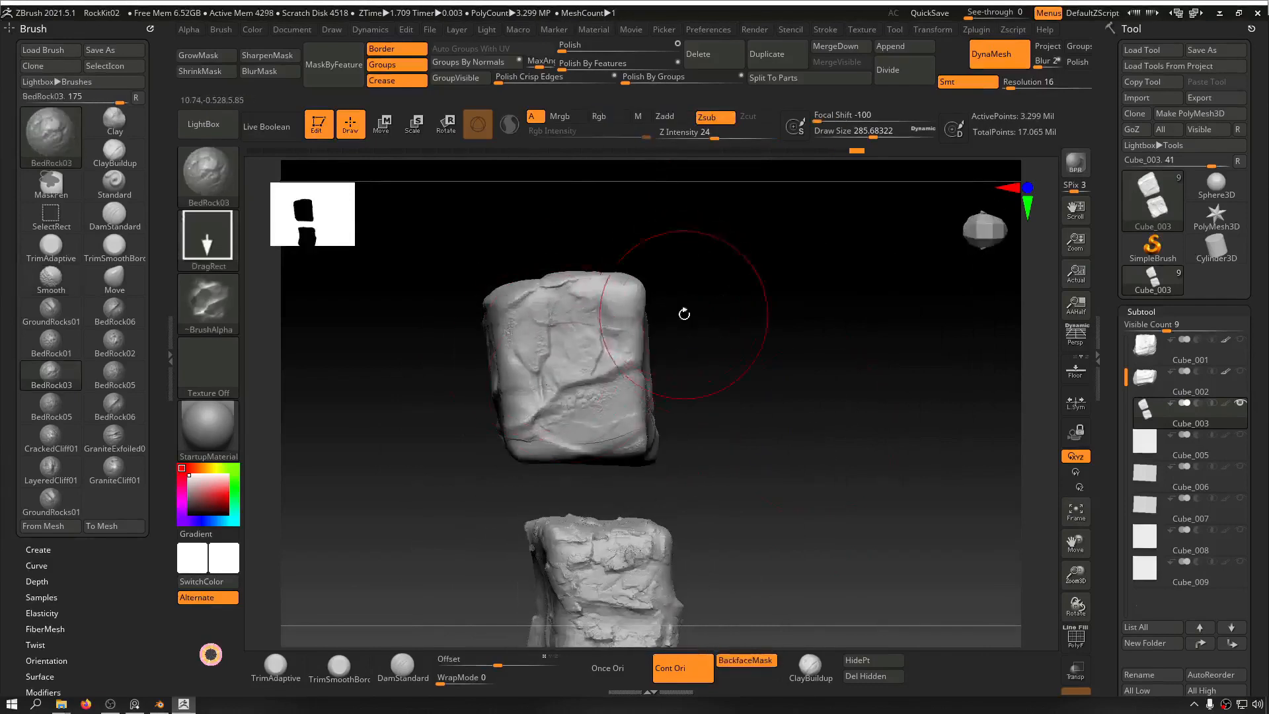
drag(684, 314, 712, 406)
drag(378, 359, 649, 300)
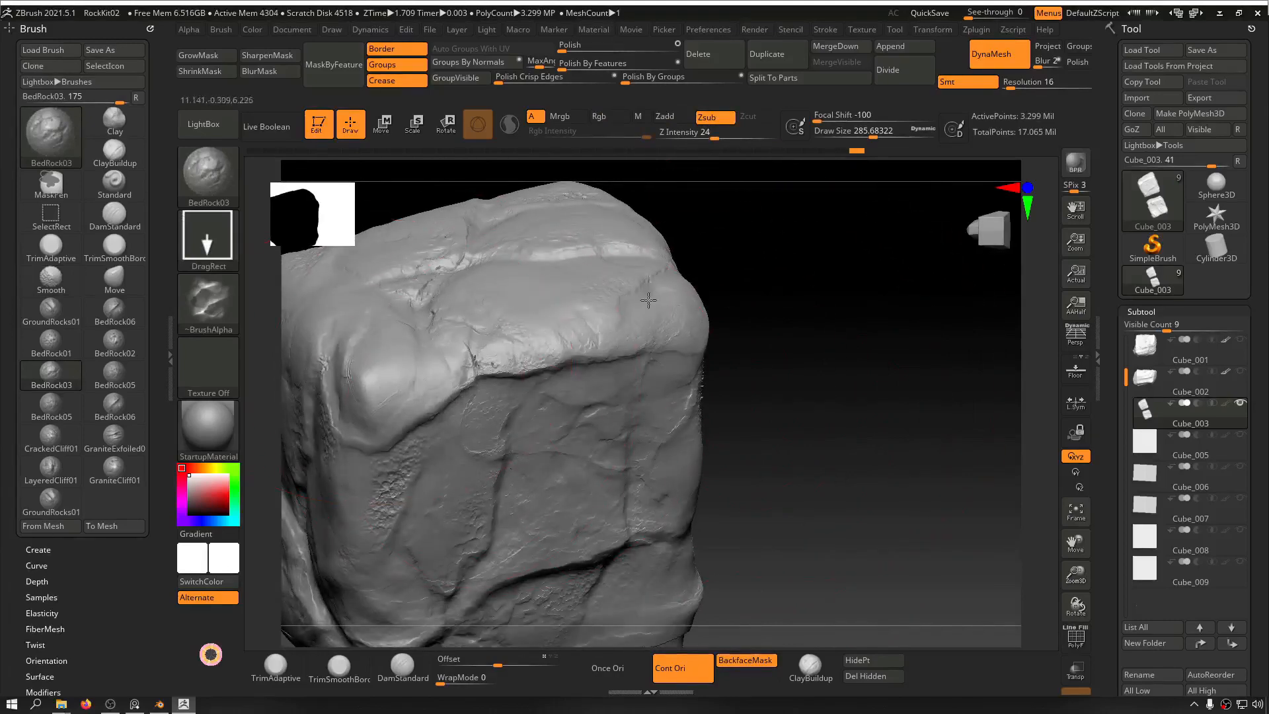
key(ctrl+z)
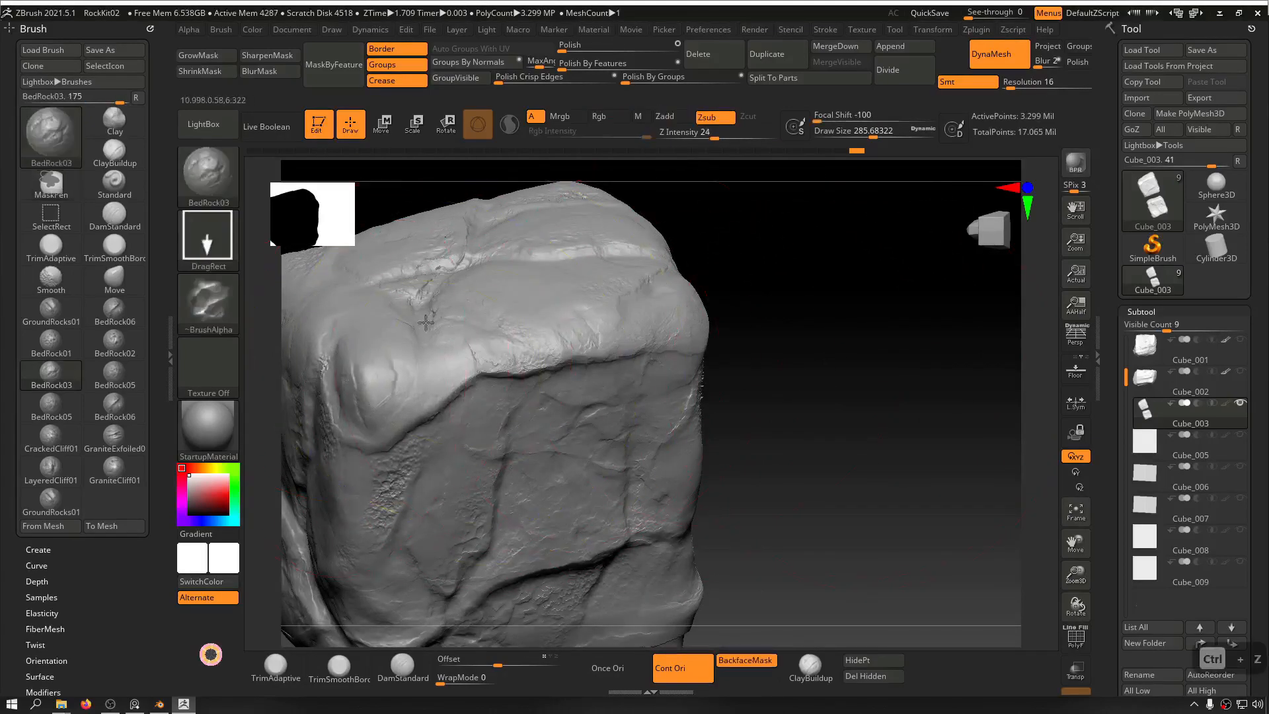
drag(924, 459, 848, 420)
mouse_move(745, 418)
mouse_down()
mouse_move(838, 416)
mouse_move(760, 324)
mouse_up()
drag(740, 318, 835, 327)
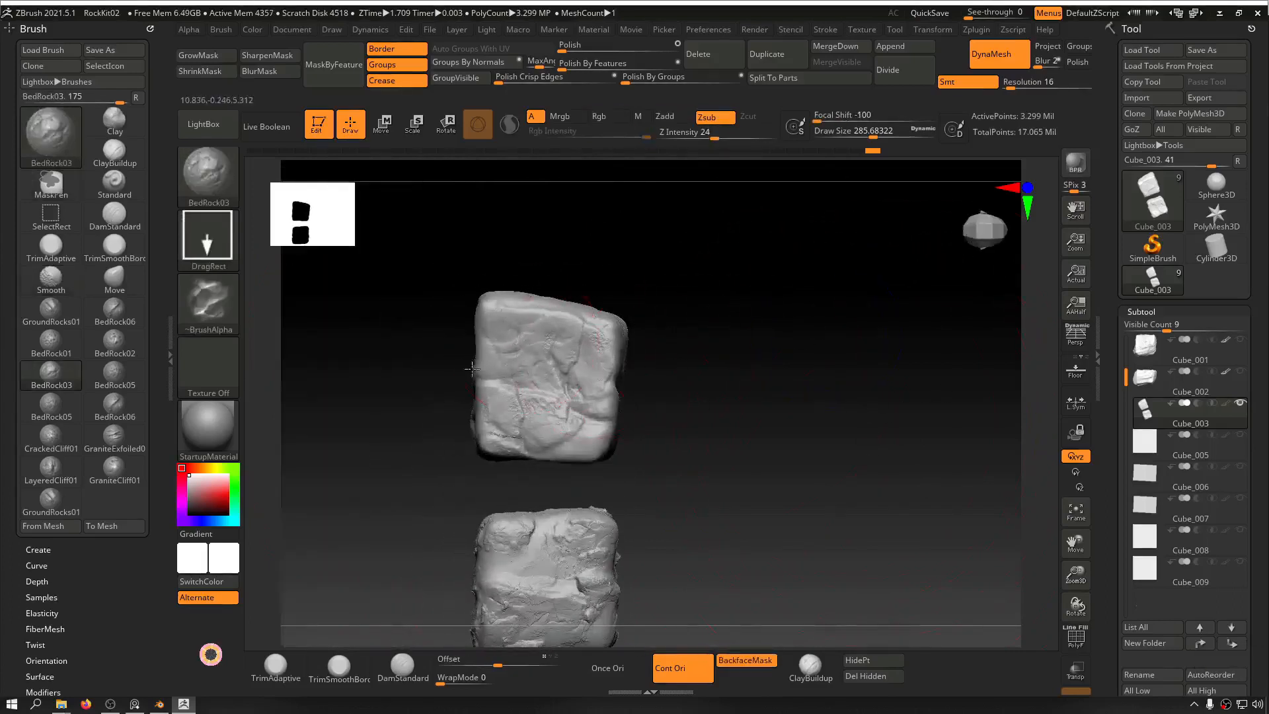
drag(441, 396, 479, 413)
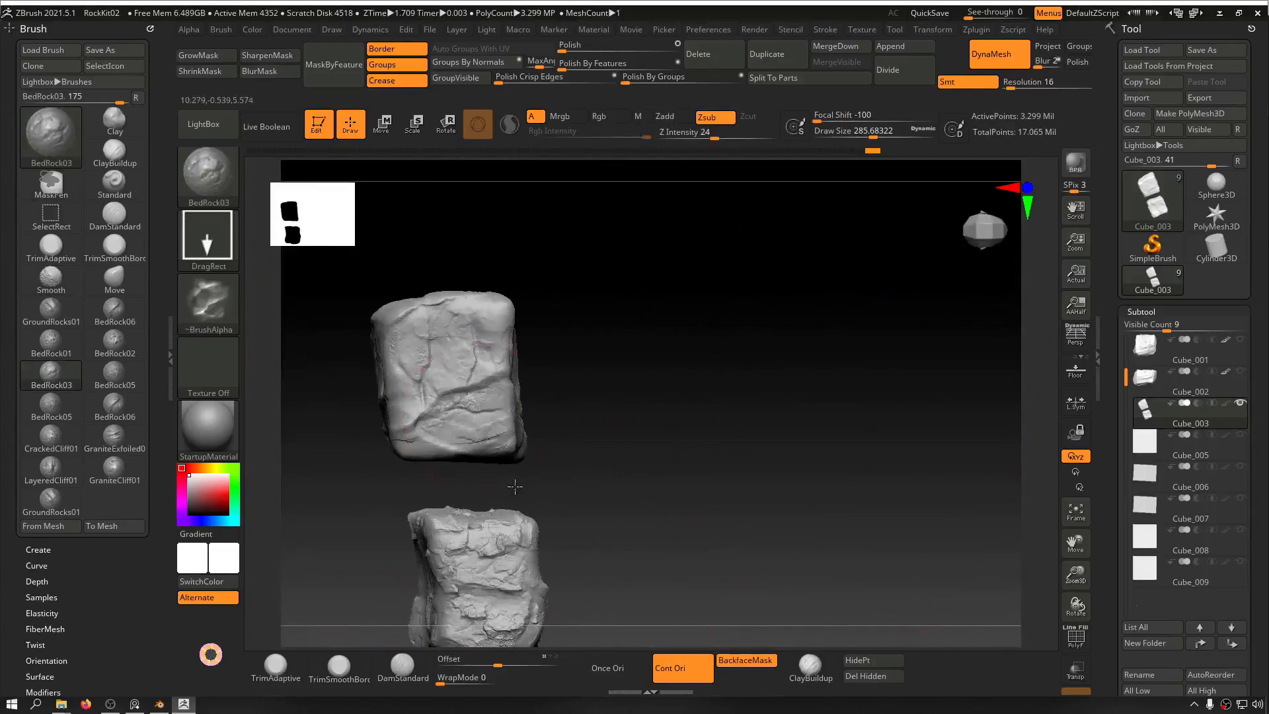
mouse_move(626, 414)
mouse_down()
mouse_move(663, 374)
mouse_move(731, 337)
mouse_move(784, 461)
mouse_move(449, 332)
mouse_up()
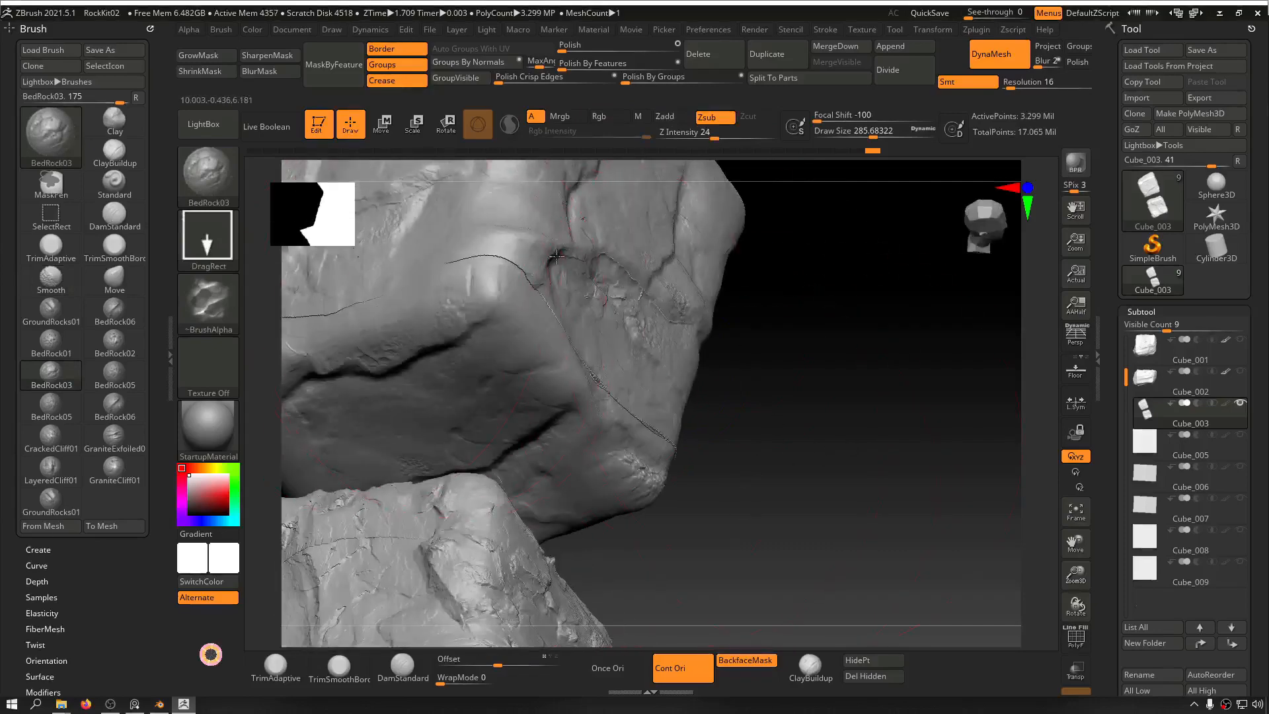
Step: Reduce the draw size to about 38 and smooth the stamped detail around the second block's lower corner
key(s)
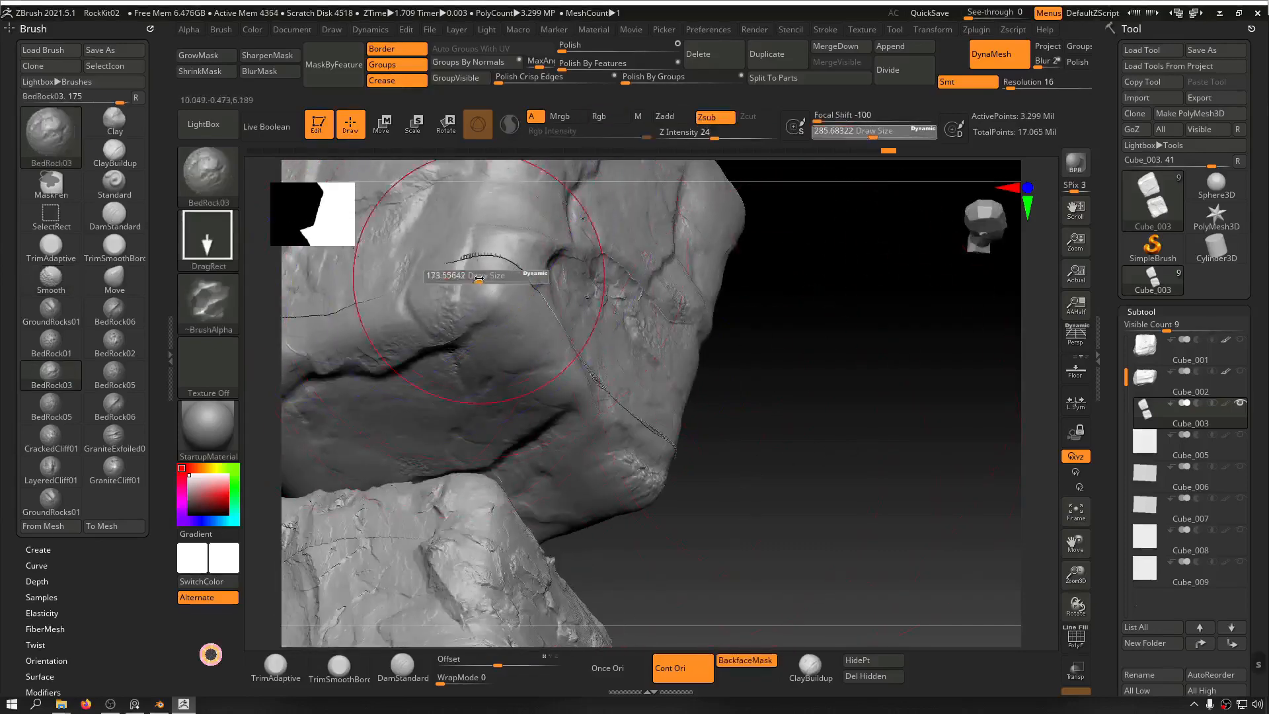
click(463, 279)
key(shift)
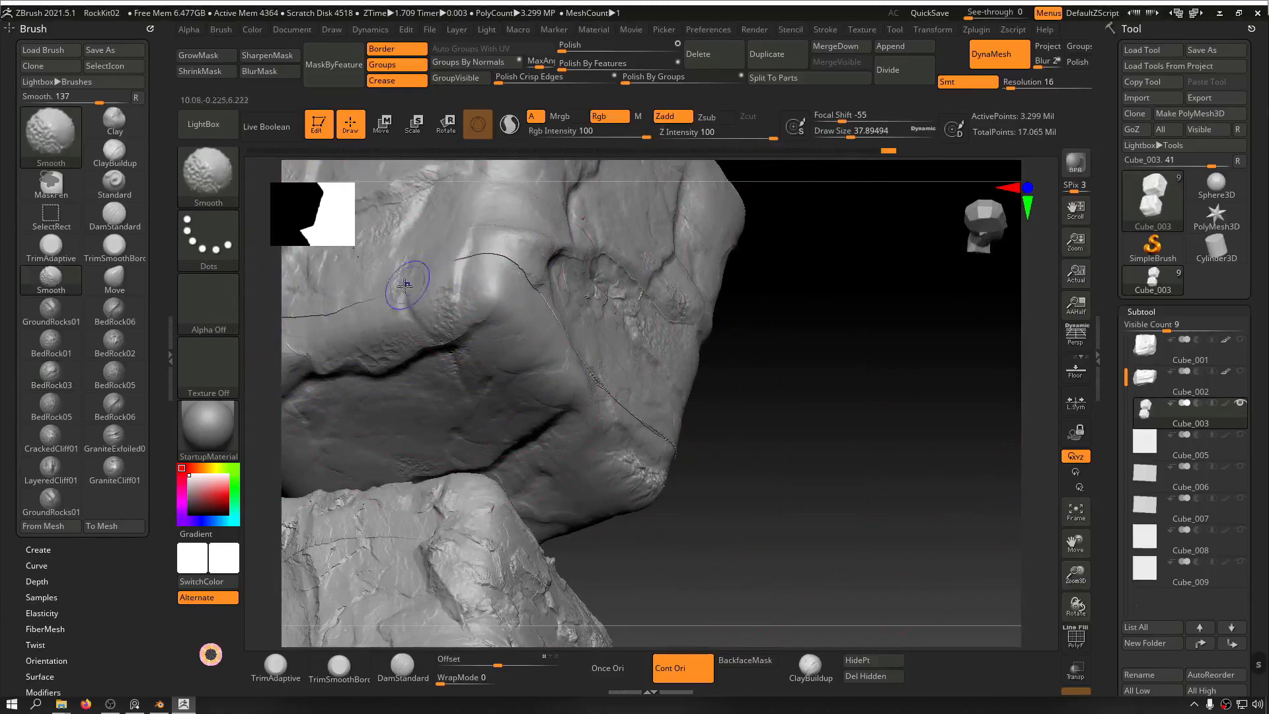
shift+drag(830, 377, 865, 300)
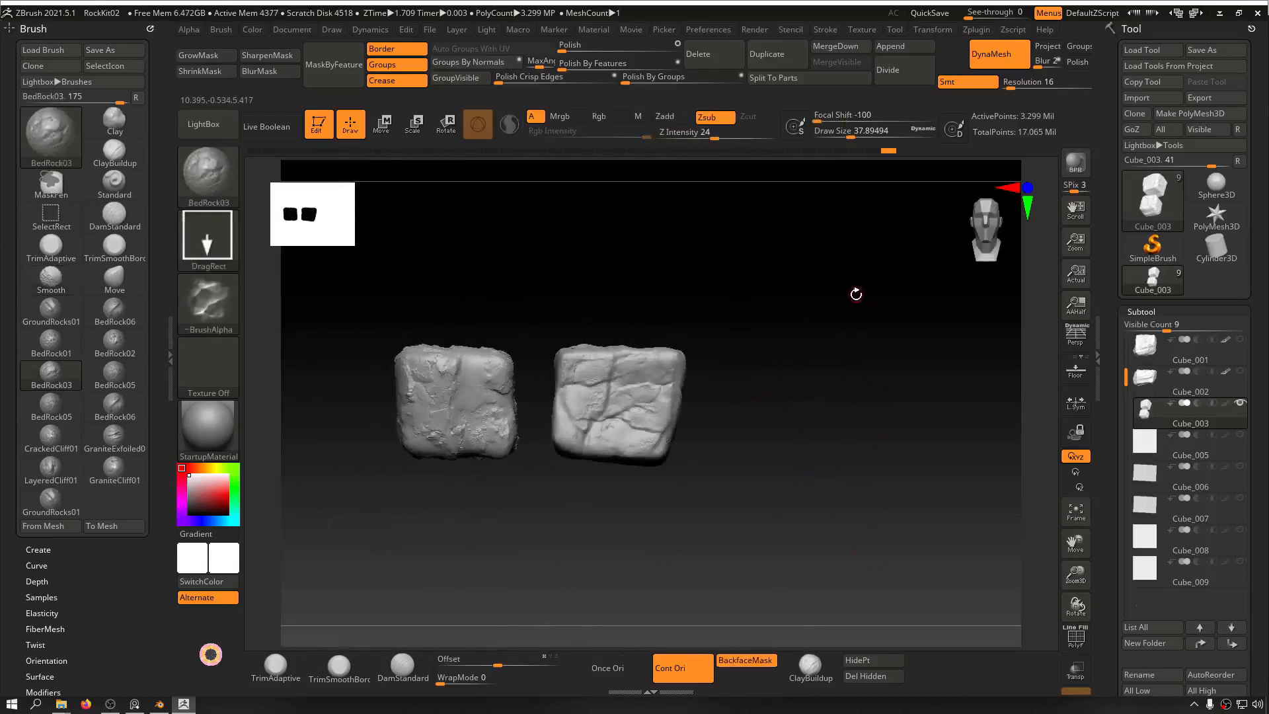
Step: Step Cube_003 down to its lowest subdivision level and send it to Blender through GoZ
key(shift)
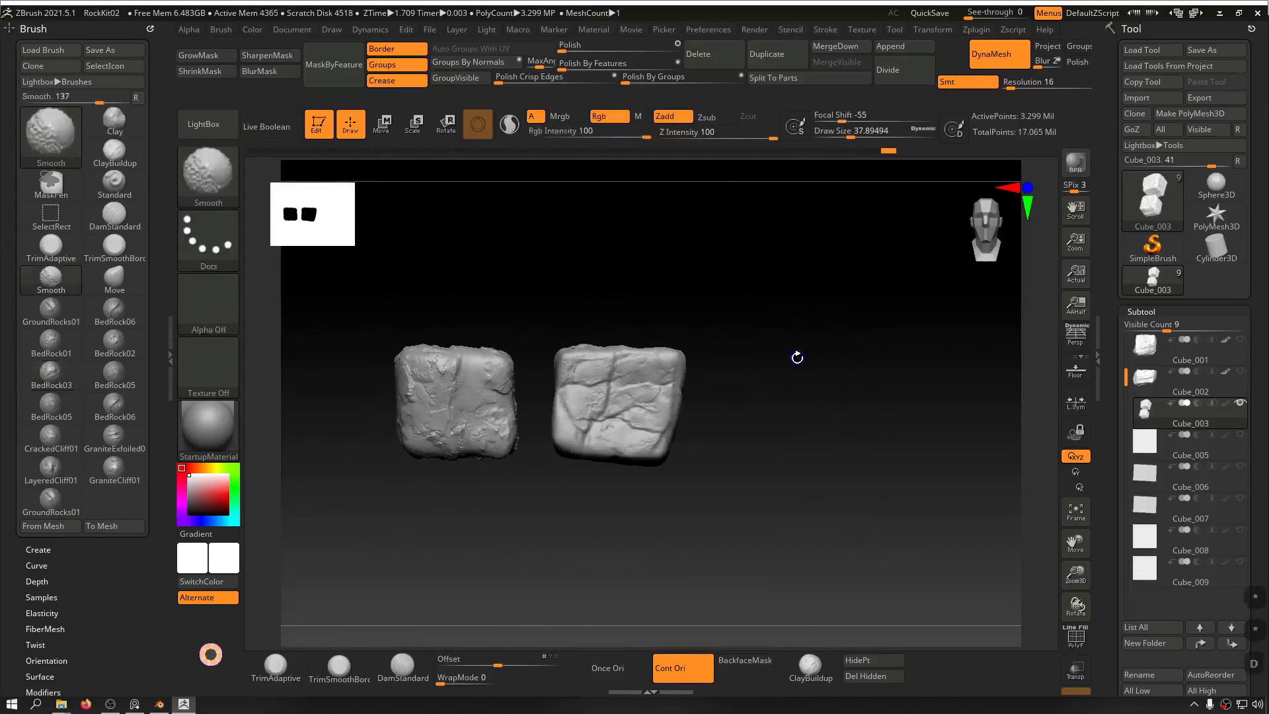
key(shift+d)
key(shift+d)
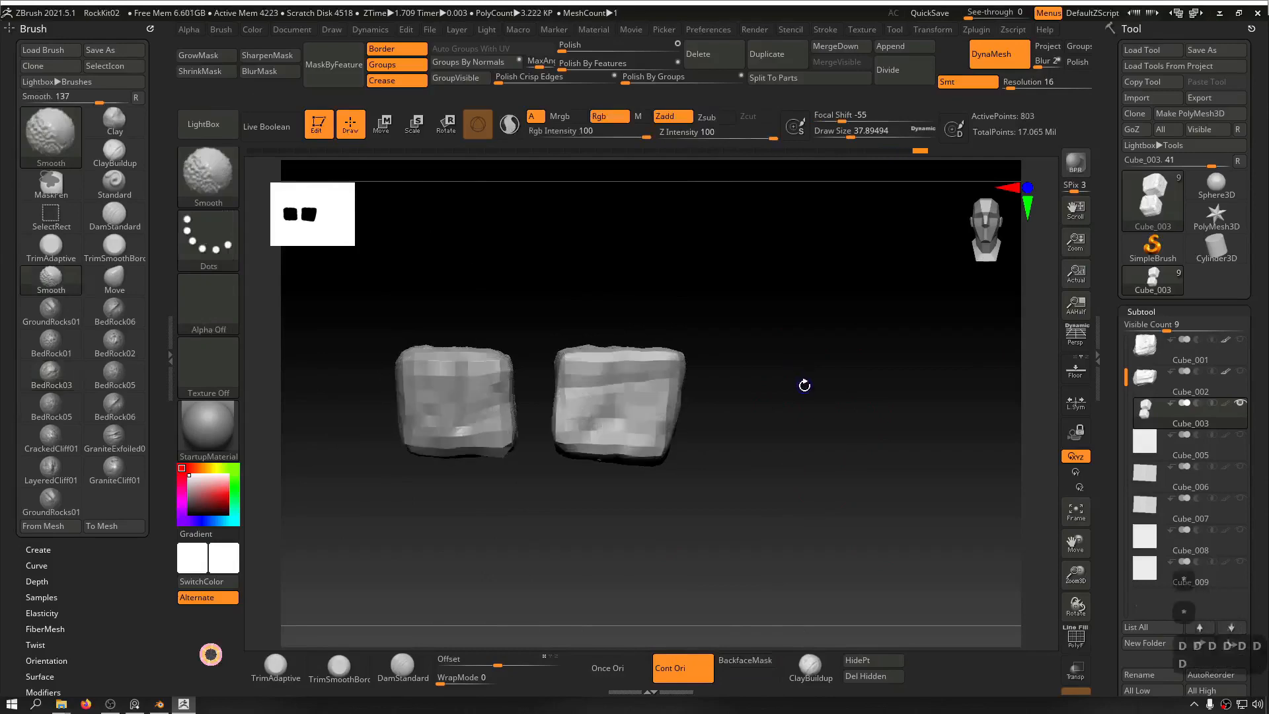
alt+drag(784, 275, 828, 275)
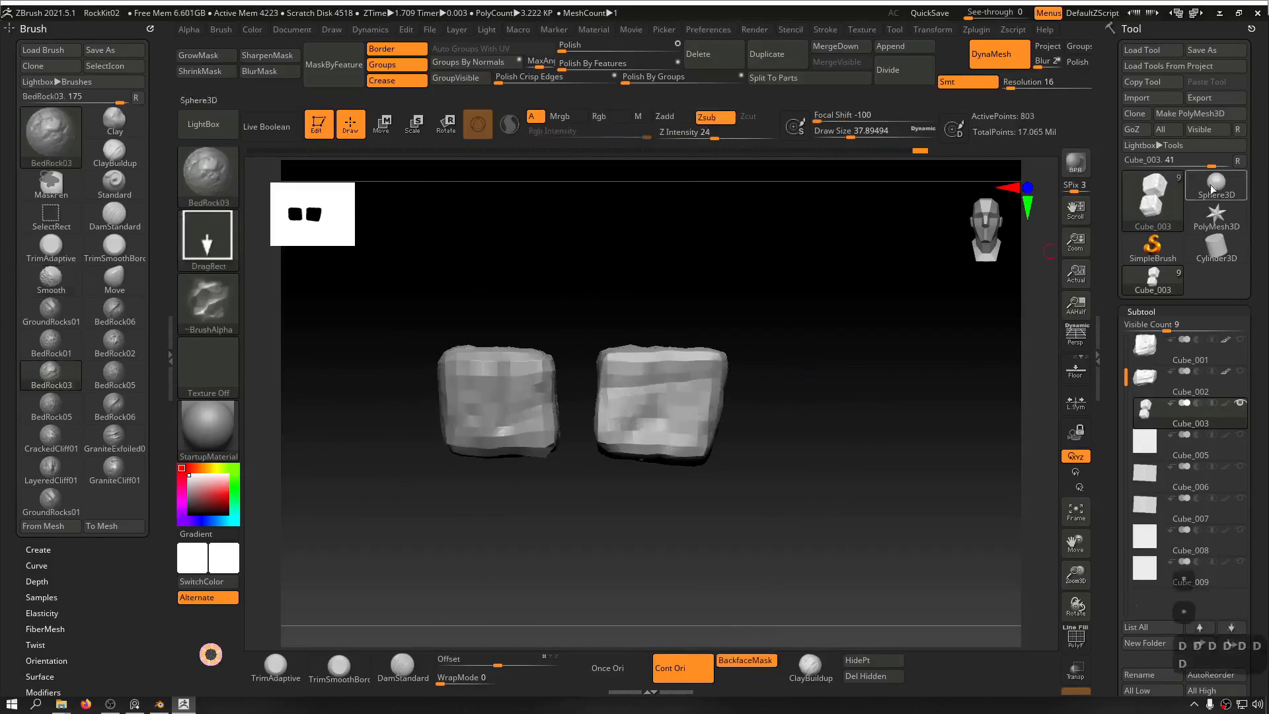
click(1132, 129)
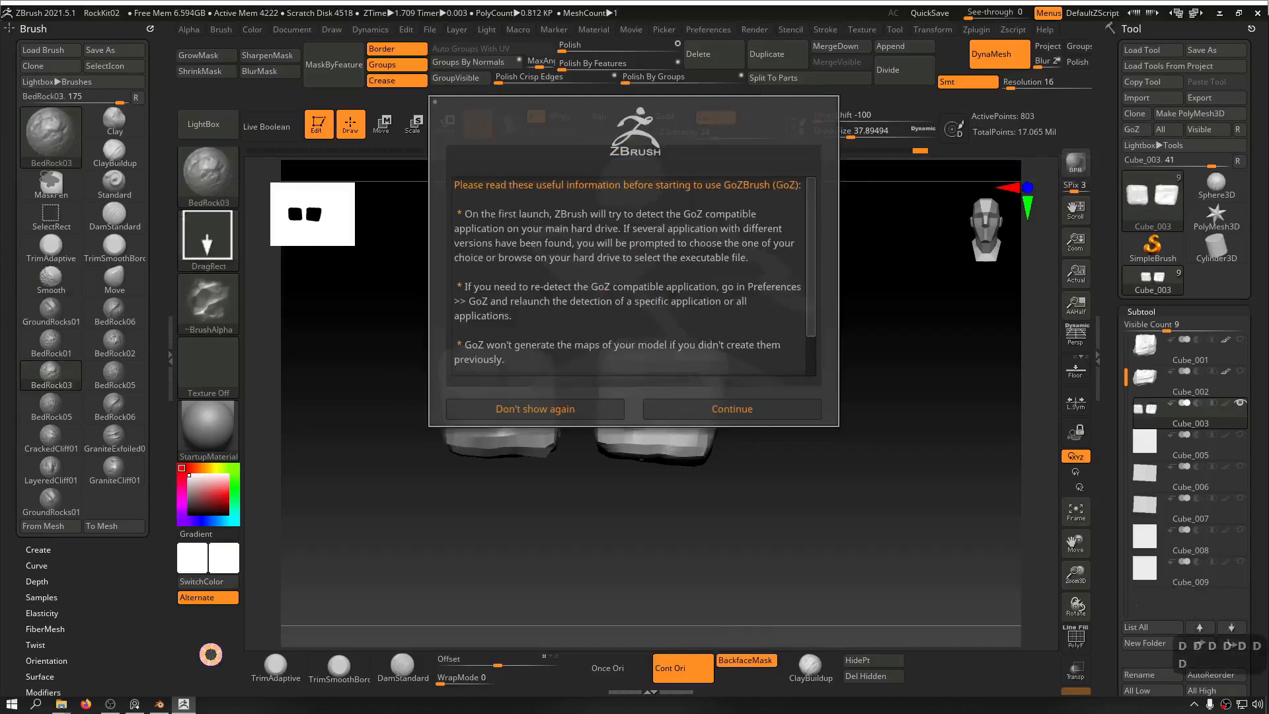
click(731, 408)
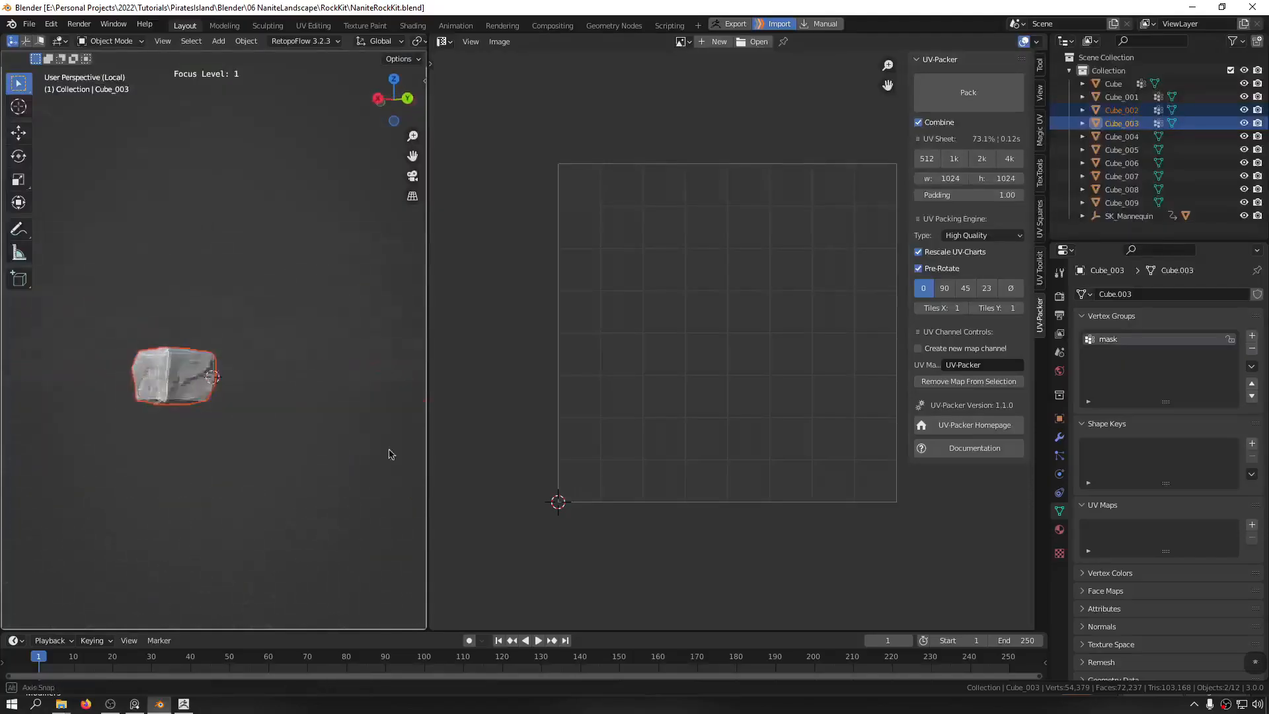
Step: Leave the shared local view of Cube_002 and Cube_003, and isolate only the Cube_003 block pair
scroll(264, 430, up, 4)
middle_drag(264, 429, 317, 402)
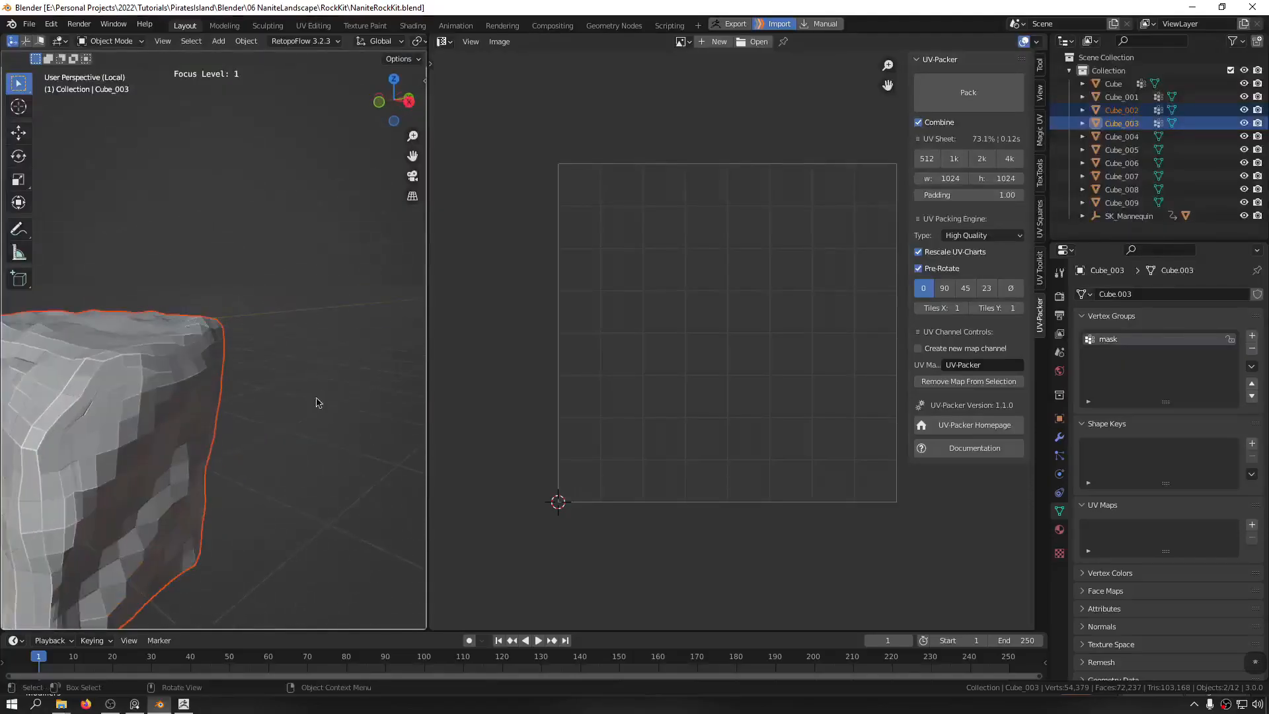
scroll(241, 408, down, 5)
key(KP_Divide)
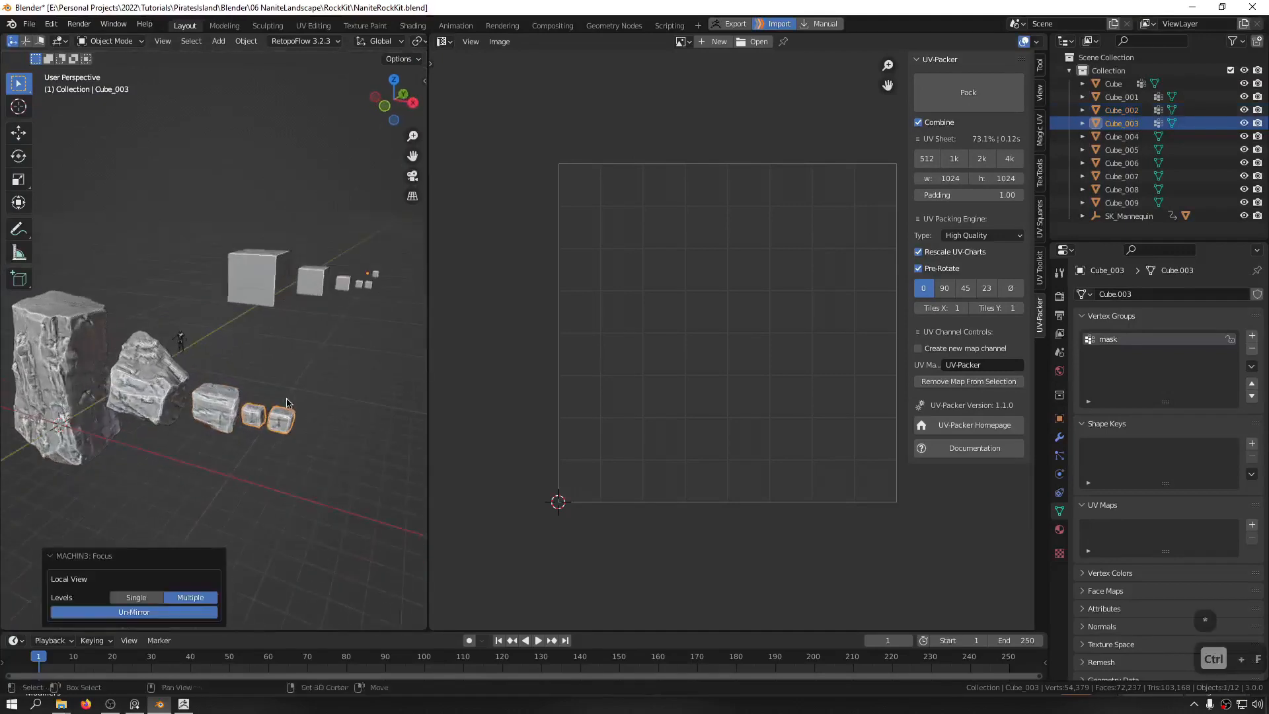
click(222, 383)
key(ctrl+f)
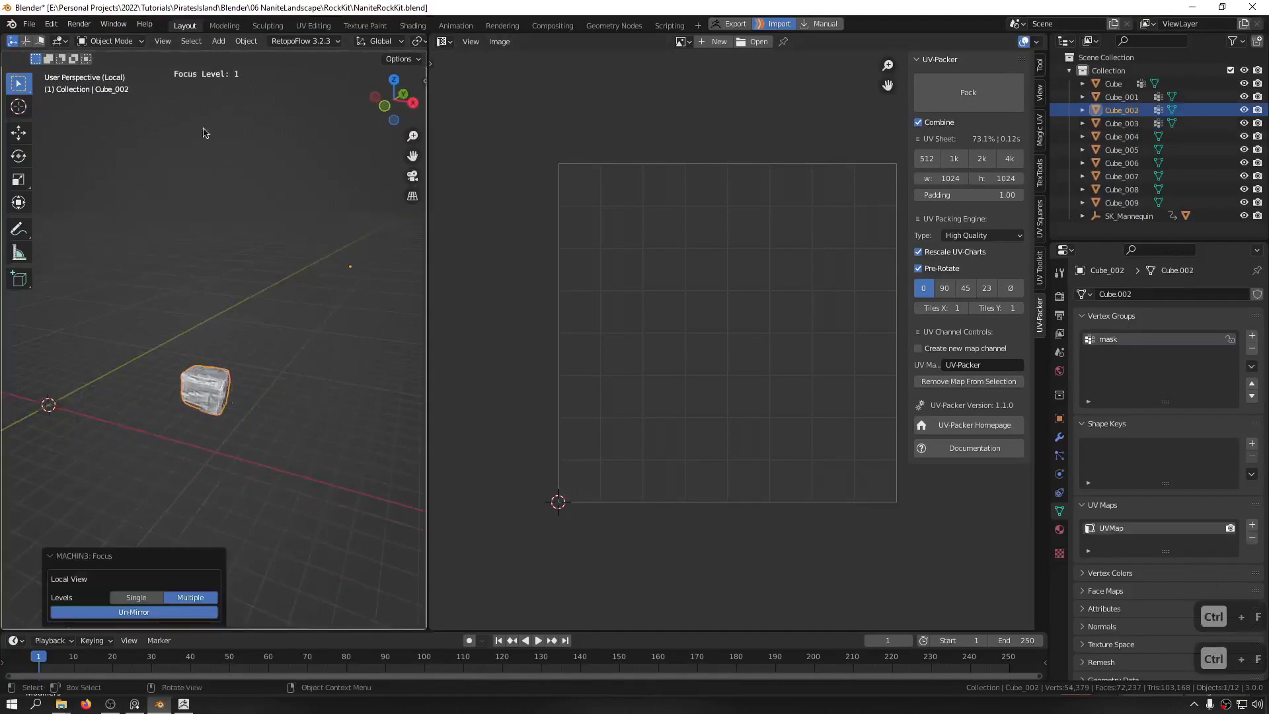
key(ctrl+f)
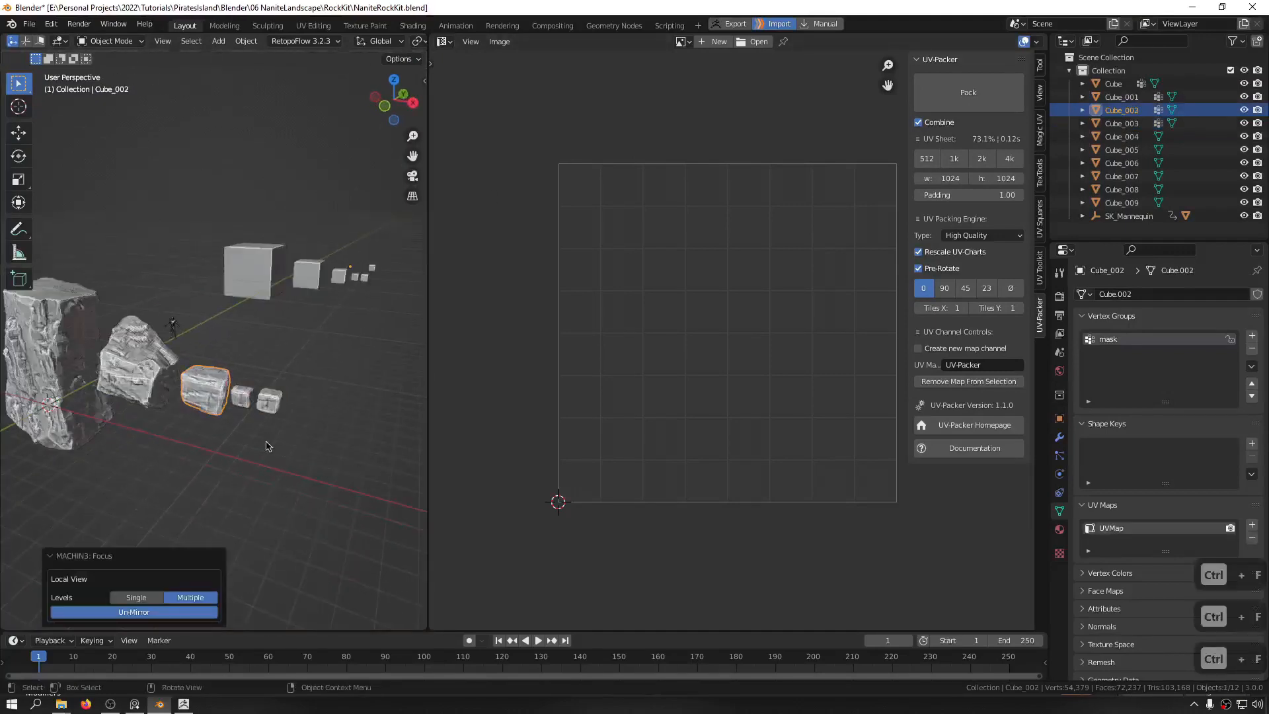
scroll(268, 446, up, 5)
shift+click(278, 396)
key(ctrl+f)
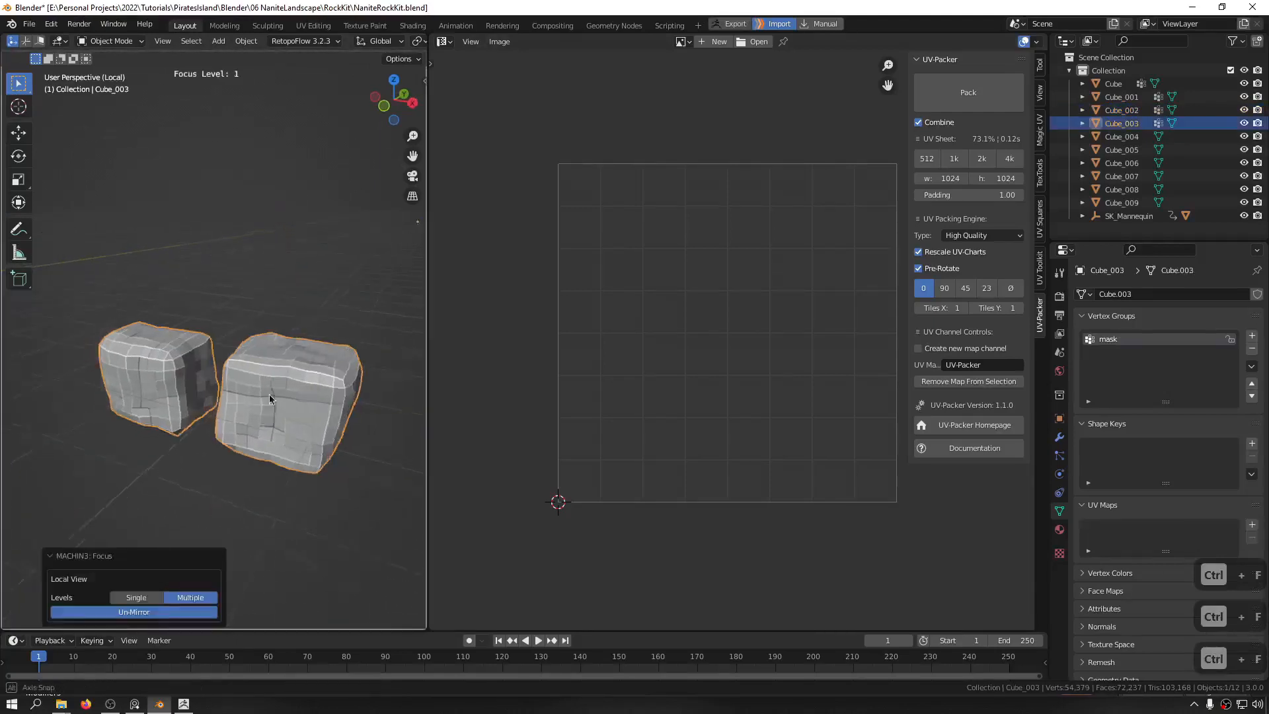
Step: Enter Edit Mode with edge selection and mark a seam along one block's narrow side, following its top edge and a vertical corner
middle_drag(269, 398, 344, 391)
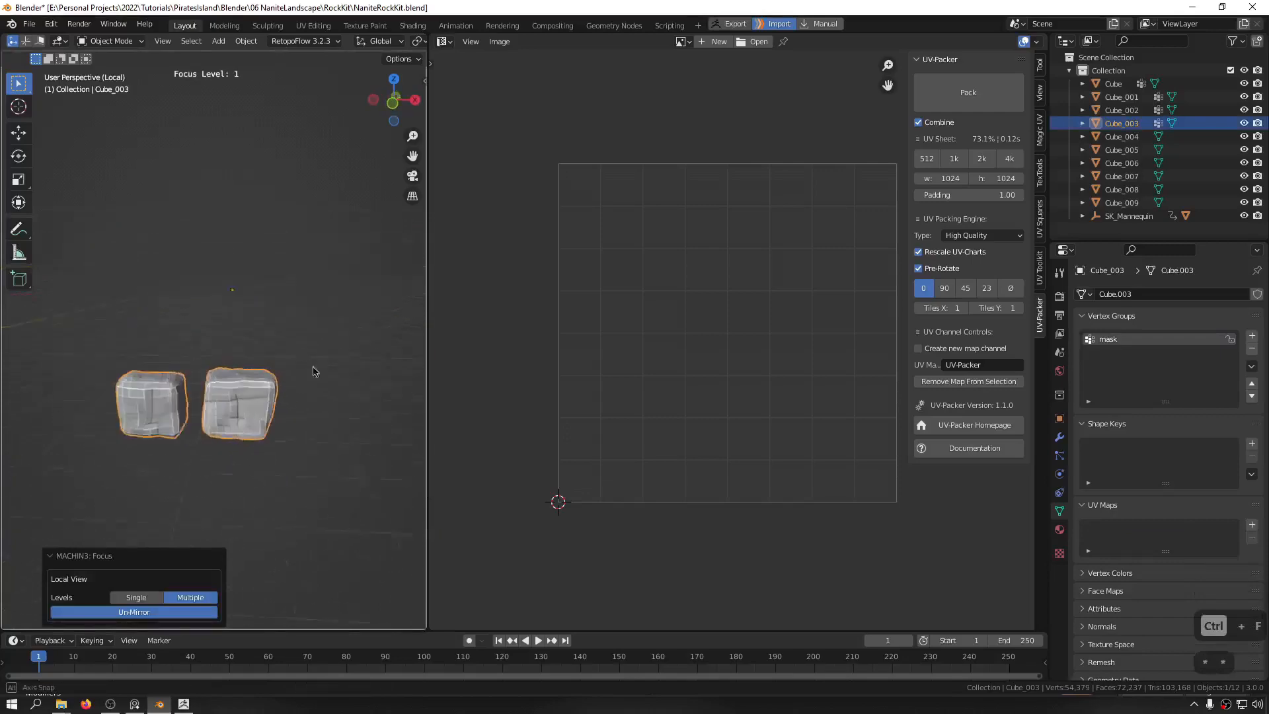
scroll(218, 372, up, 8)
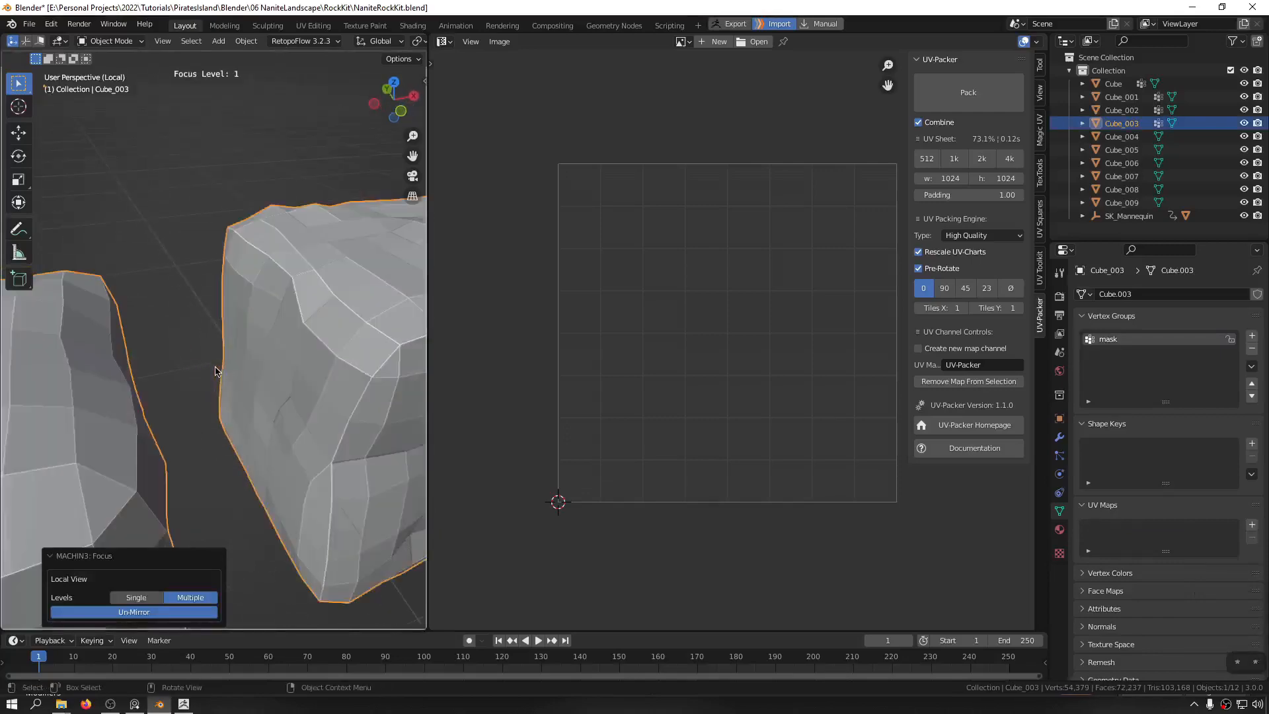
scroll(216, 371, down, 8)
key(Tab)
scroll(211, 375, up, 5)
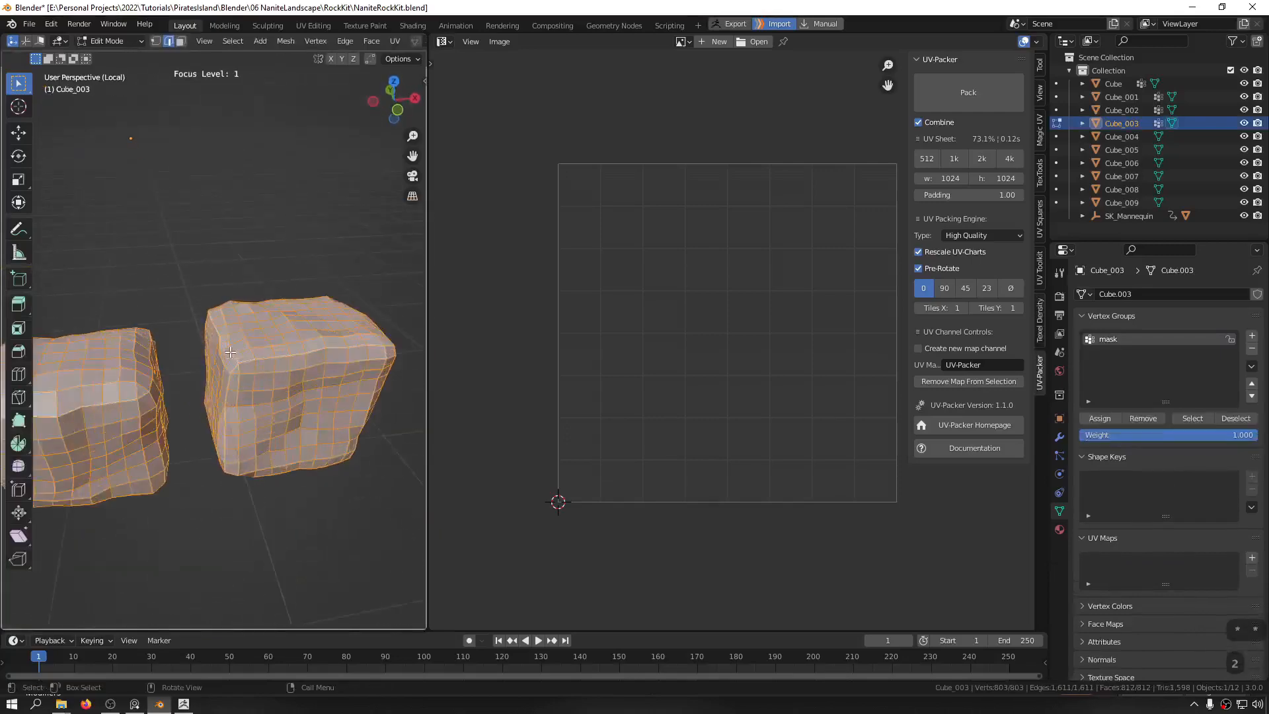
click(222, 378)
middle_drag(222, 378, 295, 403)
ctrl+click(229, 378)
ctrl+click(294, 468)
key(q)
click(295, 421)
Step: Mark the same side's bottom edge and opposite vertical corner as a seam, undoing the wrongly picked top edge
ctrl+click(291, 404)
scroll(285, 325, up, 6)
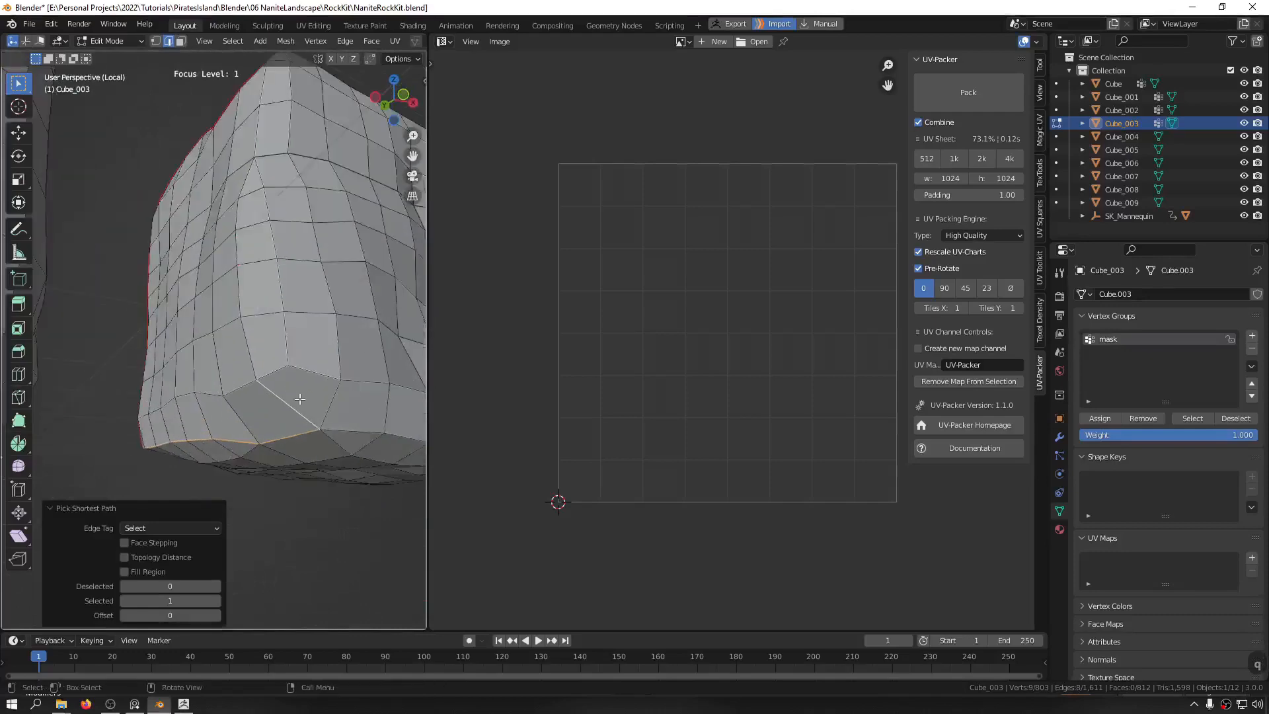
scroll(272, 277, down, 6)
middle_drag(272, 278, 273, 213)
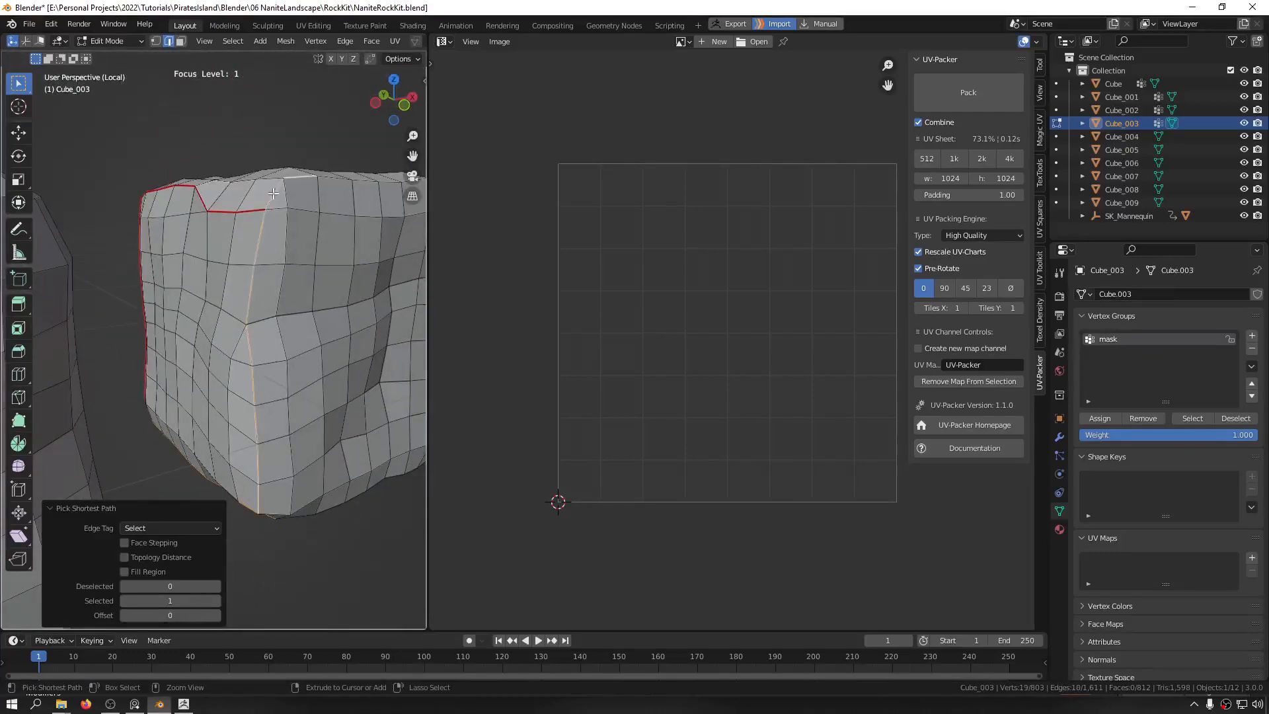
key(ctrl+z)
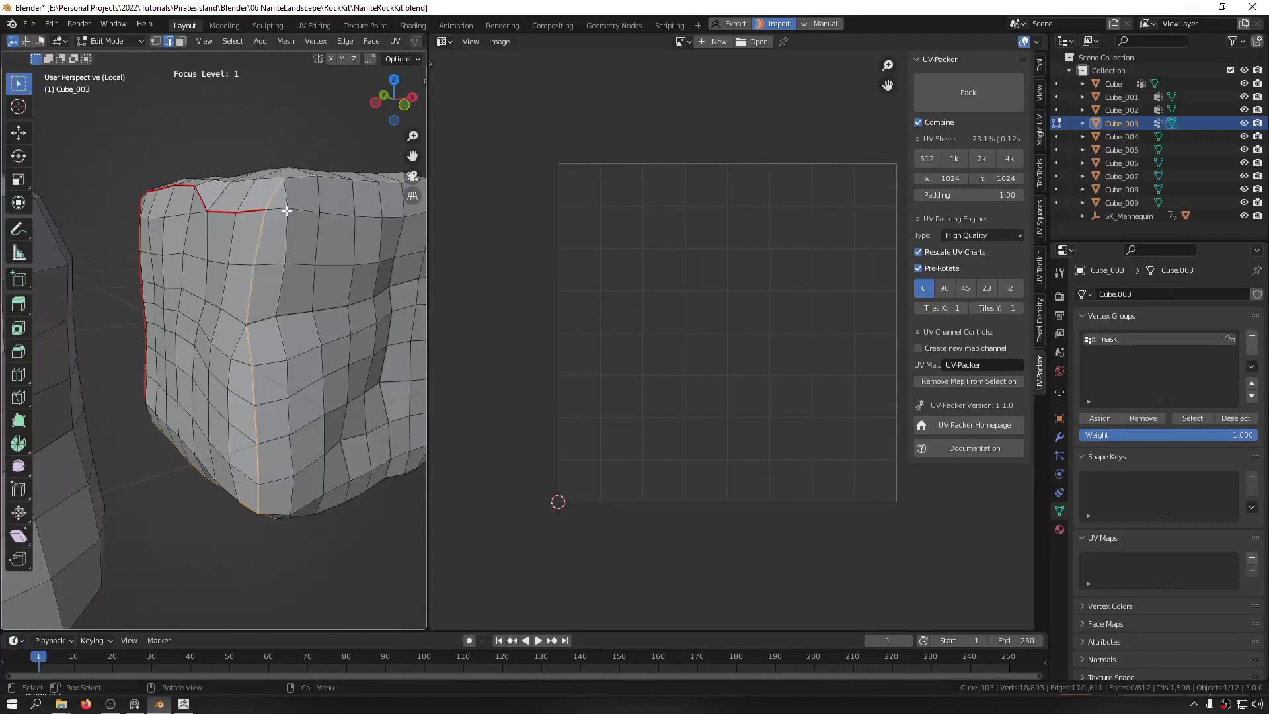
middle_drag(286, 210, 292, 322)
key(q)
Step: Pick the shortest edge path along the block's next vertical corner and underside edge, and mark it as a seam
shift+middle_drag(322, 282, 261, 378)
click(276, 296)
ctrl+click(291, 284)
ctrl+click(293, 299)
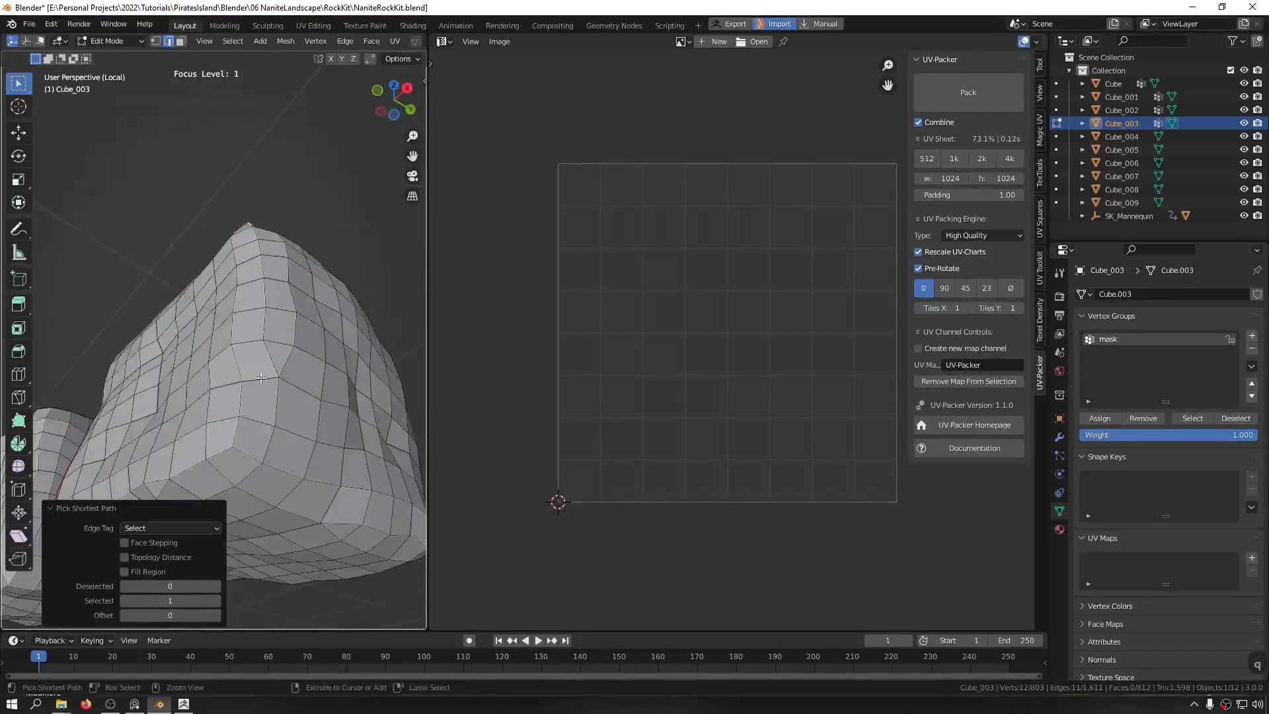
ctrl+click(233, 444)
middle_drag(234, 444, 178, 410)
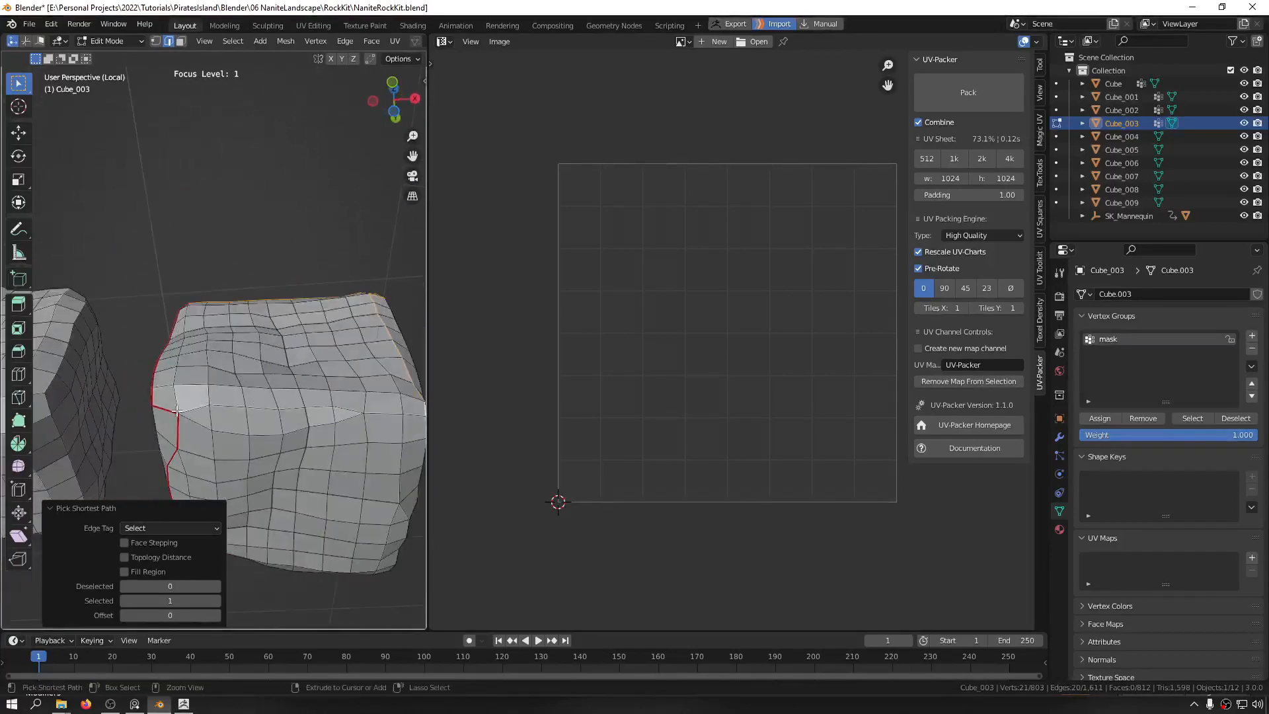
key(q)
click(185, 415)
Step: Continue the seam path around the block's remaining underside edge and pick the path up its last vertical corner
shift+middle_drag(248, 456, 188, 394)
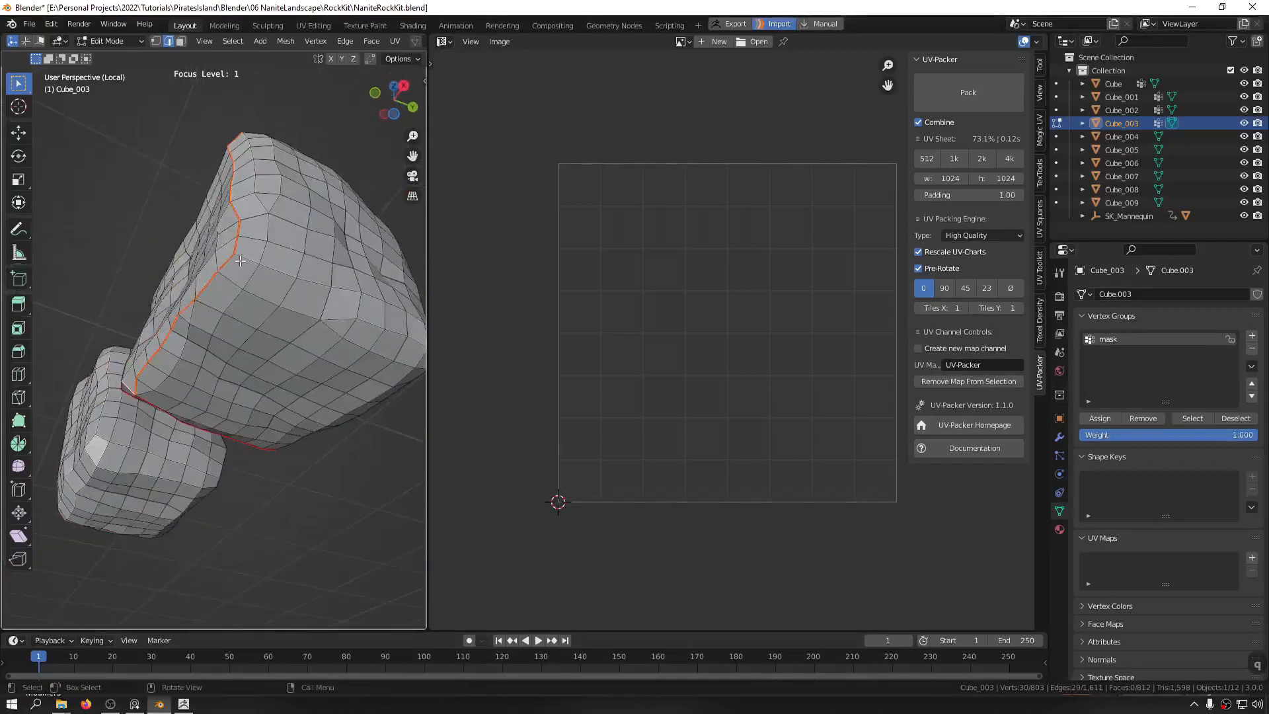
click(219, 258)
shift+middle_drag(274, 253, 221, 293)
ctrl+click(279, 297)
click(237, 381)
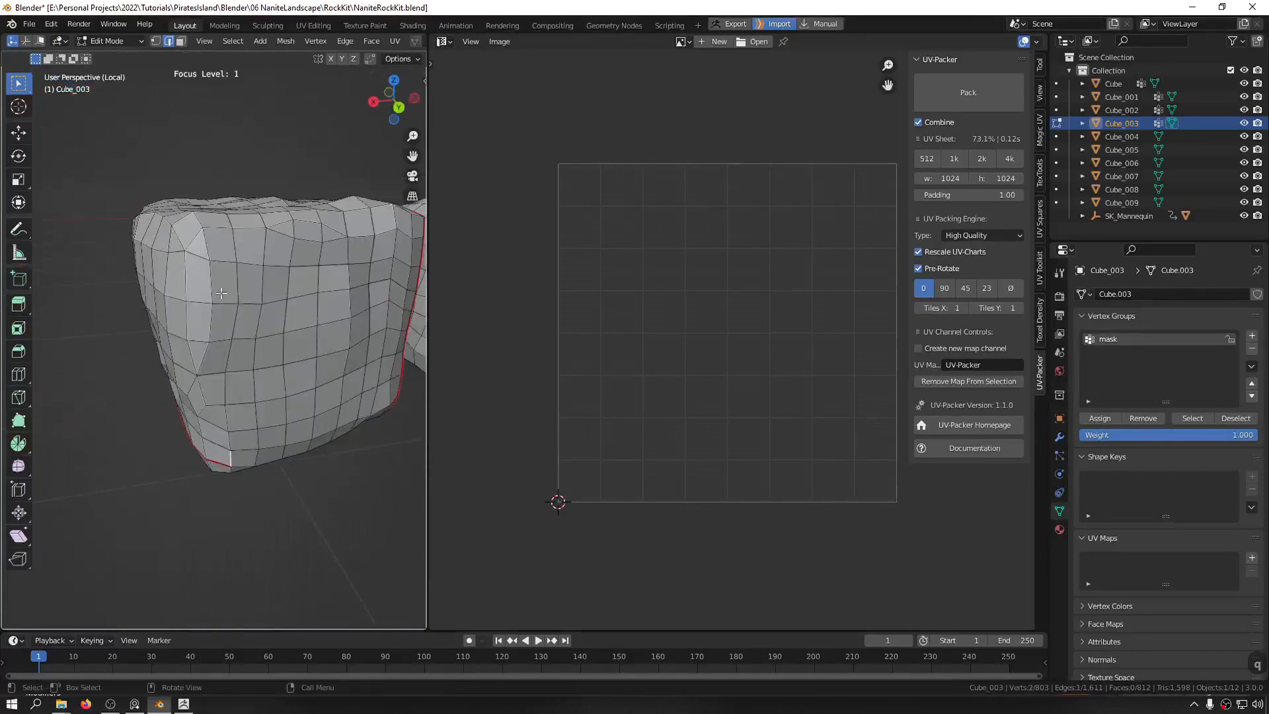
ctrl+click(204, 230)
Step: Mark seams along the block's remaining top edges to close the loop around its top face
middle_drag(205, 230, 176, 310)
click(171, 318)
click(235, 354)
ctrl+click(322, 320)
key(q)
click(324, 319)
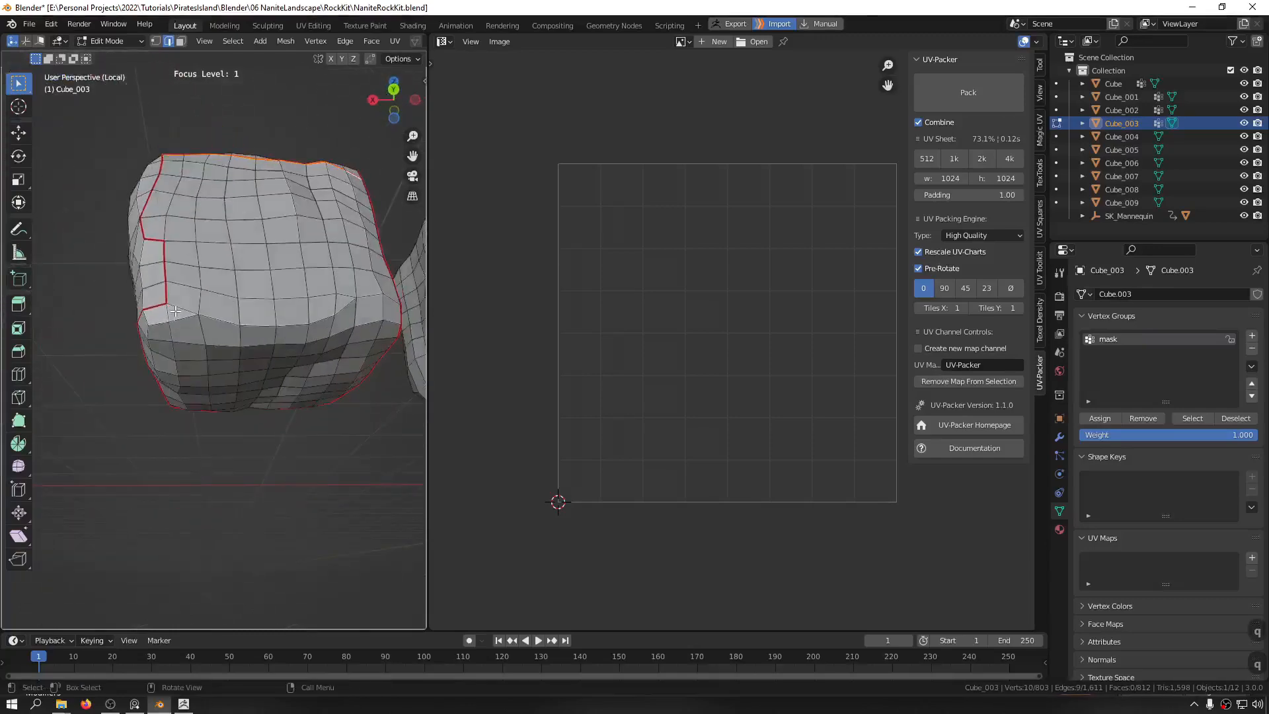
middle_drag(252, 326, 276, 454)
ctrl+click(355, 298)
middle_drag(218, 403, 267, 413)
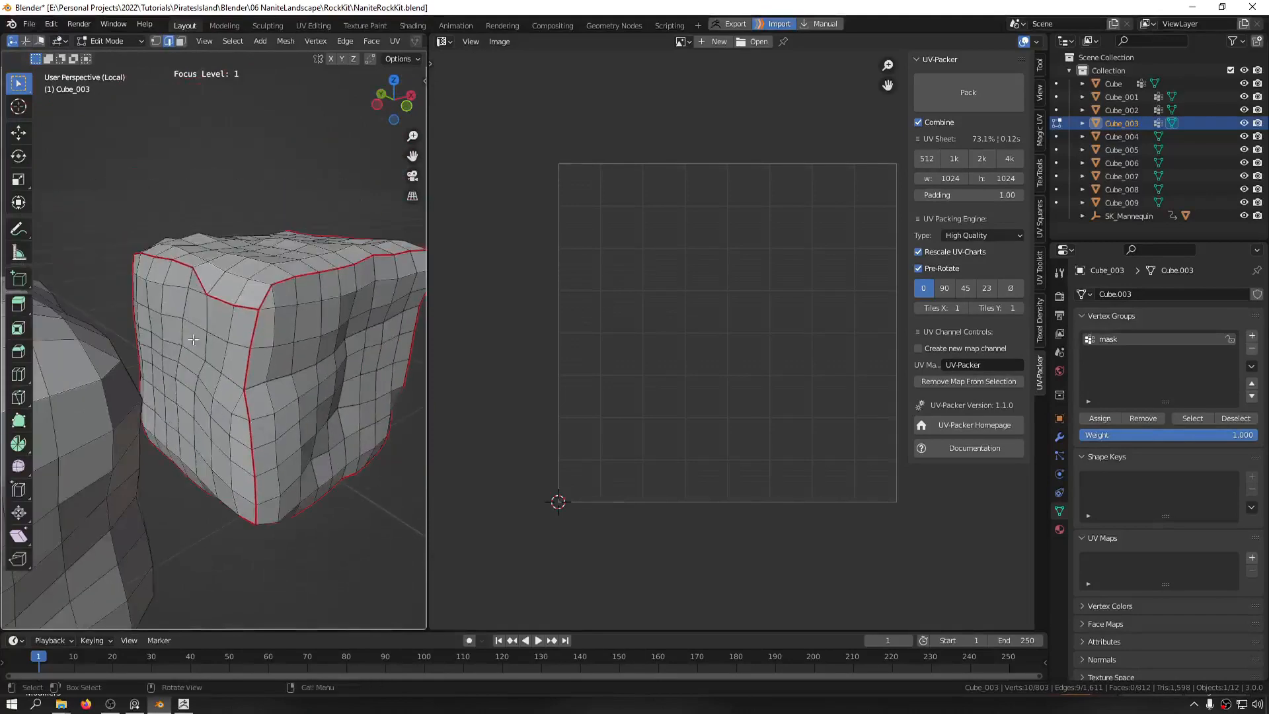
Step: Examine the finished seams around the first unwrapped block's sides and clear the edge selection
scroll(277, 298, up, 4)
scroll(277, 298, down, 5)
middle_drag(277, 298, 175, 283)
scroll(238, 276, up, 3)
click(238, 276)
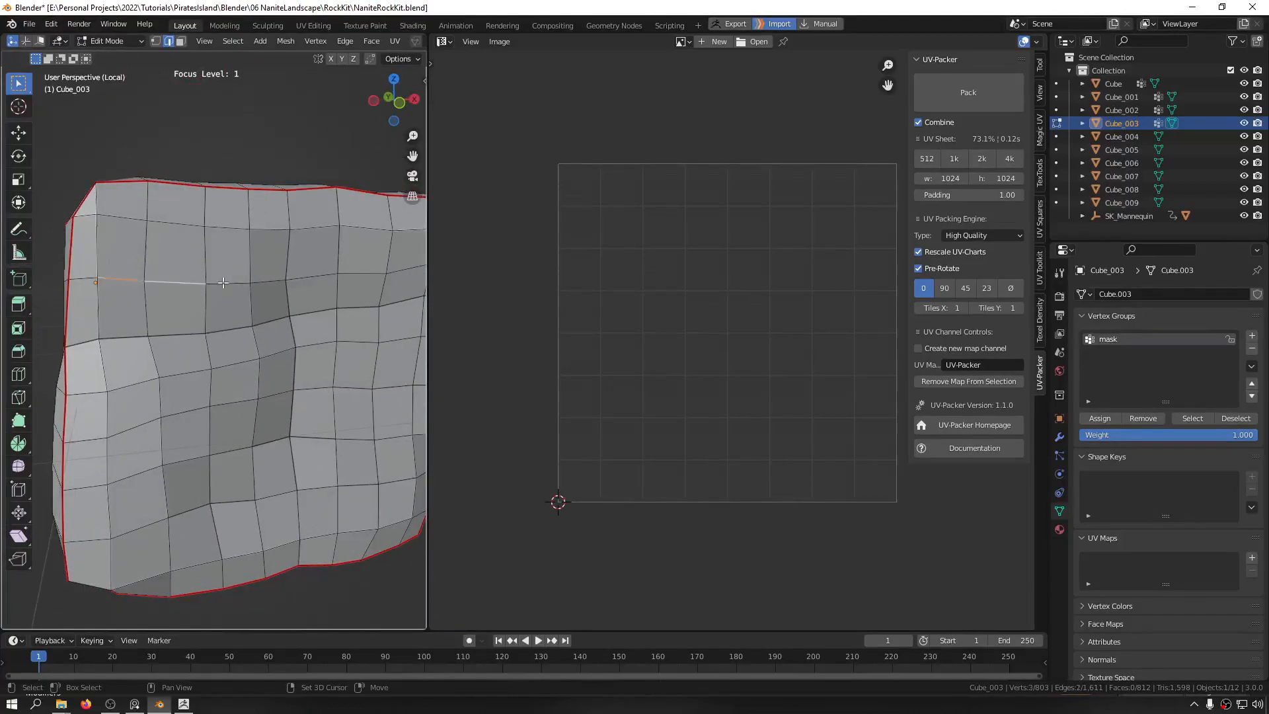
scroll(312, 282, down, 3)
middle_drag(264, 396, 314, 453)
click(314, 453)
Step: Select an edge path down a vertical corner of the other block and mark it as a seam
shift+middle_drag(192, 391, 102, 247)
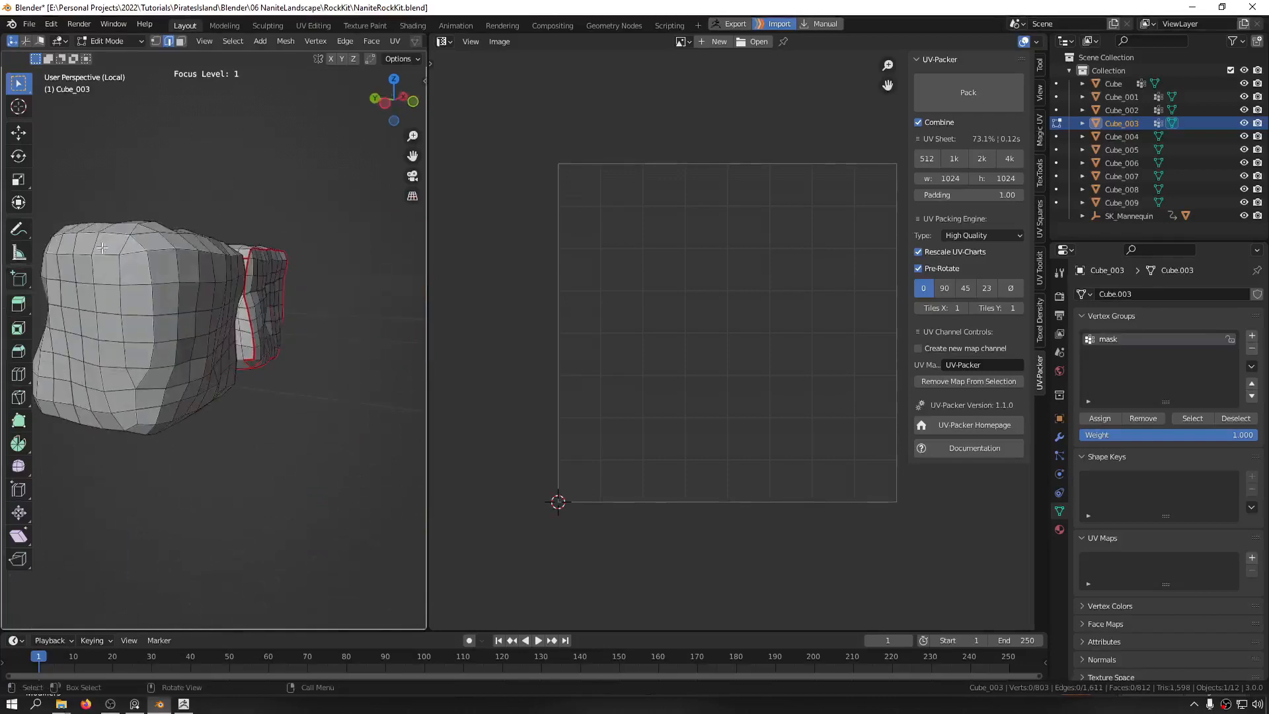
middle_drag(155, 287, 295, 379)
ctrl+click(122, 441)
key(q)
click(156, 423)
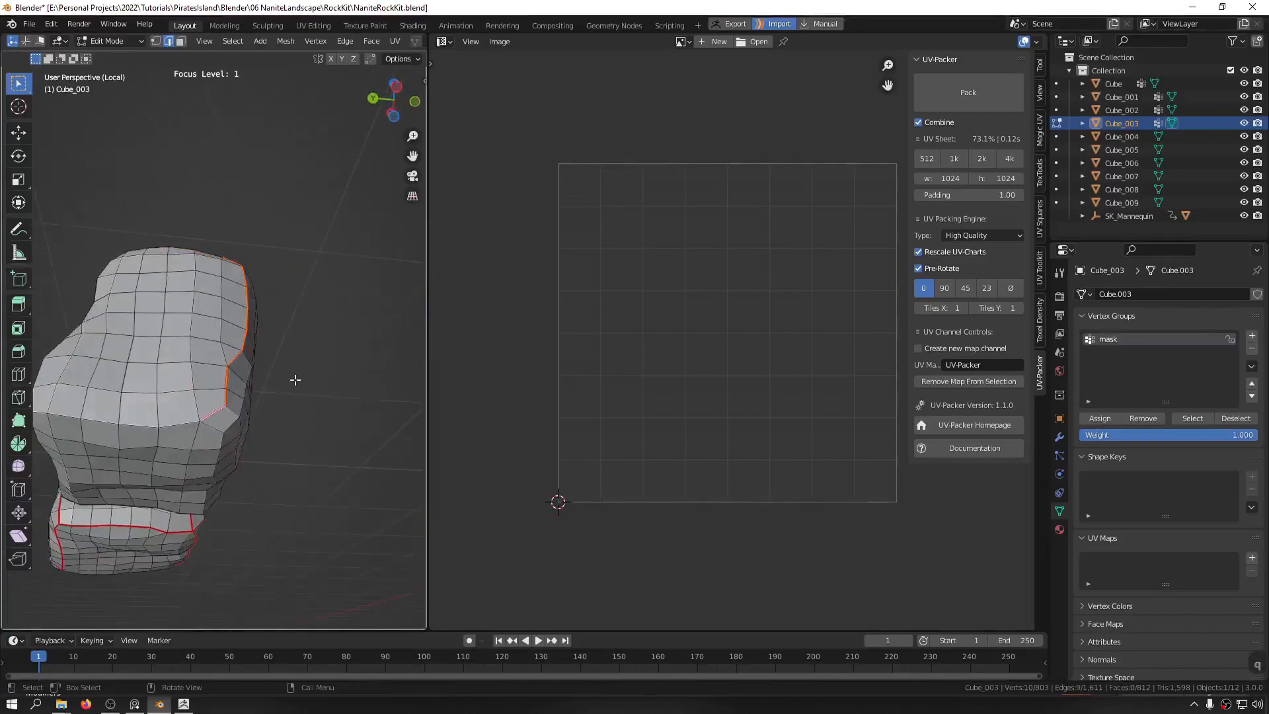
Step: Mark a seam along the second block's lower edge from the finished vertical corner to the next corner
click(185, 424)
middle_drag(185, 424, 258, 344)
ctrl+click(253, 495)
key(q)
click(255, 494)
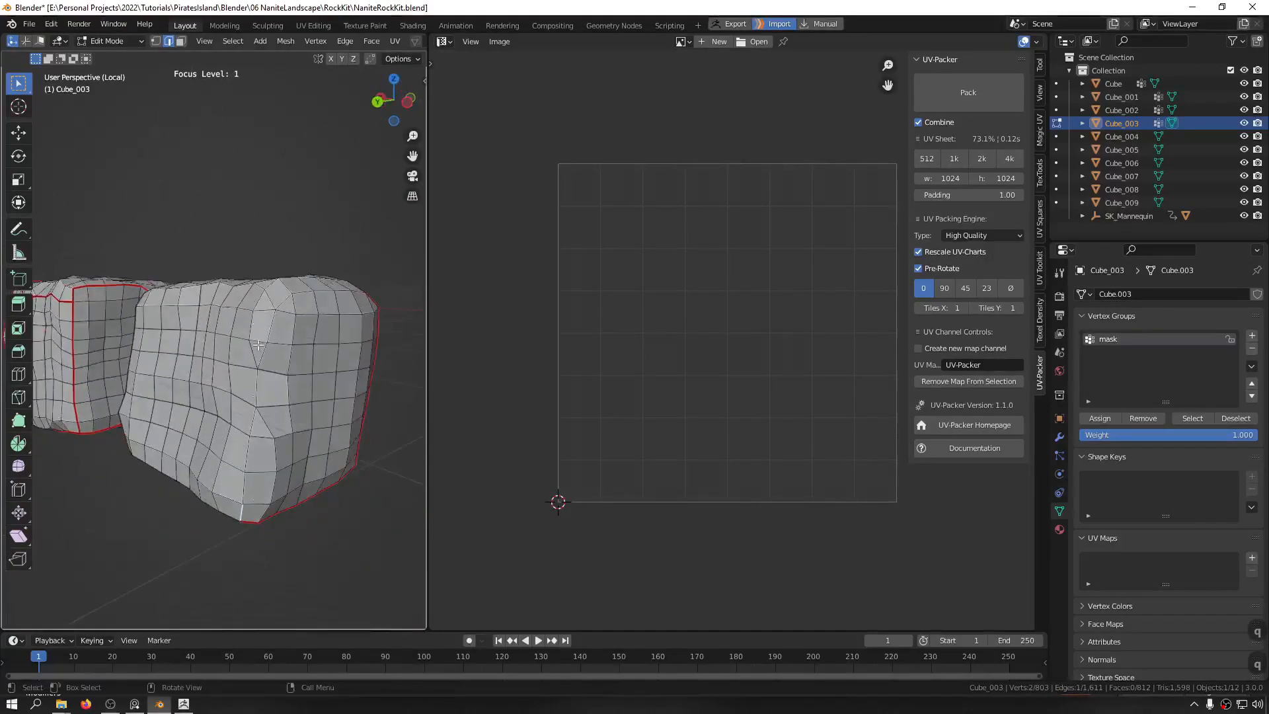
Step: Select the edge path up the second block's next vertical corner and mark it as a seam
ctrl+click(266, 299)
key(q)
click(270, 300)
middle_drag(289, 298, 182, 430)
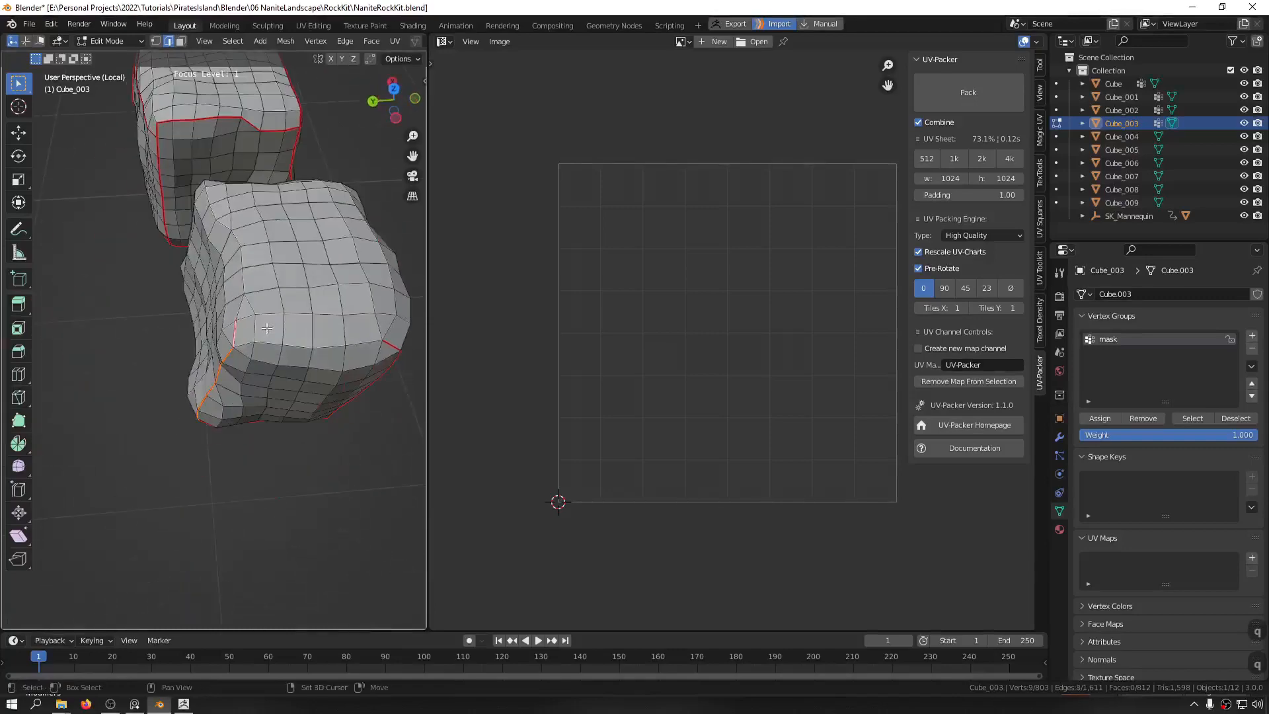
shift+middle_drag(267, 328, 215, 341)
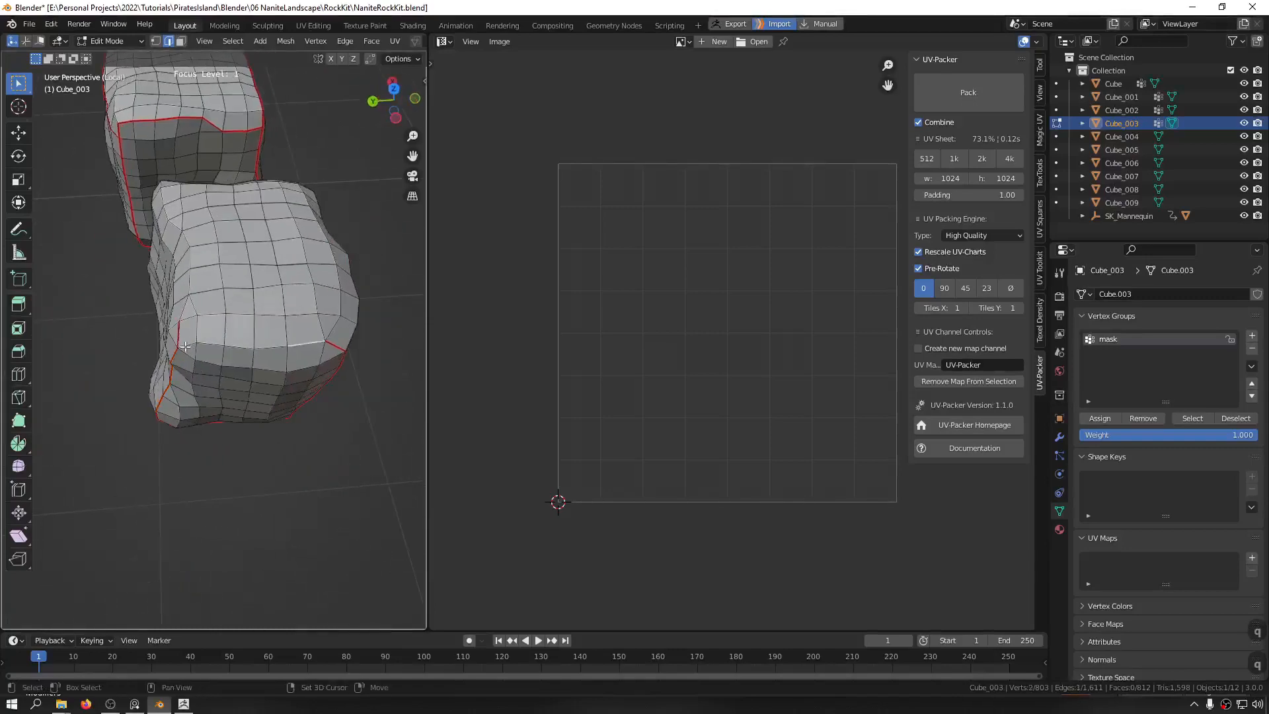
Step: Mark seams along the second block's top edges from the marked corner towards the following one
ctrl+click(185, 347)
middle_drag(185, 346, 151, 243)
ctrl+click(175, 320)
key(ctrl+z)
ctrl+click(207, 318)
key(q)
click(197, 302)
Step: Select the edge path down the third vertical corner from its top edge and mark it as a seam
click(178, 332)
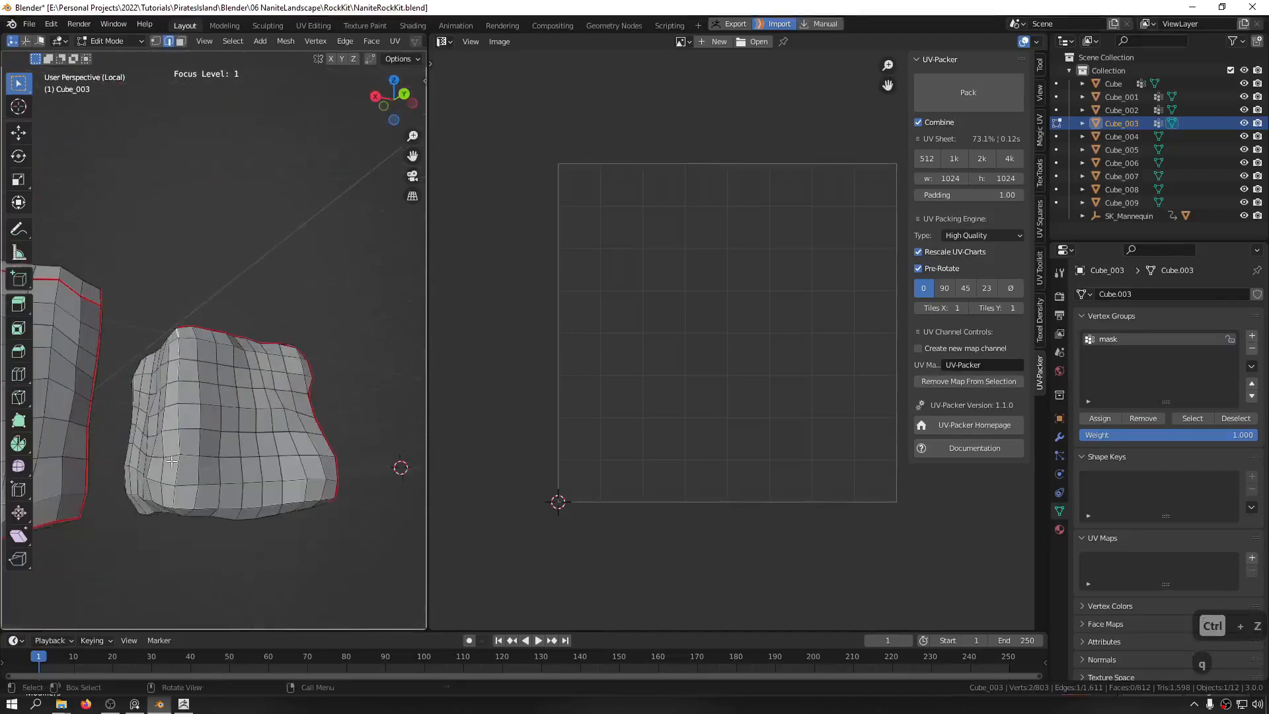
scroll(172, 462, up, 3)
ctrl+click(183, 500)
key(q)
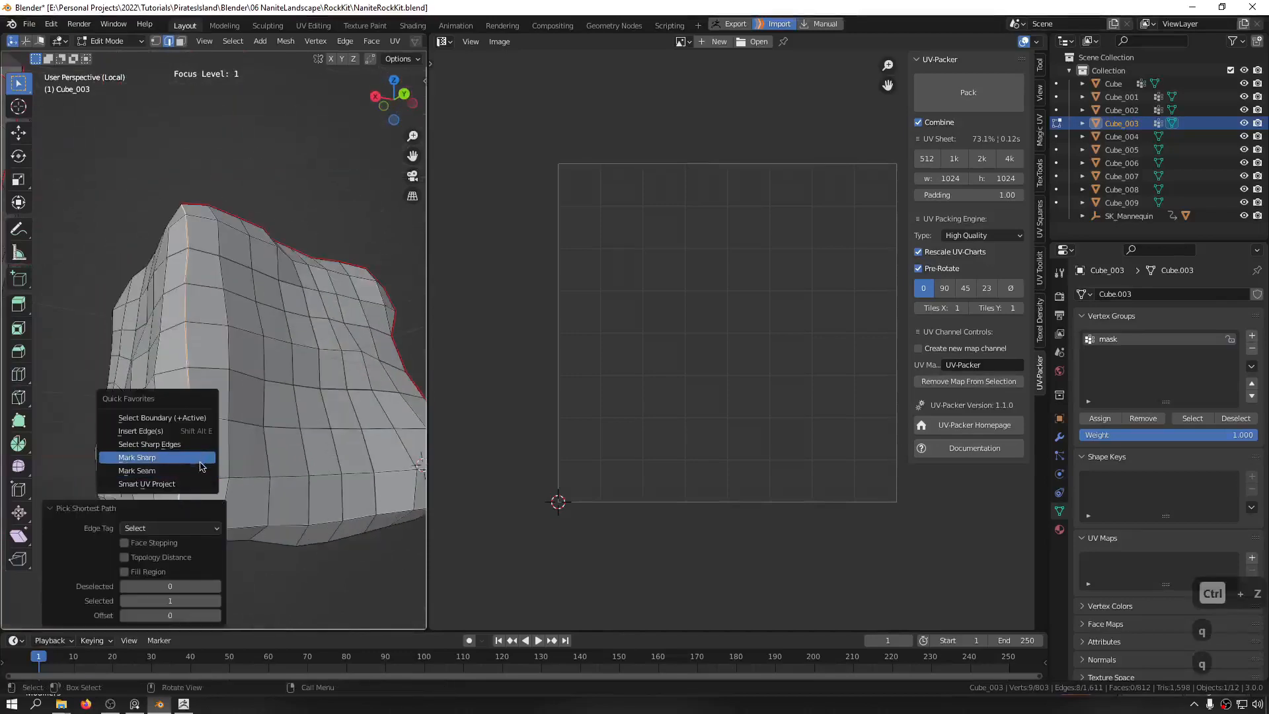
click(201, 470)
Step: Mark seams along the second block's remaining underside edges up to the last unmarked corner
middle_drag(231, 125, 258, 190)
middle_drag(192, 403, 5, 350)
click(155, 347)
middle_drag(354, 386, 110, 296)
ctrl+click(353, 384)
click(150, 413)
middle_drag(150, 413, 318, 316)
ctrl+click(279, 266)
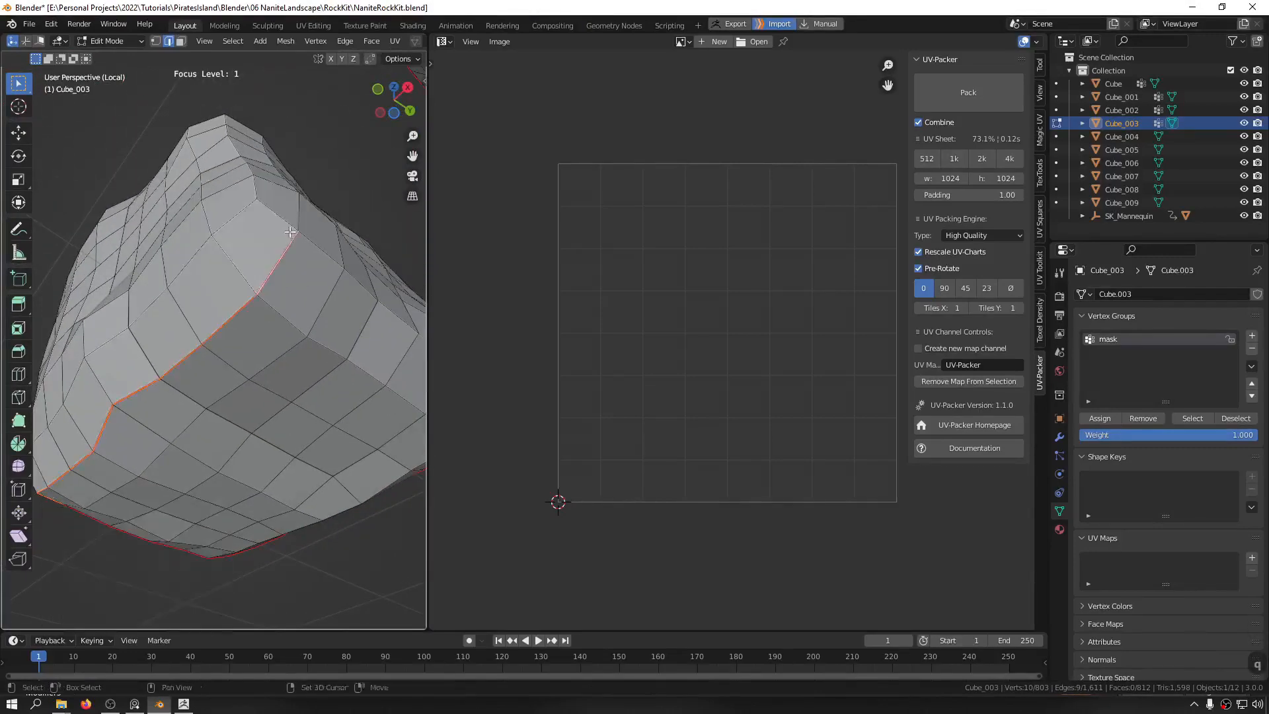
middle_drag(280, 266, 255, 397)
click(259, 311)
Step: Mark seams up the second block's last vertical corner and along its remaining top edges to close the loop
middle_drag(258, 311, 225, 319)
ctrl+click(205, 317)
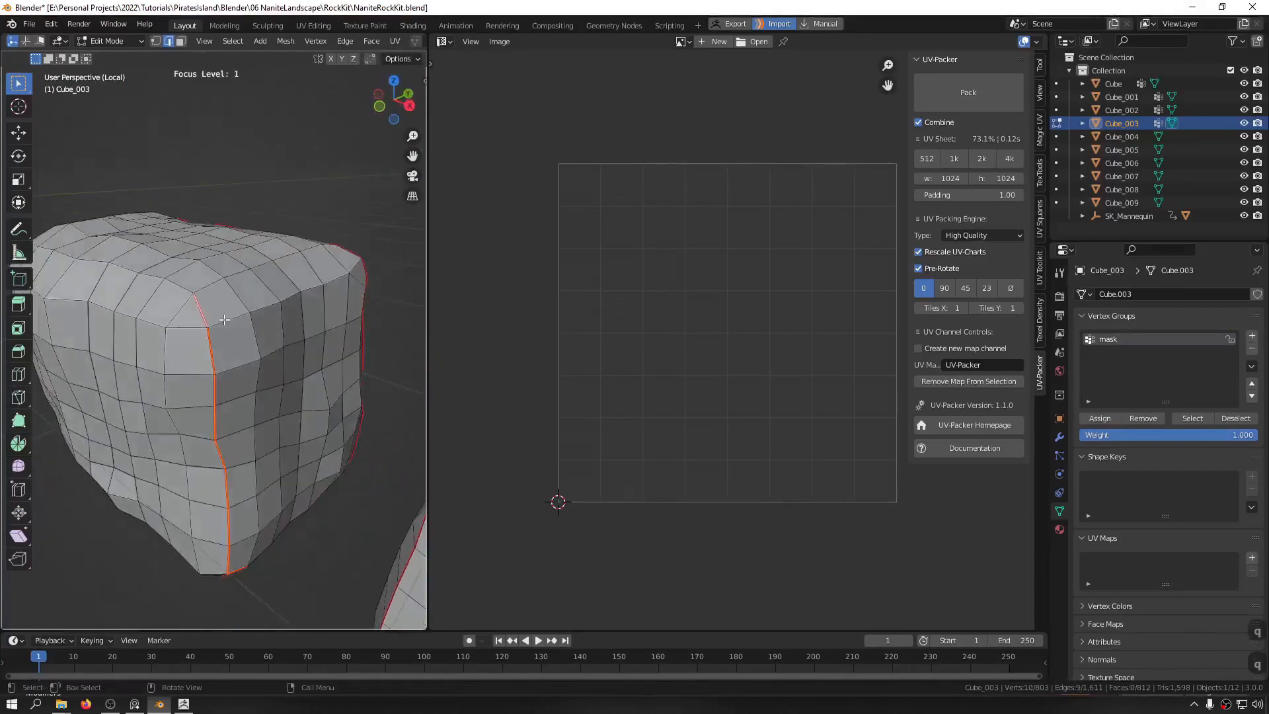
ctrl+click(359, 268)
middle_drag(360, 269, 161, 342)
ctrl+click(169, 326)
scroll(187, 339, up, 5)
scroll(204, 327, up, 3)
click(198, 323)
ctrl+click(68, 341)
key(q)
click(67, 341)
Step: Add a UV map to Cube_003 and clear the edge selection
scroll(155, 380, down, 3)
scroll(162, 386, down, 3)
click(1252, 558)
scroll(248, 385, down, 4)
key(a)
key(alt+a)
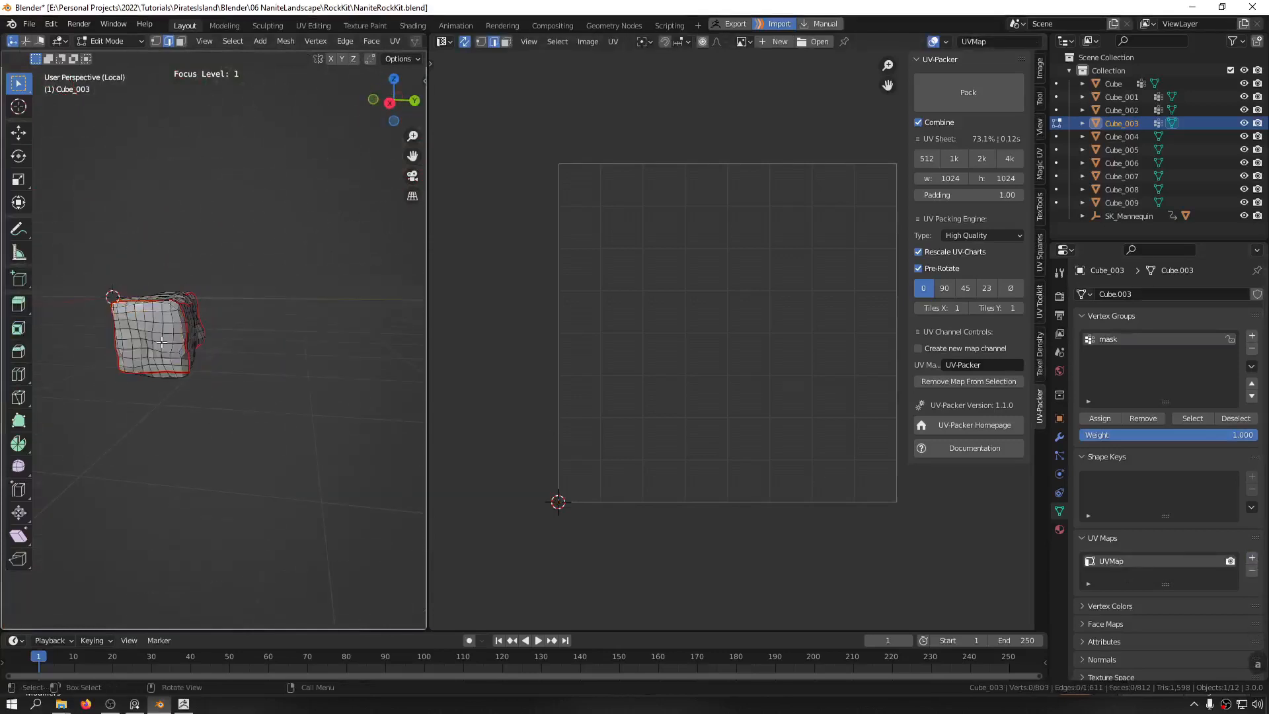
Step: Select one block's front side up to its seams, unwrap it, and move the island outside the UV tile
key(ctrl+l)
key(u)
click(595, 306)
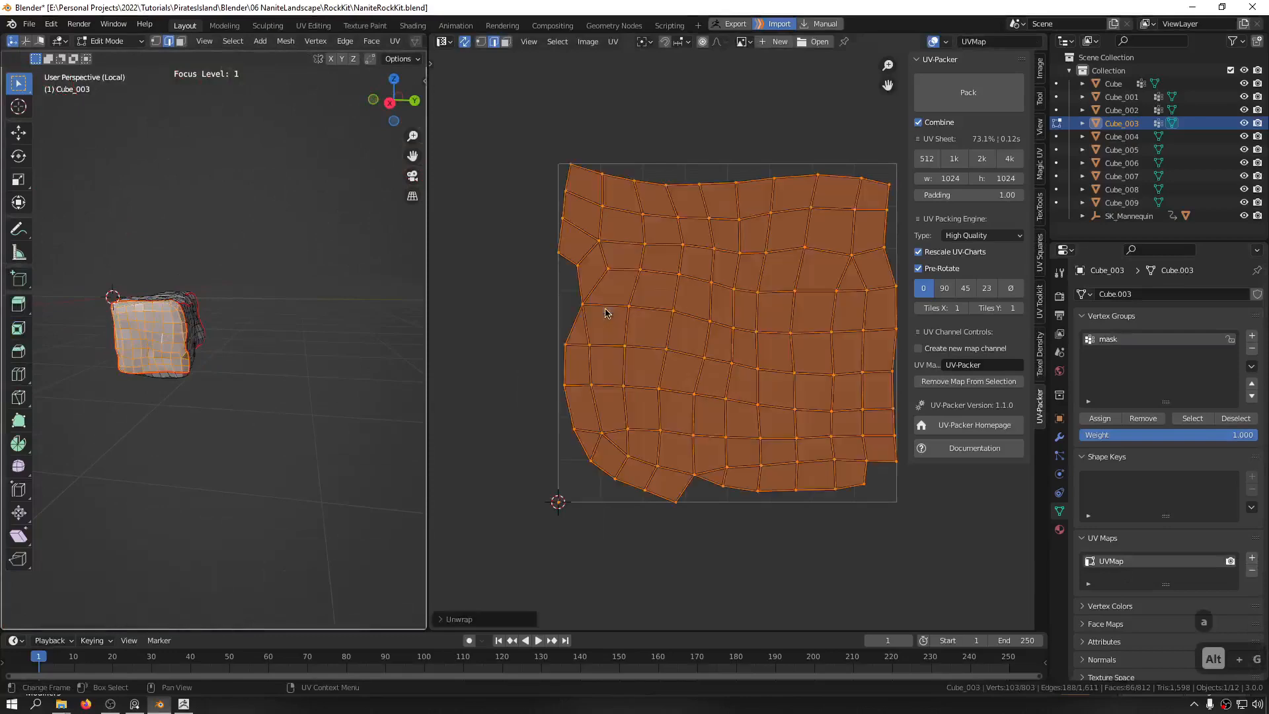
key(g)
key(Escape)
scroll(647, 376, down, 3)
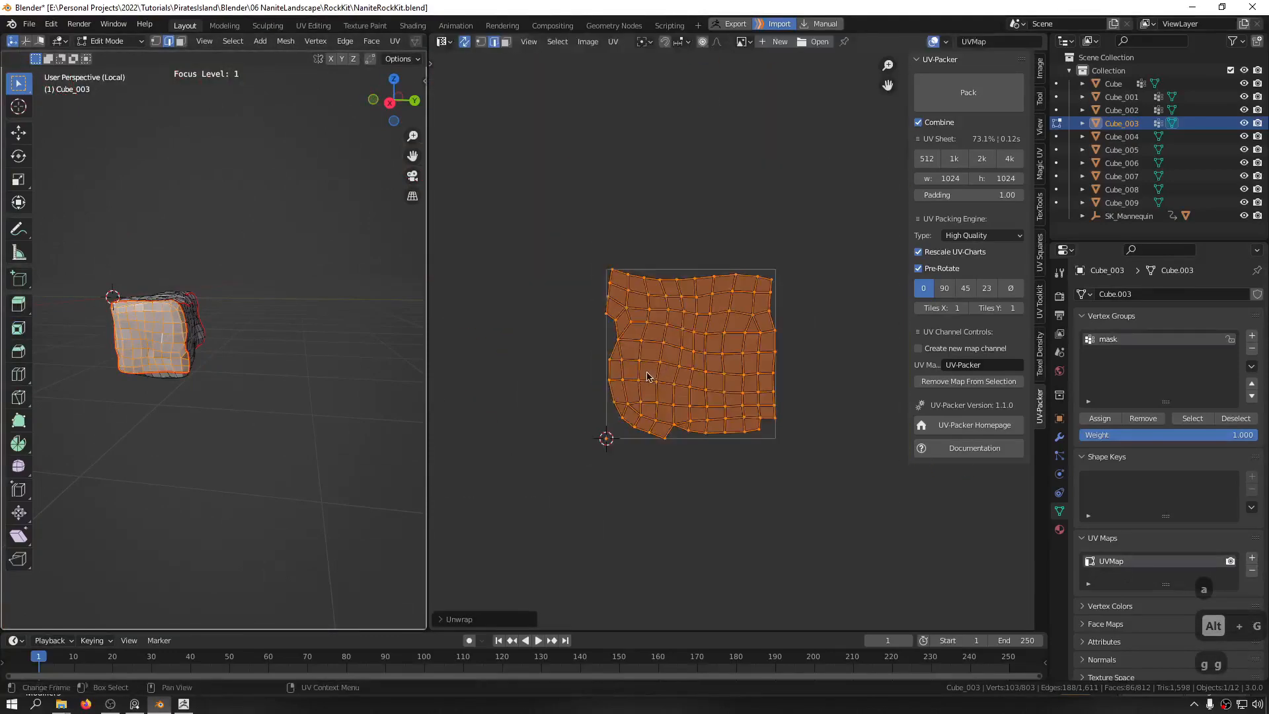
key(g)
click(532, 263)
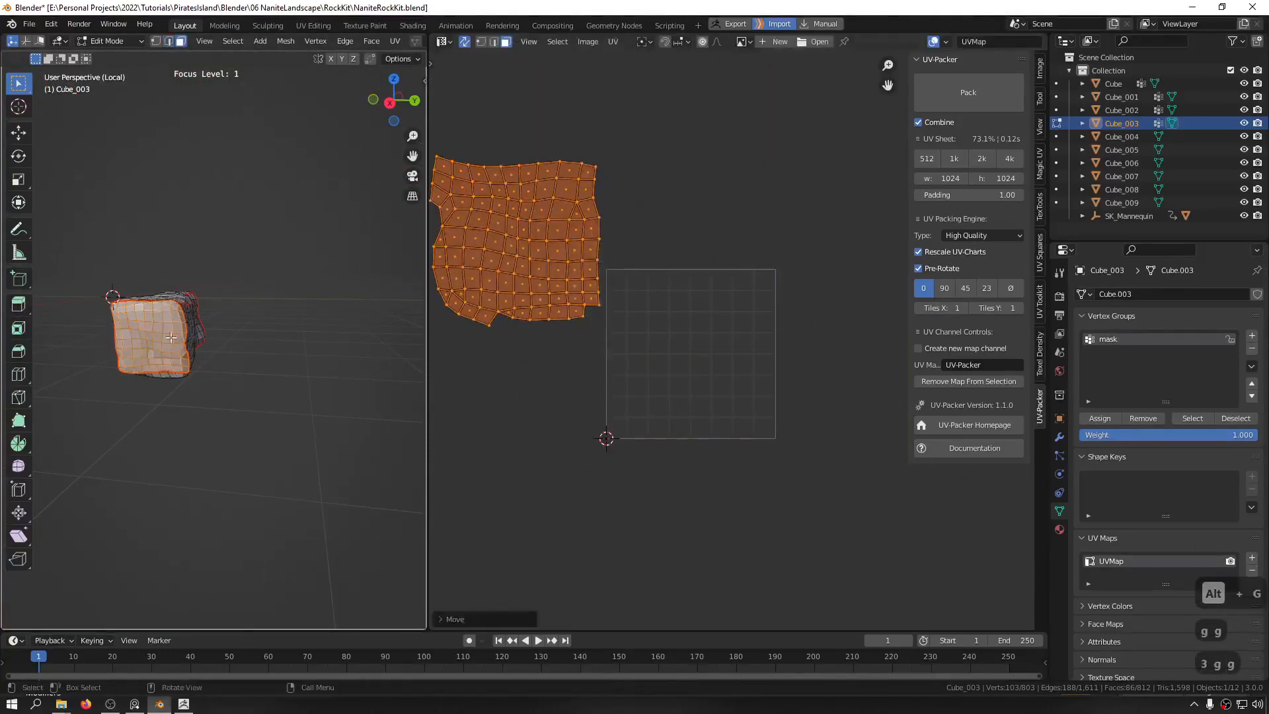
Step: Unwrap the seam-bounded top of the same block and place its island below the first one
middle_drag(197, 333, 132, 335)
click(150, 330)
key(ctrl+l)
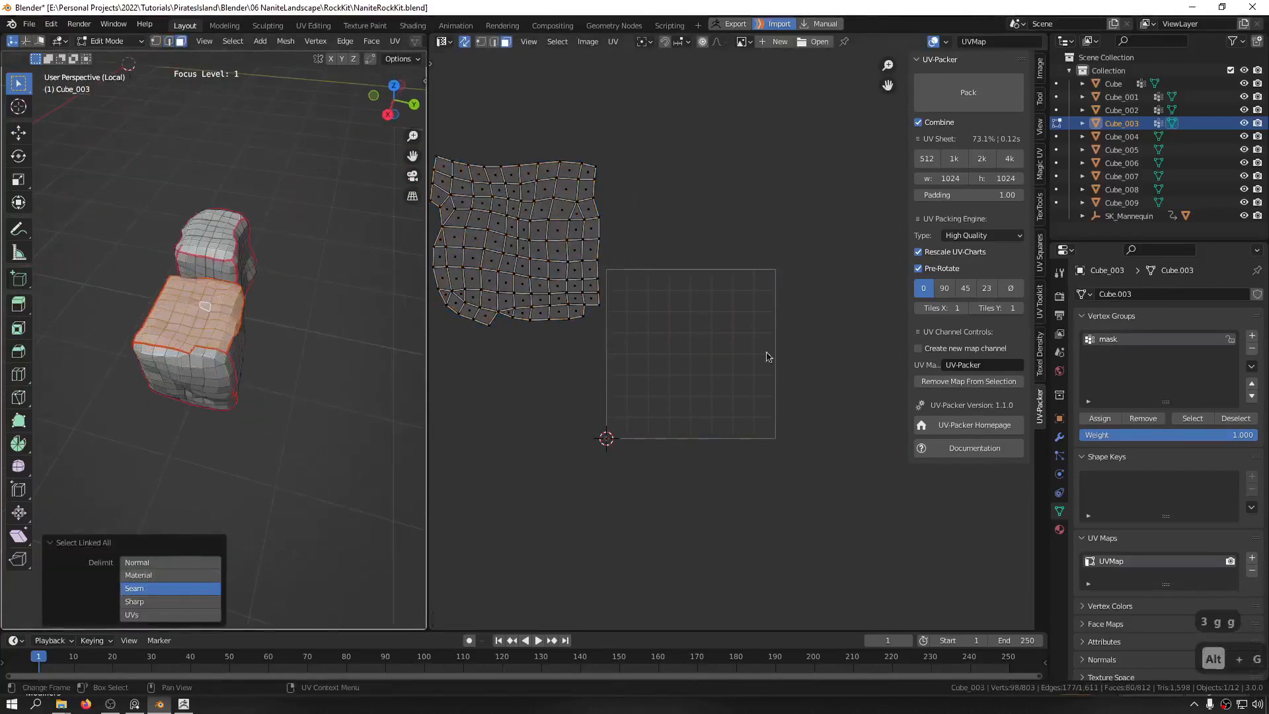
right_click(646, 350)
click(645, 350)
key(g)
click(527, 454)
Step: Unwrap the adjacent side of the same block and move its island below the UV tile
middle_drag(209, 312, 152, 266)
click(236, 375)
key(alt+g)
right_click(683, 360)
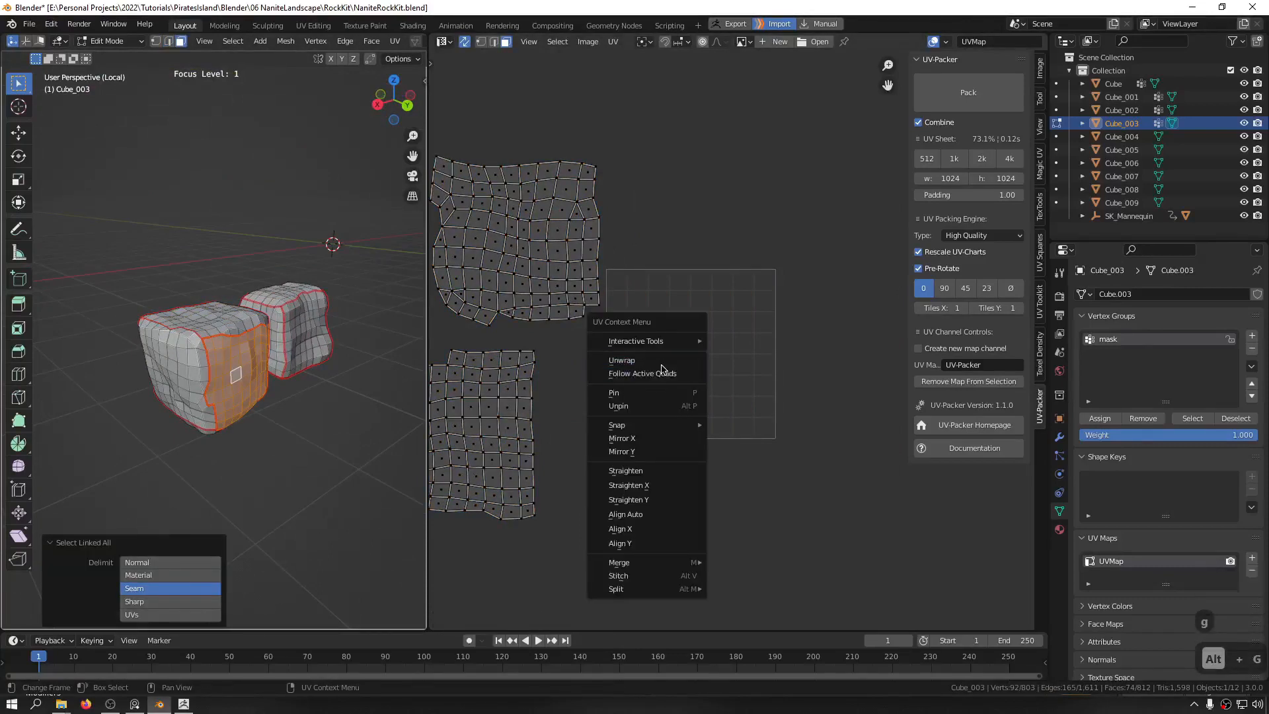
click(661, 362)
key(g)
click(569, 561)
Step: Unwrap the block's next side up to its seams and move its island to the lower right of the UV tile
middle_drag(251, 396, 158, 369)
click(153, 367)
key(alt+g)
right_click(692, 340)
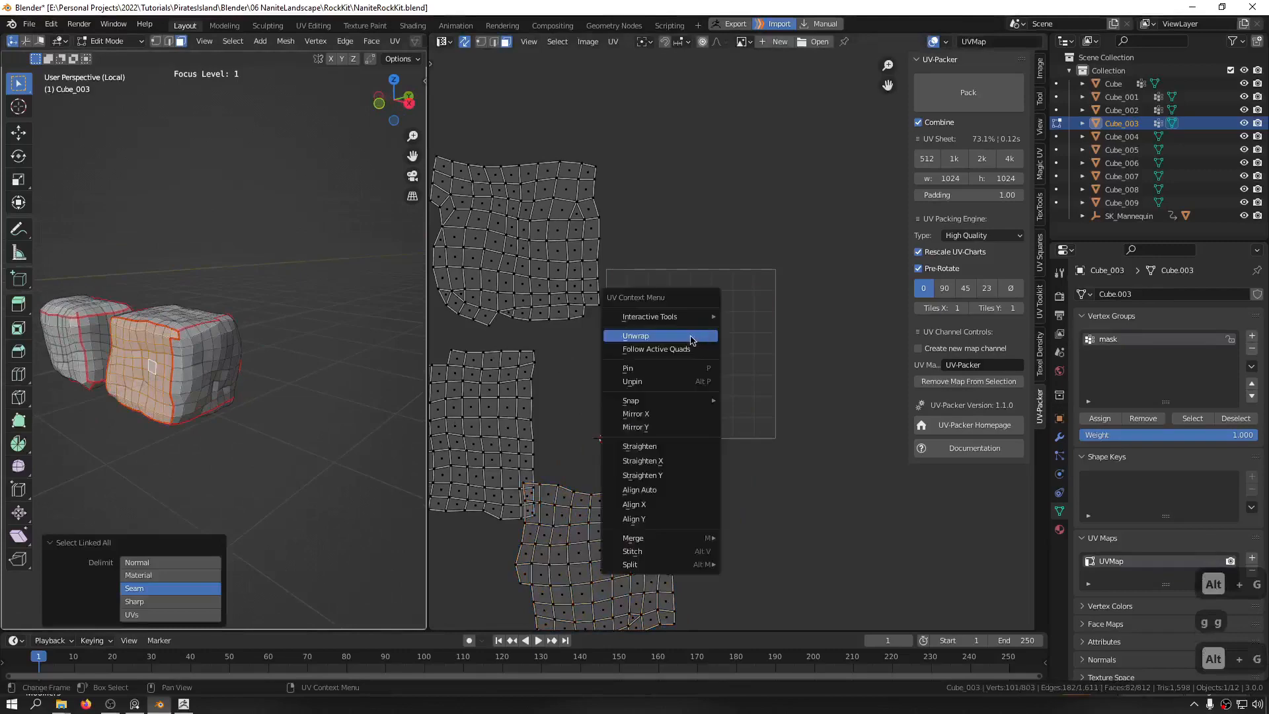
click(692, 340)
key(g)
click(865, 515)
Step: Unwrap a fifth seam-bounded face of the block and move its island to the right of the UV tile
middle_drag(249, 421, 110, 428)
click(225, 368)
key(ctrl+l)
right_click(628, 346)
click(628, 342)
key(g)
click(899, 284)
Step: Find the block's last side without UVs, unwrap it, and move its island above the UV tile
click(255, 411)
key(ctrl+l)
click(270, 456)
key(ctrl+l)
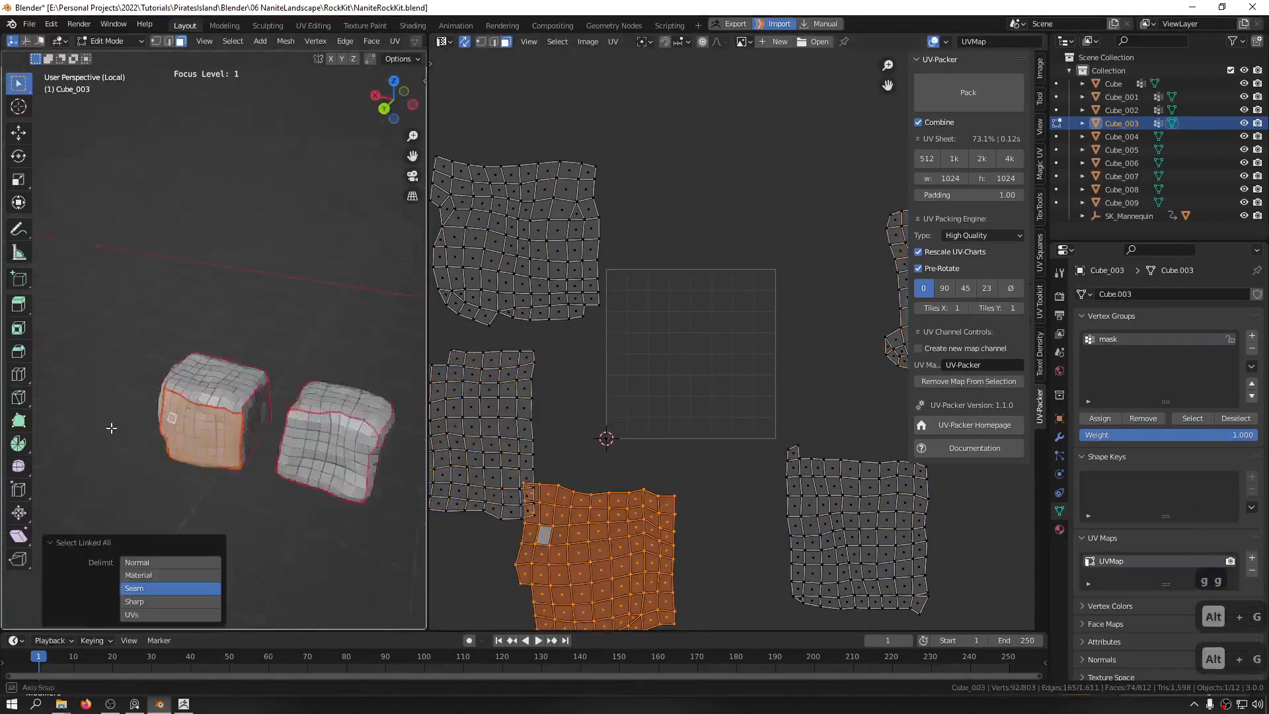
scroll(267, 414, up, 4)
click(267, 414)
key(ctrl+l)
key(u)
click(654, 195)
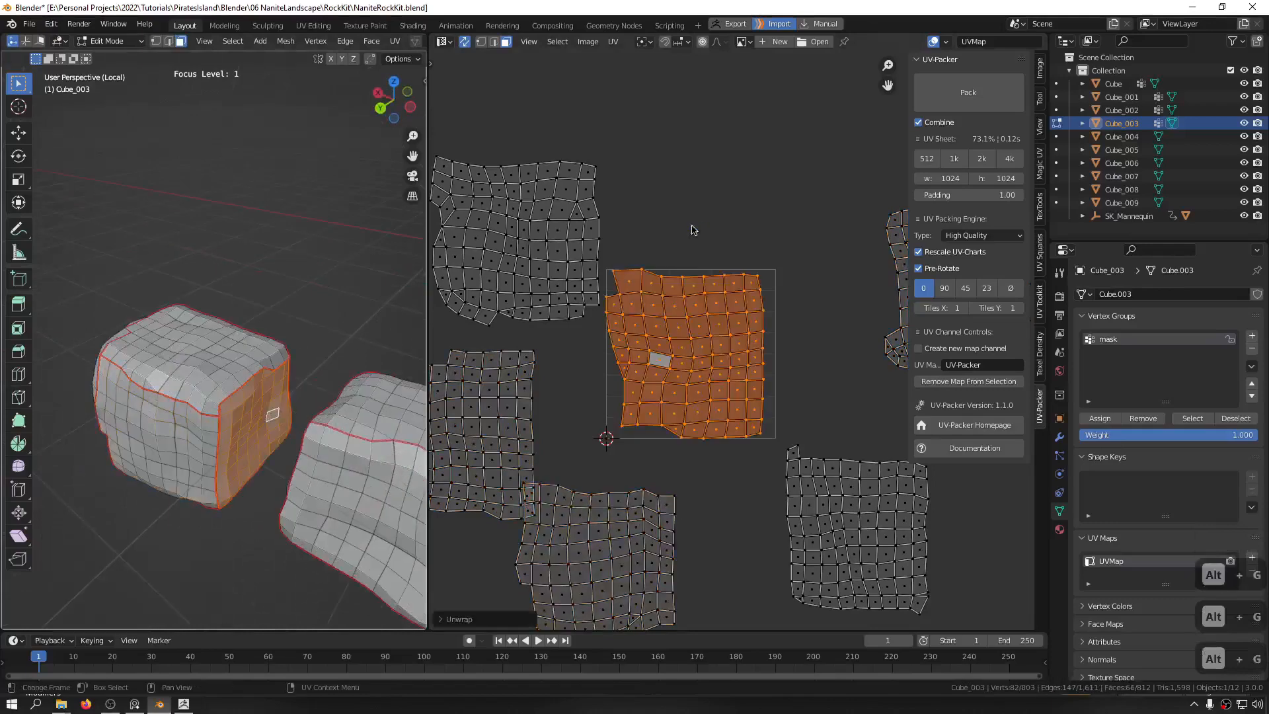
key(g)
click(780, 61)
Step: Select the other block's front side up to its seams and unwrap it
scroll(816, 156, down, 4)
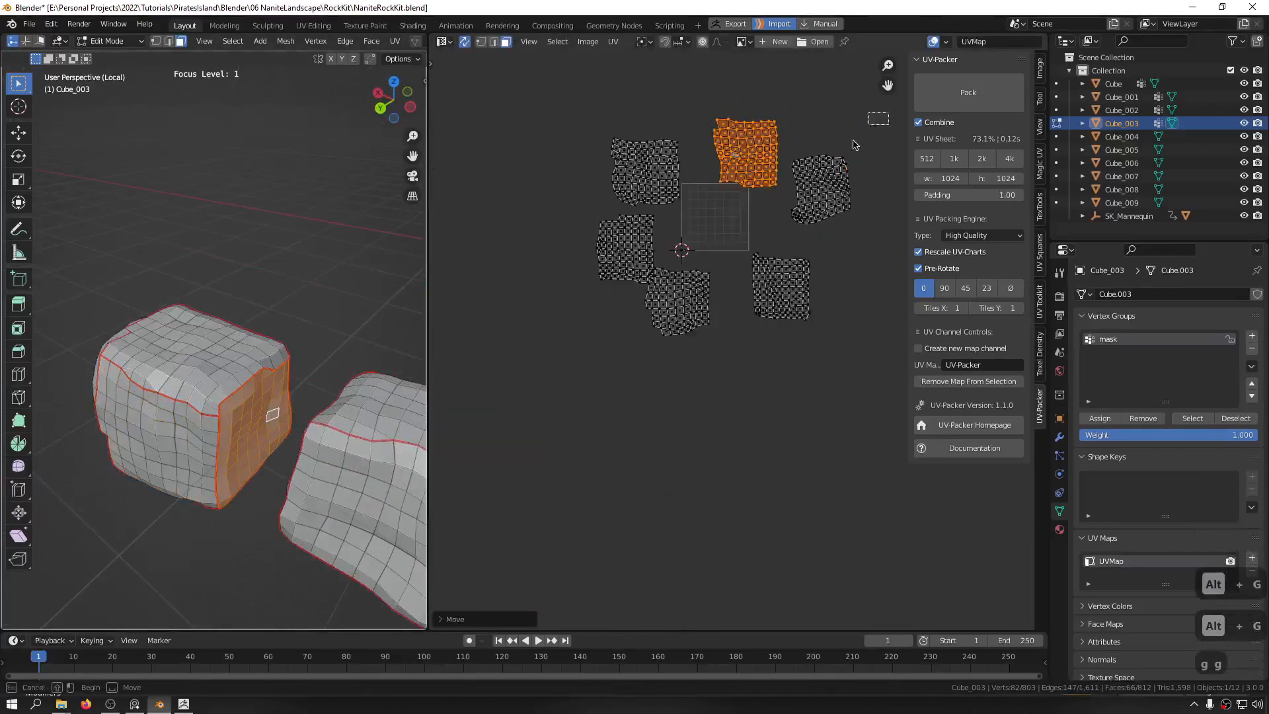
drag(889, 113, 538, 406)
middle_drag(192, 304, 262, 316)
click(222, 364)
key(ctrl+l)
key(u)
click(601, 334)
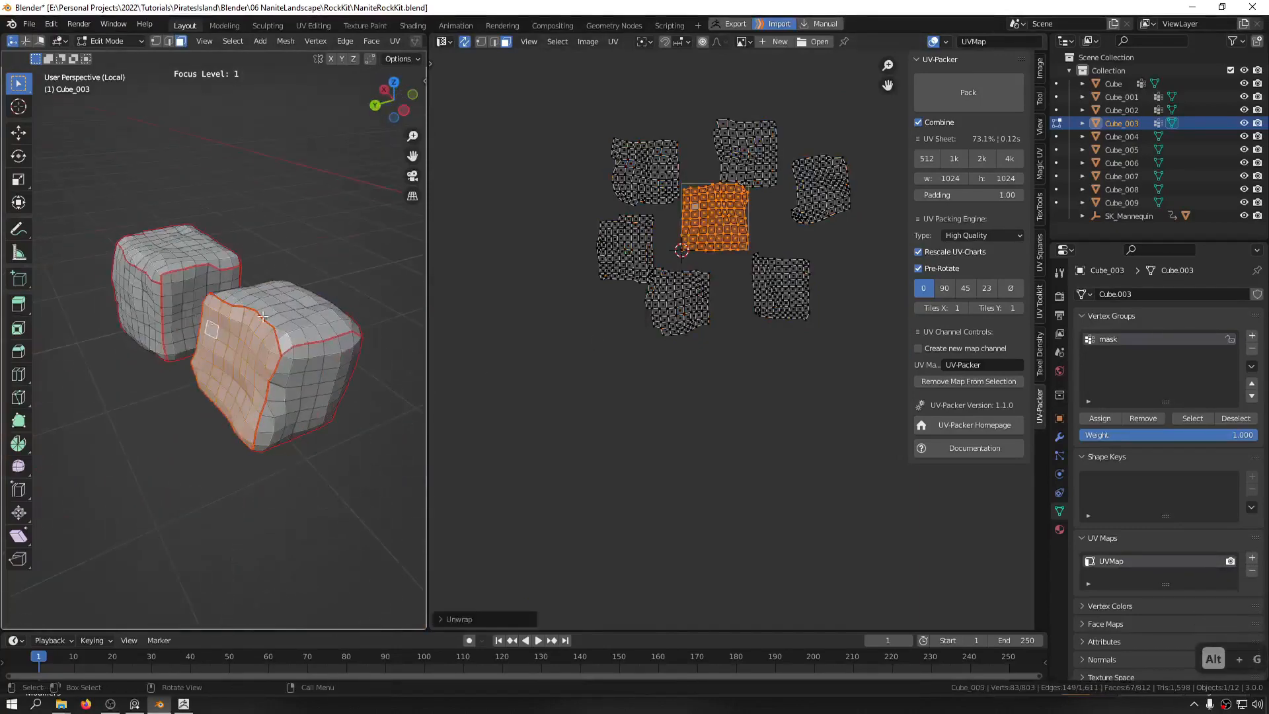
Step: Select the seam-bounded top of the other block and unwrap it
click(266, 314)
key(alt+g)
right_click(270, 314)
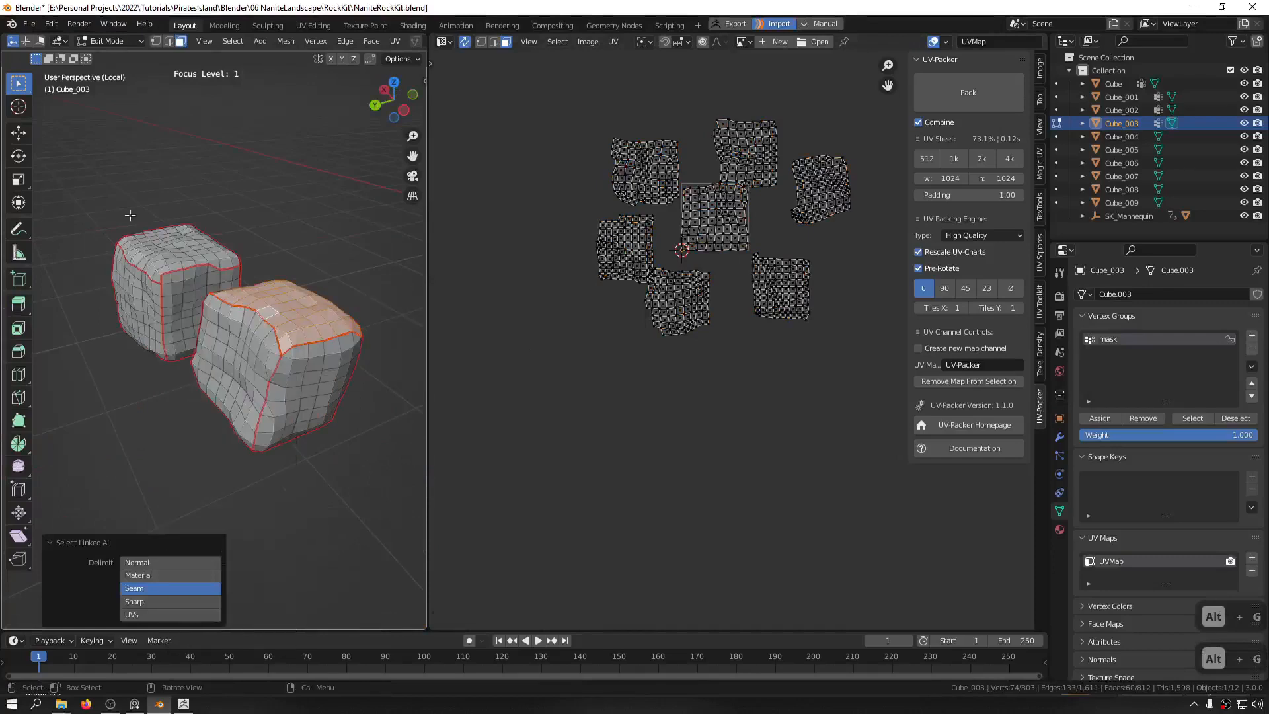
right_click(731, 322)
click(727, 322)
Step: Select the end side of the other block up to its seams and unwrap it
middle_drag(284, 386, 235, 360)
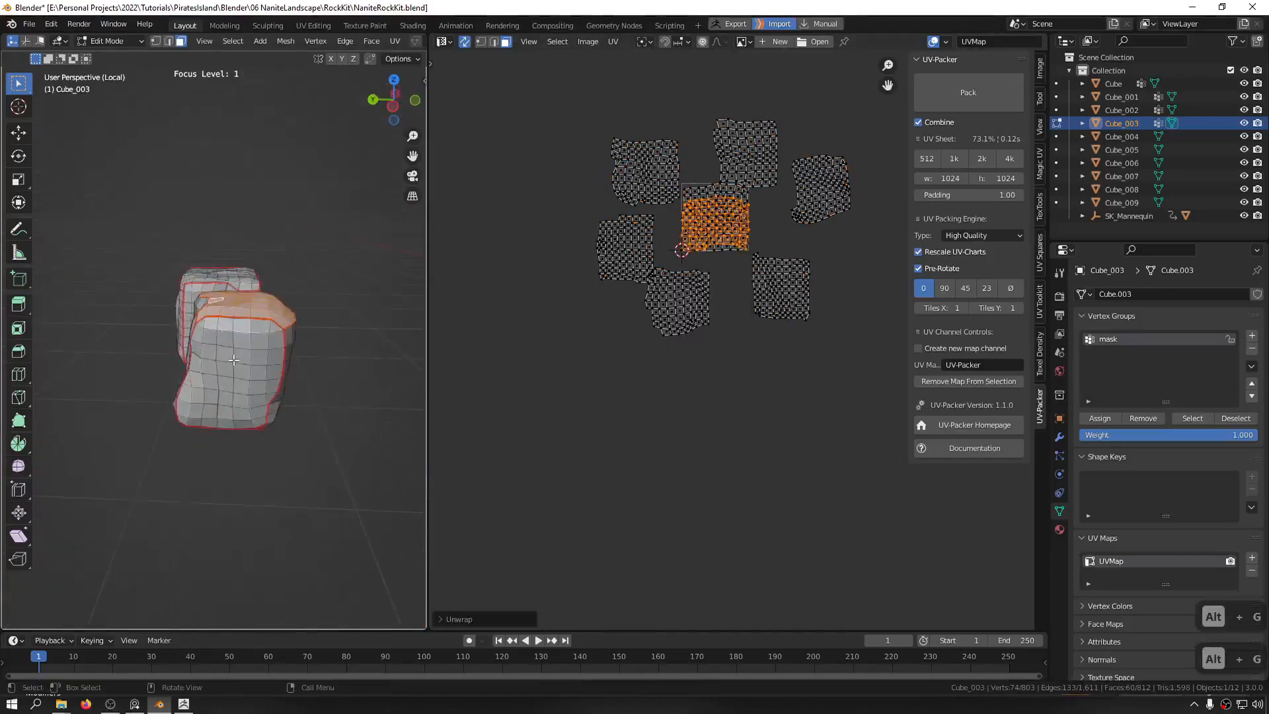
click(235, 360)
key(alt+g)
right_click(674, 349)
click(673, 349)
Step: Unwrap two more seam-bounded faces of the other block, one after the other
middle_drag(352, 374, 257, 231)
click(290, 379)
key(alt+g)
right_click(615, 372)
click(617, 369)
click(125, 296)
key(alt+g)
right_click(730, 319)
click(703, 319)
Step: Select the other block's remaining seam-bounded face and unwrap it
scroll(198, 320, up, 3)
click(196, 330)
key(alt+g)
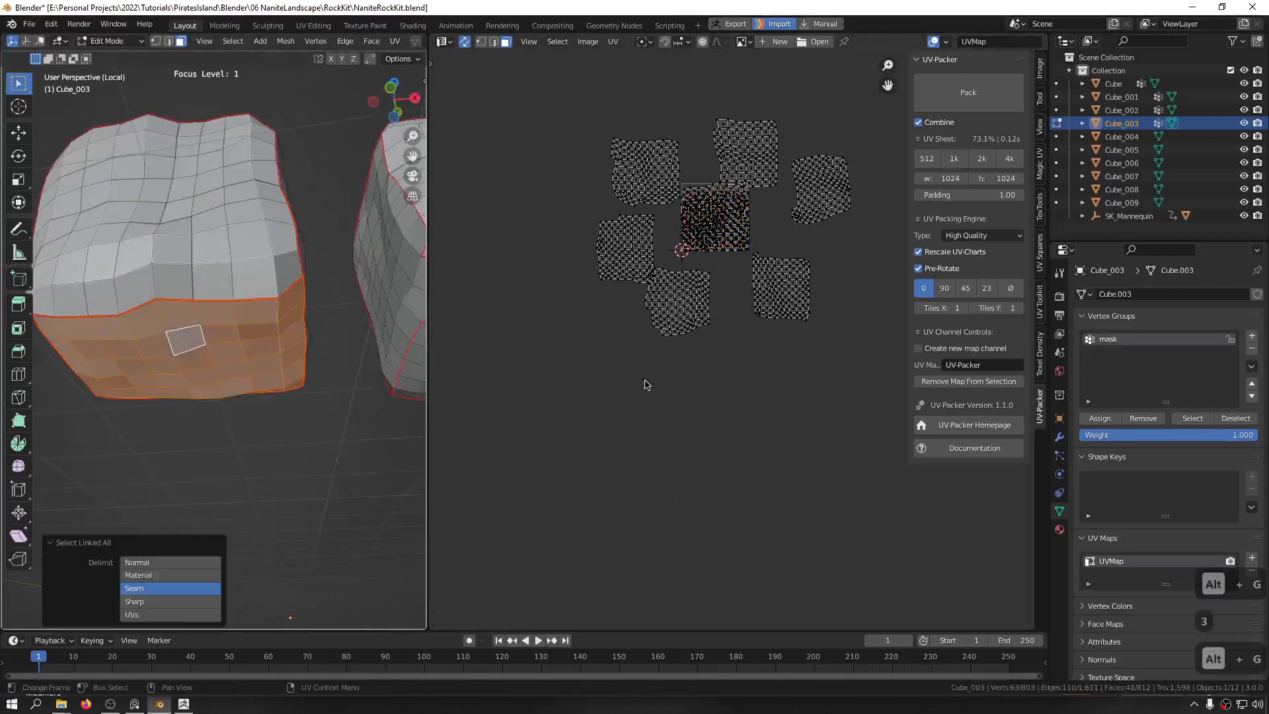
right_click(645, 384)
click(644, 380)
Step: Check an unwrapped face's linked selection and pack all UV islands into the tile with UV-Packer
middle_drag(218, 297, 236, 374)
click(221, 375)
key(alt+g)
middle_drag(630, 370, 618, 473)
click(1017, 93)
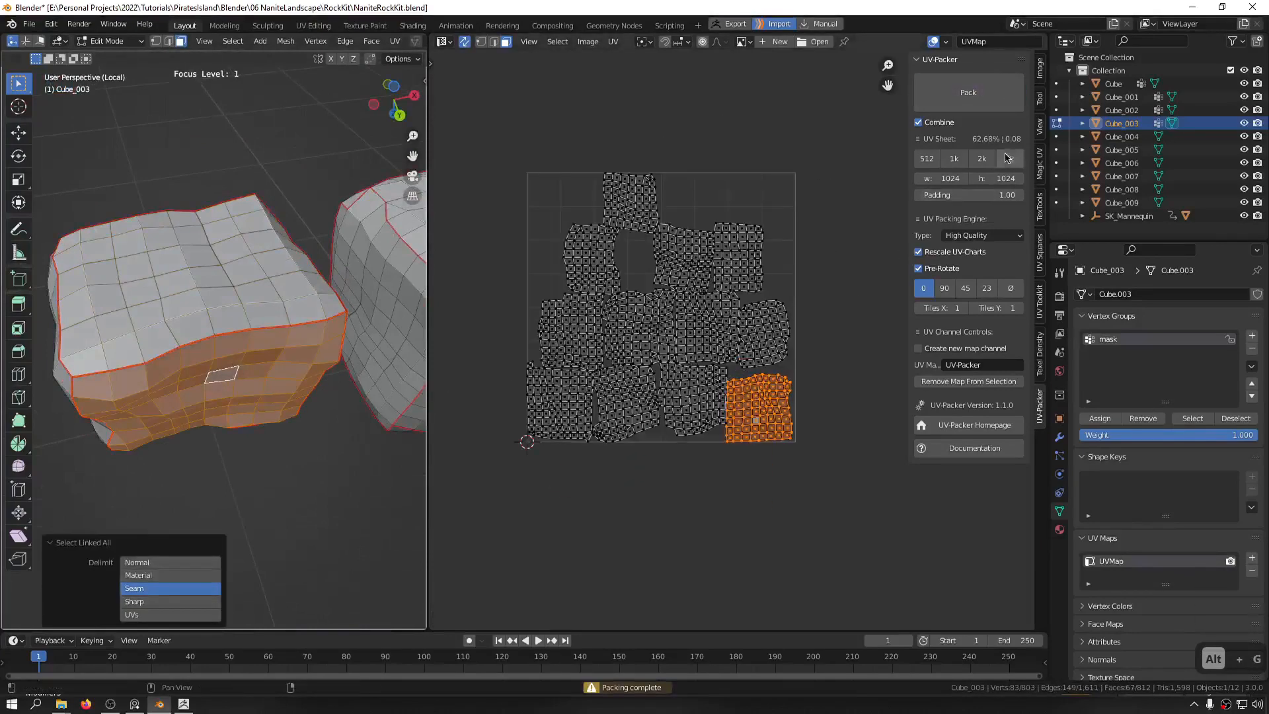
Step: Turn off Rescale UV-Charts, scale all UV islands up slightly, and pack them again
click(941, 256)
key(a)
key(s)
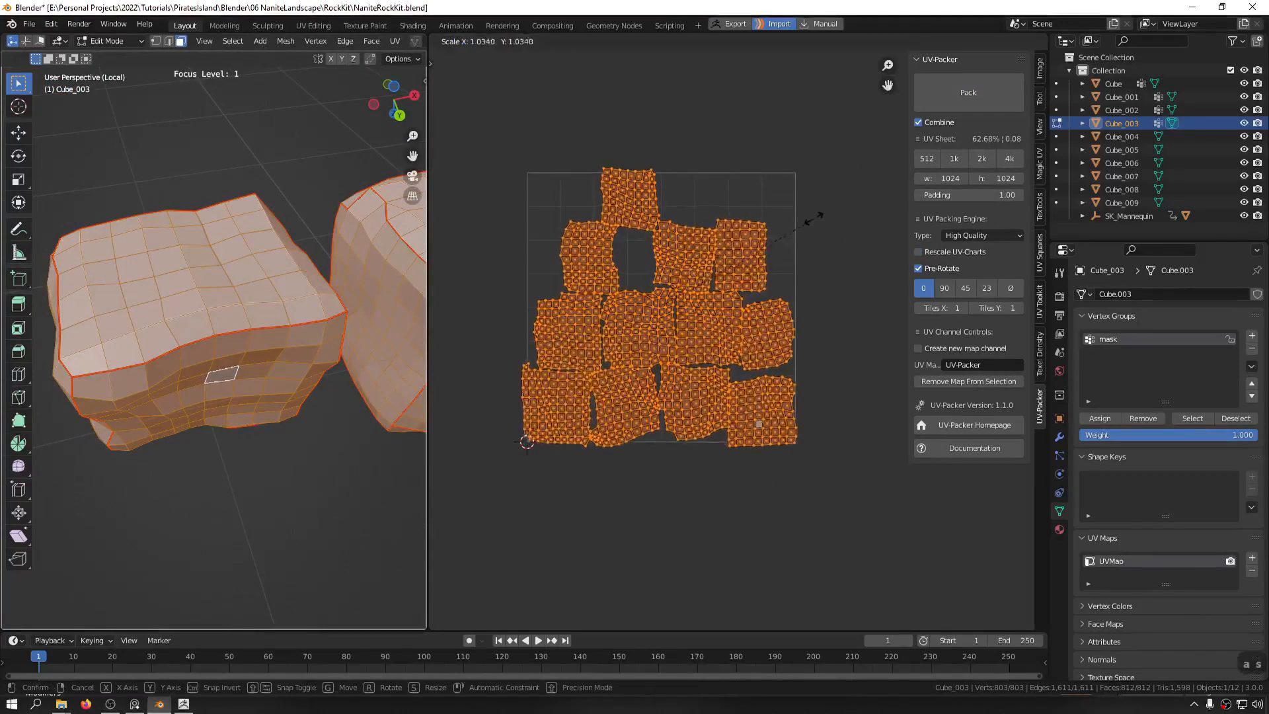
click(823, 198)
click(968, 93)
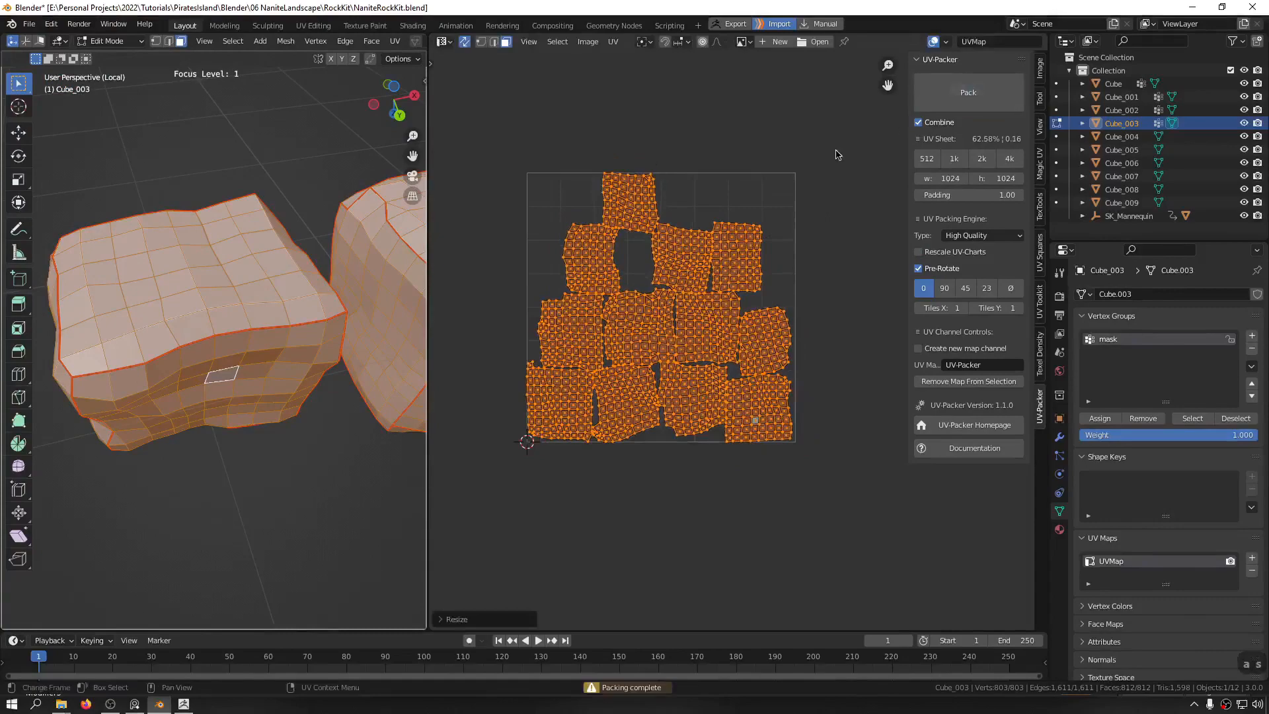
Step: Rotate all UV islands by -90 degrees and repack them
key(r)
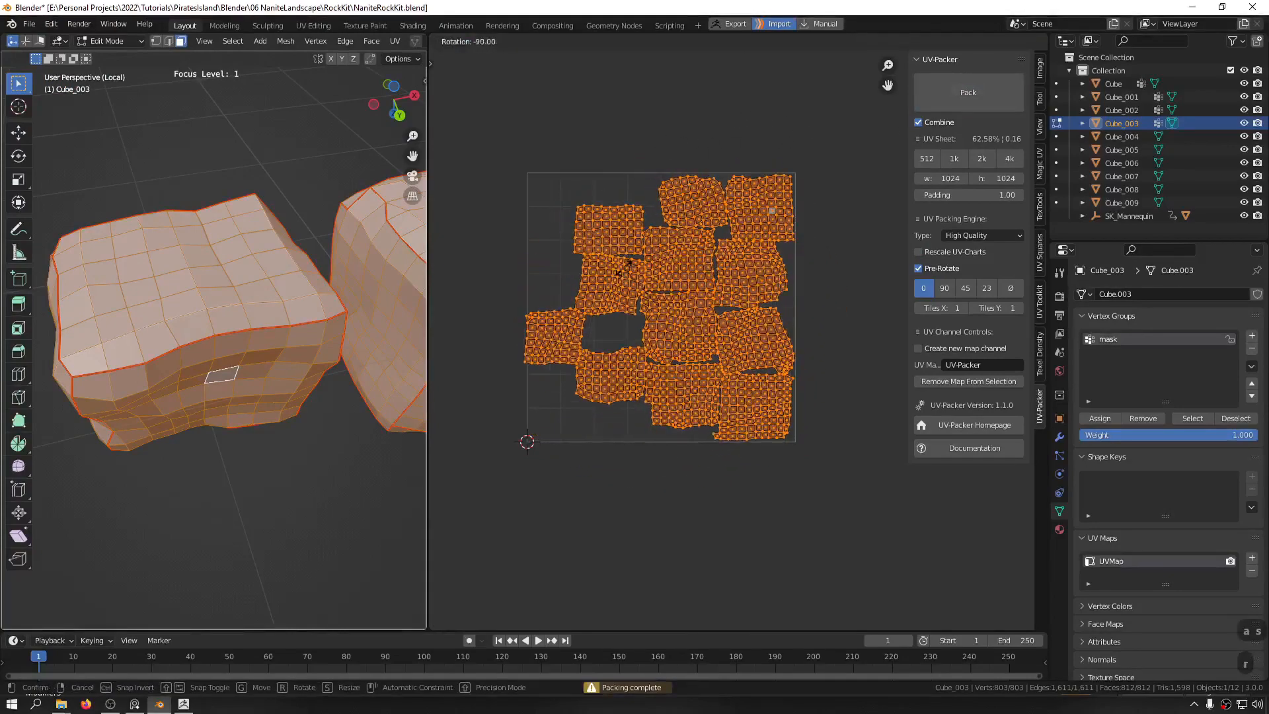
click(617, 271)
click(968, 93)
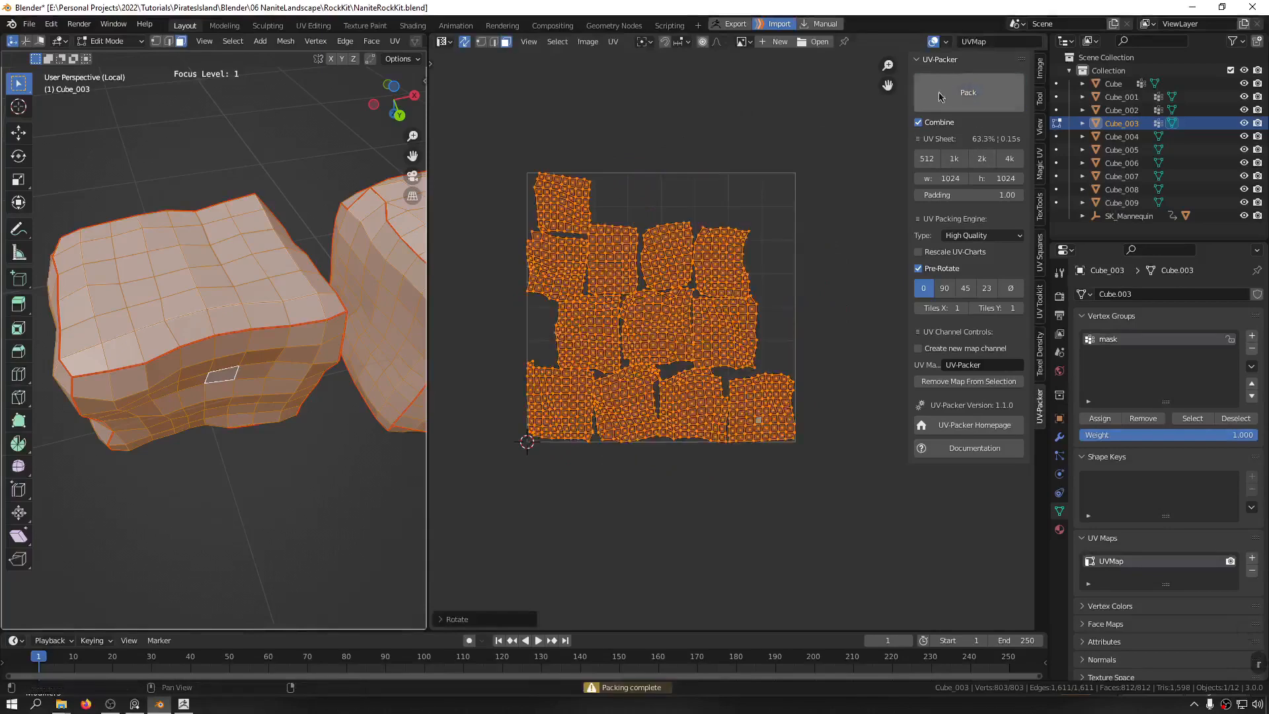
Step: Deselect the islands, repack them with the packing rotation set to 90, and return to Object Mode
key(alt+a)
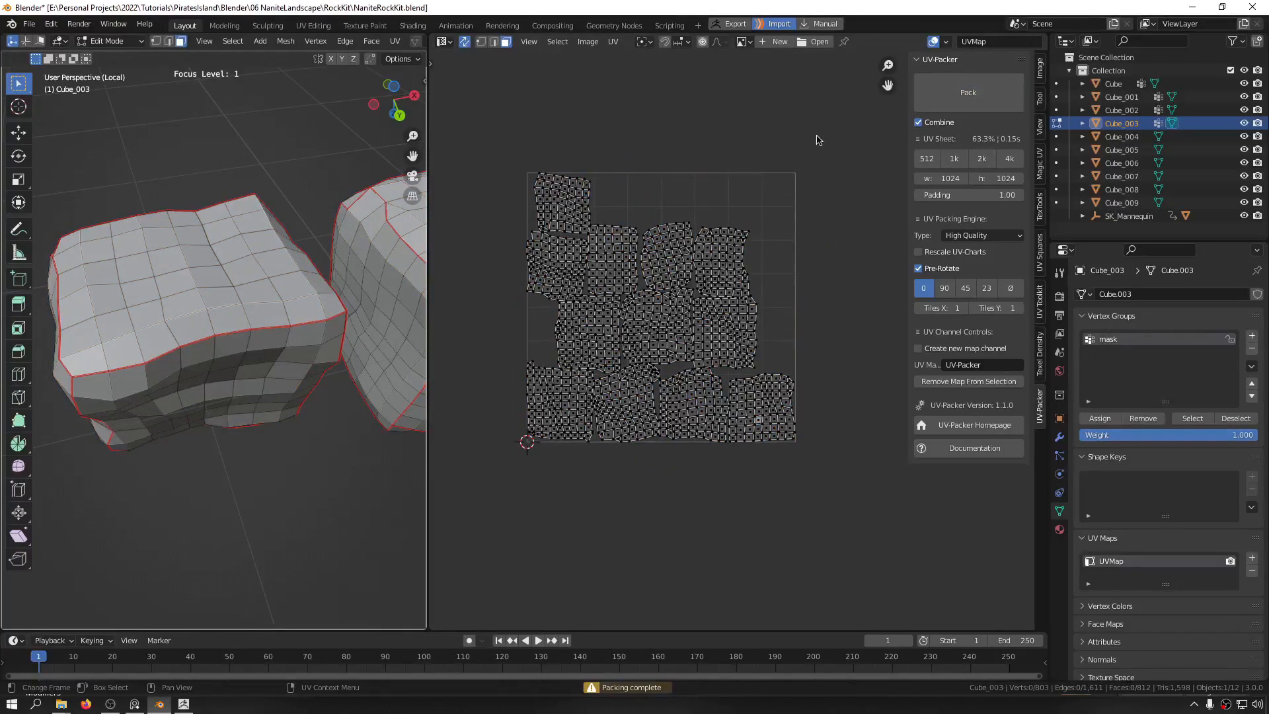
click(968, 99)
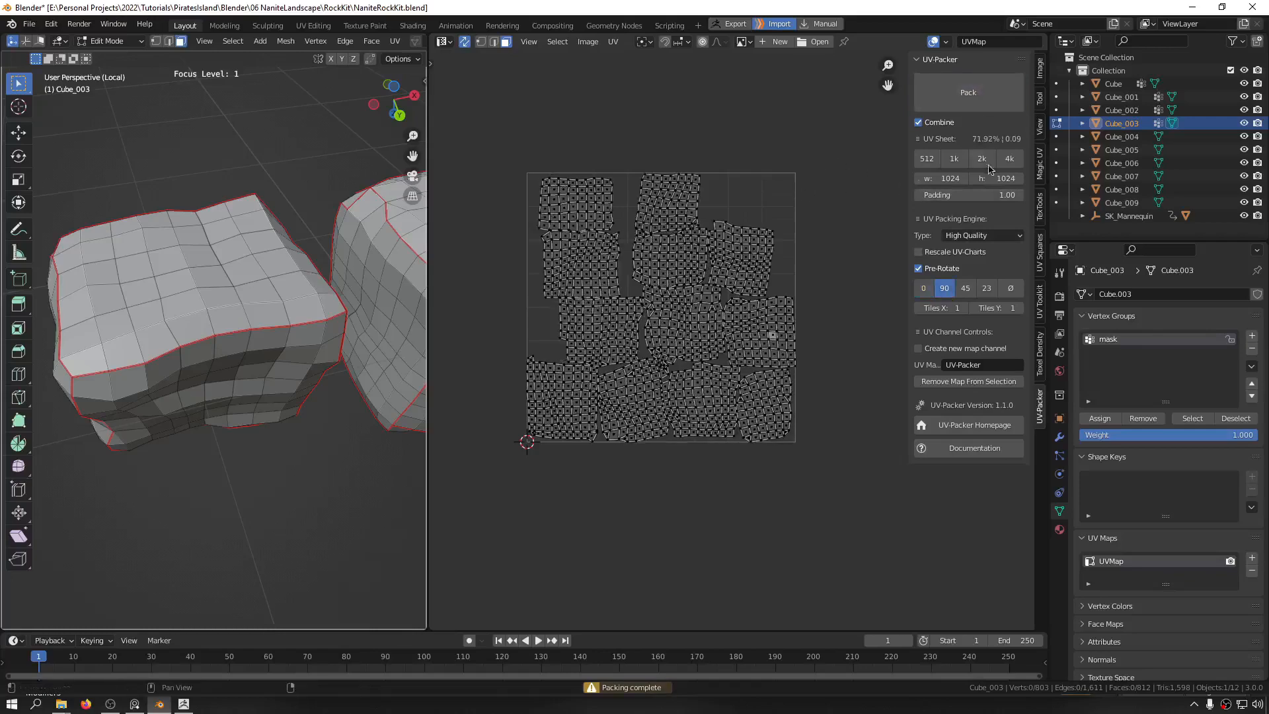
key(Tab)
middle_drag(292, 146, 479, 287)
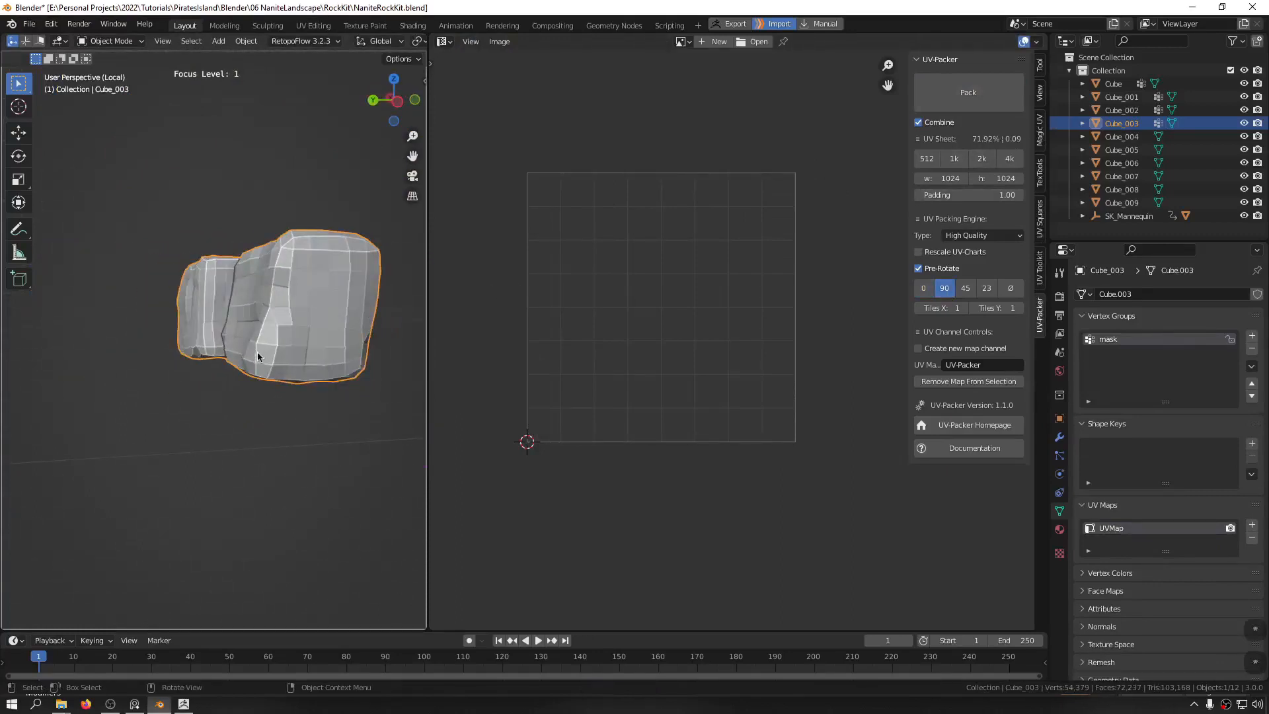
Step: Duplicate the Cube_003 block pair and move the copy about 3.8 m away in the negative Y direction
middle_drag(258, 357, 205, 376)
key(shift+d)
right_click(202, 378)
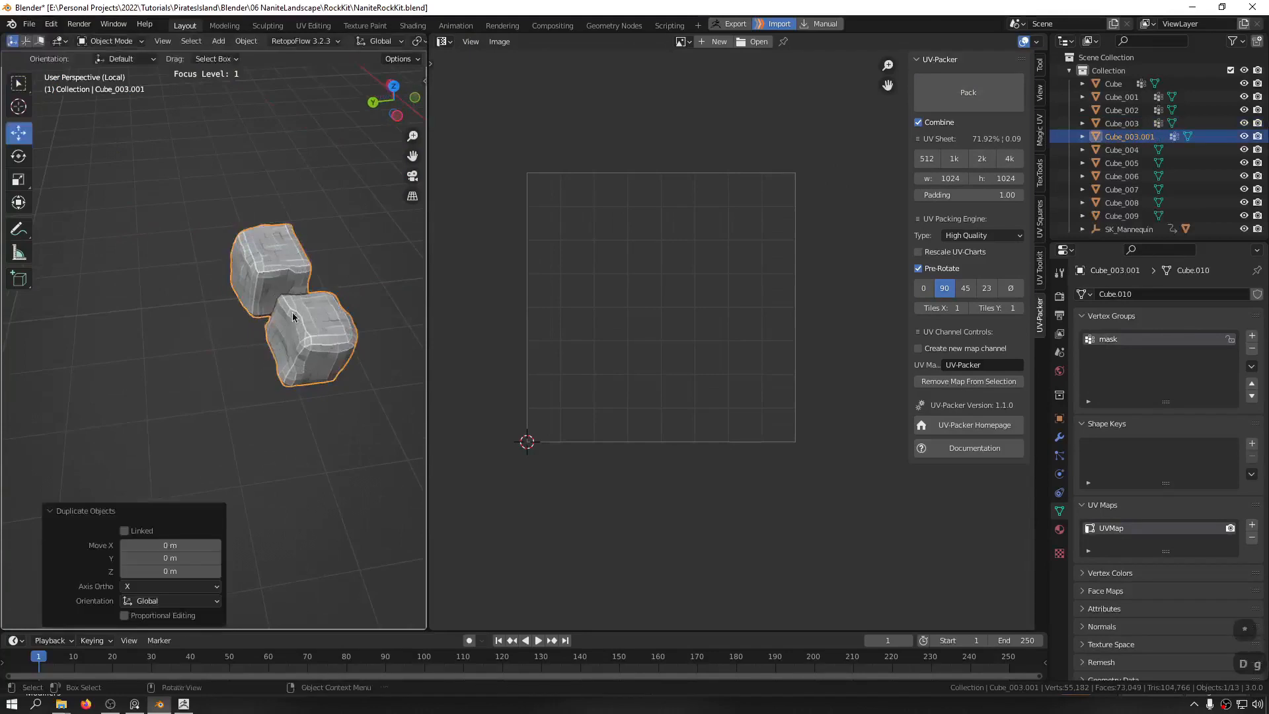
scroll(293, 316, down, 10)
key(g)
click(276, 324)
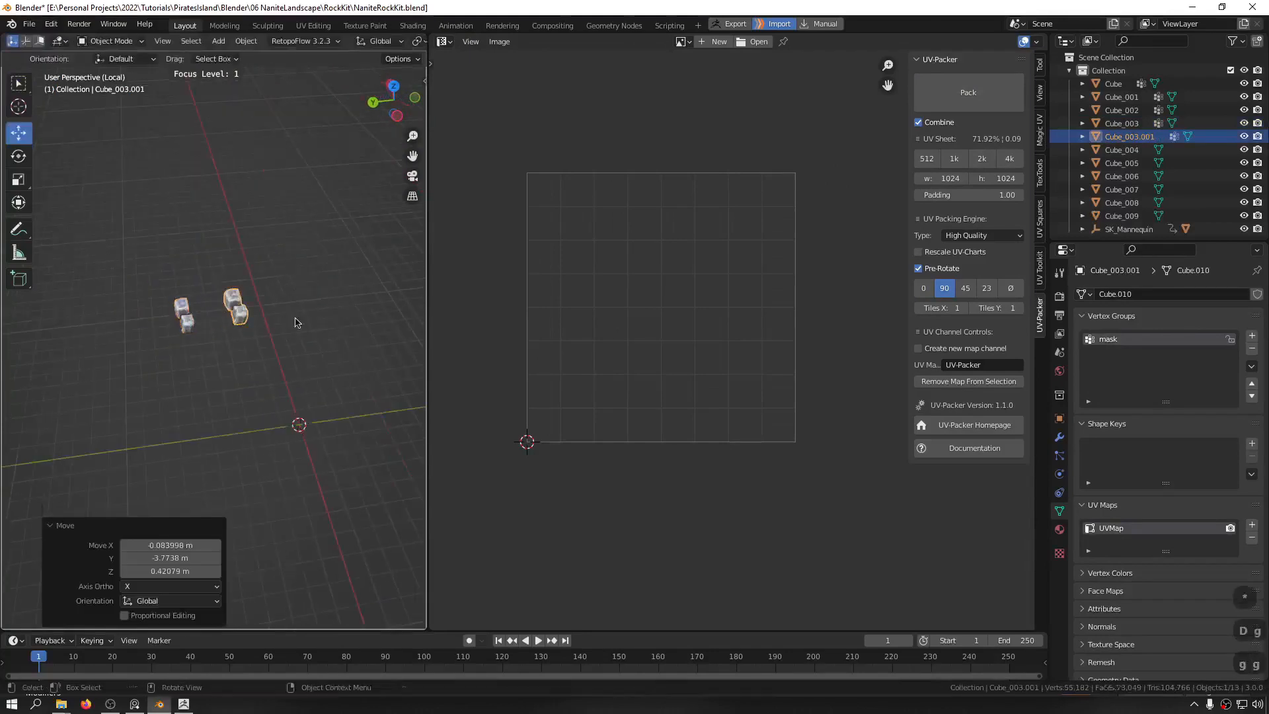
Step: Apply a 1024x1024 checker map to the duplicated block pair and inspect its UV texture distribution
scroll(230, 313, up, 3)
middle_drag(230, 312, 274, 269)
scroll(241, 309, up, 4)
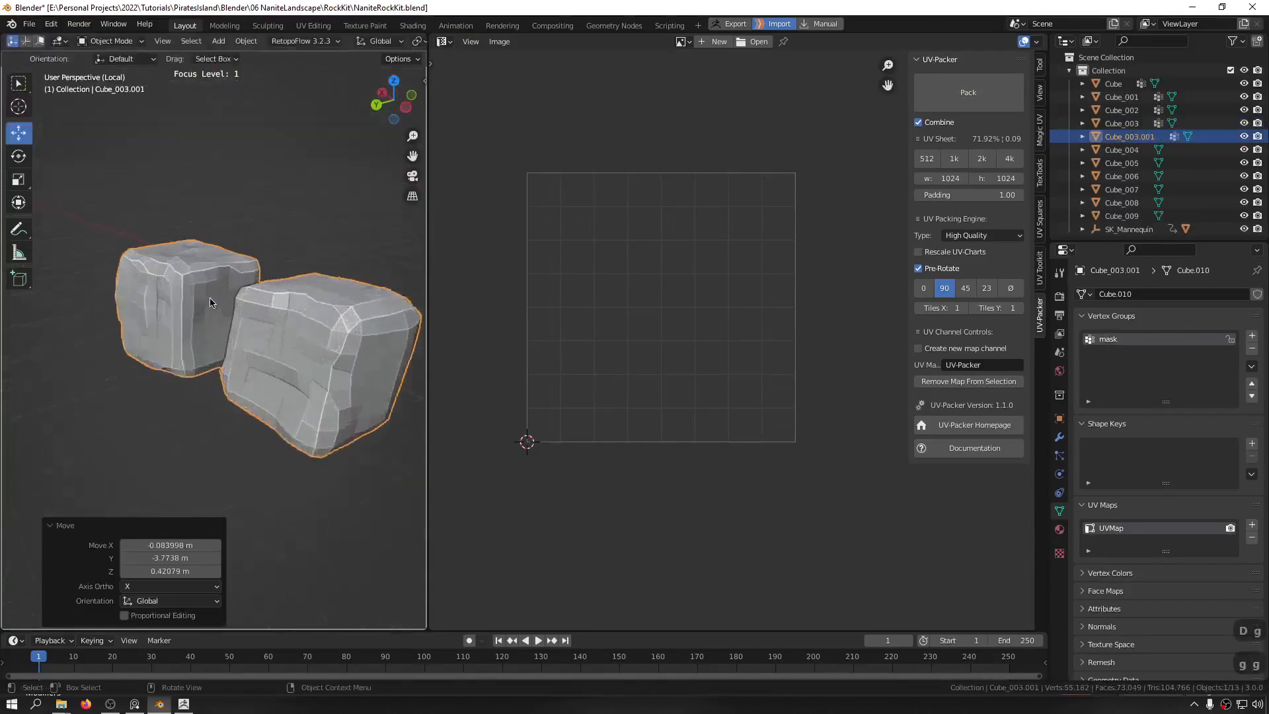
click(1041, 272)
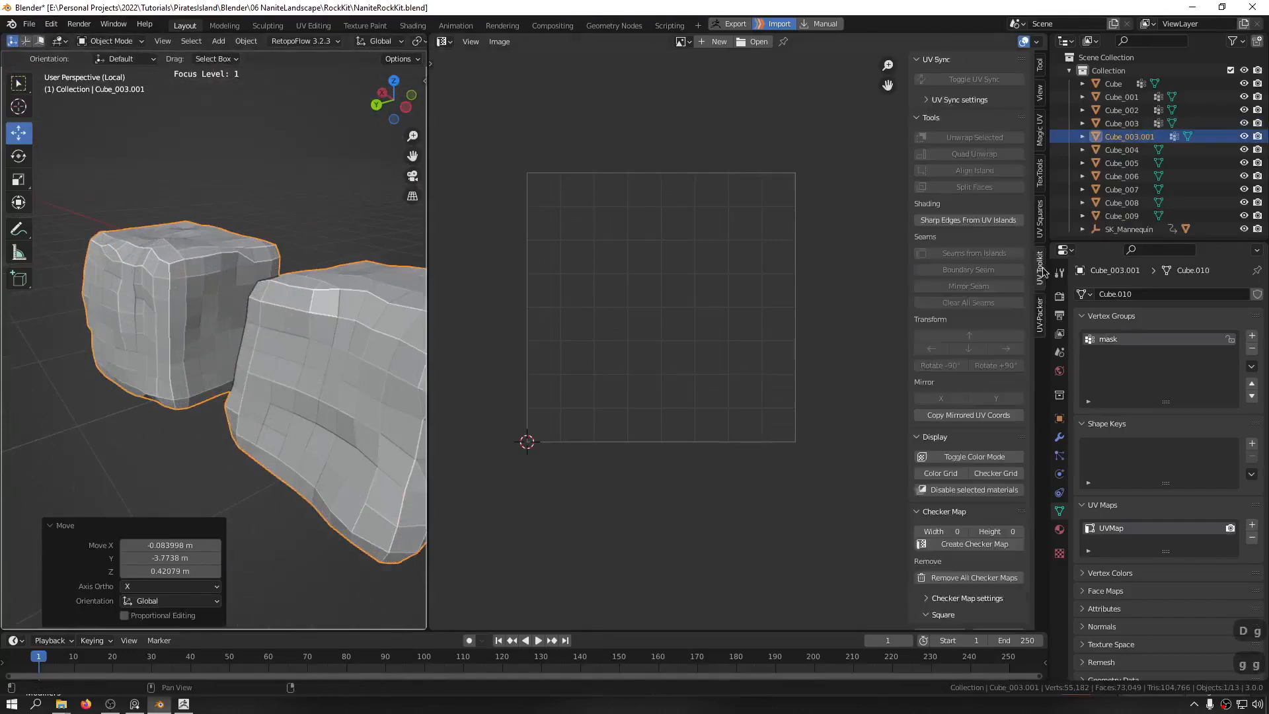
scroll(957, 524, down, 5)
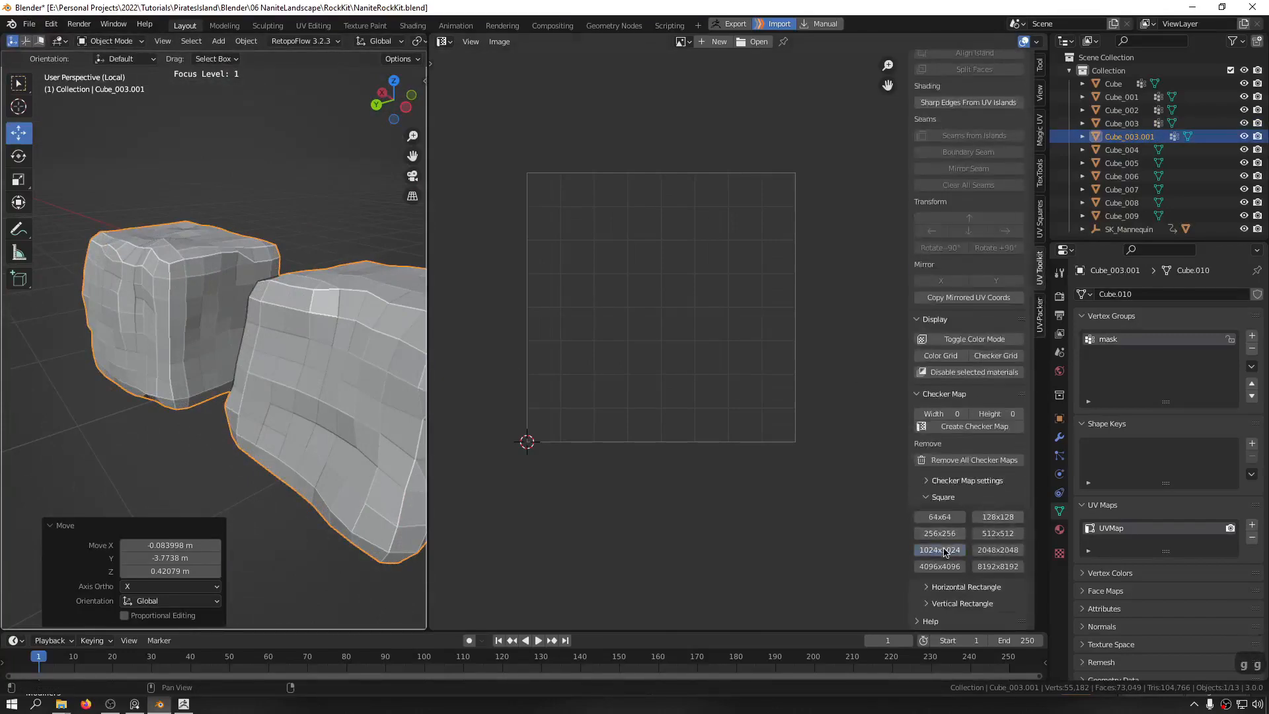
click(944, 552)
shift+middle_drag(258, 367, 222, 380)
scroll(251, 370, up, 3)
middle_drag(277, 324, 232, 354)
scroll(289, 201, down, 4)
scroll(227, 354, up, 4)
scroll(227, 354, down, 4)
Step: Delete the duplicated block pair and select the original Cube_003 pair
scroll(331, 347, down, 9)
key(x)
scroll(232, 355, up, 6)
click(90, 346)
shift+middle_drag(90, 346, 228, 331)
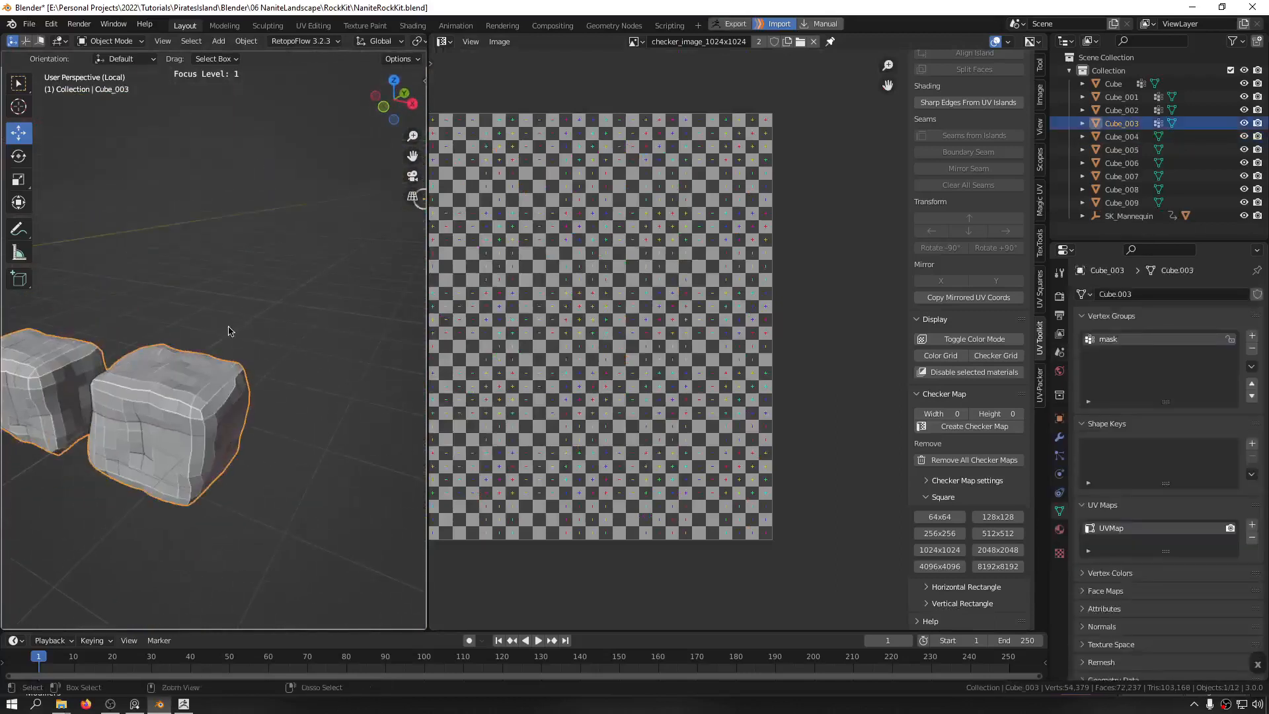
Step: Unlink the checker image from the UV editor and save the Blender file
key(ctrl+s)
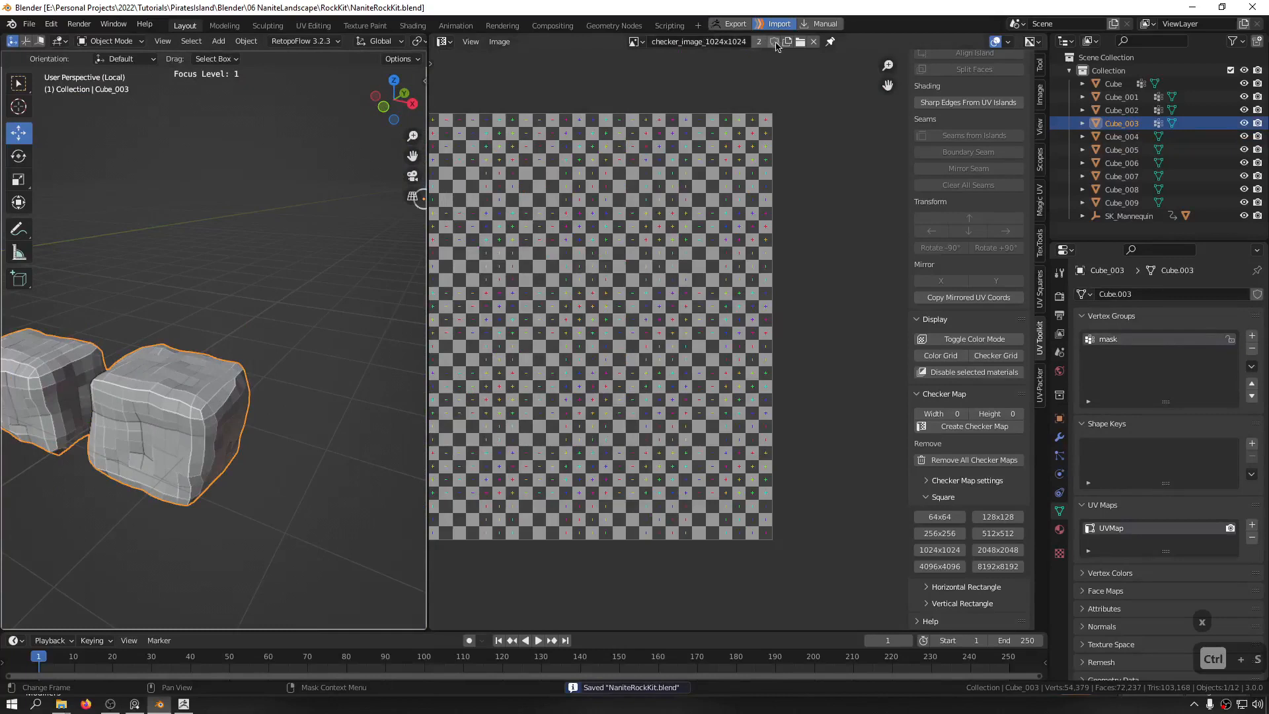
click(814, 41)
scroll(236, 356, down, 3)
middle_drag(218, 357, 237, 356)
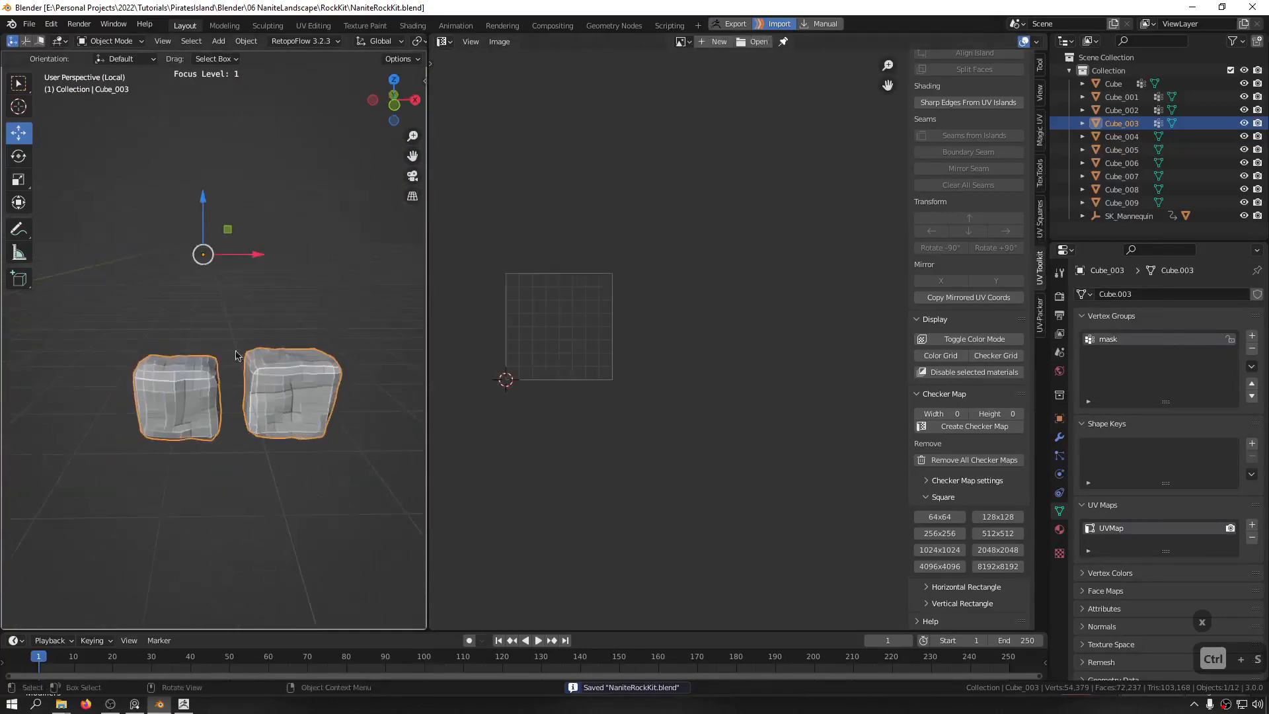
key(ctrl+s)
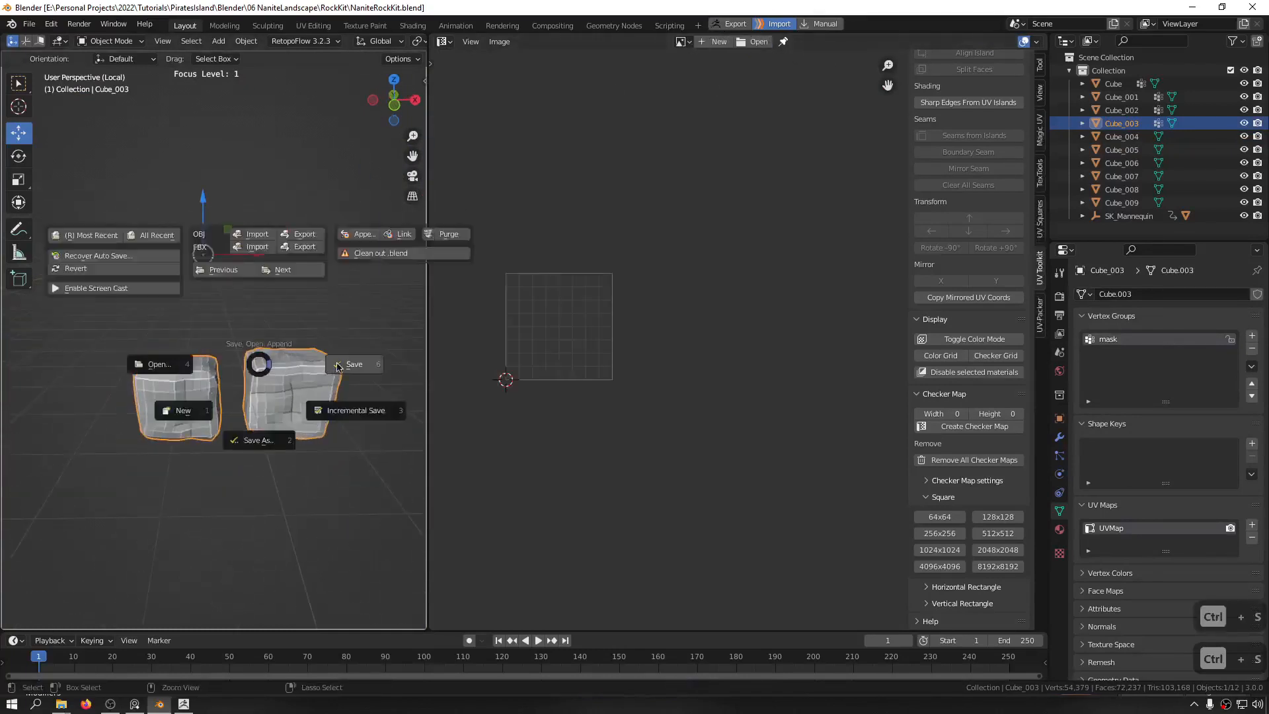
Step: Send the unwrapped Cube_003 block pair from Blender to ZBrush through GoZ and switch to ZBrush
click(184, 705)
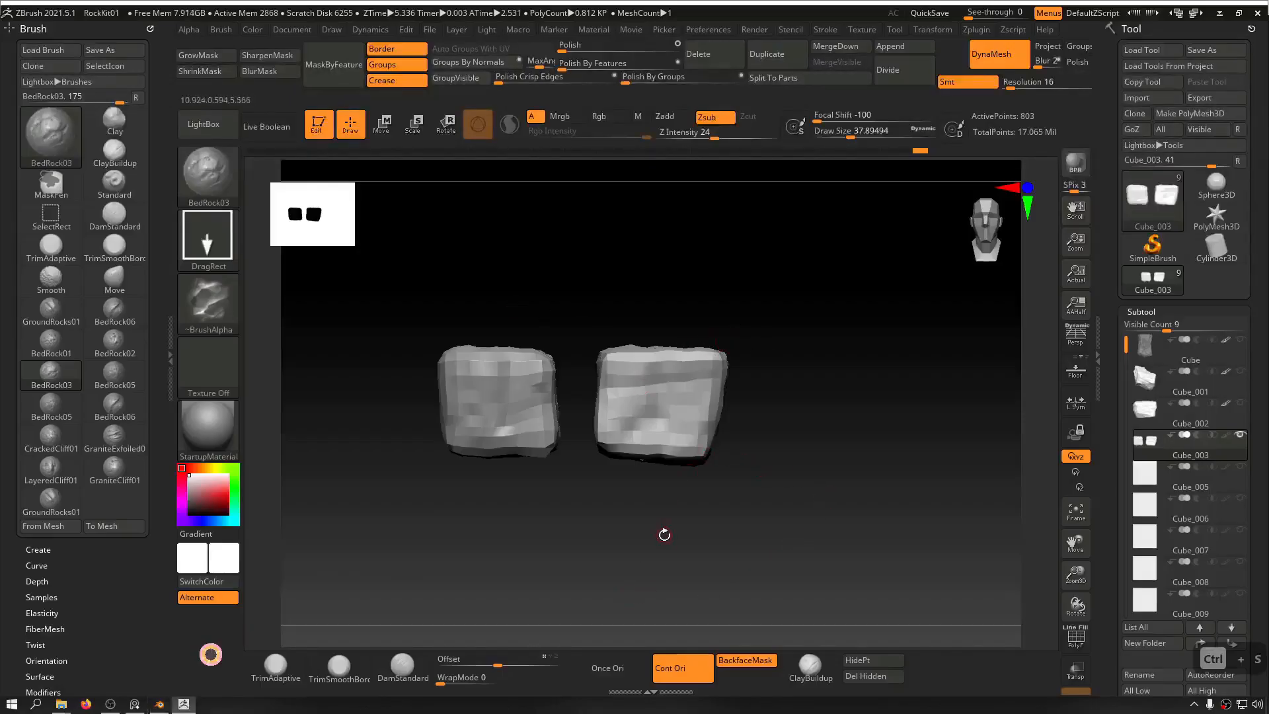
click(159, 704)
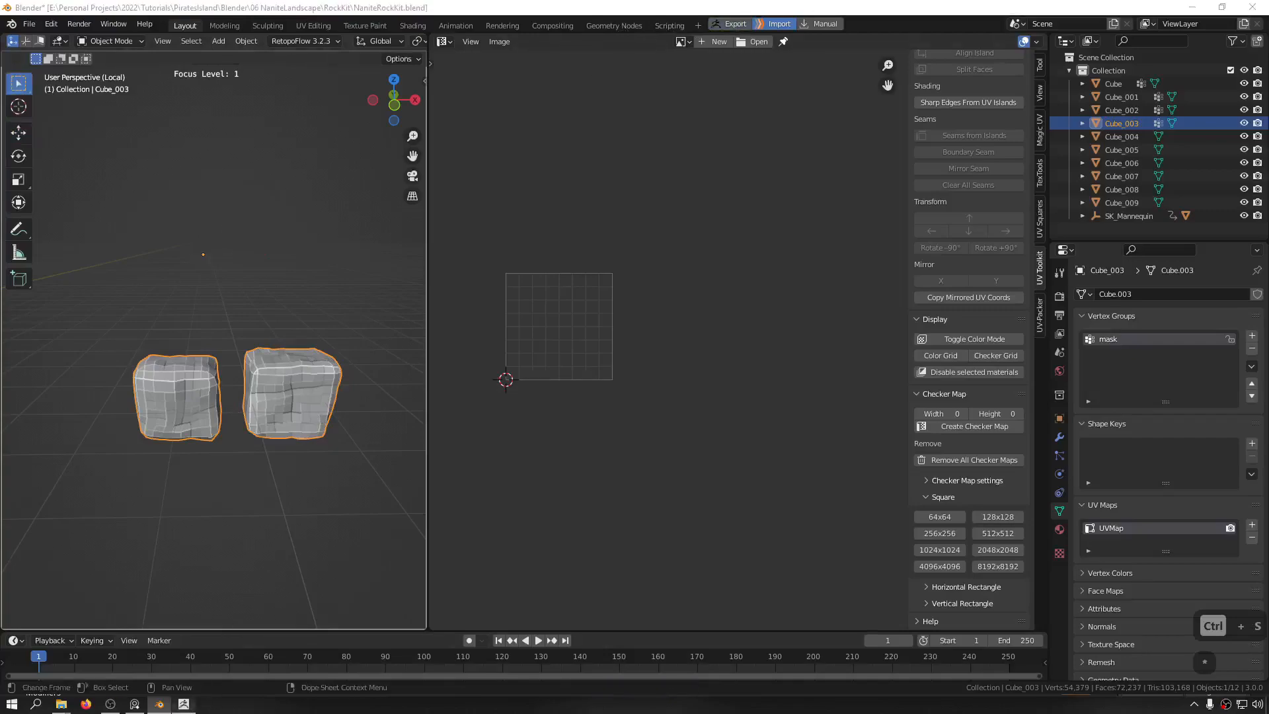
click(183, 705)
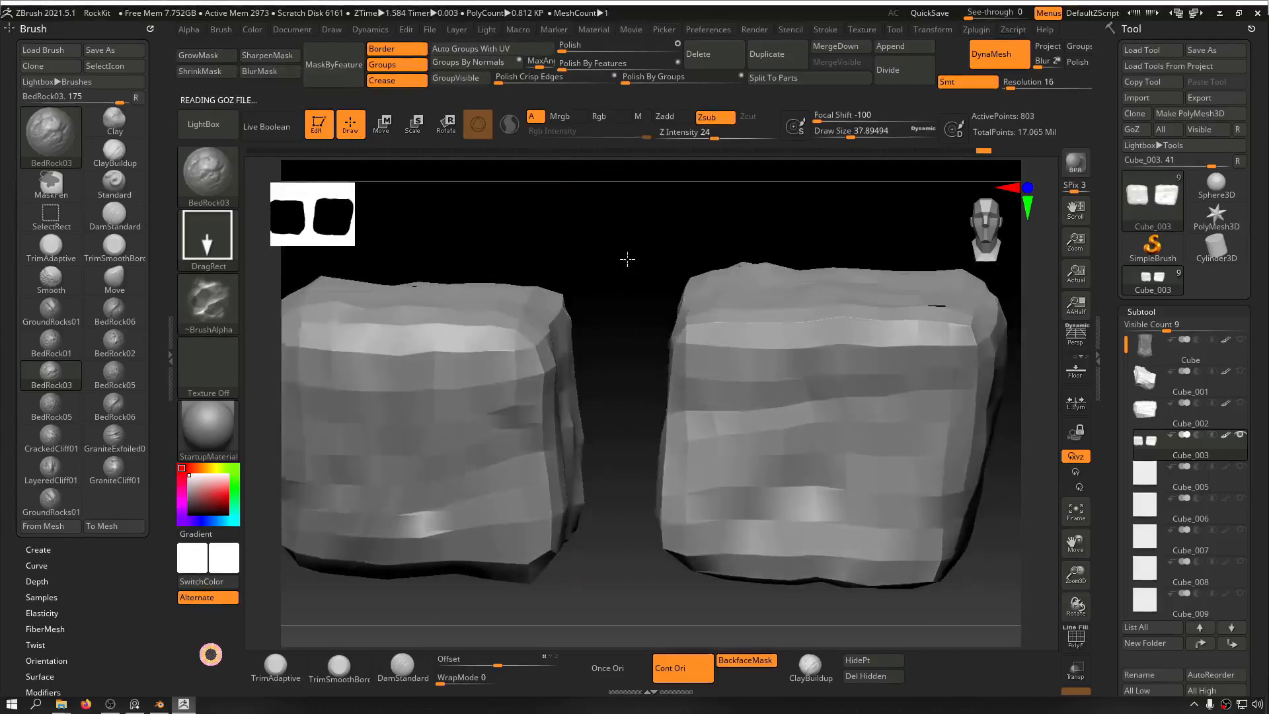
drag(602, 237, 506, 232)
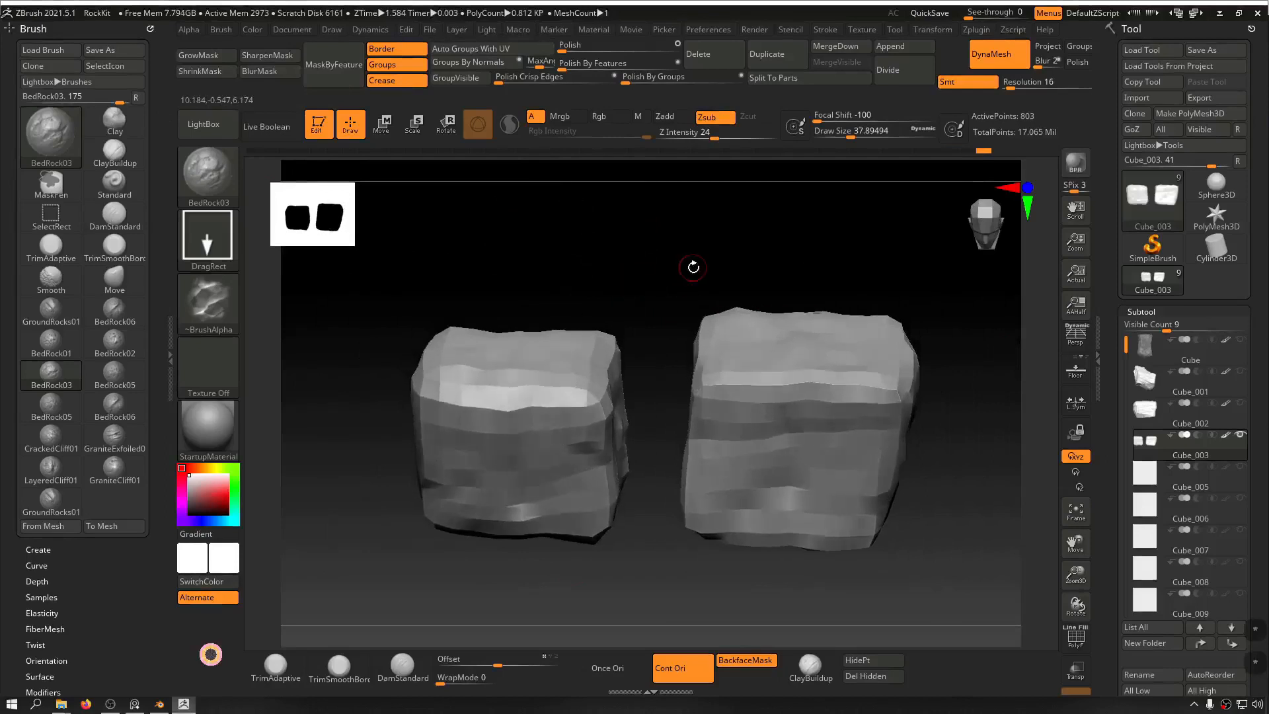
Step: Turn on PolyFrame and try Auto Groups With UV on the Cube_003 block pair
key(shift+f)
drag(609, 238, 656, 225)
click(467, 48)
key(ctrl+z)
Step: Raise the block pair to its highest subdivision level, check the sculpted detail, and turn off PolyFrame
key(shift)
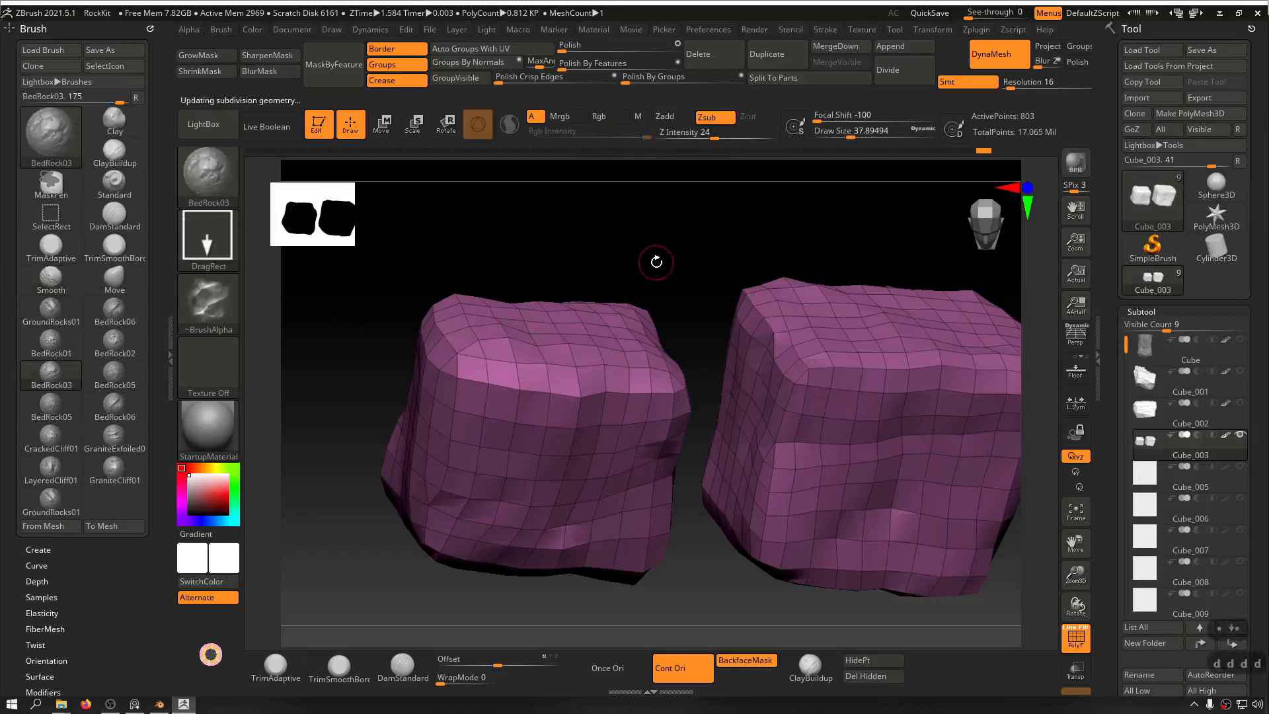
key(d)
key(d)
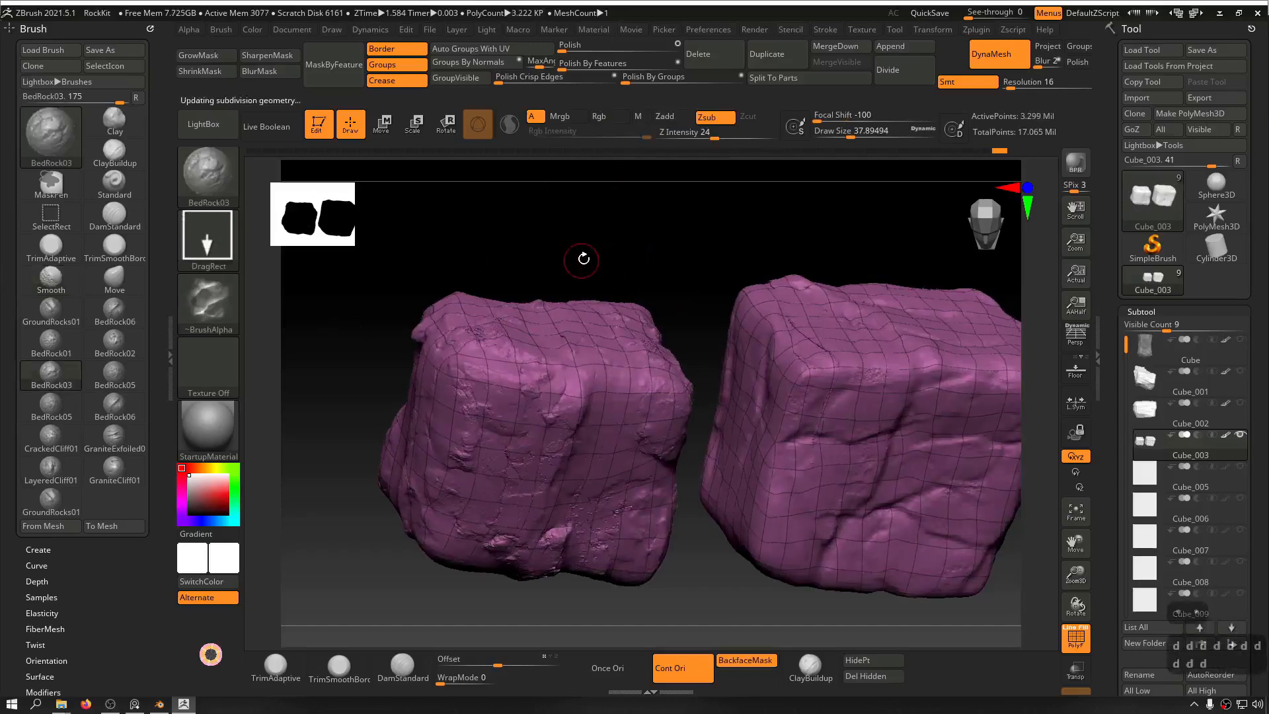
drag(584, 259, 682, 197)
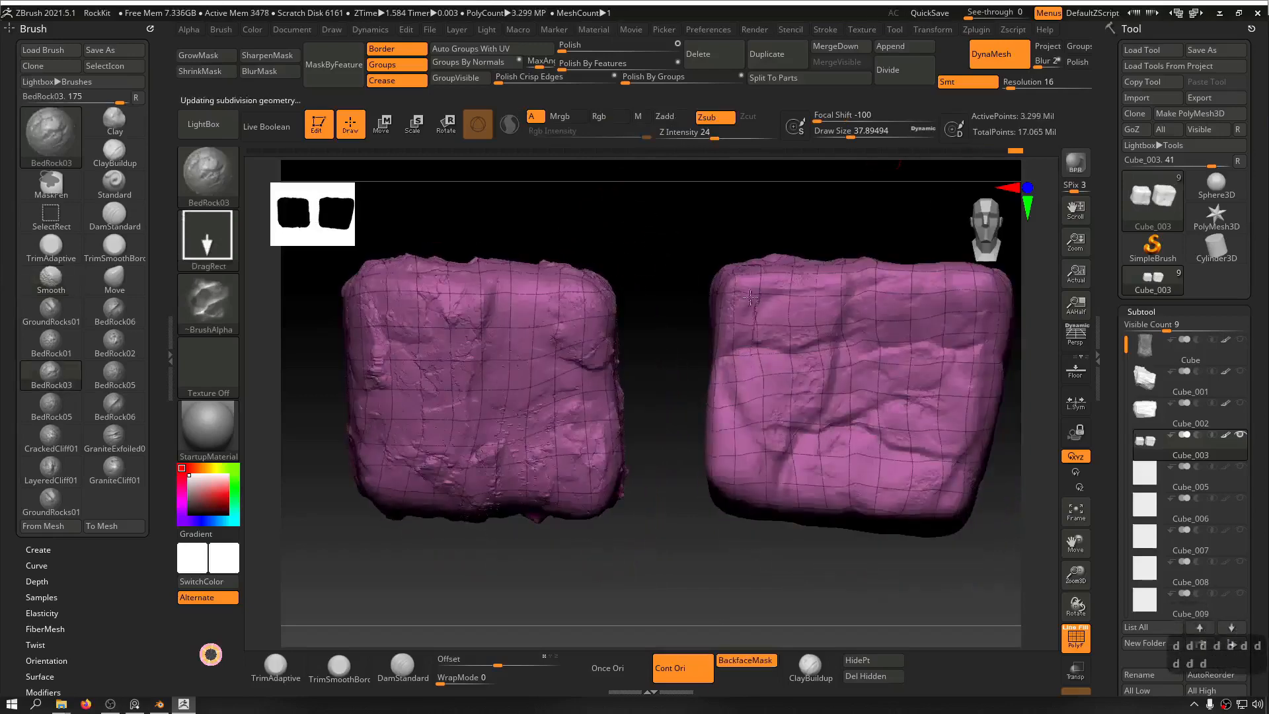
key(f)
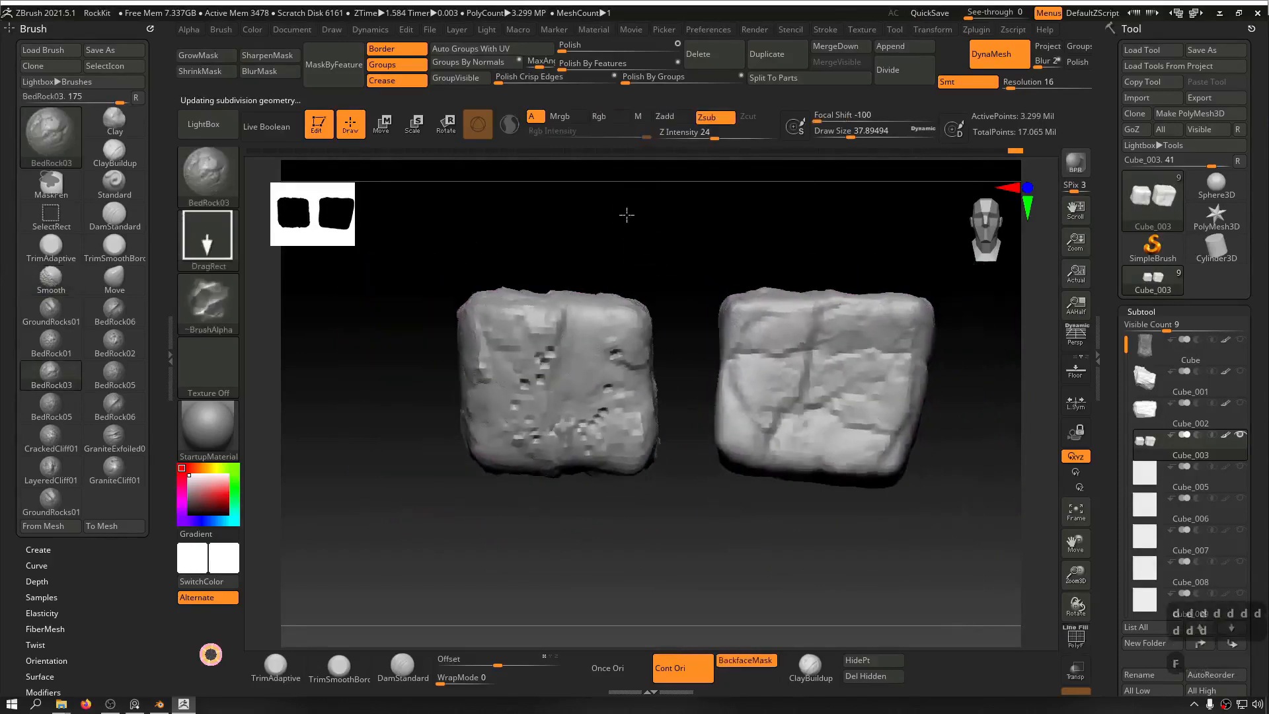
Step: Show all subtools again and examine the sculpted rocks alongside the remaining blockout cubes
shift+click(1241, 434)
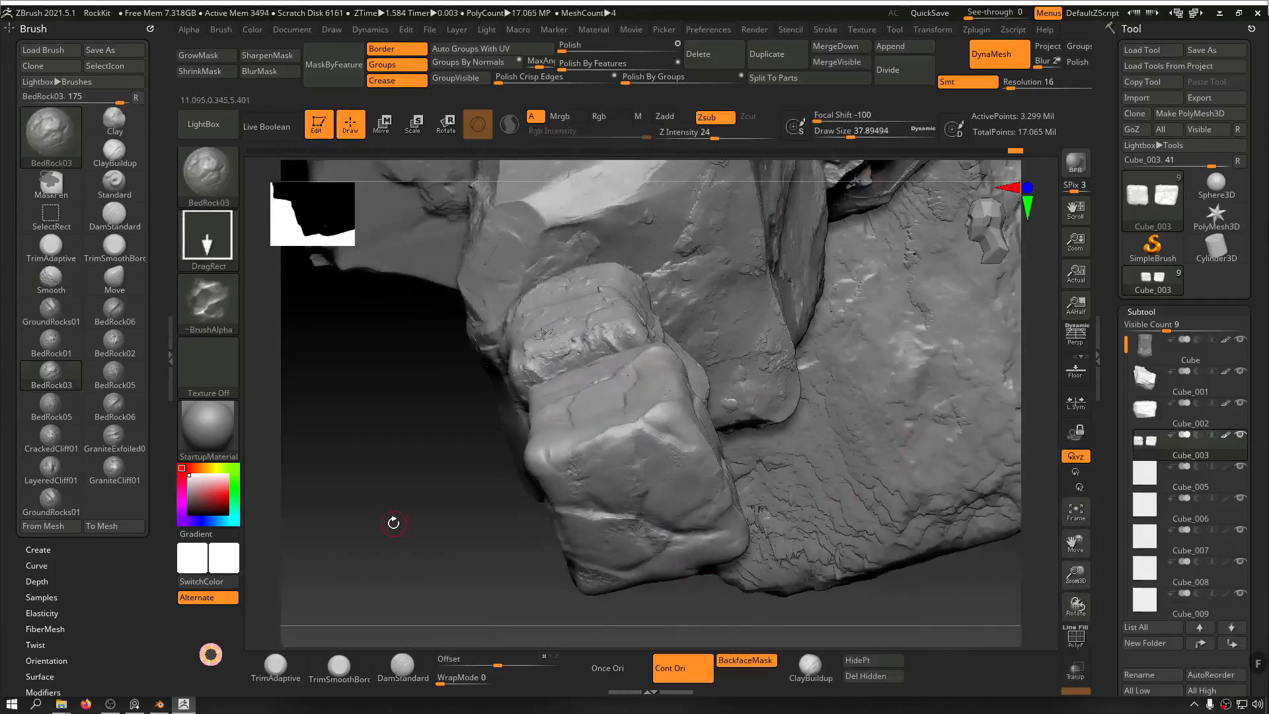
alt+drag(393, 523, 434, 405)
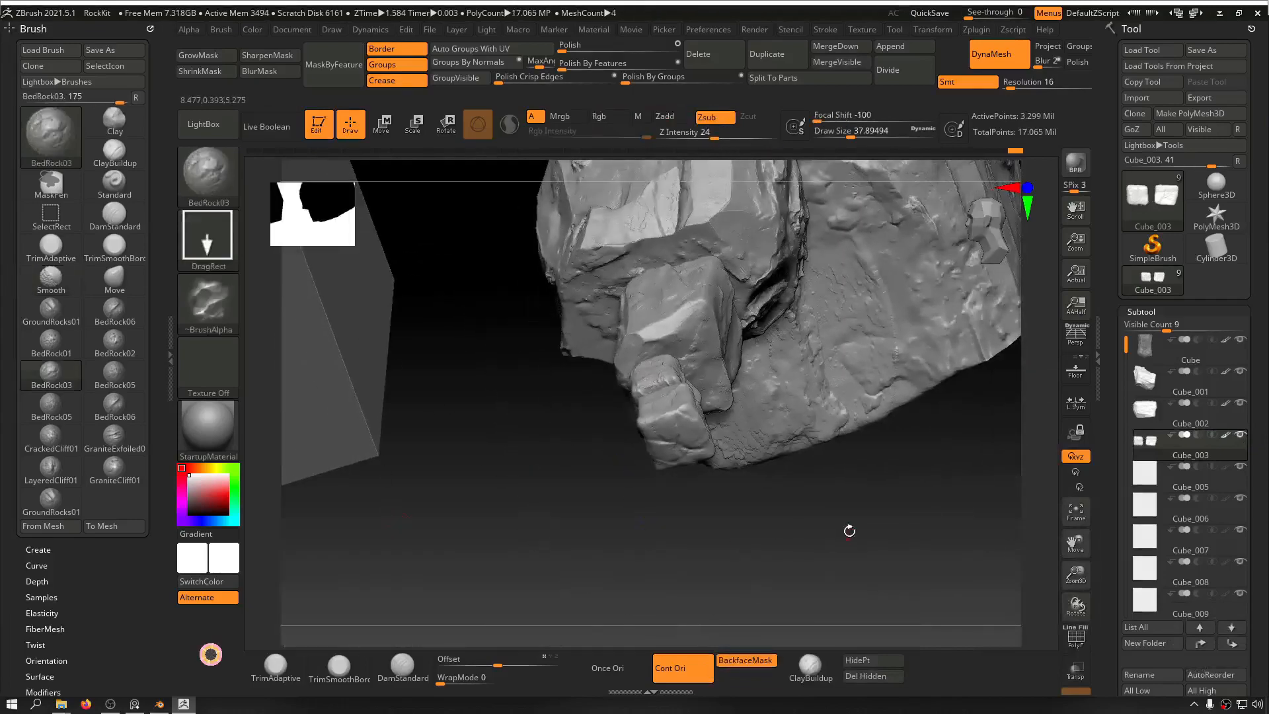
mouse_move(848, 530)
mouse_down()
mouse_move(779, 549)
mouse_move(868, 540)
mouse_move(719, 557)
mouse_move(507, 311)
mouse_move(462, 408)
mouse_up()
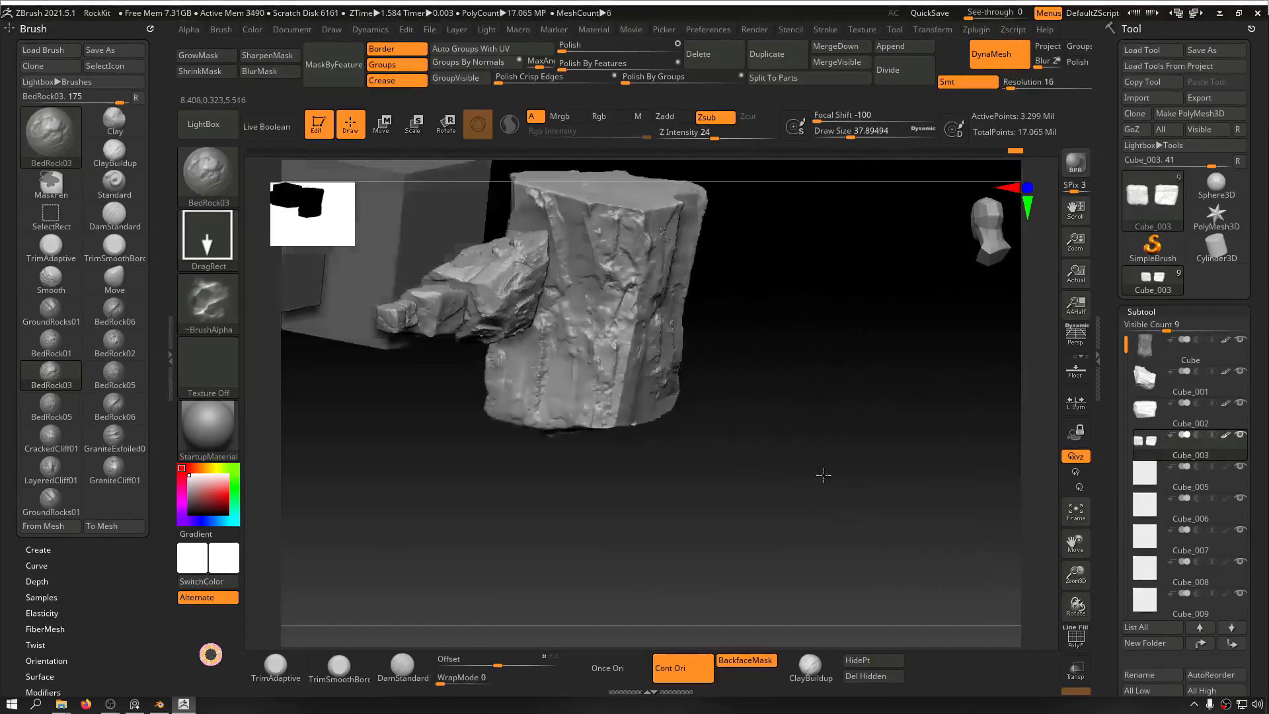
drag(832, 466, 529, 319)
drag(484, 376, 499, 272)
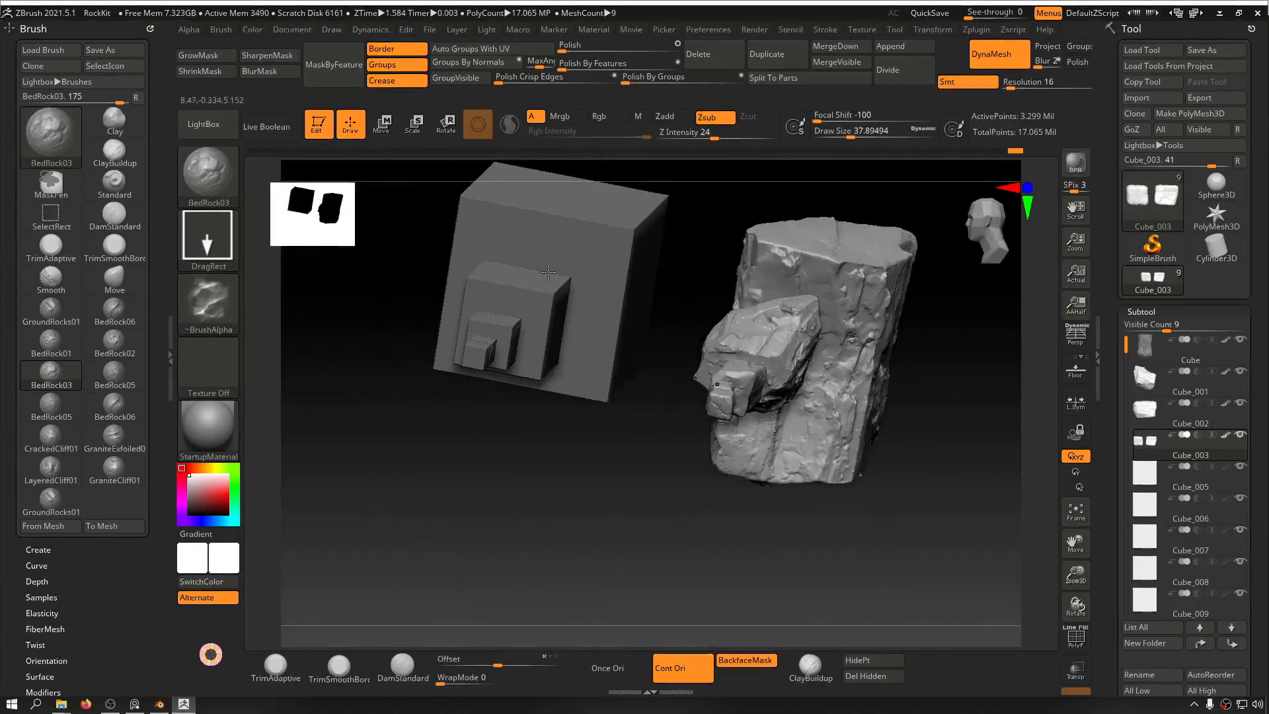